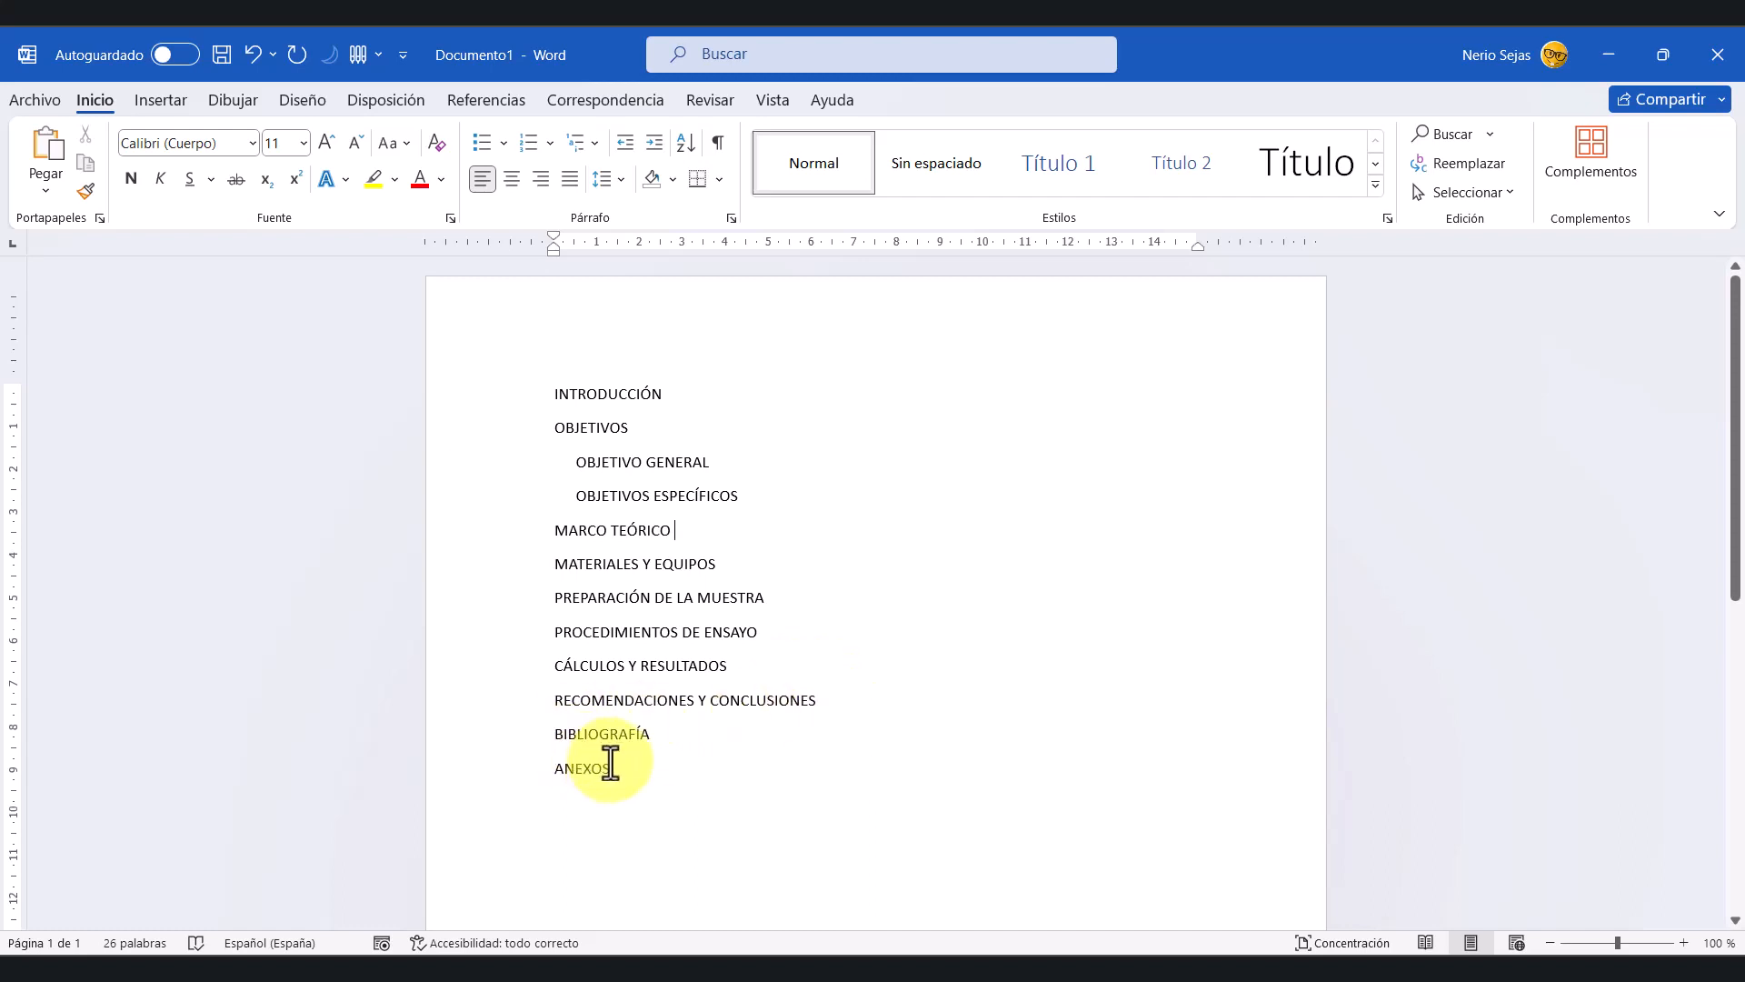
Step: Review the report outline from INTRODUCCIÓN to ANEXOS in Documento1
left_click_drag(608, 768, 553, 390)
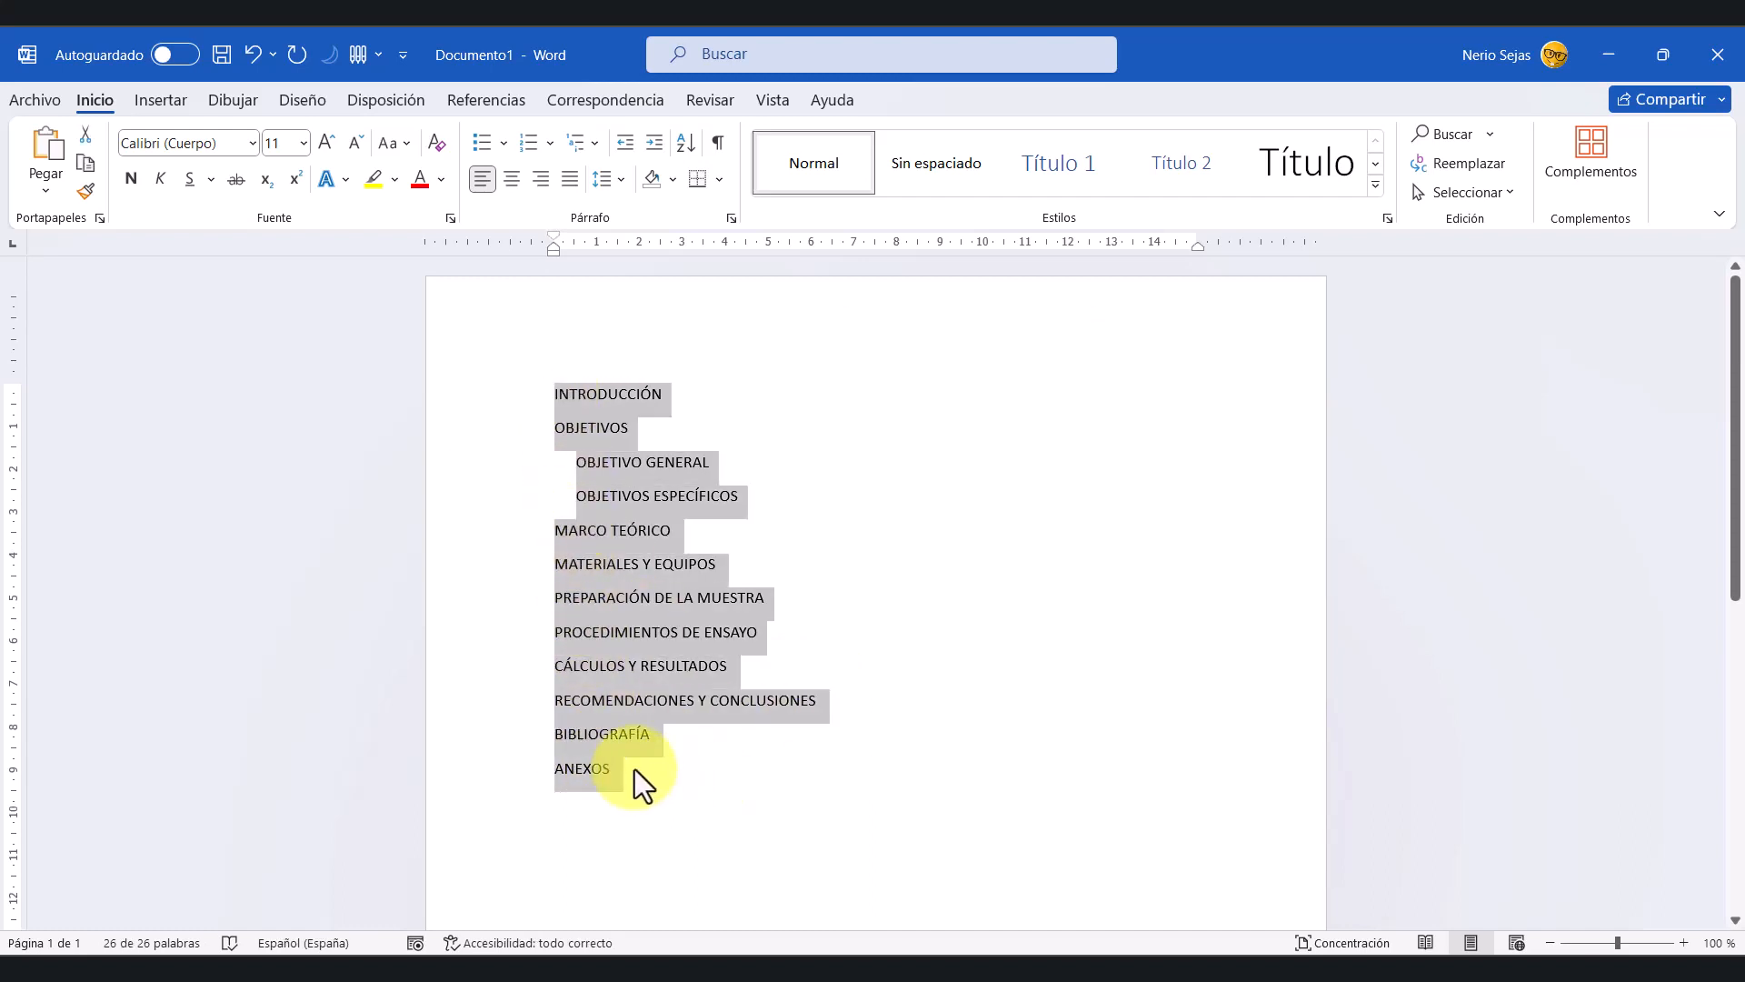
left_click(663, 762)
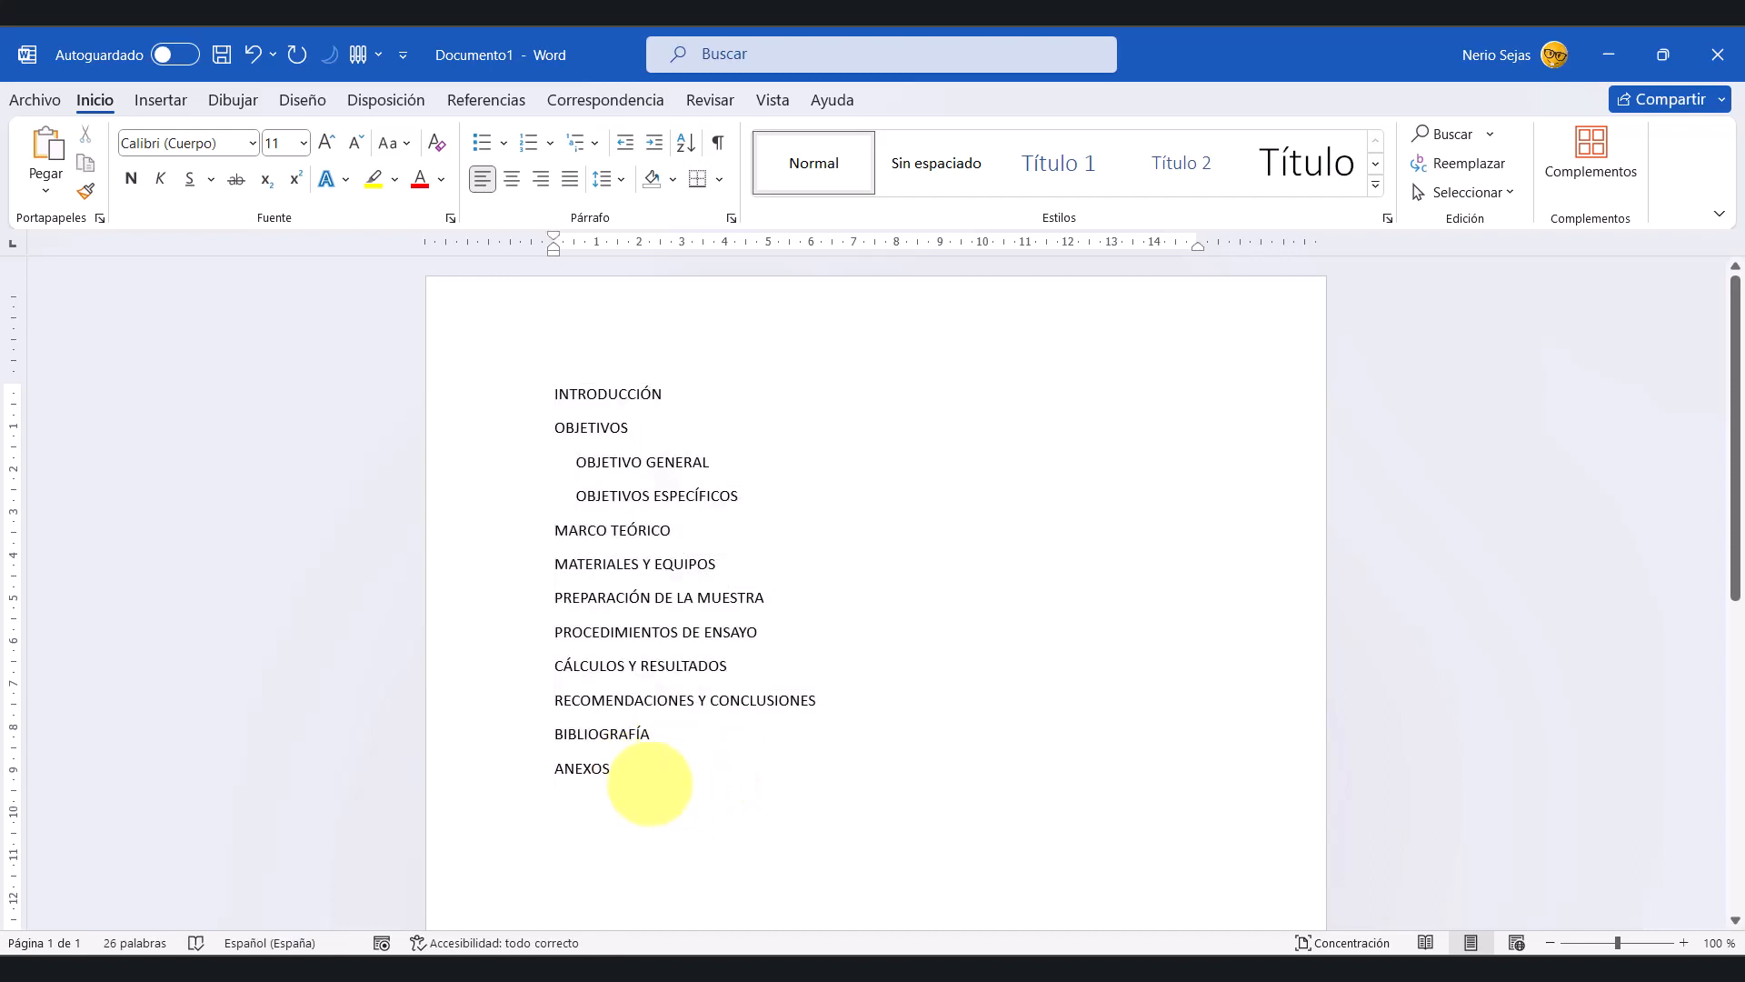
left_click_drag(650, 784, 542, 397)
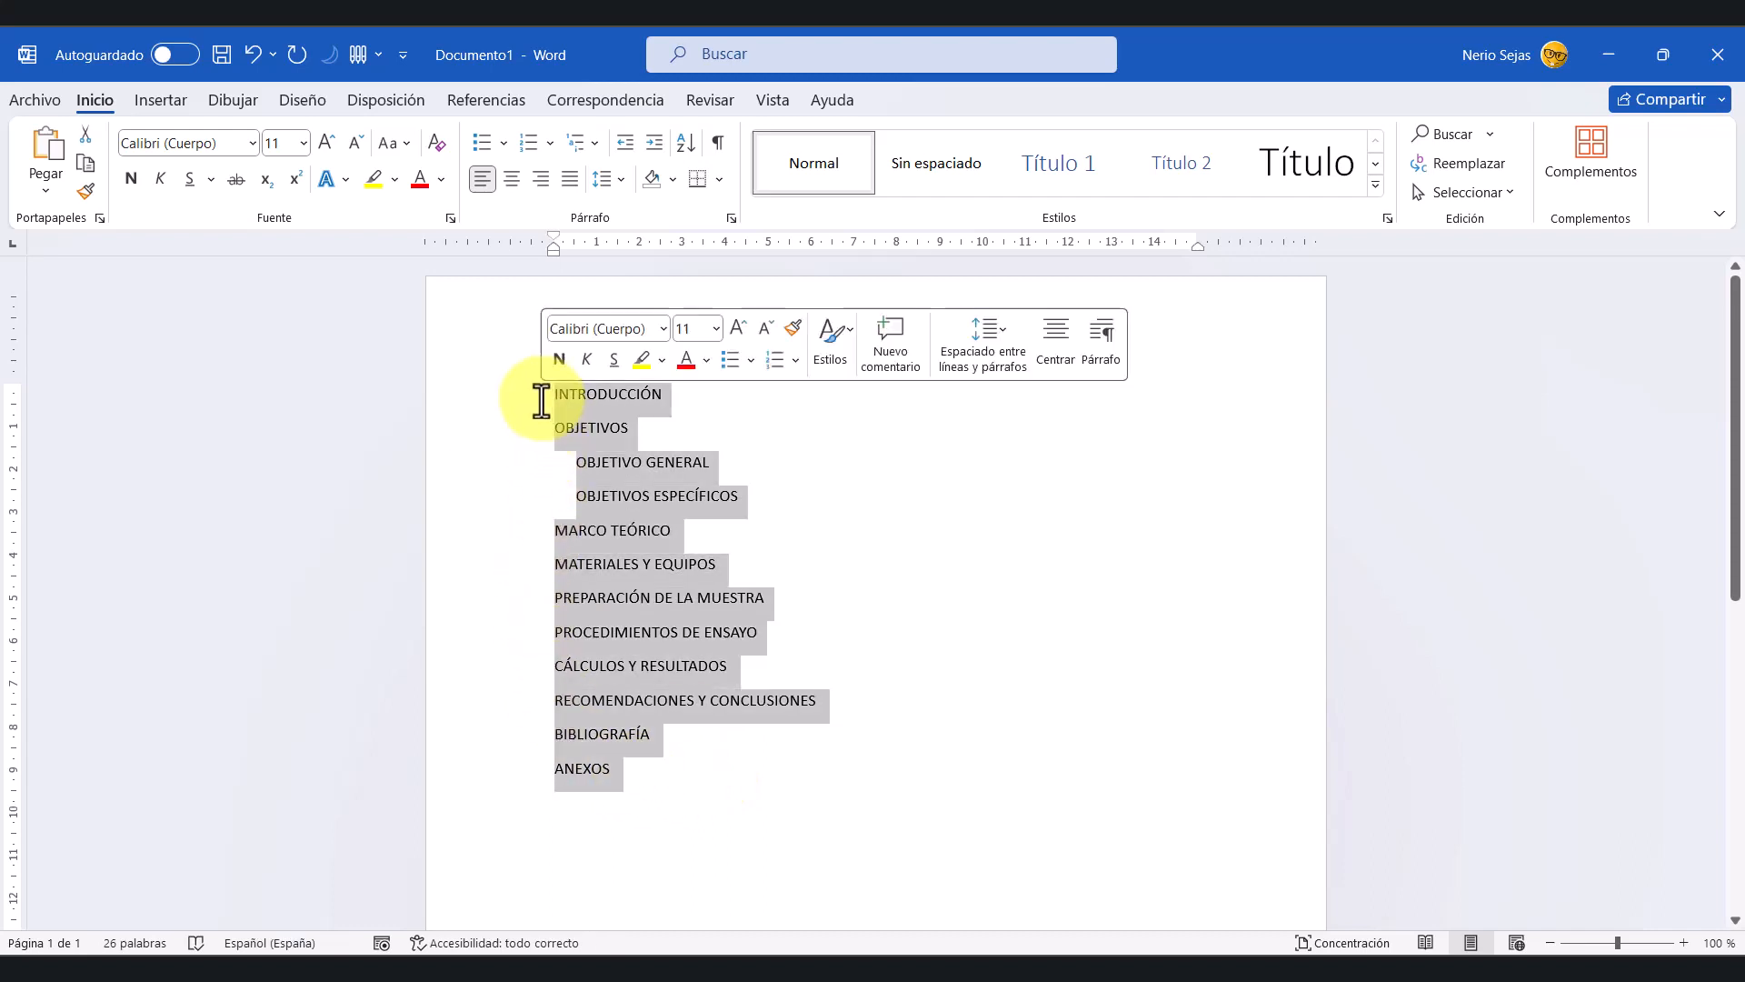
left_click(706, 444)
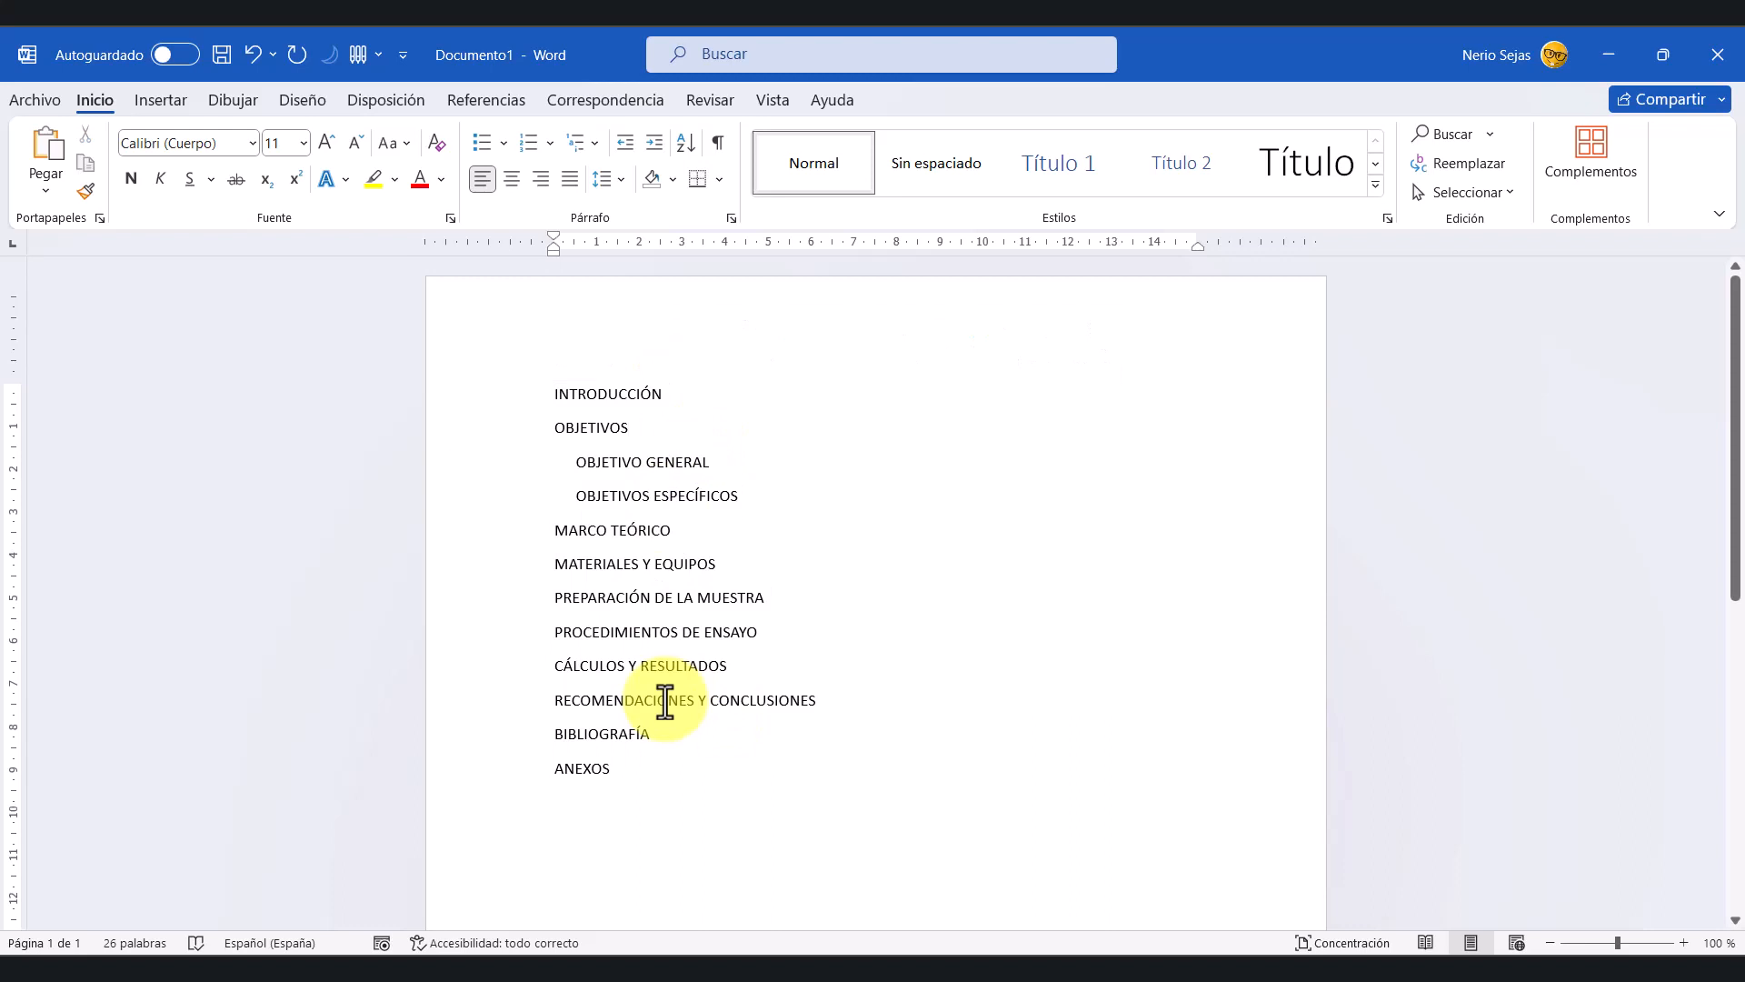
left_click_drag(612, 767, 653, 805)
left_click(630, 427)
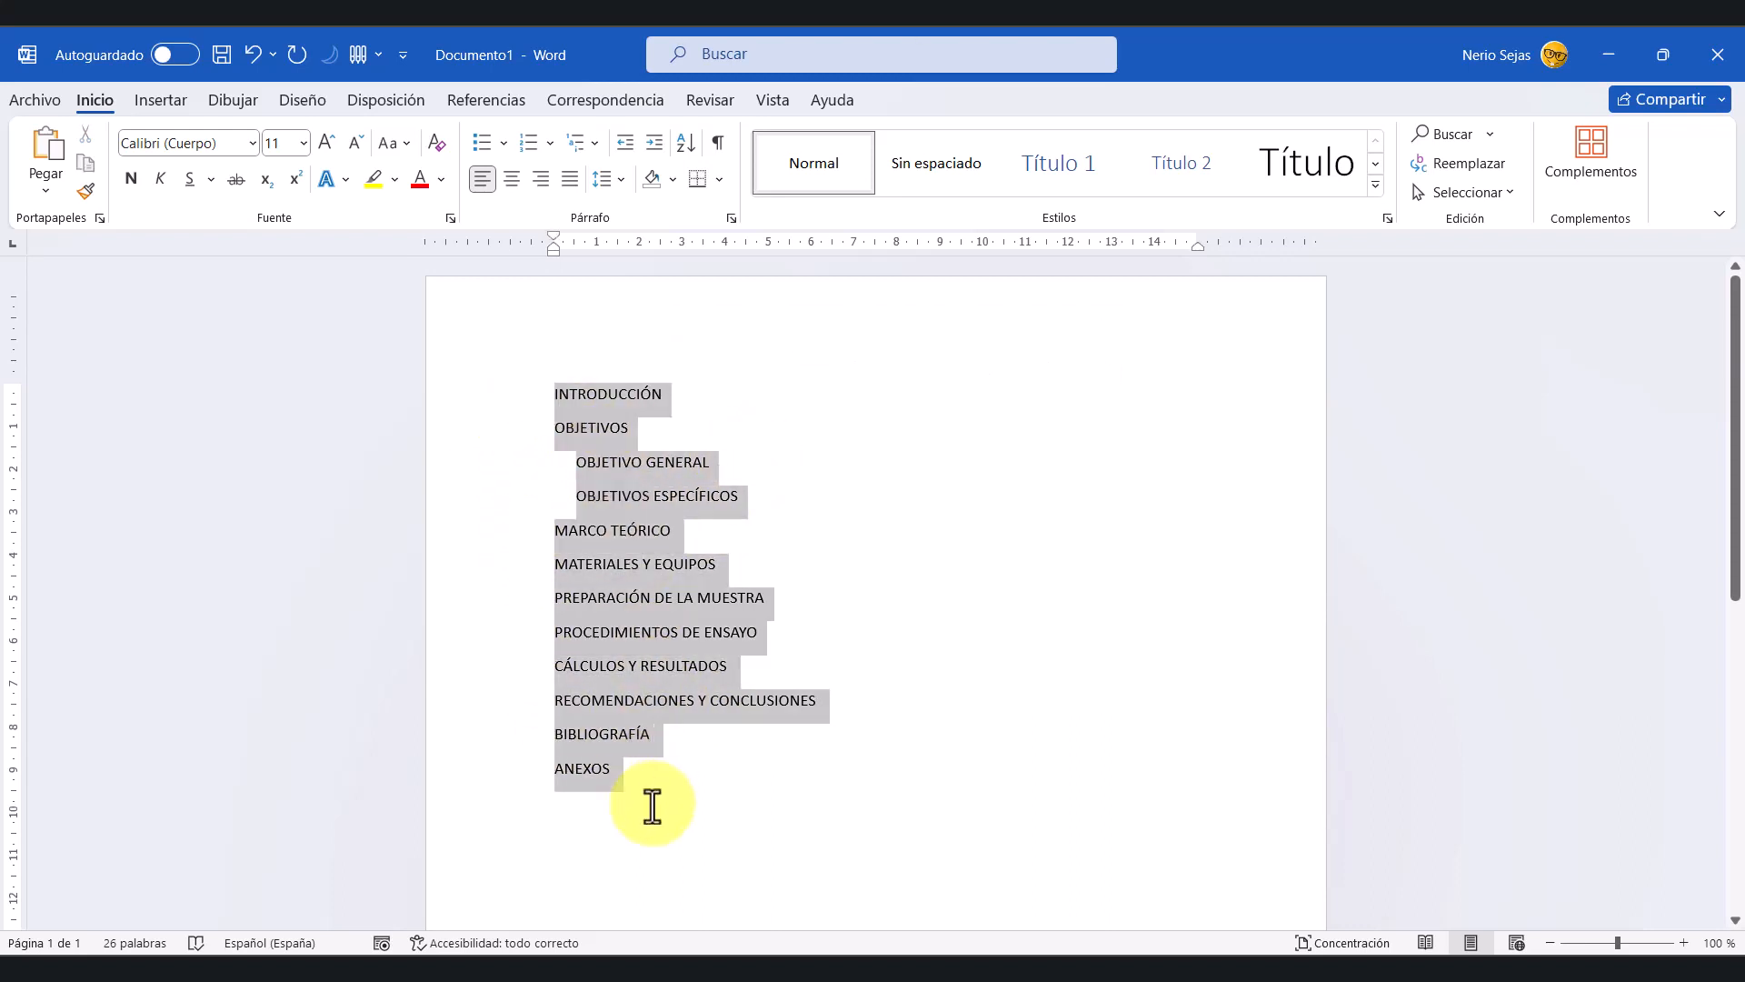
left_click(895, 571)
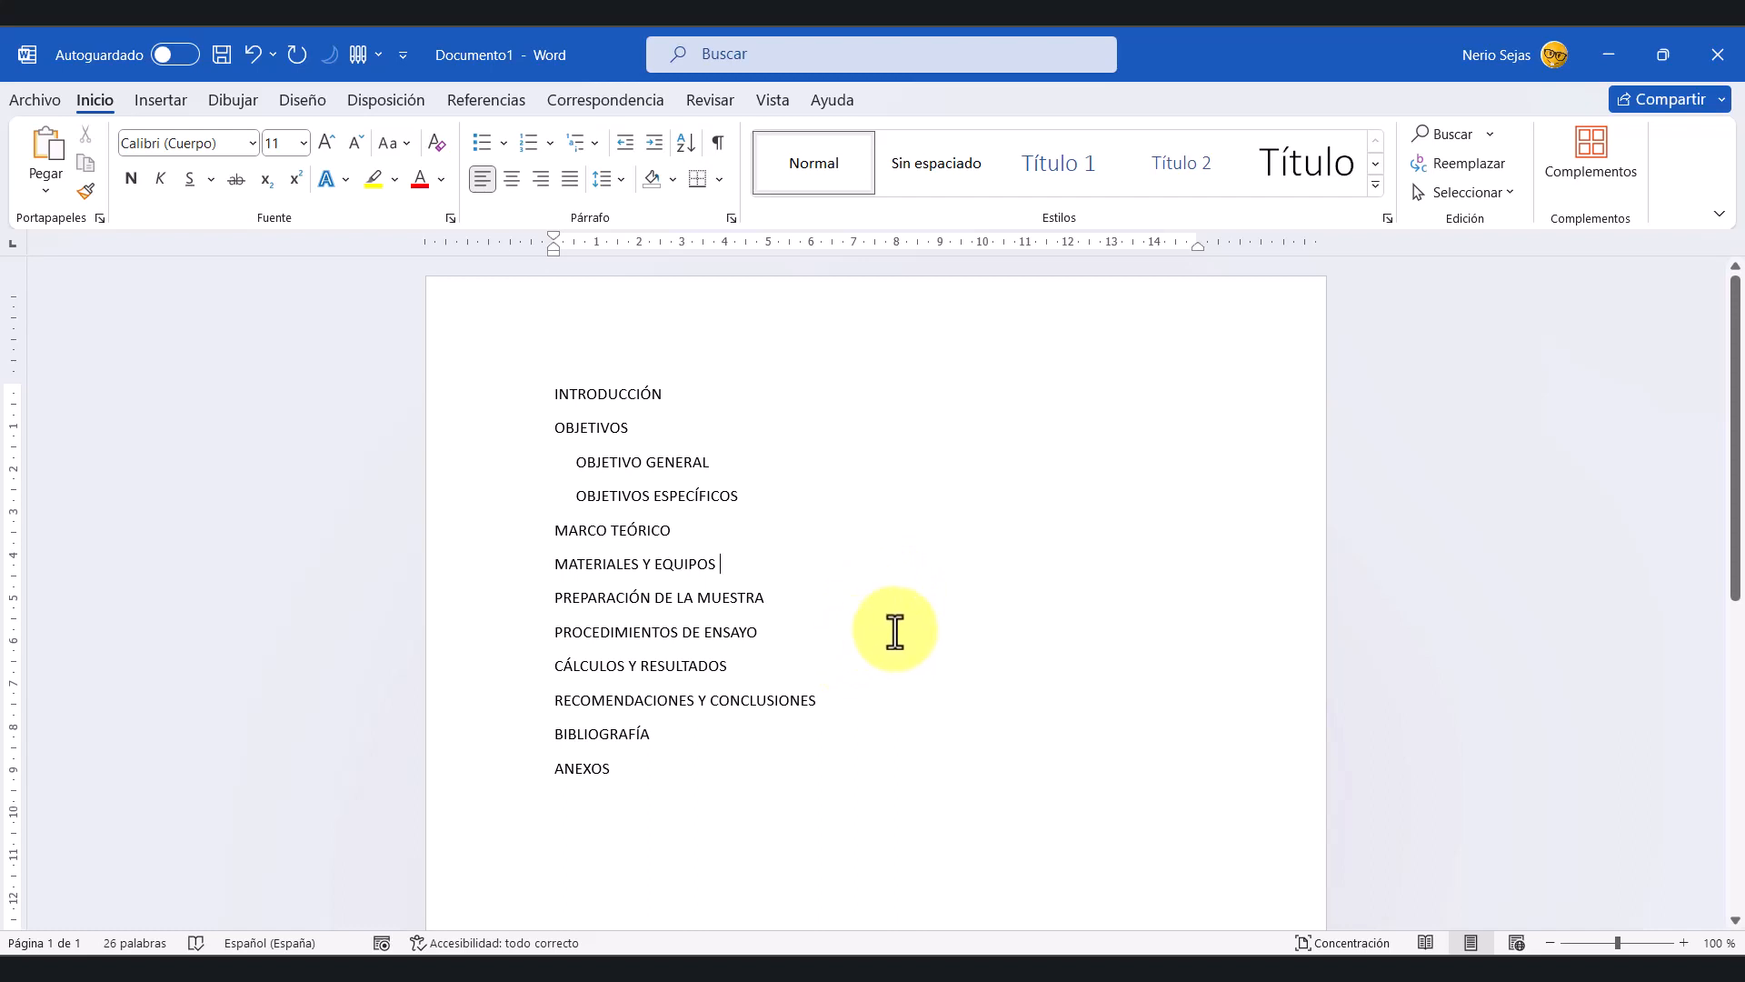
Step: Bring up the Informe ivestigación document and examine its scale picture, organization chart and results table
left_click(1612, 53)
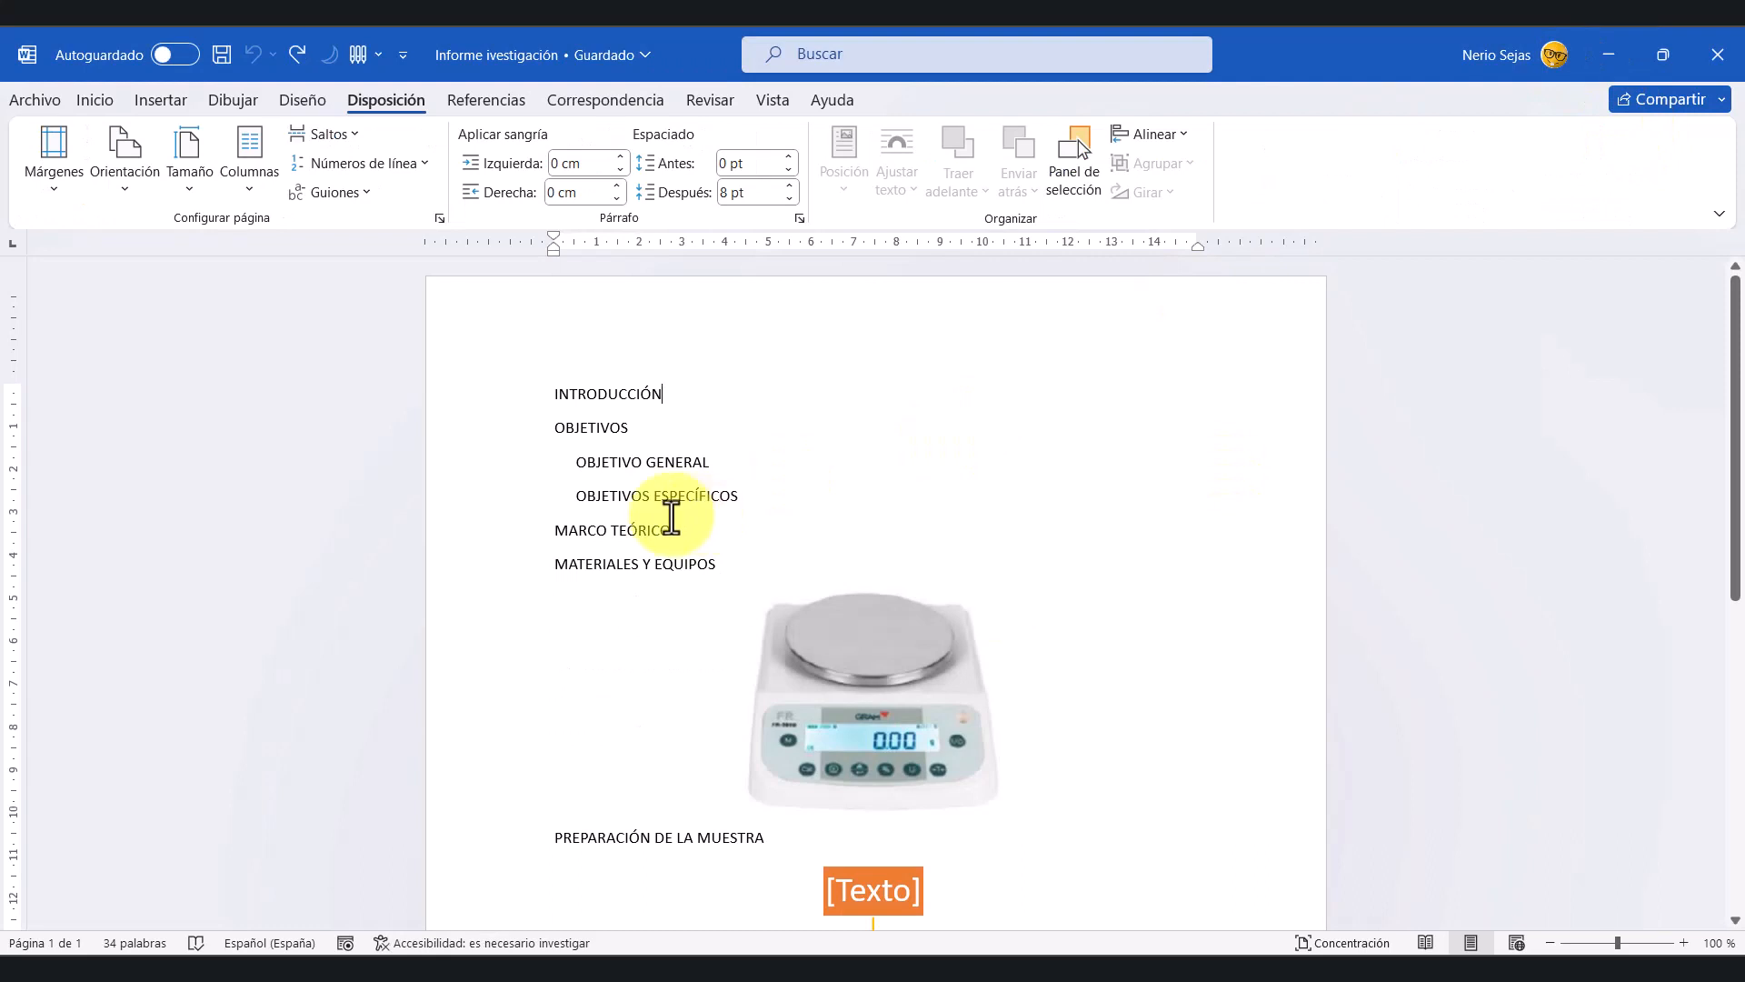
scroll(656, 520, "down", 2)
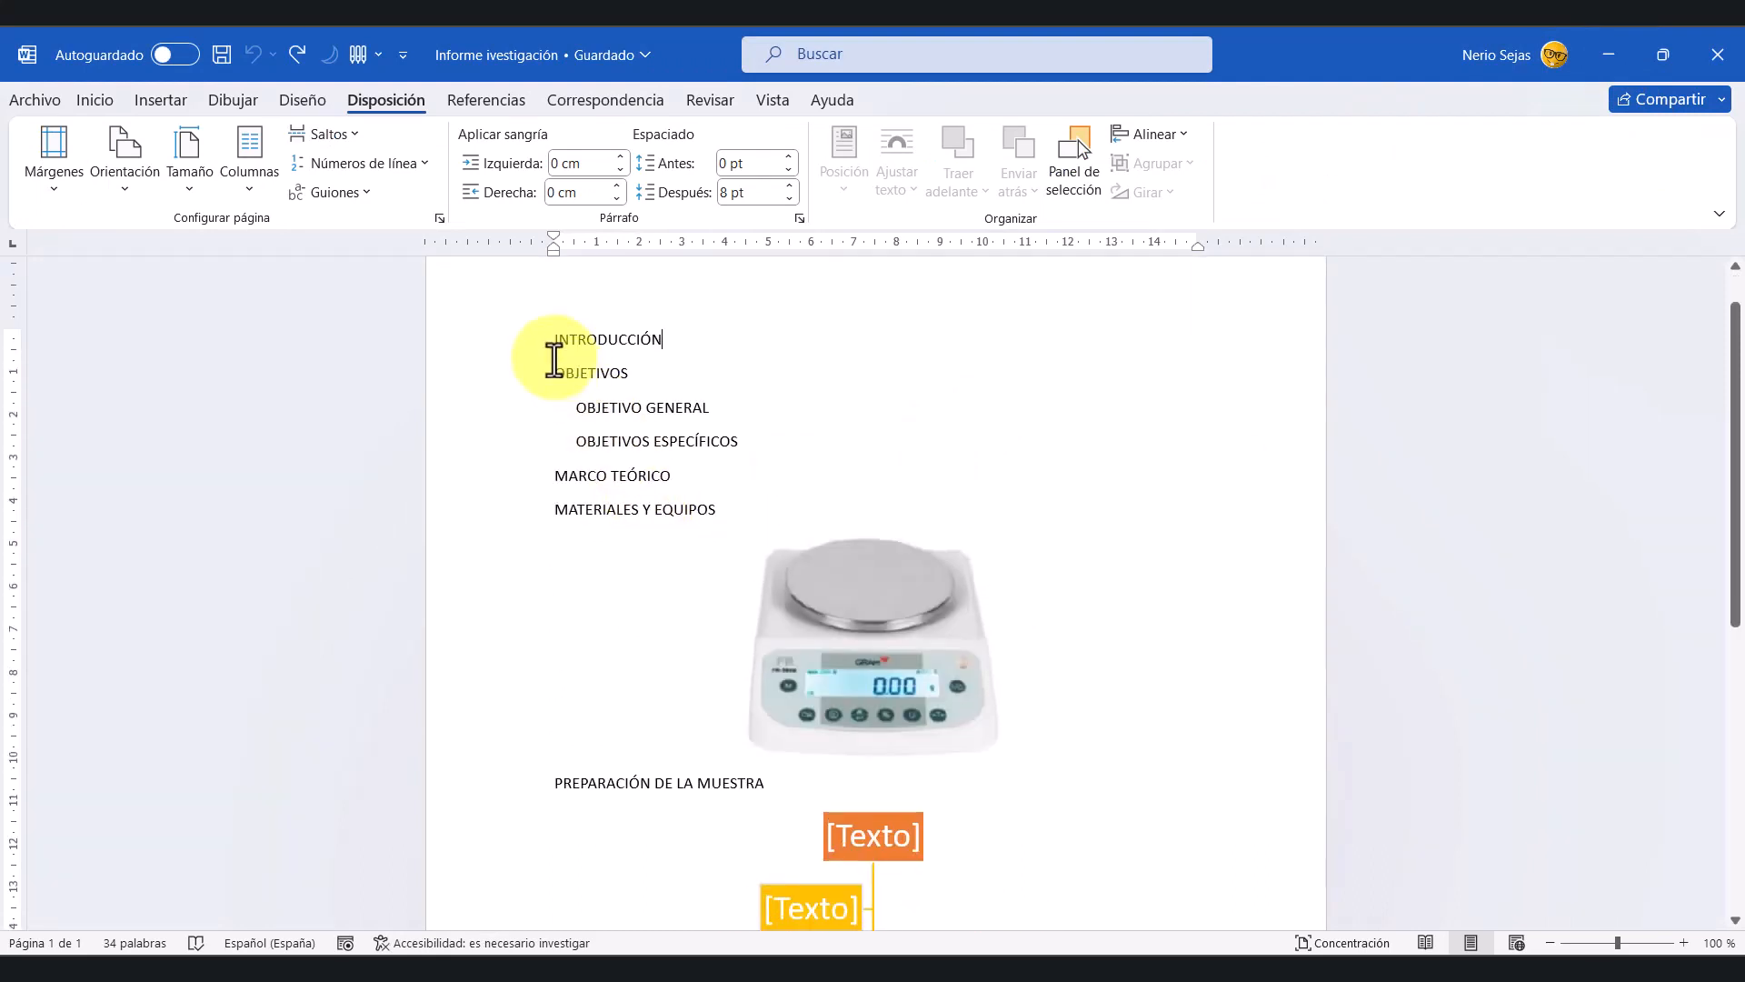
left_click(860, 587)
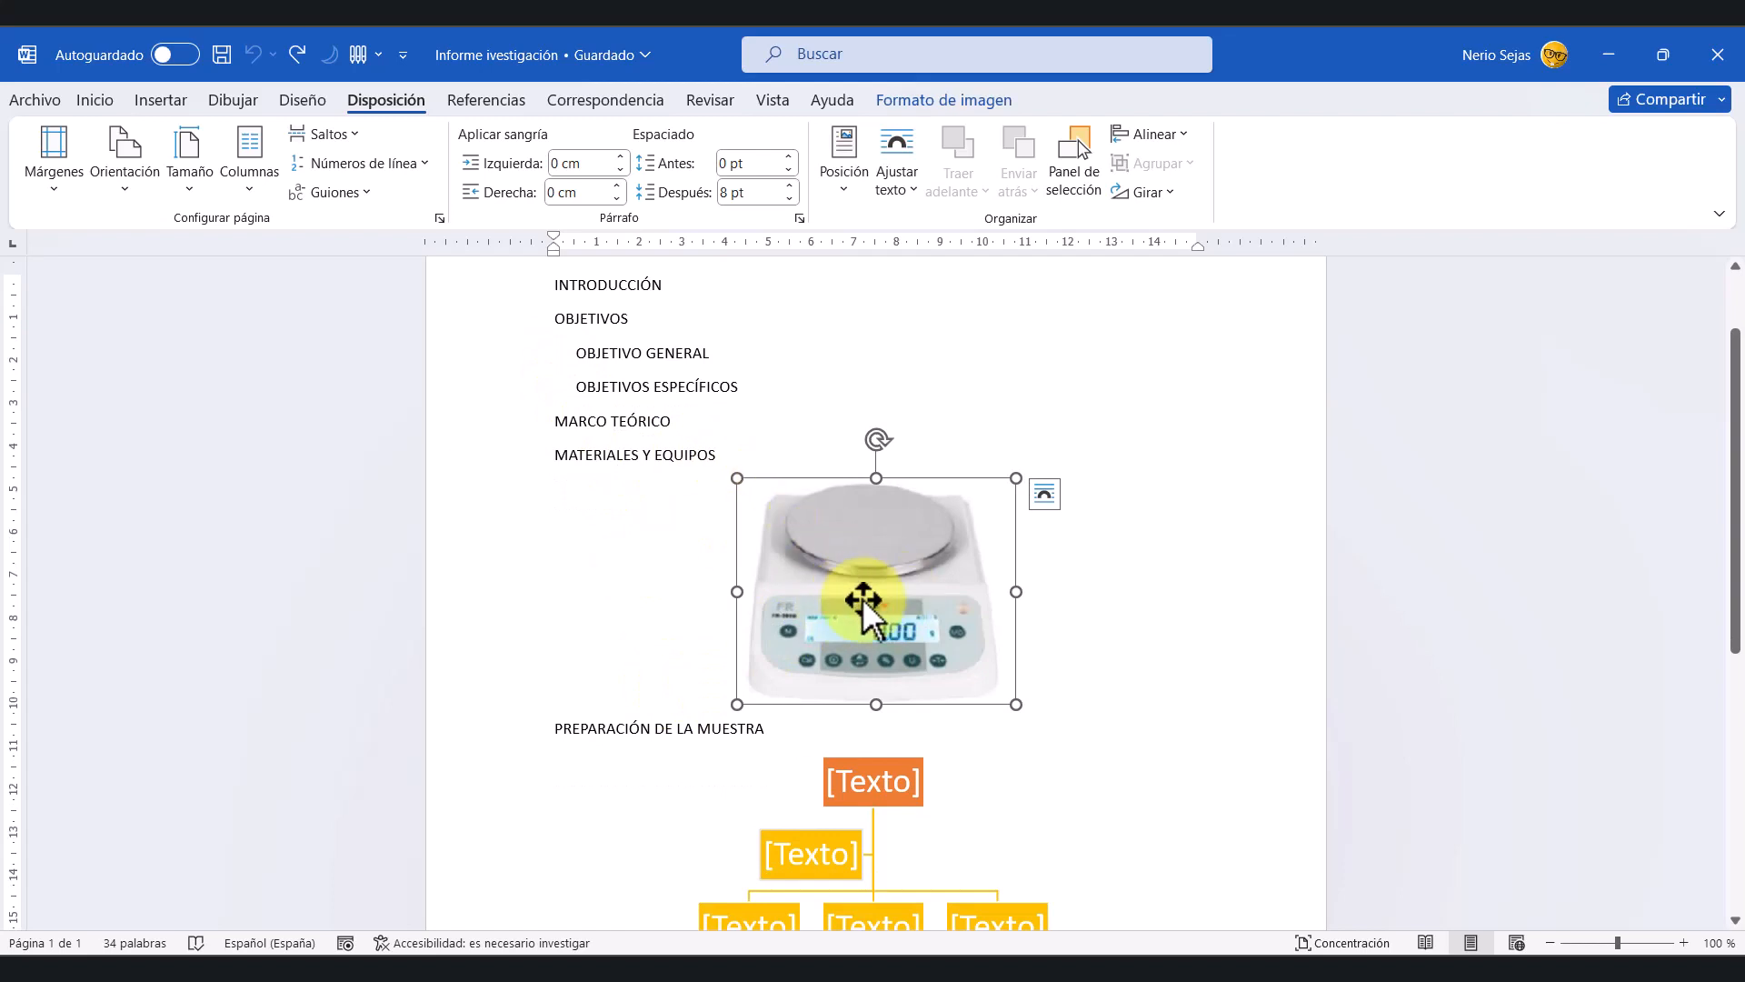
scroll(1004, 661, "down", 3)
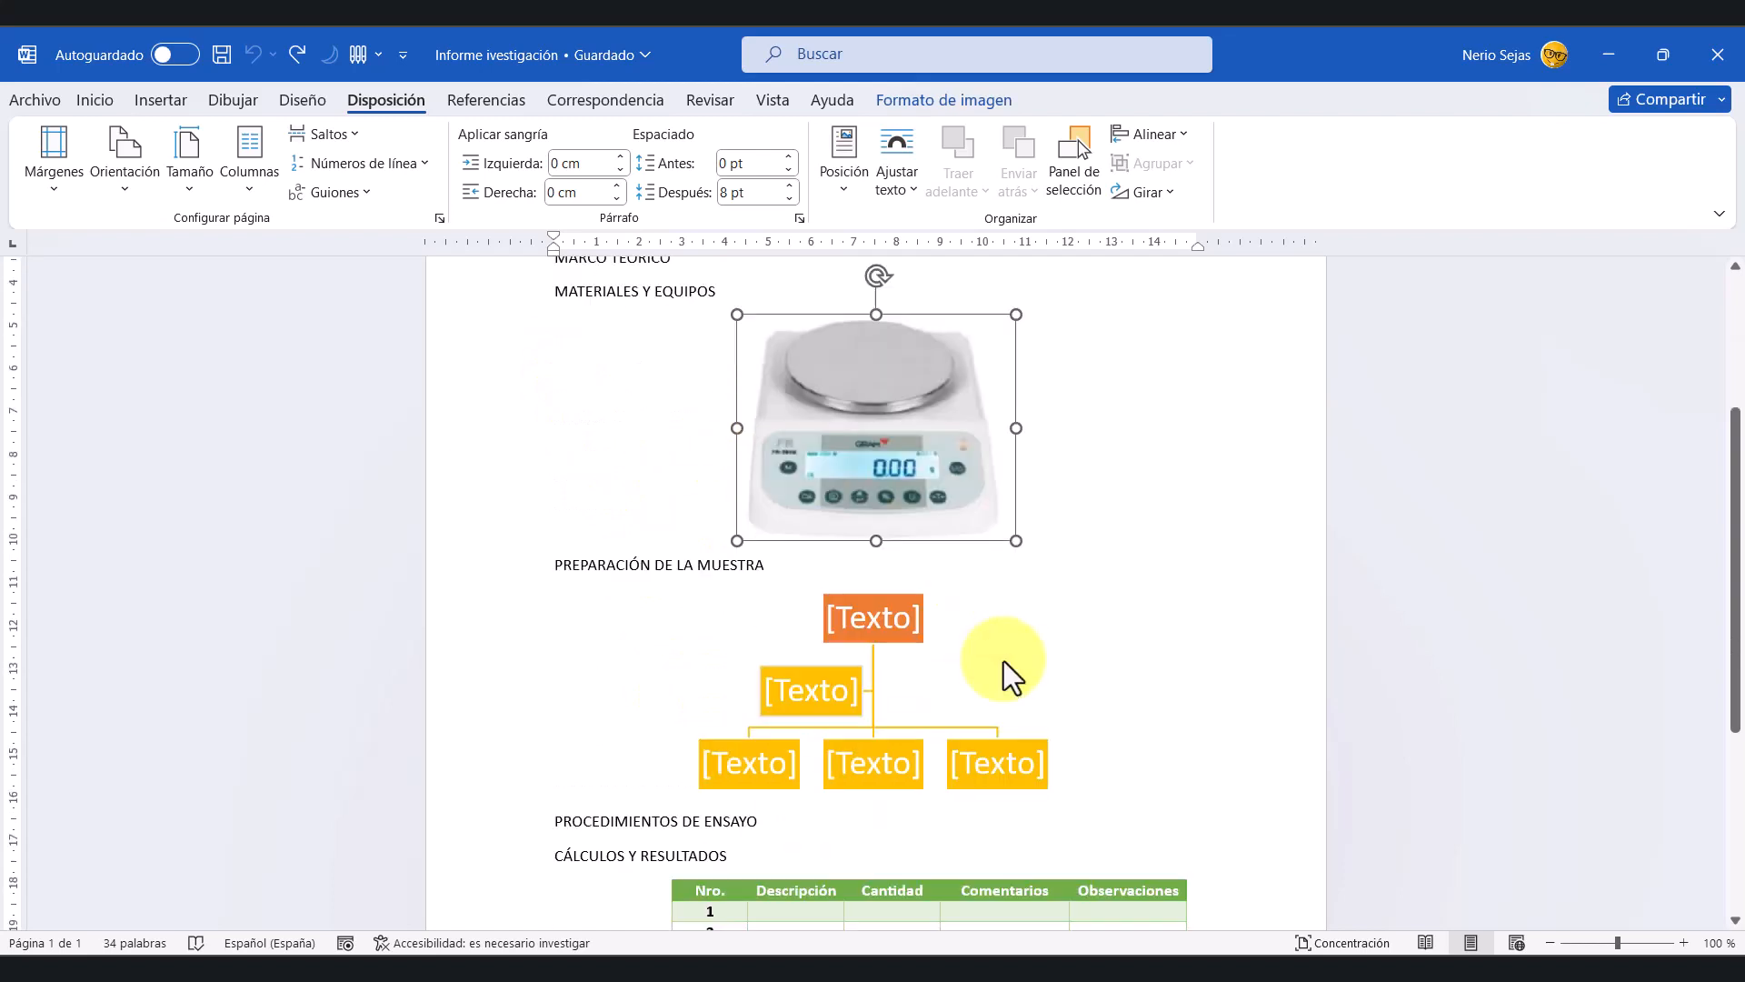
left_click(903, 719)
scroll(1000, 673, "down", 4)
left_click(1003, 714)
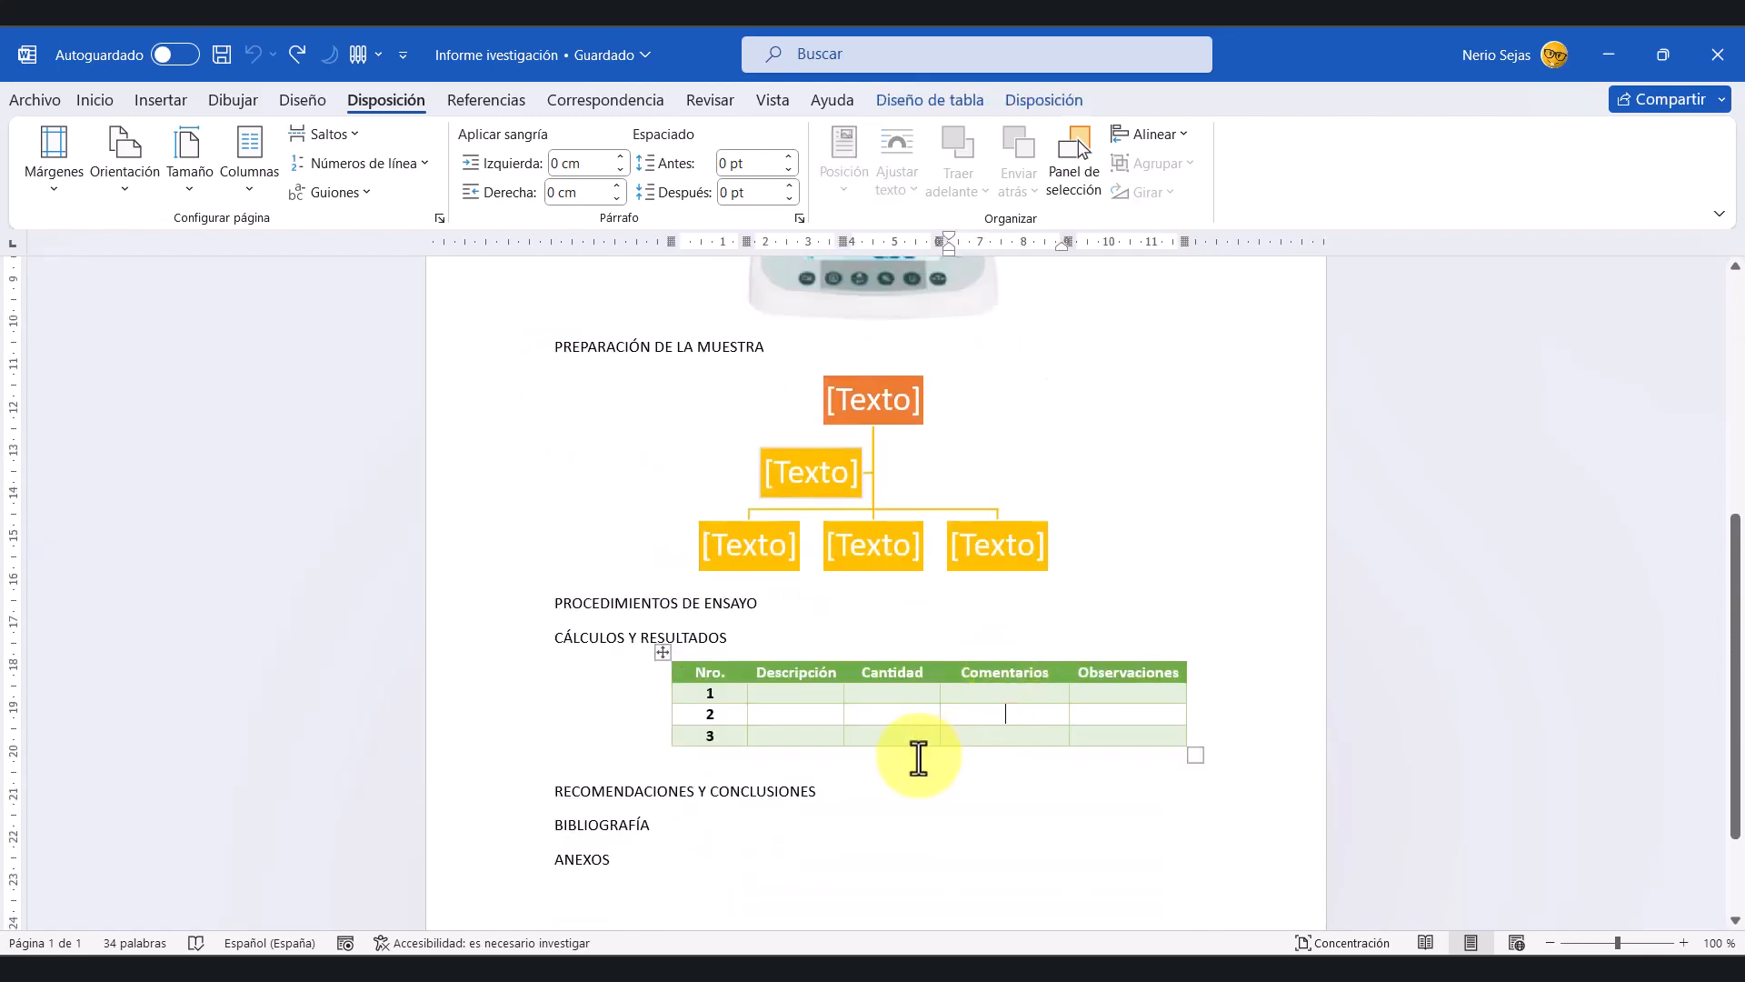
Step: Review the report from its first headings through the picture, SmartArt chart and table to BIBLIOGRAFÍA and ANEXOS
scroll(939, 744, "up", 9)
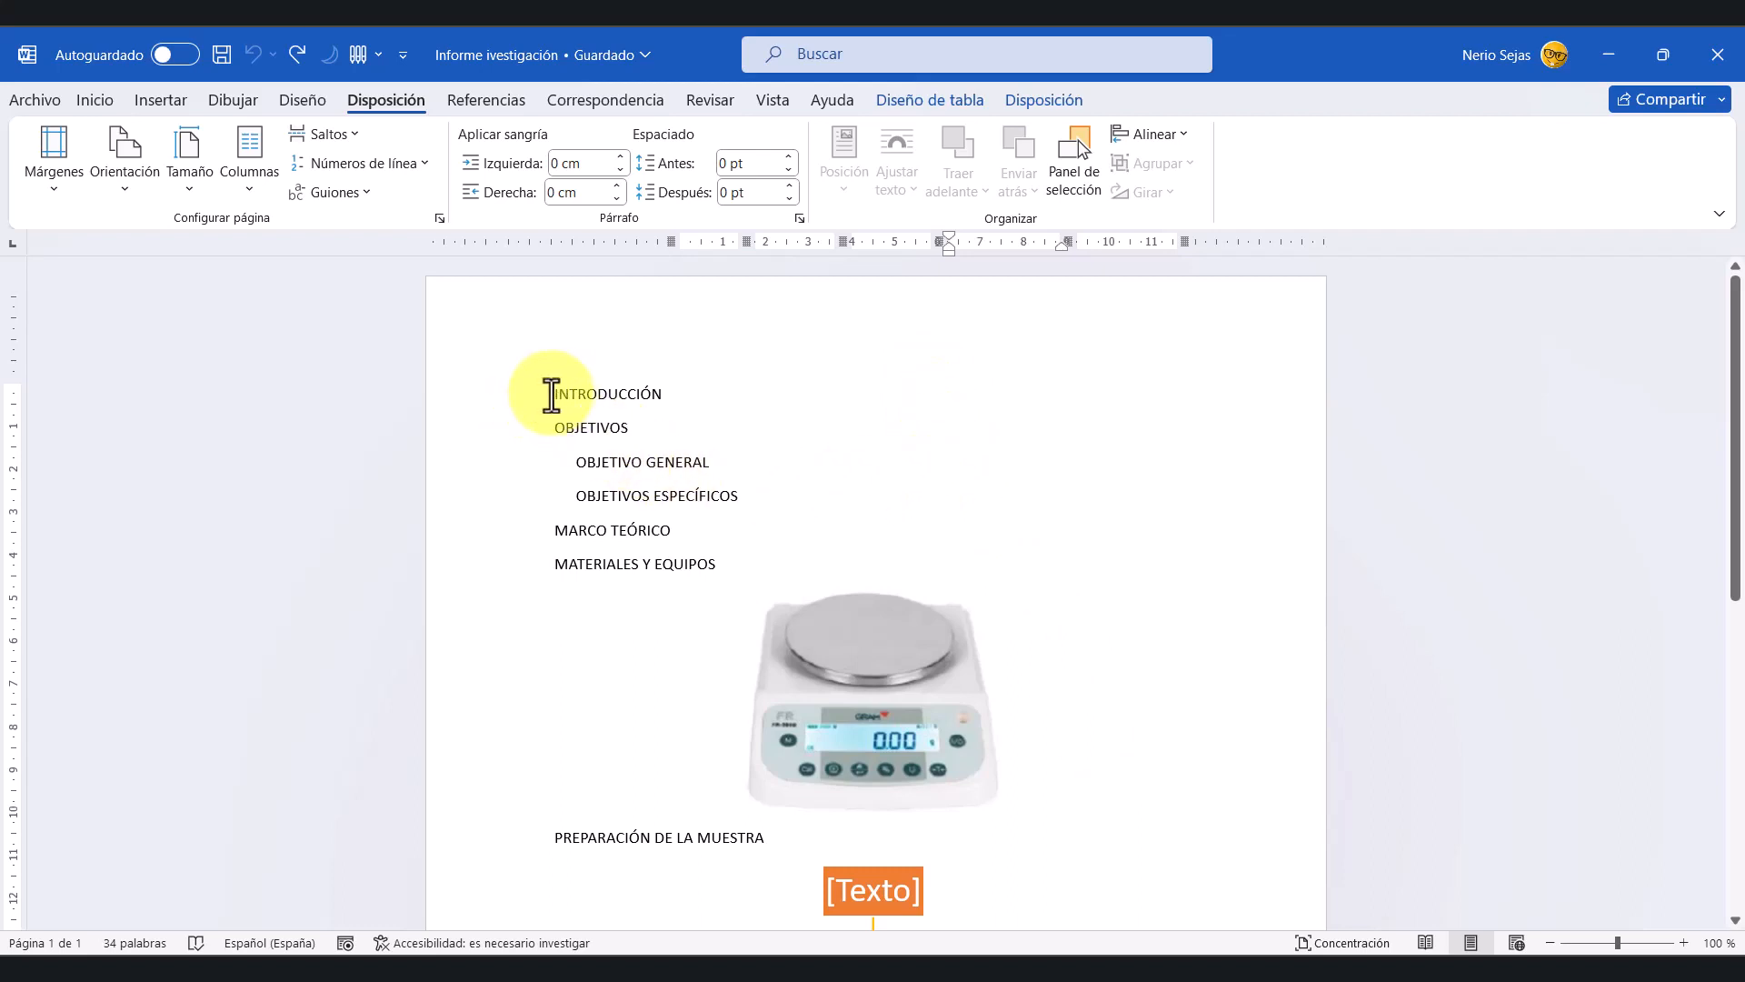
left_click_drag(552, 393, 655, 841)
scroll(1045, 518, "down", 3)
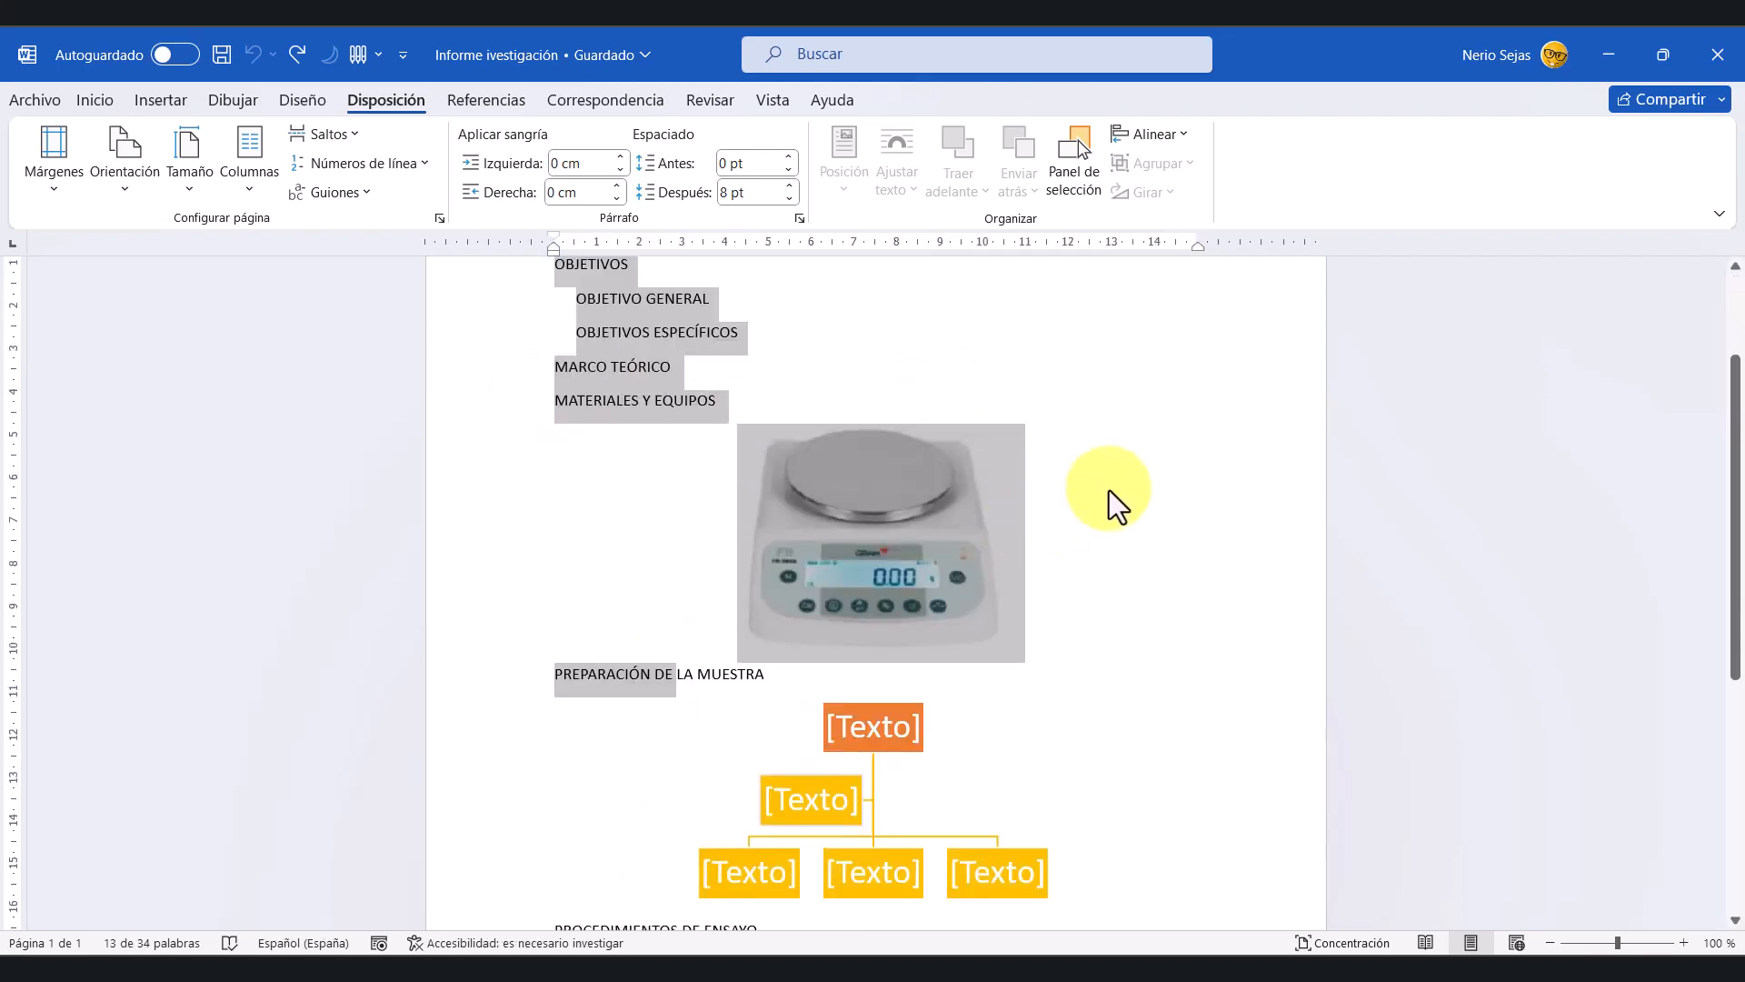
left_click(1109, 489)
left_click(967, 627)
scroll(1139, 655, "down", 6)
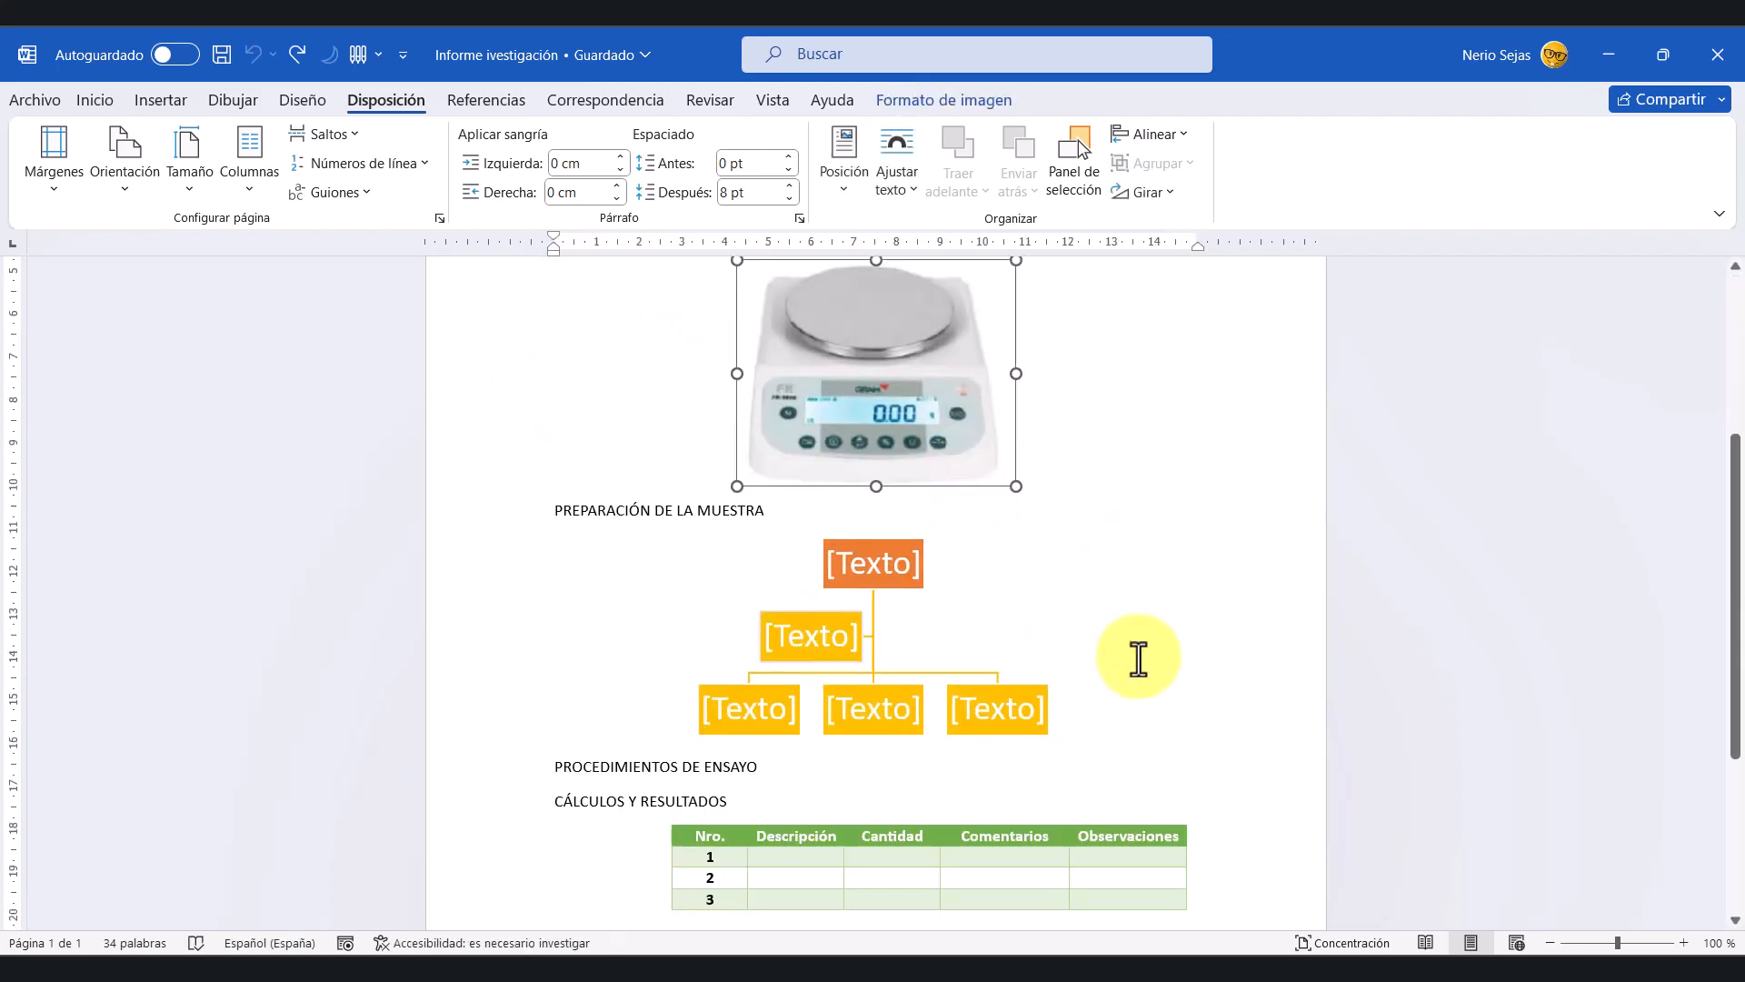
left_click(944, 500)
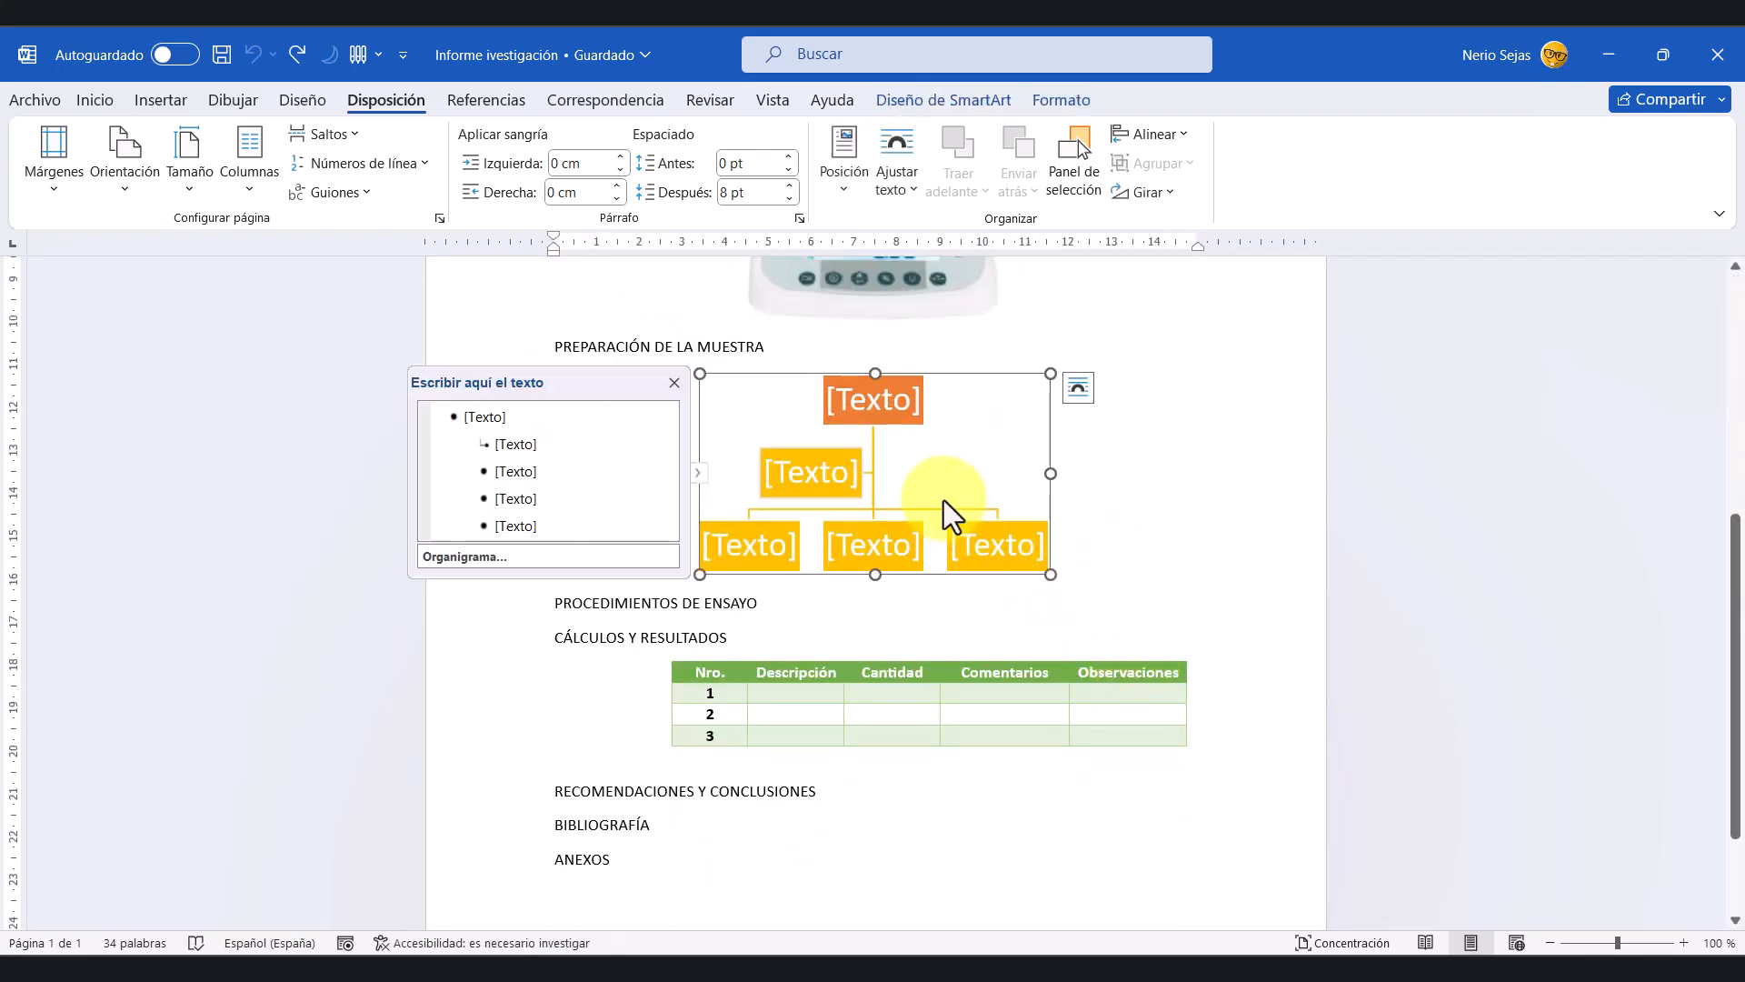
left_click(1004, 728)
scroll(998, 768, "down", 3)
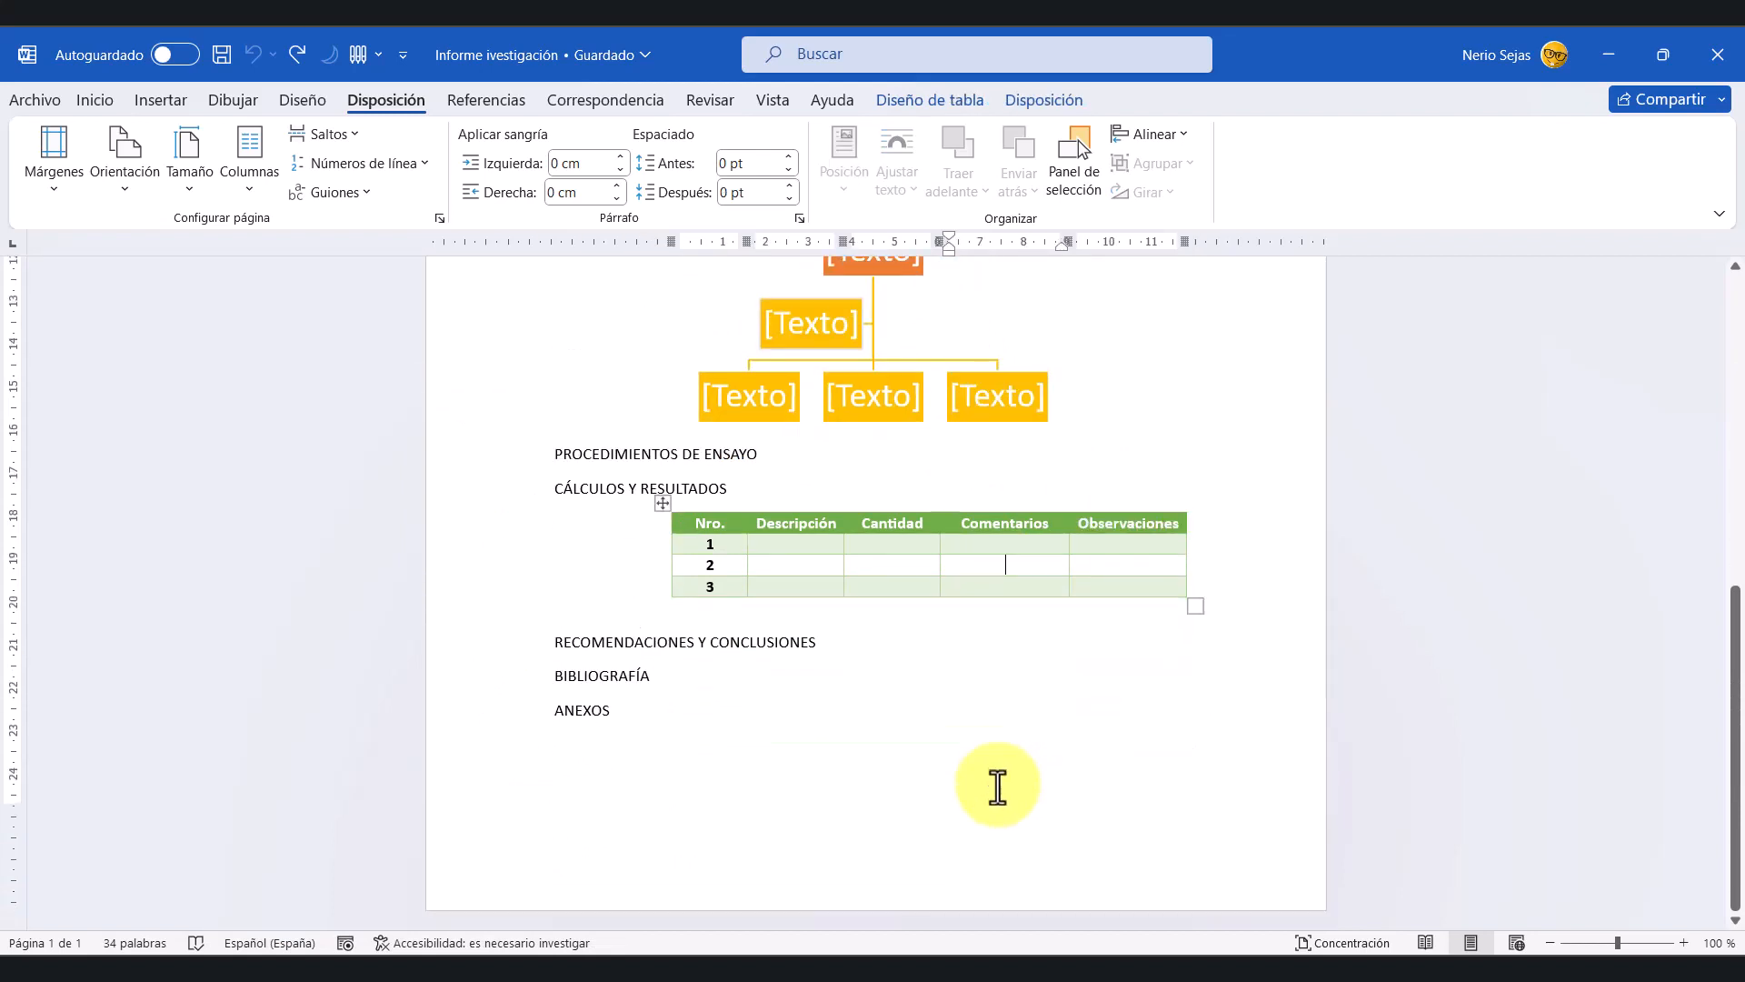
left_click_drag(618, 713, 670, 679)
left_click(560, 680)
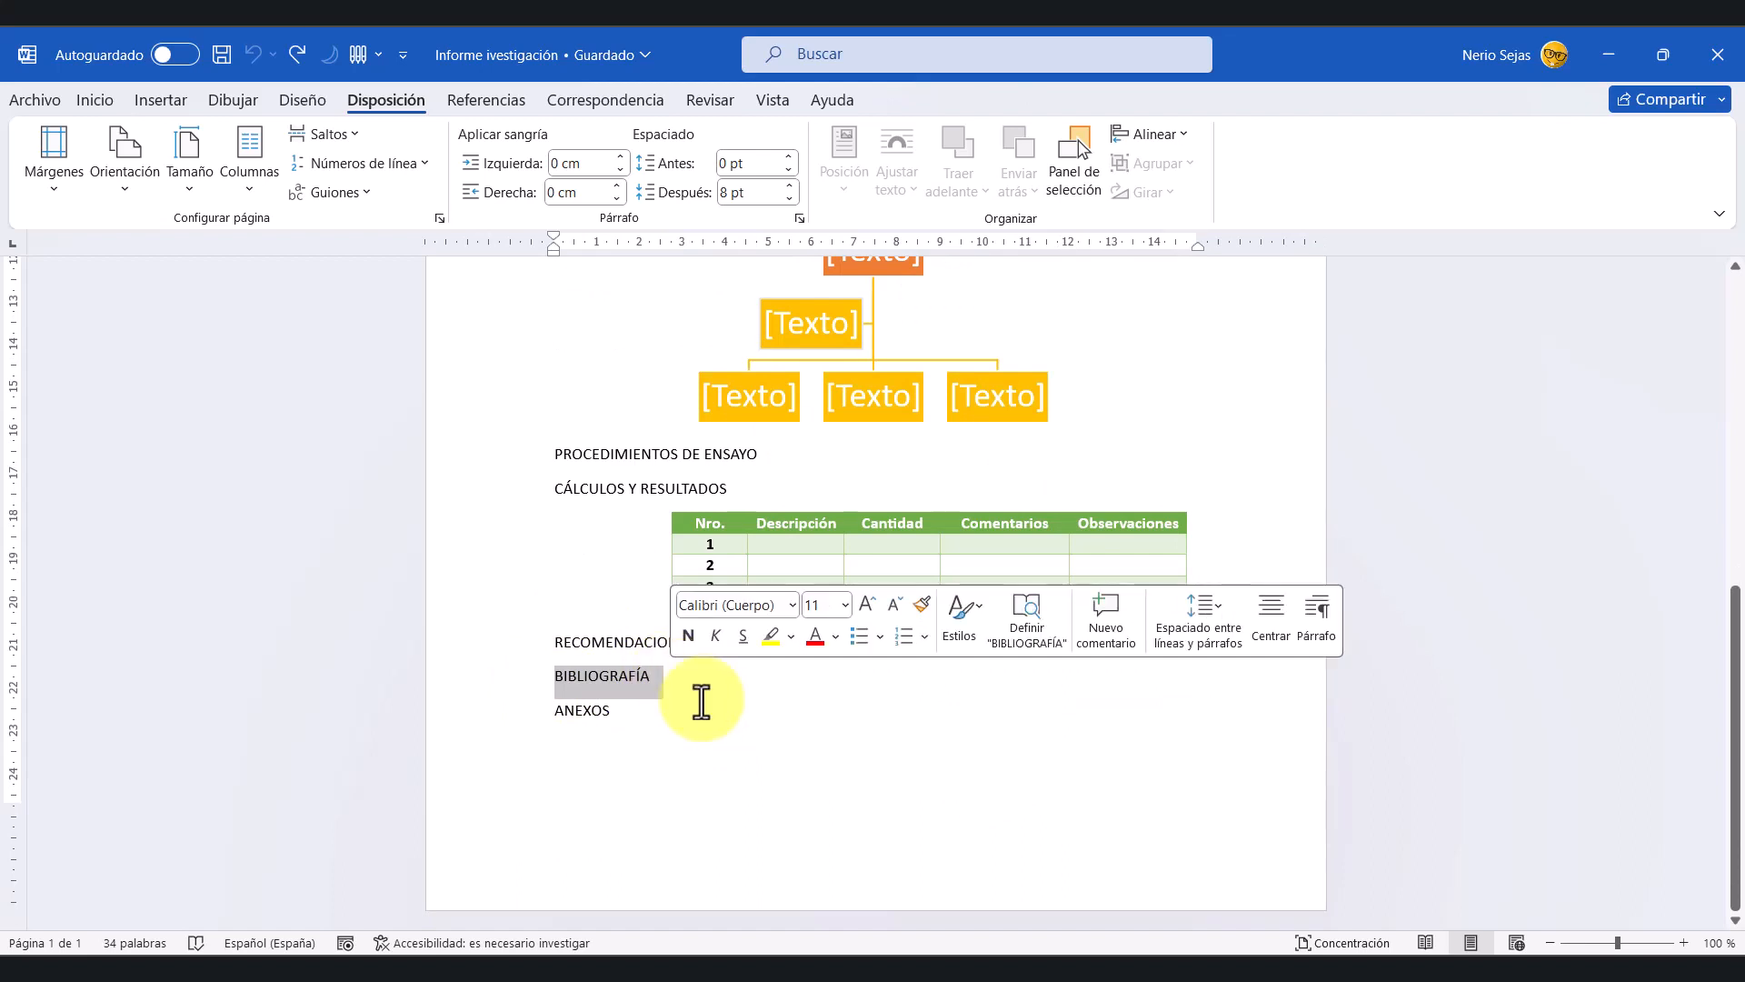
Step: Close Documento1 without saving its changes
mouse_move(475, 967)
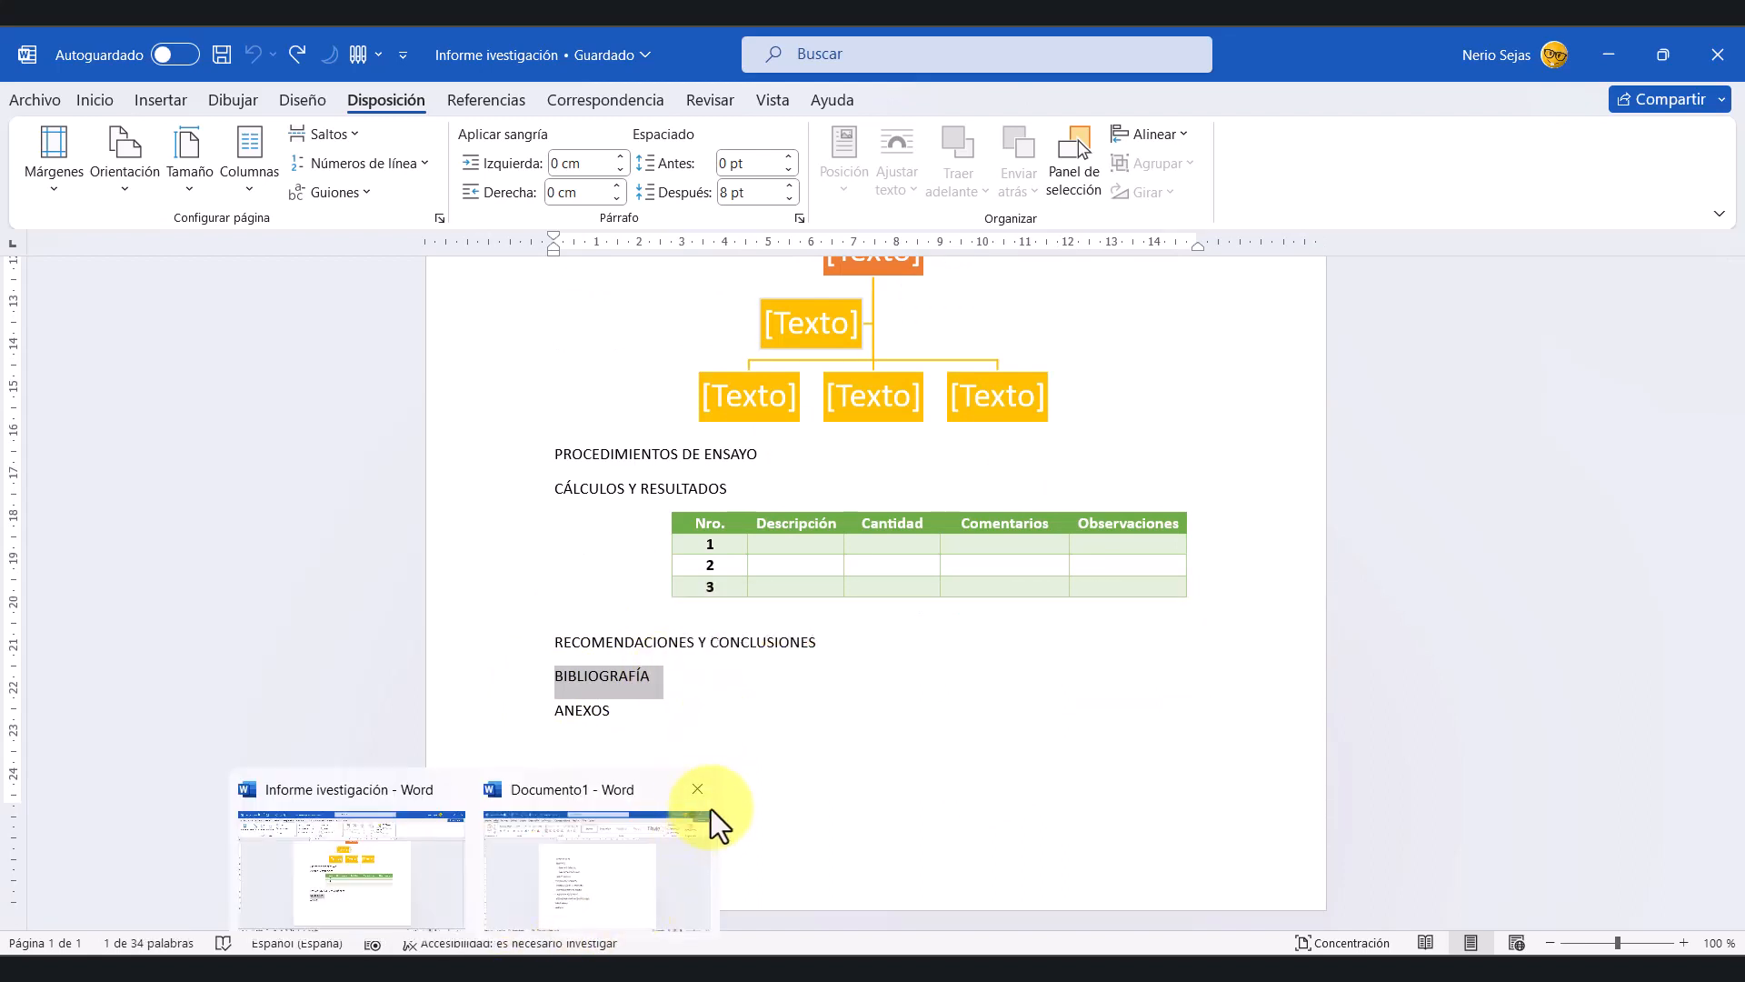
left_click(692, 790)
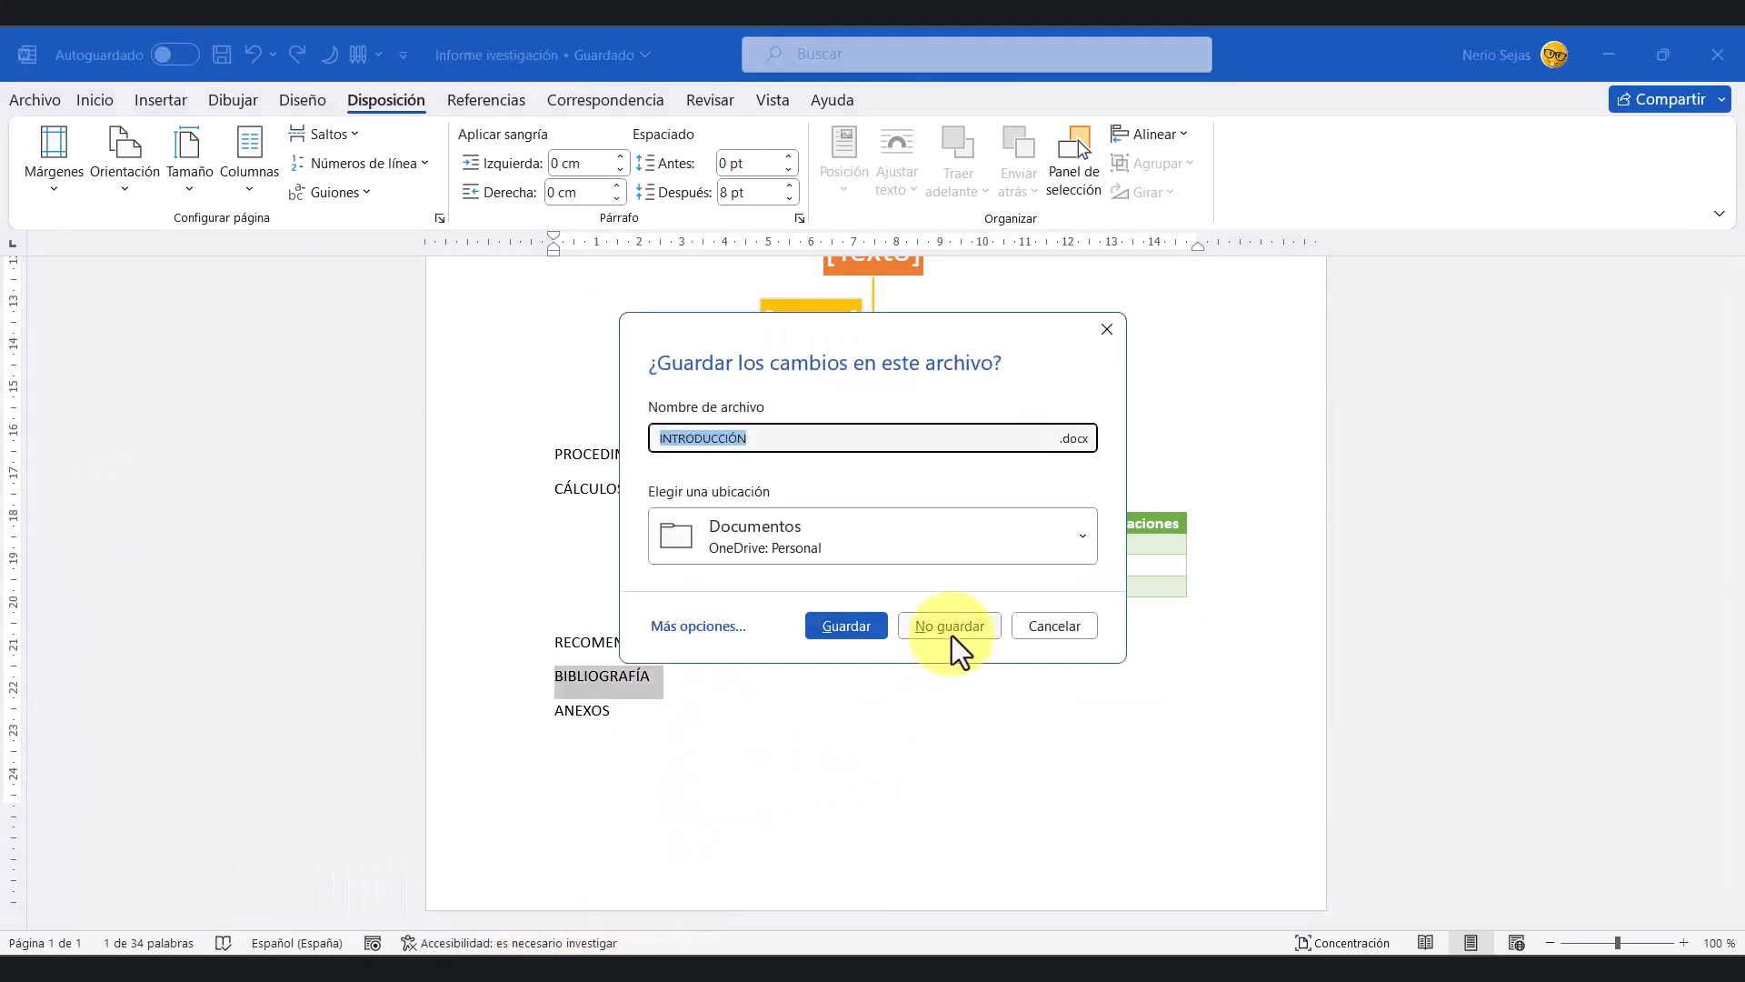
left_click(951, 629)
Step: Insert an empty paragraph above the INTRODUCCIÓN heading at the start of the report
scroll(891, 763, "up", 8)
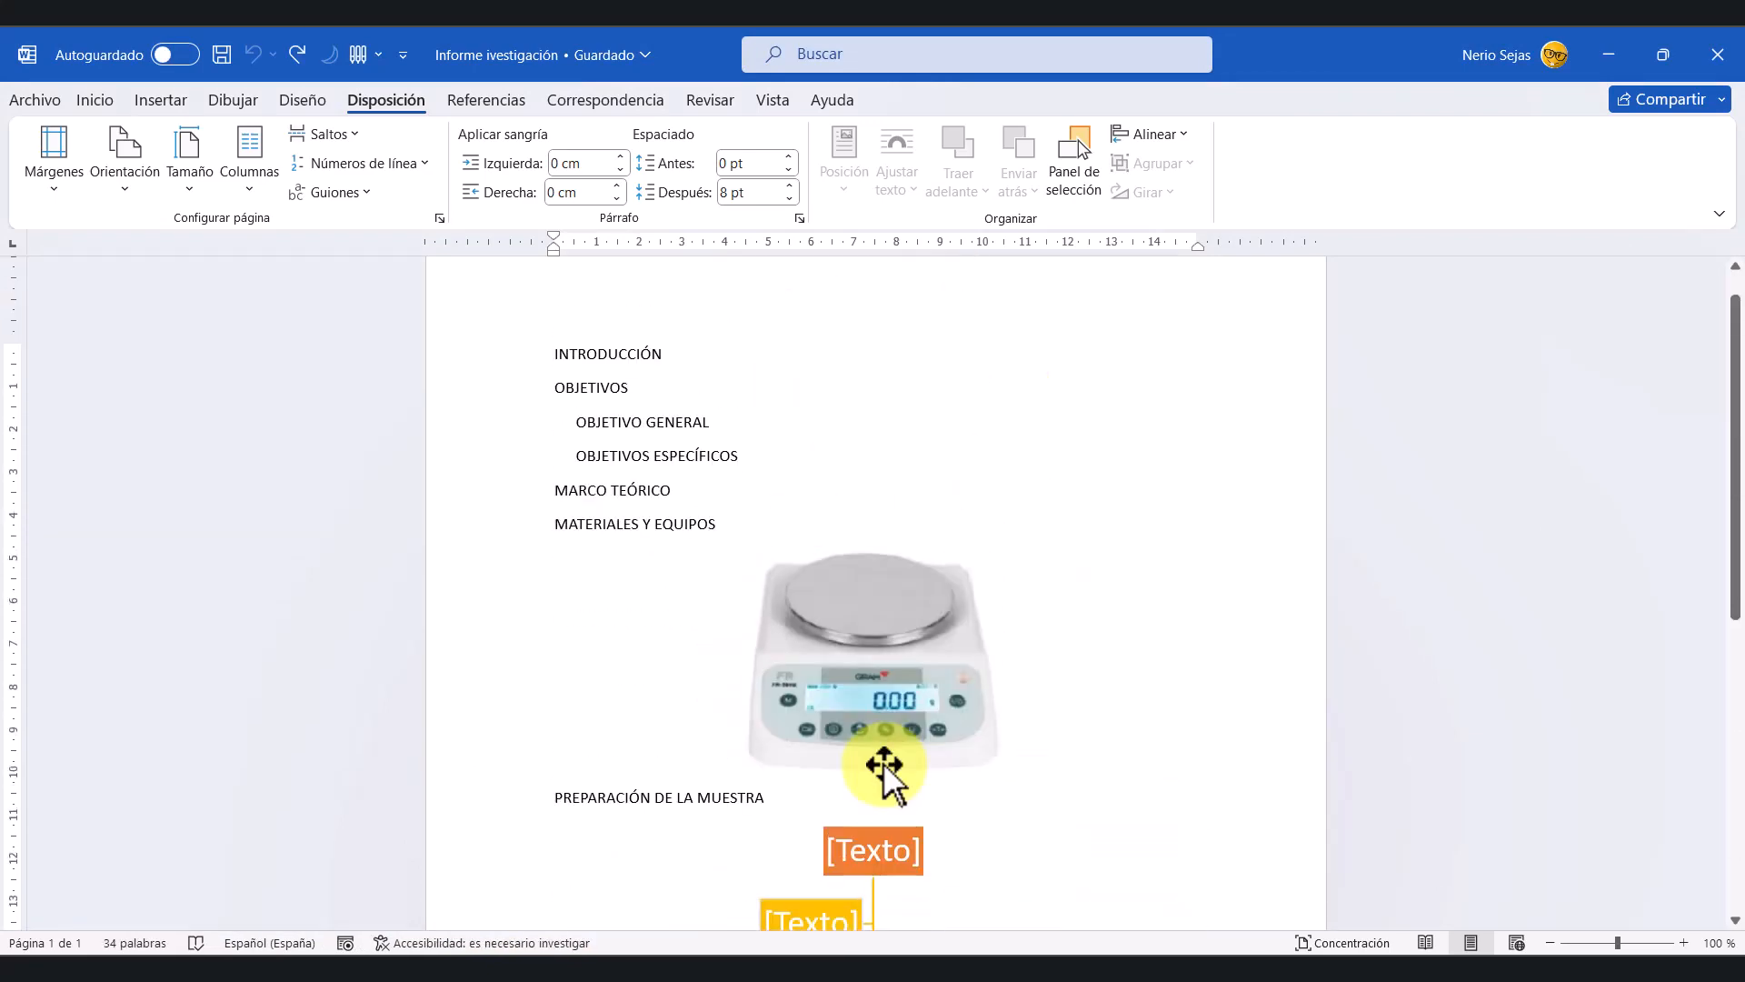
scroll(885, 765, "up", 1)
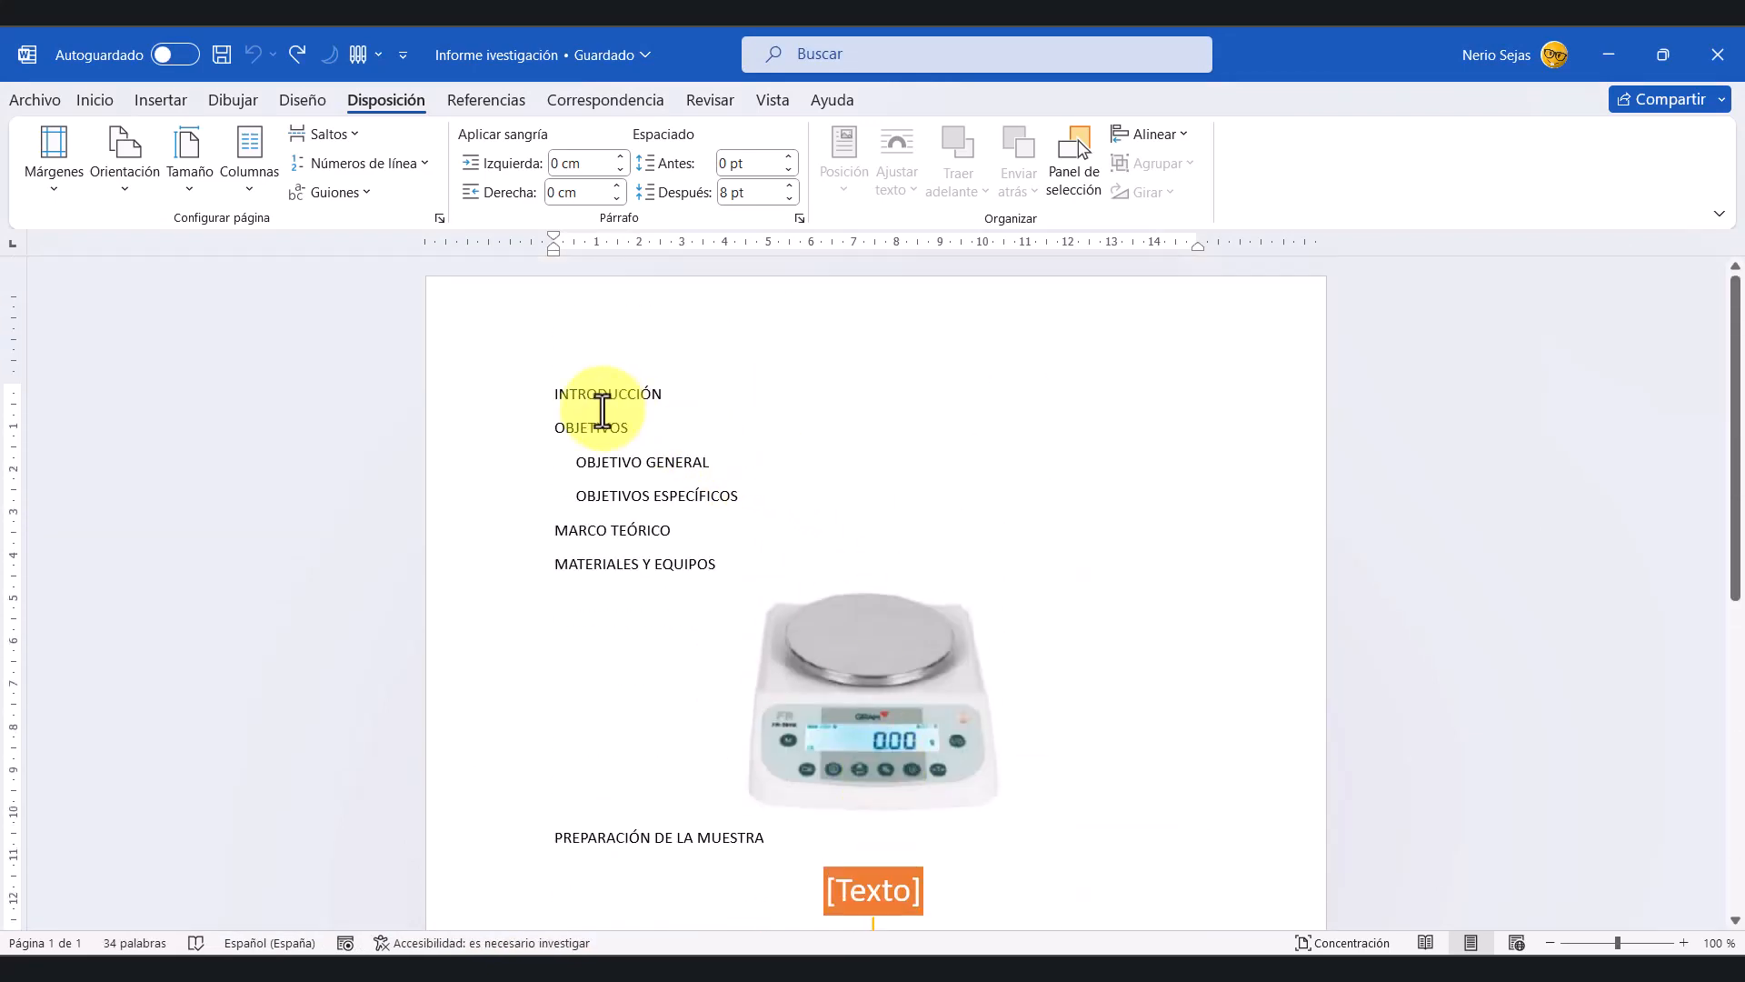
left_click(557, 393)
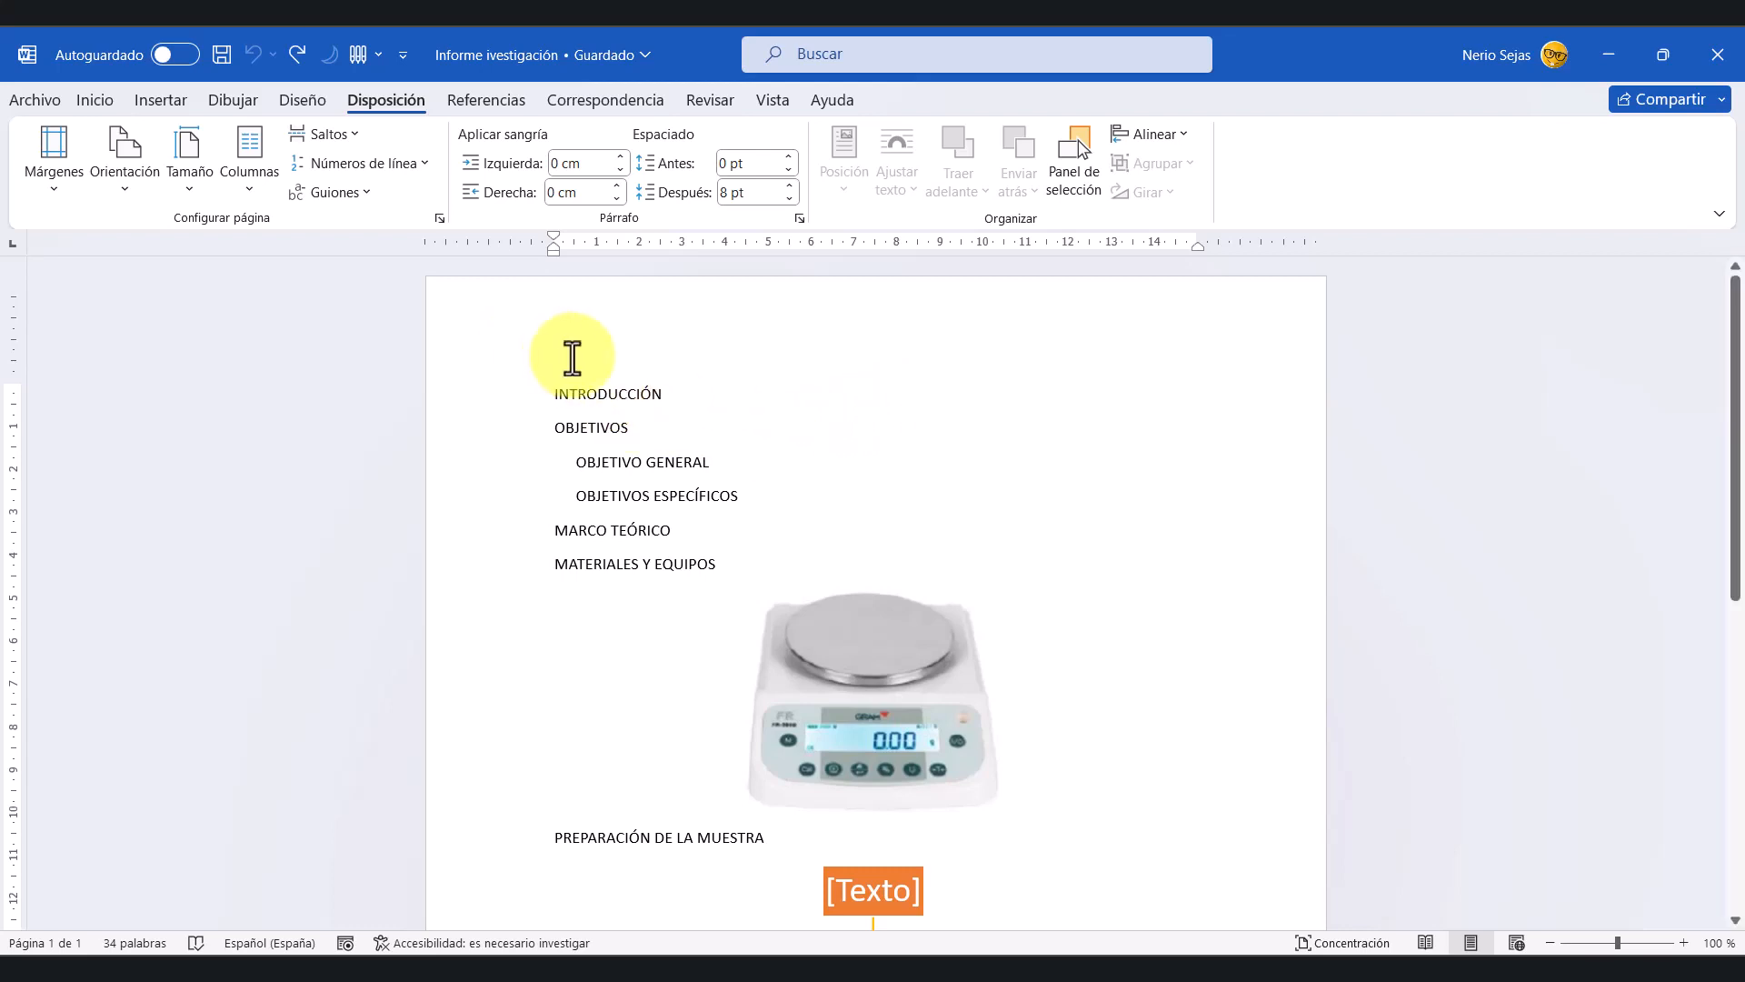
key("Return")
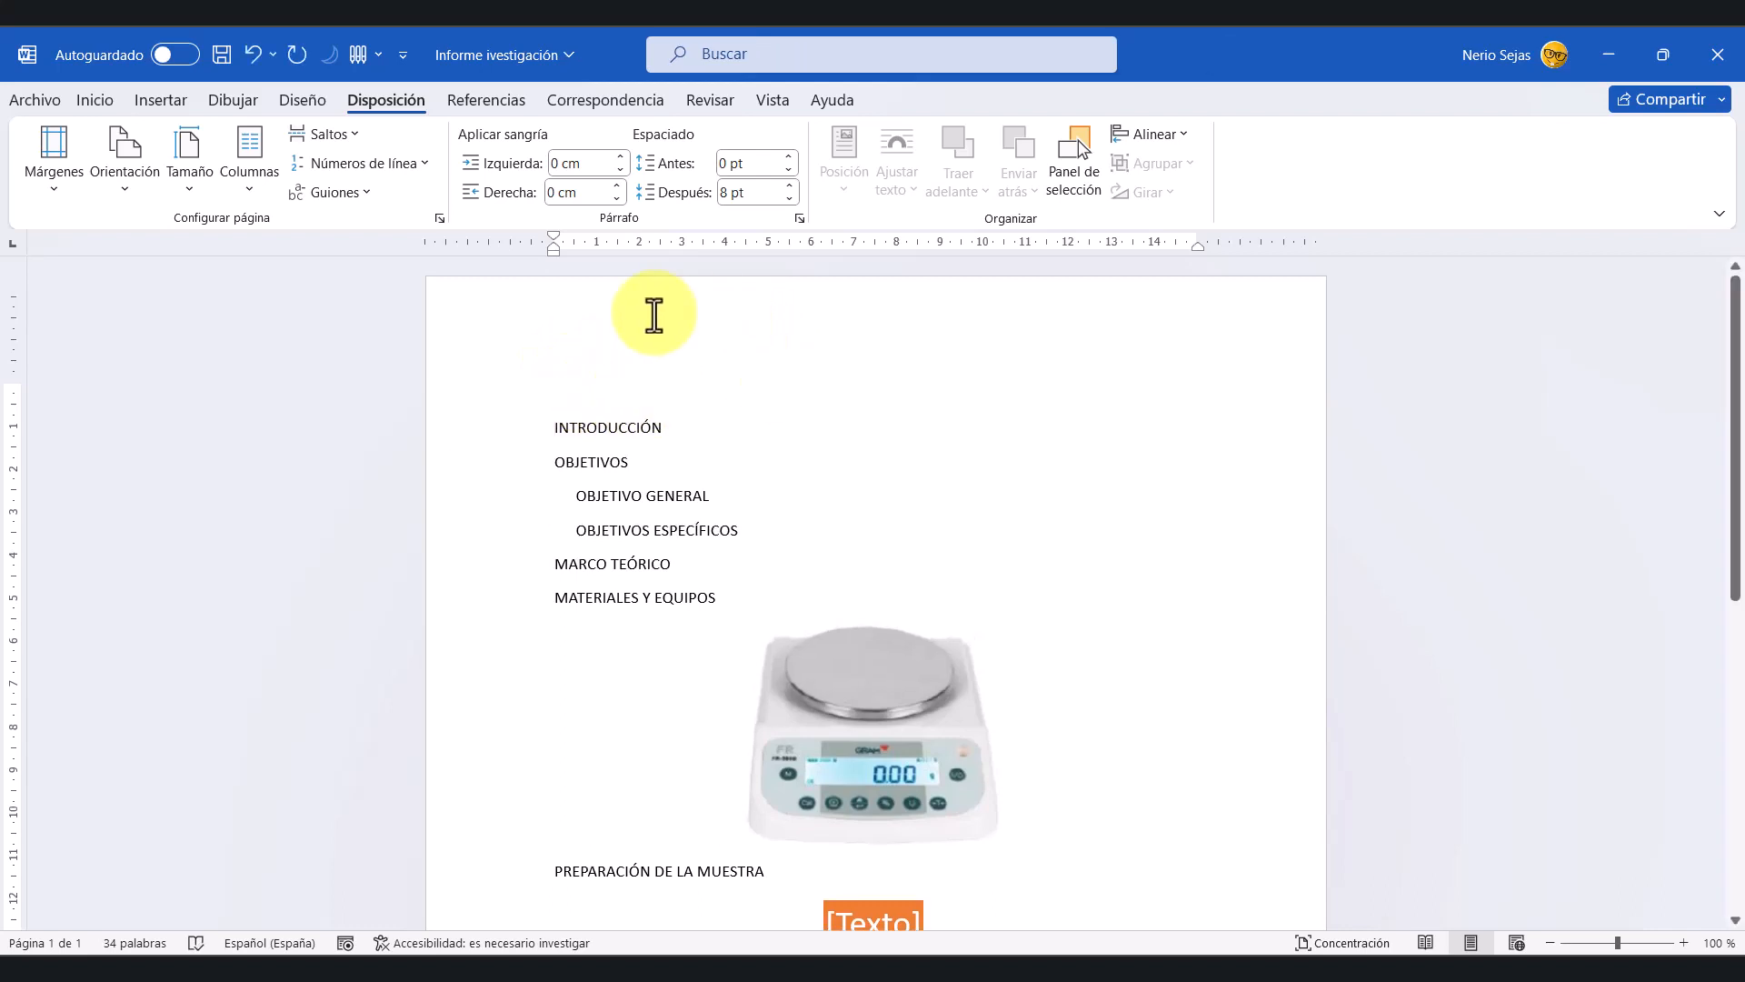
Step: Open the page header for editing, examine the header and footer labels, and return to the document body
double_click(795, 315)
scroll(775, 439, "down", 8)
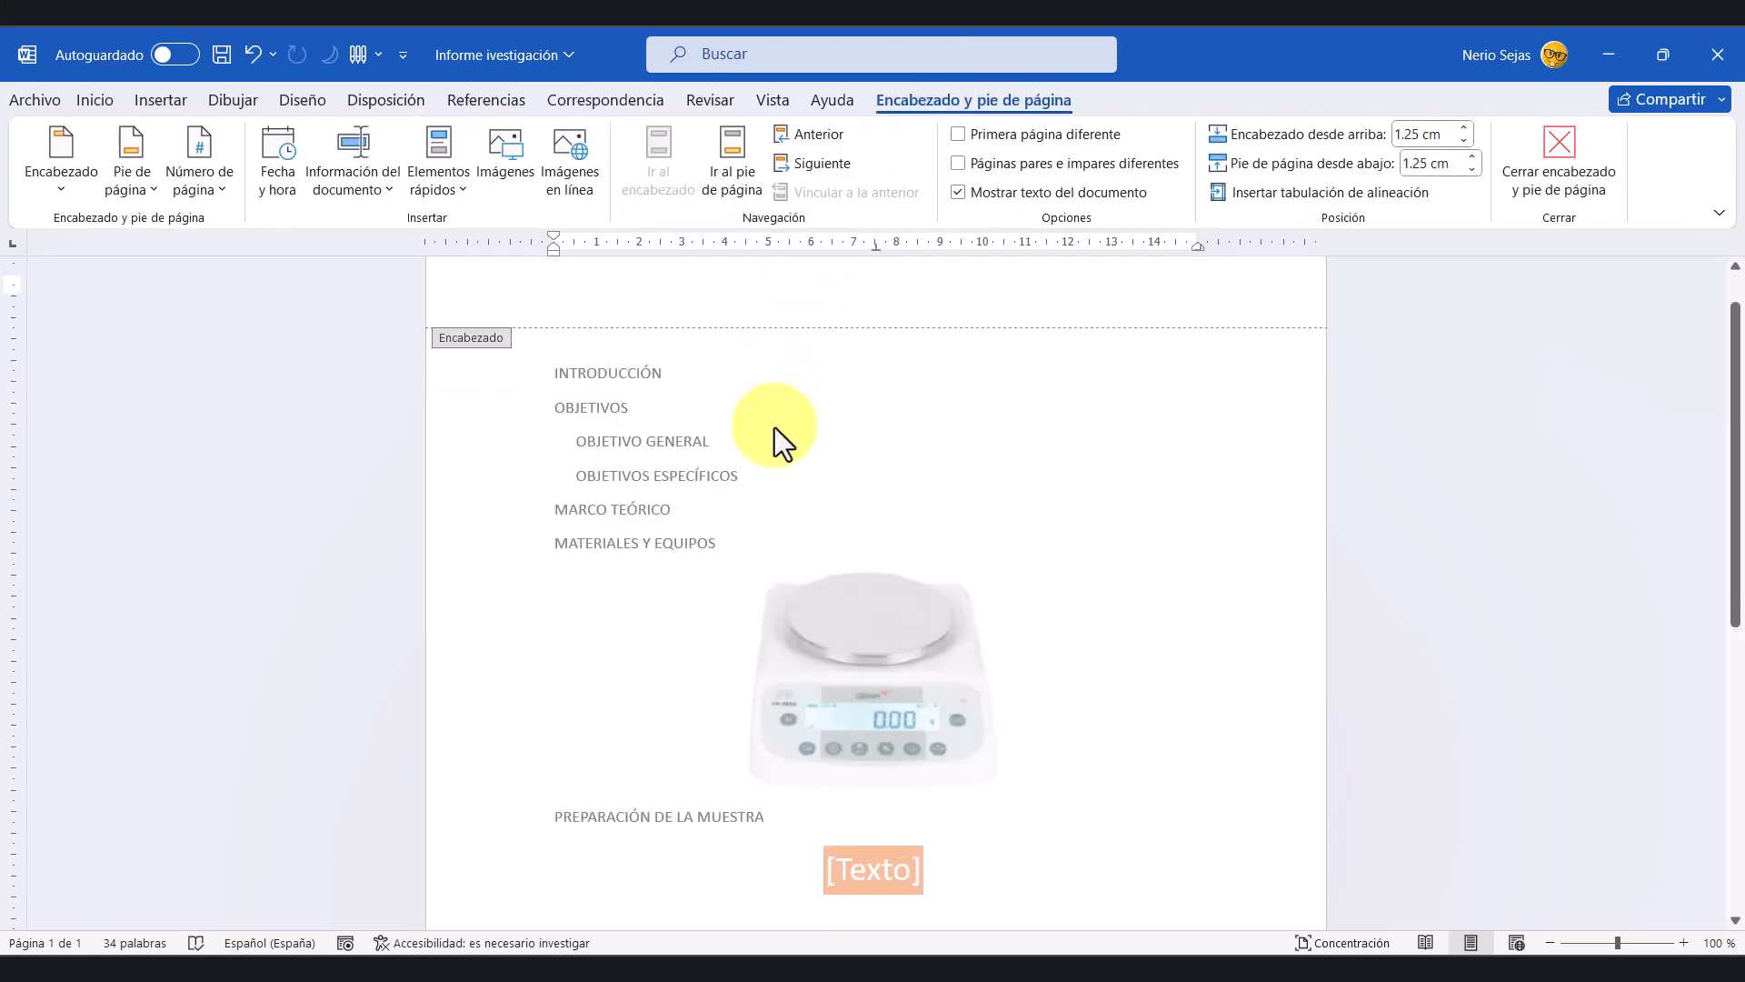
scroll(775, 440, "up", 8)
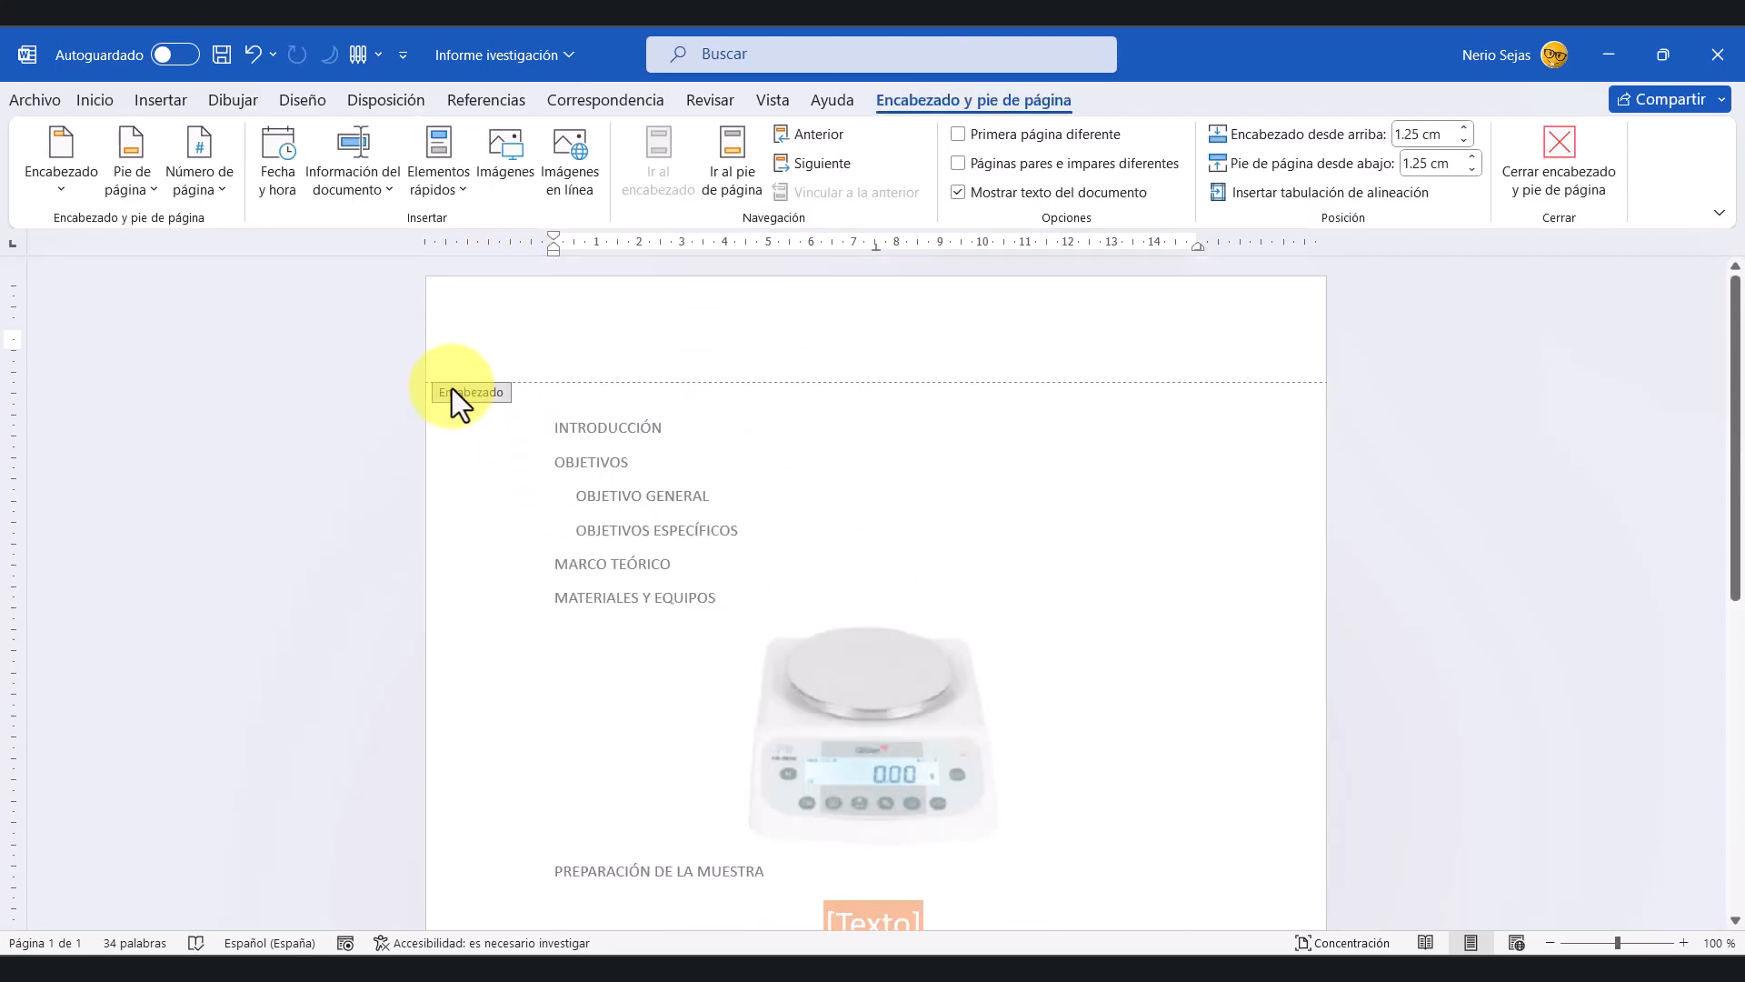
scroll(701, 455, "down", 12)
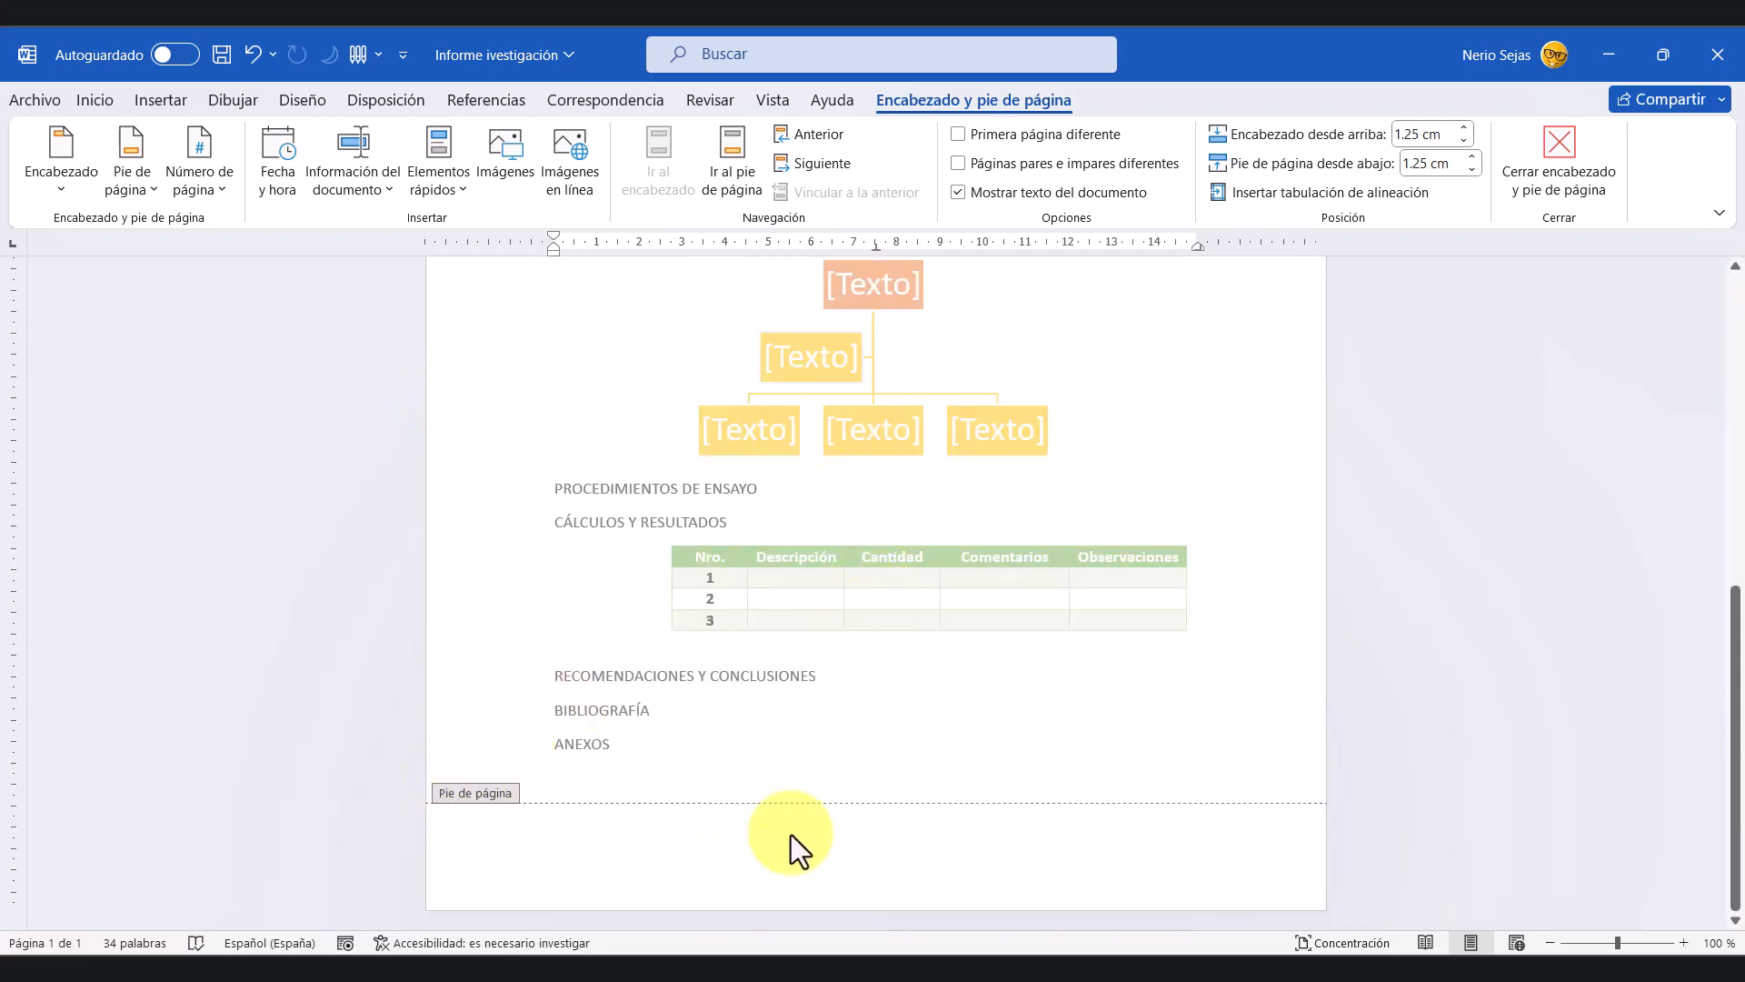
scroll(914, 813, "up", 12)
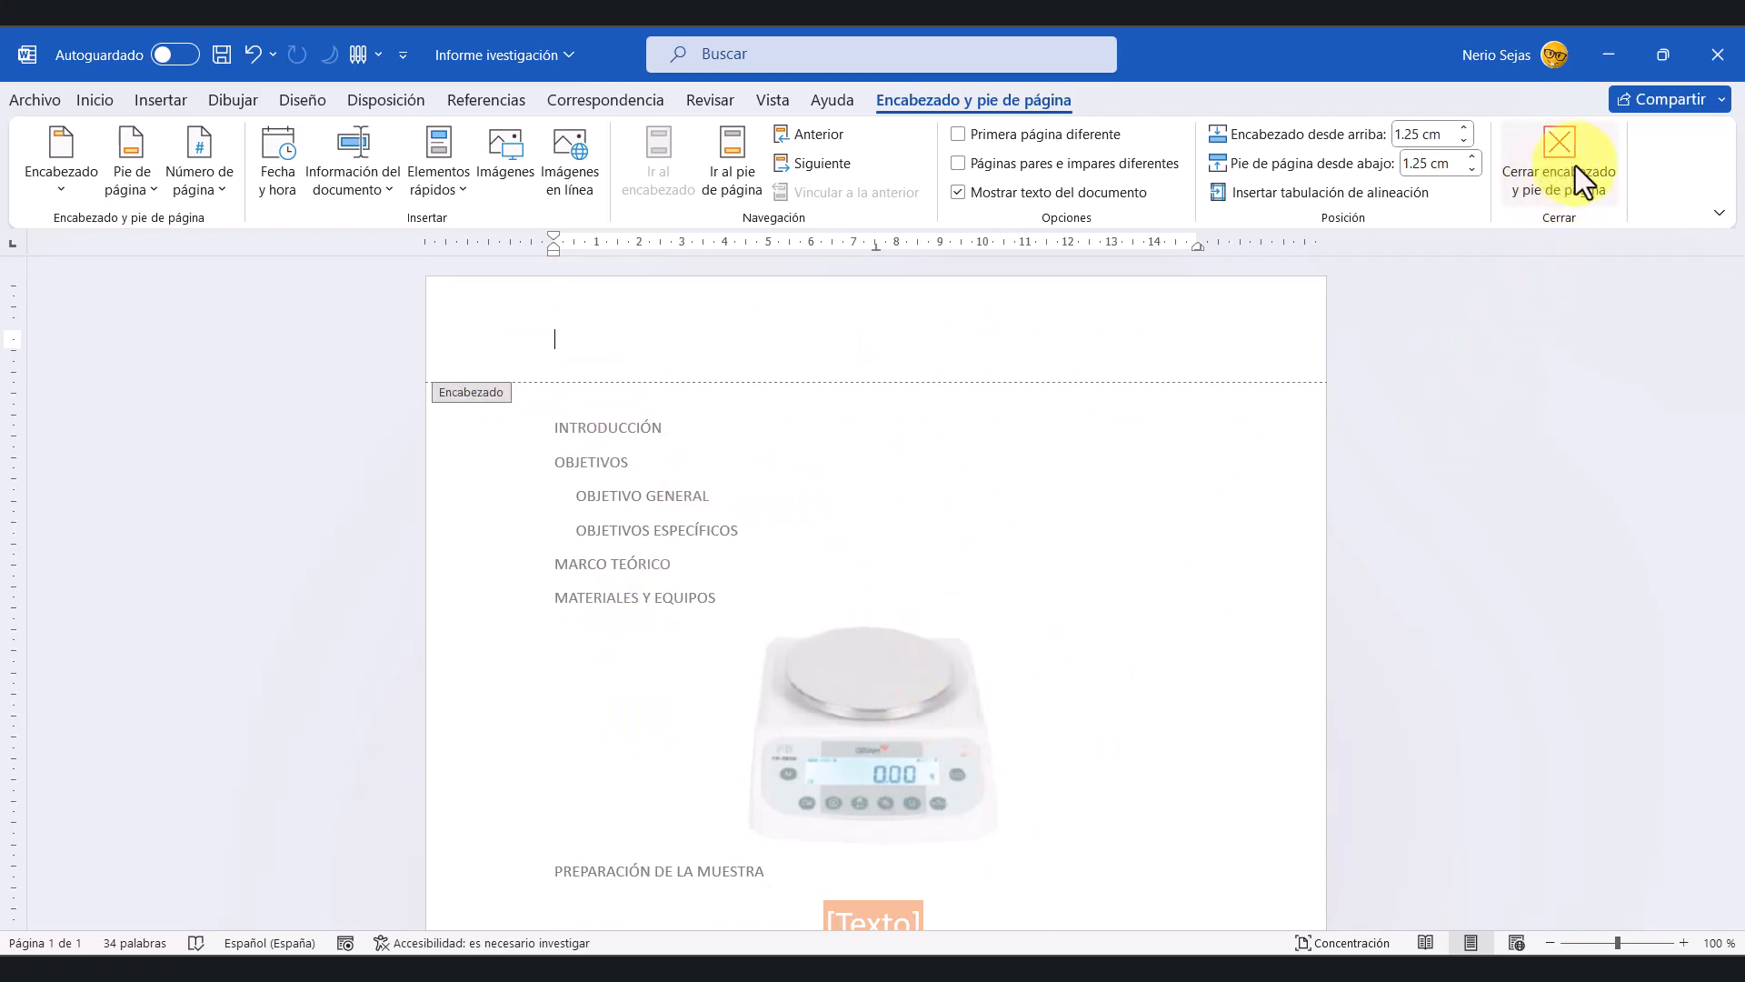
left_click(1541, 158)
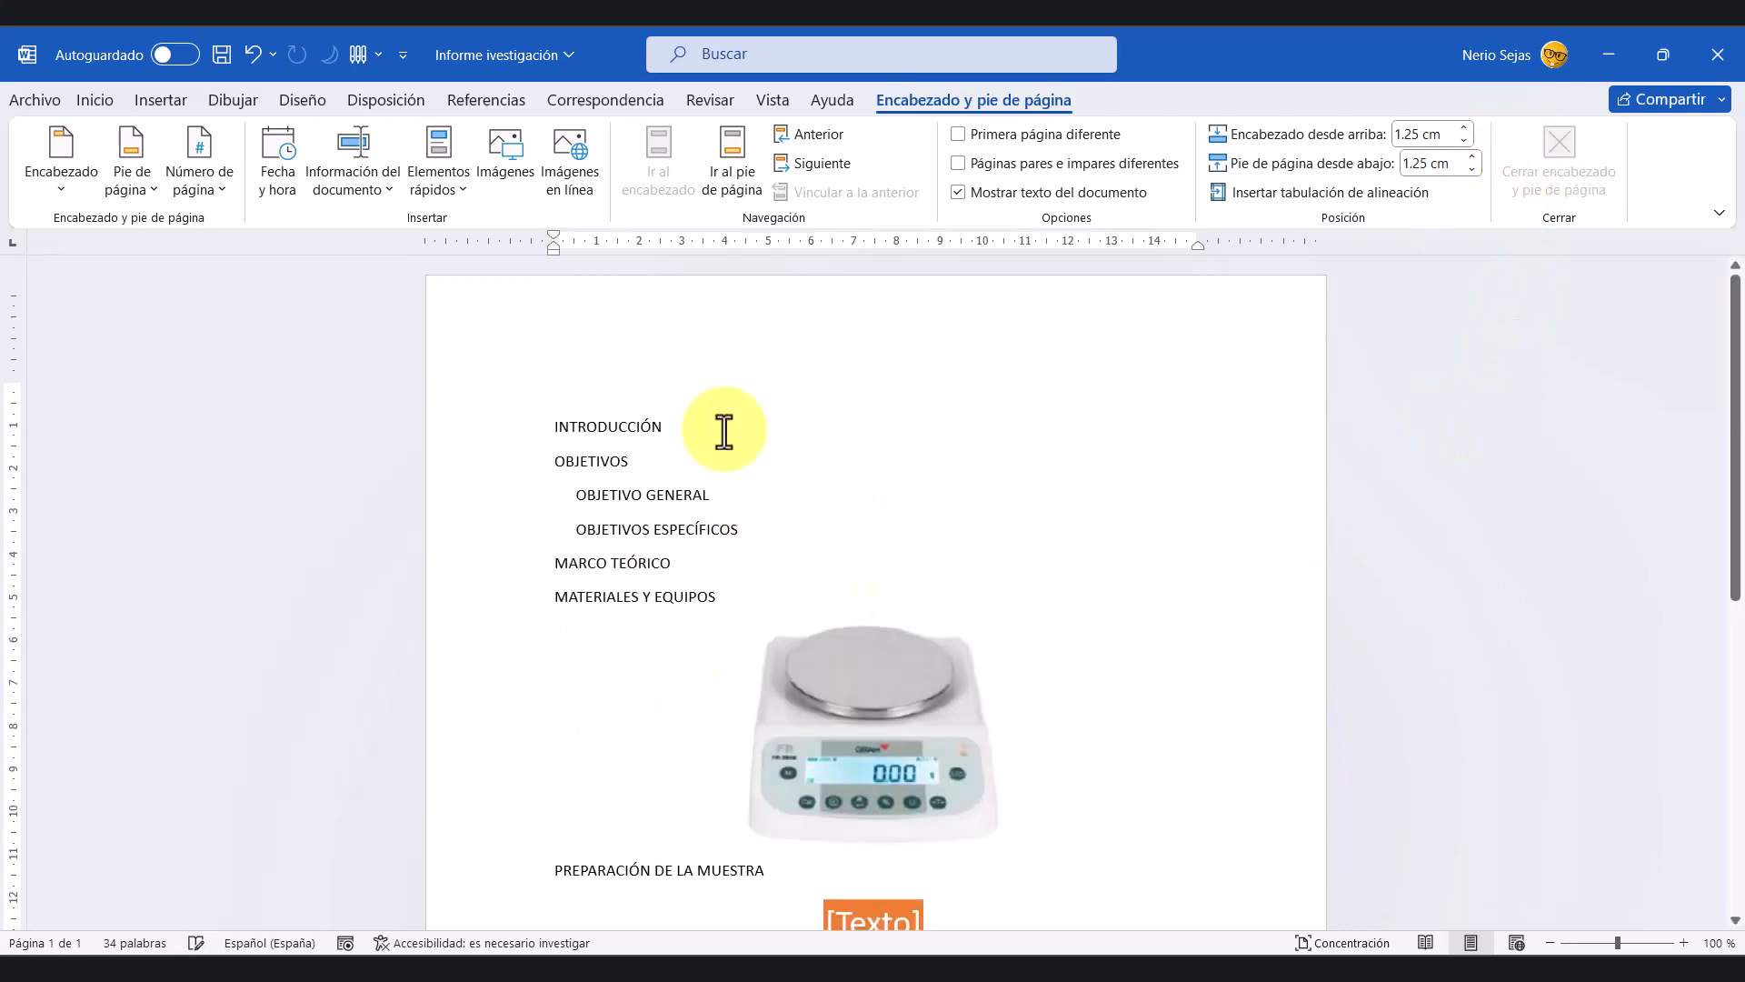
Step: Insert a next-page section break (Página siguiente) in the empty paragraph before INTRODUCCIÓN
left_click(91, 101)
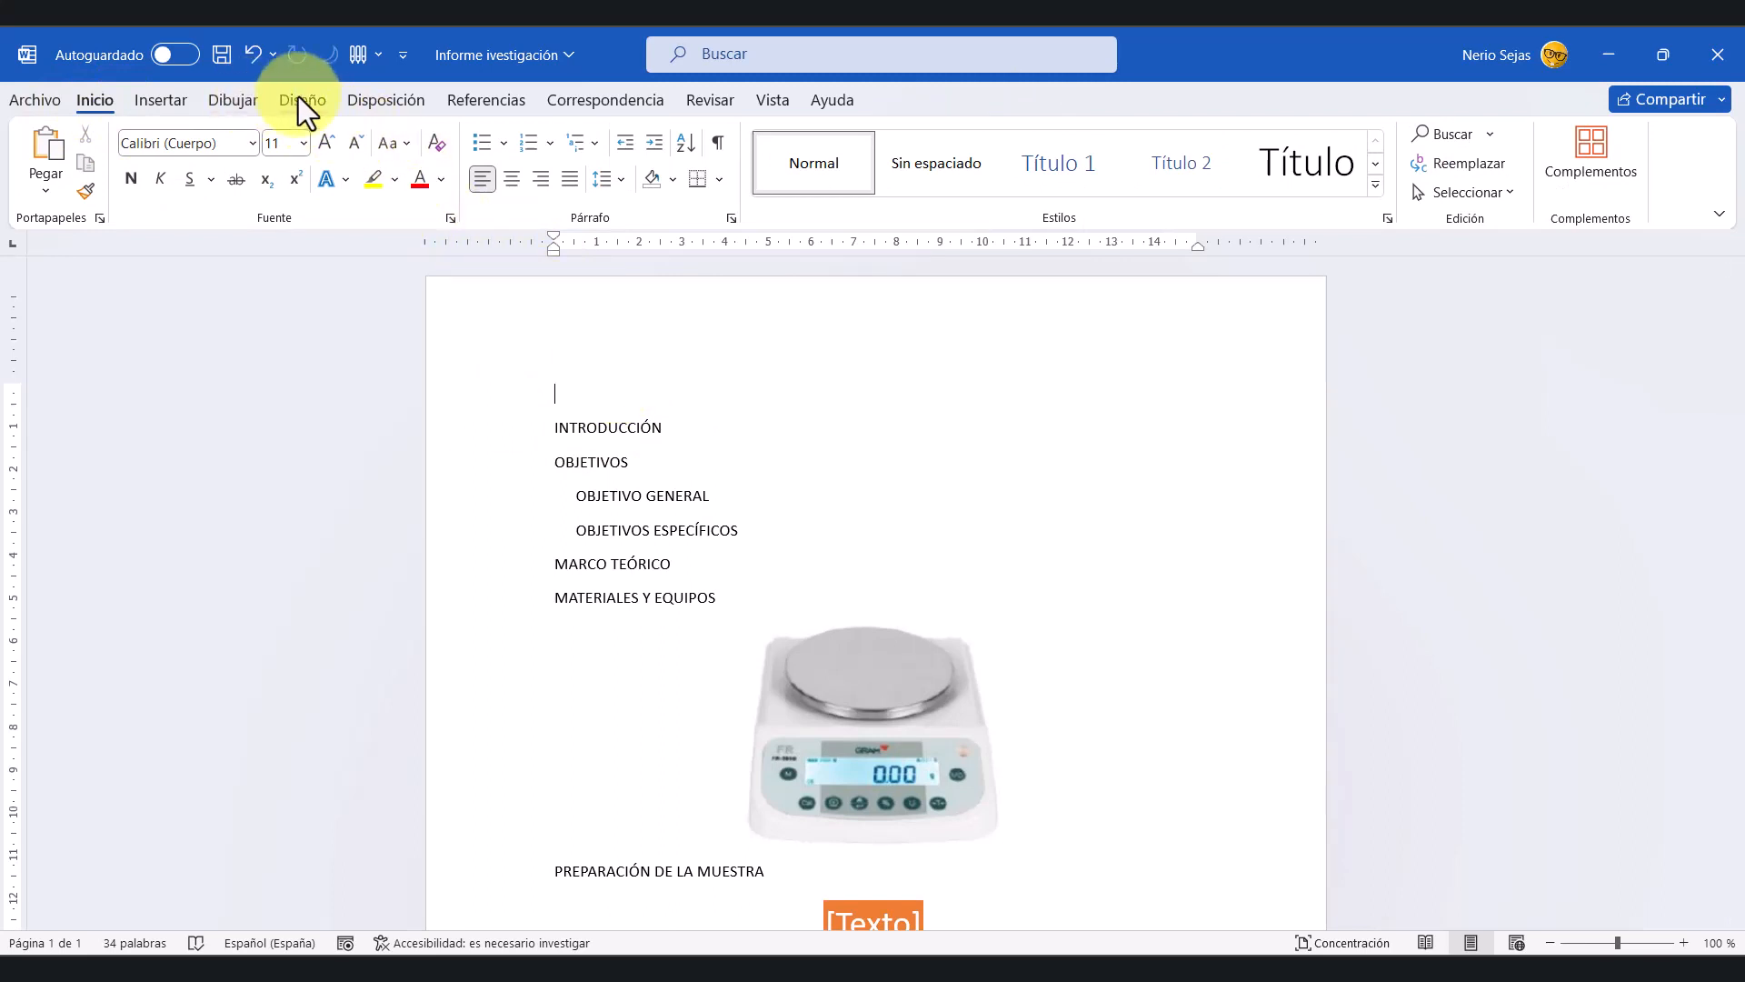
left_click(367, 98)
left_click(353, 130)
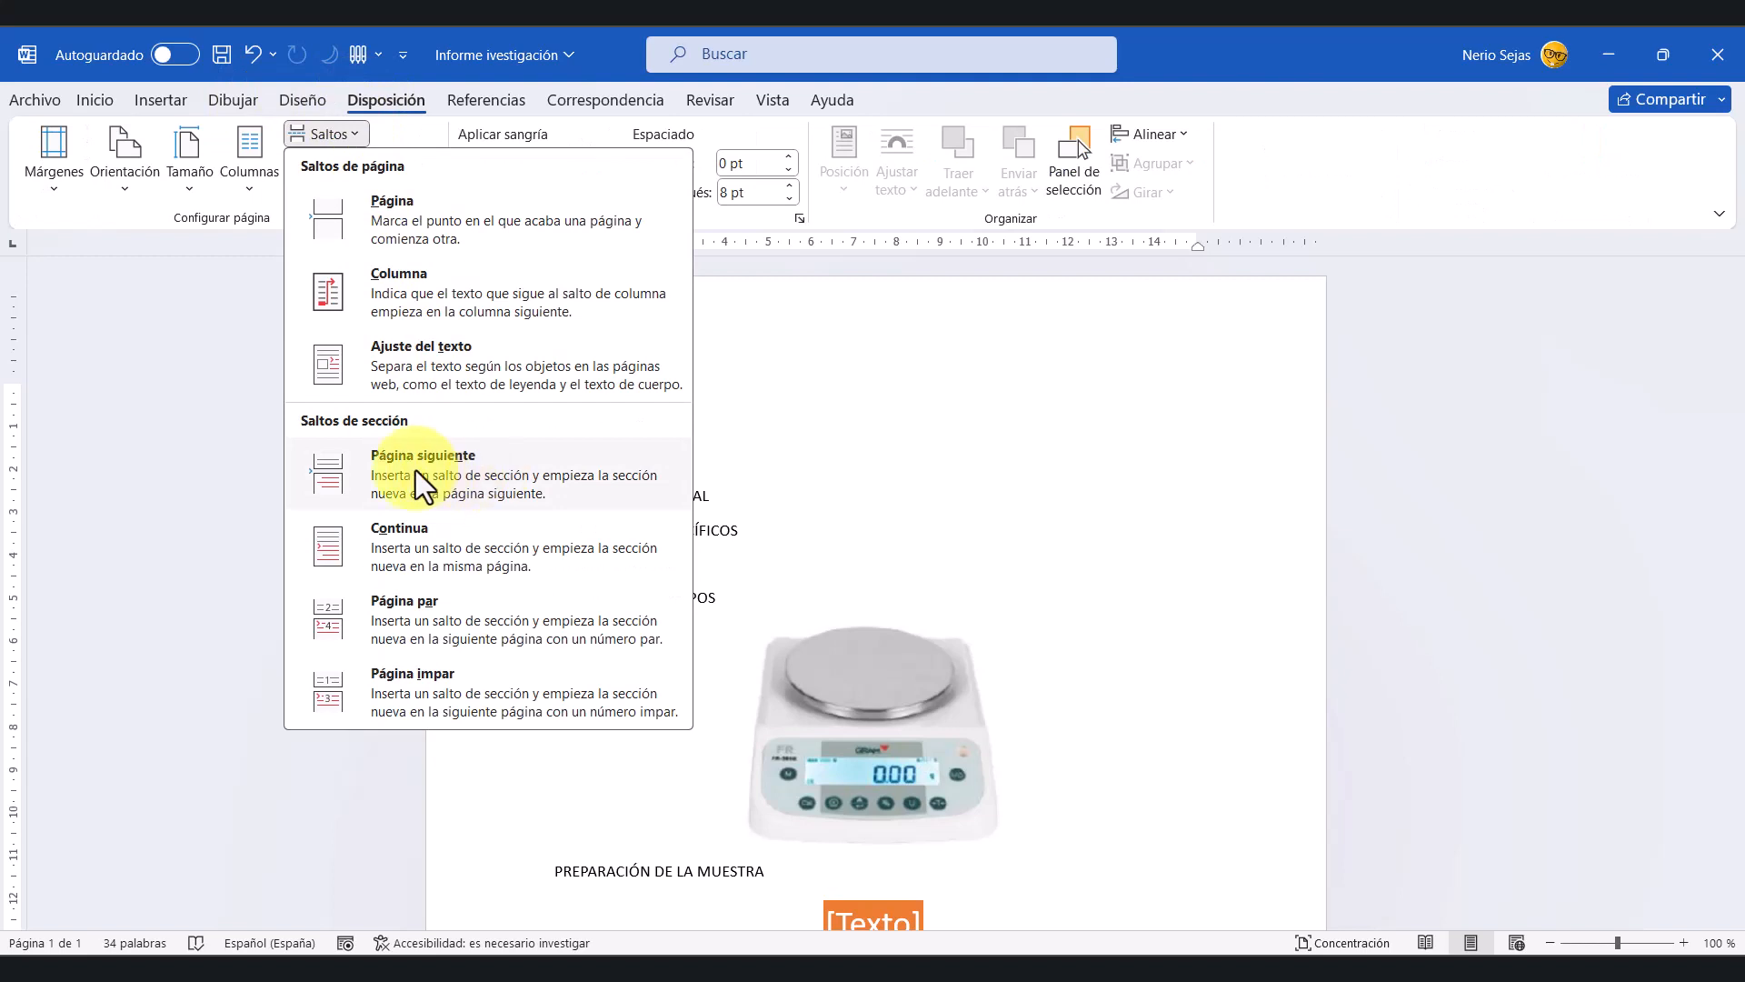
left_click(448, 467)
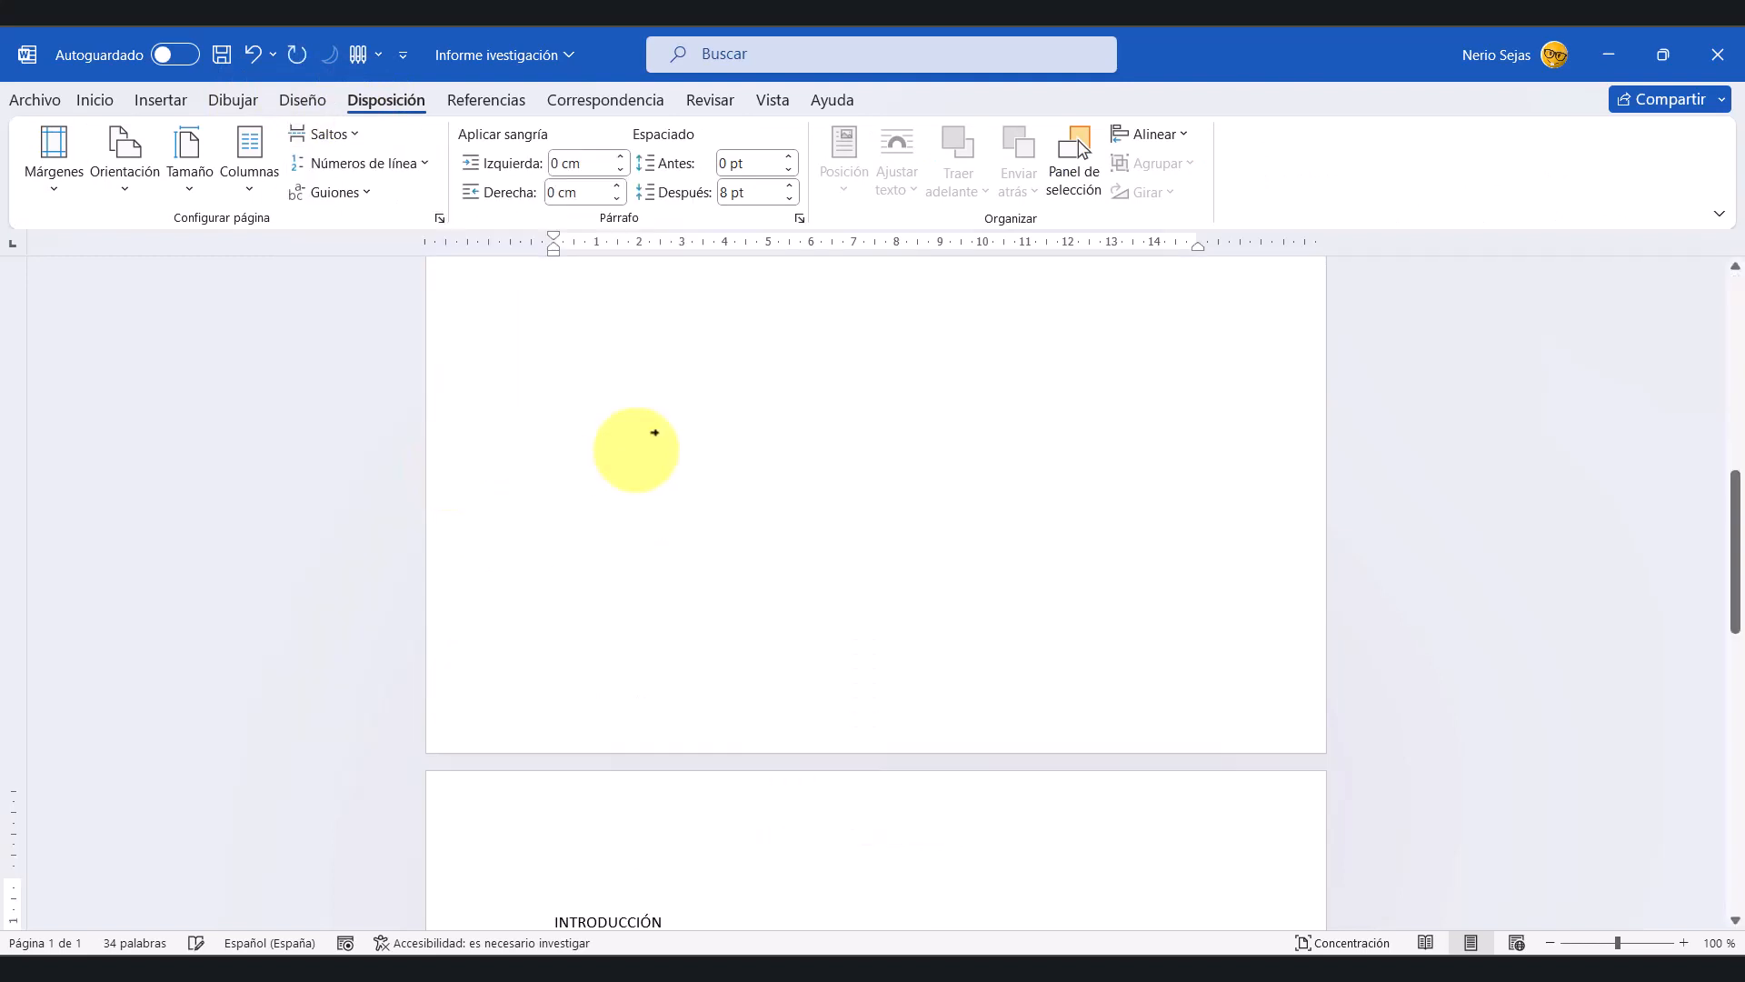
Step: Open the first page's header for editing and examine the header and footer section labels on both pages
scroll(759, 523, "up", 1)
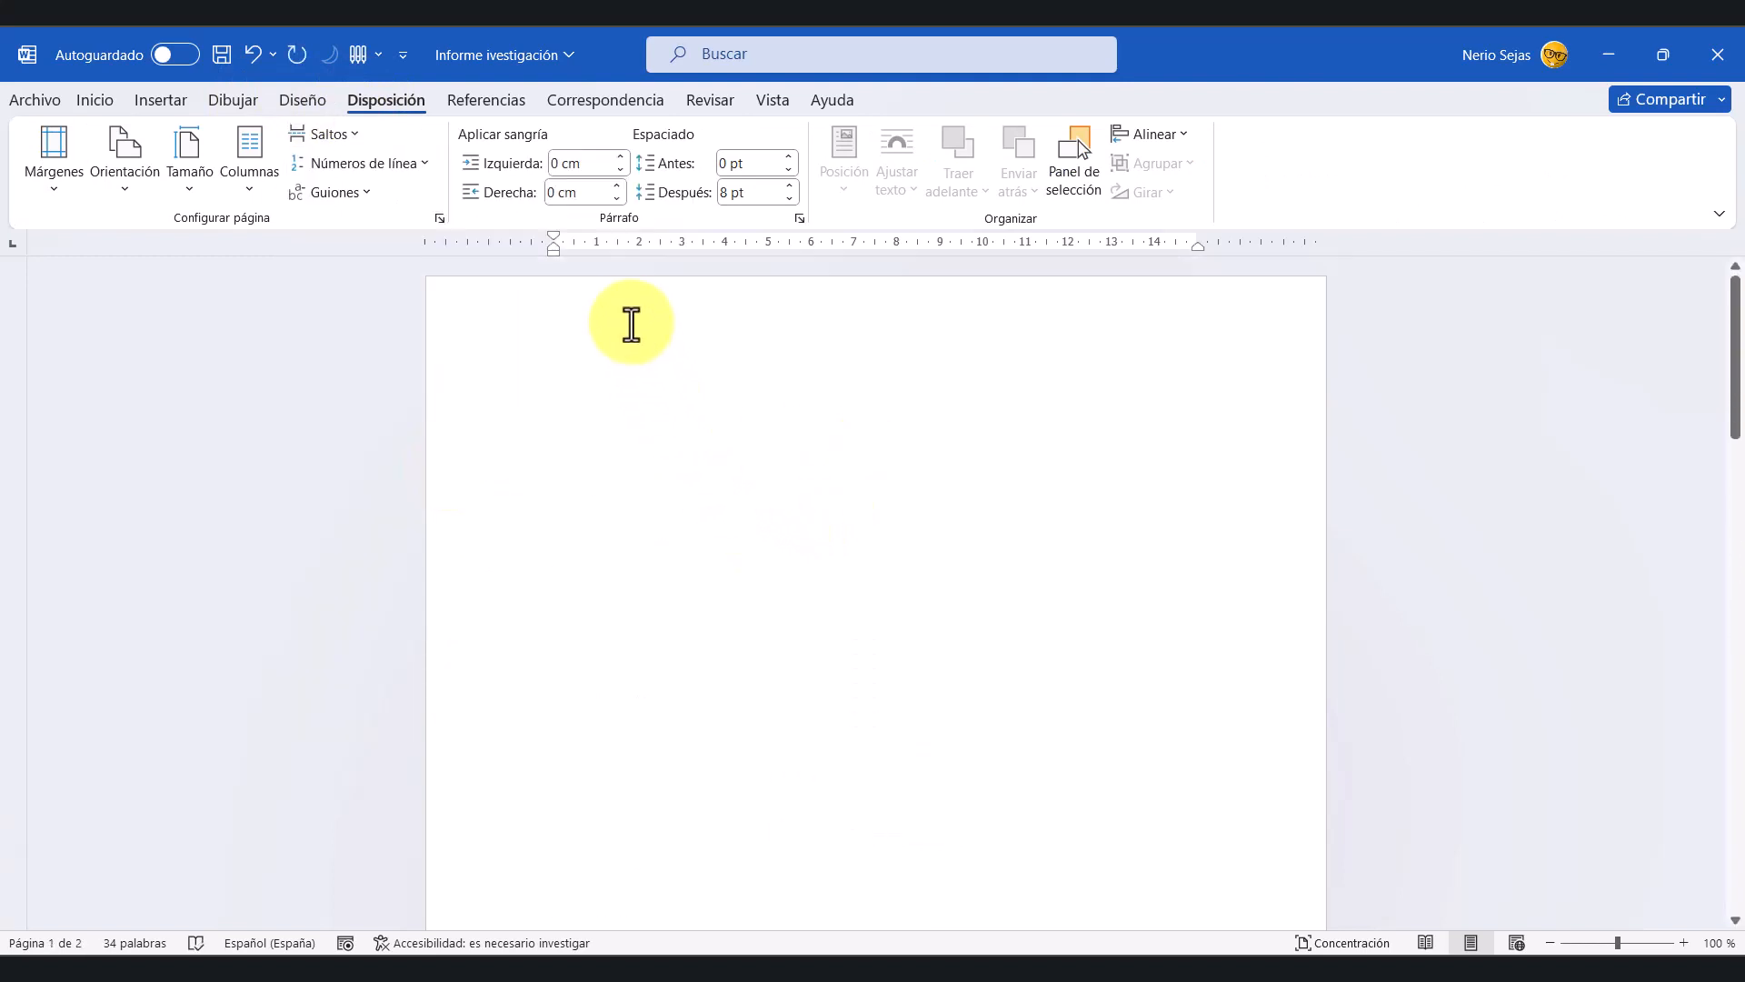
double_click(678, 315)
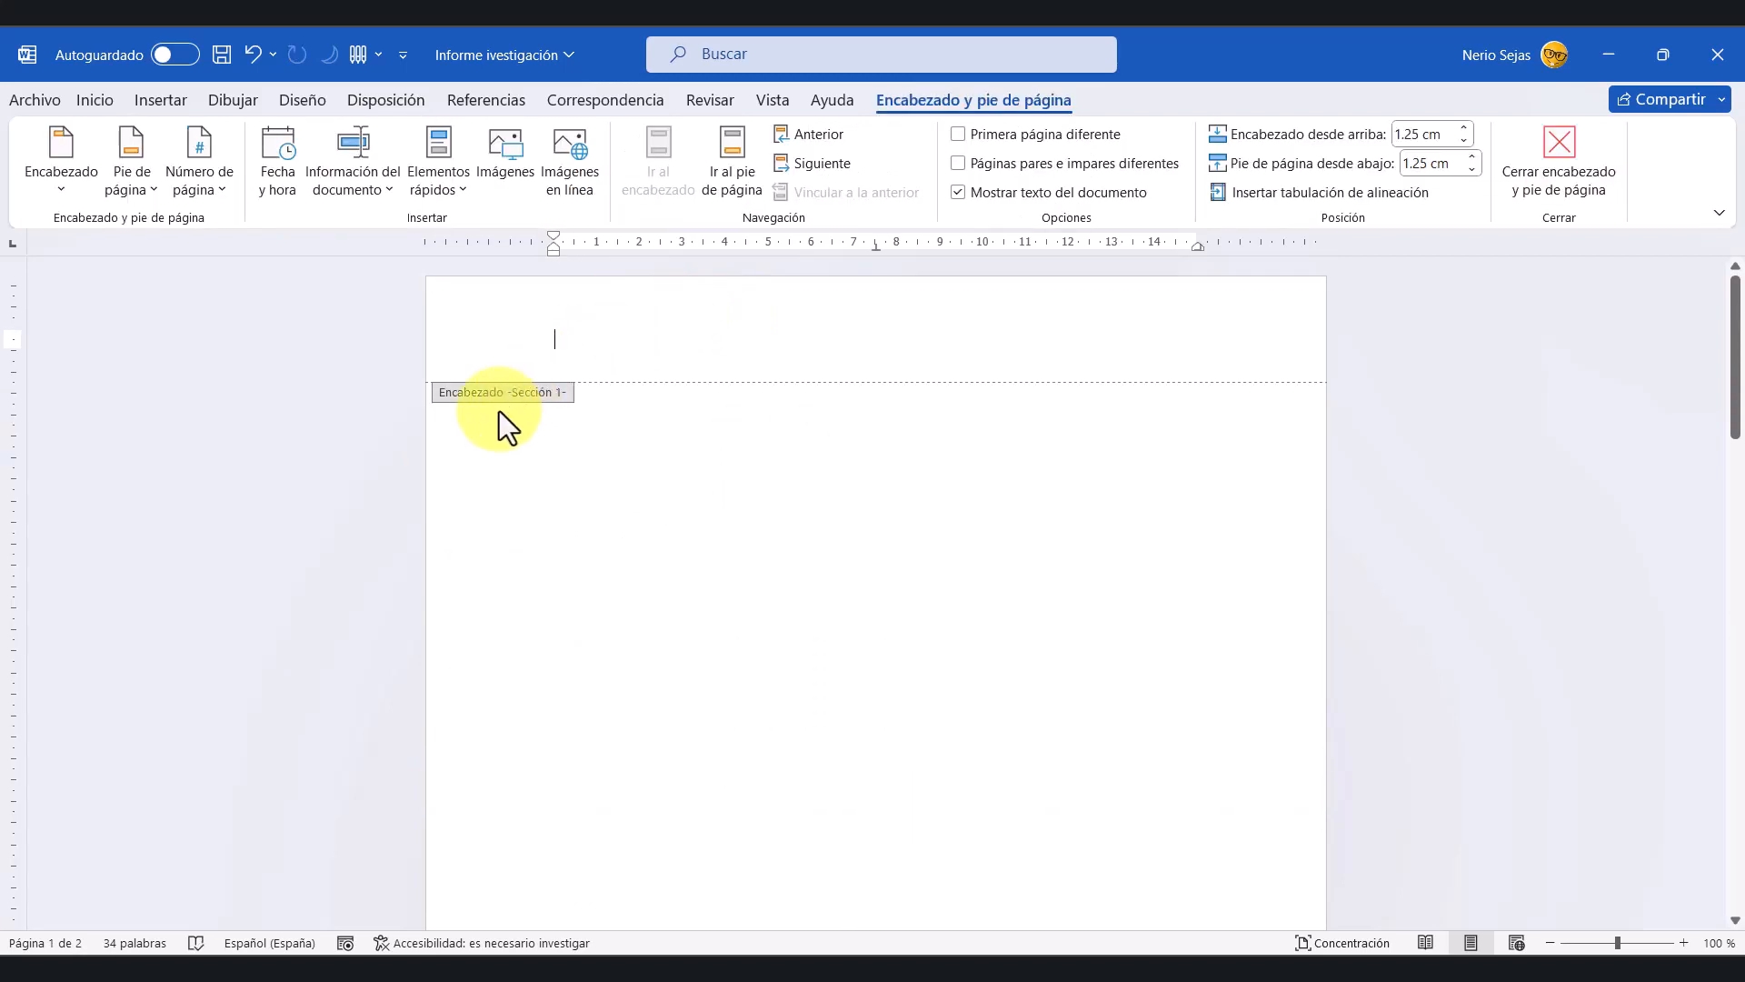
scroll(647, 471, "down", 8)
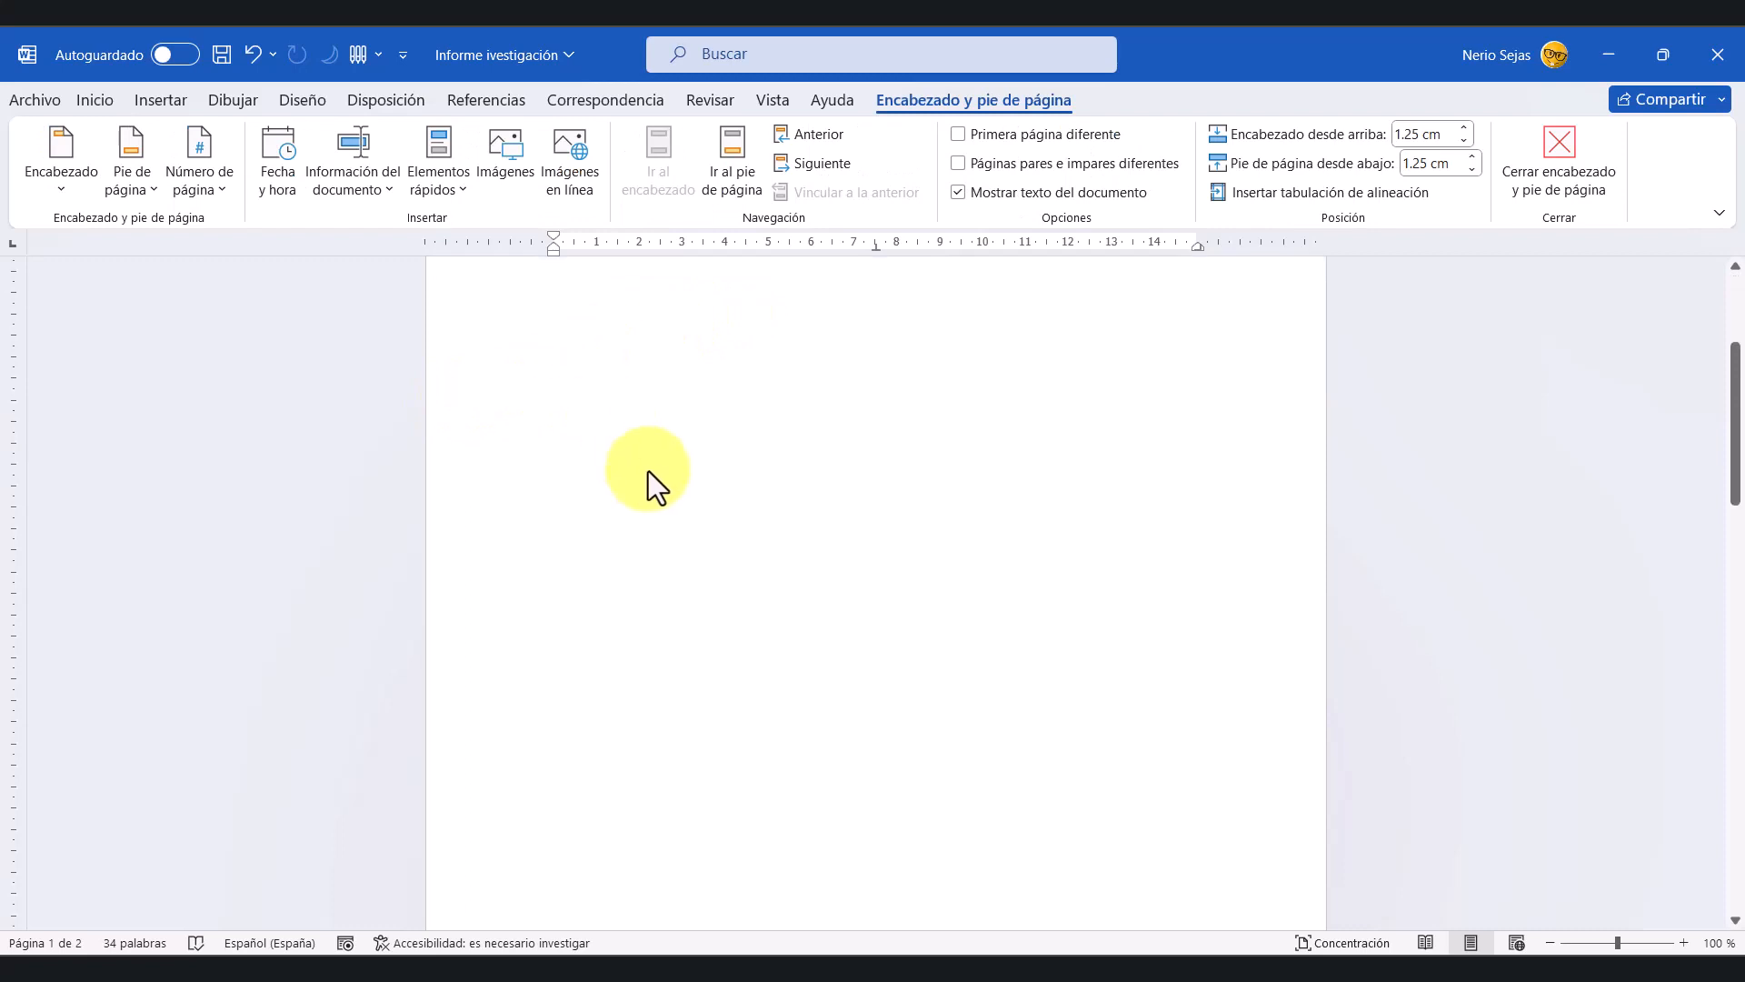
scroll(549, 620, "down", 4)
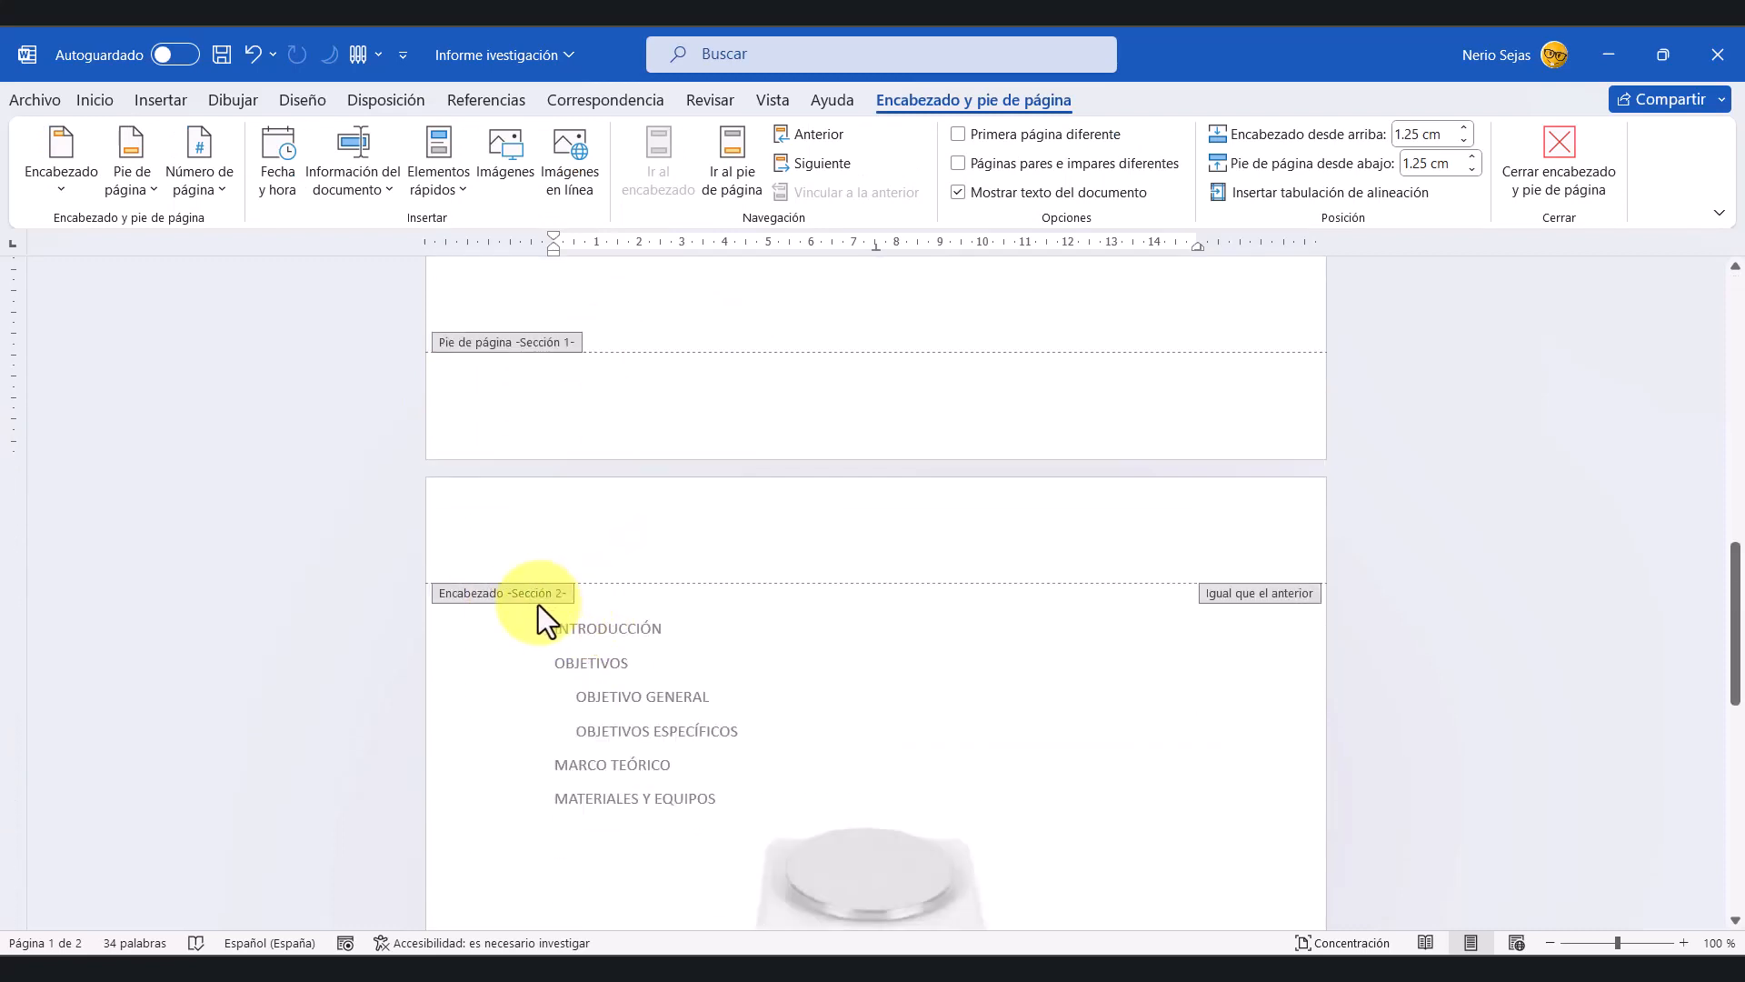
Step: Examine the header and footer section labels across both pages, and return to the document body
scroll(538, 603, "down", 1)
scroll(805, 700, "down", 10)
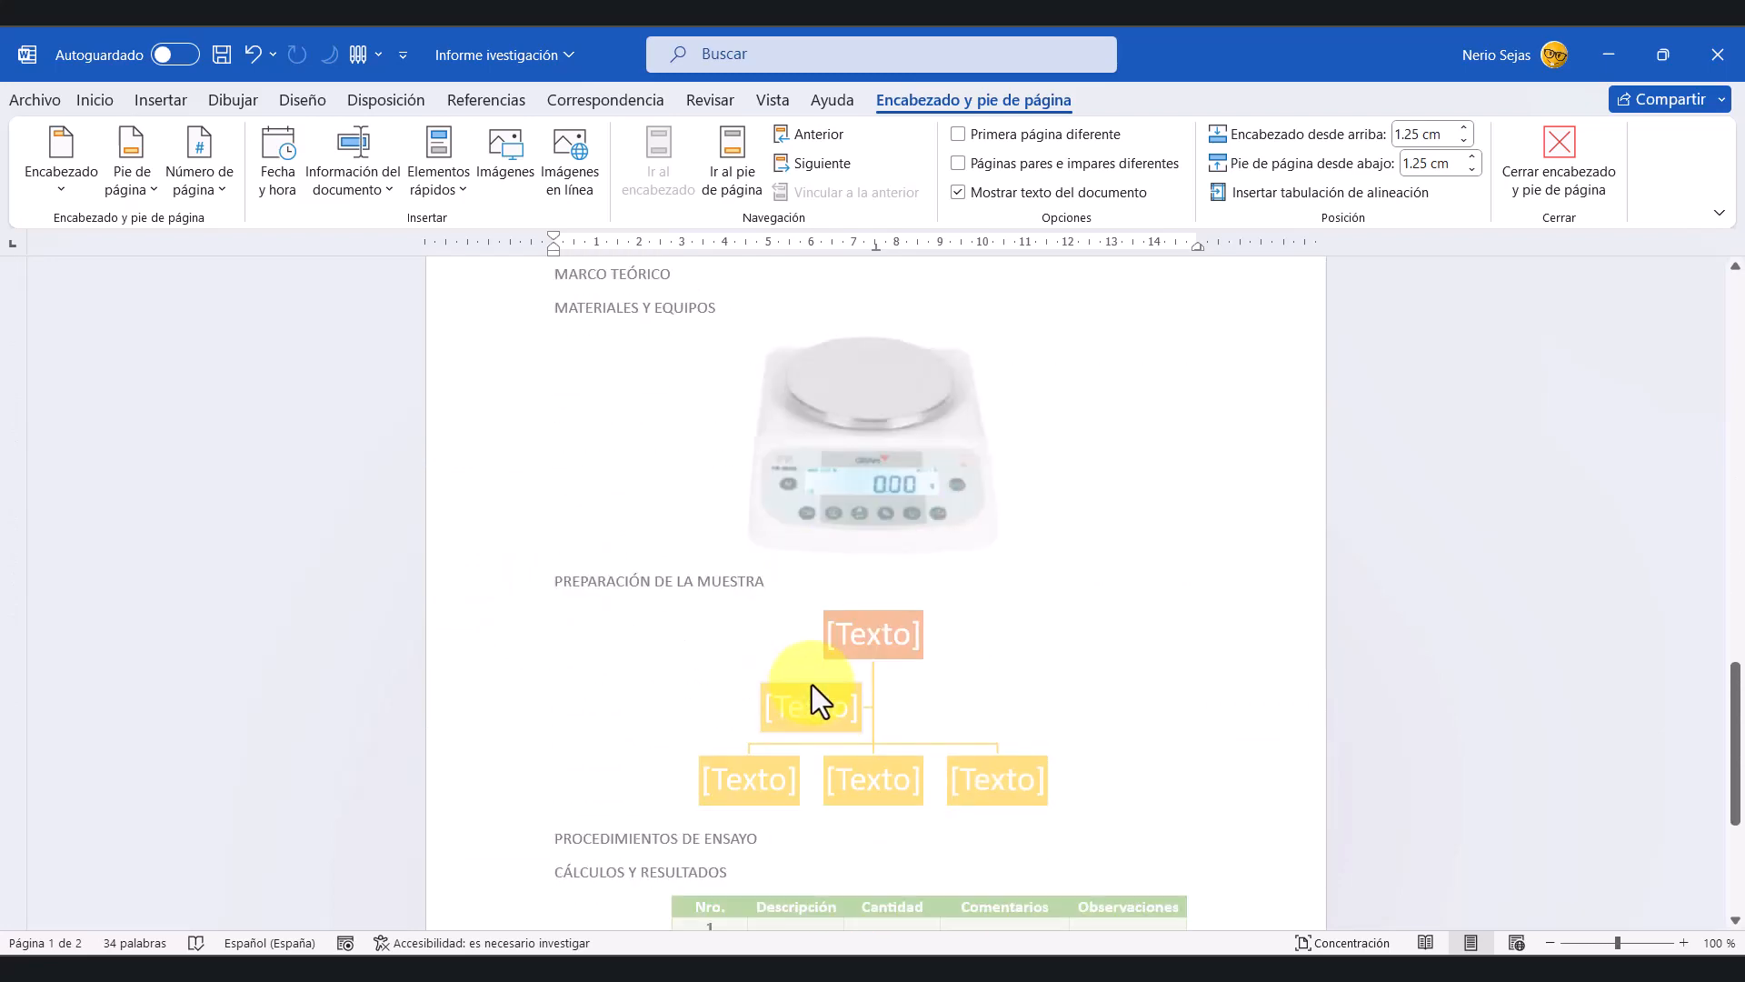
scroll(816, 671, "up", 3)
scroll(817, 661, "up", 20)
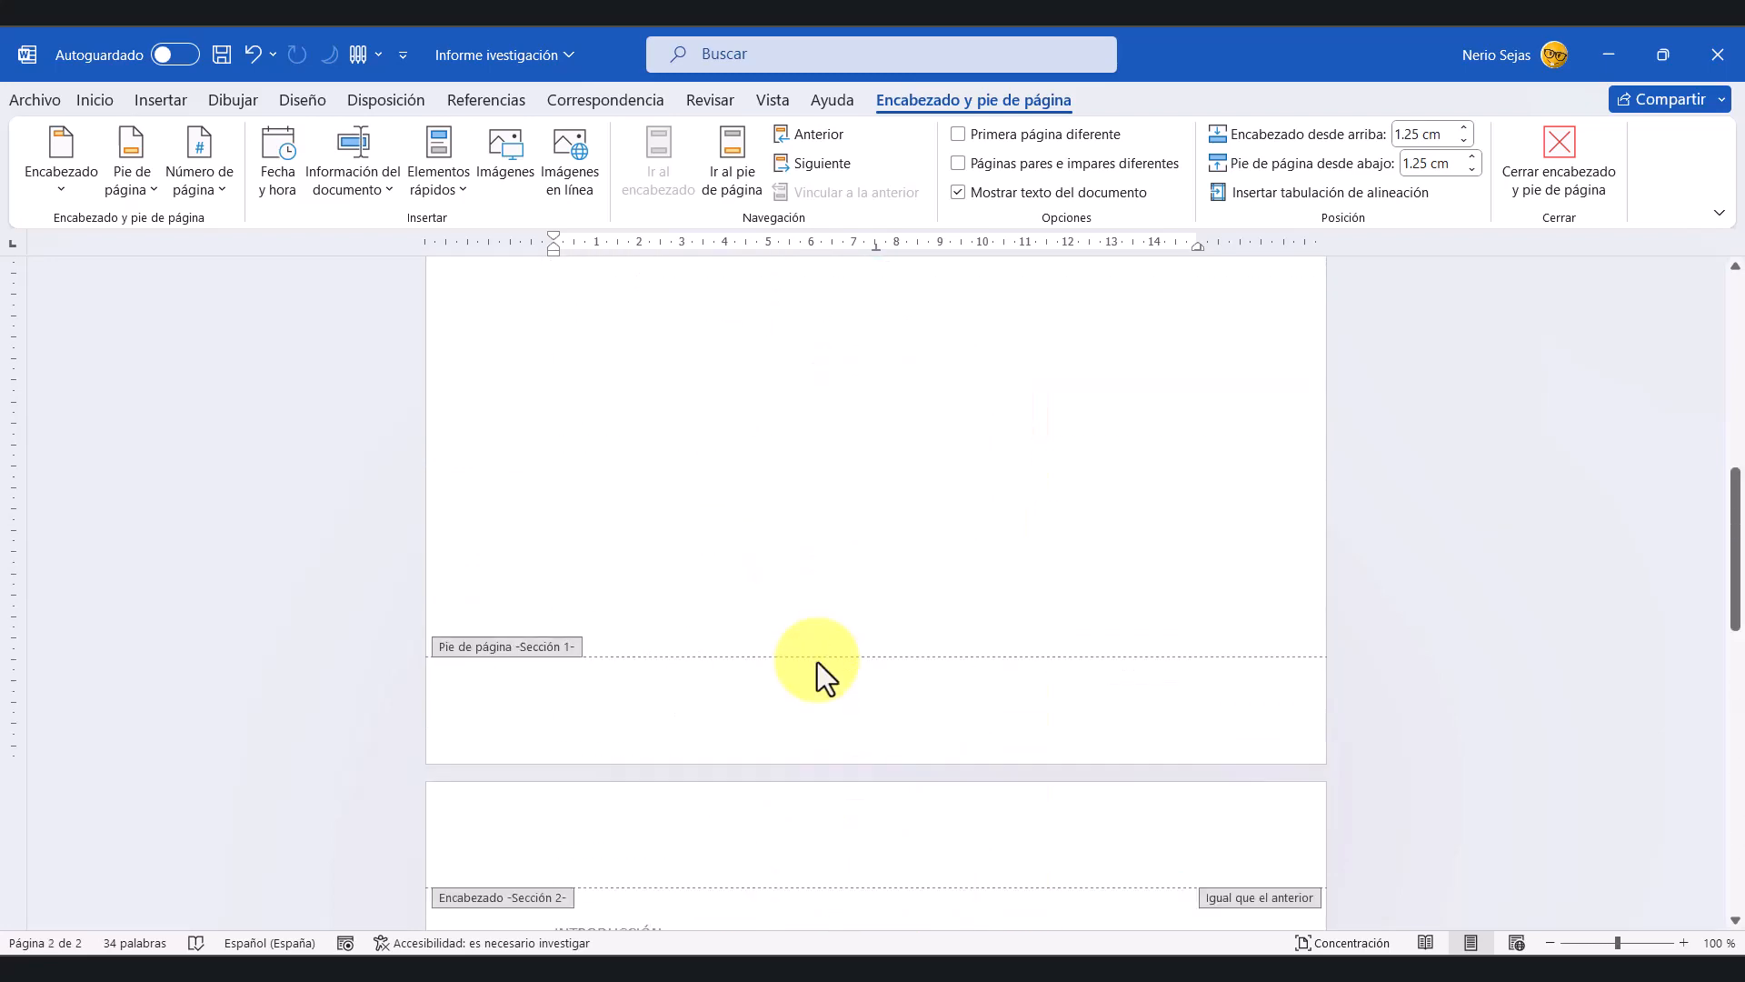
left_click(1567, 190)
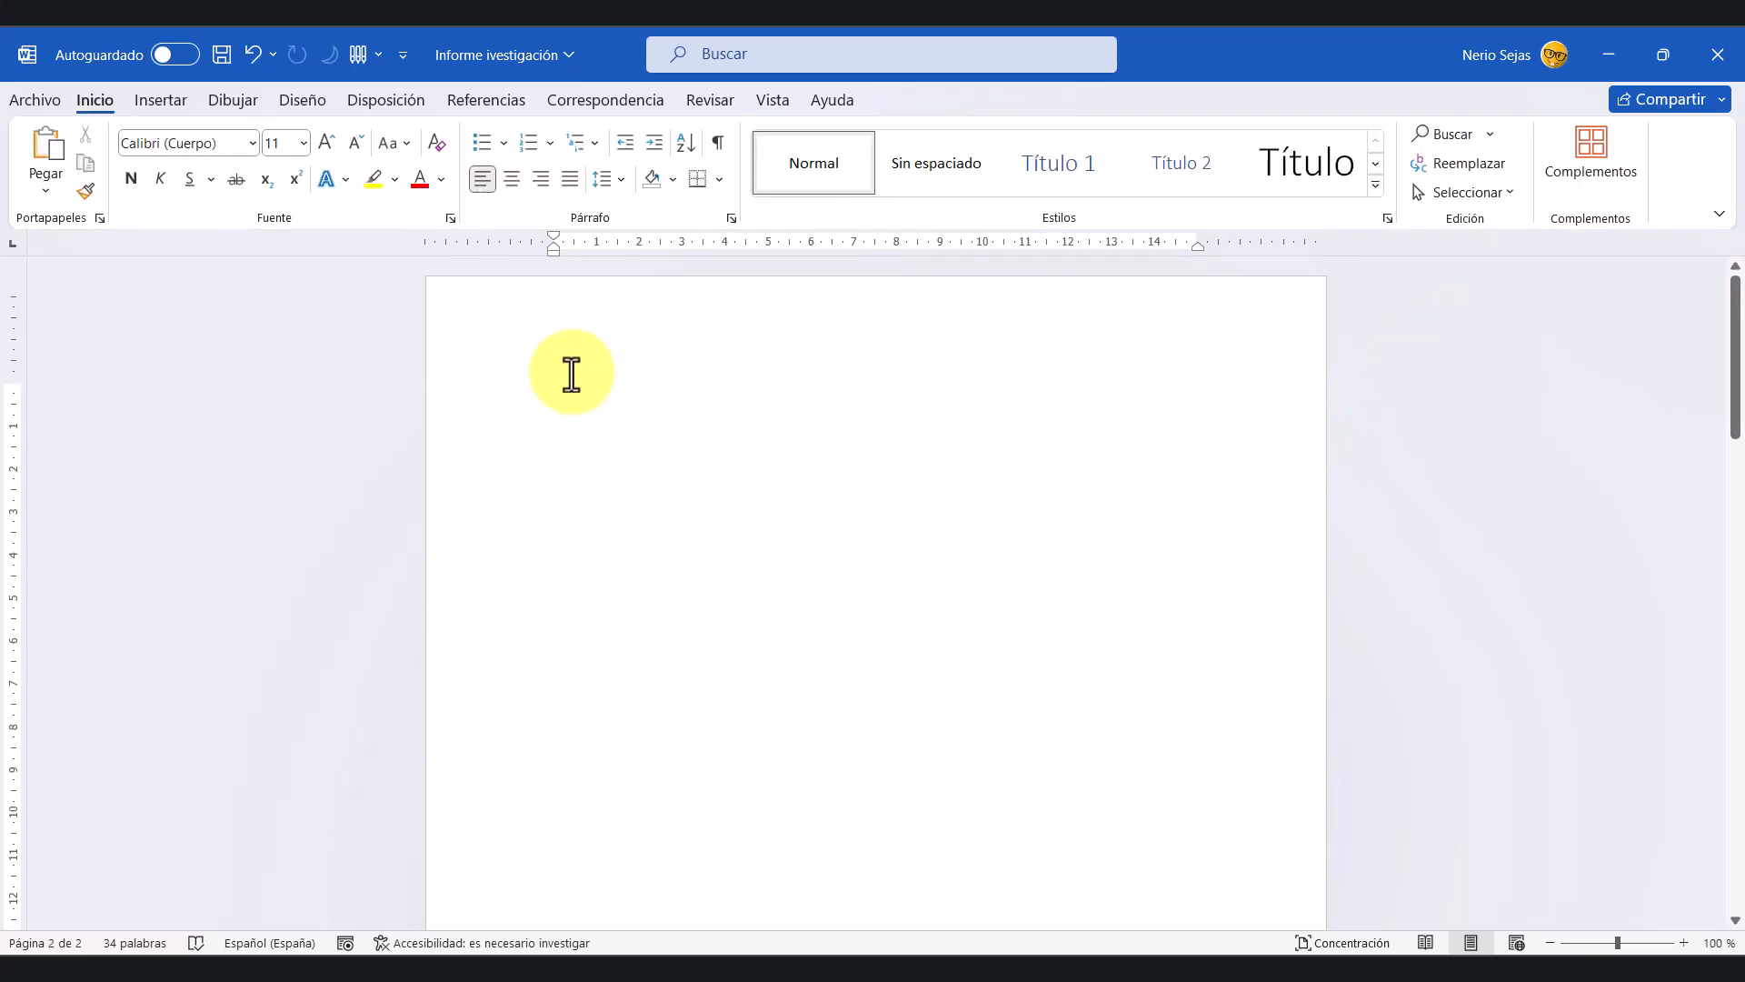
double_click(569, 373)
left_click(1541, 190)
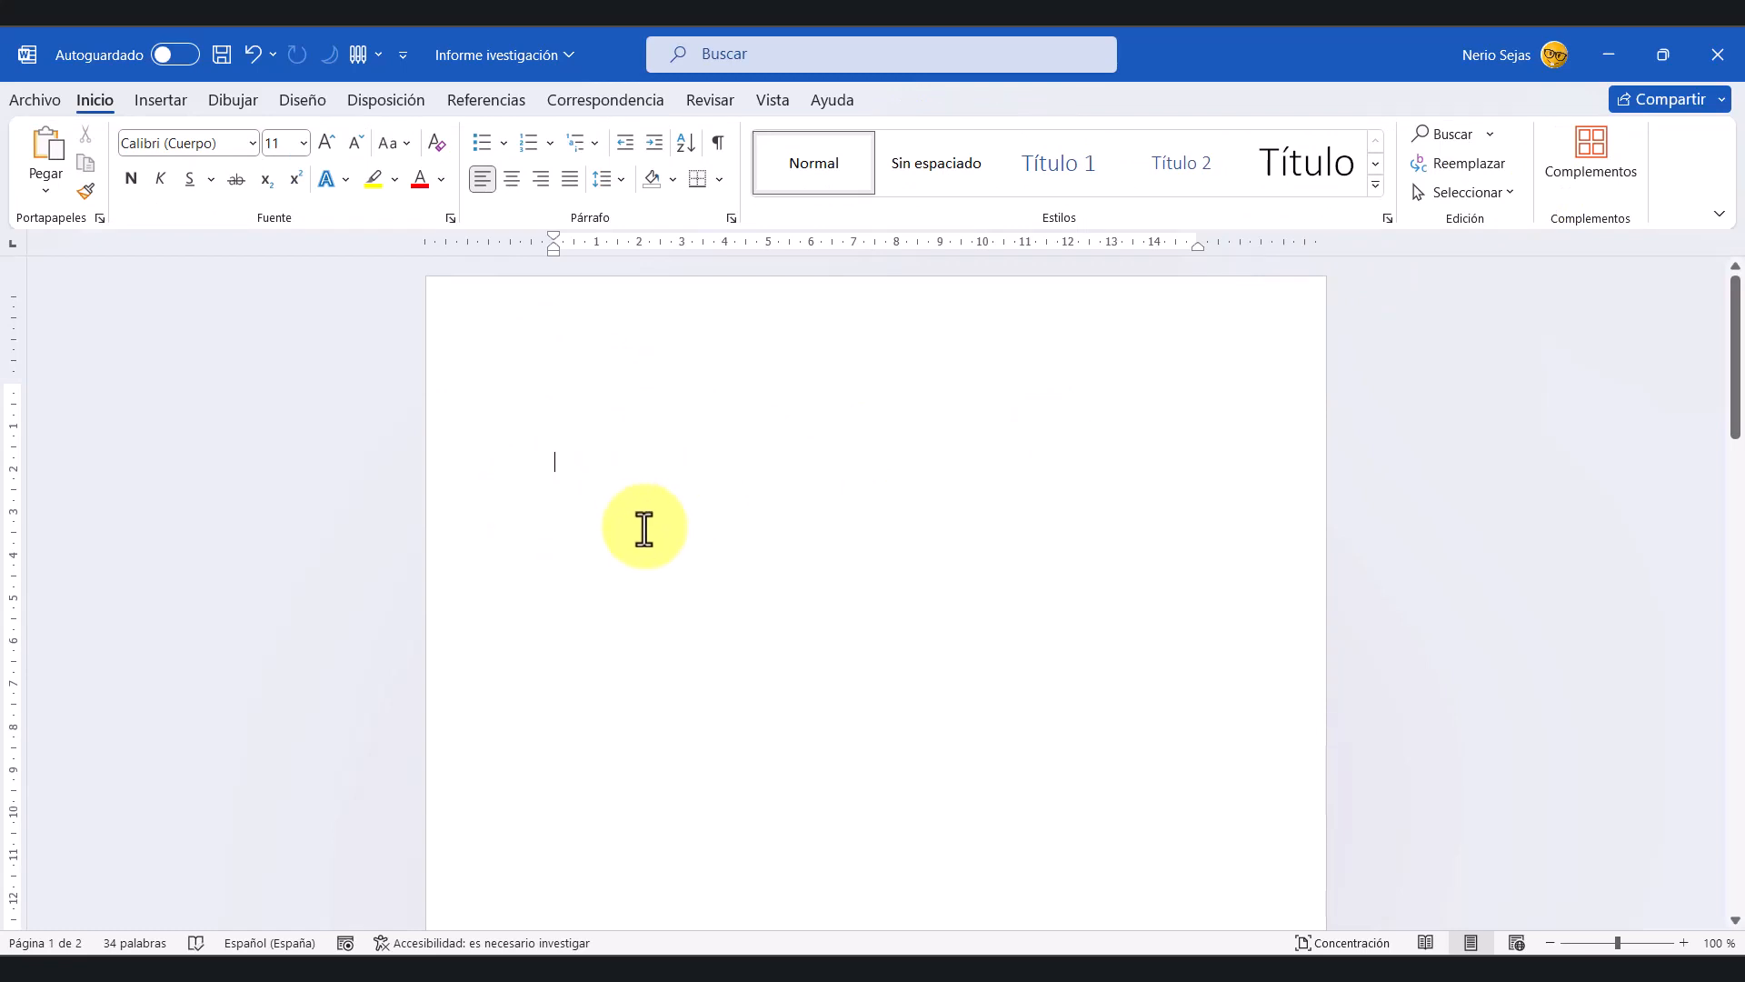
Step: Insert a next-page section break (Página siguiente) on the blank first page and review the resulting pages
left_click(369, 94)
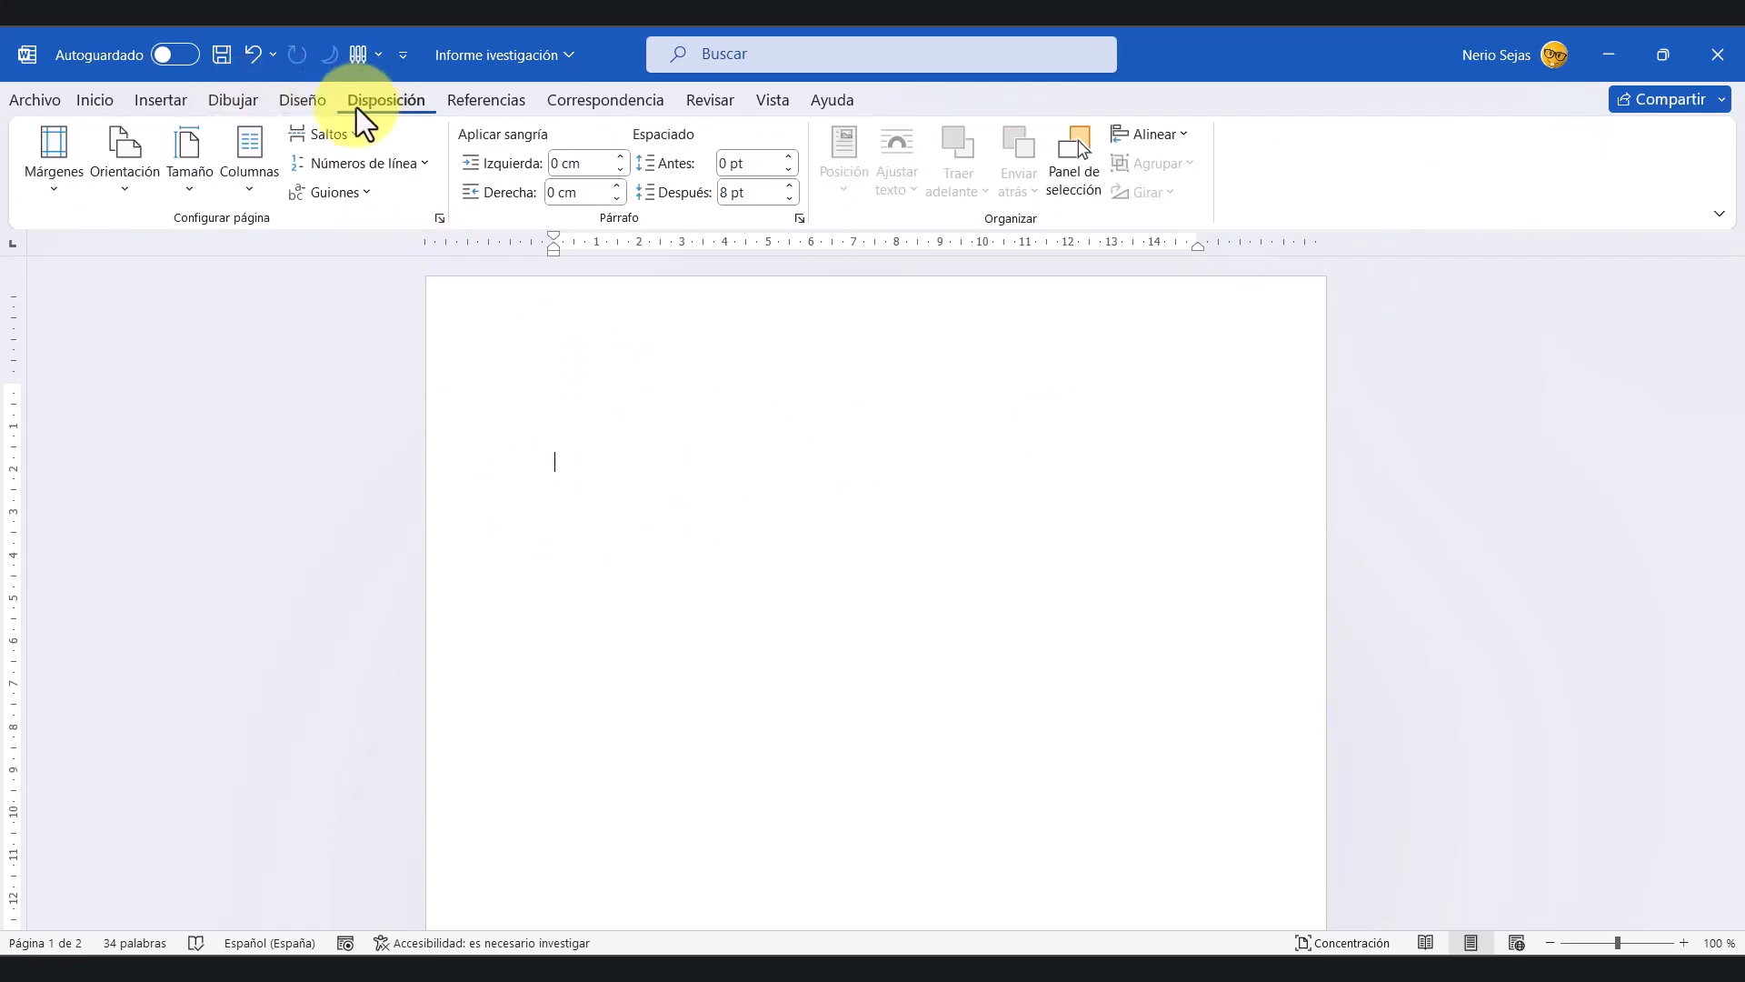
left_click(356, 129)
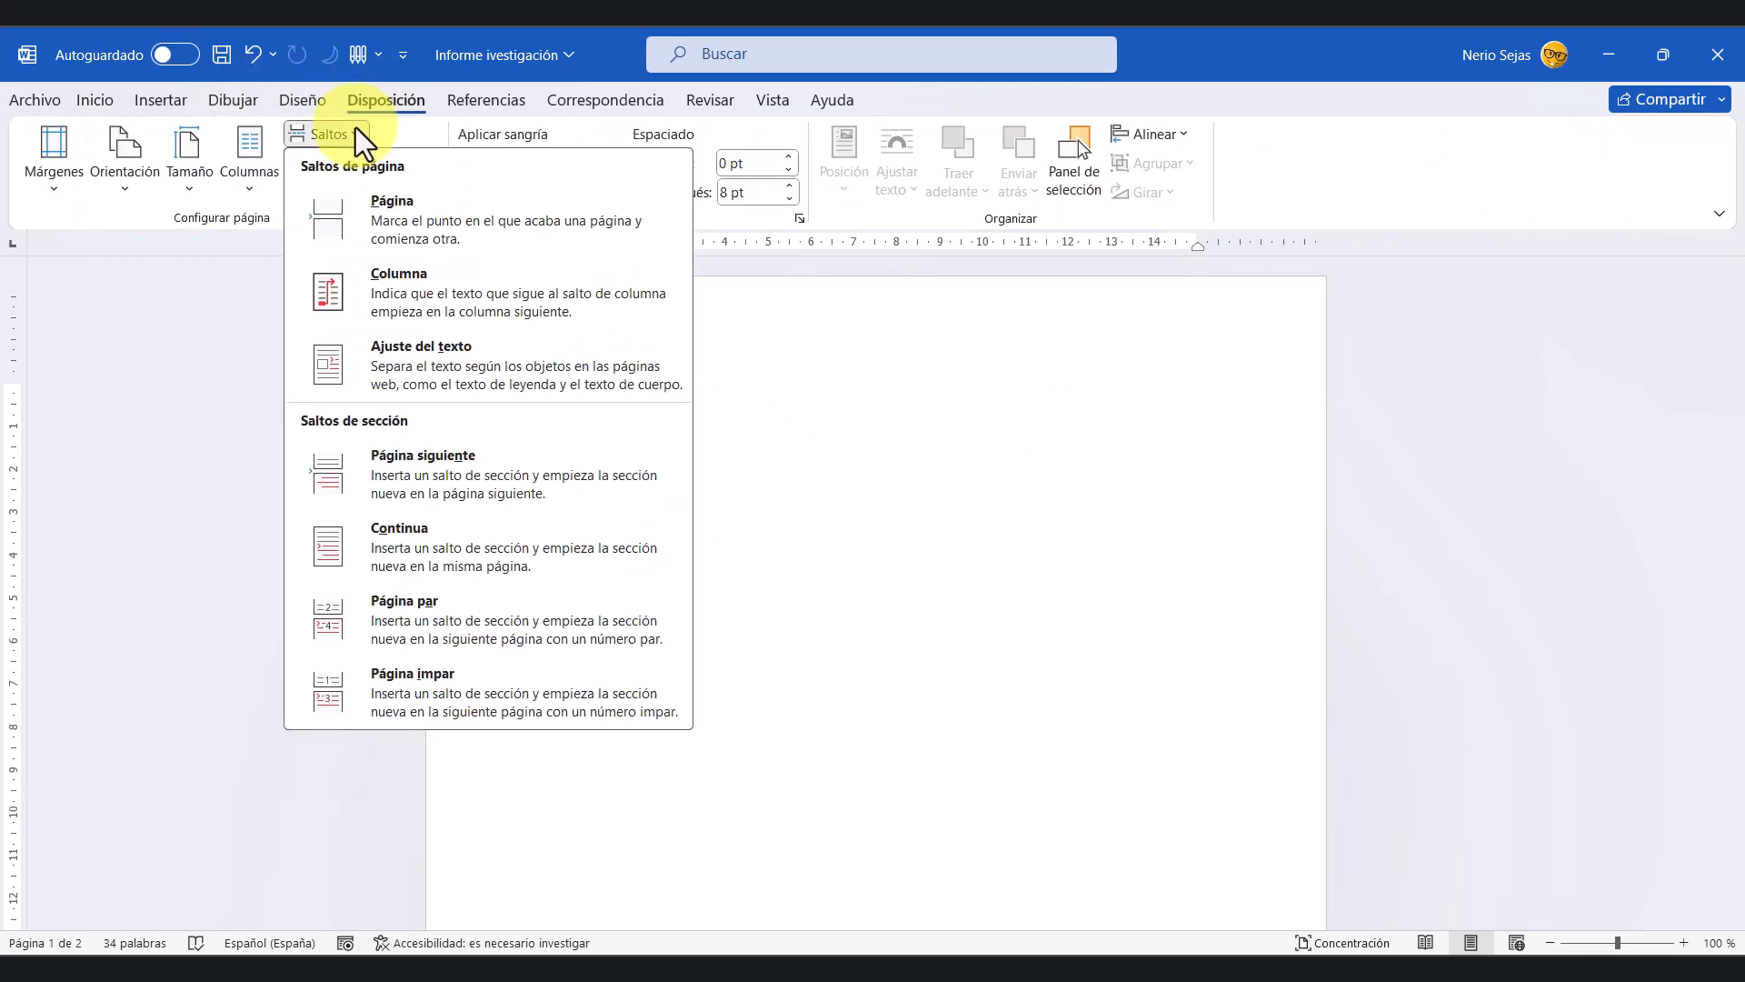
left_click(417, 465)
scroll(714, 514, "up", 1)
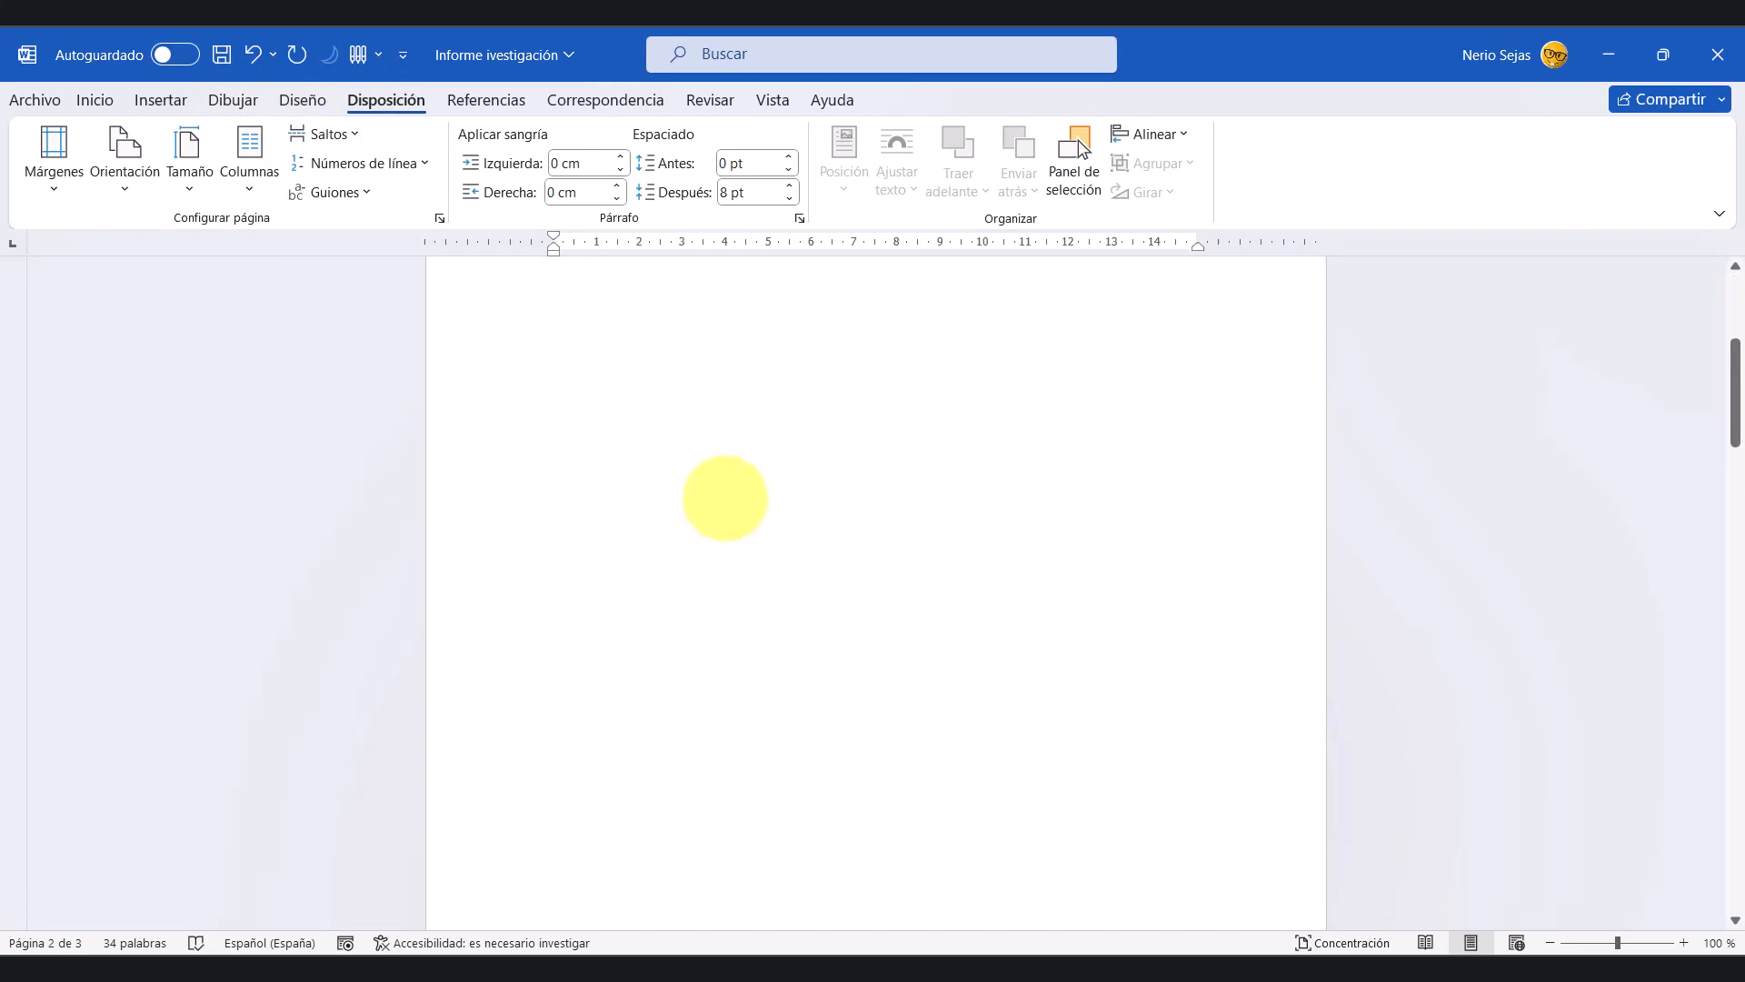
scroll(719, 509, "down", 5)
scroll(725, 502, "down", 10)
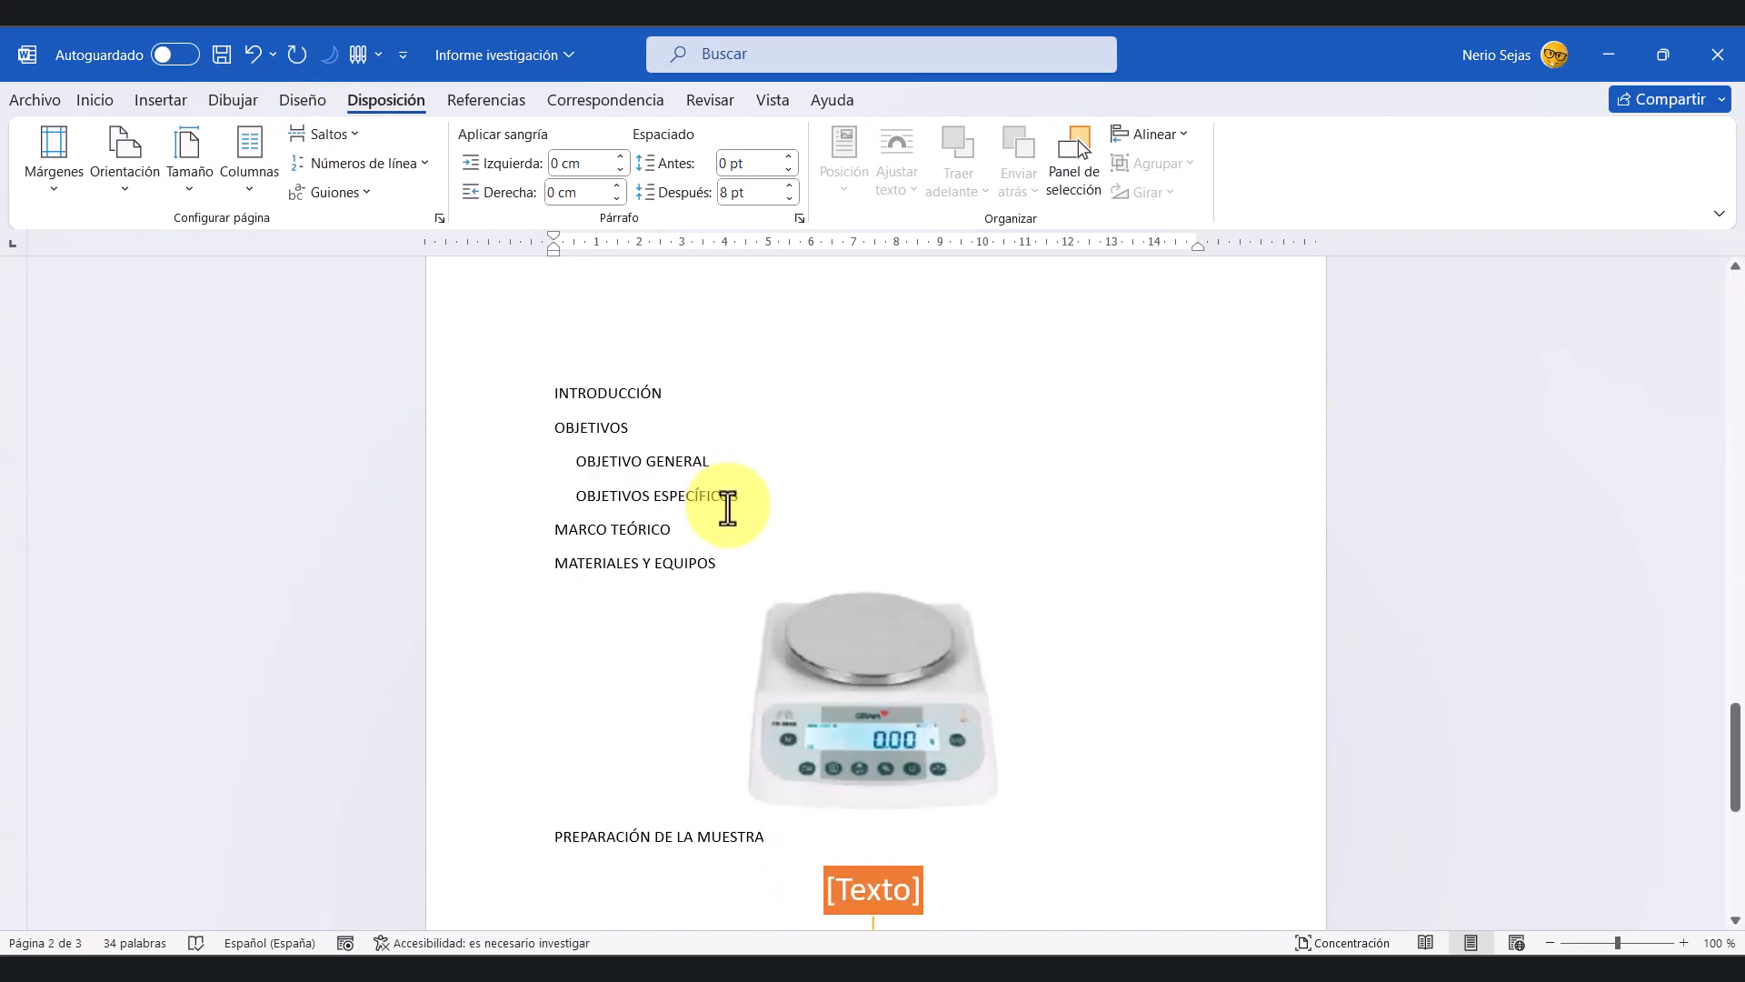
scroll(732, 509, "up", 12)
scroll(735, 519, "up", 12)
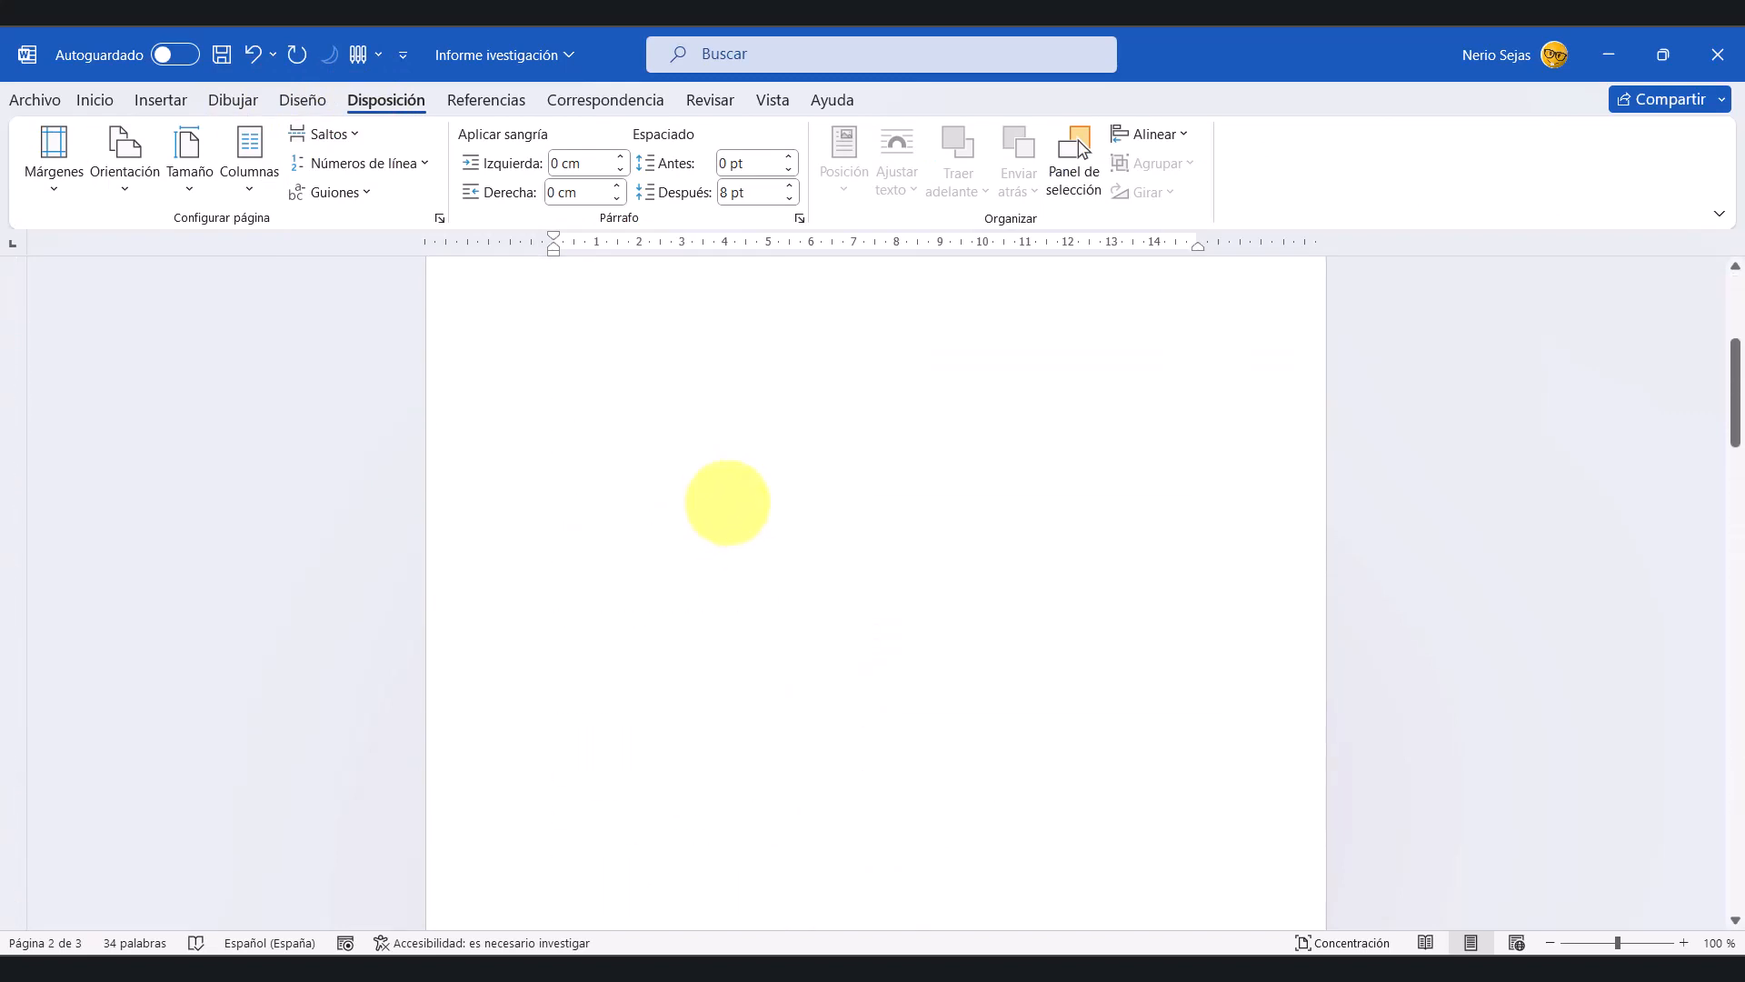
Step: Enter the text "Caratula:" at the start of the first page
left_click(807, 511)
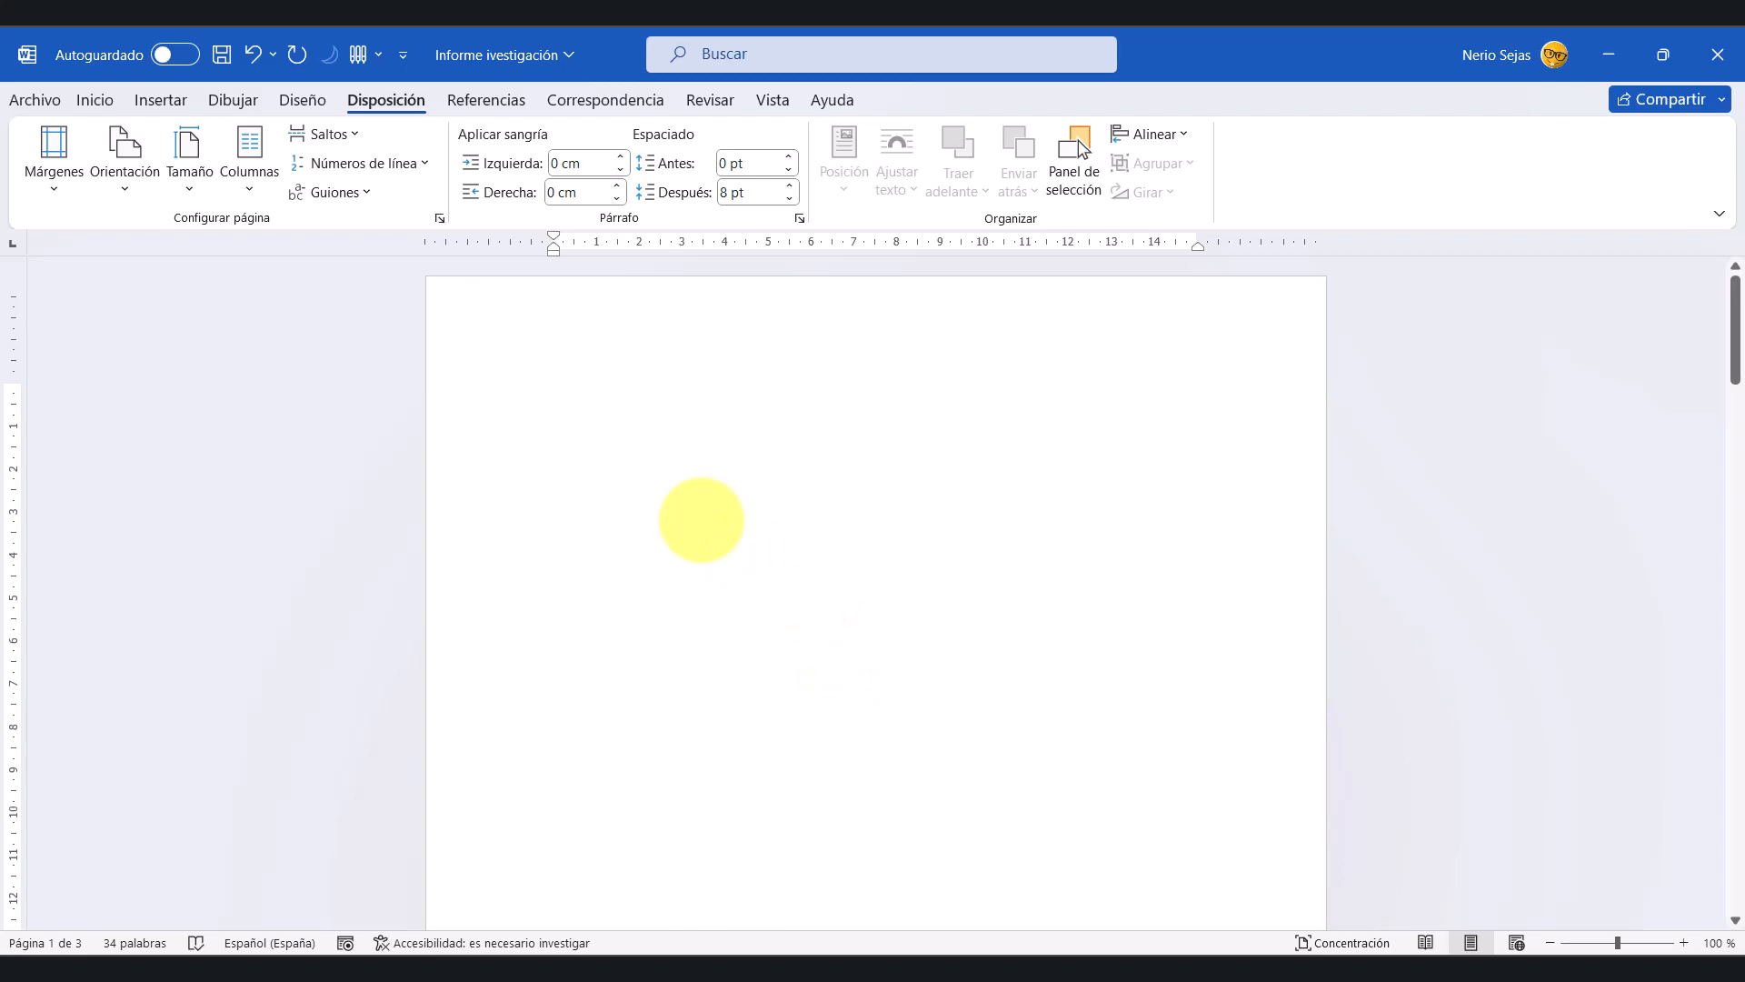
key("Return")
type("Caratula:")
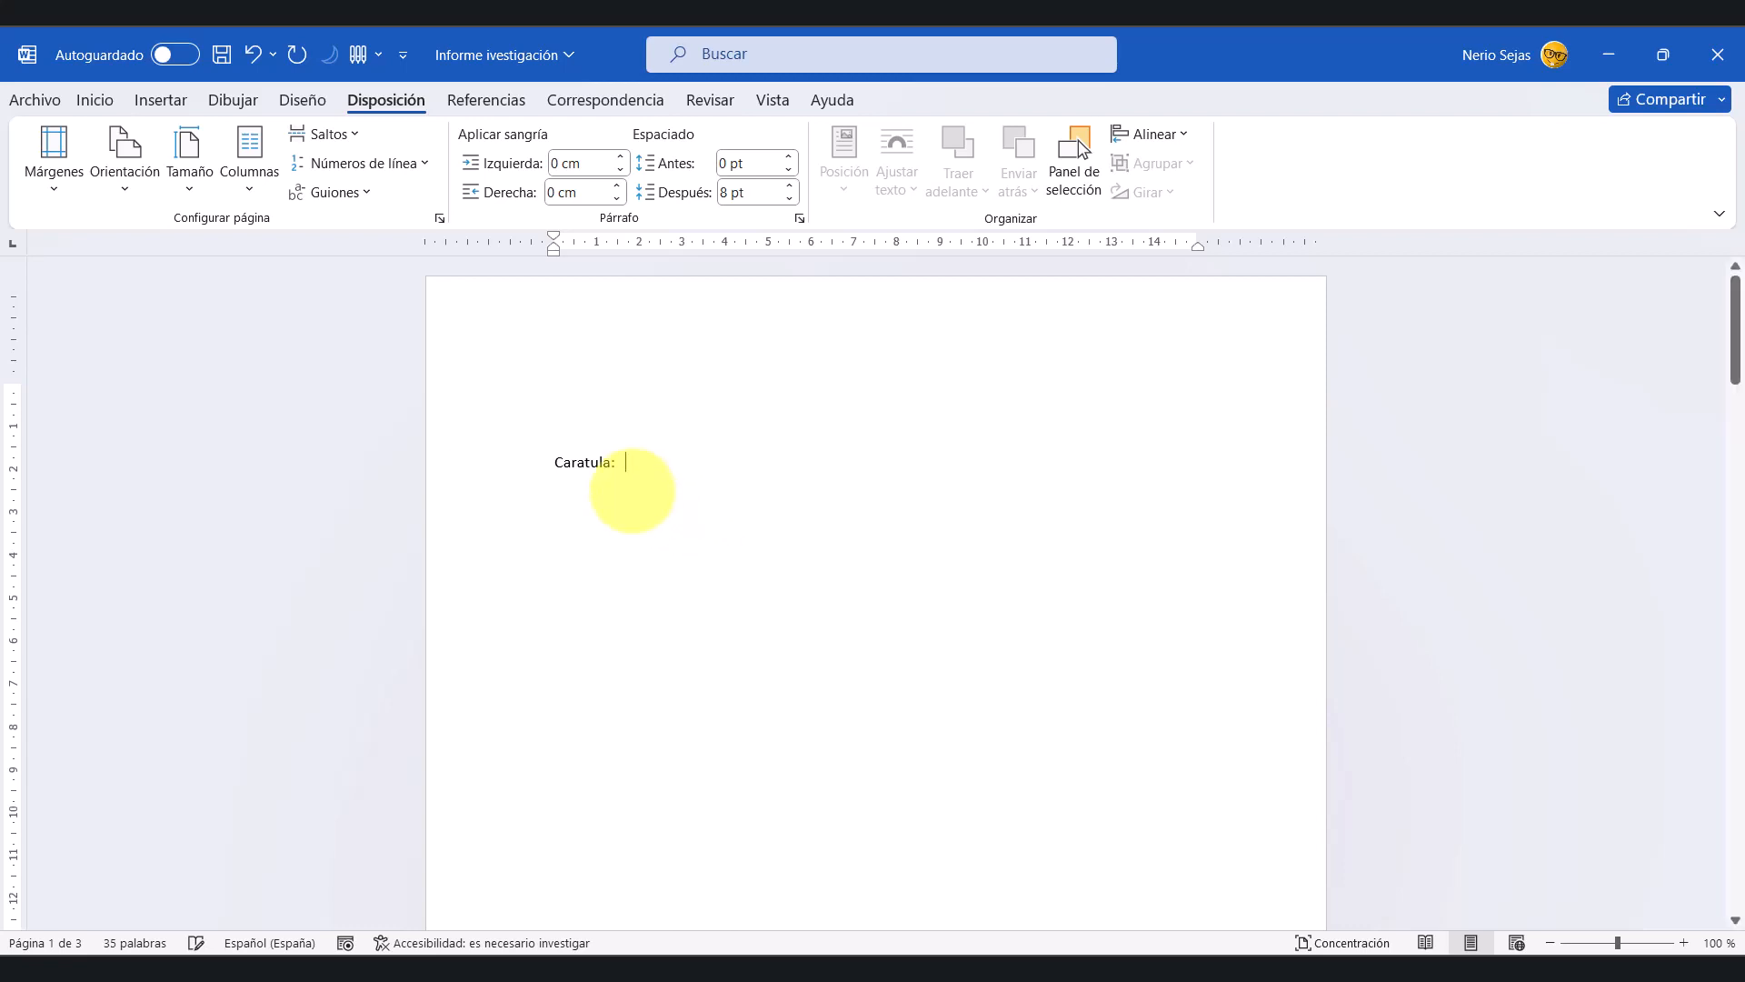
Step: Increase the font size of the "Caratula:" text to 20
left_click_drag(623, 468, 491, 475)
left_click(107, 100)
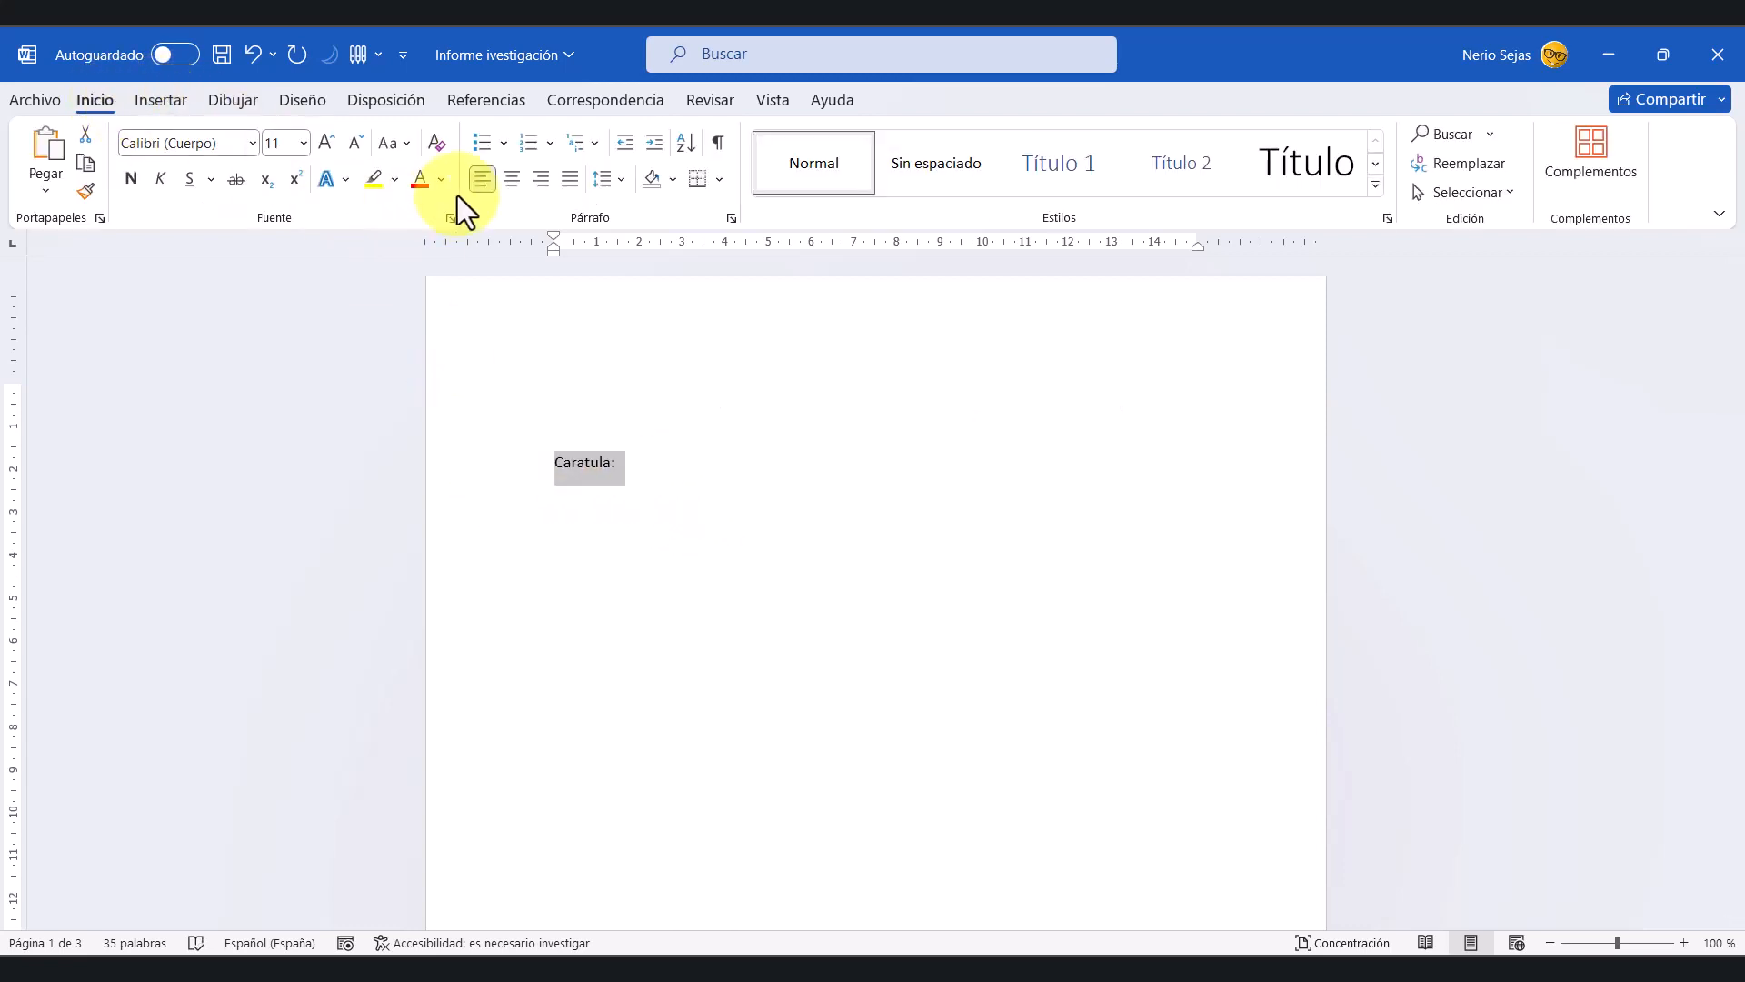
left_click(338, 139)
left_click(338, 139)
left_click(338, 139)
left_click(338, 139)
left_click(338, 139)
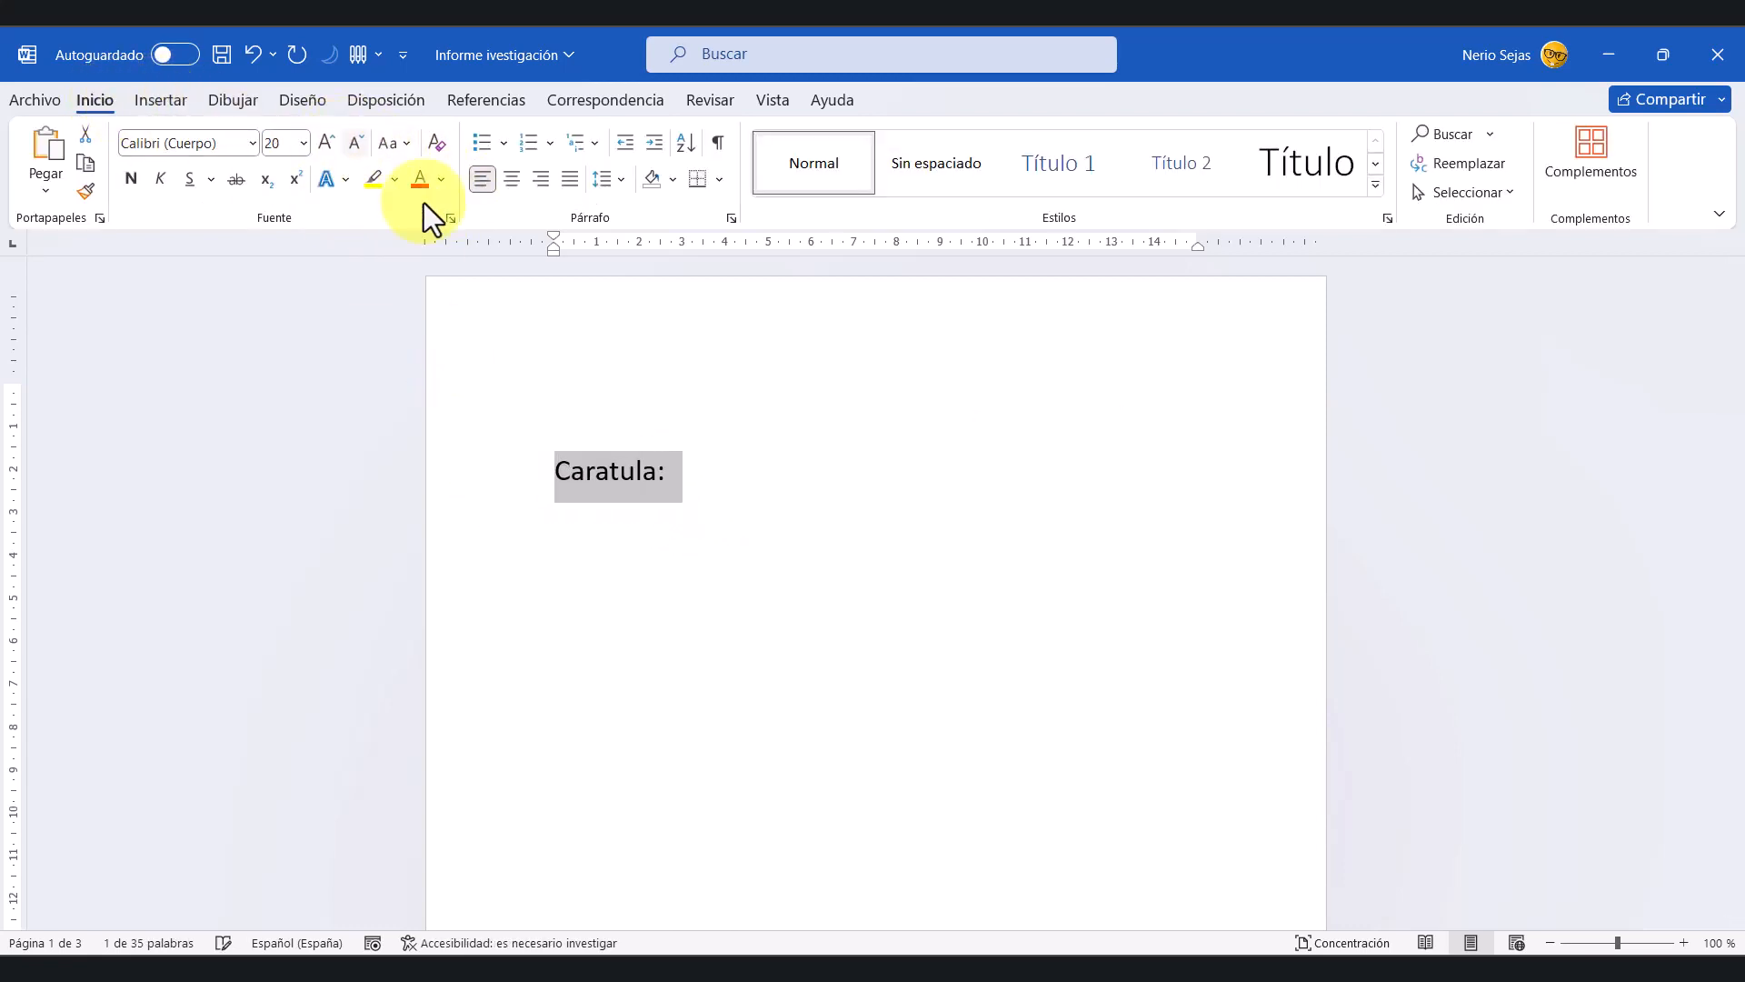
left_click(806, 510)
Step: Delete the empty paragraph above the INTRODUCCIÓN heading so the heading starts its page
scroll(806, 532, "down", 3)
scroll(806, 532, "down", 8)
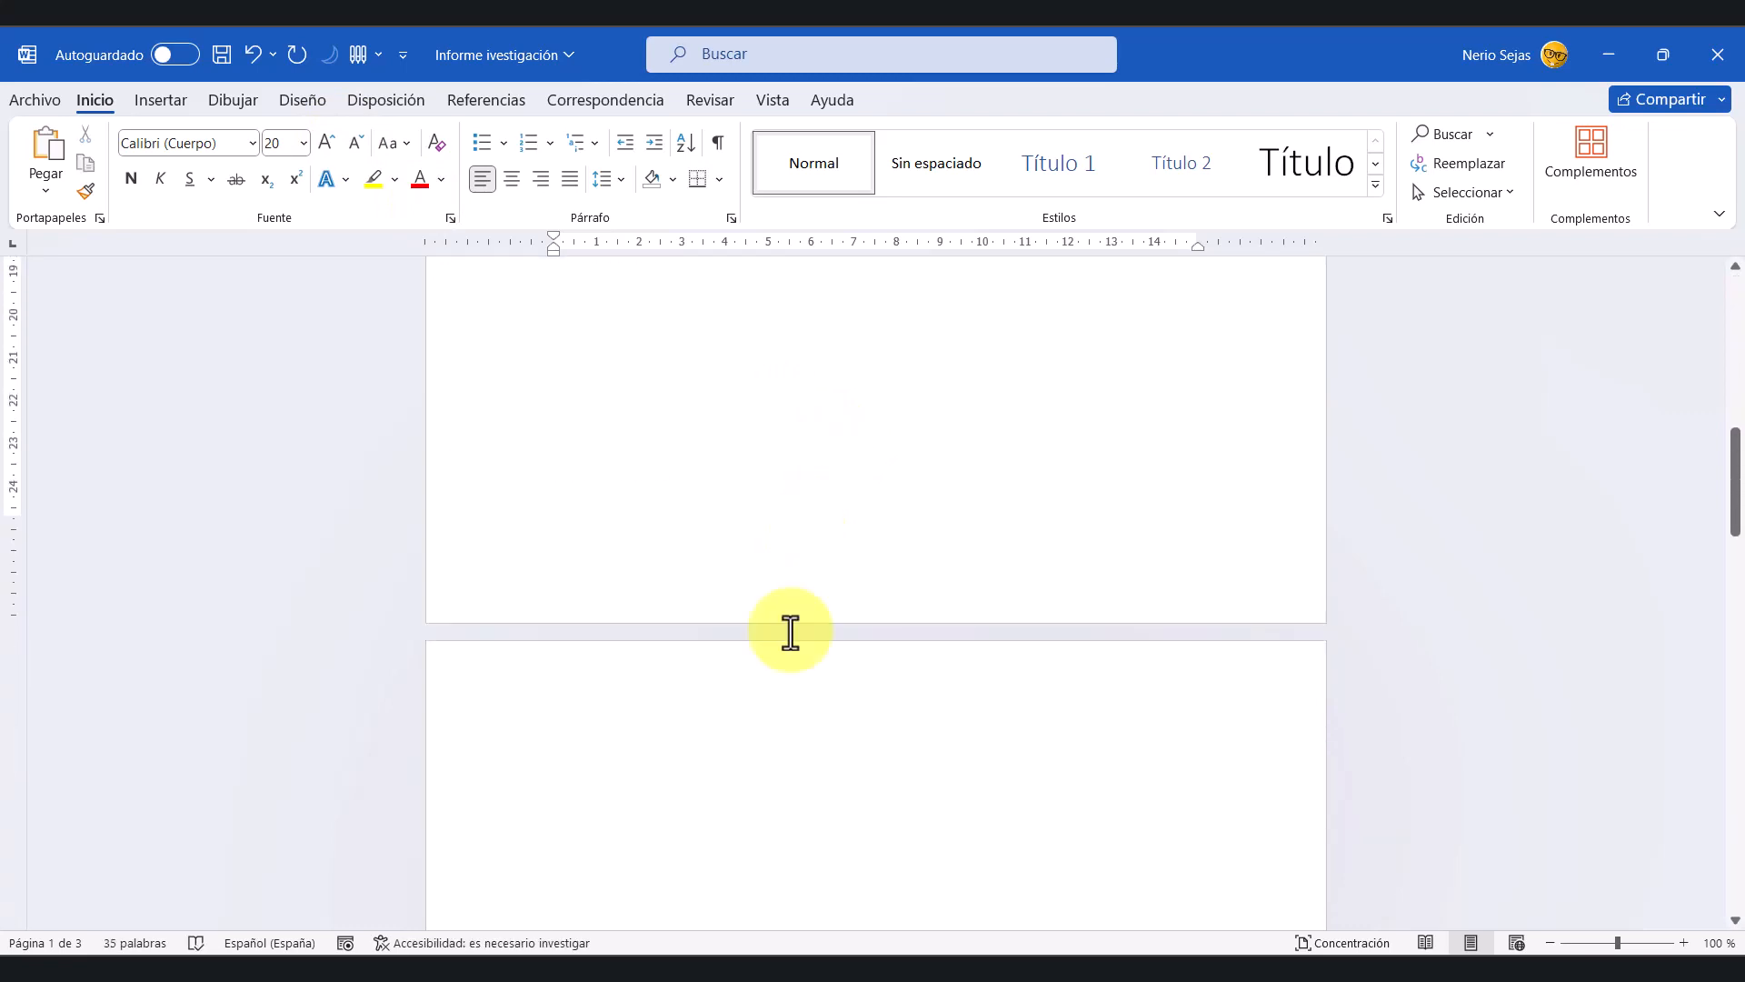
left_click(837, 553)
scroll(799, 591, "down", 5)
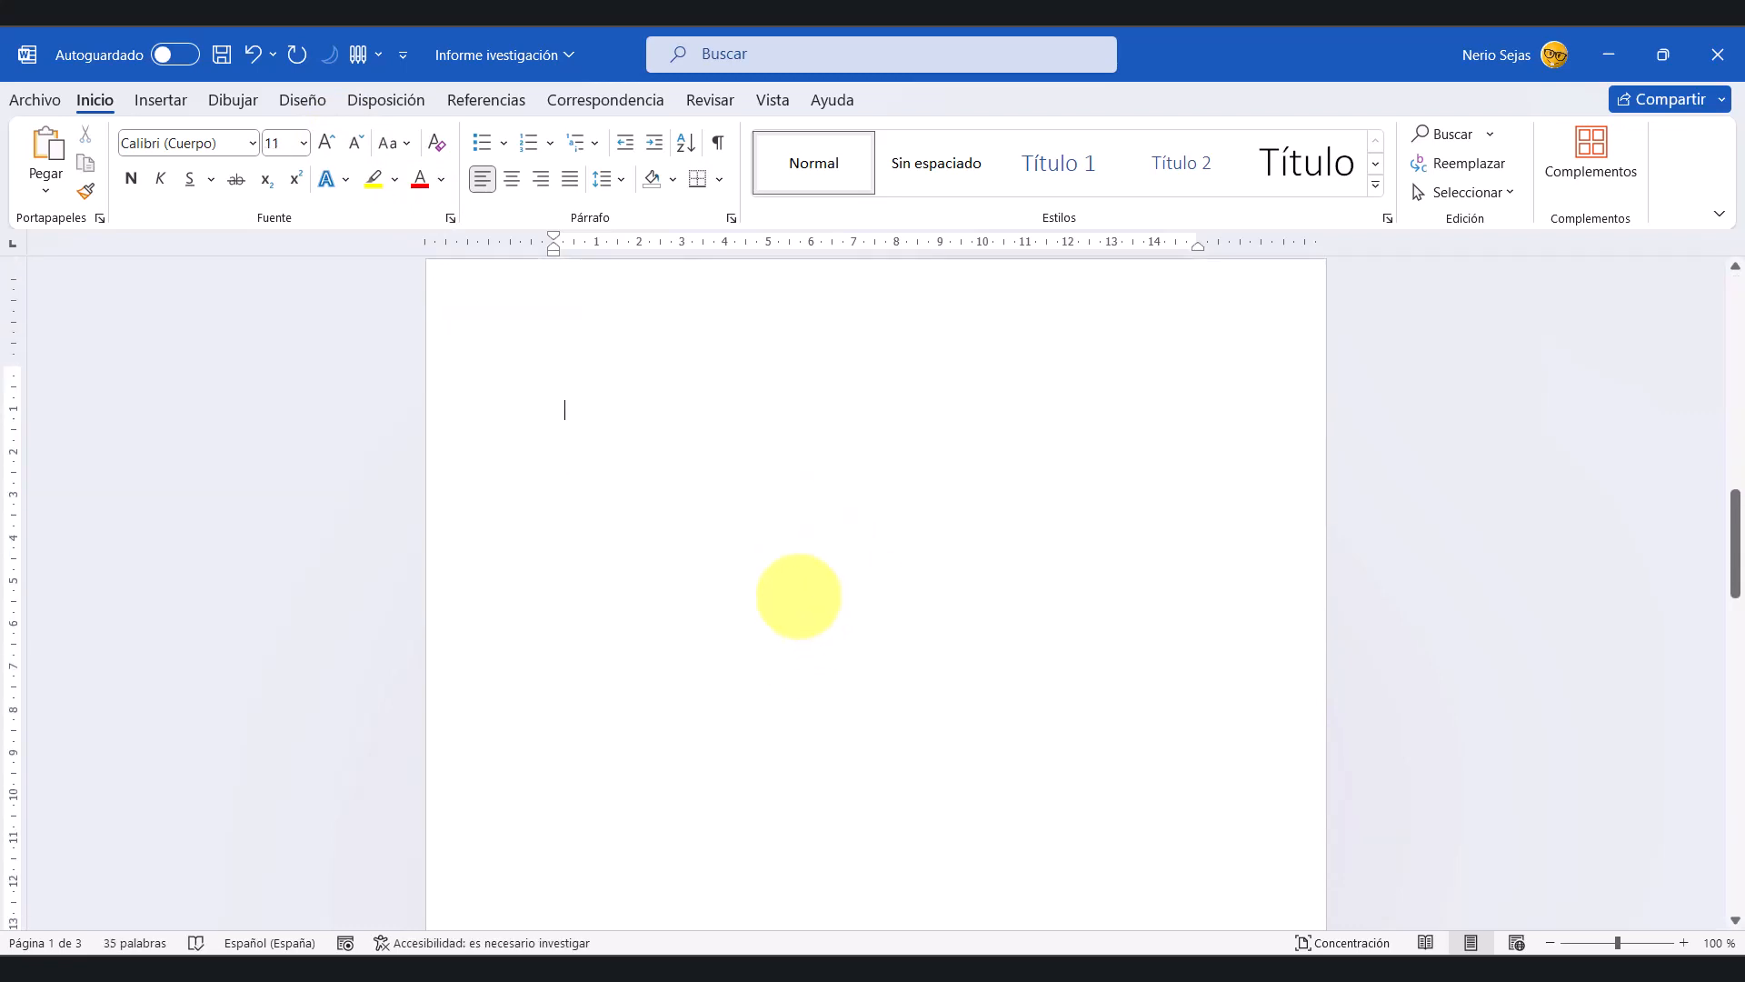
scroll(799, 595, "down", 6)
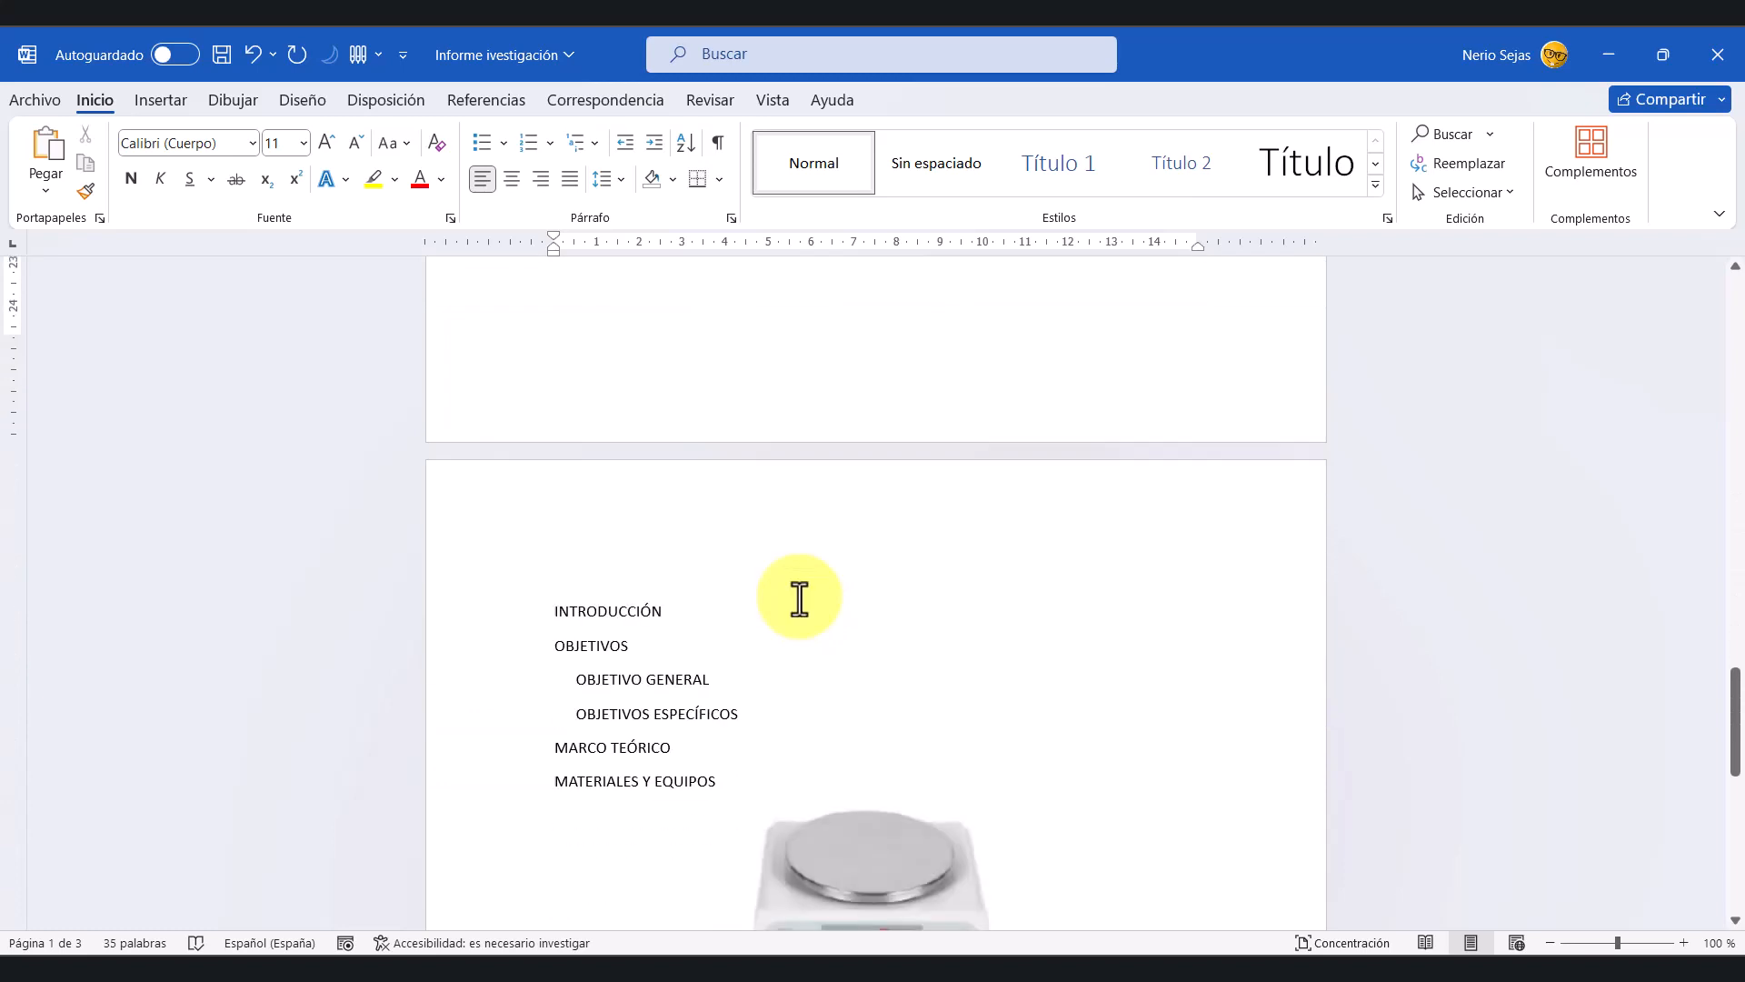
left_click(846, 494)
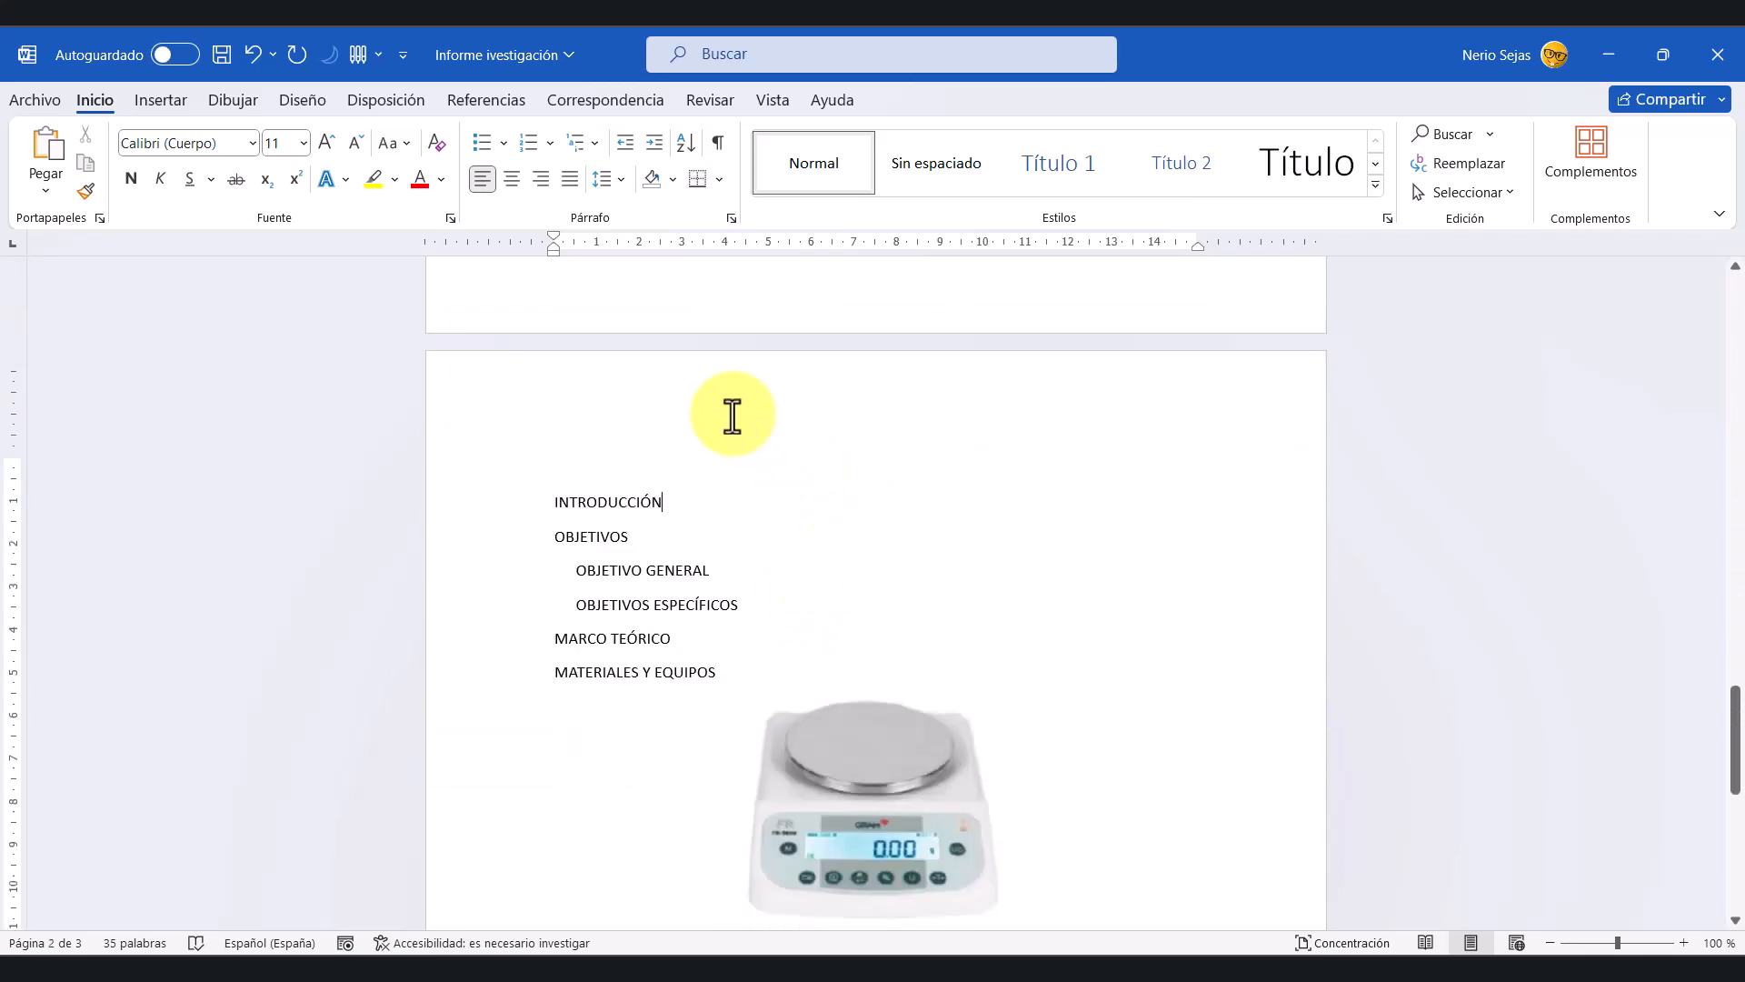
key("Delete")
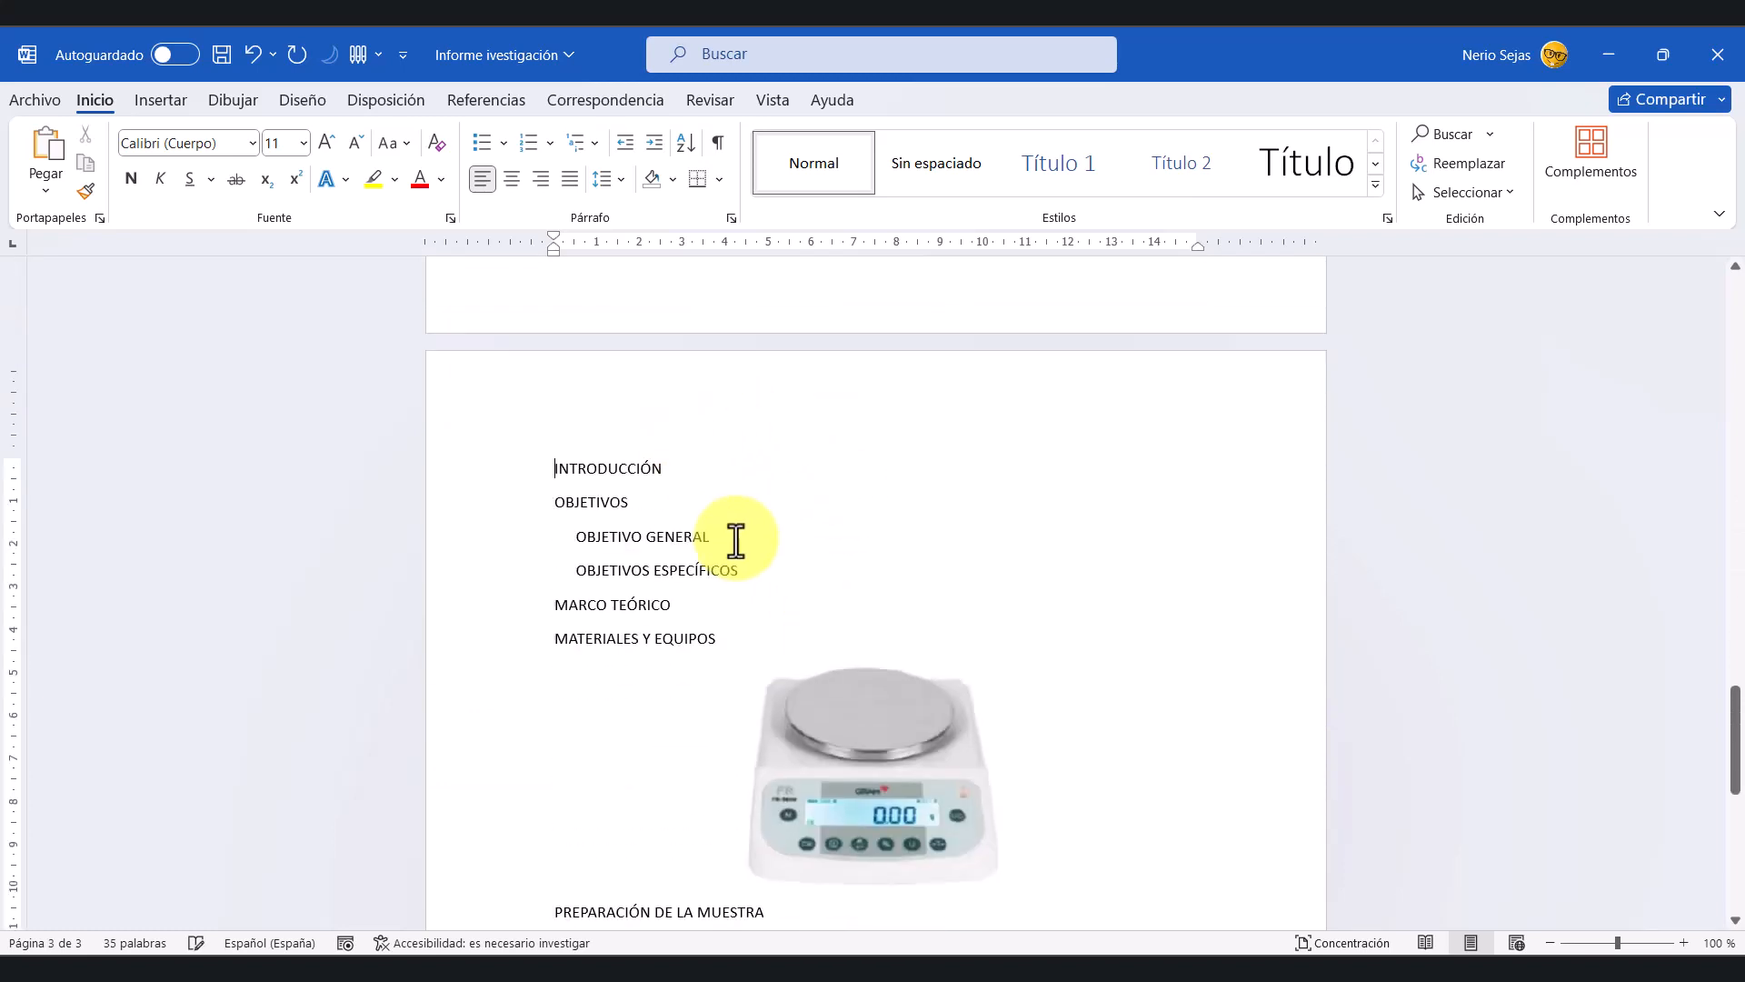
left_click_drag(554, 467, 646, 662)
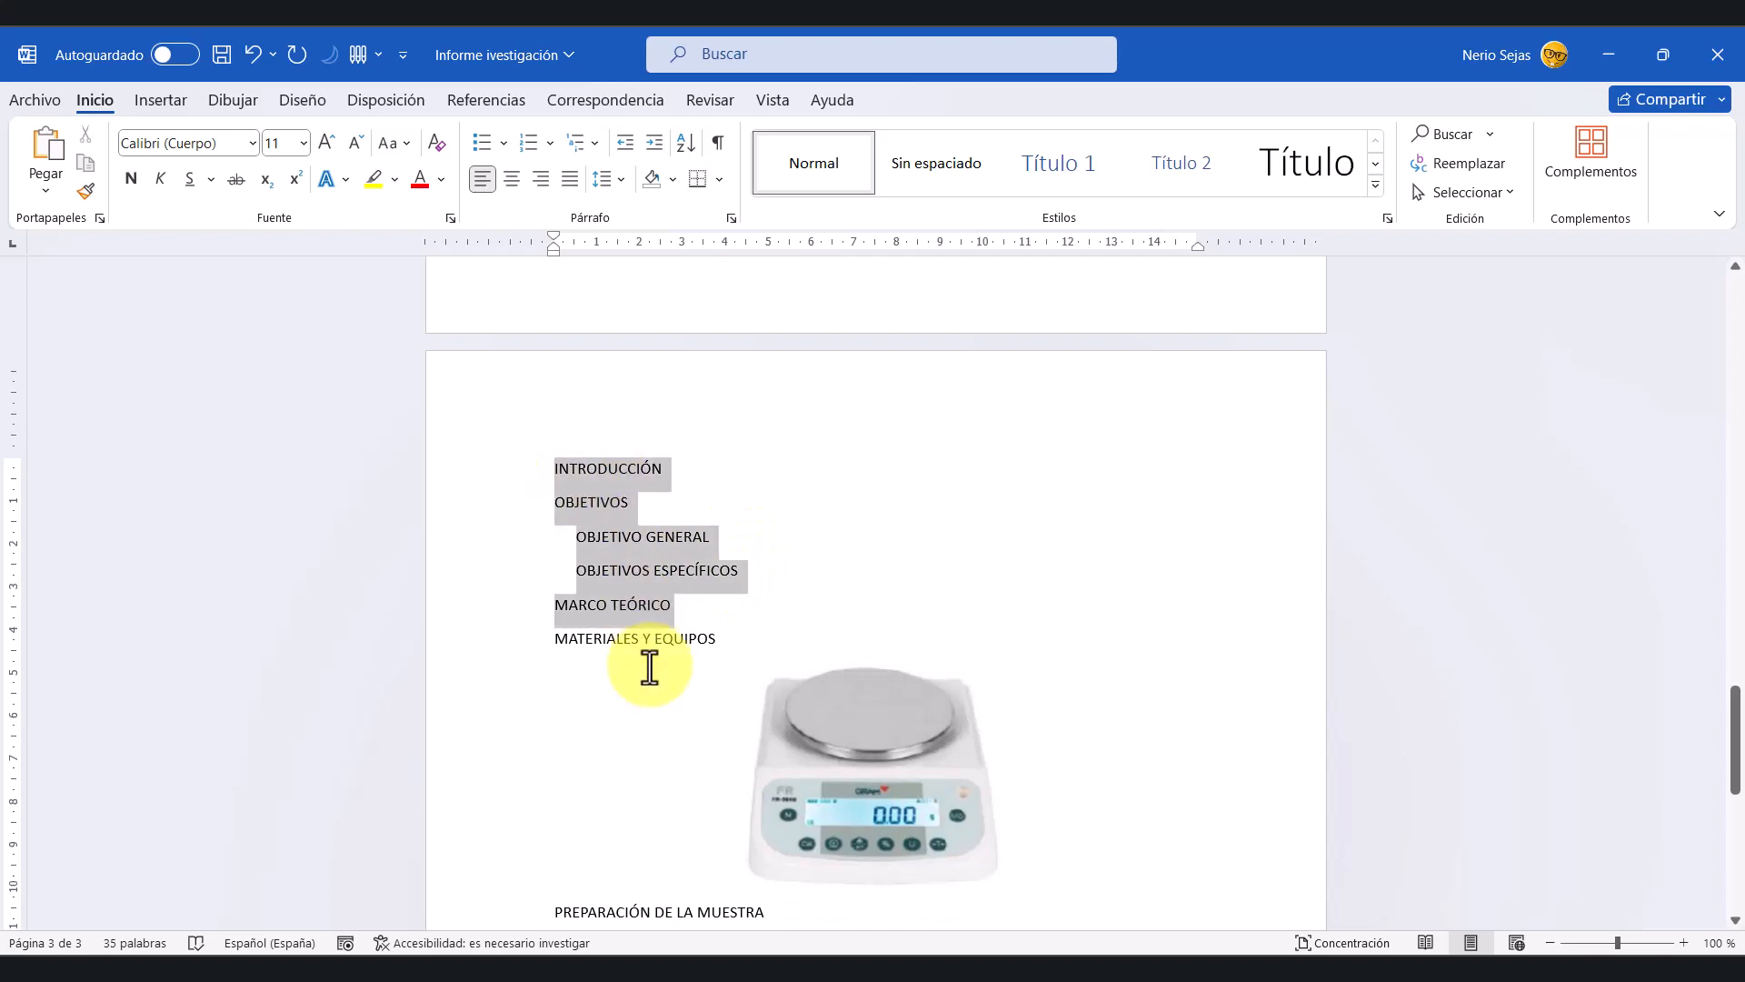
left_click(918, 570)
Step: Open the headers and footers for editing, examine the section labels on all three pages, and return to the document body
scroll(913, 581, "up", 1)
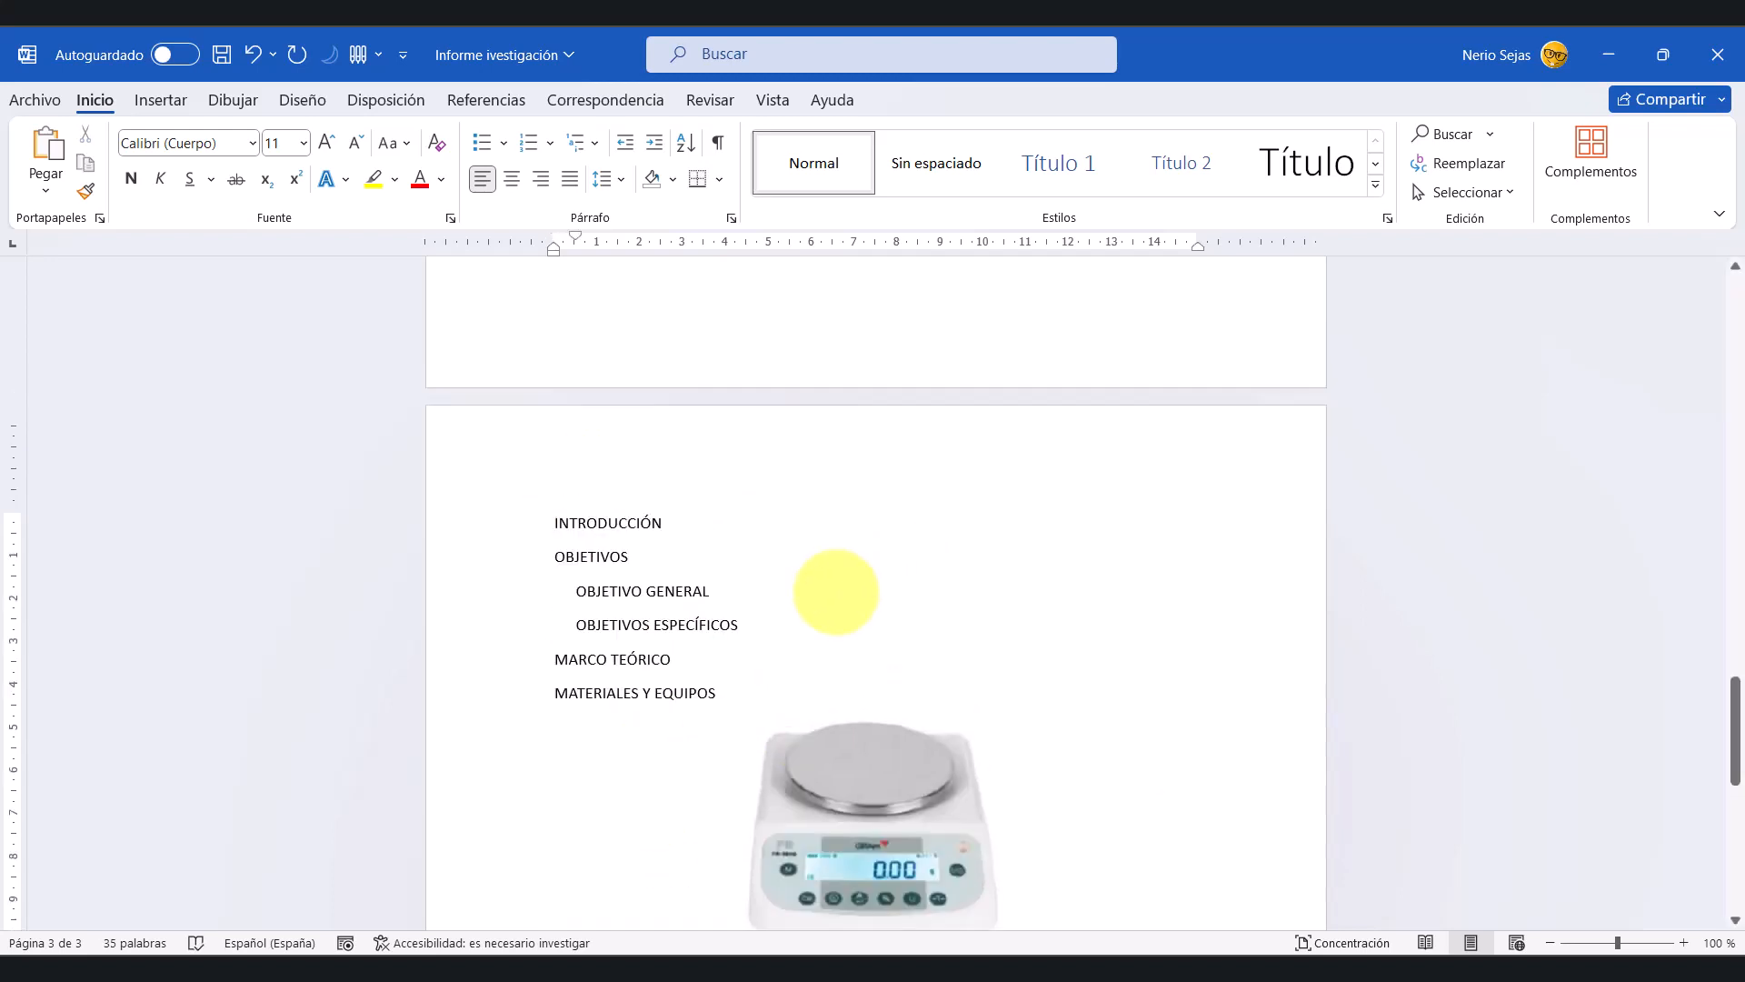
scroll(706, 569, "up", 8)
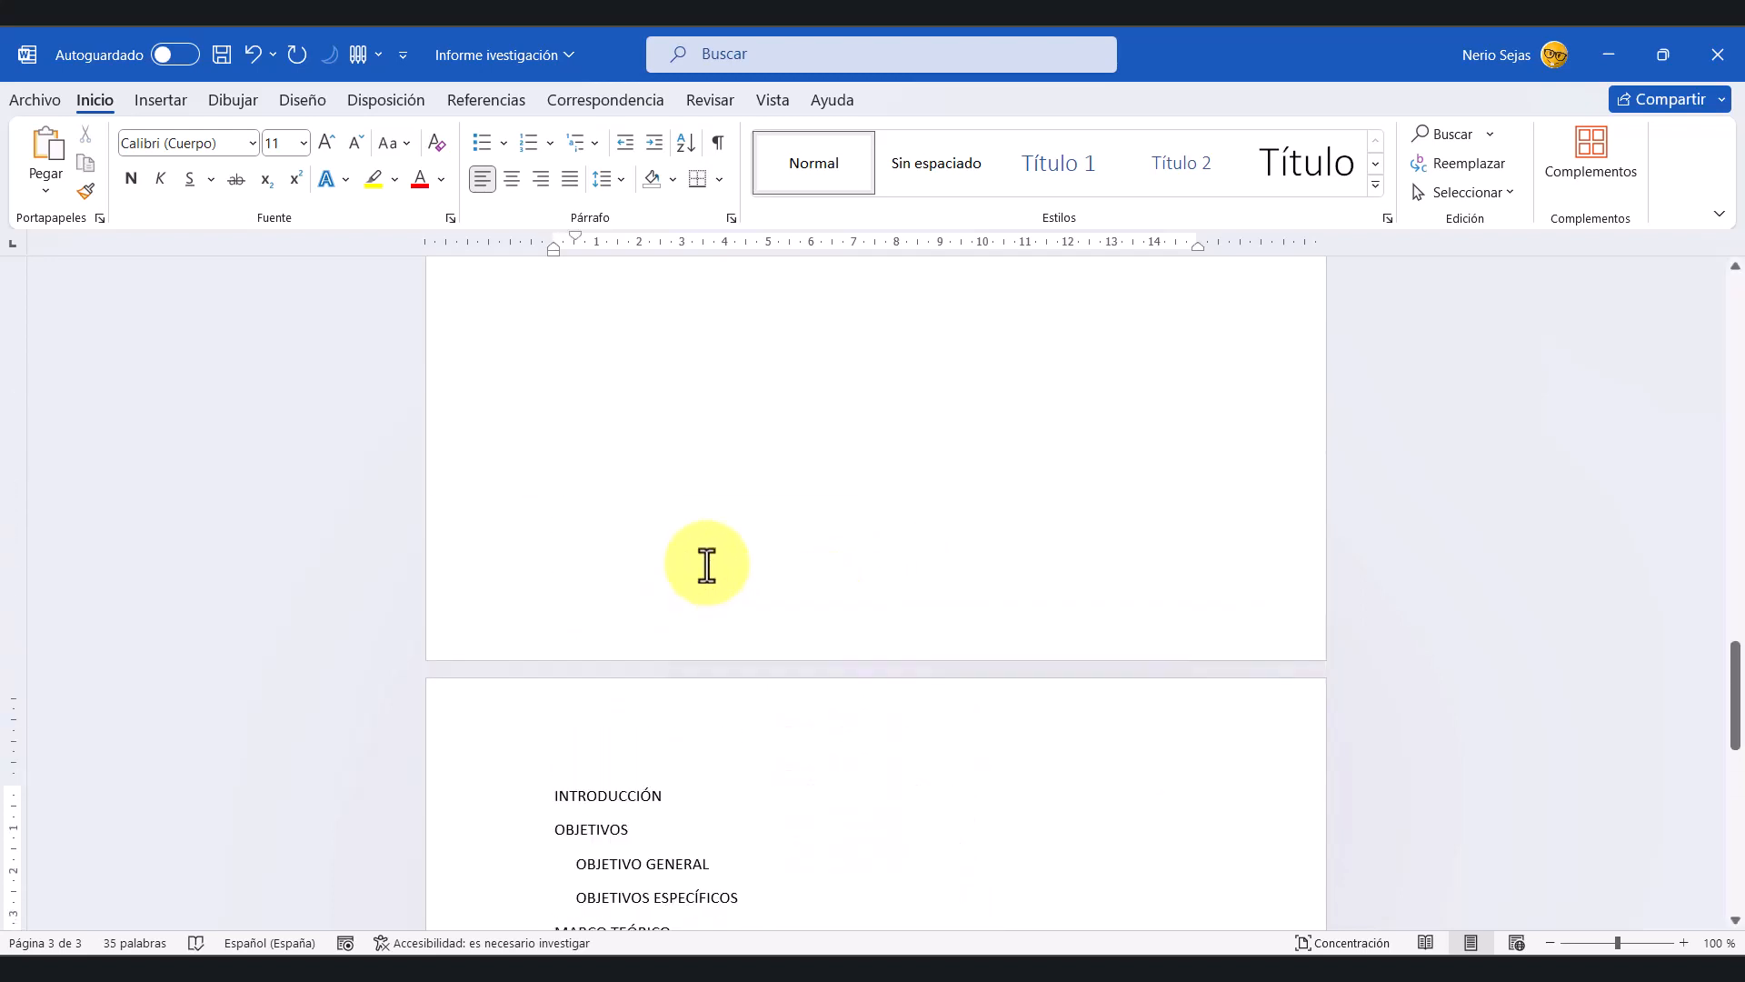
scroll(705, 564, "up", 5)
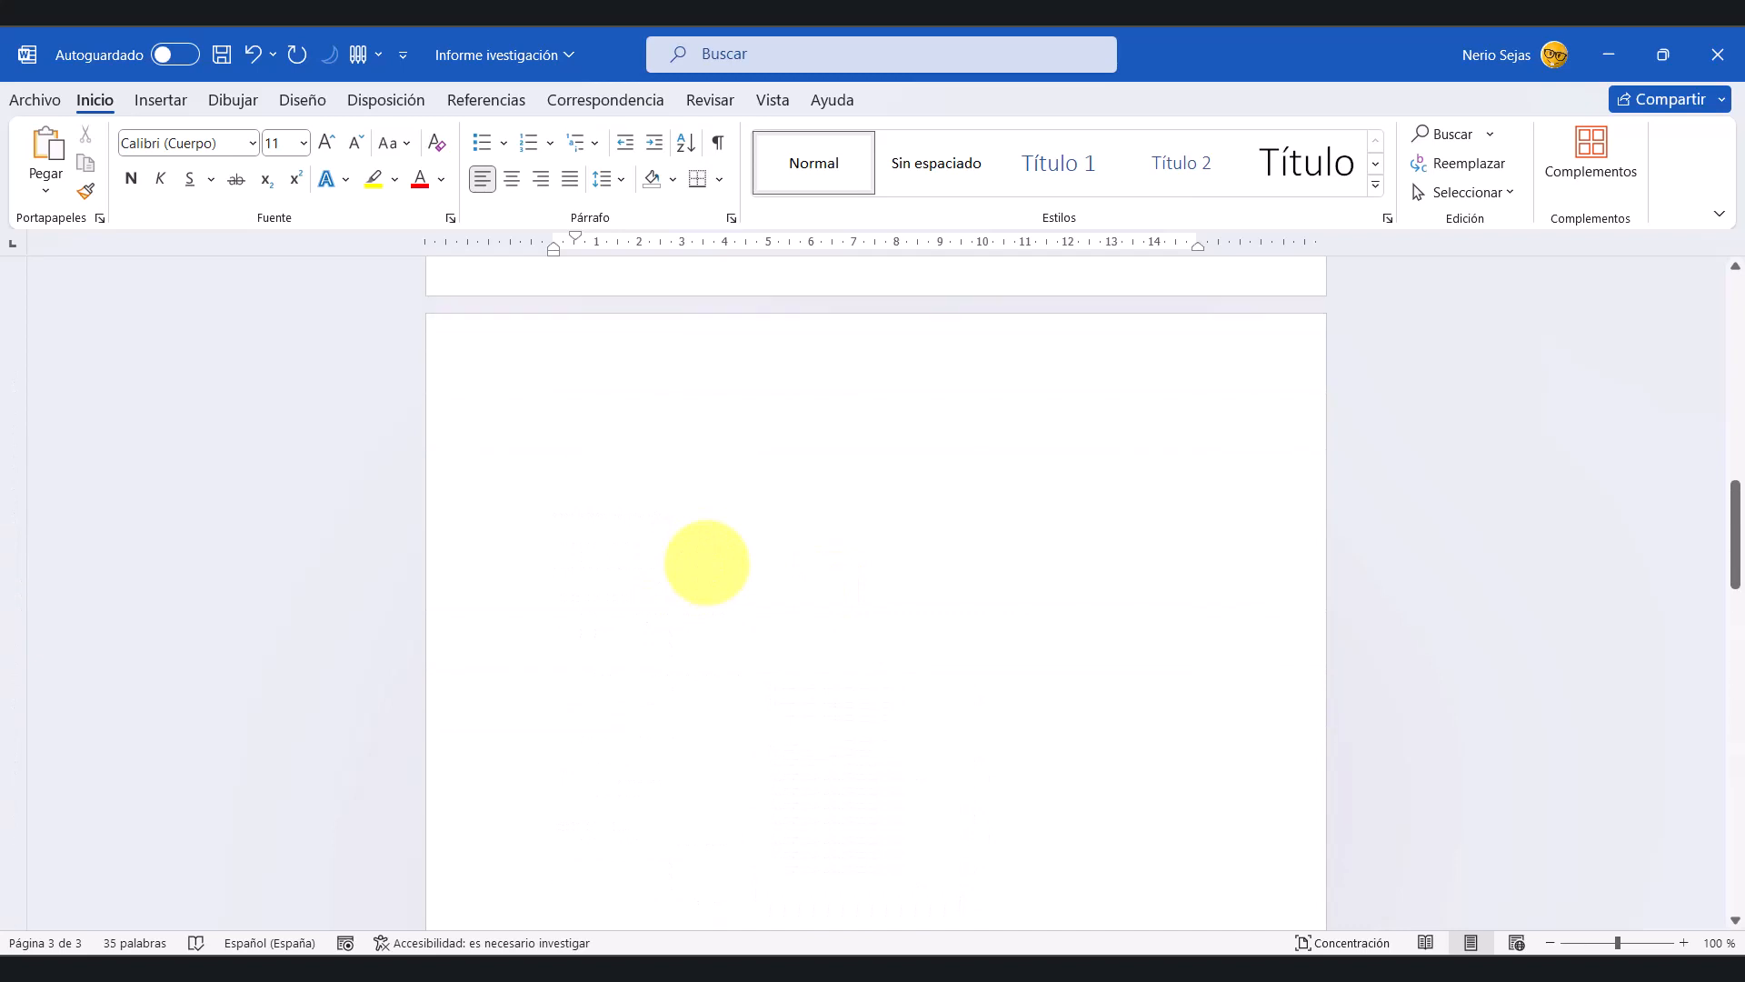
double_click(596, 523)
scroll(627, 530, "up", 12)
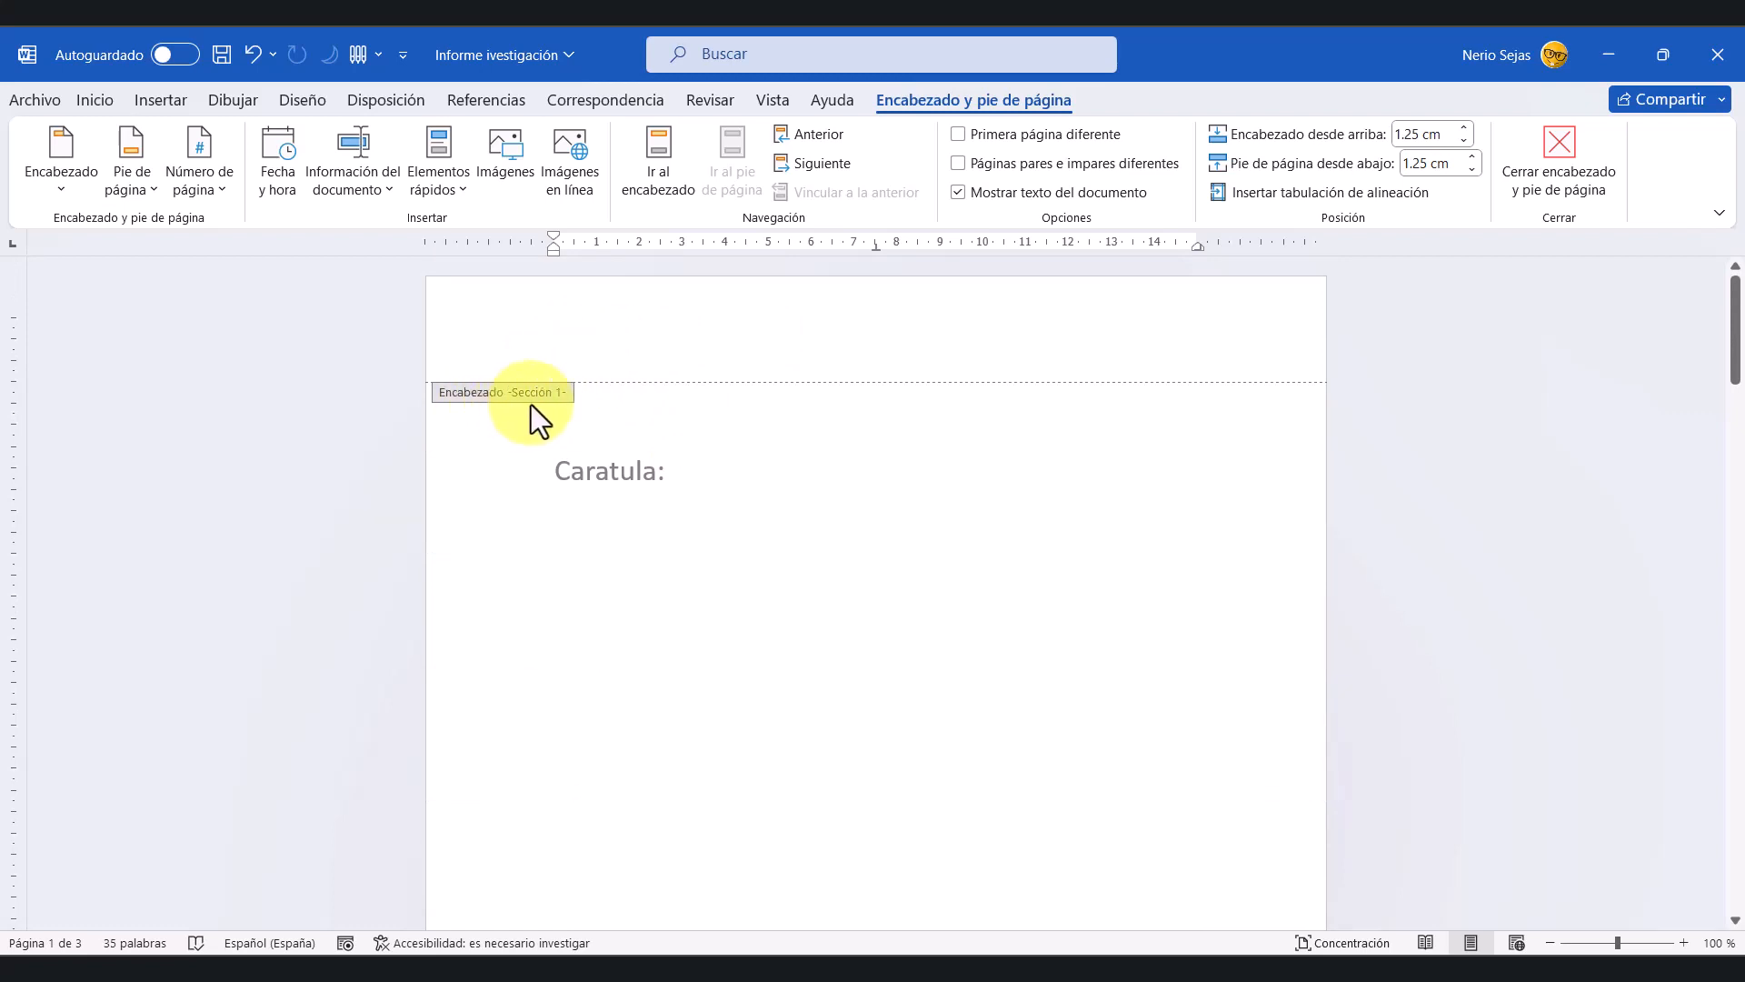
scroll(553, 400, "down", 14)
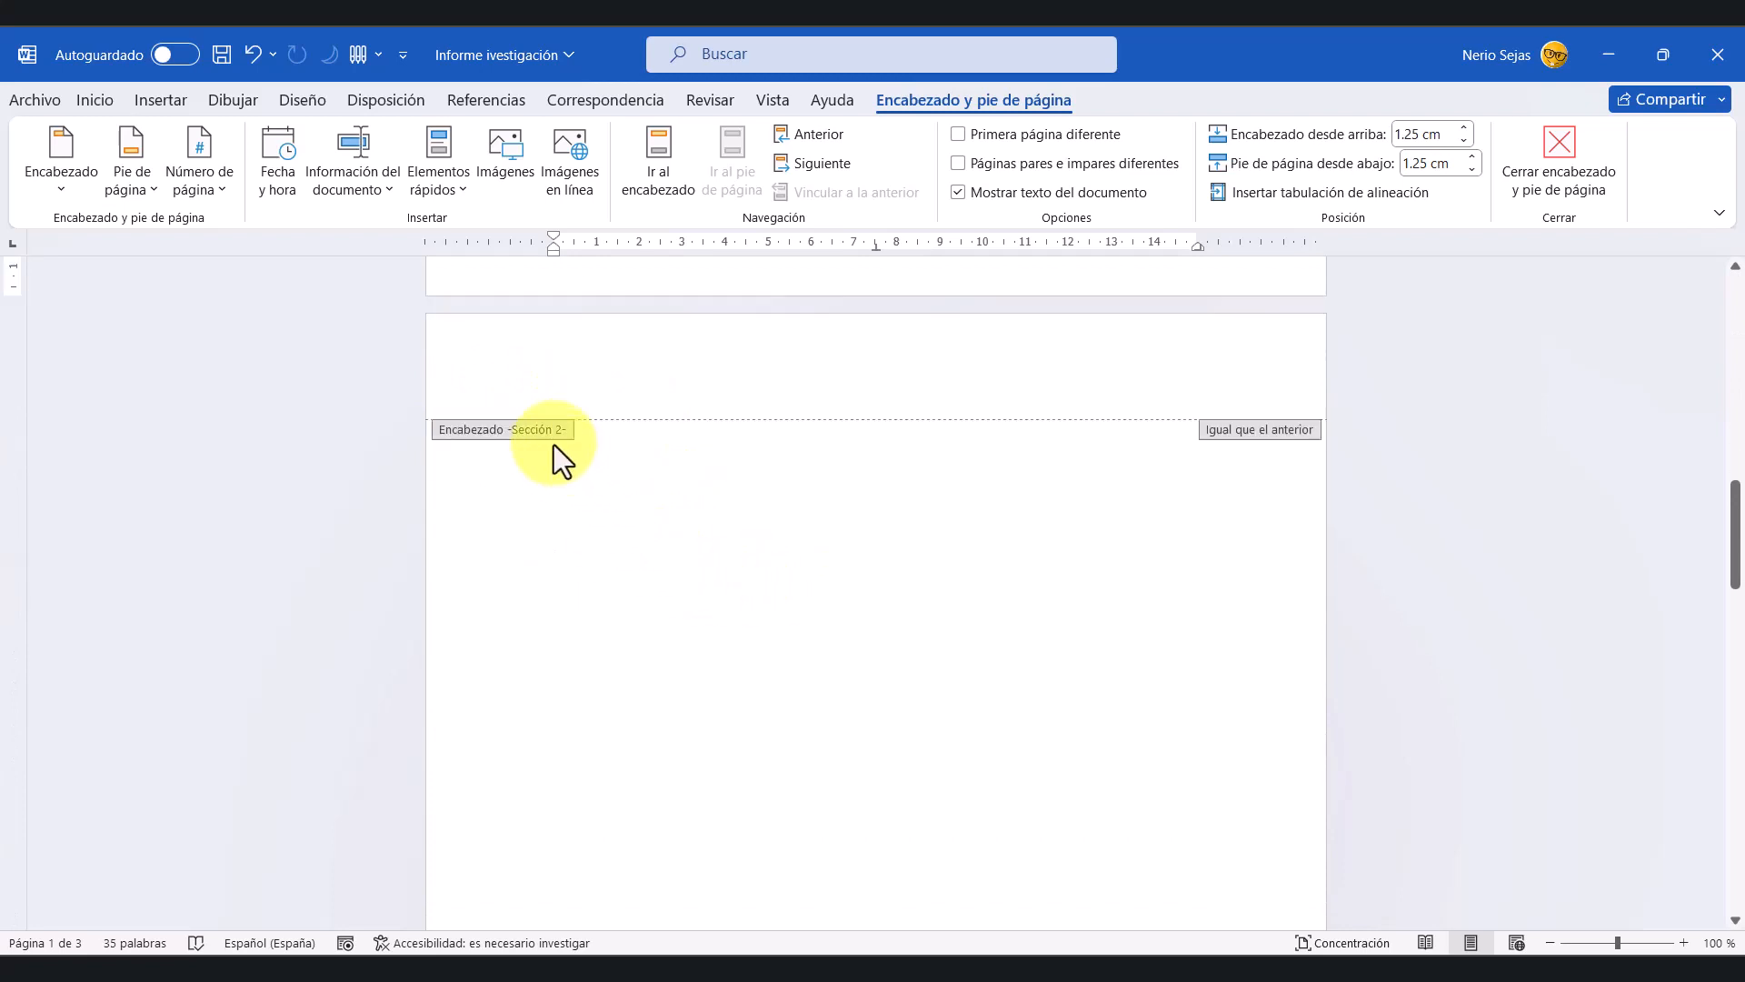
scroll(575, 436, "down", 15)
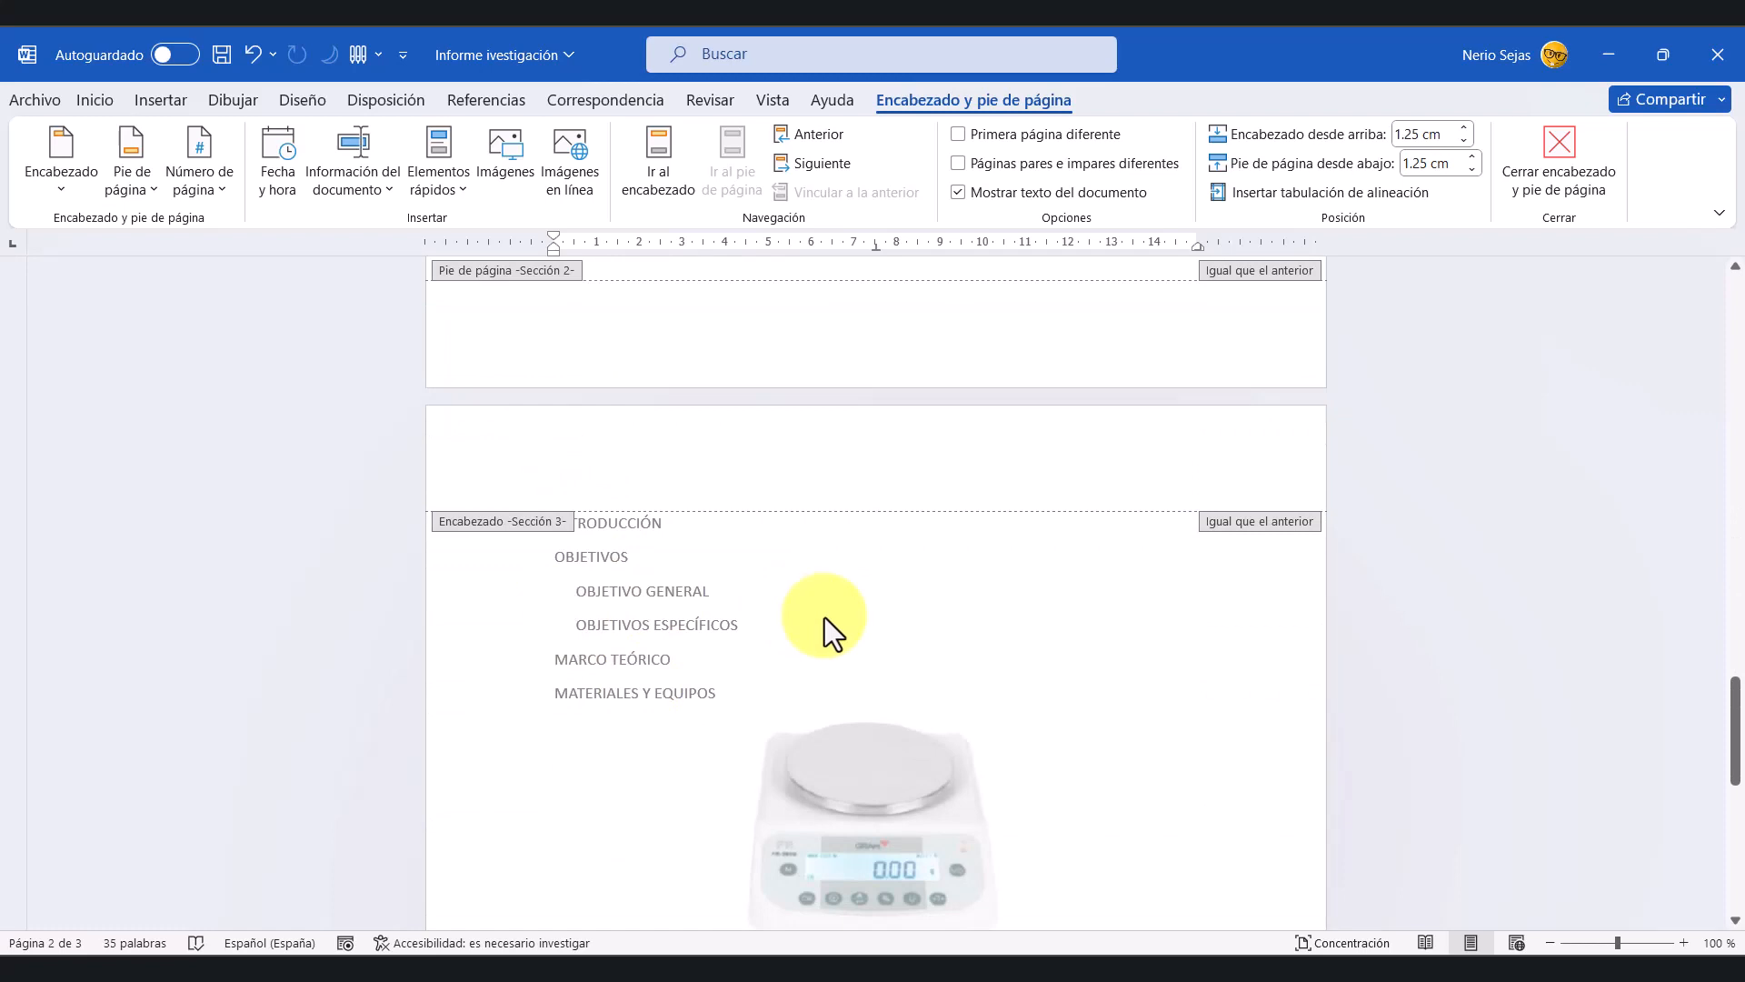
scroll(882, 661, "up", 3)
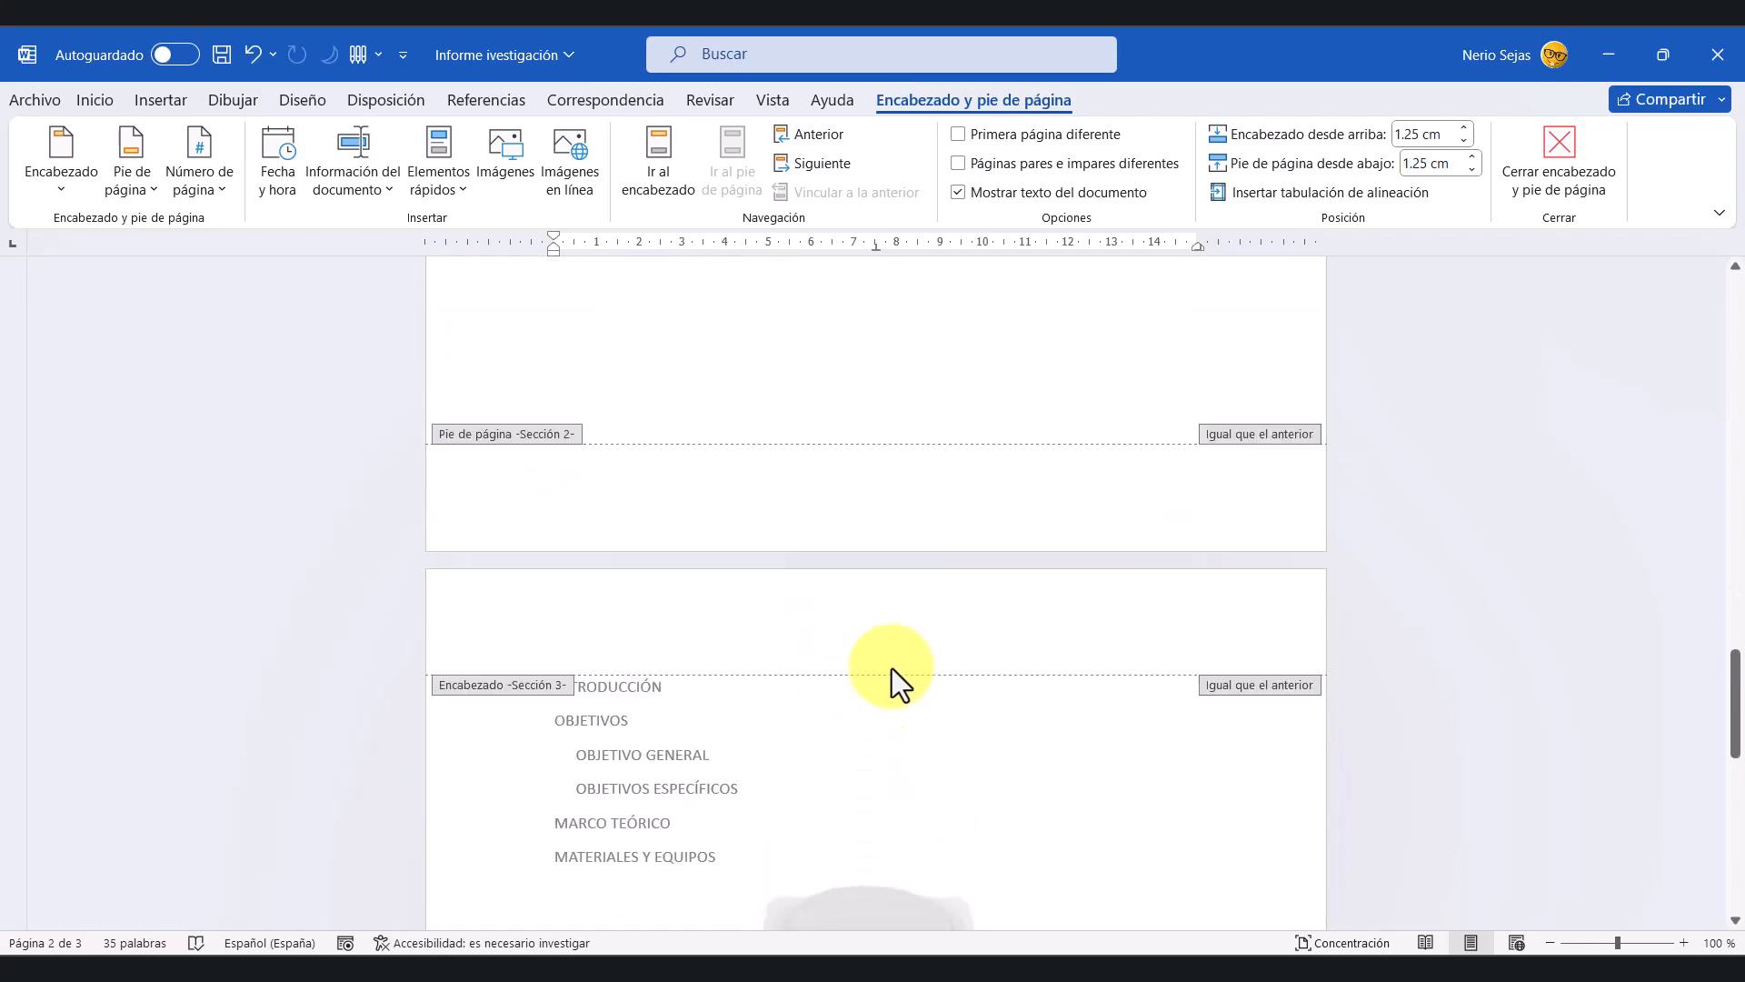
scroll(891, 669, "up", 15)
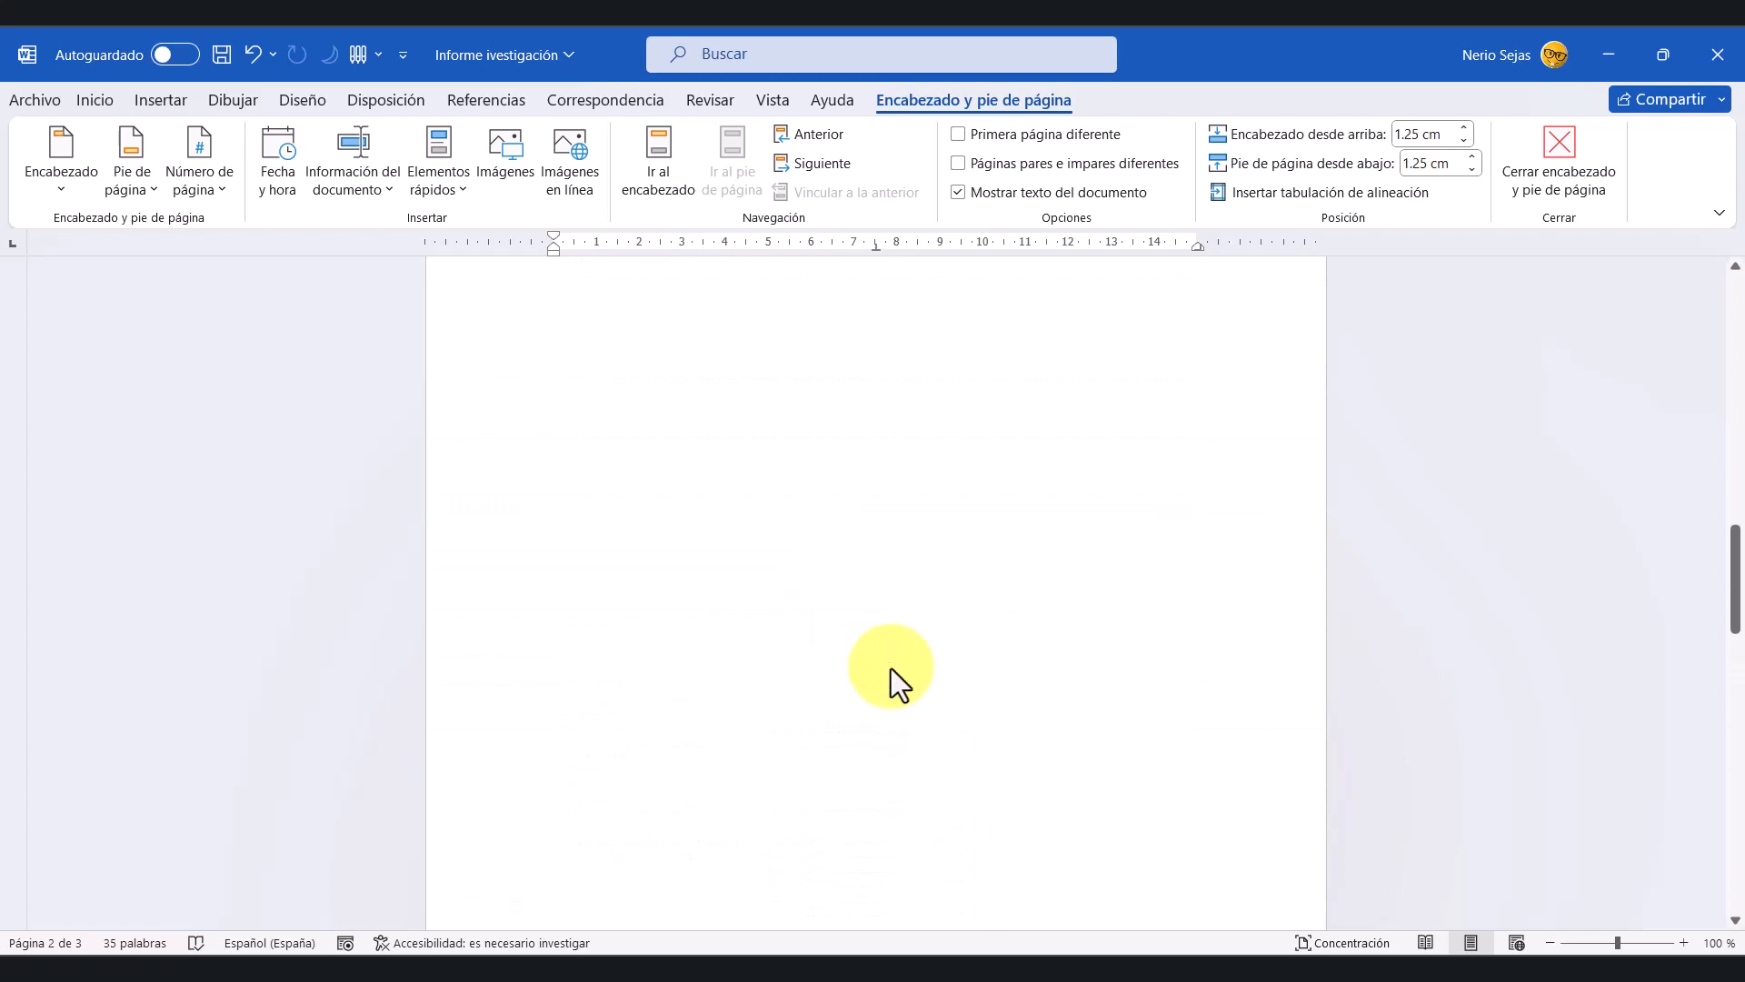
scroll(902, 668, "up", 20)
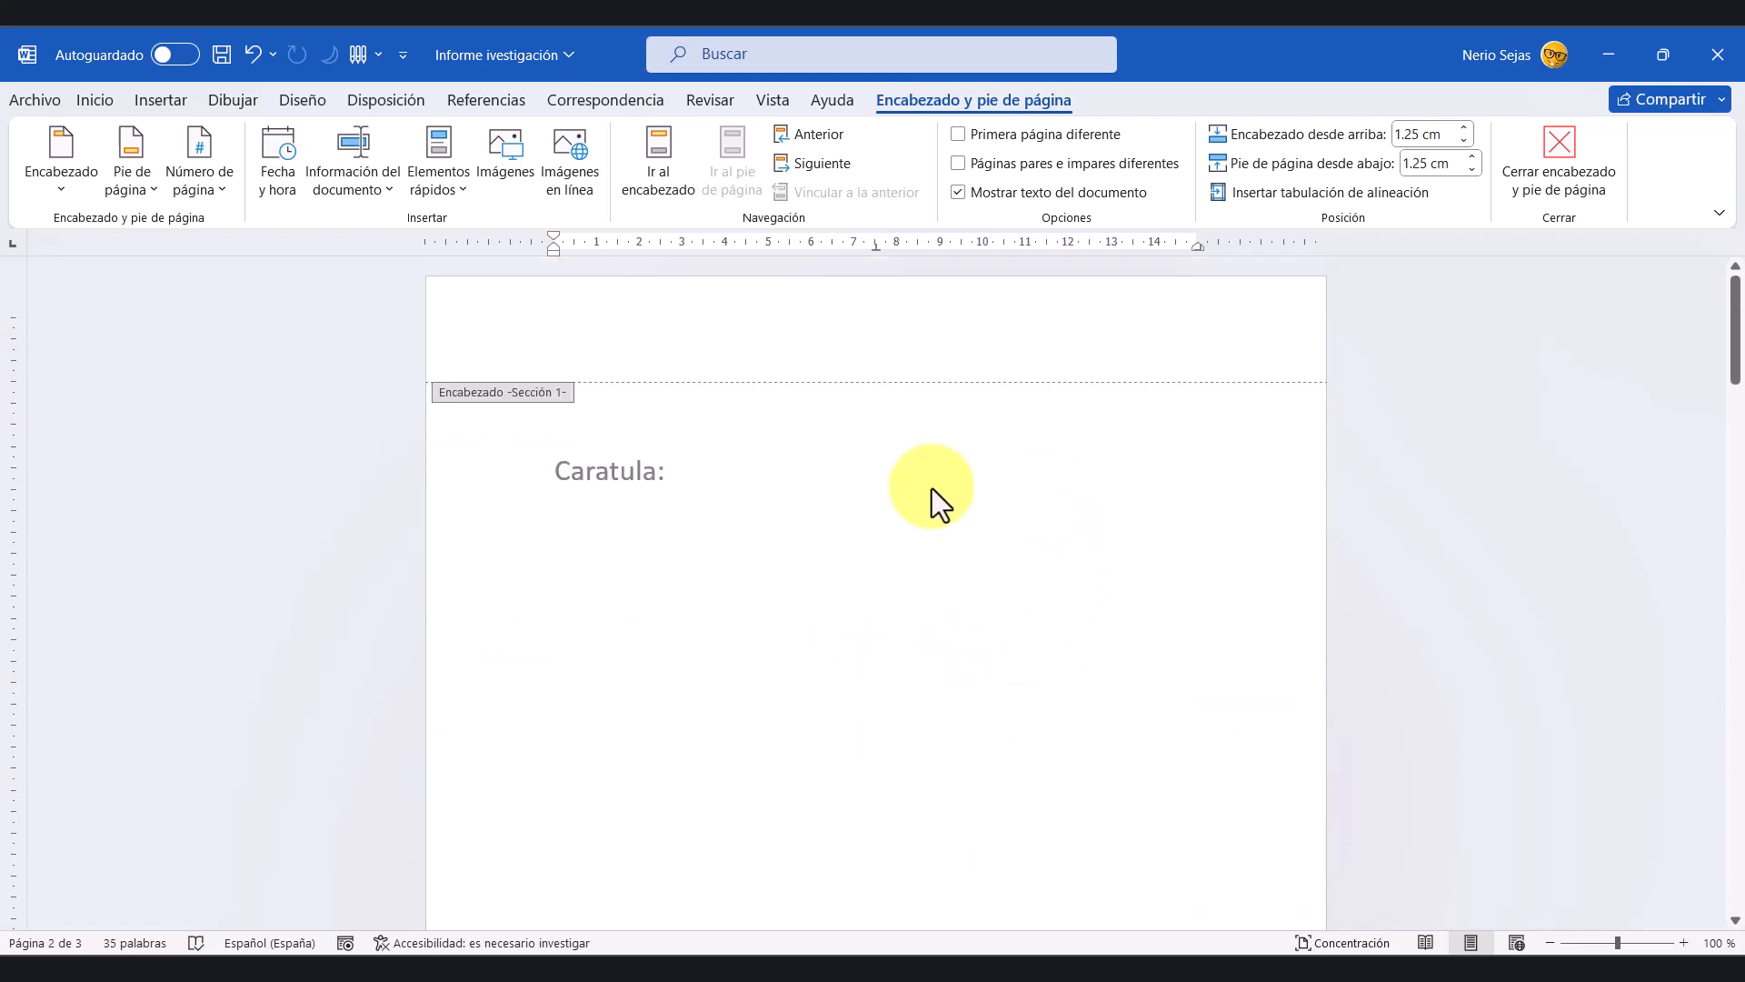
left_click(1559, 175)
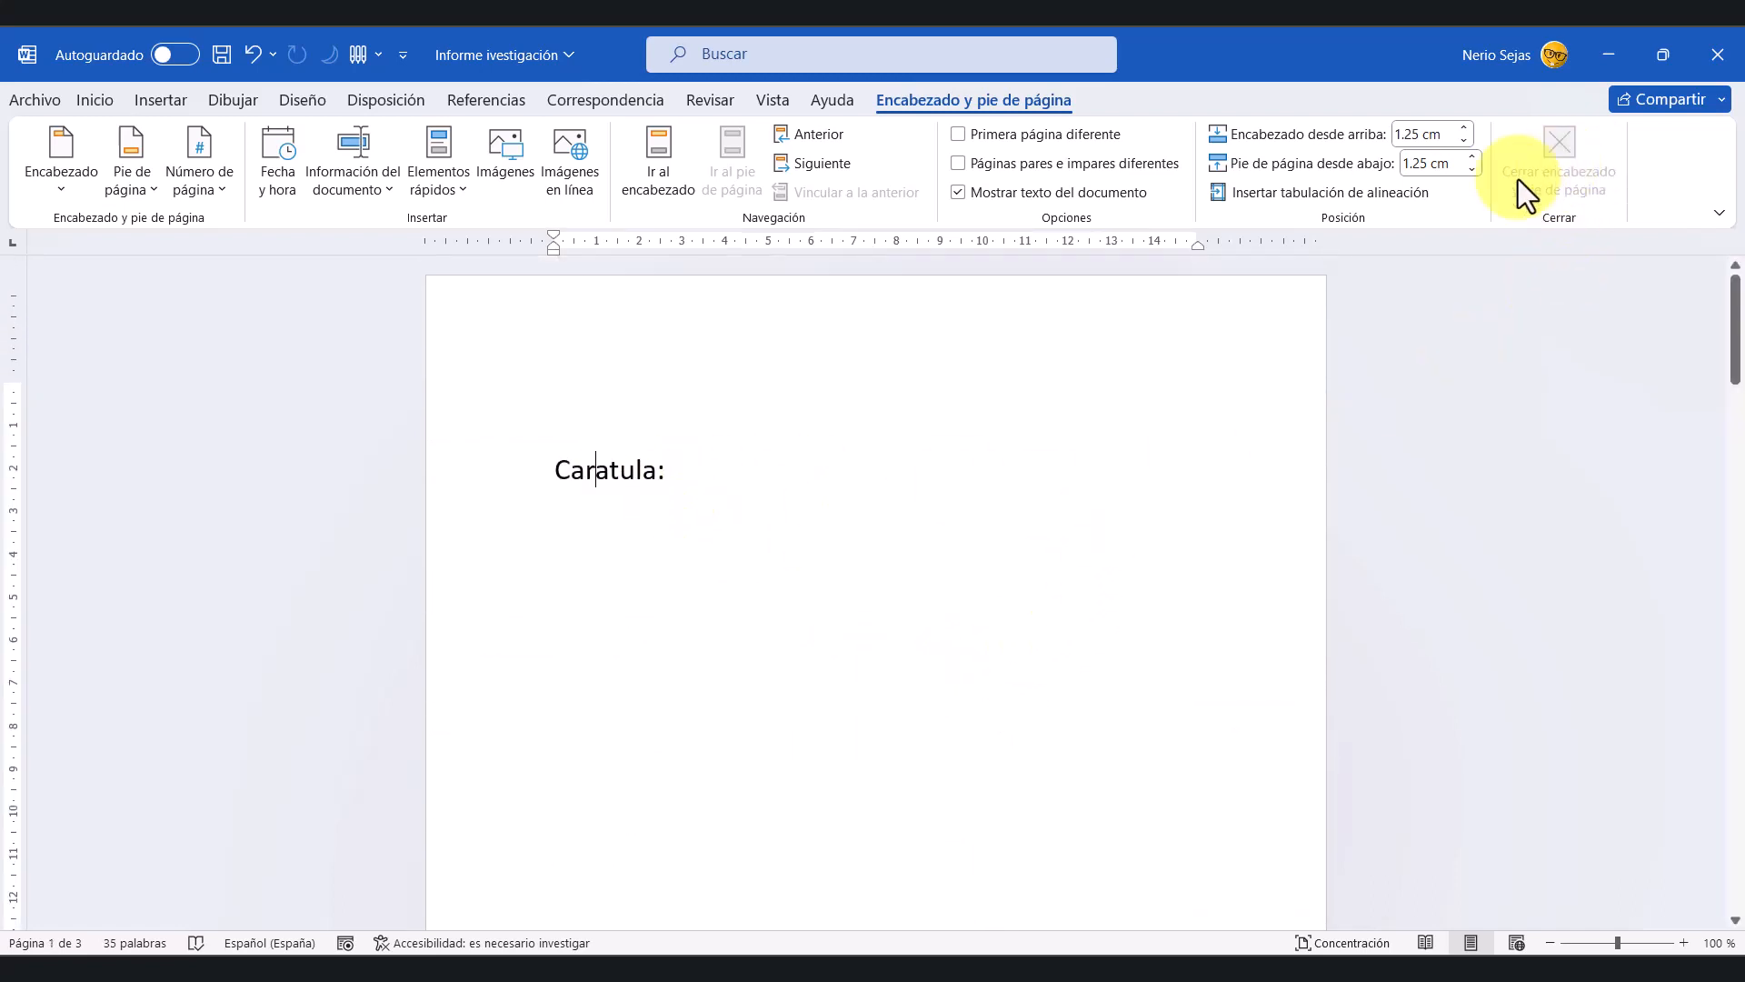
Step: Review the cover page, the blank second page and the content page, placing the cursor in the INTRODUCCIÓN heading
scroll(800, 541, "down", 5)
scroll(791, 564, "up", 5)
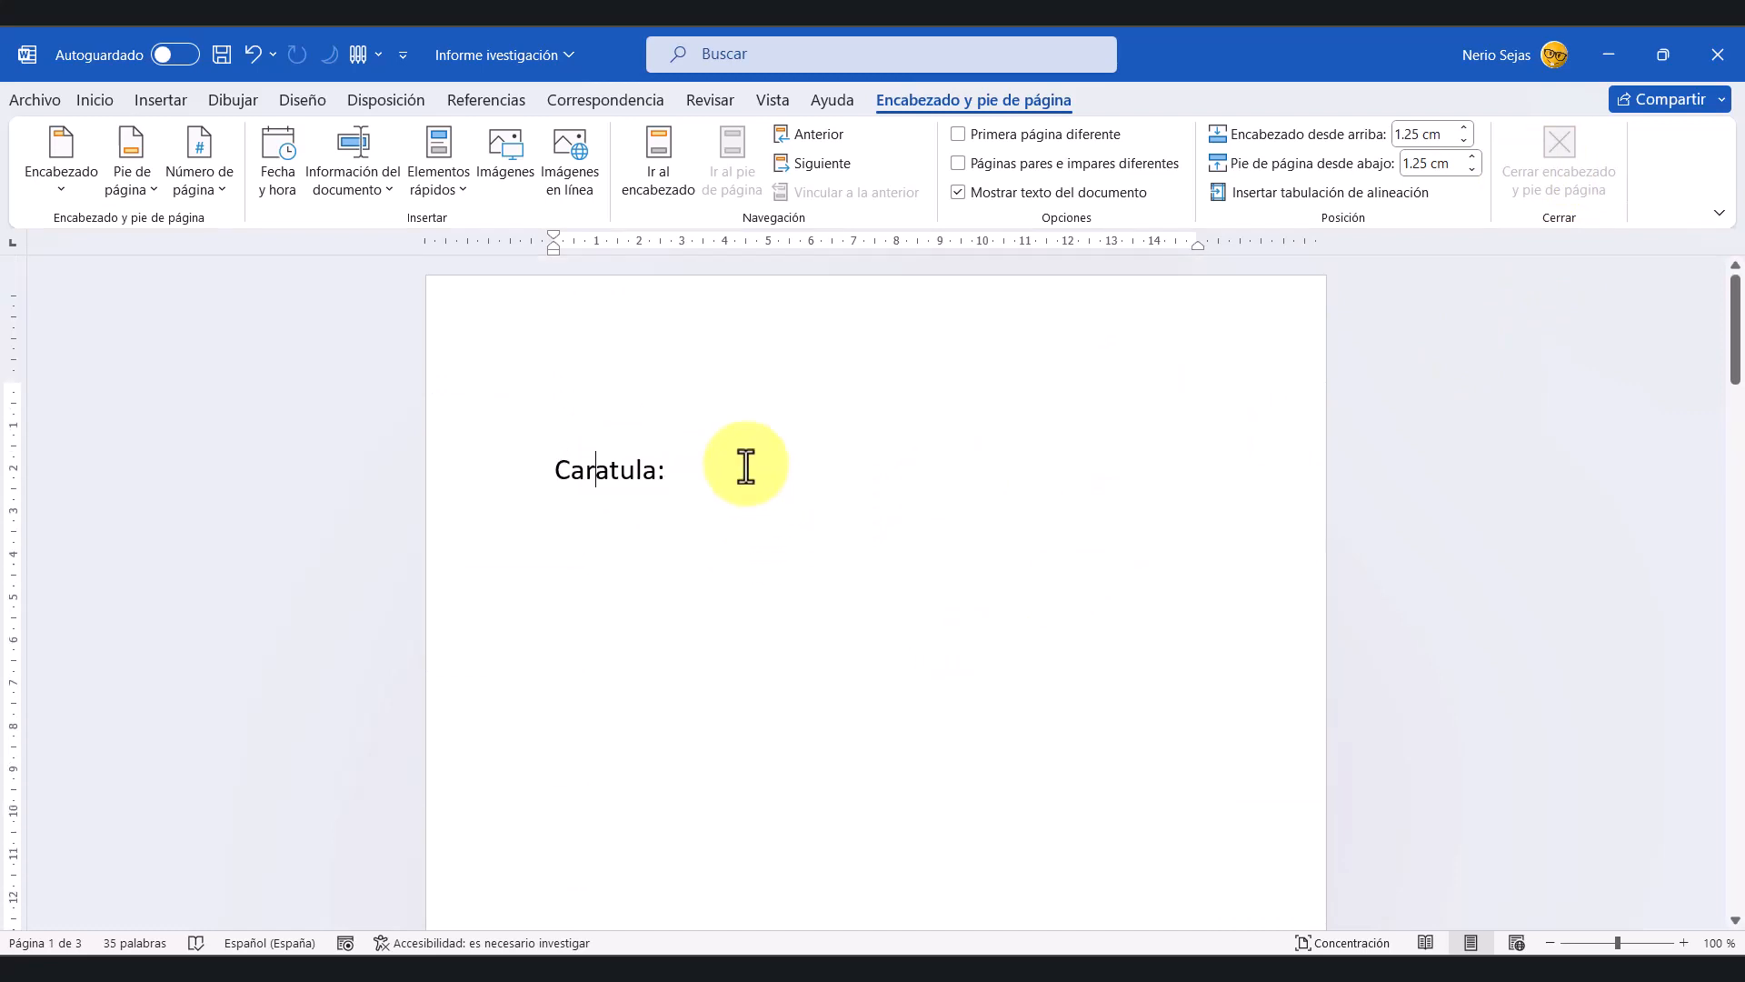
scroll(741, 502, "down", 3)
scroll(782, 588, "down", 8)
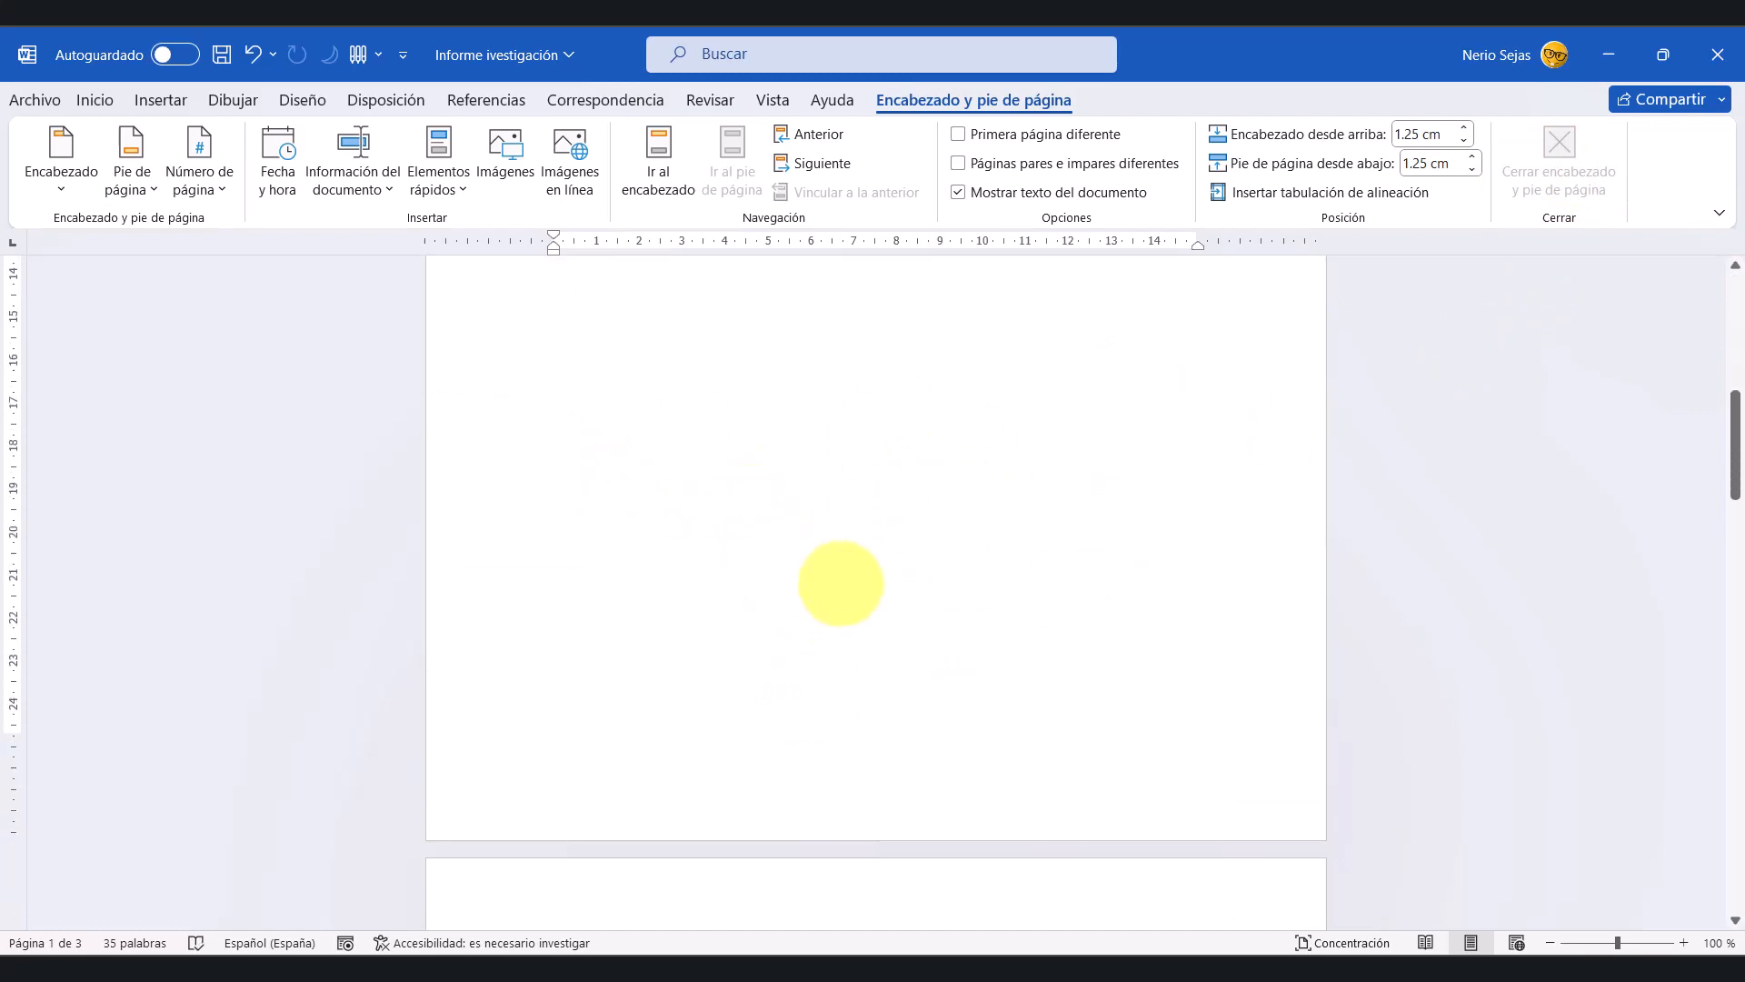
scroll(841, 592, "down", 8)
double_click(797, 503)
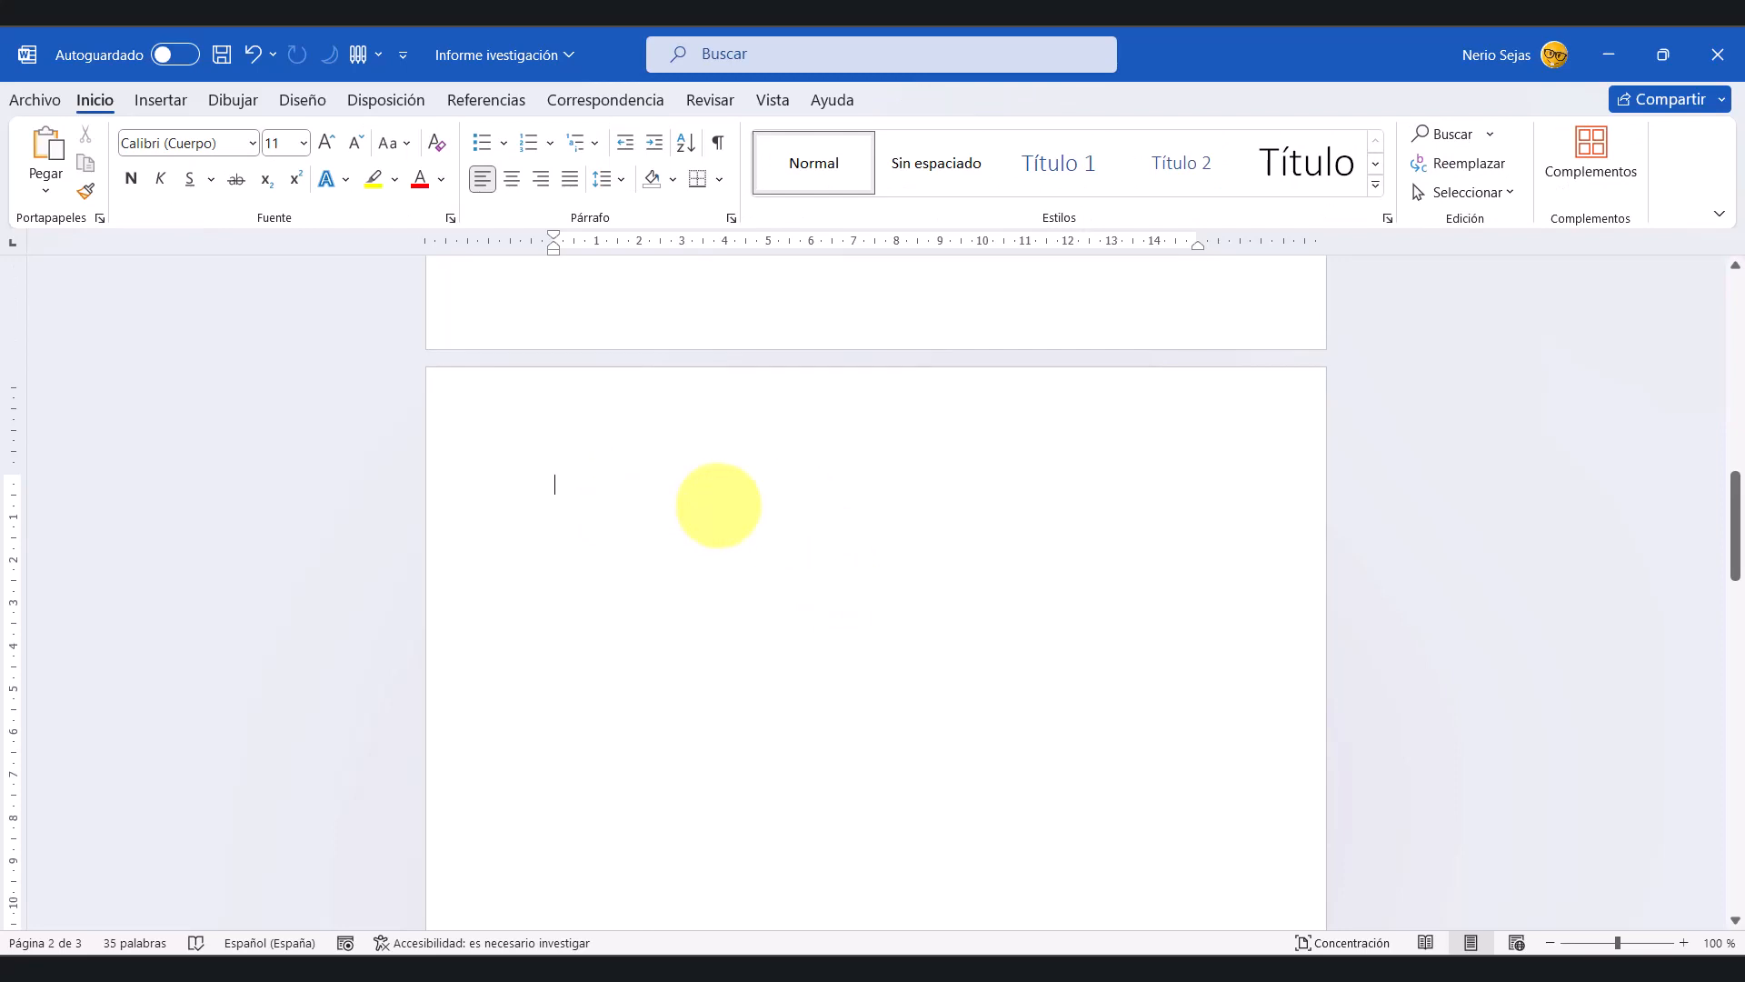
scroll(718, 505, "down", 10)
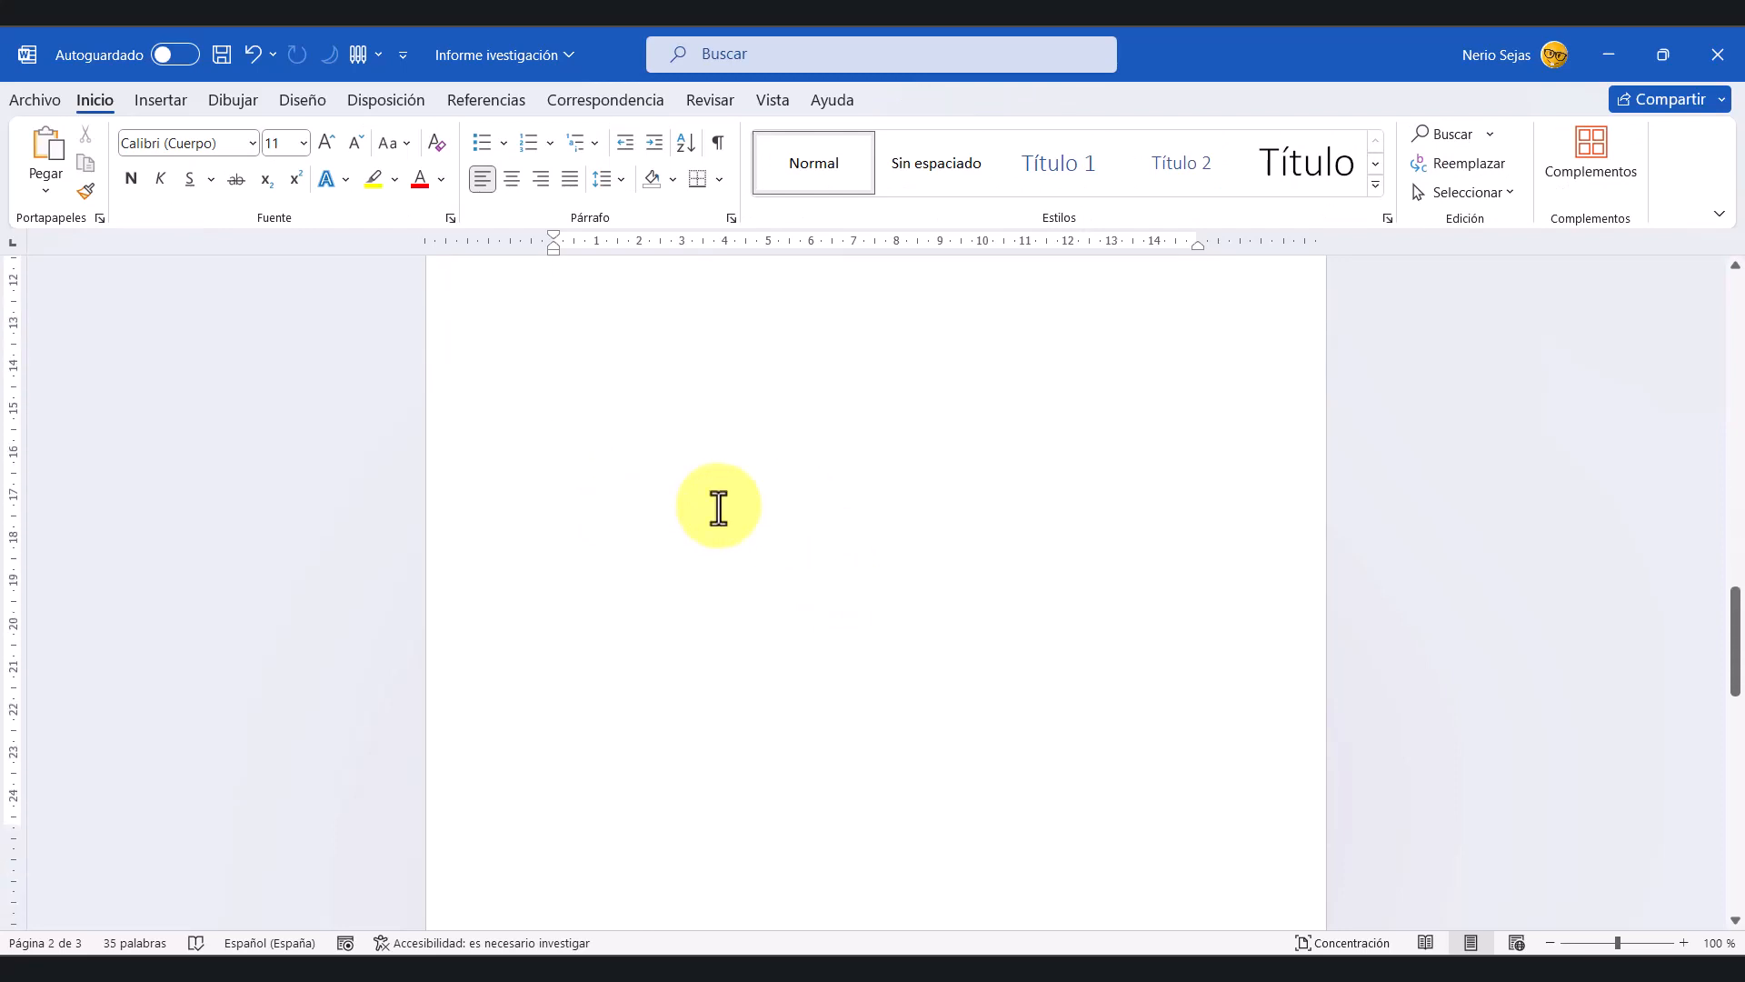
scroll(718, 505, "down", 8)
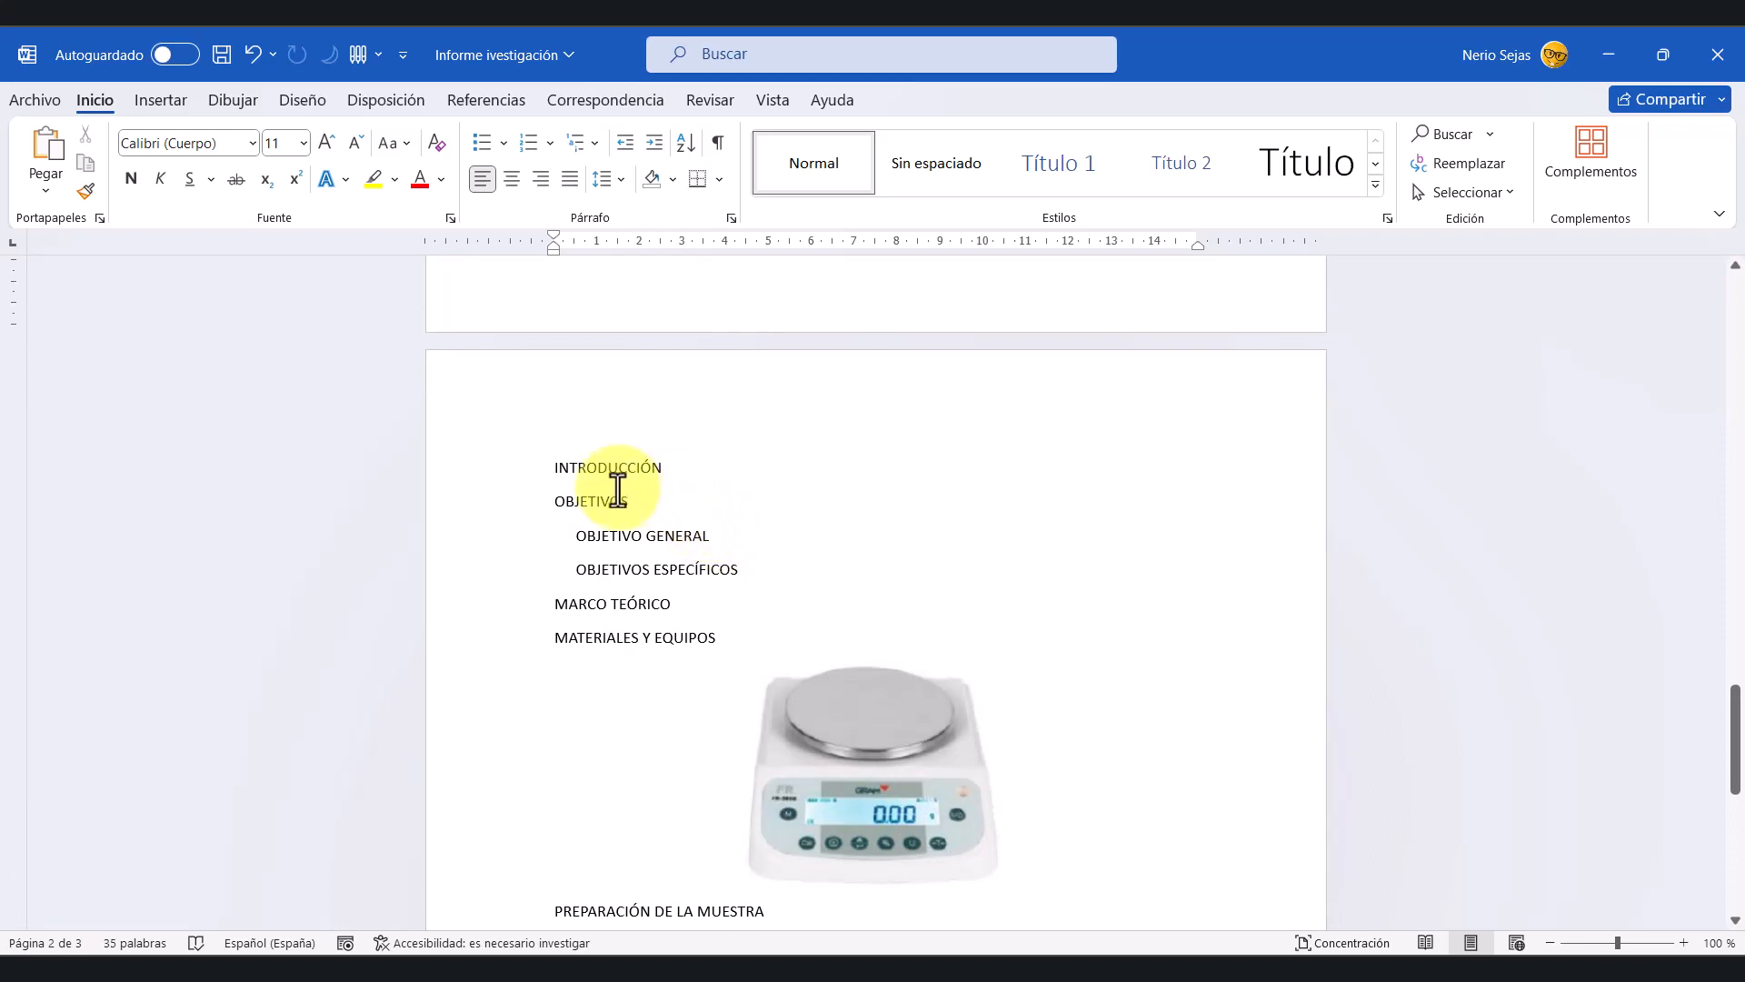
left_click(613, 469)
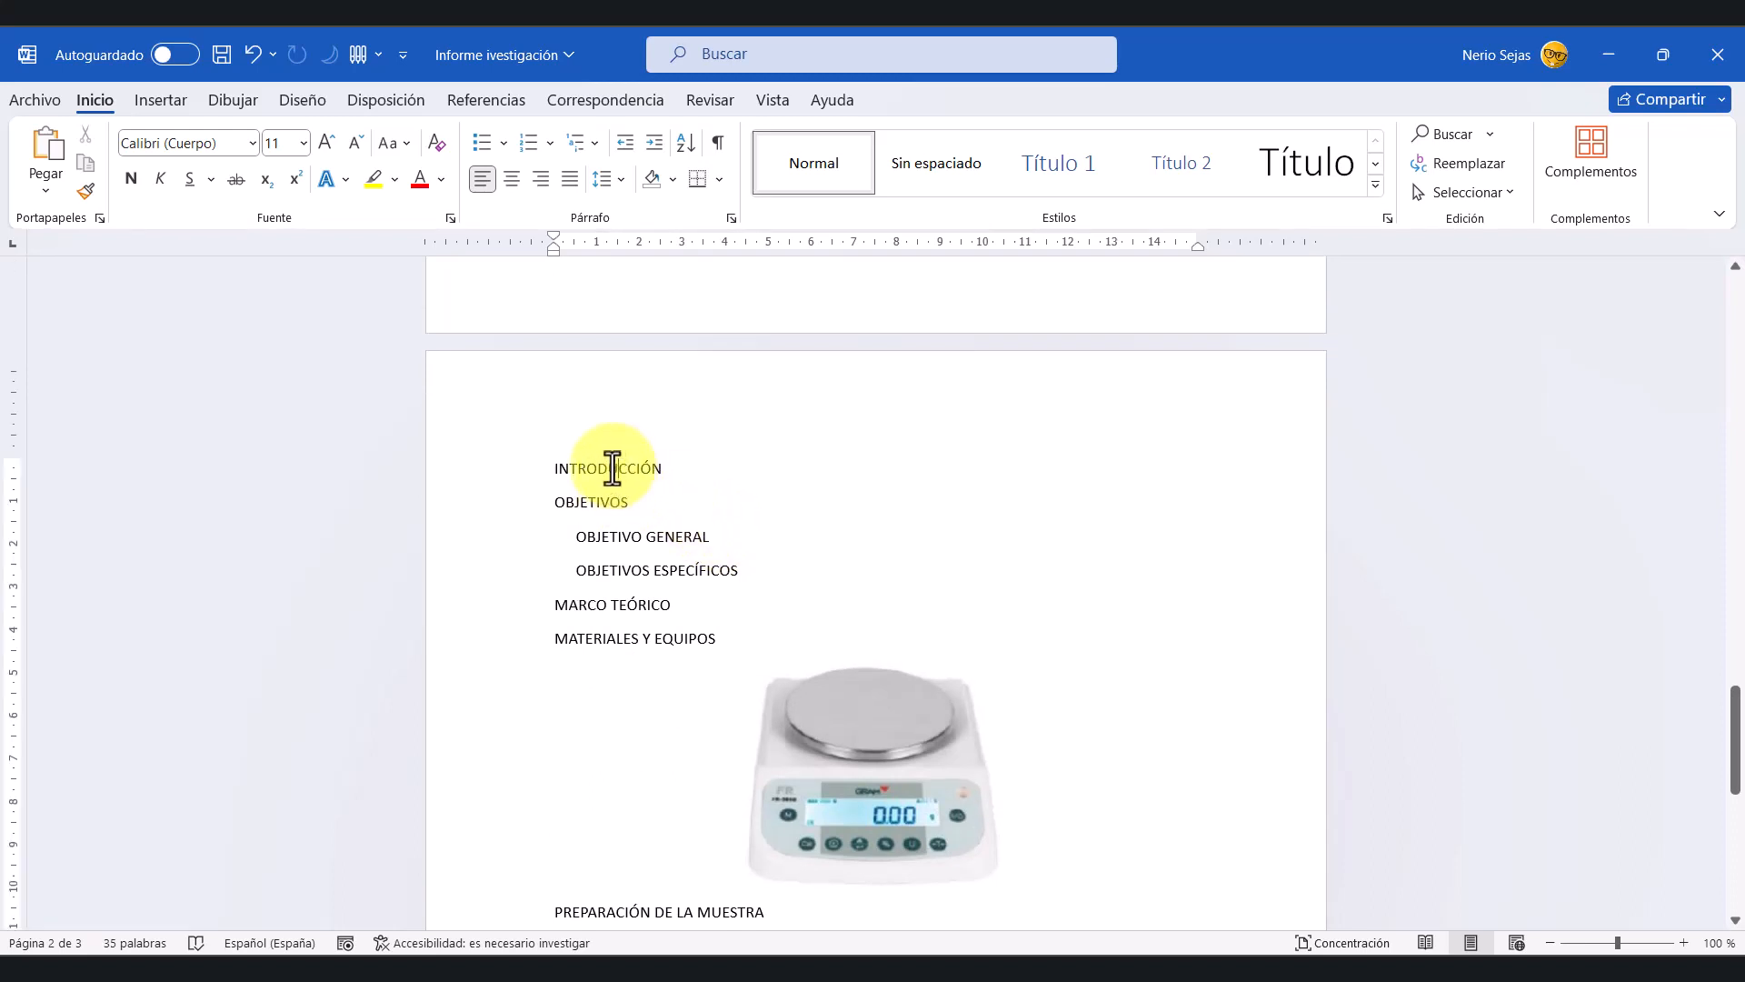
Step: Look over the content page's outline, from the INTRODUCCIÓN main heading to the OBJETIVO GENERAL subheading
left_click(553, 468)
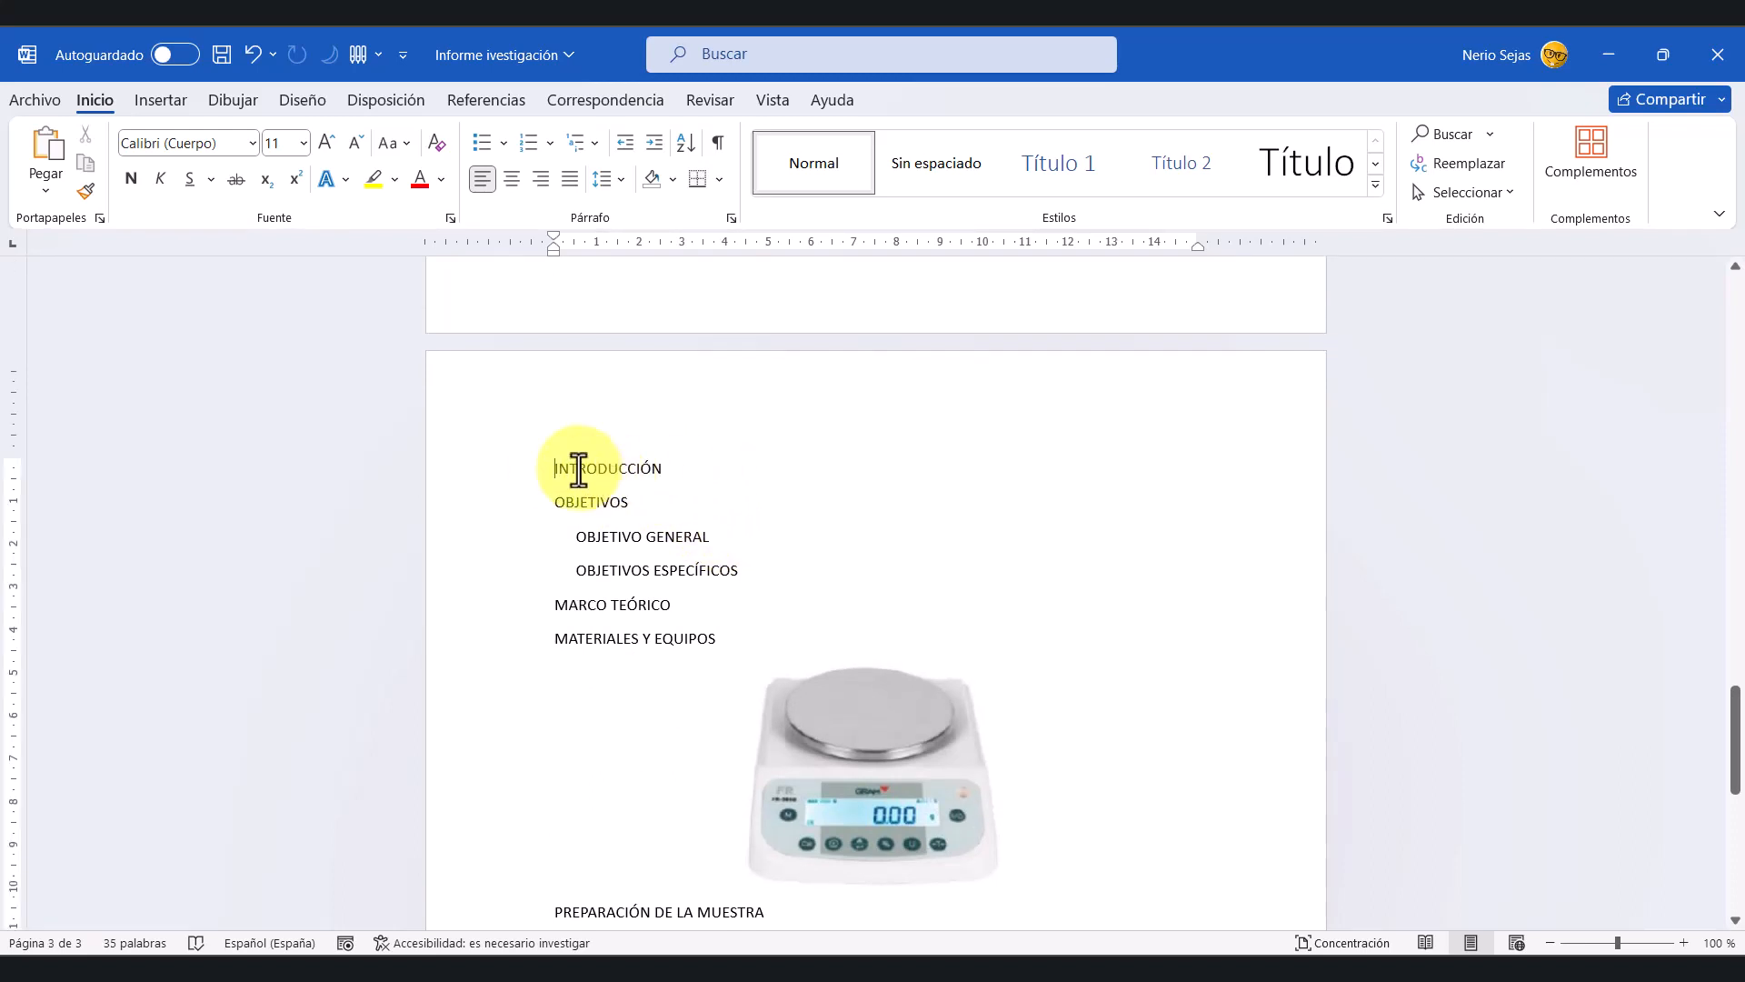
scroll(604, 556, "down", 5)
scroll(627, 736, "down", 2)
scroll(627, 729, "up", 7)
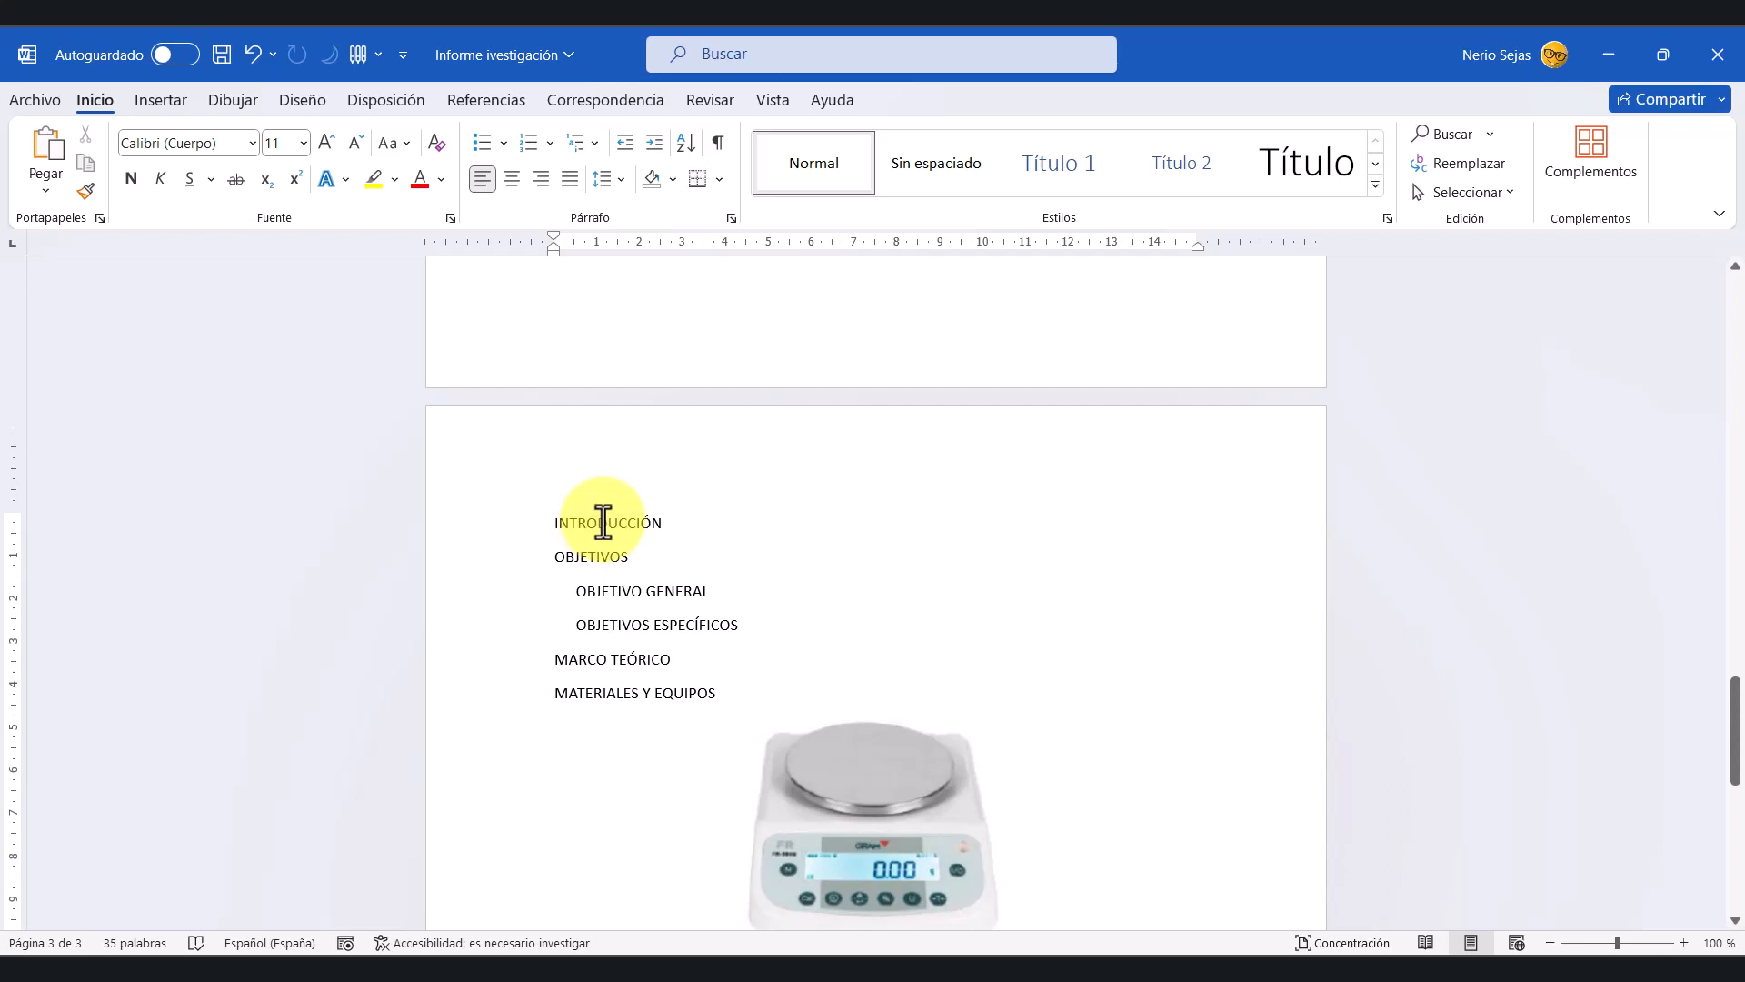
triple_click(604, 523)
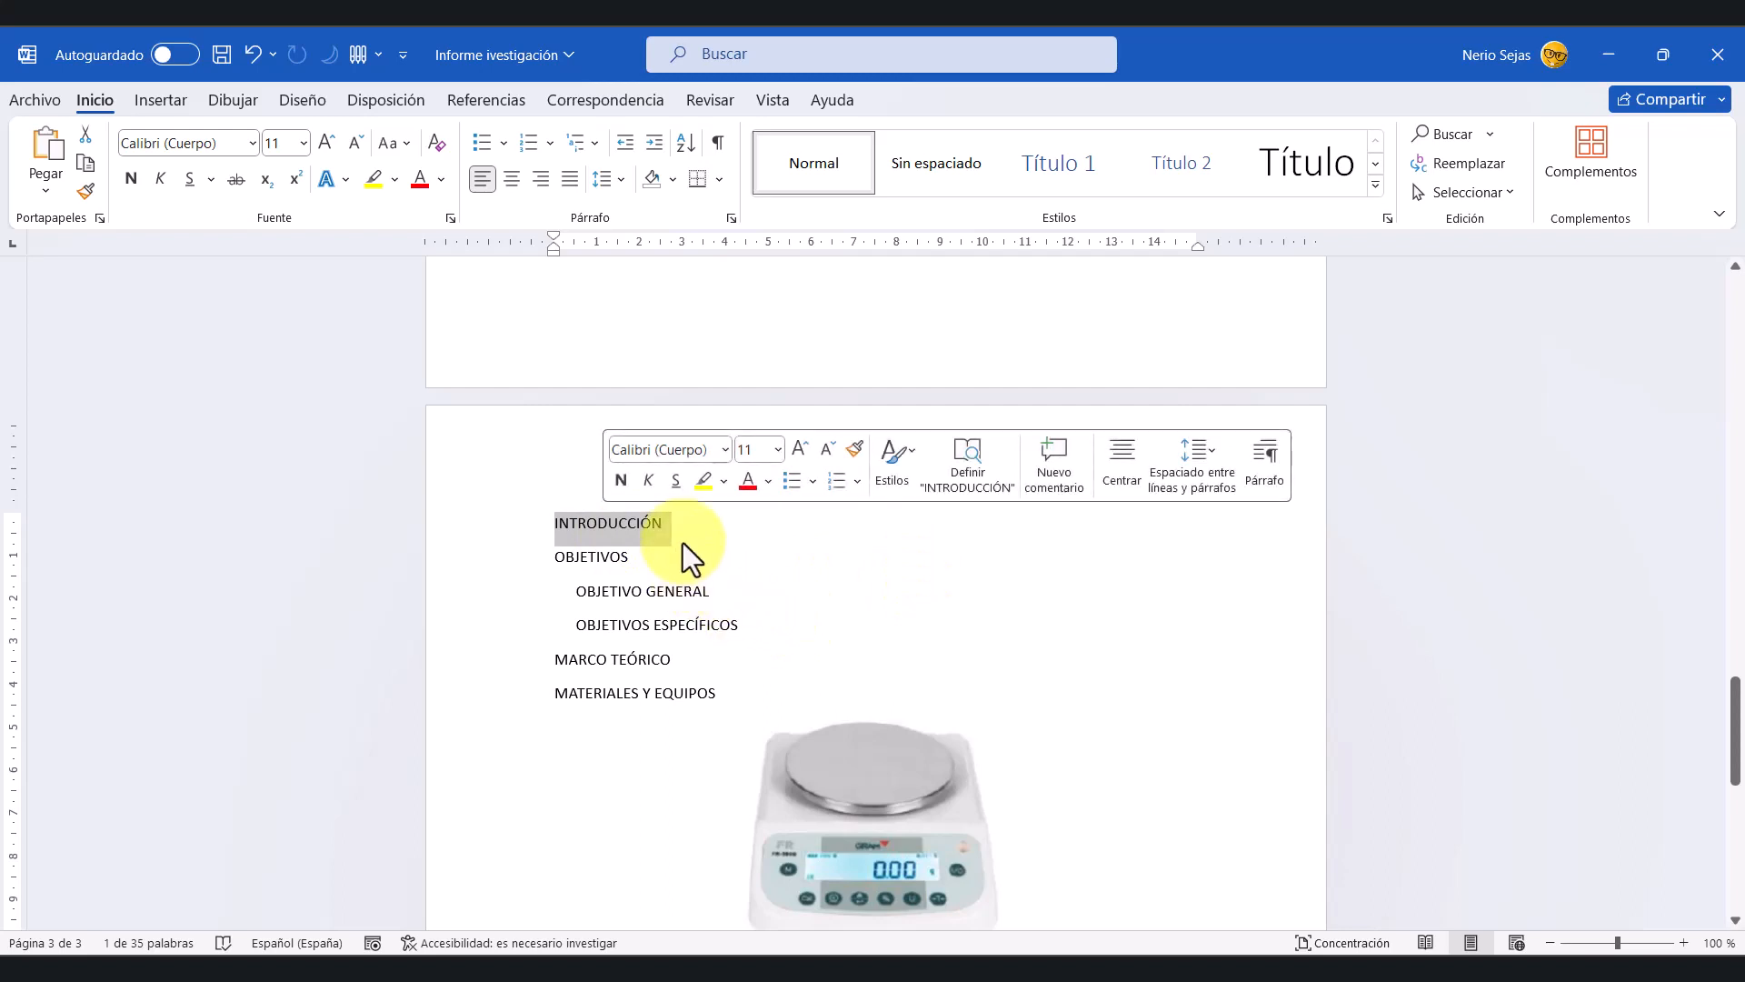
left_click(576, 595)
left_click_drag(576, 596, 695, 593)
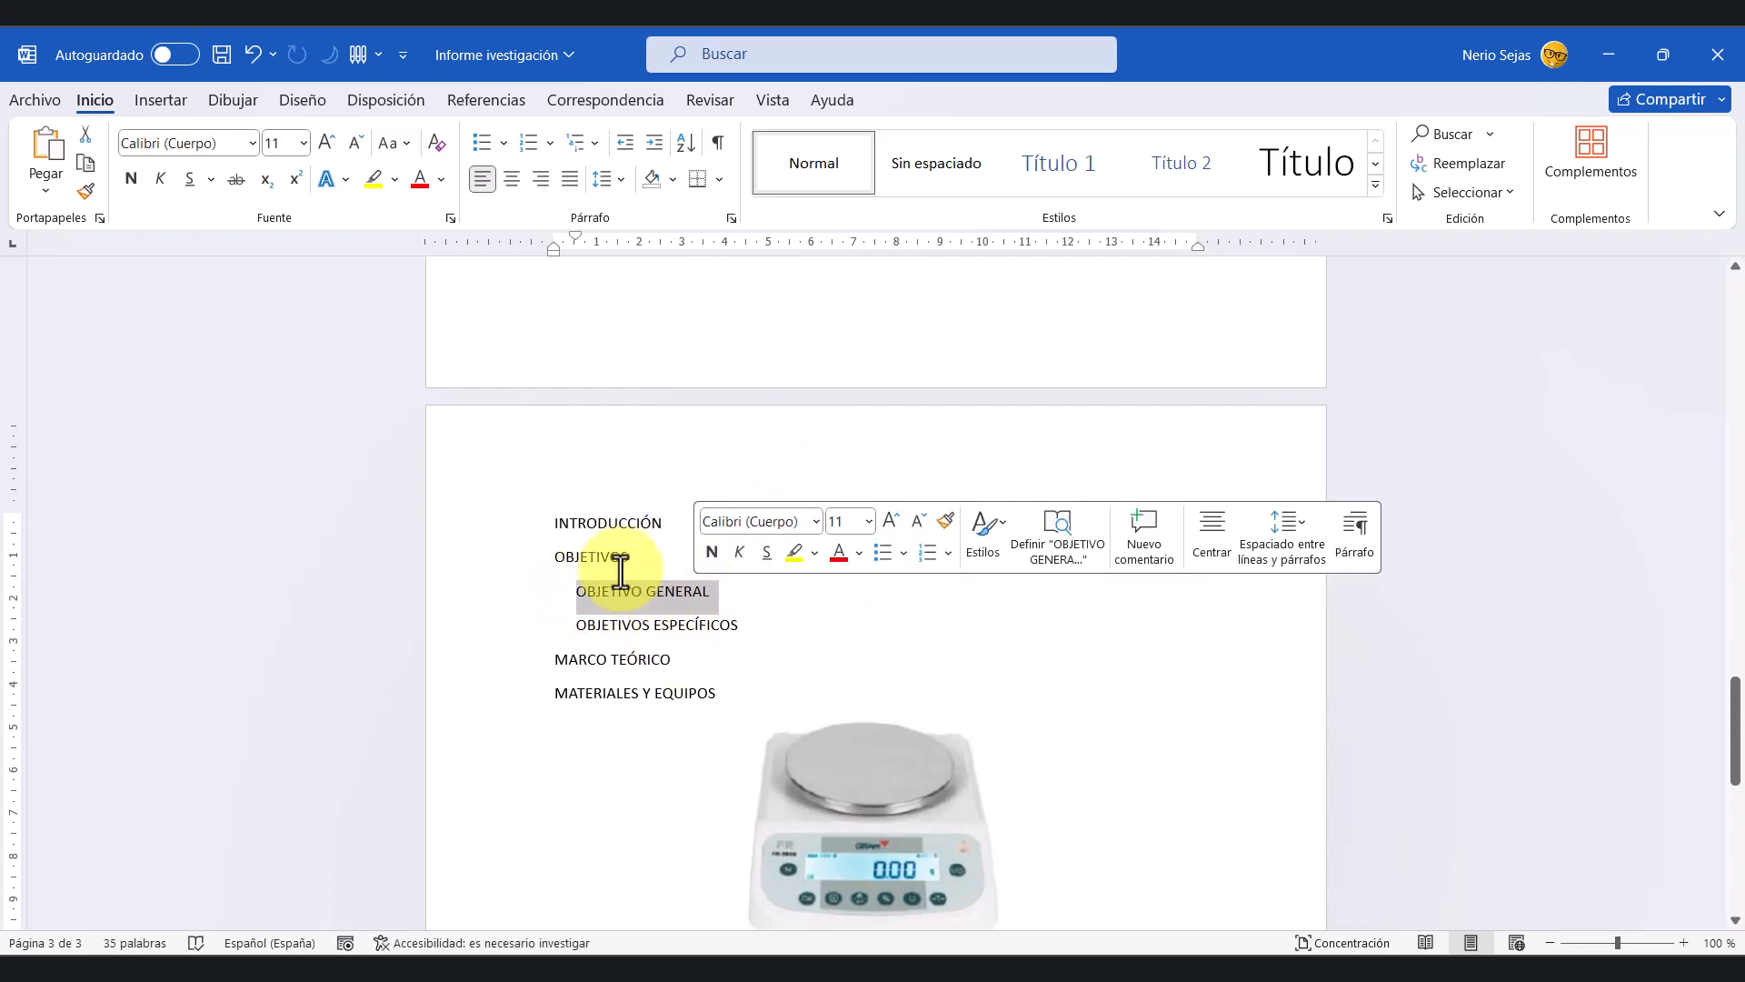
left_click(599, 546)
left_click_drag(549, 523, 659, 520)
left_click(646, 530)
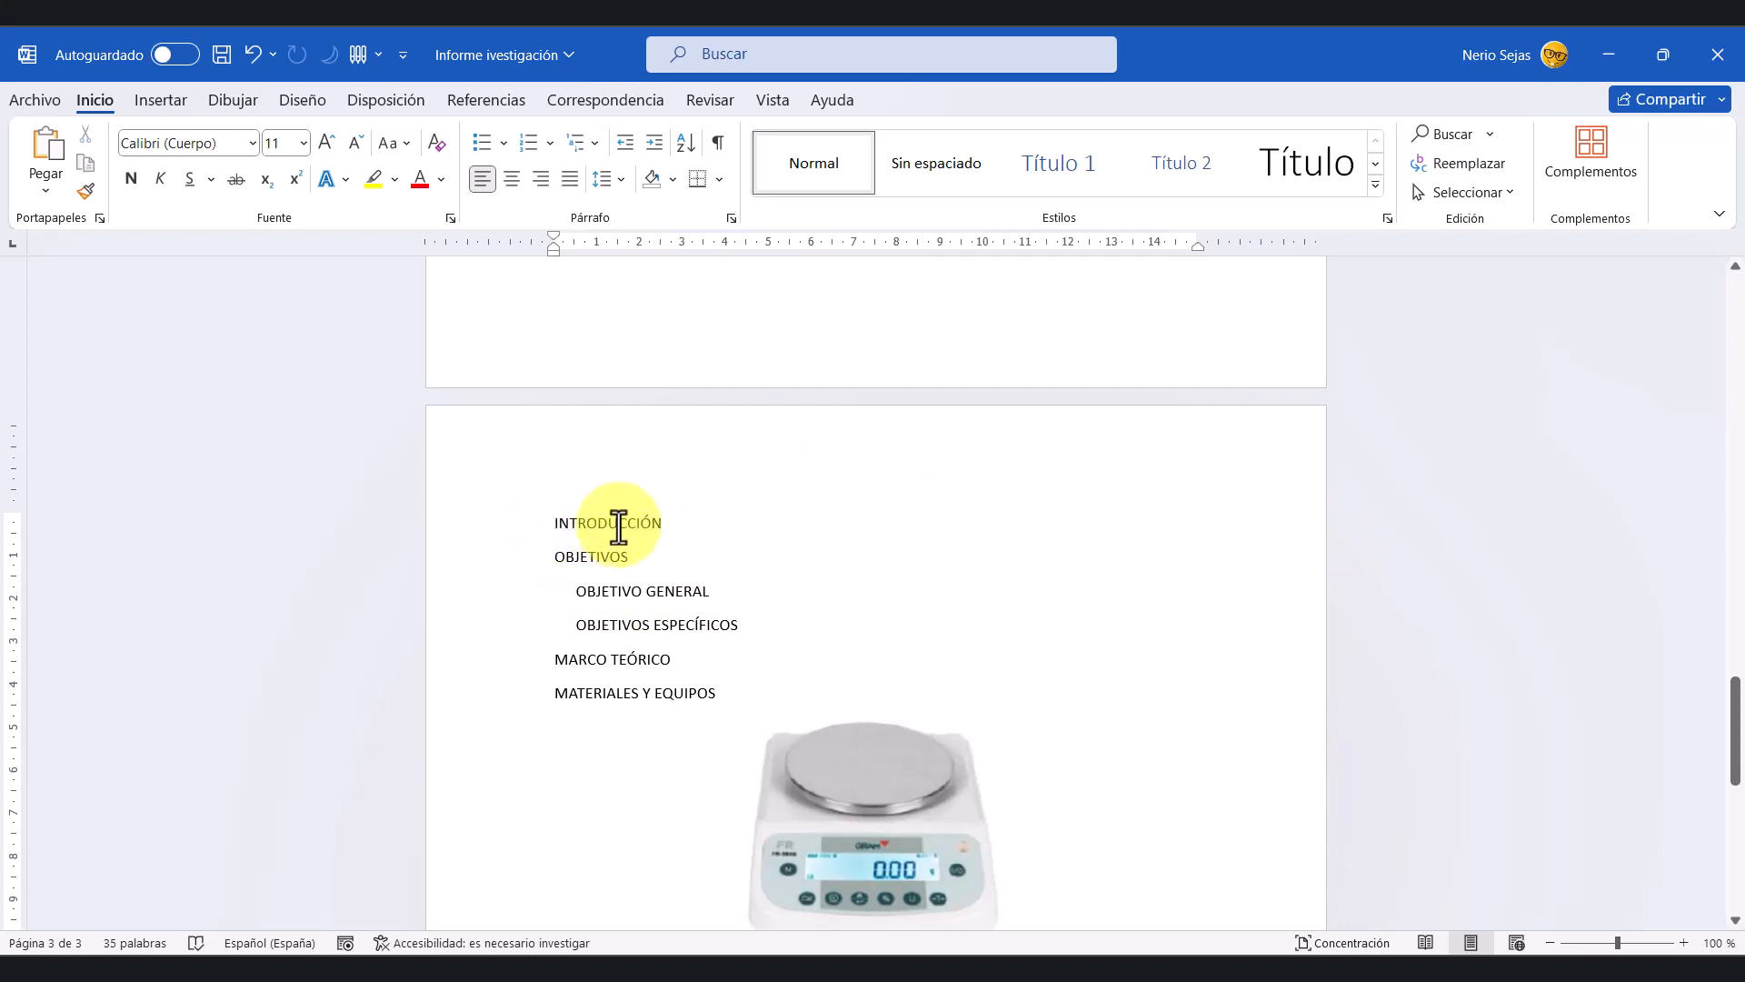
Step: Number the INTRODUCCIÓN heading with the 1., 1.1., 1.1.1. multilevel list format and make it bold
double_click(608, 525)
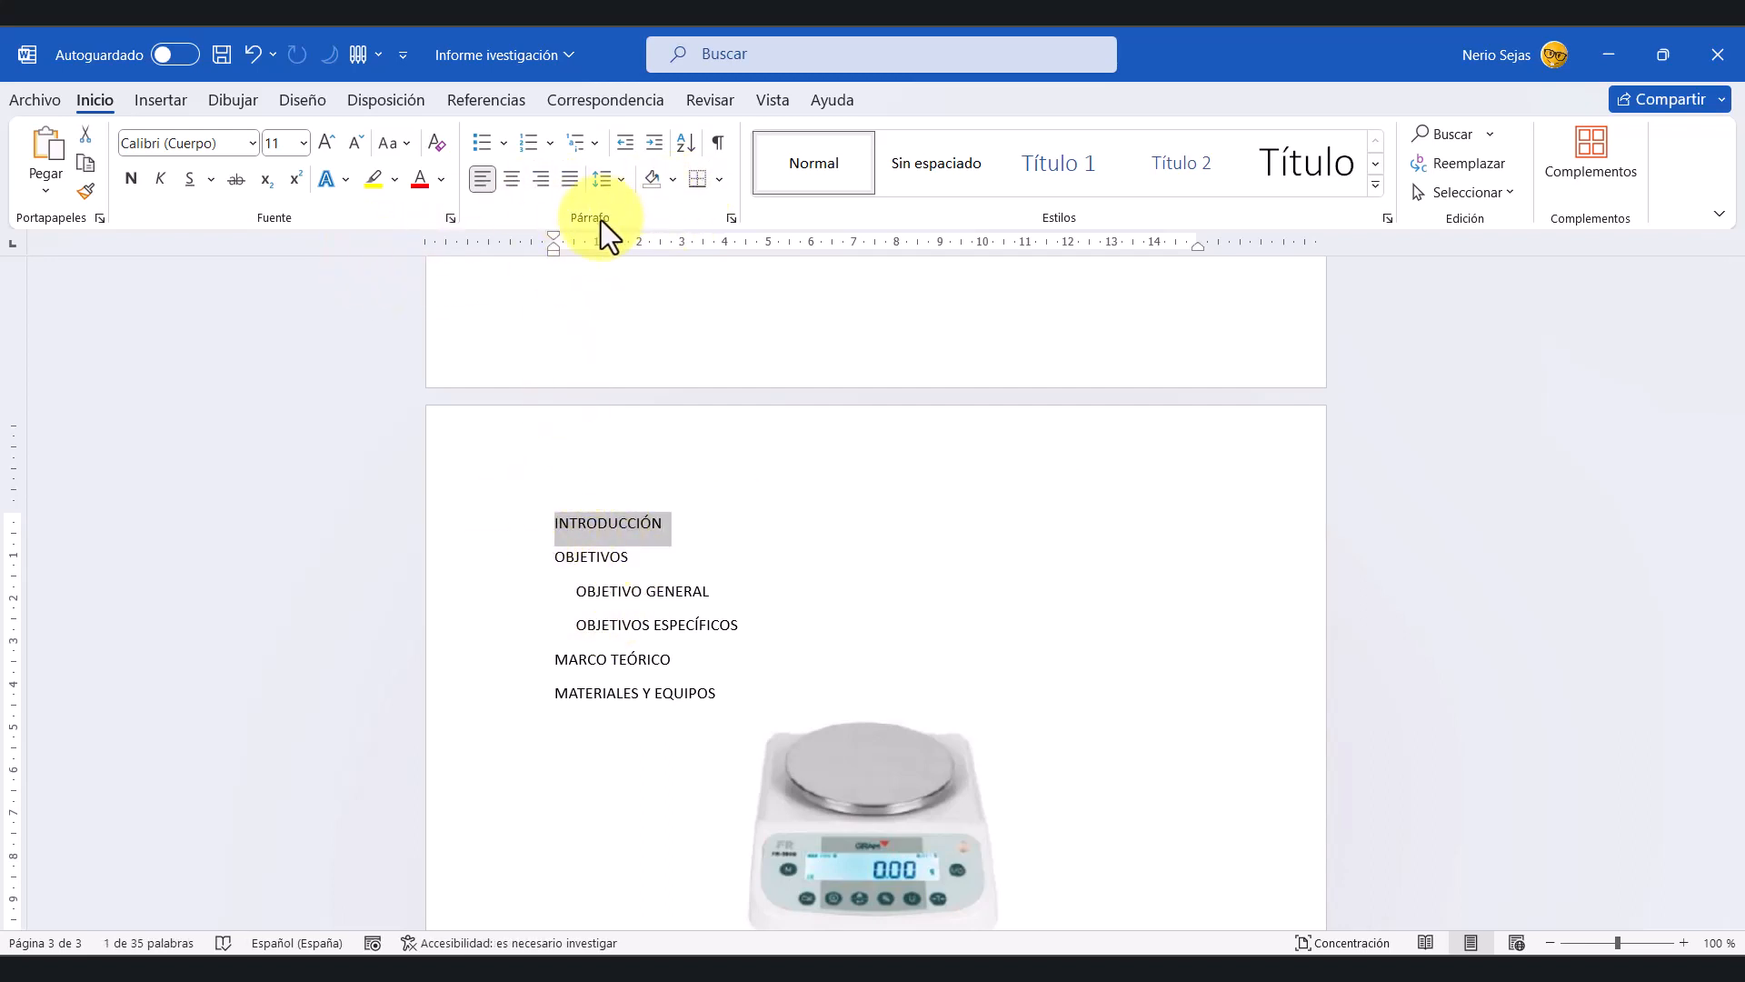
left_click(593, 144)
mouse_move(798, 418)
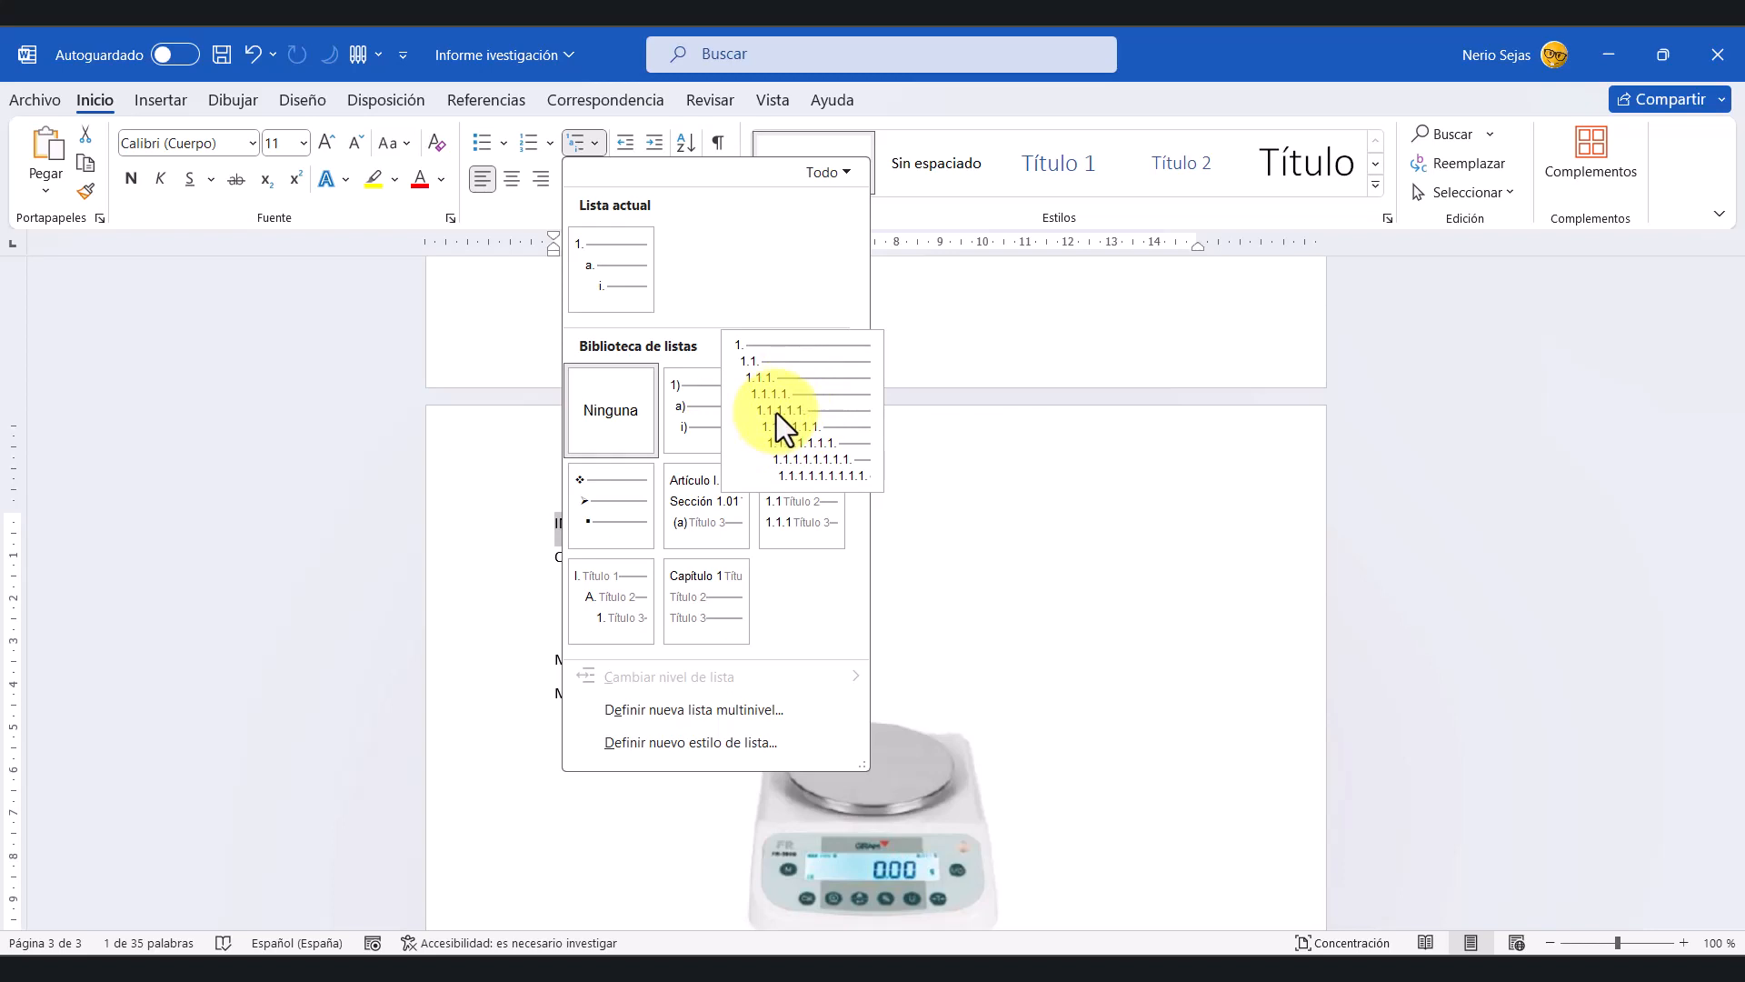
left_click(776, 412)
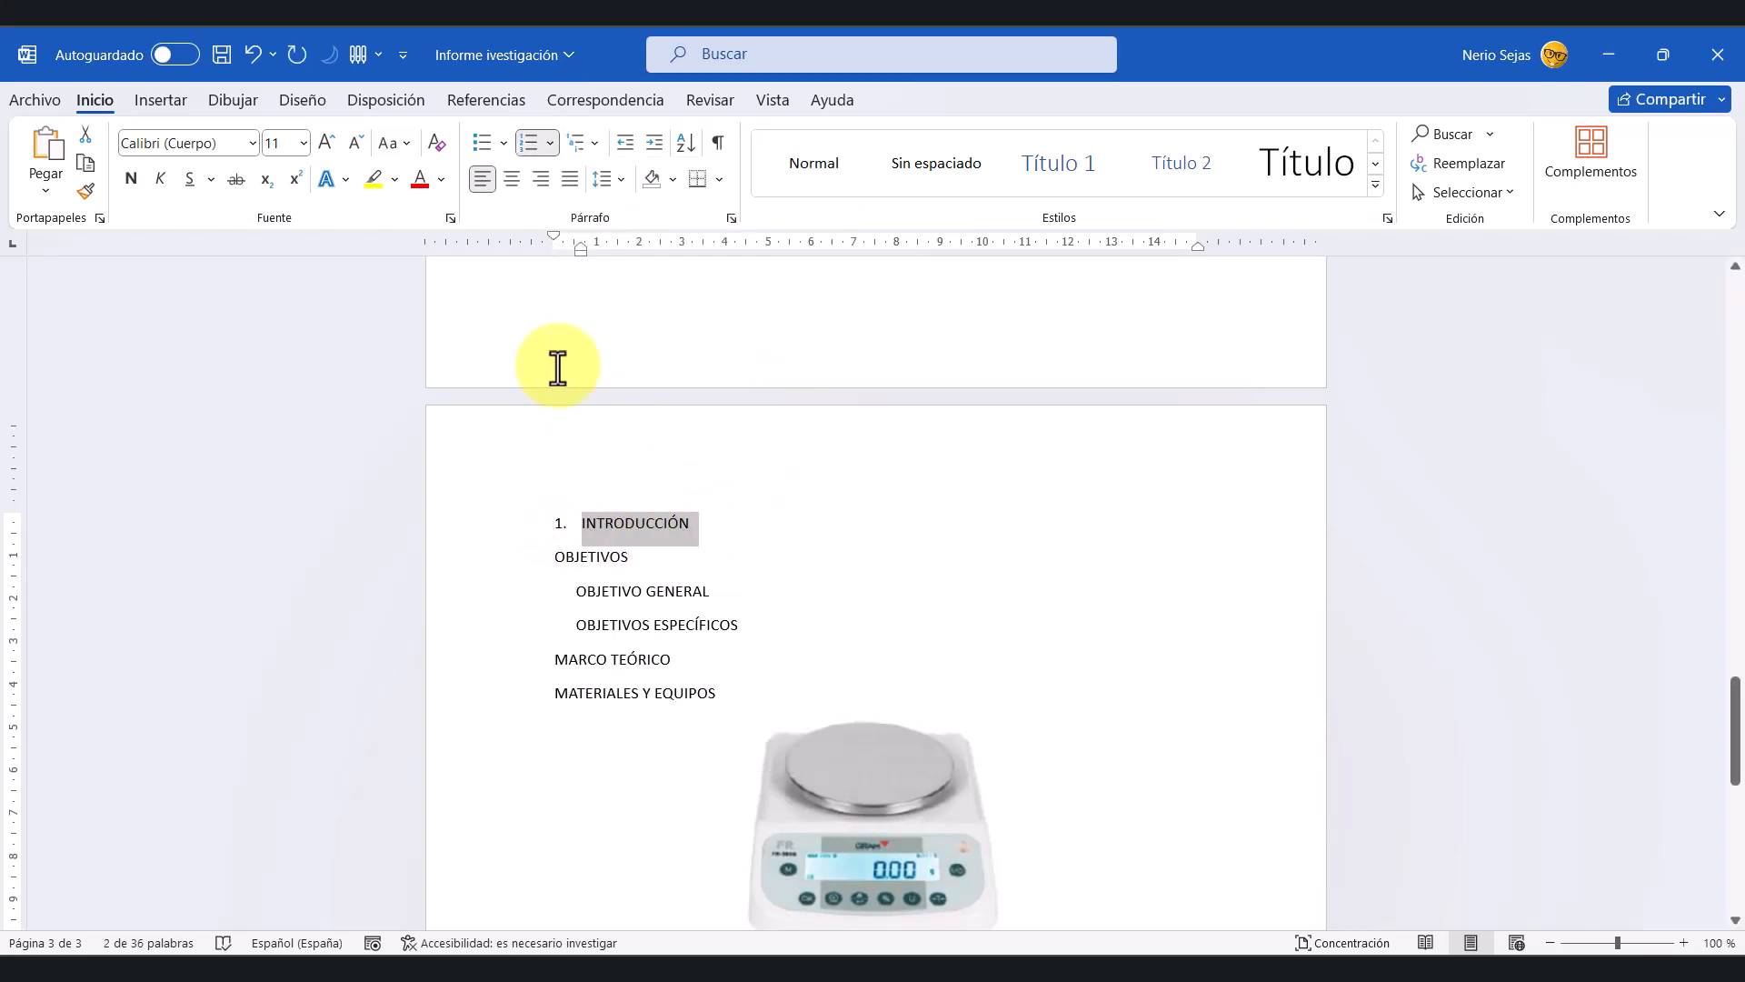
left_click(131, 178)
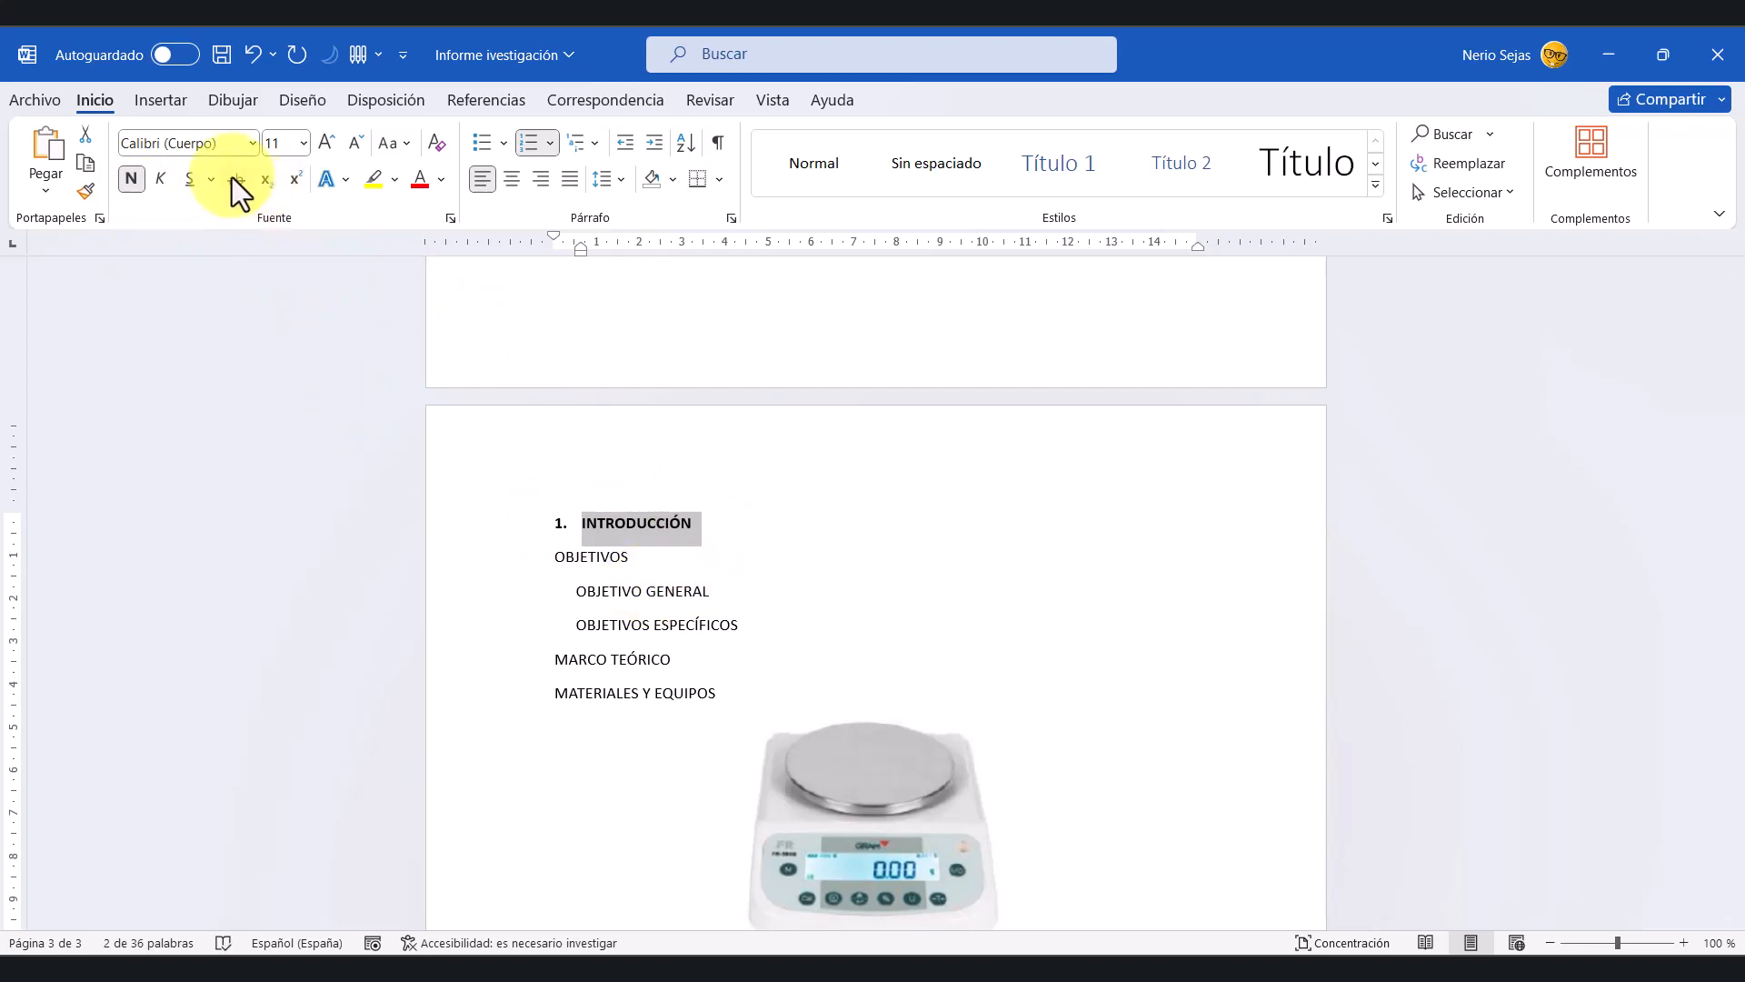
left_click(251, 142)
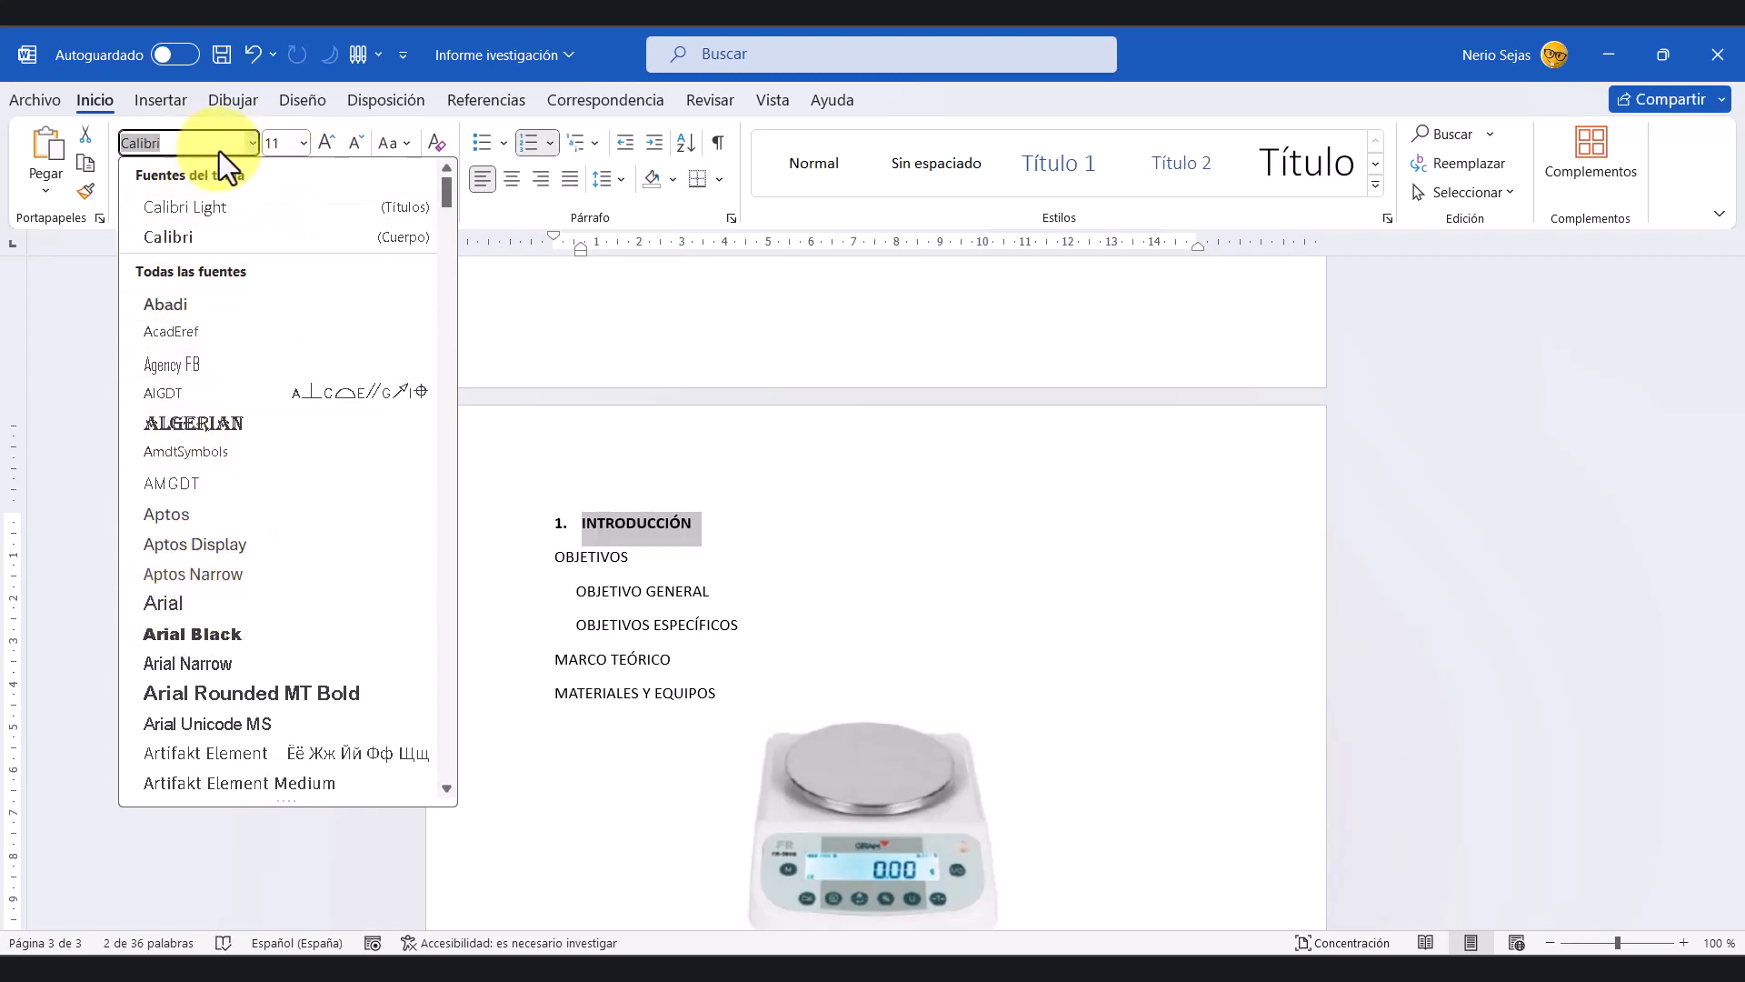
left_click(303, 145)
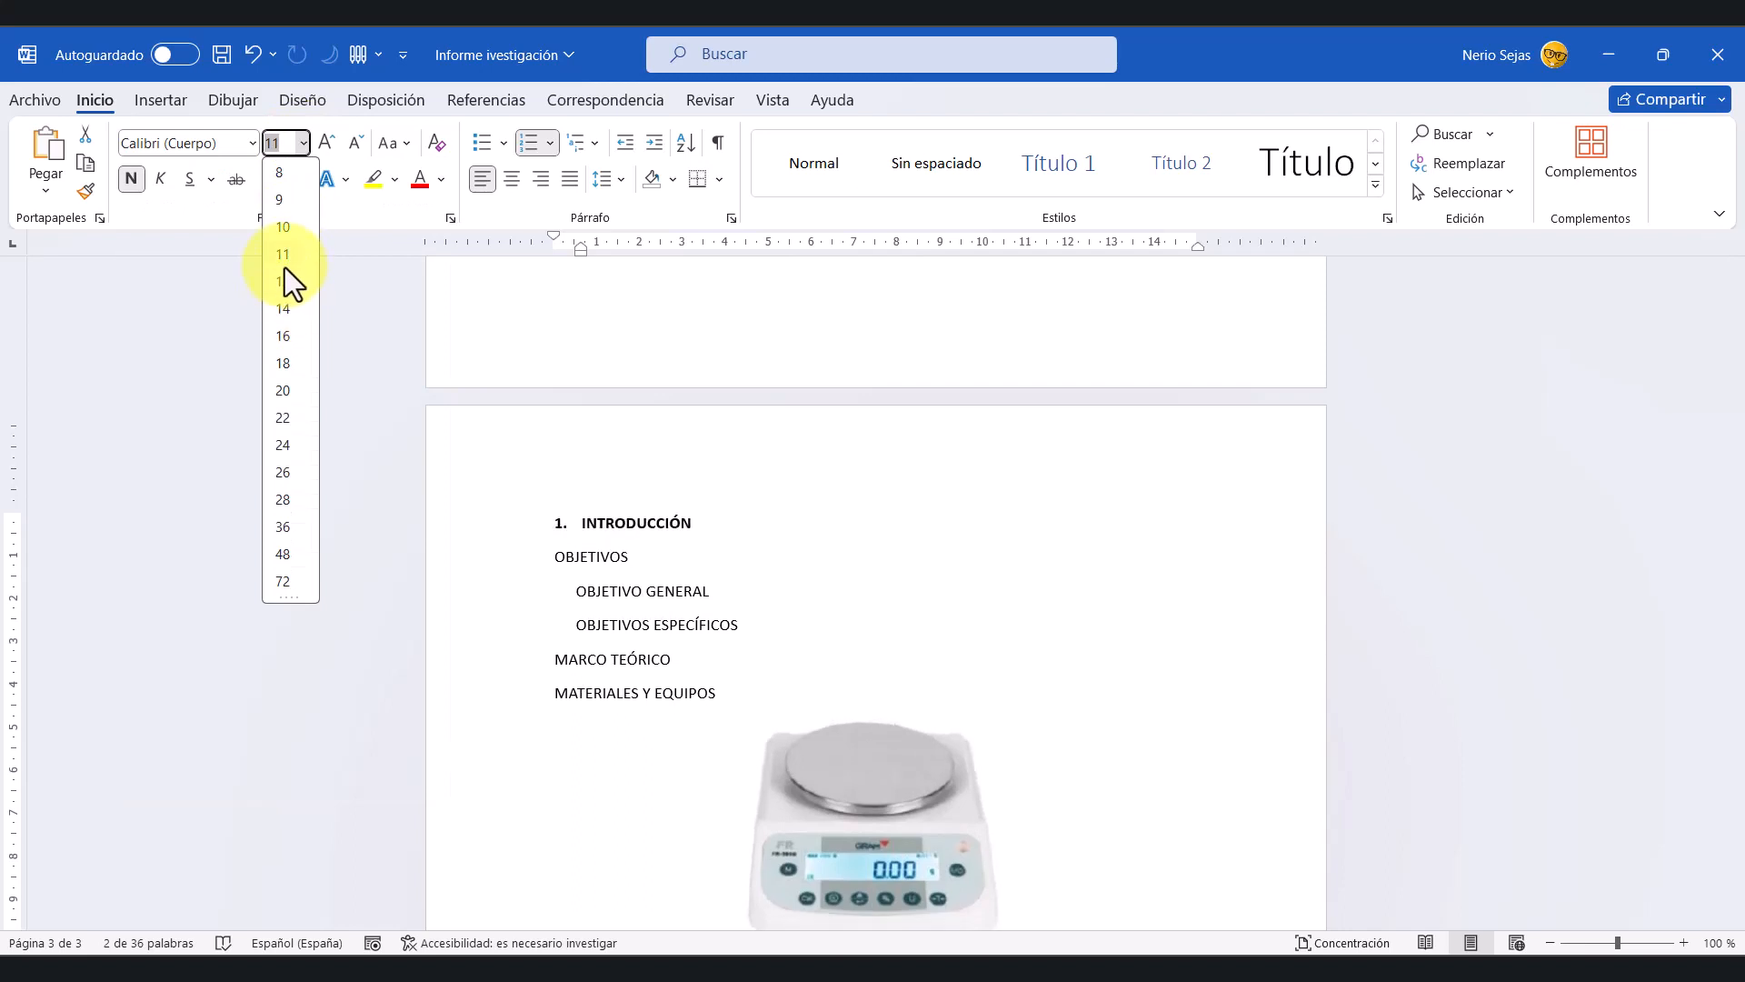
left_click(720, 507)
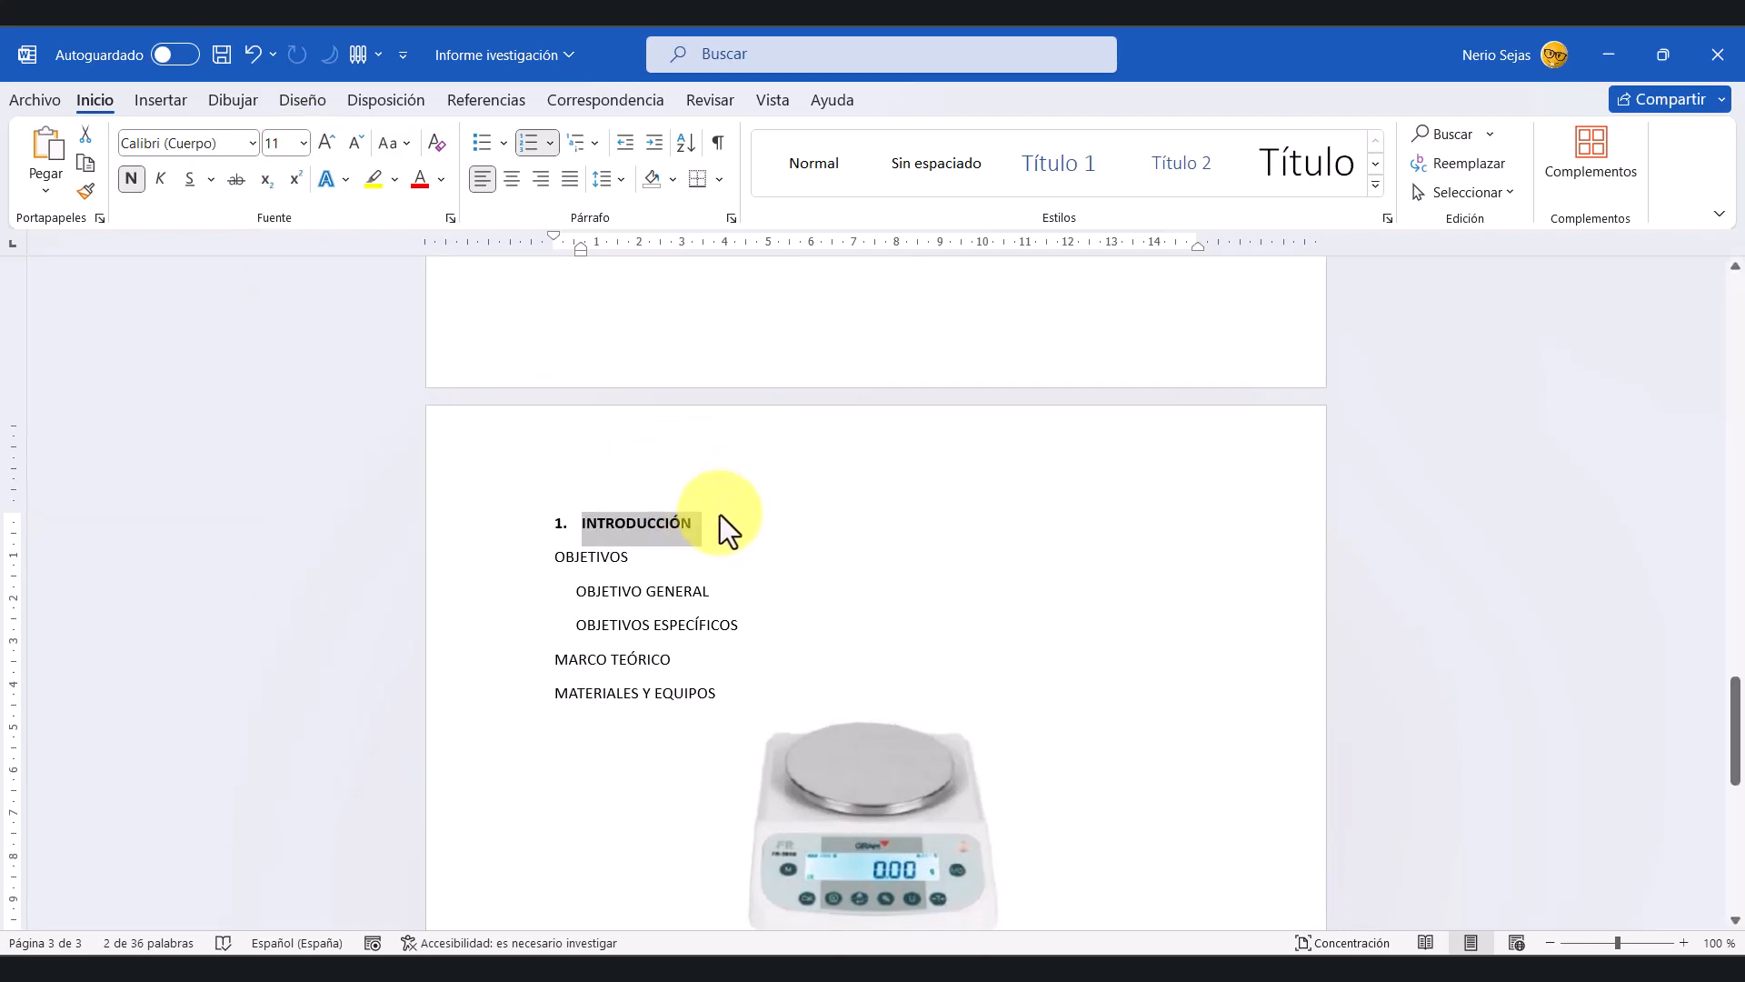
left_click(720, 515)
left_click_drag(690, 524, 524, 545)
left_click_drag(701, 520, 555, 524)
left_click(728, 527)
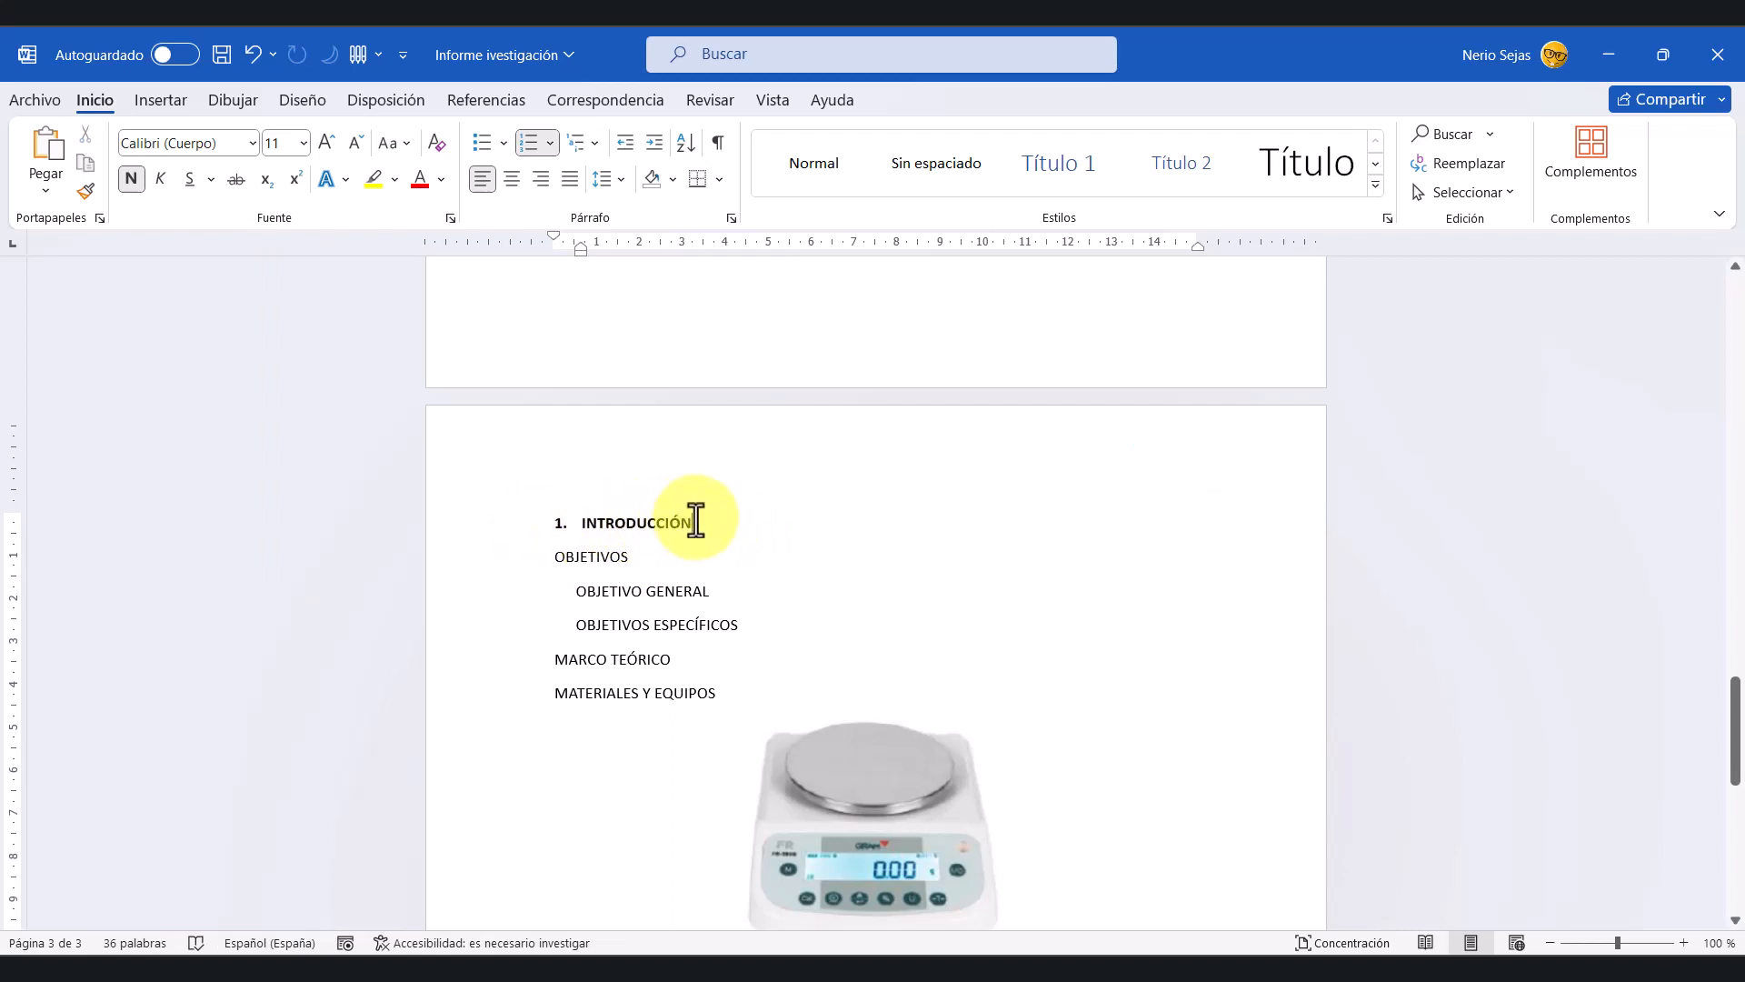
left_click_drag(694, 524, 545, 523)
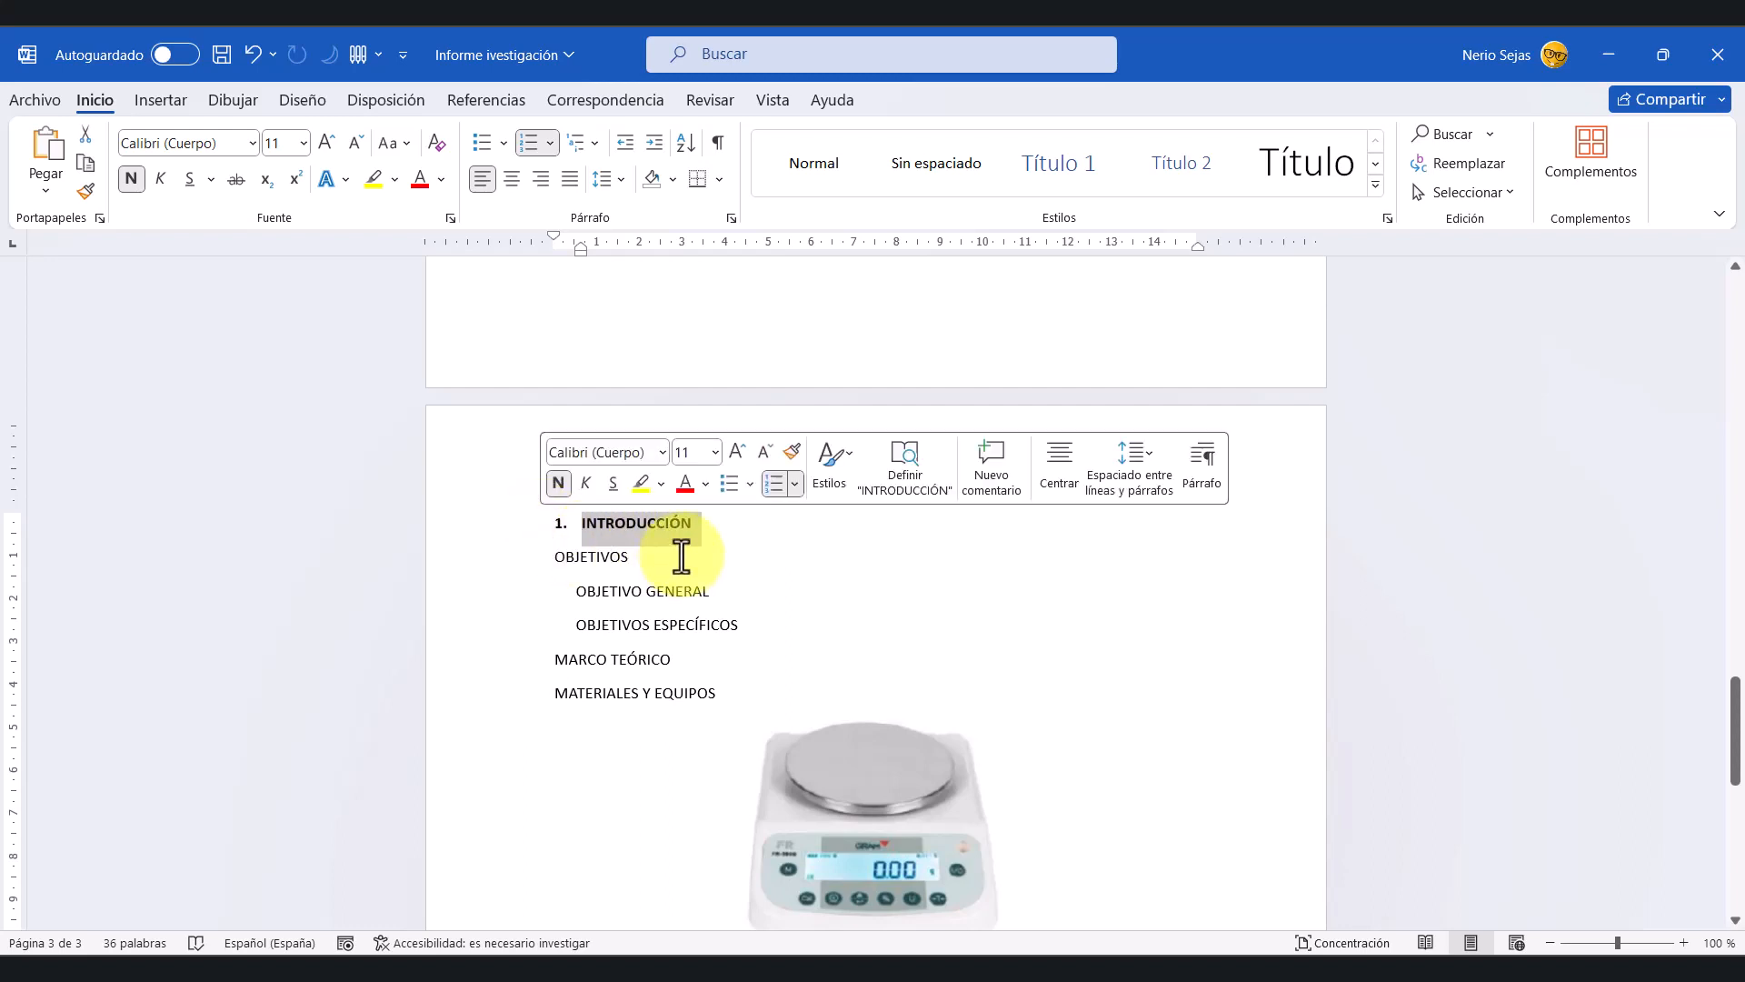
left_click(790, 552)
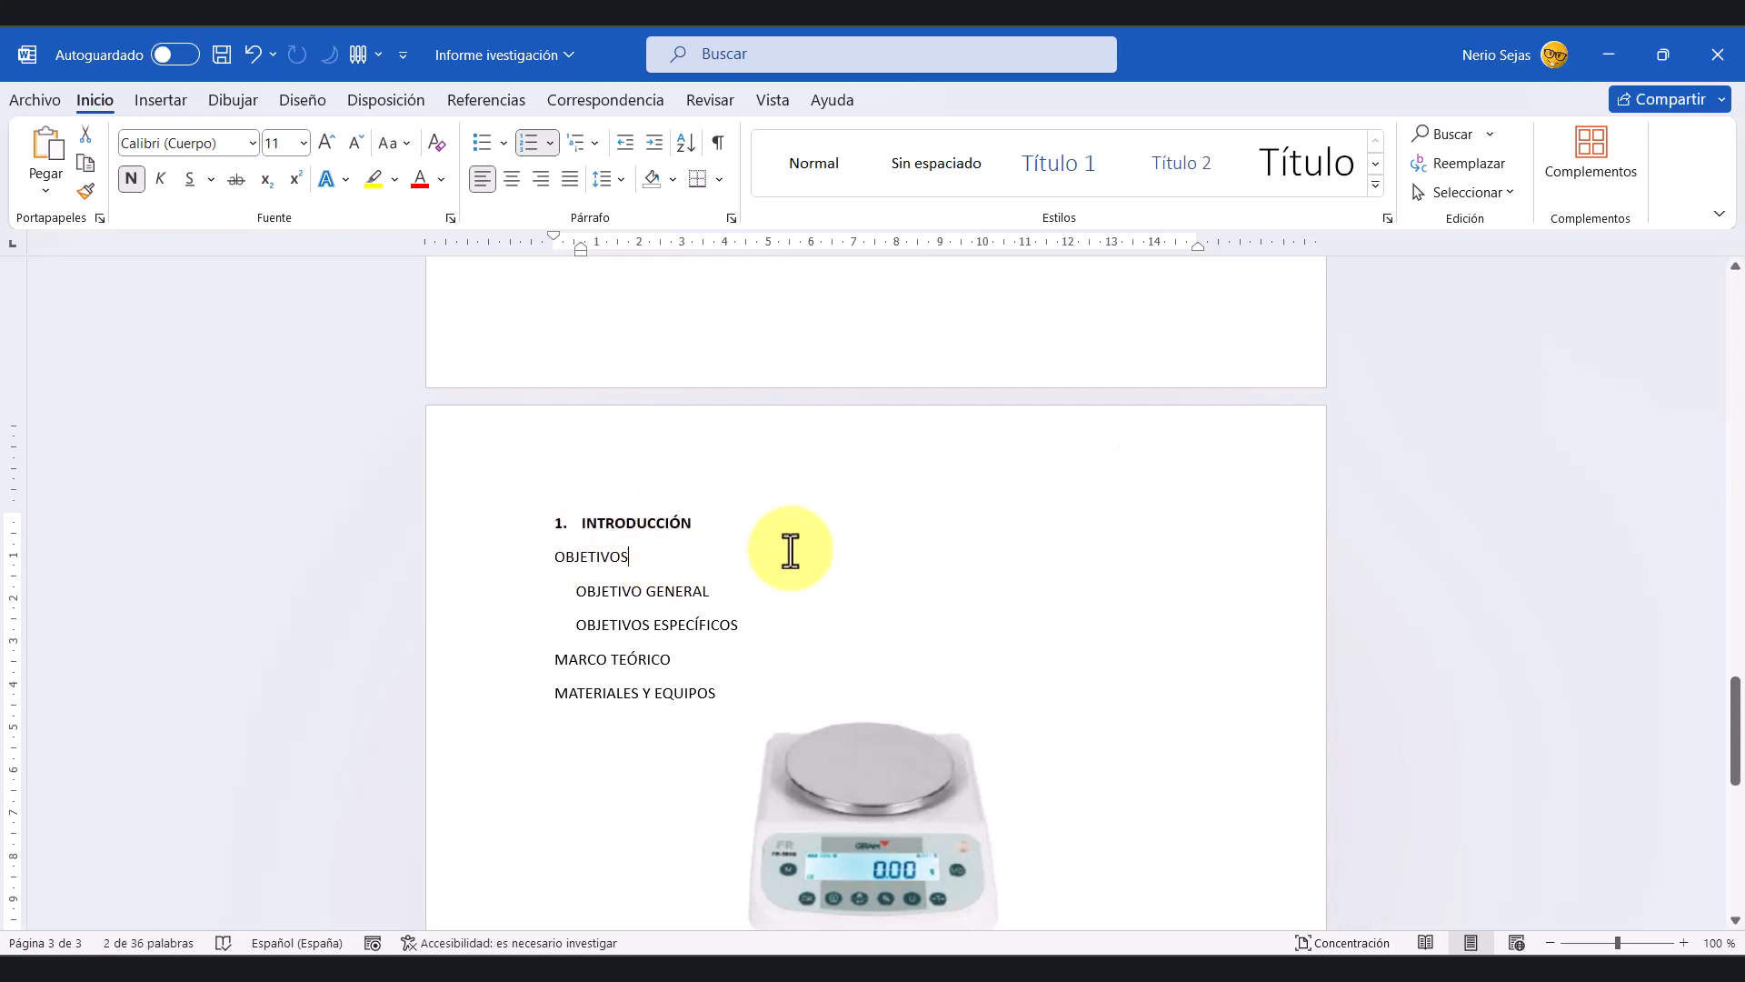
left_click(635, 523)
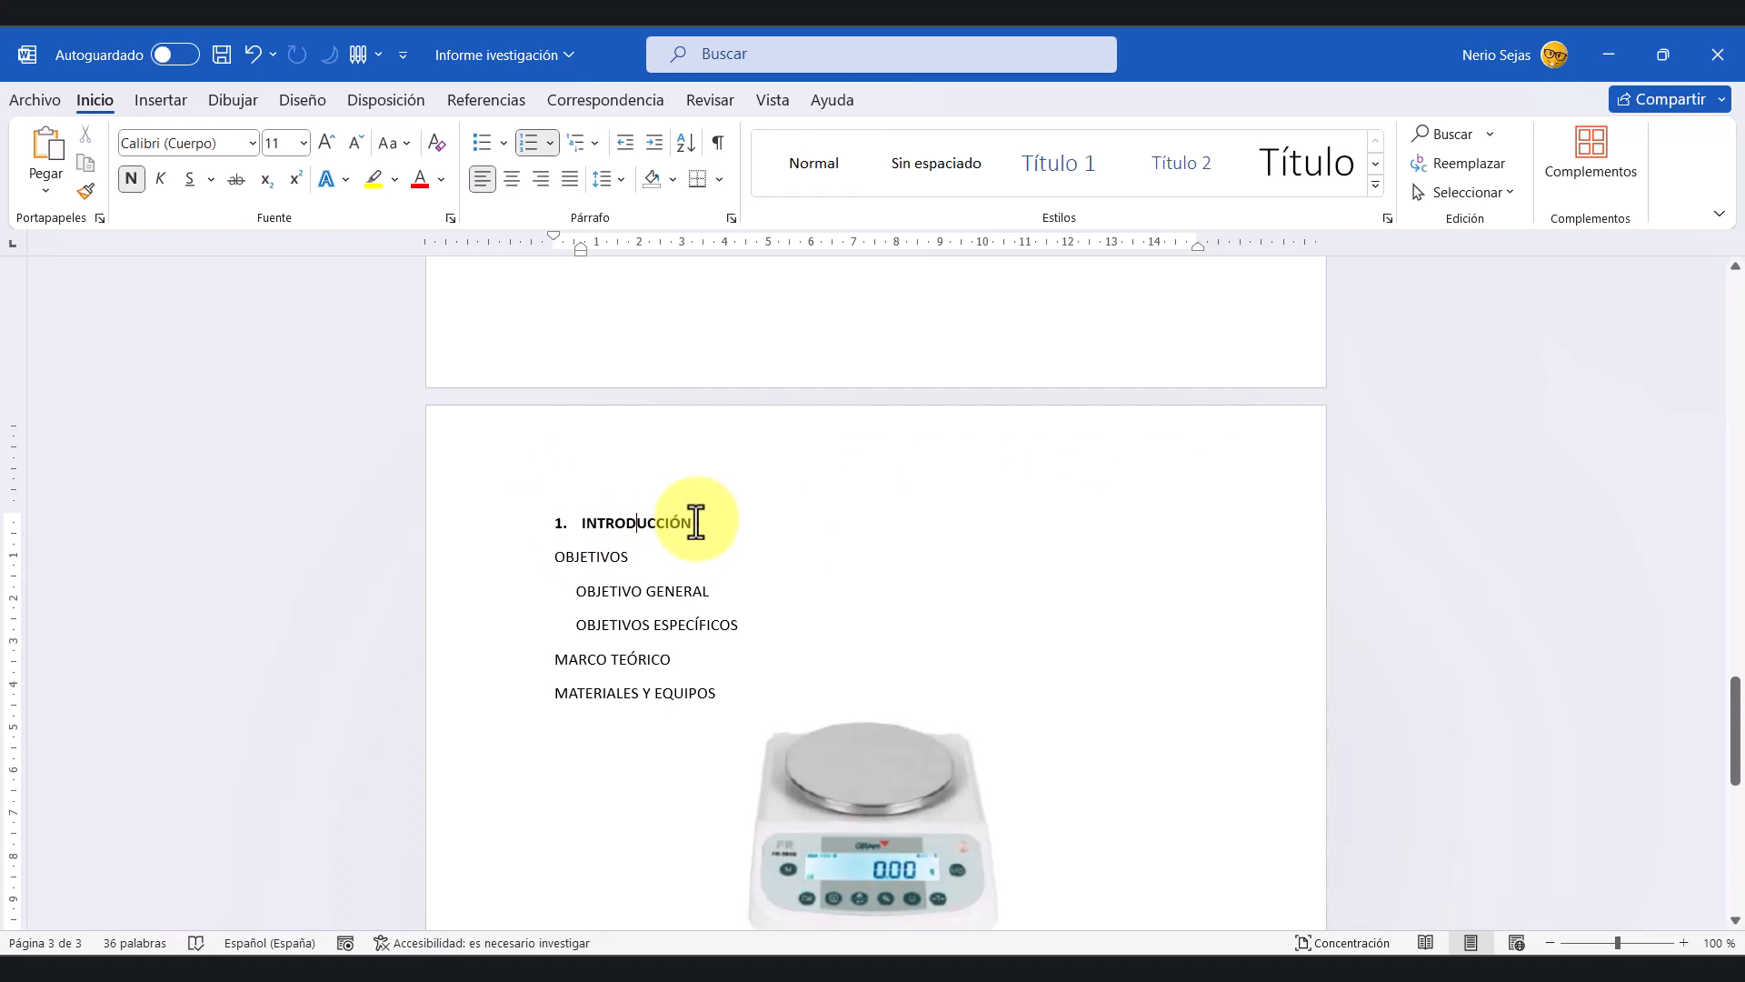
Step: Try the predefined Título 1 style on the INTRODUCCIÓN heading and undo it
left_click_drag(693, 522, 549, 522)
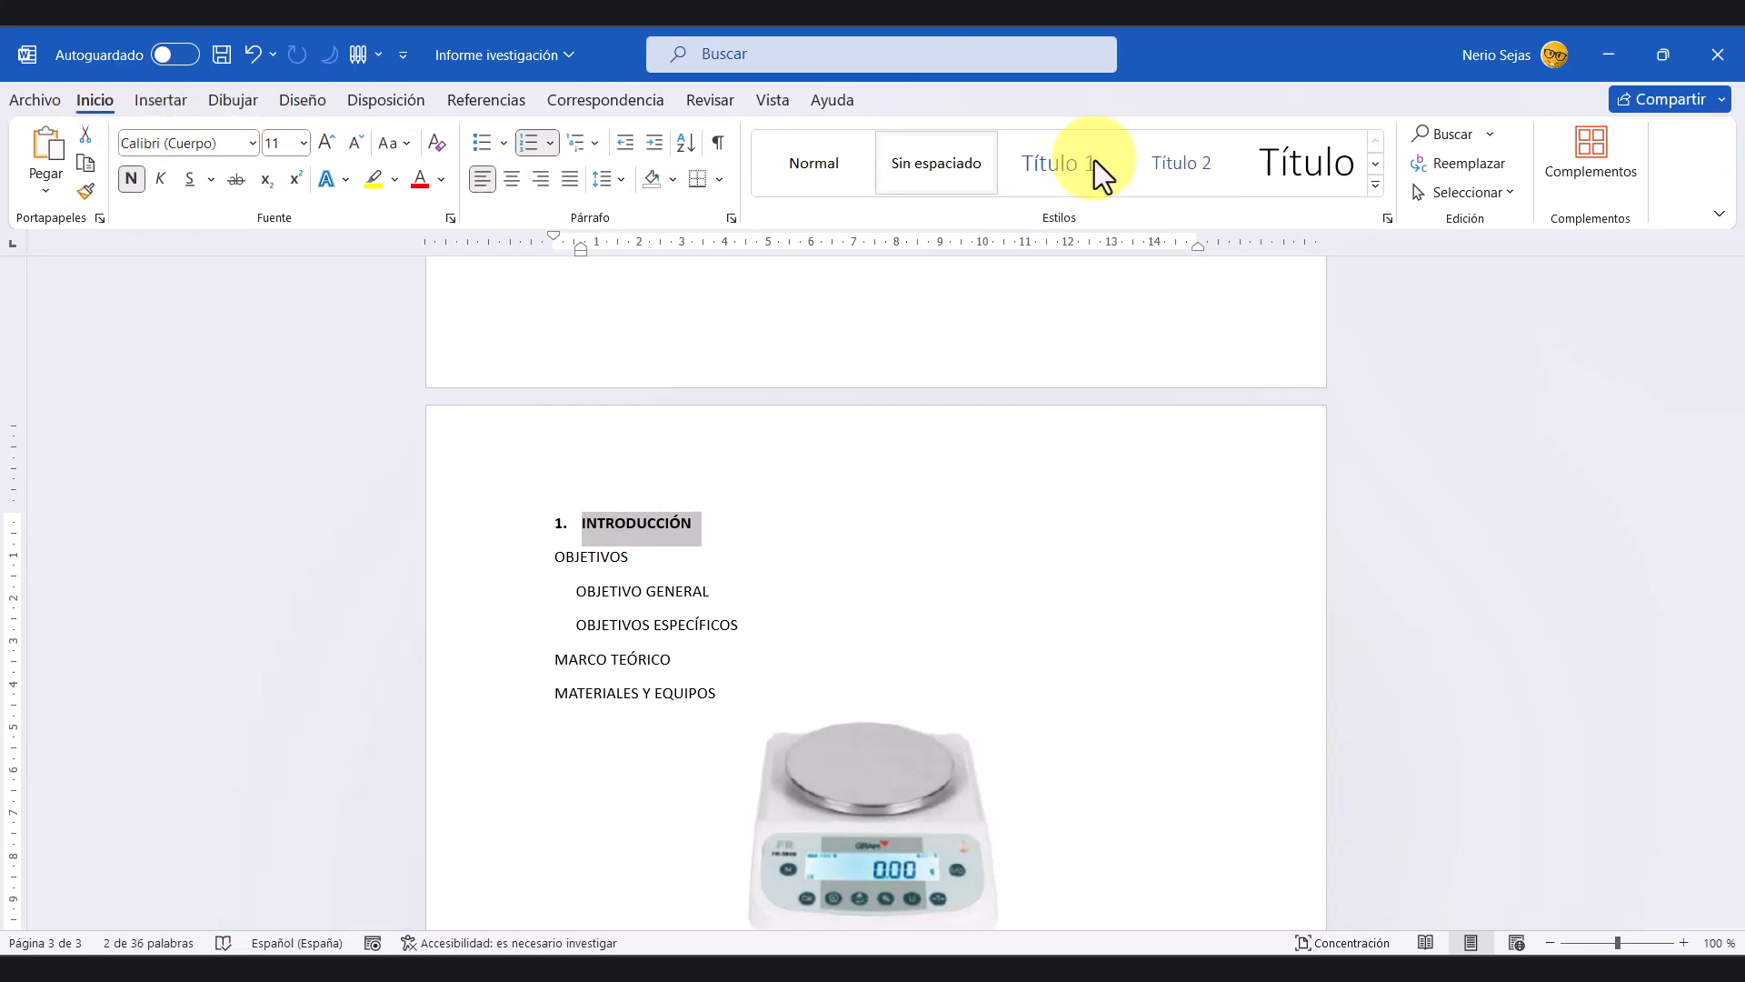
left_click(1378, 187)
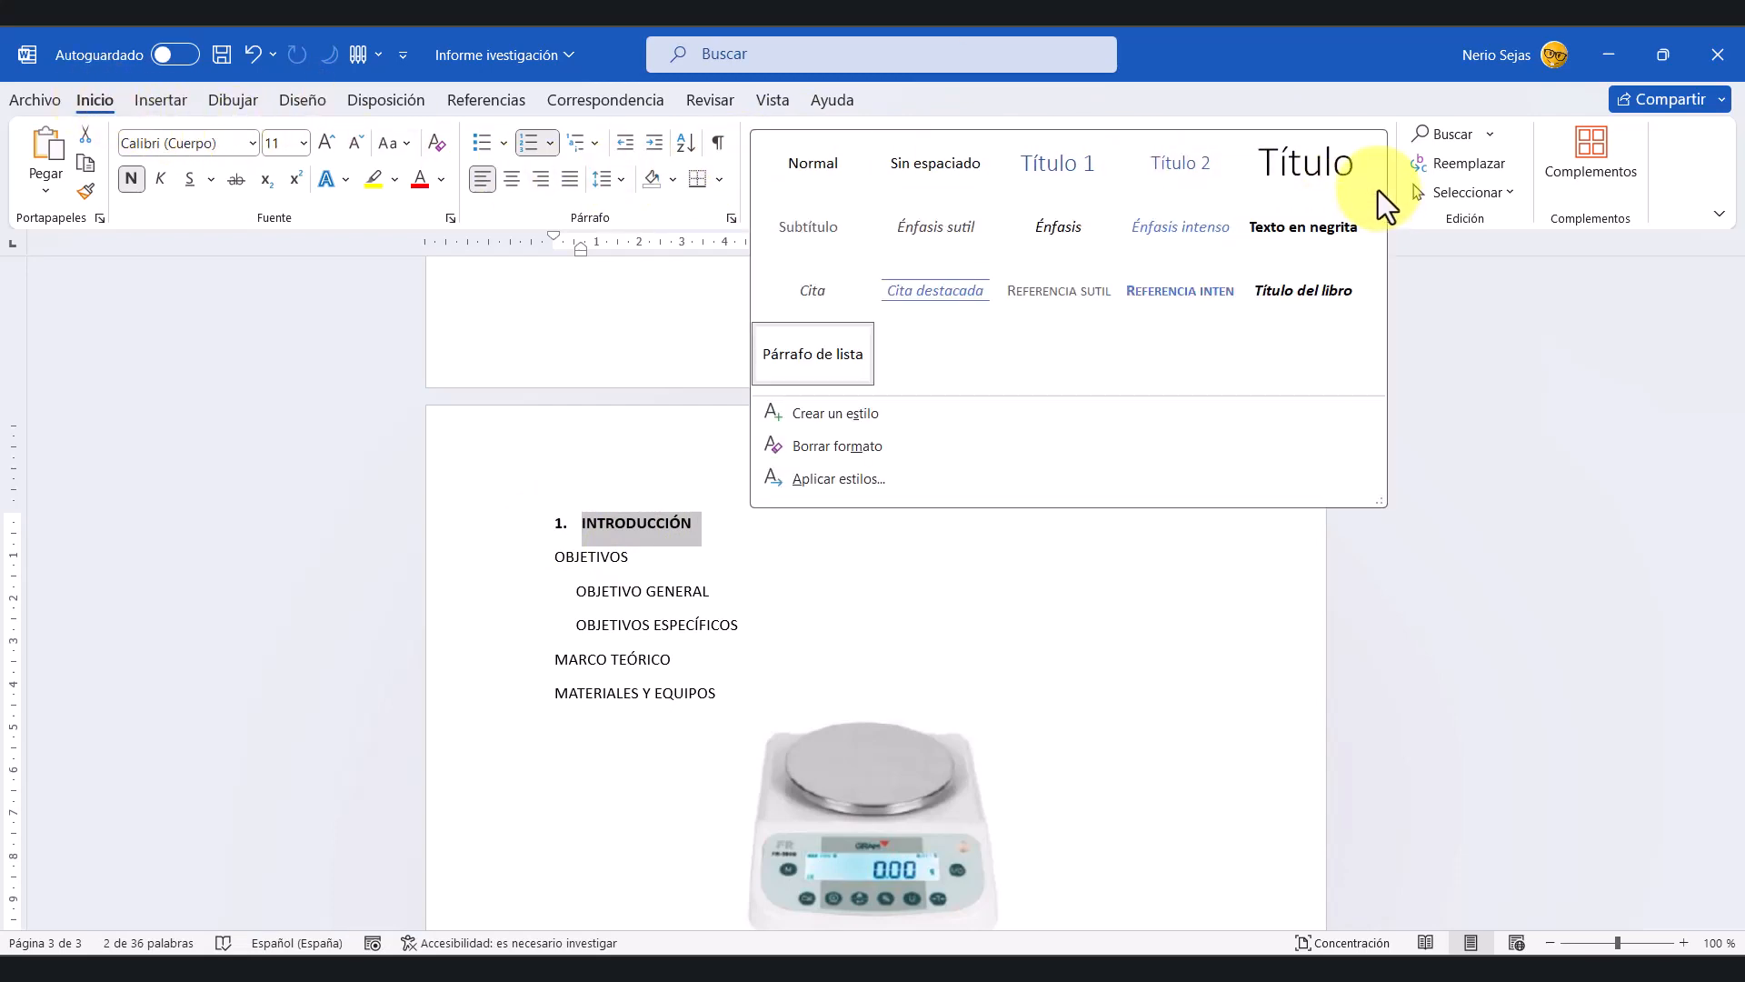
left_click(1061, 169)
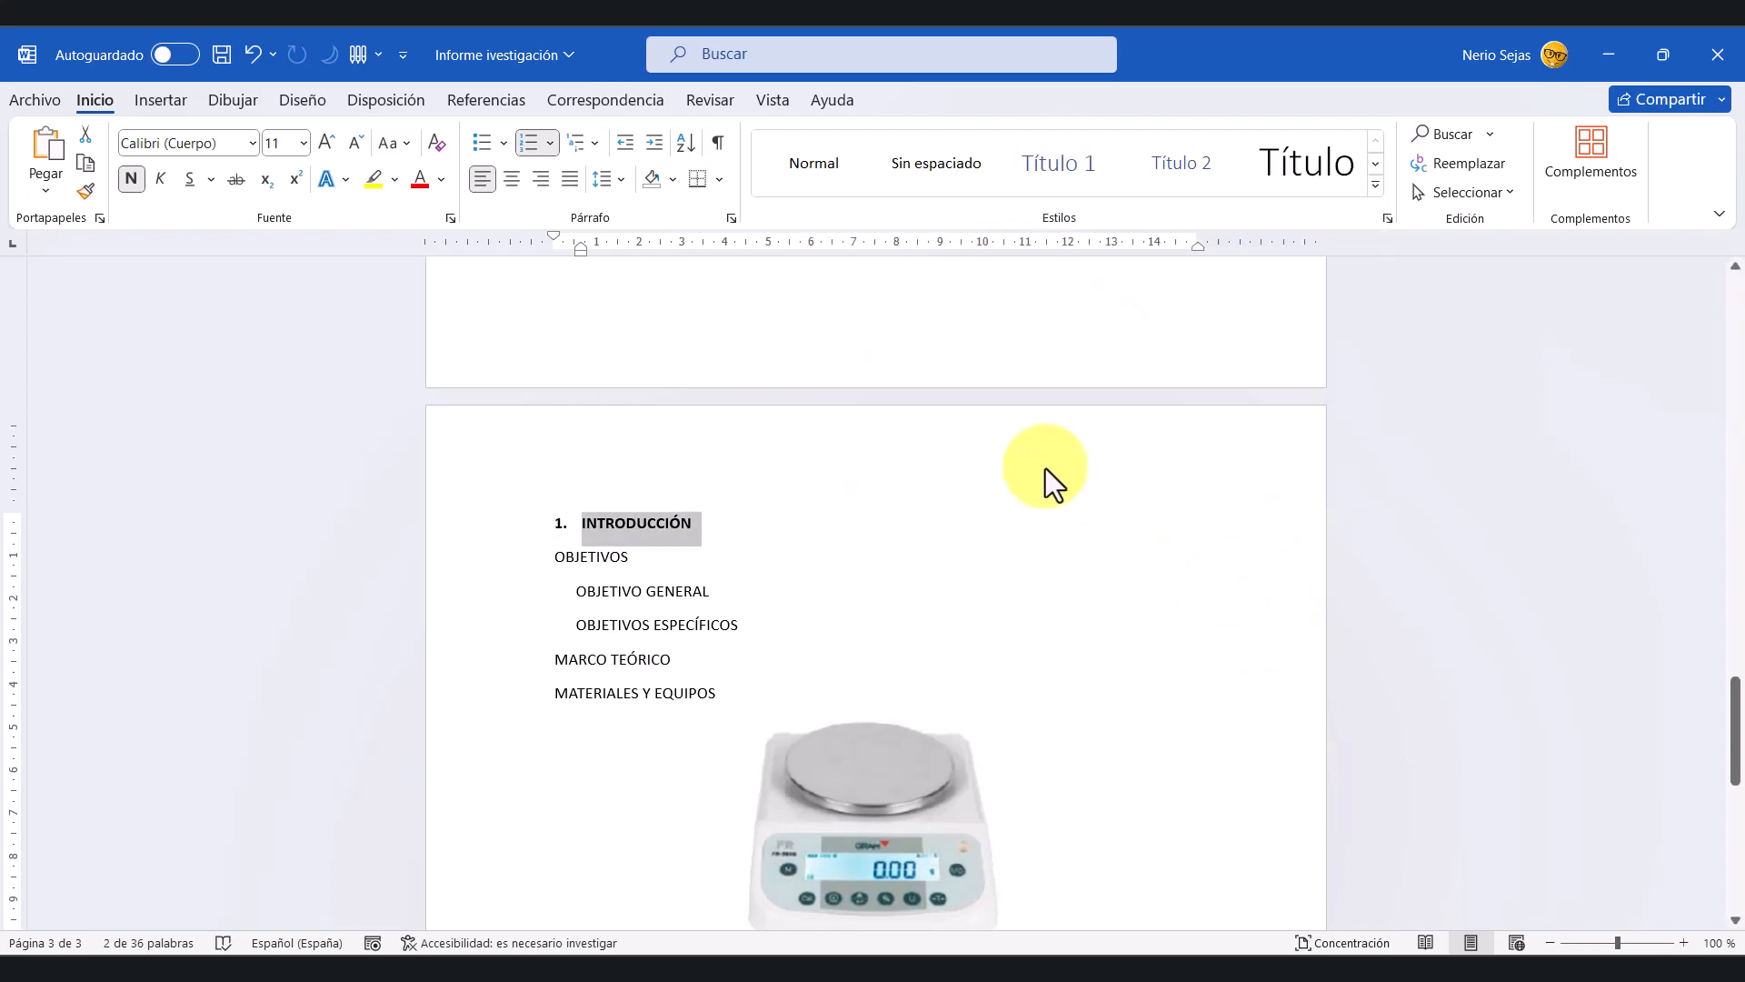
left_click(1060, 168)
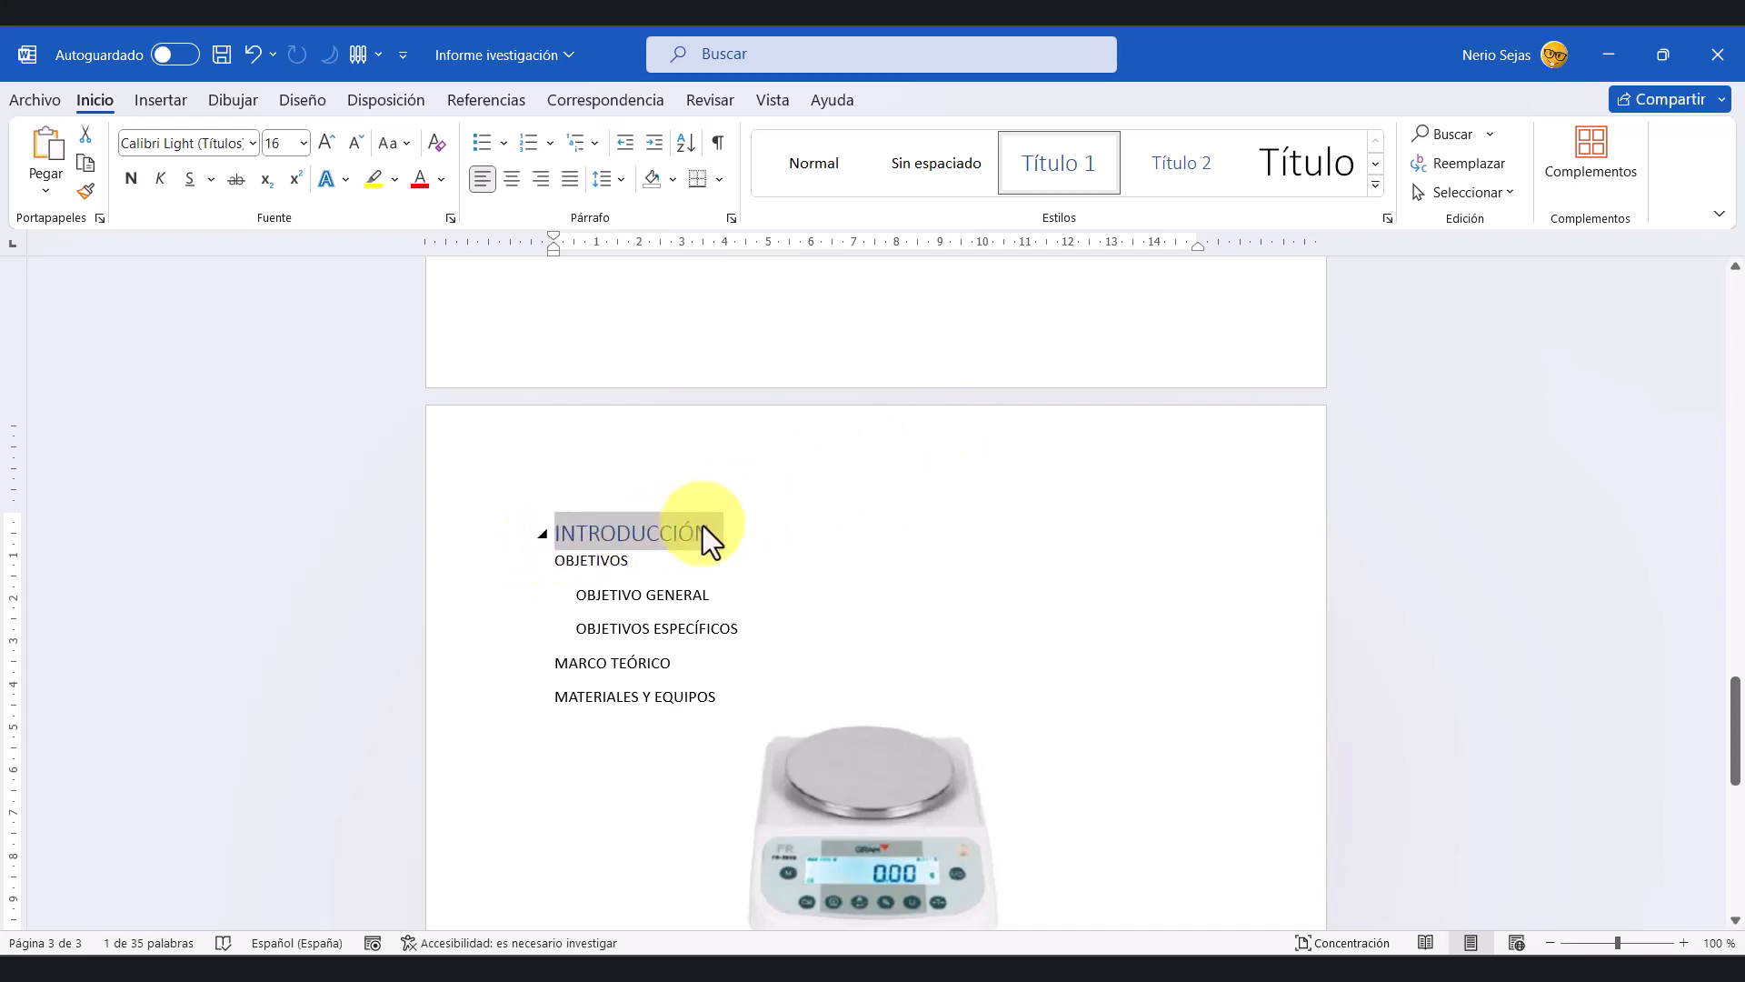
left_click(761, 541)
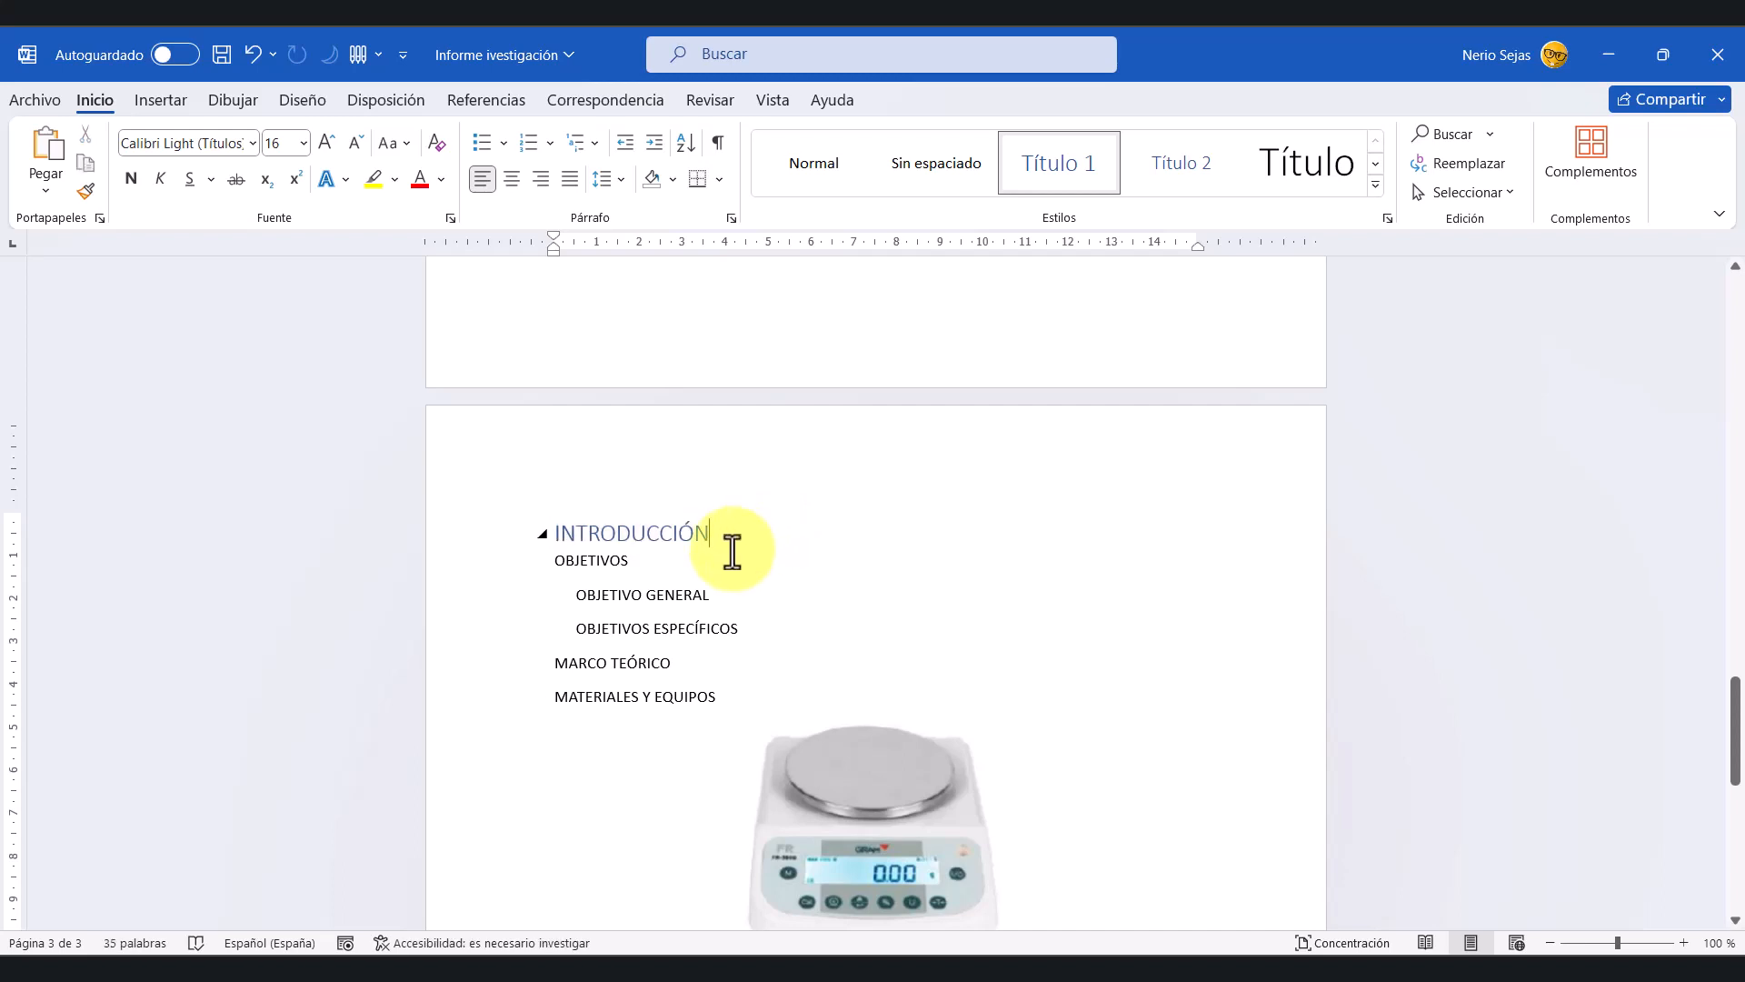
key("ctrl+z")
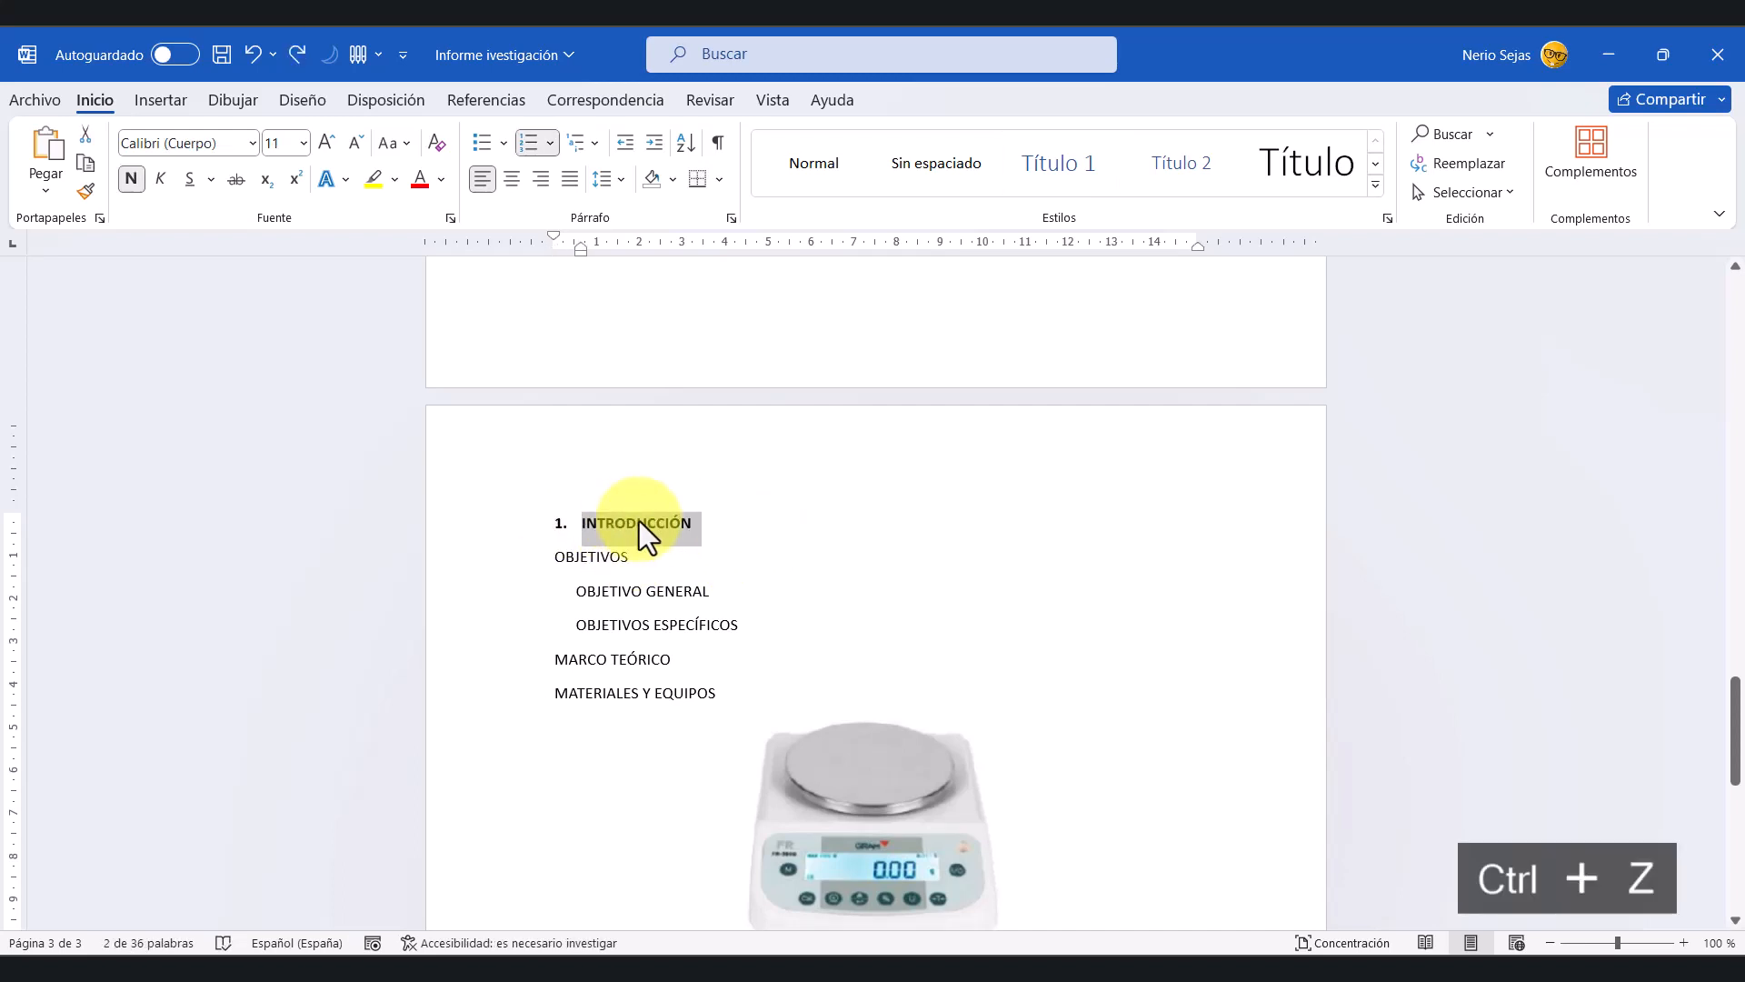
Step: Update the Título 1 style to match the bold, numbered INTRODUCCIÓN heading
right_click(1060, 161)
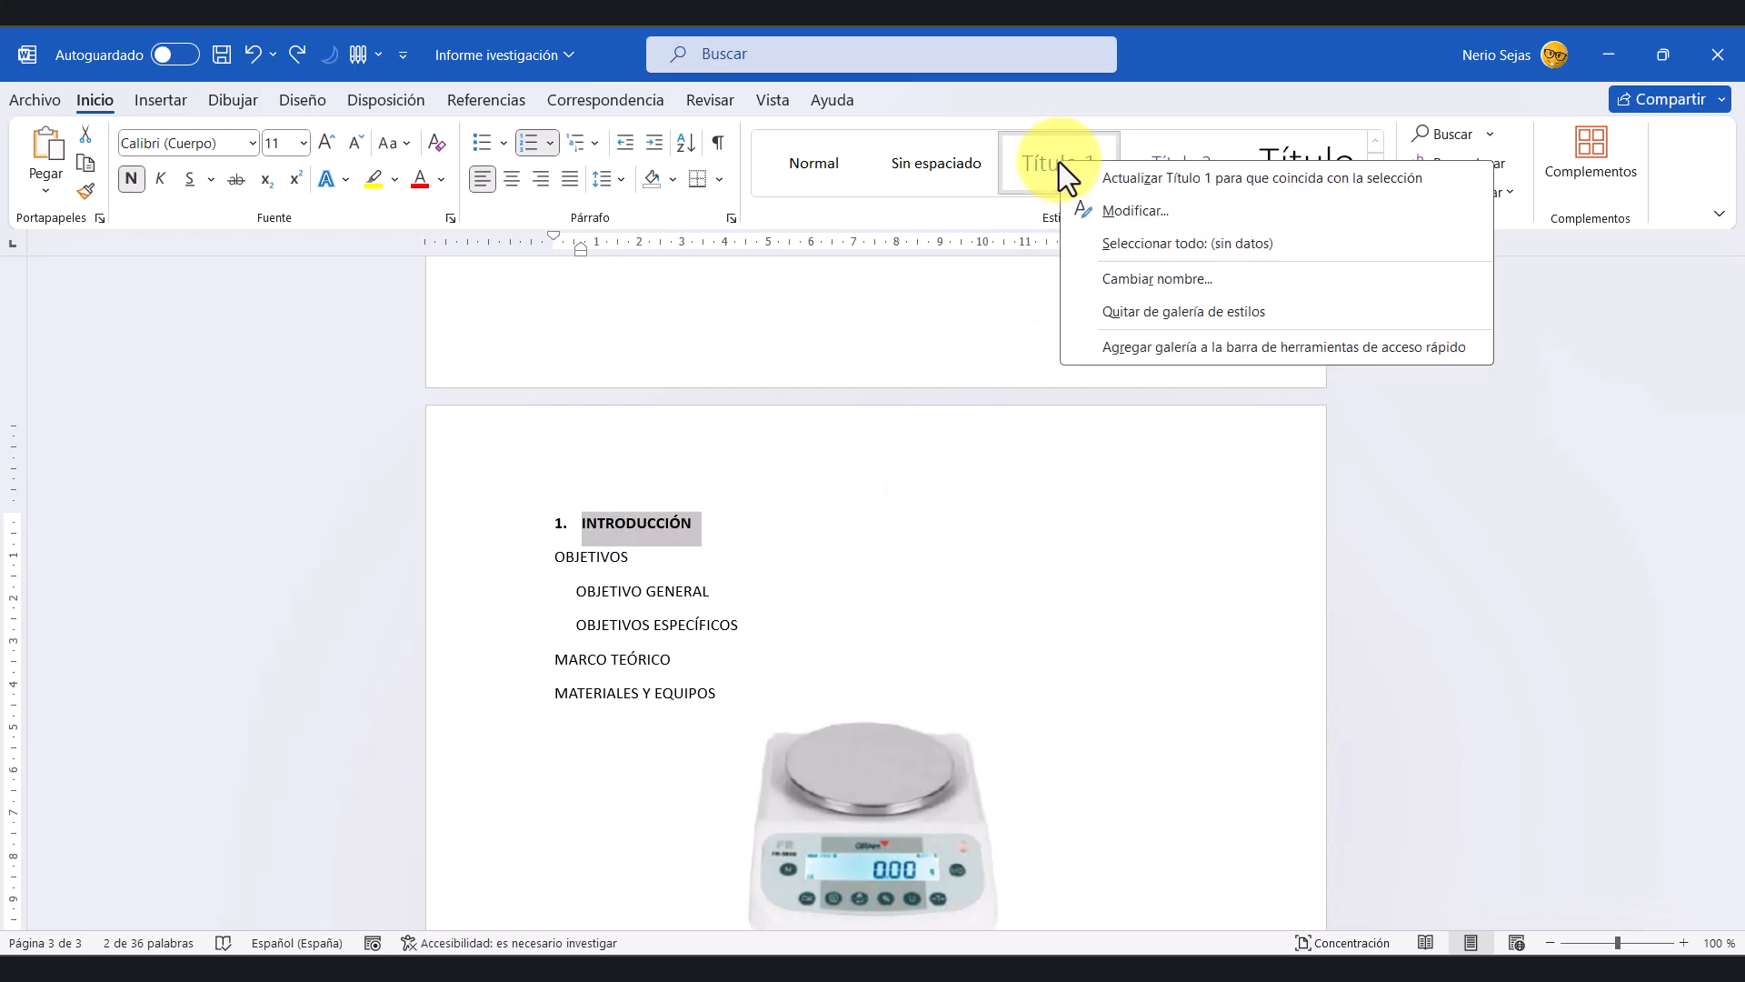
left_click(1141, 178)
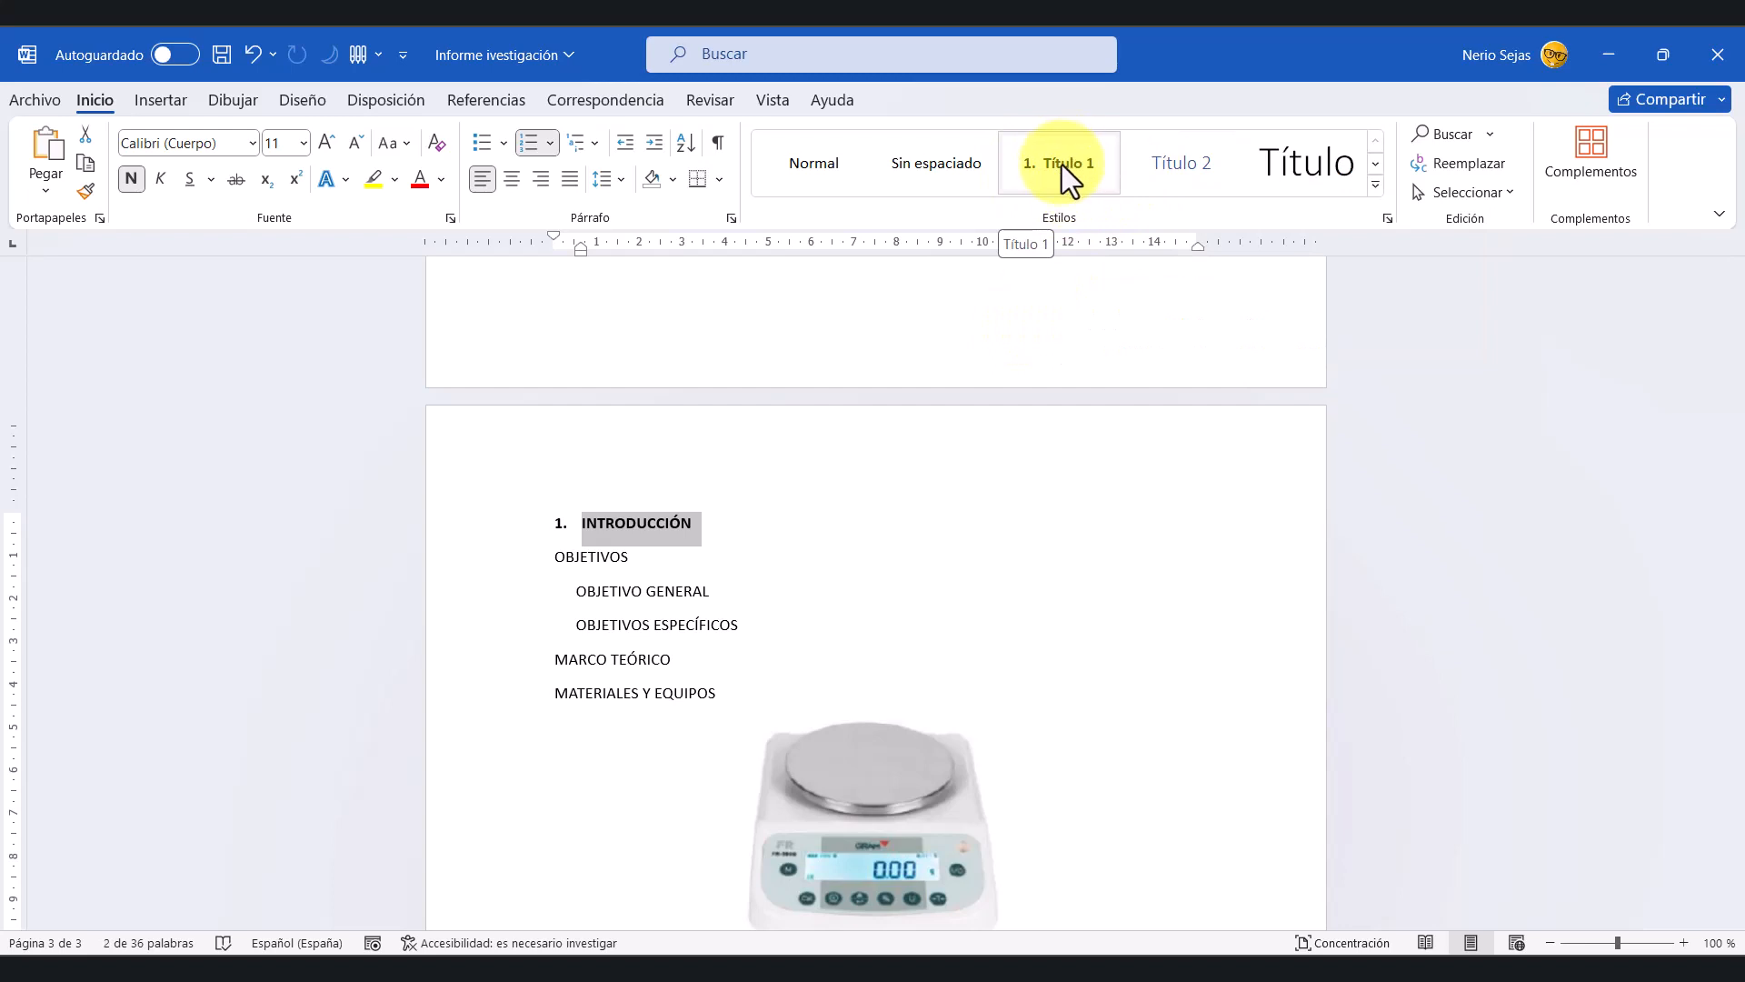
left_click(618, 523)
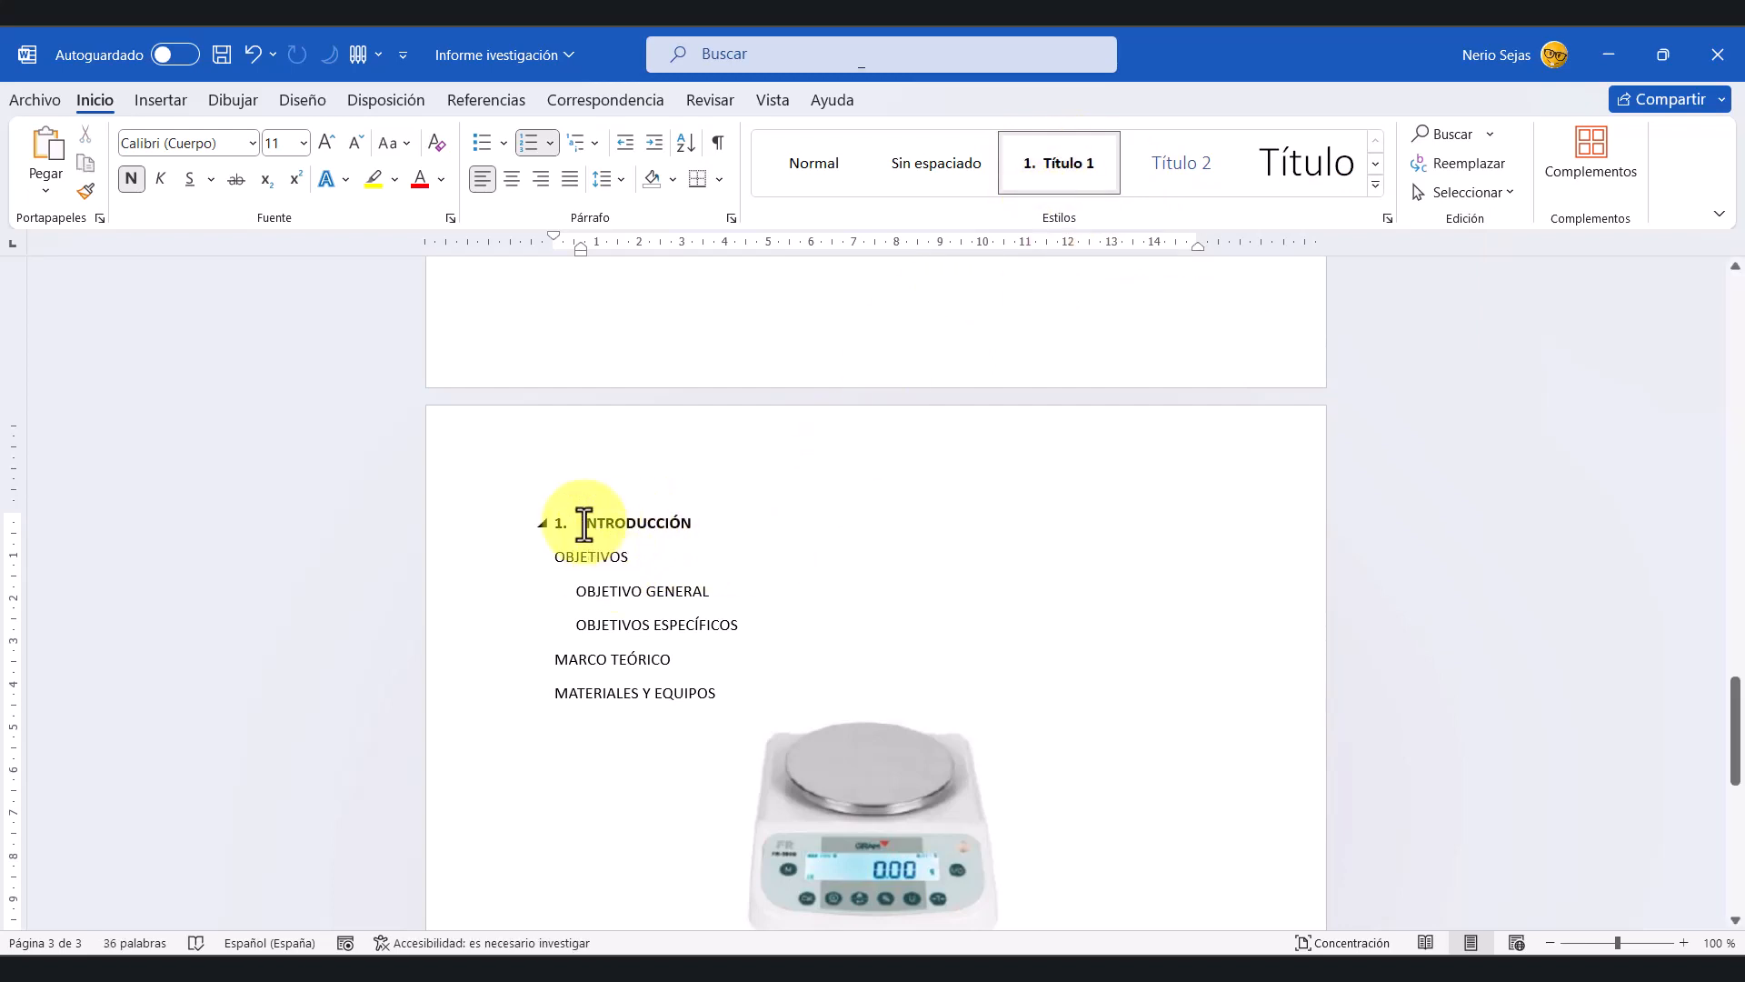
Step: Check which table of contents level is assigned to the INTRODUCCIÓN heading
left_click(595, 524)
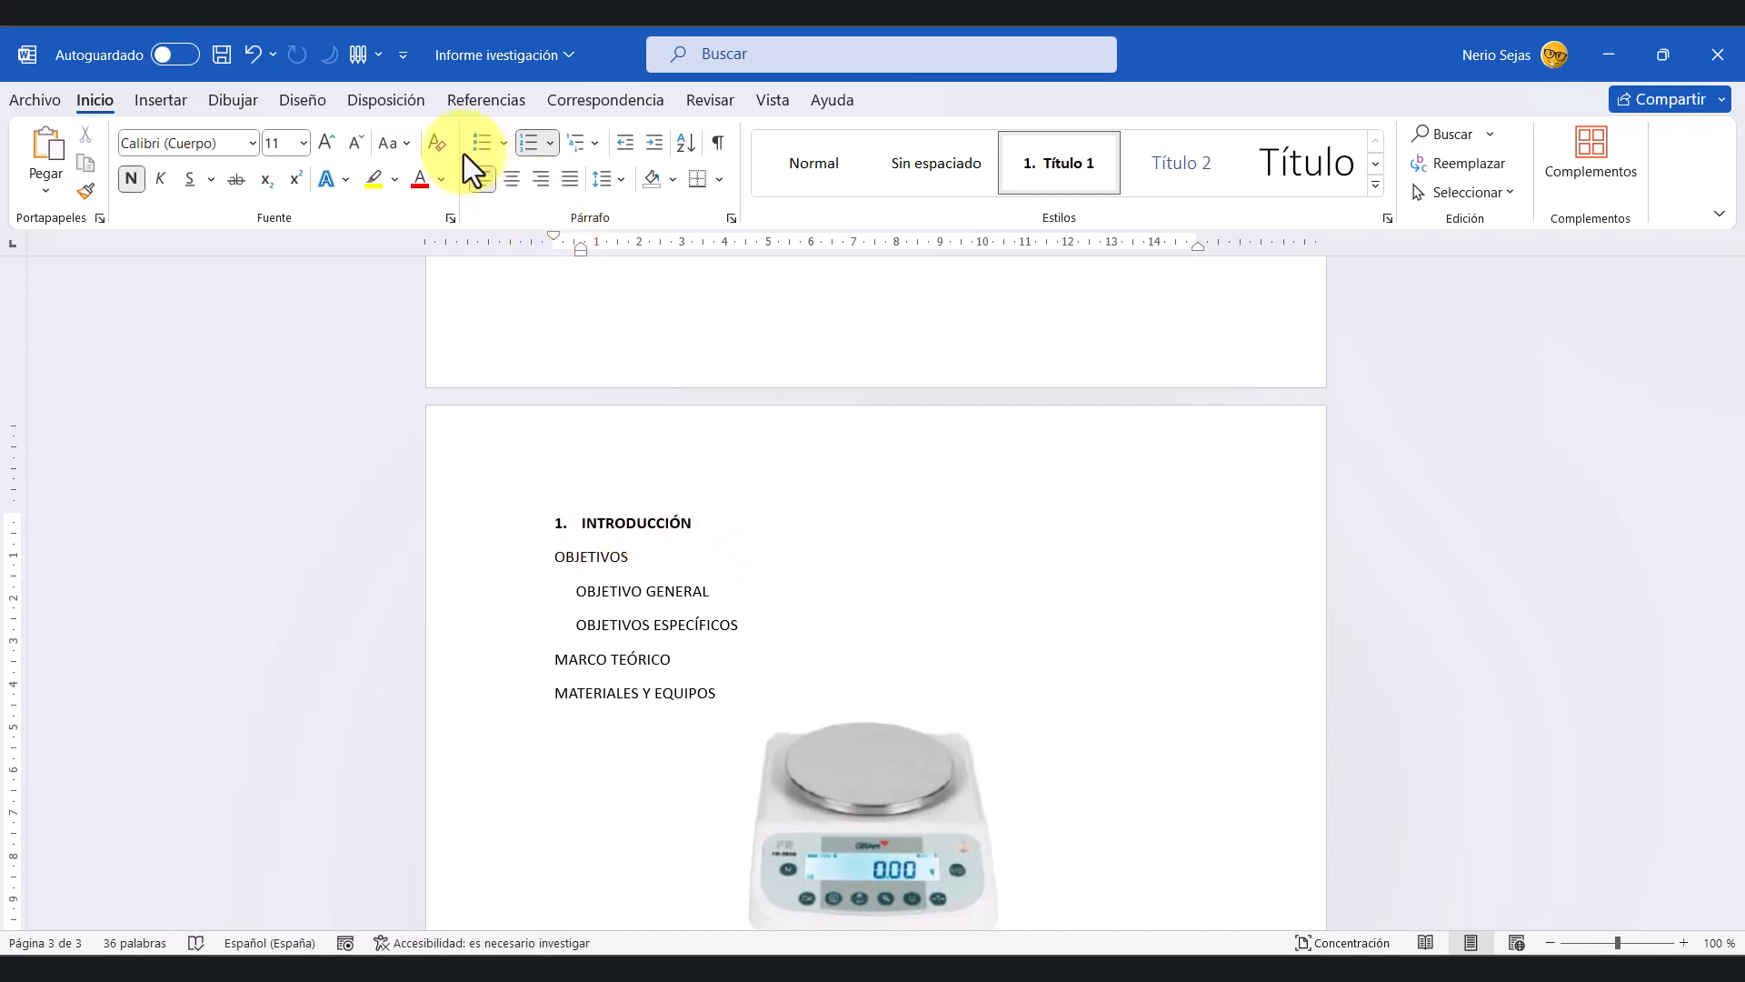
left_click(400, 99)
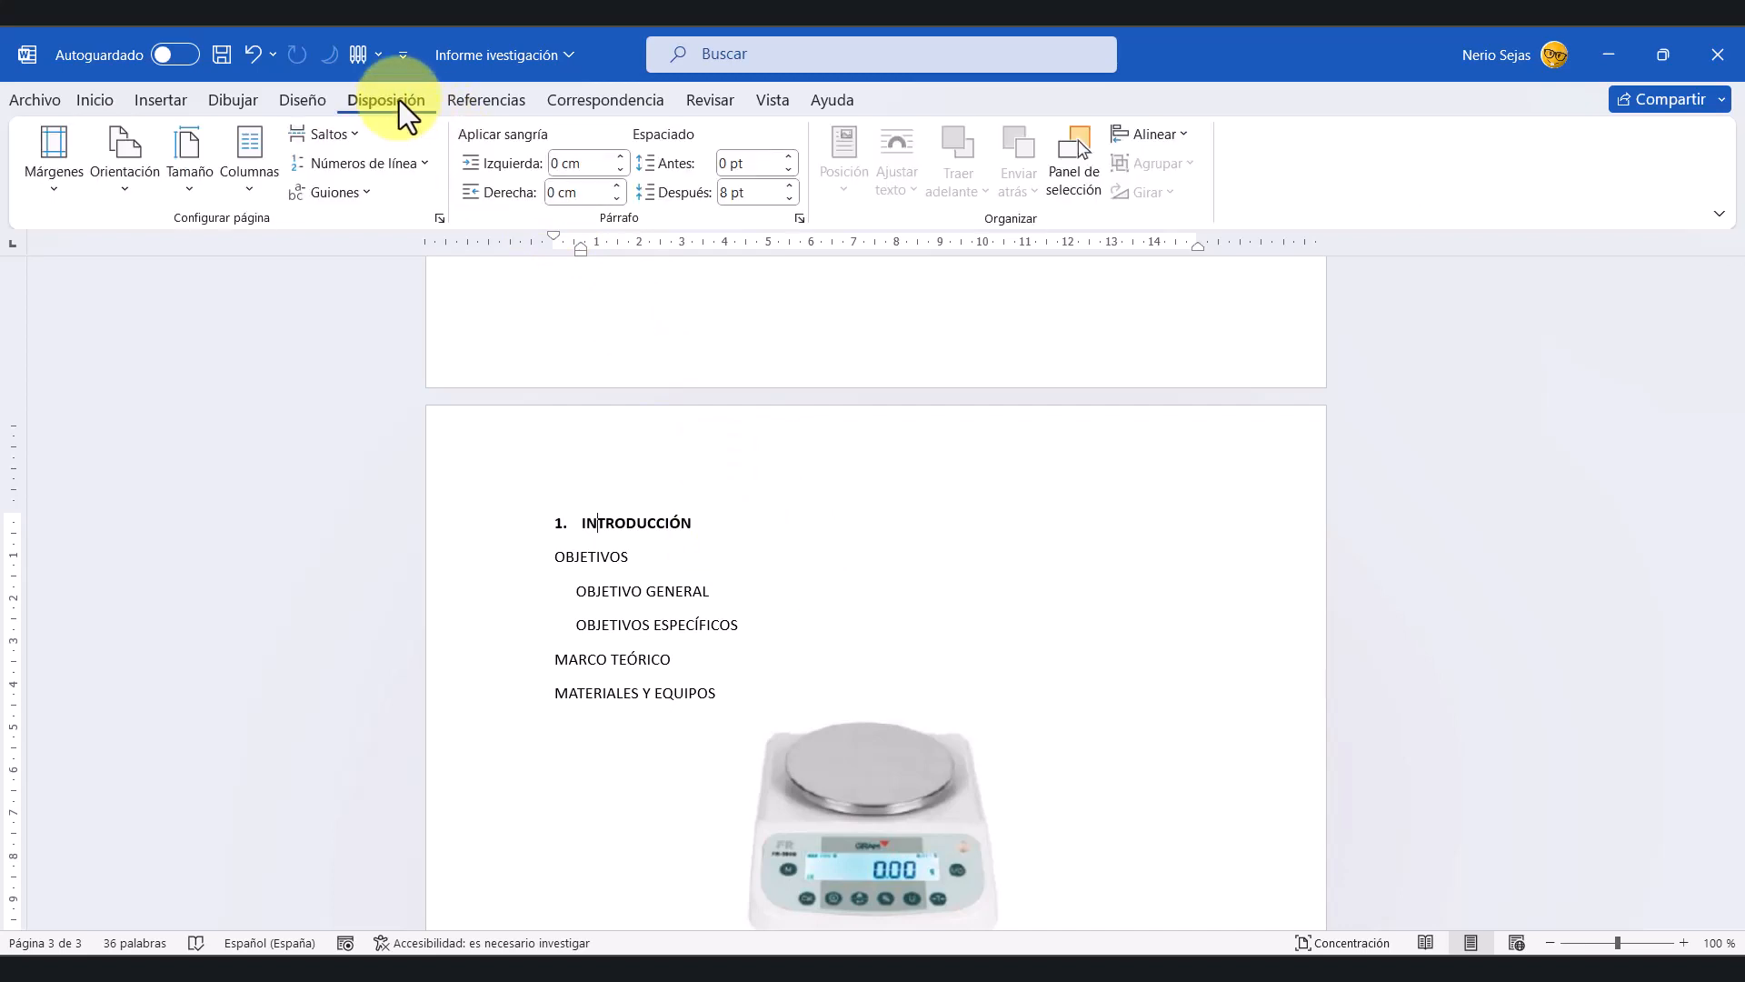
left_click(478, 100)
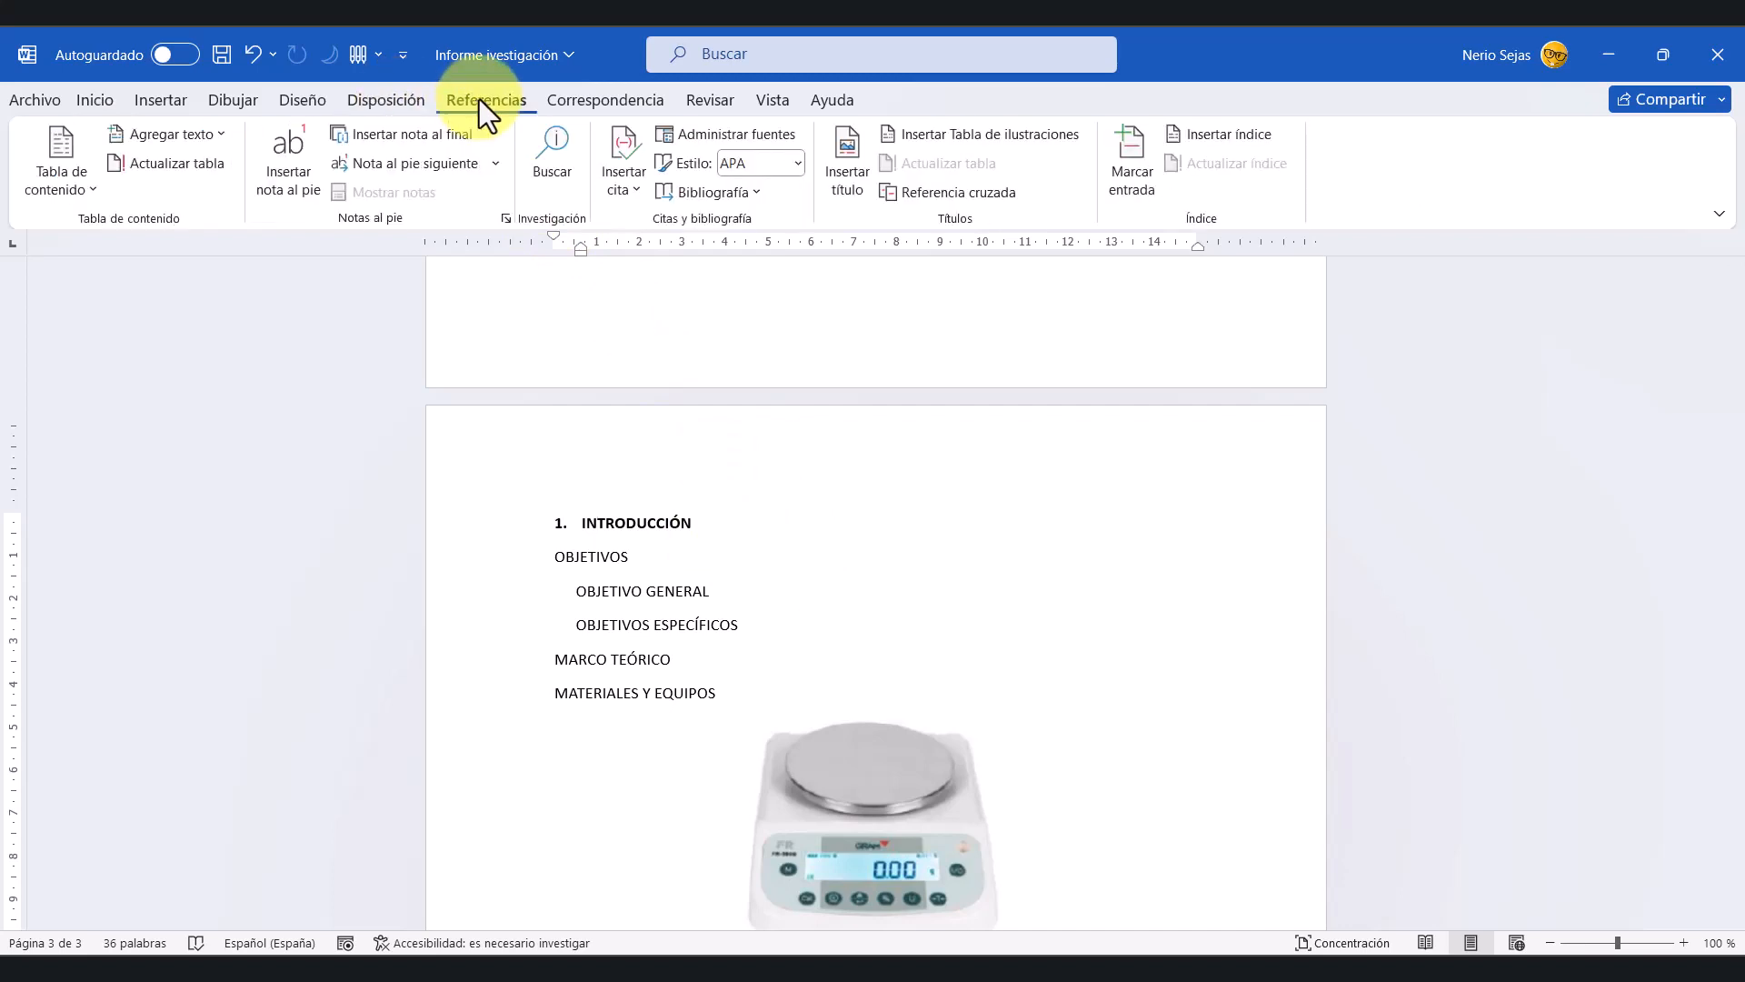
left_click(215, 129)
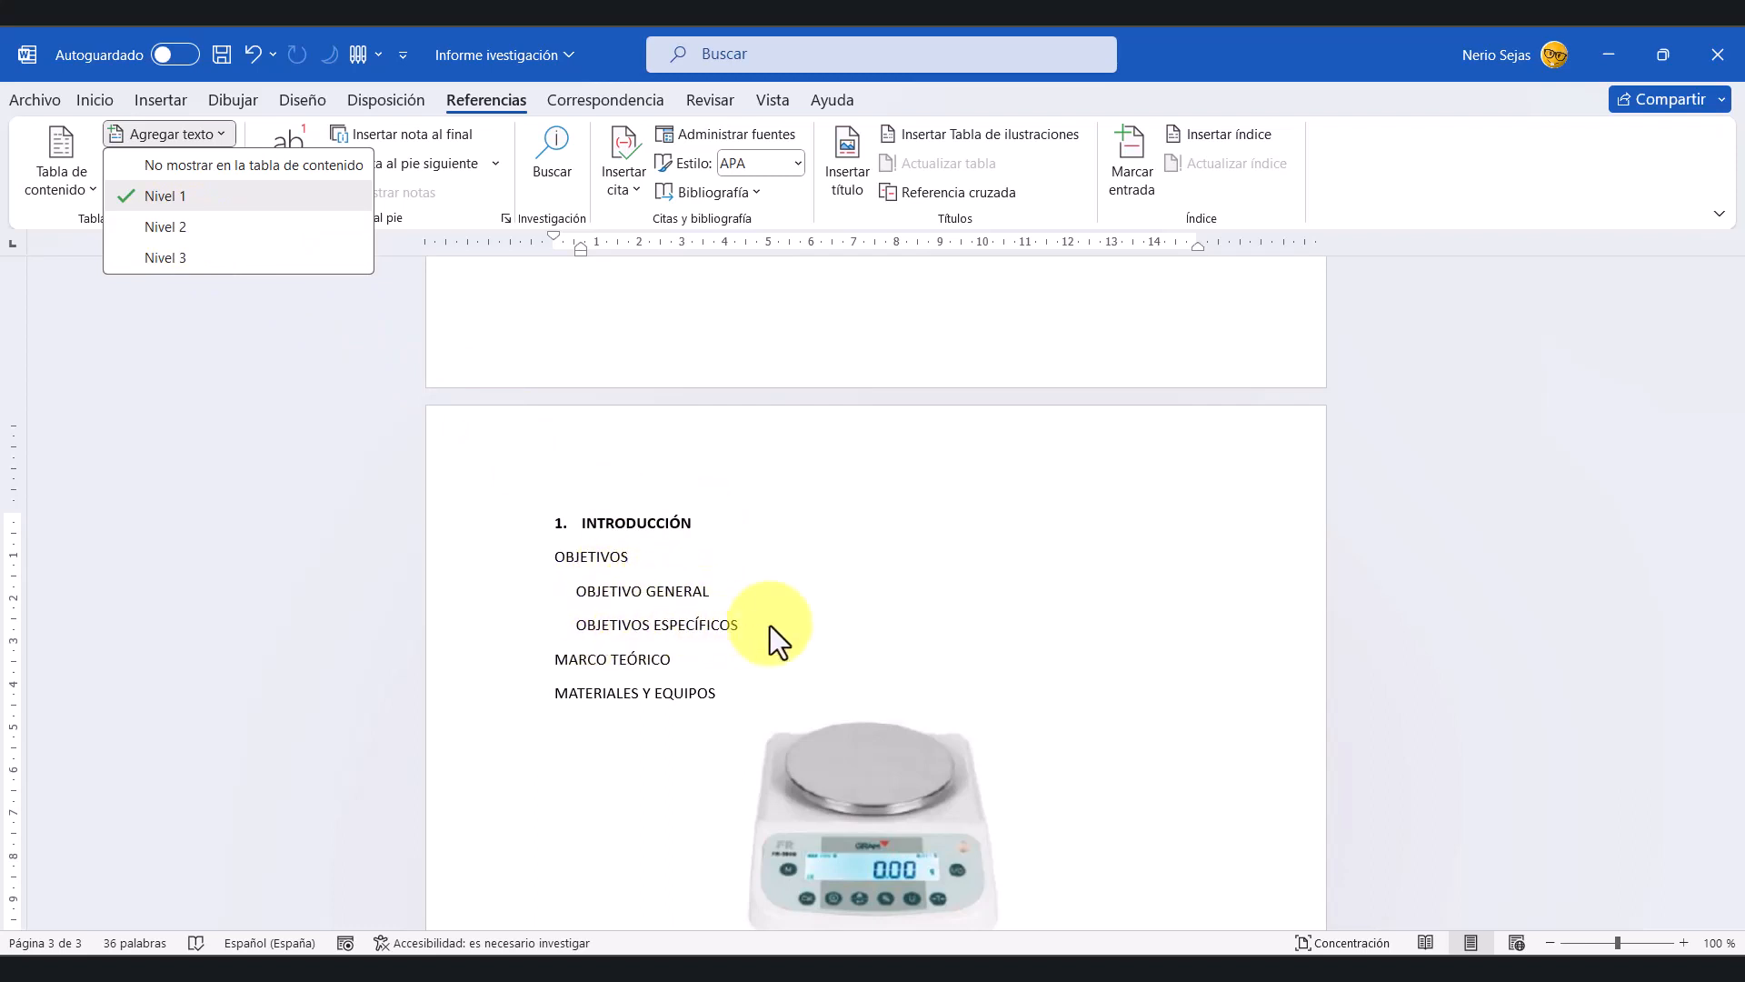
left_click(782, 569)
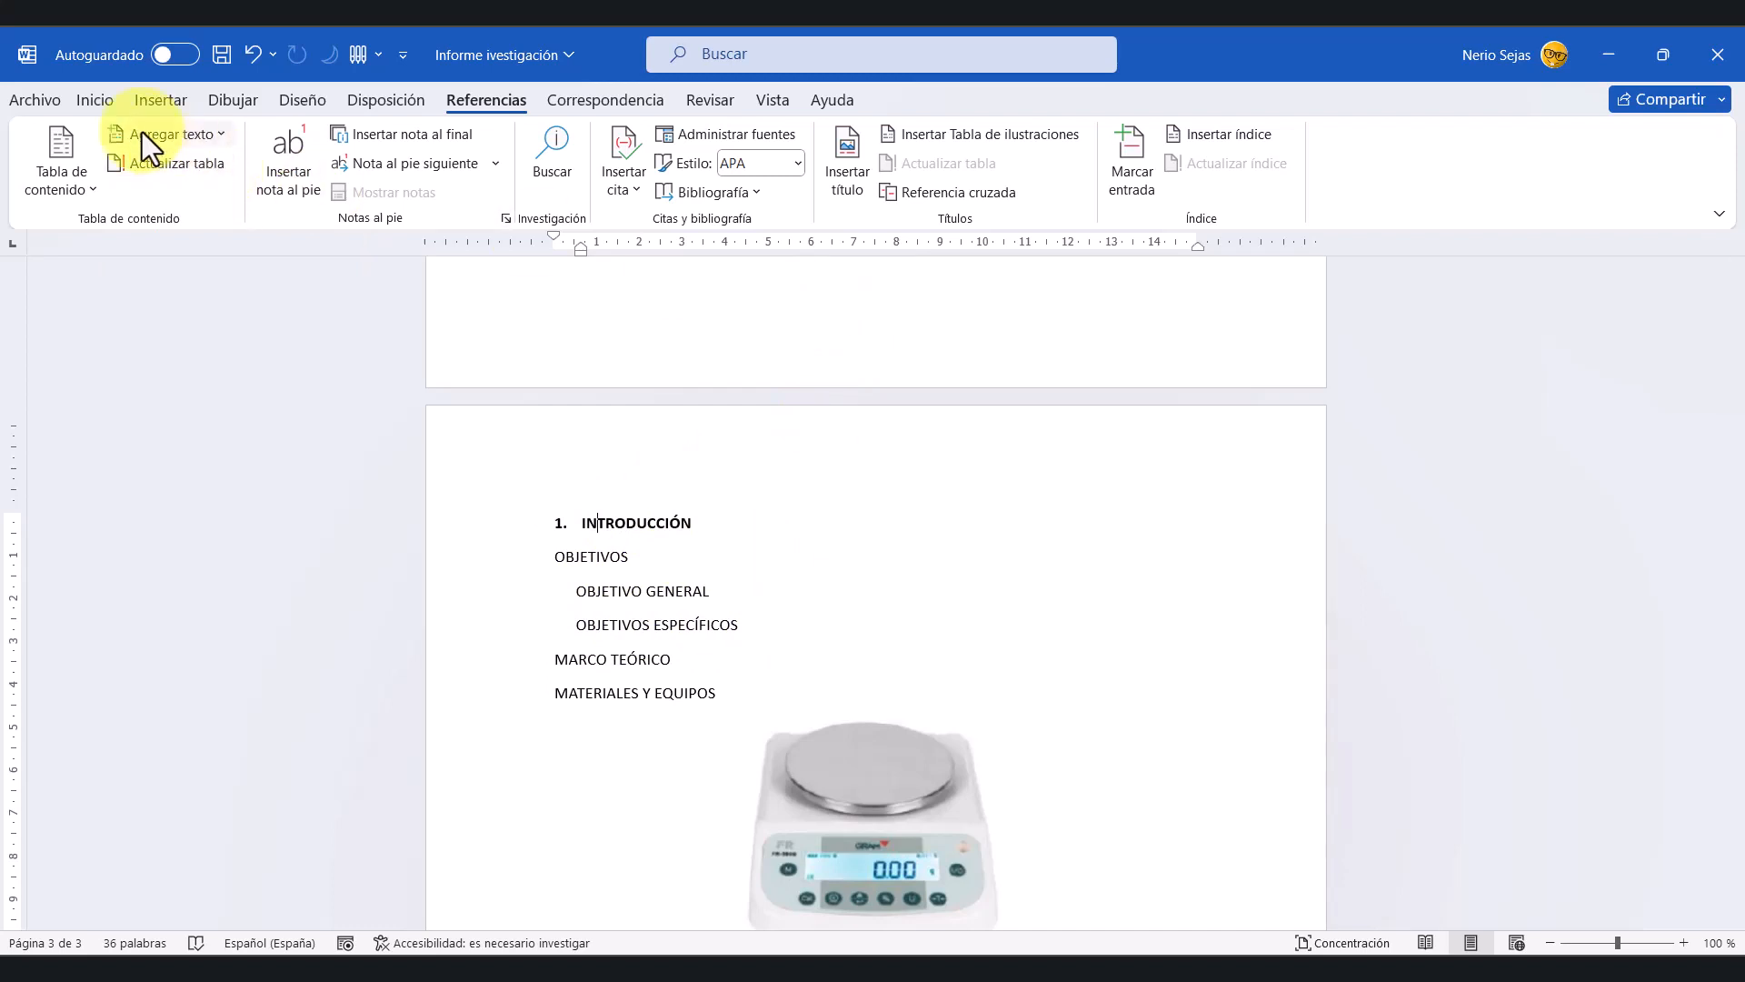
Step: Apply the Título 1 style to the OBJETIVOS heading
left_click(97, 100)
left_click(578, 559)
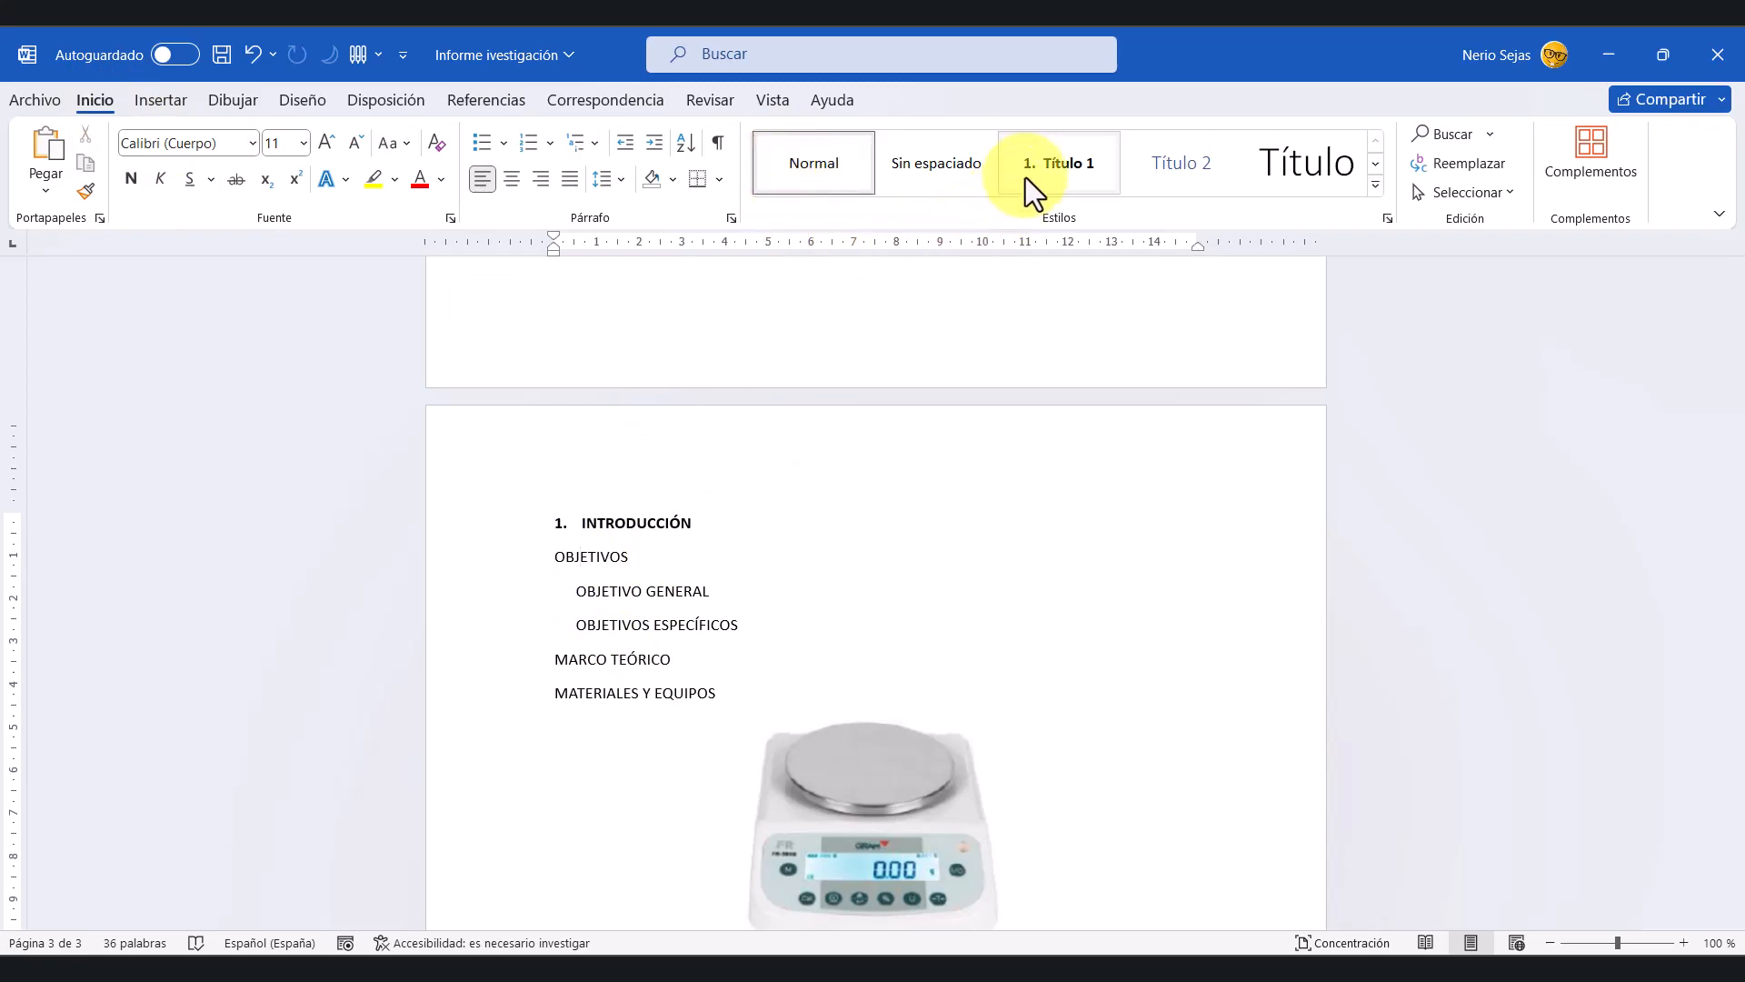
left_click(1051, 166)
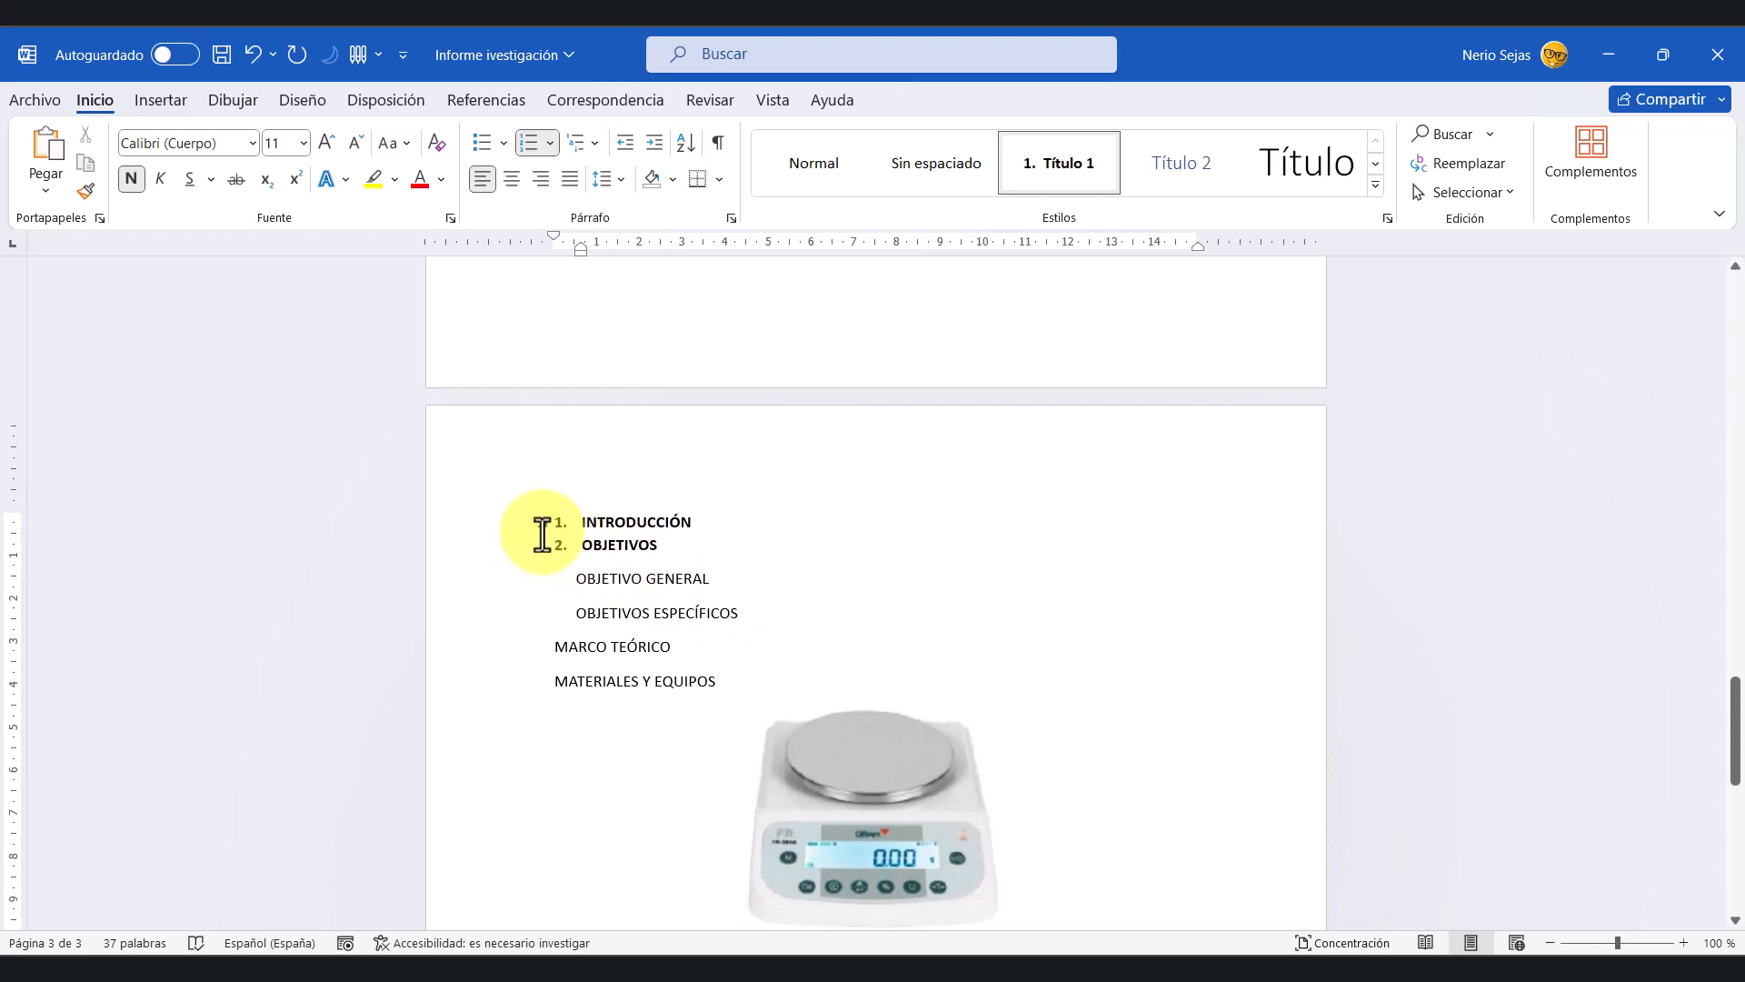
Step: Apply the Título 2 style to the OBJETIVO GENERAL subheading
left_click(577, 579)
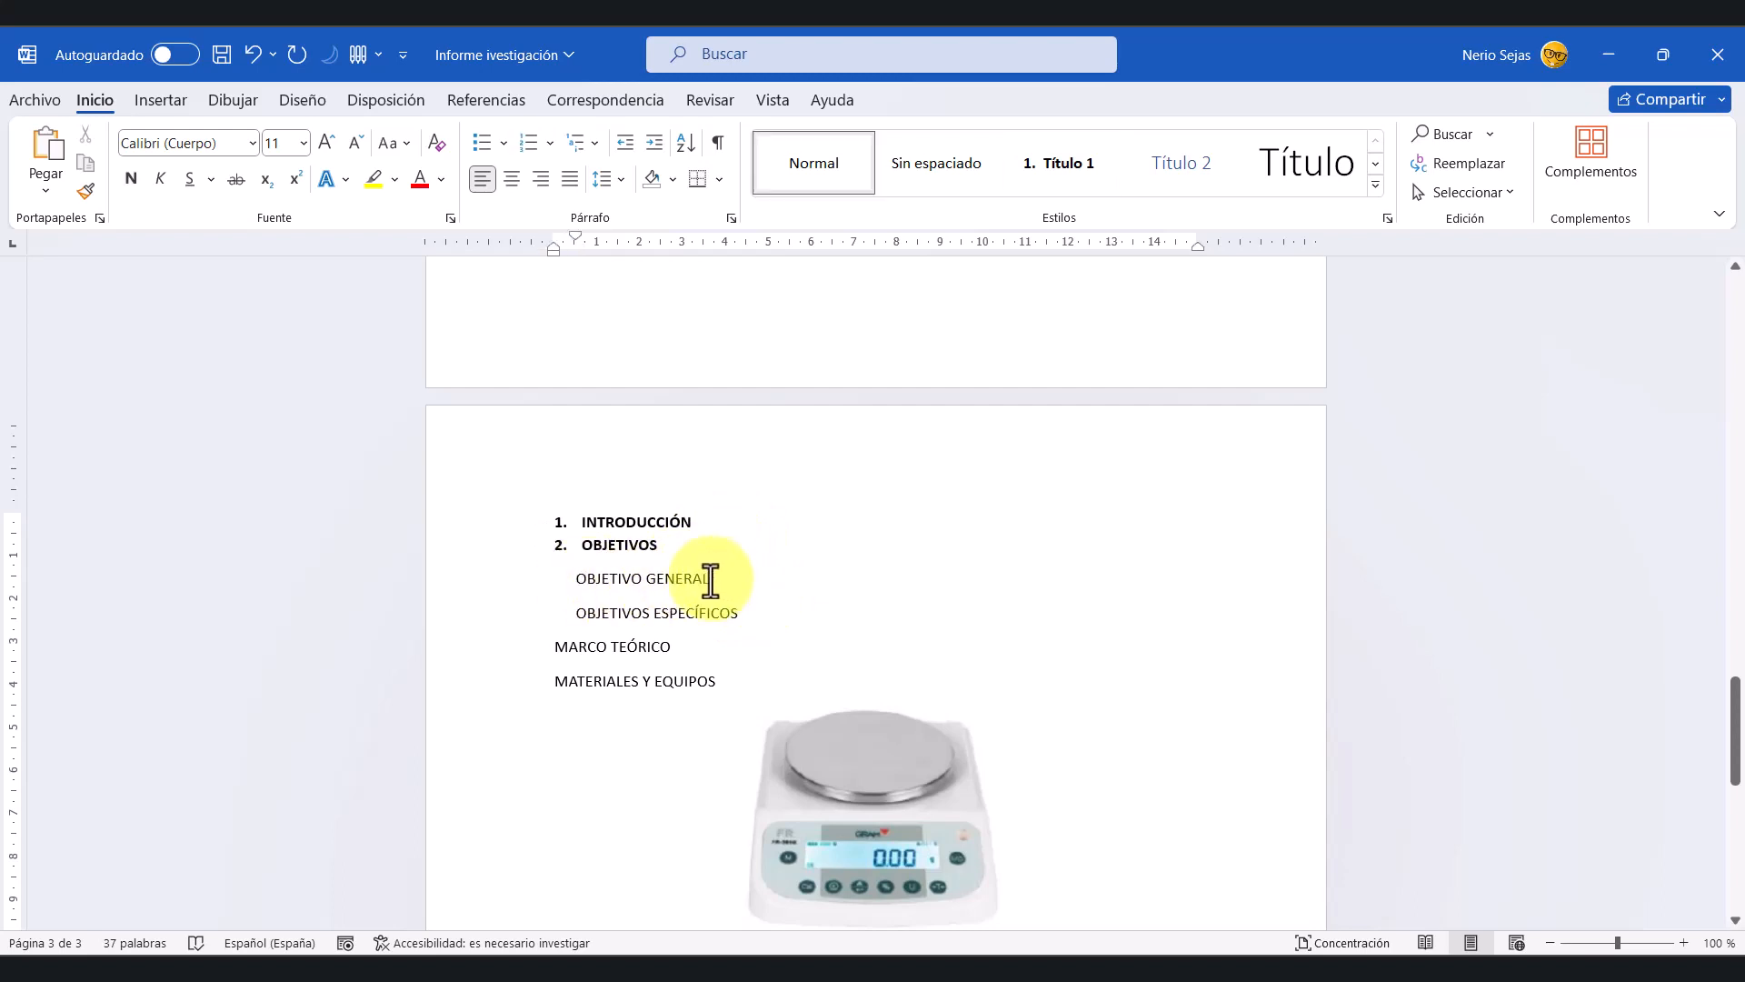
left_click_drag(709, 579, 580, 580)
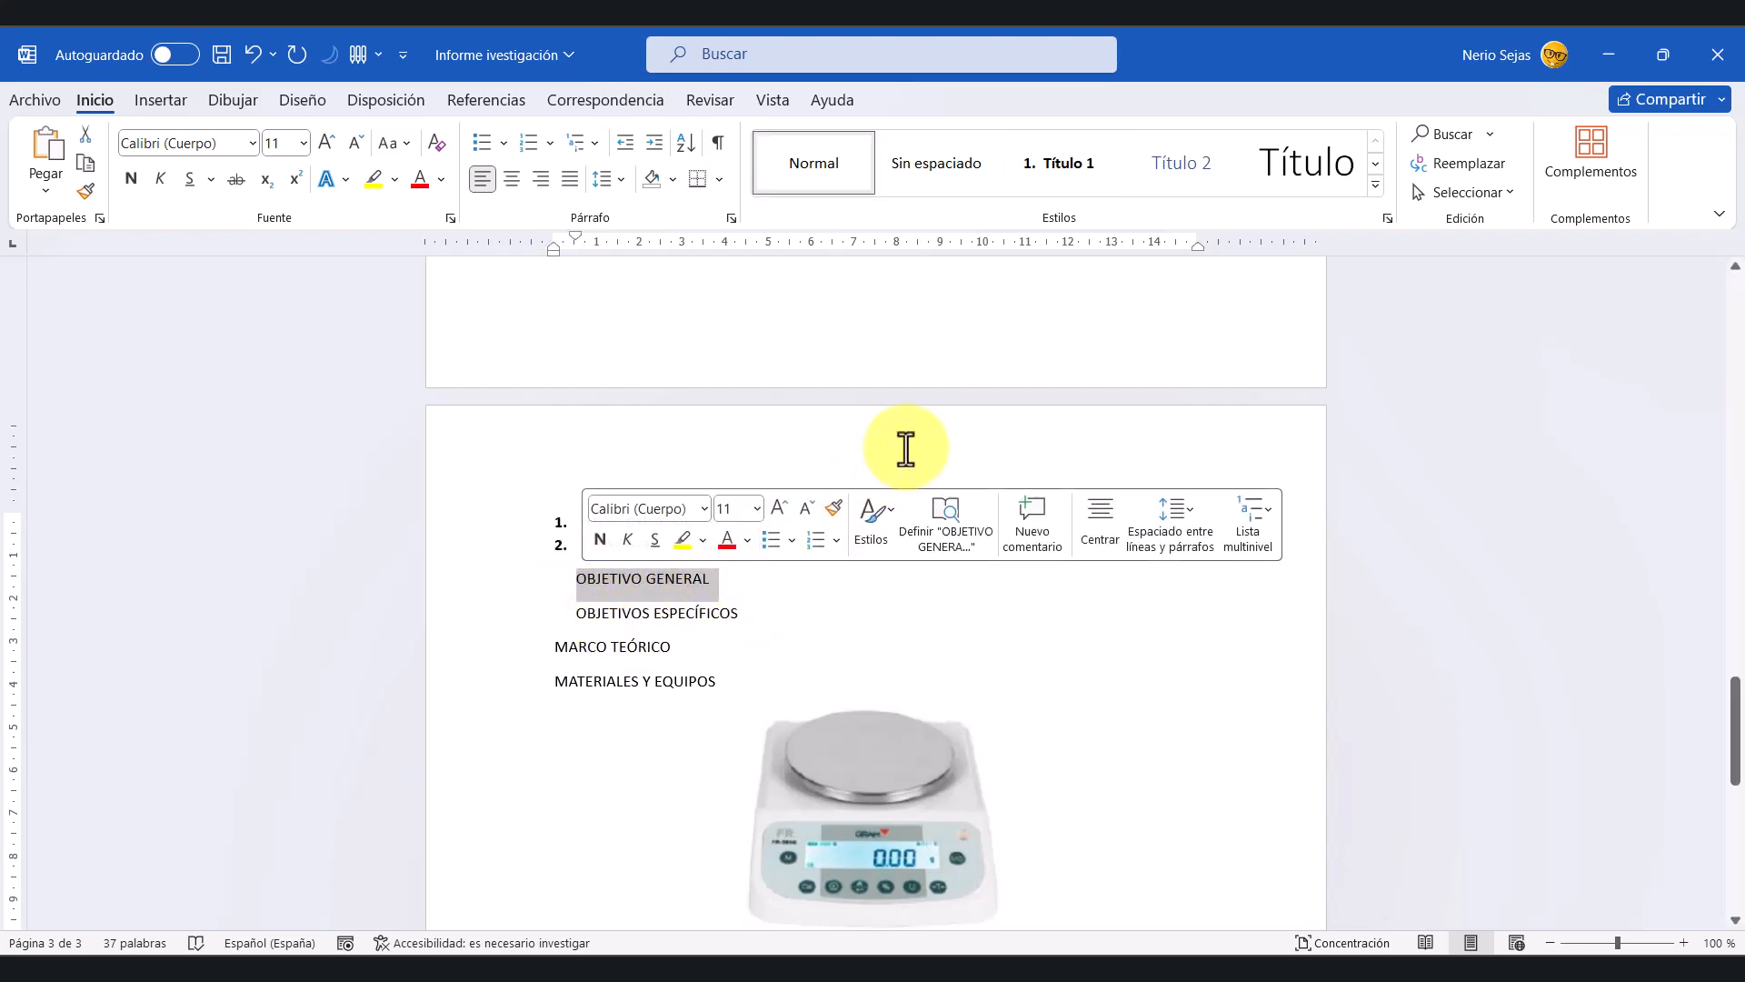
left_click(1186, 170)
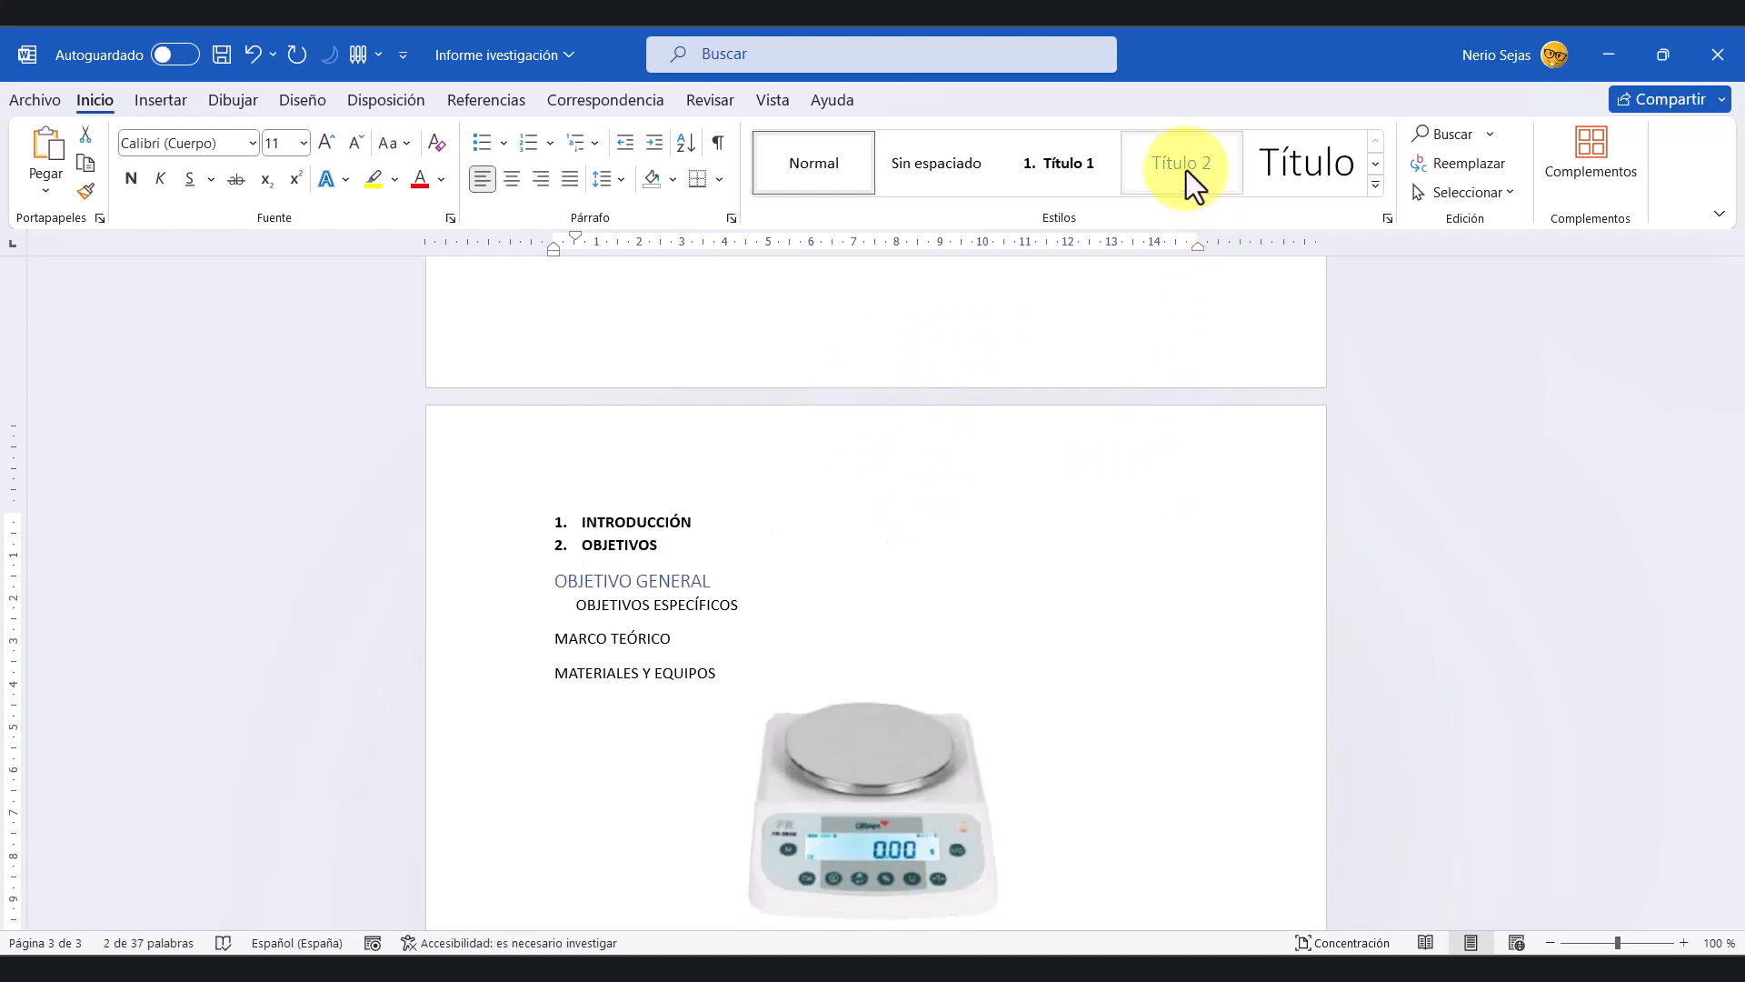
Step: Undo the Título 2 style on OBJETIVO GENERAL, then apply Título 1 and demote the heading to level 2.1
key("ctrl+z")
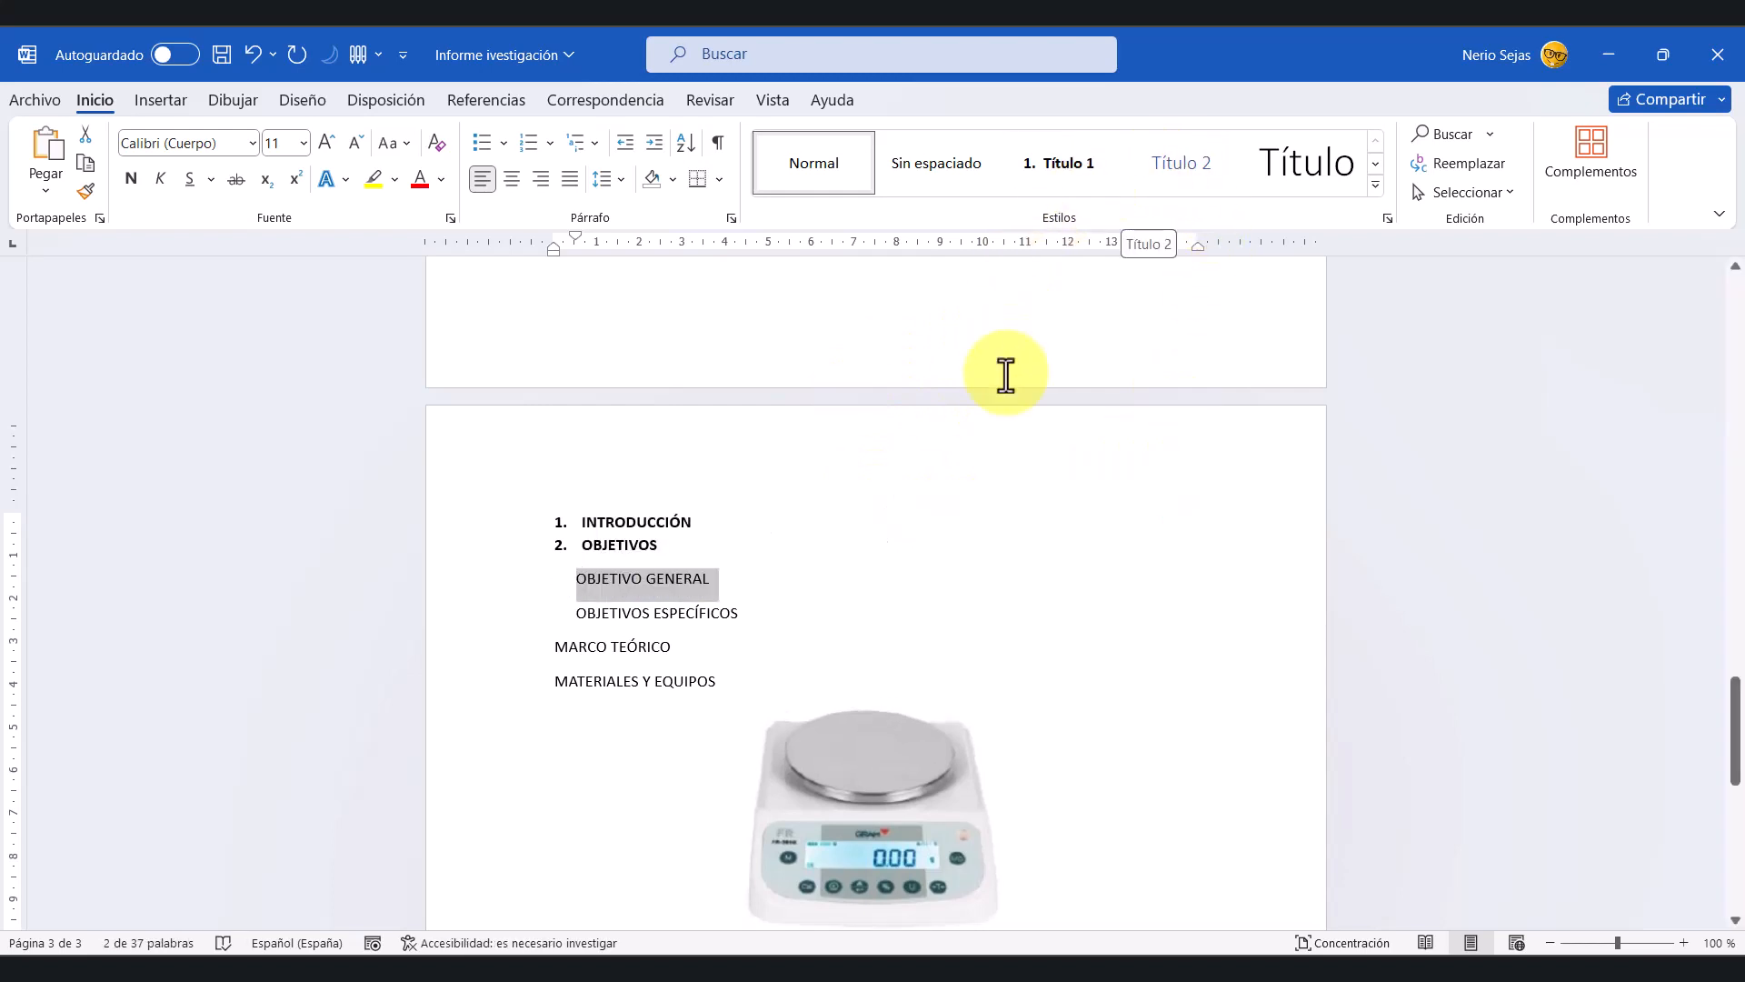
left_click(1051, 171)
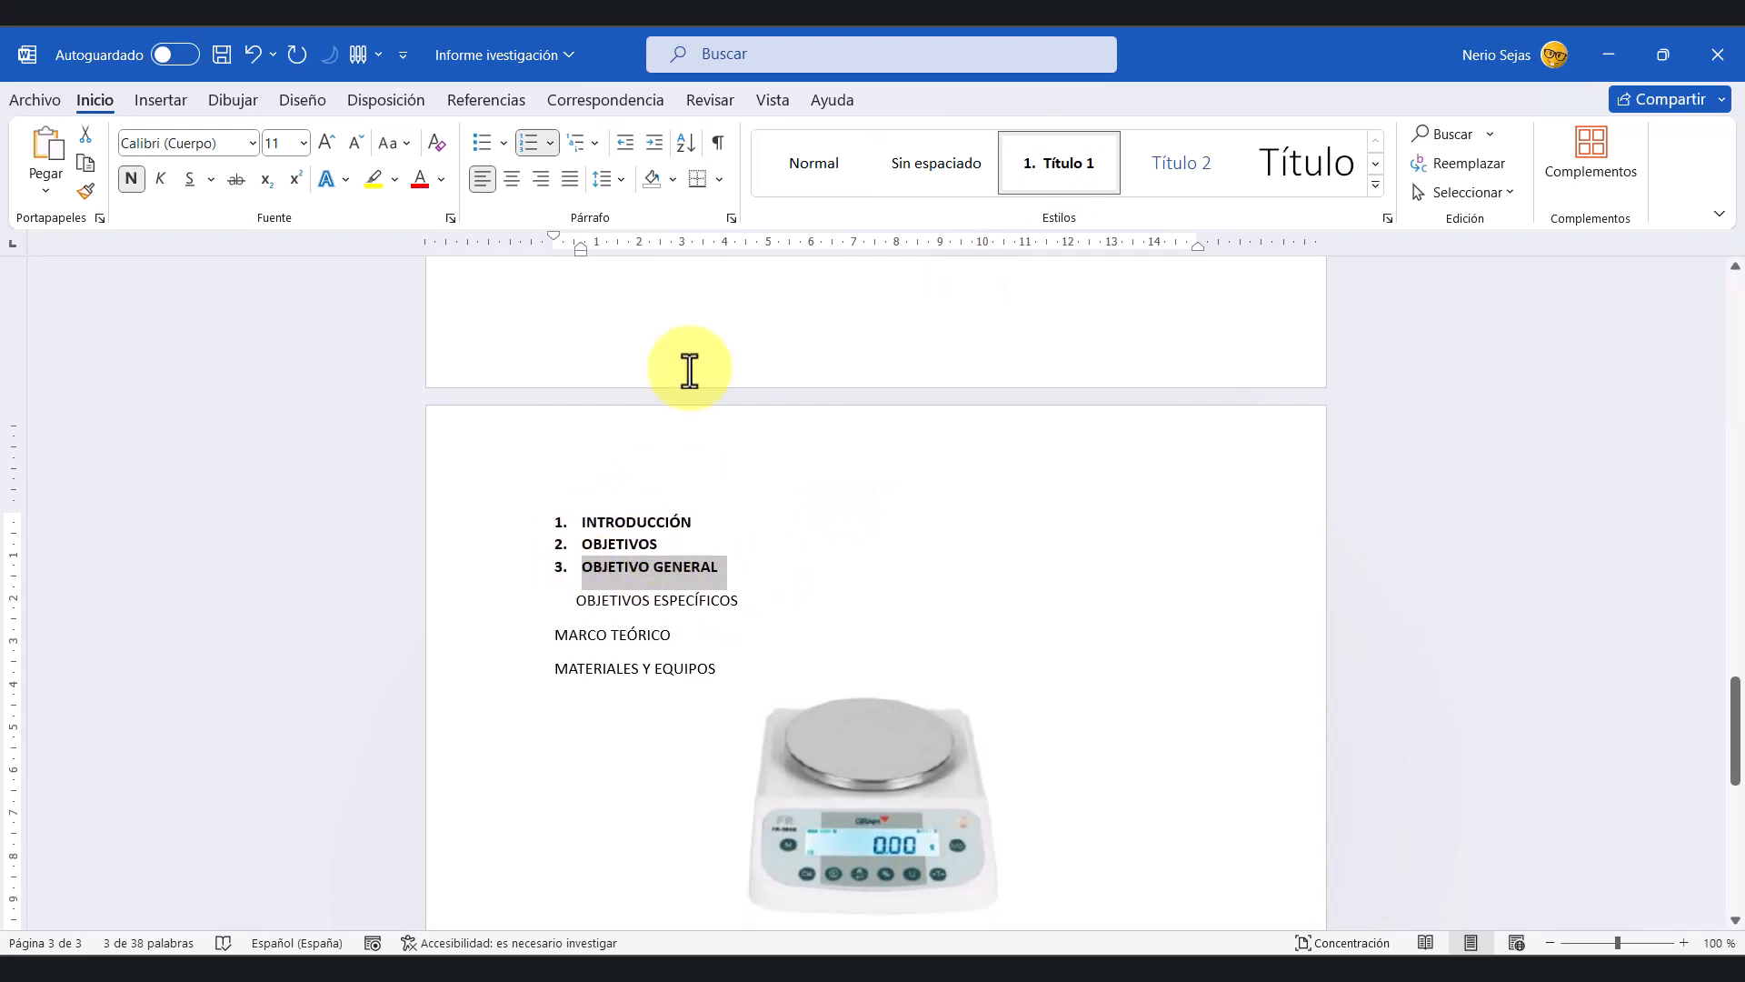
left_click(654, 140)
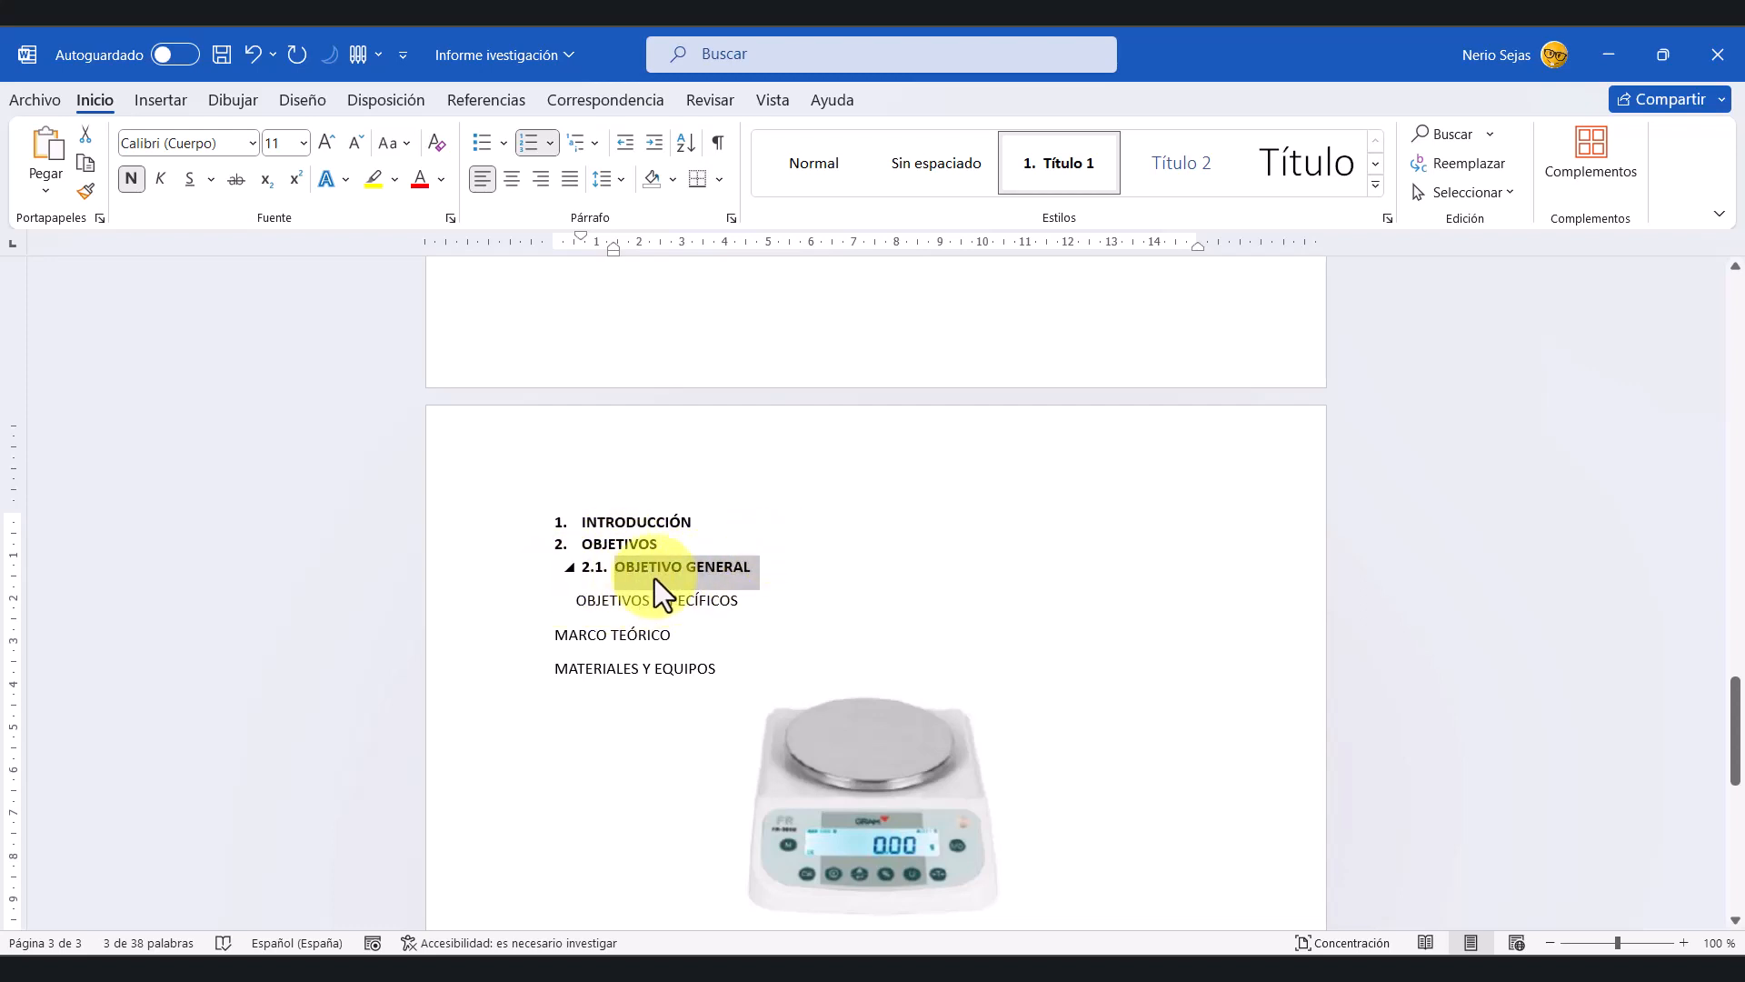
Step: Update the Título 2 style to match the OBJETIVO GENERAL heading and apply it to OBJETIVOS ESPECÍFICOS
right_click(1177, 172)
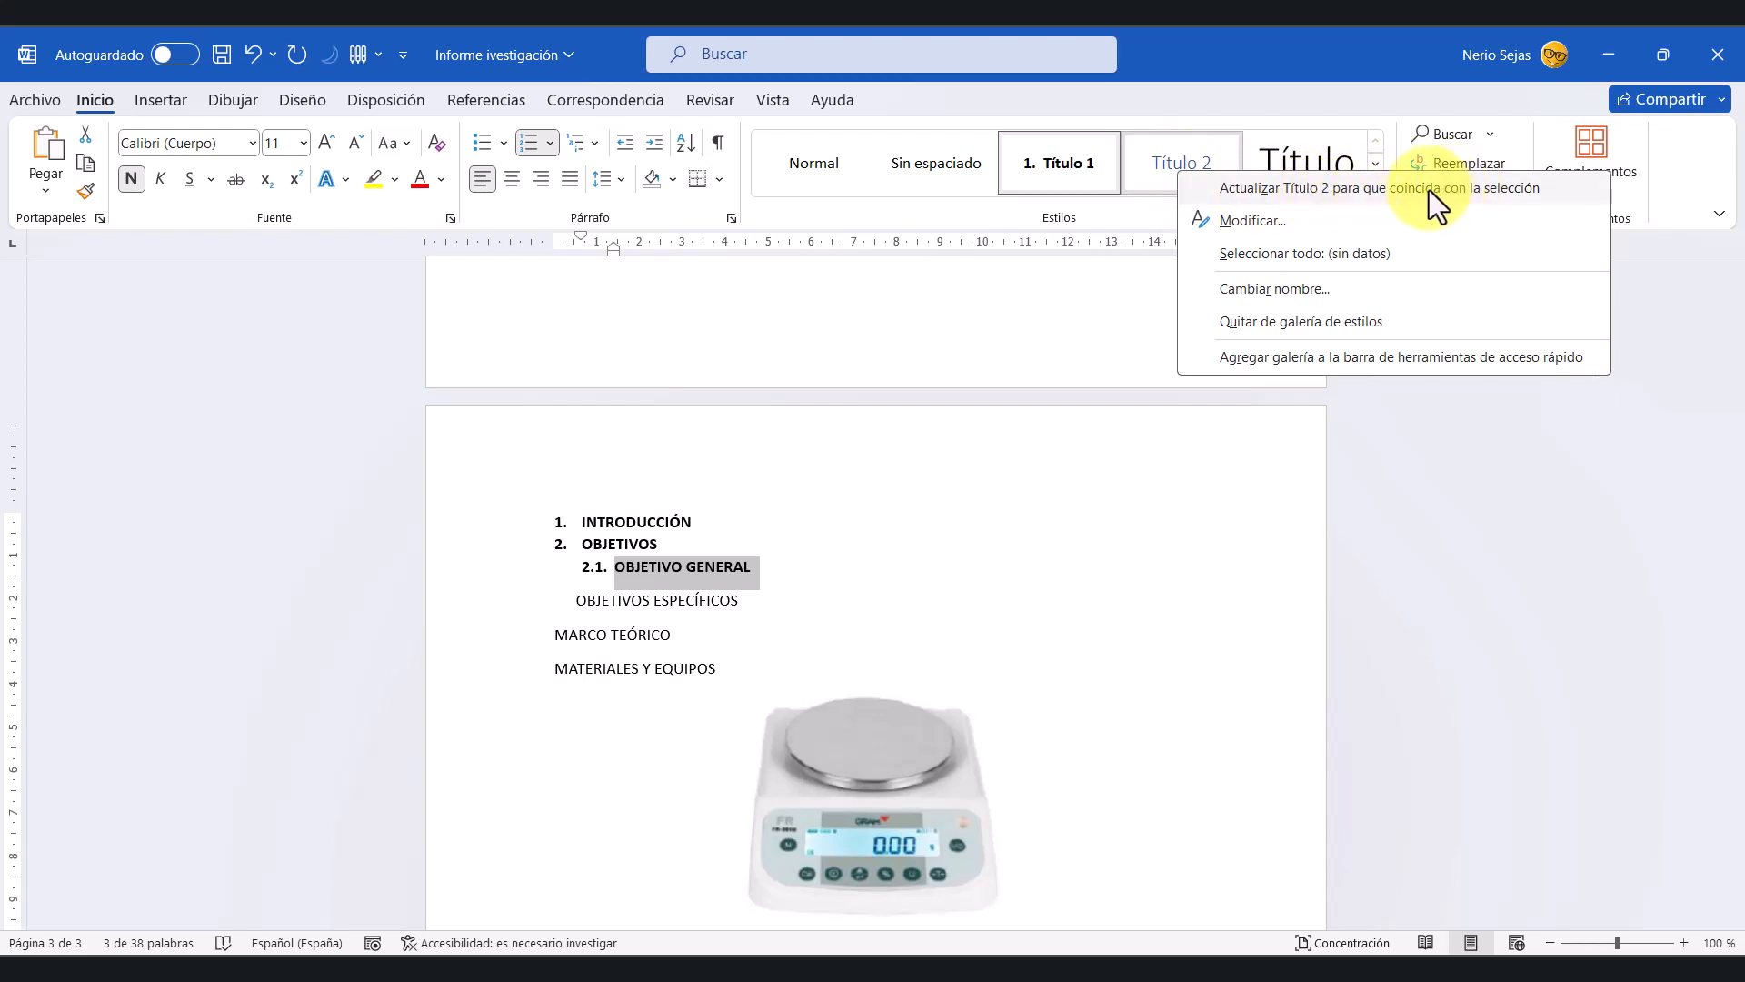
left_click(1389, 189)
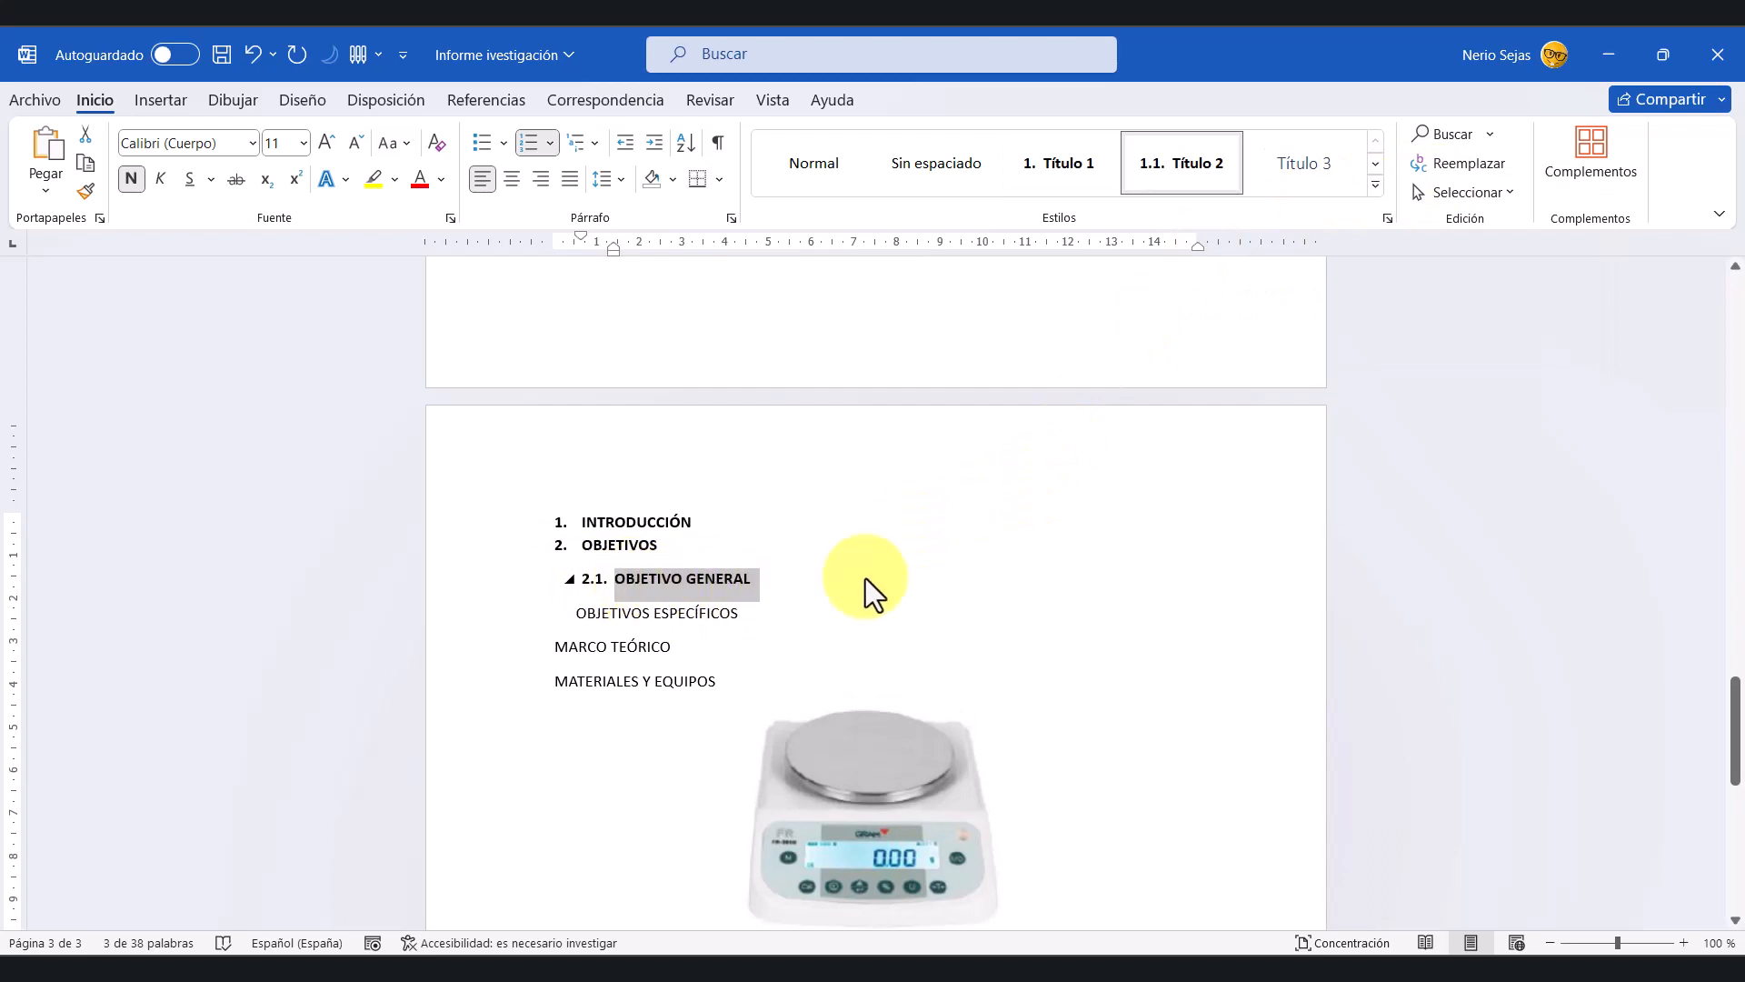
left_click(696, 618)
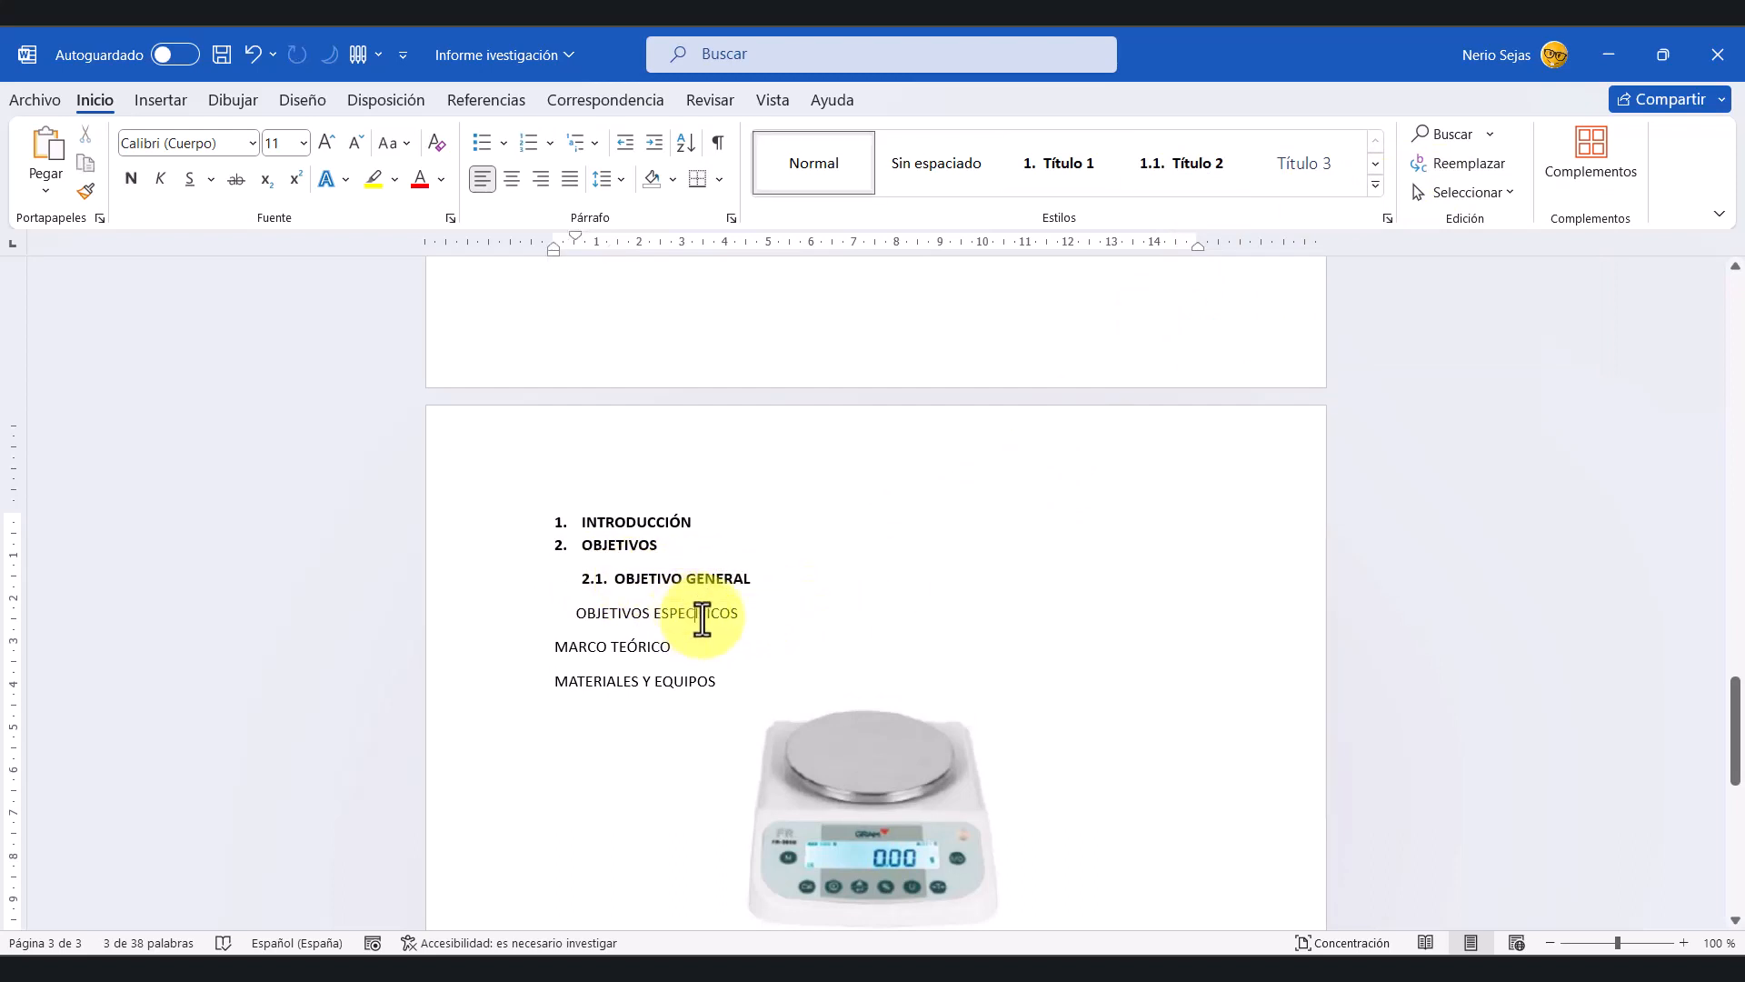
left_click_drag(740, 613, 582, 619)
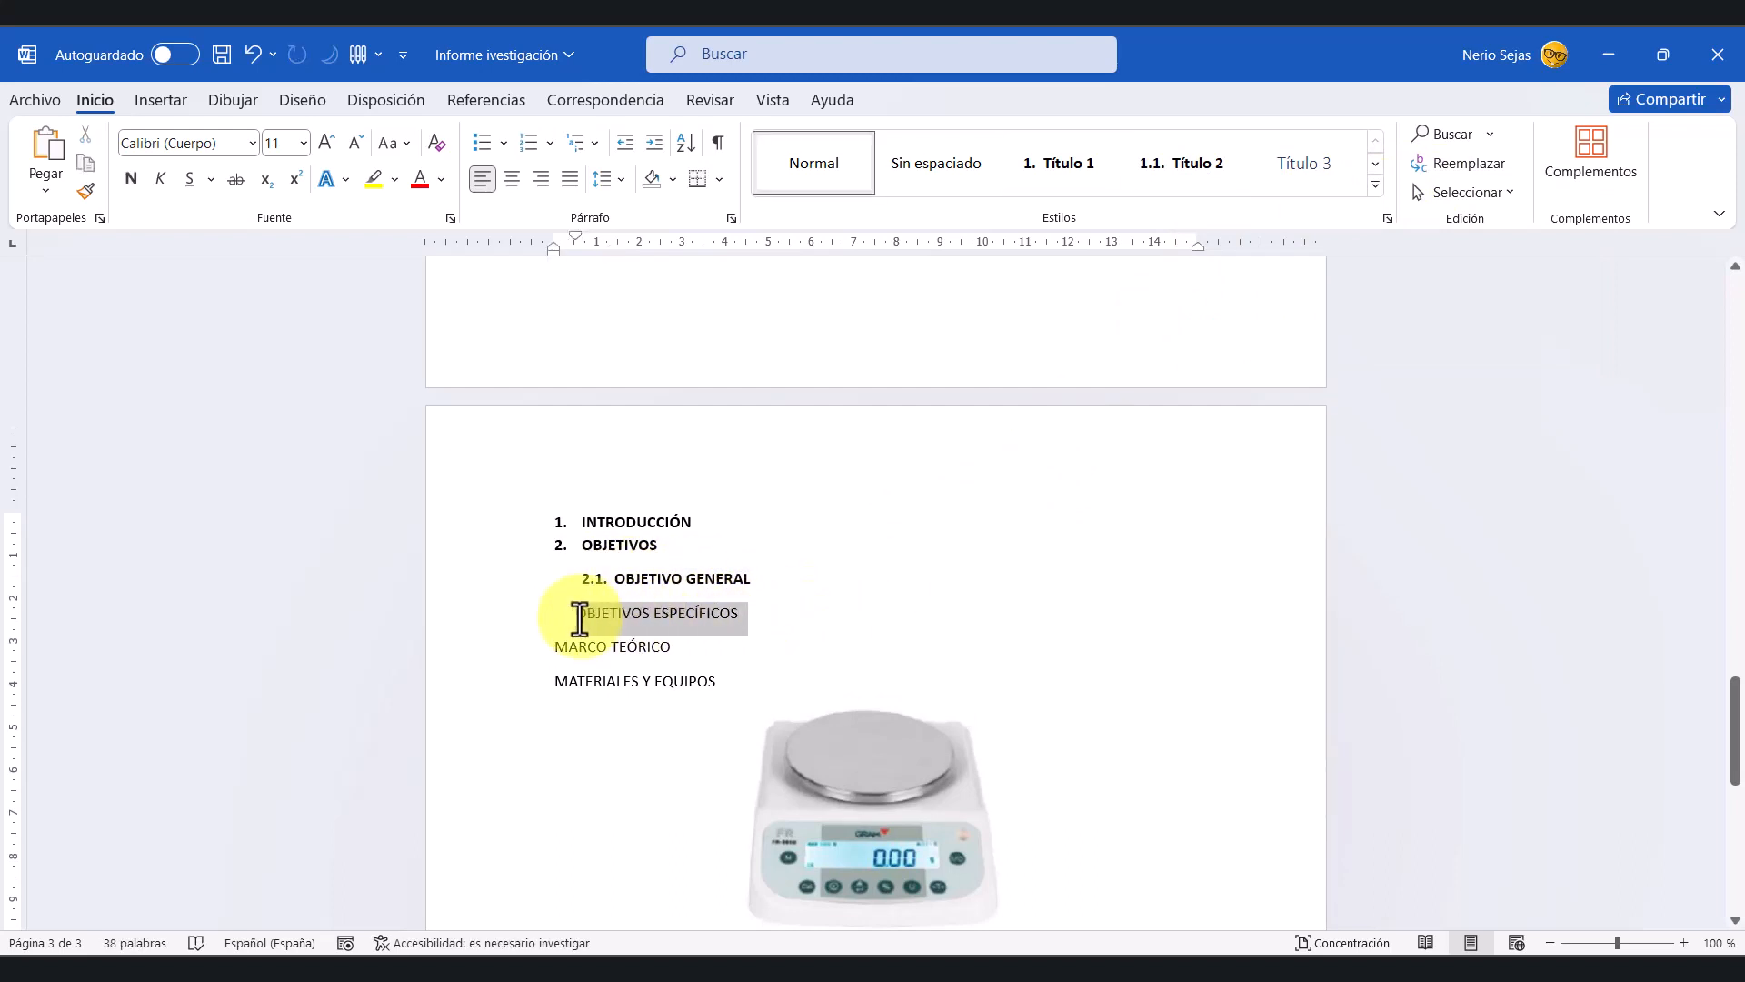
left_click(1179, 172)
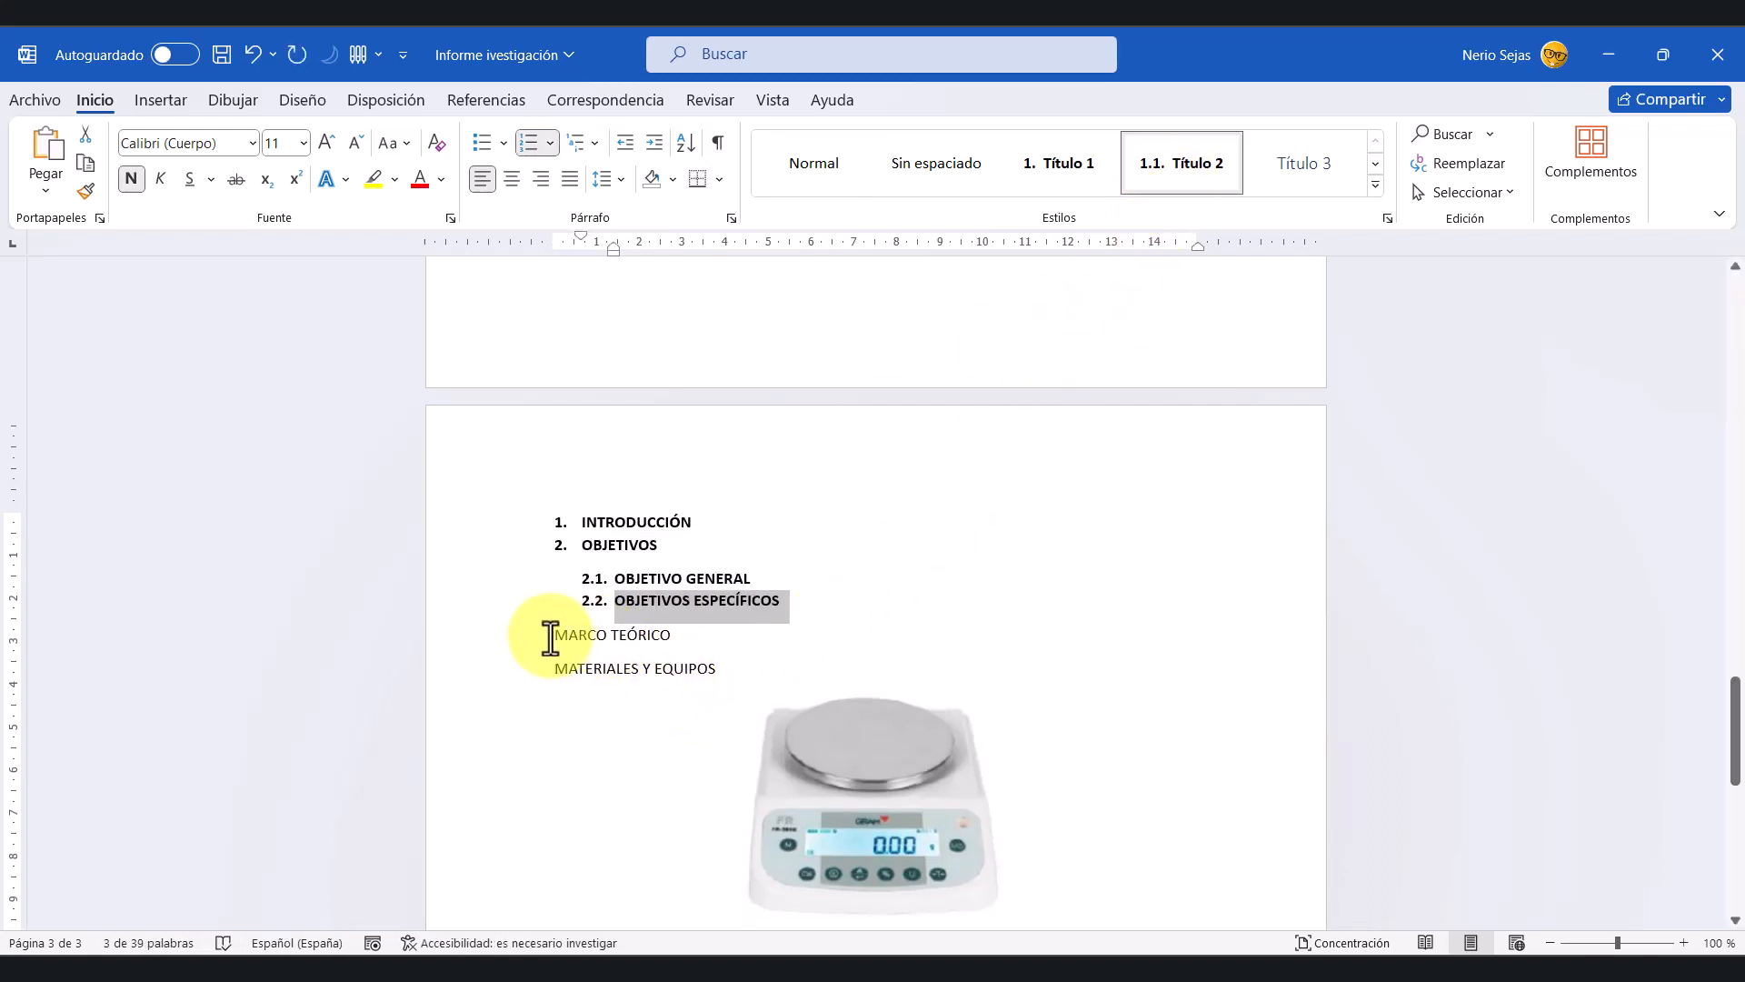
Step: Apply the Título 1 style to the MARCO TEÓRICO and MATERIALES Y EQUIPOS headings
left_click_drag(551, 636, 665, 637)
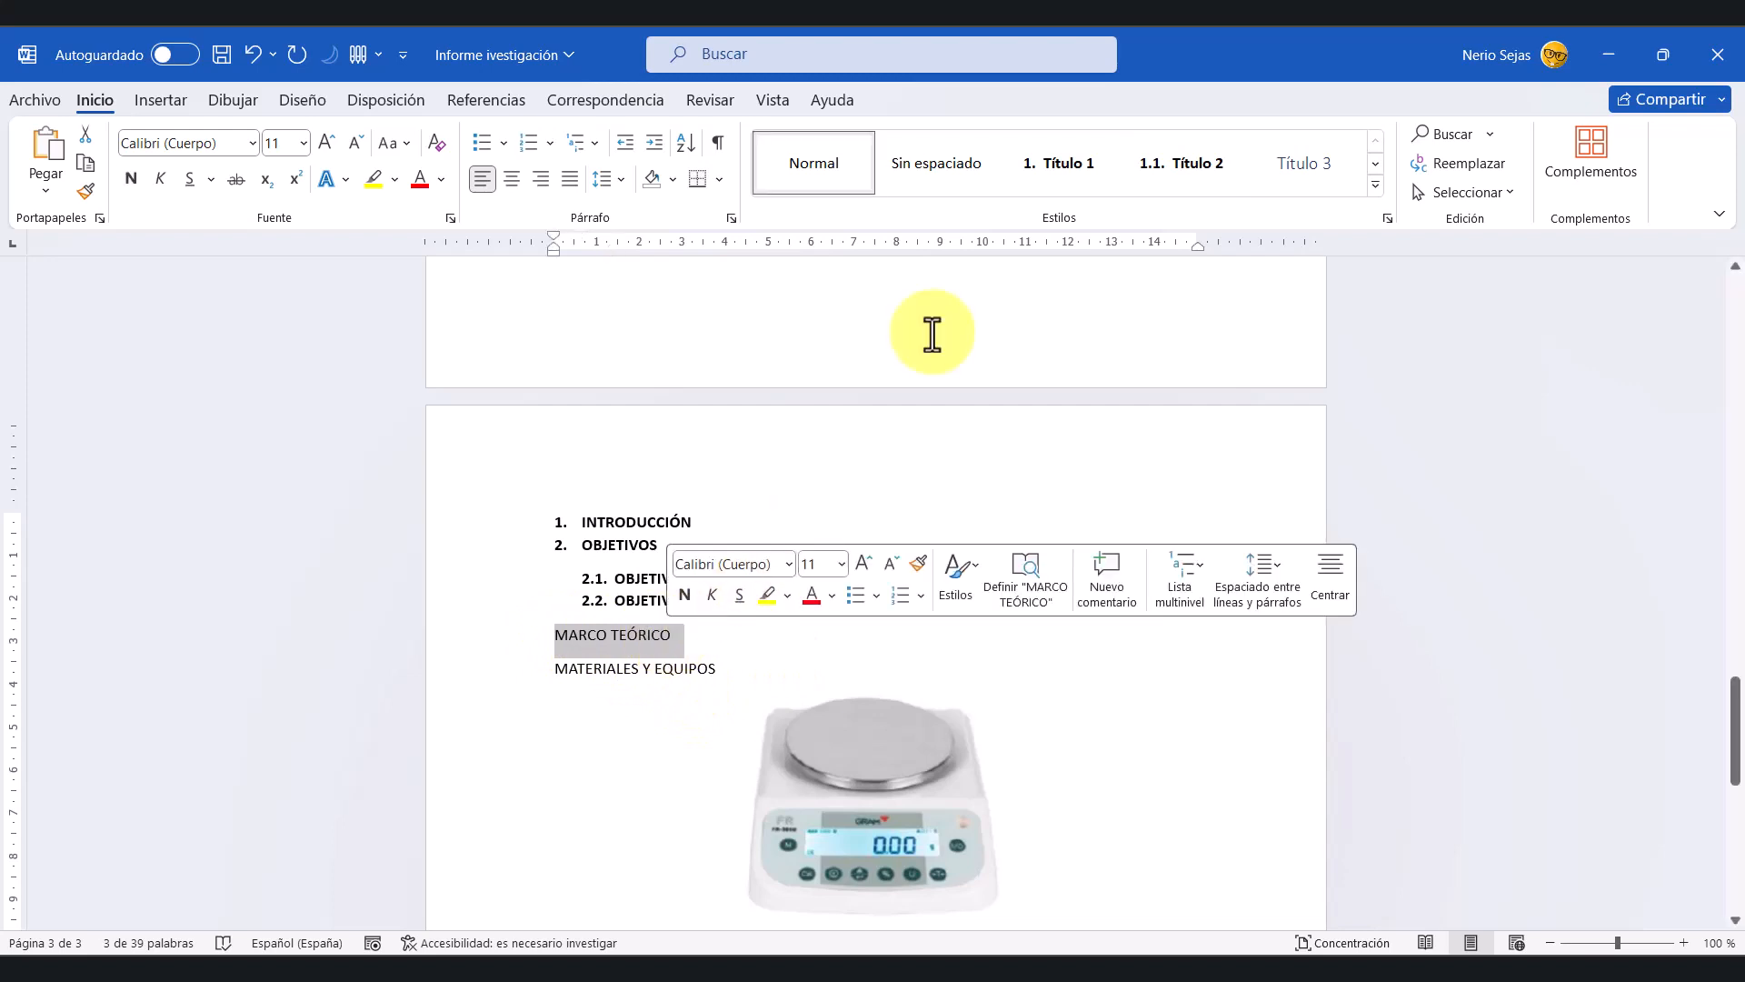
left_click(1060, 168)
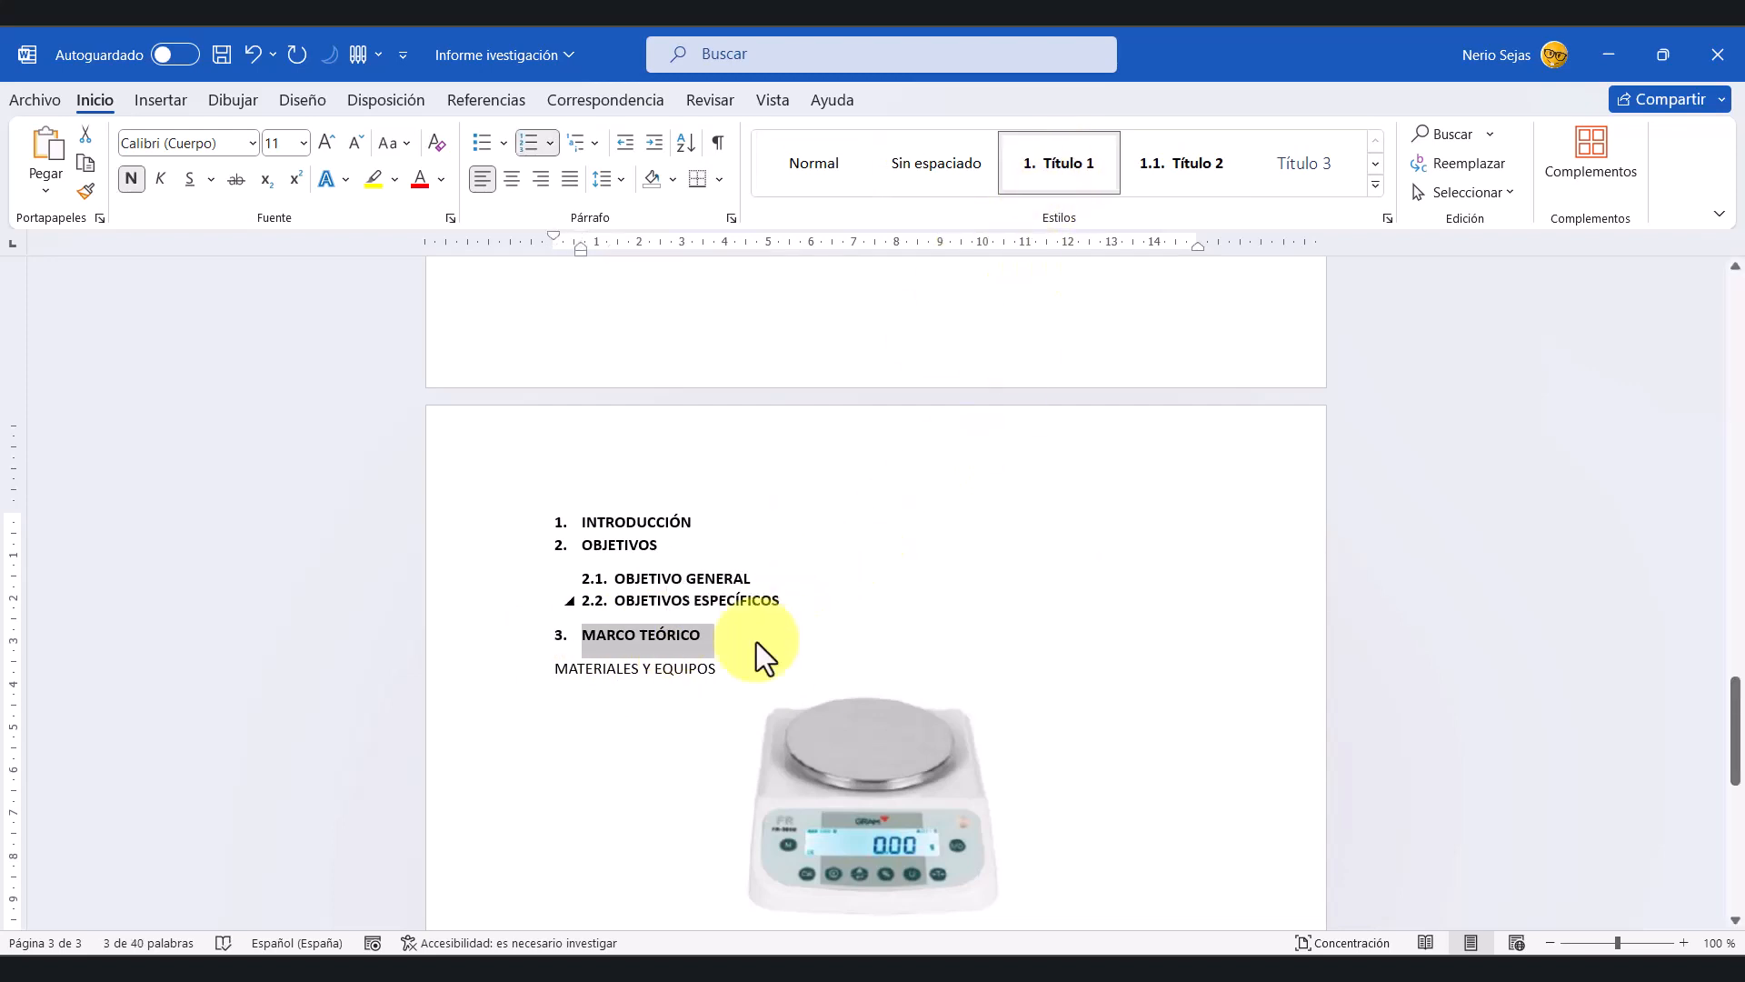
left_click_drag(549, 670, 714, 668)
left_click(1061, 162)
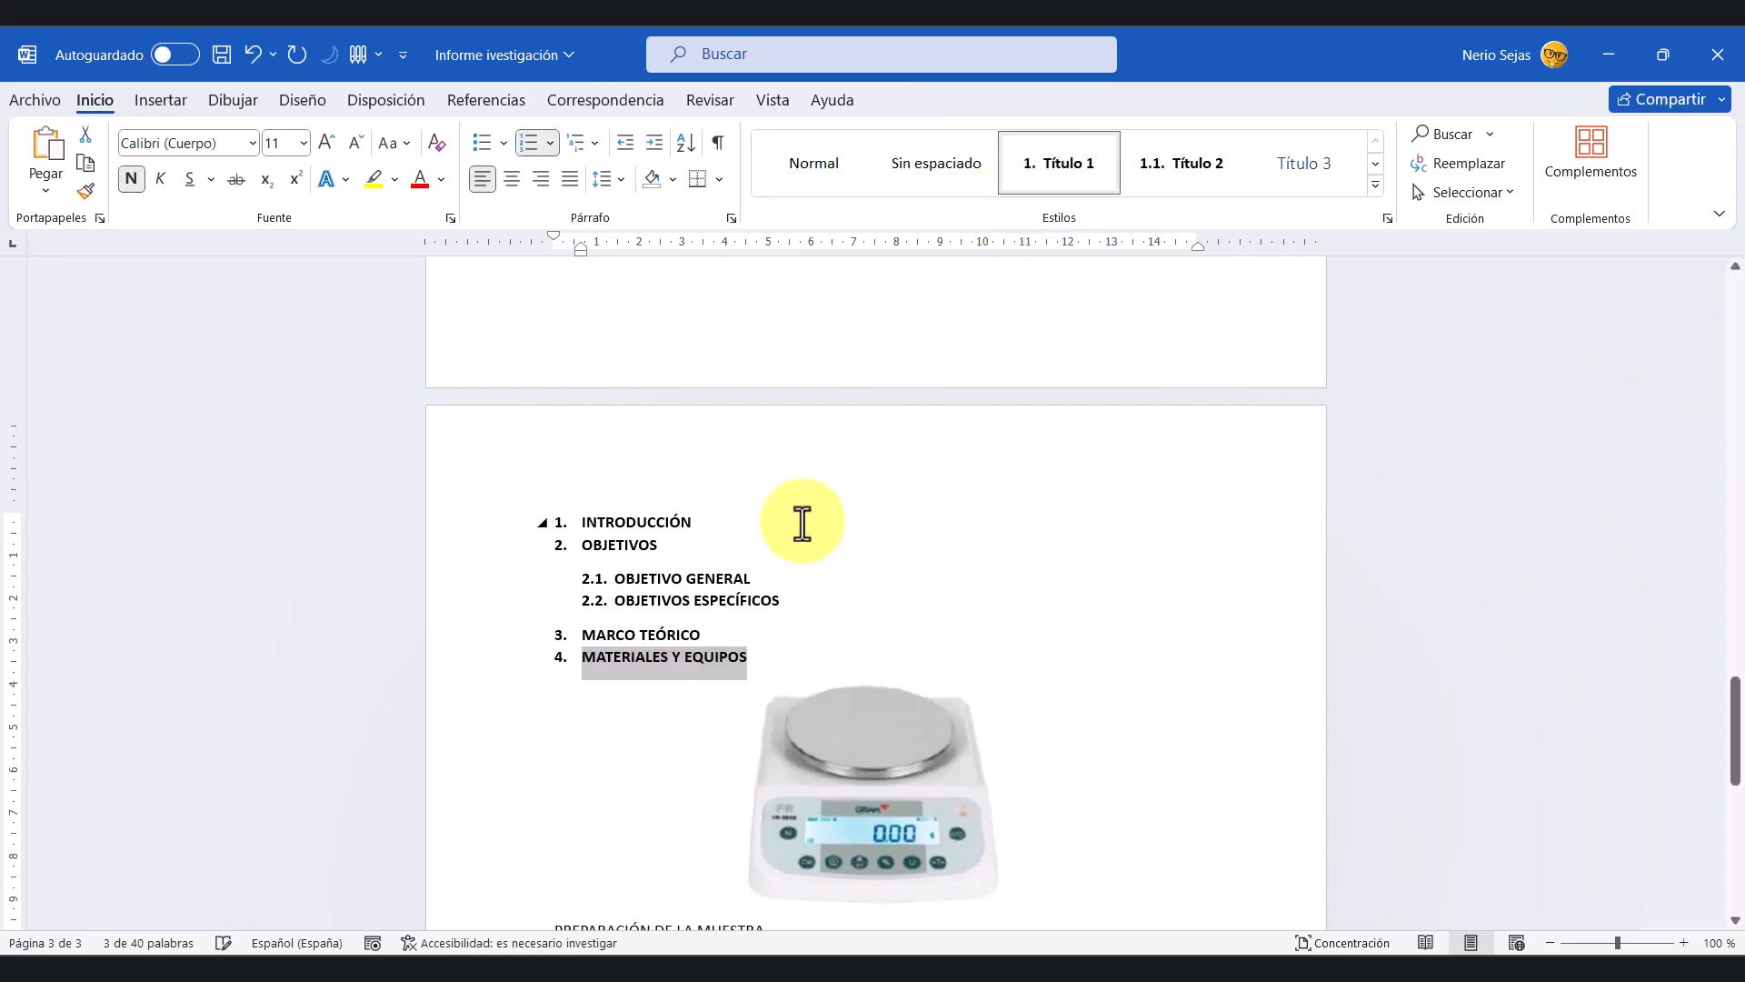
Step: Apply the Título 1 style to the PREPARACIÓN DE LA MUESTRA and PROCEDIMIENTOS DE ENSAYO headings
scroll(791, 609, "down", 4)
left_click_drag(549, 714, 767, 708)
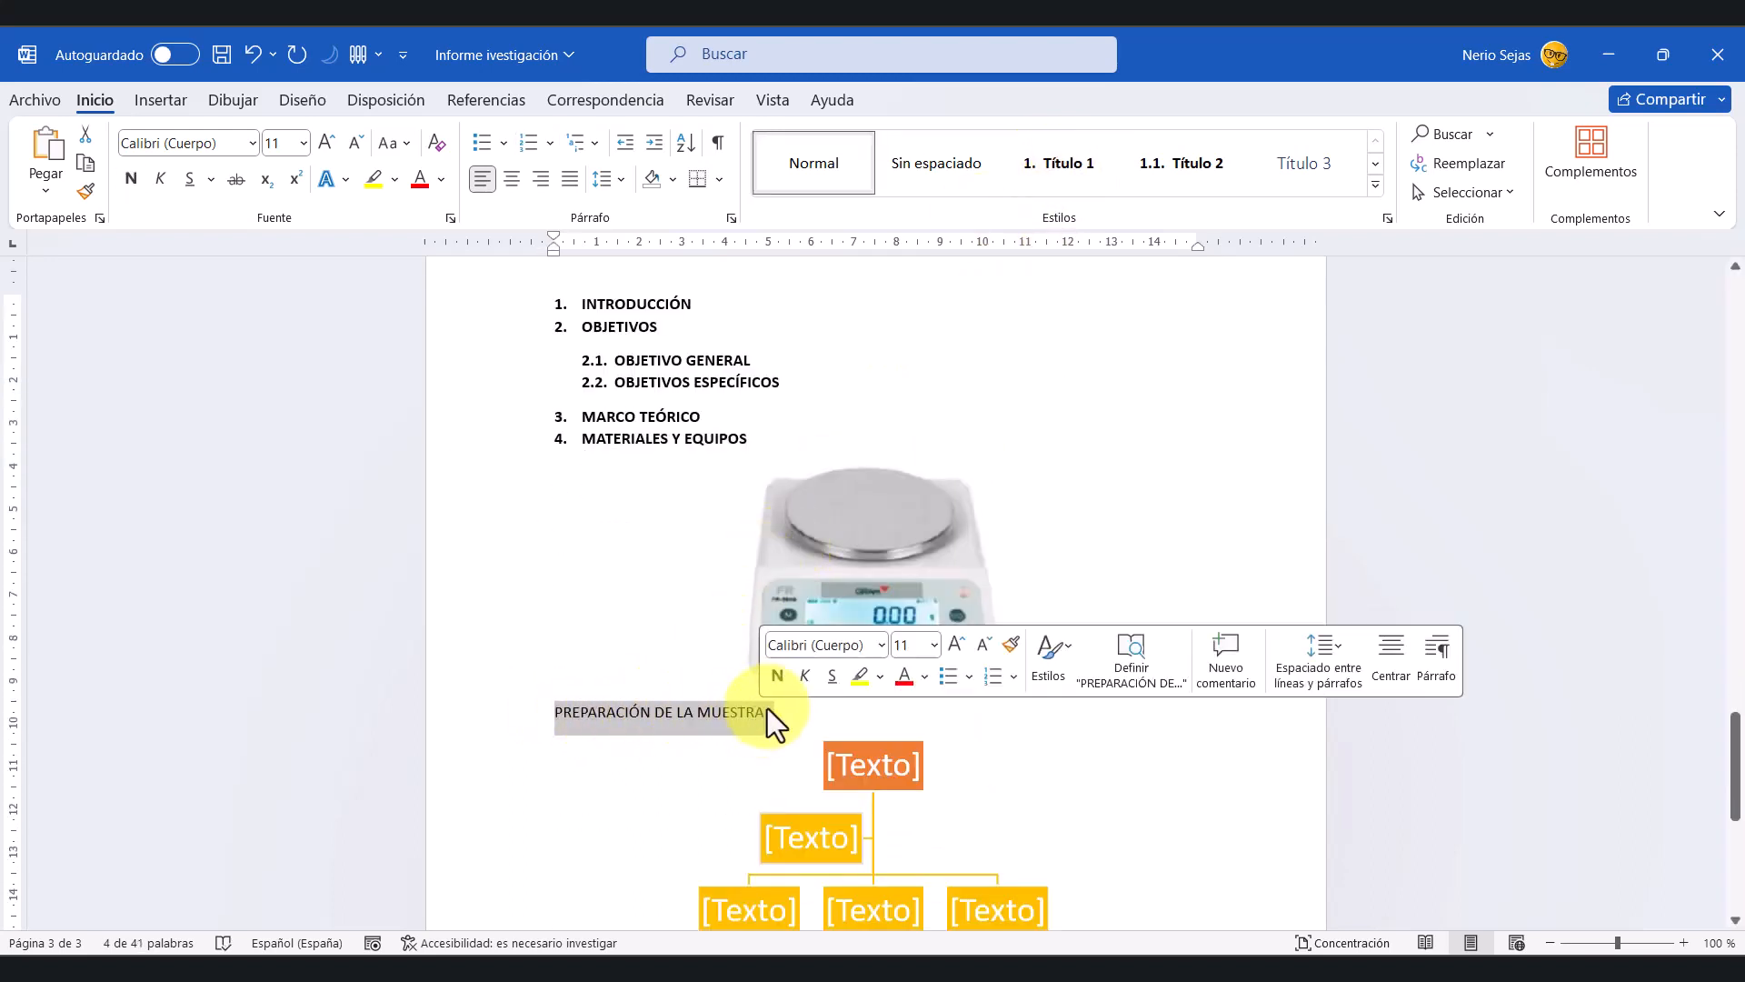
left_click(1061, 164)
scroll(706, 530, "down", 7)
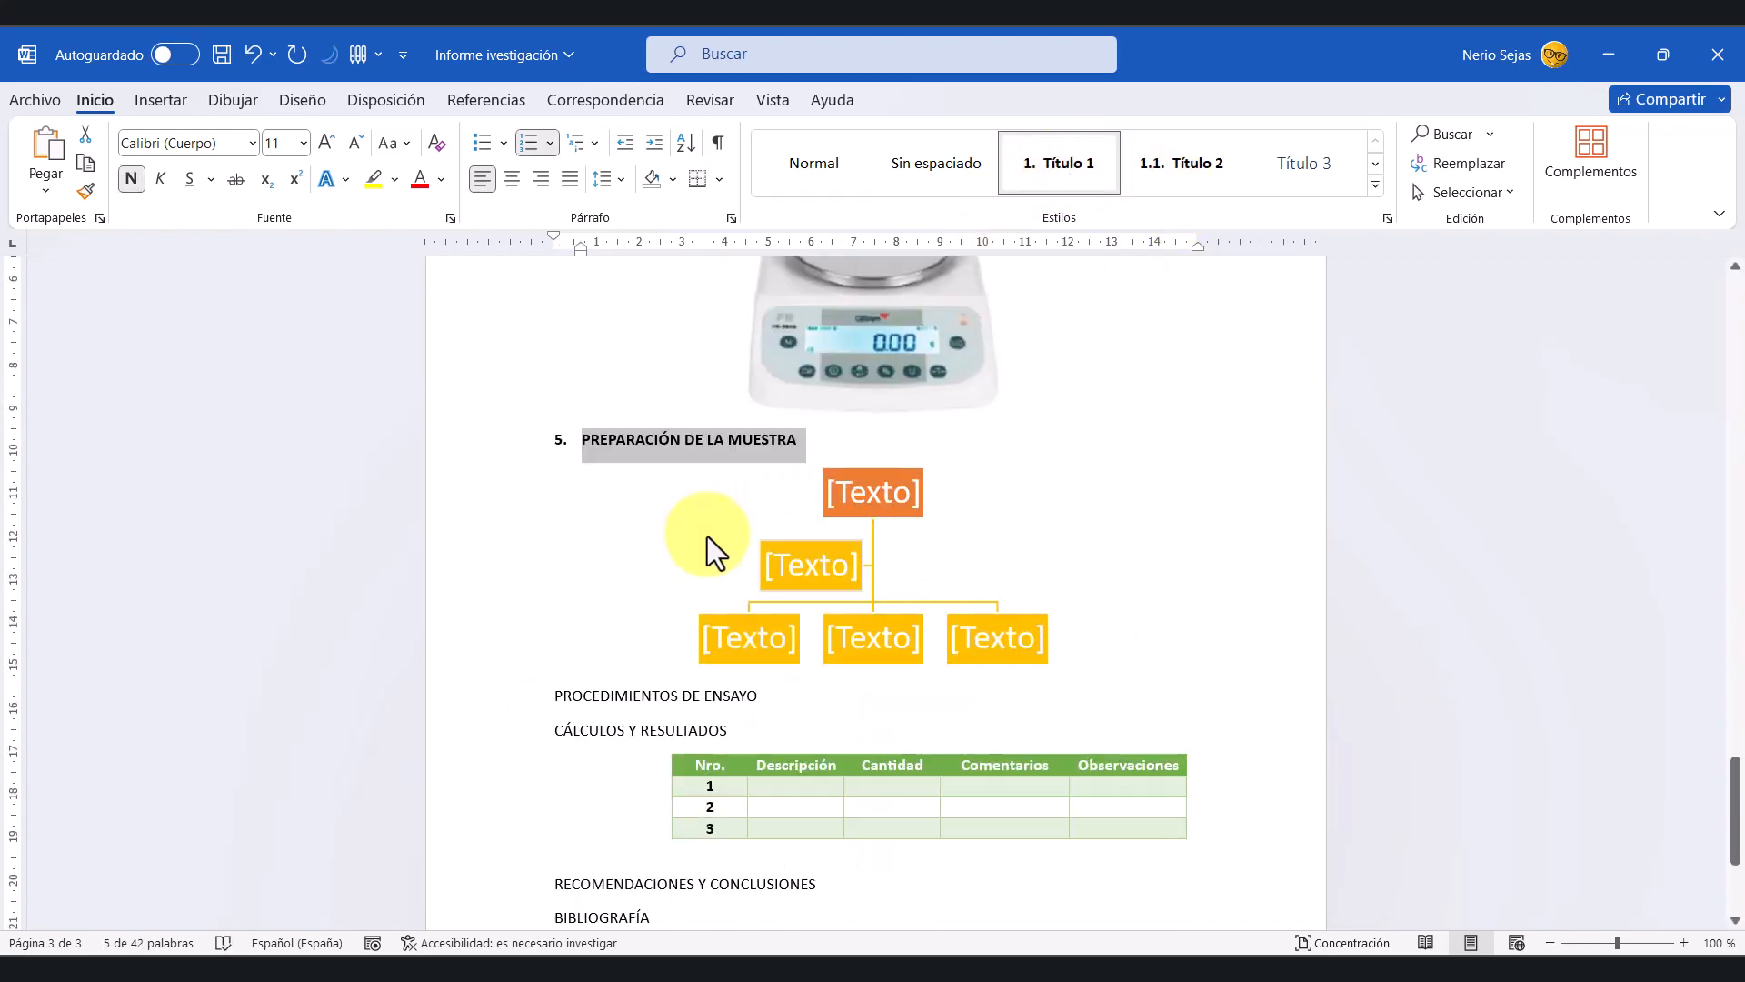
left_click(556, 587)
left_click_drag(609, 588, 768, 588)
left_click(1058, 168)
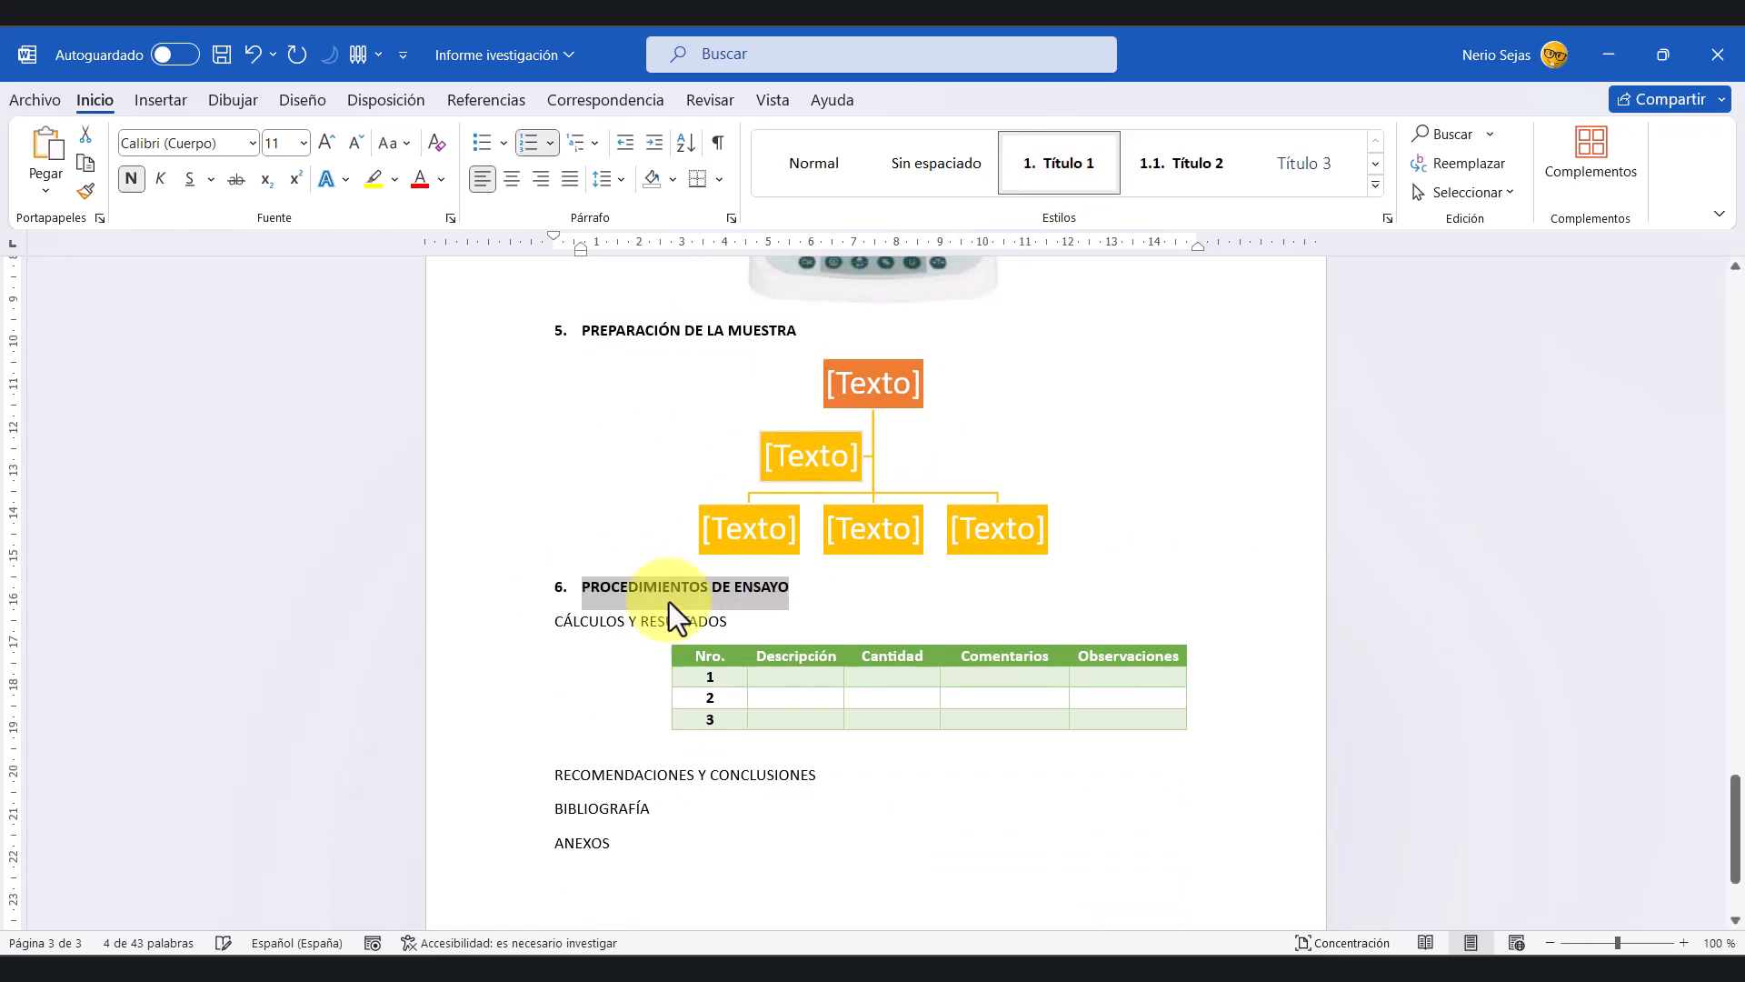
Step: Apply the Título 1 style to the CÁLCULOS Y RESULTADOS and RECOMENDACIONES Y CONCLUSIONES headings
left_click_drag(549, 623, 728, 624)
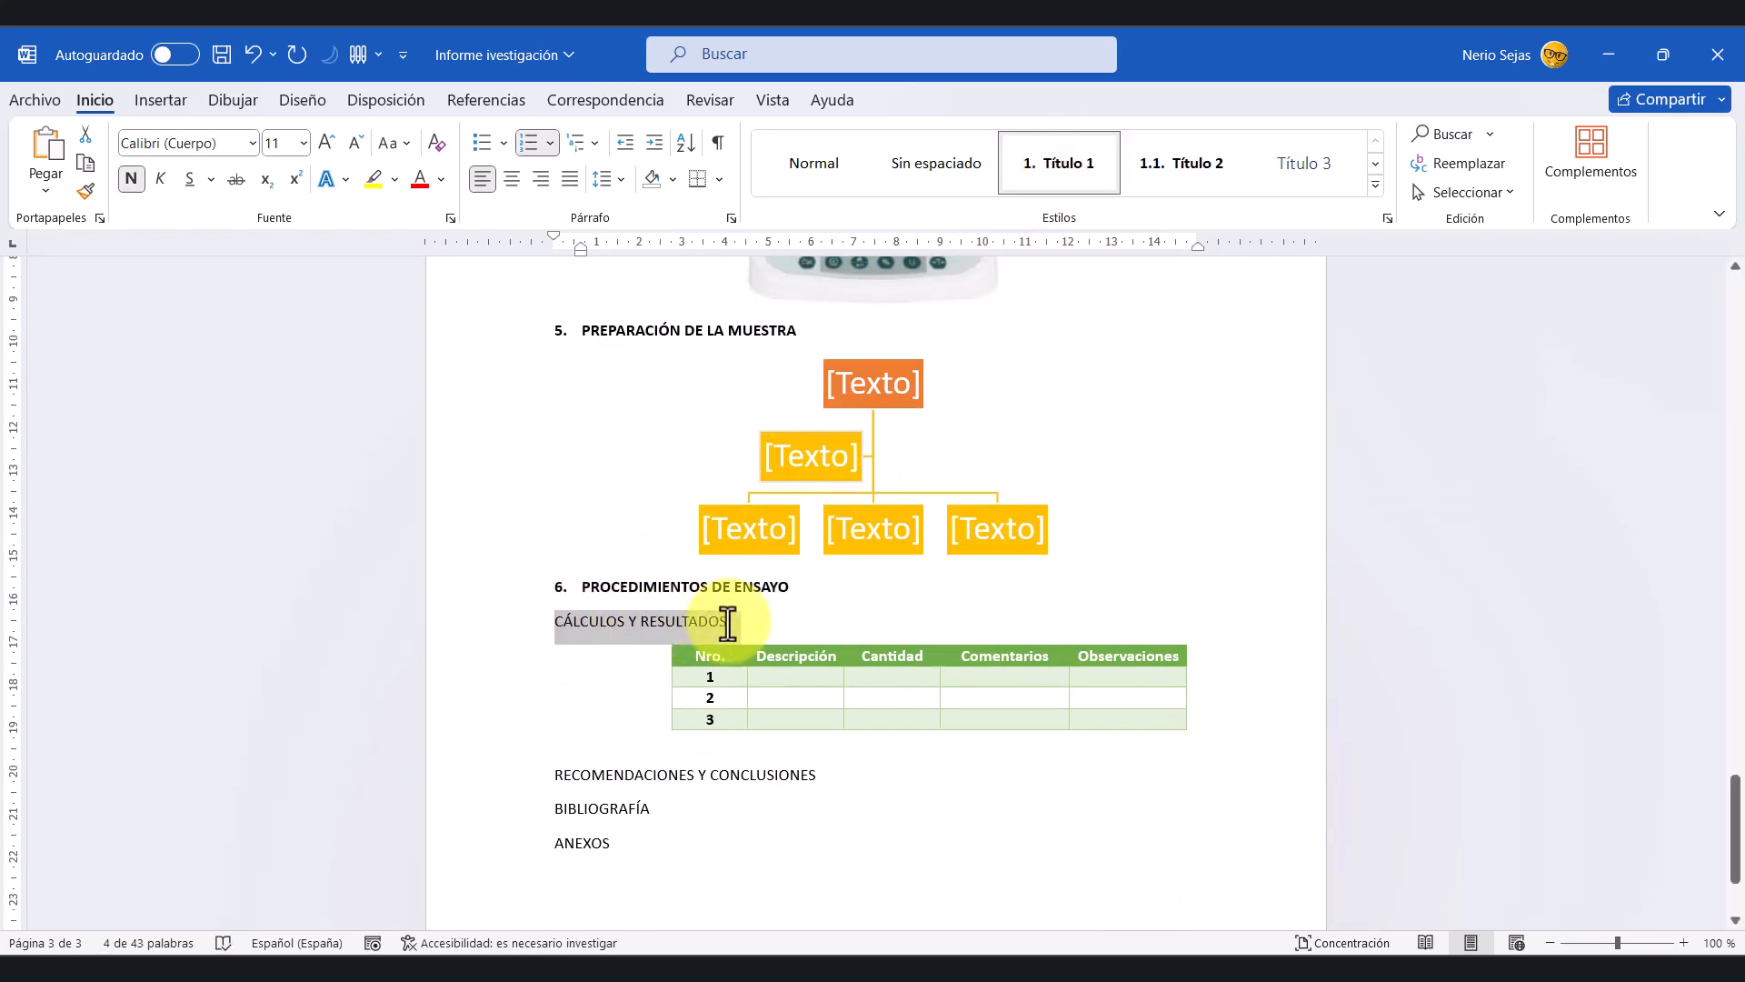
left_click(1082, 180)
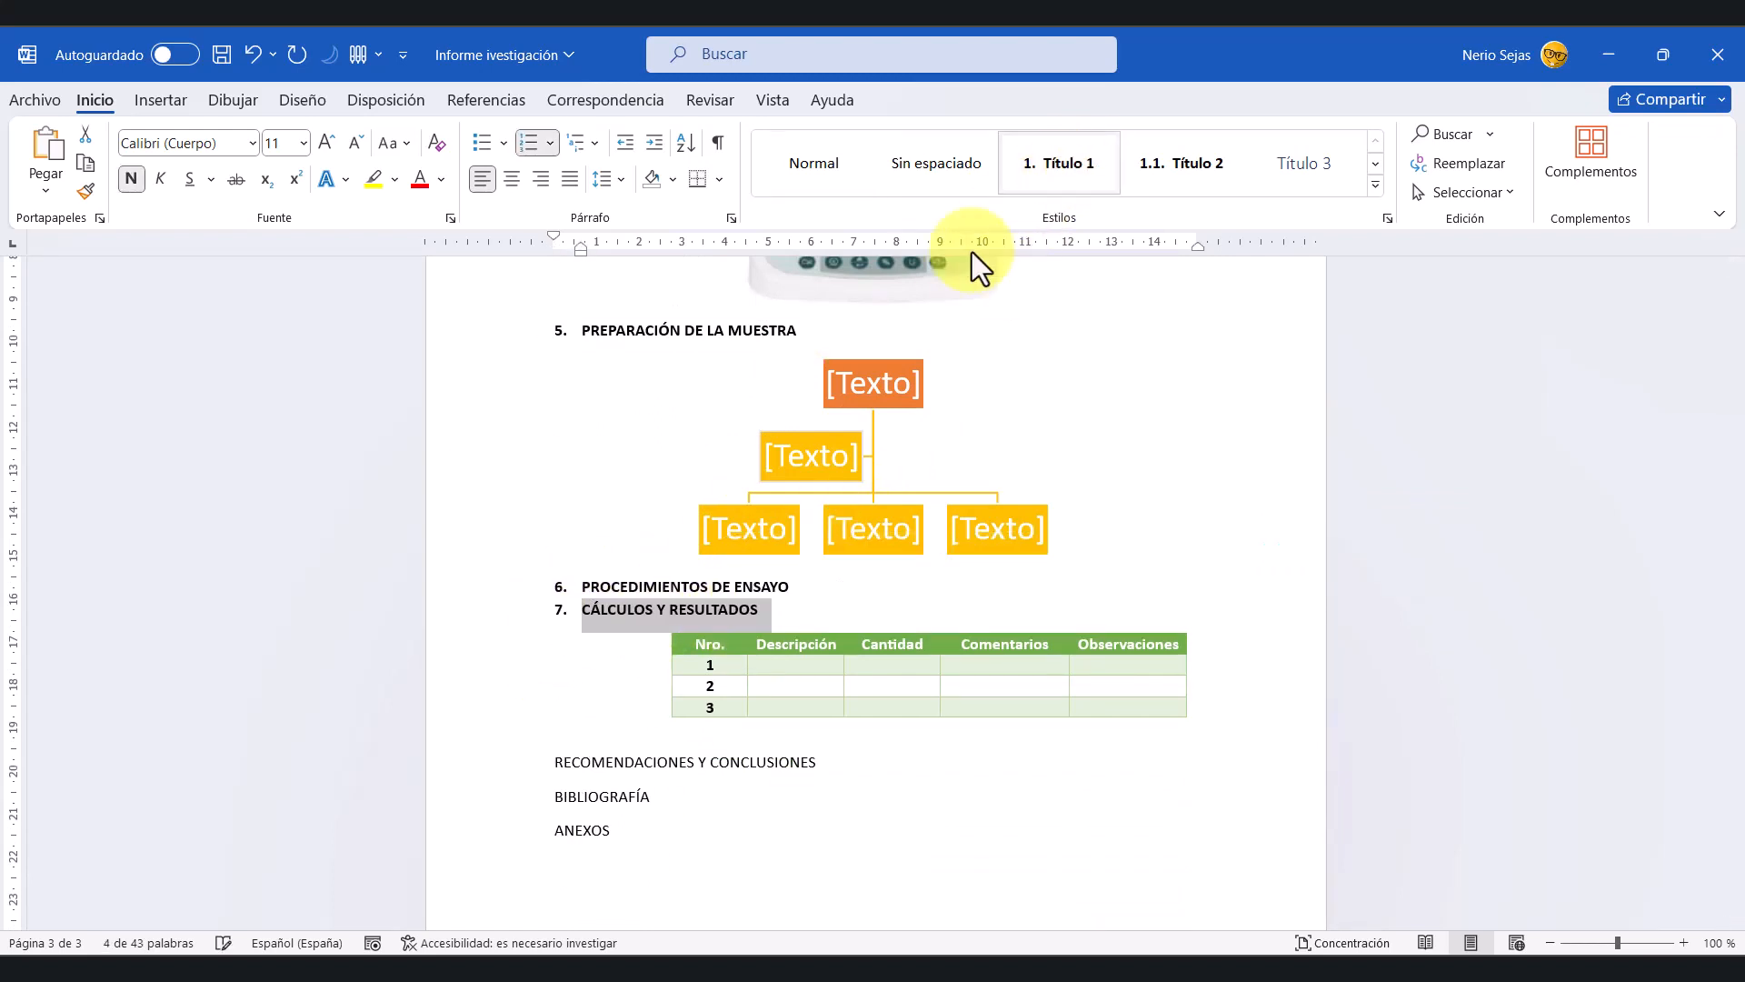
left_click_drag(563, 765, 818, 763)
left_click(1062, 166)
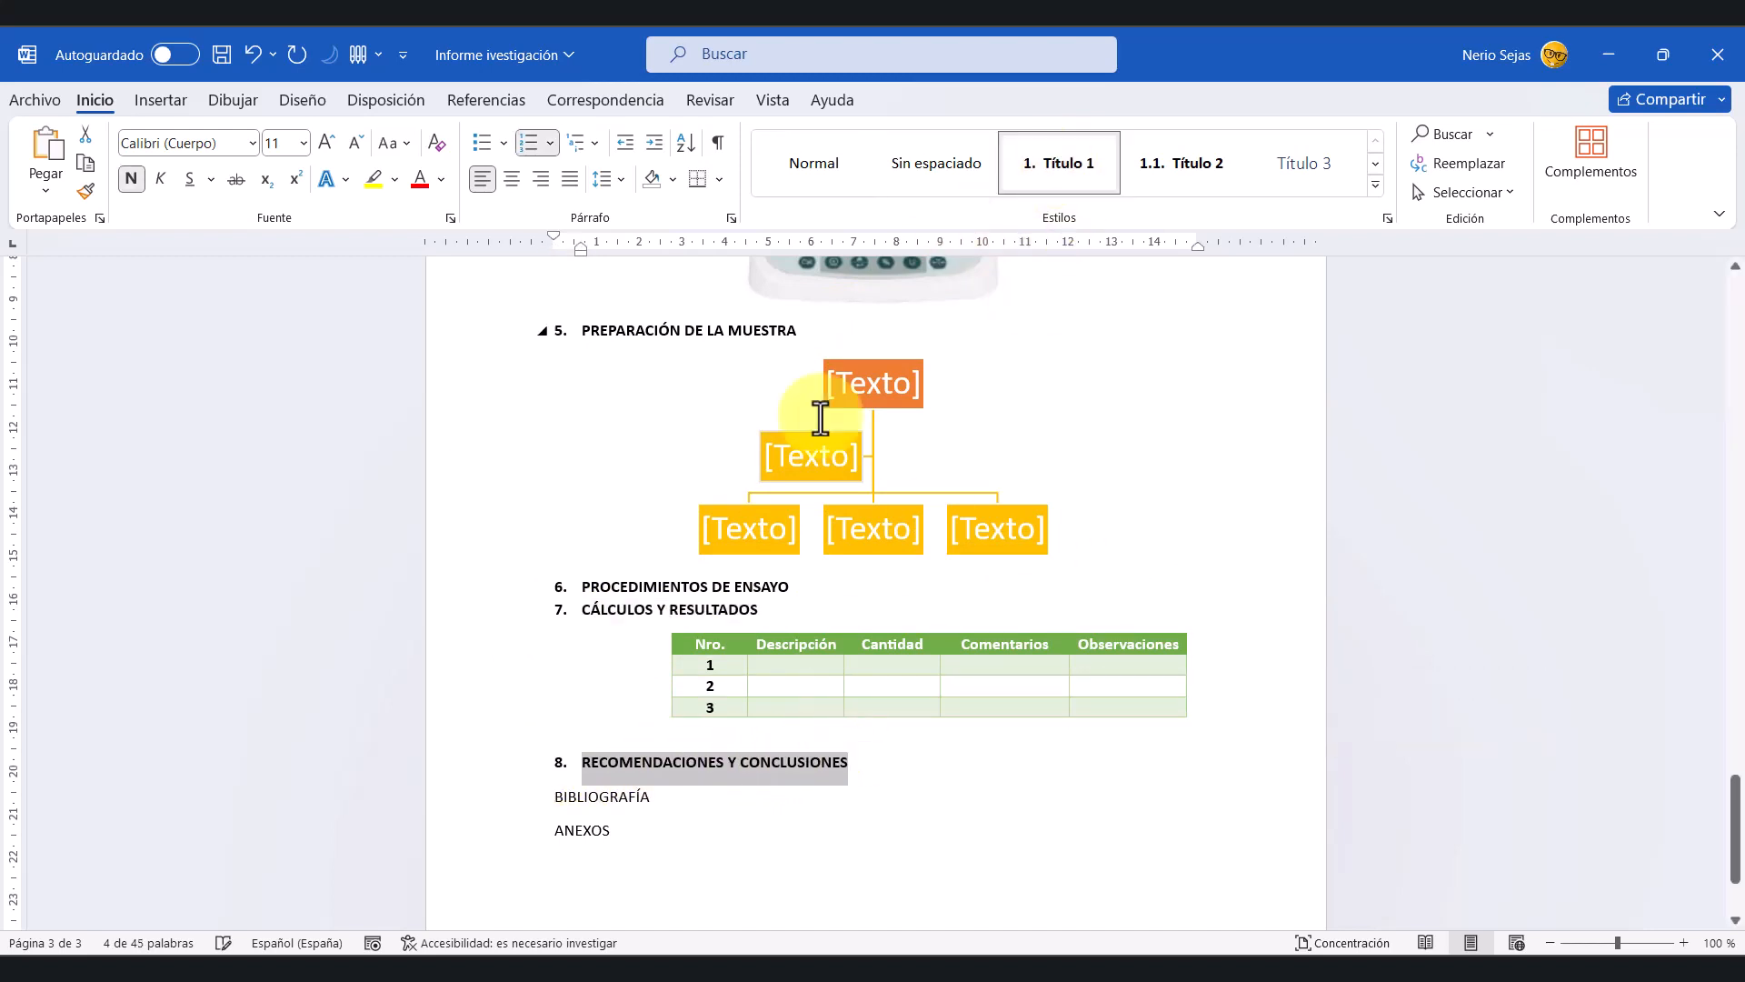
Step: Apply the Título 1 style to the BIBLIOGRAFÍA and ANEXOS headings together
scroll(615, 760, "down", 2)
left_click_drag(615, 667, 559, 647)
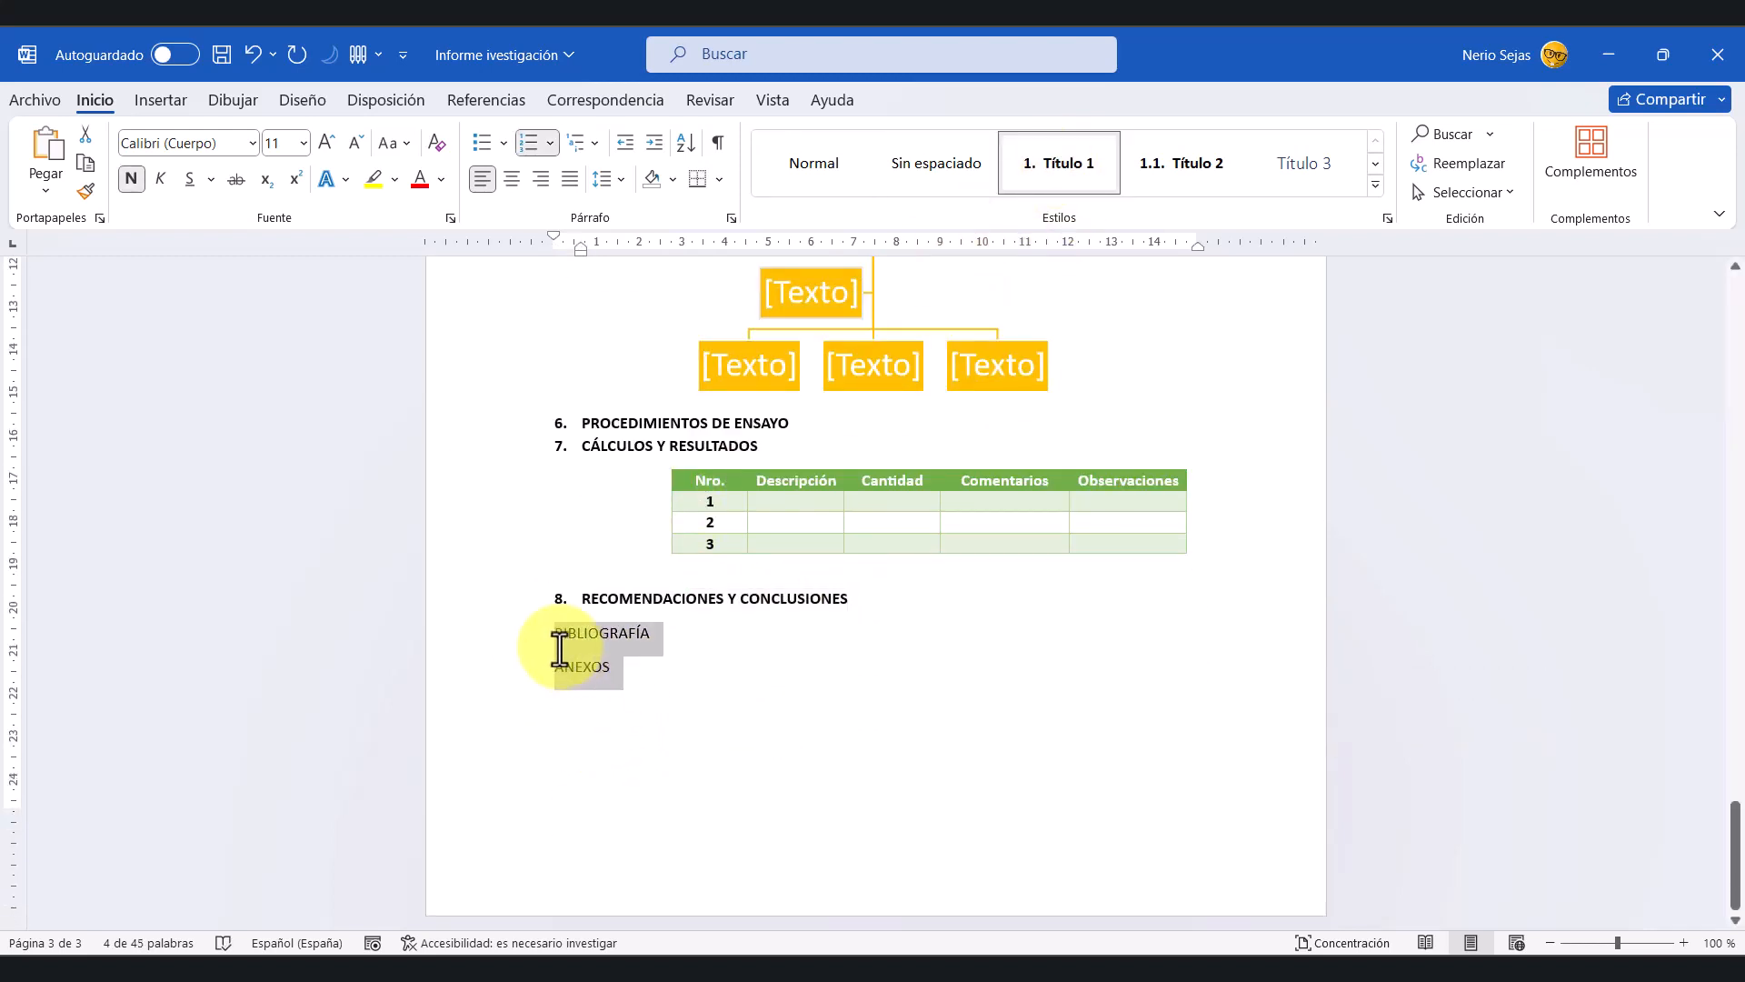
left_click(1063, 167)
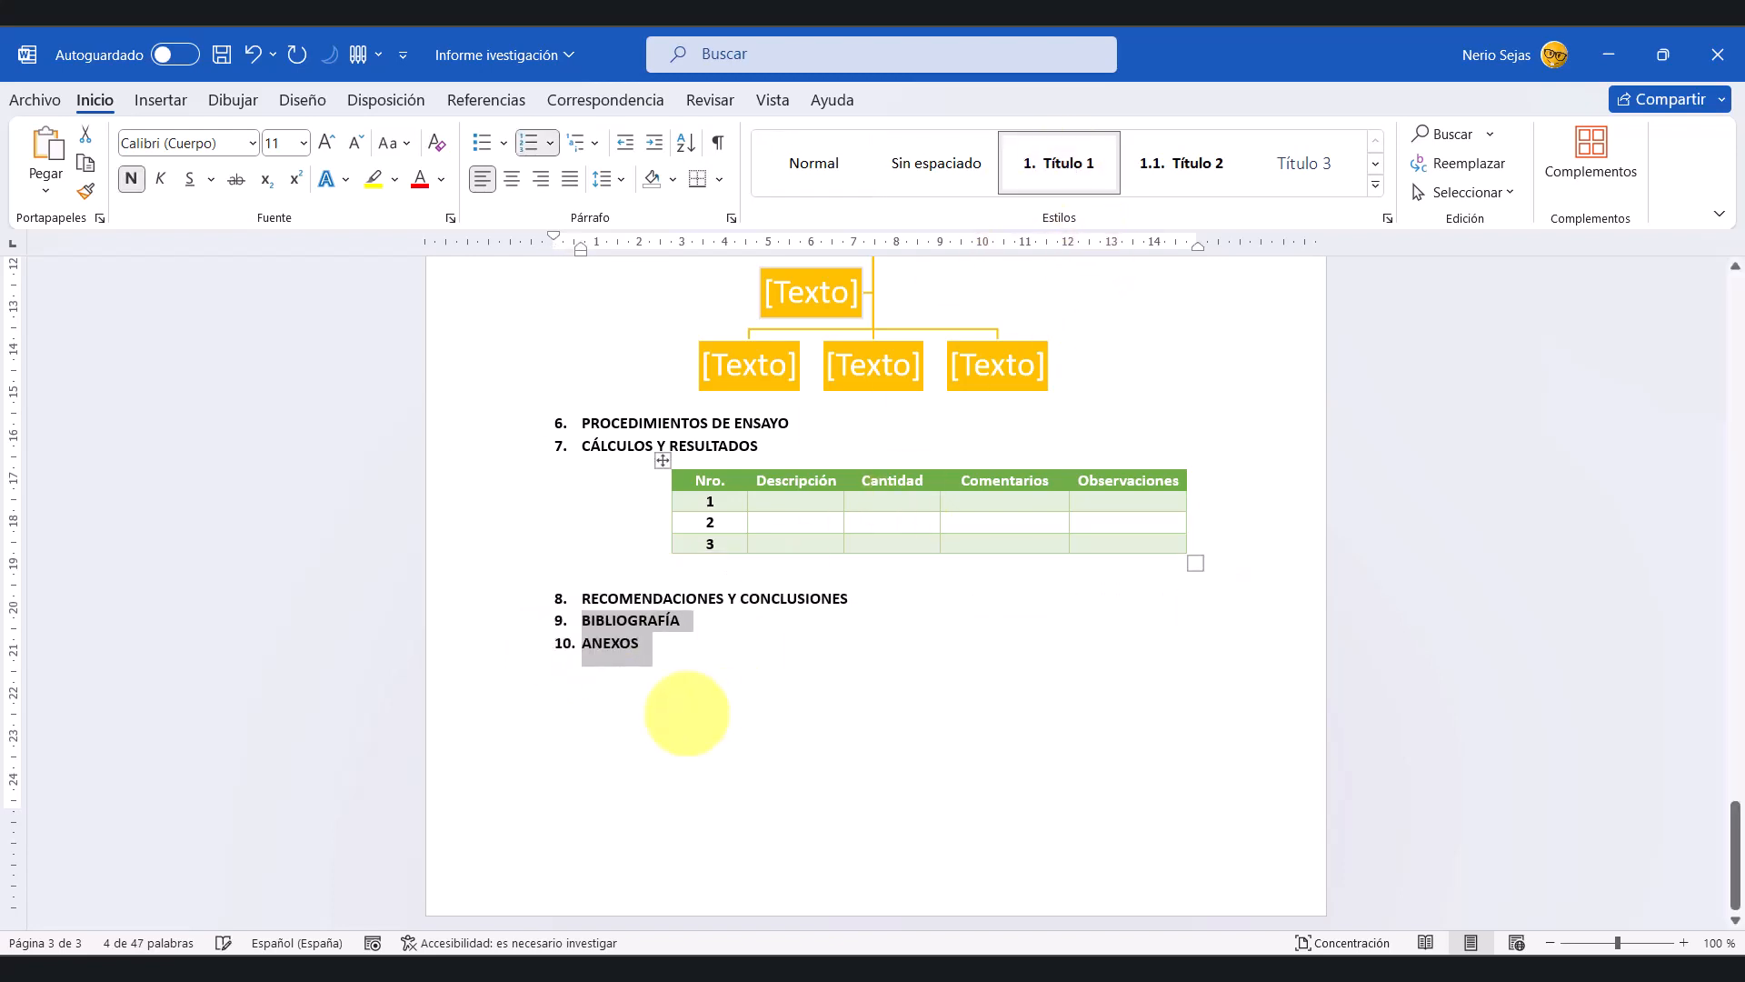
Step: Remove the numbering from the BIBLIOGRAFÍA and ANEXOS headings while keeping their Título 1 style
left_click(584, 673)
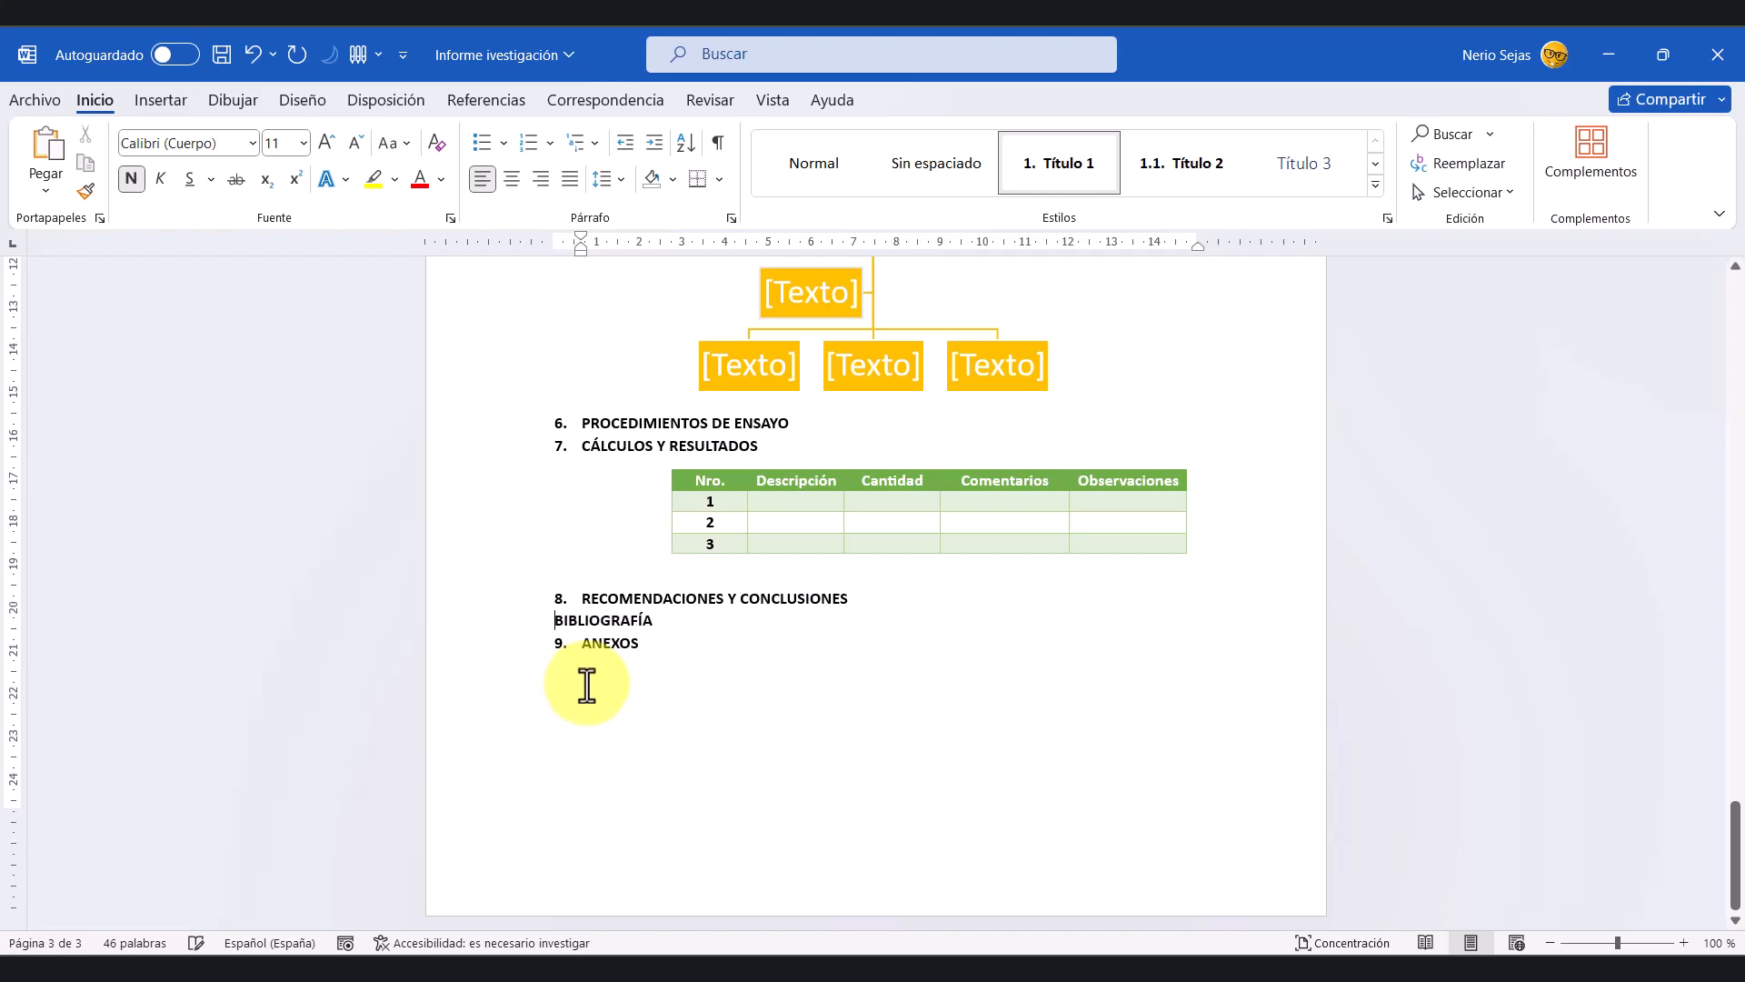
left_click(582, 642)
key("BackSpace")
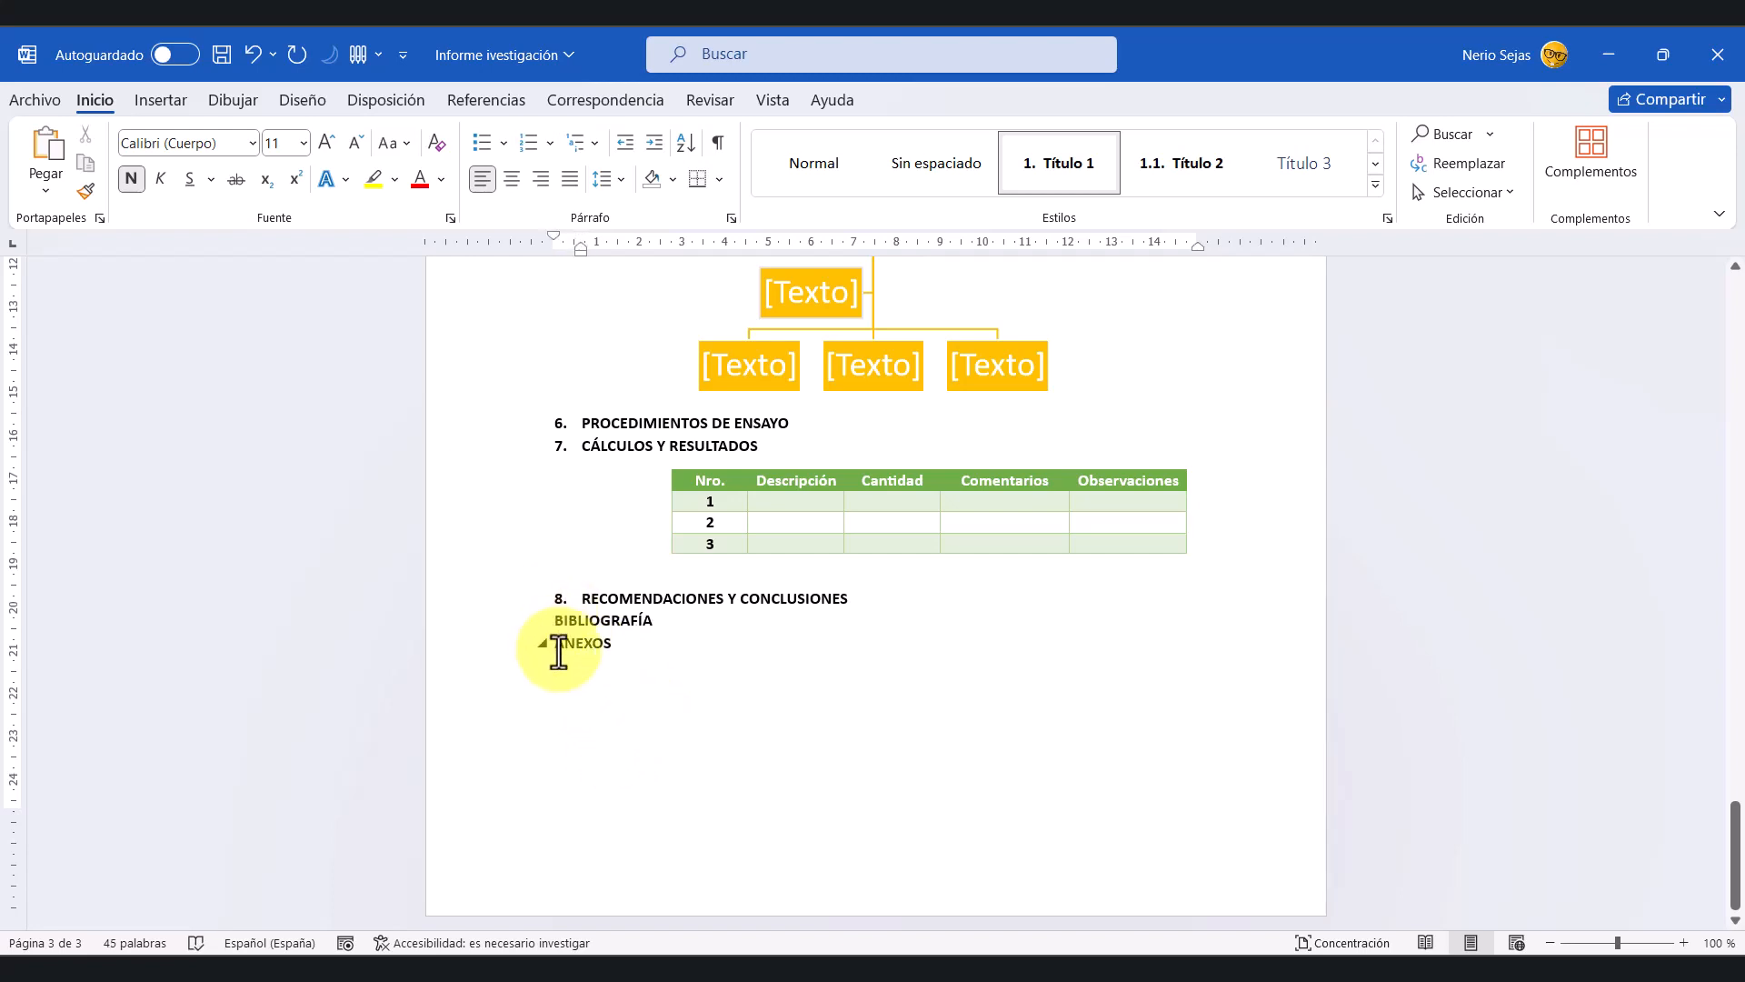
scroll(745, 763, "up", 3)
scroll(758, 745, "down", 3)
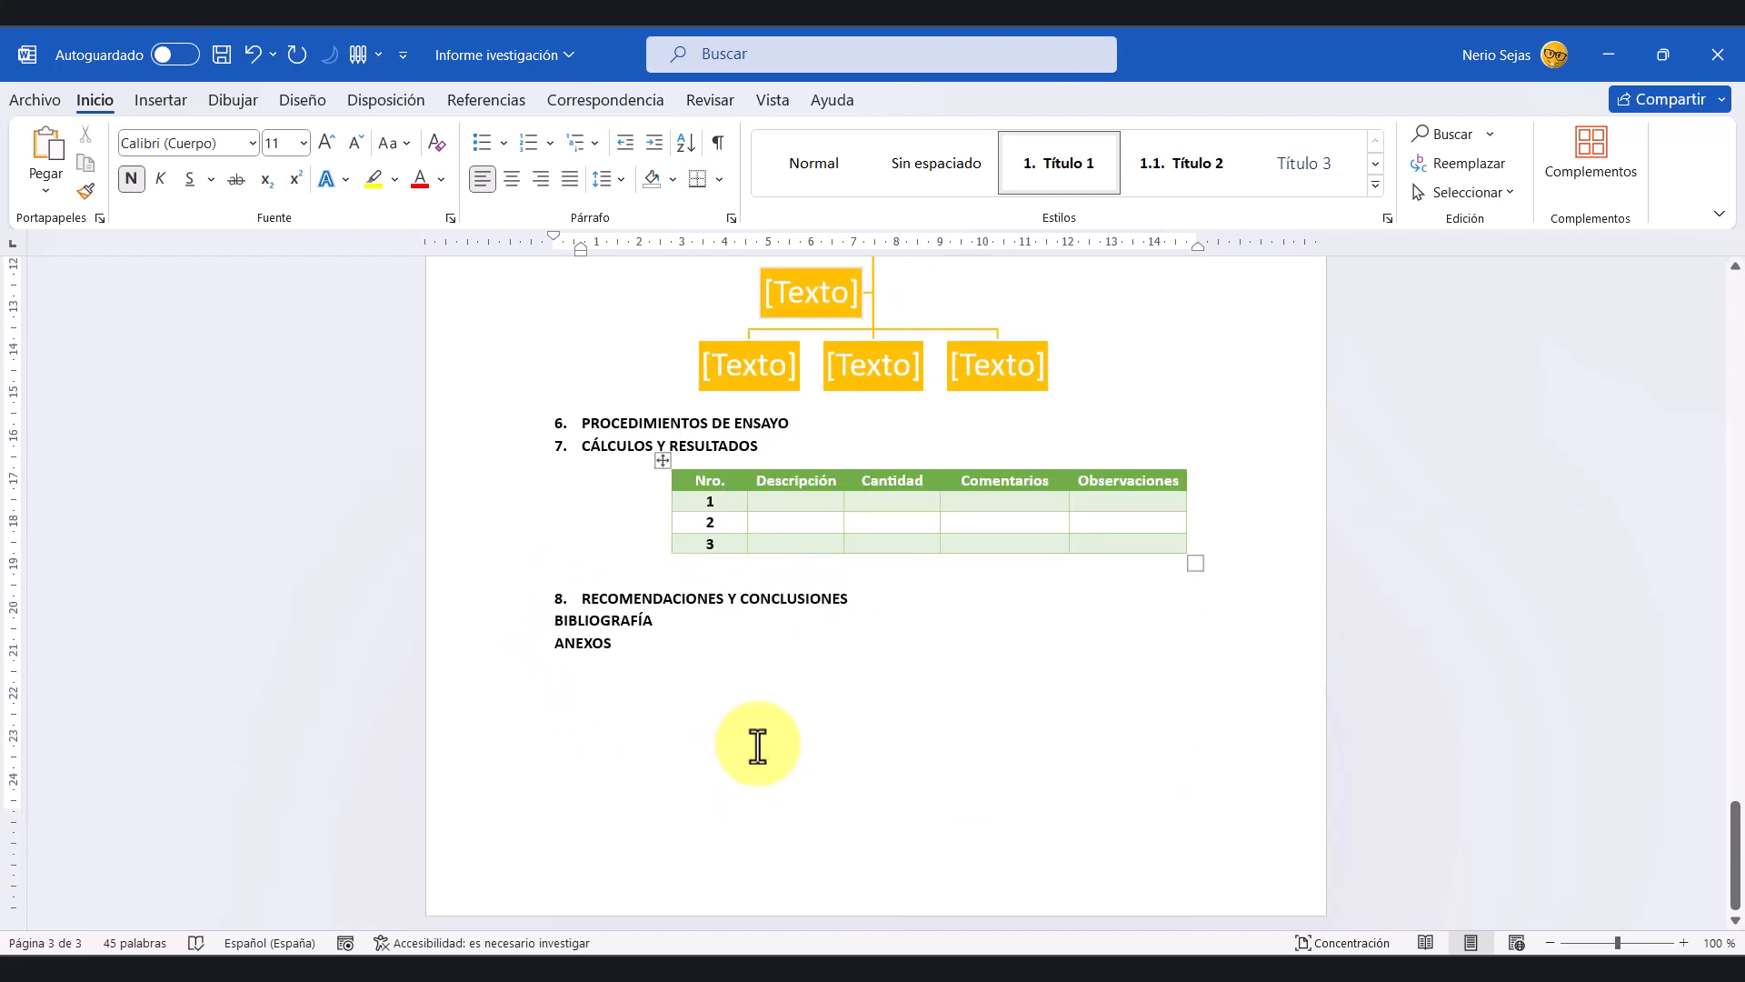
Step: Insert the built-in Tabla automática 1 table of contents on the blank second page
scroll(666, 755, "up", 4)
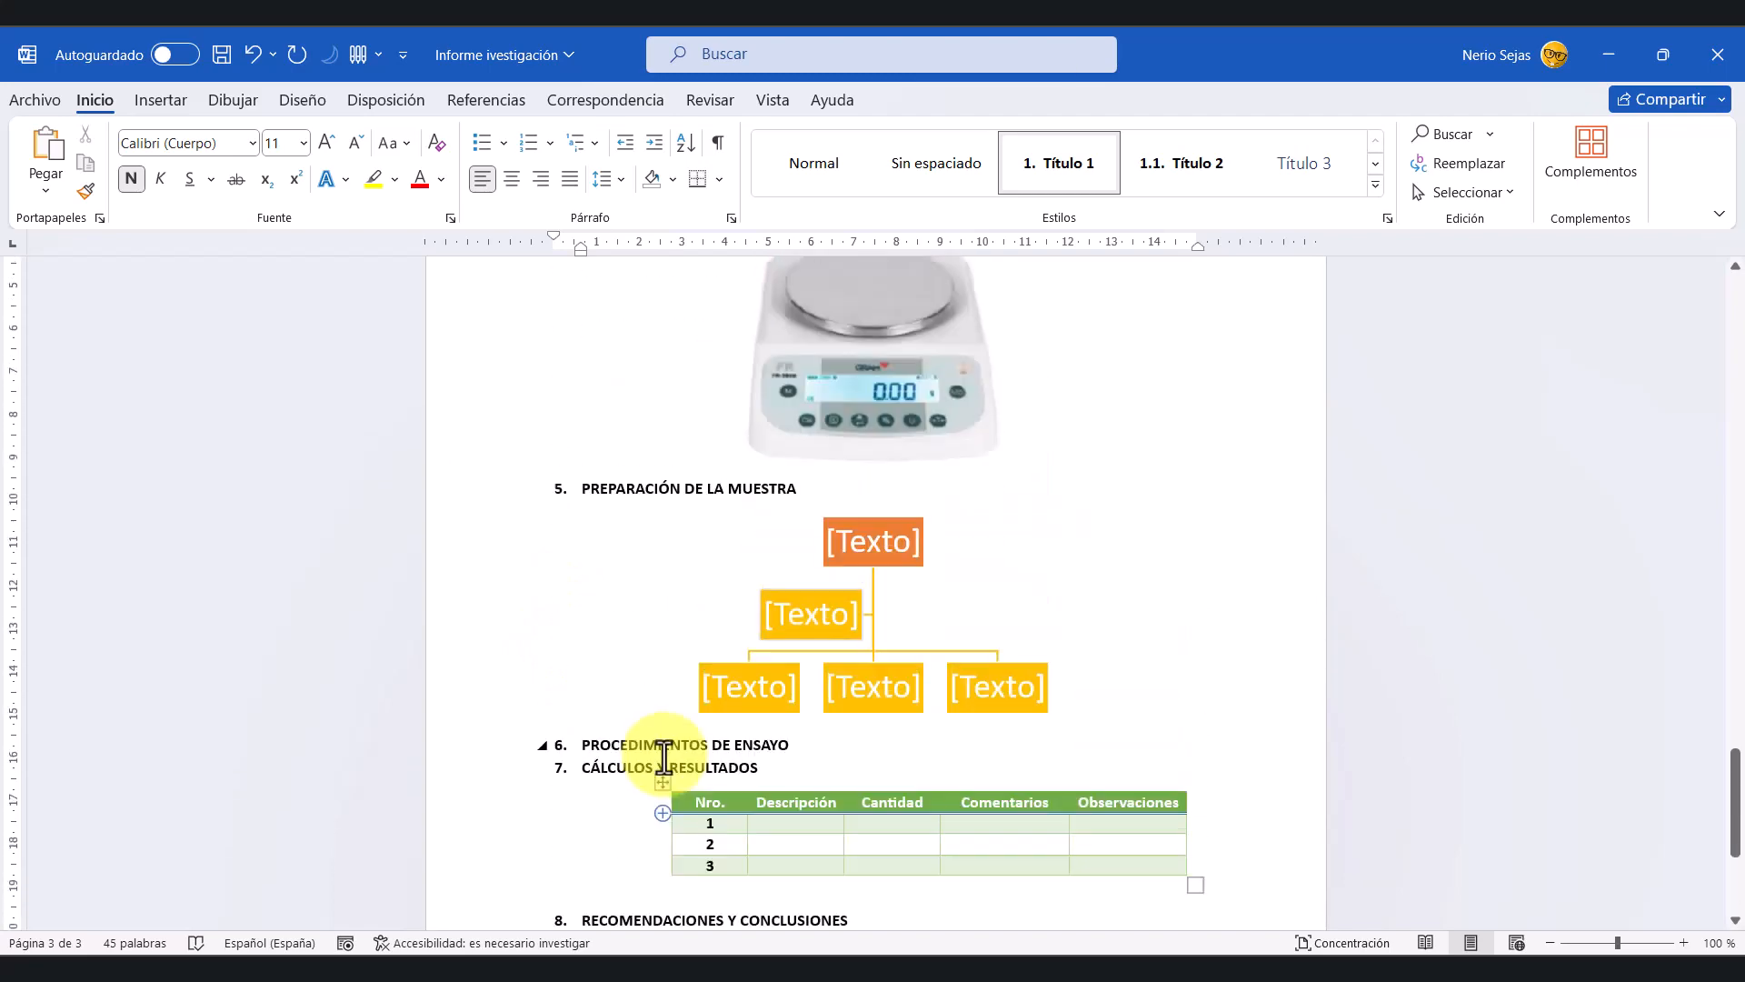
scroll(664, 757, "up", 4)
scroll(690, 765, "up", 2)
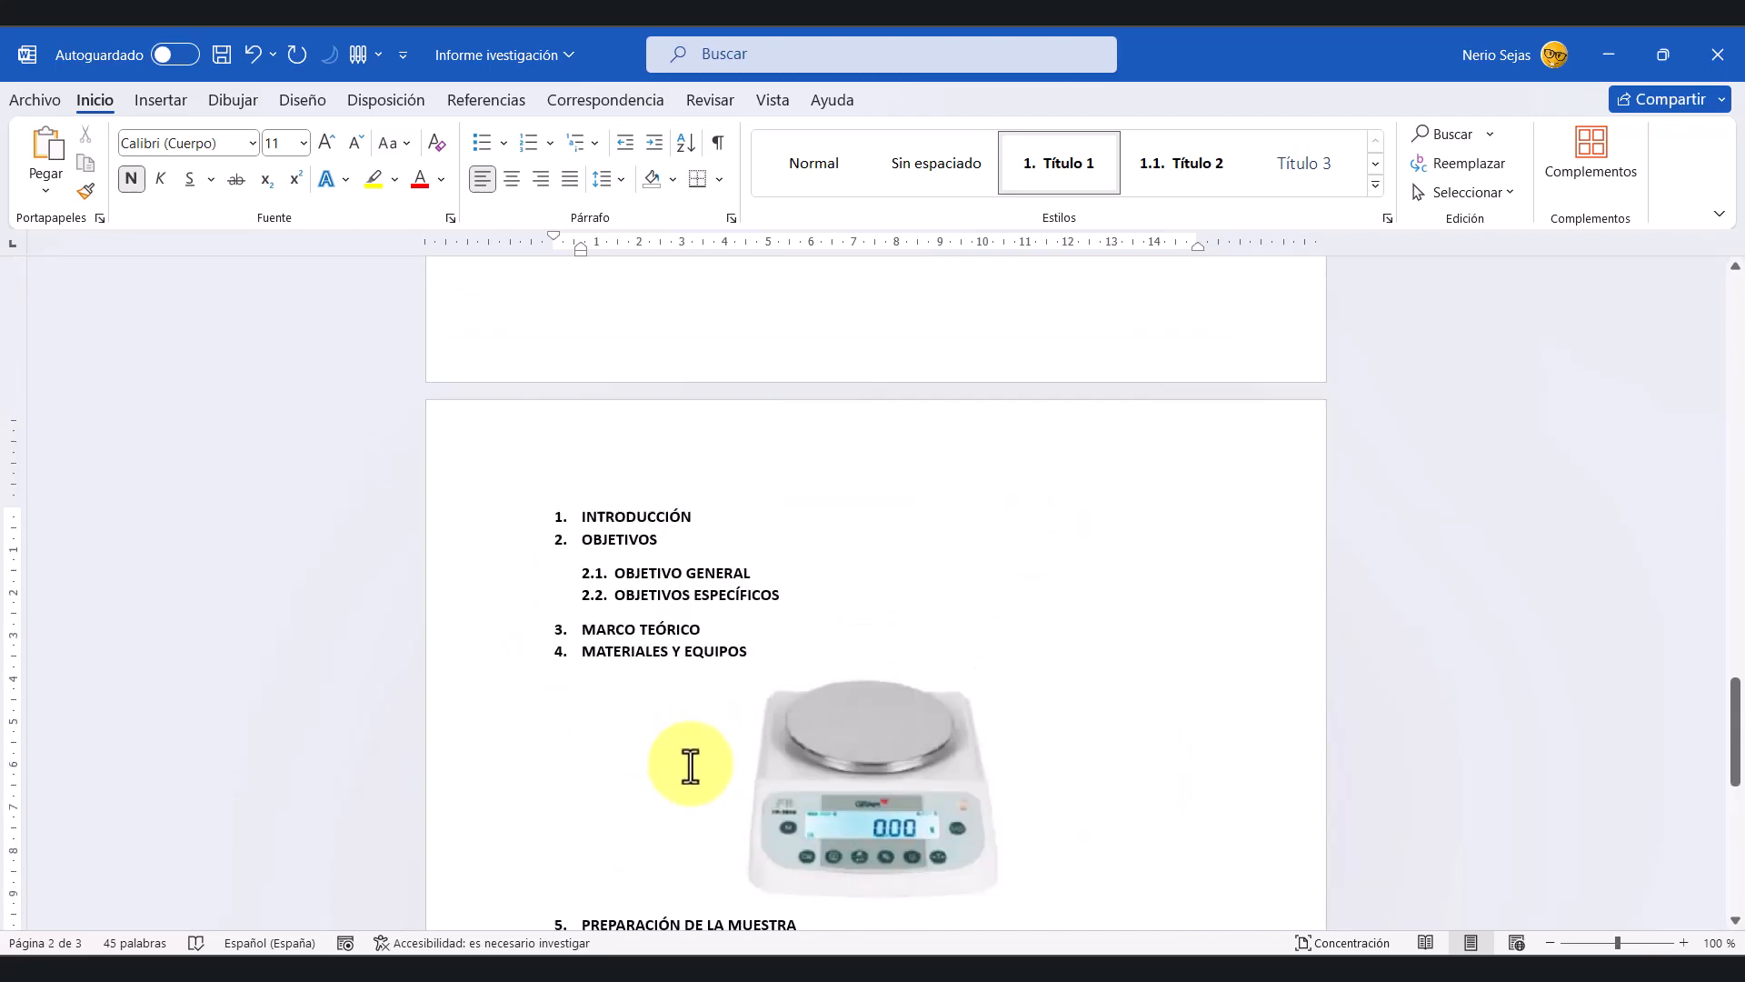
scroll(691, 691, "up", 3)
scroll(682, 698, "up", 7)
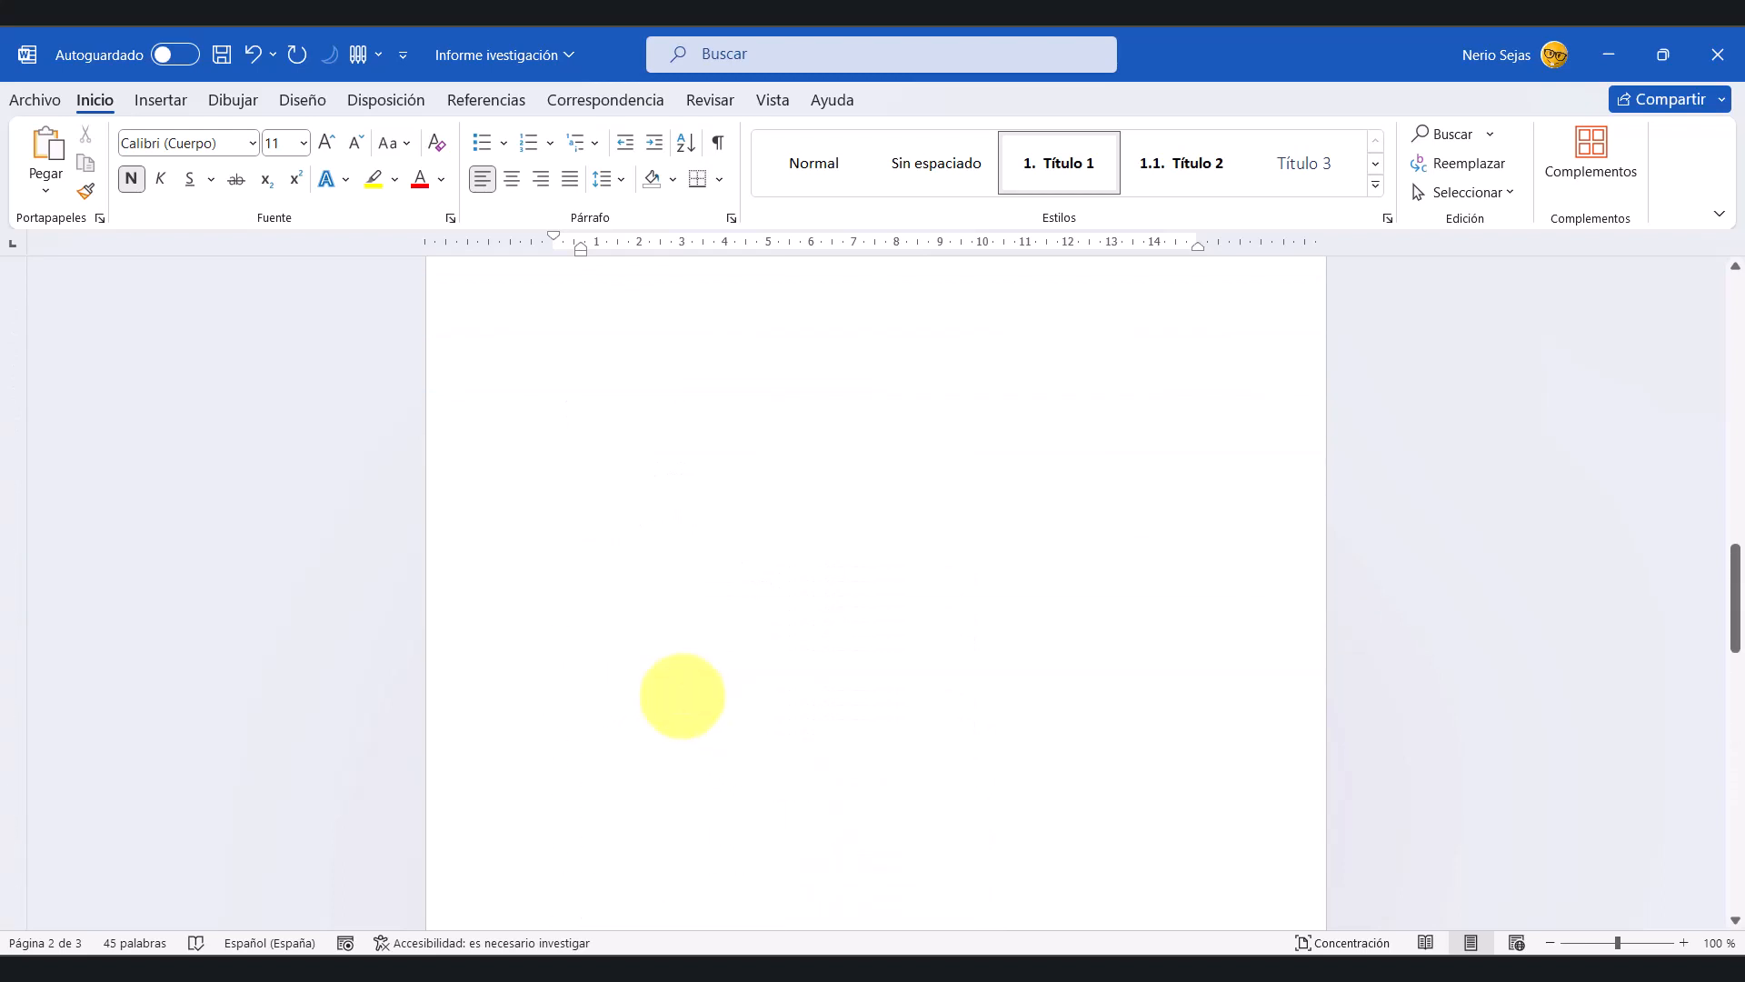
left_click(672, 400)
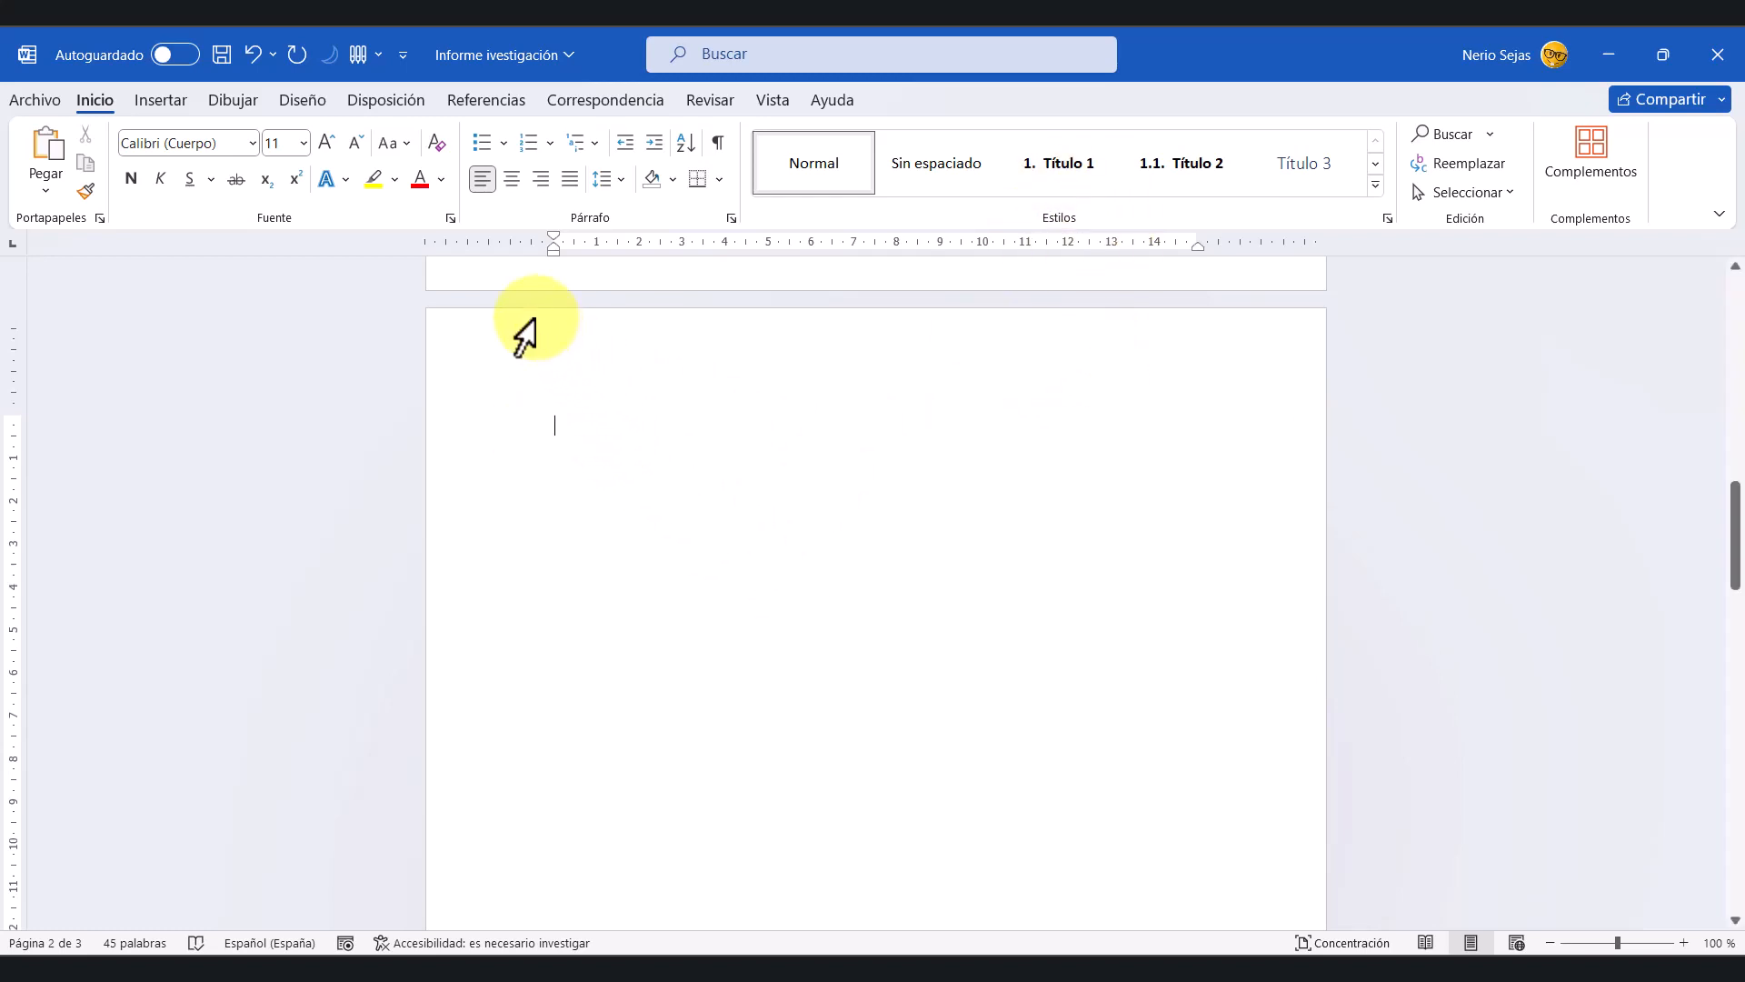
left_click(506, 102)
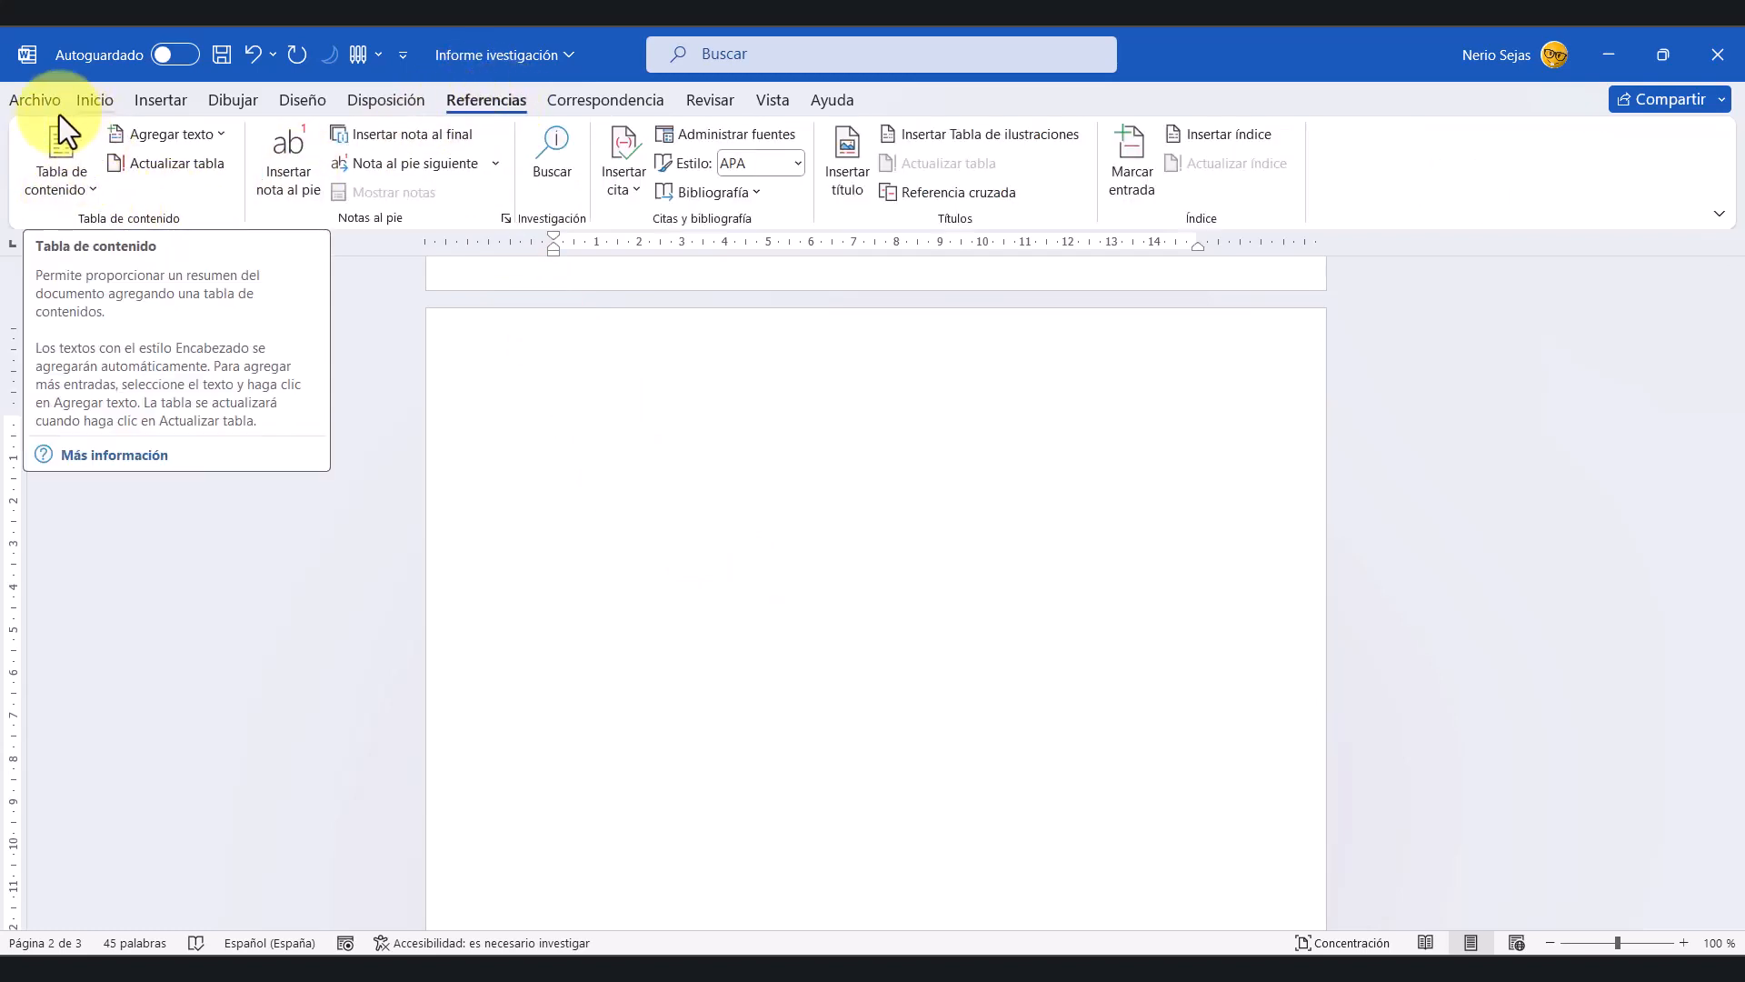
left_click(84, 193)
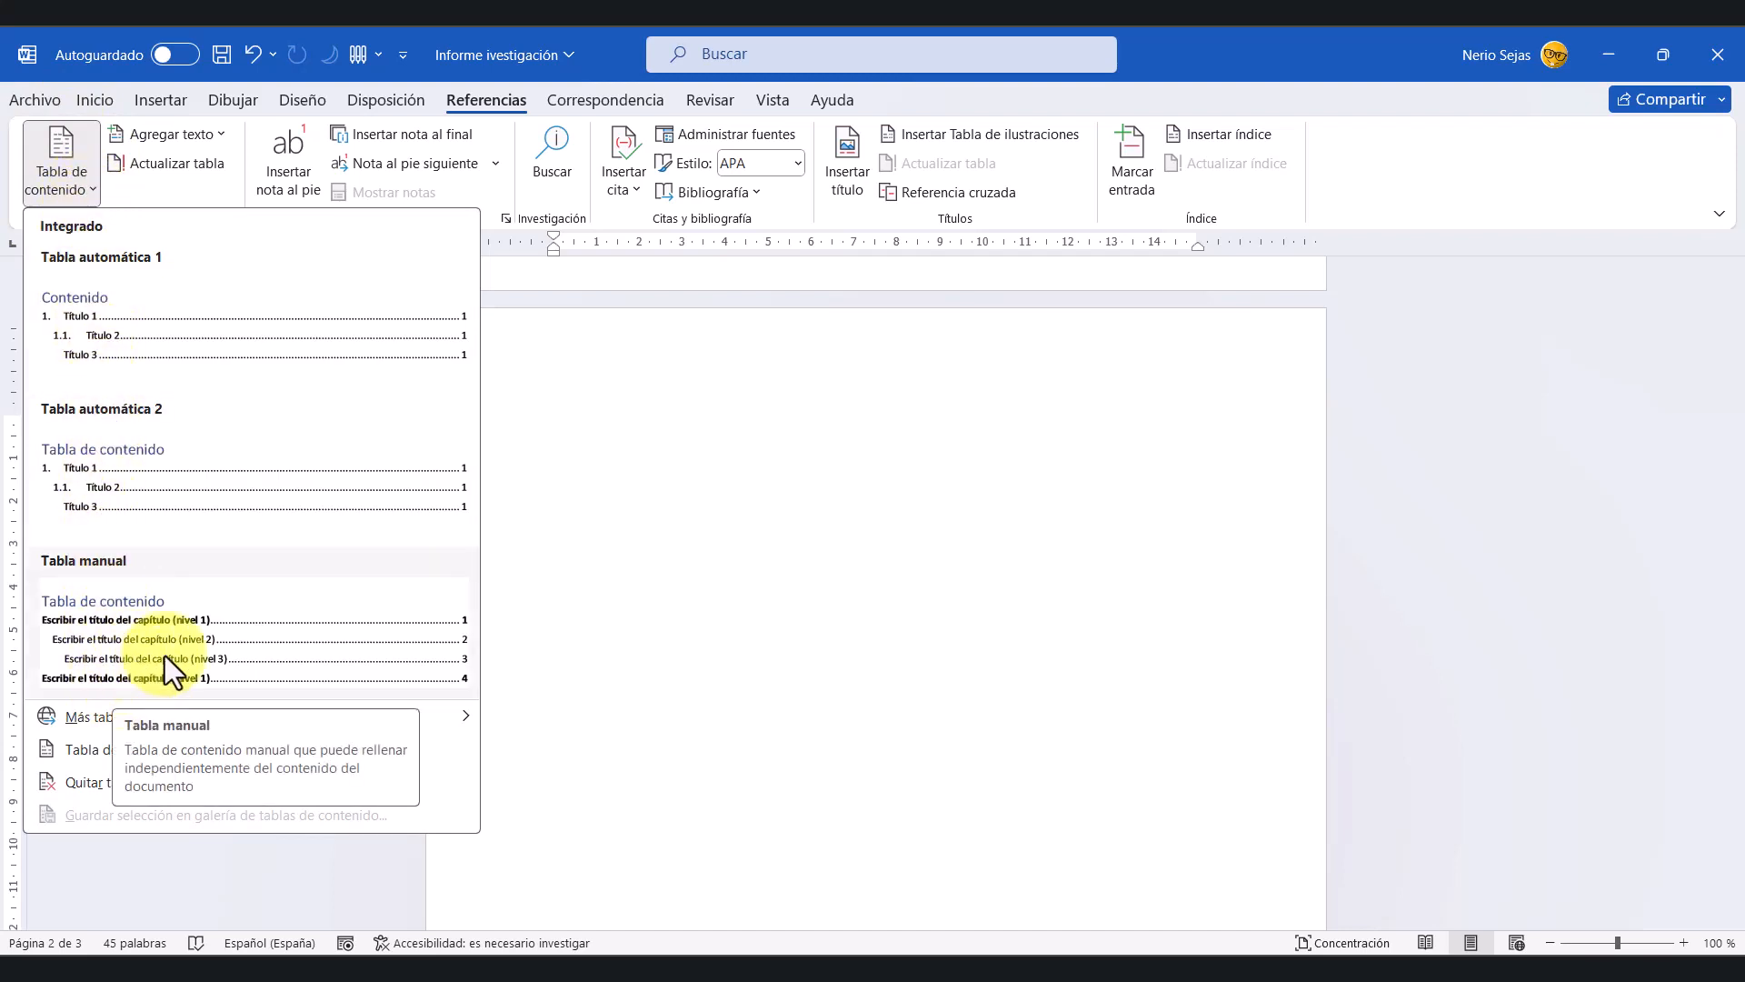
left_click(137, 340)
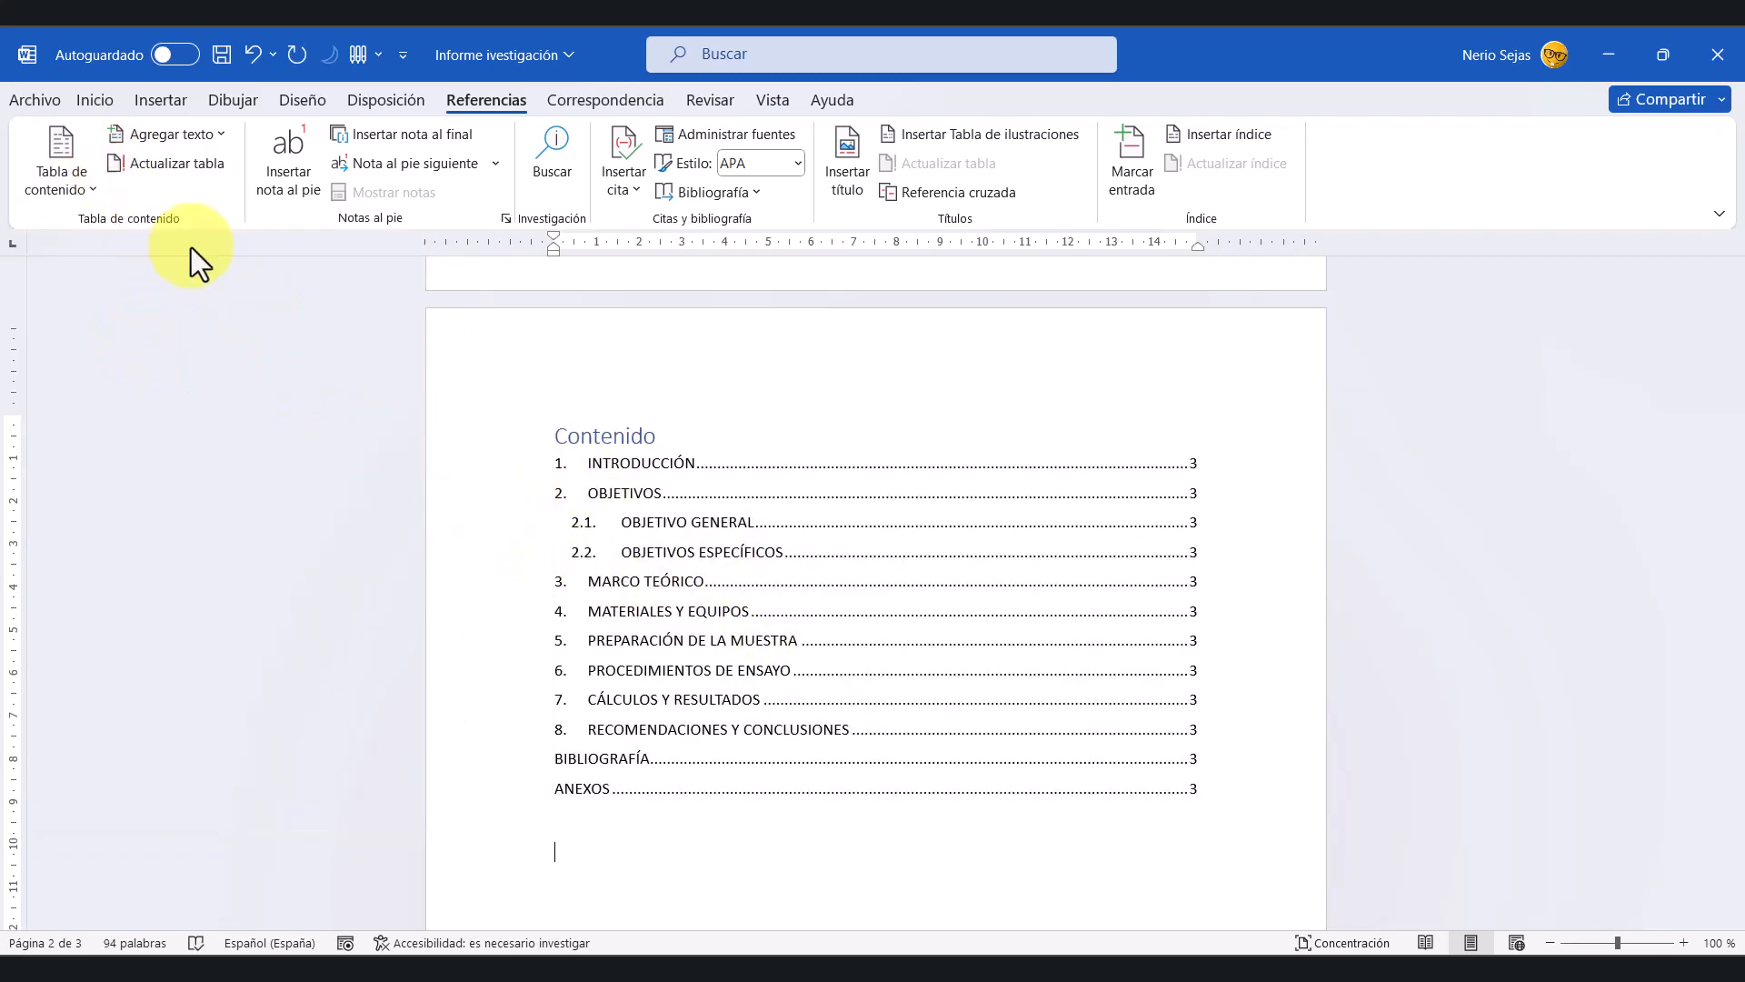
Step: Examine the entries and page numbers of the table of contents on the second page
scroll(755, 582, "down", 2)
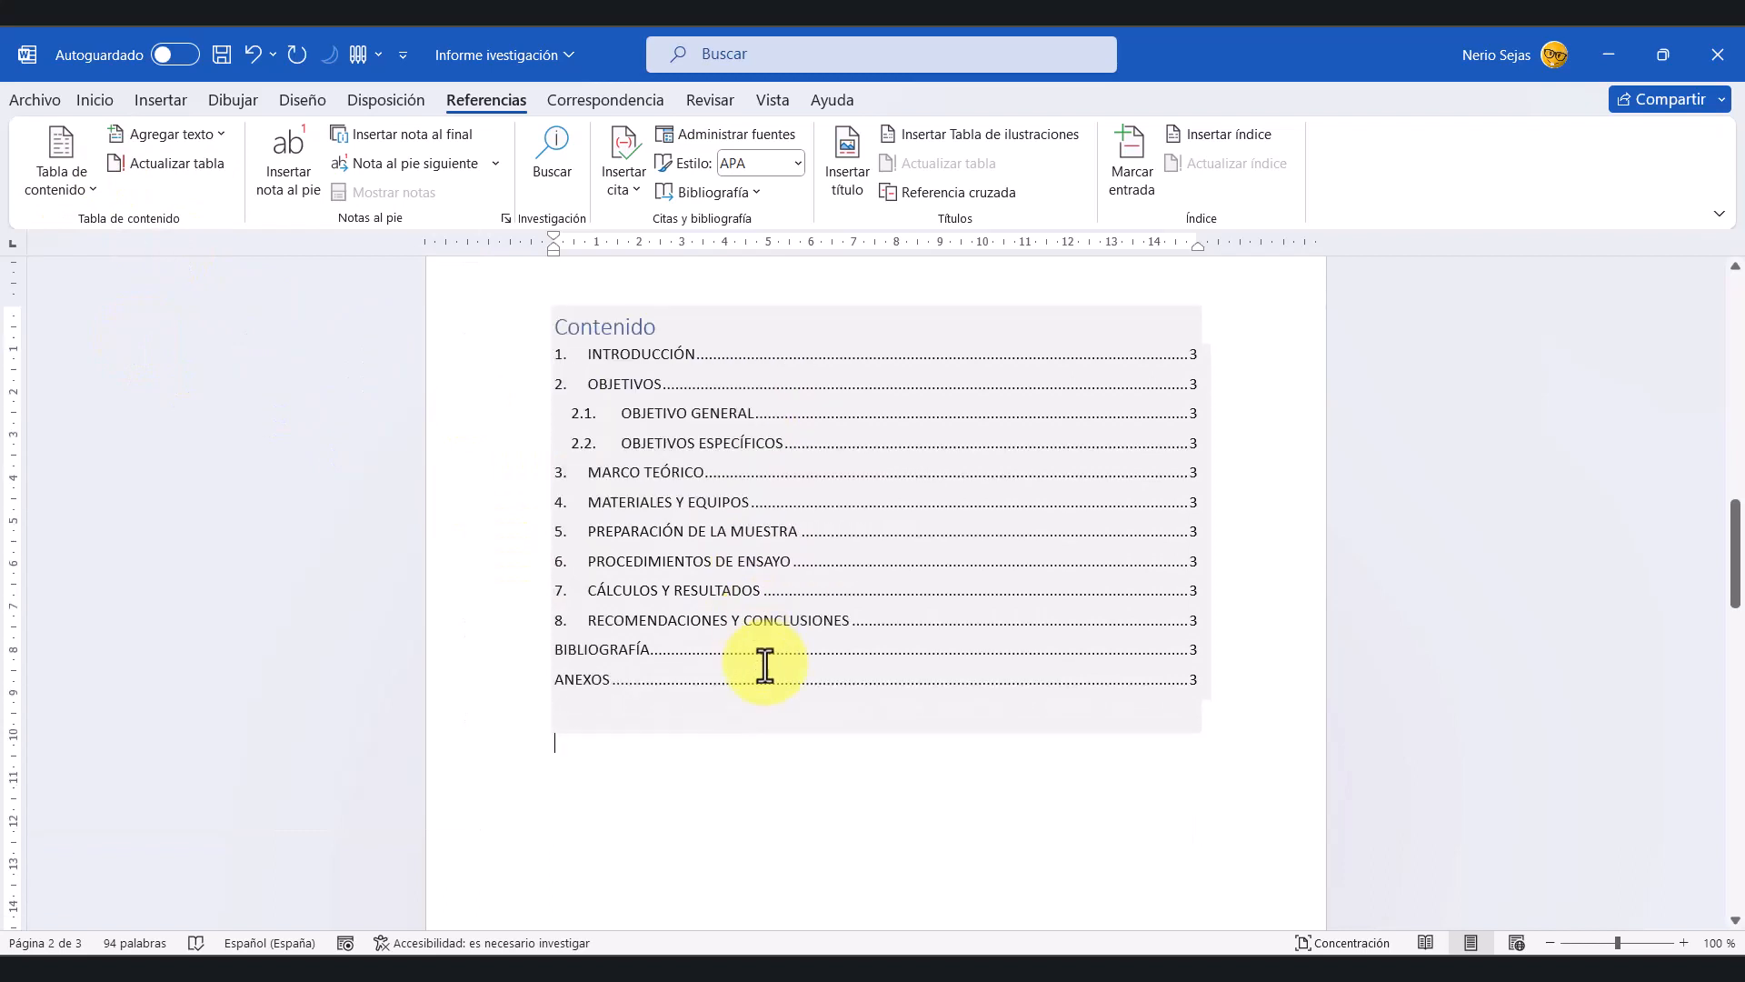
left_click_drag(1258, 630, 1188, 710)
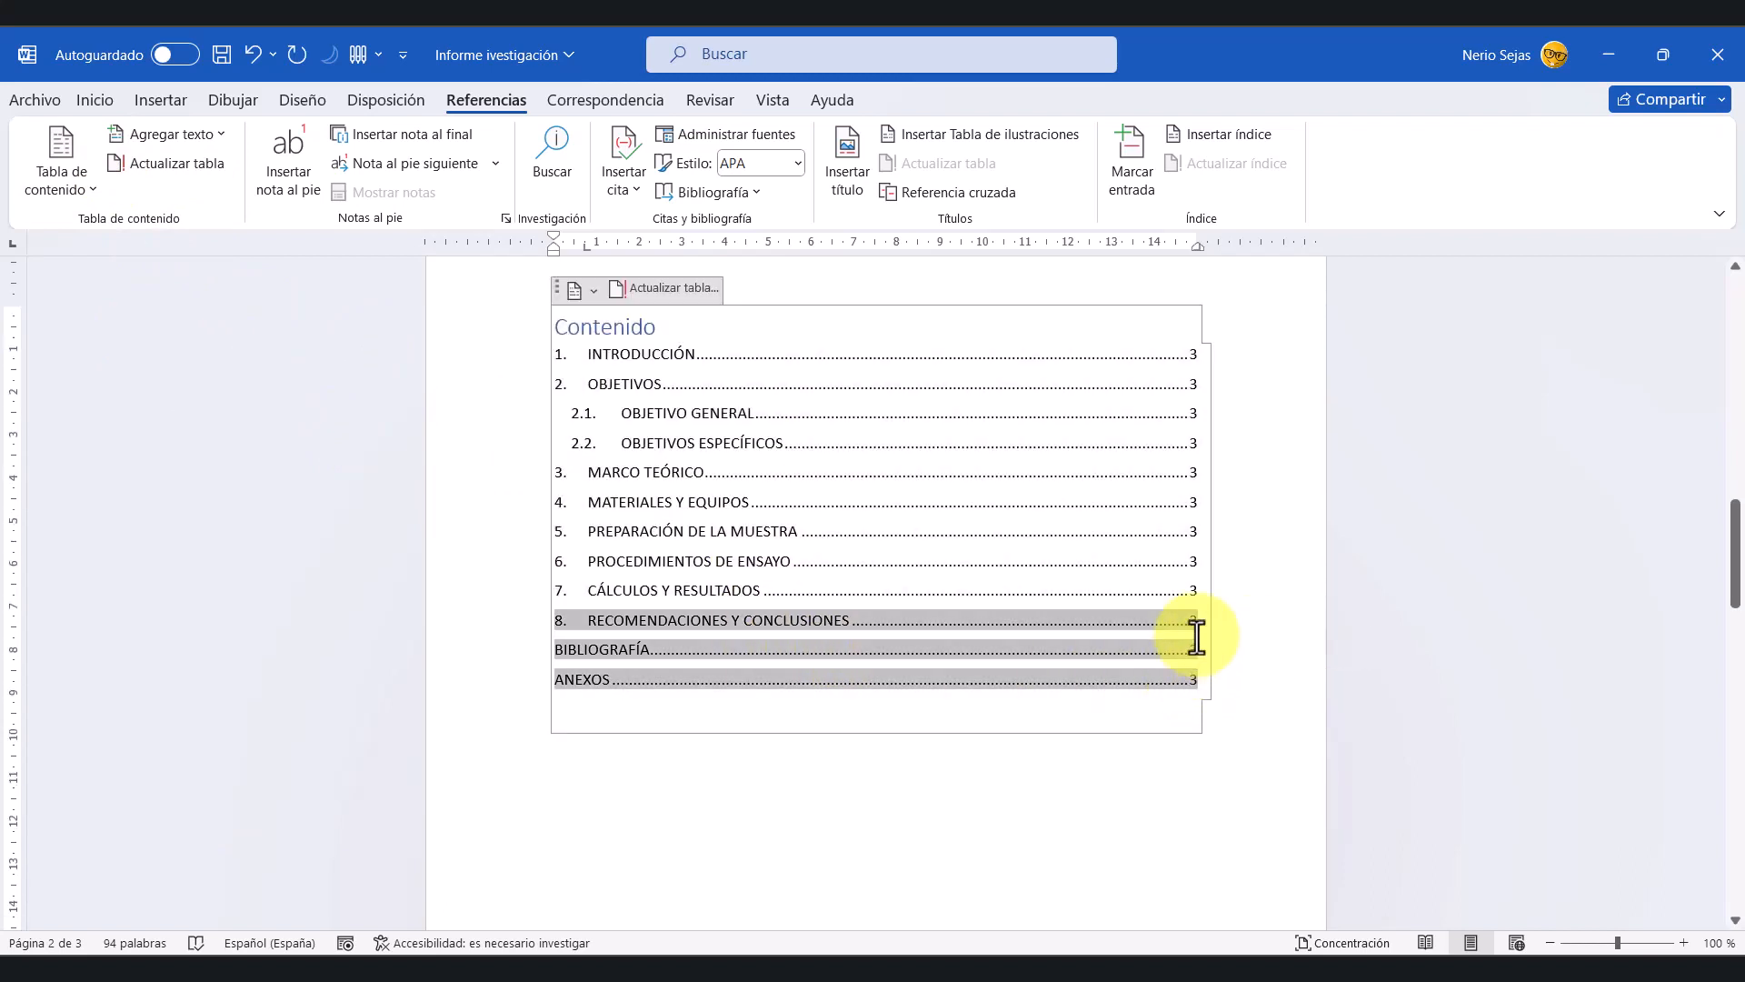
left_click(1185, 360)
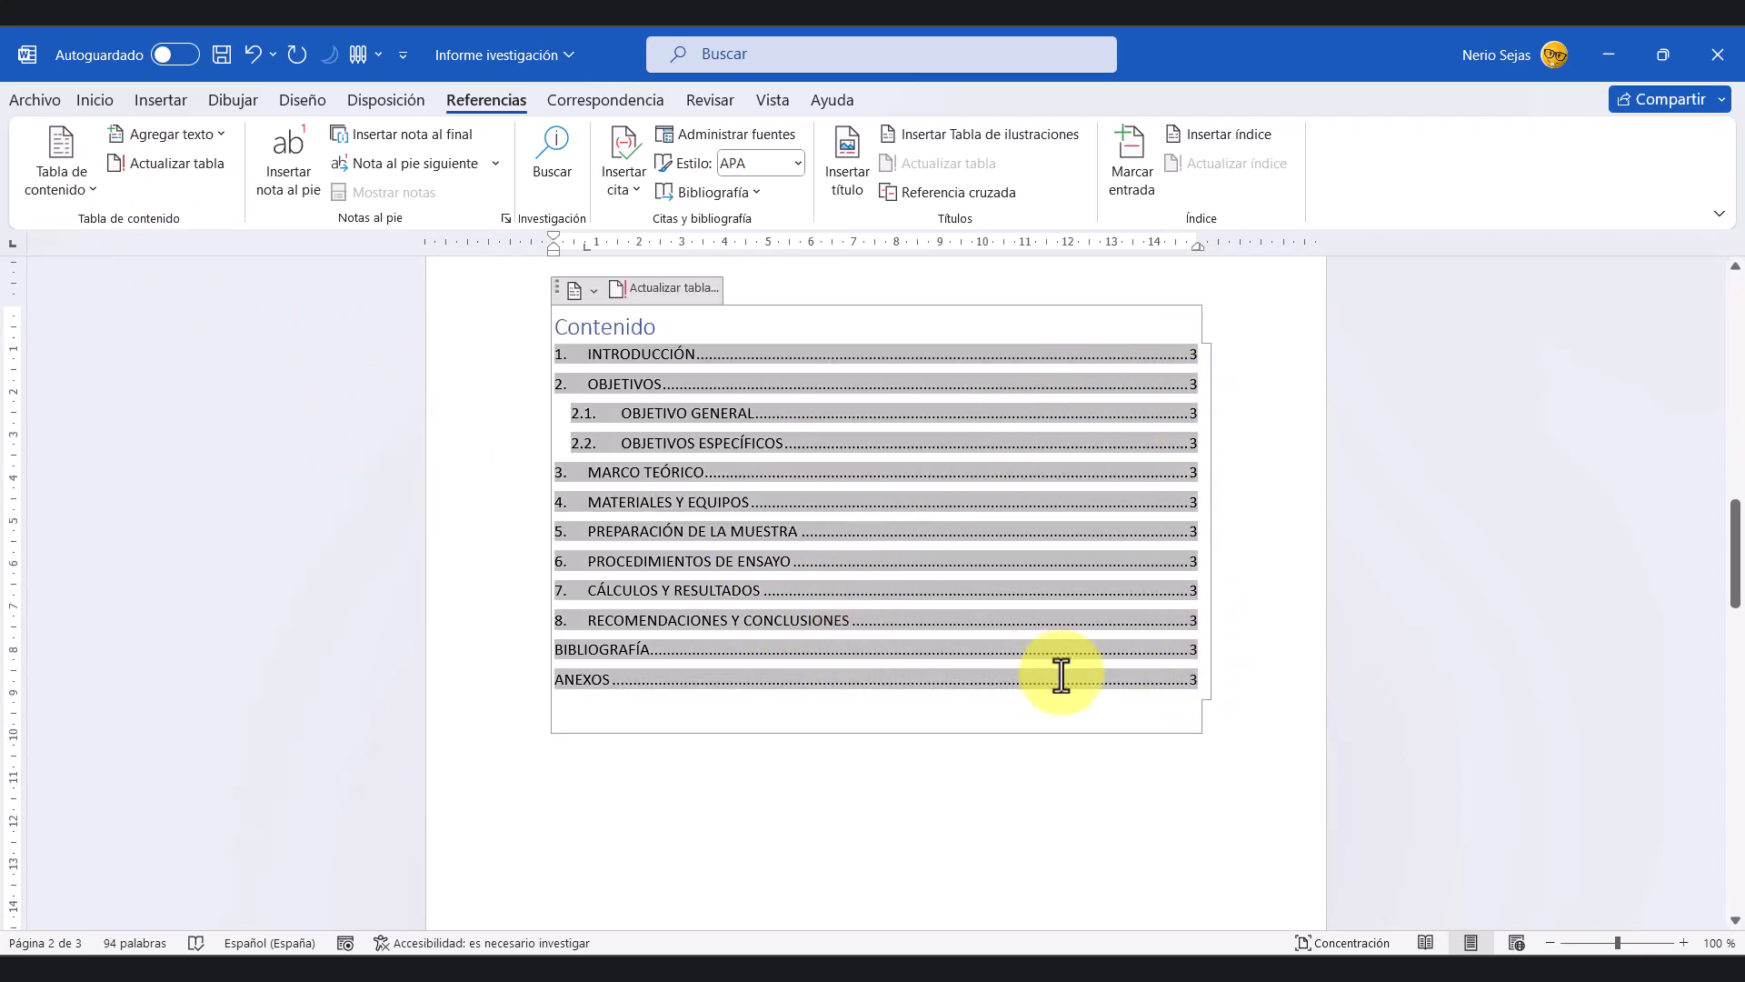
left_click(1185, 684)
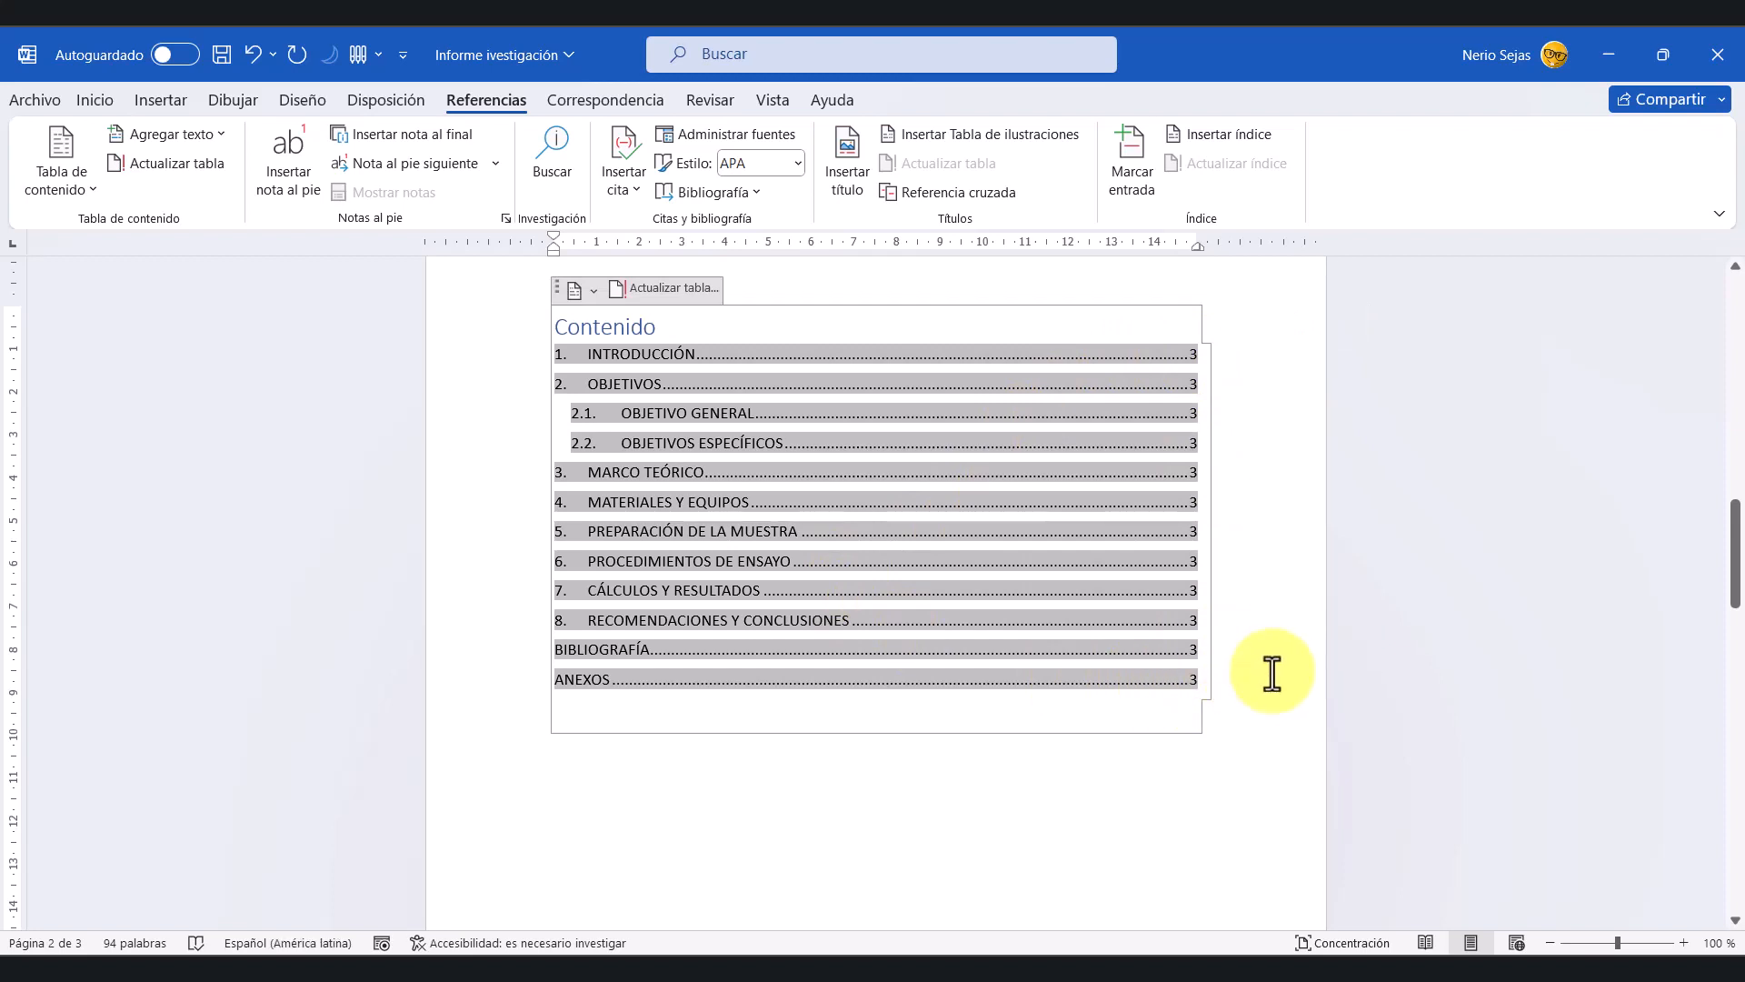
scroll(710, 591, "up", 3)
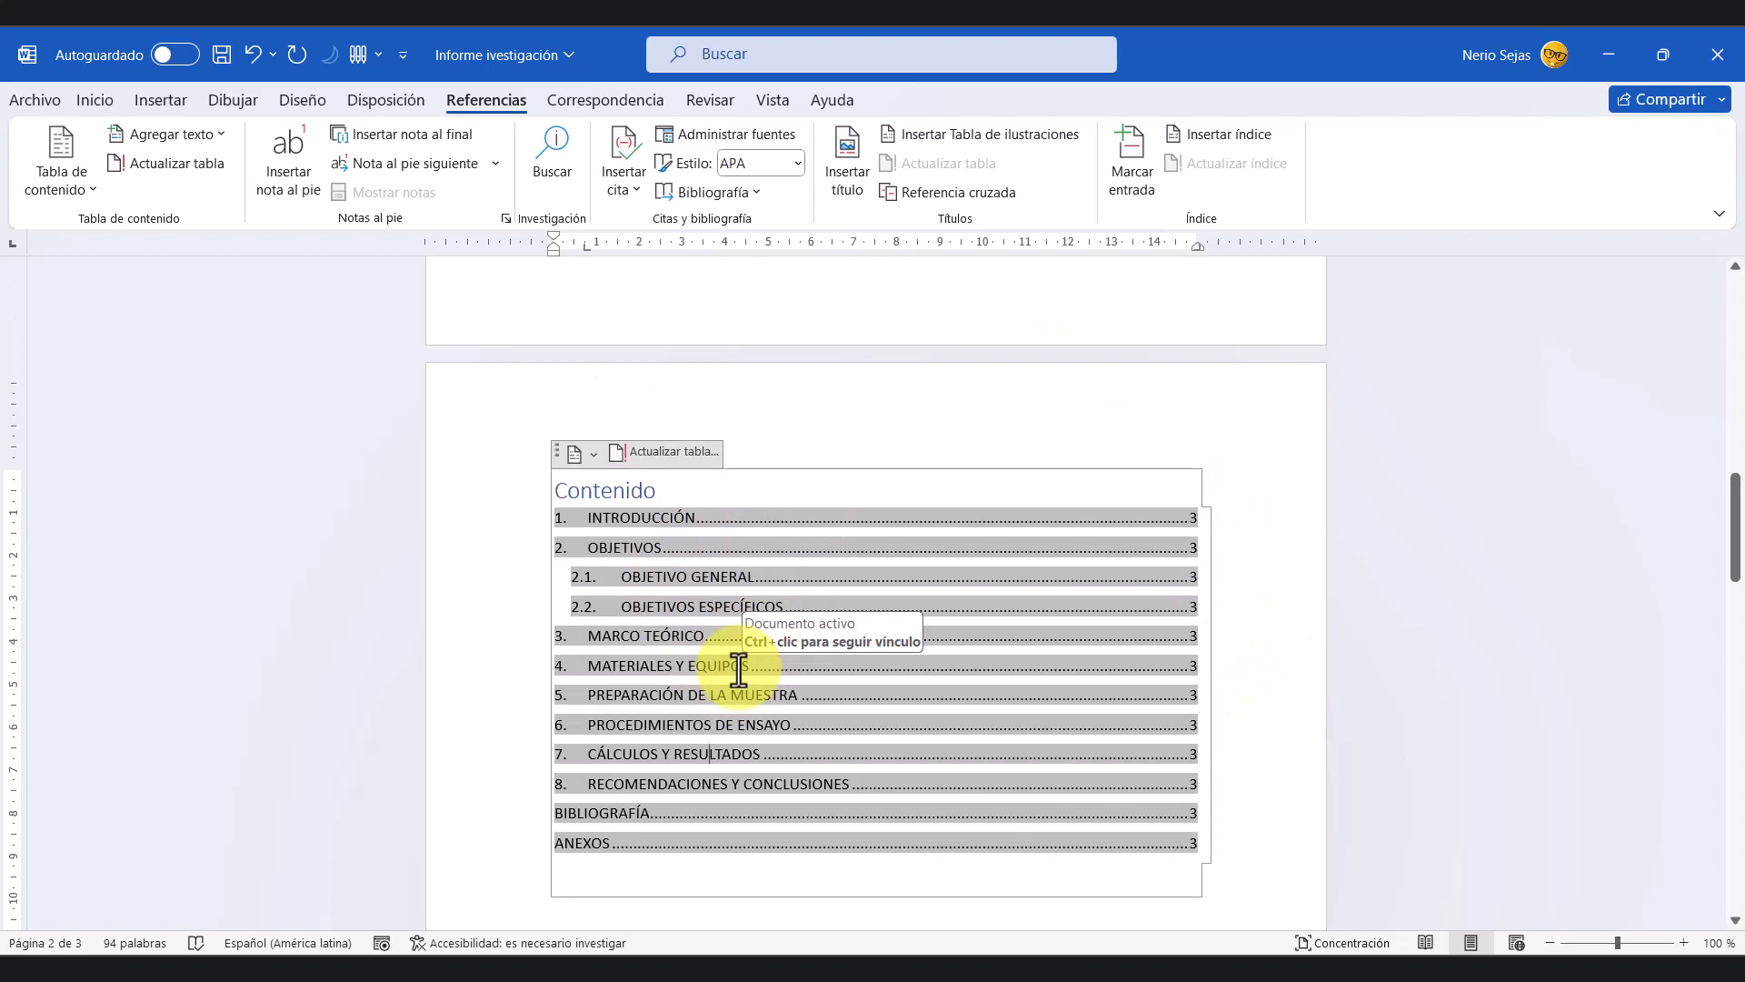
left_click(95, 102)
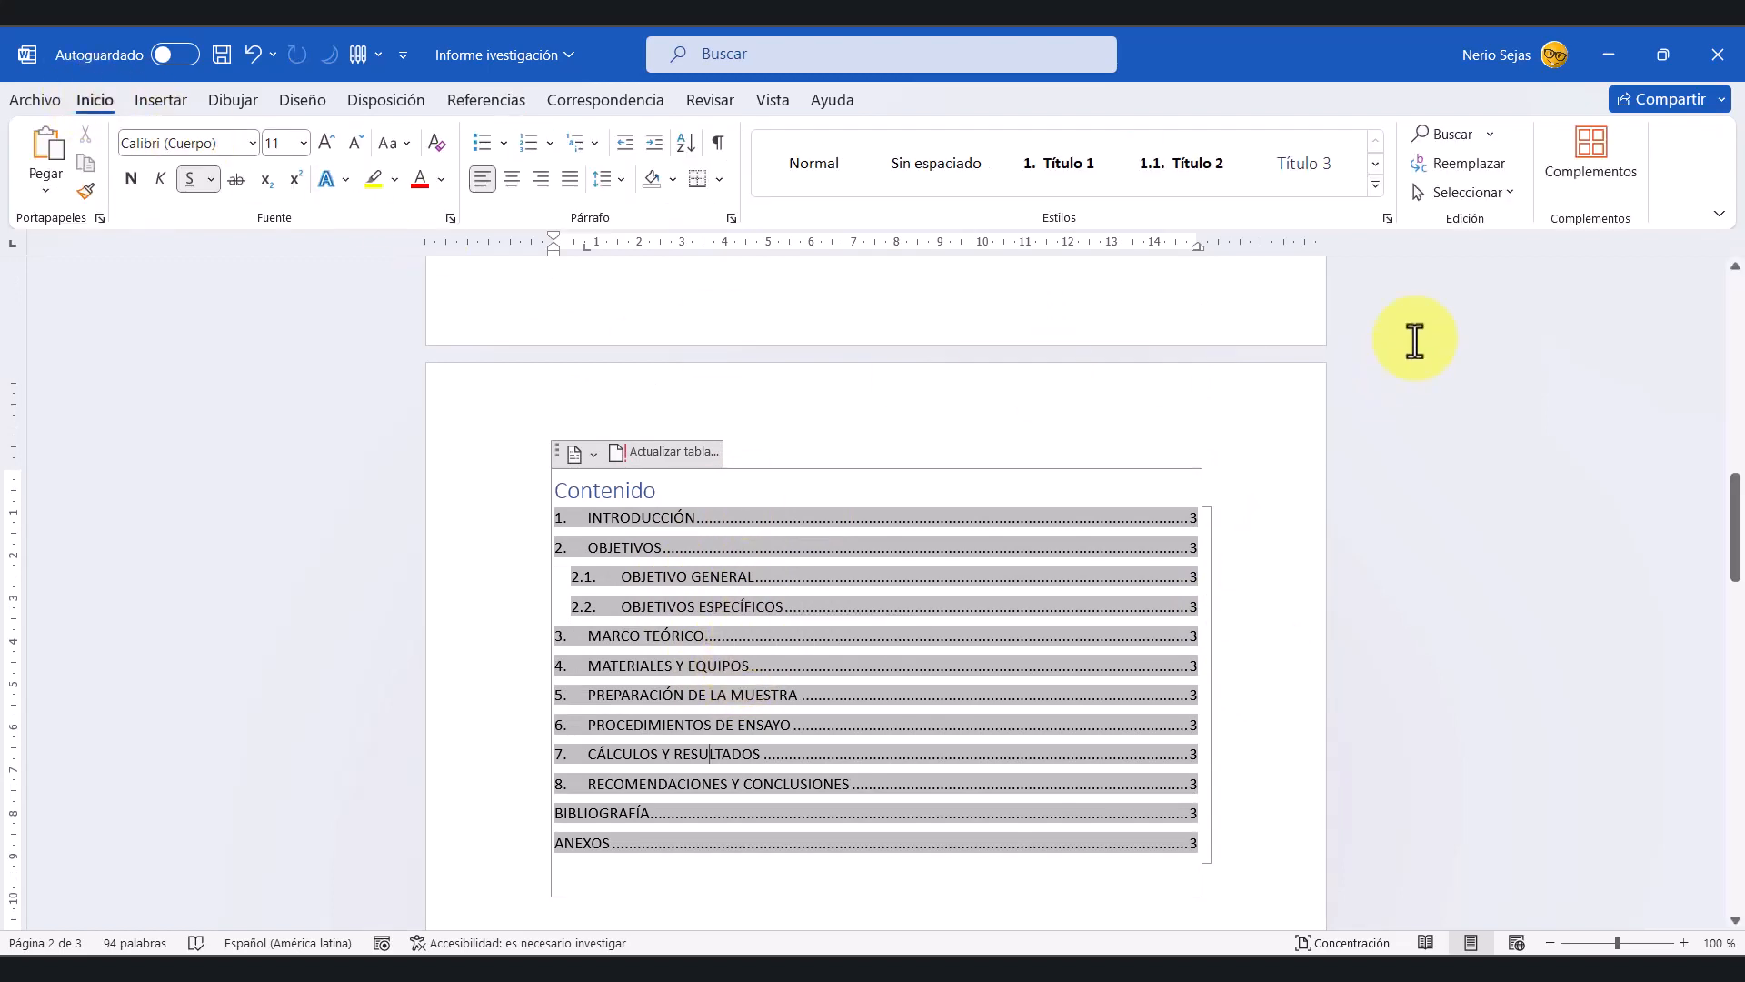
Step: Examine in the style gallery which styles the Contenido title and the entries of the table of contents use
left_click(1376, 185)
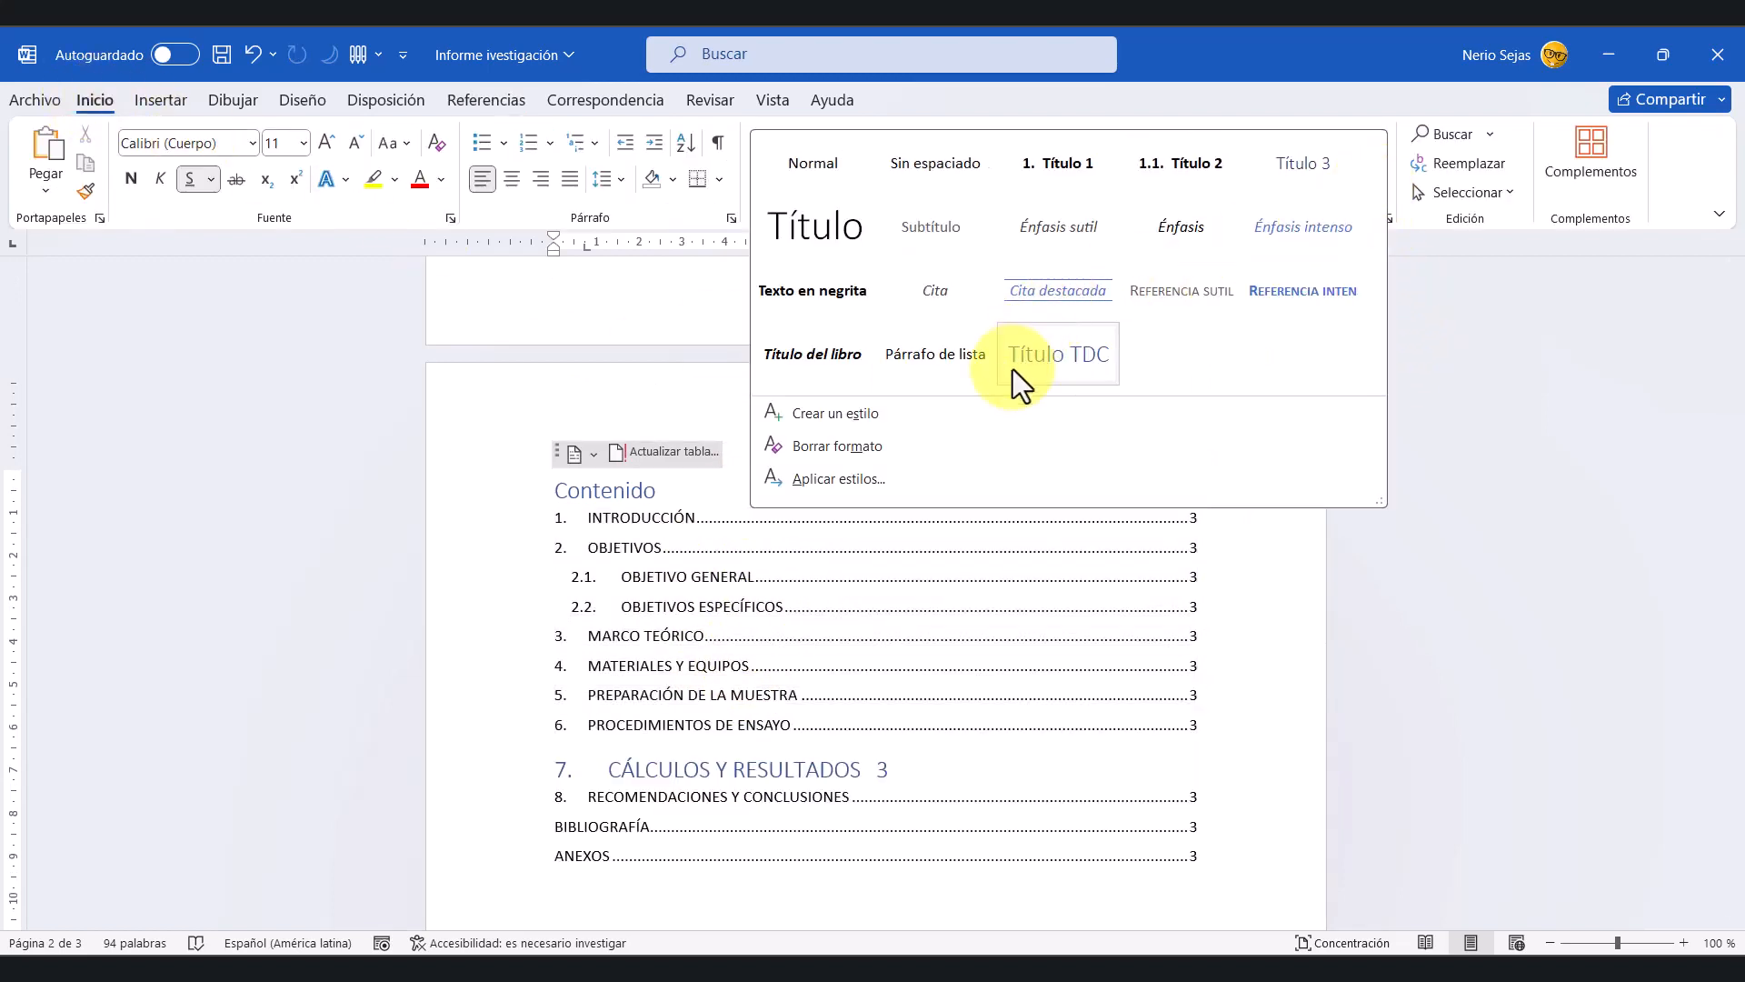
left_click(1273, 669)
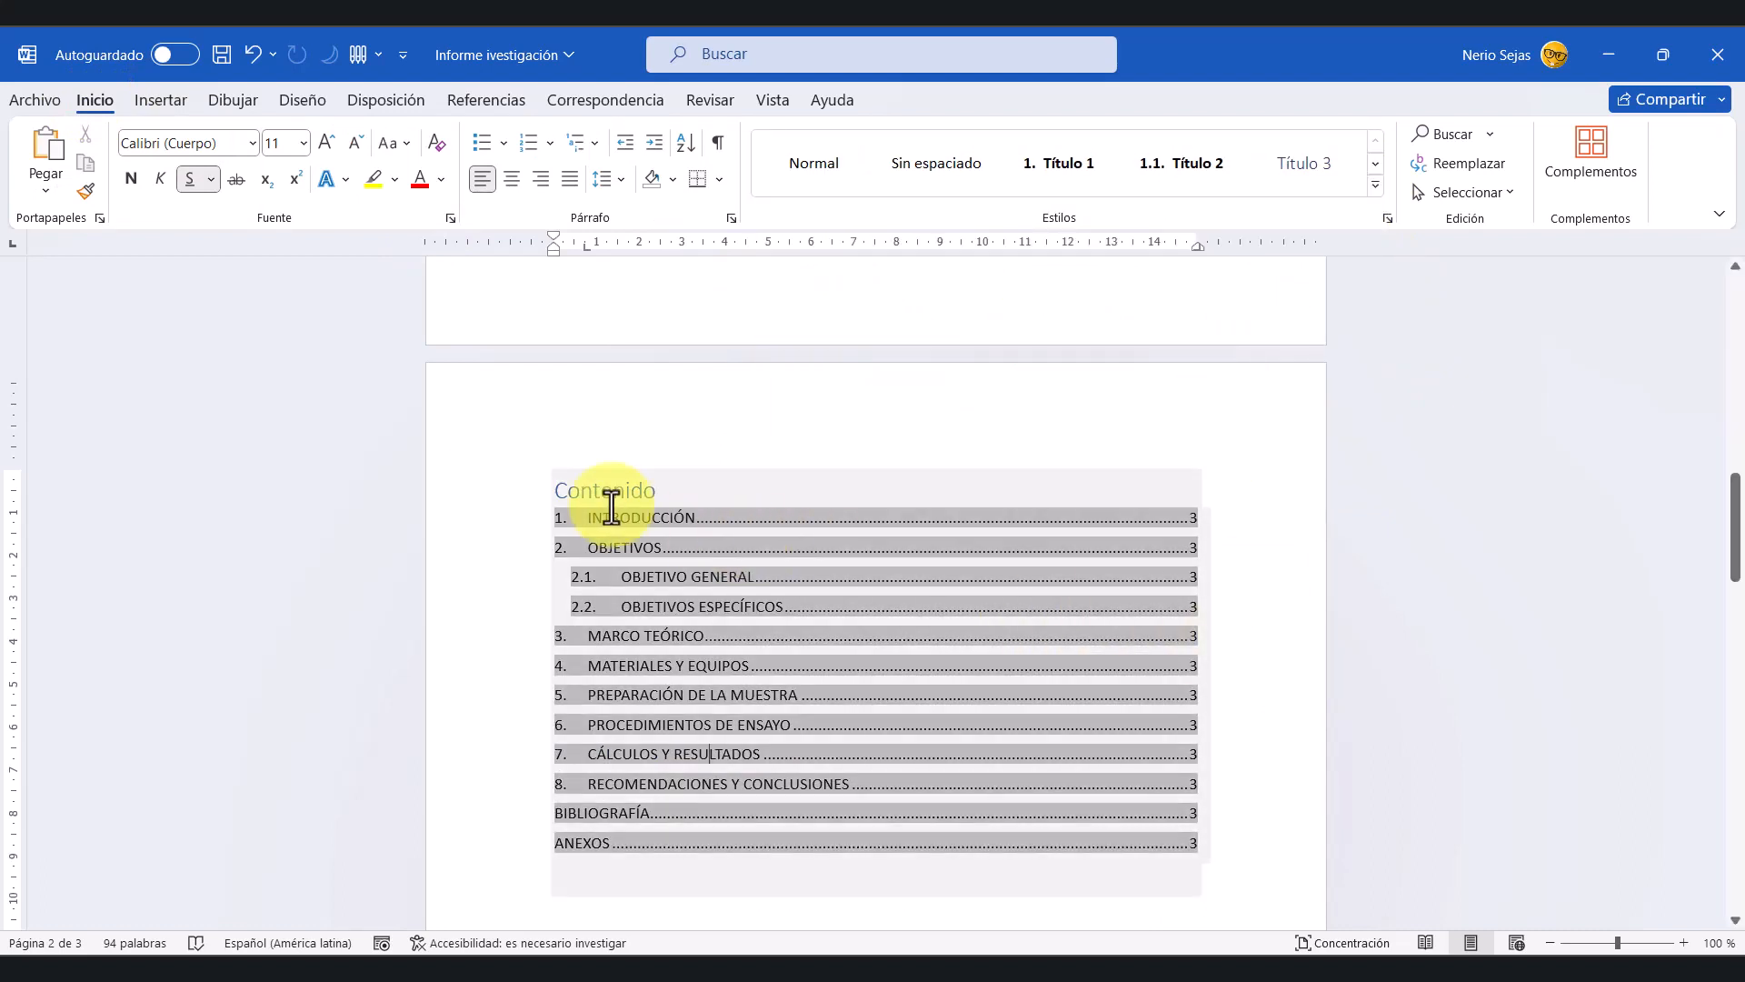
left_click(602, 492)
left_click(1376, 184)
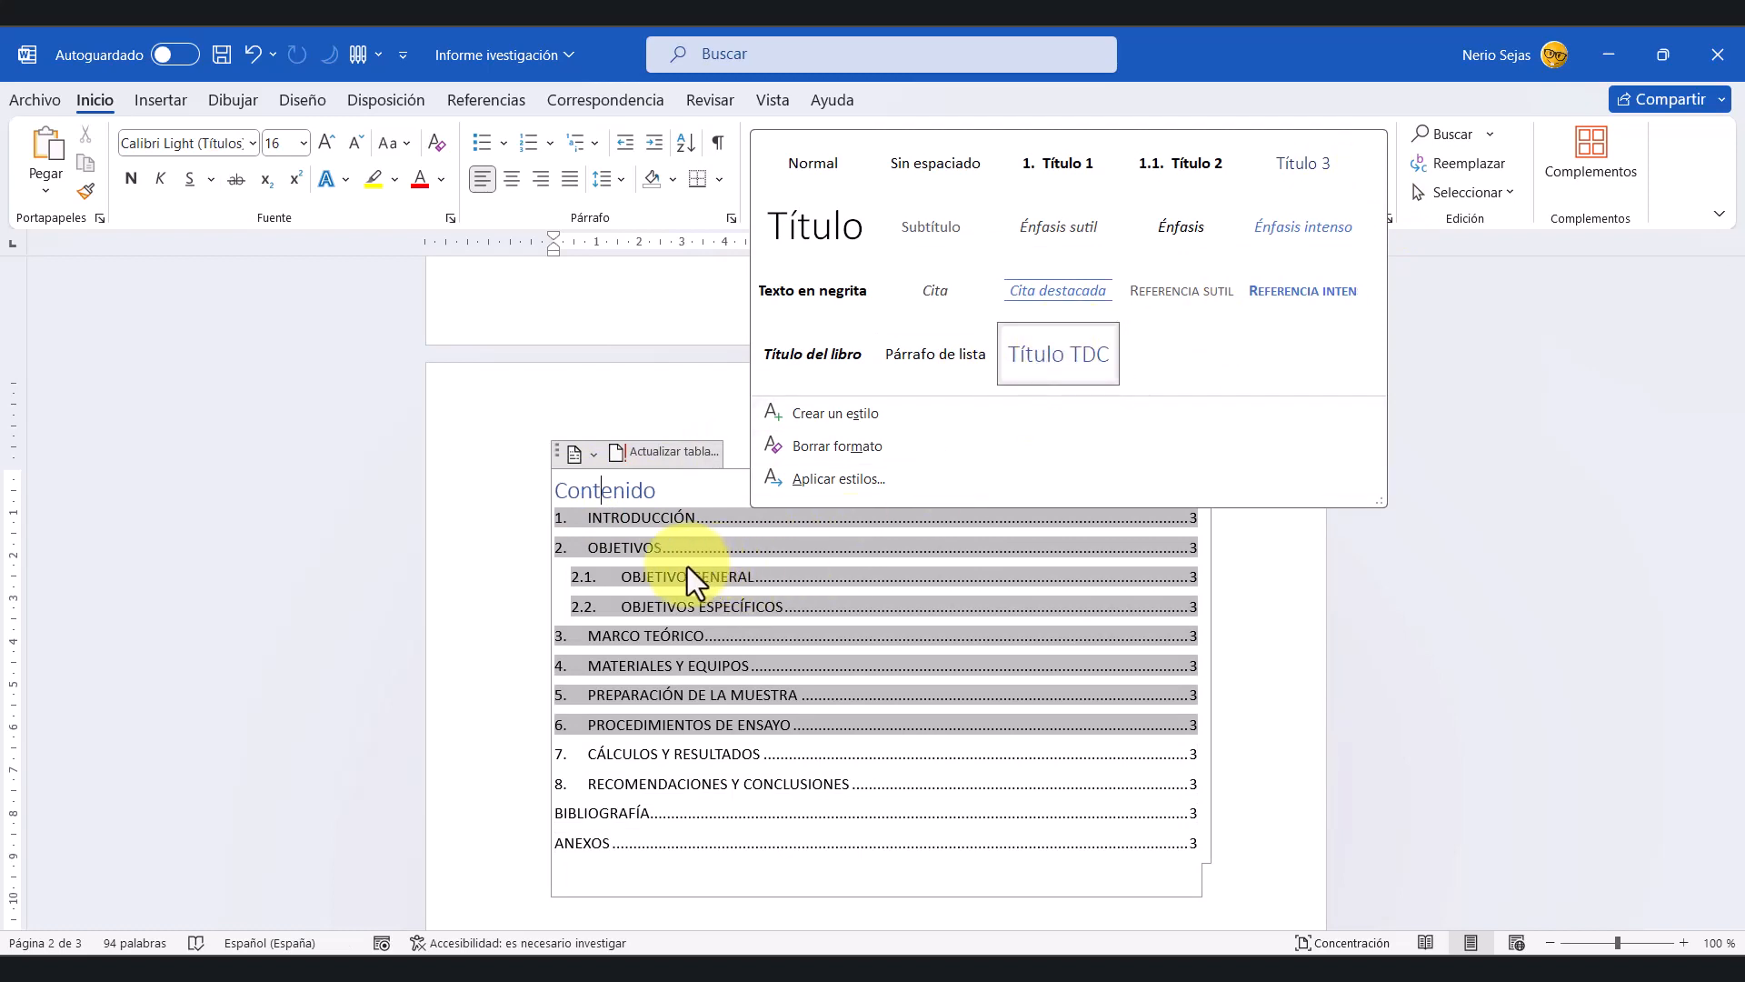
left_click(709, 820)
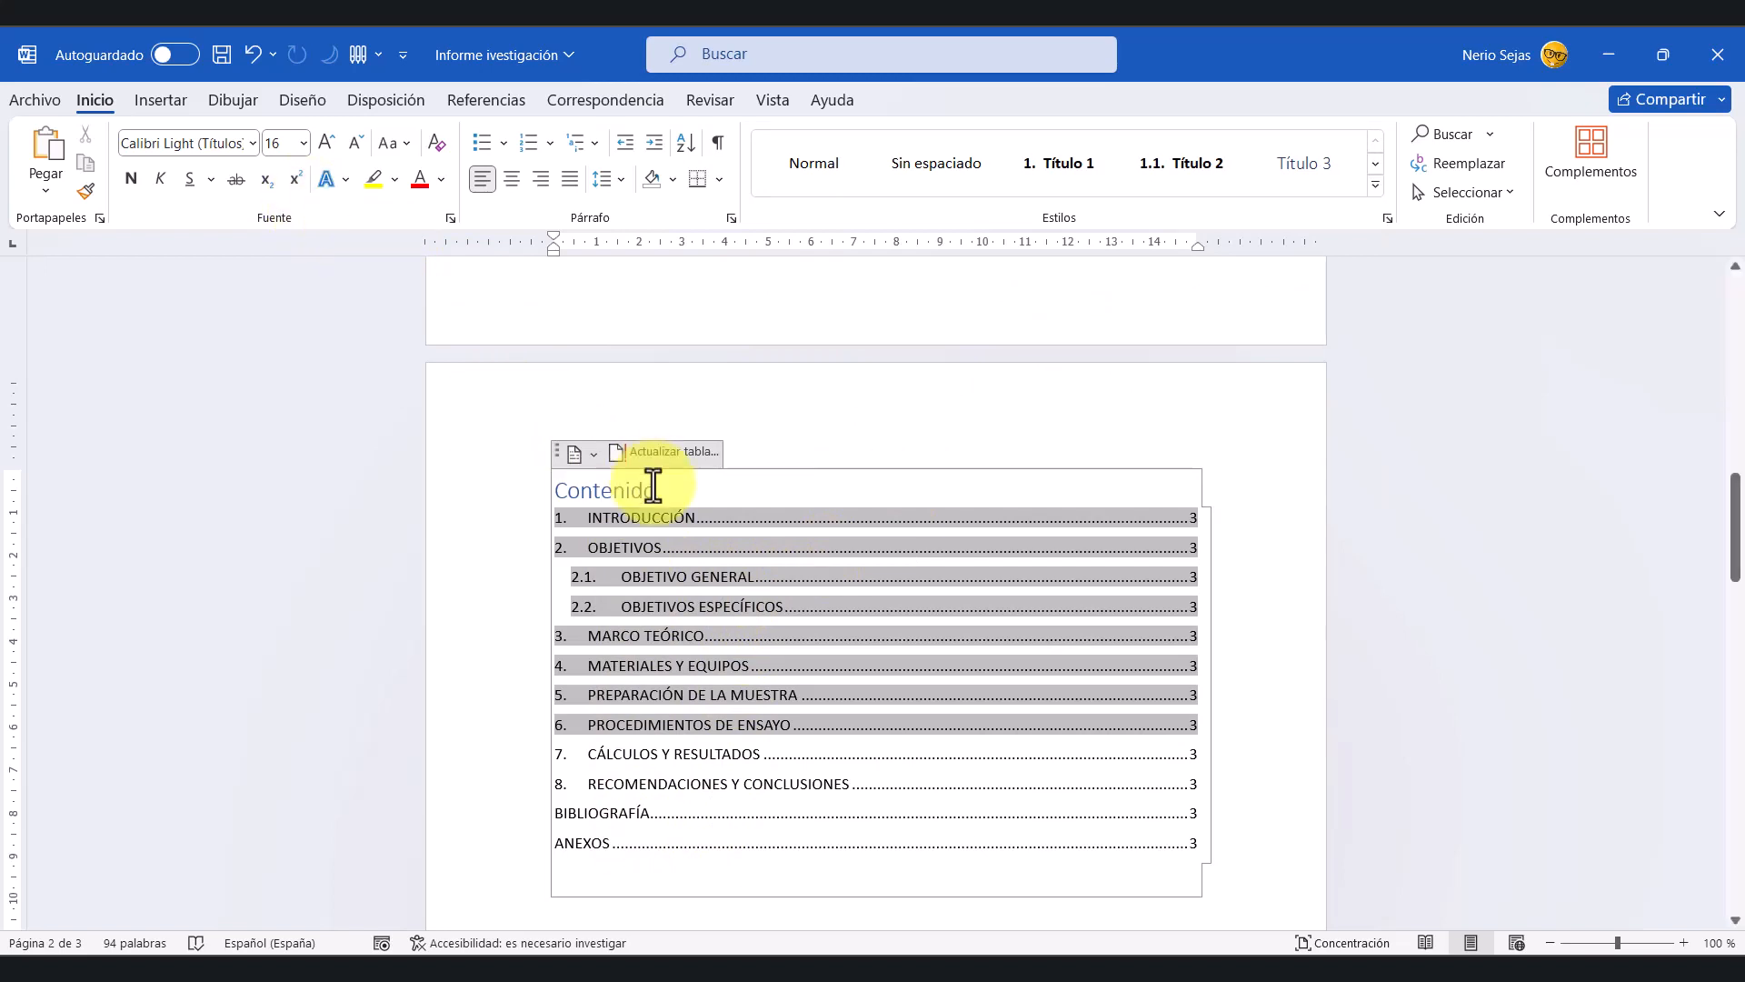
left_click(552, 452)
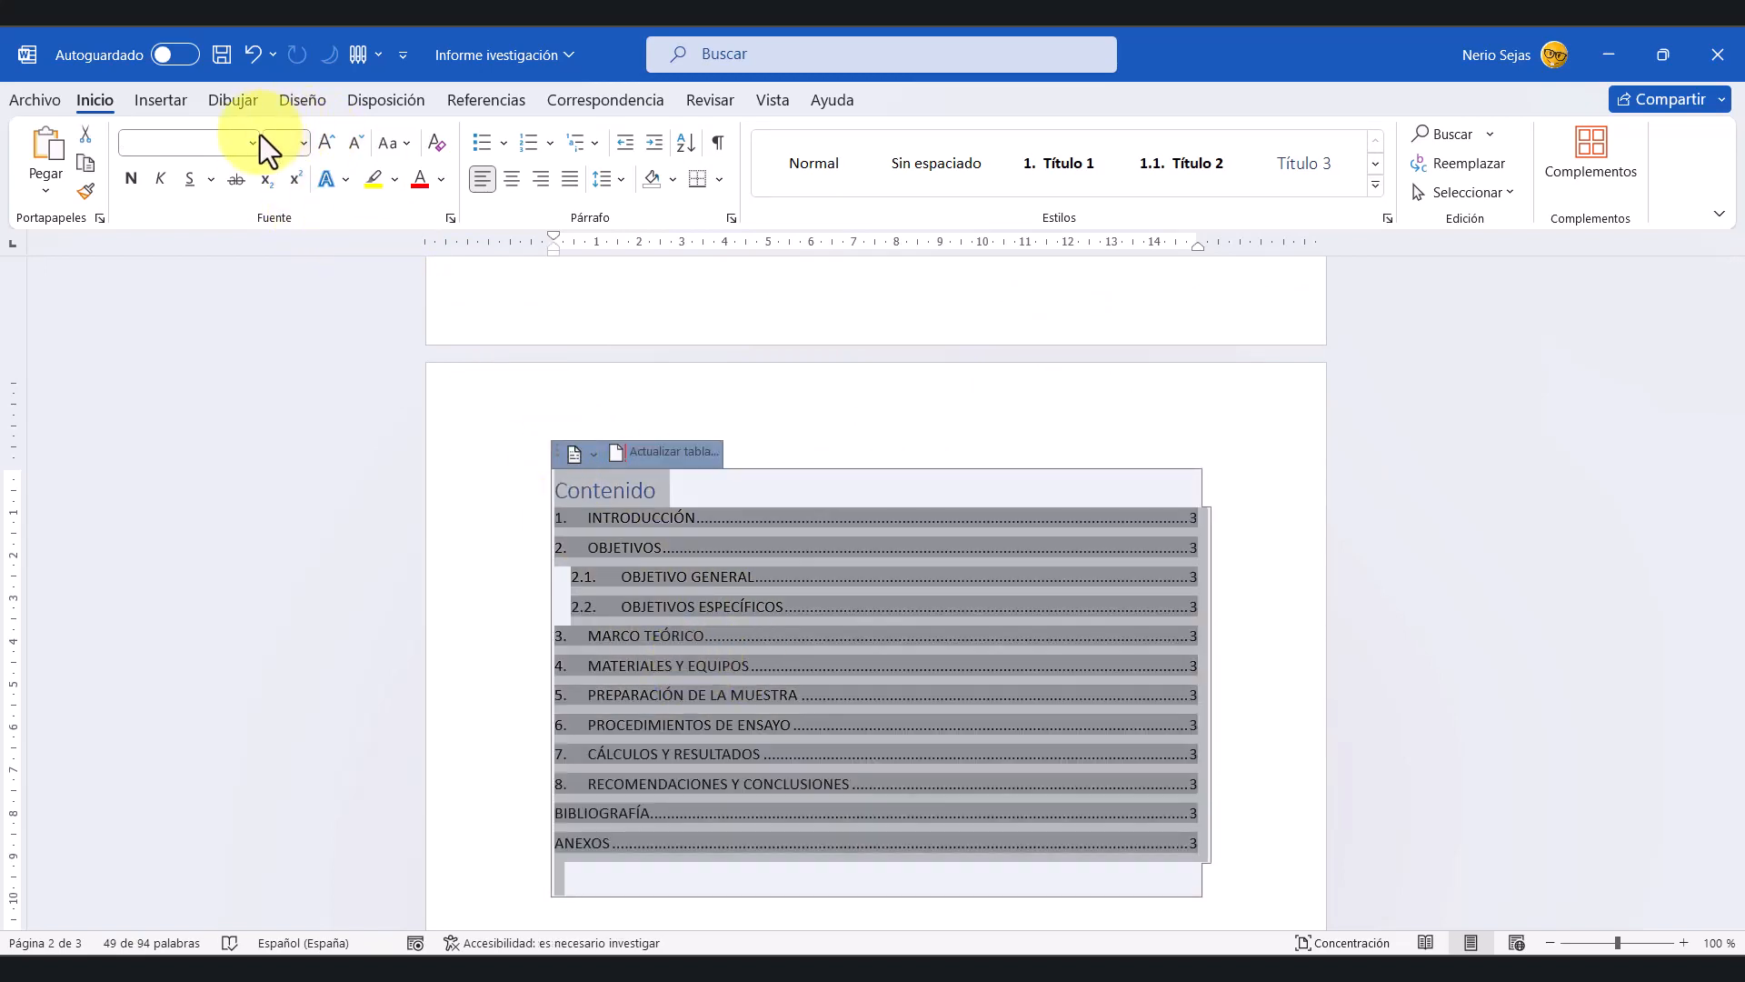
left_click(630, 517)
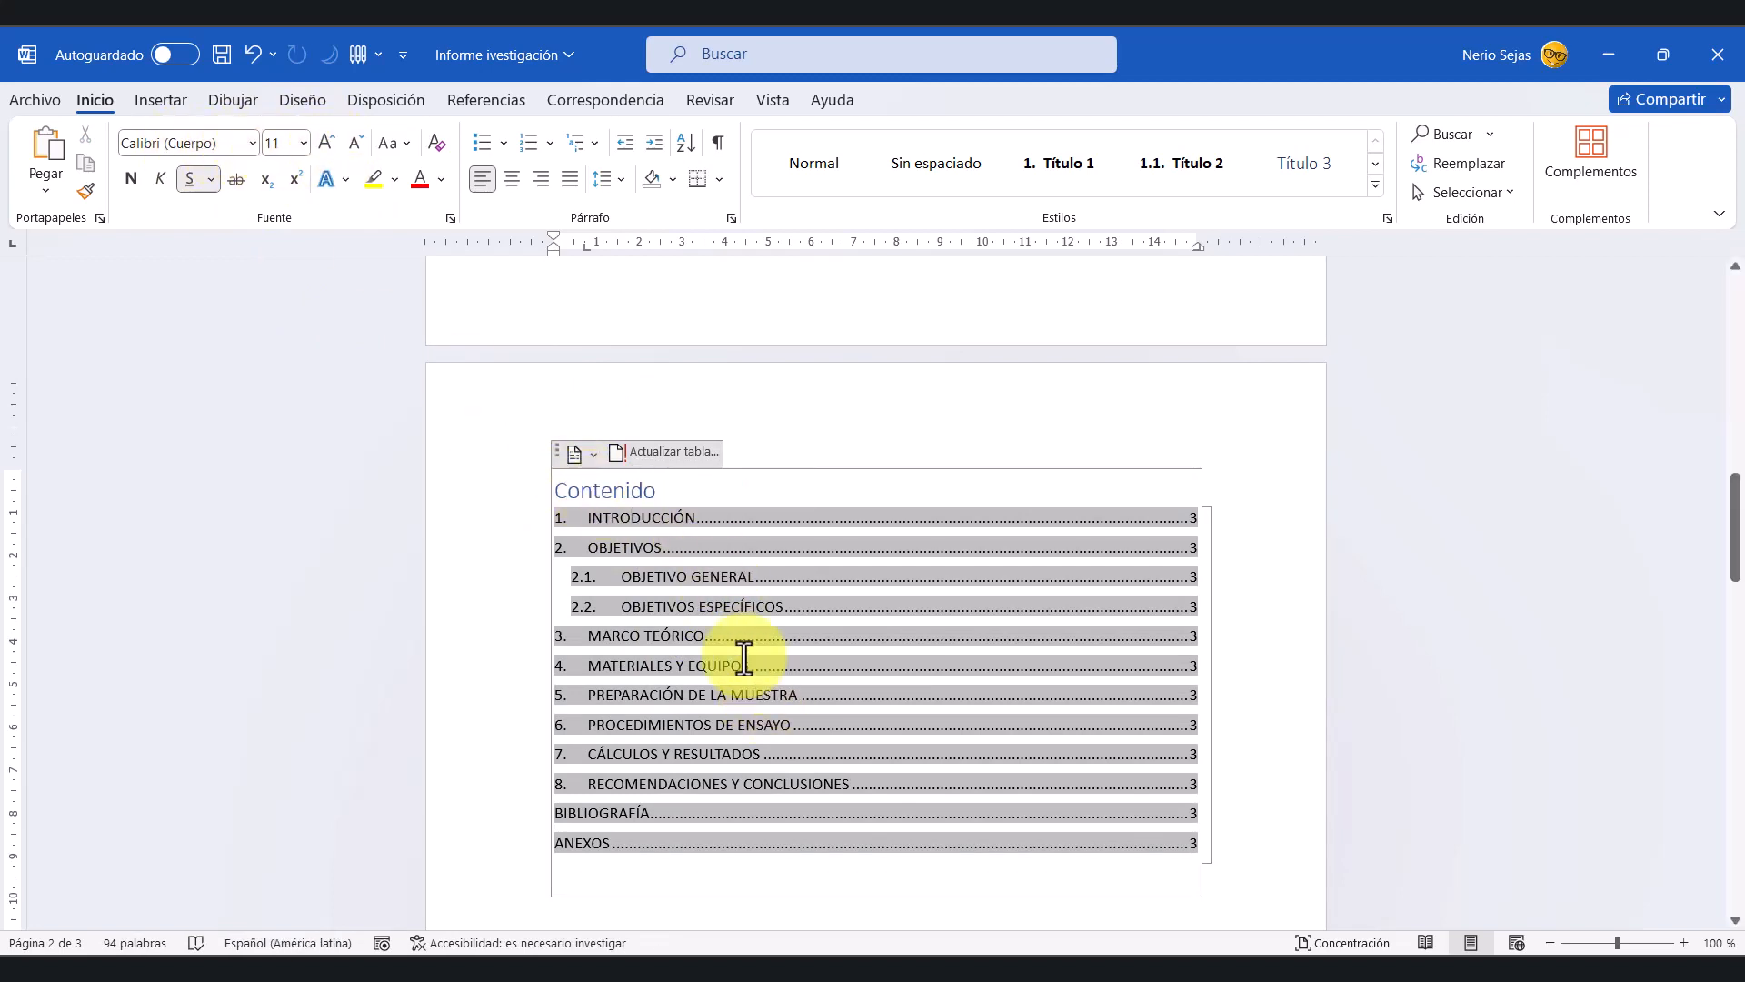
left_click(720, 576)
left_click(1377, 185)
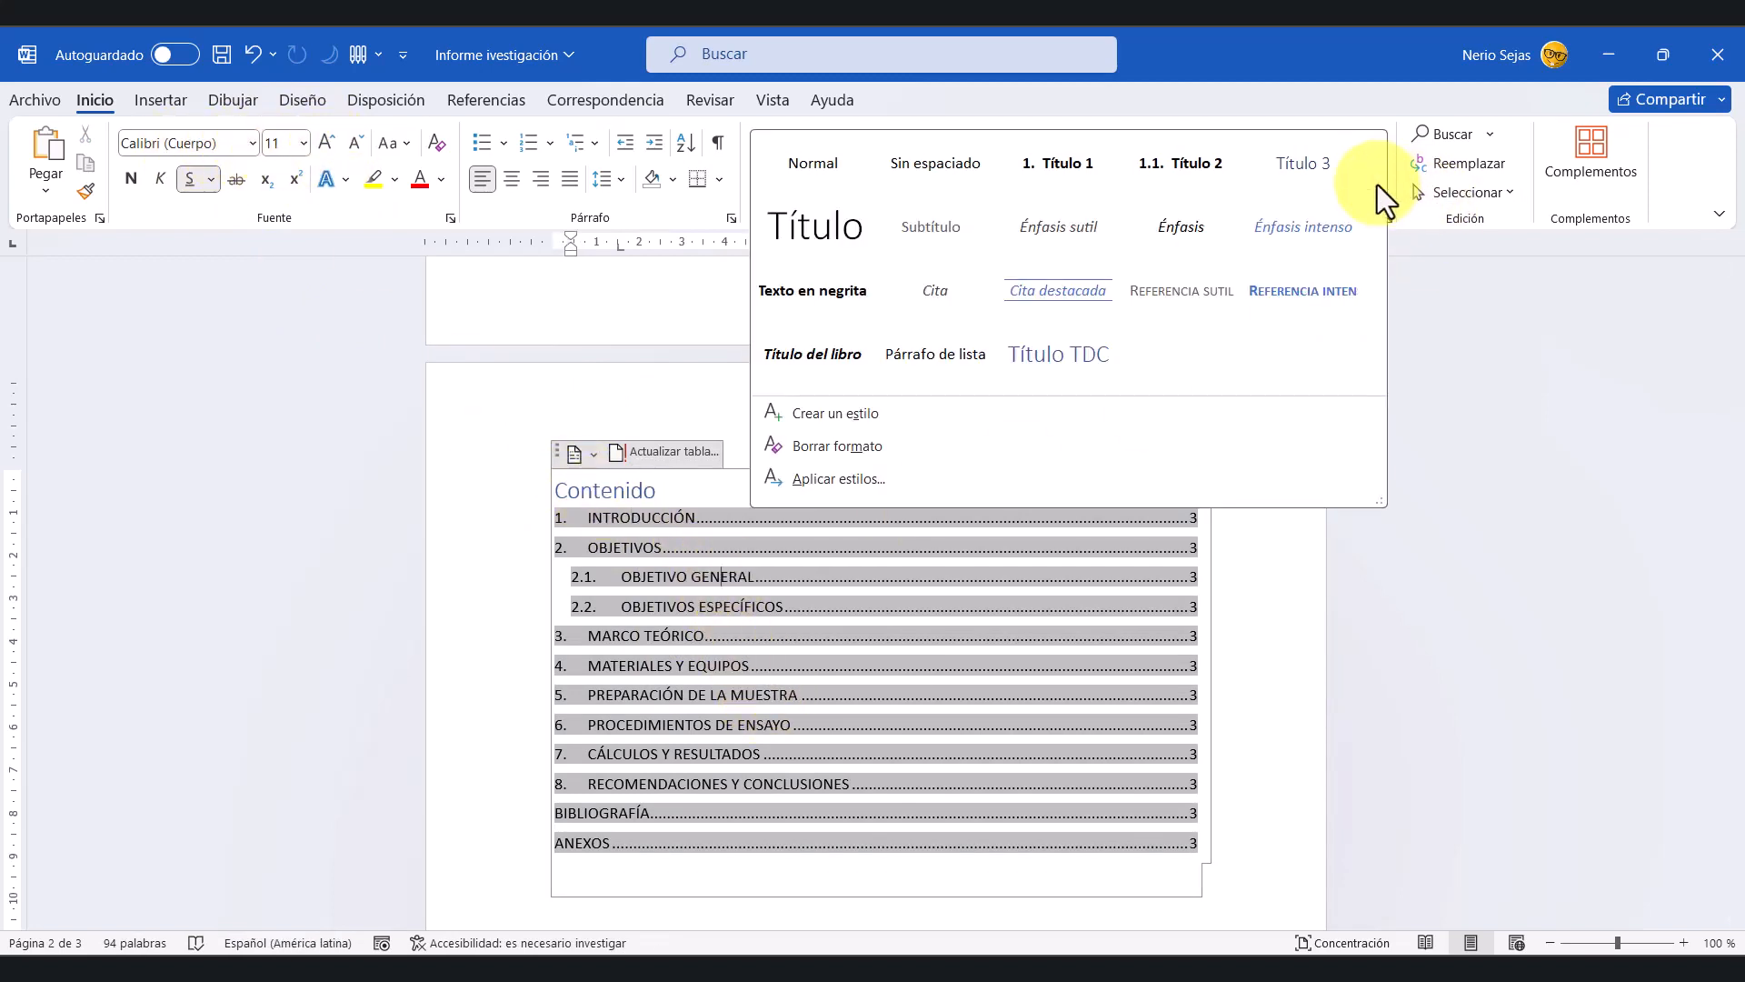
left_click(1407, 283)
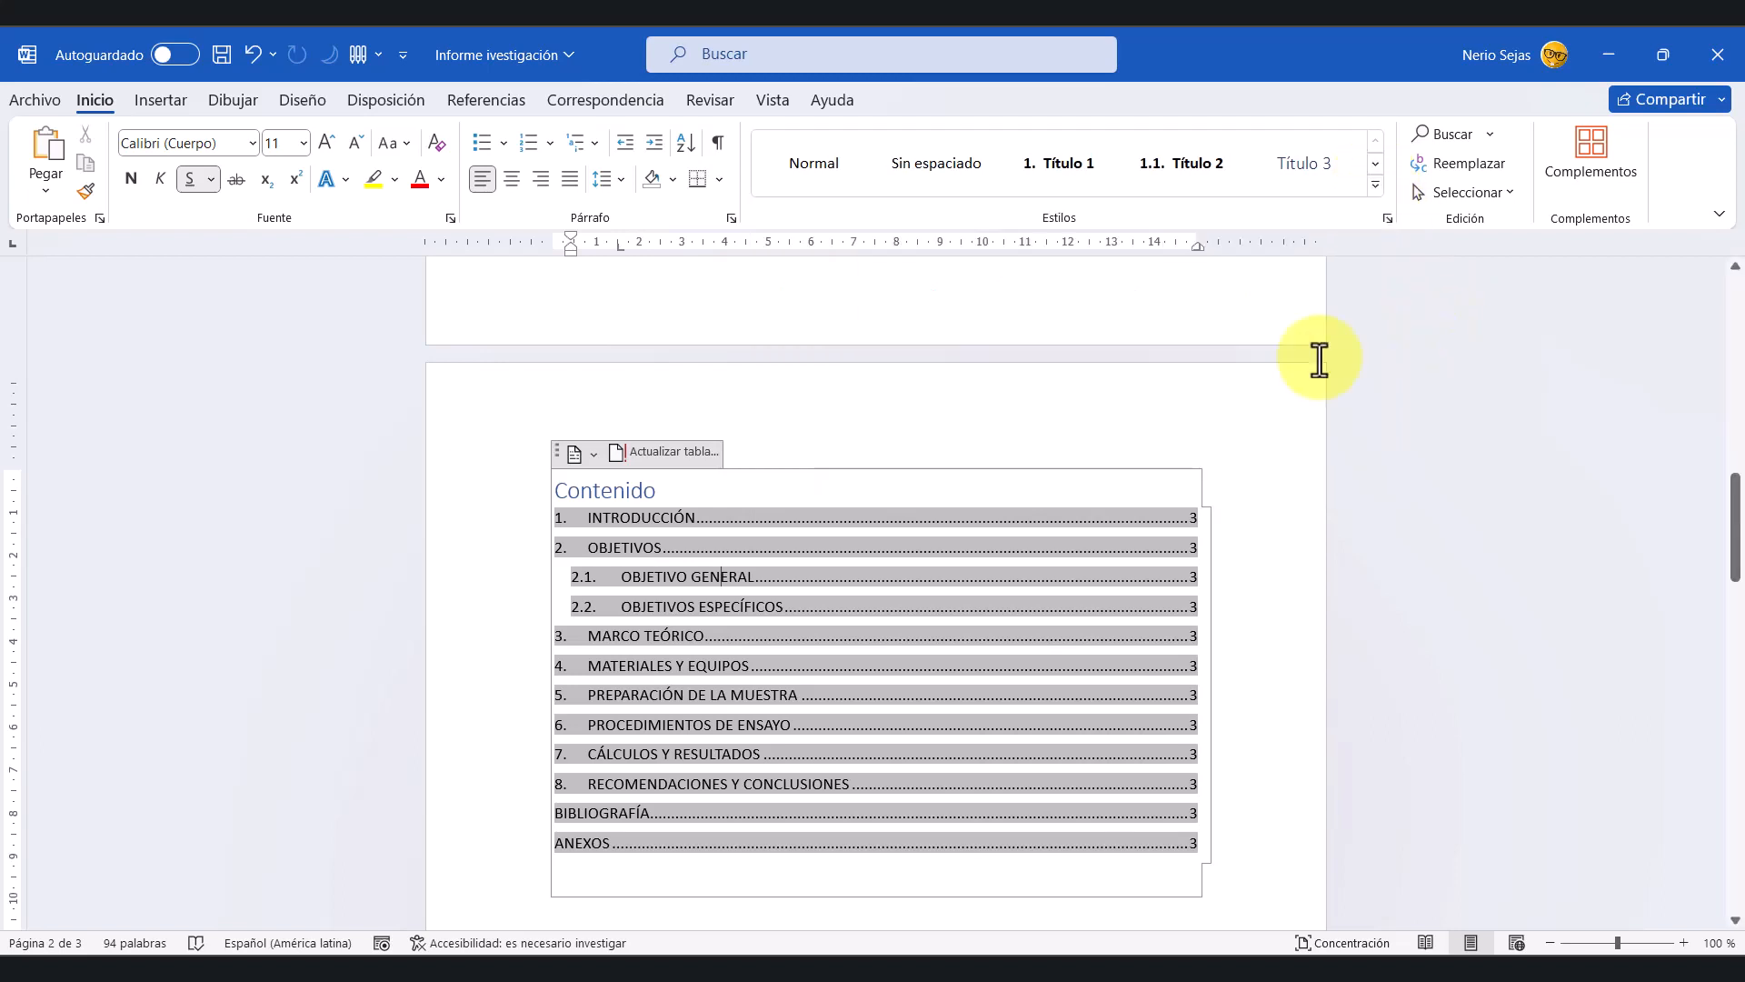
Step: Replace the table of contents title with Índice, including the accent
left_click(624, 491)
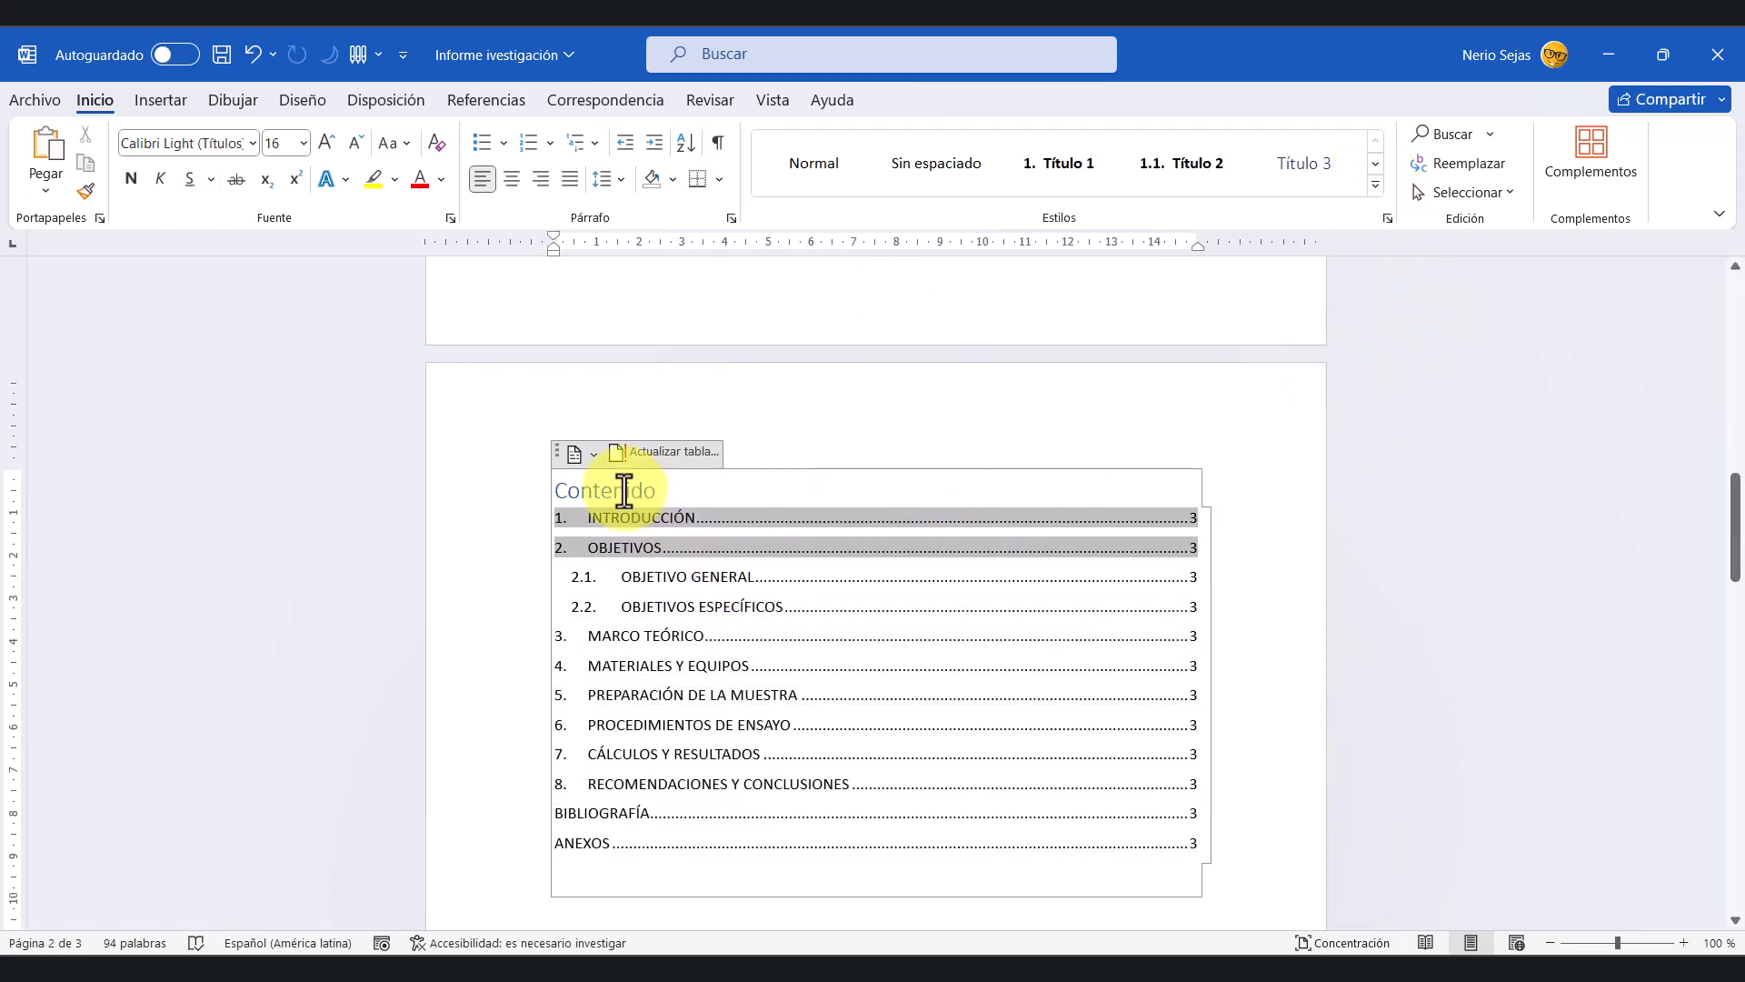
double_click(624, 491)
key("Delete")
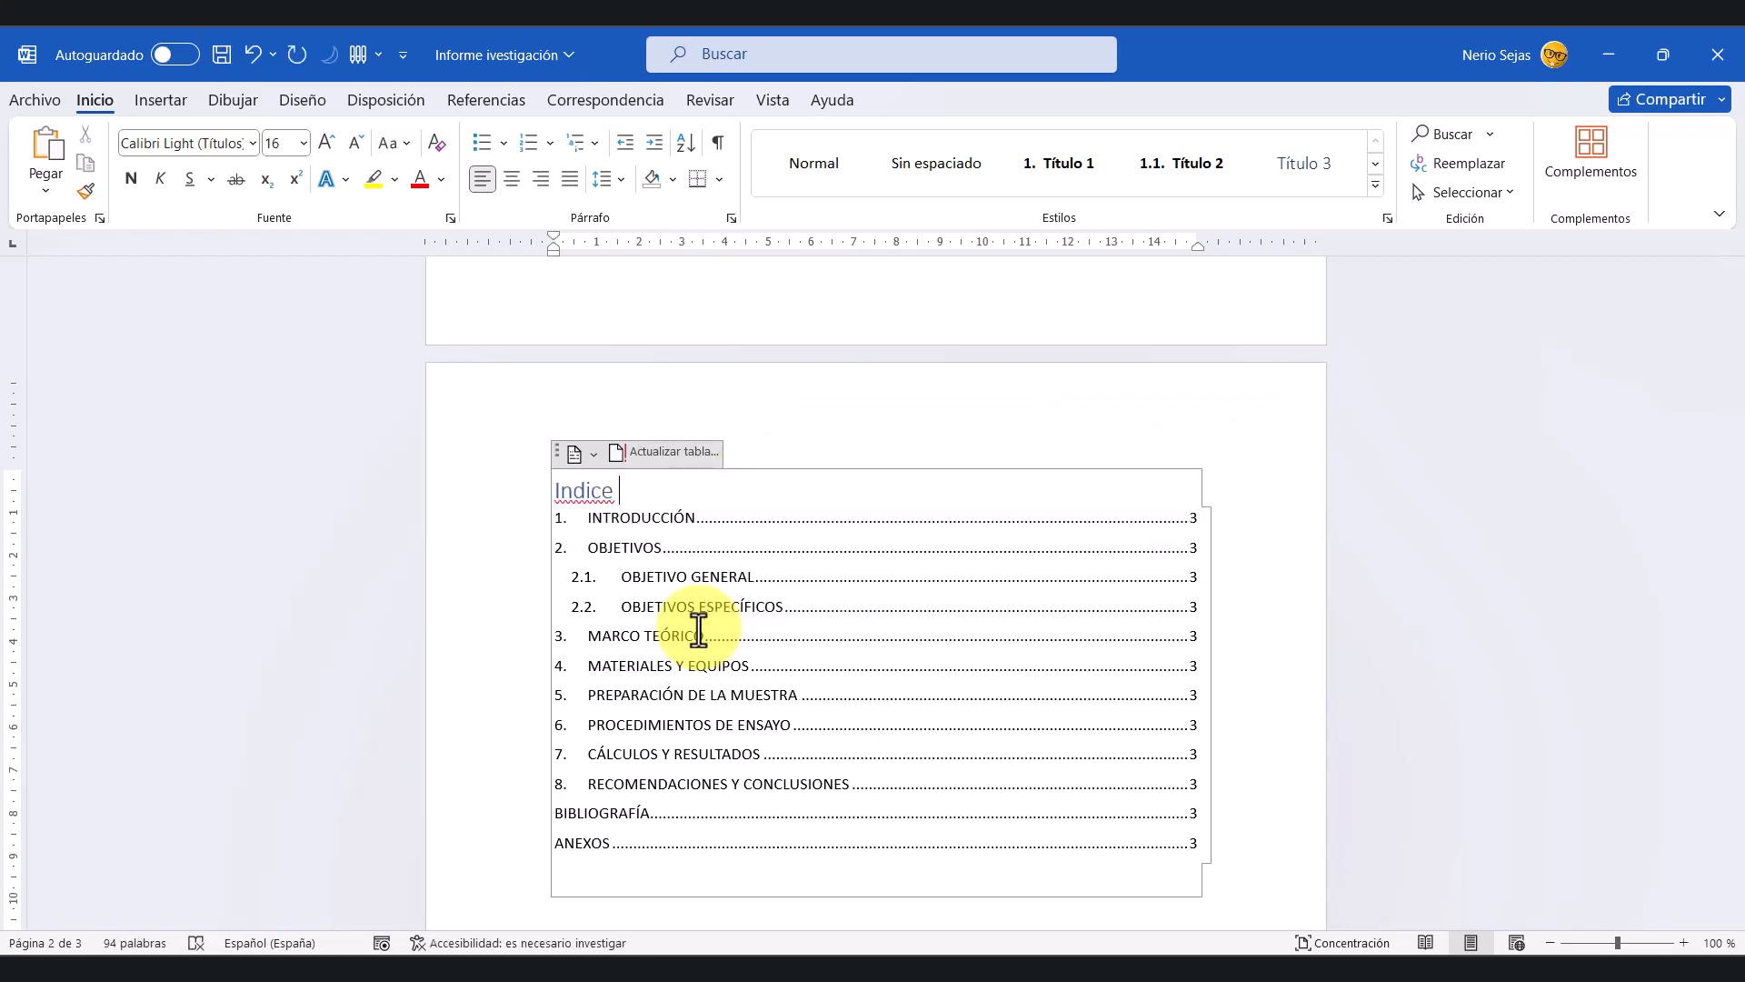
right_click(565, 492)
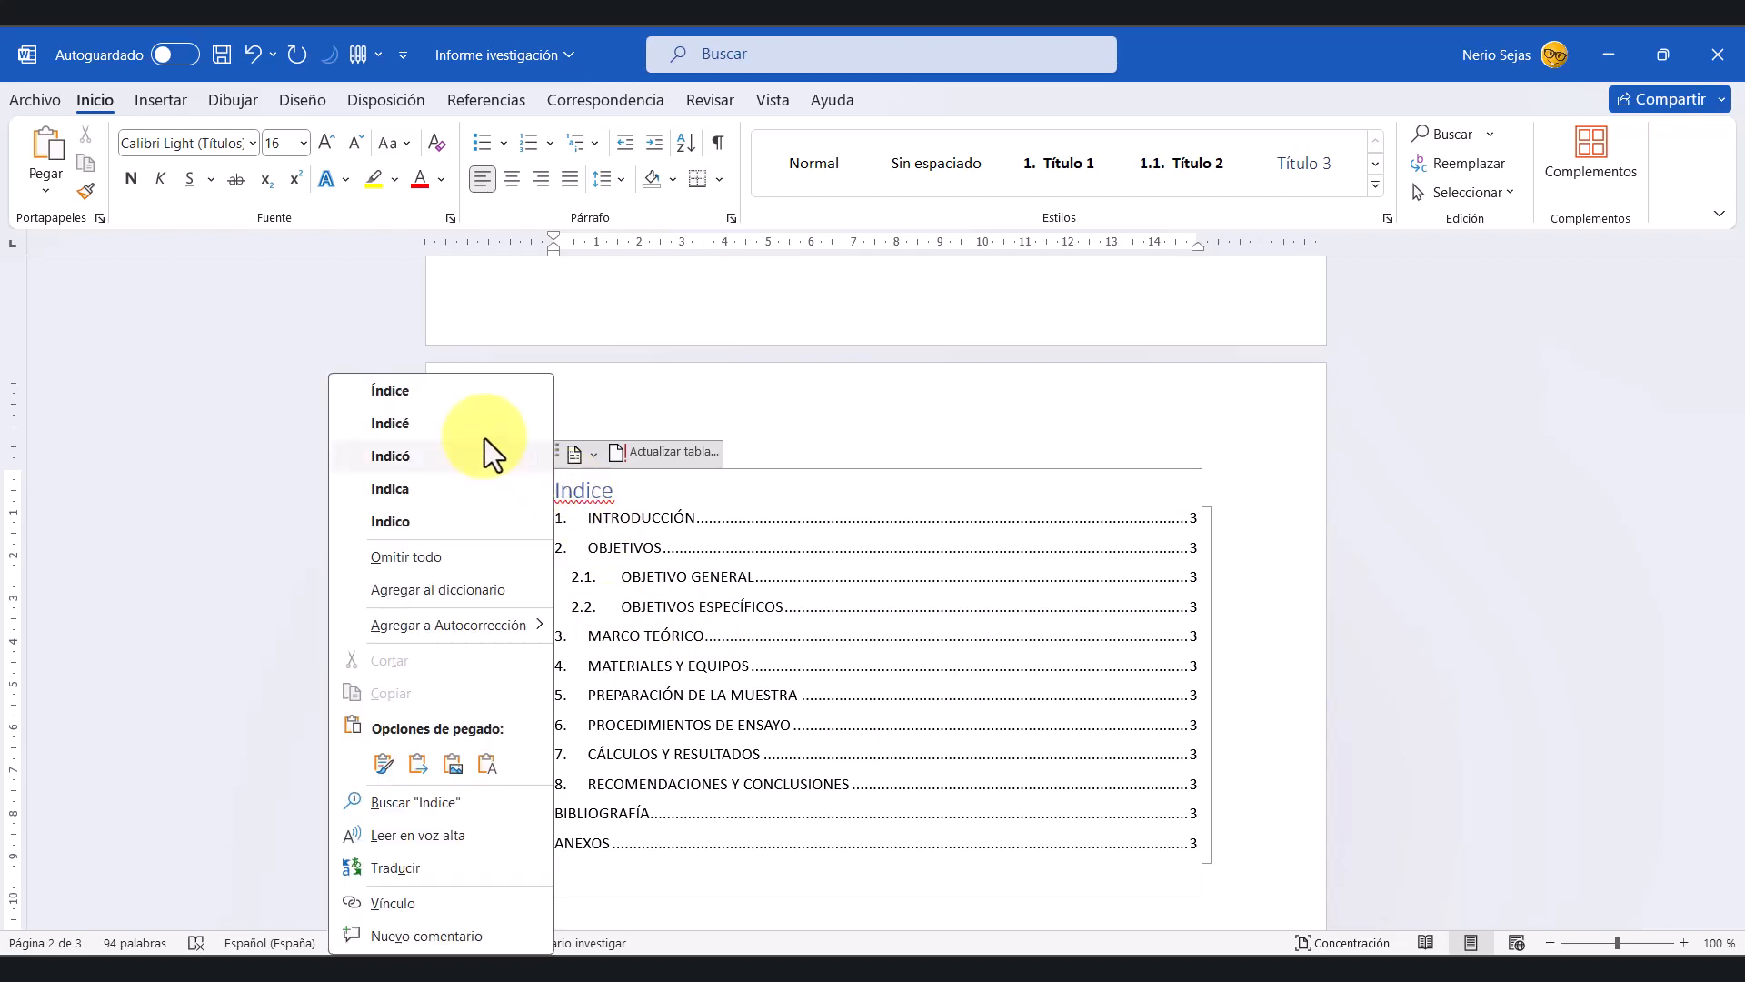
left_click(412, 390)
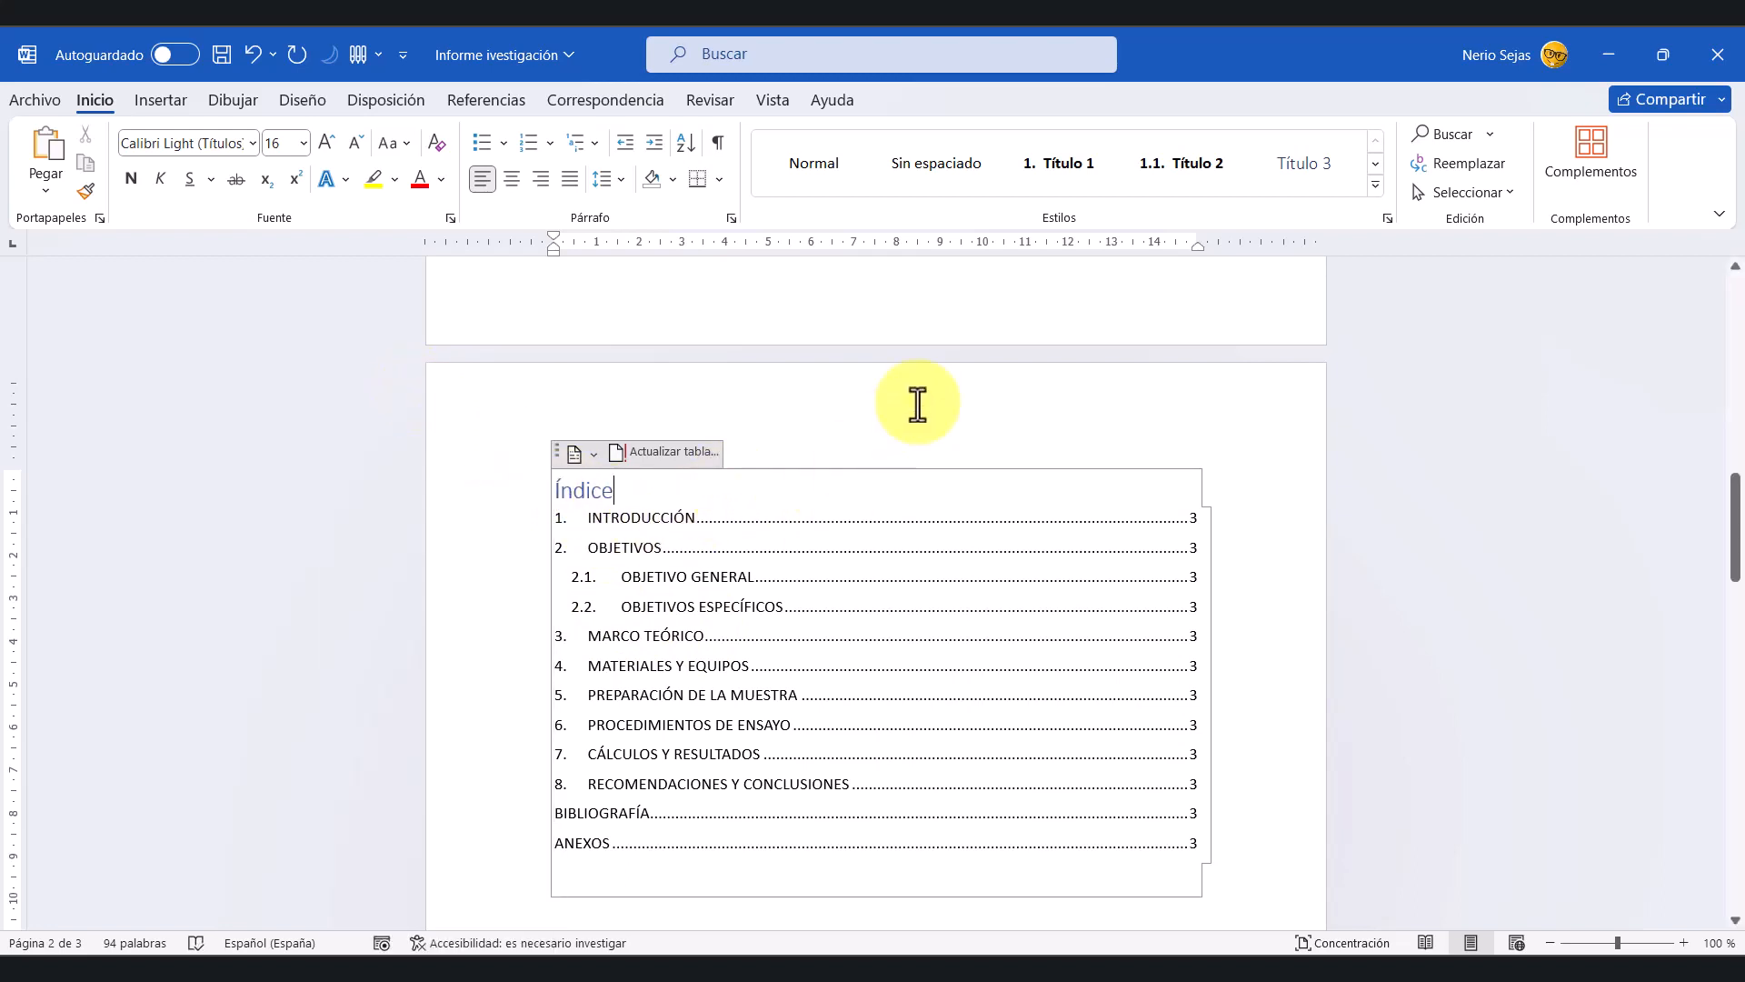
Step: Check the page numbers in the index against the cover, index and content pages of the report
scroll(1215, 519, "down", 2)
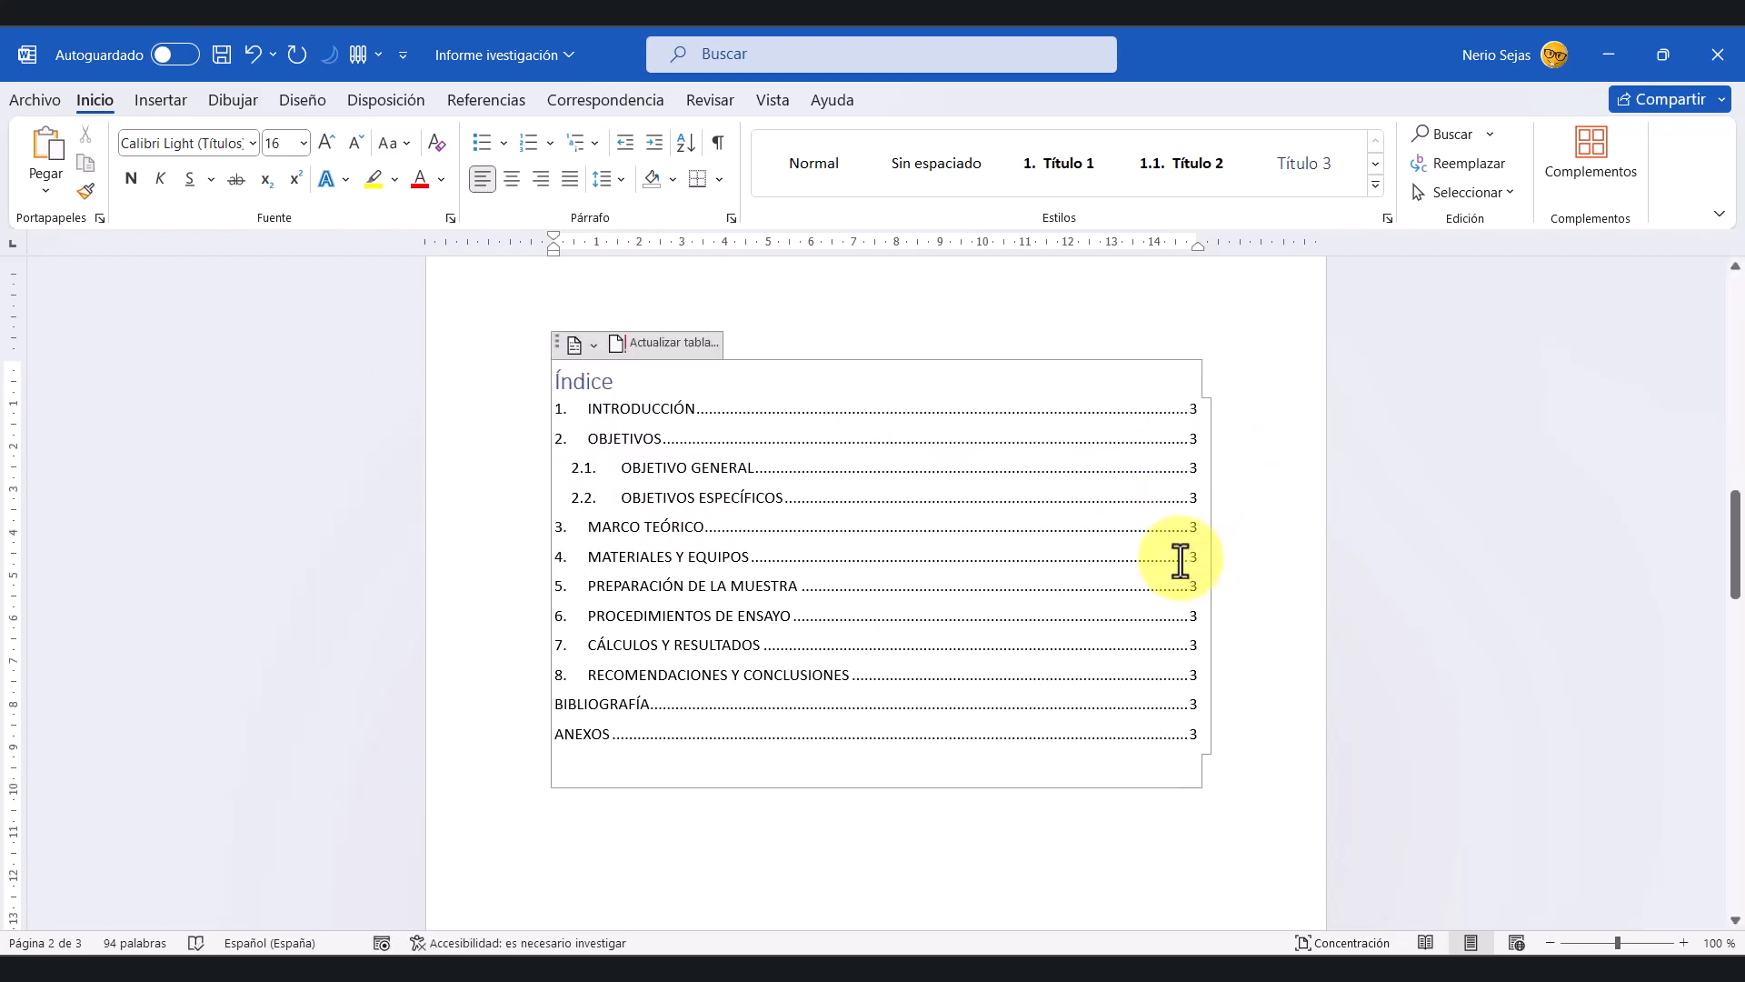
left_click(1268, 669)
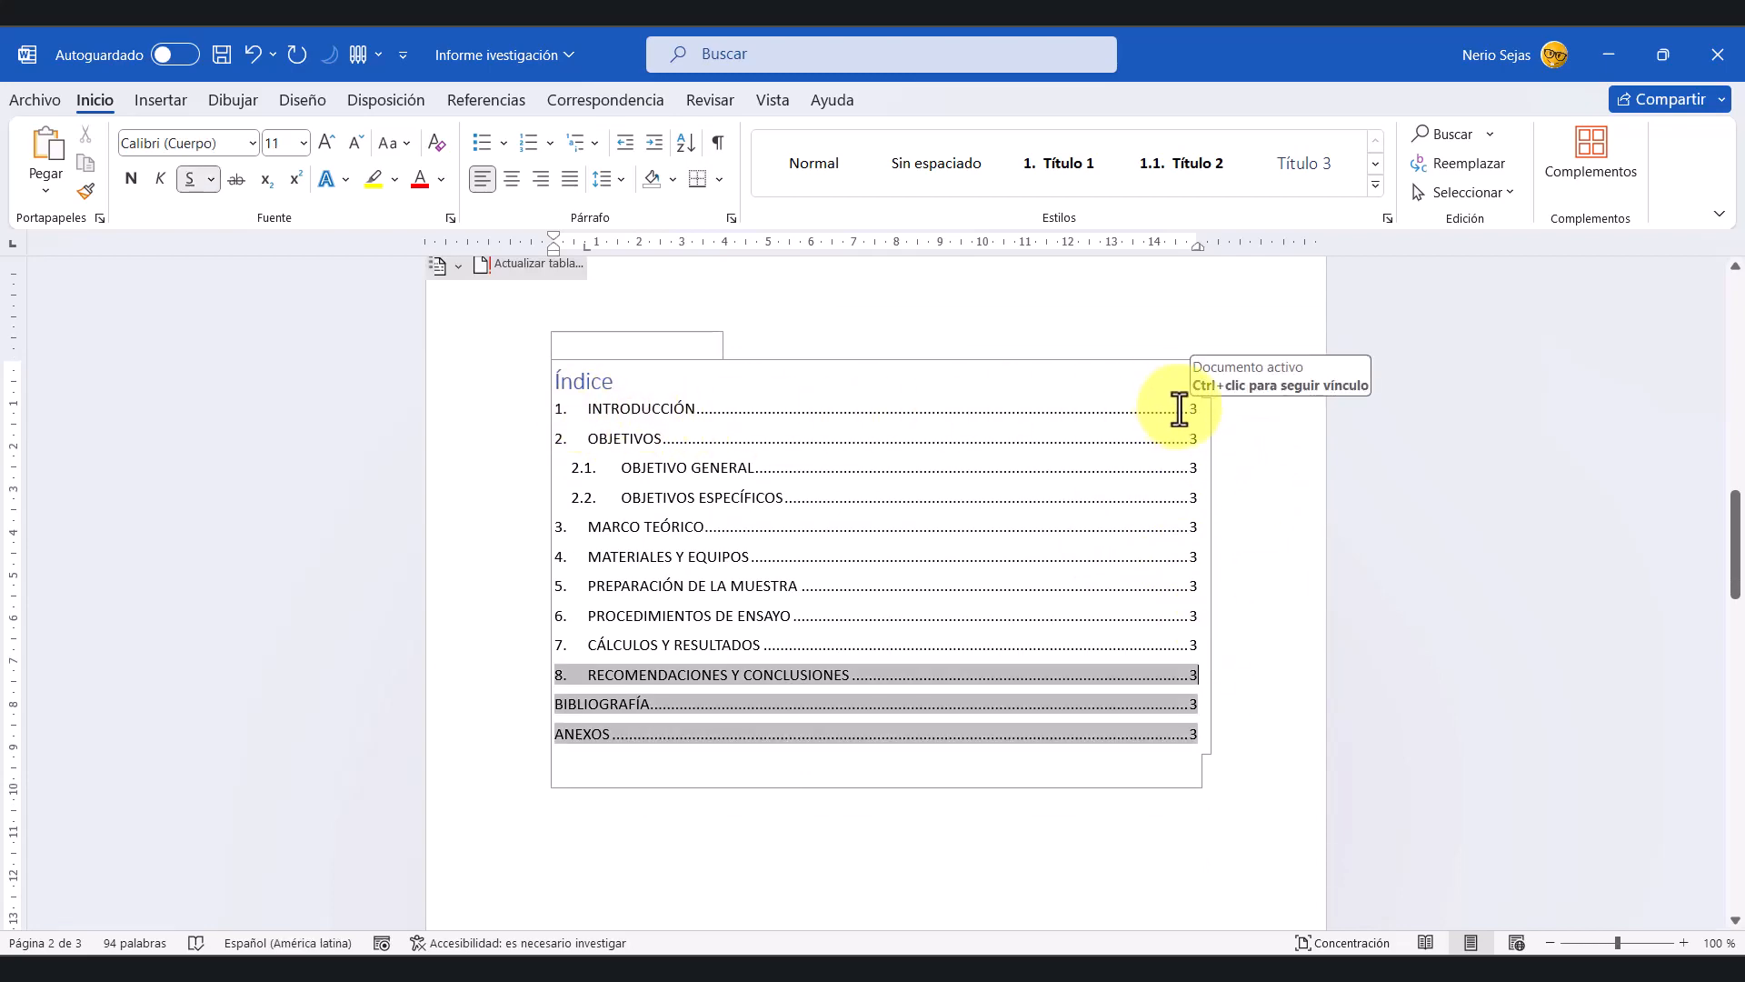
scroll(1223, 590, "up", 10)
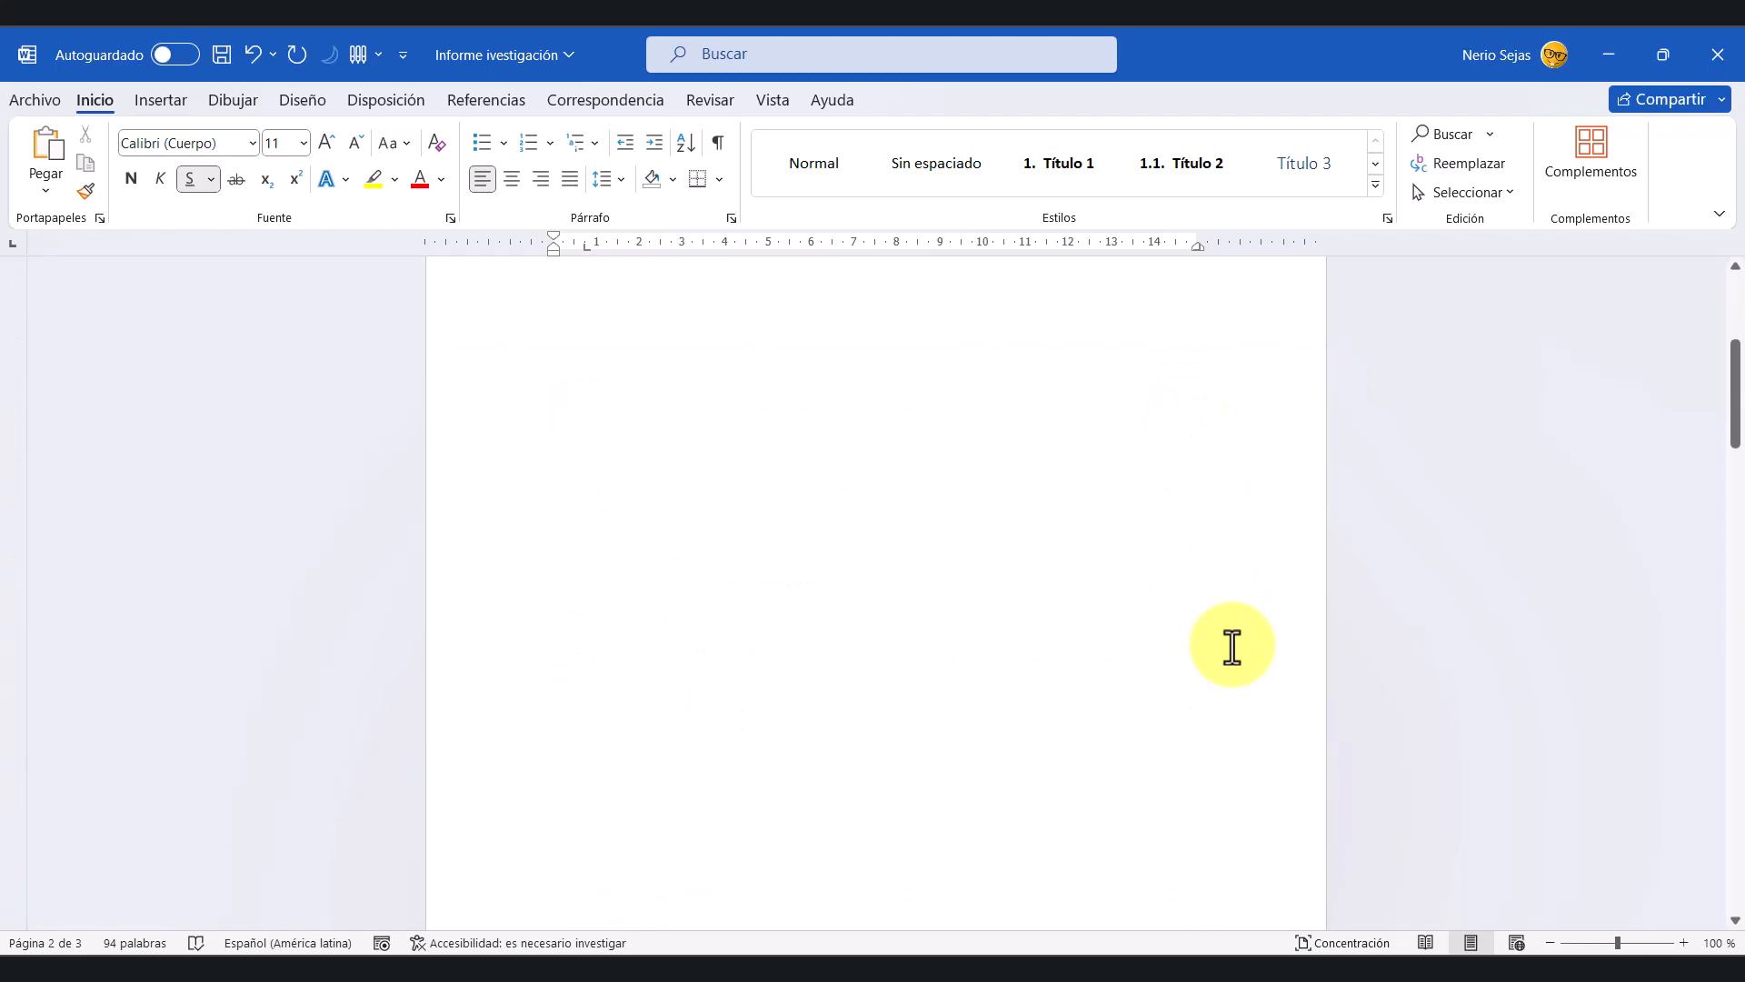
scroll(1231, 647, "down", 10)
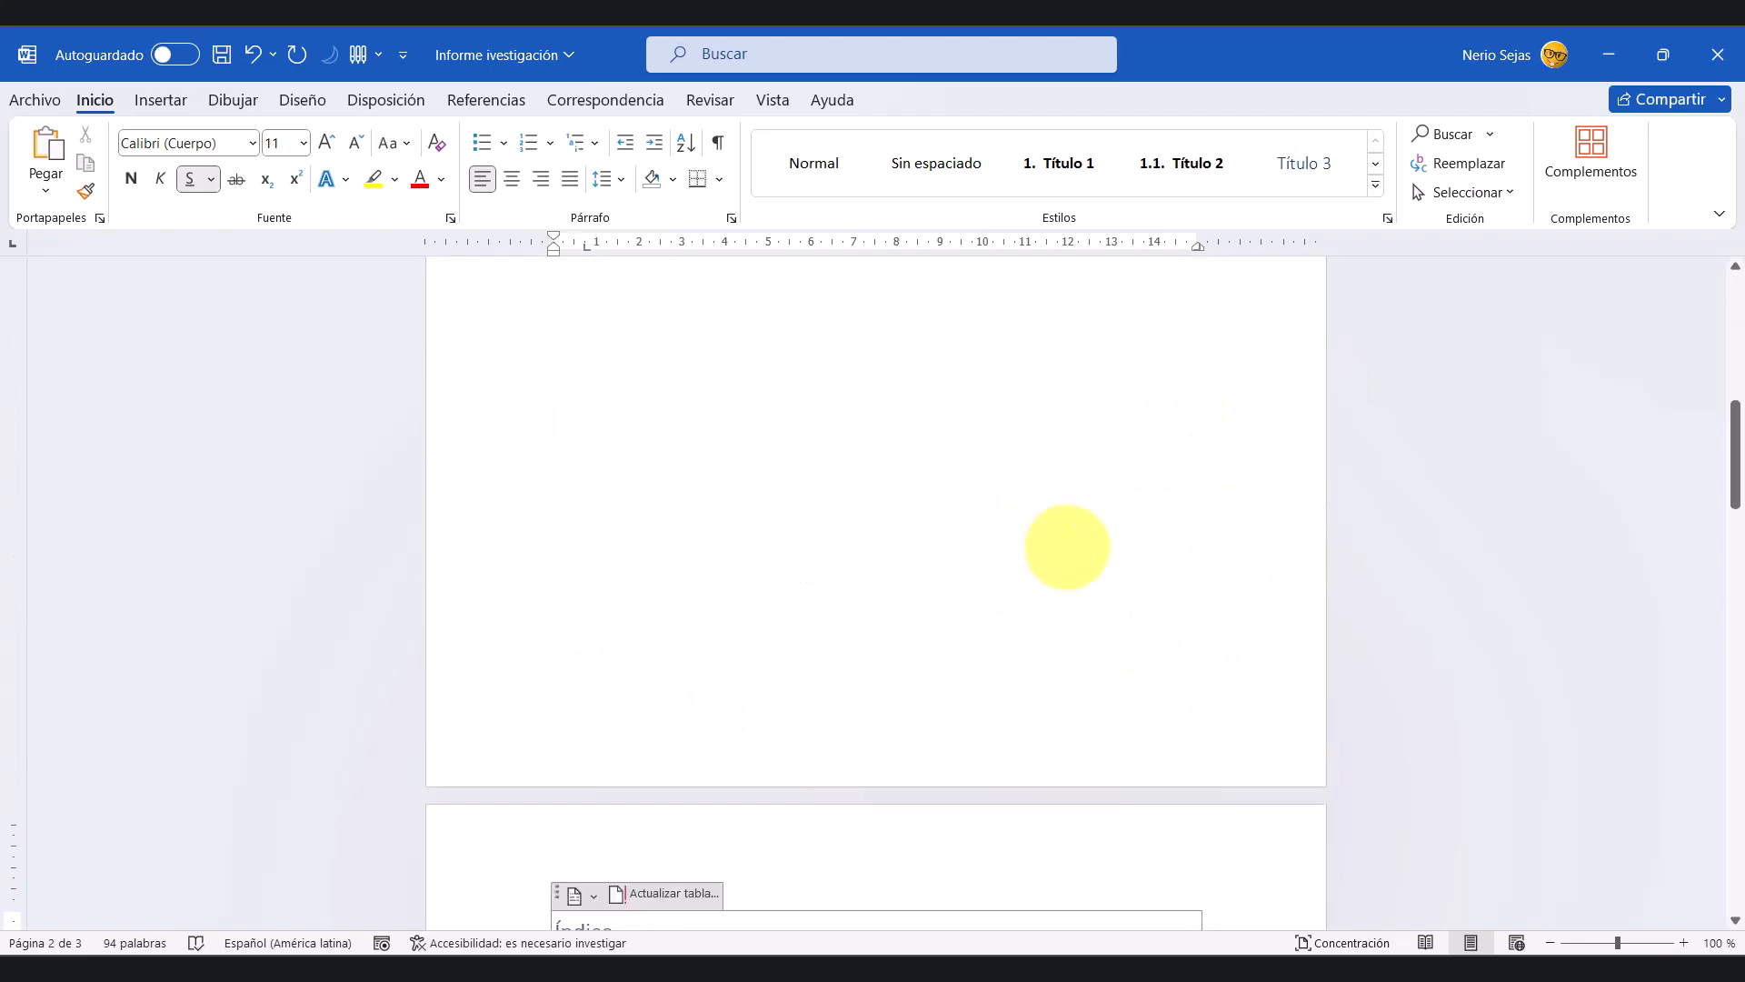
scroll(1242, 581, "down", 15)
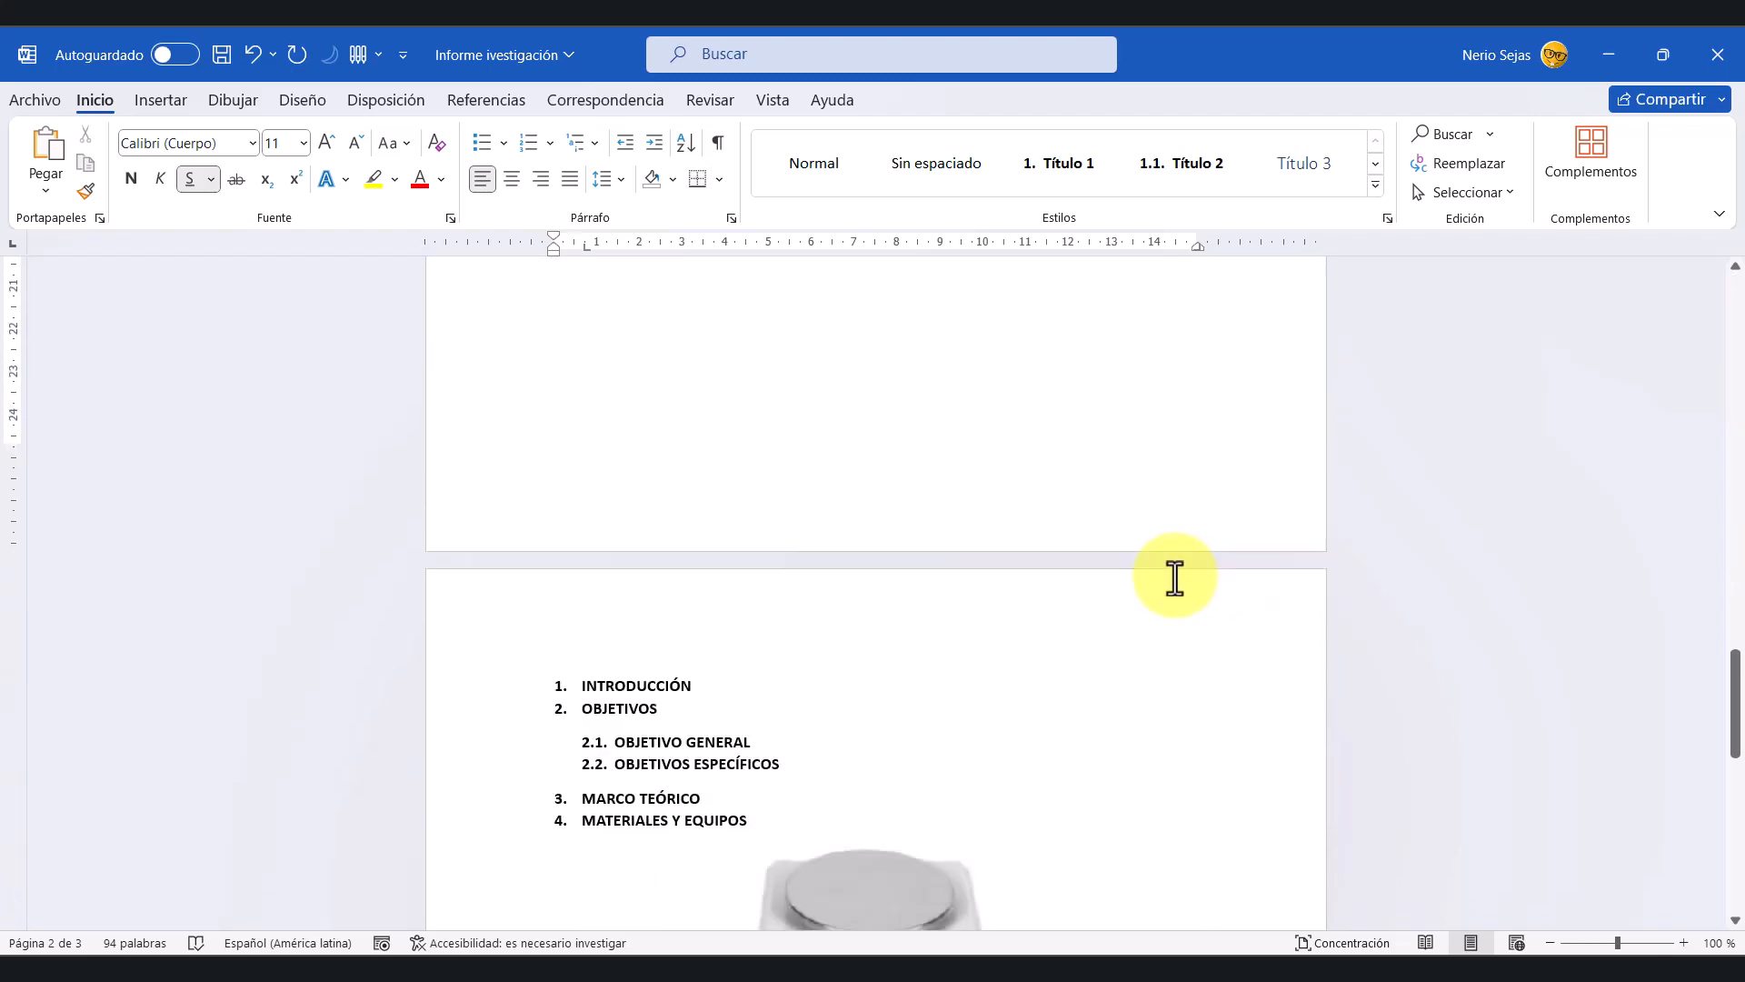
scroll(1144, 581, "down", 3)
left_click(1199, 556)
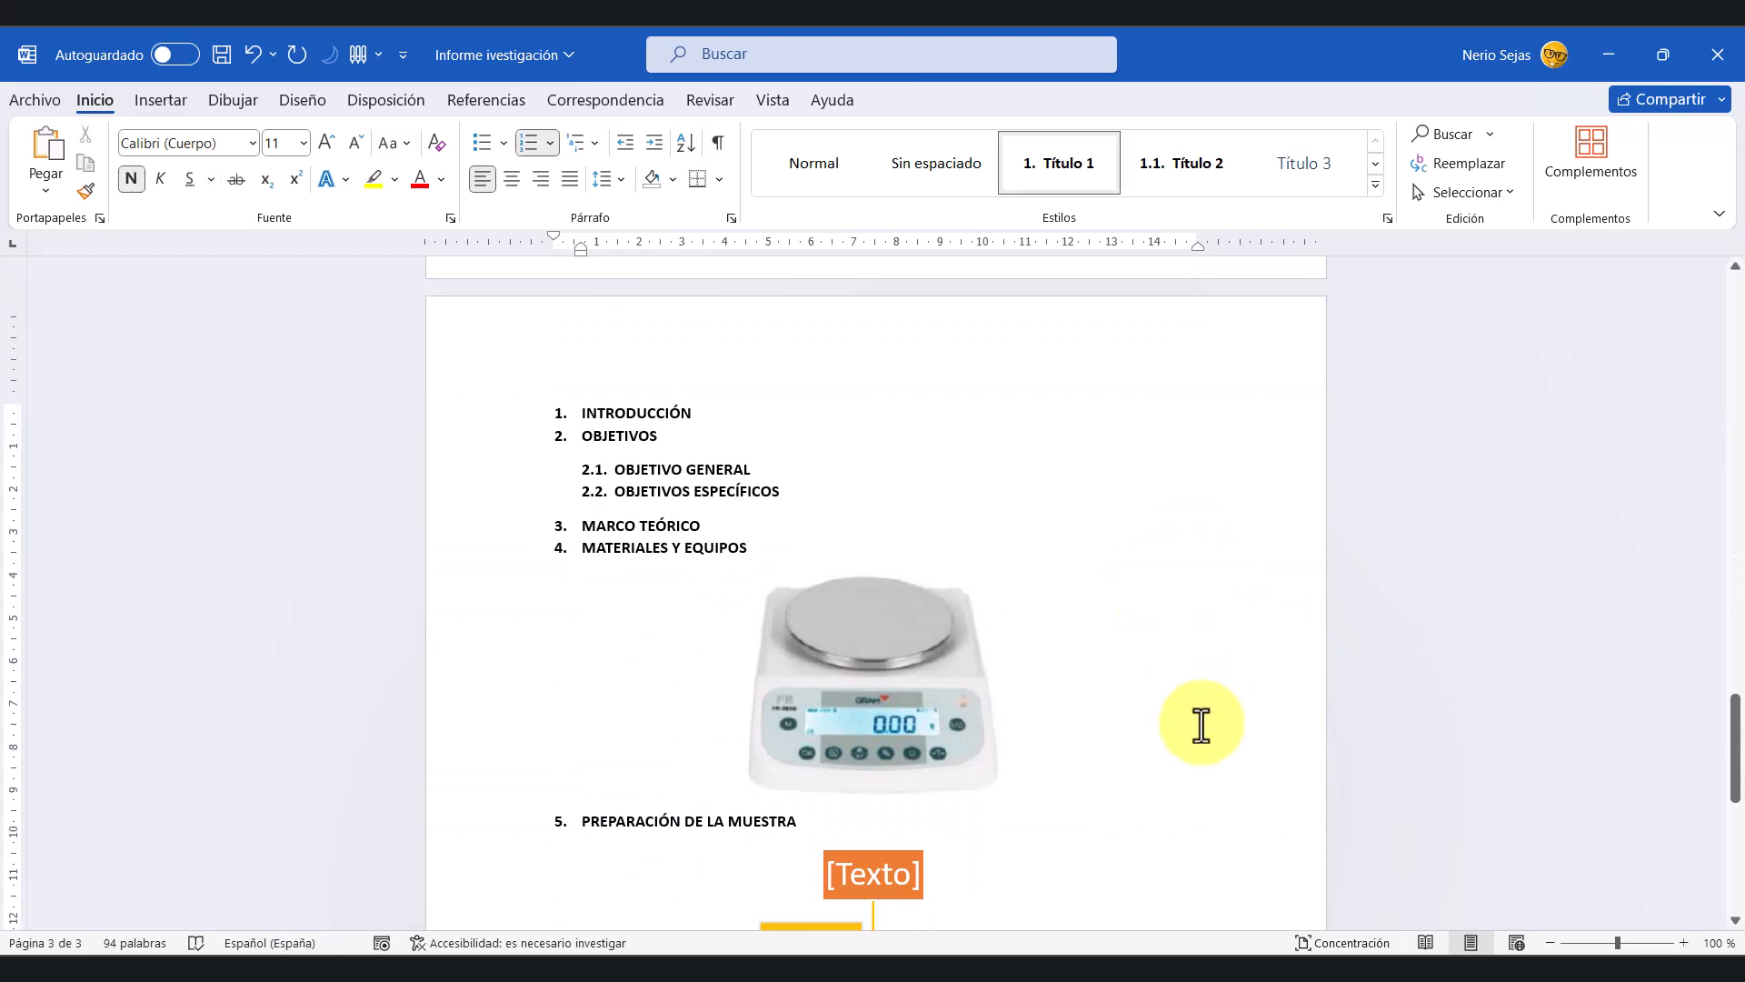
scroll(1215, 724, "down", 2)
scroll(1218, 725, "up", 7)
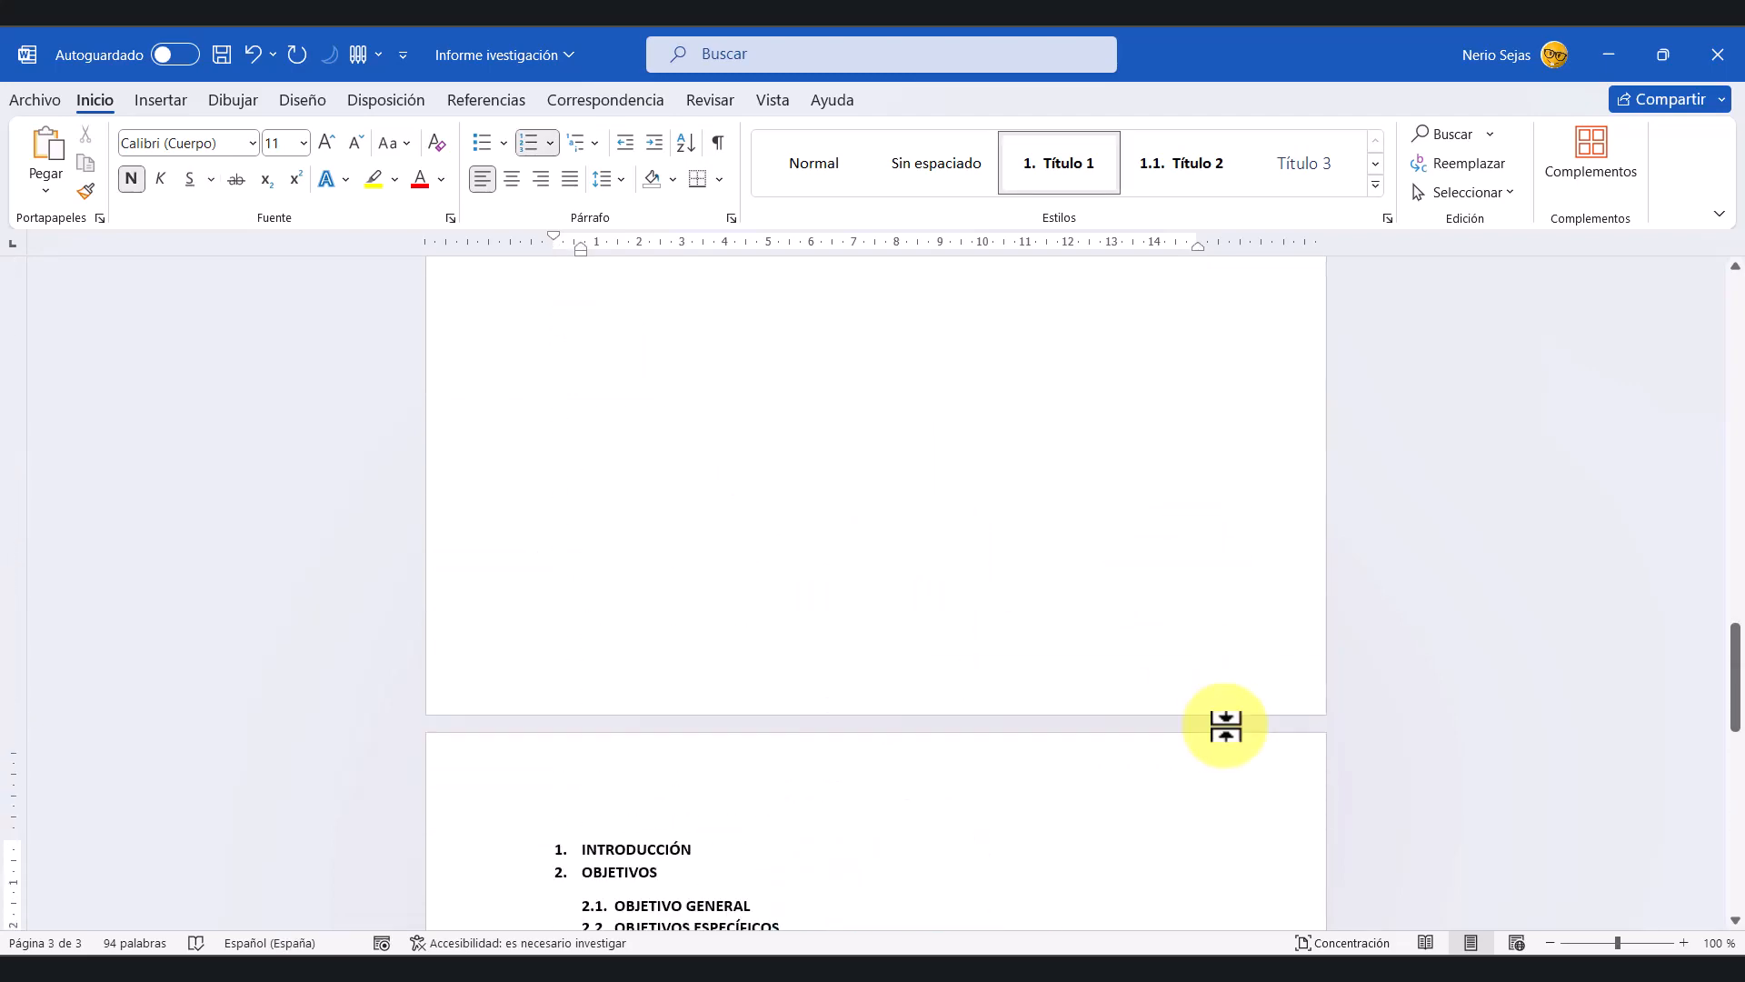
scroll(1228, 725, "up", 8)
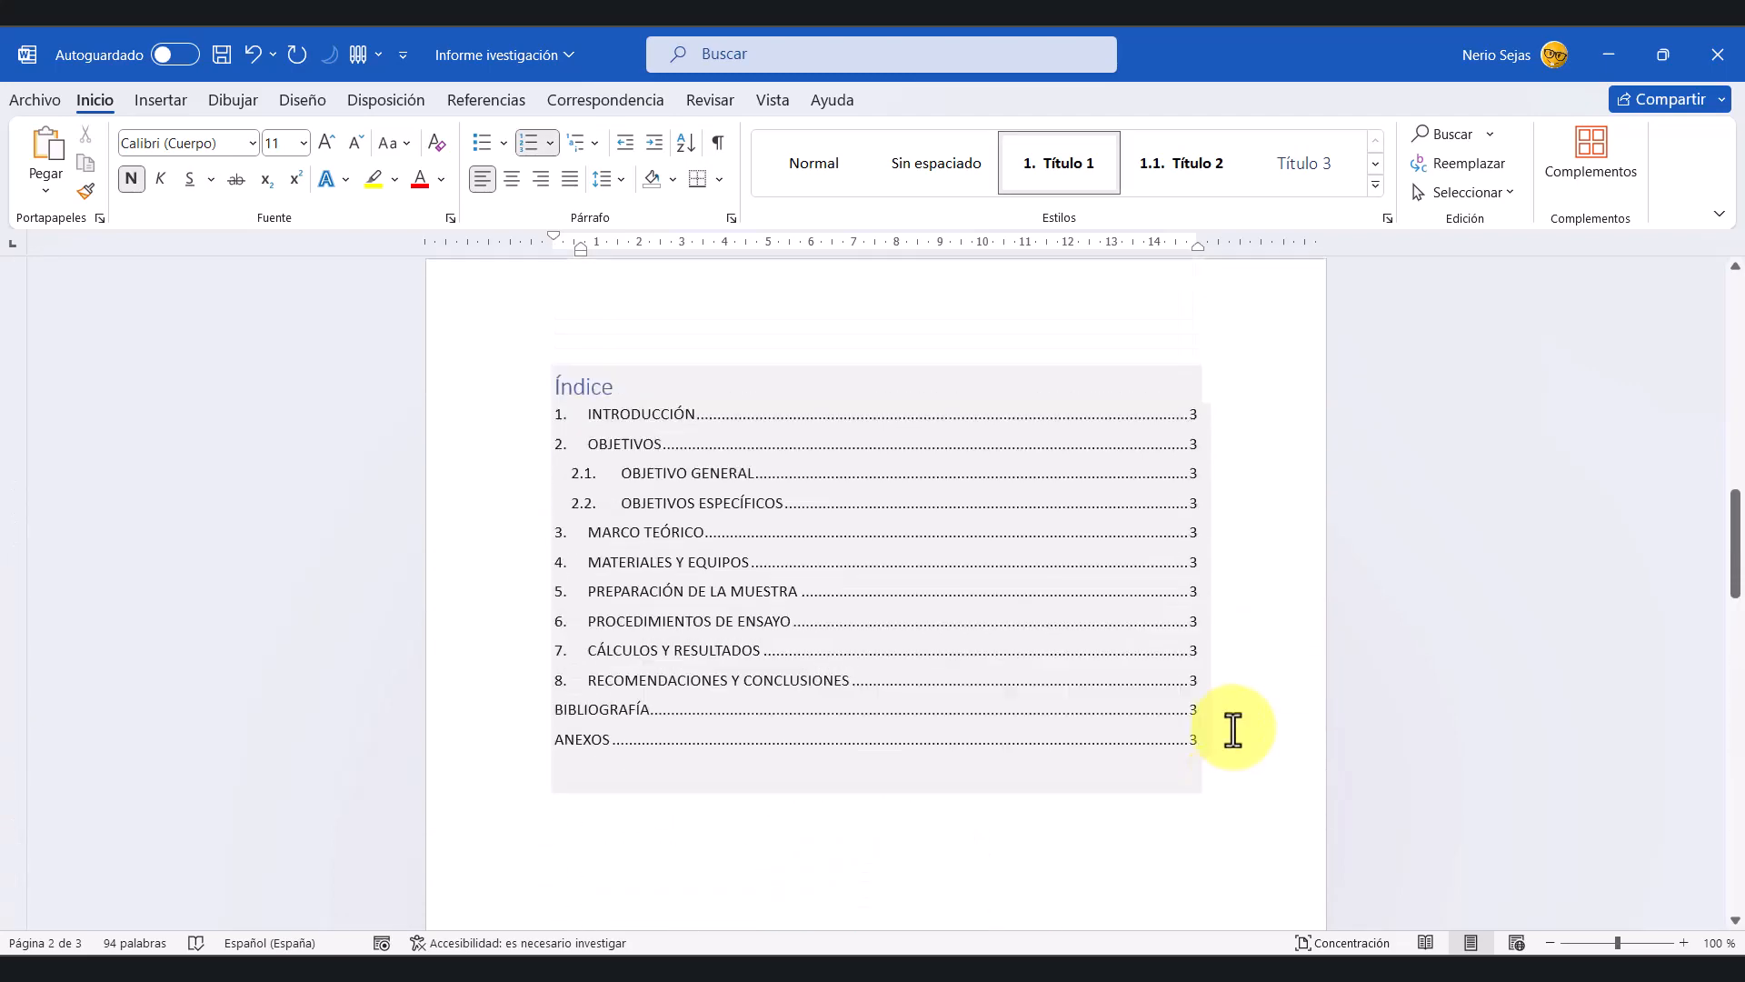
scroll(1235, 725, "up", 10)
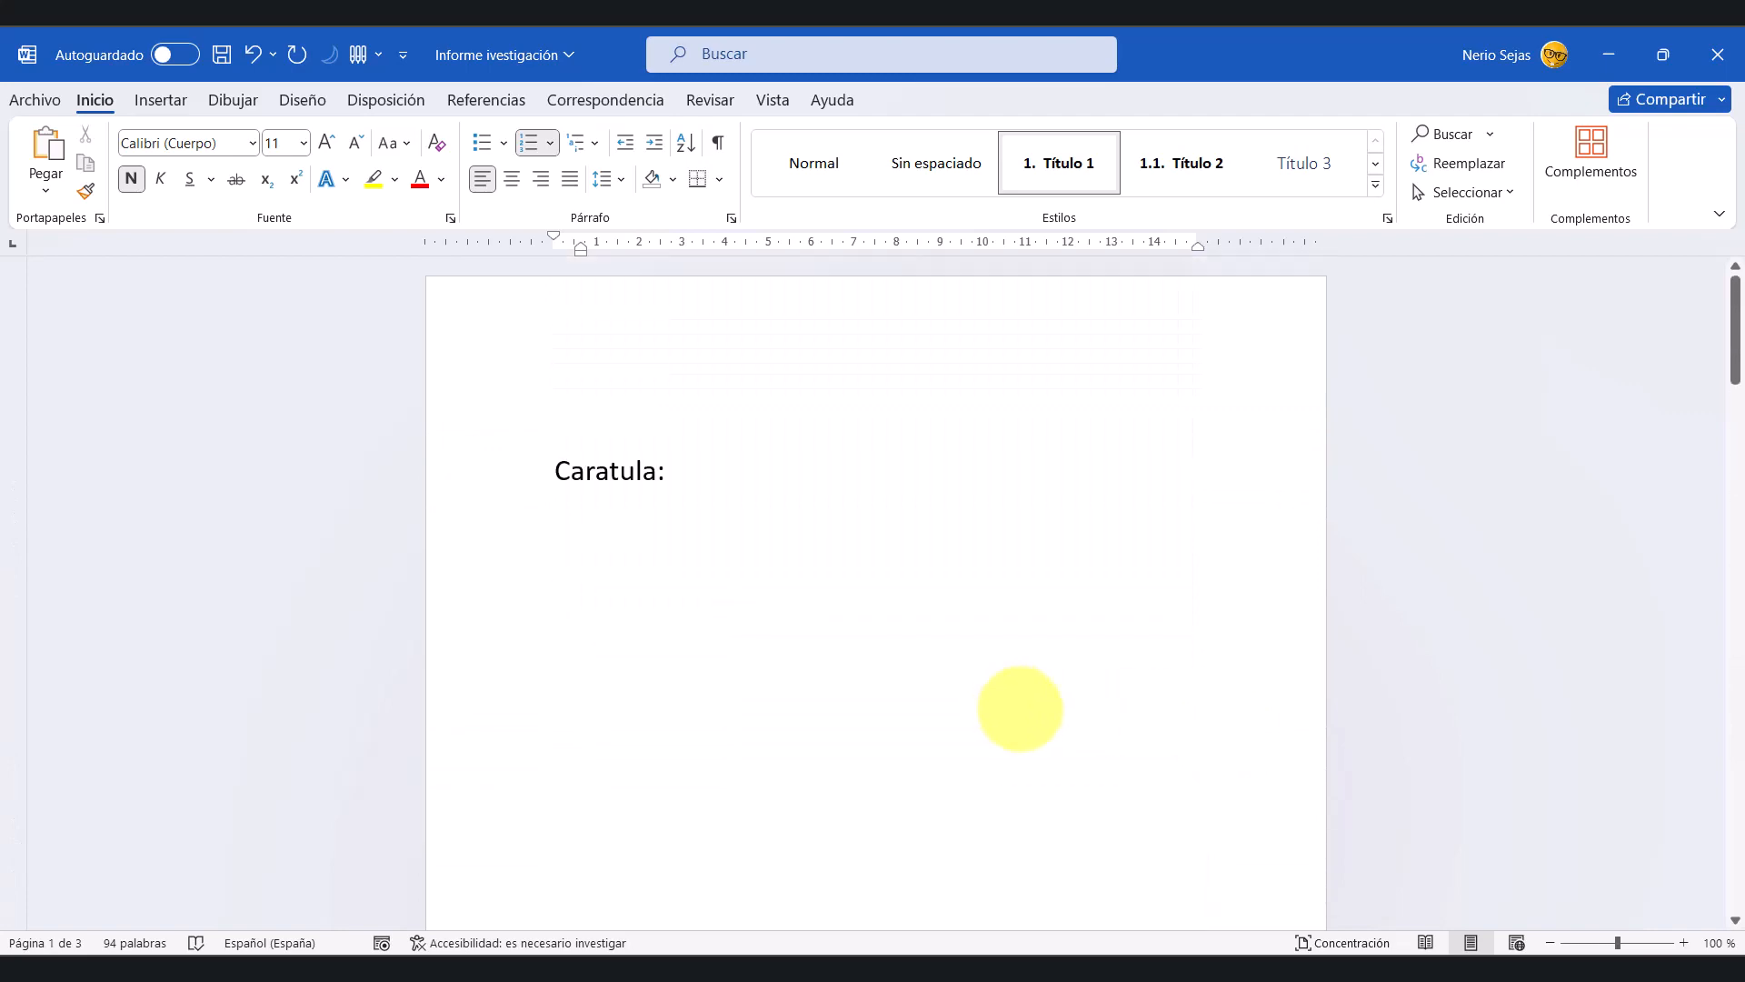
scroll(1019, 697, "down", 2)
scroll(1019, 697, "up", 2)
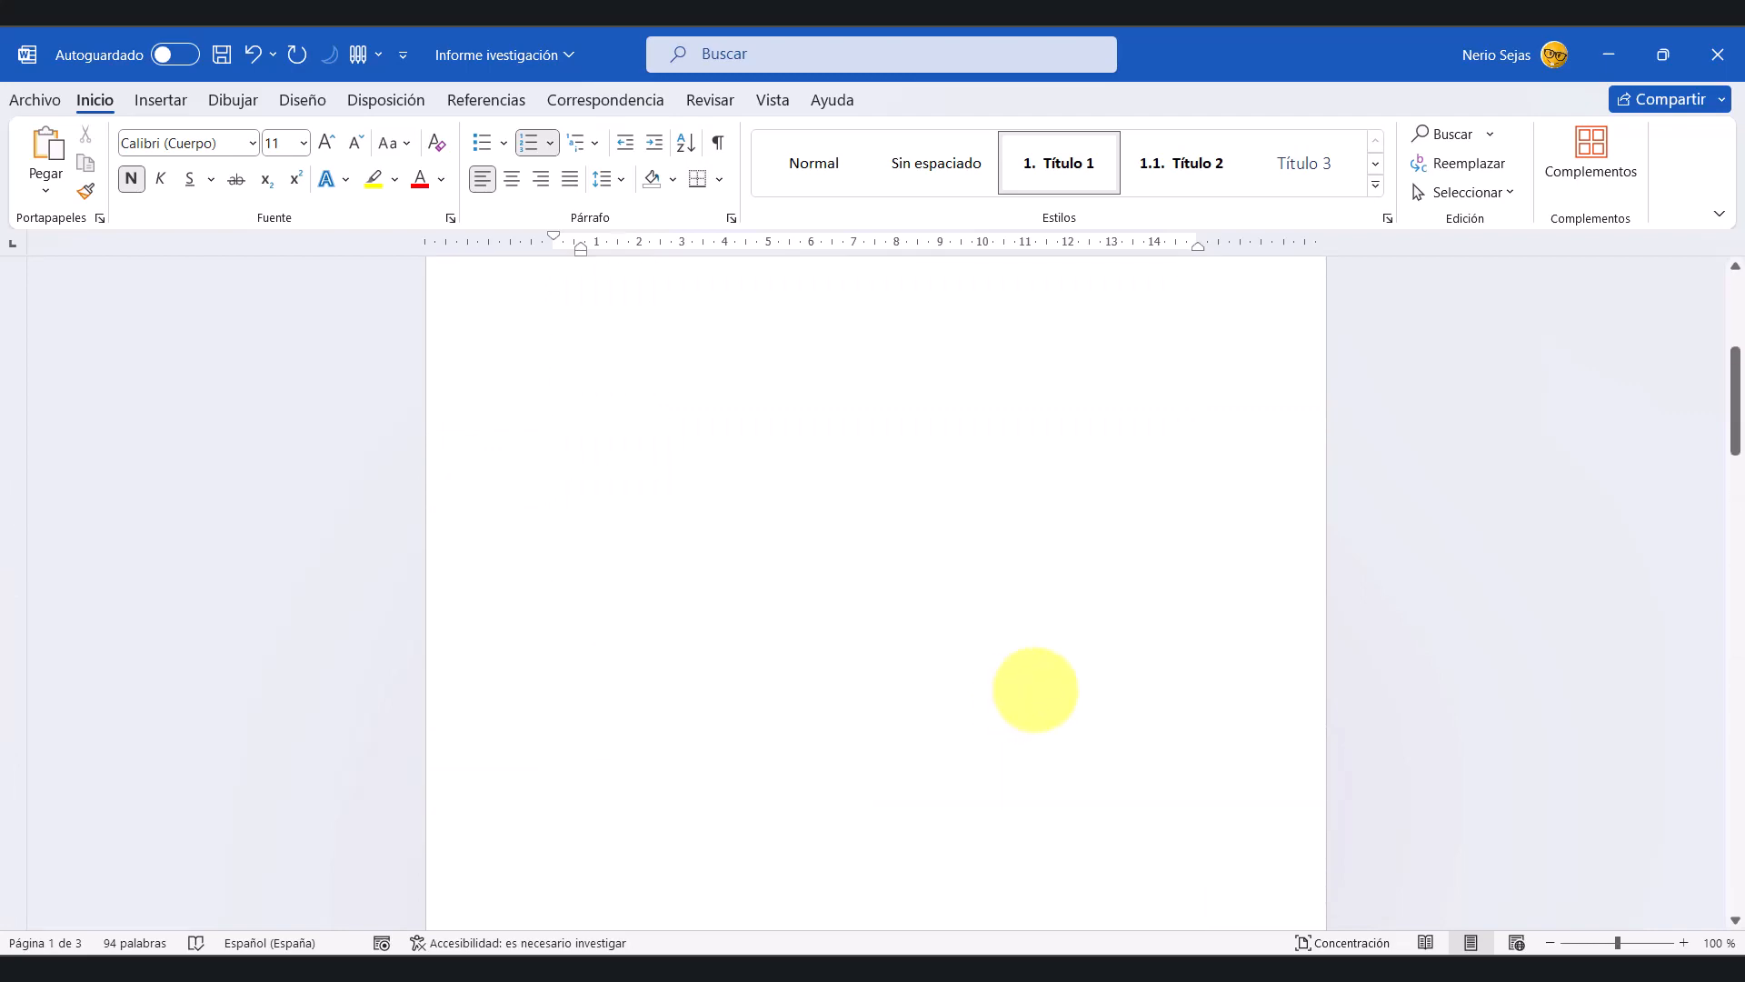
scroll(1031, 691, "down", 5)
scroll(1037, 687, "down", 8)
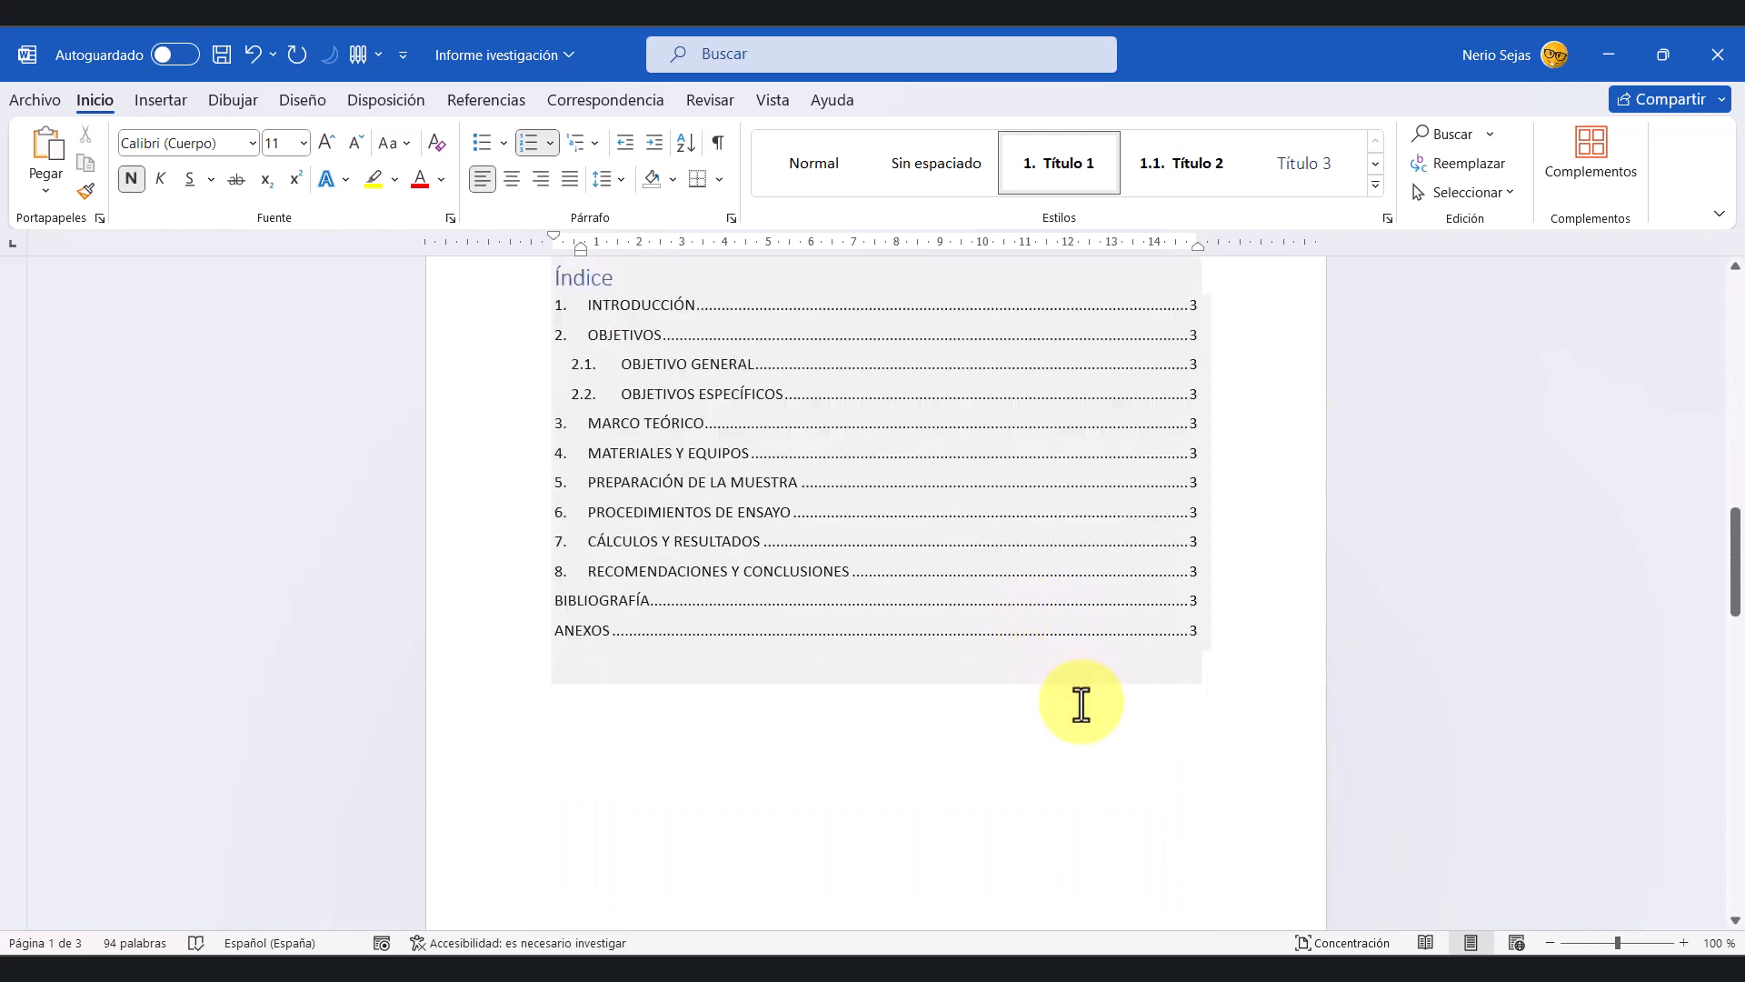
scroll(1077, 727, "down", 3)
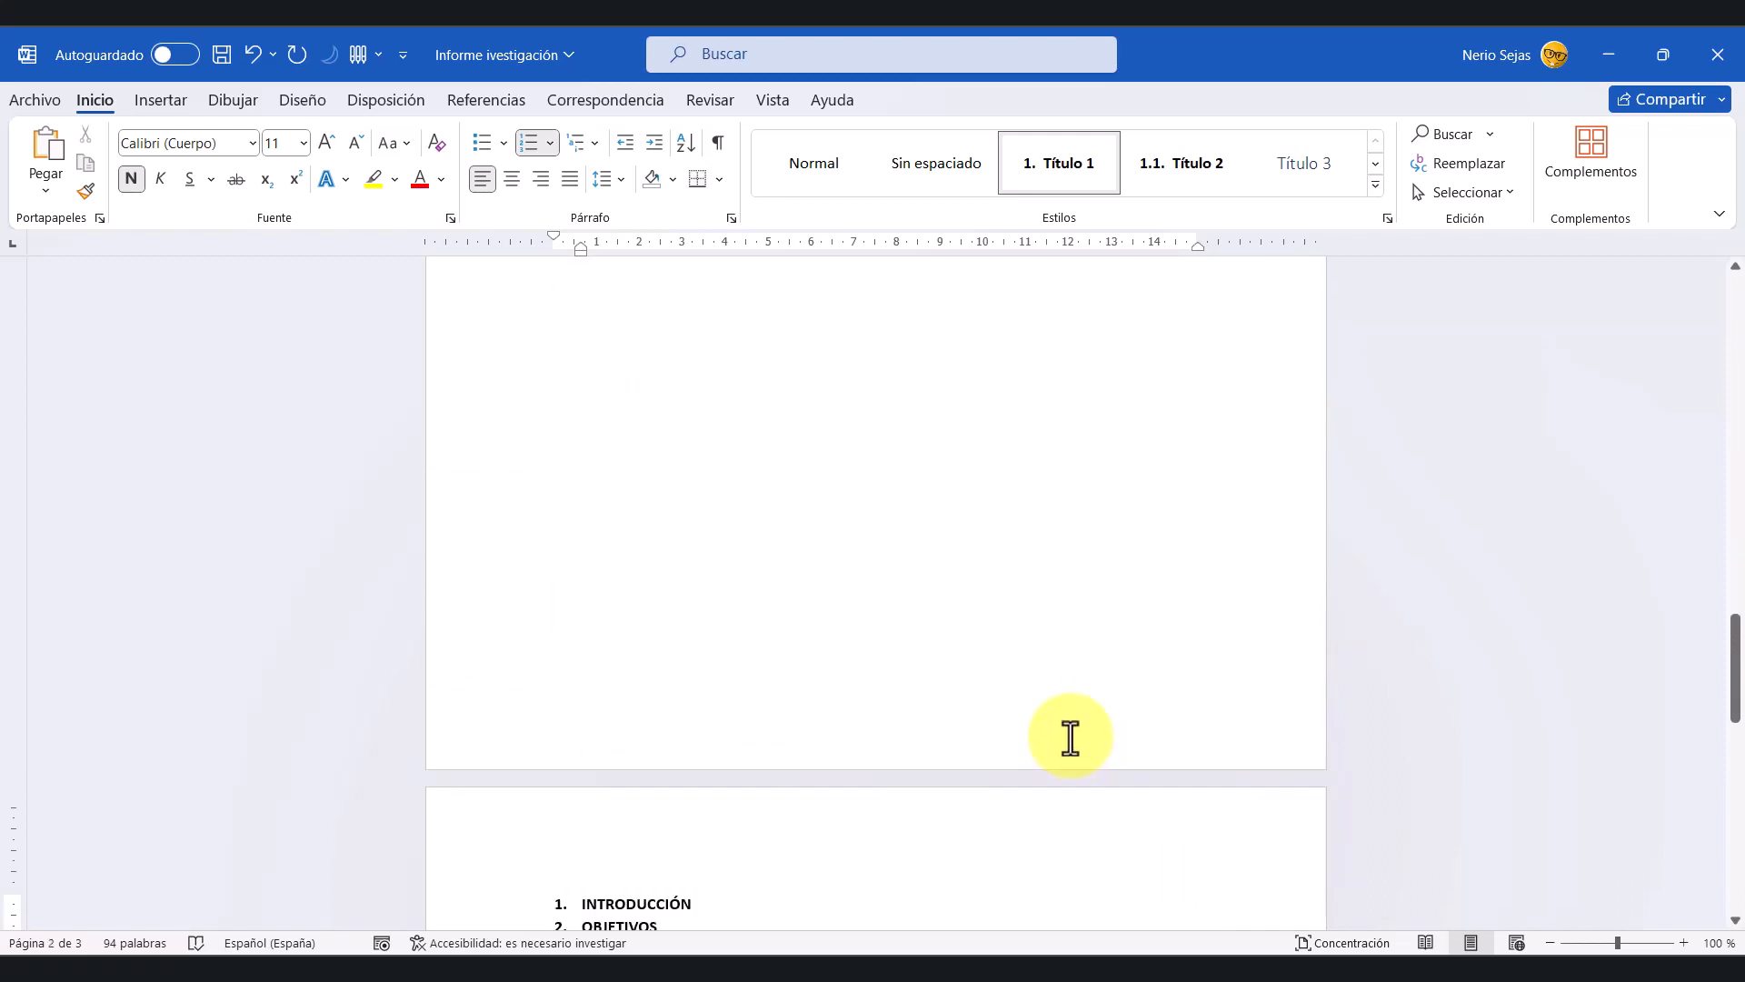
scroll(1070, 738, "down", 3)
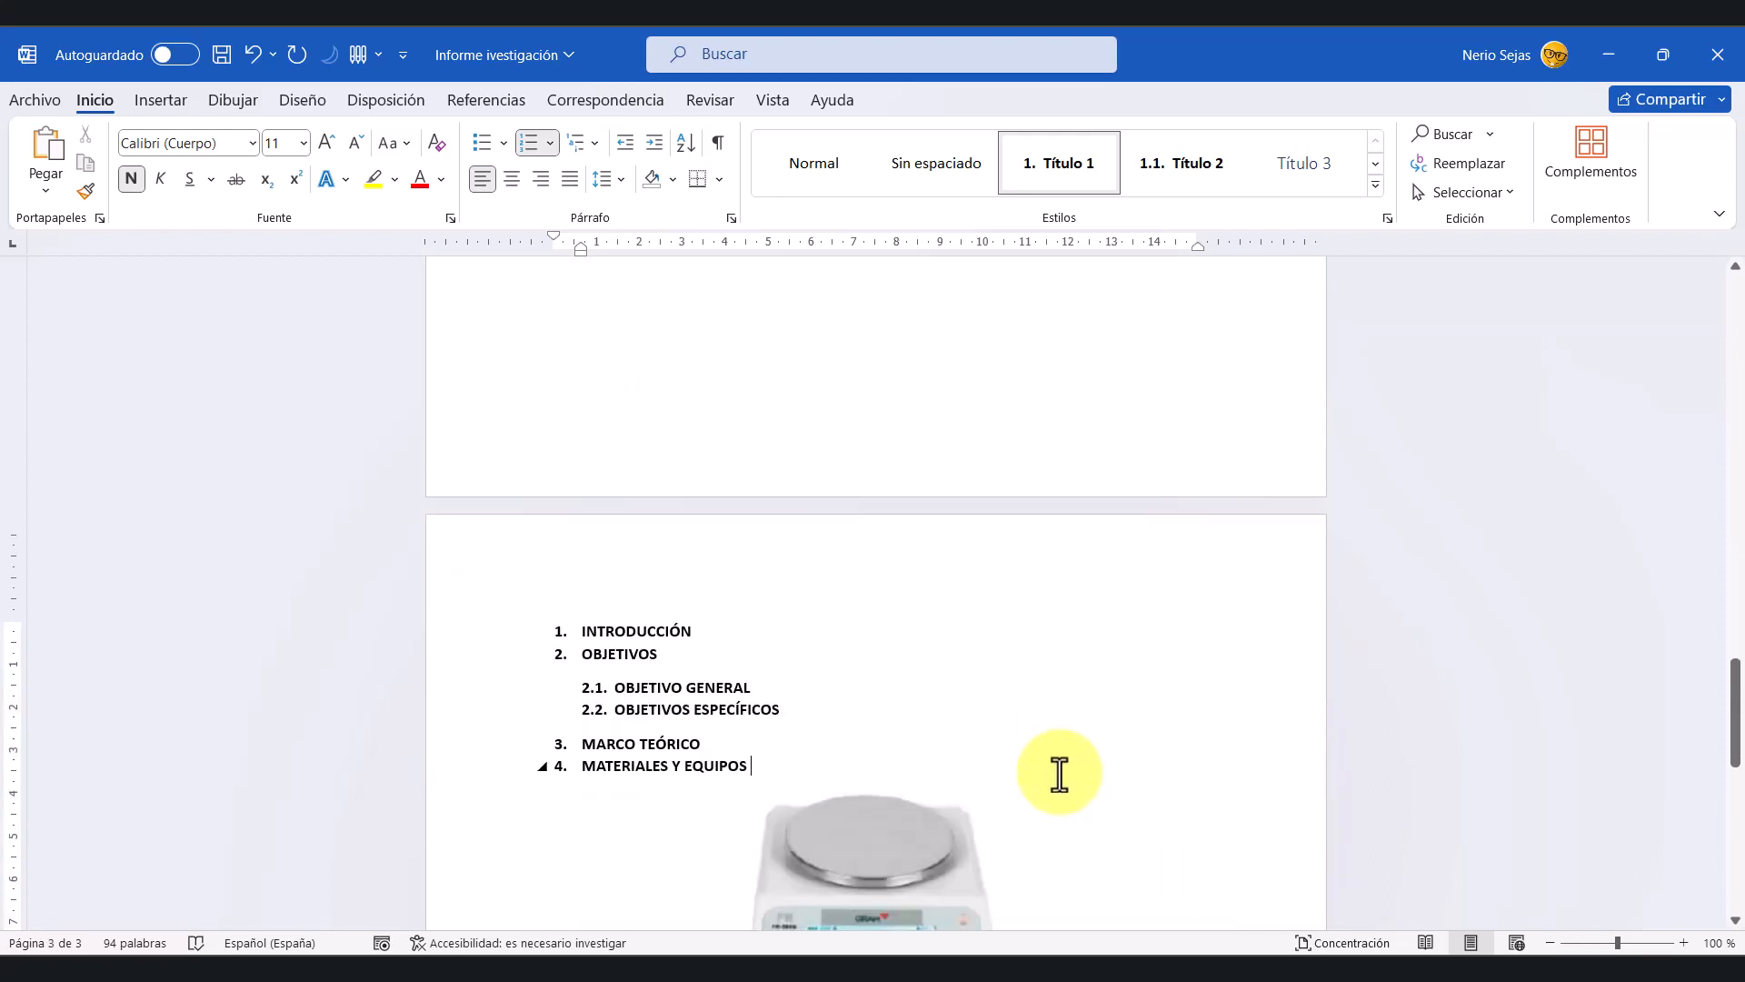
scroll(1059, 773, "up", 13)
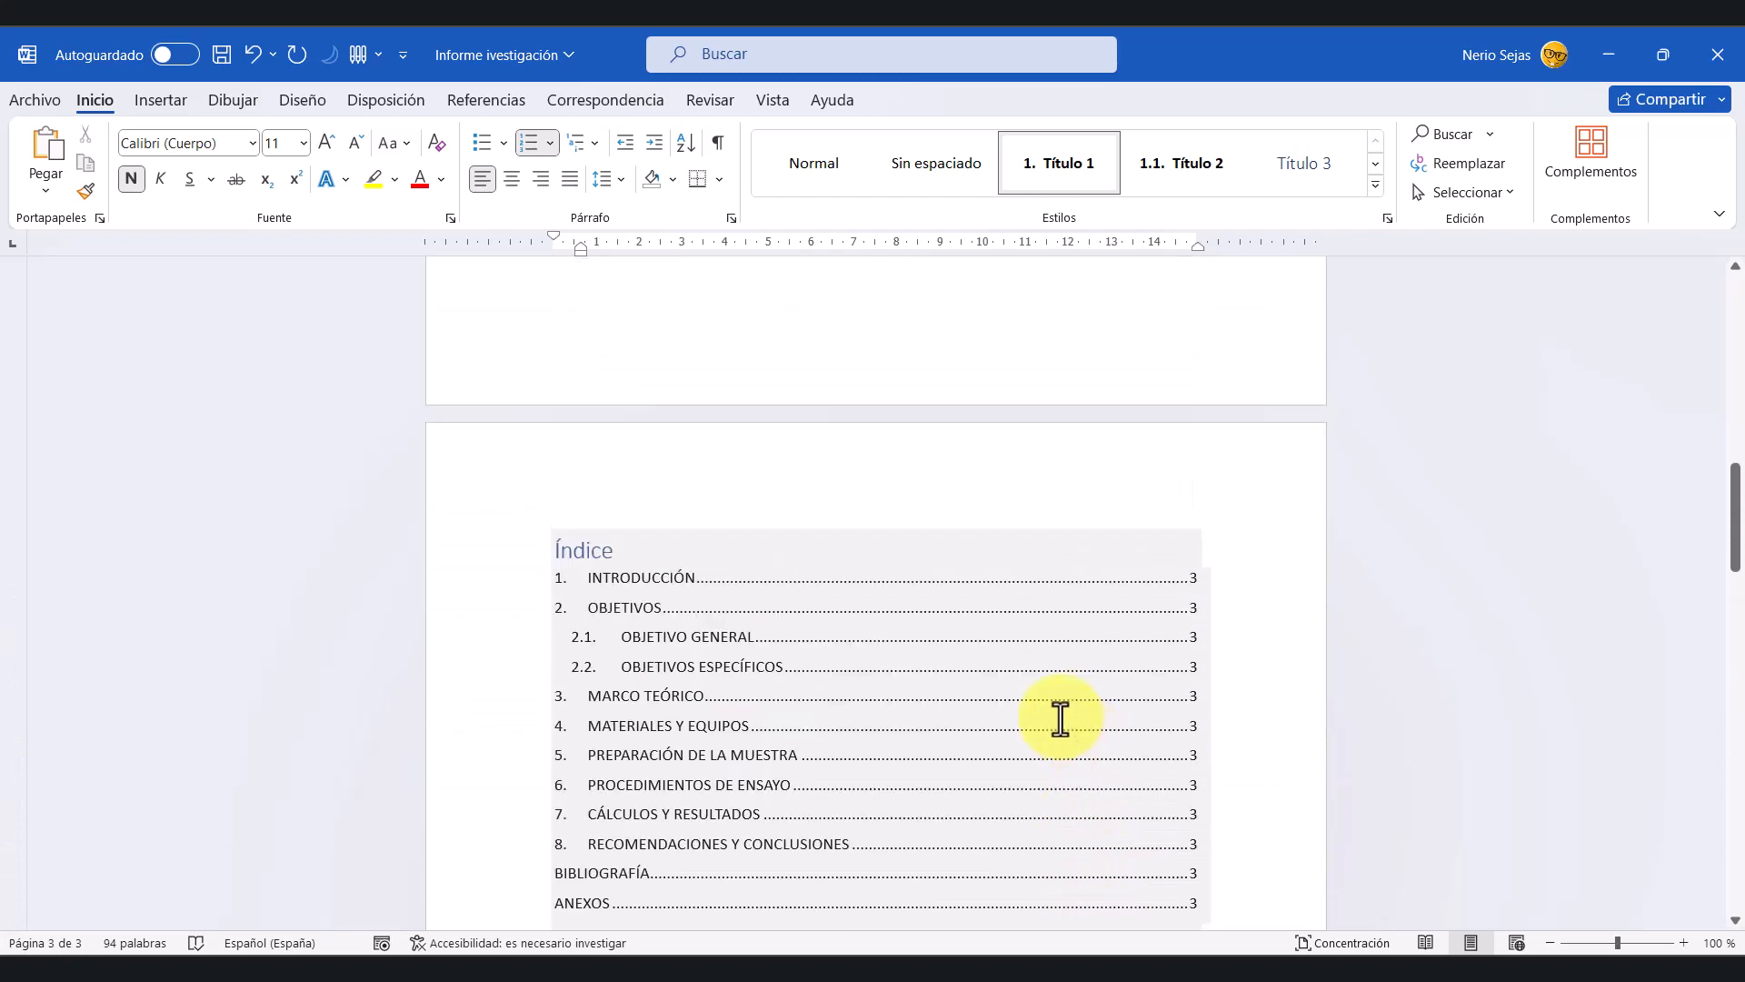
scroll(1059, 718, "up", 3)
scroll(989, 566, "up", 1)
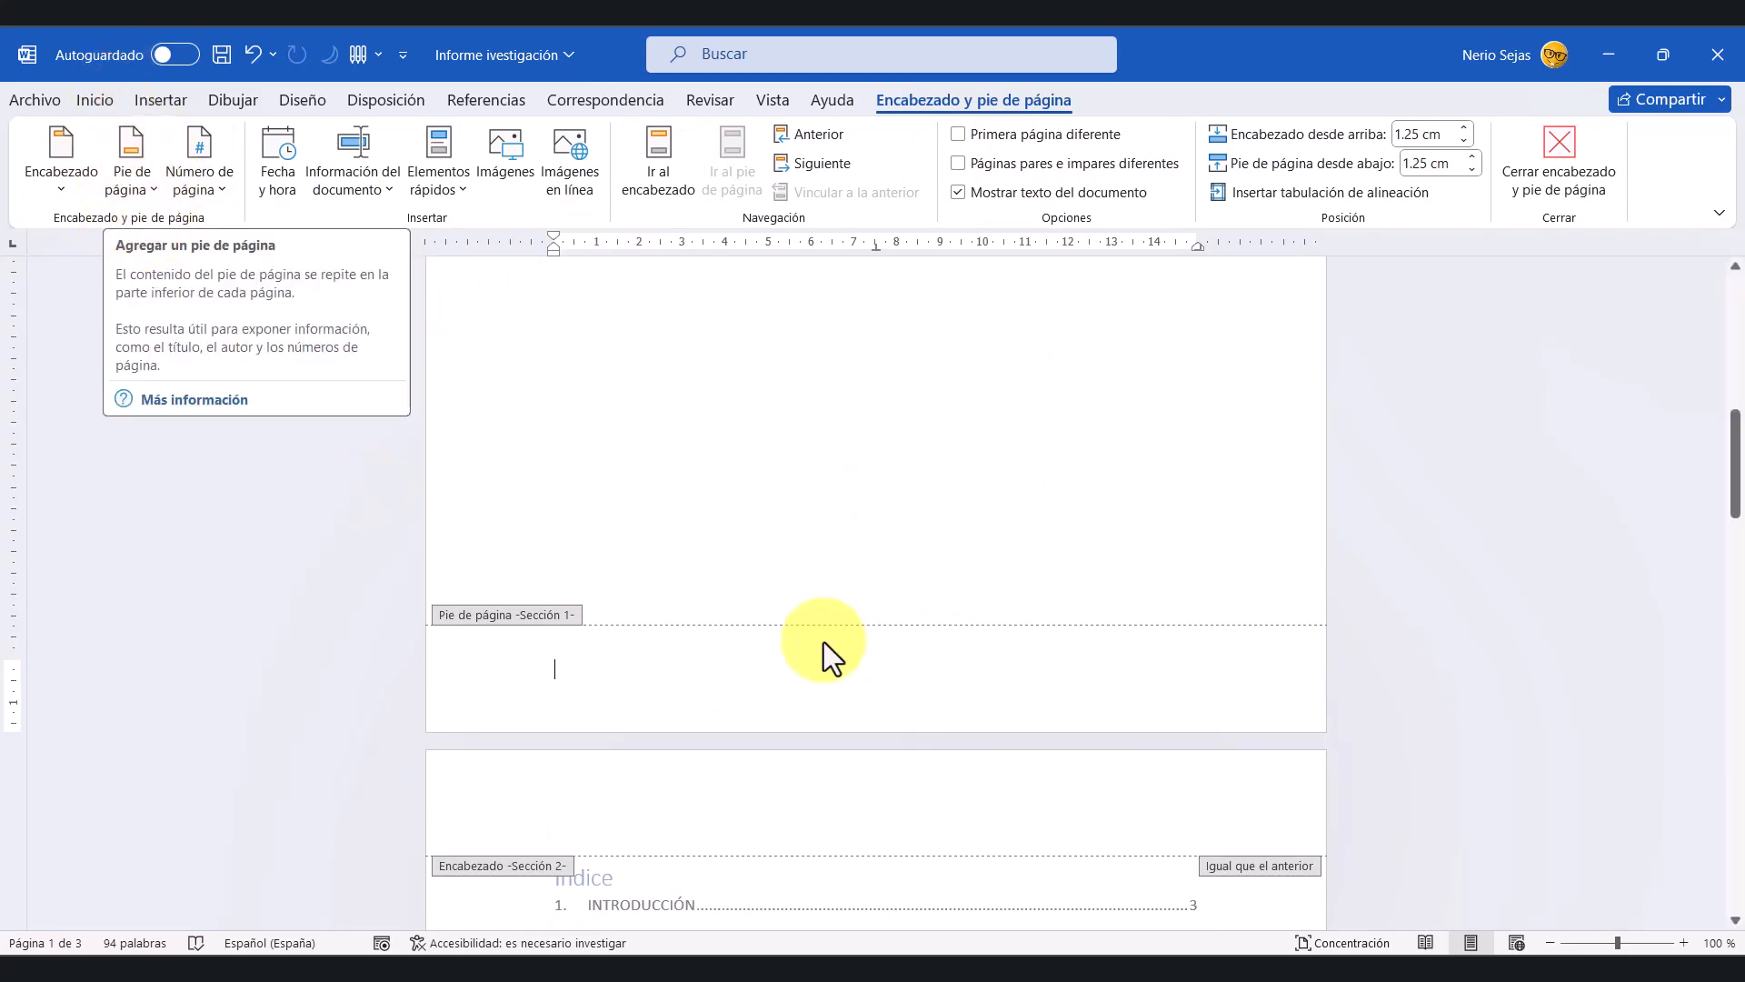
left_click(1520, 173)
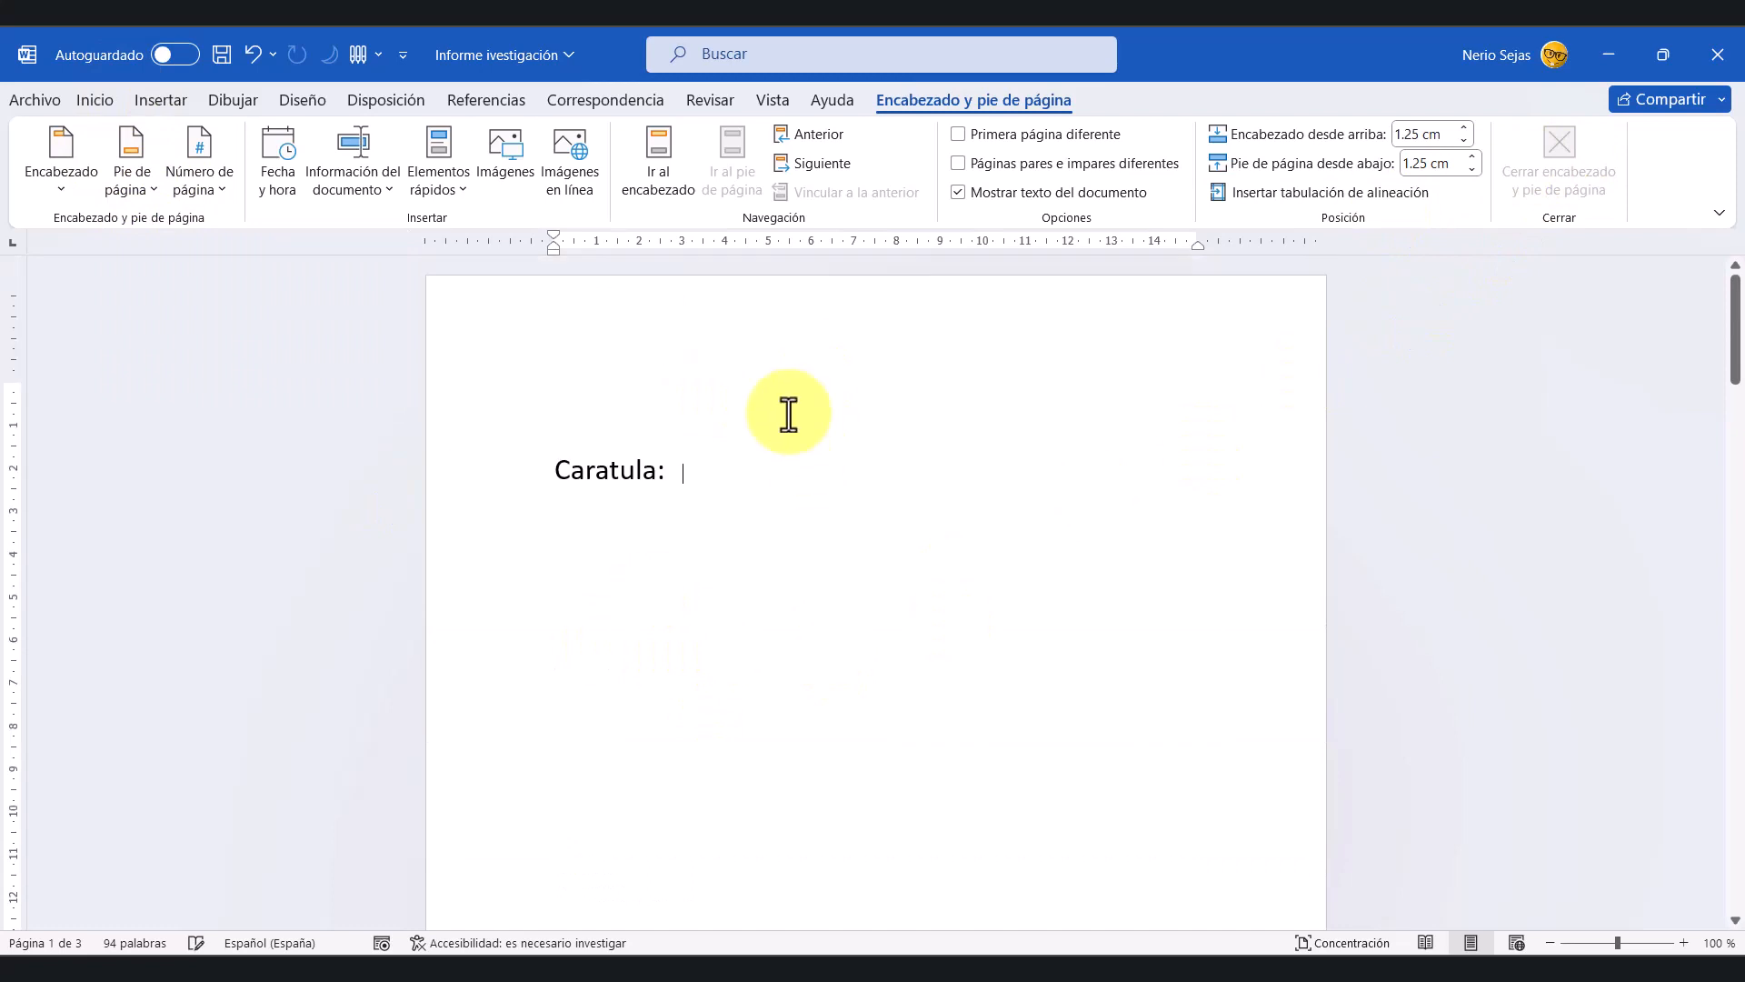
Step: Insert the built-in Con bandas footer with a centred page number starting from the cover page, and leave footer editing
double_click(787, 328)
scroll(815, 576, "down", 10)
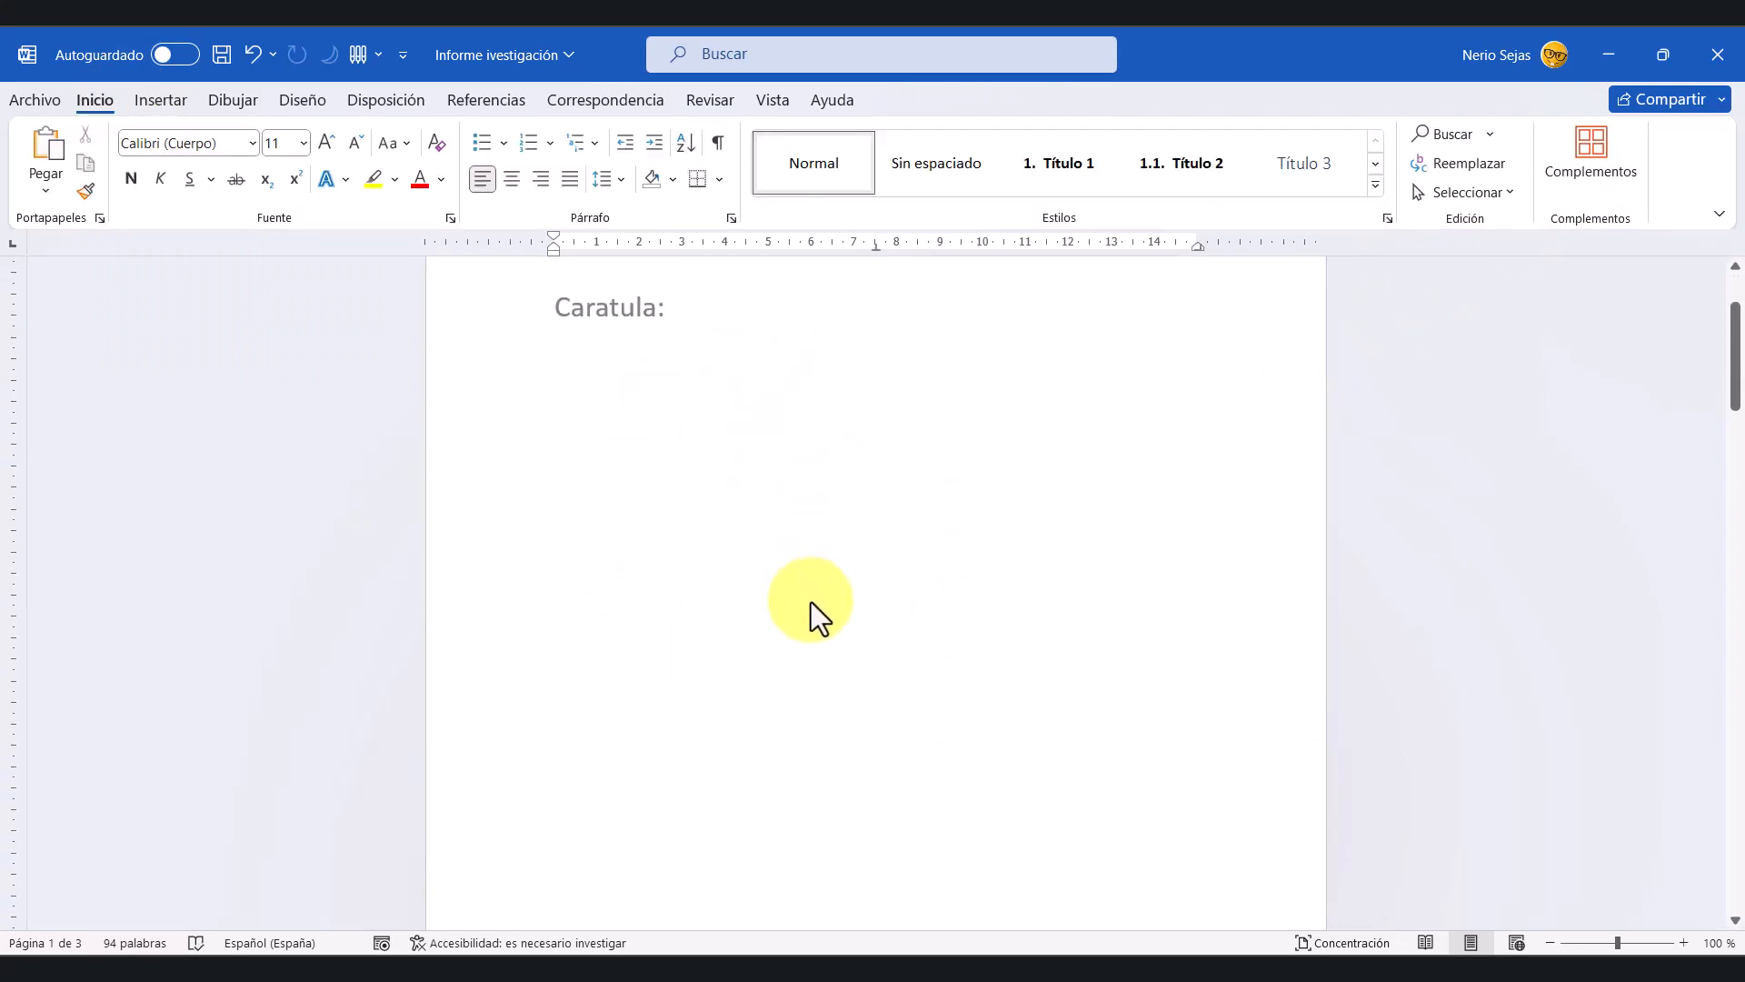
left_click(772, 735)
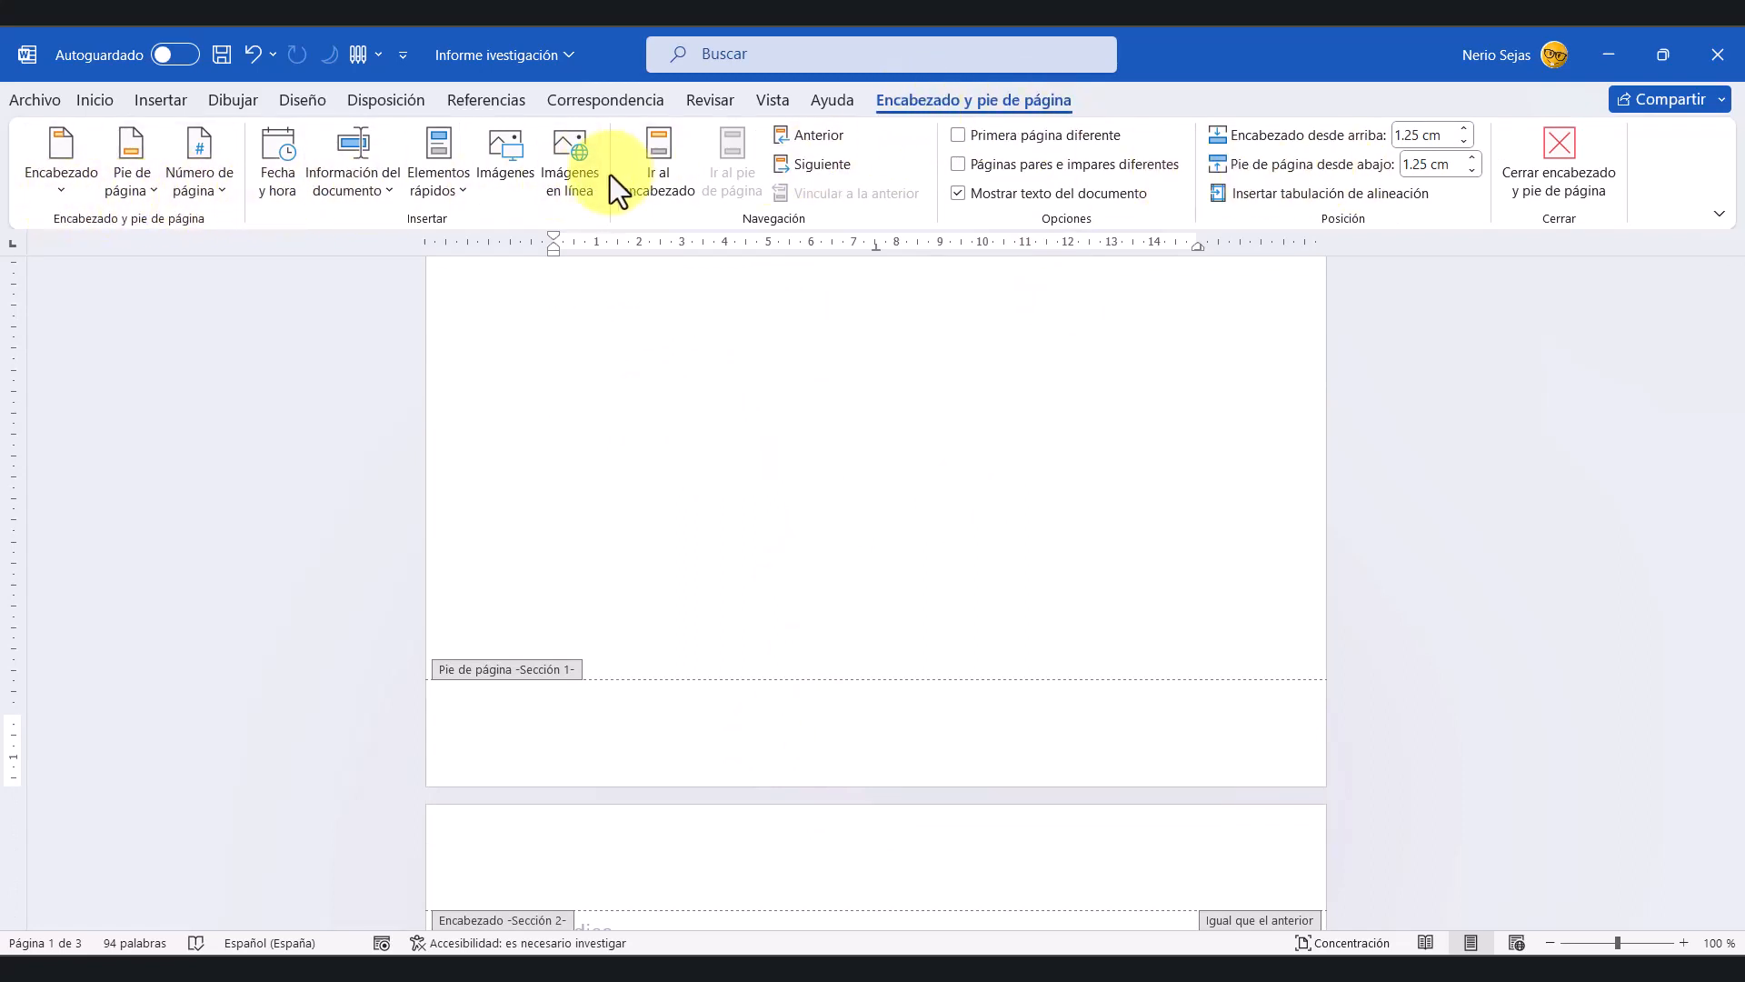
left_click(145, 187)
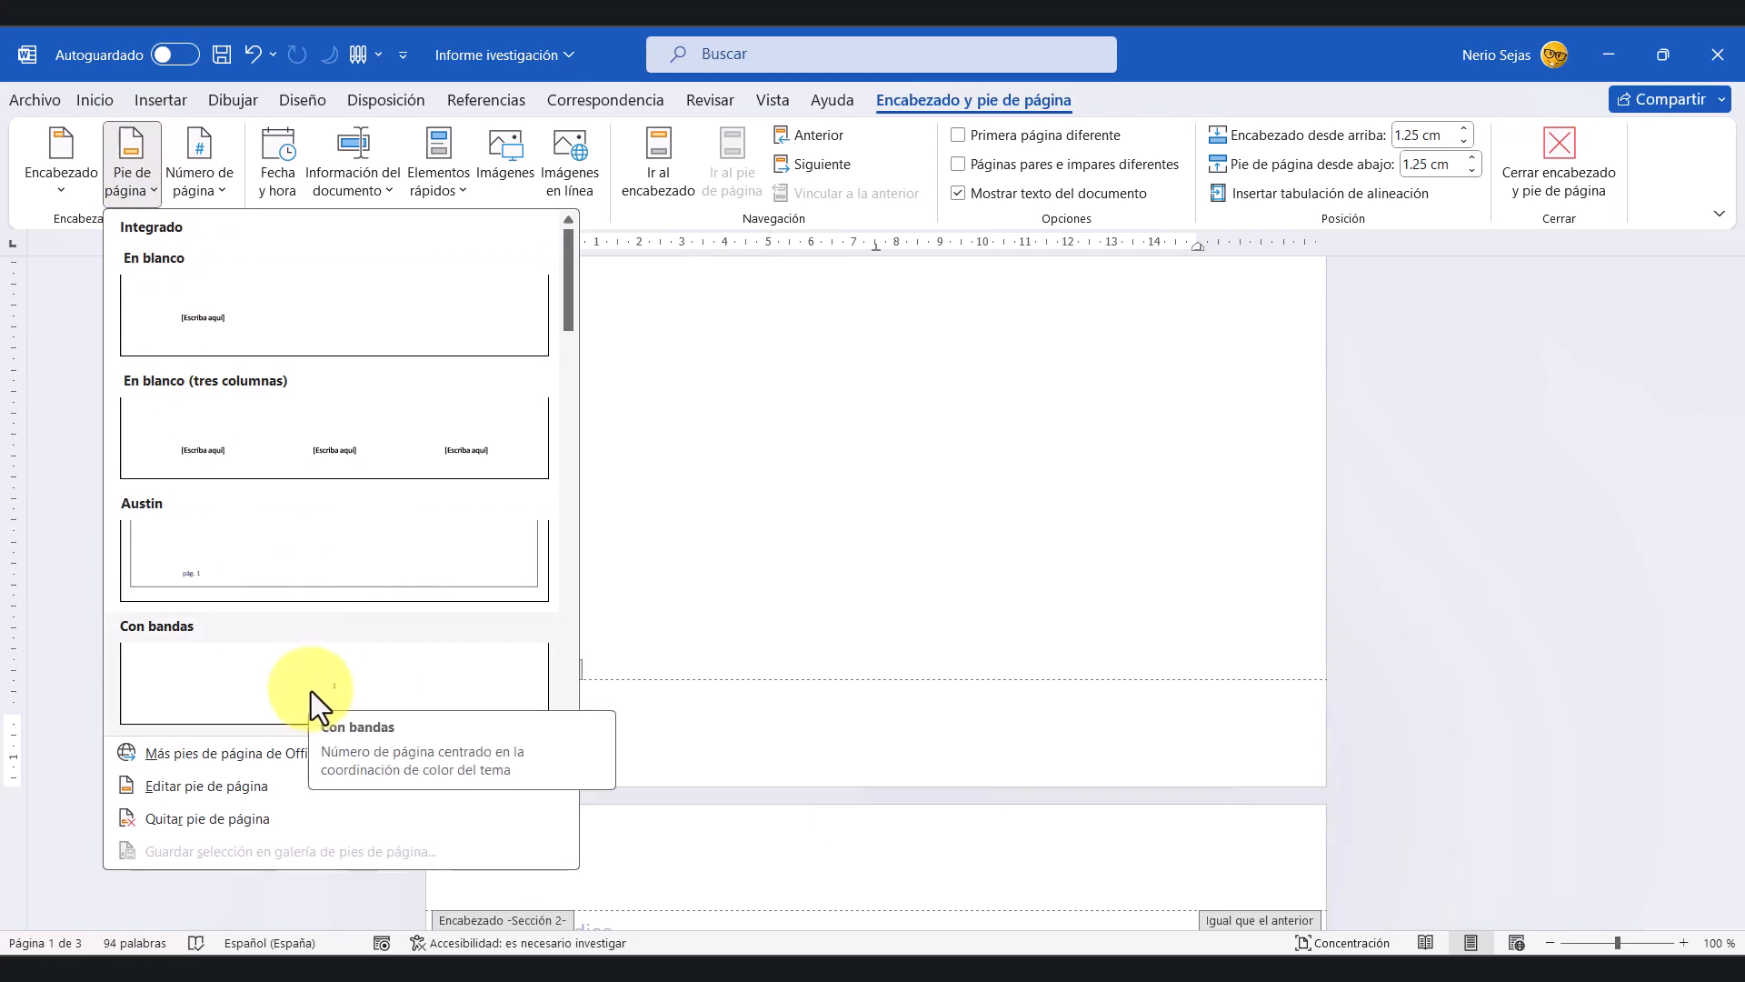
left_click(351, 682)
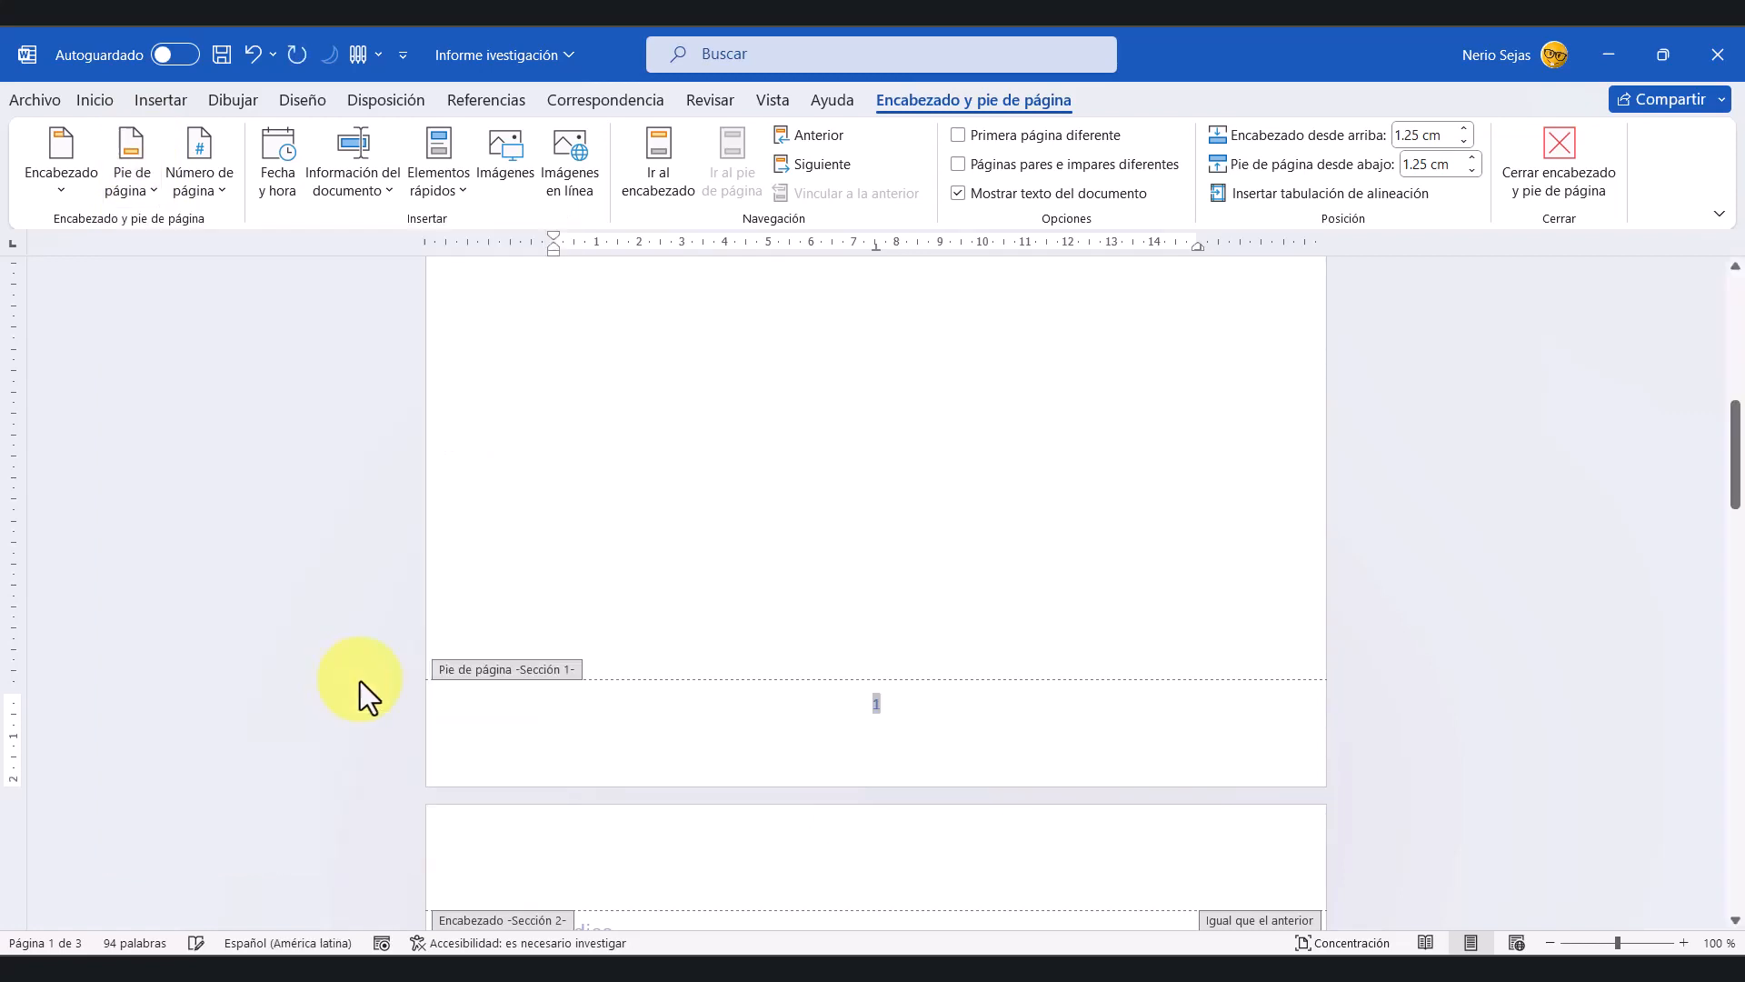
left_click(1583, 151)
scroll(1132, 452, "down", 10)
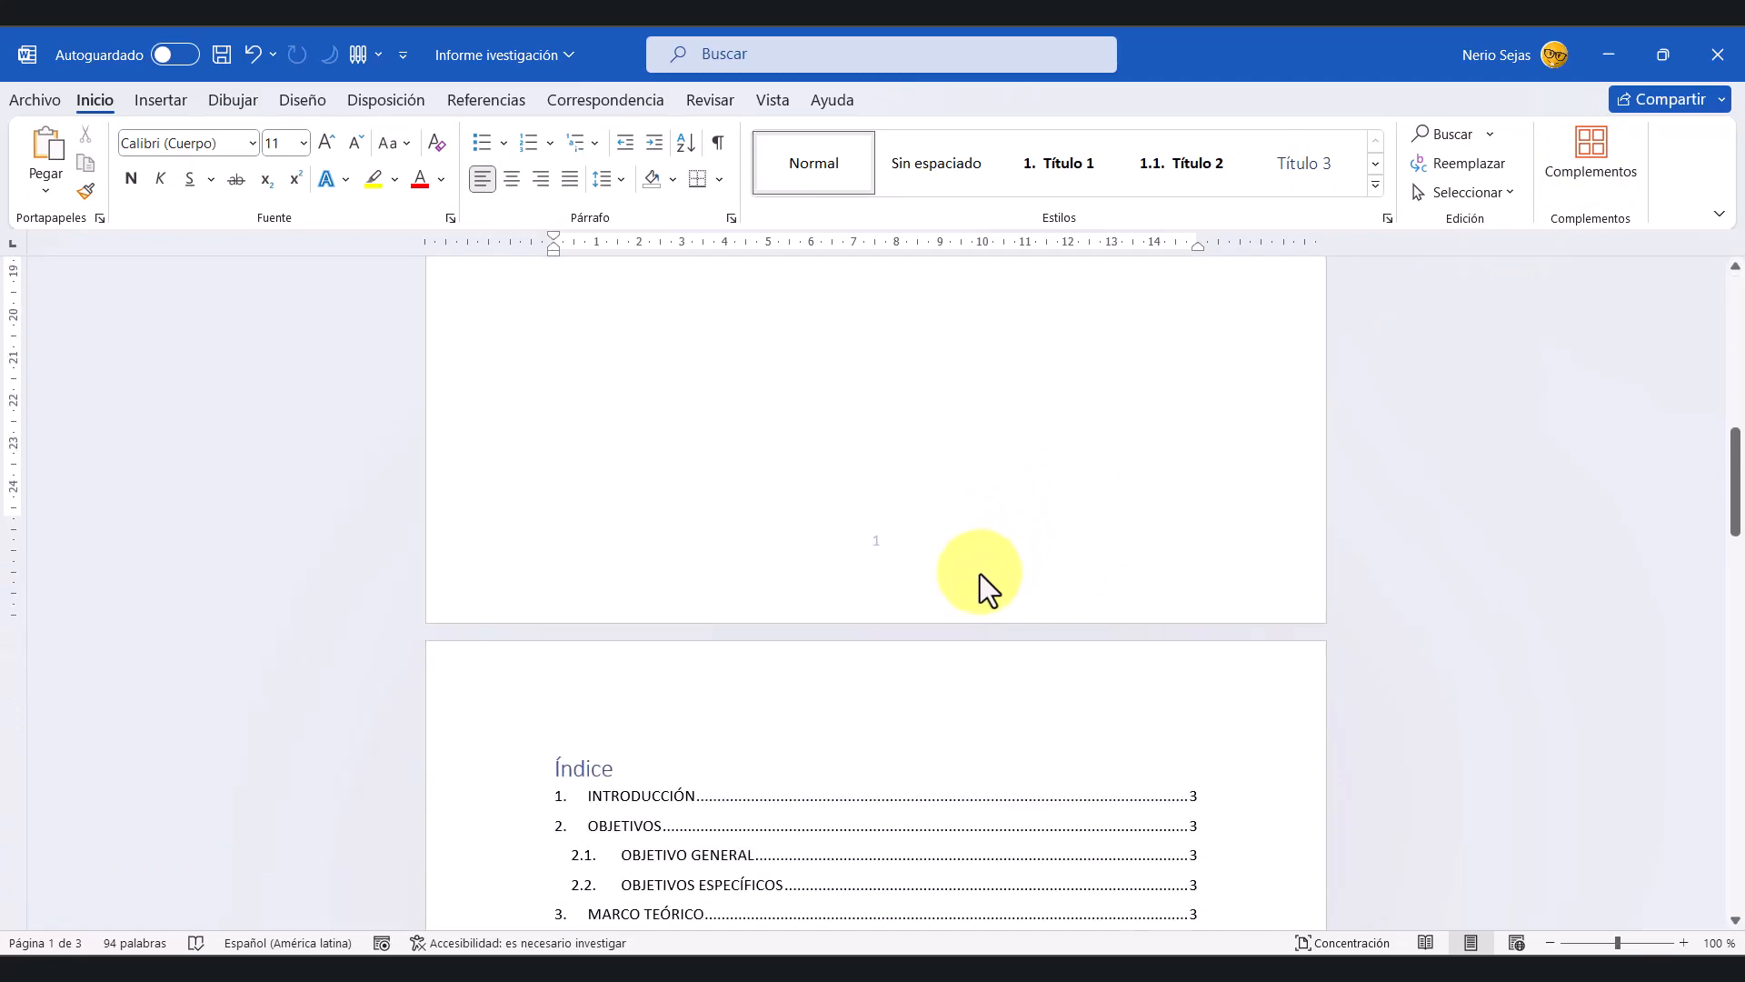
scroll(905, 525, "down", 15)
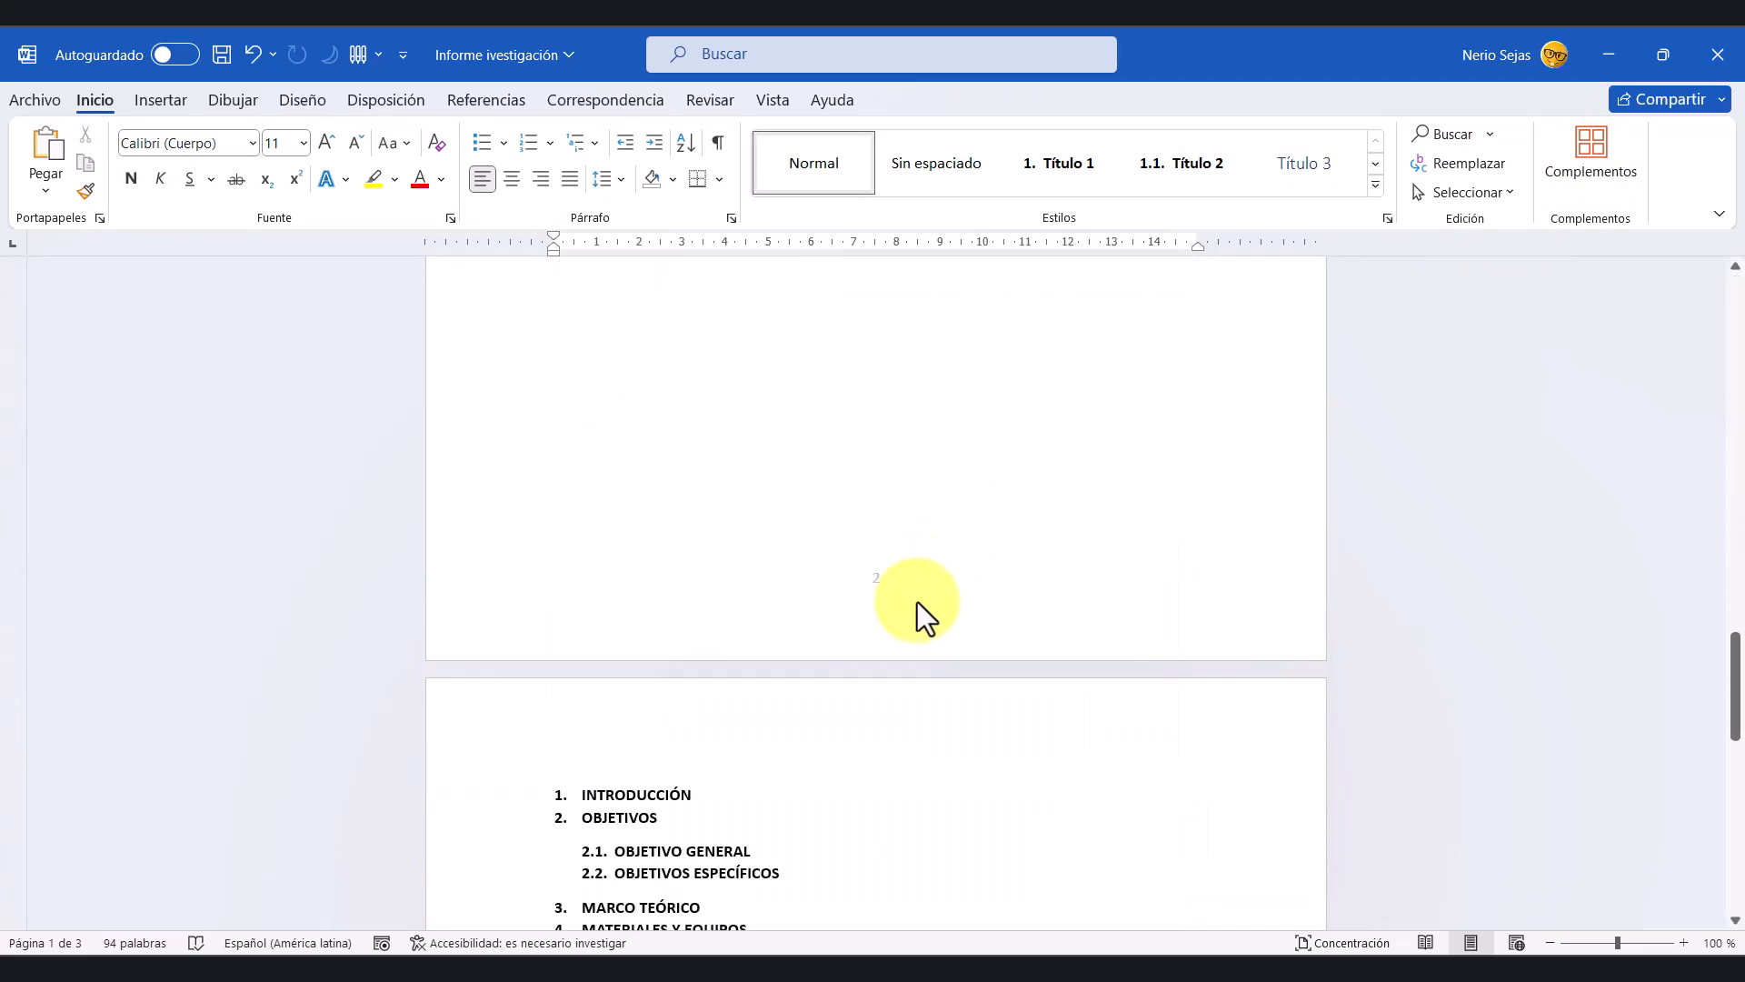
scroll(913, 536, "down", 8)
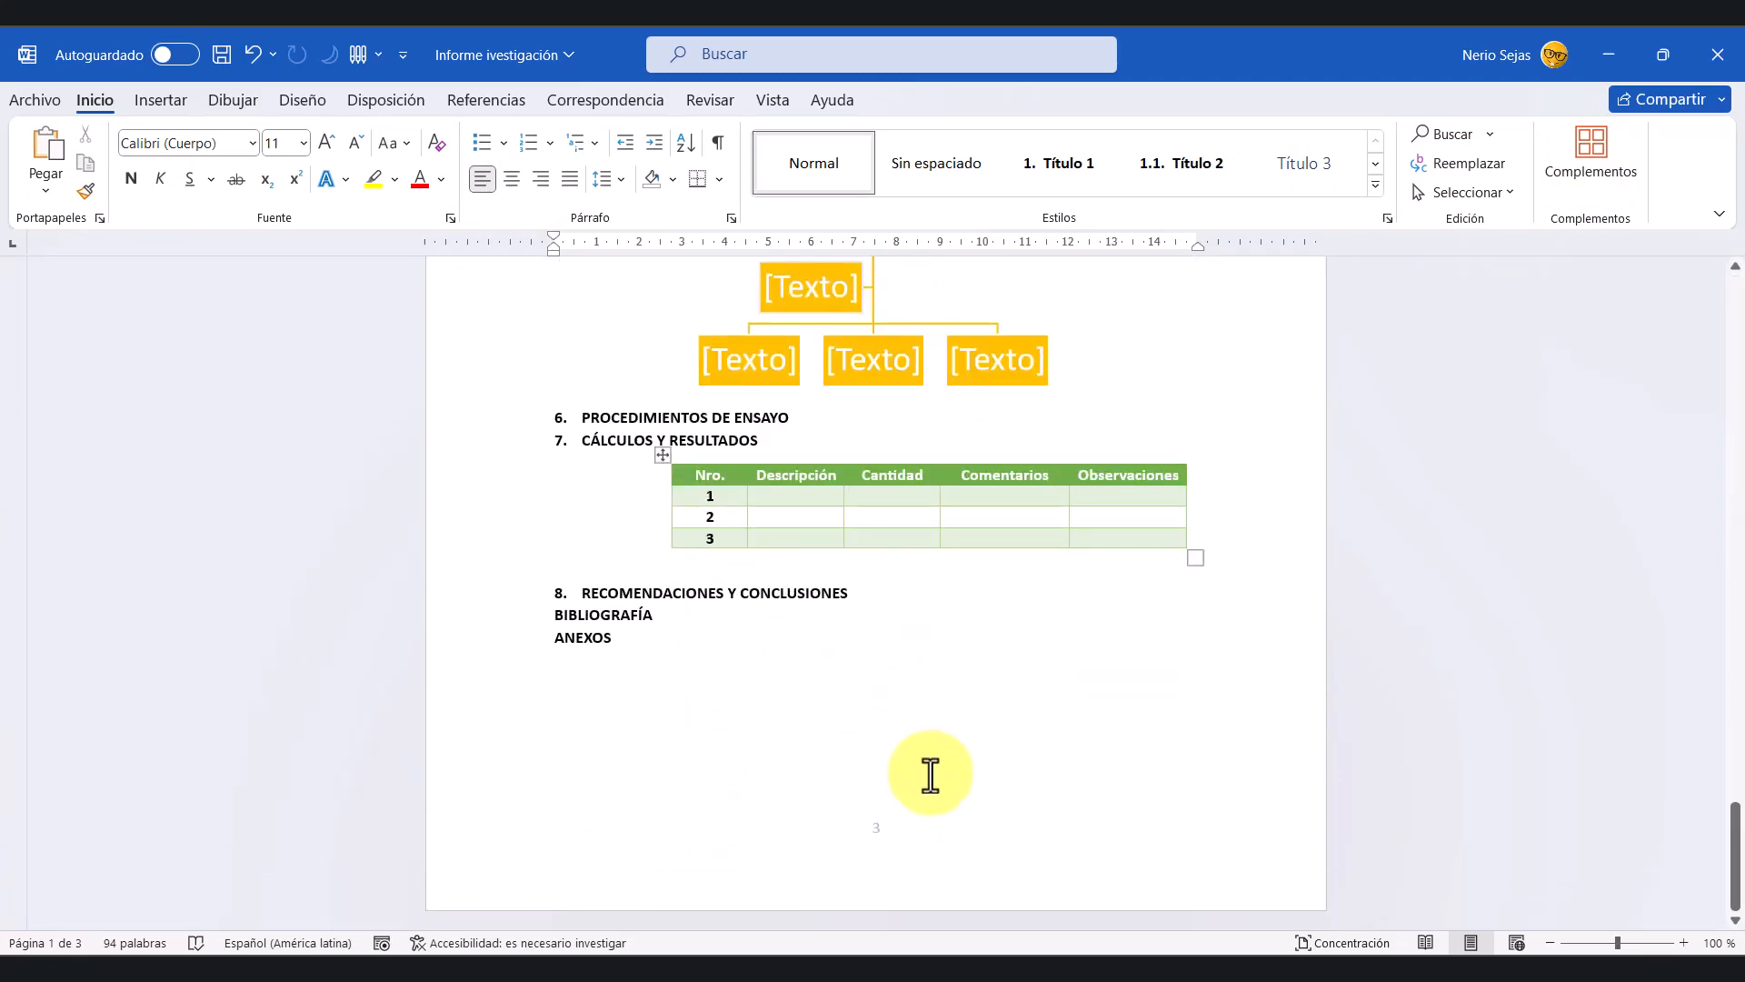
Step: Unlink the index page's footer in section 2 from the previous section, with its page number selected
scroll(924, 770, "up", 3)
scroll(1022, 764, "up", 15)
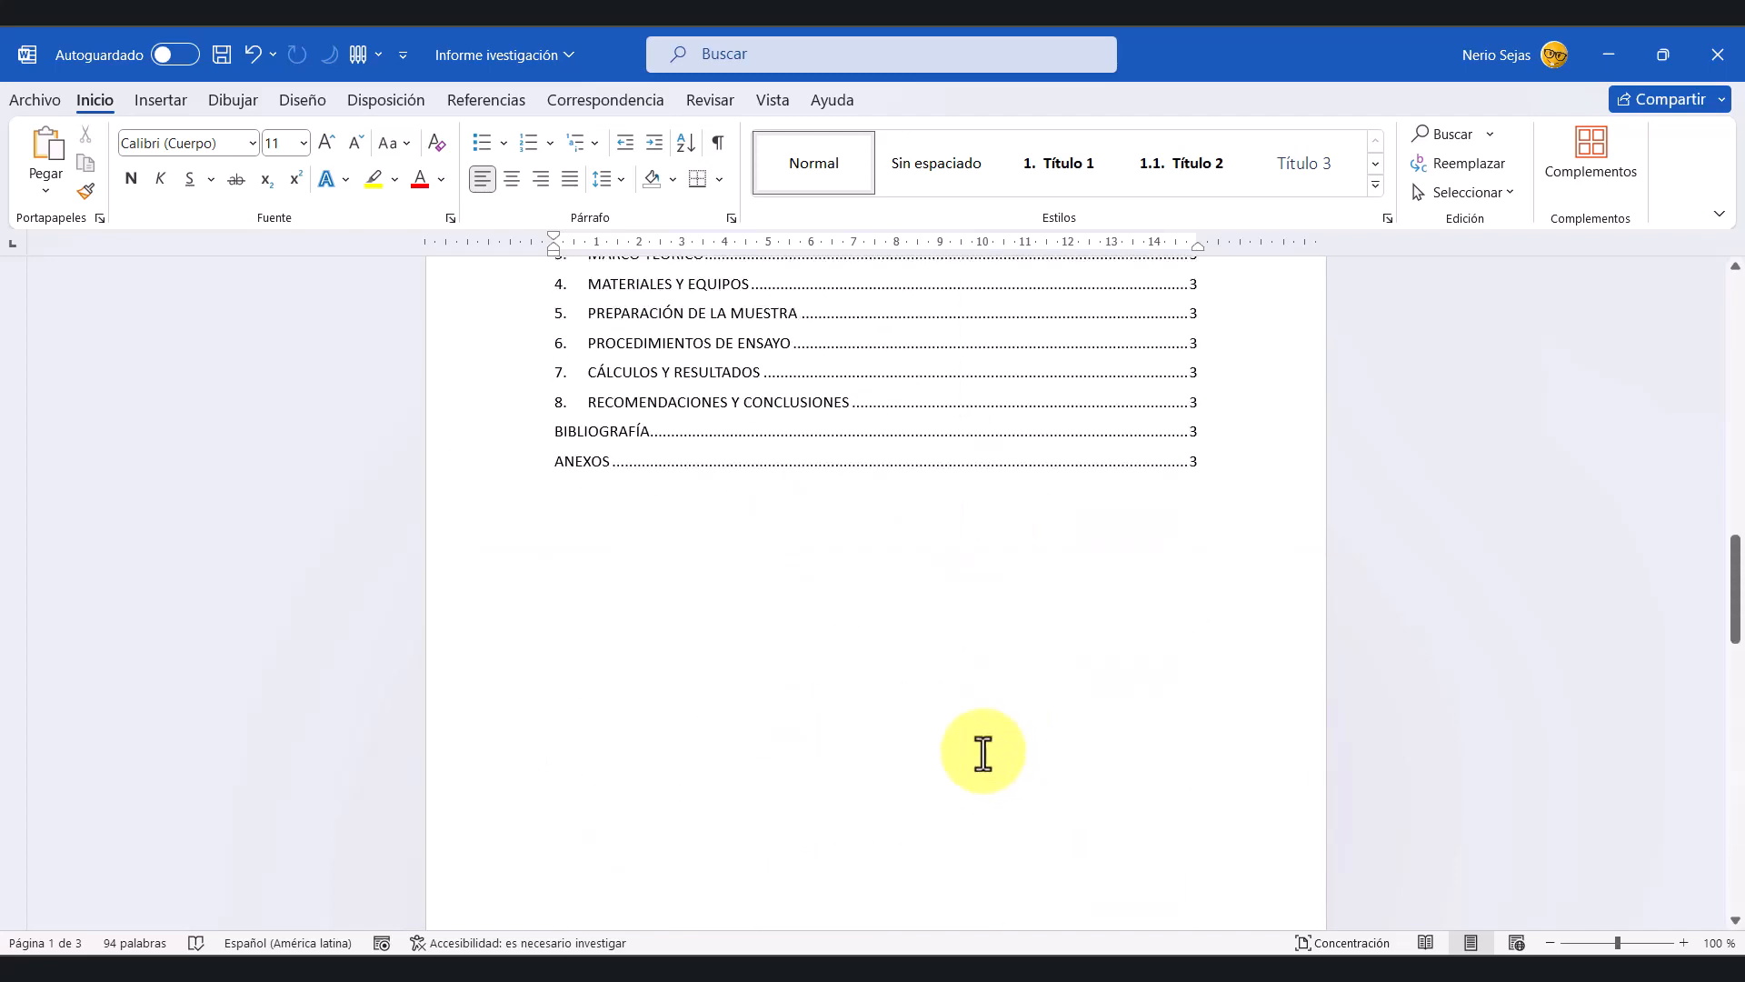
scroll(981, 727, "up", 5)
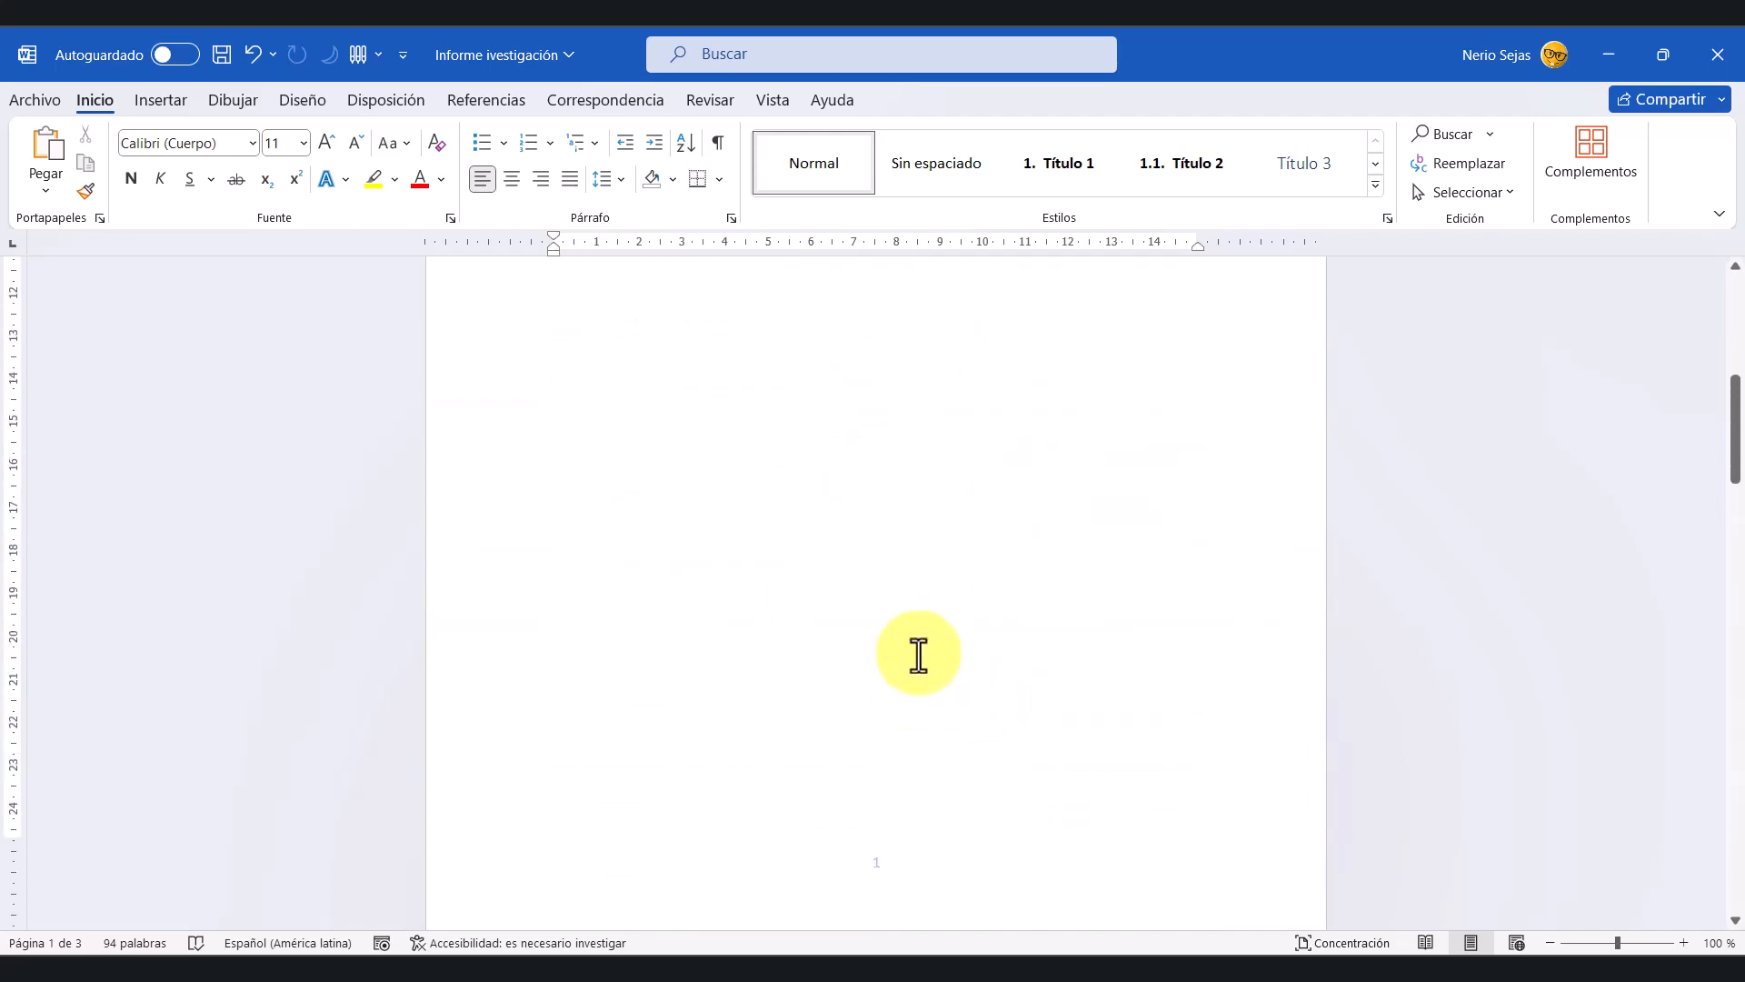
scroll(919, 655, "down", 2)
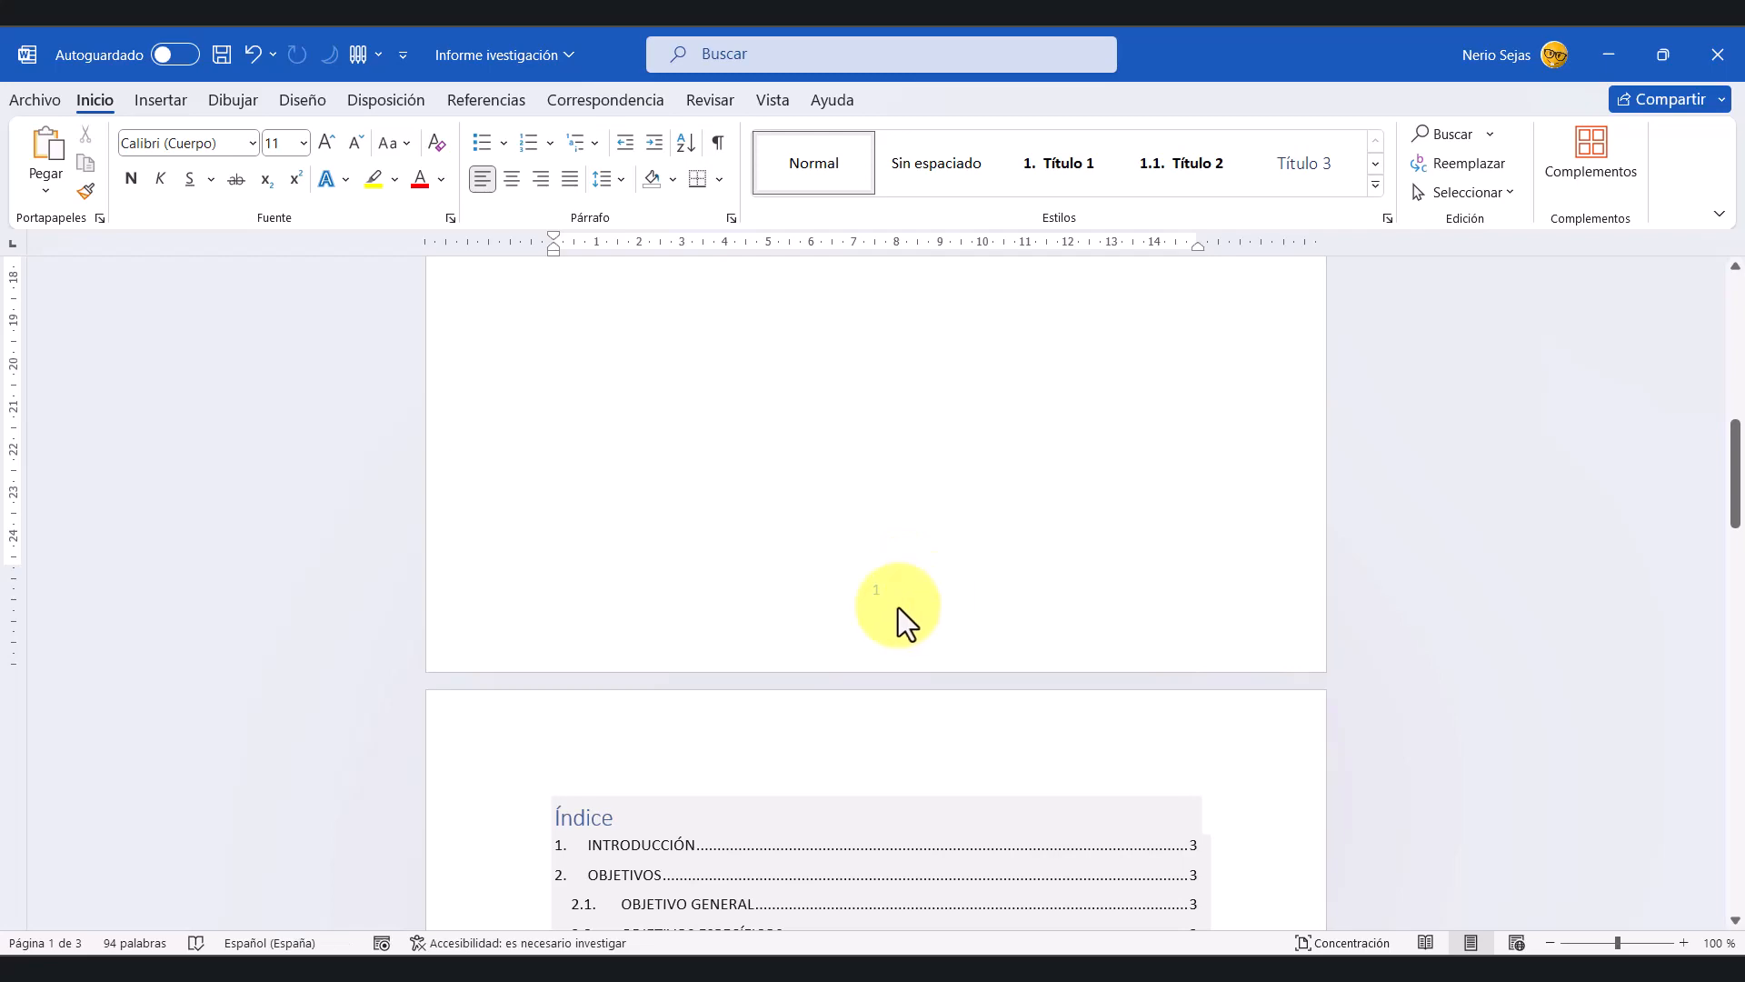
scroll(900, 605, "down", 8)
scroll(904, 601, "down", 5)
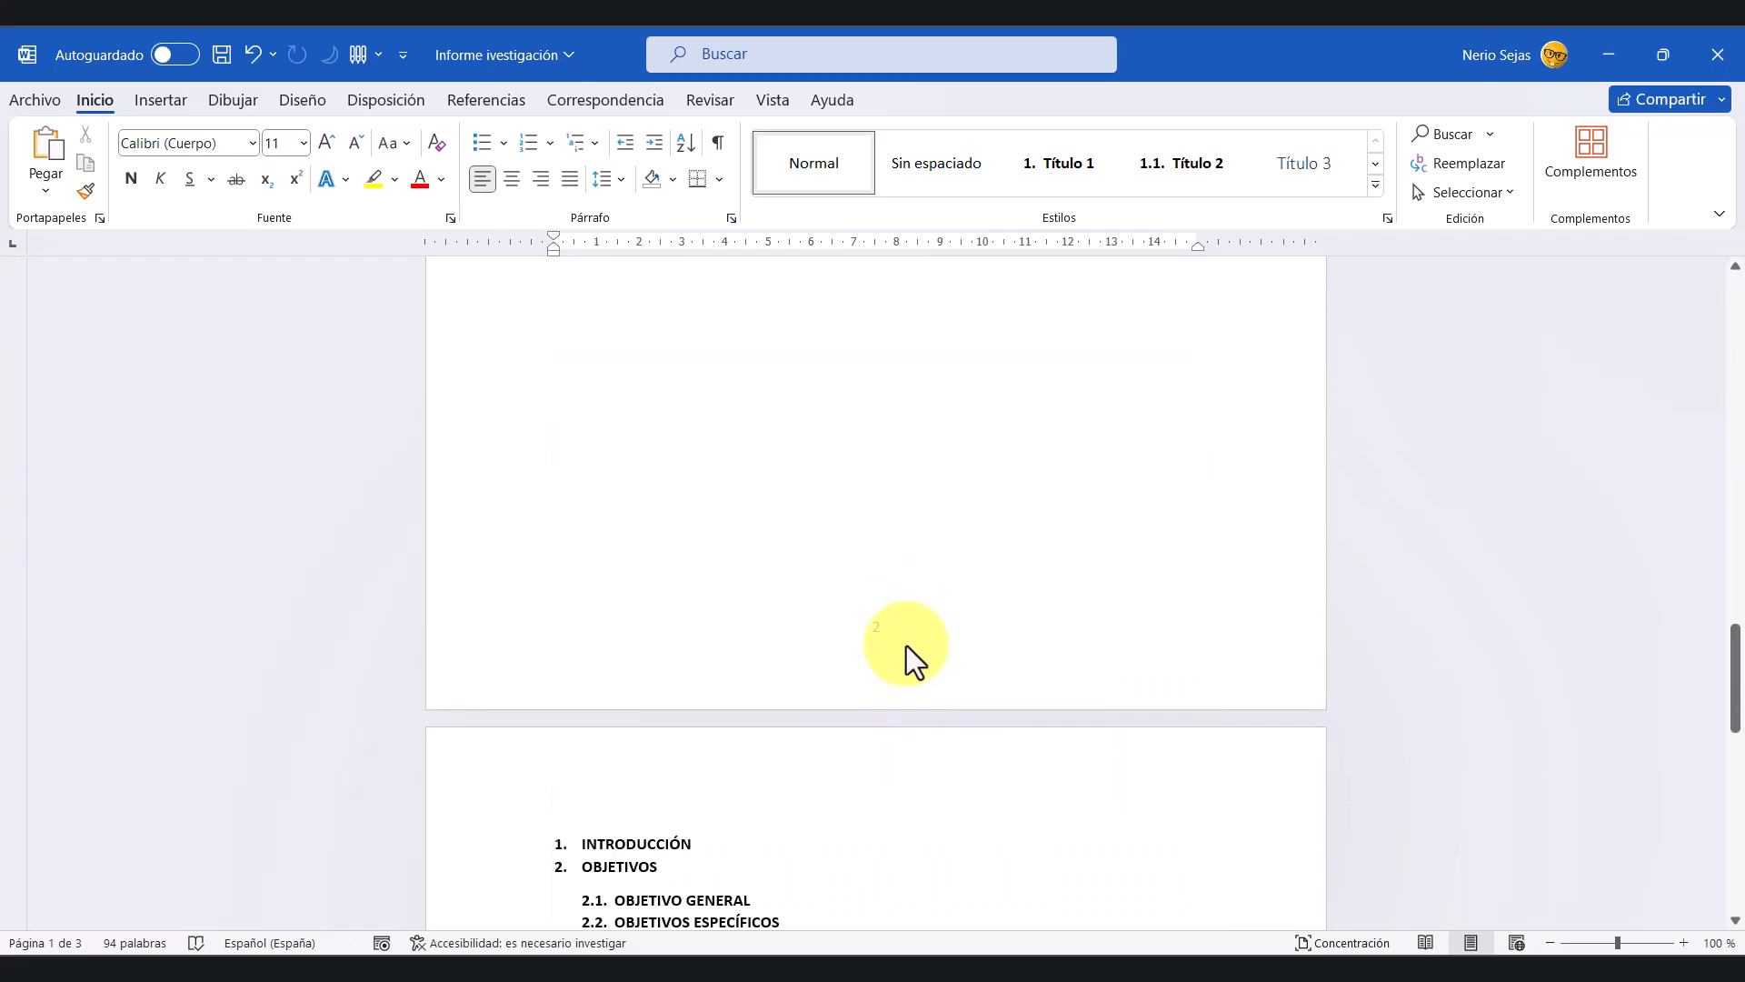
double_click(876, 625)
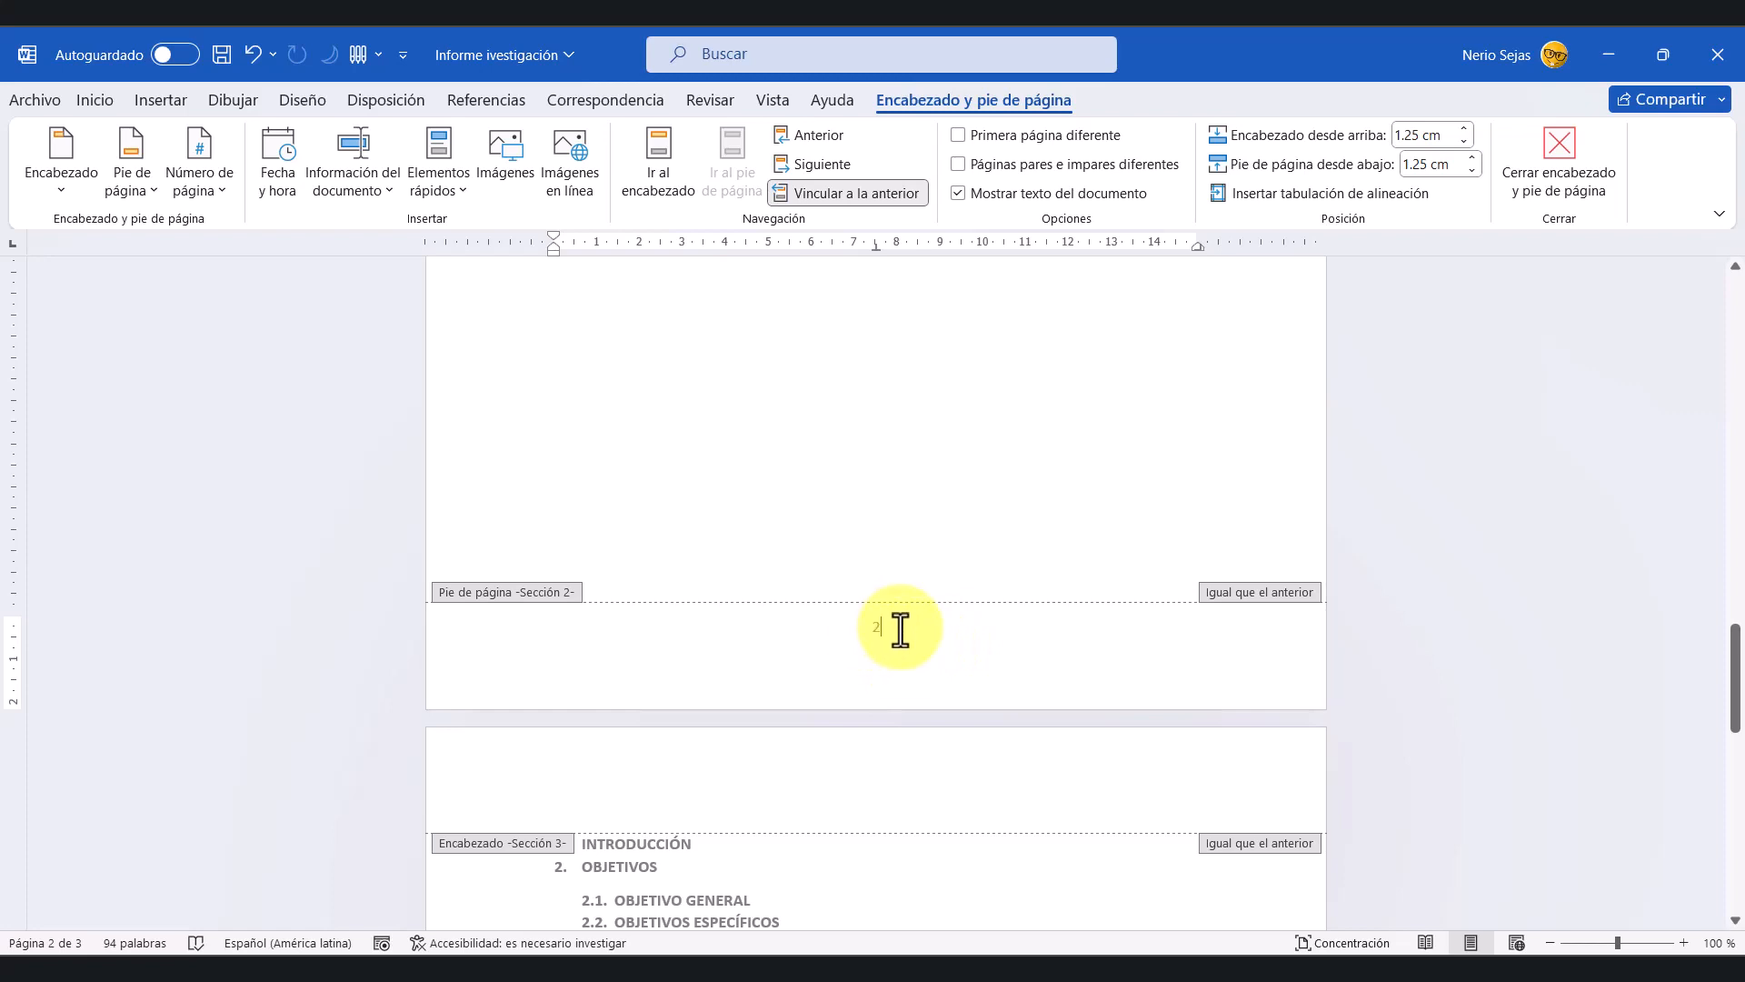
left_click_drag(900, 630, 870, 628)
left_click(934, 624)
left_click(870, 625)
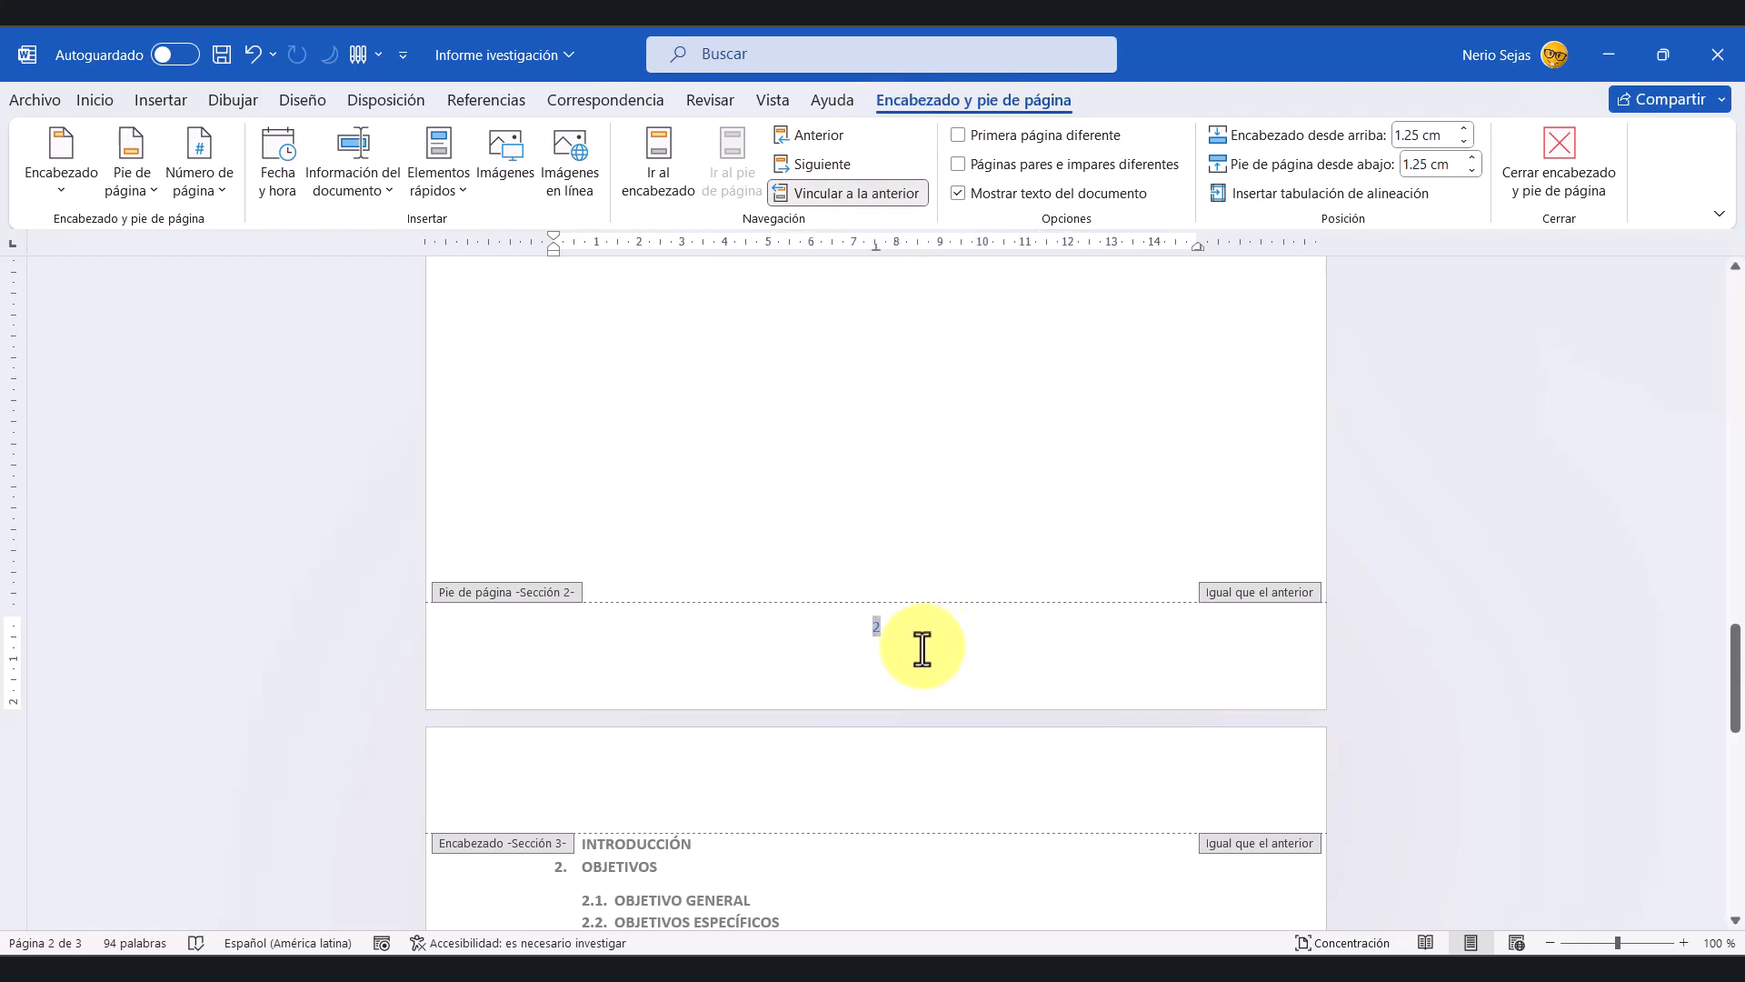
right_click(875, 626)
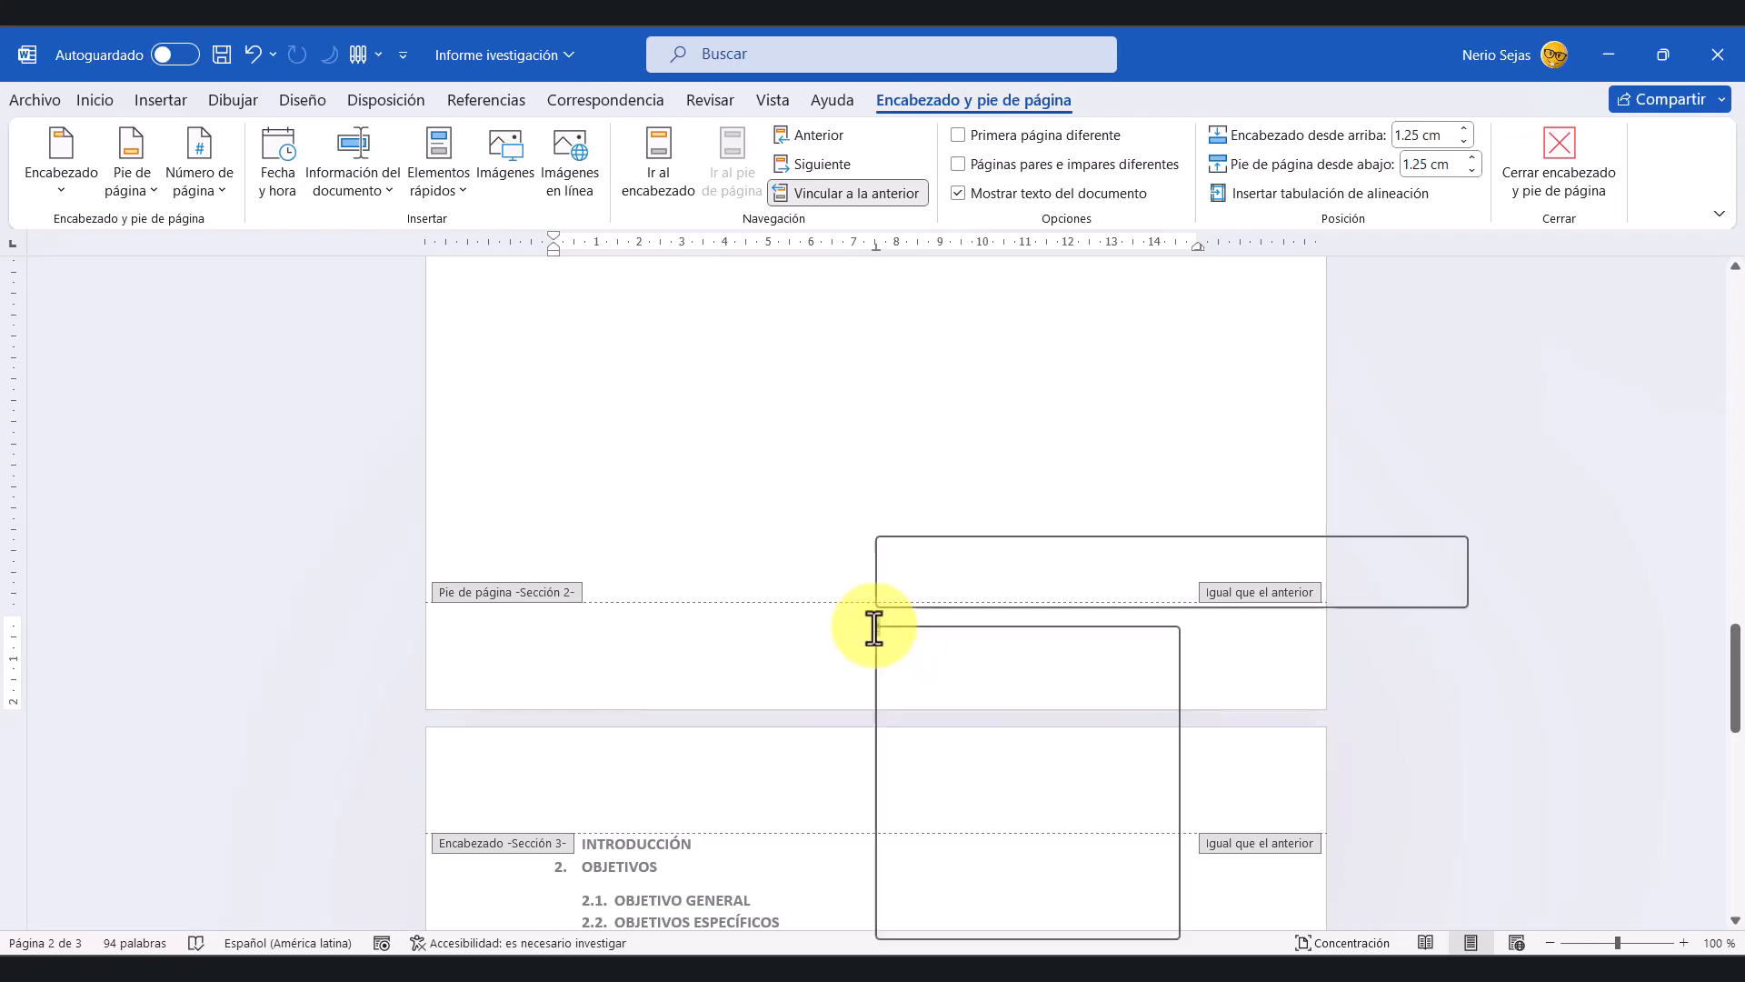
left_click(864, 193)
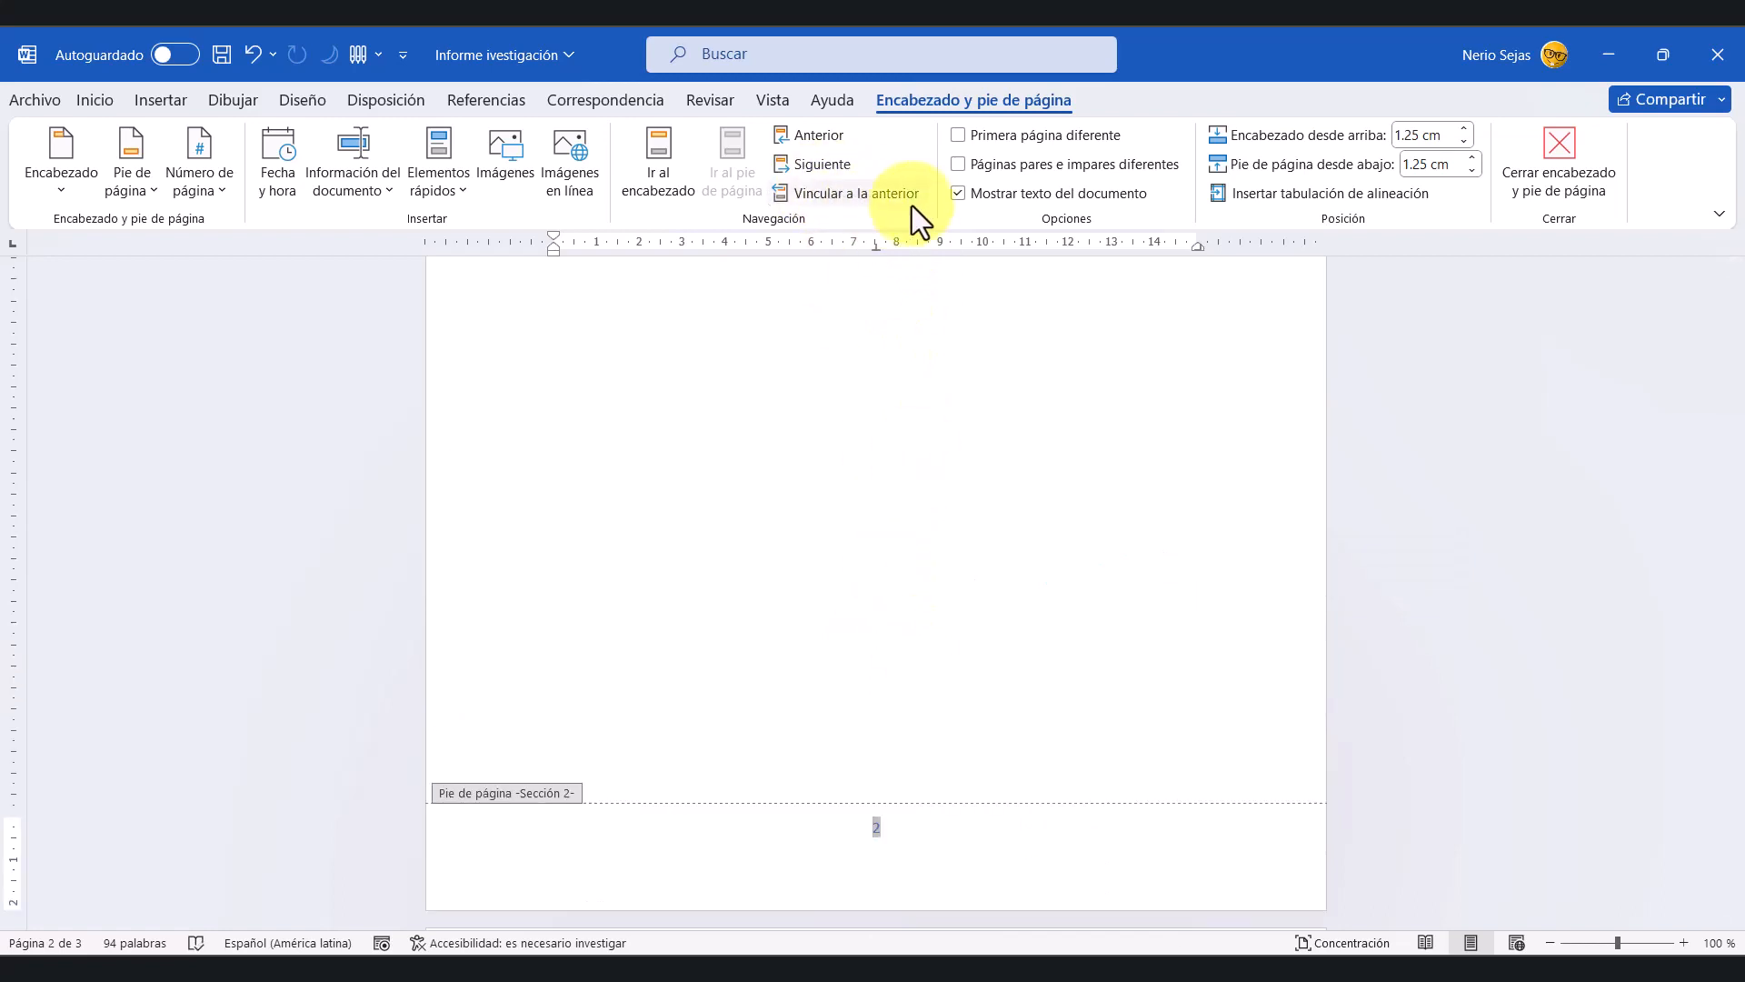
Step: Format the index page's footer number as lowercase Roman numerals (i, ii, iii, ...) starting at i
scroll(956, 790, "down", 2)
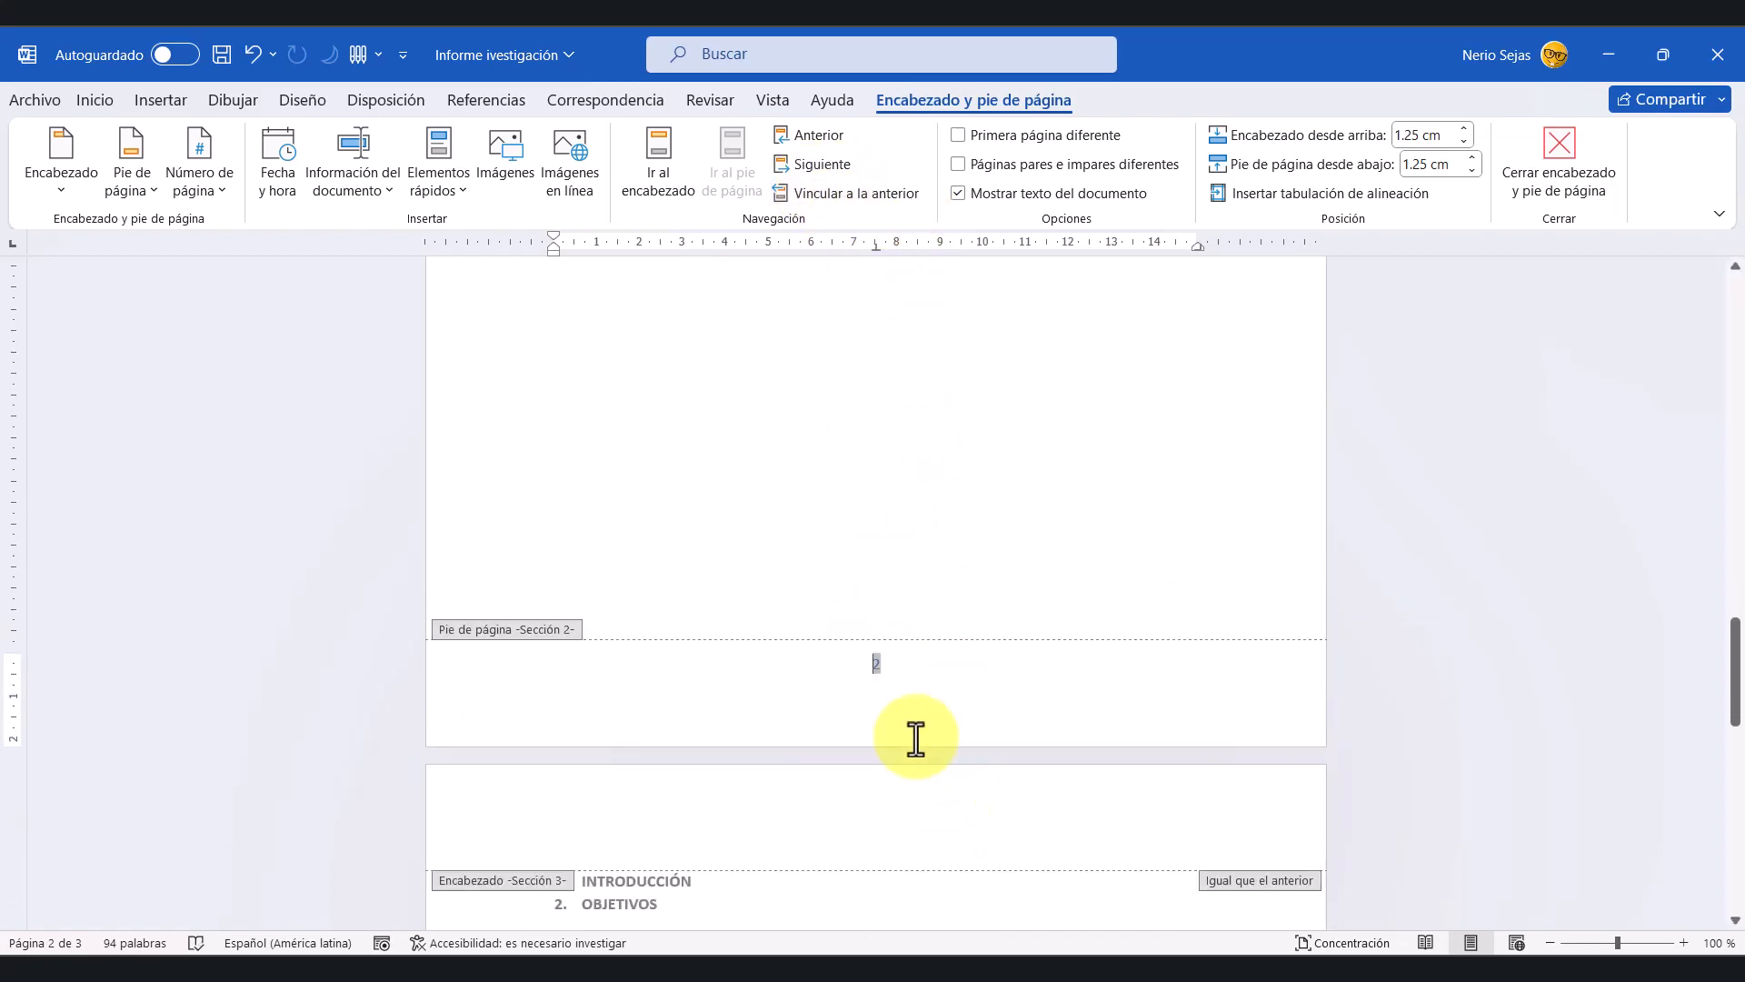
right_click(872, 665)
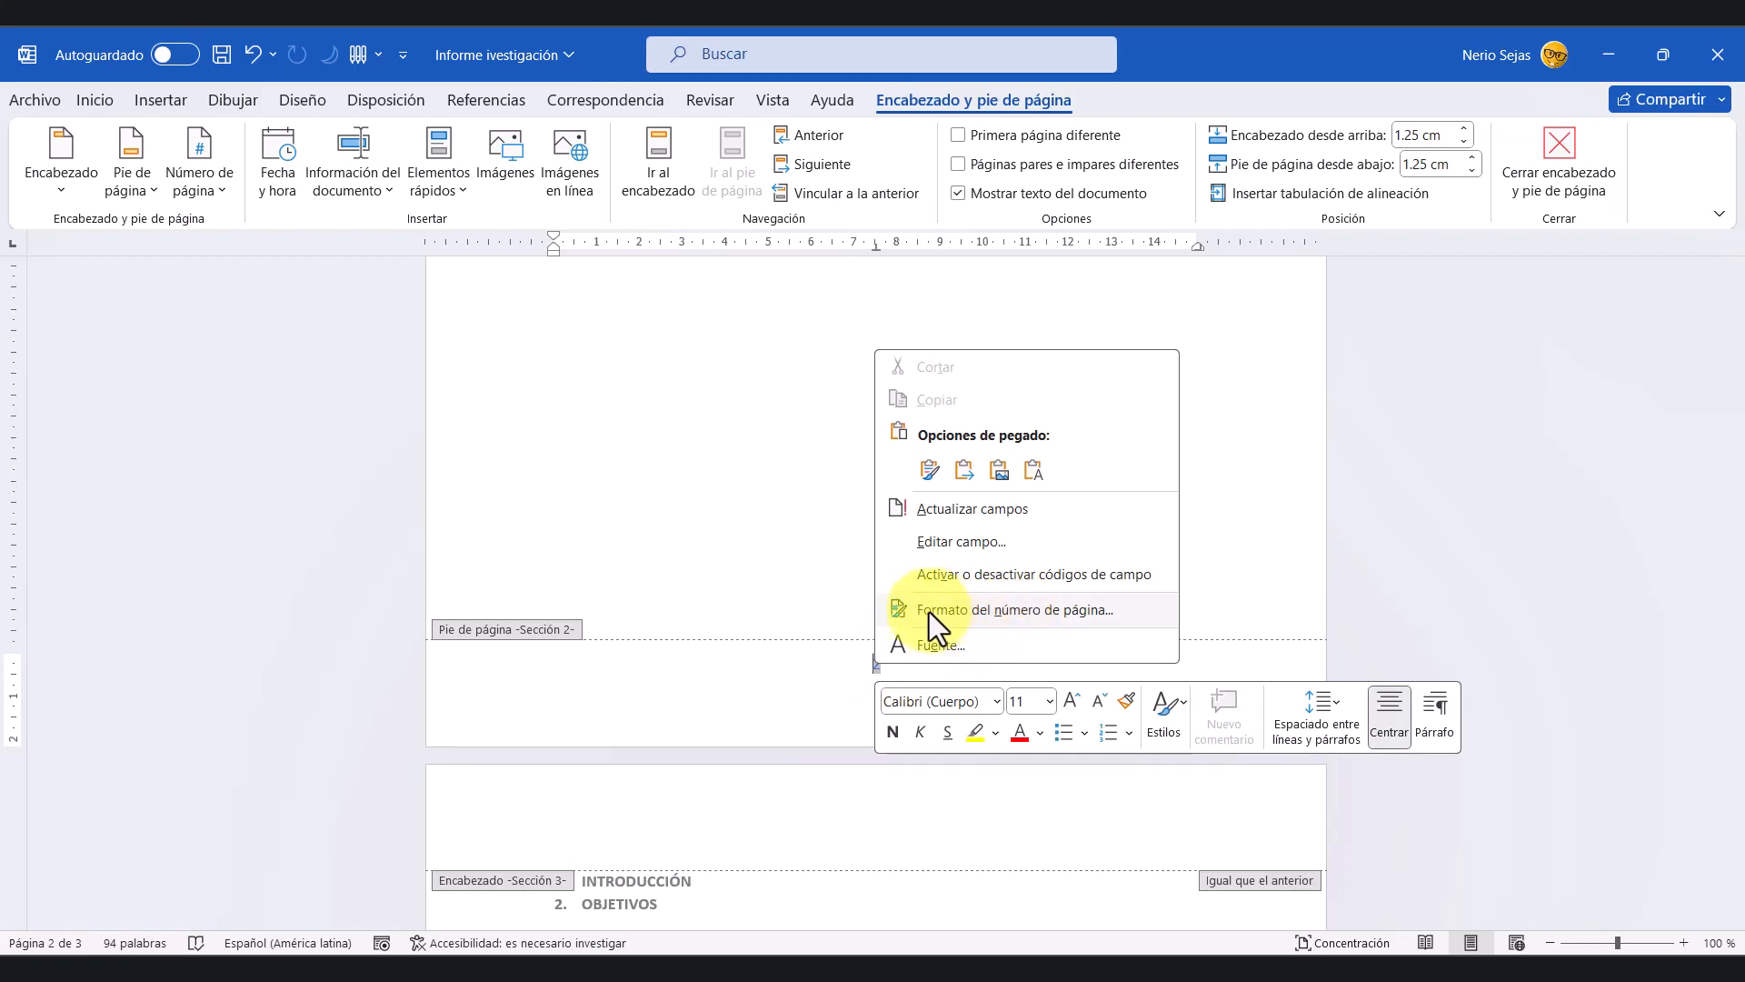
left_click(1050, 613)
left_click_drag(891, 325, 427, 320)
left_click(549, 359)
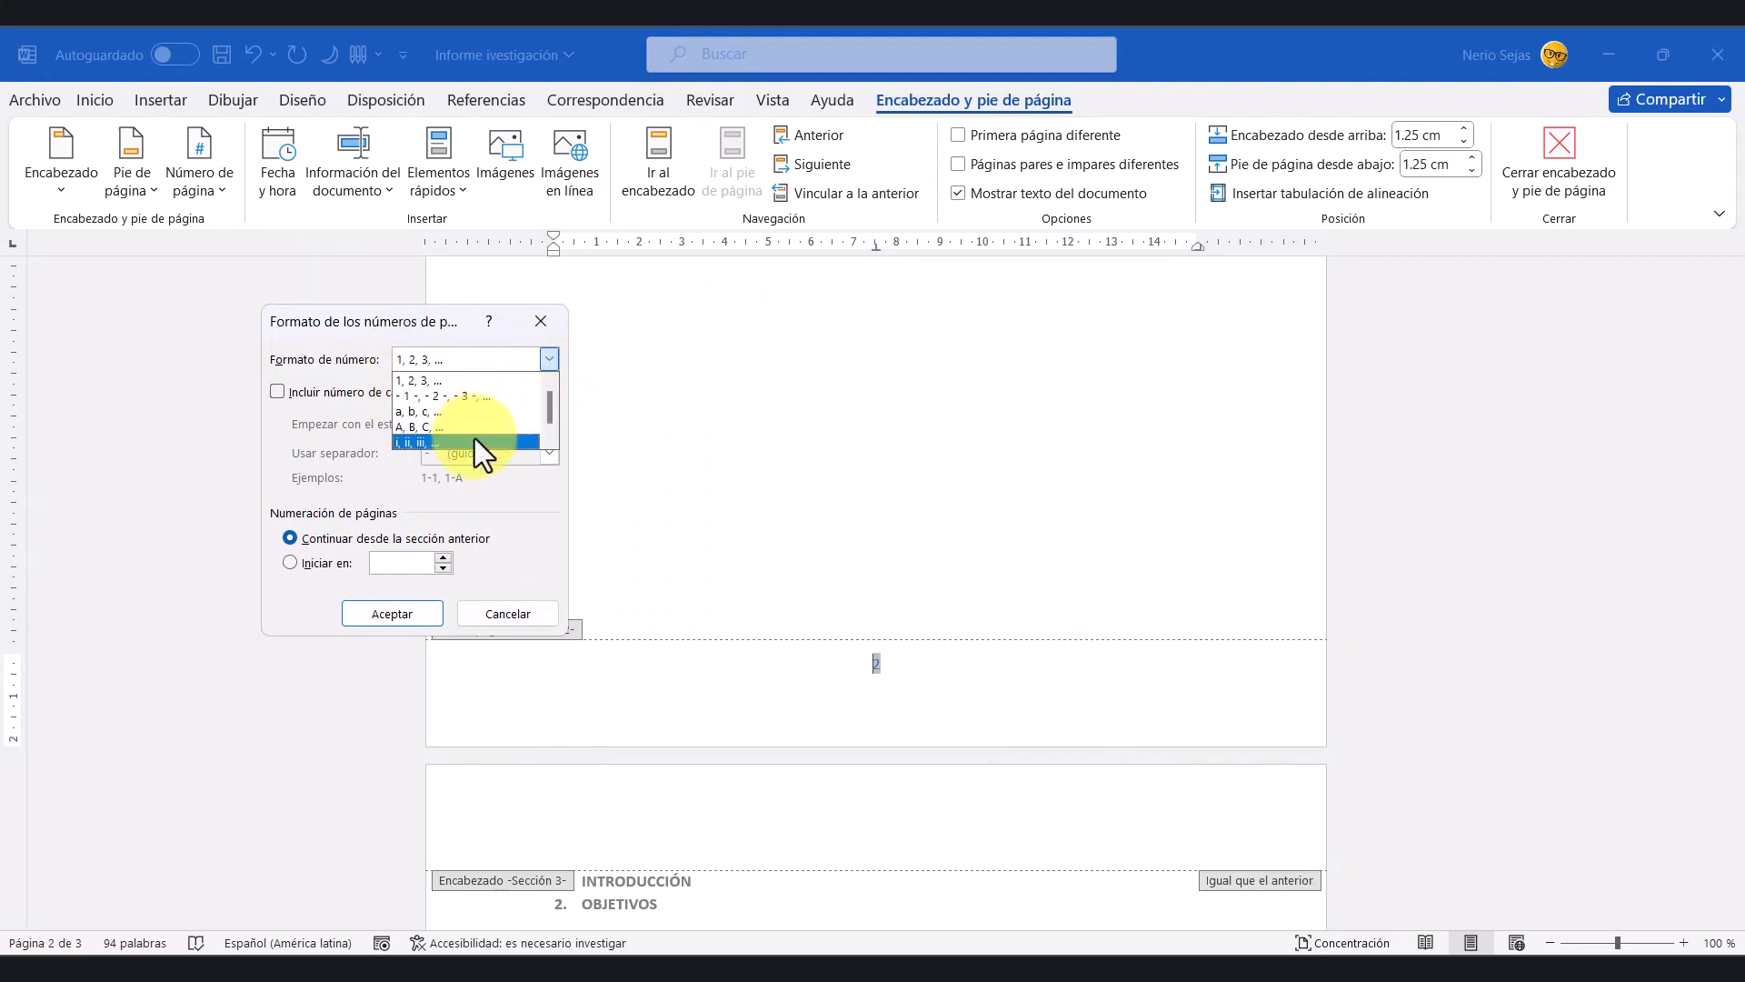
left_click(412, 443)
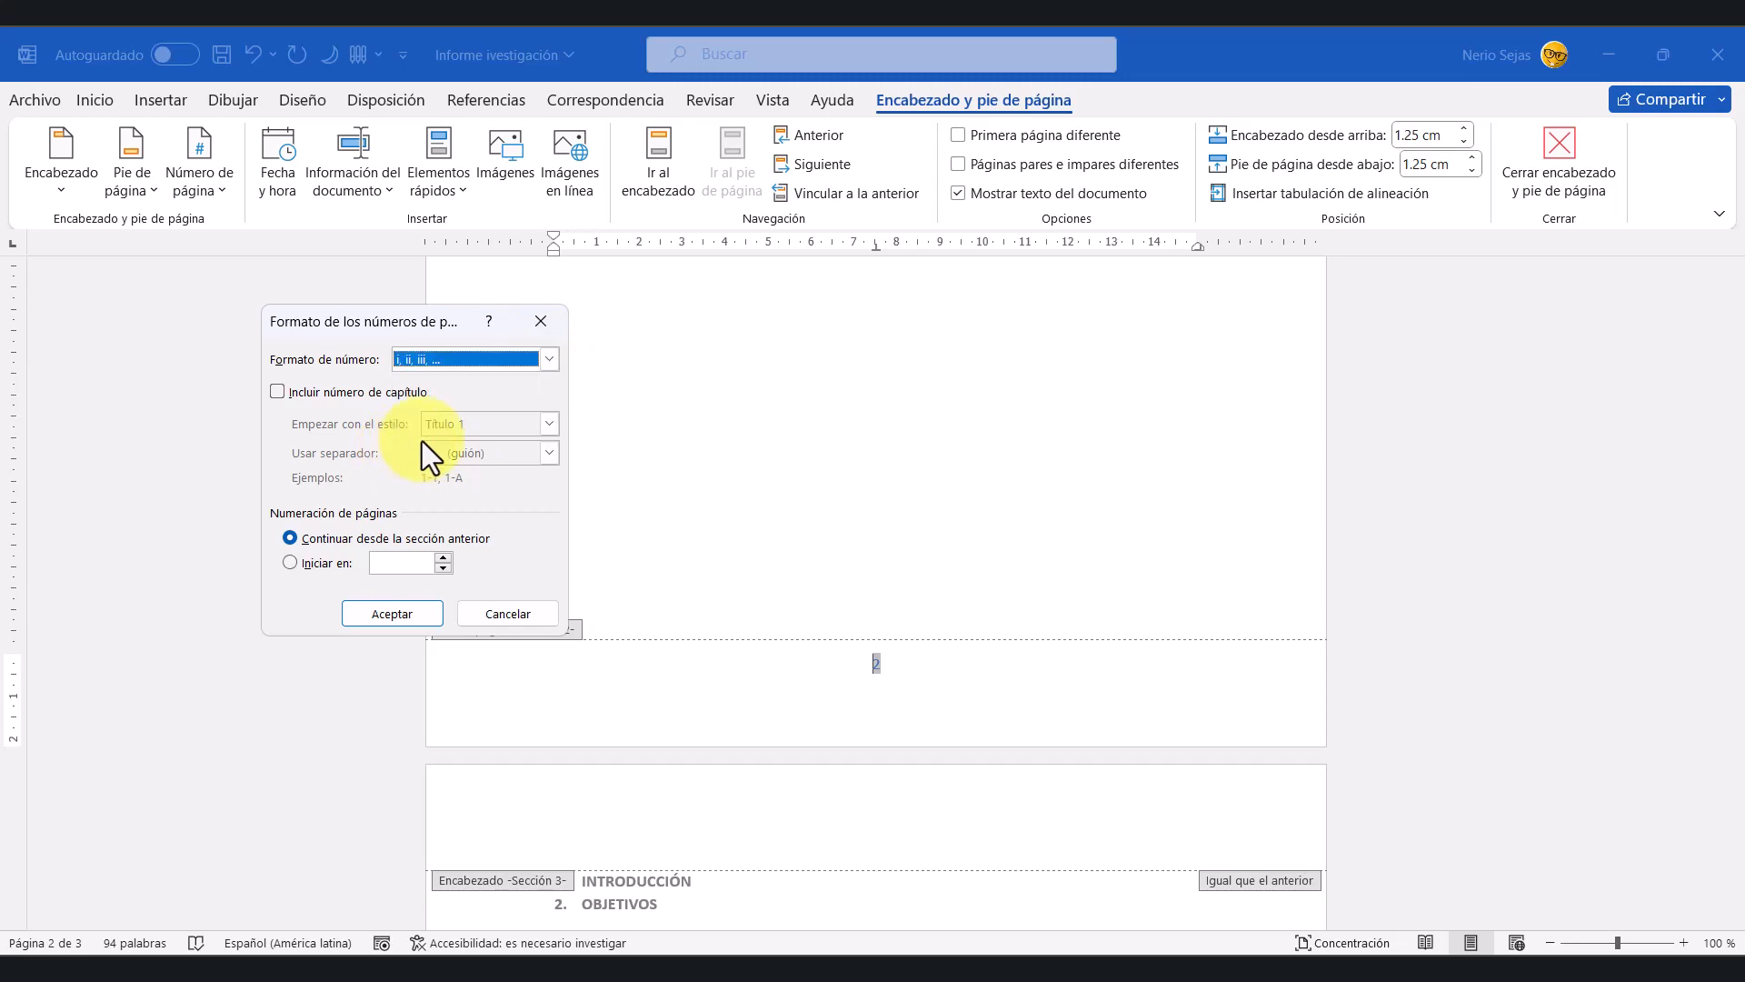
left_click(290, 563)
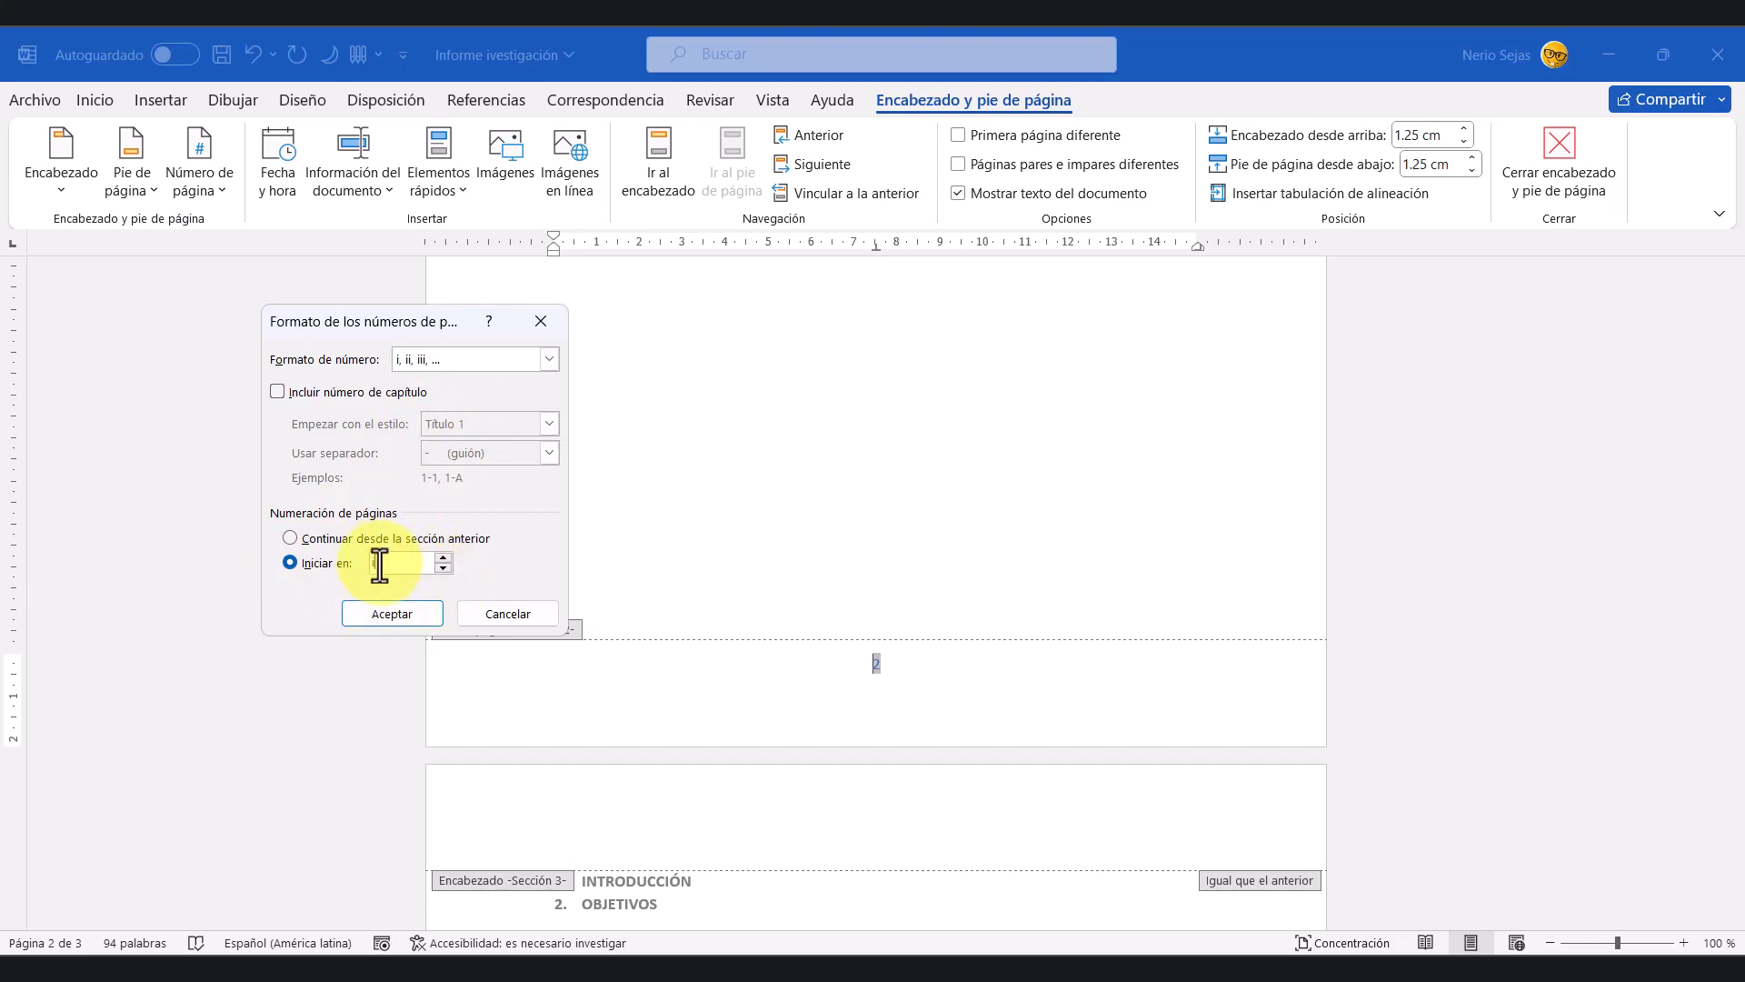
left_click(395, 615)
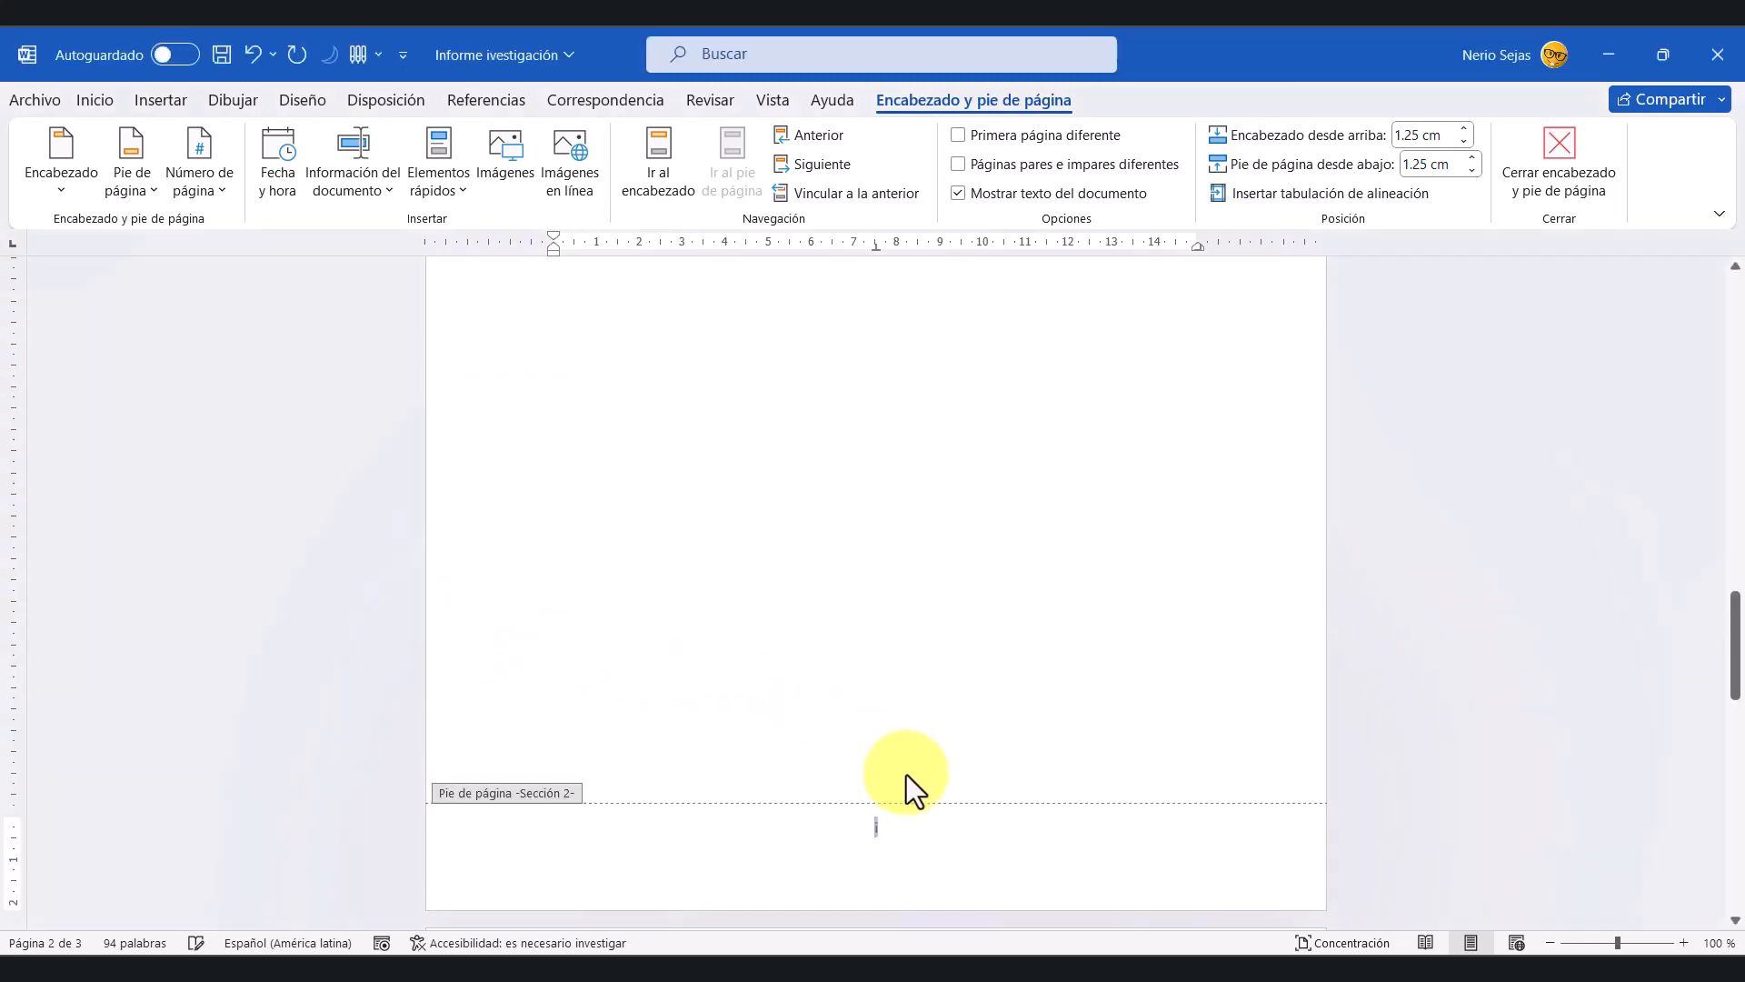
Step: Delete the page number from the cover page's footer in section 1
scroll(897, 780, "up", 6)
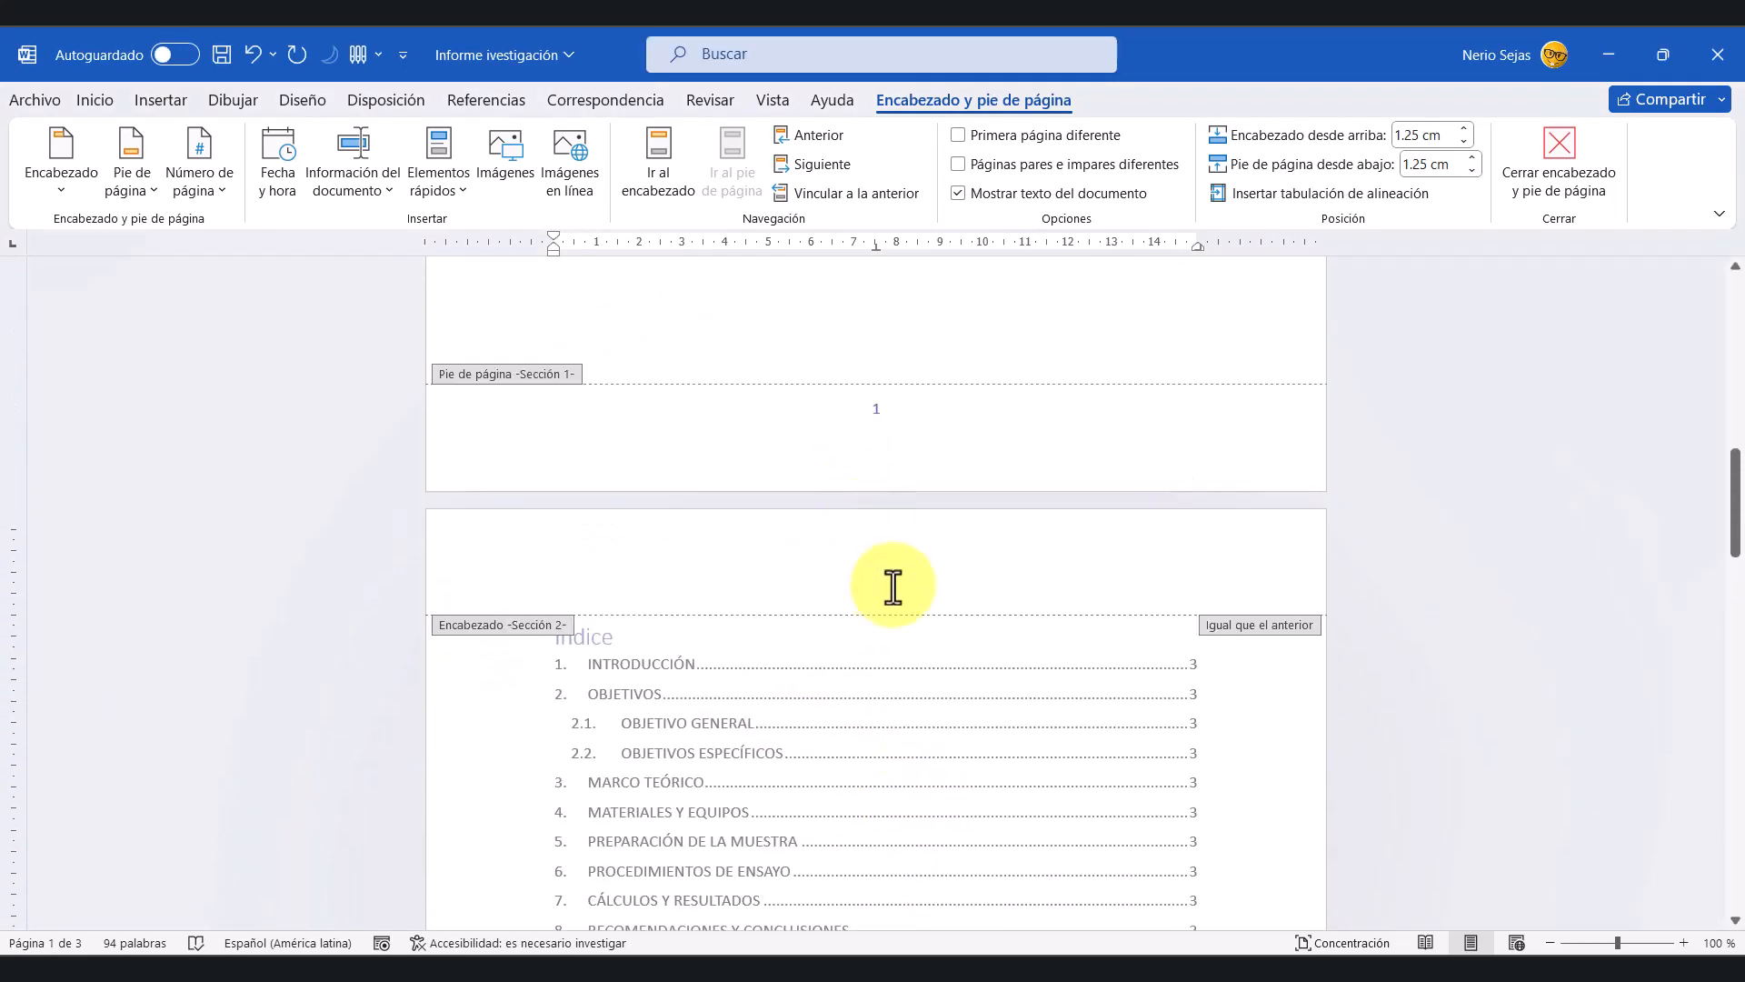
scroll(934, 542, "up", 1)
left_click(917, 479)
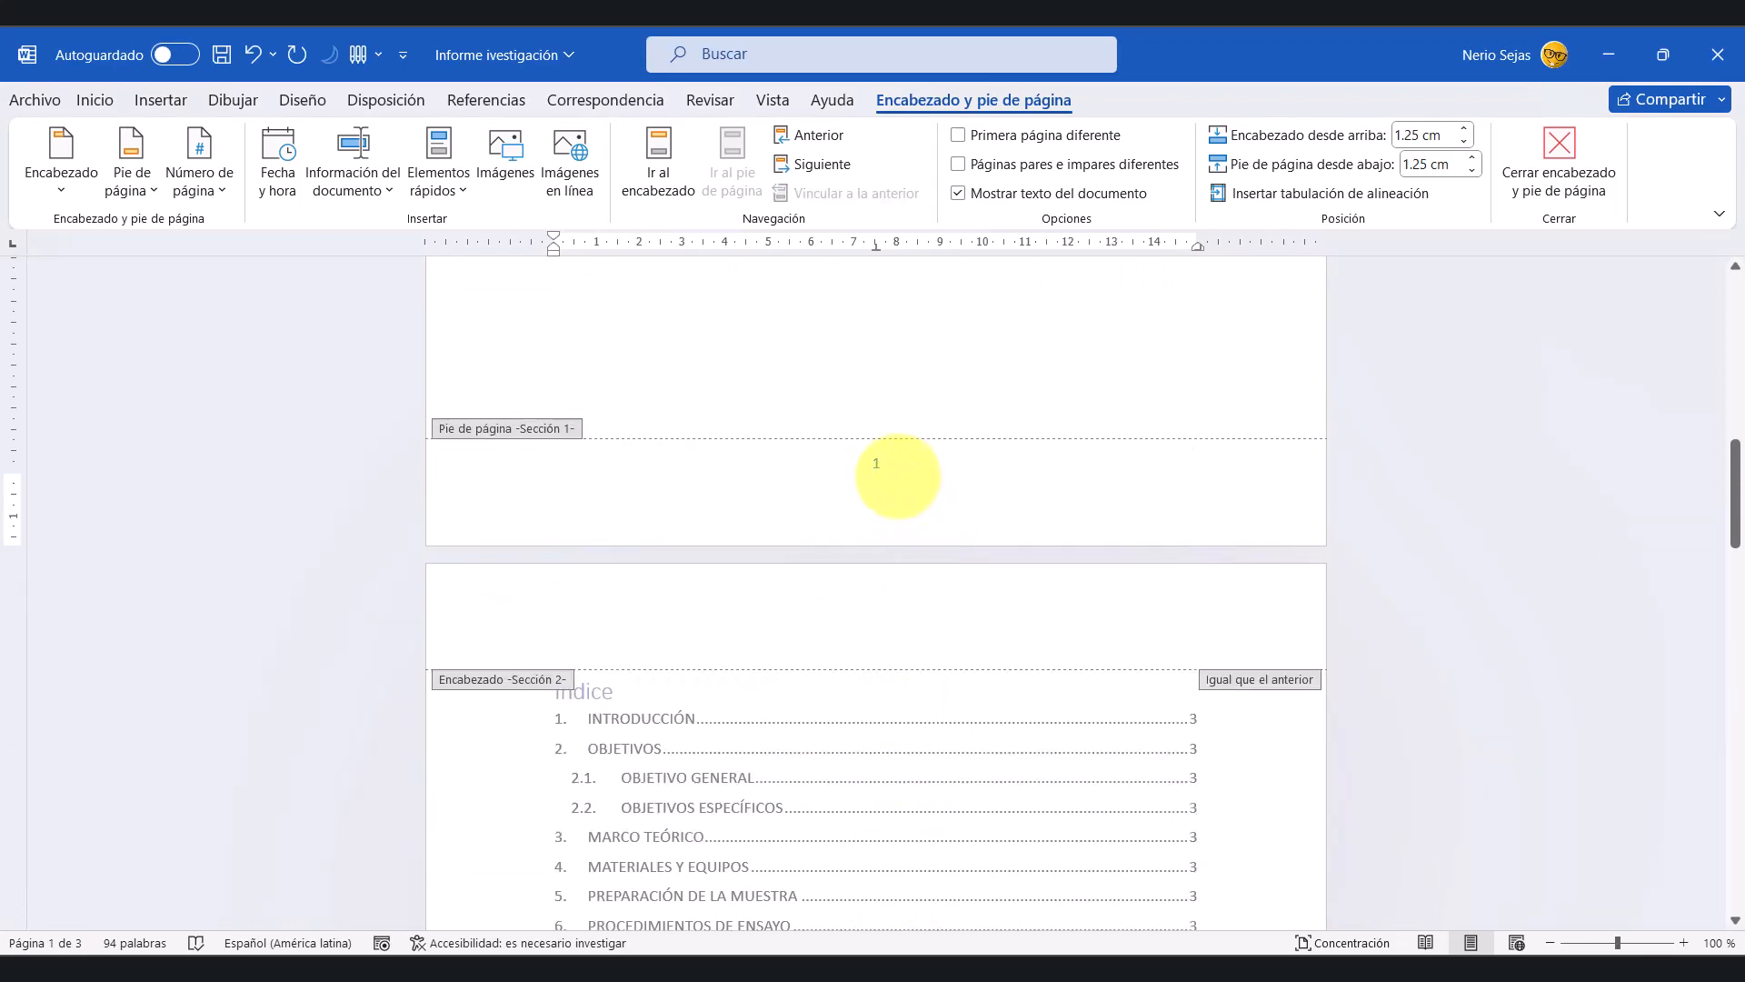
scroll(910, 461, "down", 8)
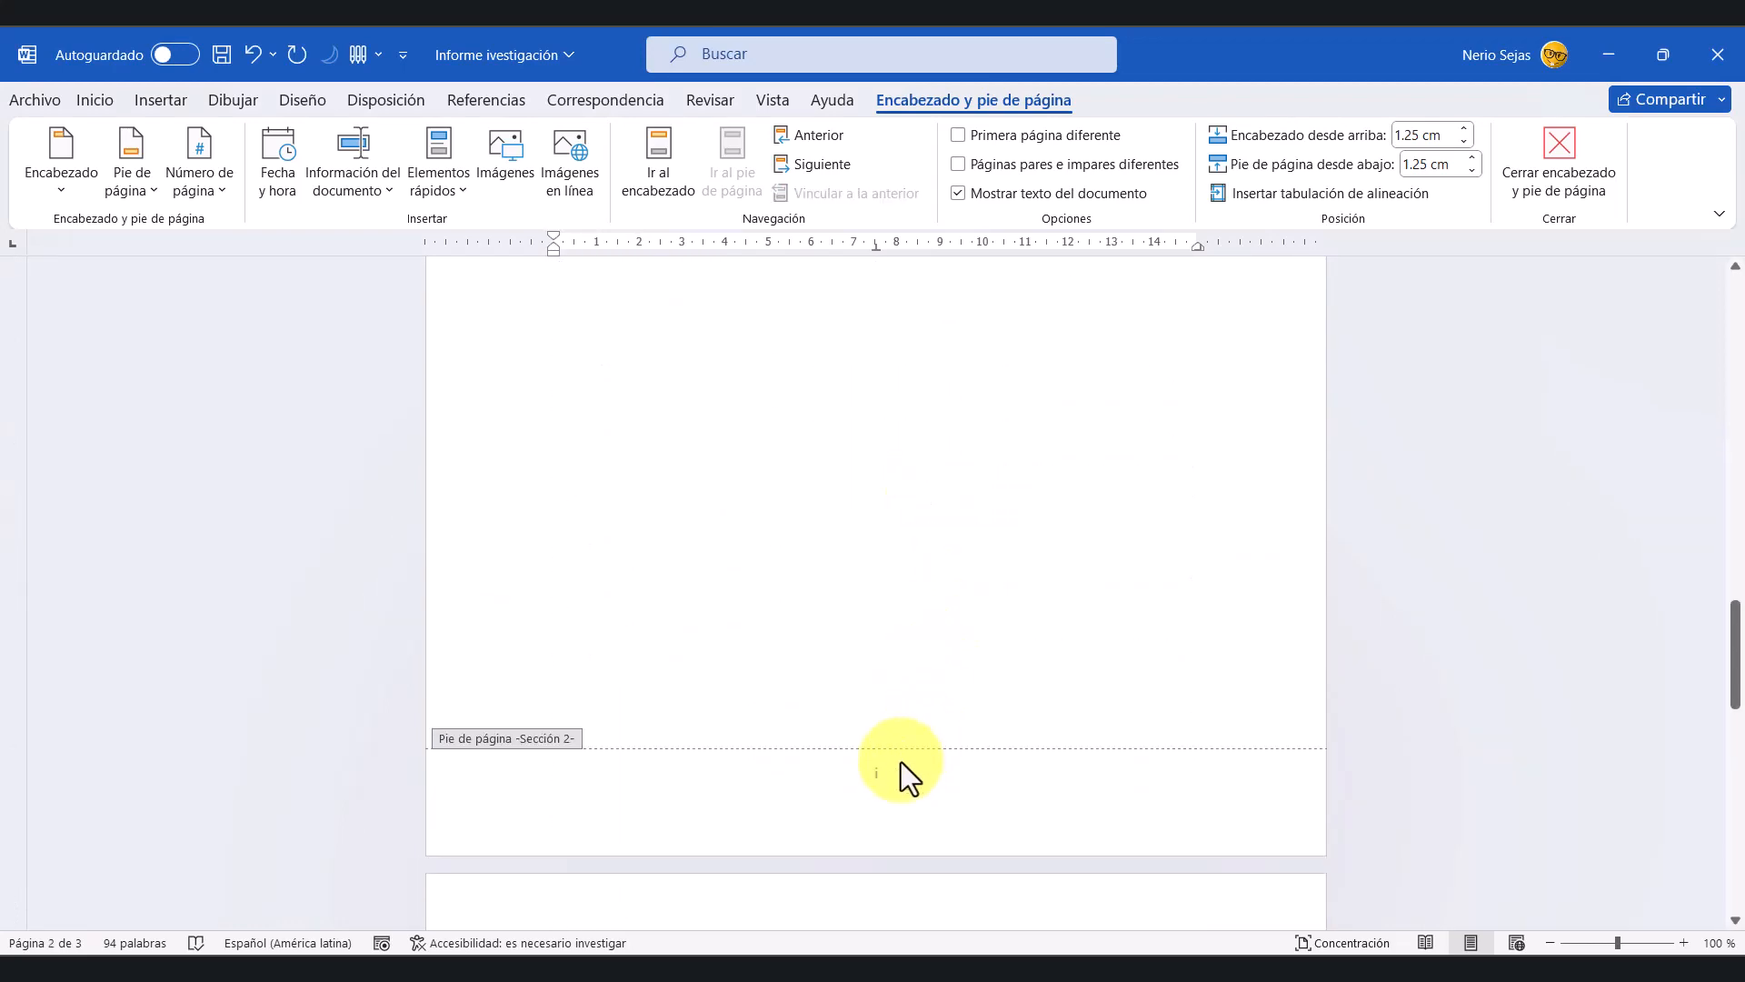
left_click(895, 768)
scroll(903, 532, "up", 10)
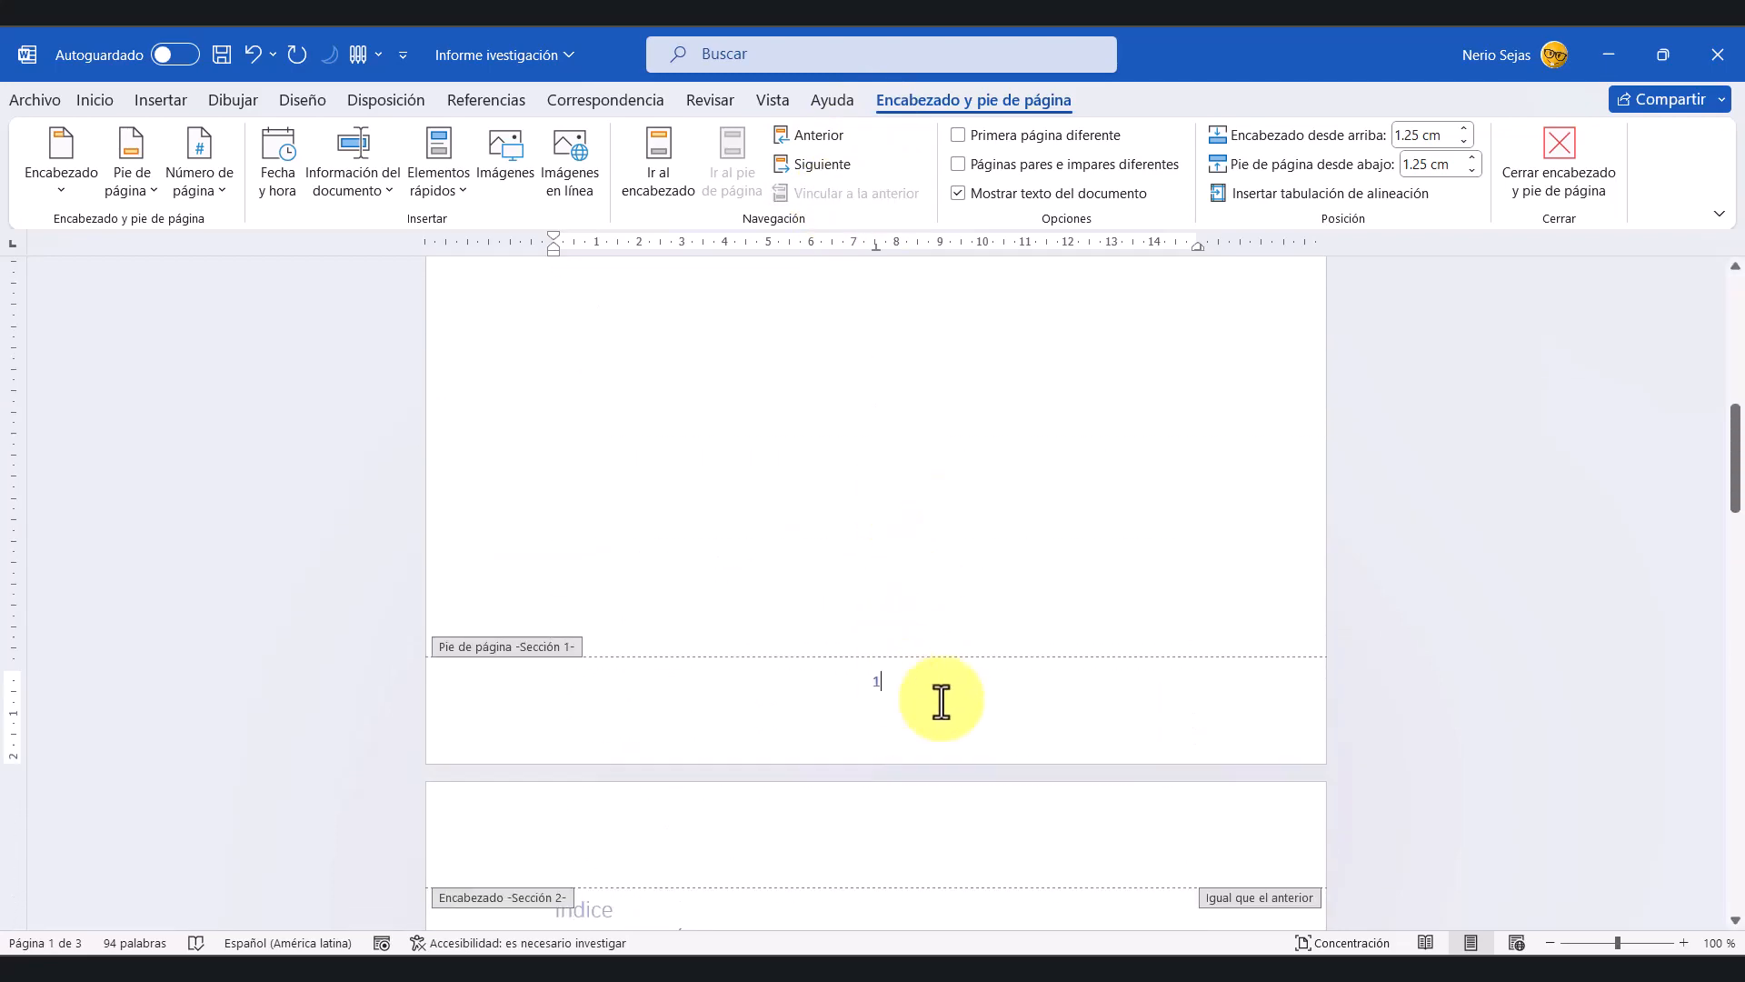
left_click(940, 696)
key("BackSpace")
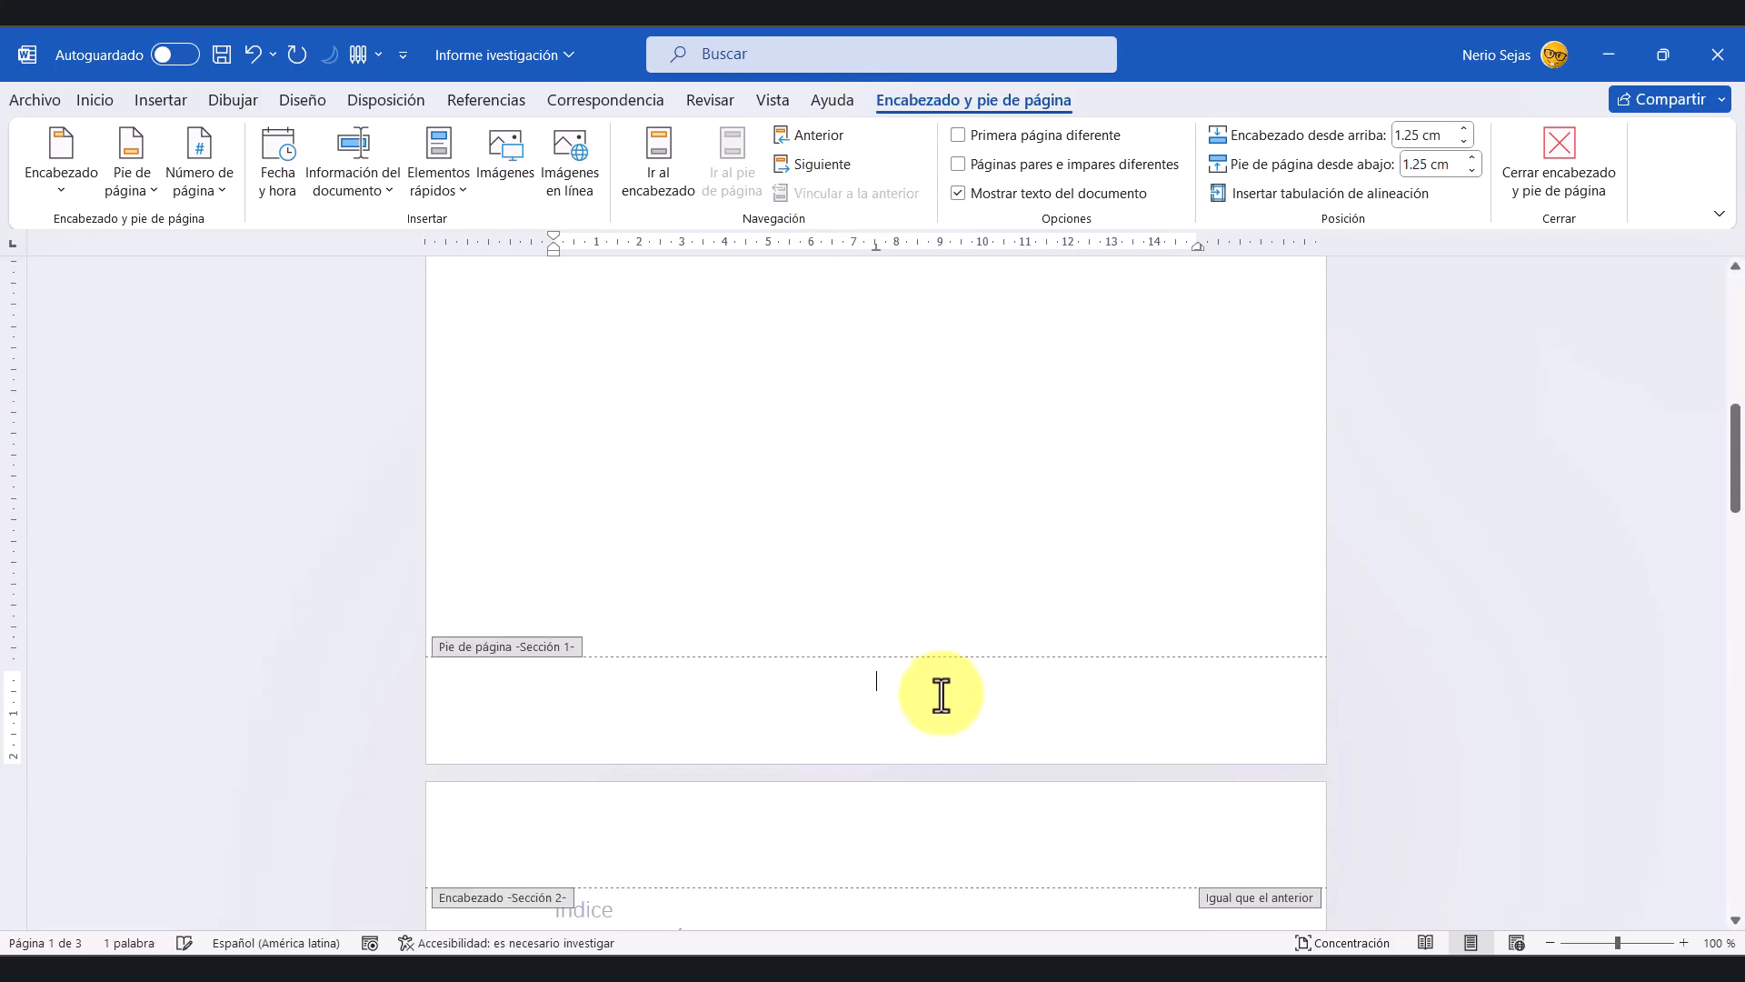
key("BackSpace")
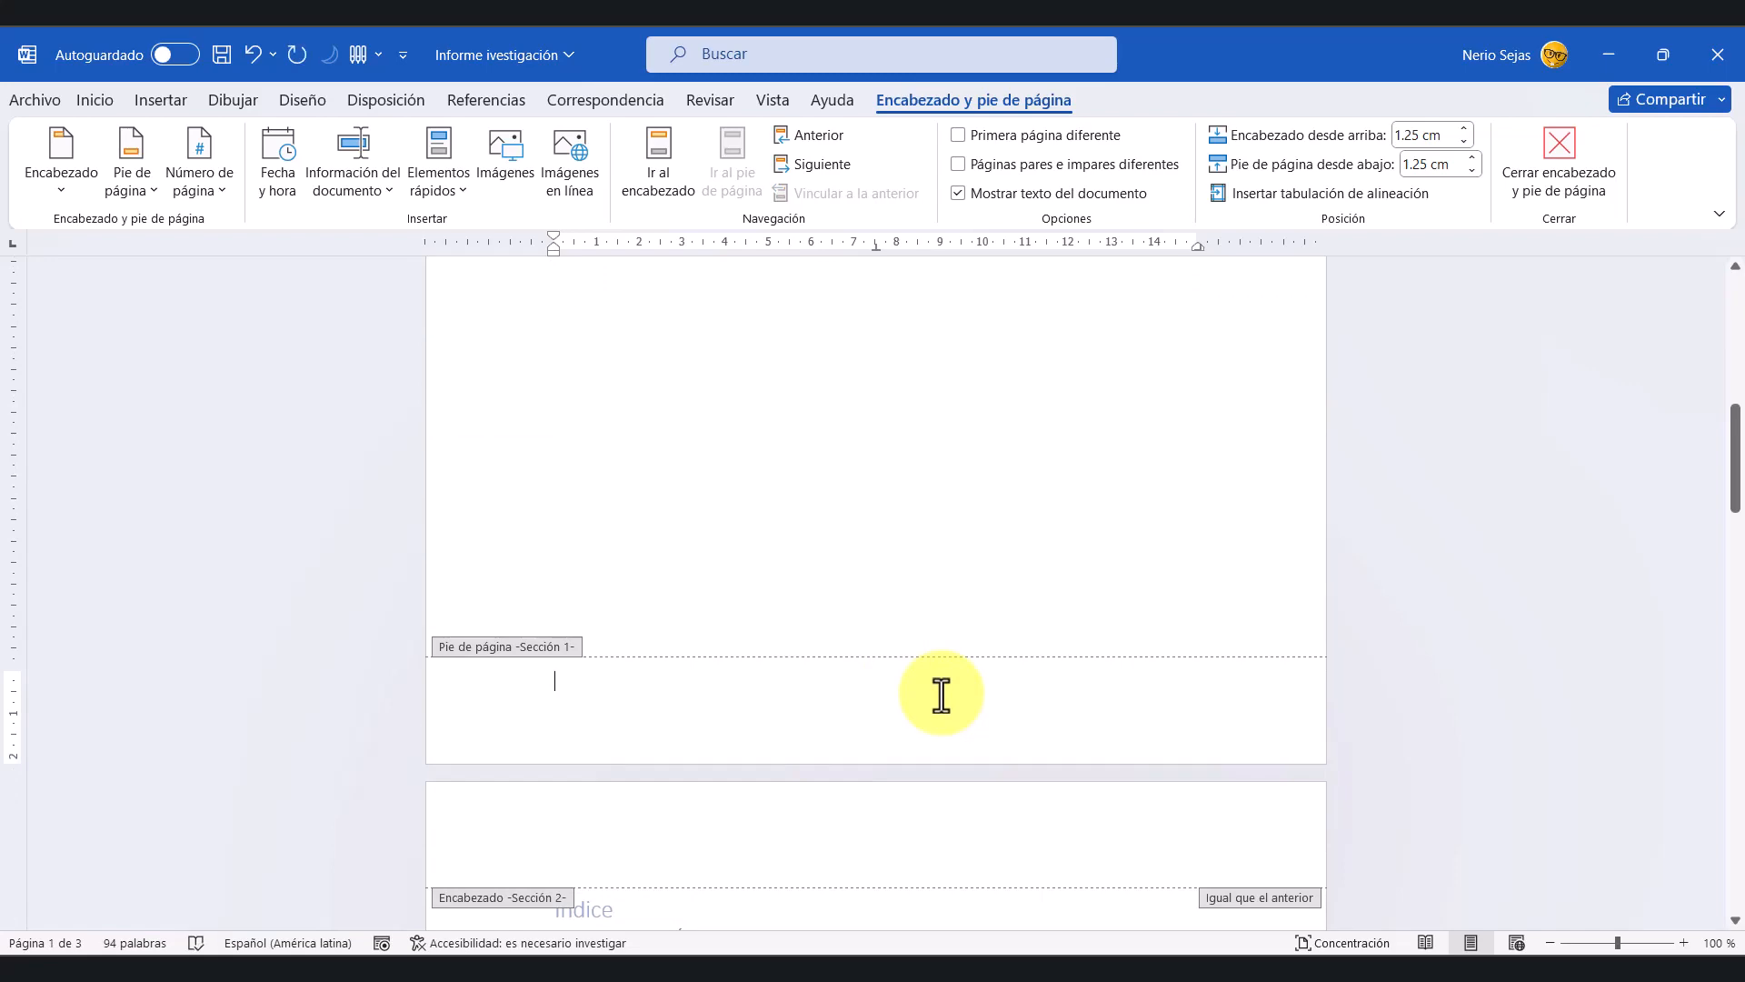
Step: Unlink the content page's footer in section 3 from the previous section
scroll(1005, 599, "down", 15)
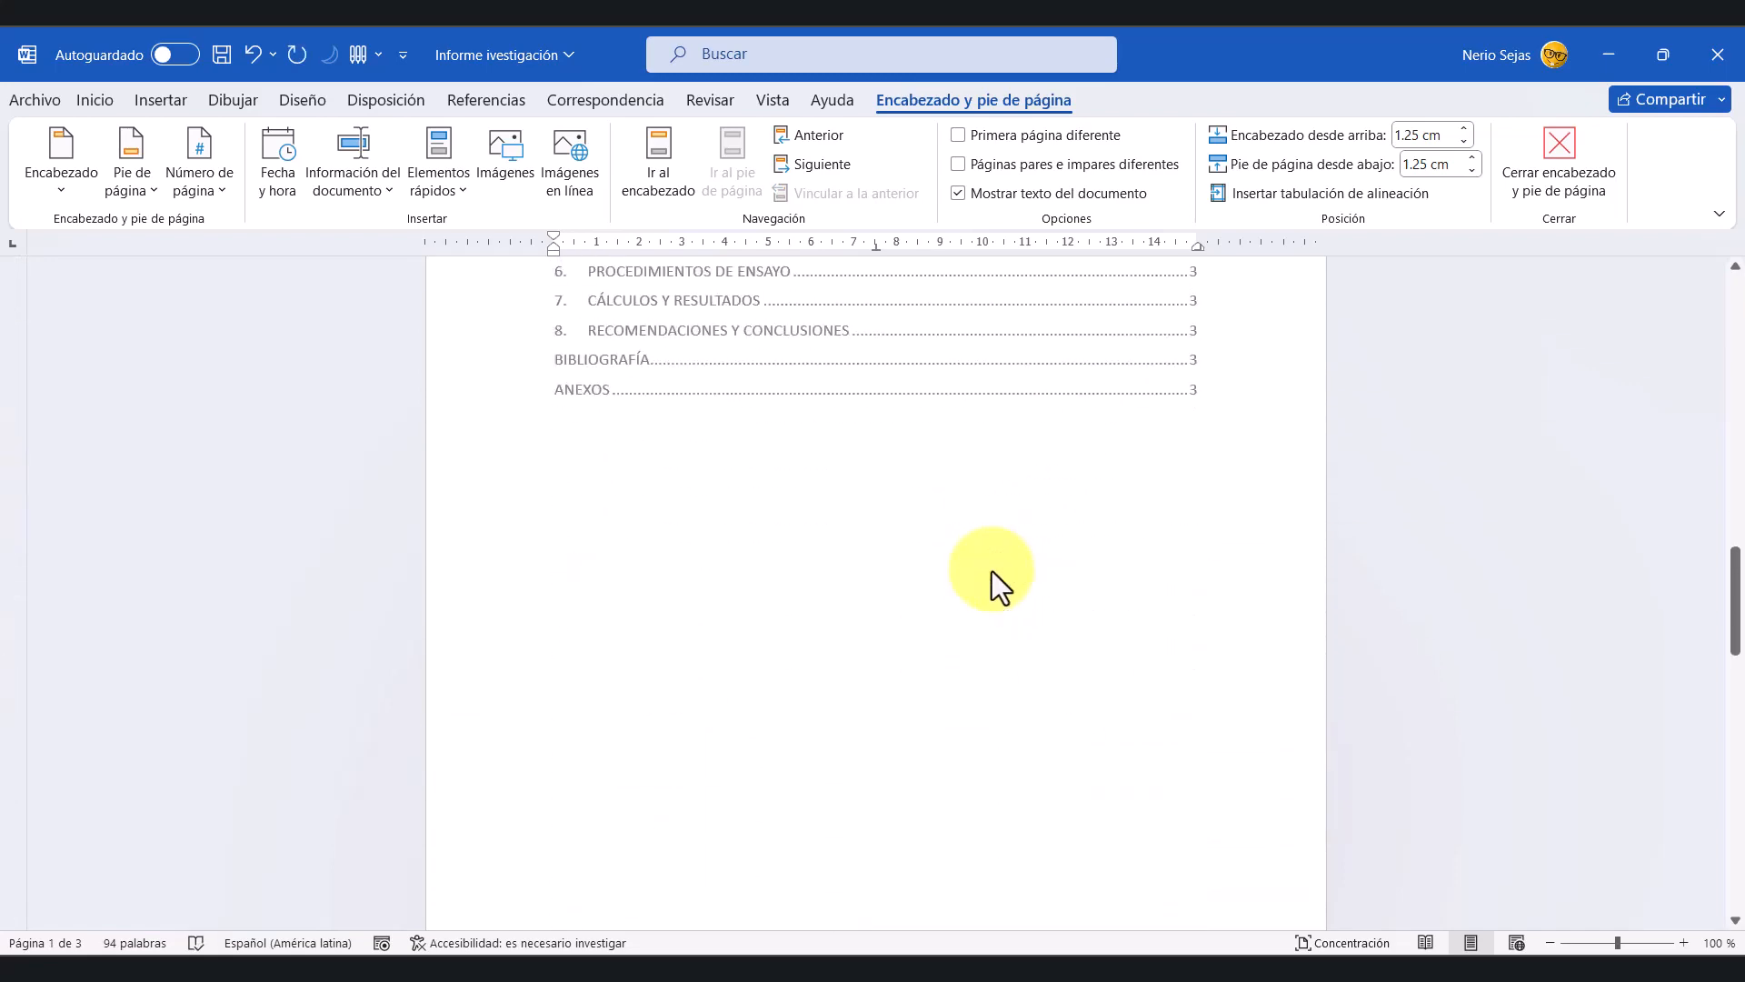
scroll(991, 570, "down", 10)
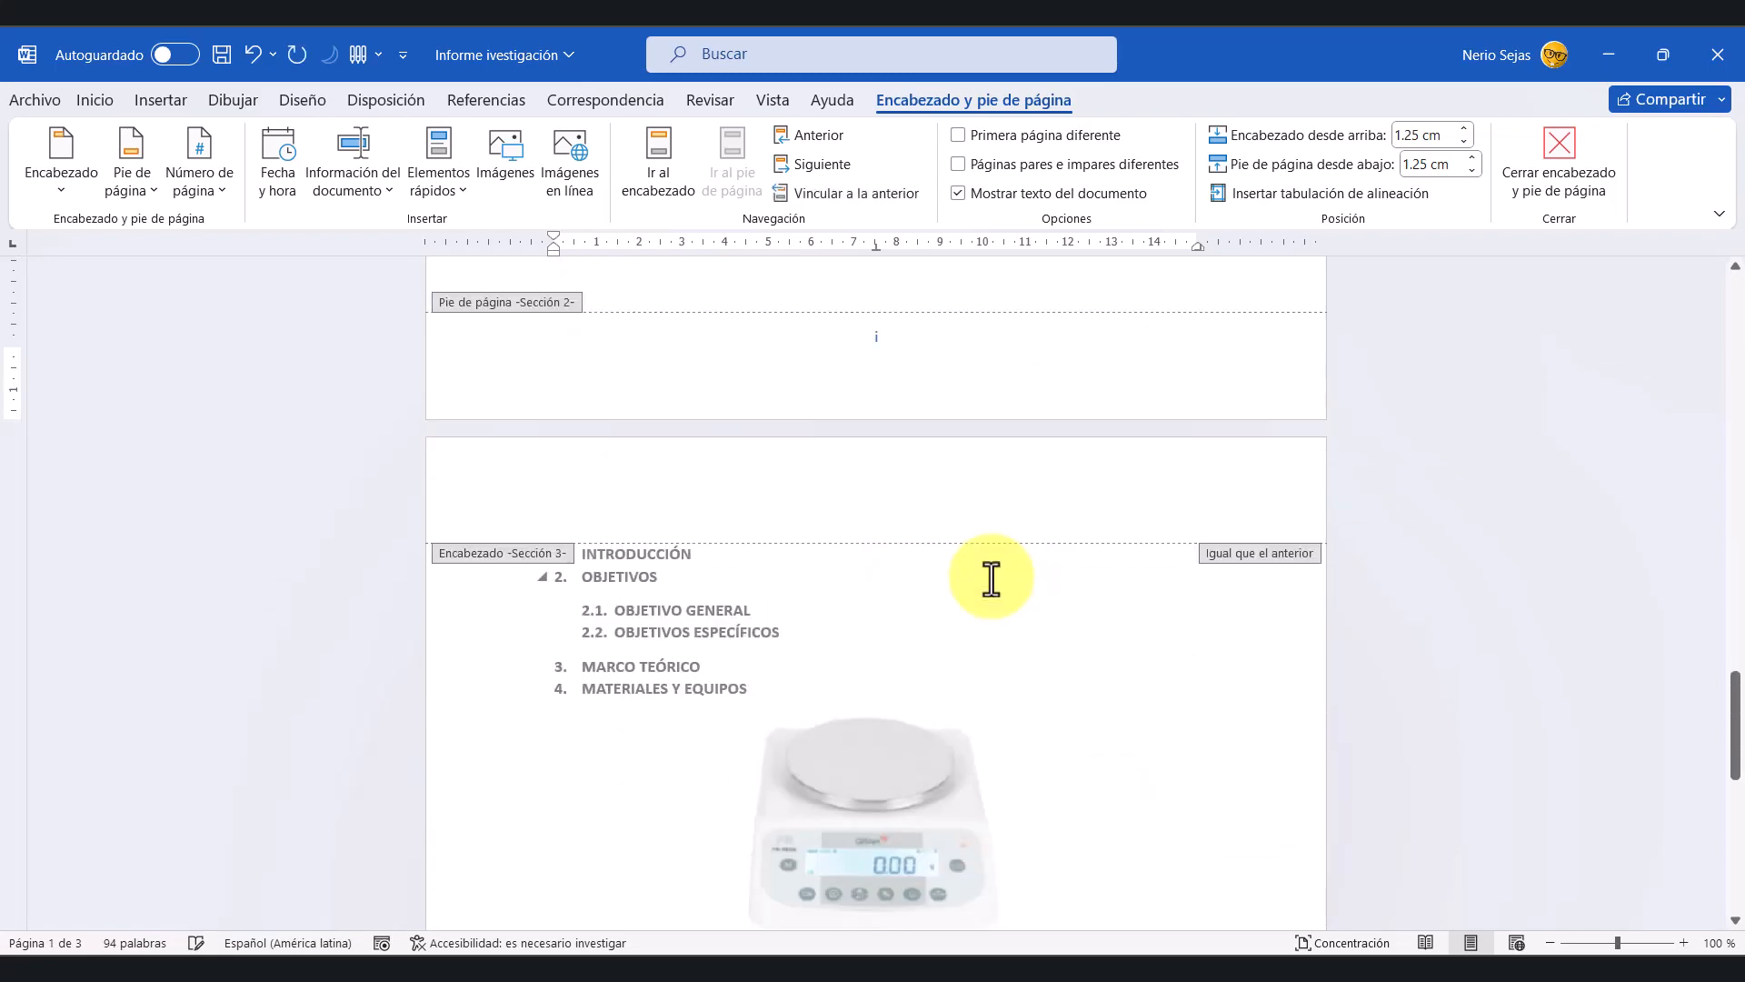
scroll(971, 600, "down", 10)
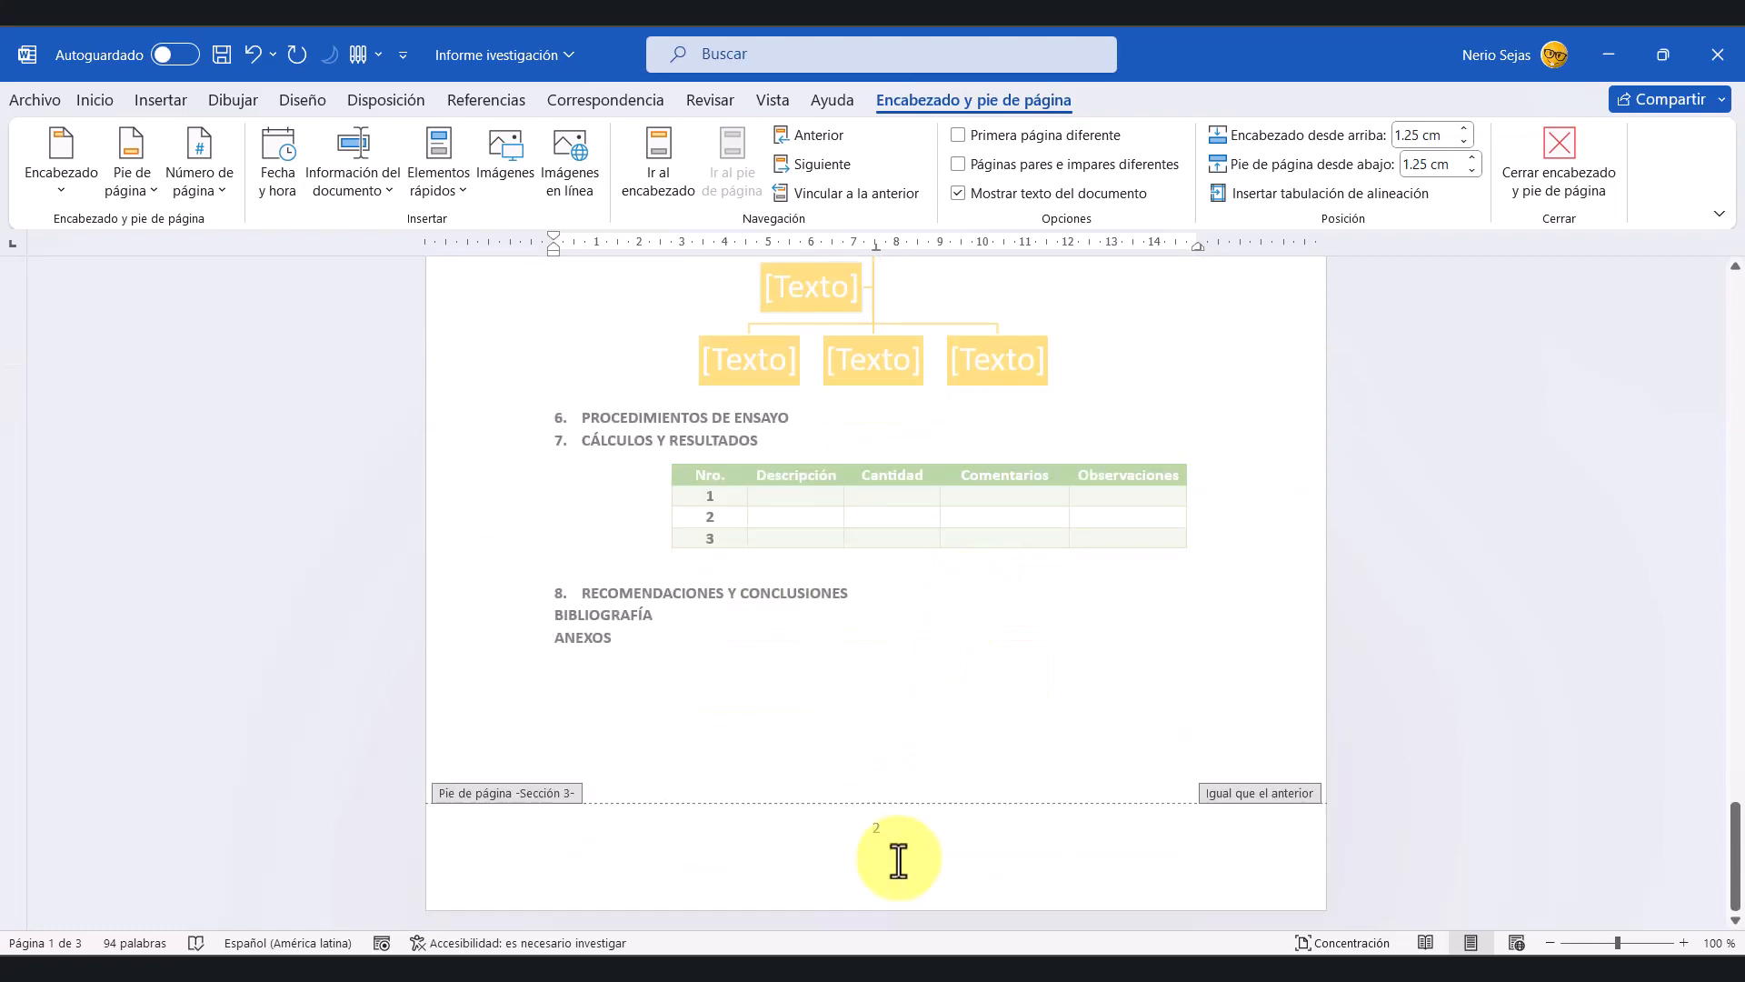
left_click(885, 836)
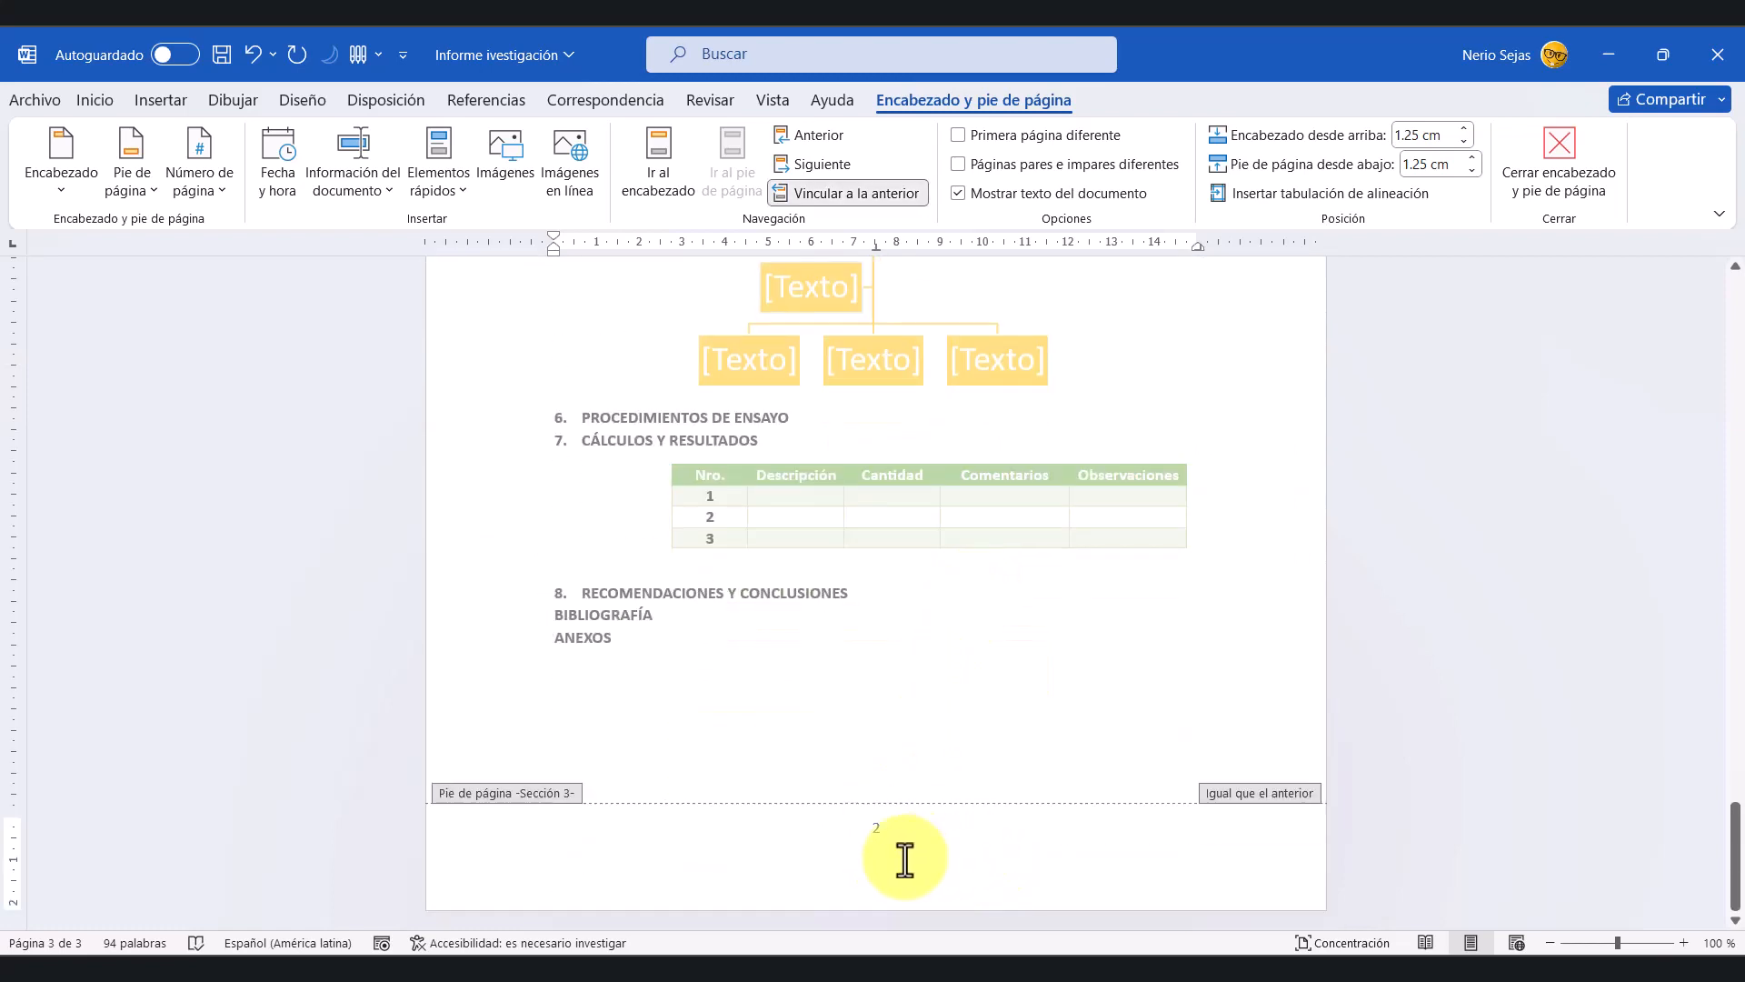
double_click(877, 828)
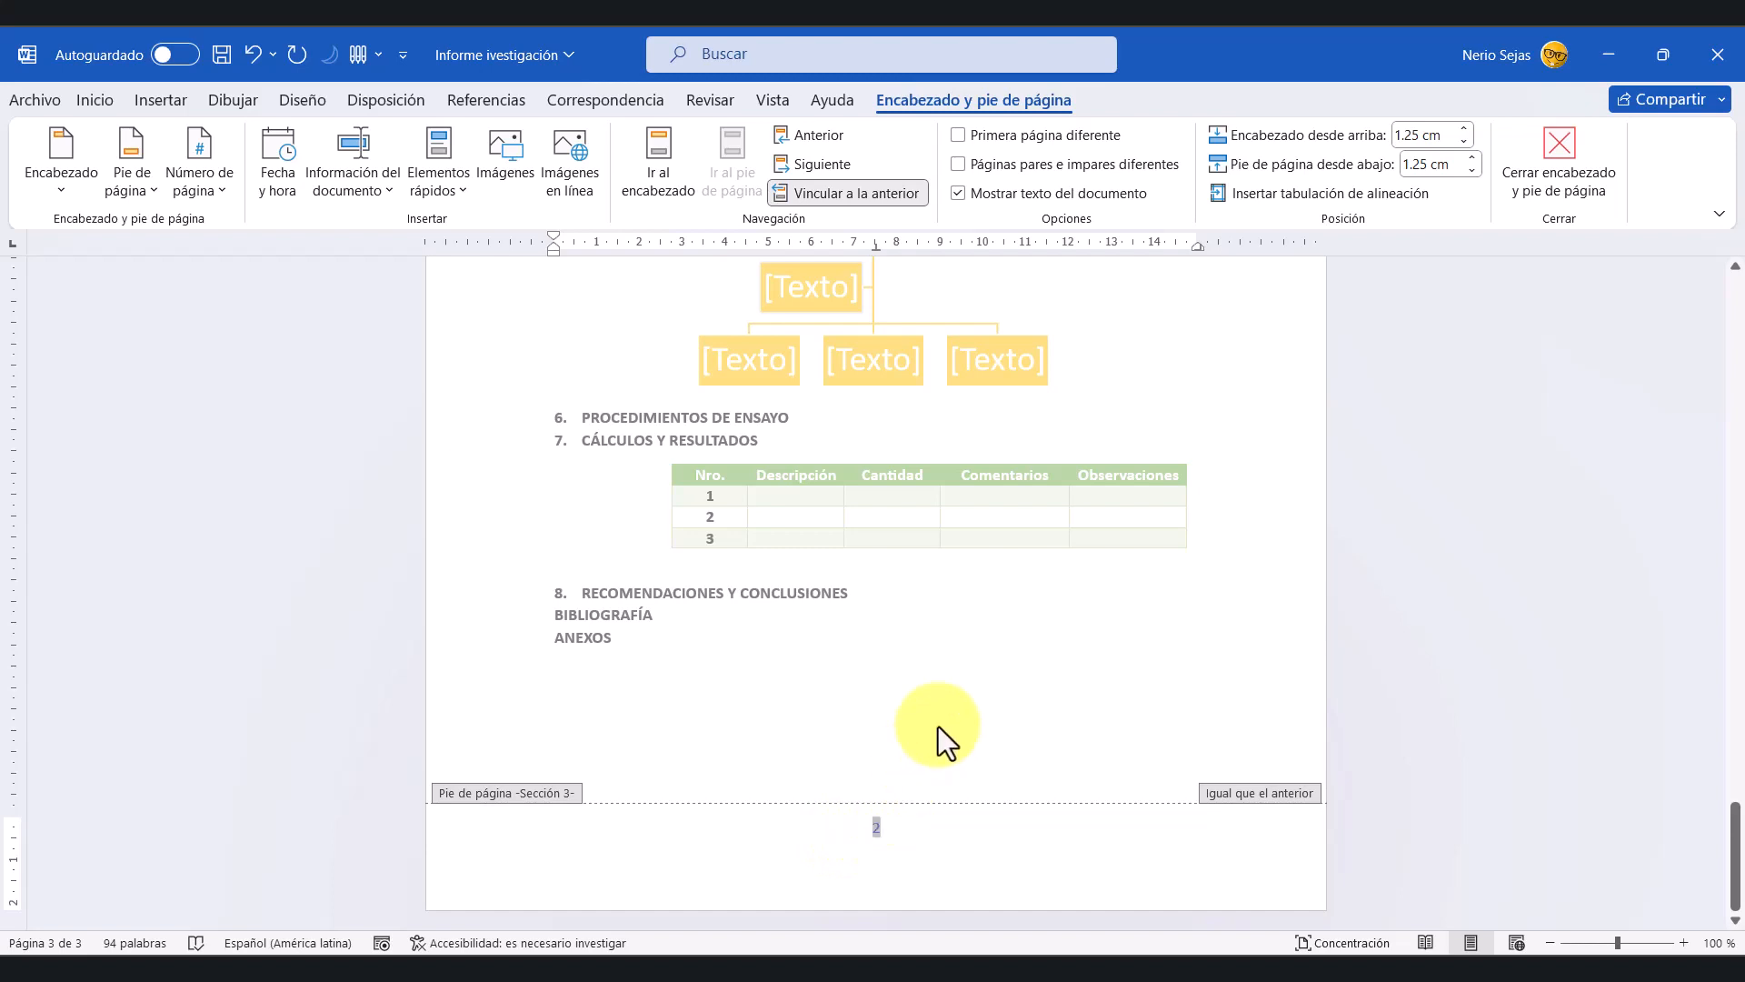
left_click(836, 194)
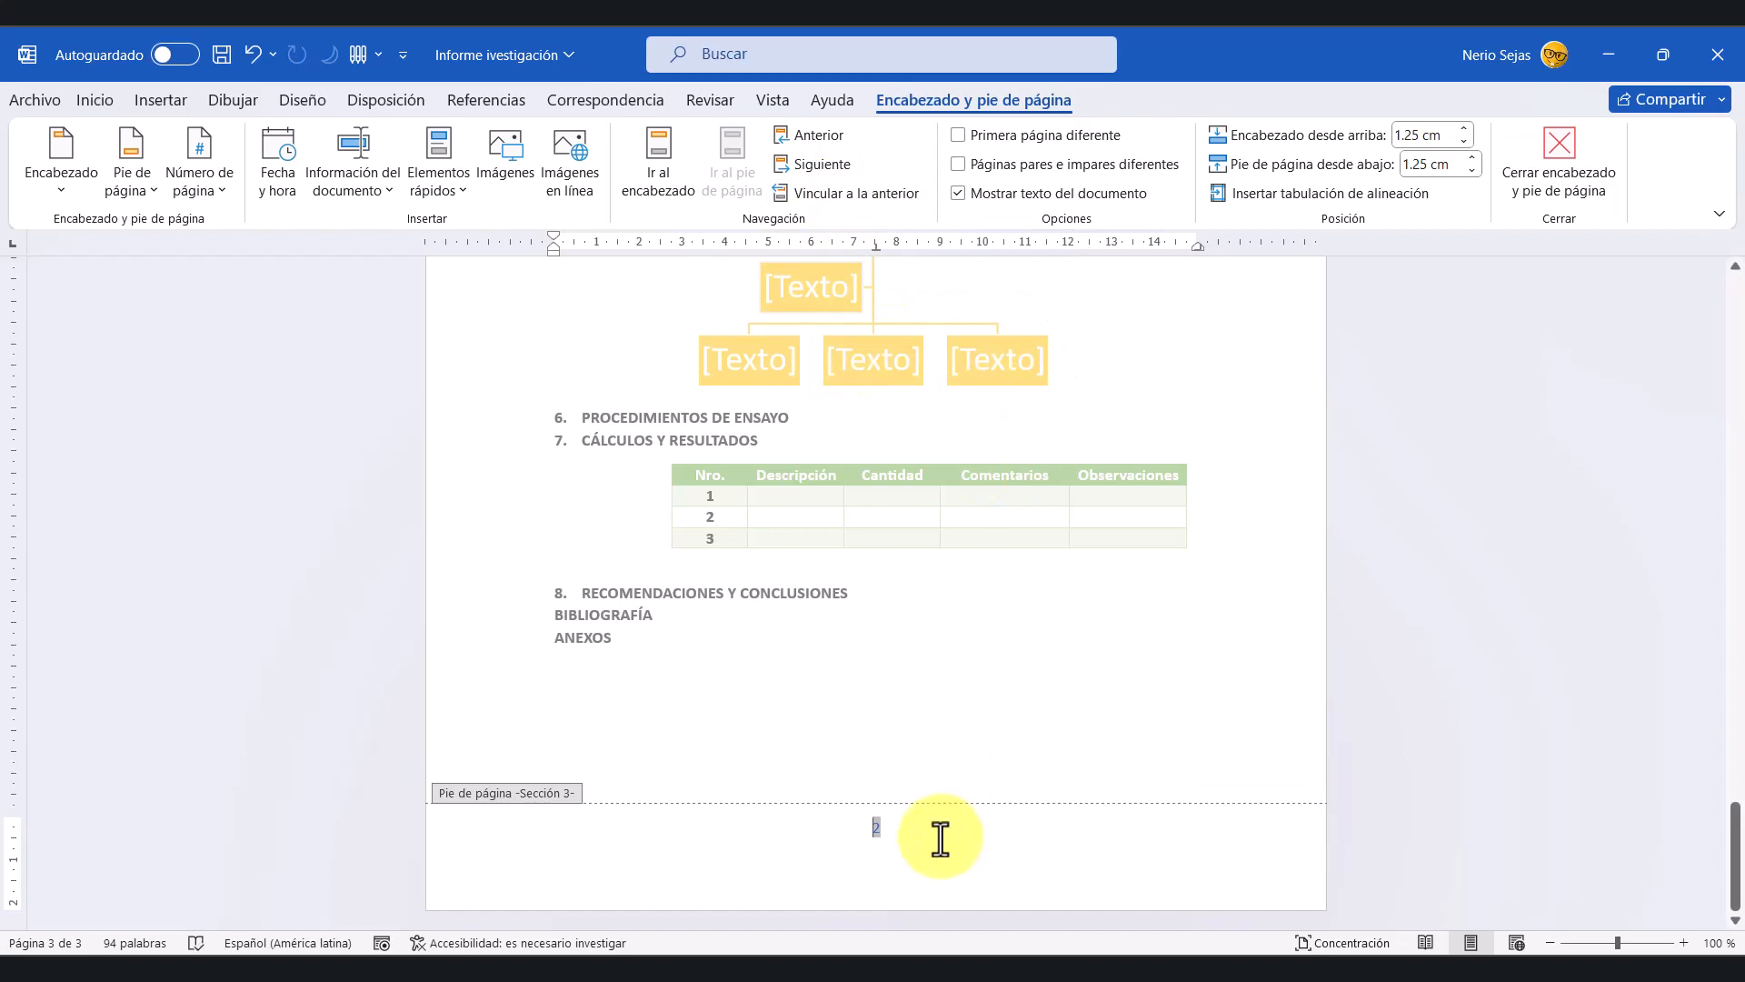
Step: Format the section 3 footer's page number as 1, 2, 3, ... and start its numbering at 1
left_click(880, 827)
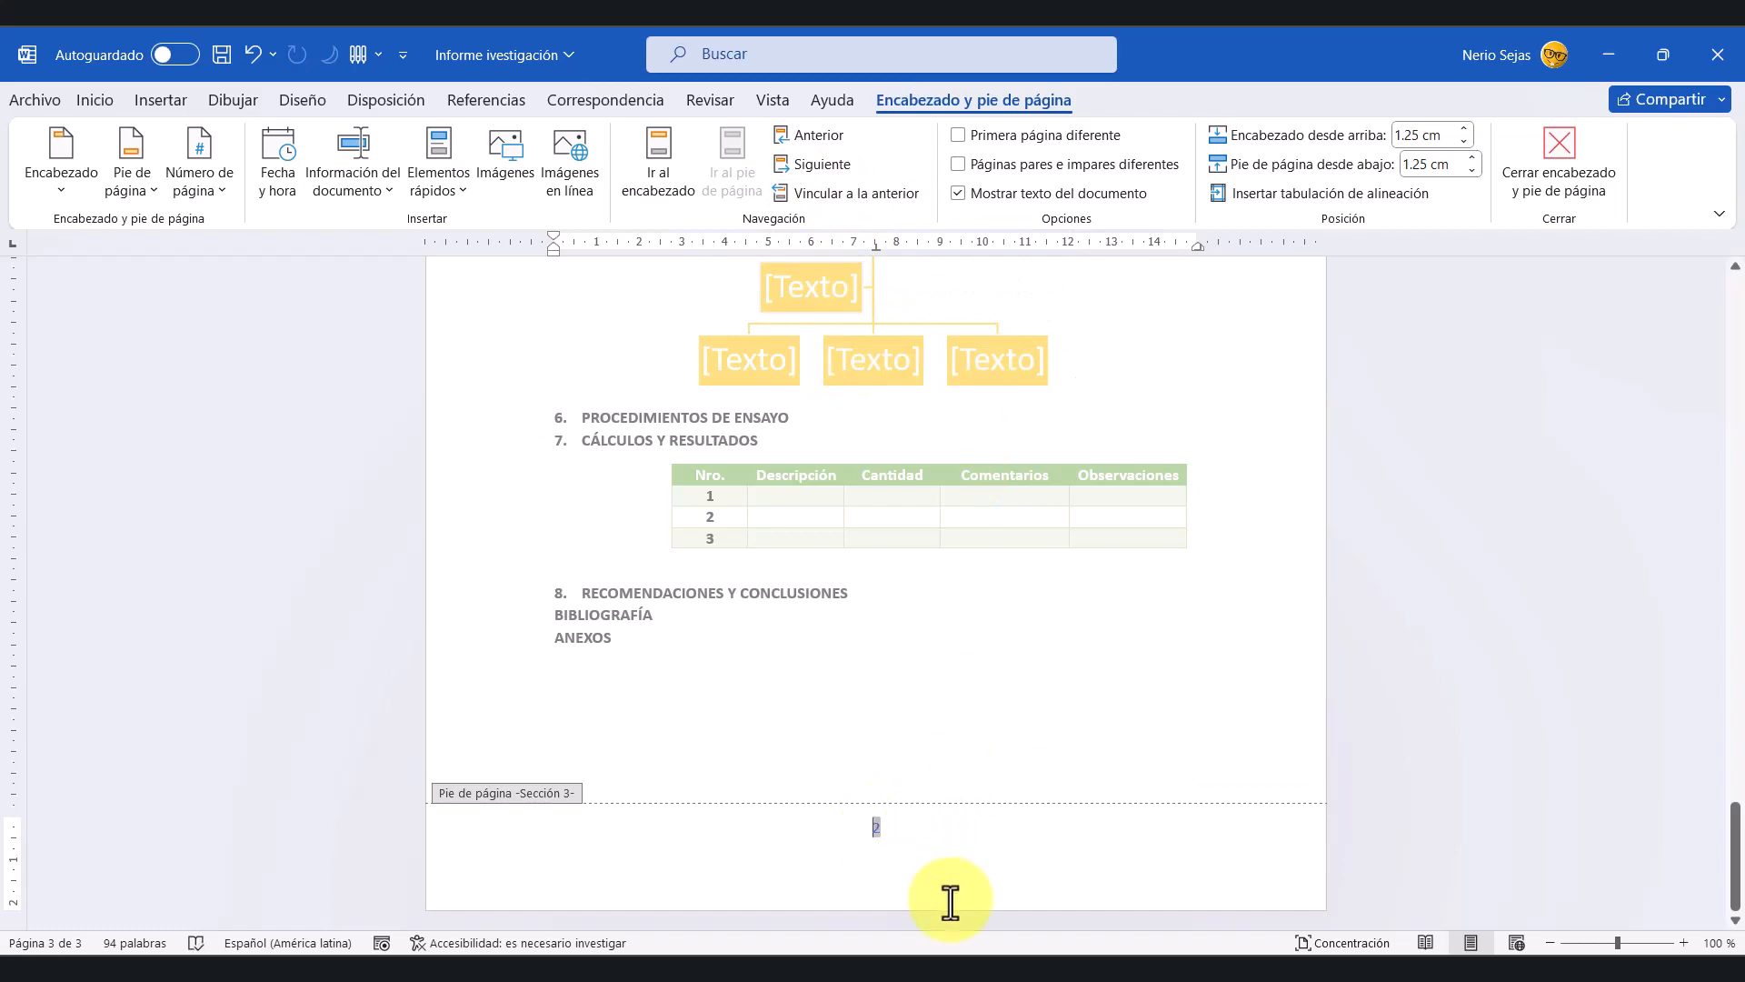
right_click(871, 827)
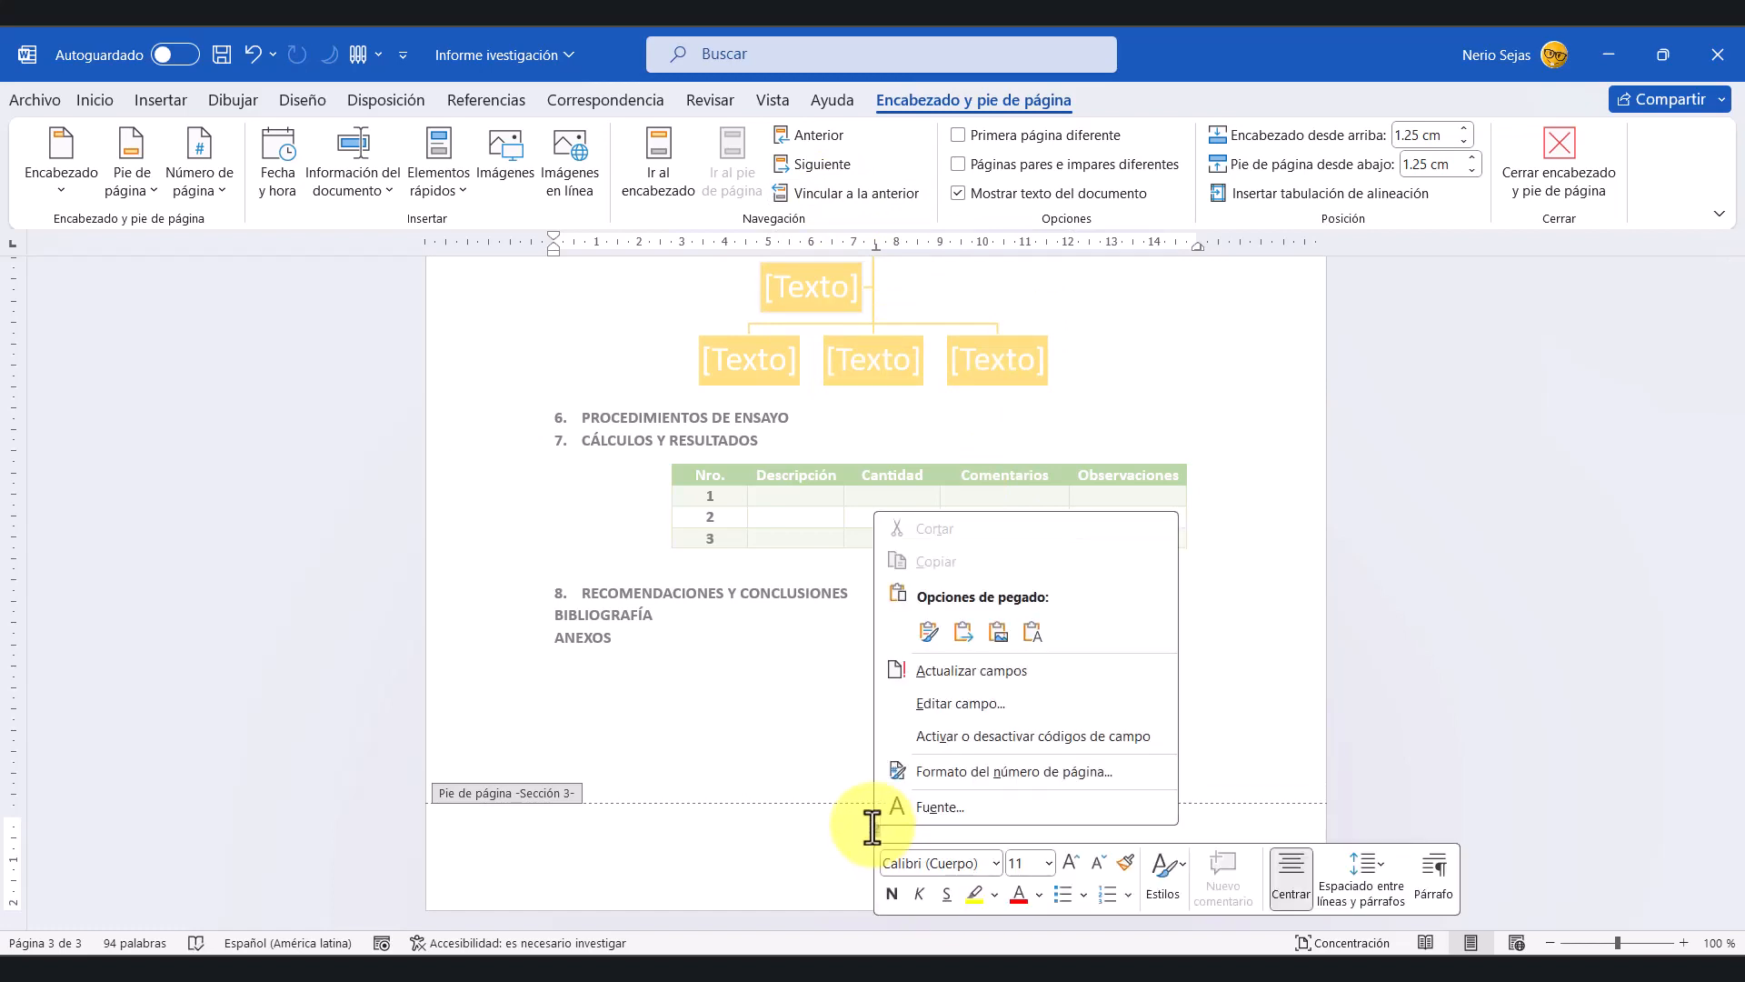
left_click(991, 773)
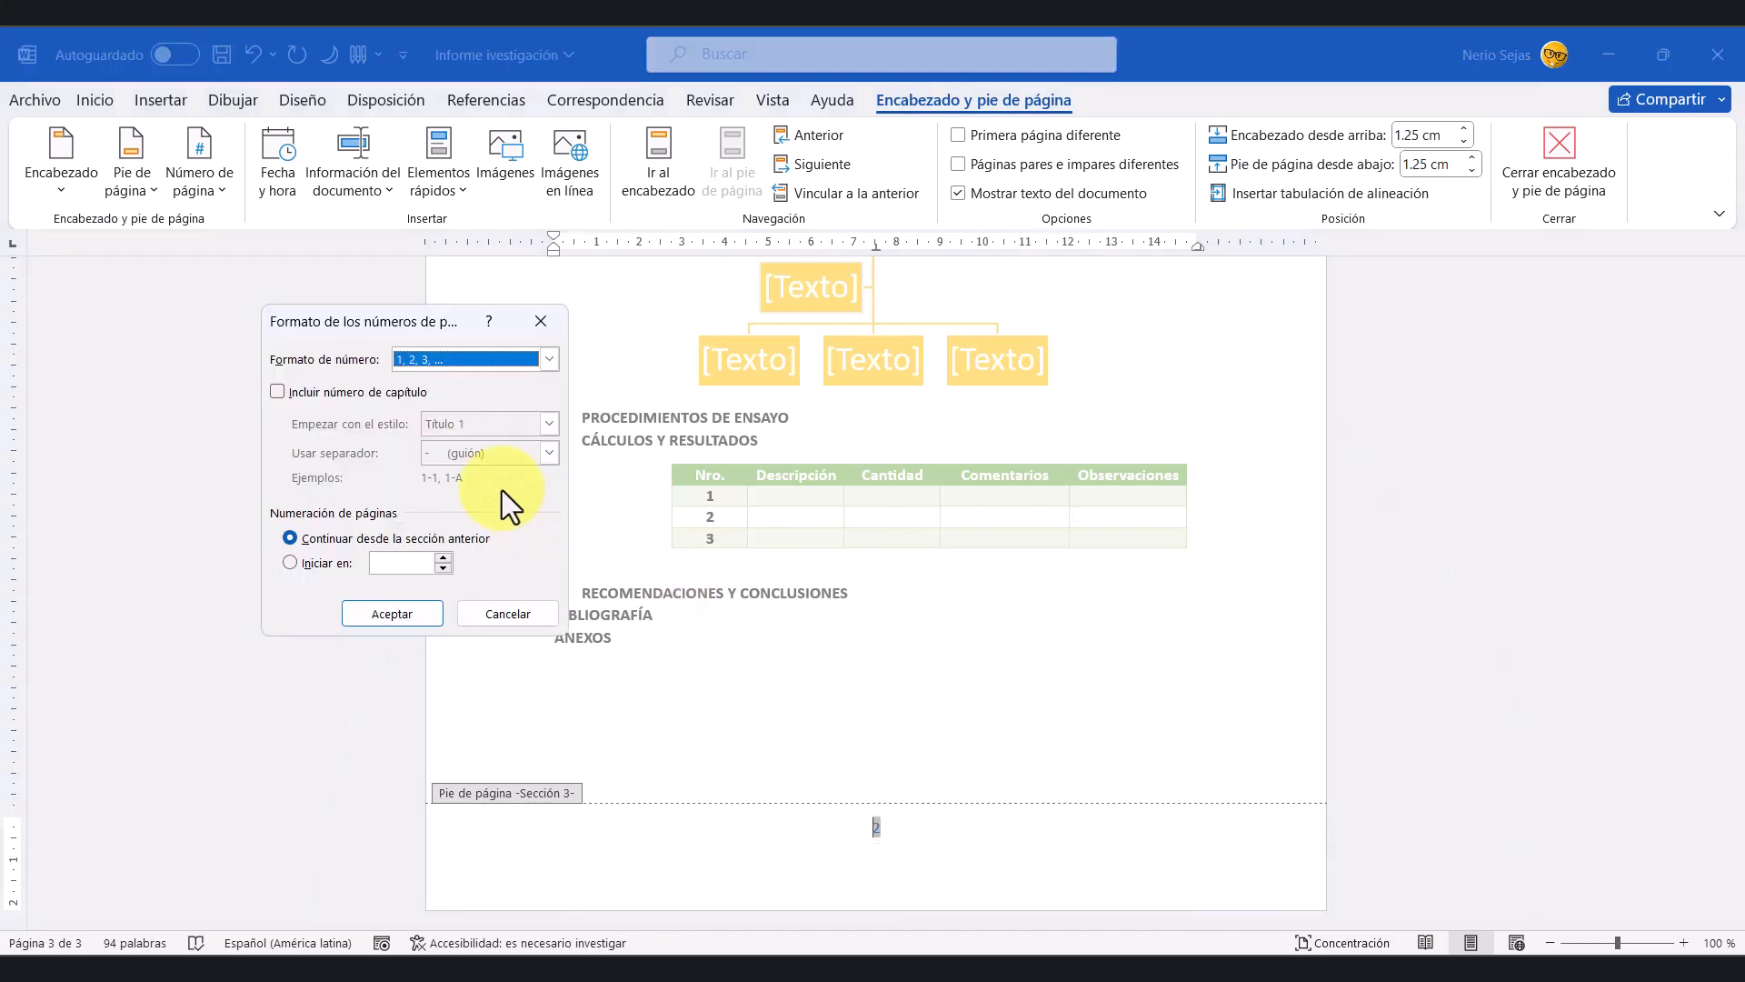
left_click(548, 359)
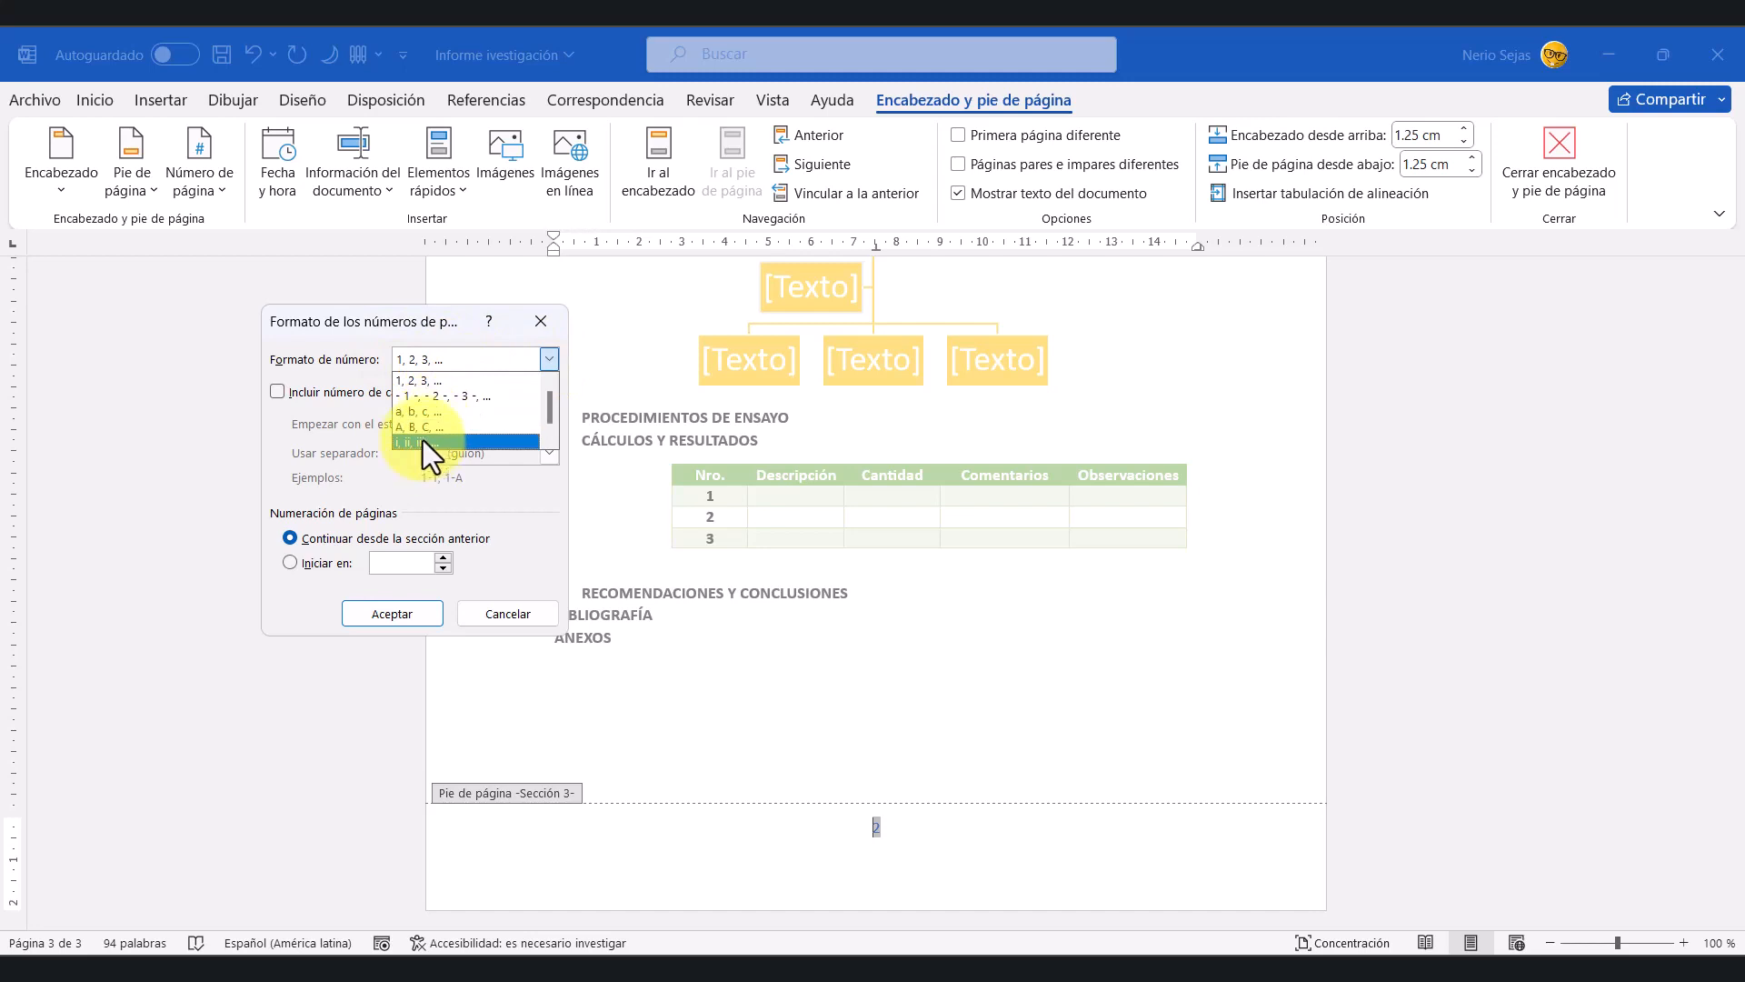
left_click(428, 382)
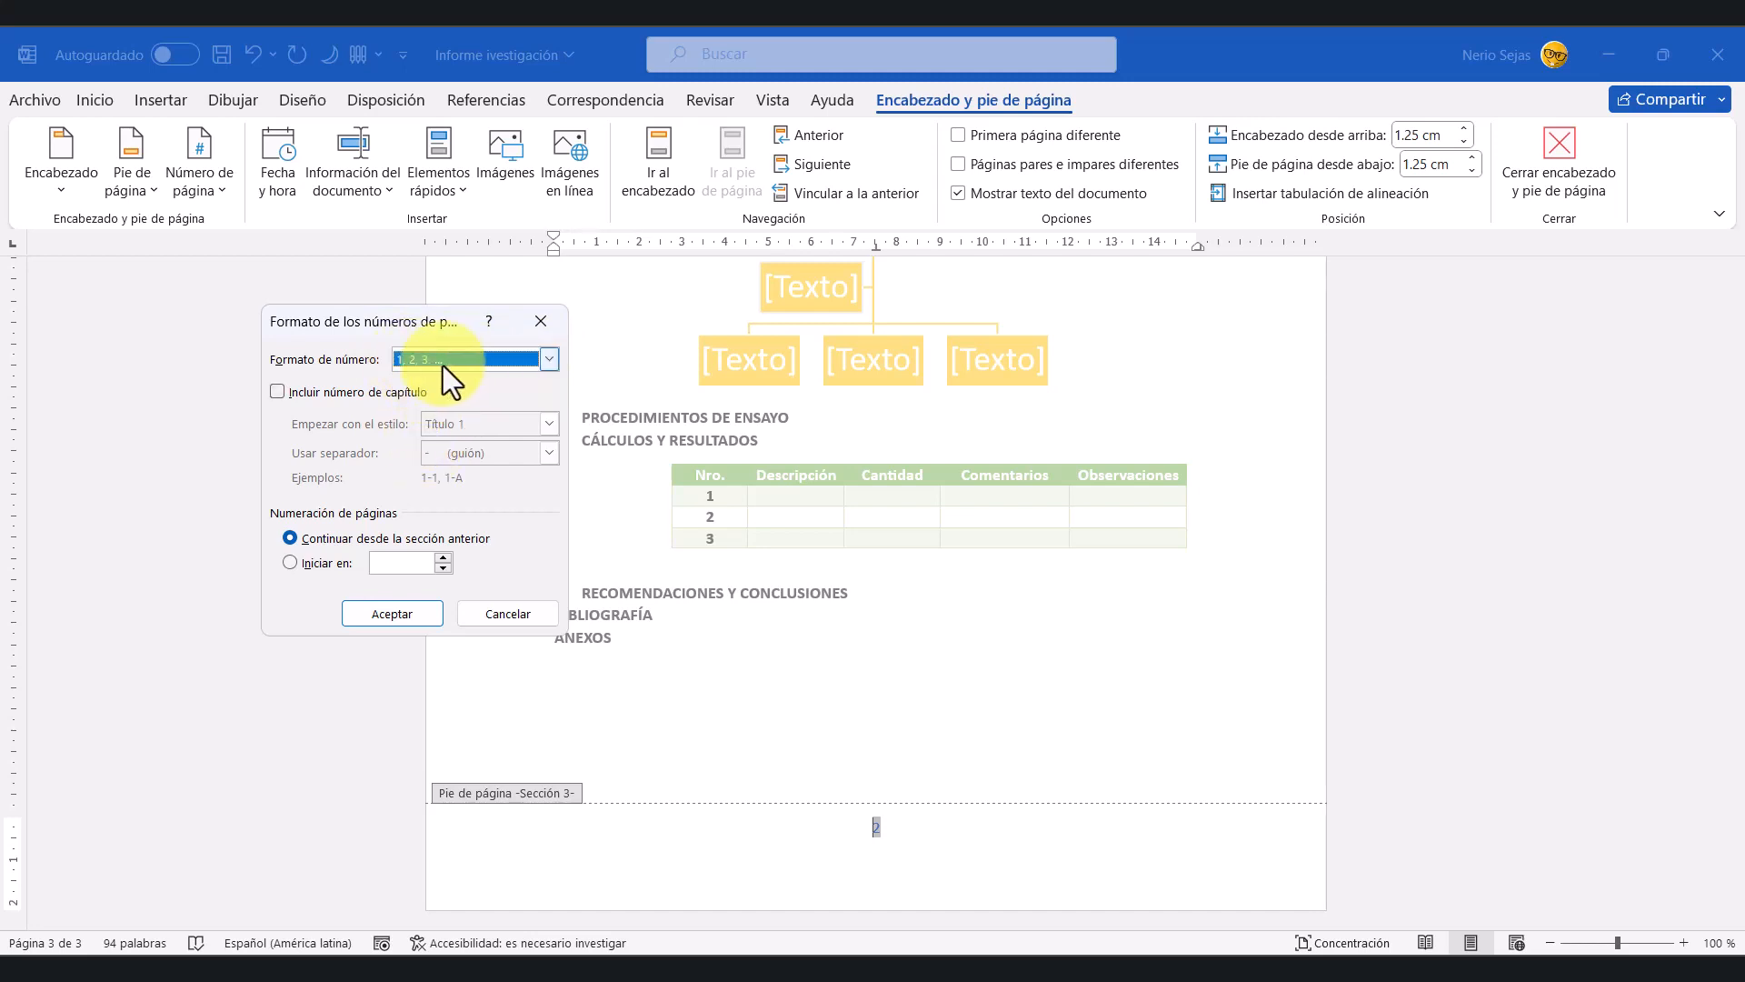
left_click(292, 565)
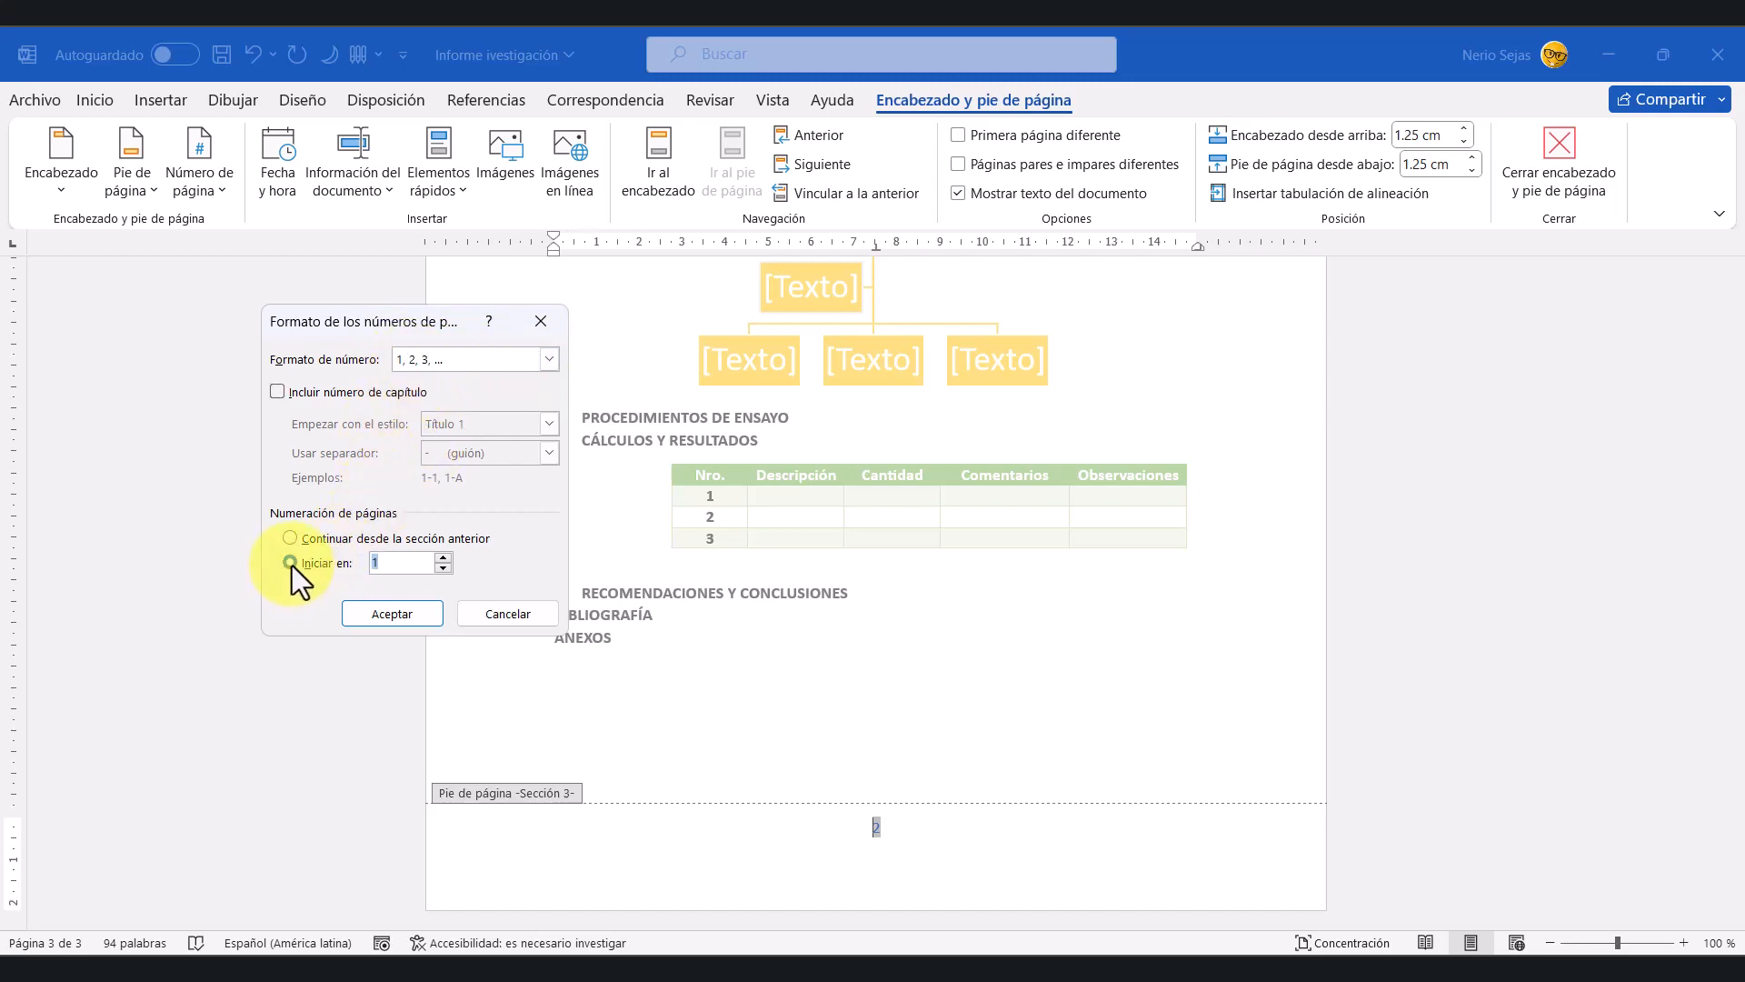
left_click(391, 613)
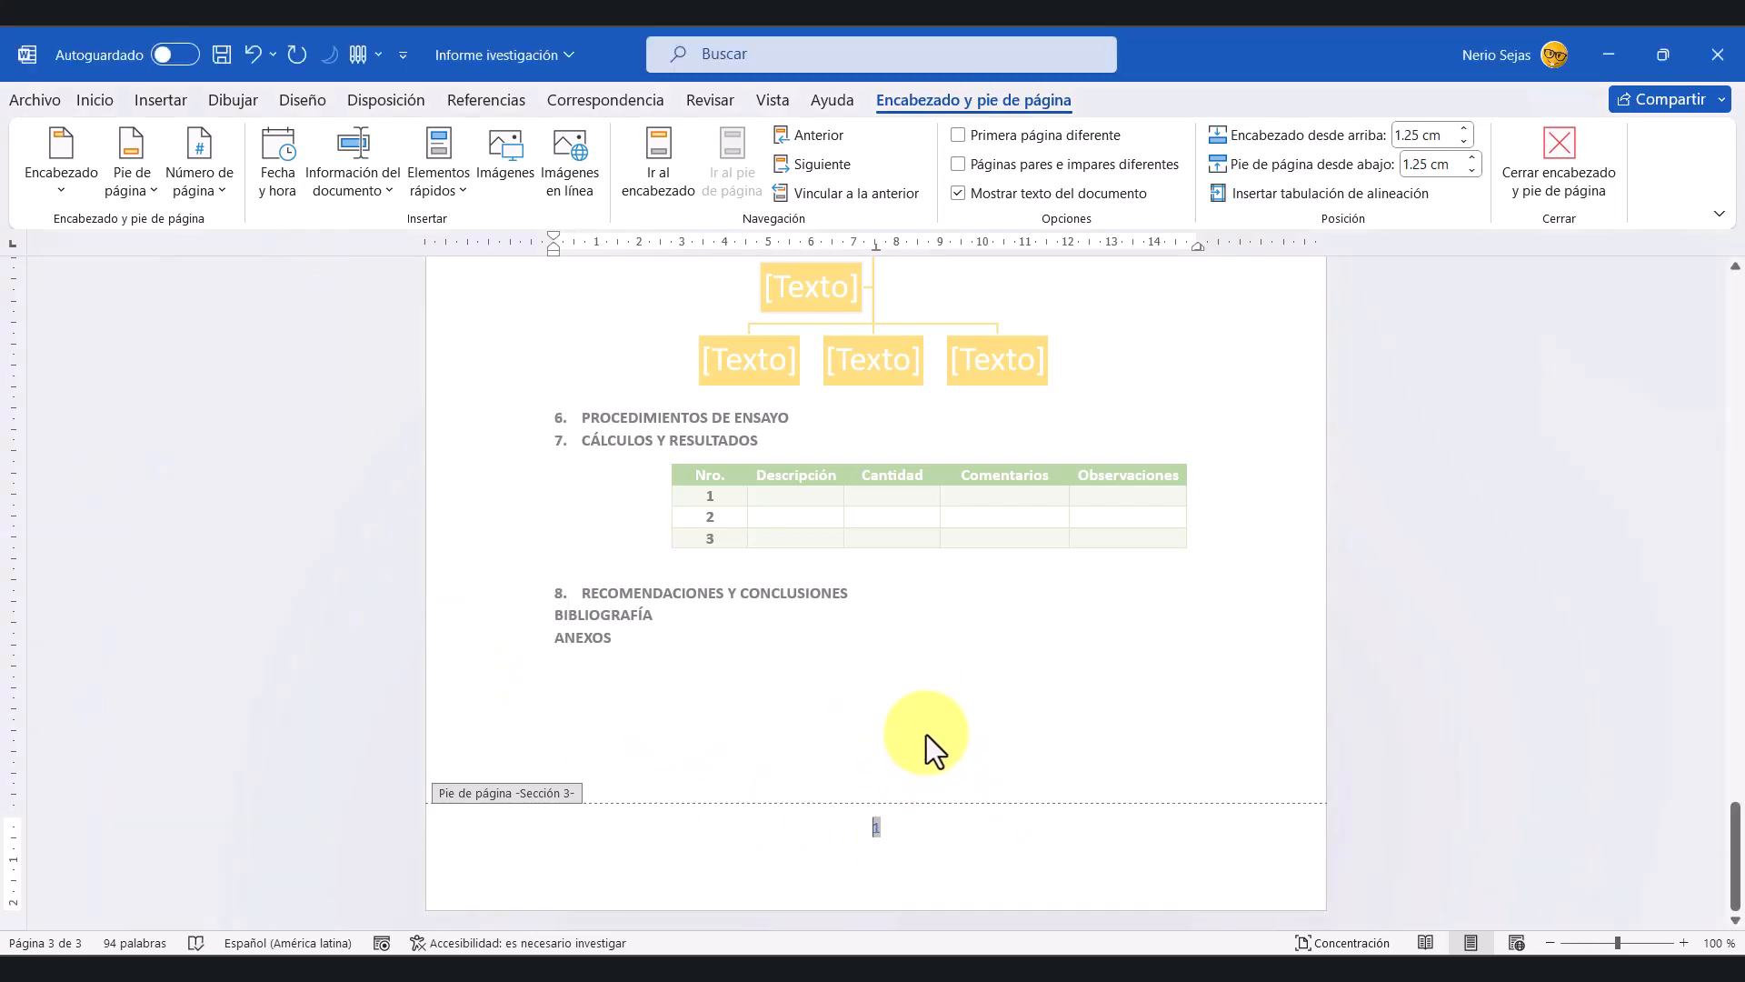
Step: Leave footer editing and return to the table of contents on the index page
scroll(926, 745, "up", 10)
scroll(929, 749, "up", 4)
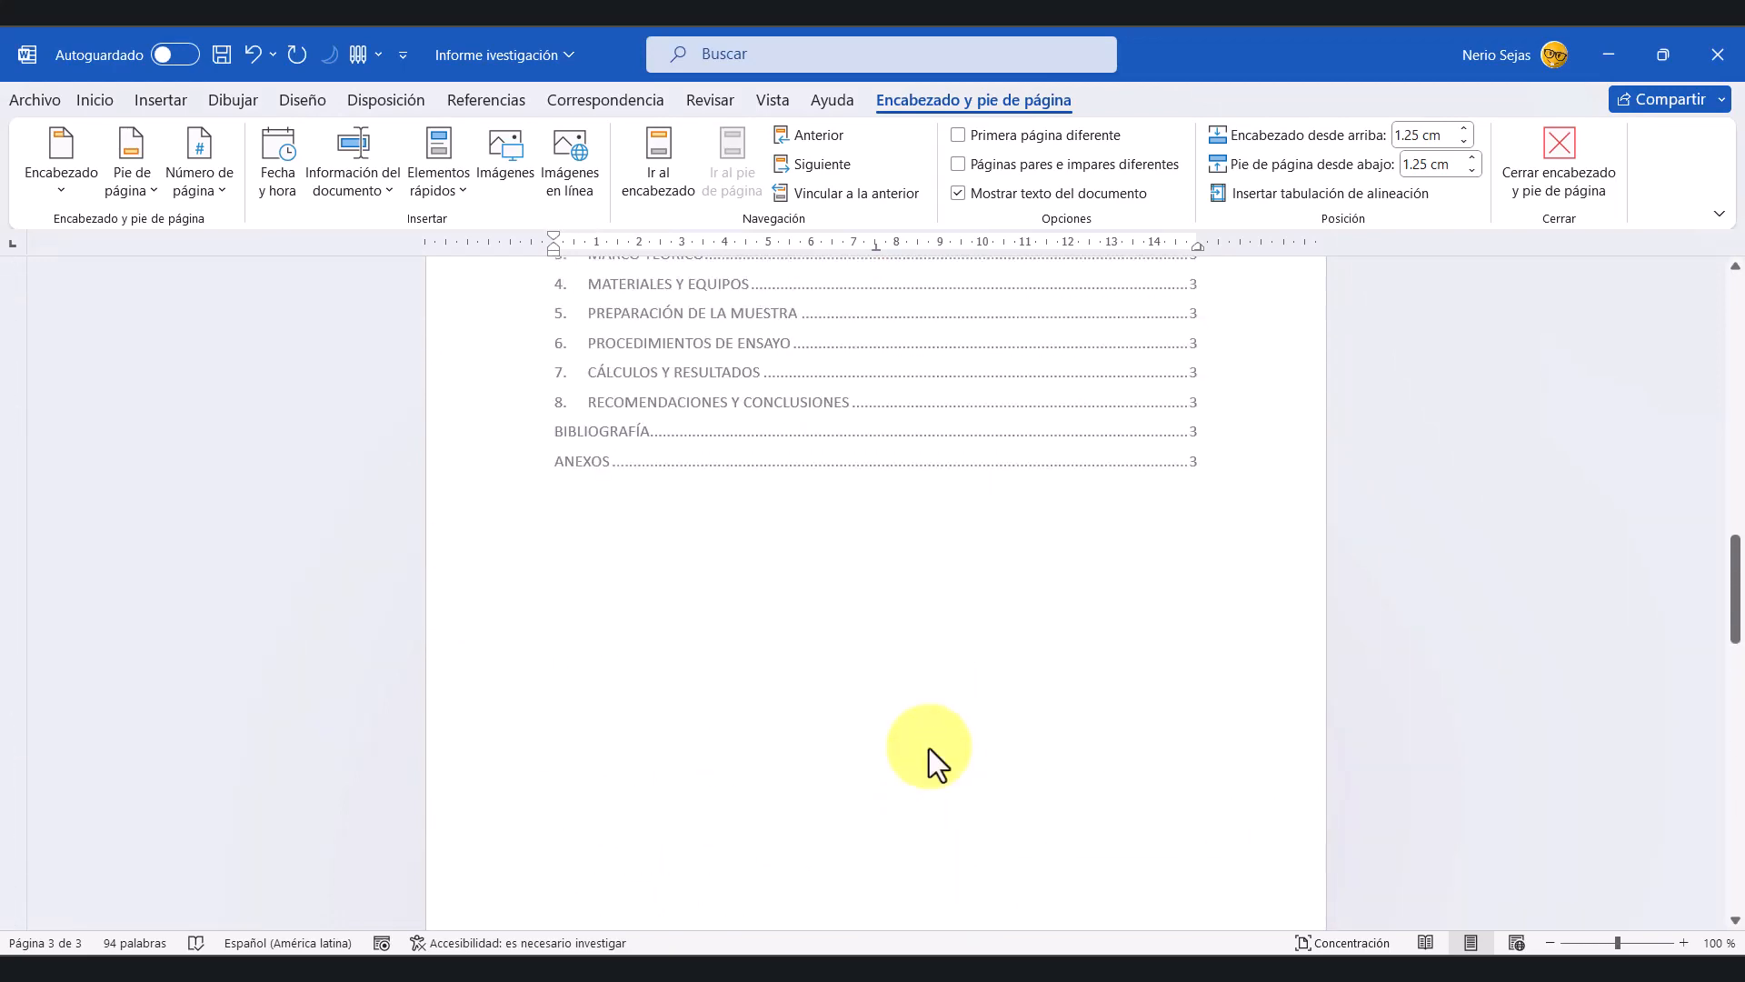
left_click(1556, 178)
scroll(1050, 675, "up", 3)
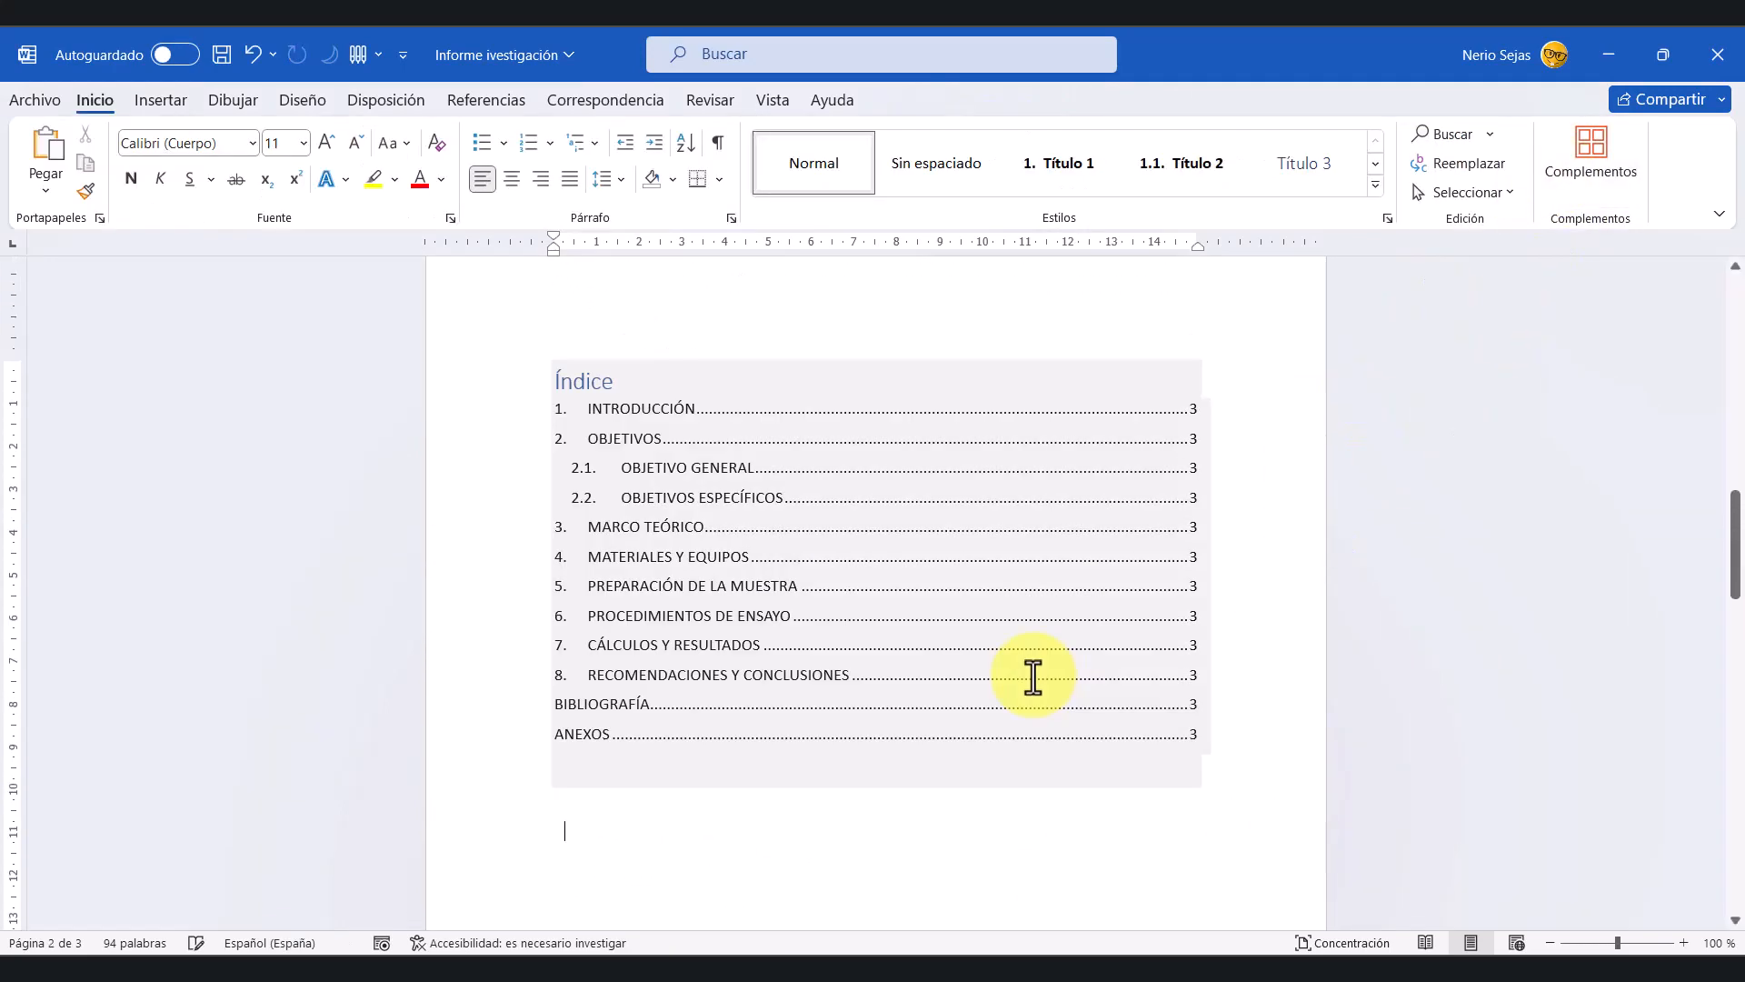
Step: Update only the page numbers of the Índice table of contents
left_click(911, 558)
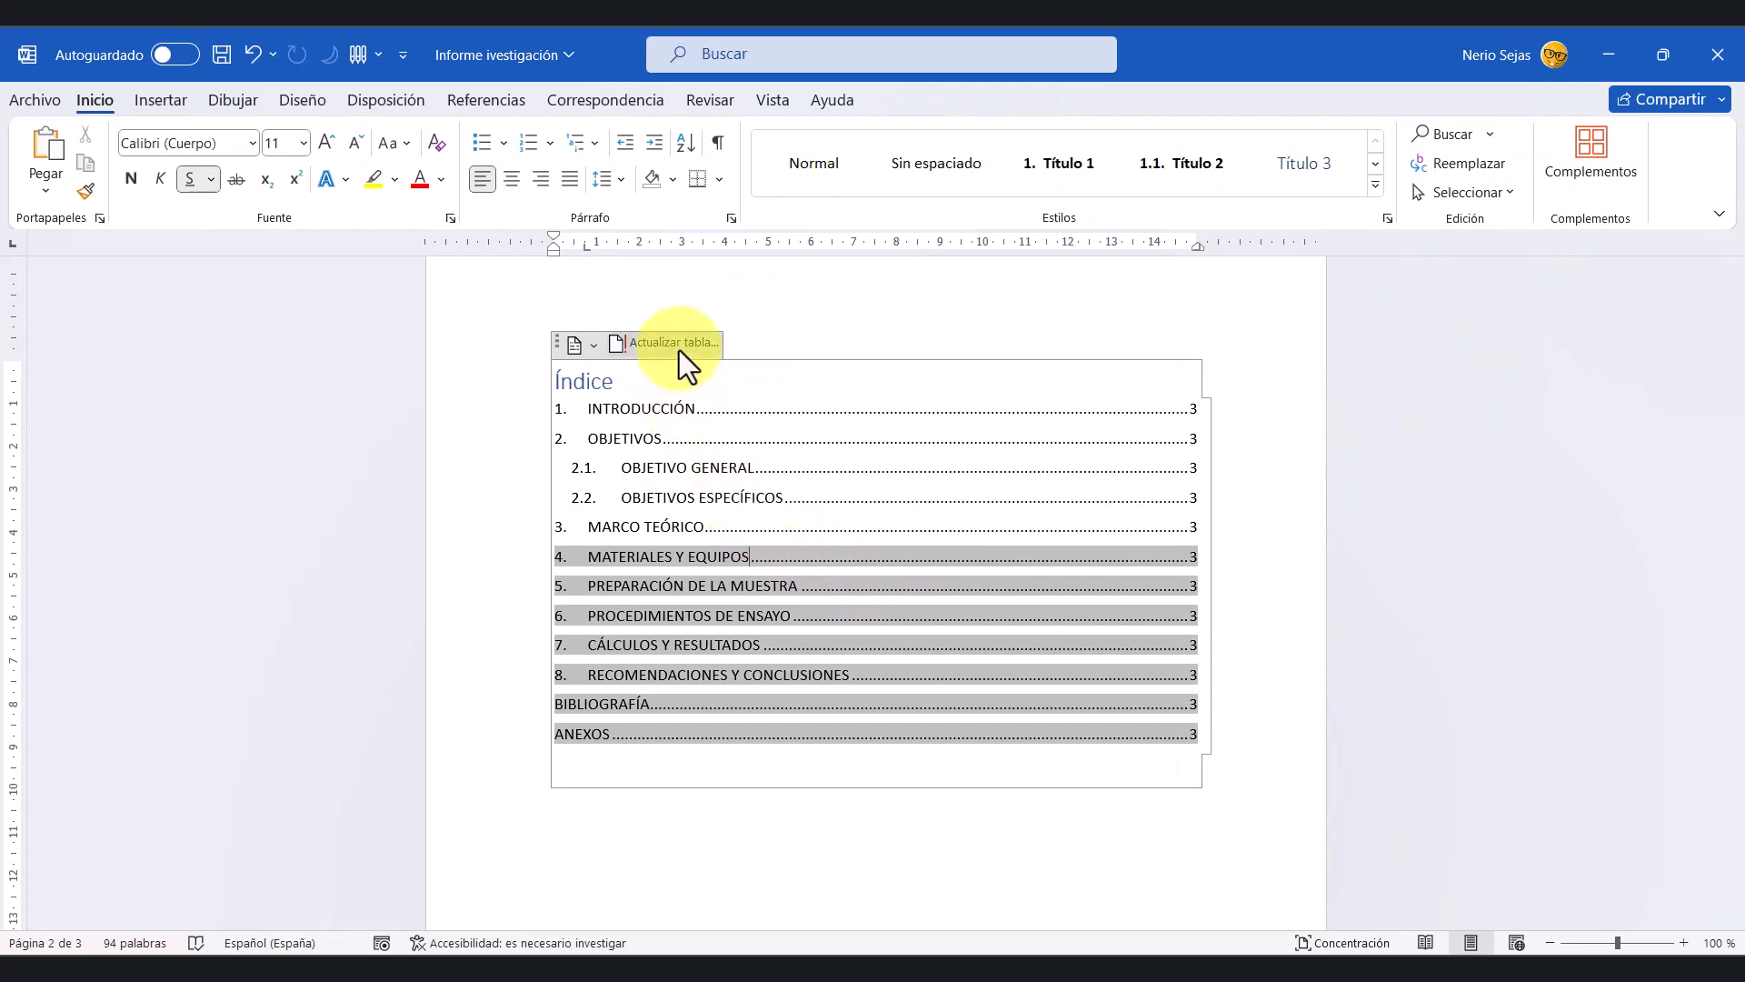
left_click(717, 505)
left_click(659, 467)
left_click(671, 408)
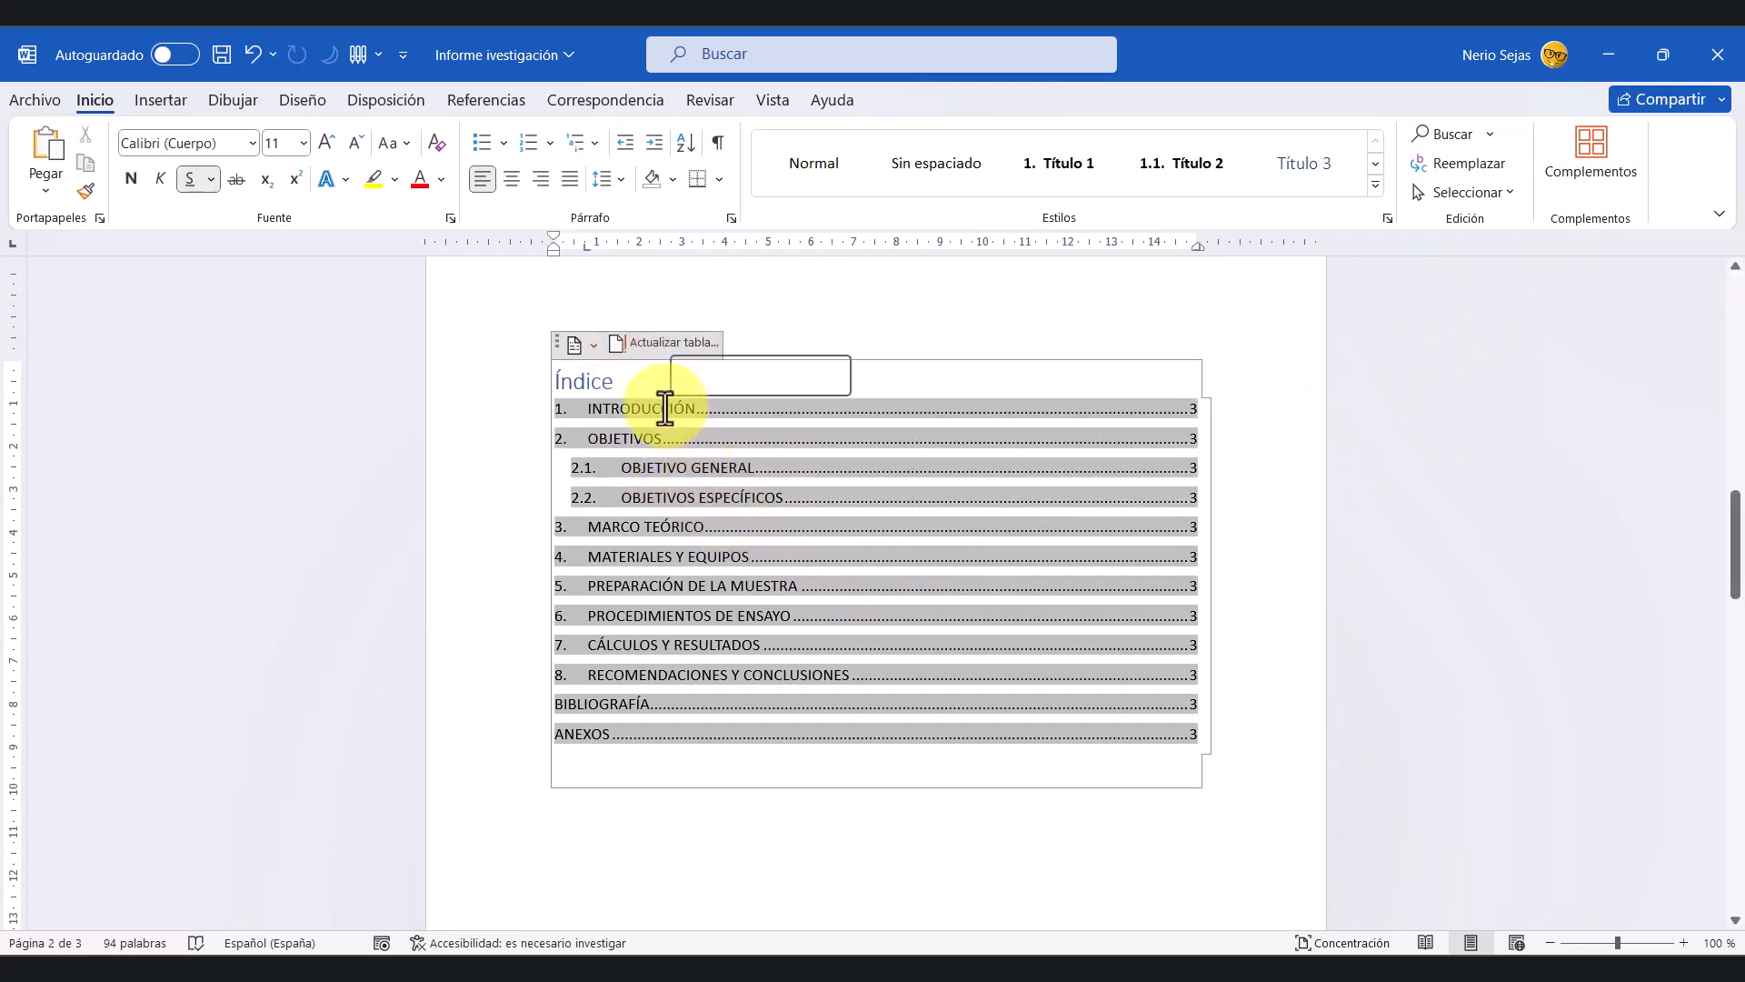
left_click(669, 344)
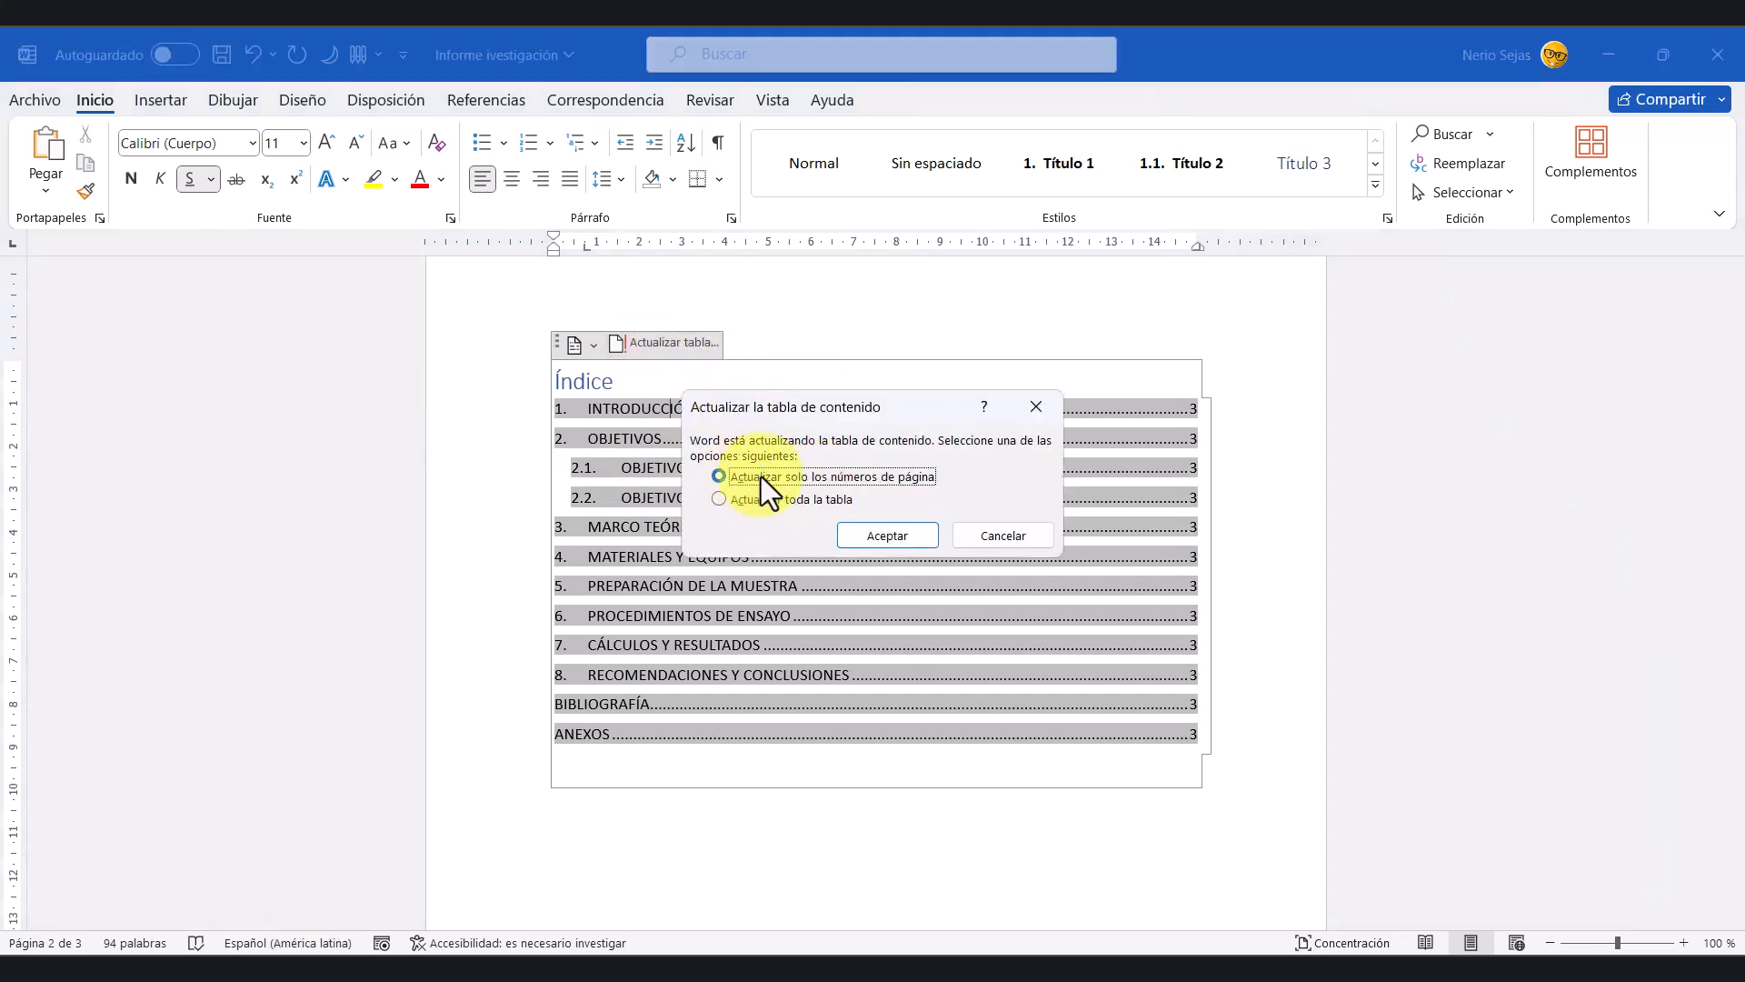
left_click(876, 536)
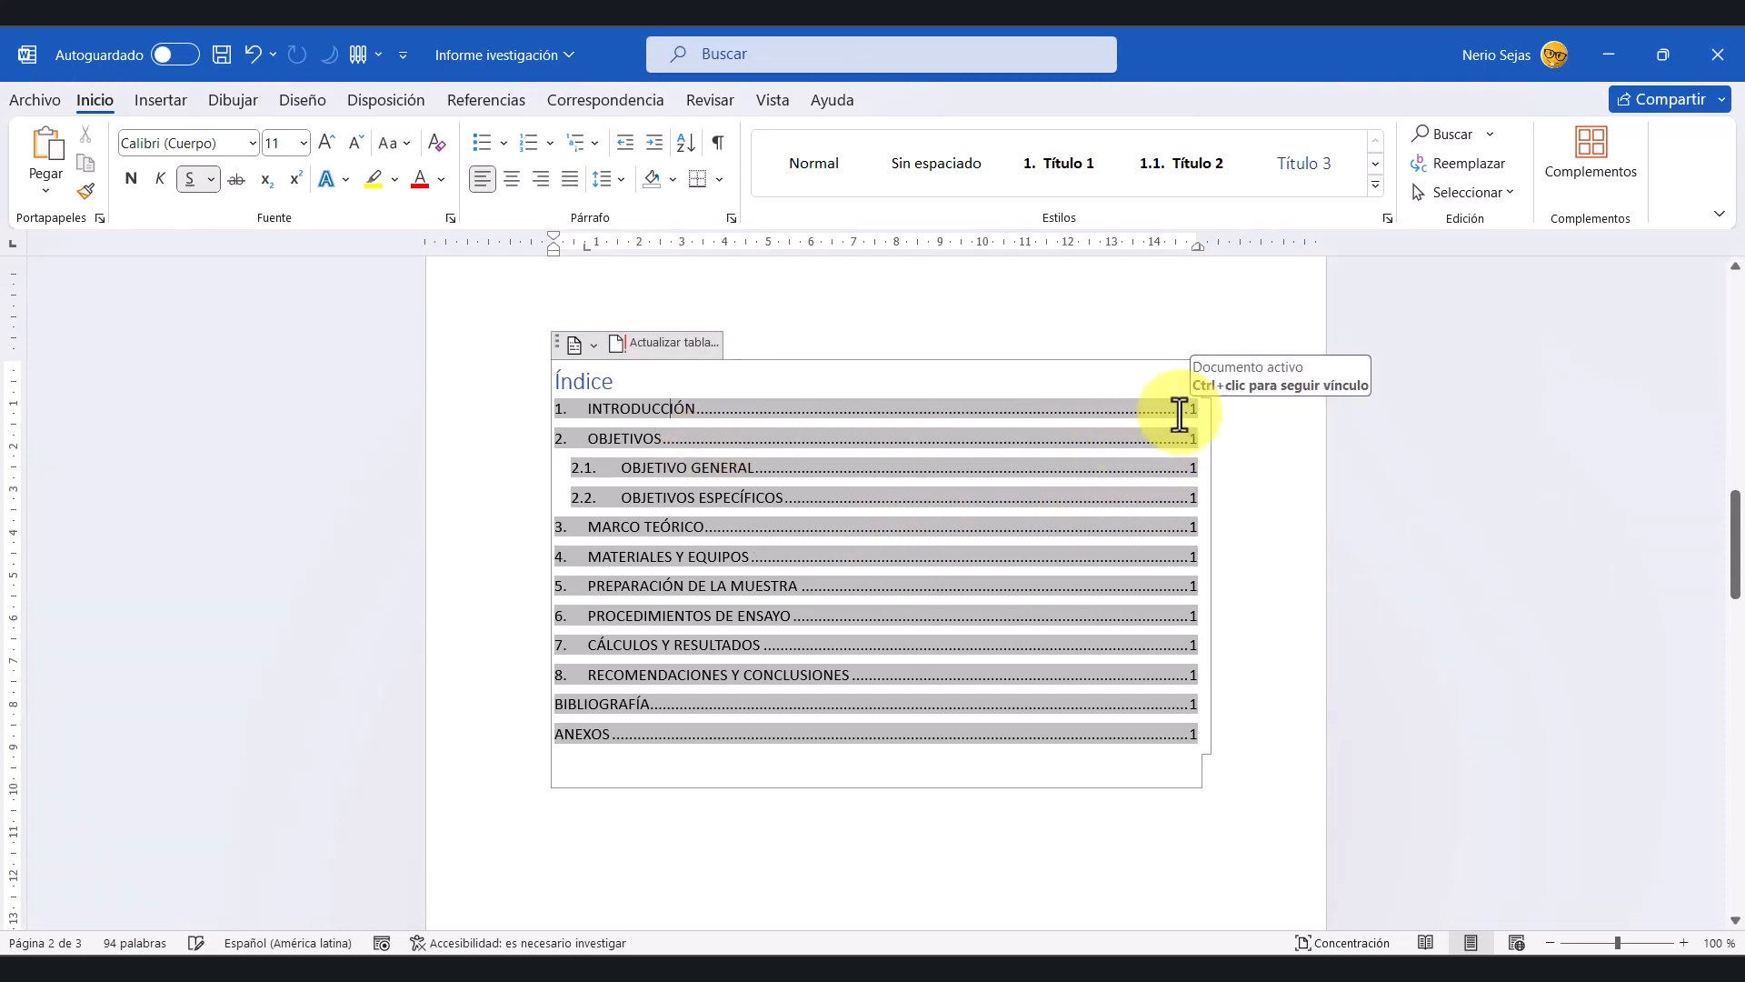
Step: Check the updated Índice page numbers against the page number in the content page's footer
scroll(1188, 745, "down", 15)
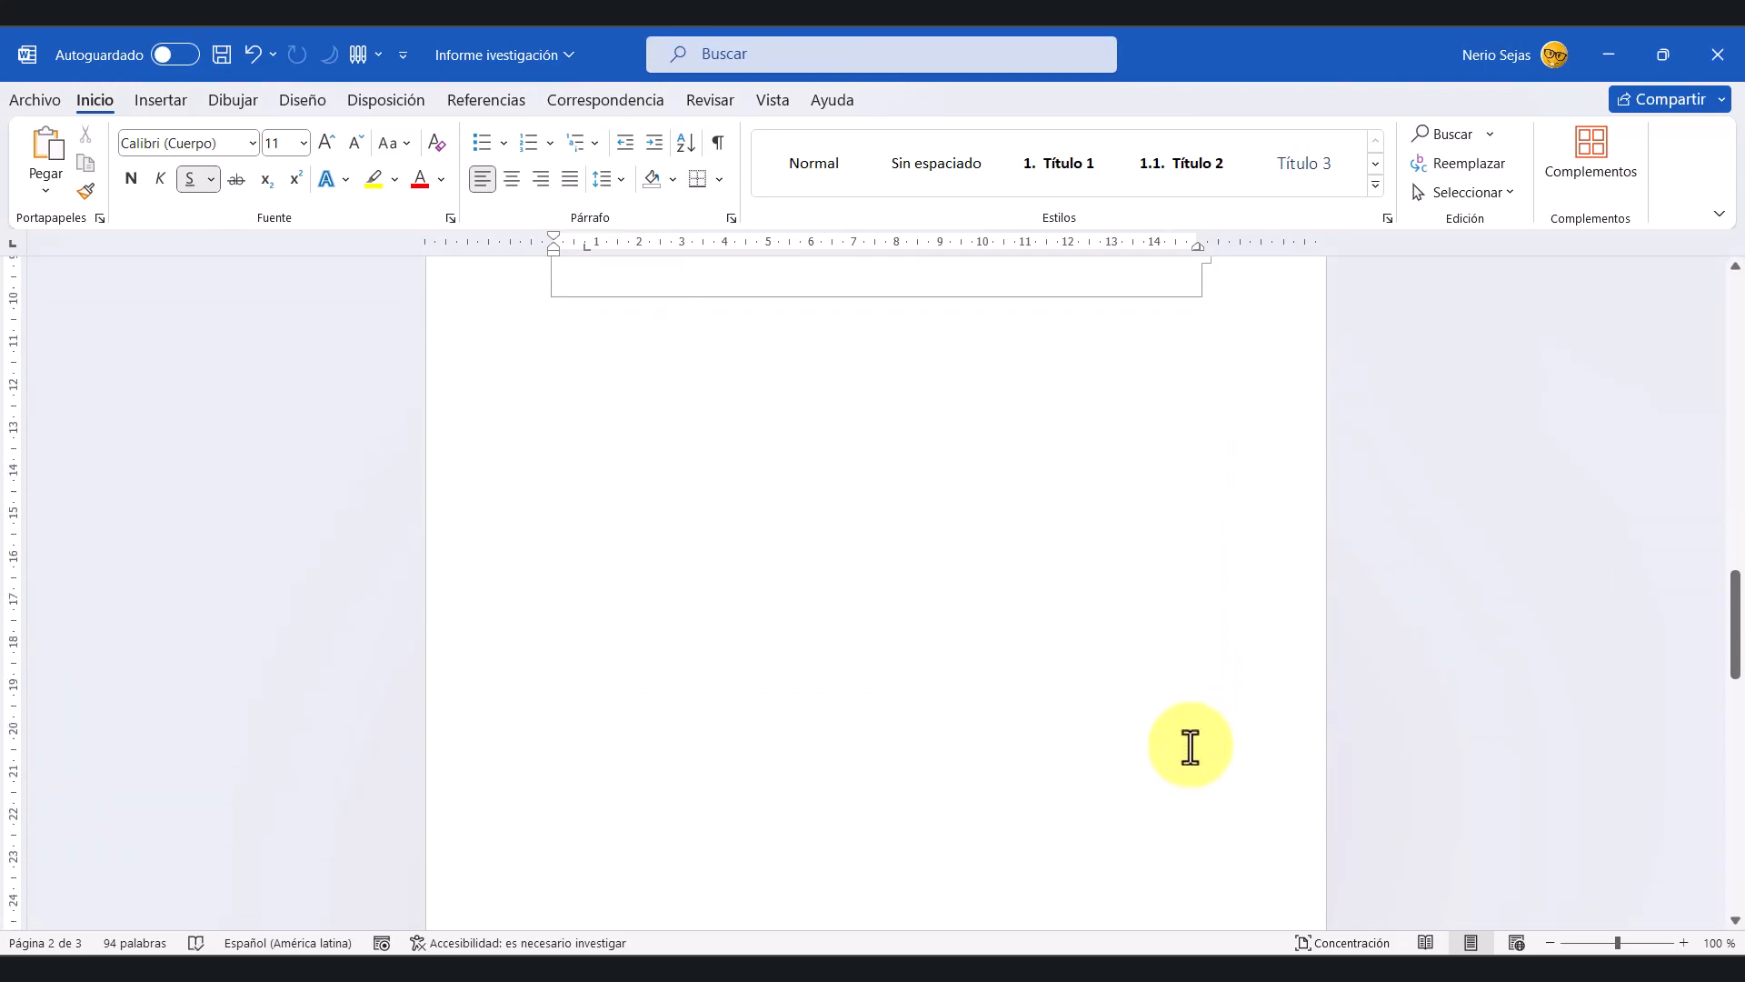
scroll(1159, 751, "down", 4)
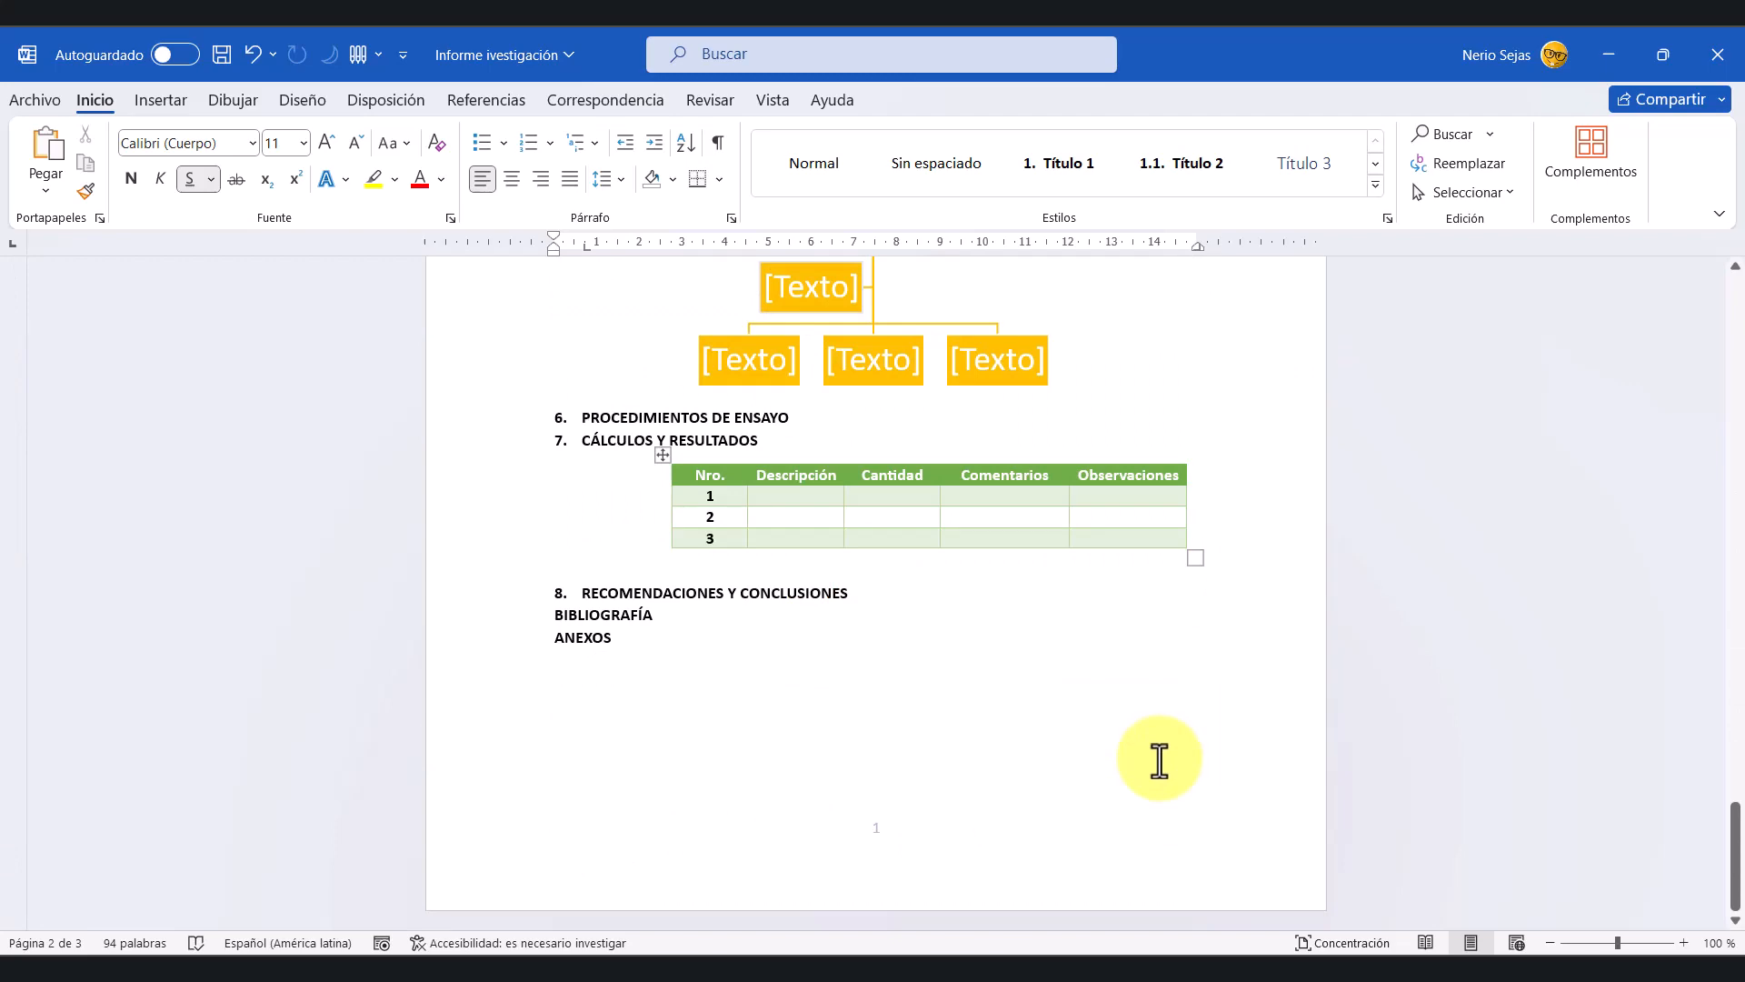
scroll(1159, 760, "up", 18)
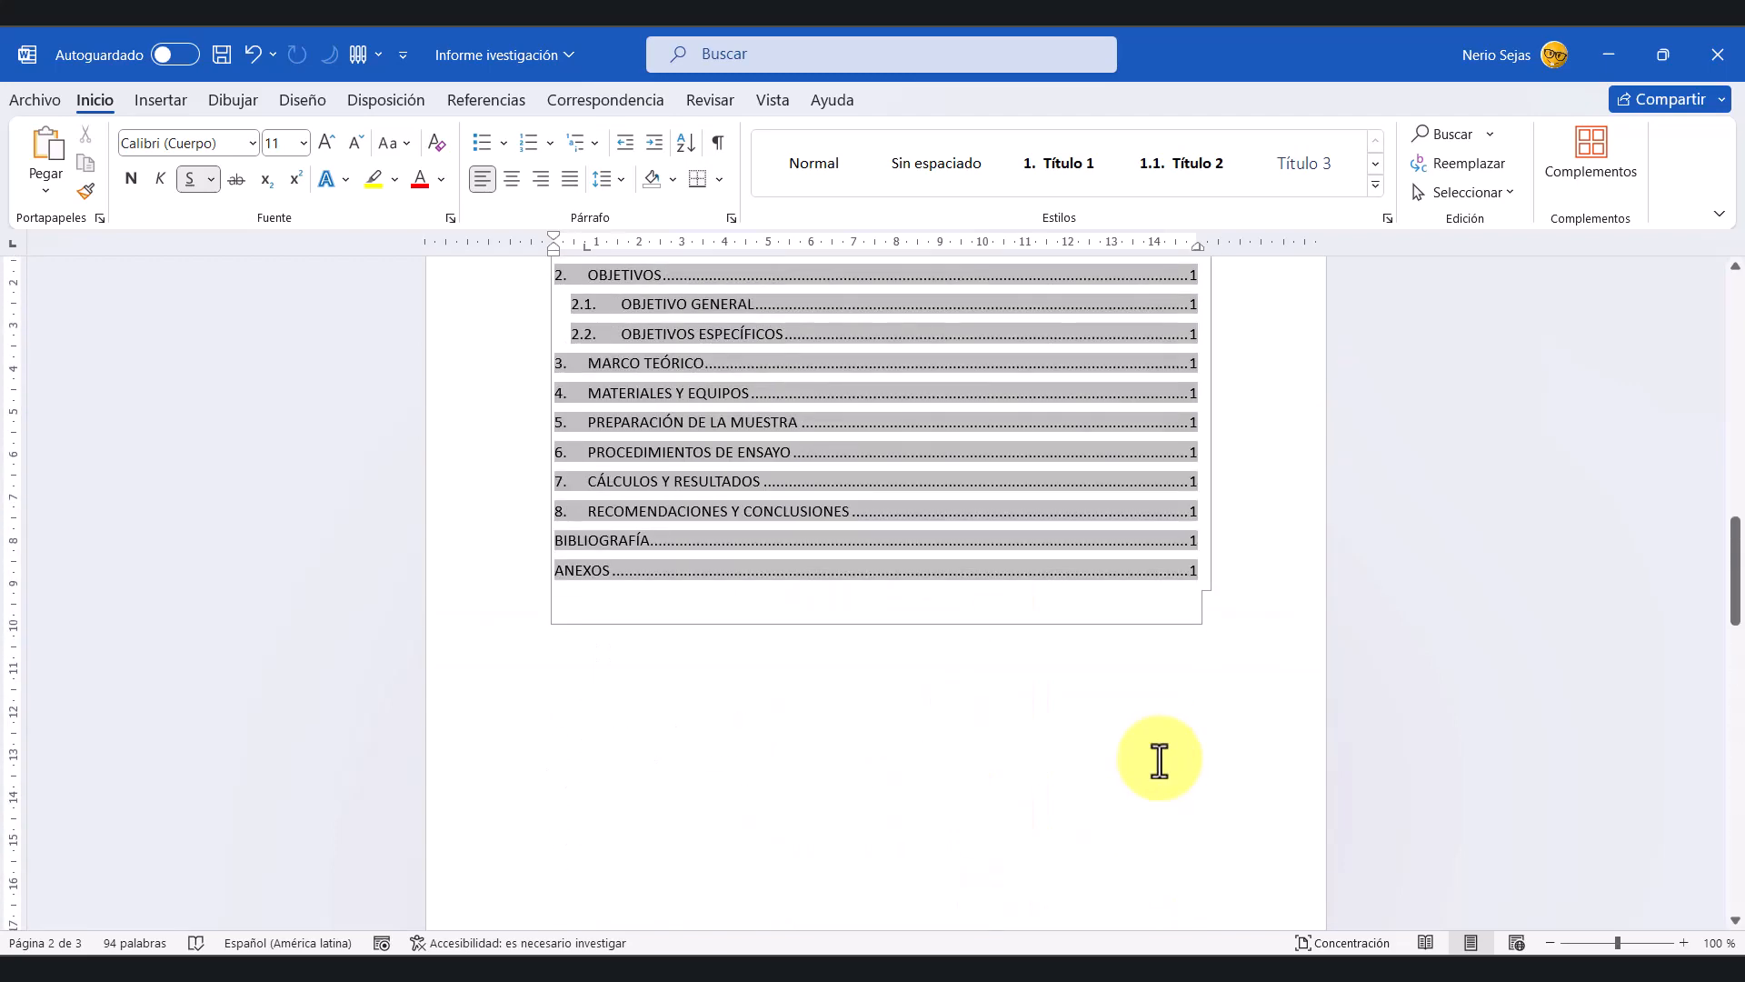
left_click(1163, 754)
scroll(1173, 741, "up", 2)
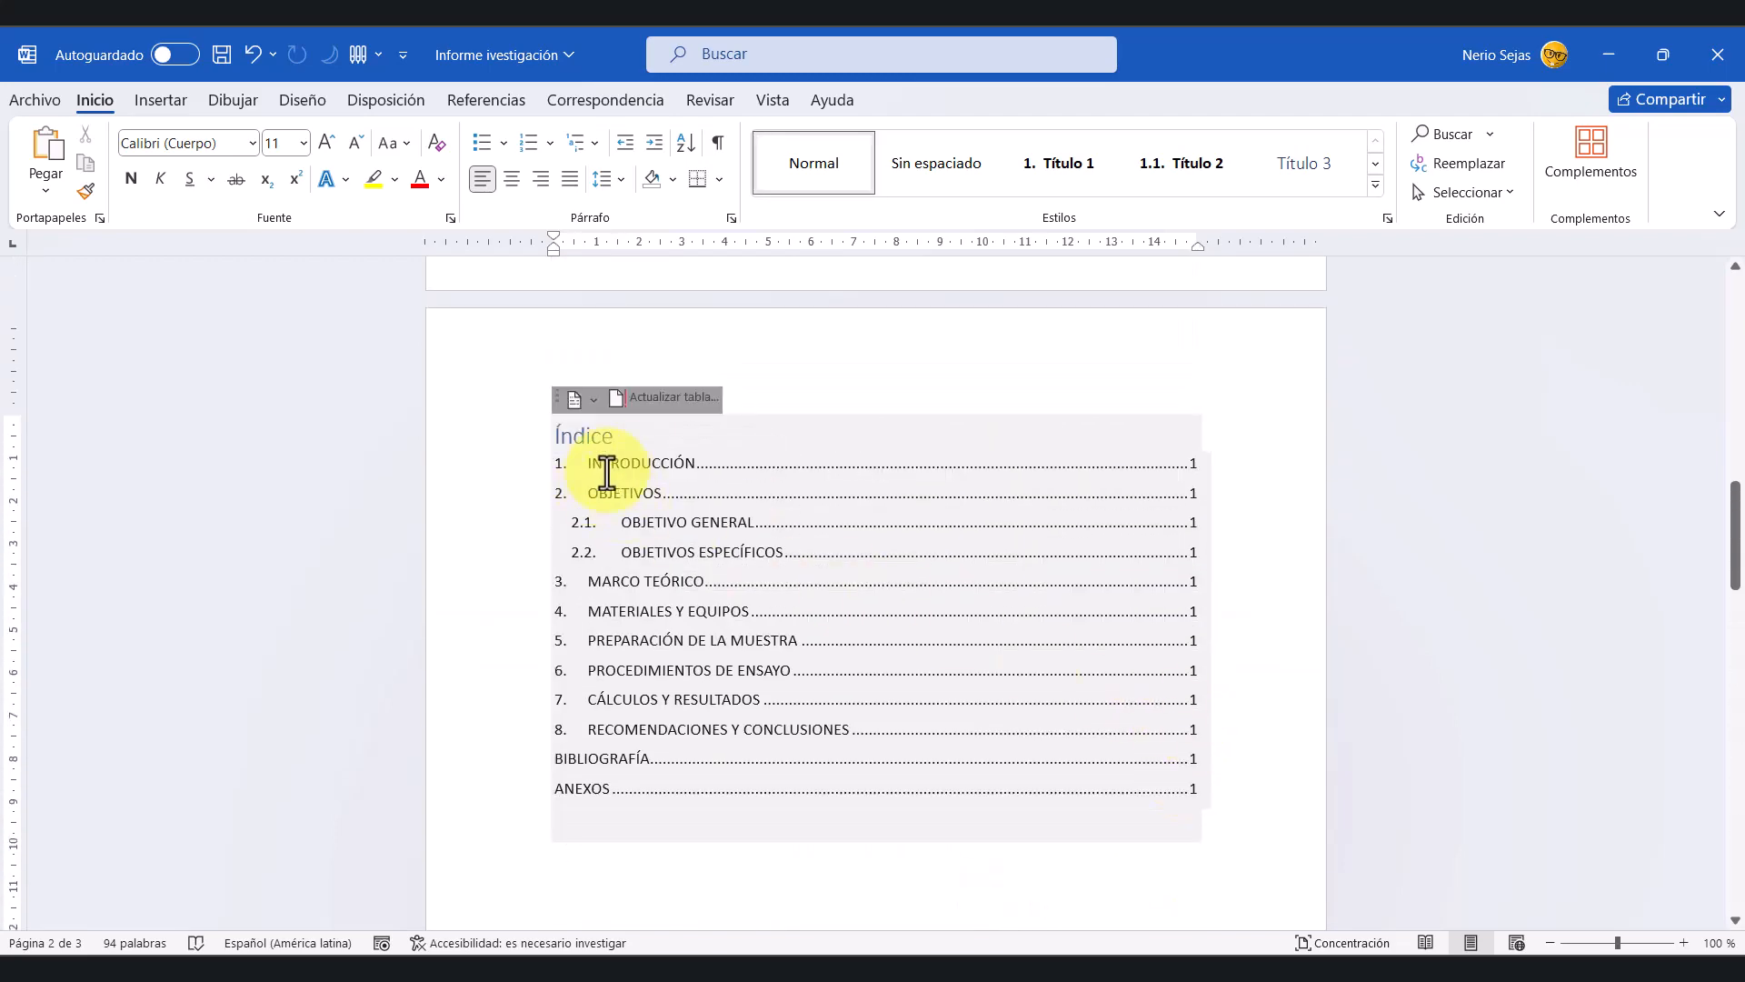
left_click(639, 435)
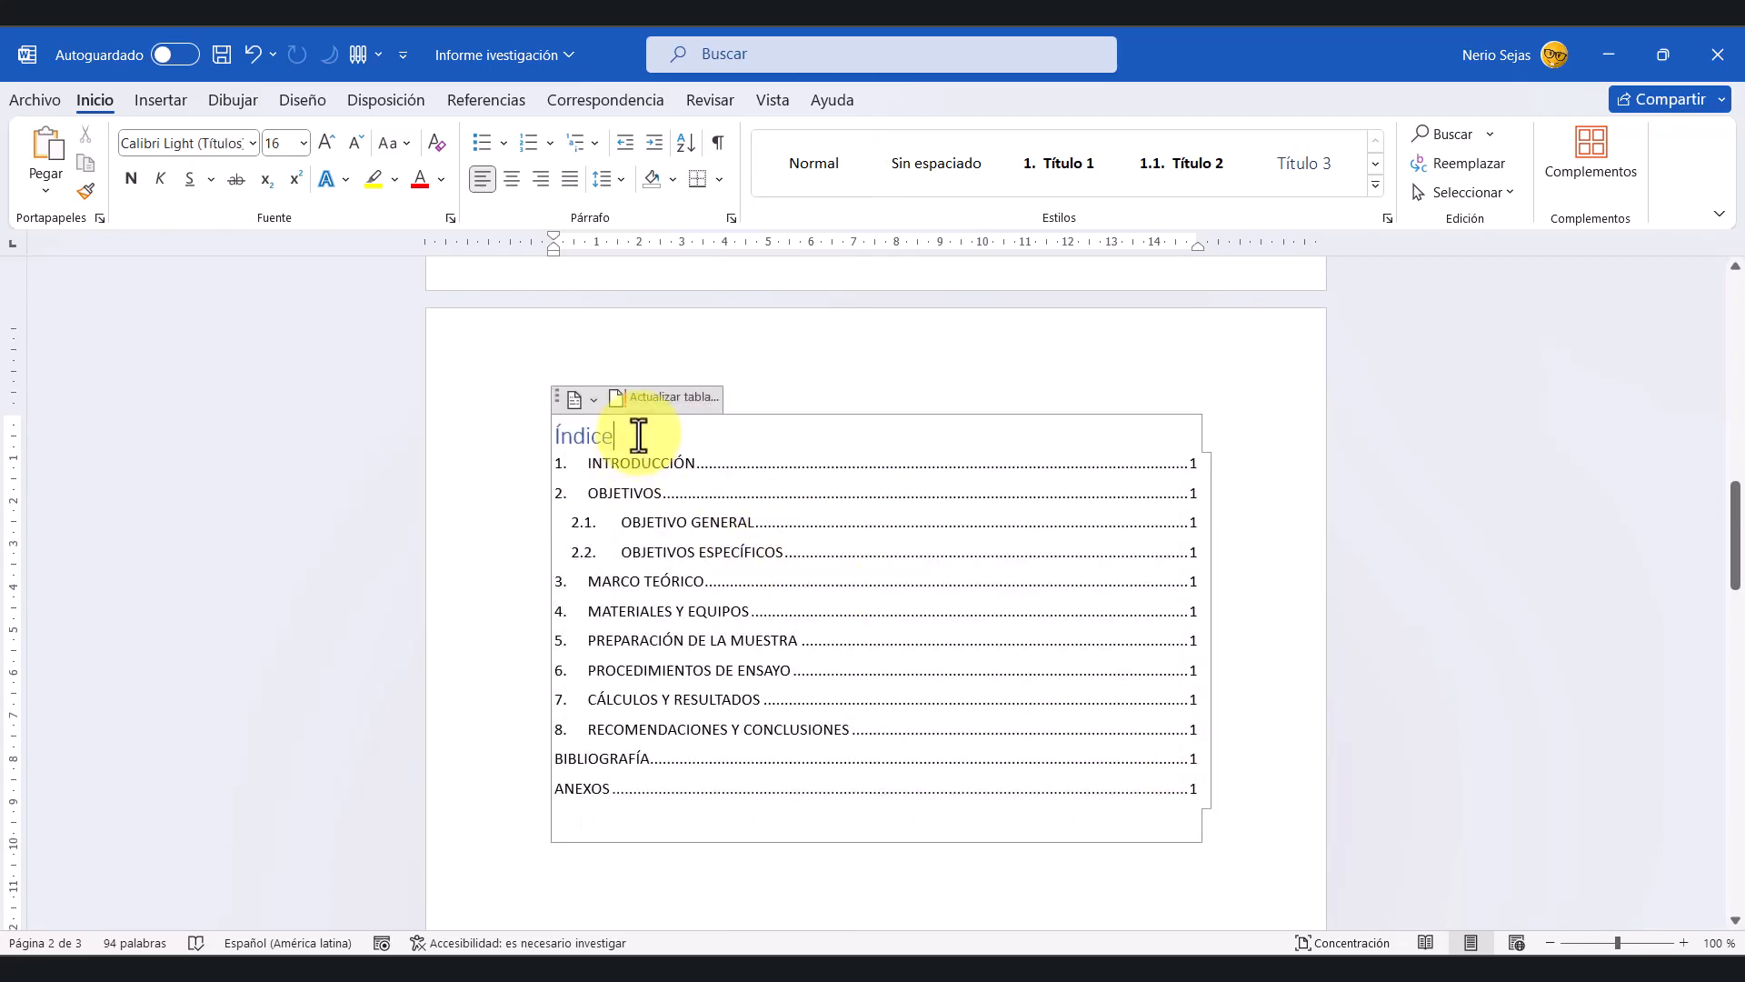
Step: Review the content page's headings, scale picture, organization chart and results table
scroll(752, 545, "down", 5)
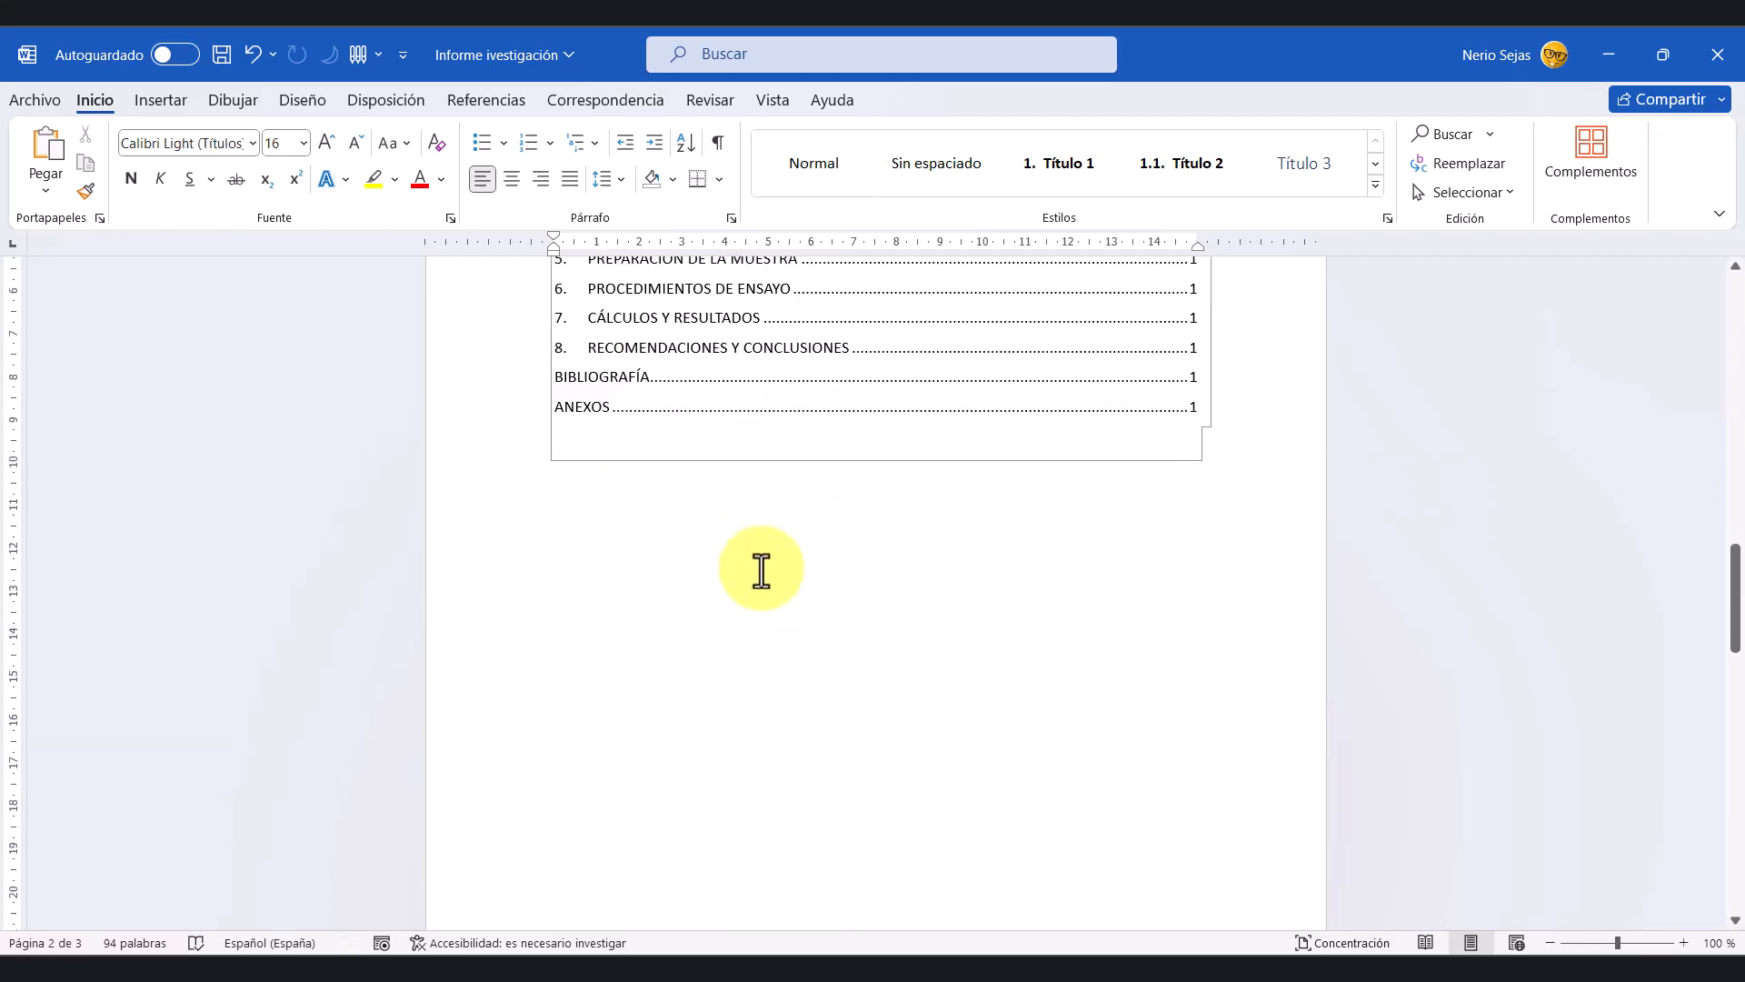
scroll(772, 598, "down", 5)
scroll(810, 635, "down", 3)
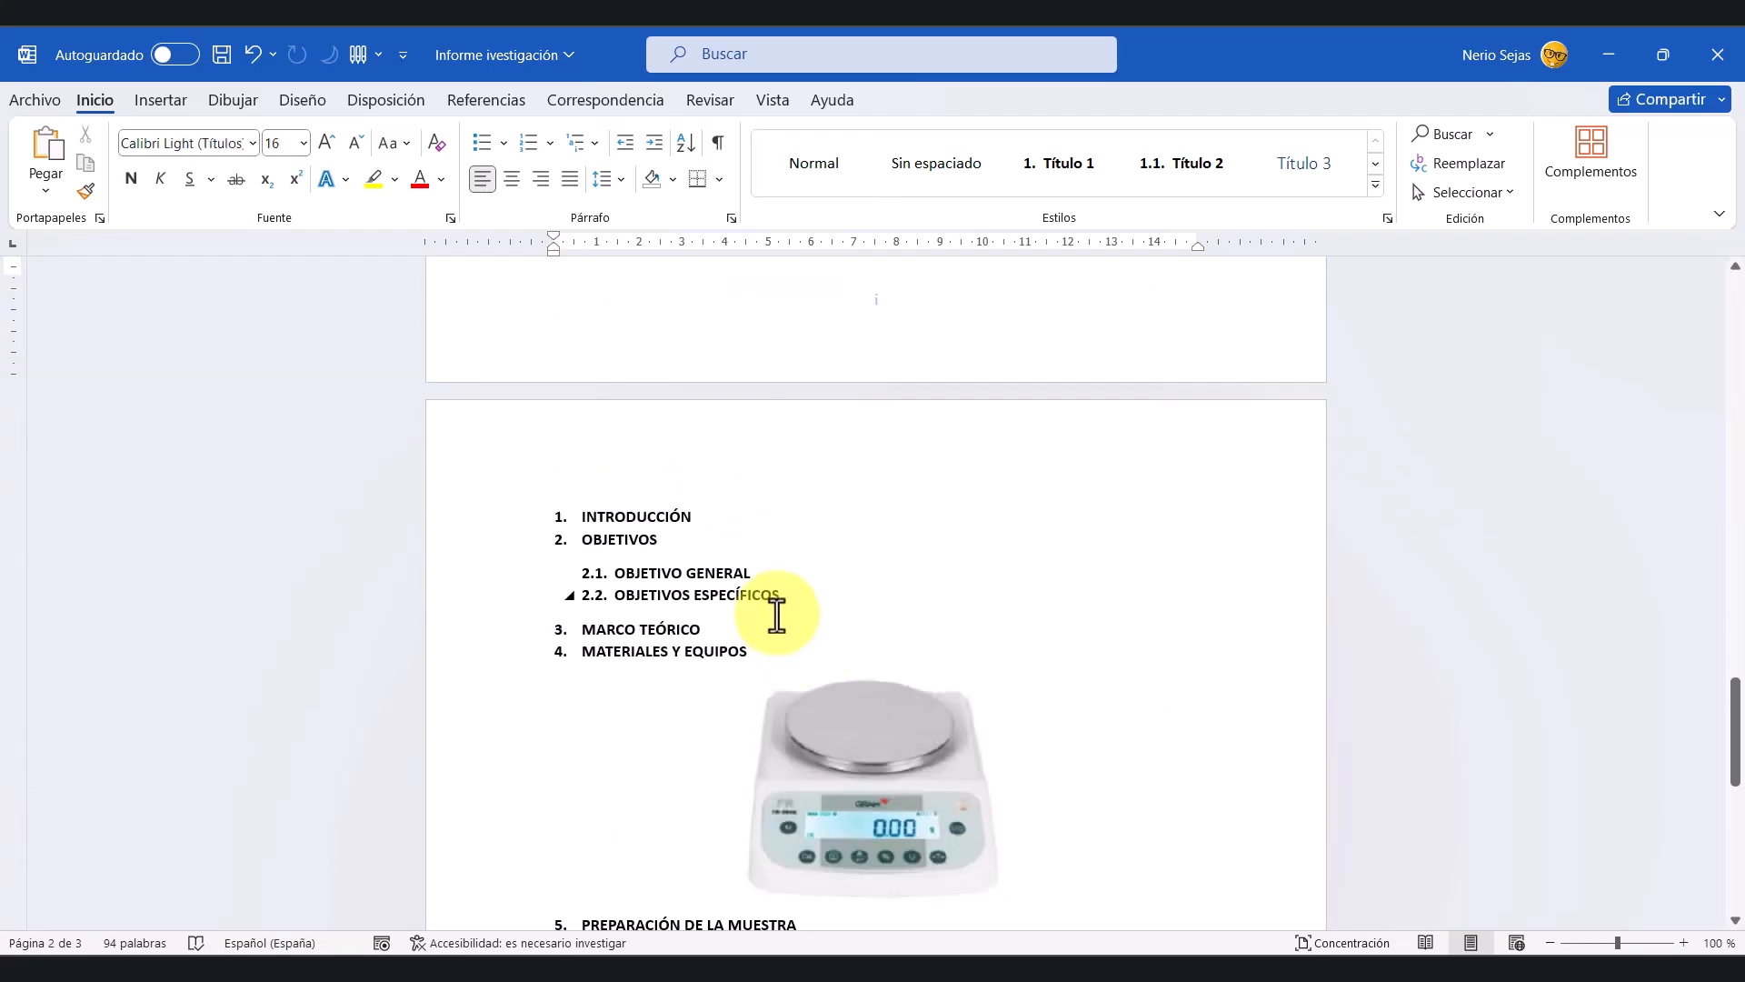
scroll(865, 729, "down", 2)
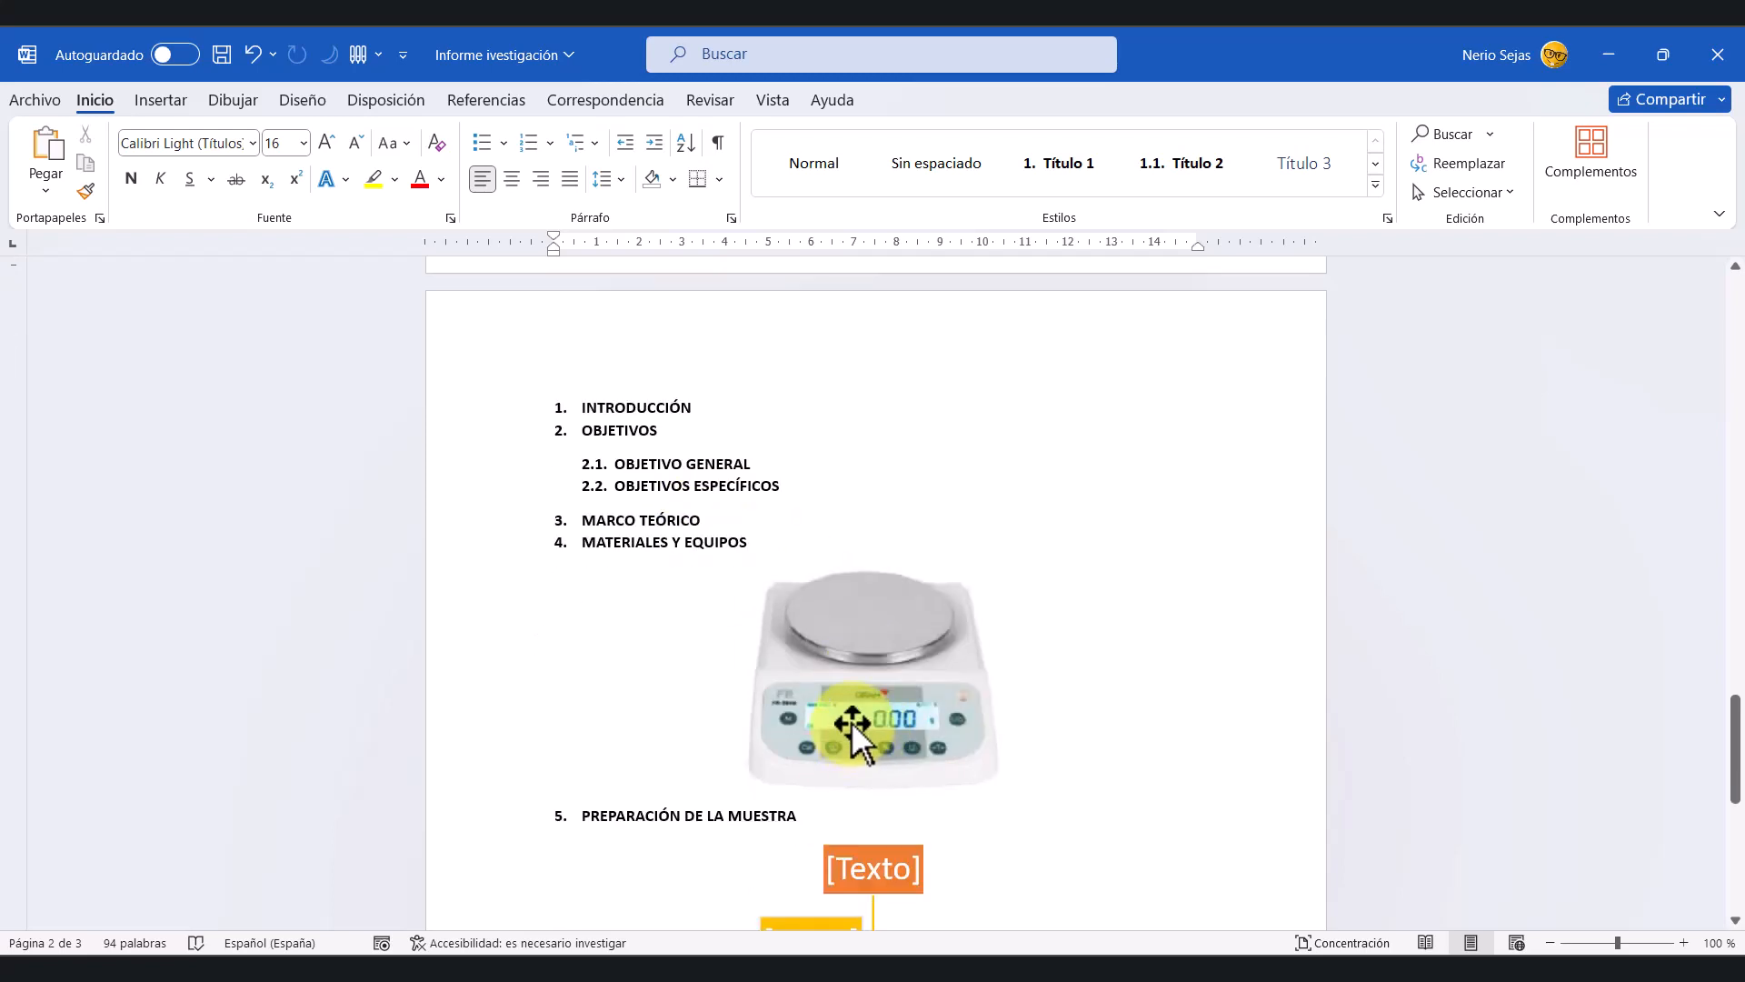
left_click(864, 672)
scroll(870, 668, "down", 3)
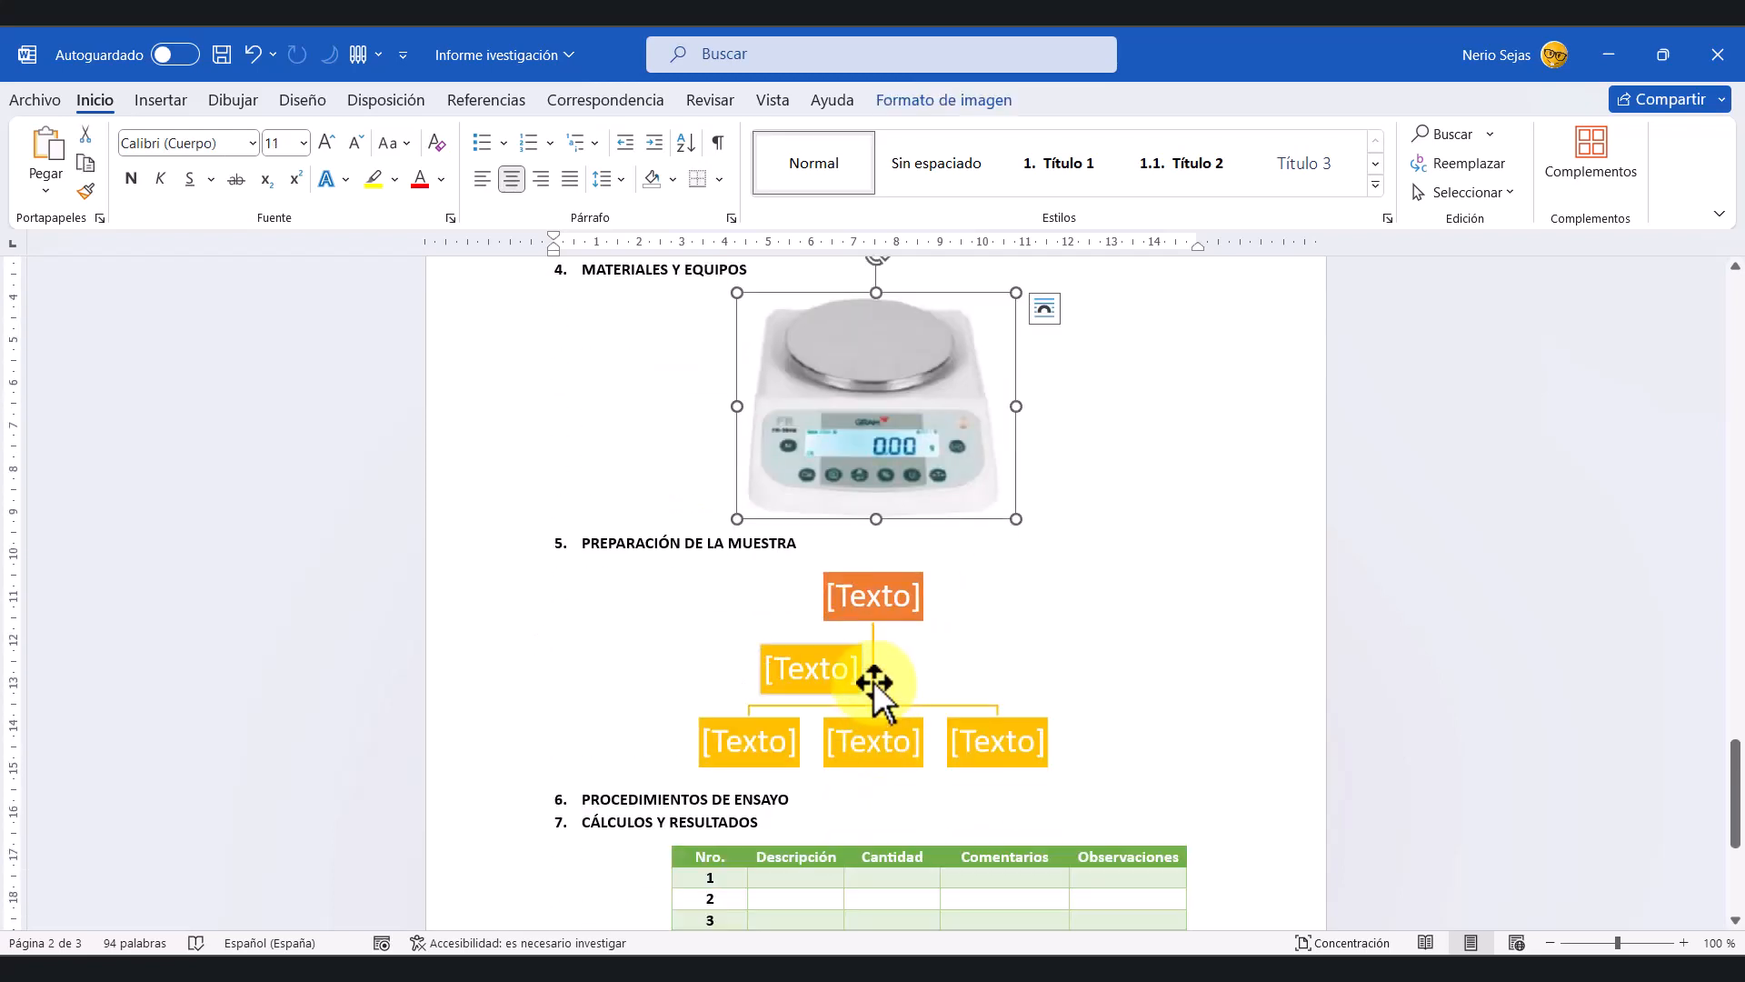
left_click(909, 676)
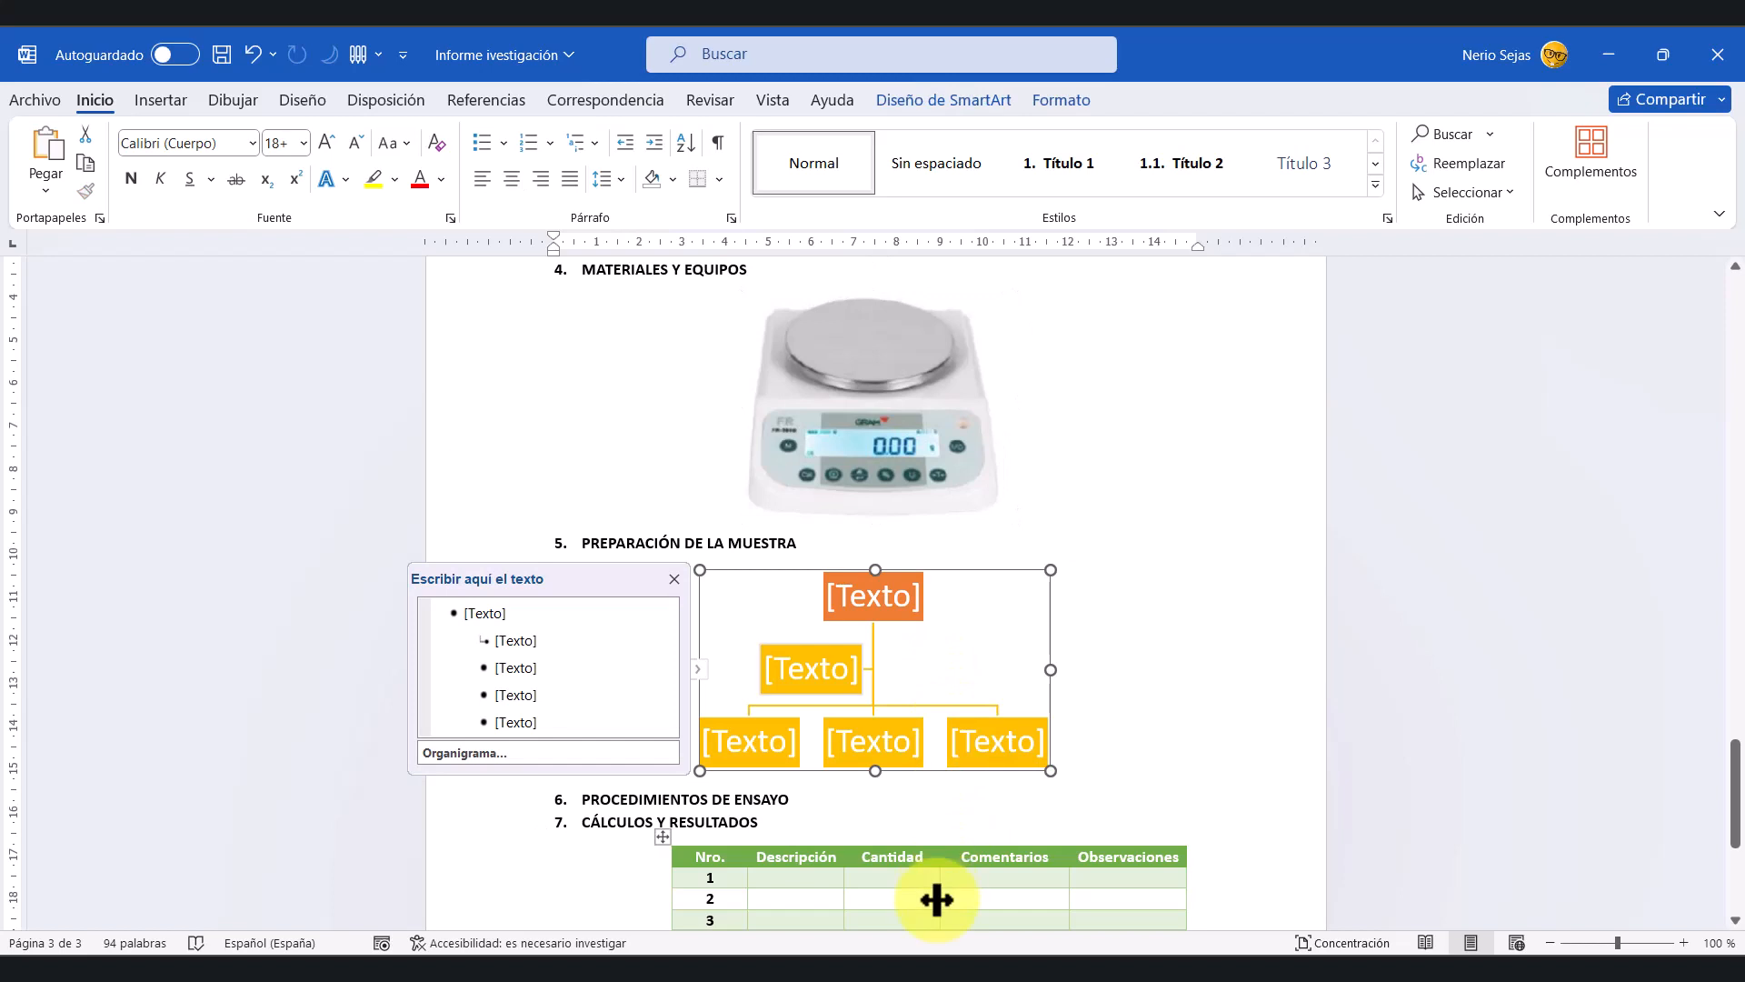
left_click(1142, 456)
scroll(851, 662, "up", 3)
scroll(851, 662, "up", 3)
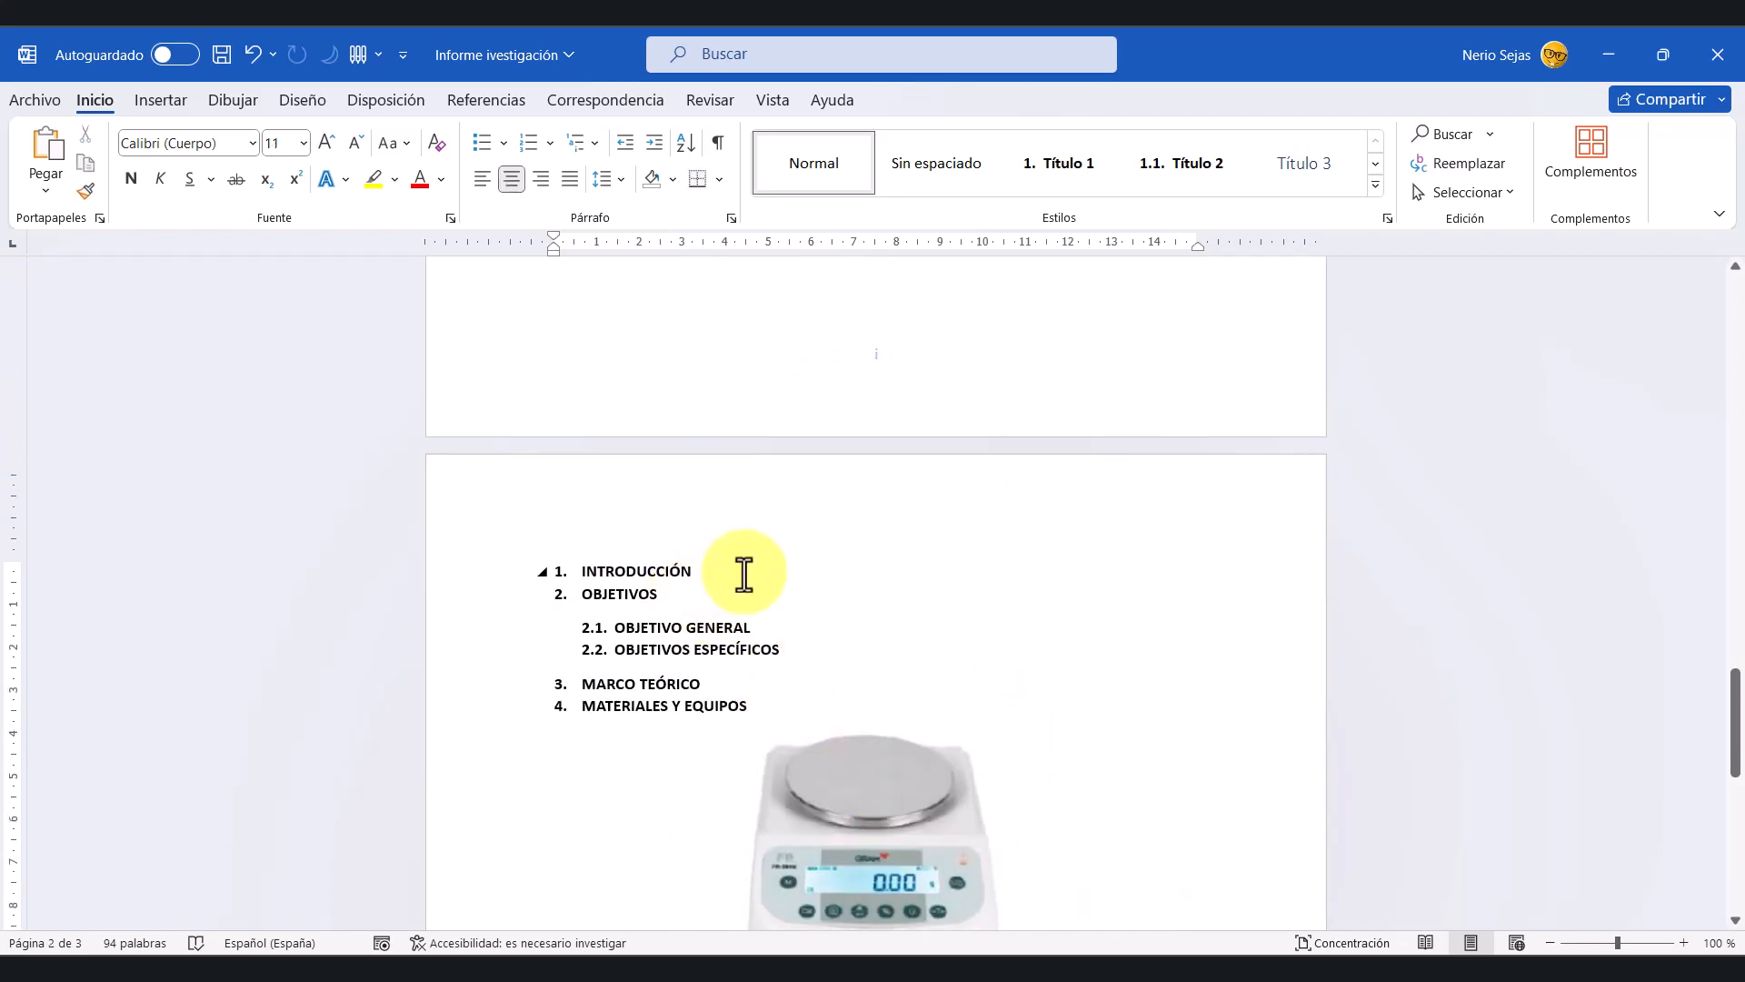
Step: Switch to the browser and copy the INTRODUCCIÓN paragraph from the Studocu report "Informe cono de arena"
left_click(709, 568)
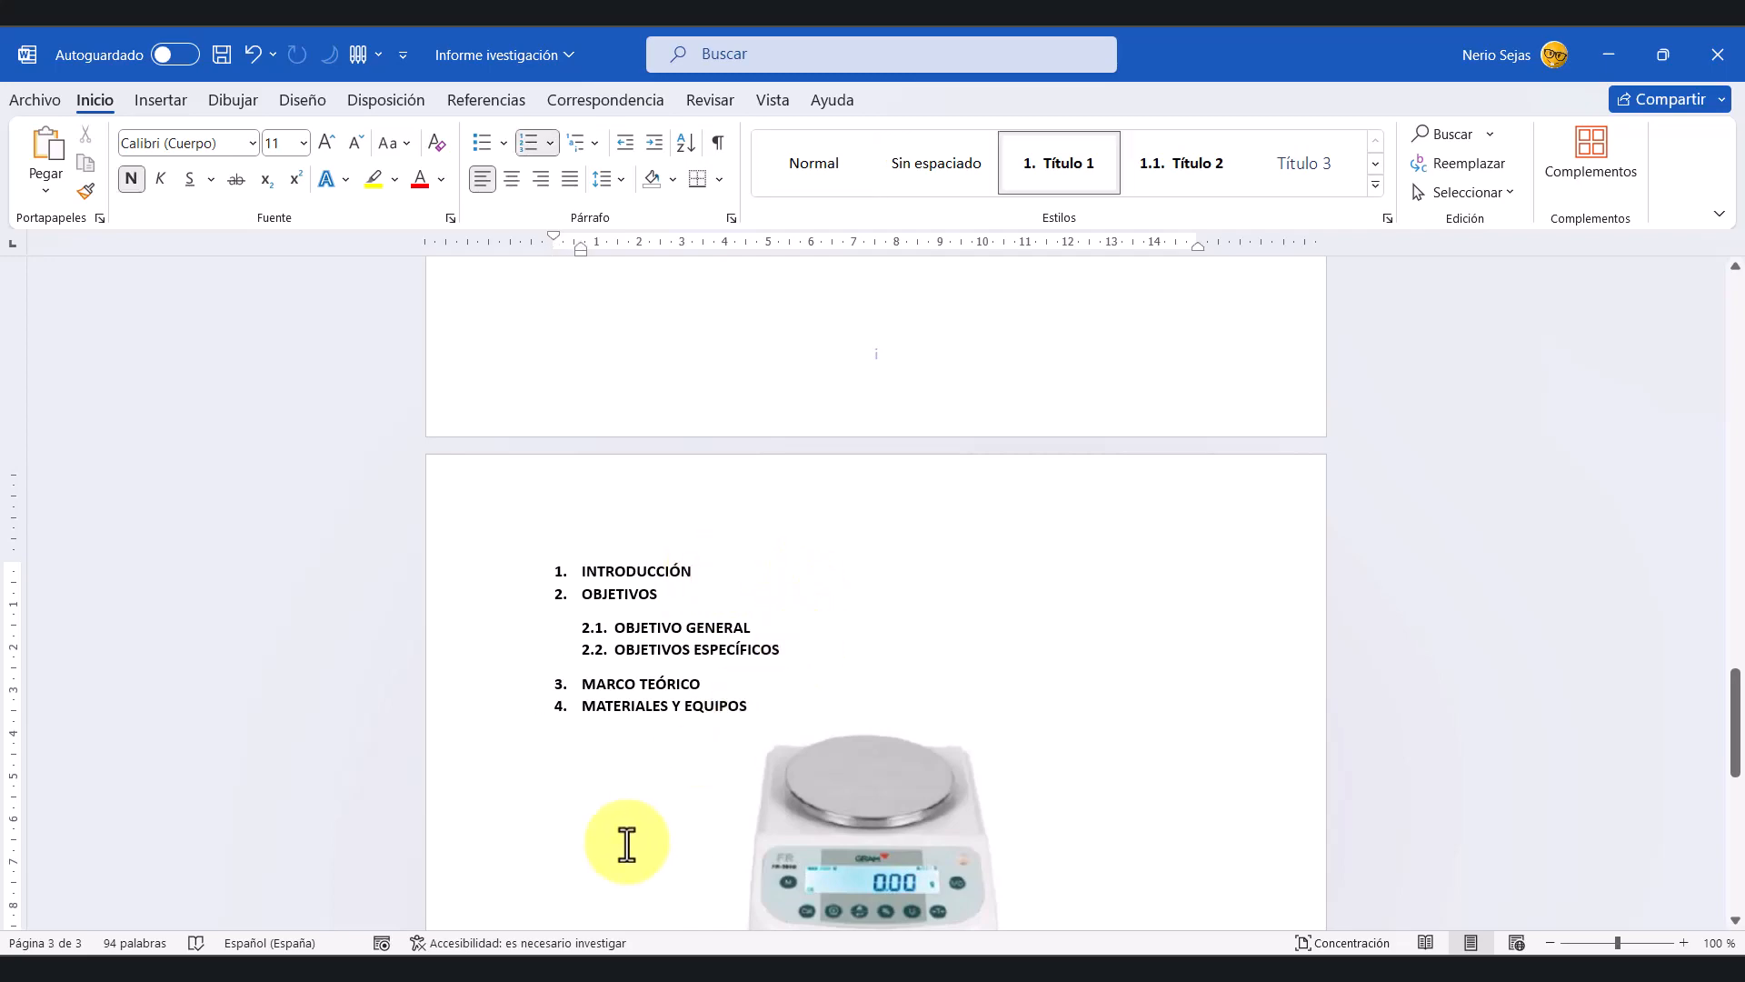
key("alt+Tab")
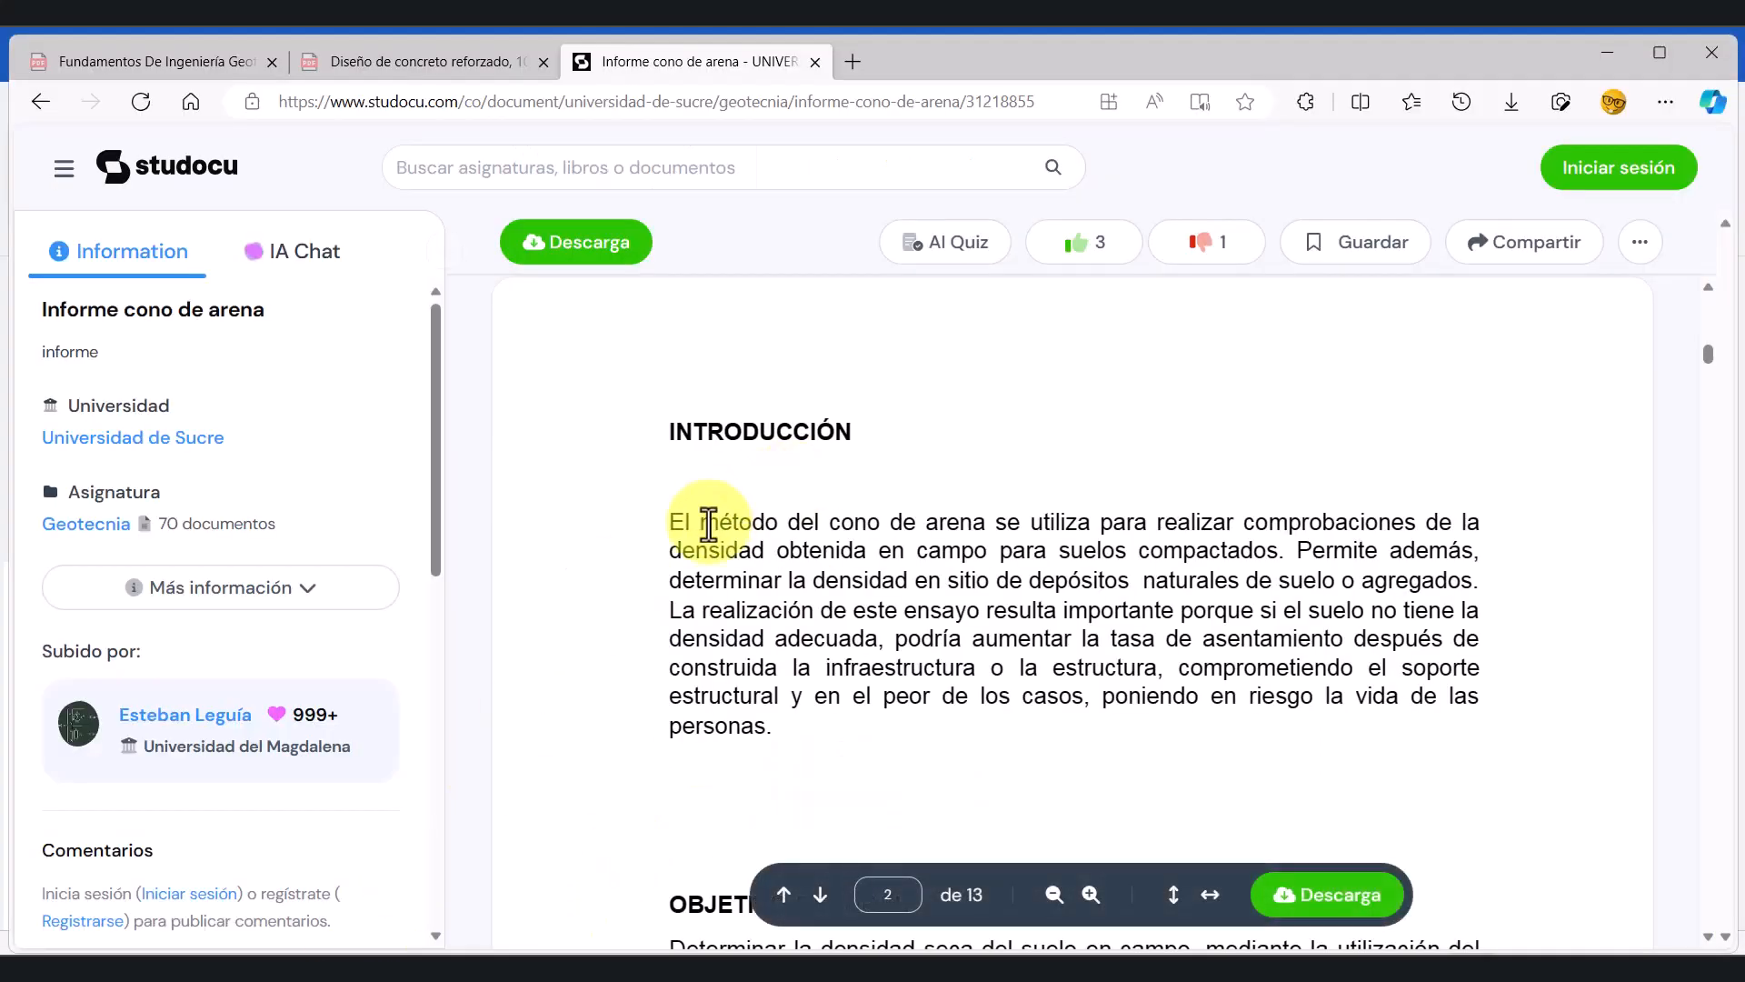
left_click_drag(678, 518, 767, 725)
key("ctrl+c")
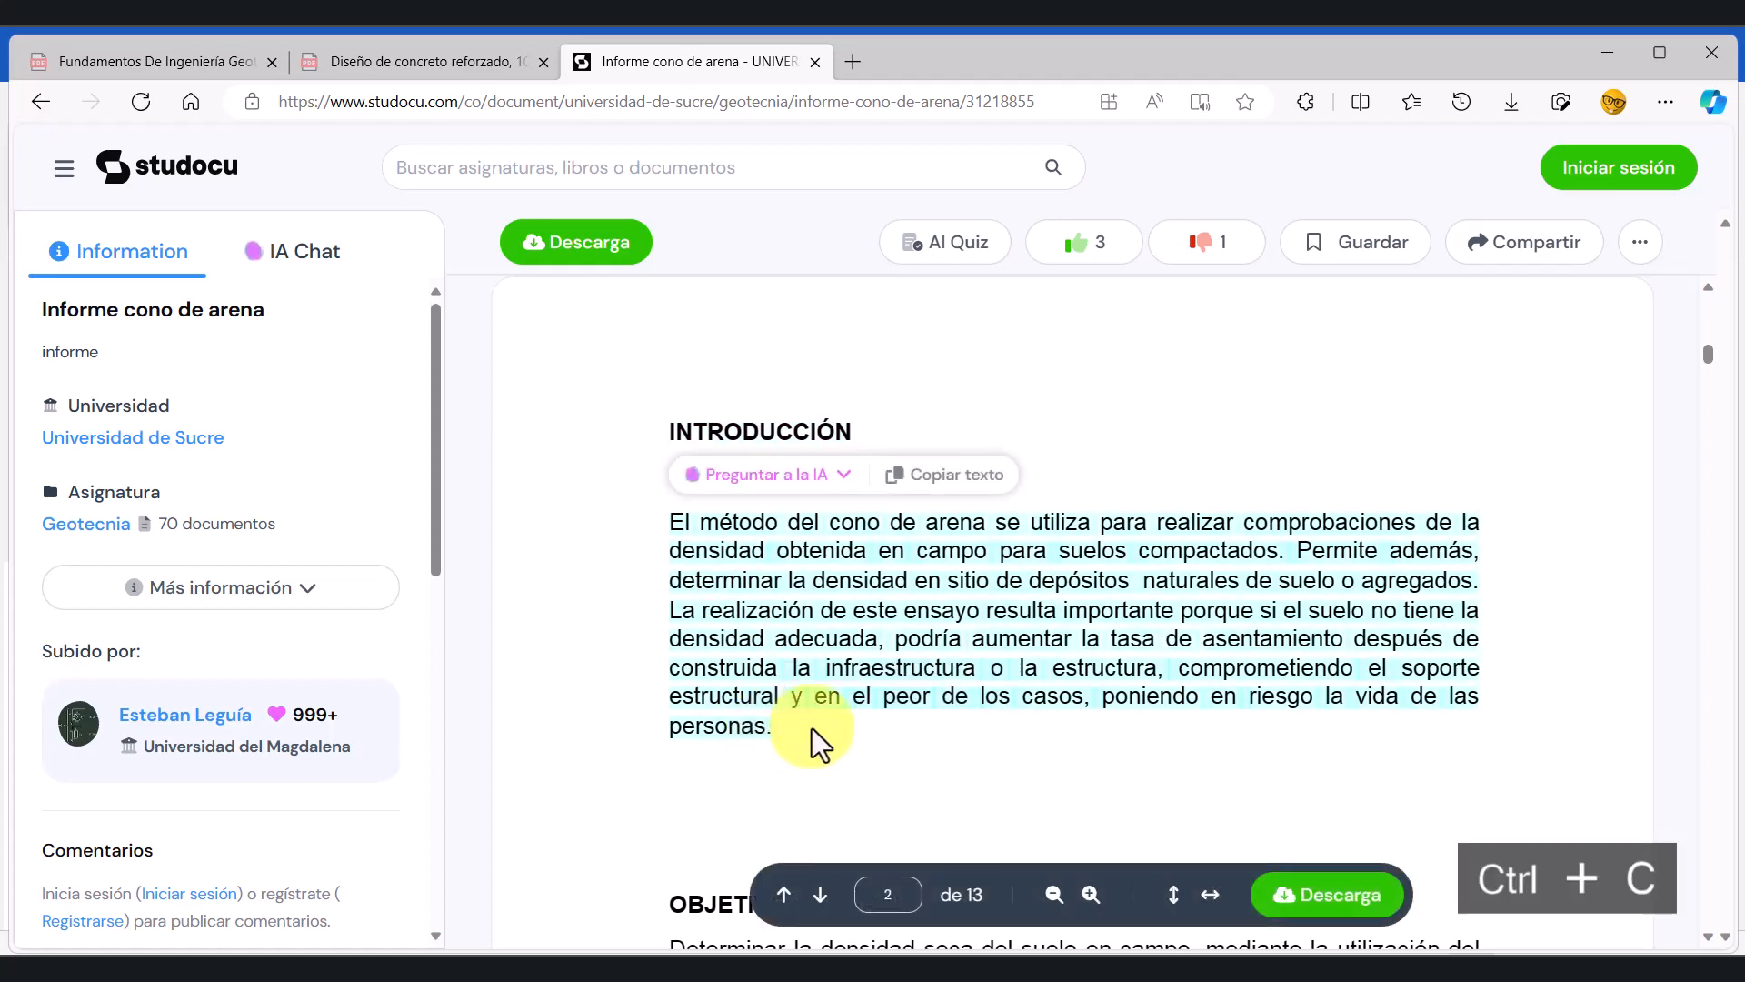
Step: Return to the Word report and paste the copied paragraph on a new line under the INTRODUCCIÓN heading
left_click(1615, 54)
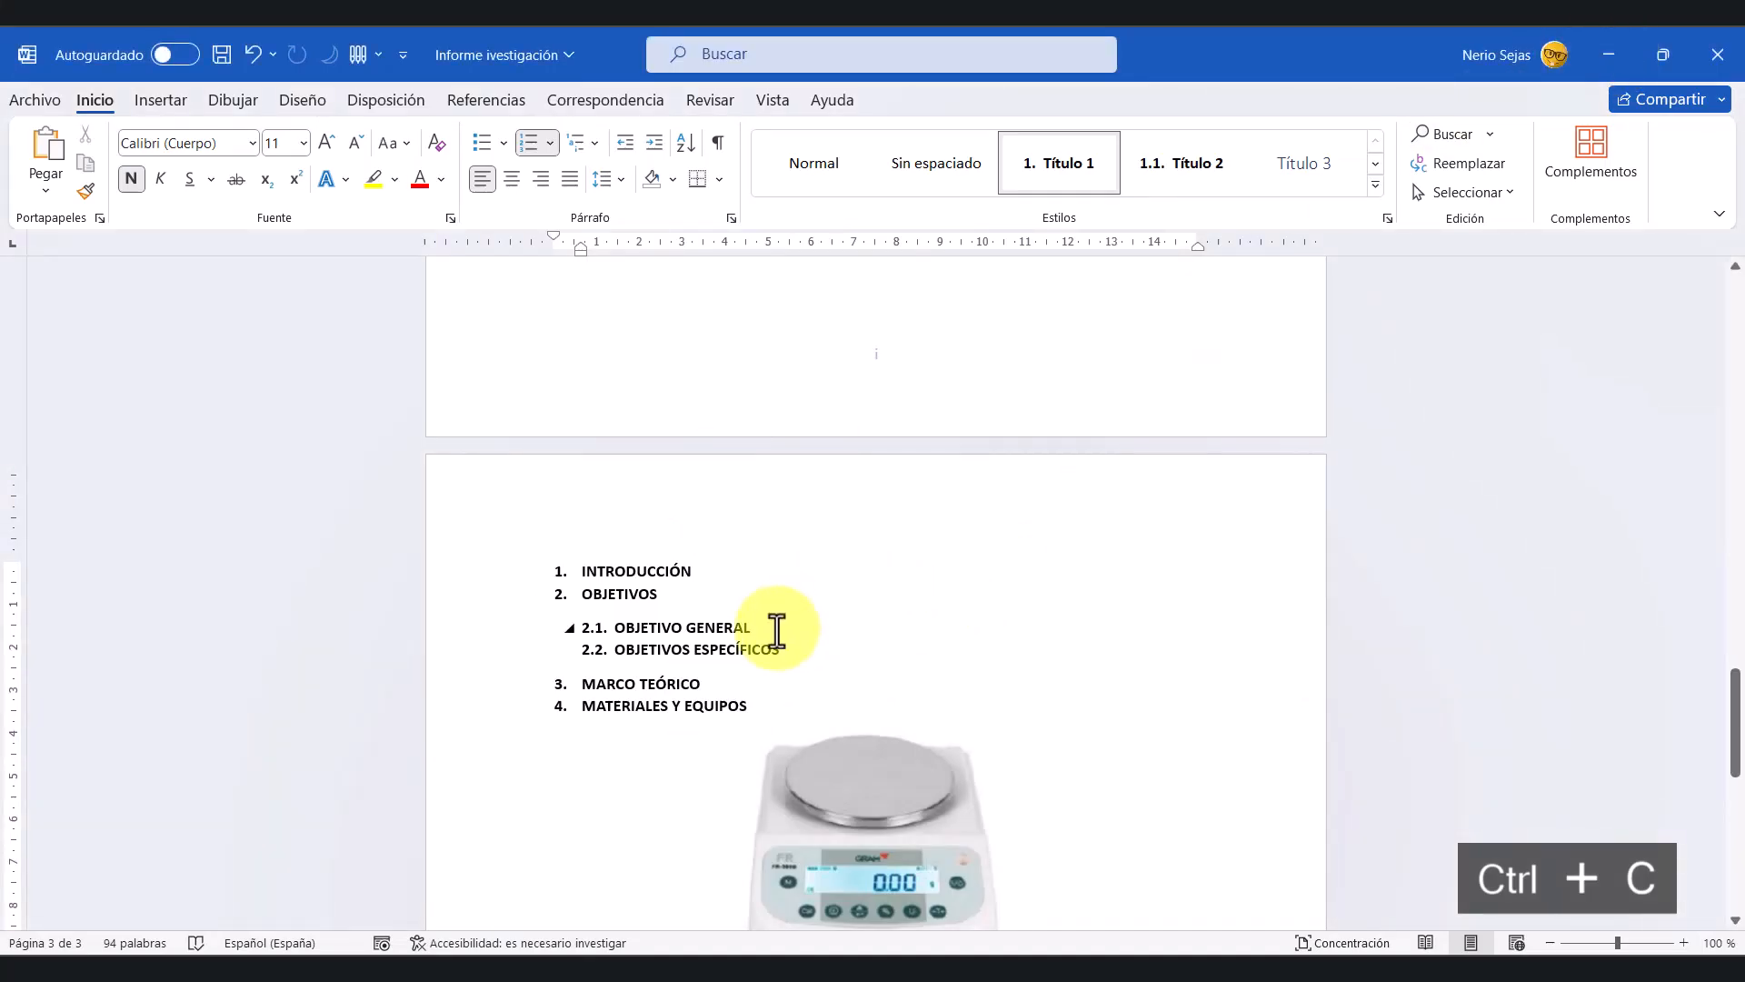
key("Return")
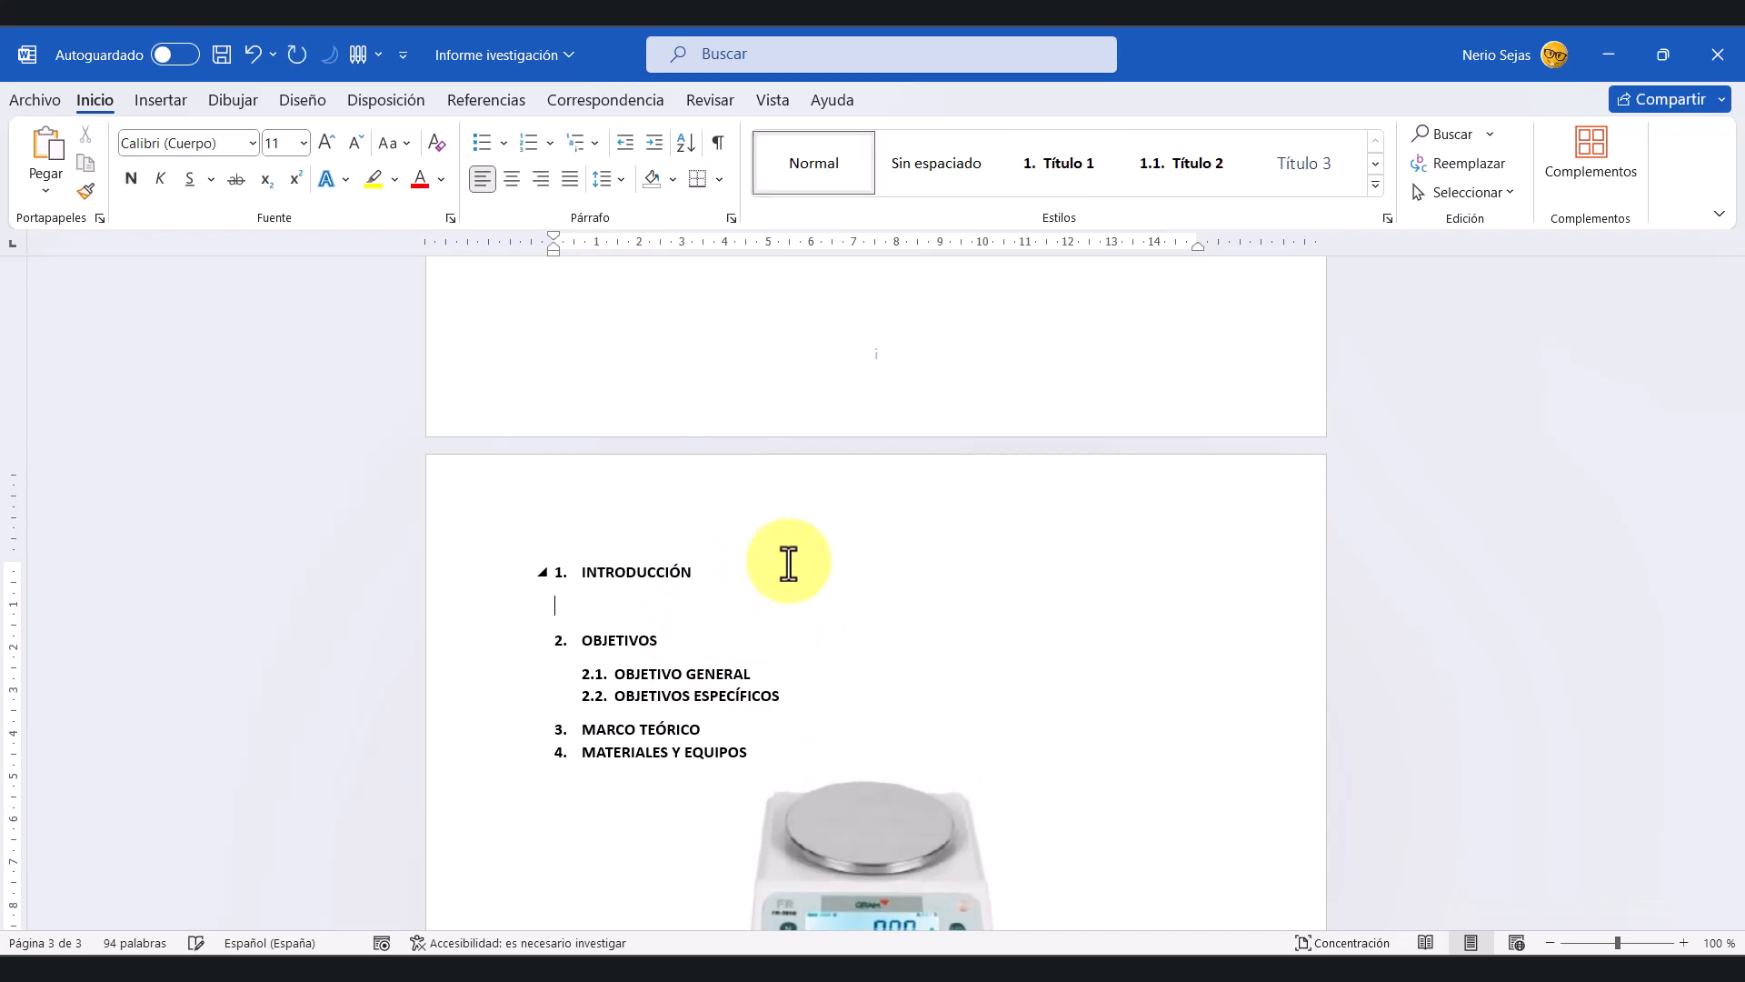
right_click(555, 610)
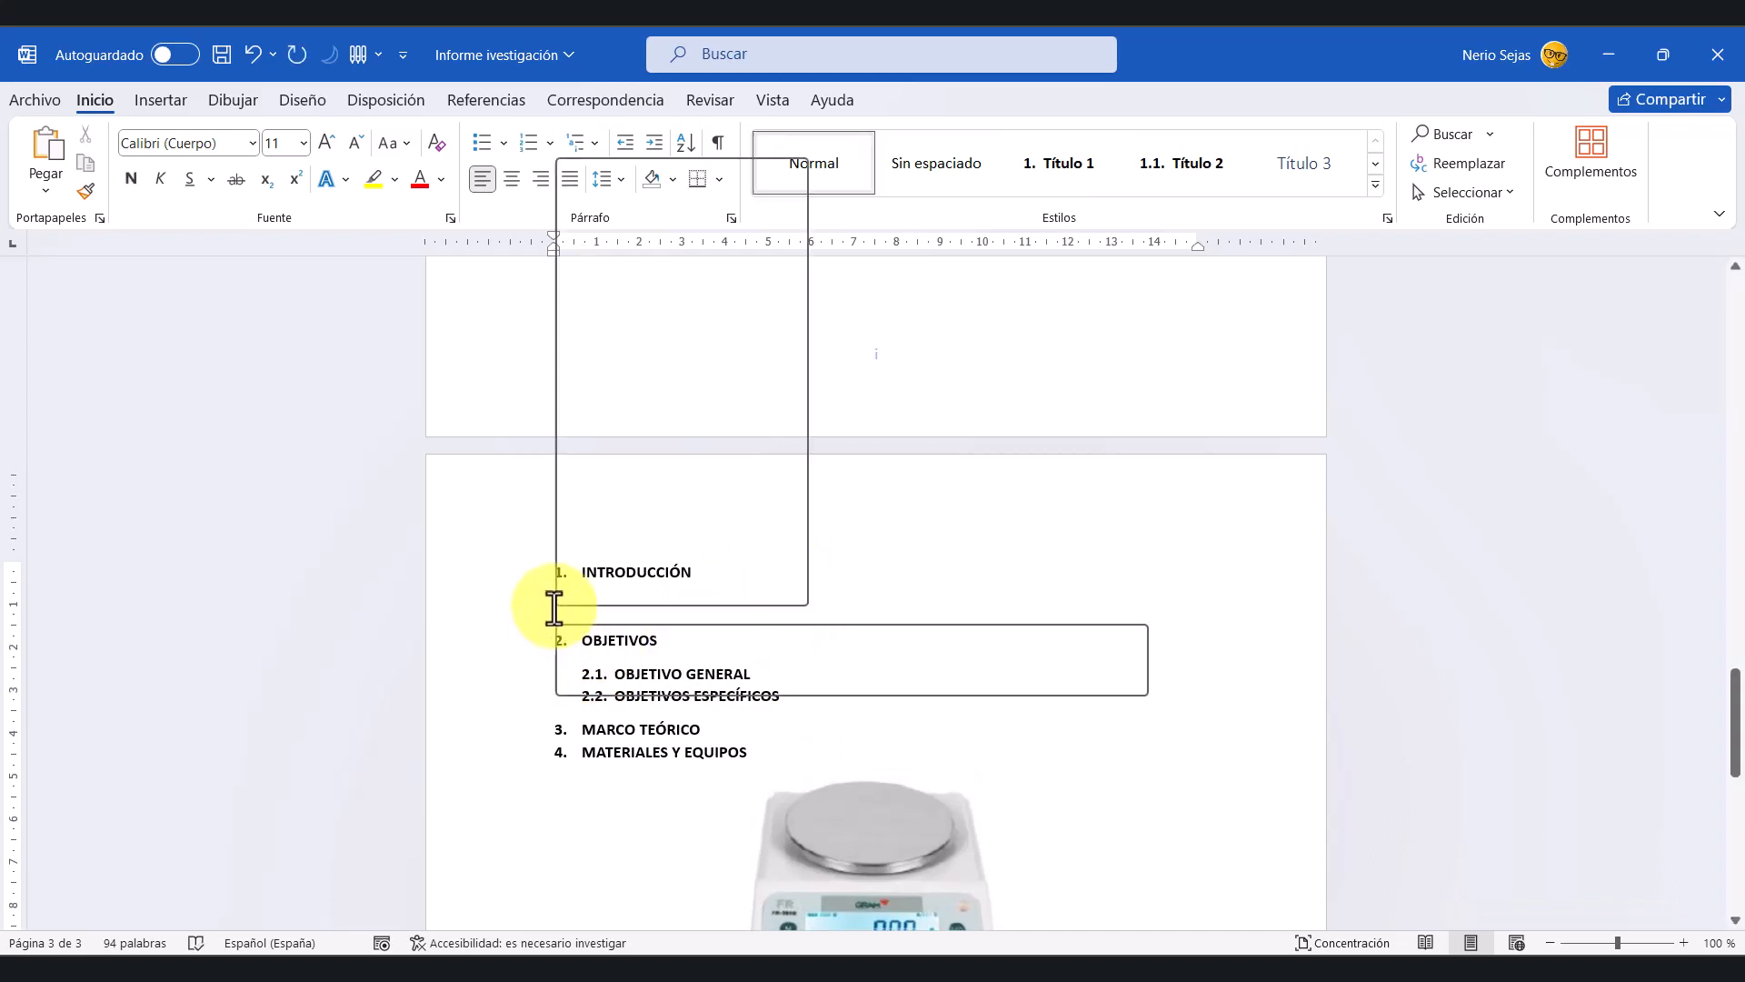
left_click(682, 312)
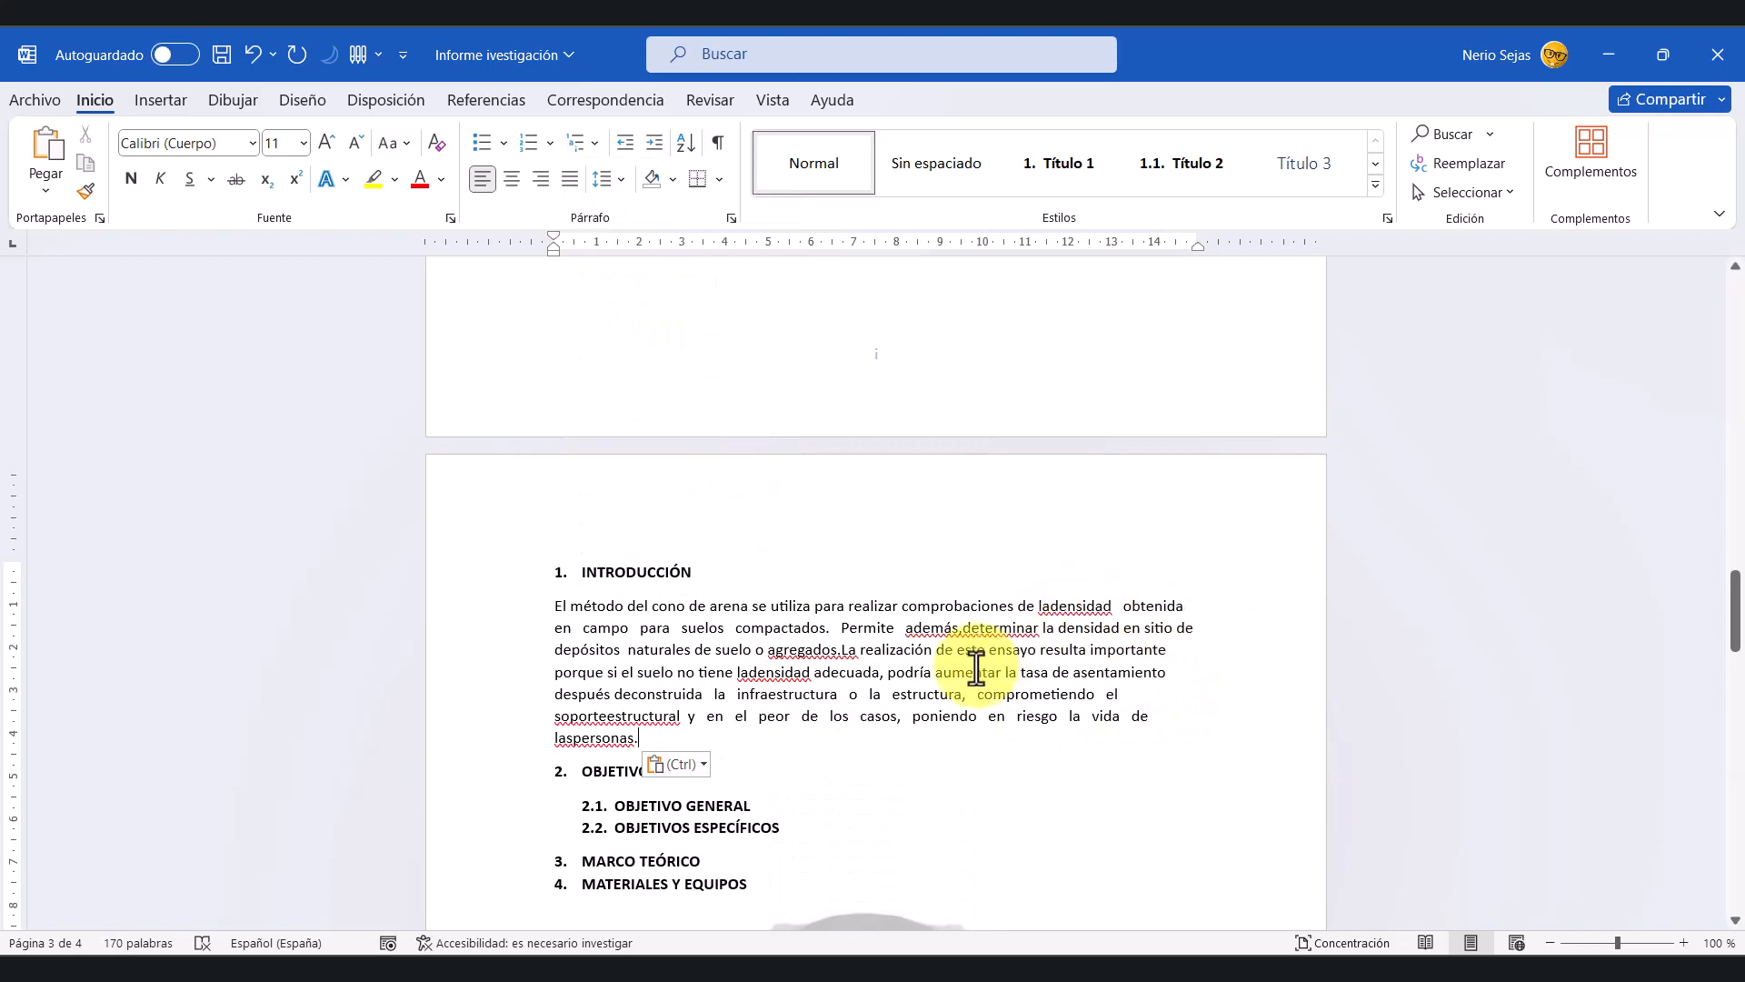
Step: Examine the layout options of the scale picture under MATERIALES Y EQUIPOS, then close them
scroll(970, 666, "down", 15)
scroll(888, 724, "up", 7)
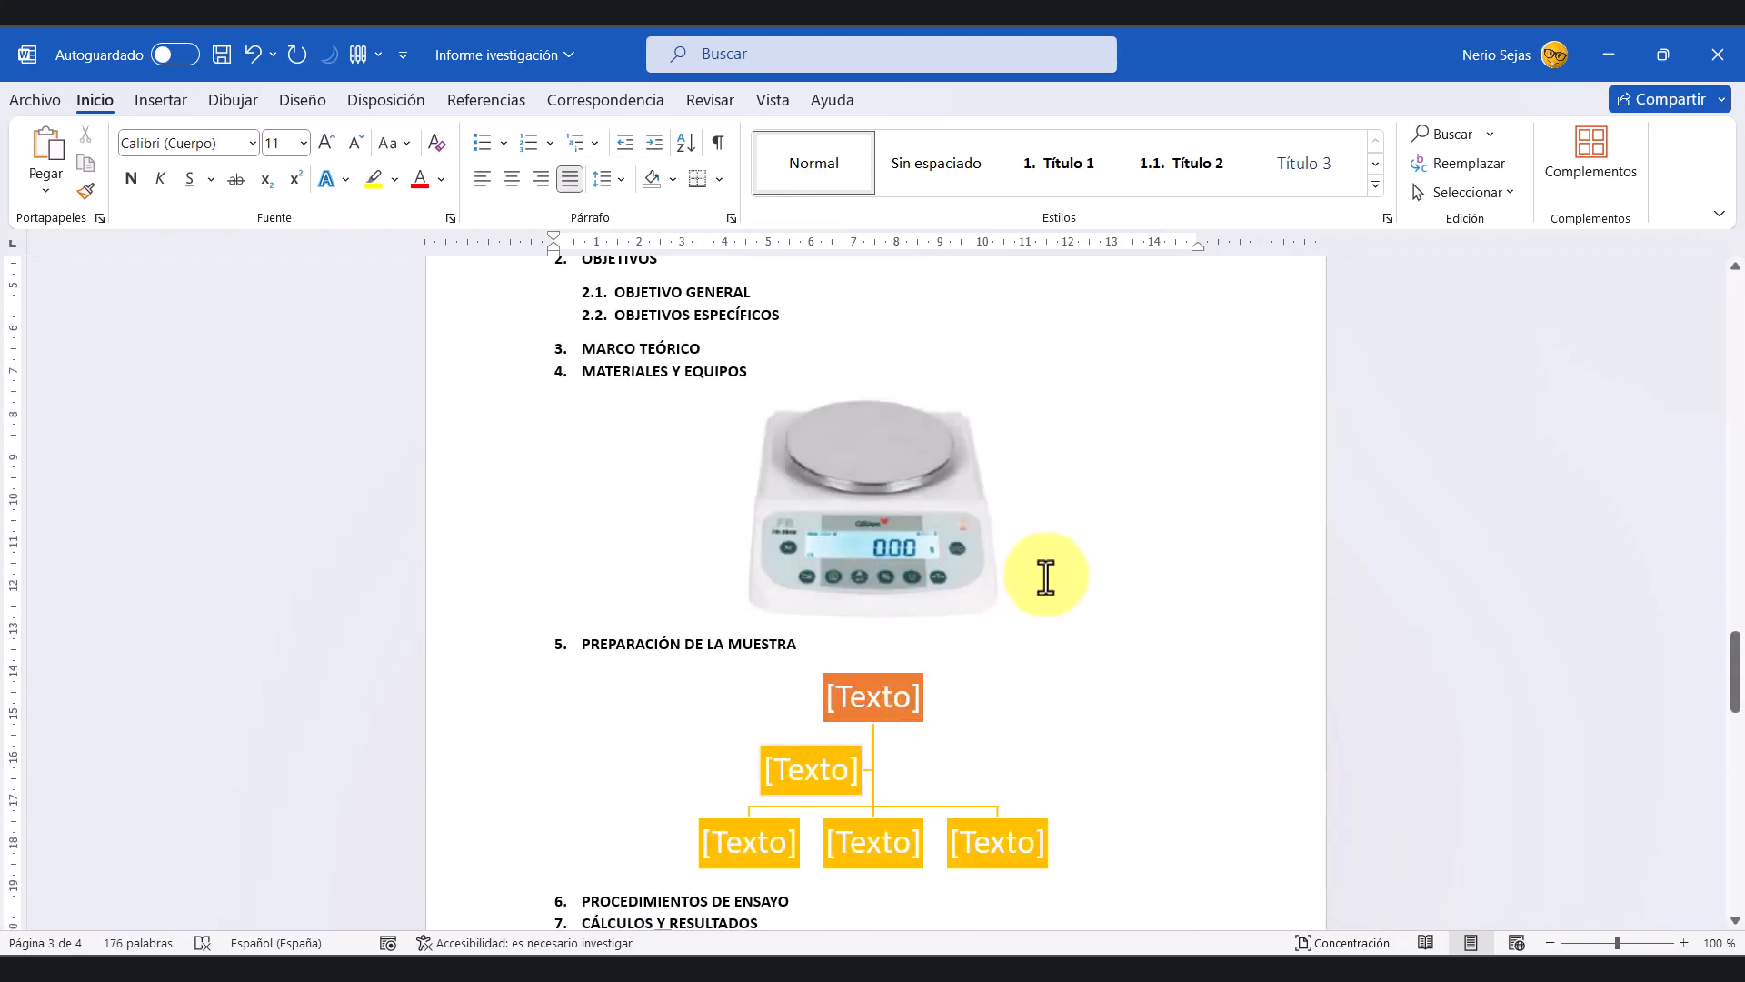
left_click(884, 527)
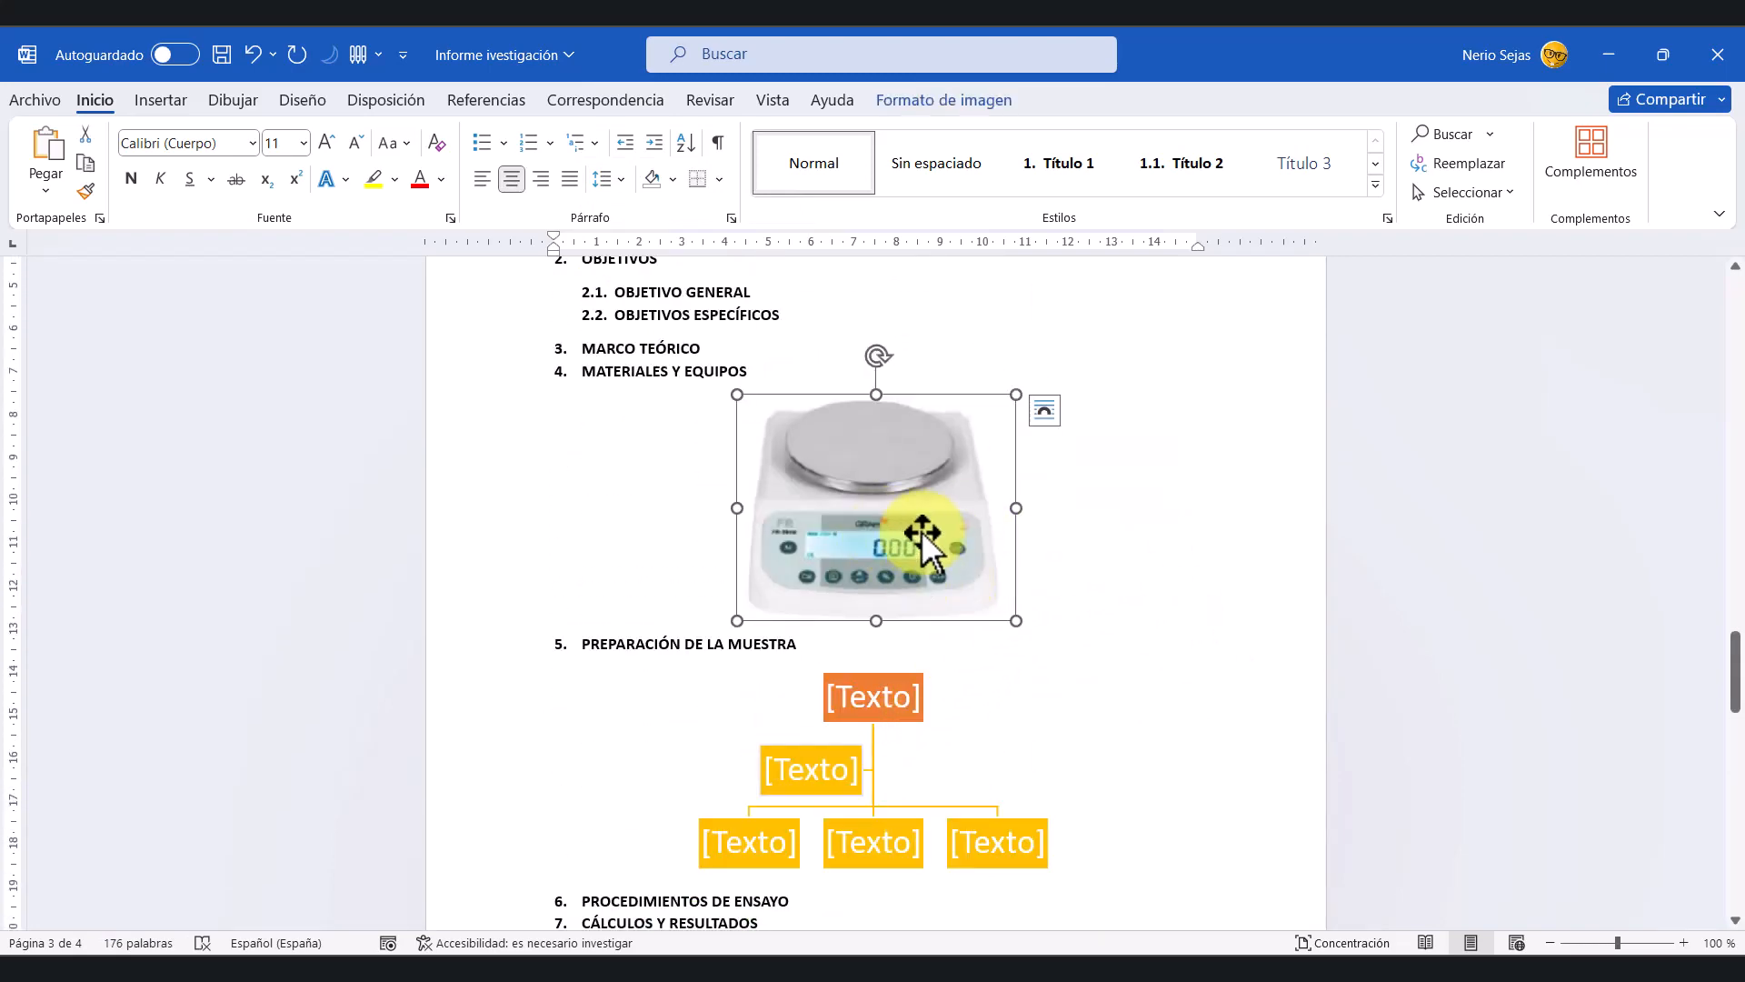
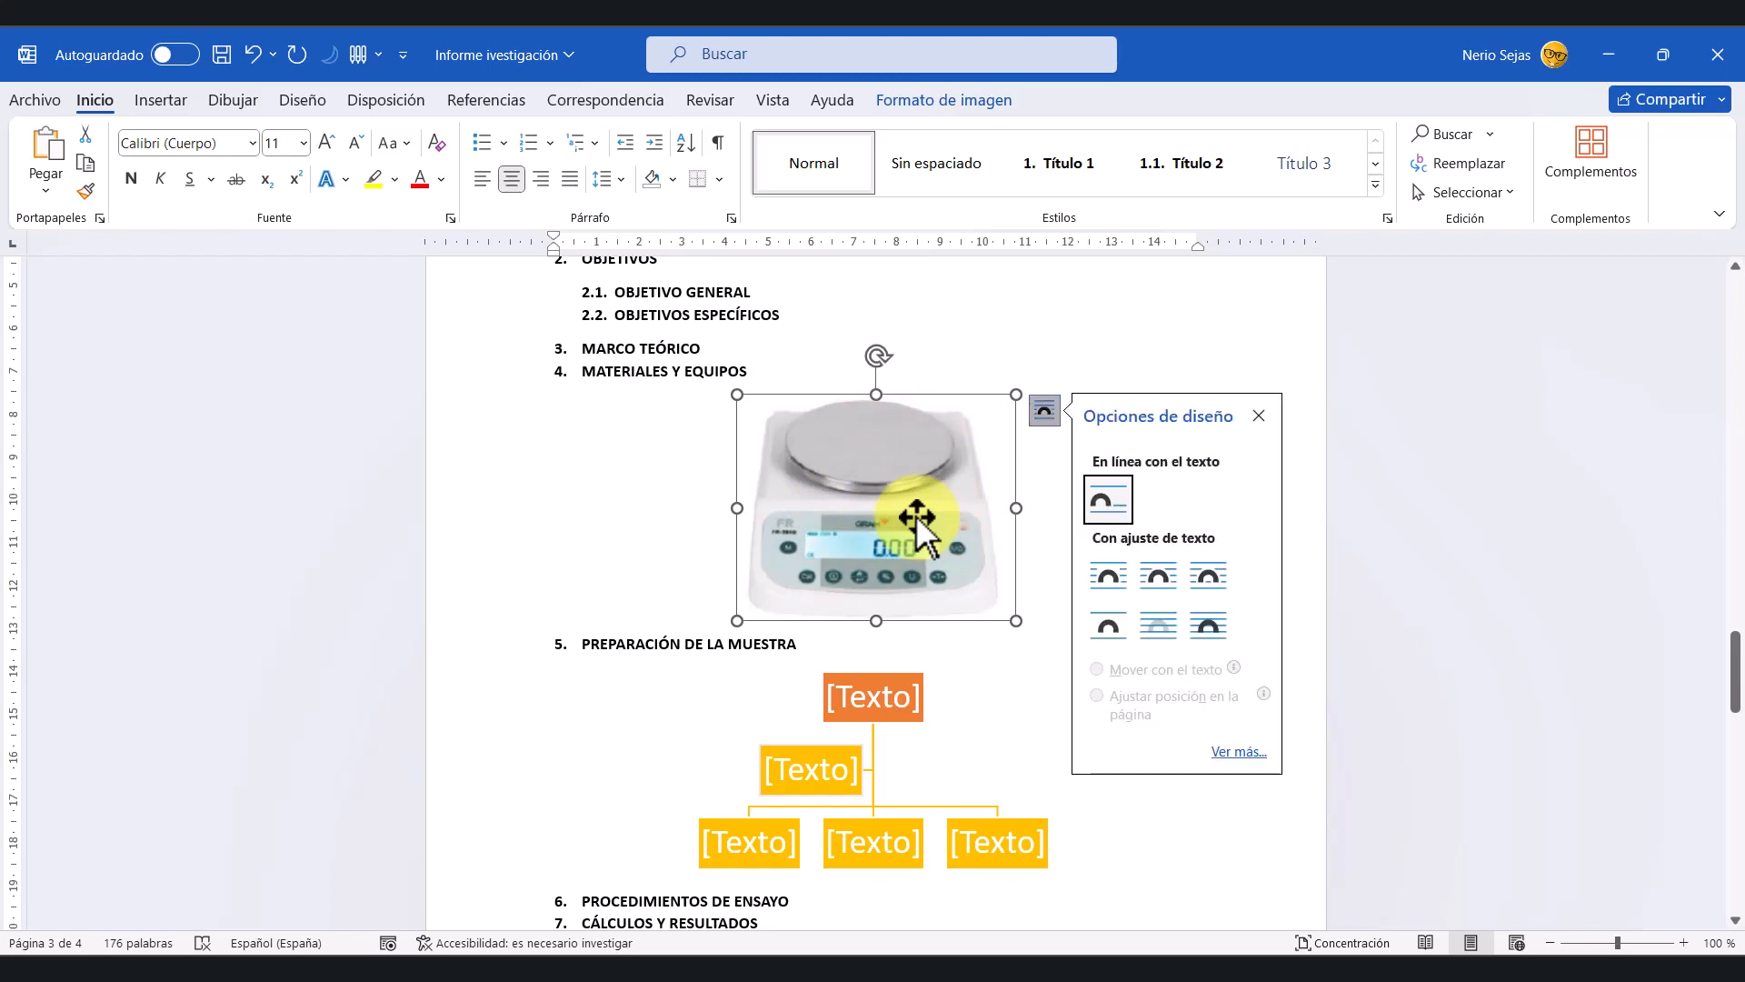
key("ctrl+1")
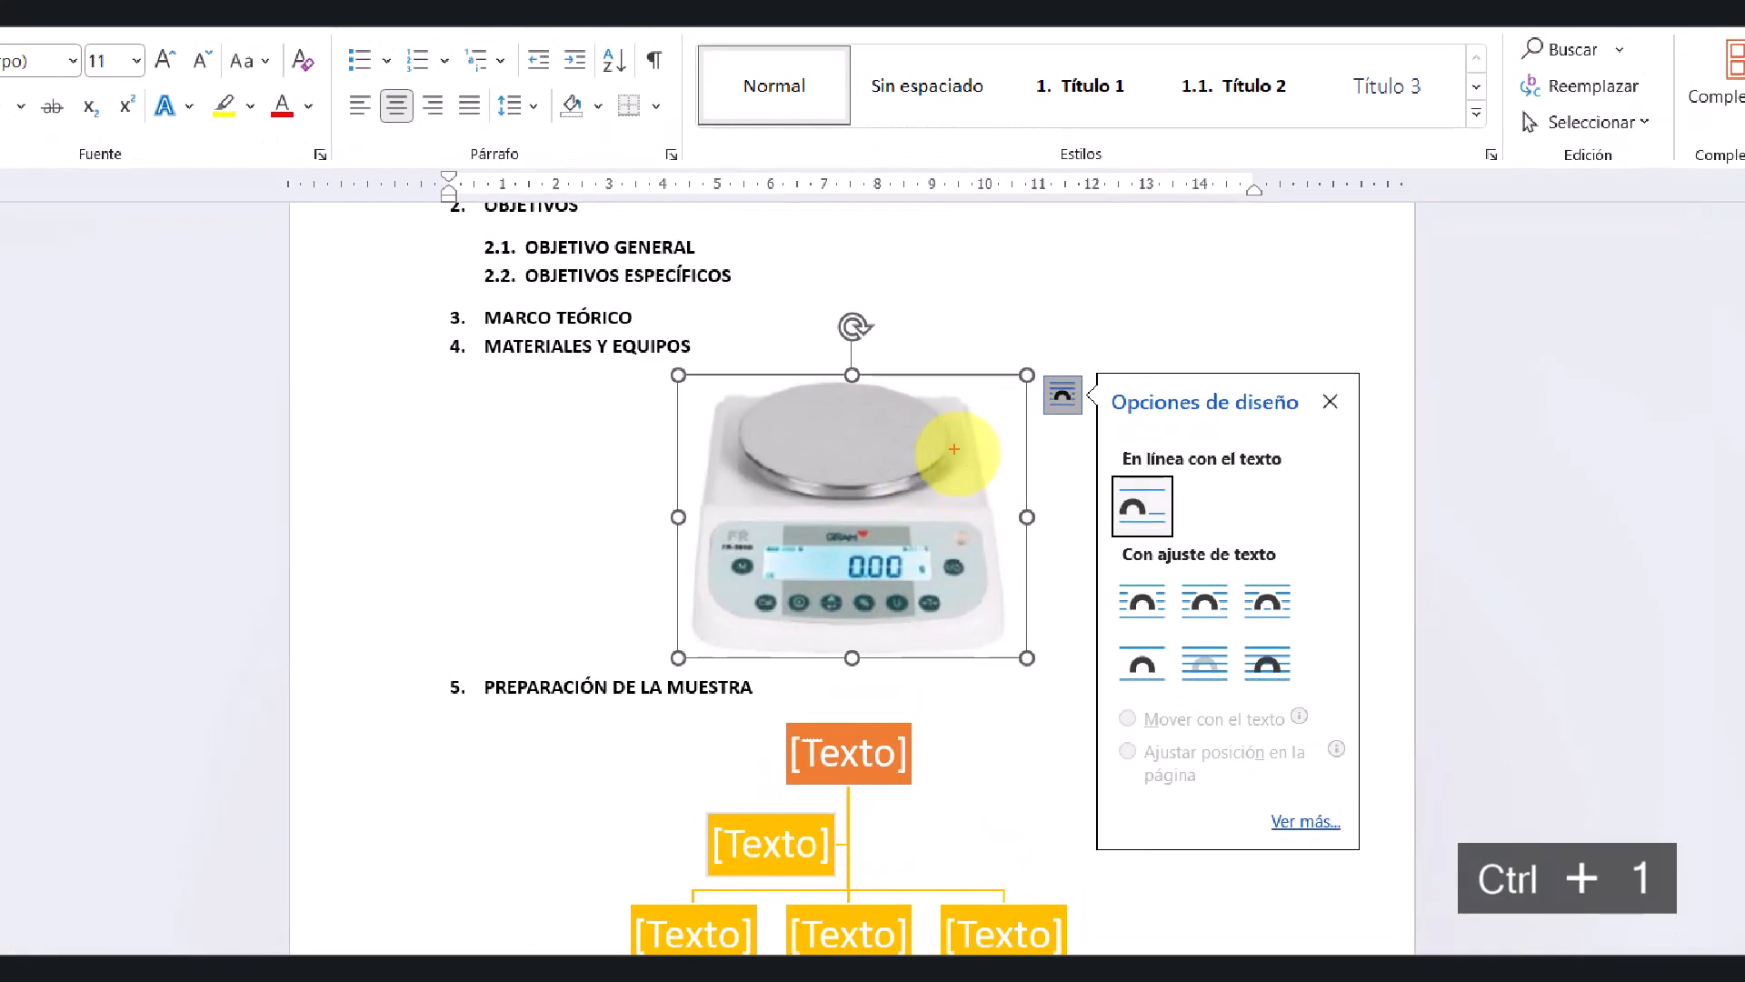
left_click_drag(698, 360, 1018, 358)
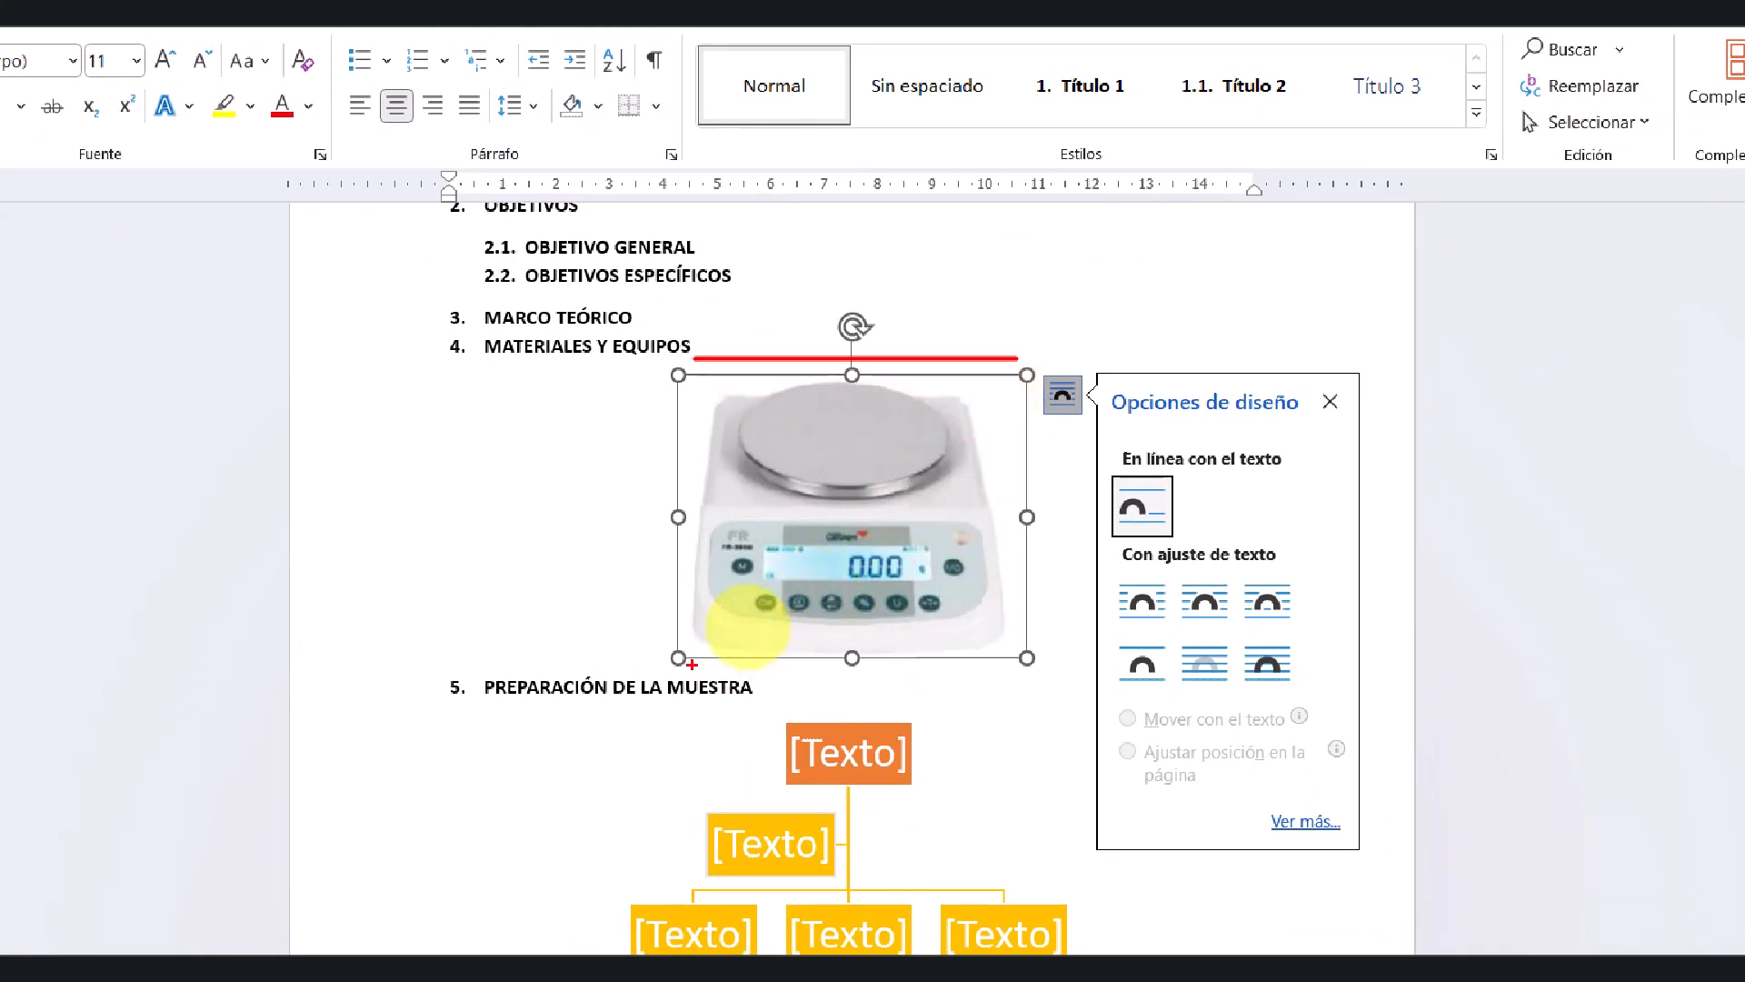
left_click_drag(691, 664, 1024, 677)
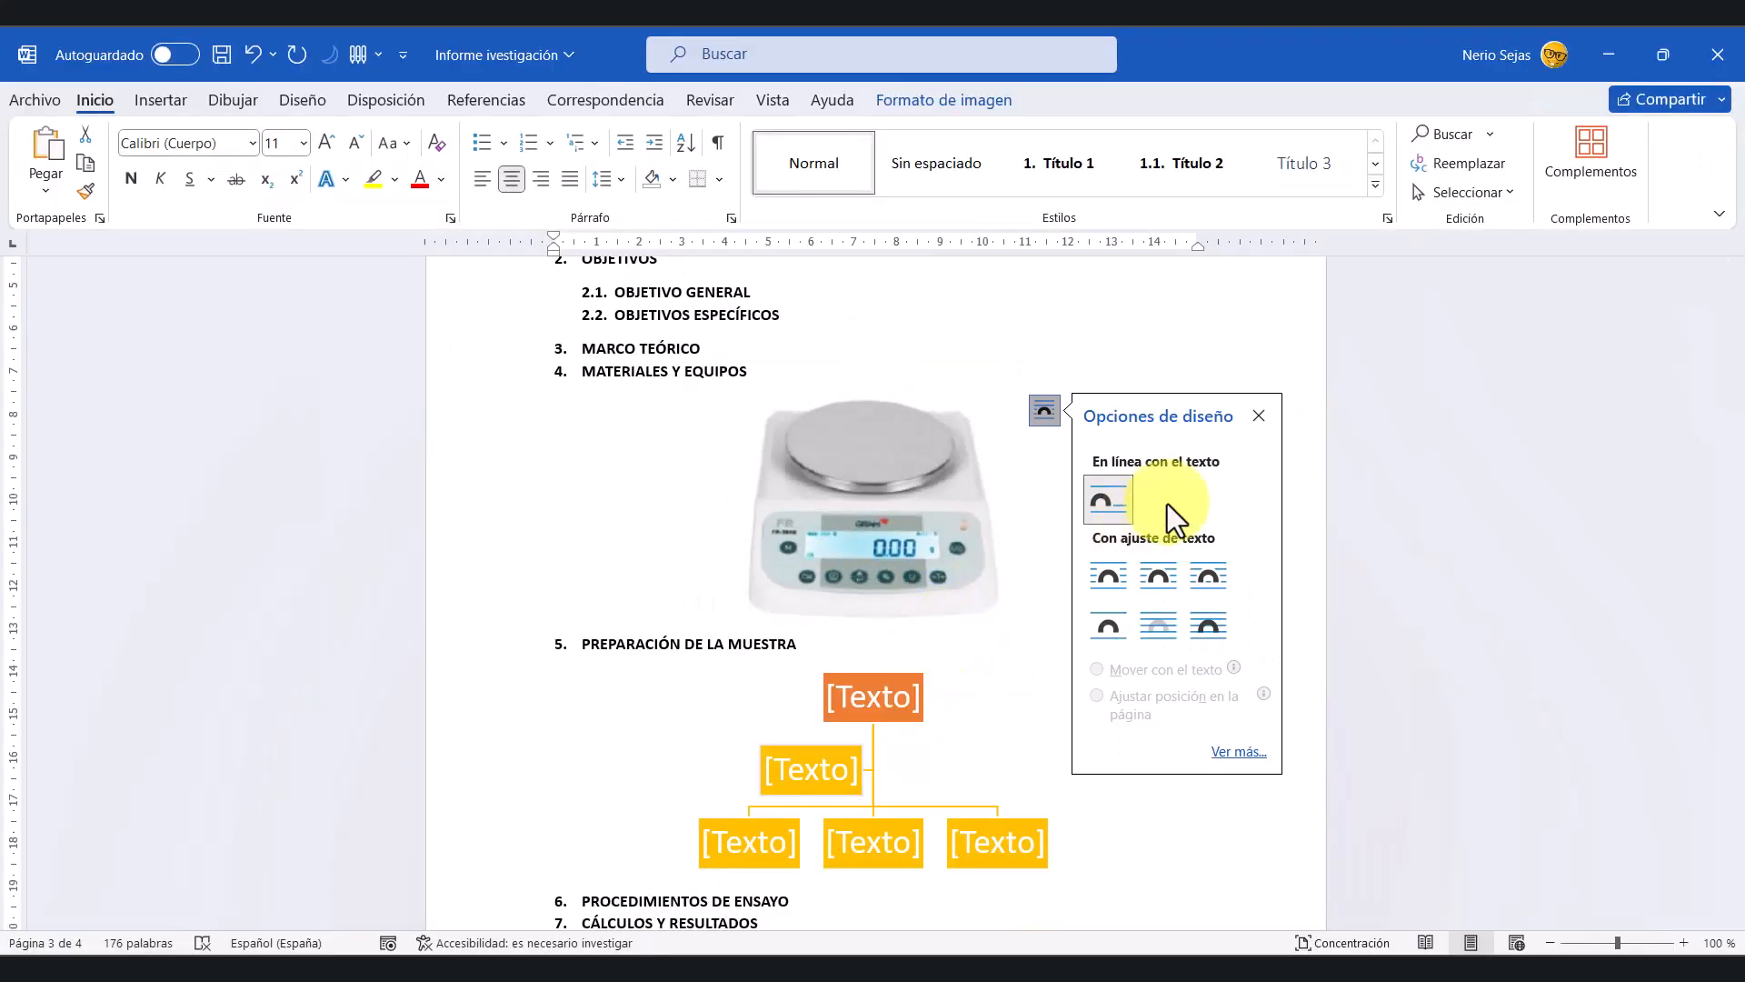
left_click(1255, 418)
left_click(1104, 455)
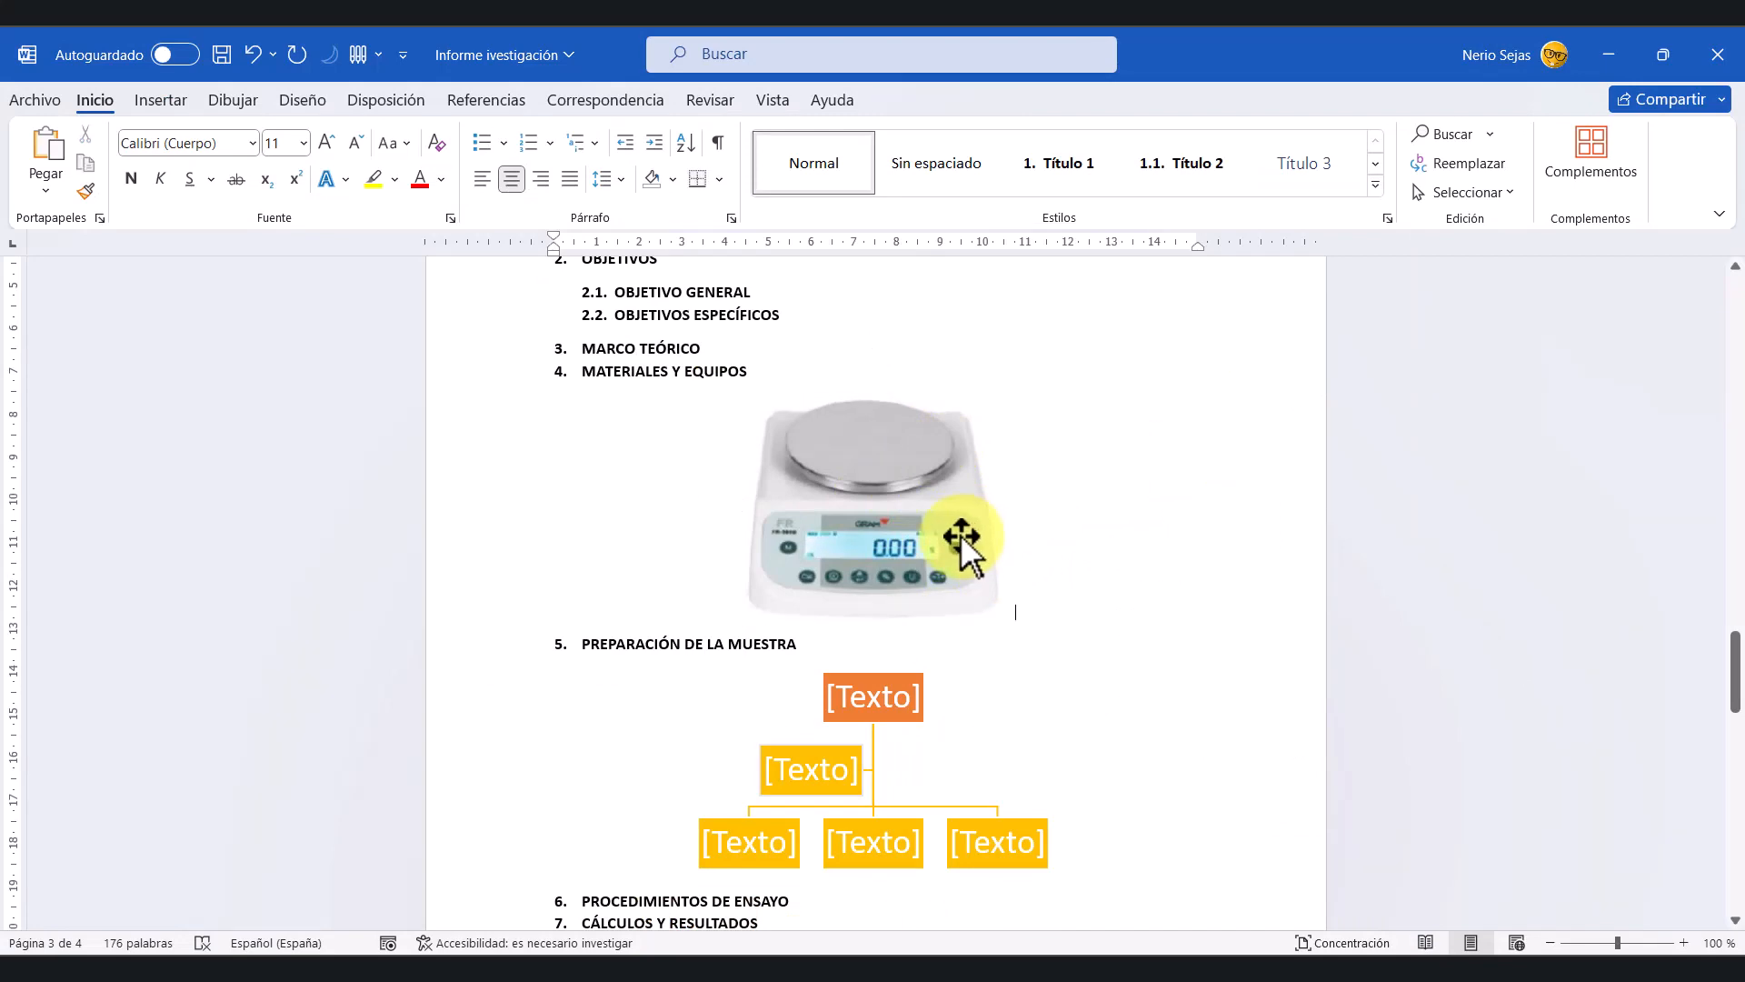
Step: Start a caption for the scale picture under MATERIALES Y EQUIPOS, using the Imagen label
scroll(915, 743, "down", 3)
scroll(908, 791, "up", 2)
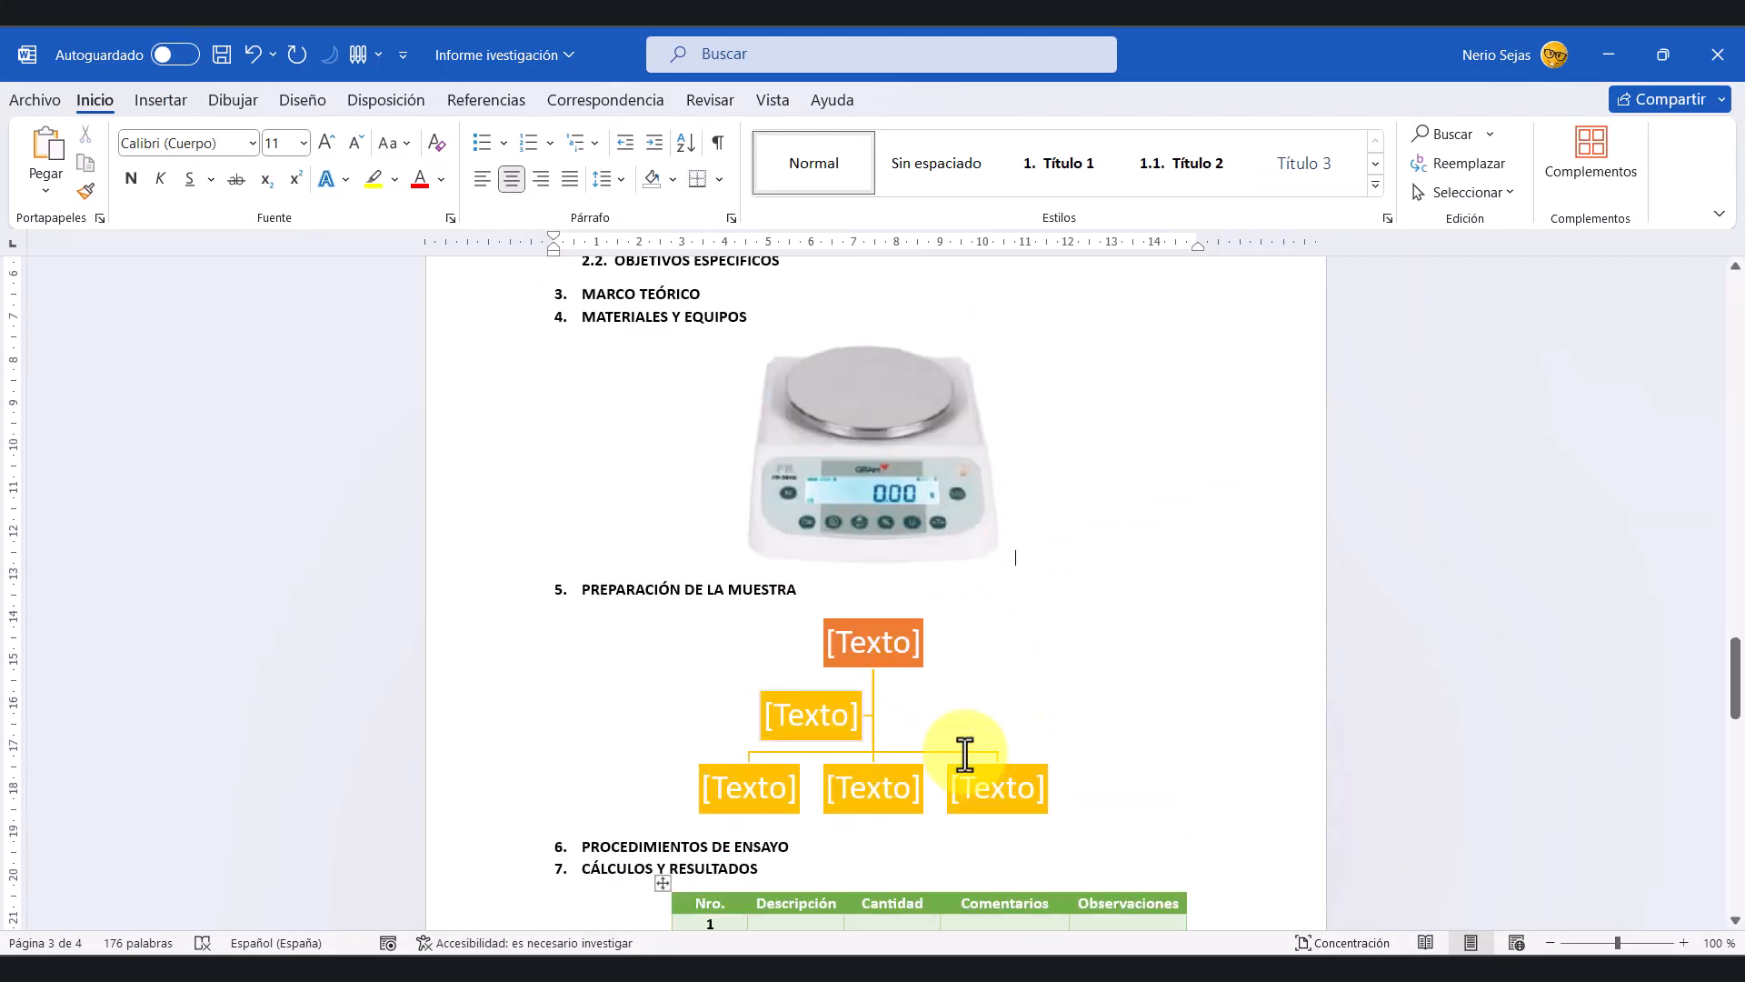
left_click(884, 438)
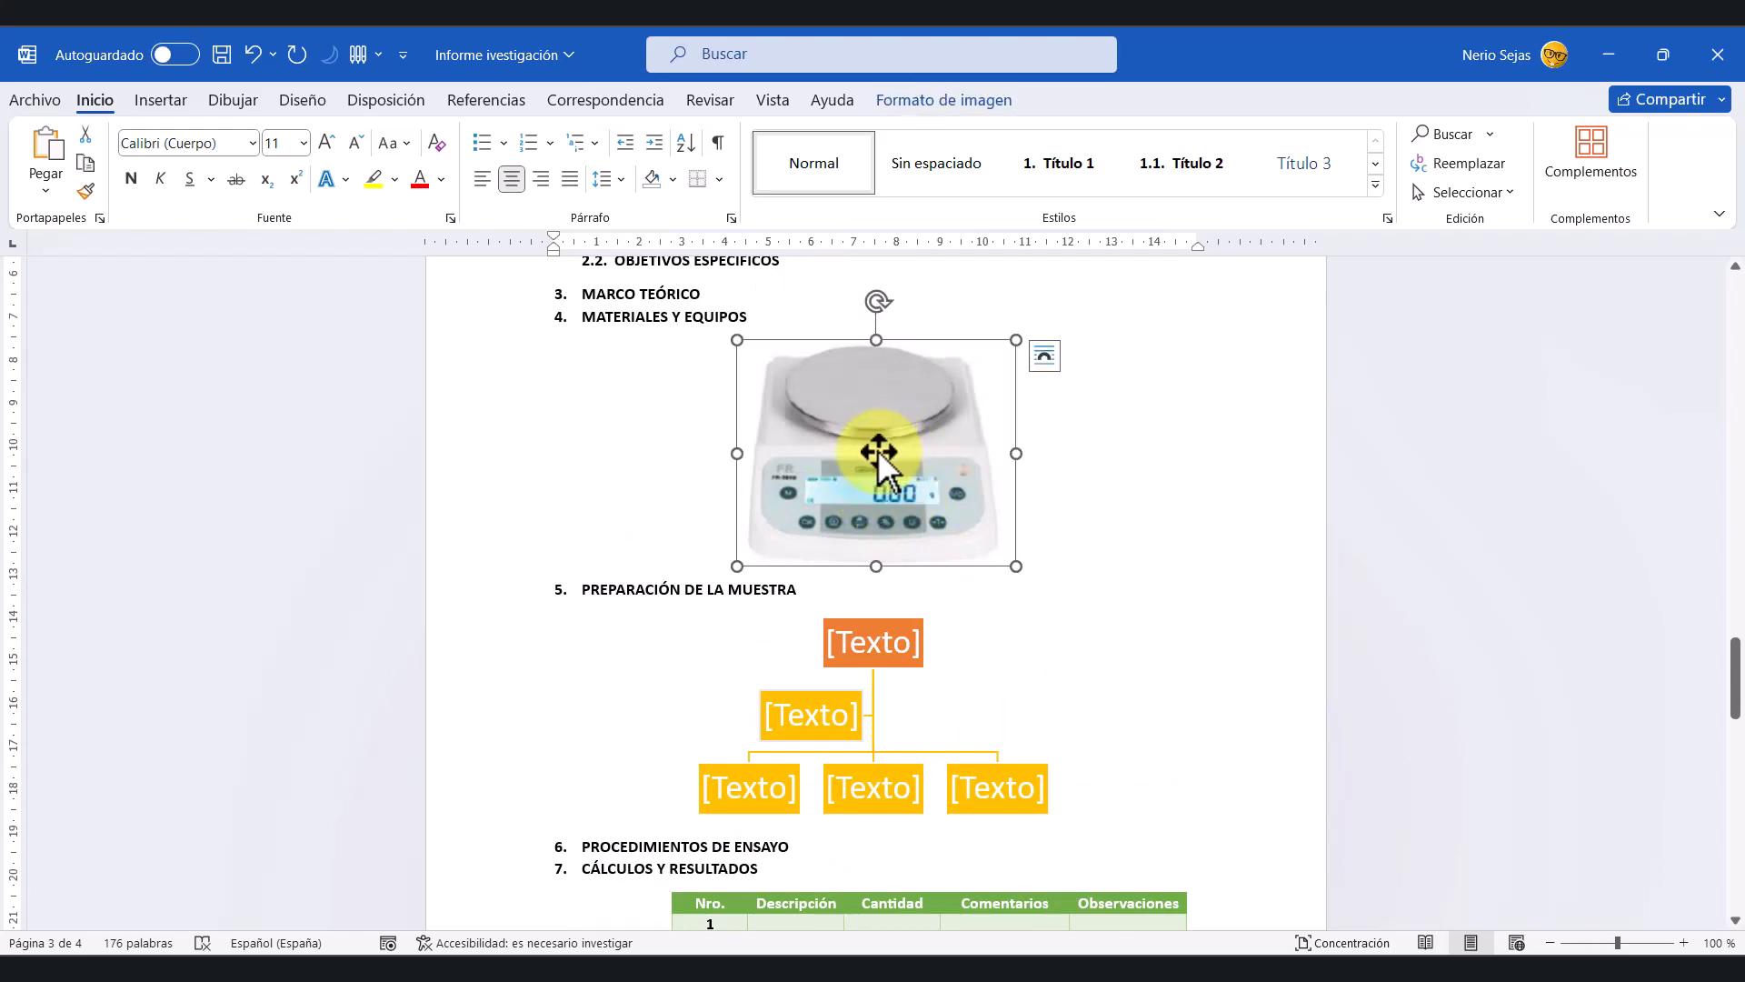
right_click(876, 449)
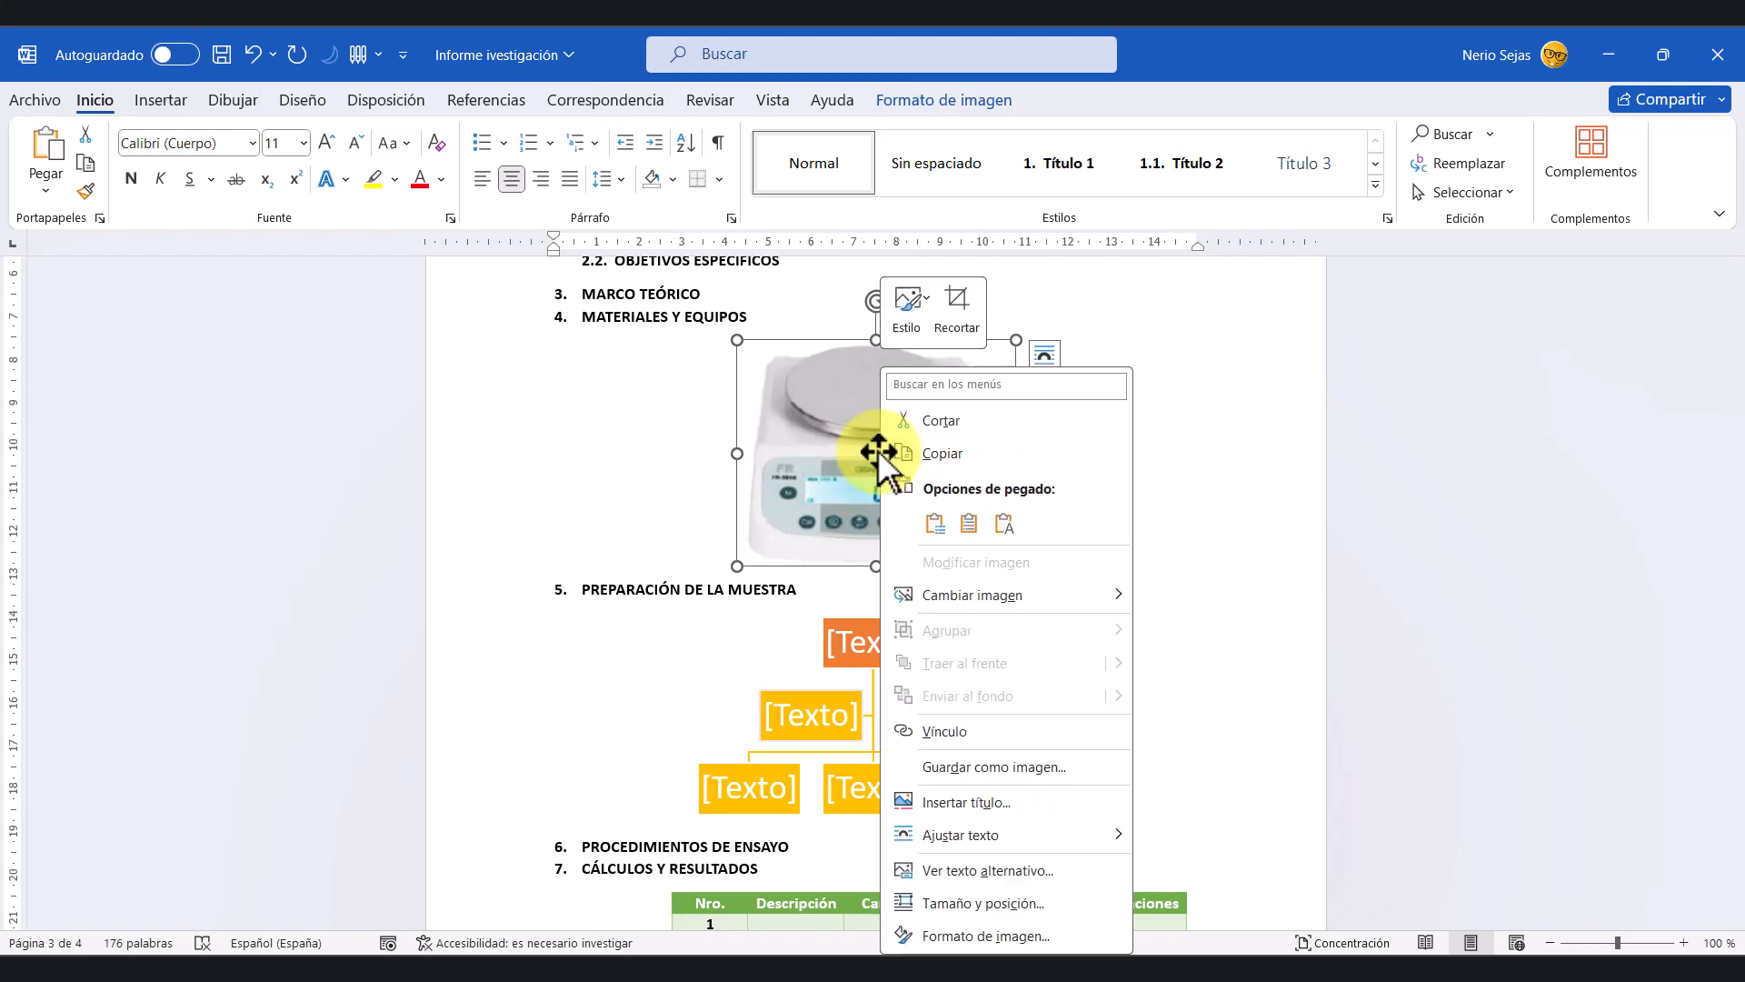
left_click(1002, 800)
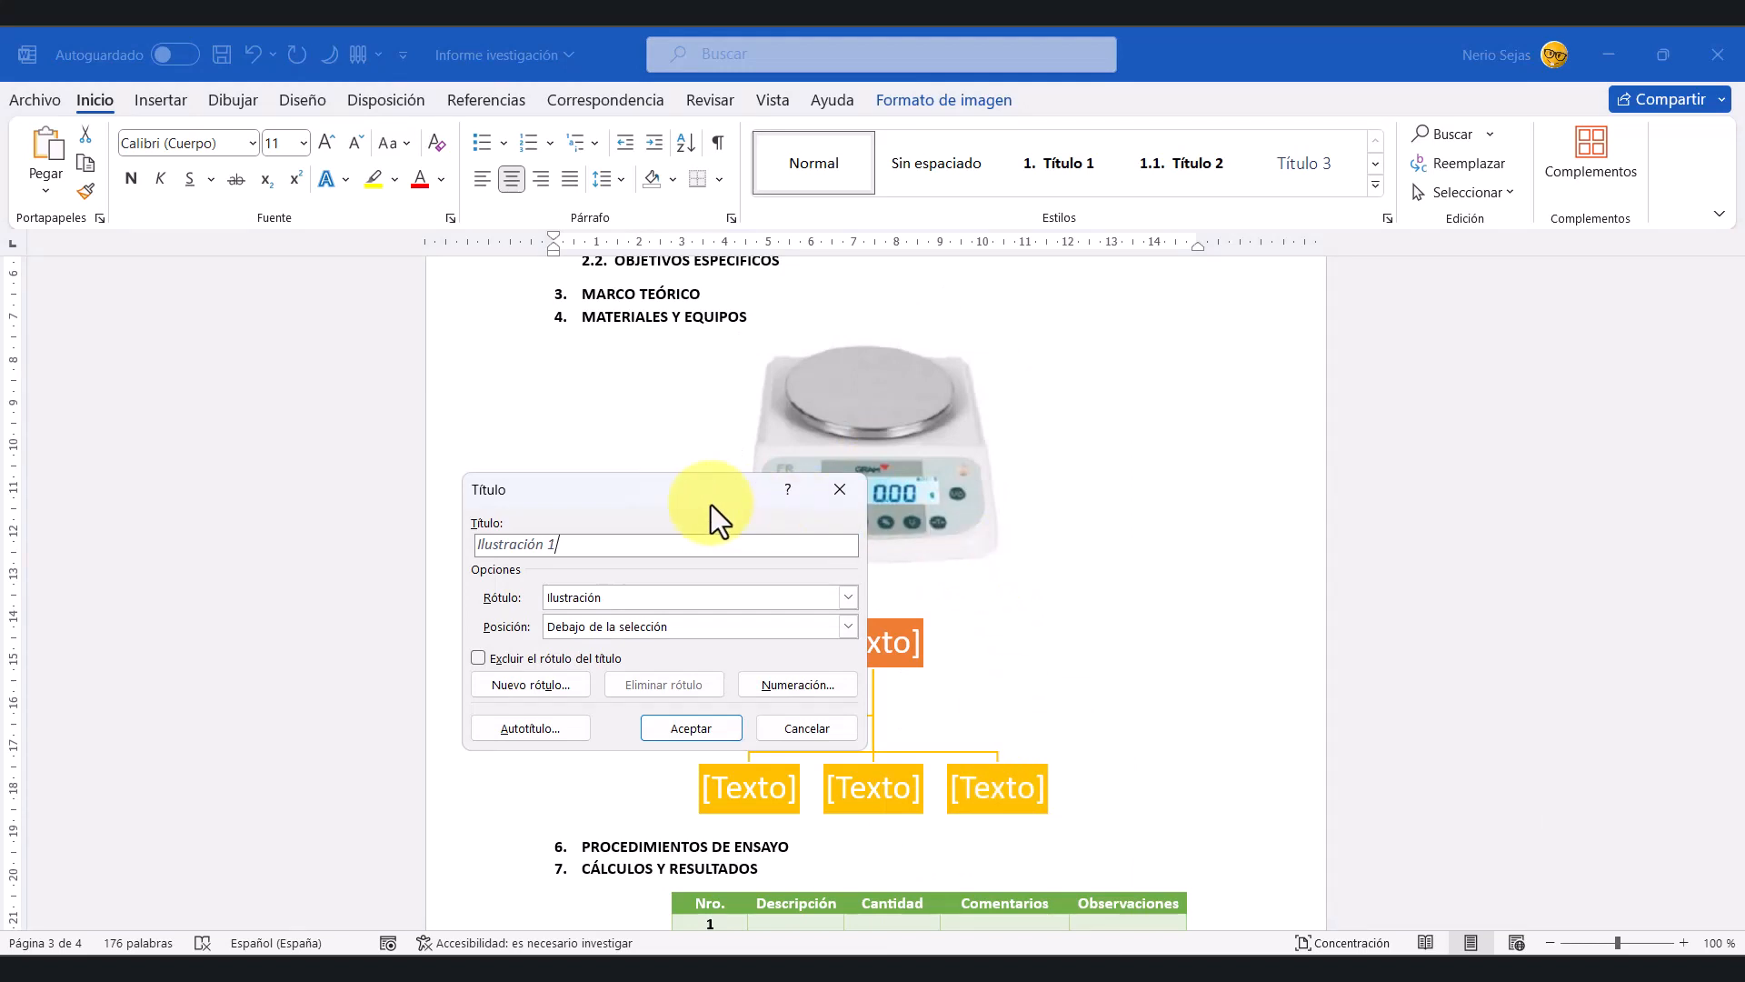
left_click_drag(625, 478, 360, 352)
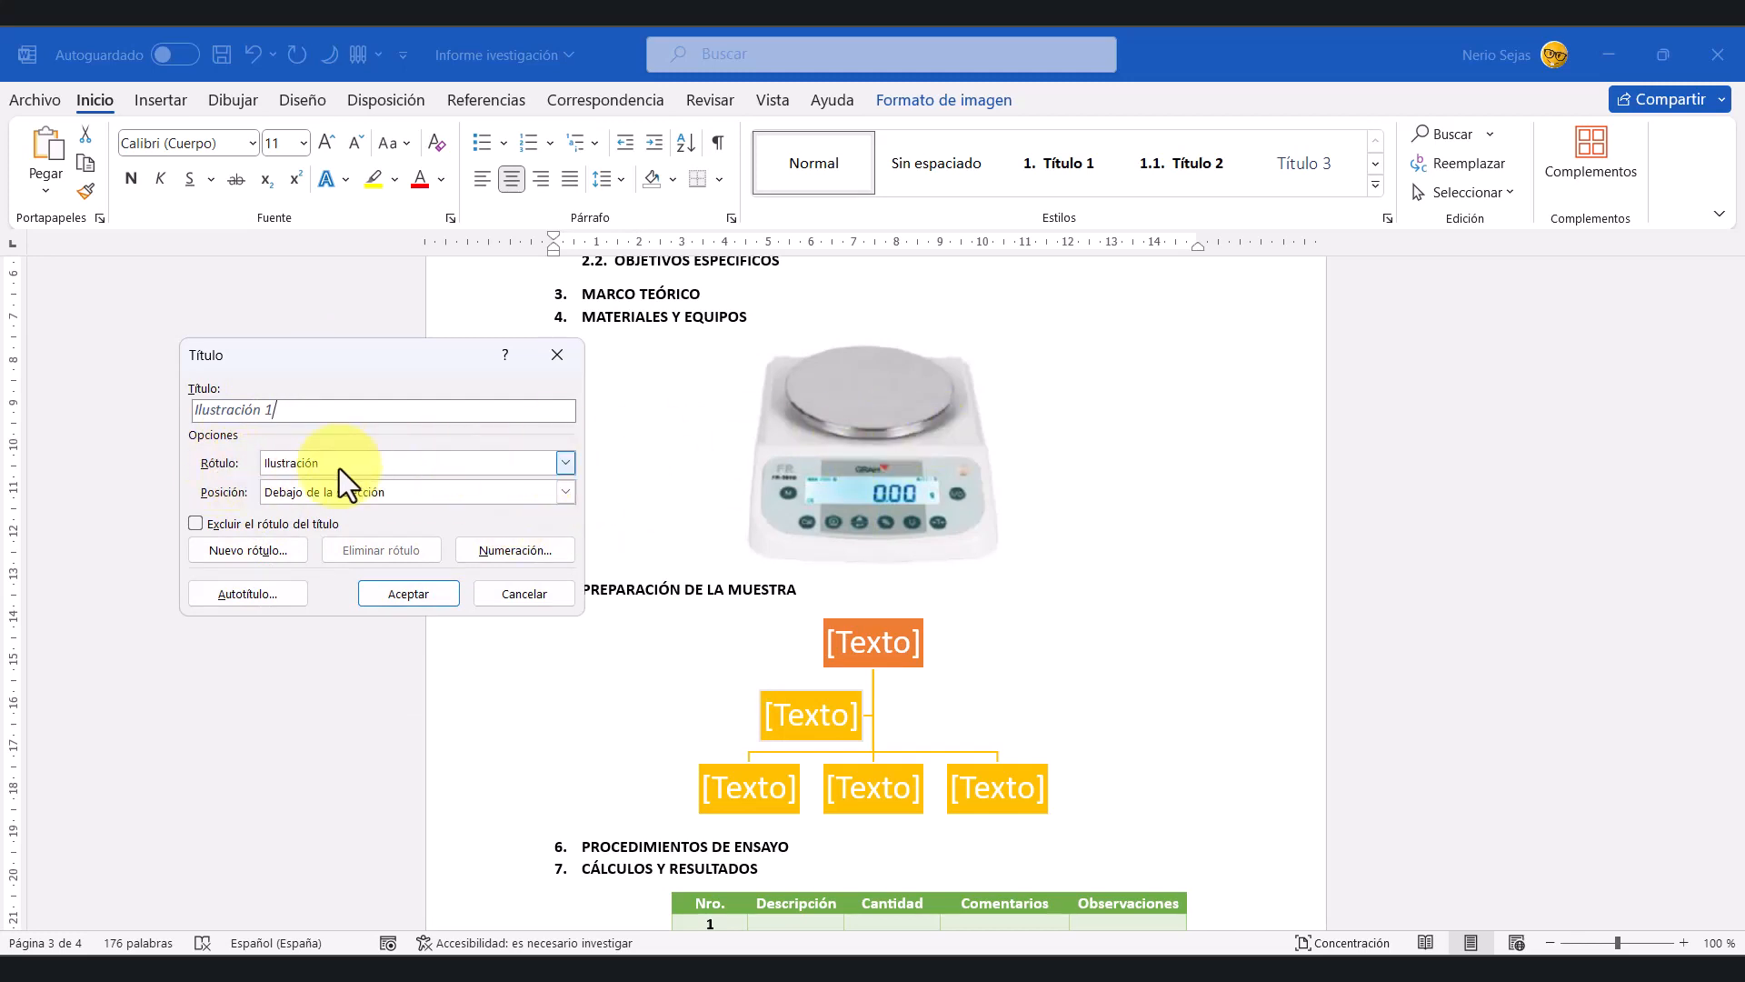
left_click(563, 463)
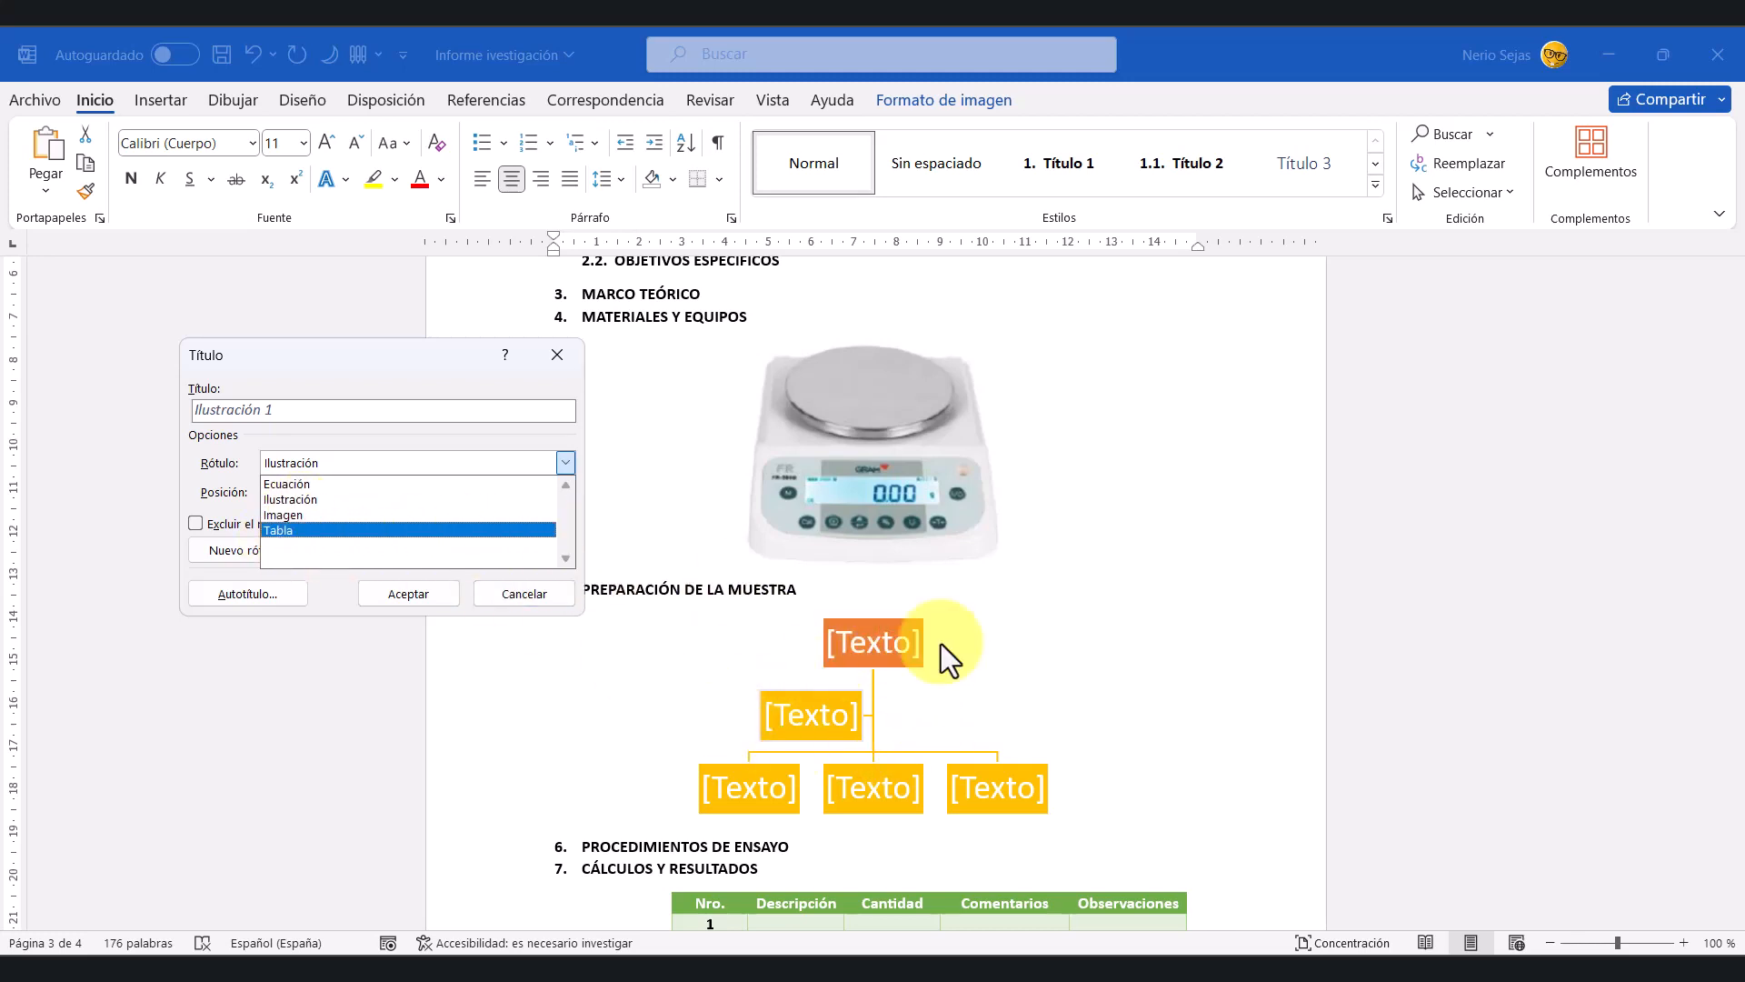
left_click(298, 517)
Step: Word the caption "Imagen 1 - Balanza electrónica", position it above the selection and insert it
left_click(289, 415)
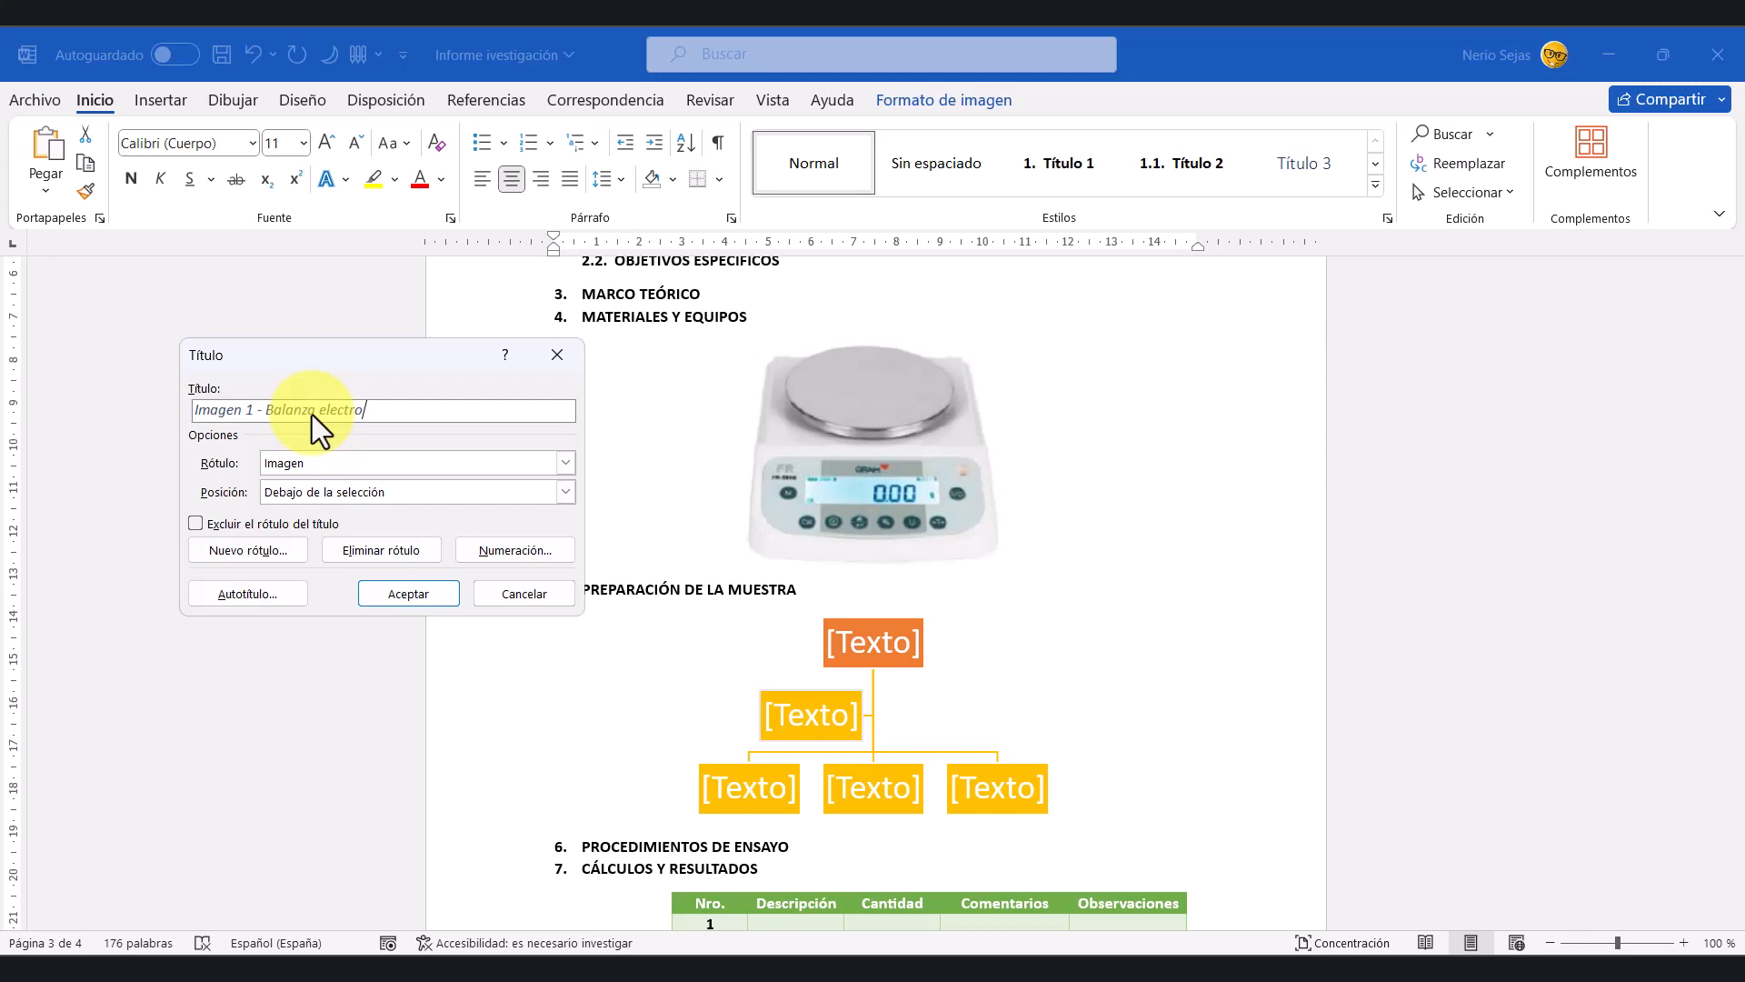
type("ónica")
left_click(564, 491)
left_click(361, 511)
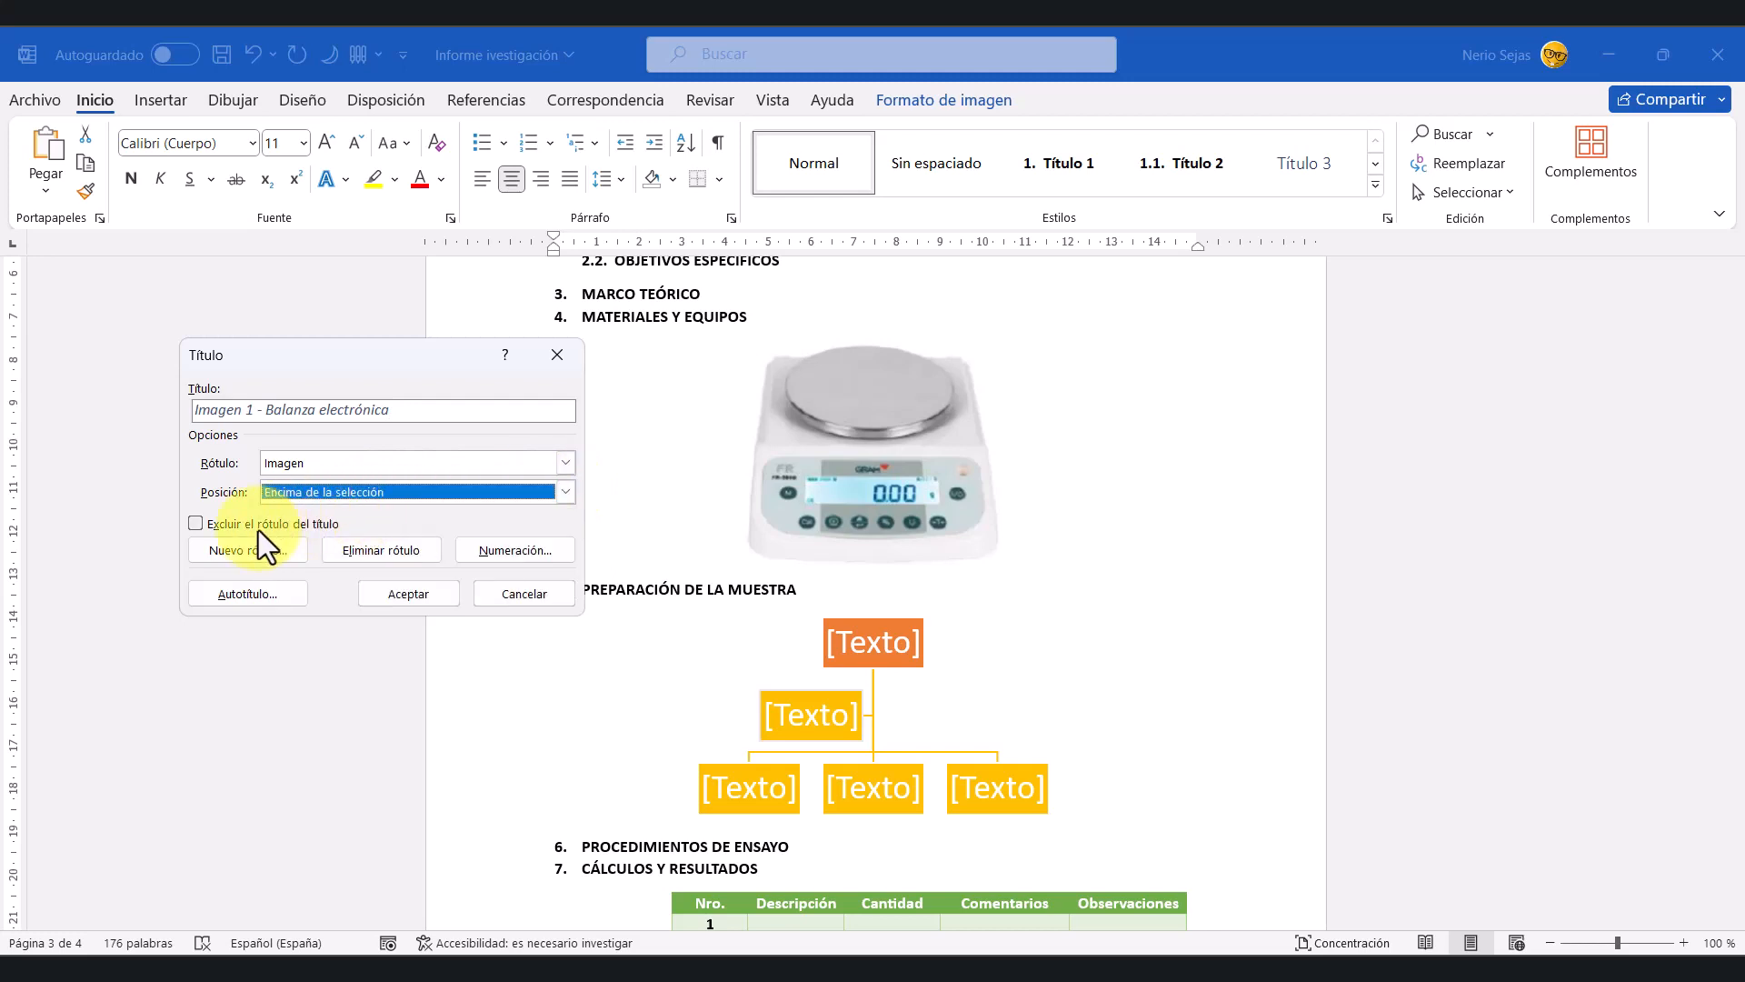
left_click(417, 596)
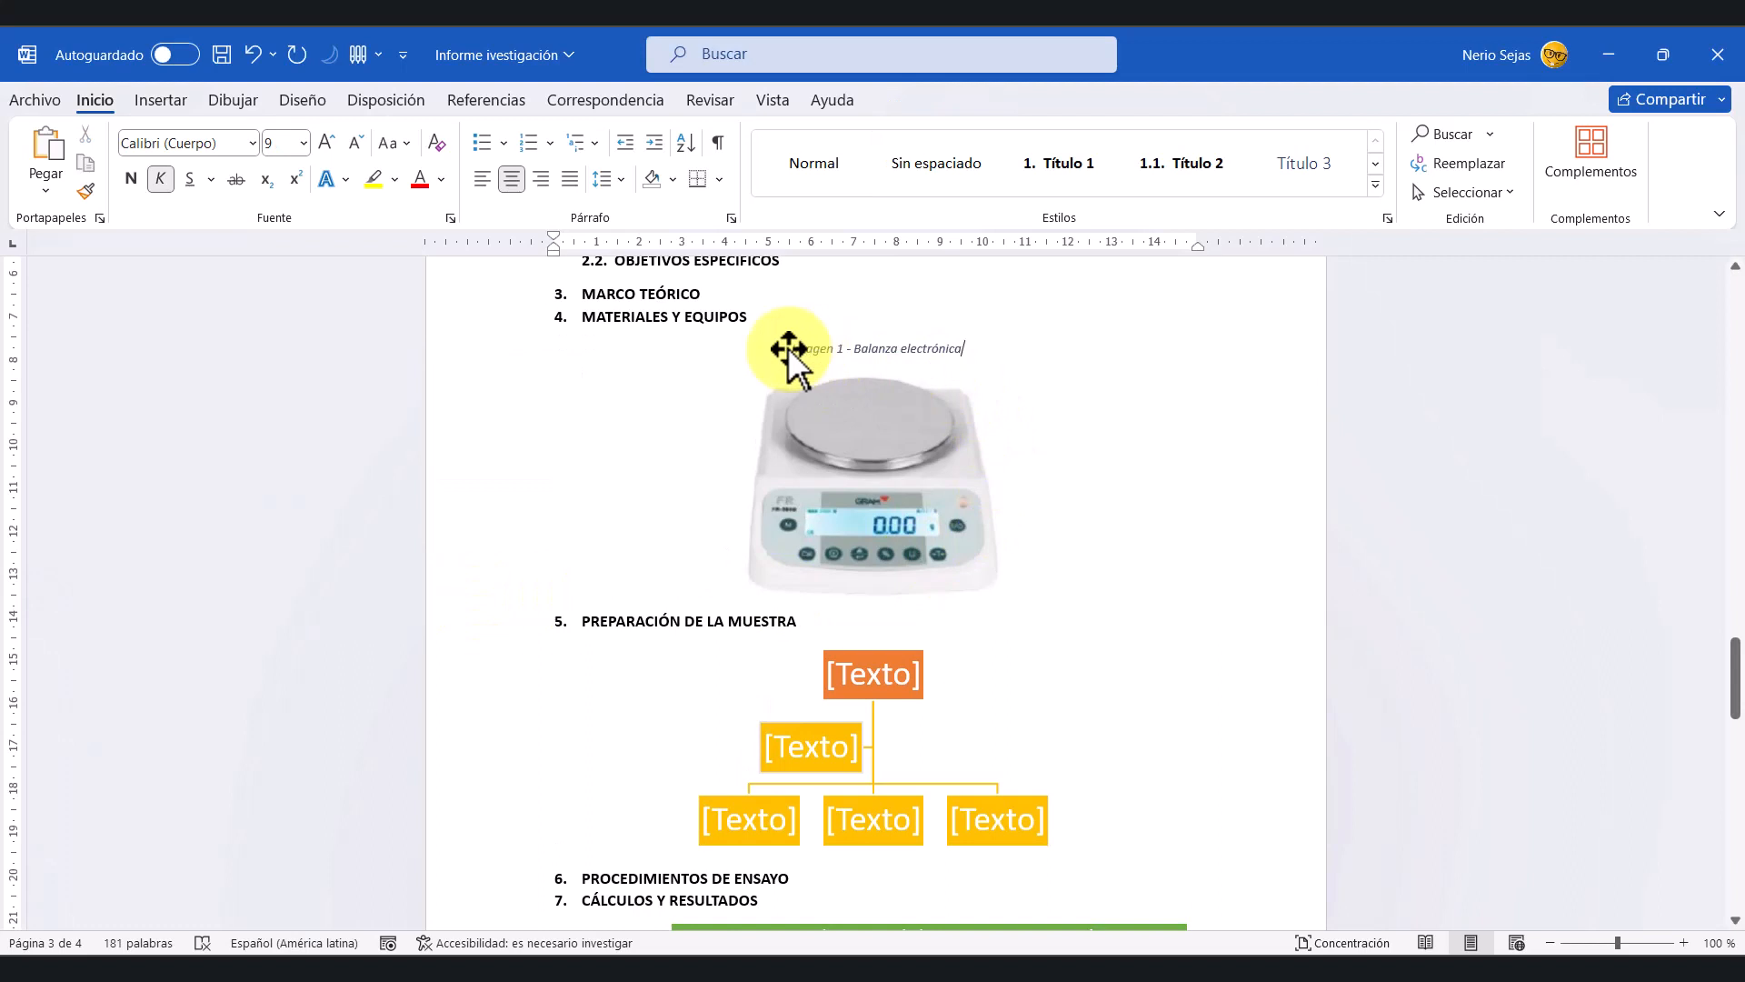
Step: Examine the new caption above the scale picture, its number field and the picture's caption option
left_click_drag(791, 349, 969, 350)
left_click(907, 460)
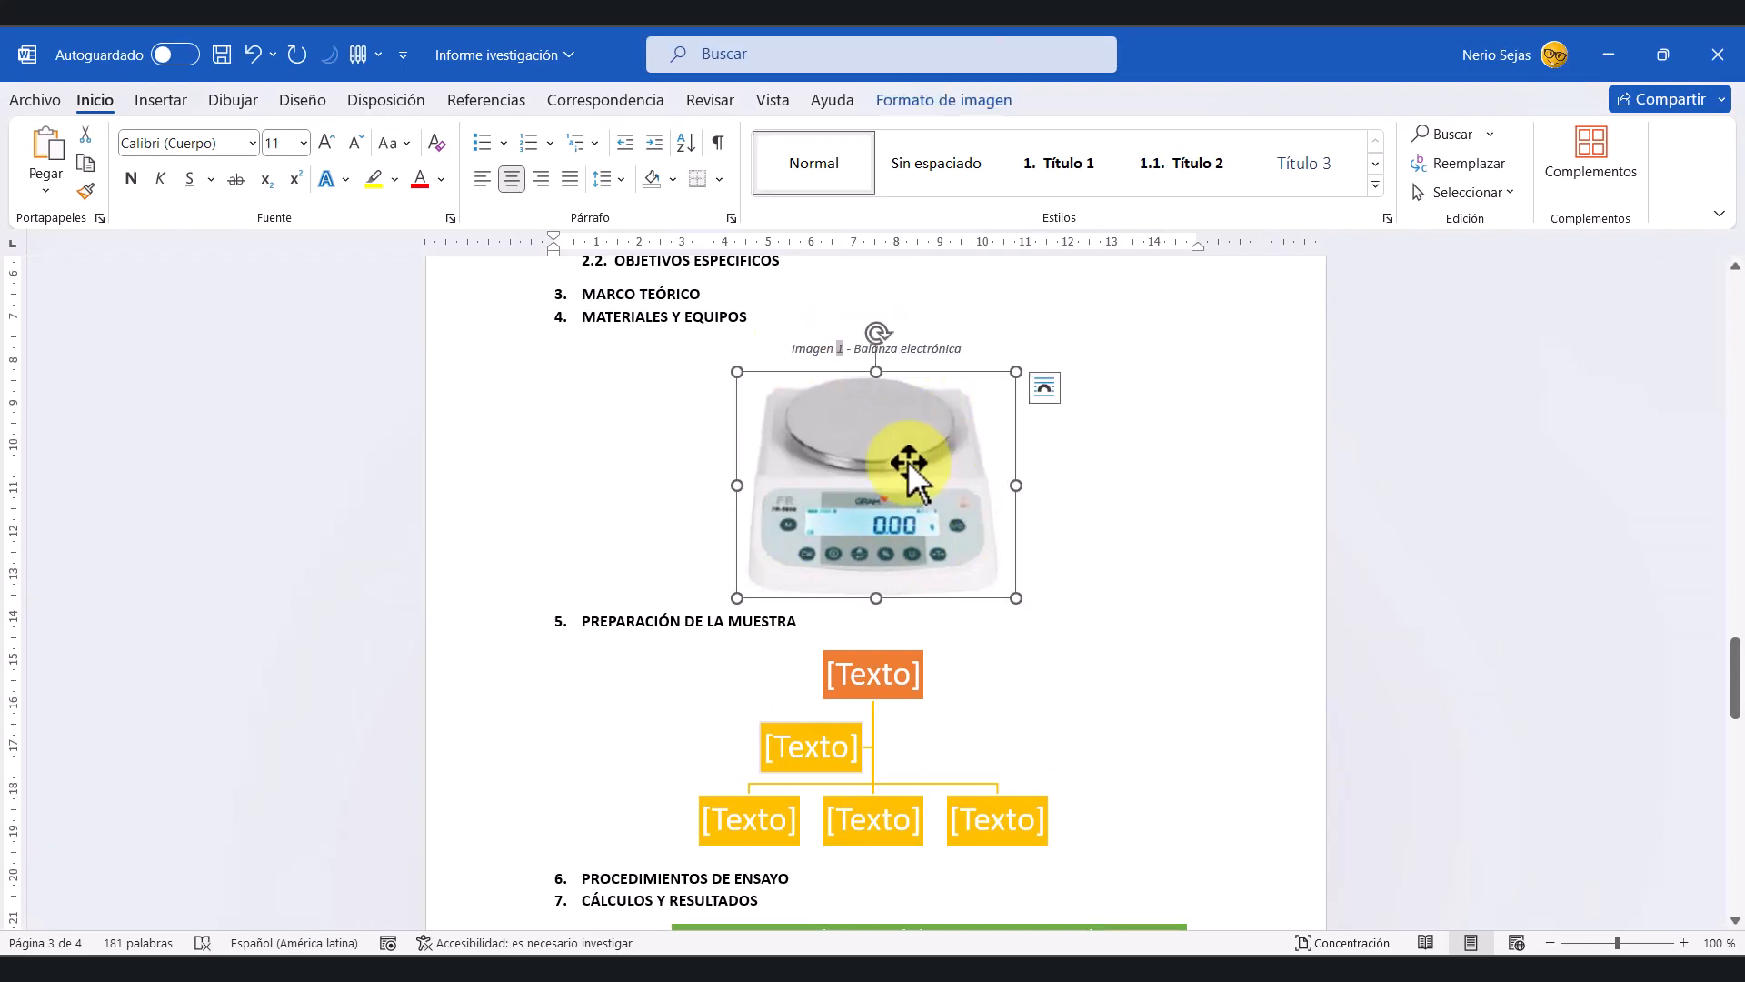
left_click(1141, 380)
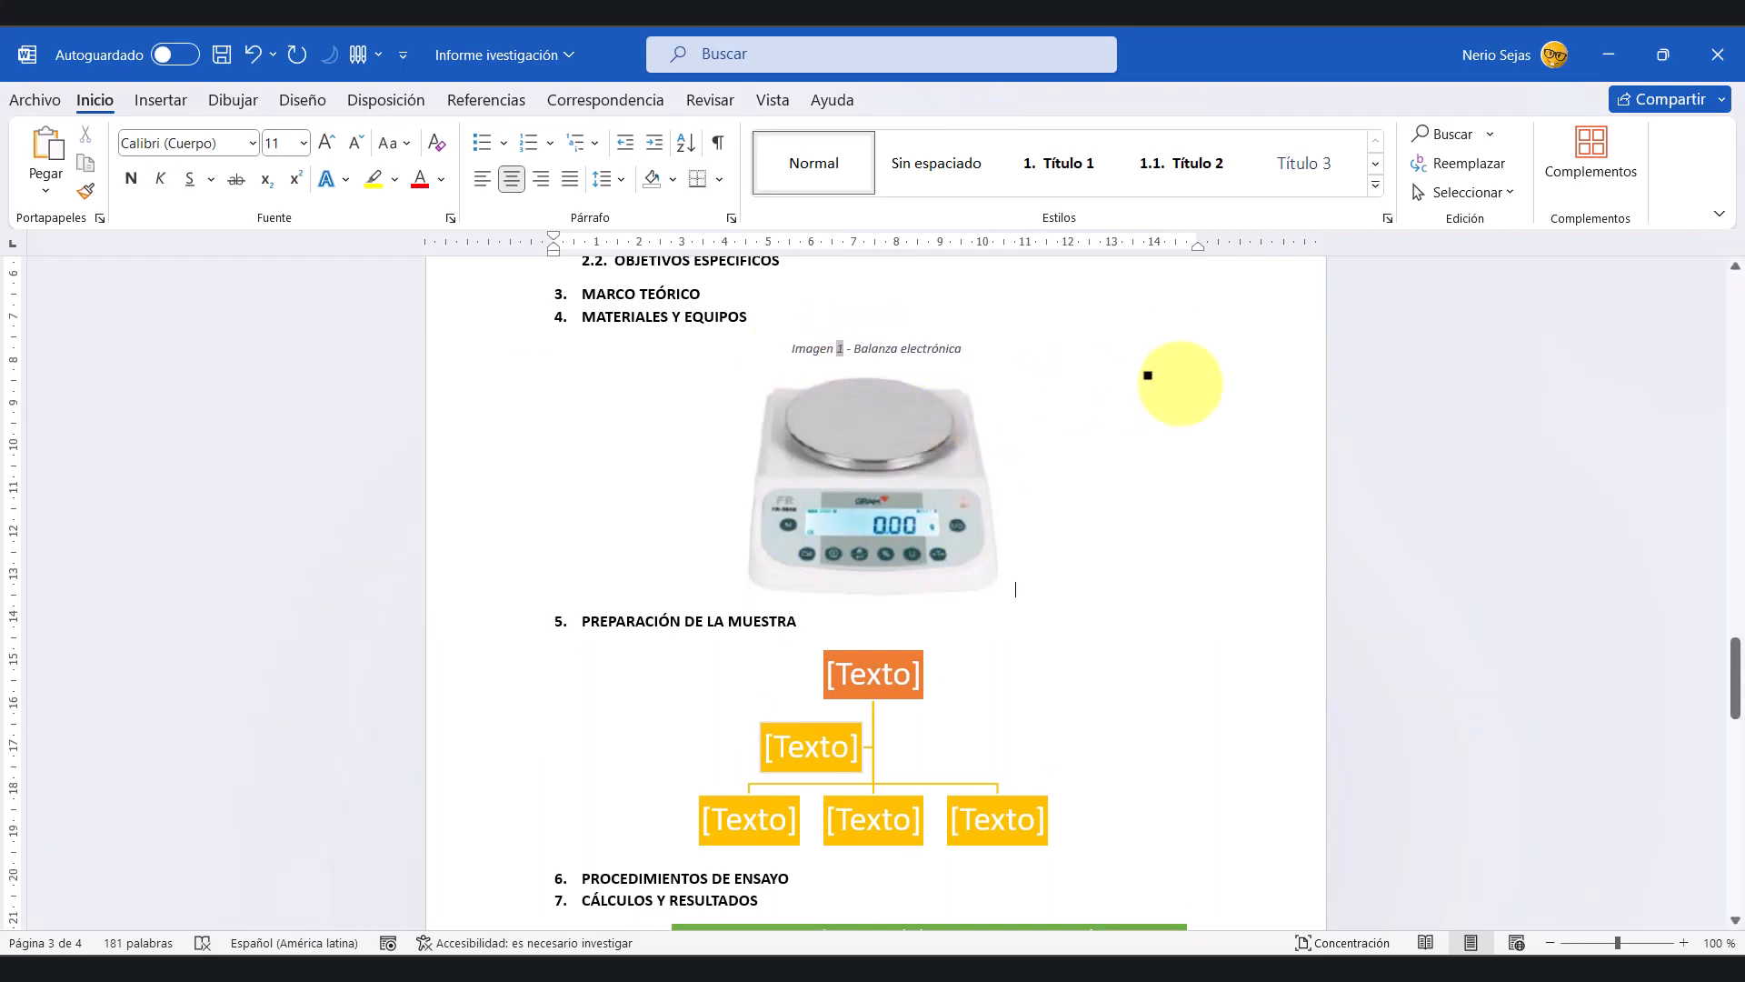
left_click(861, 483)
right_click(861, 484)
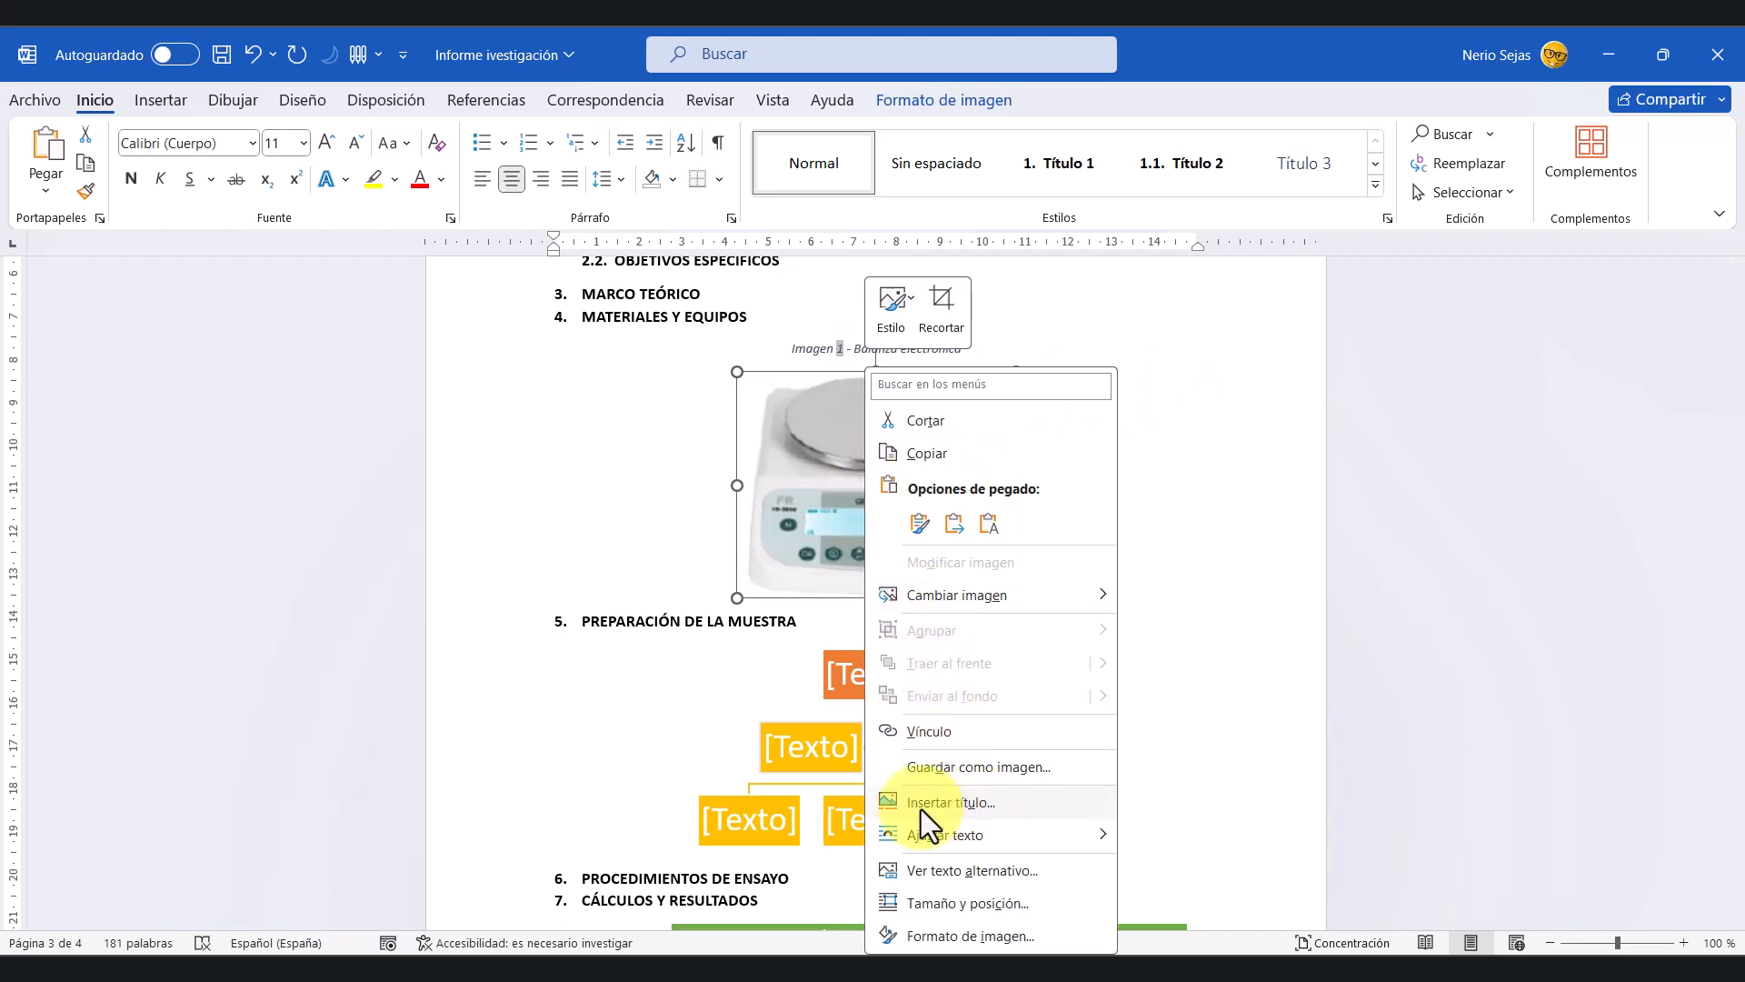
left_click(1148, 564)
left_click(808, 350)
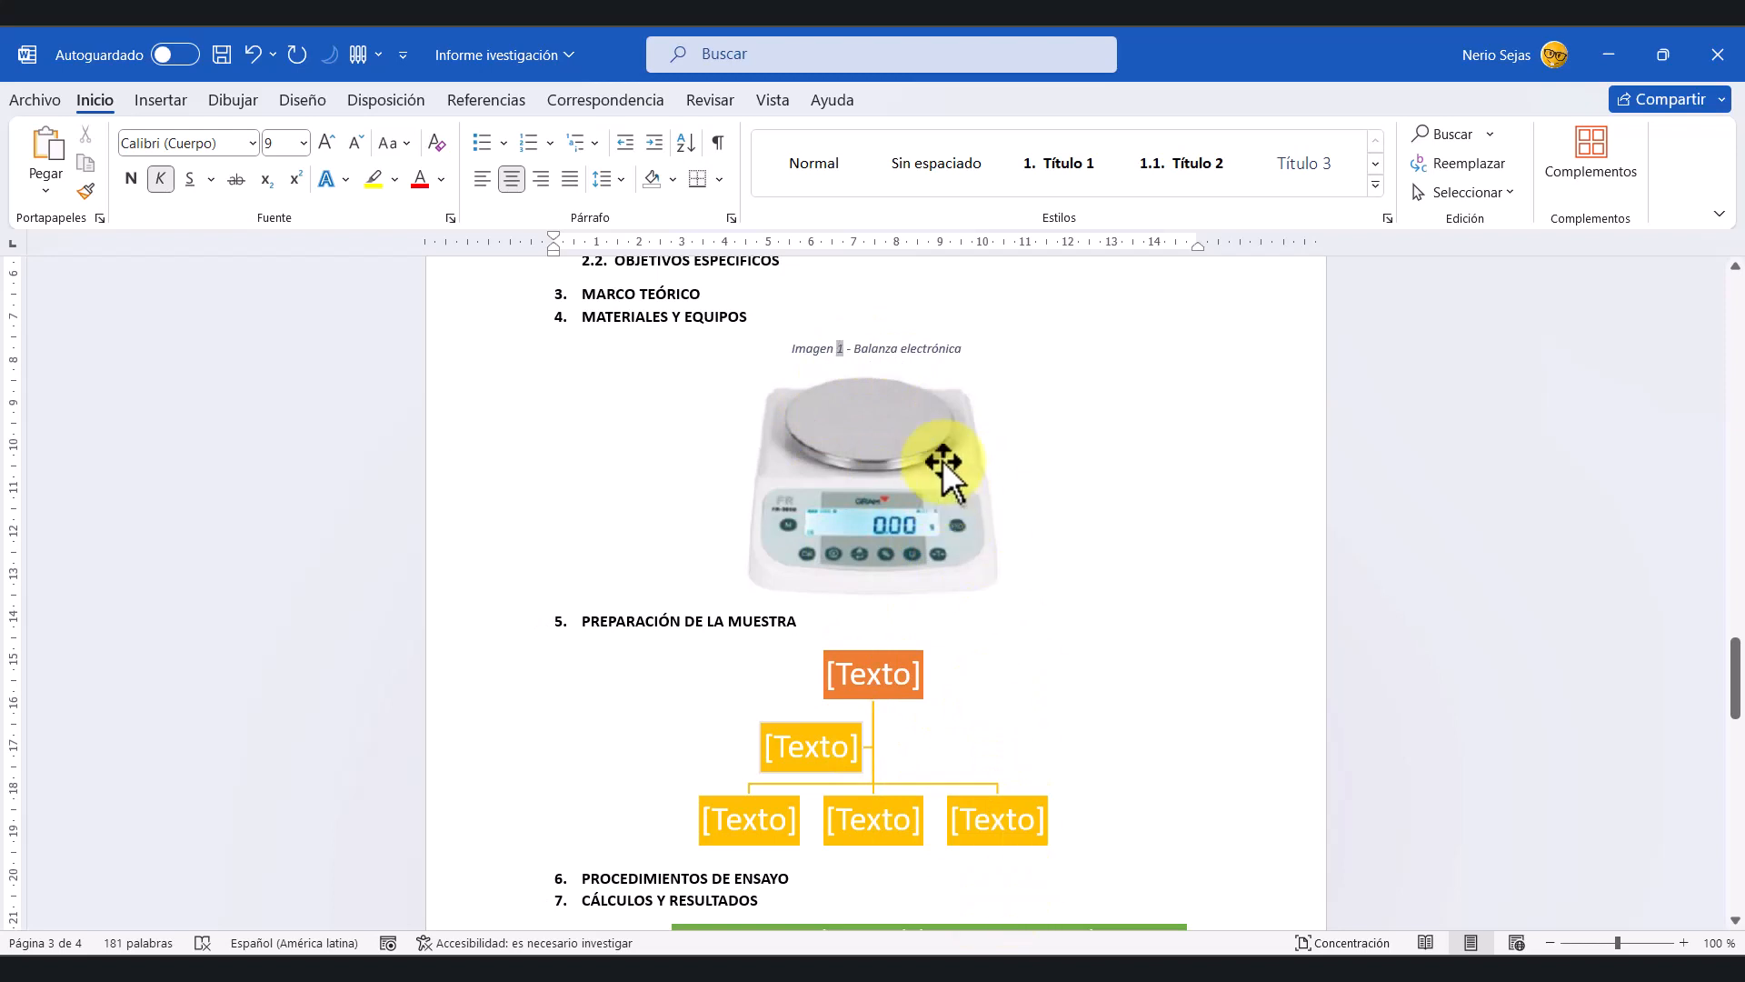
left_click(1068, 438)
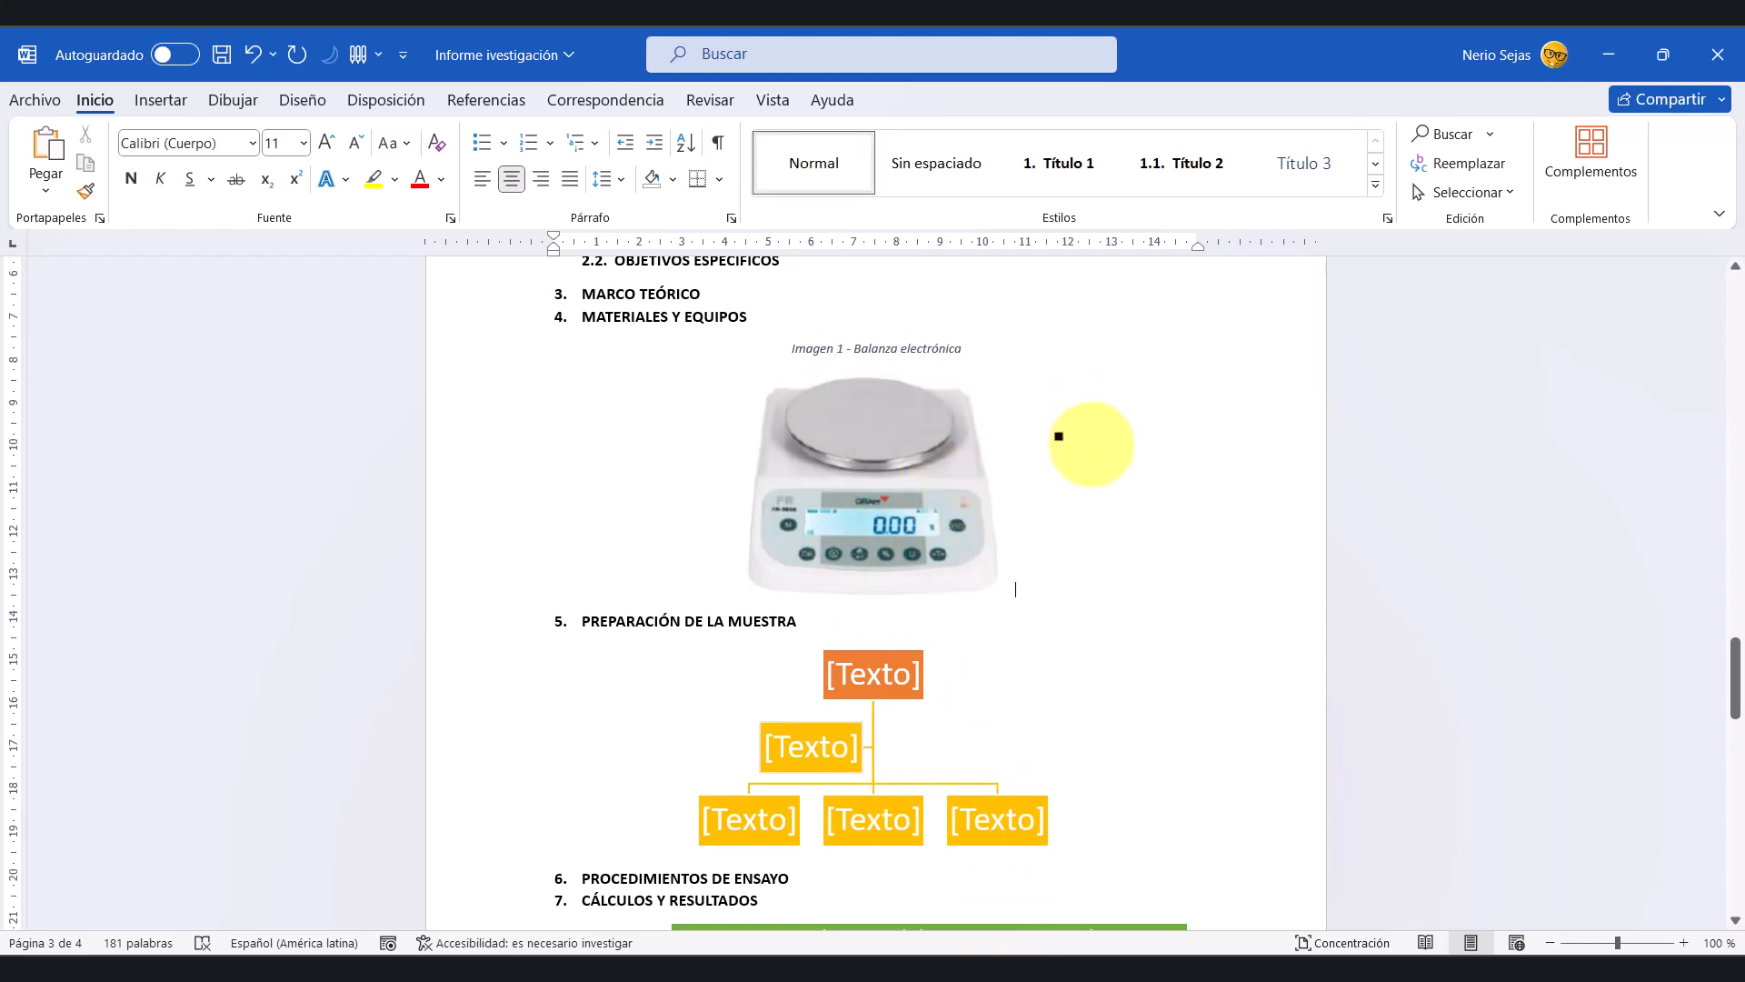
left_click(839, 347)
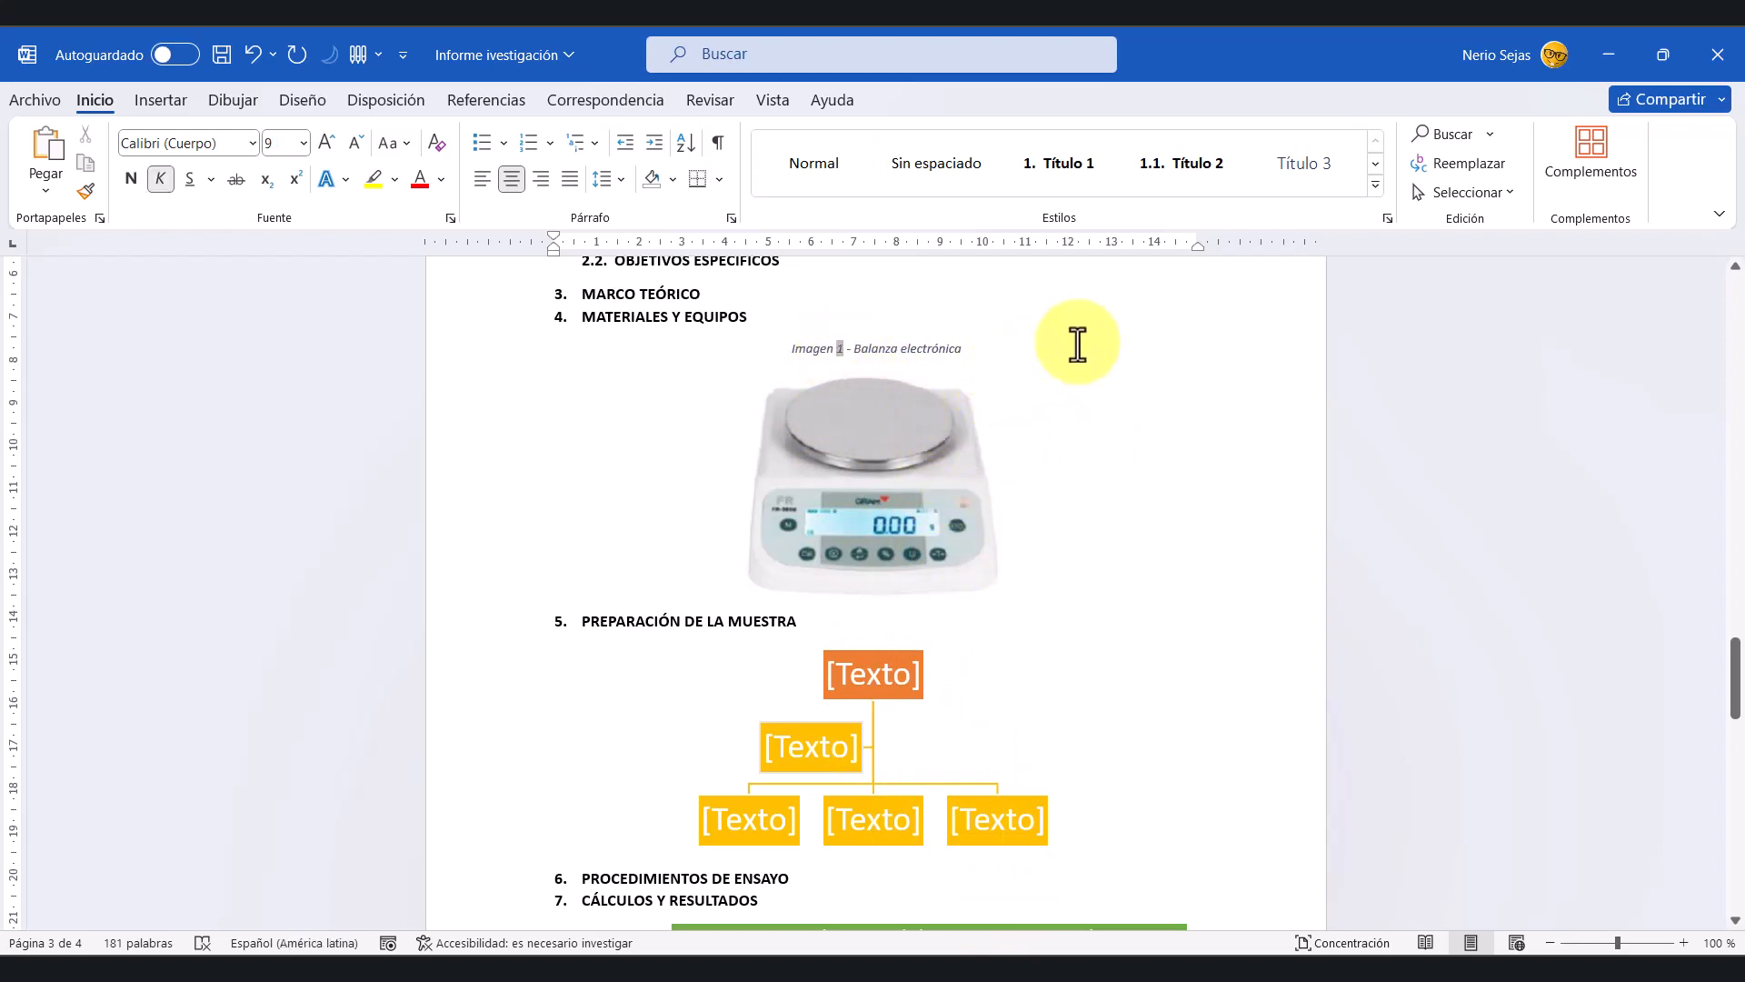
Step: Apply the Normal style to the scale picture's caption and center it
left_click_drag(1001, 346, 741, 348)
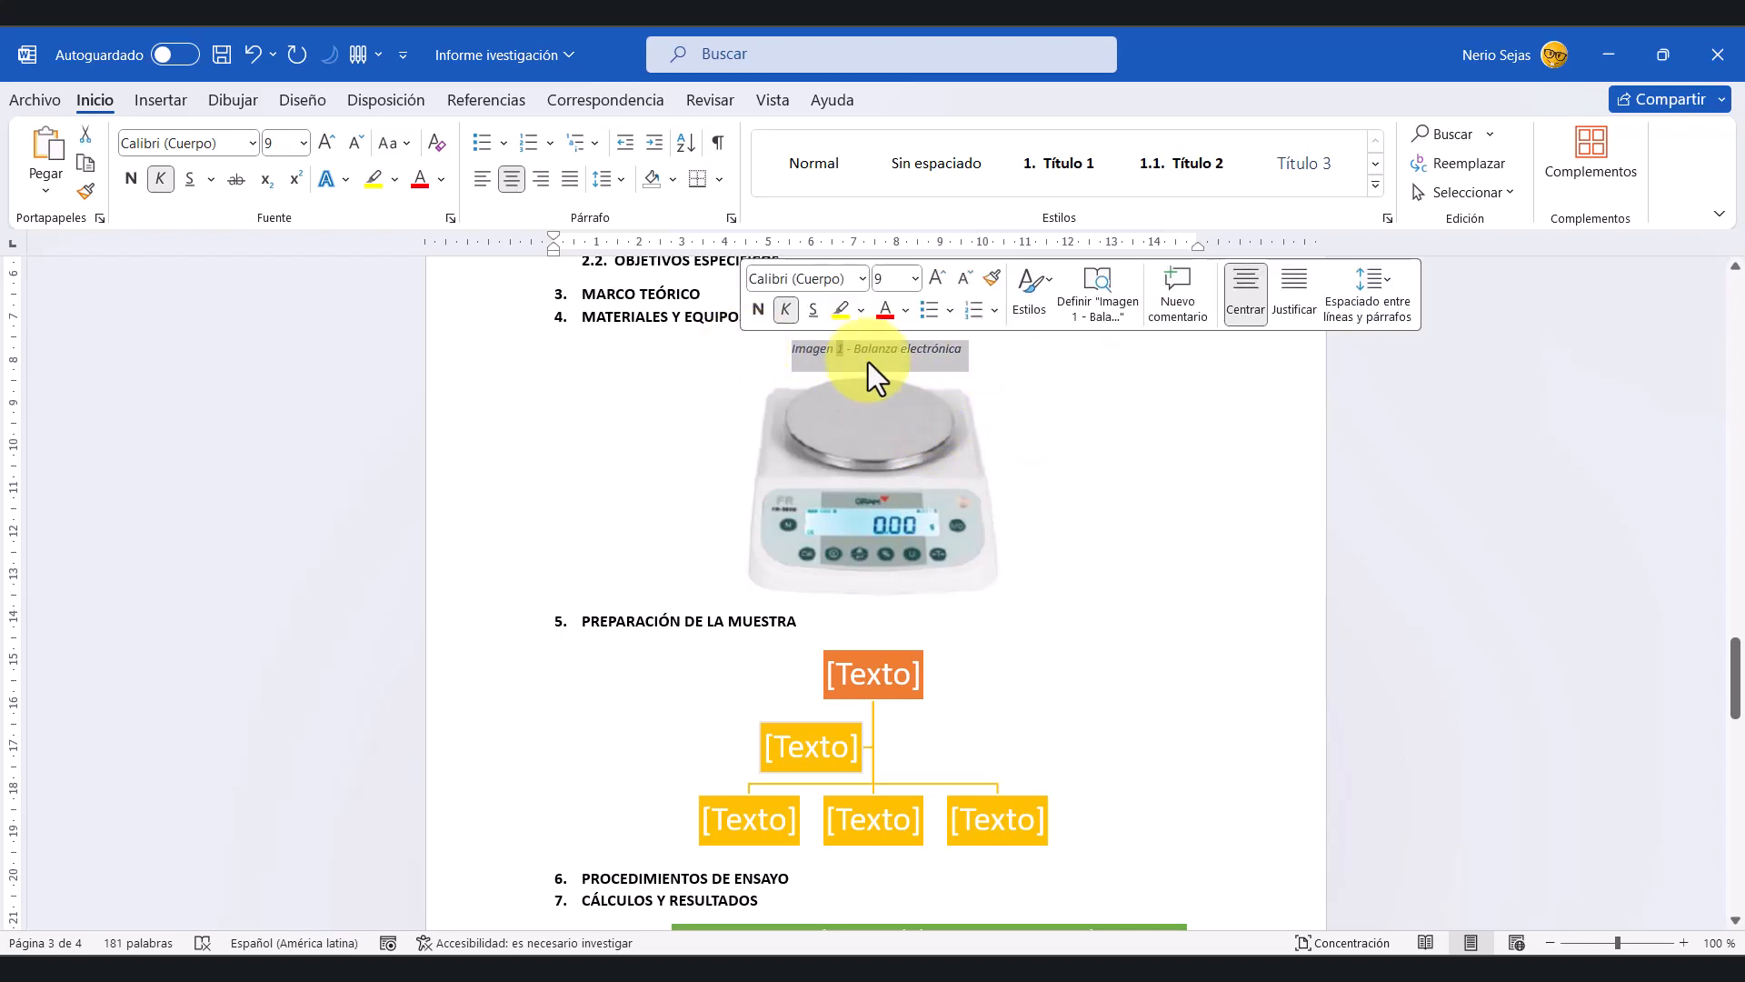
left_click(1375, 184)
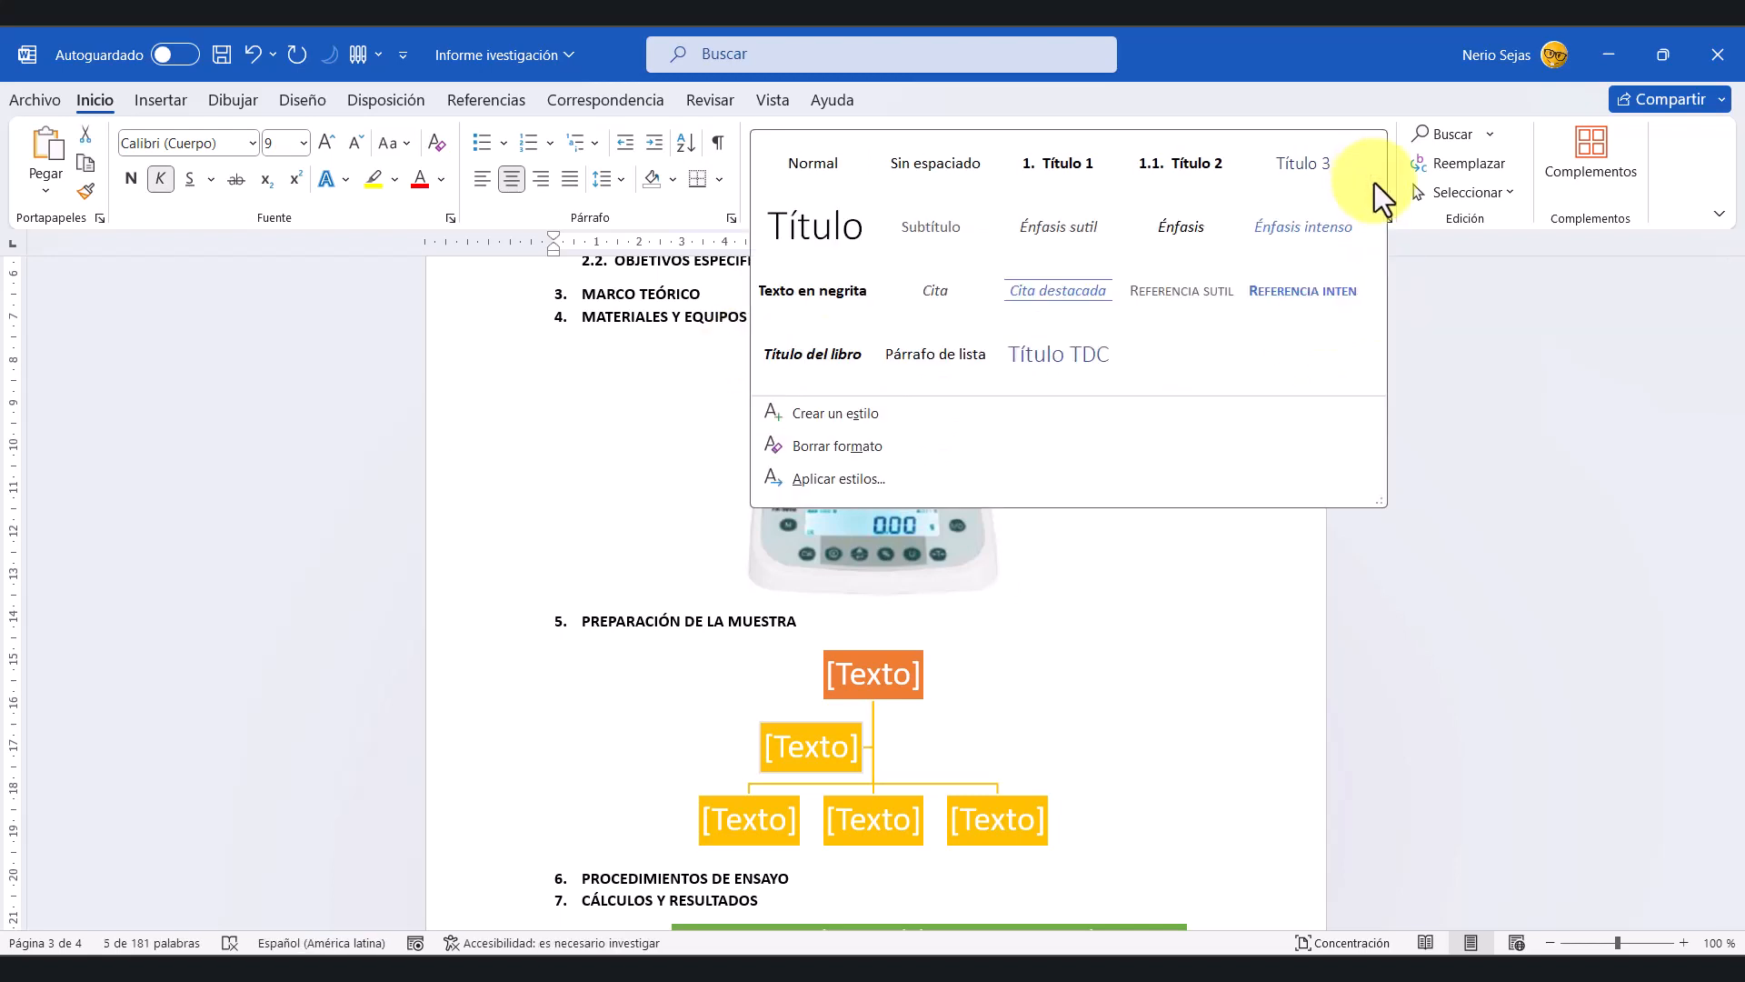
left_click(811, 169)
left_click(512, 179)
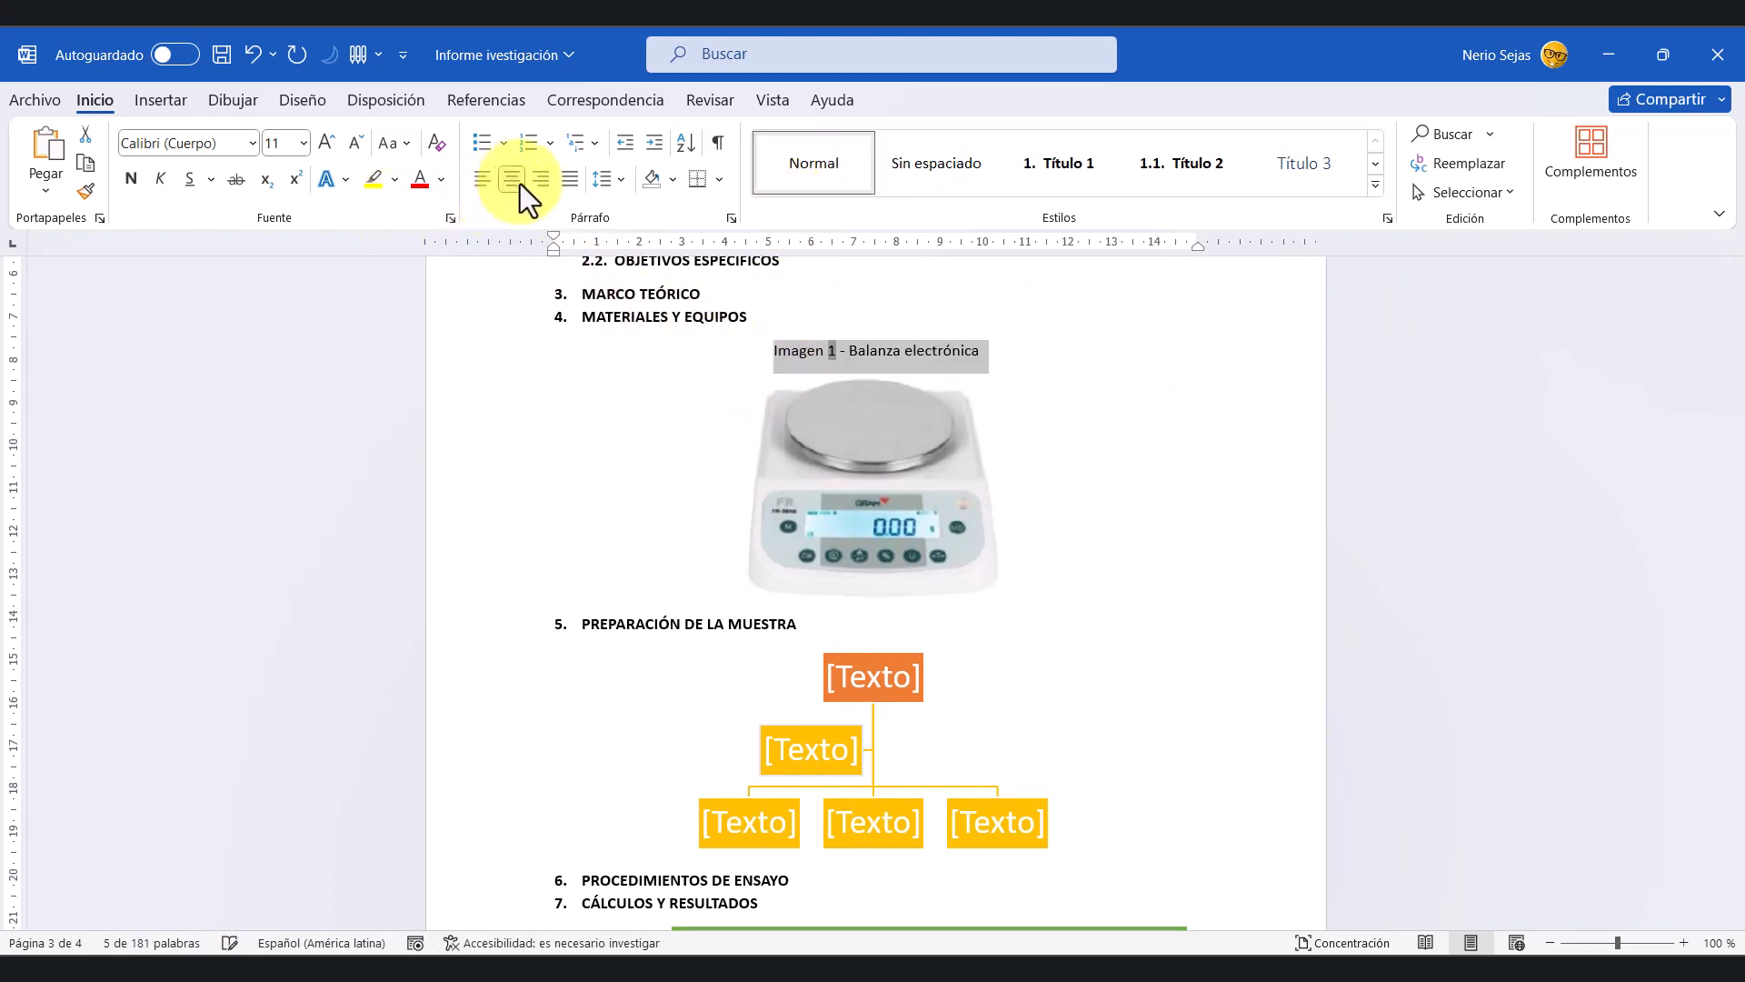
left_click(1072, 402)
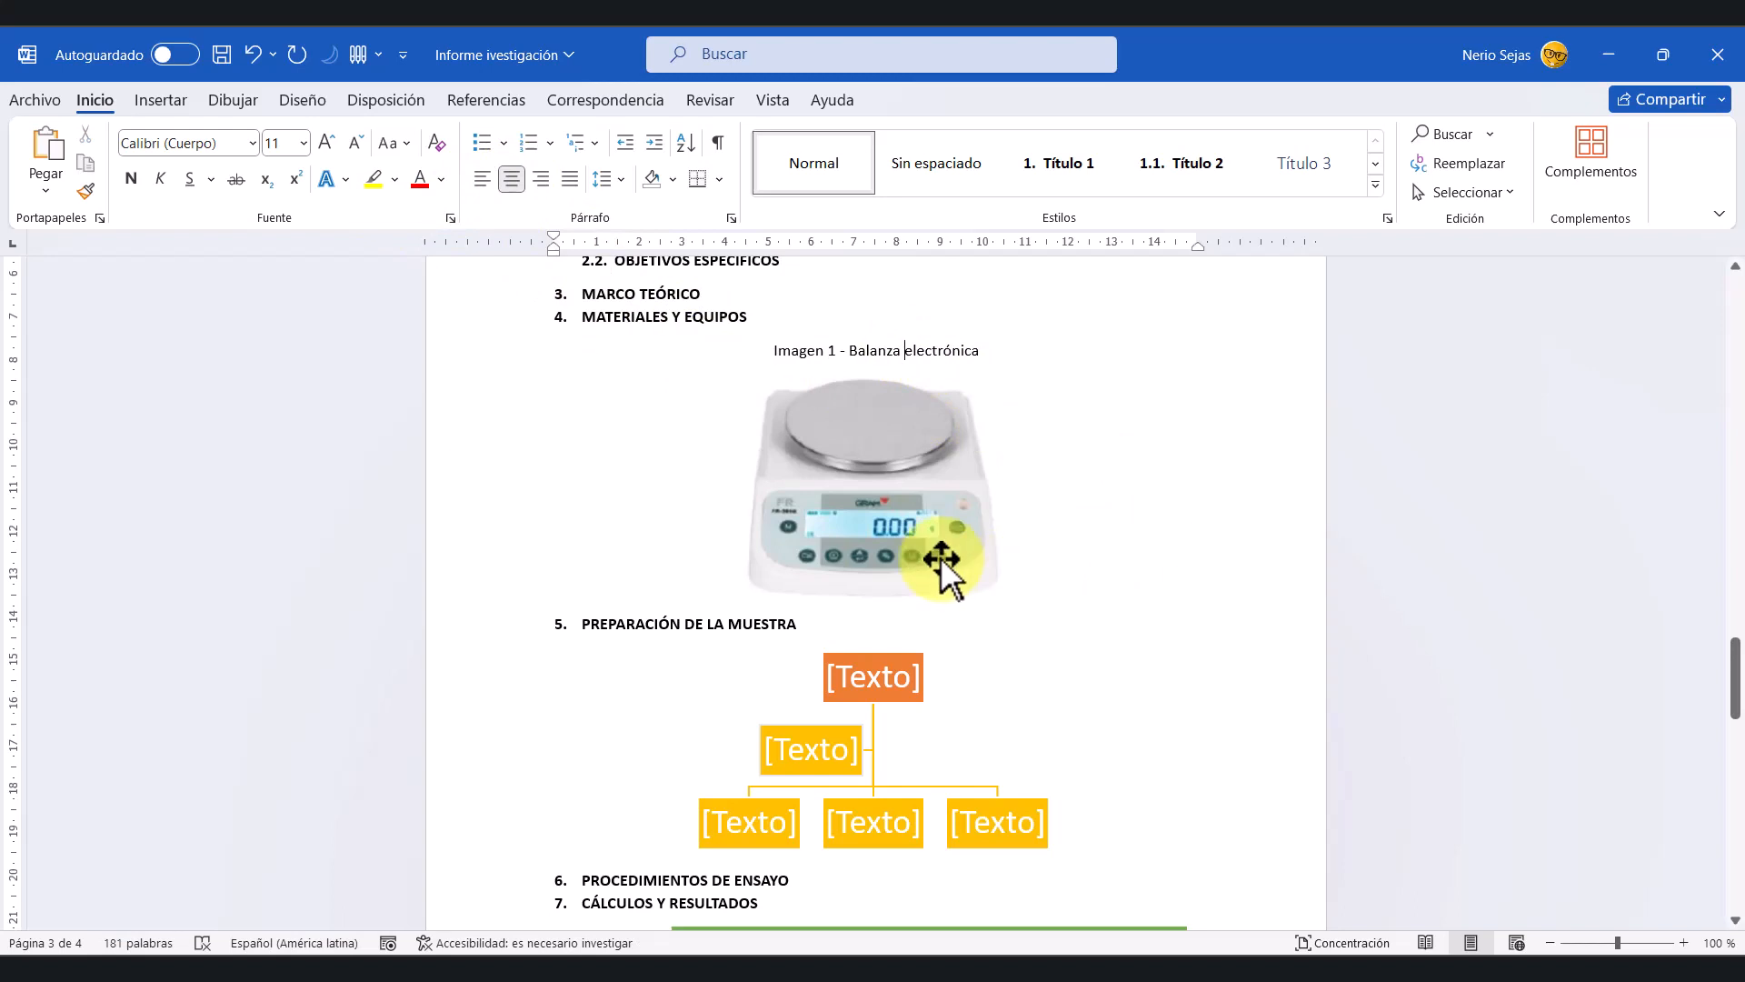
Step: Add a centered line reading "Fuente:" directly below the scale picture
left_click(971, 555)
left_click(1045, 578)
key("Return")
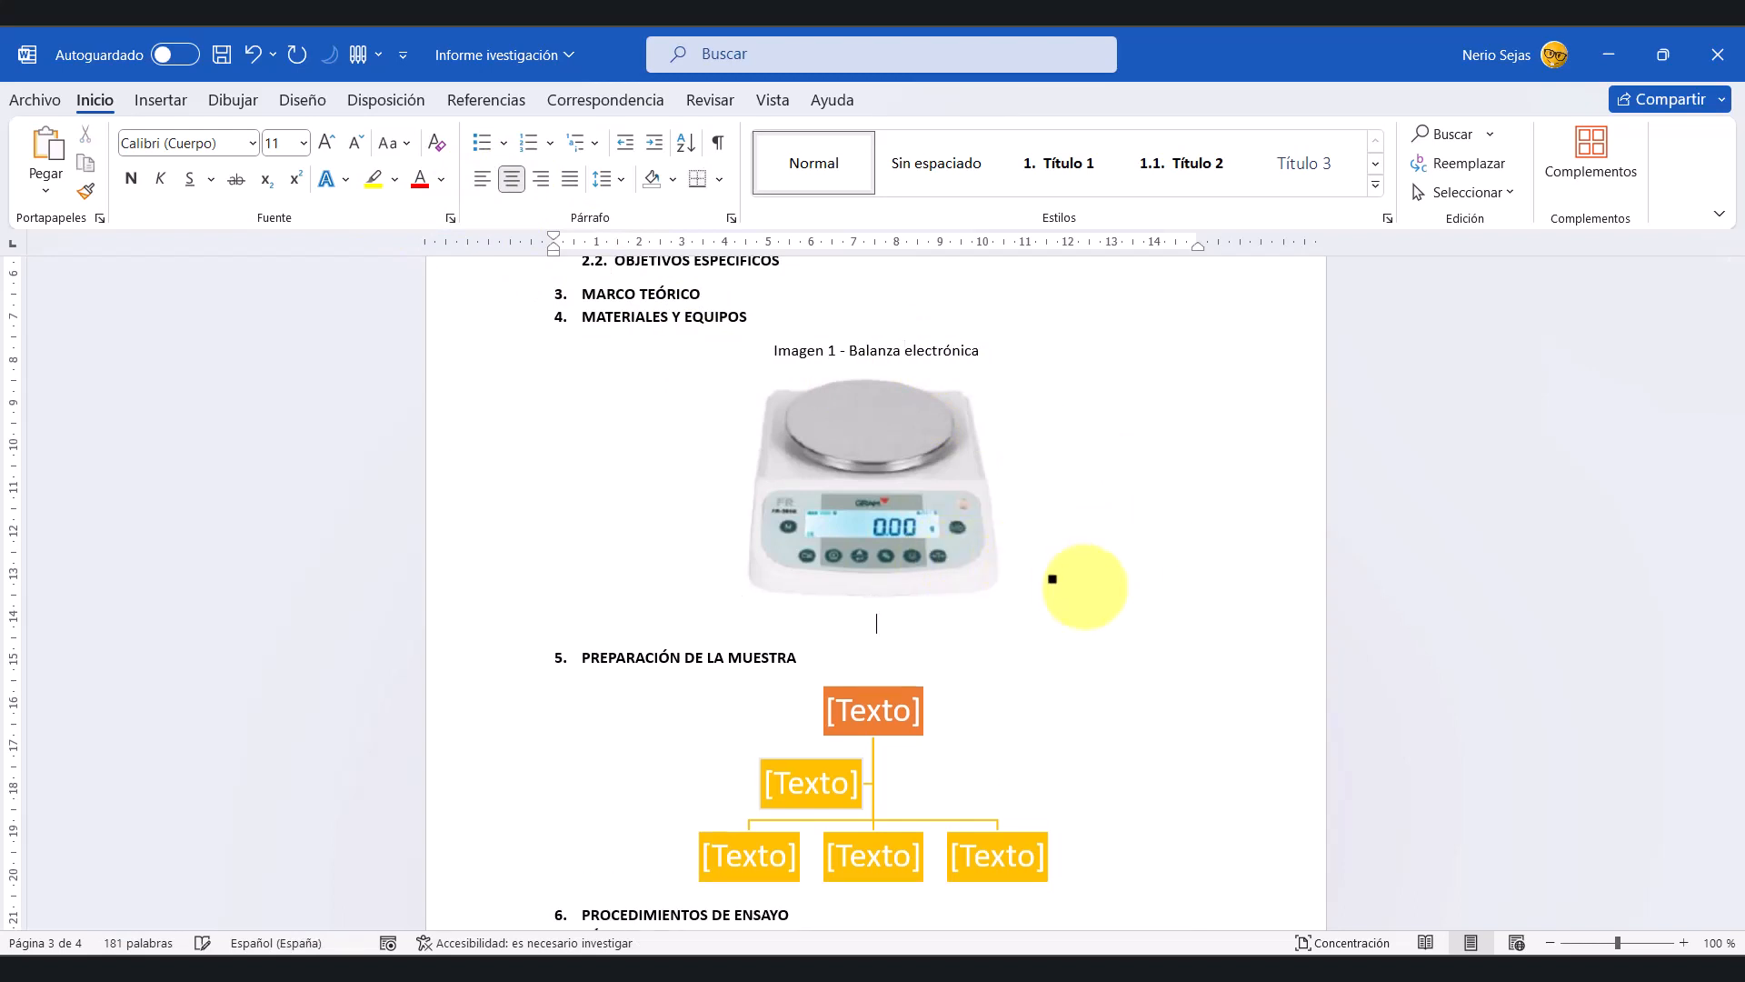
type("Fune")
key("BackSpace")
key("BackSpace")
type("ente: ")
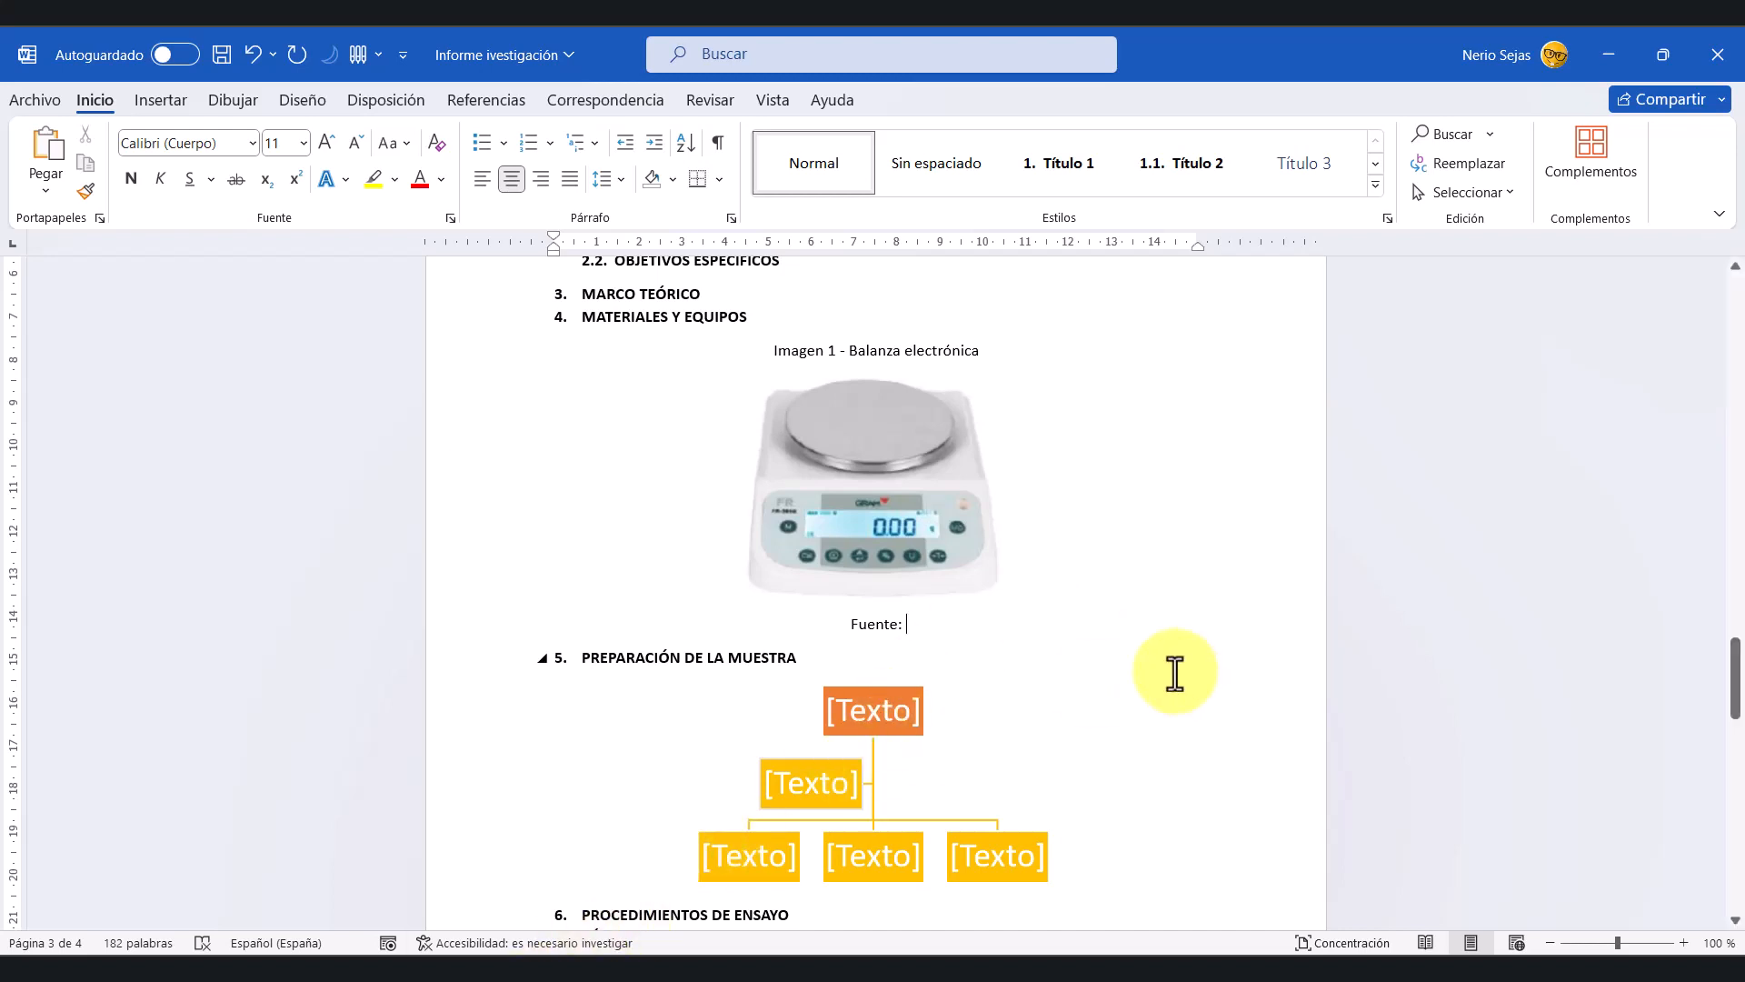
Step: Try "Archivo pdf Web" as the source text after "Fuente:", checking the Studocu report in the browser, and remove it
type("Archi")
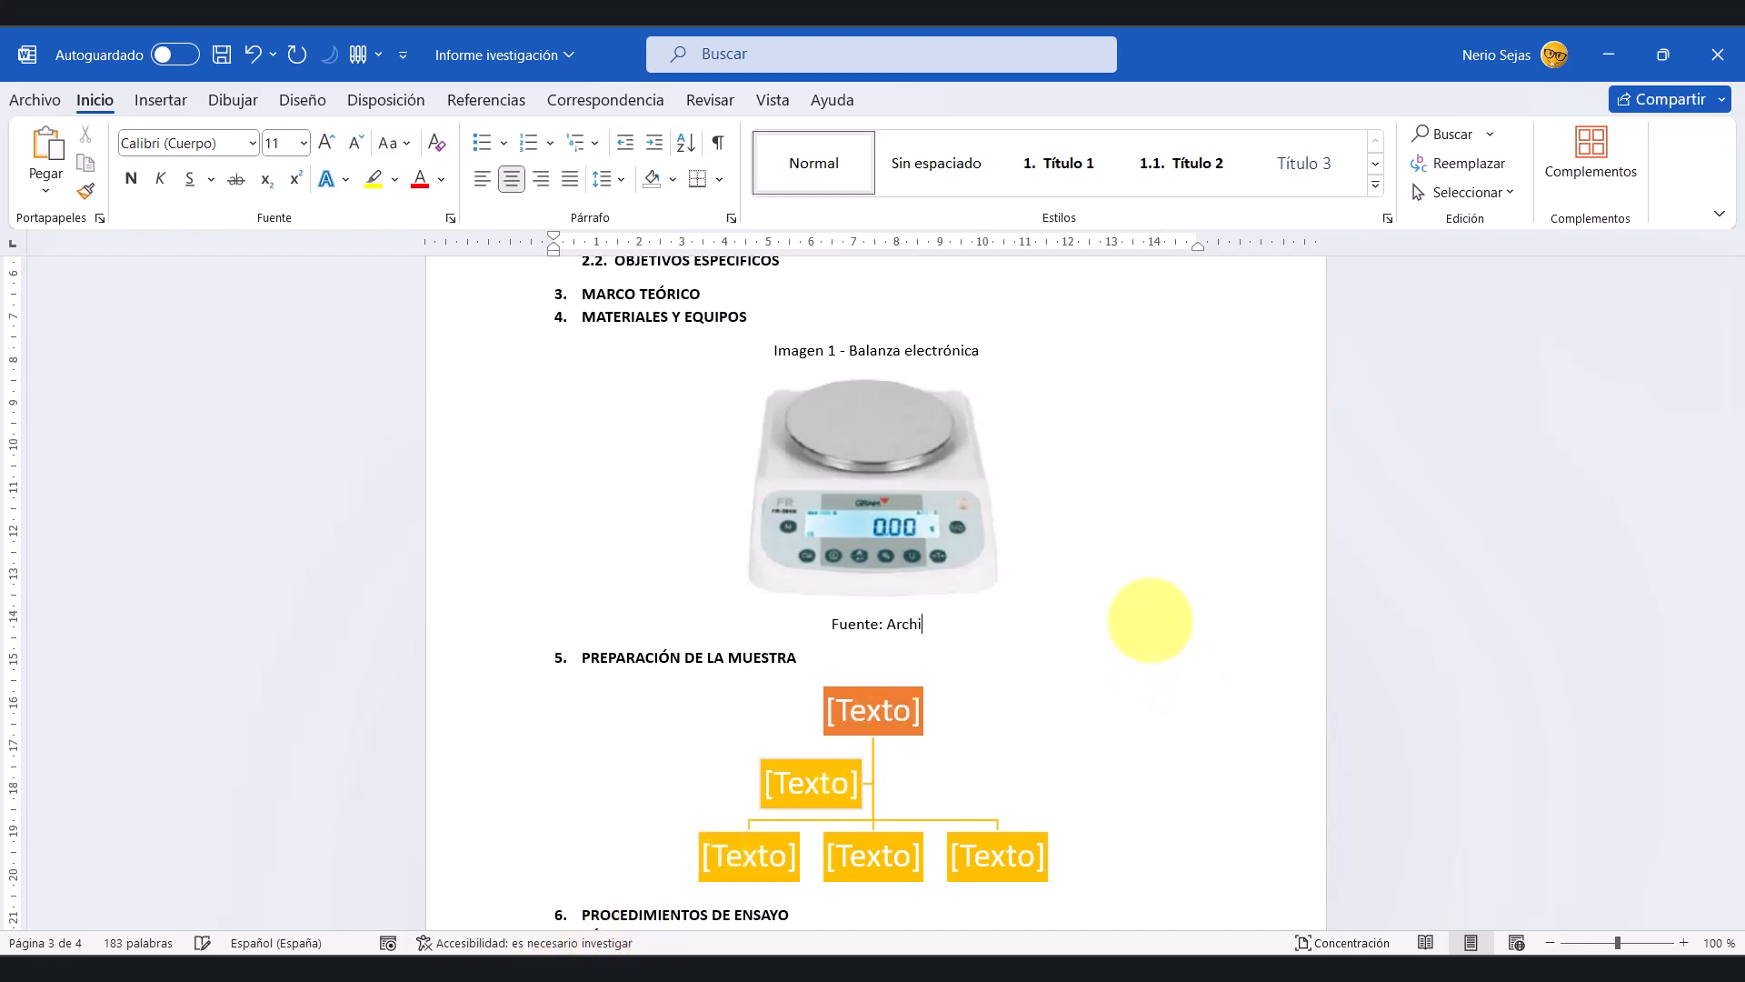
type("vo pdf Web")
mouse_move(295, 978)
left_click(408, 811)
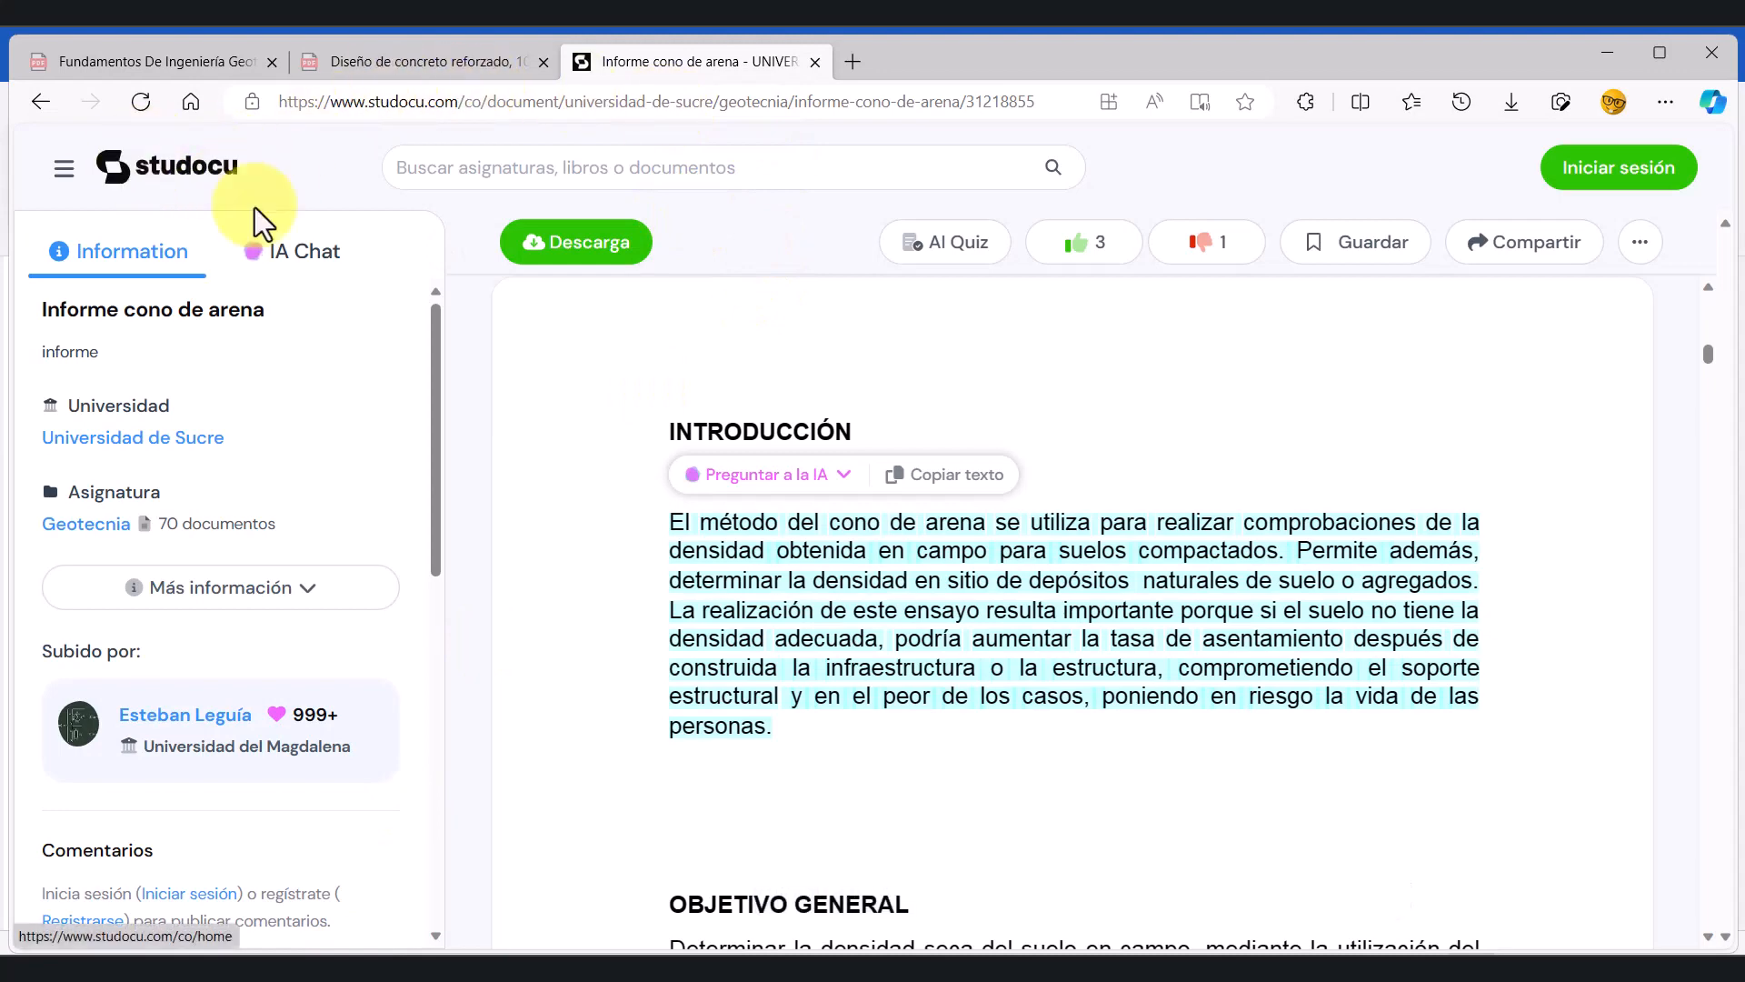
left_click(1607, 52)
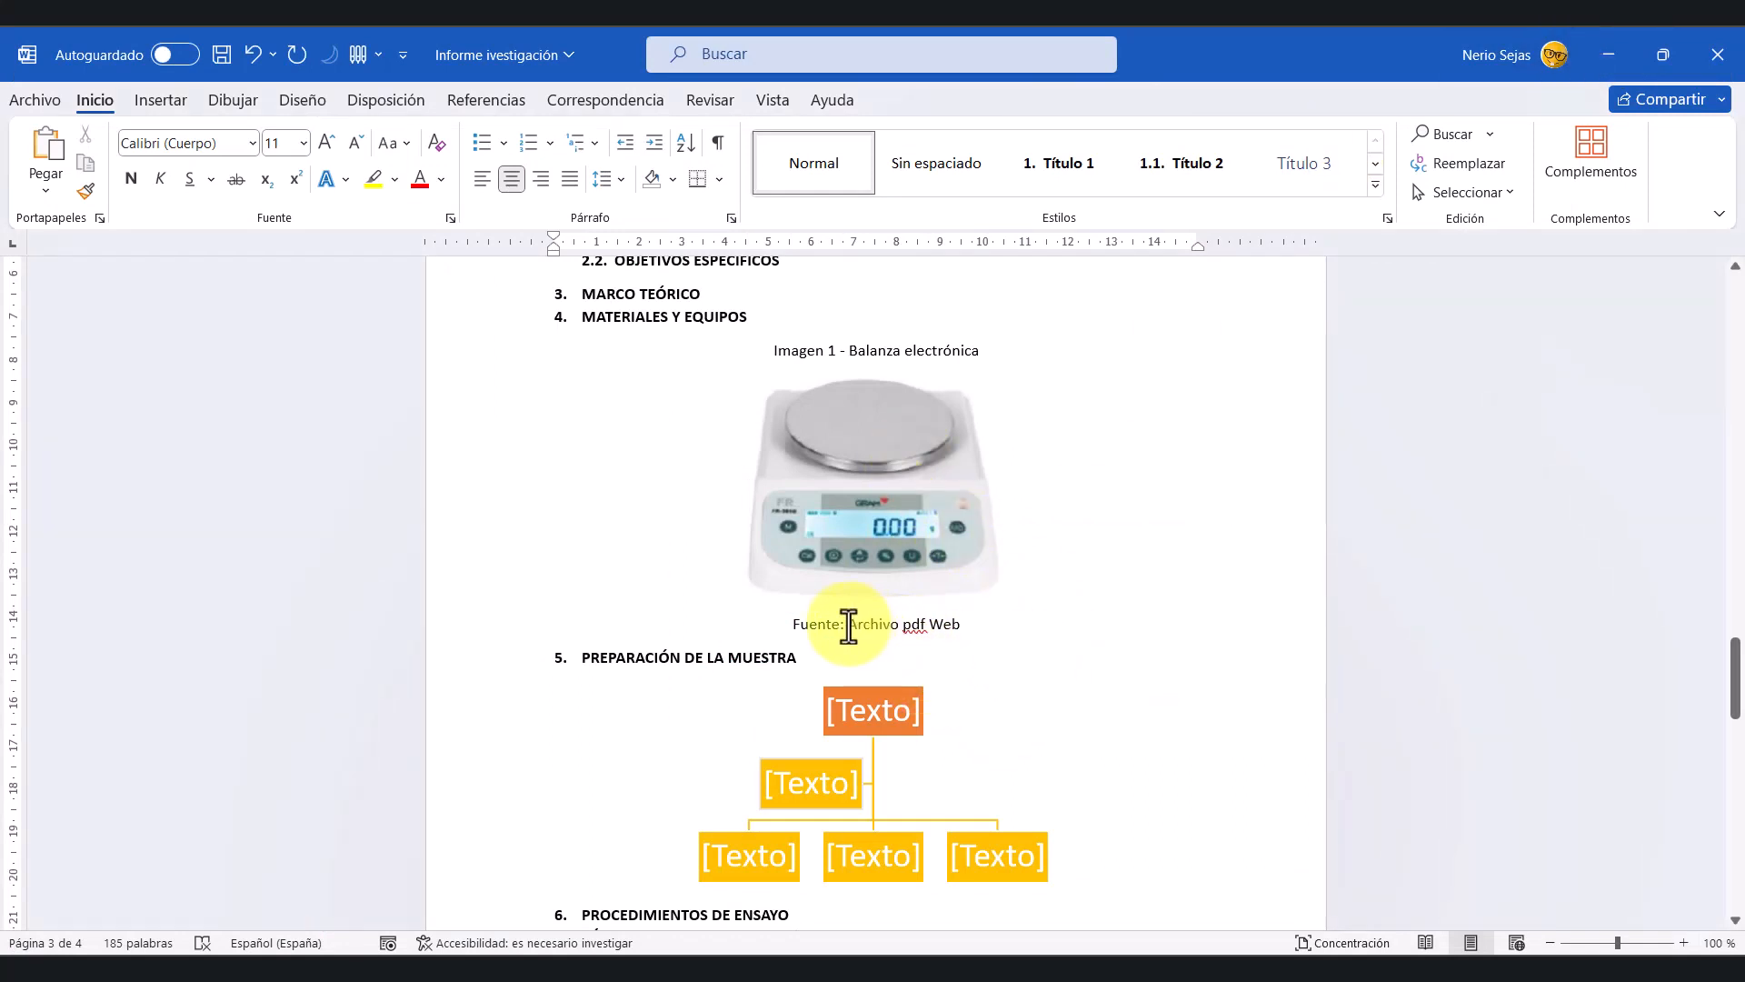
left_click_drag(849, 625, 1009, 624)
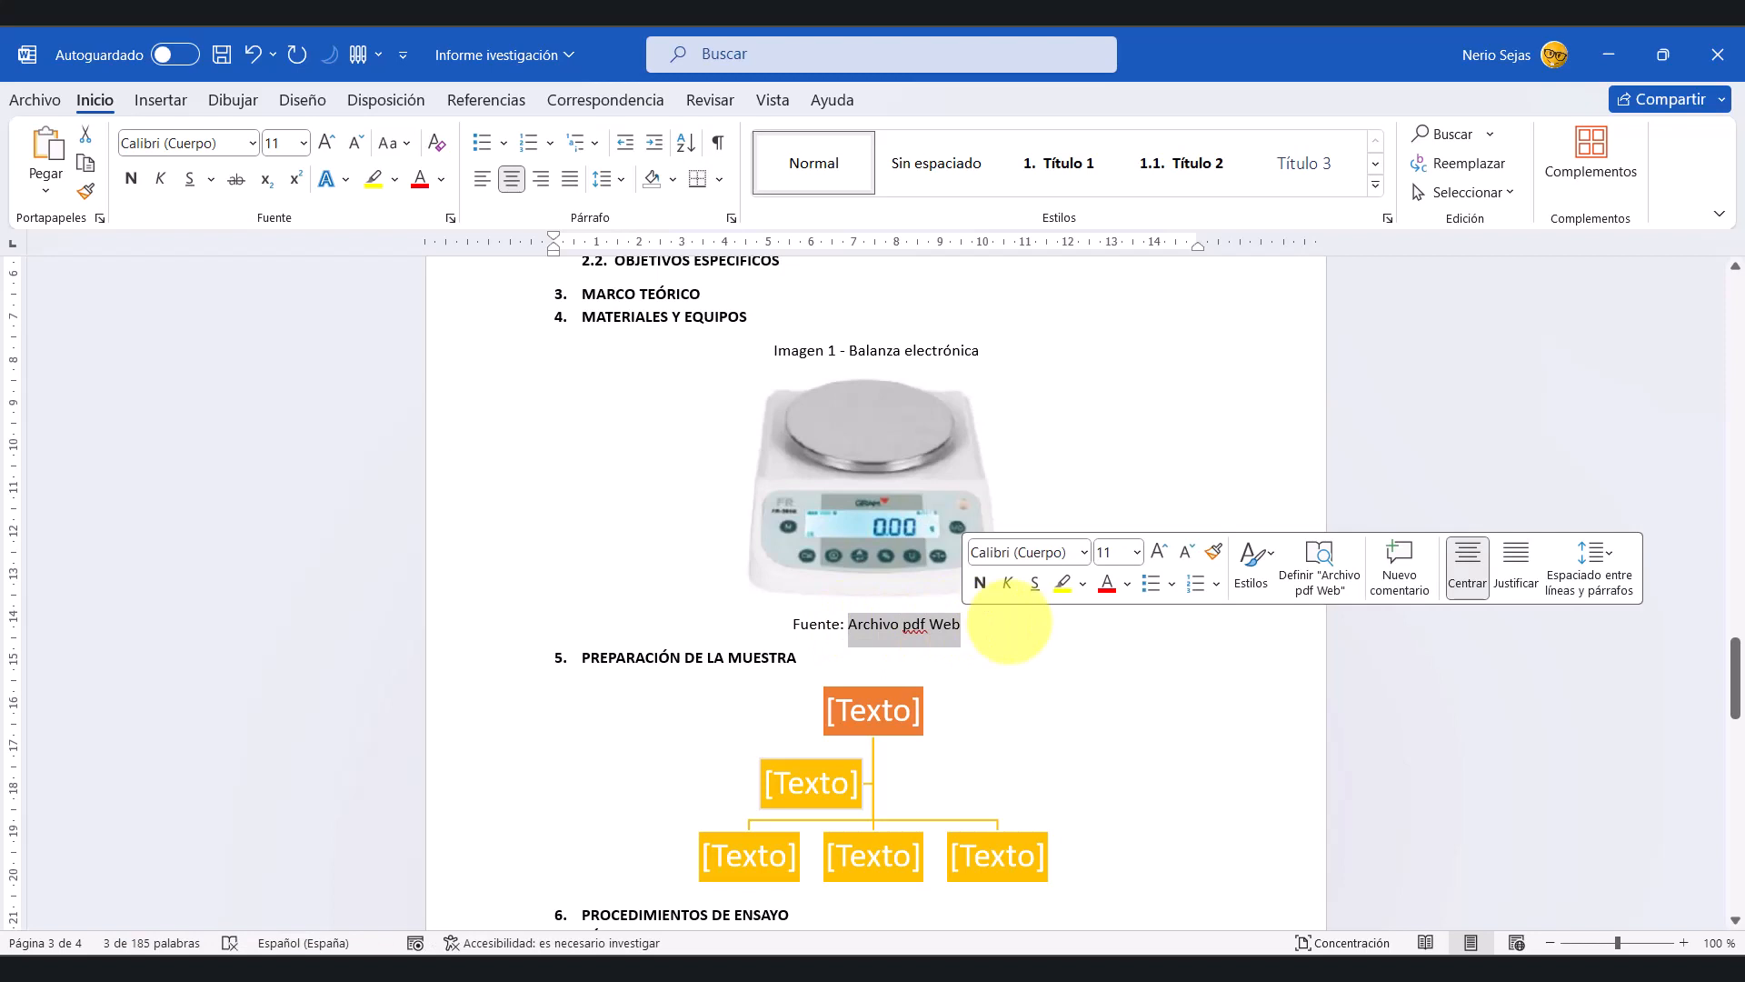
key("BackSpace")
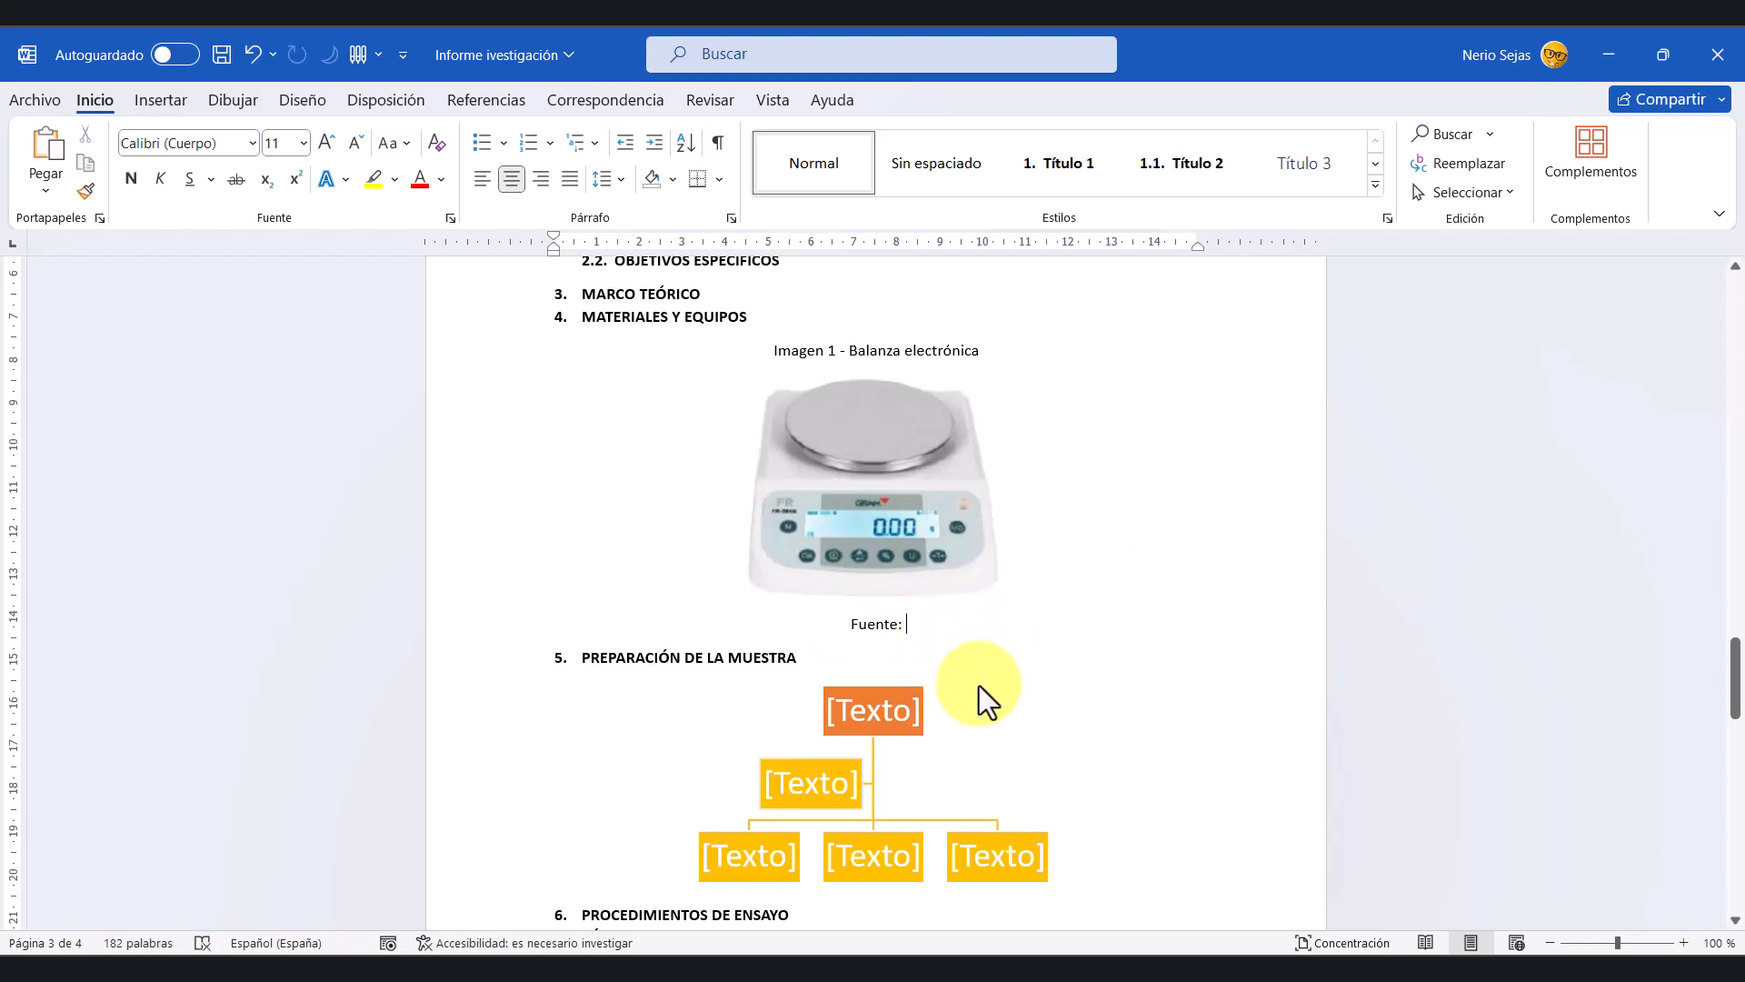
Step: Duplicate the scale picture onto a new line below the "Fuente:" line
left_click(1095, 655)
scroll(1038, 681, "down", 3)
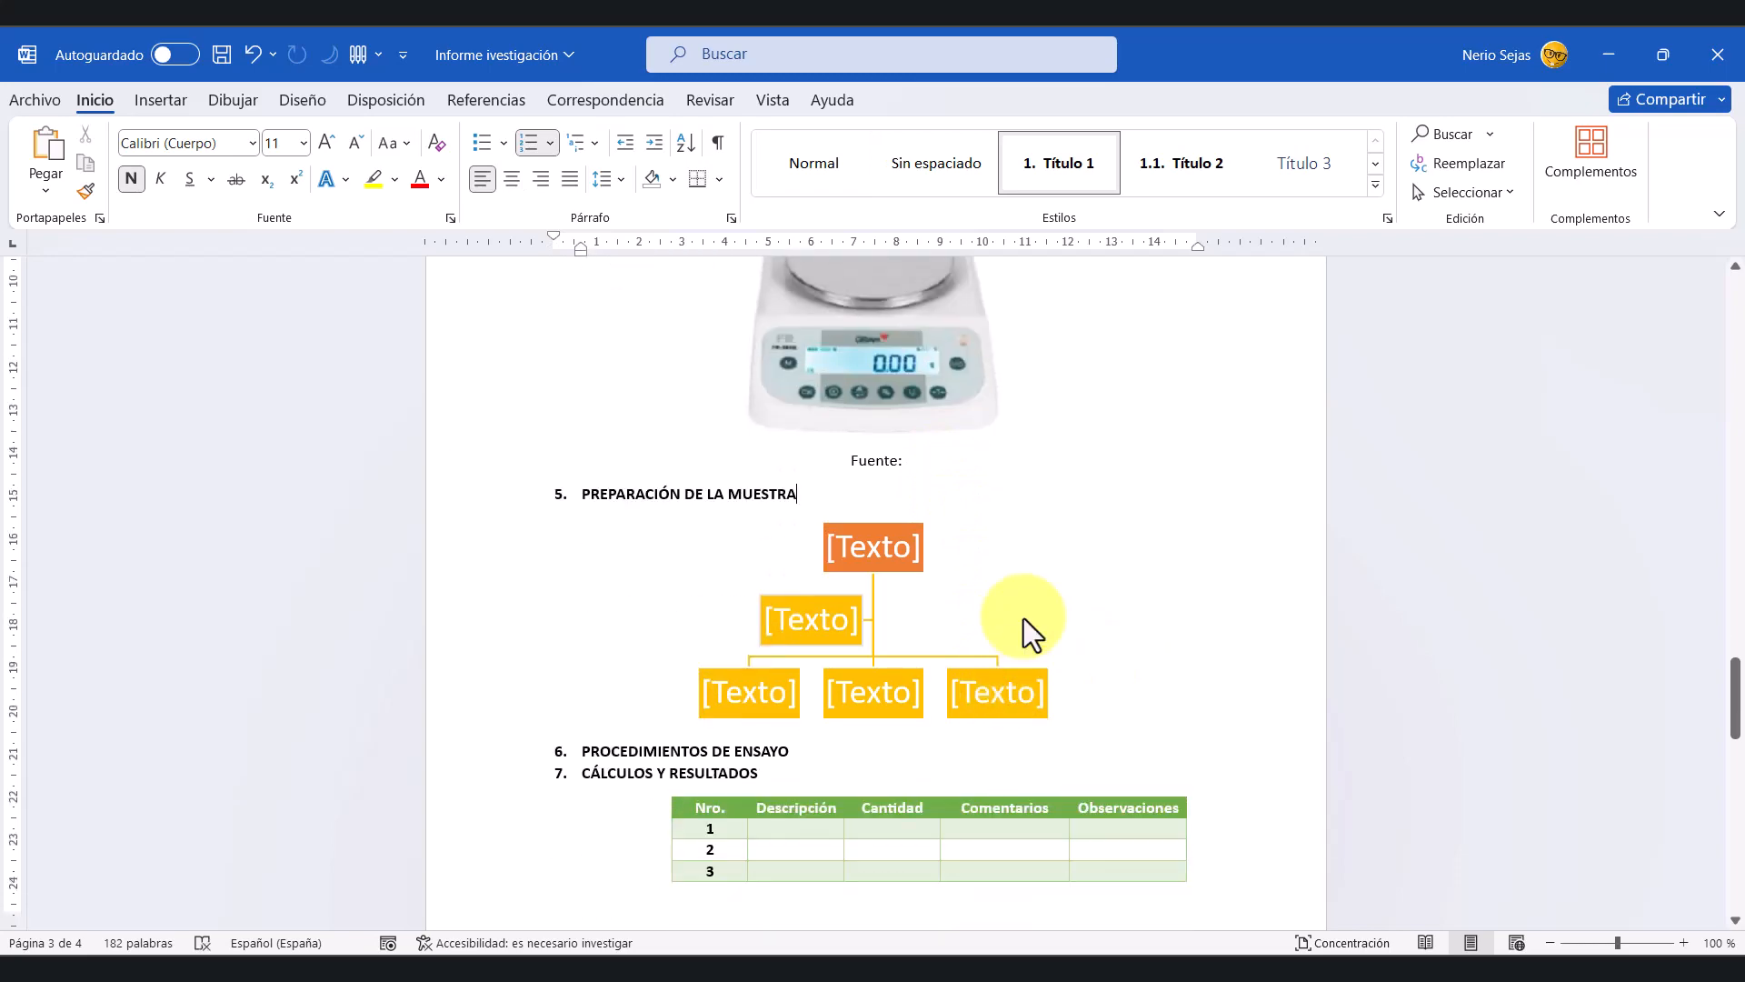
scroll(1024, 631, "up", 6)
left_click(882, 634)
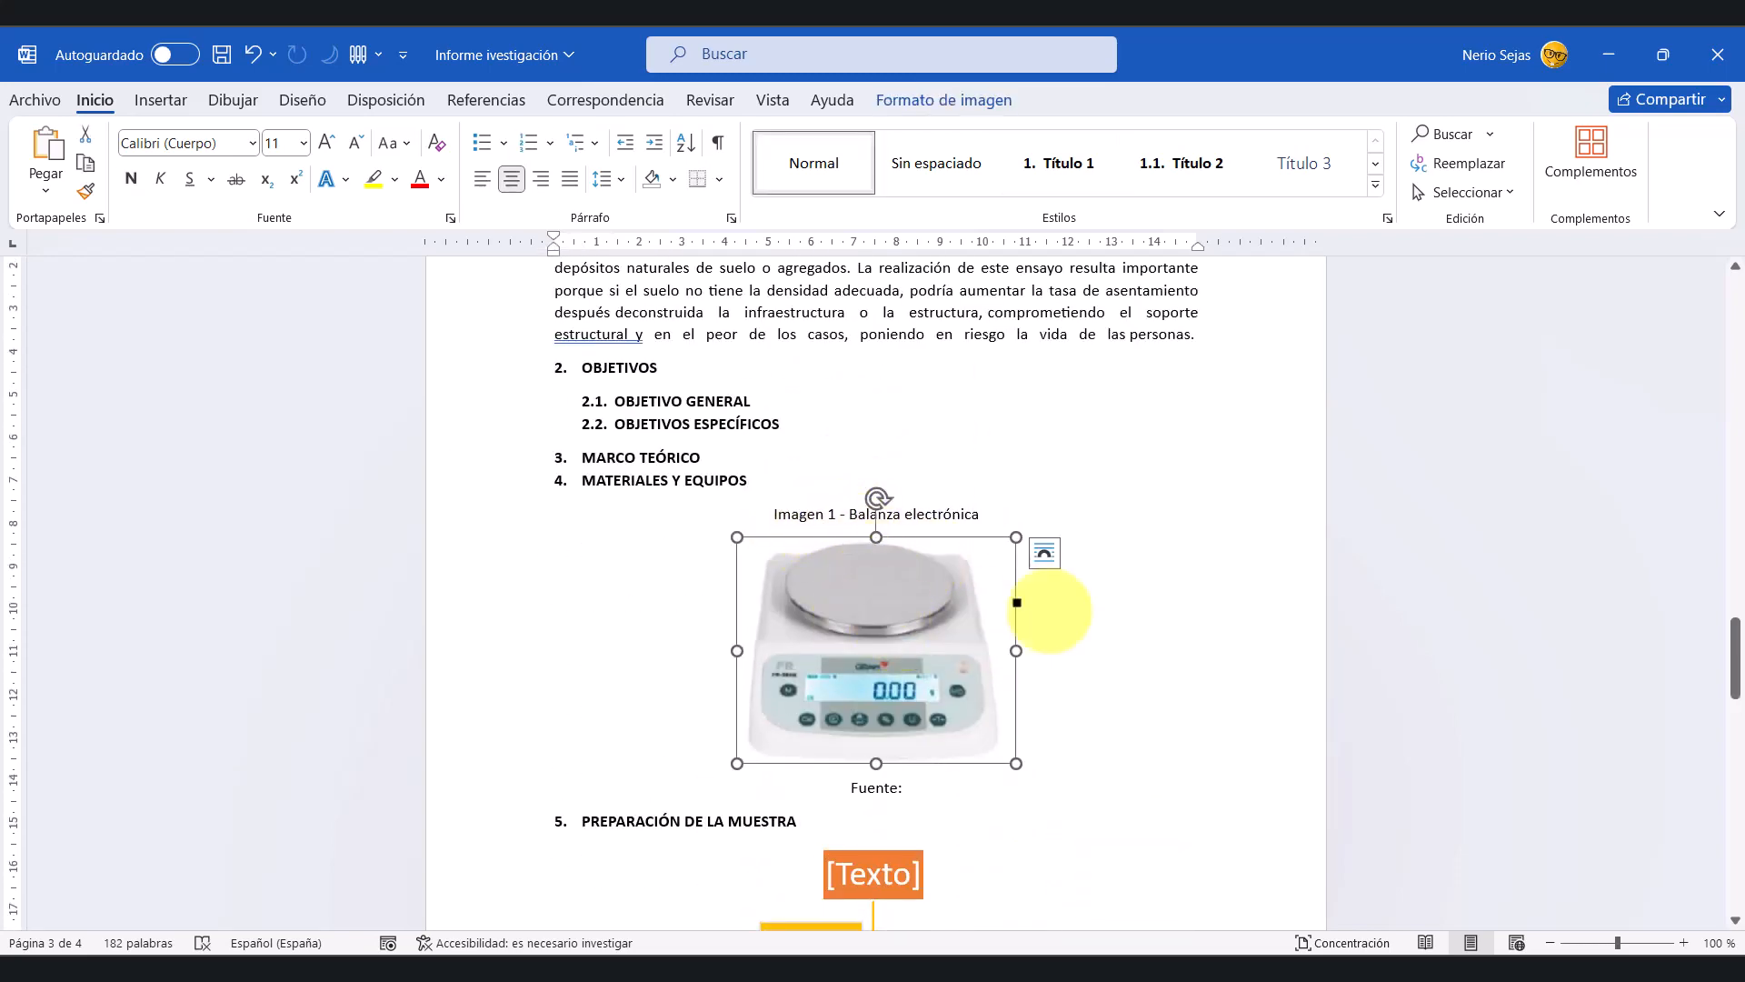
scroll(1022, 668, "down", 3)
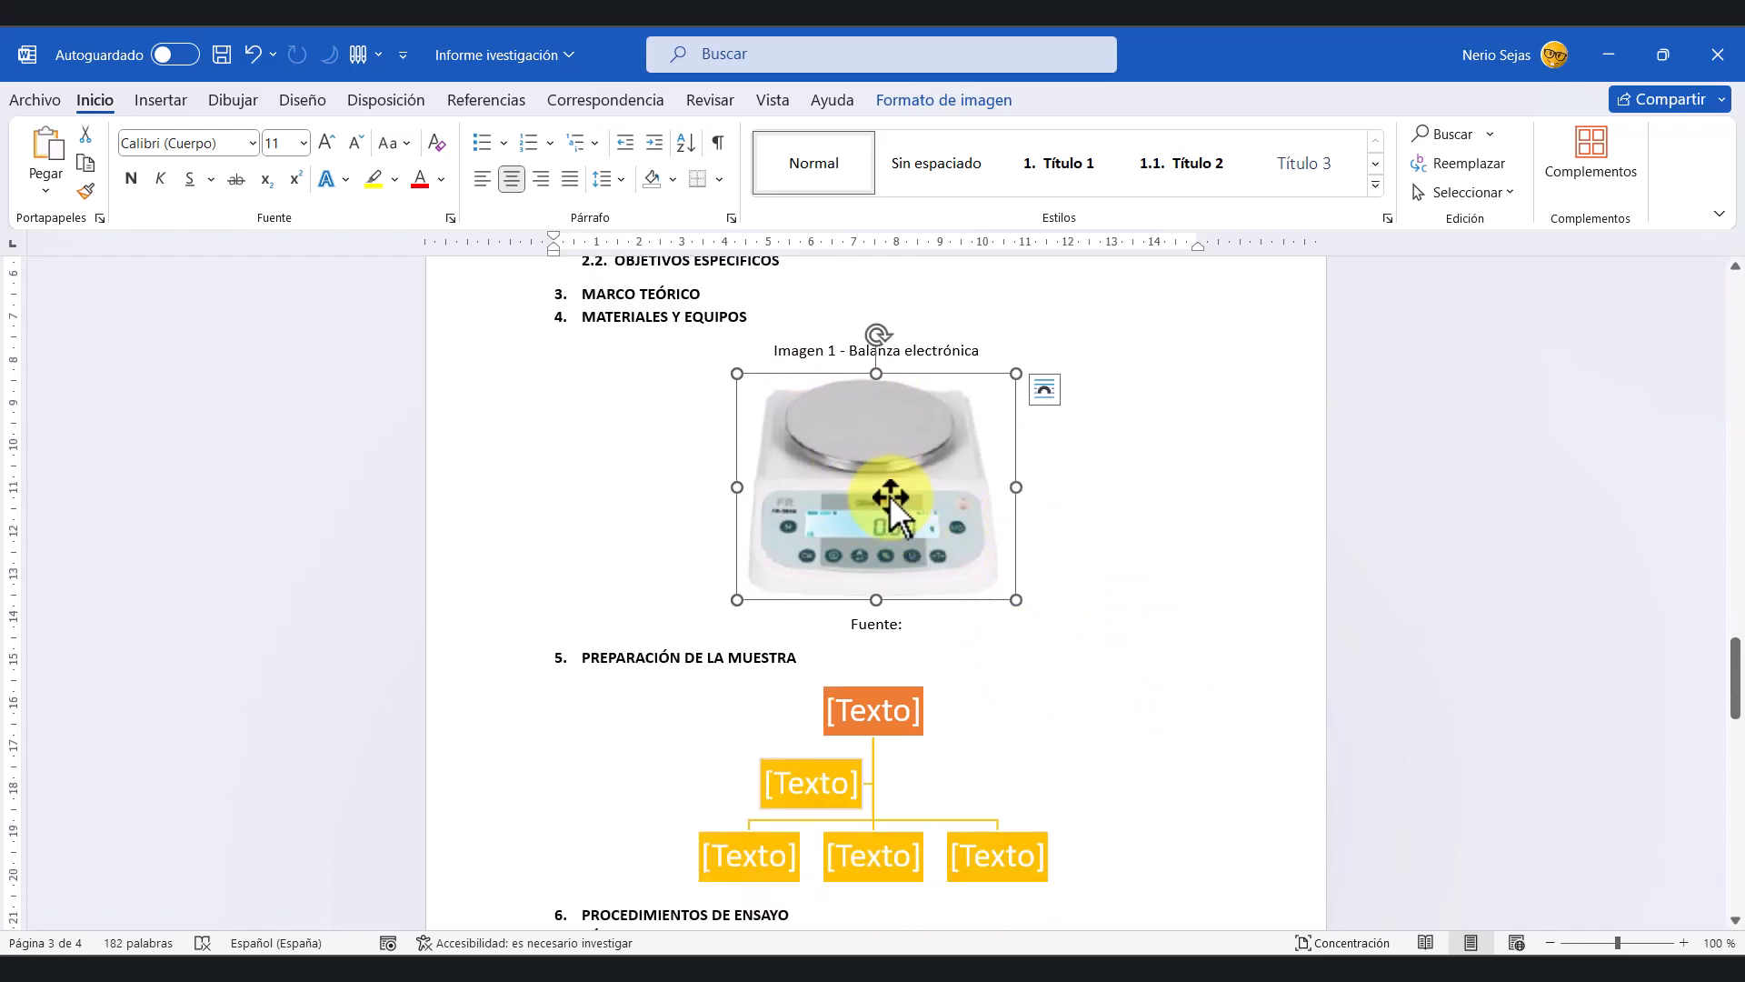
key("ctrl+c")
left_click(1001, 629)
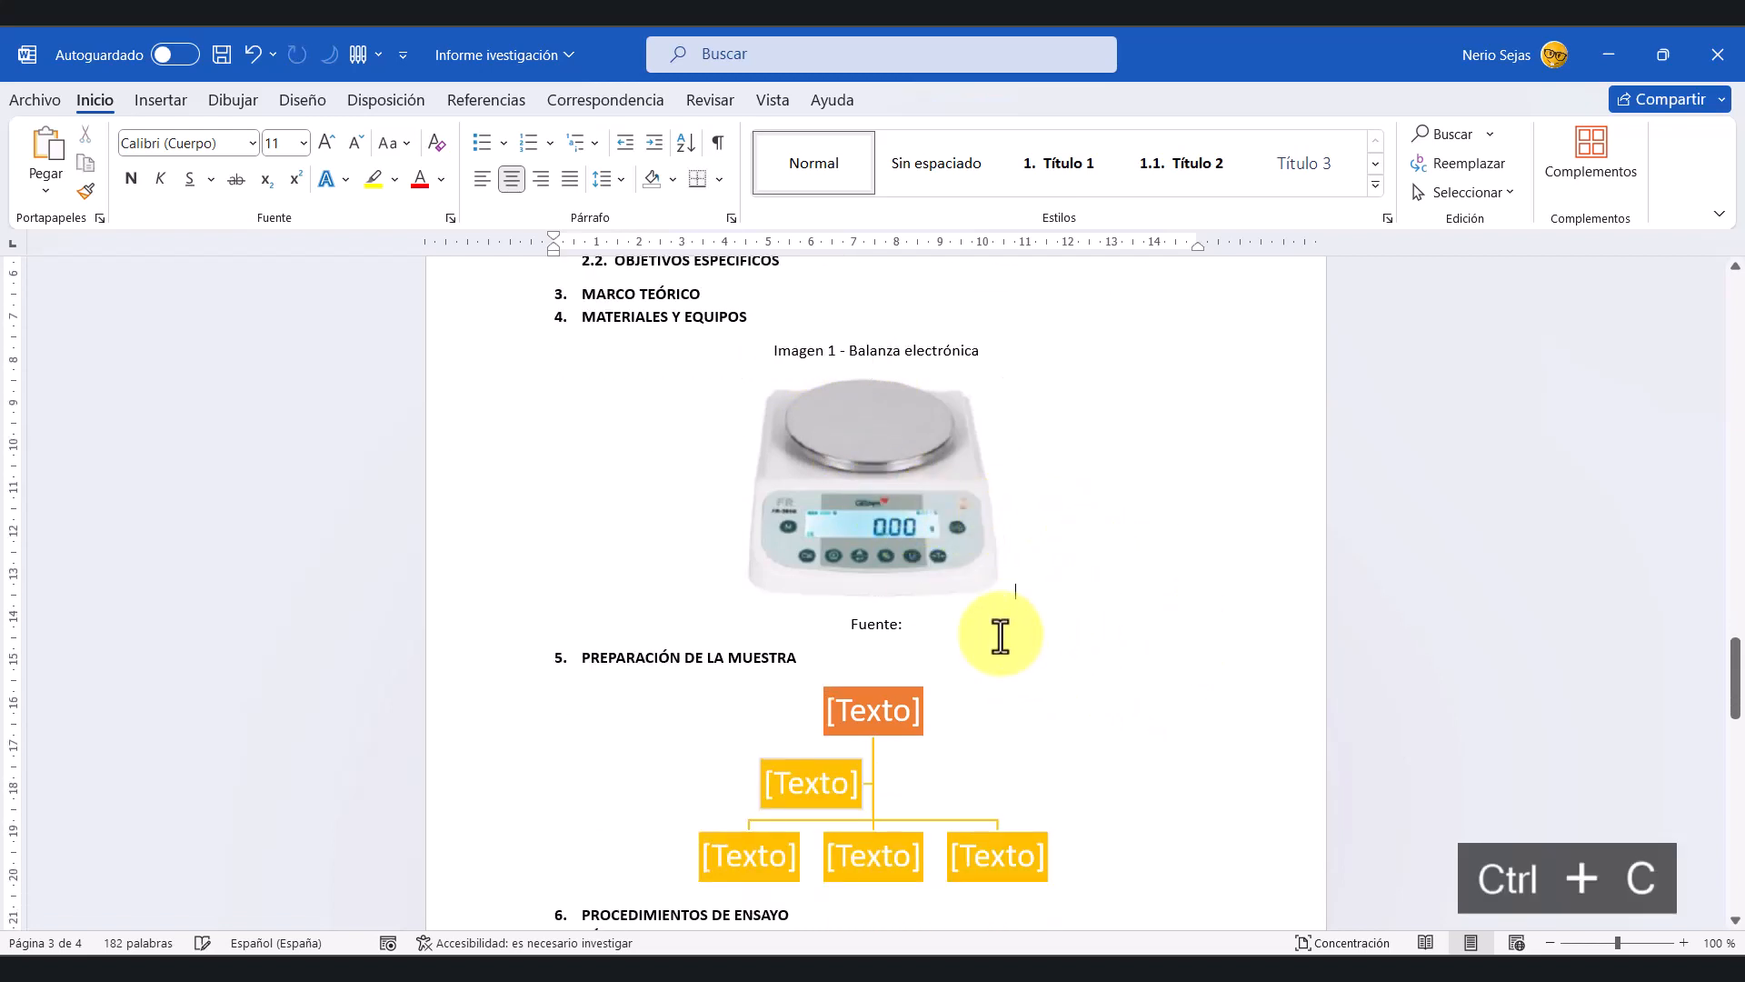
key("Return")
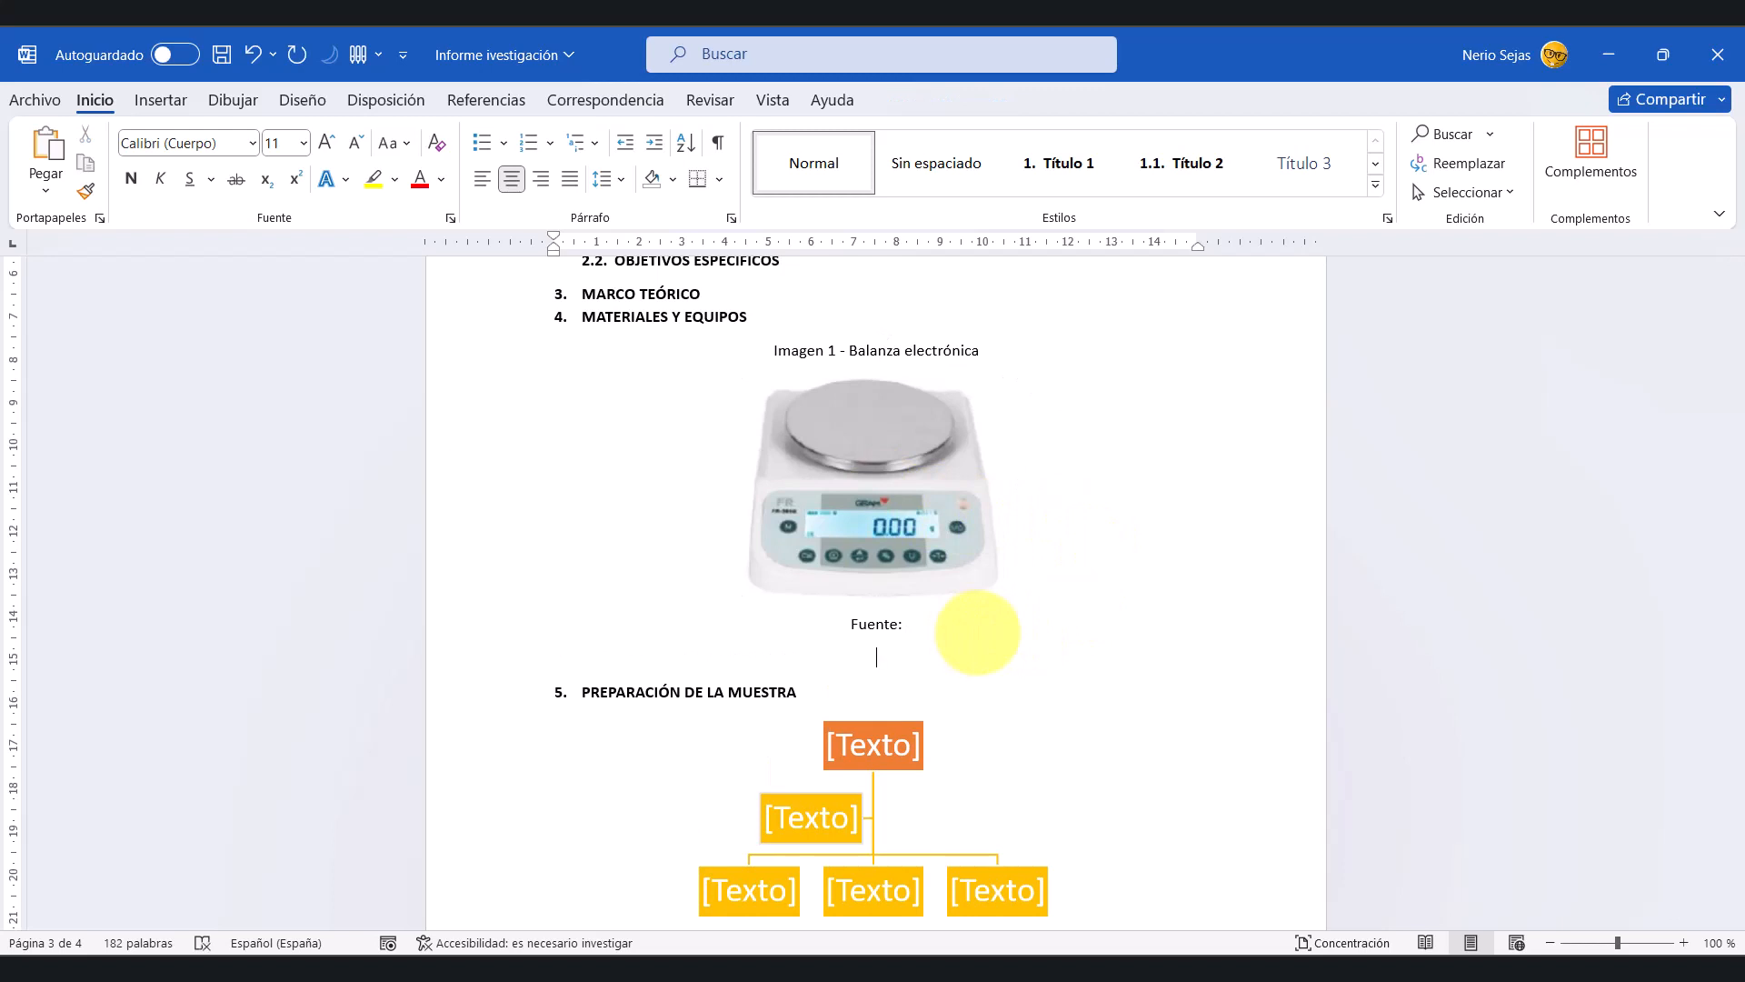
key("ctrl+v")
scroll(977, 627, "down", 3)
Step: Insert the caption "Imagen 2 - Titulo" above the duplicated scale picture
left_click(876, 592)
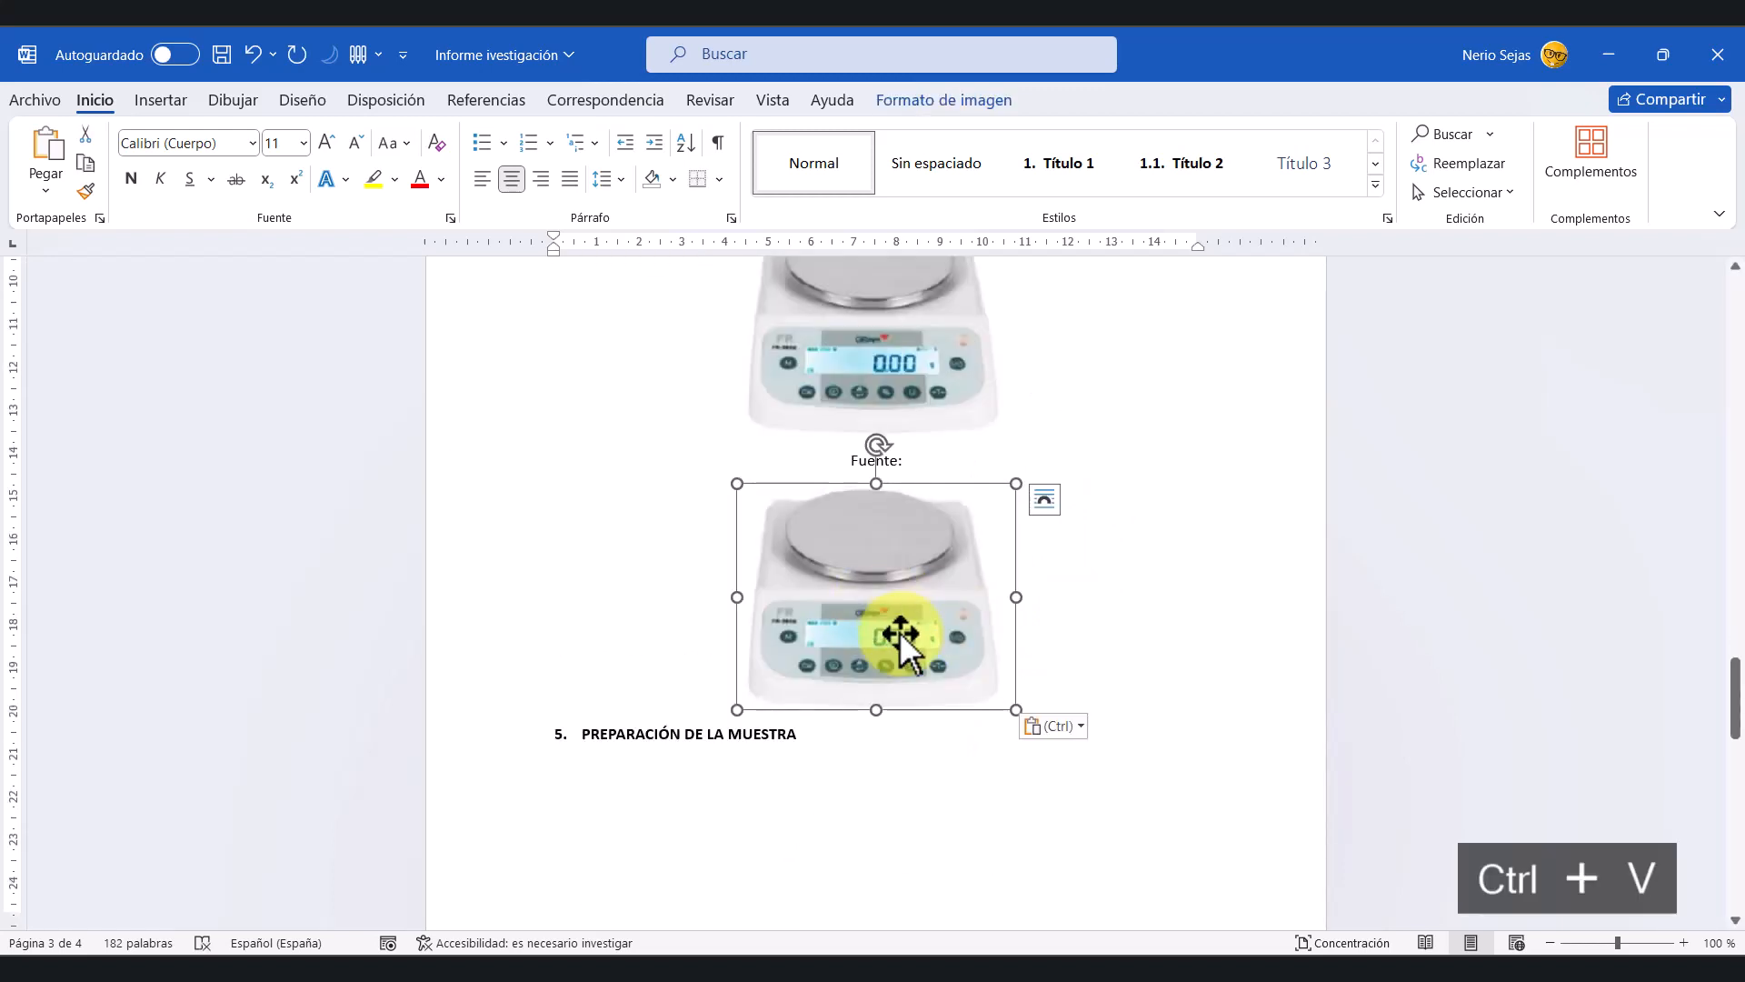
right_click(861, 587)
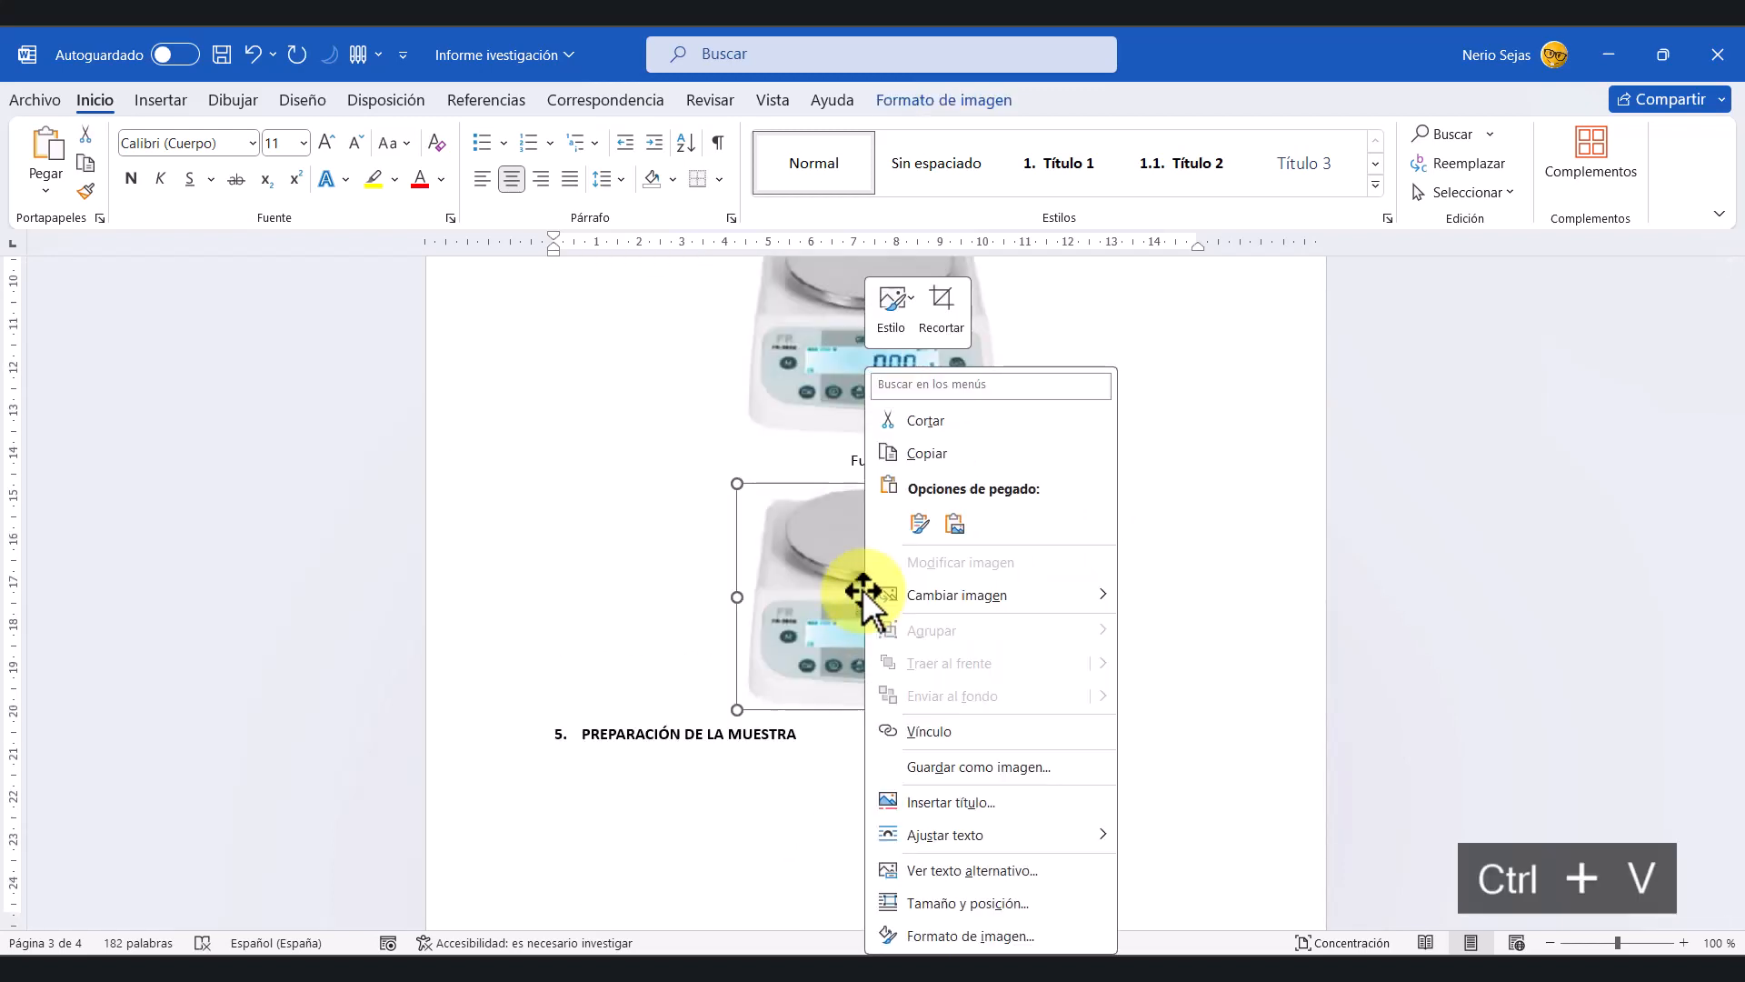
left_click(953, 799)
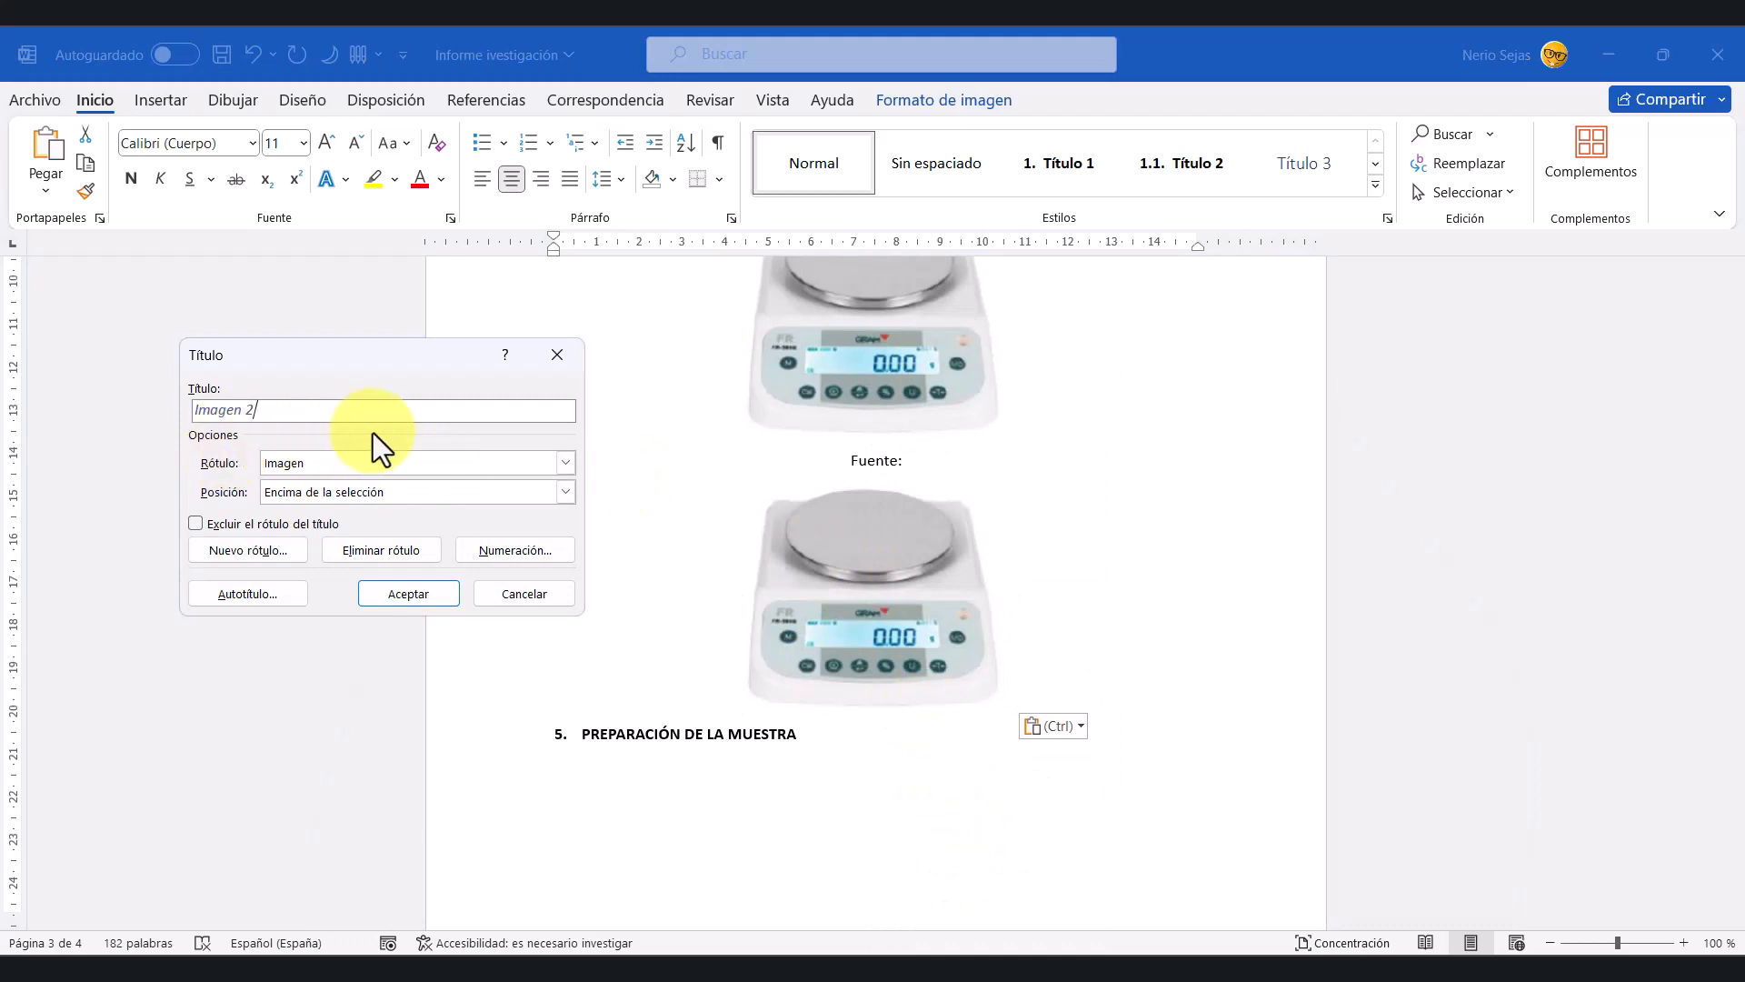
type("-")
key("BackSpace")
type("Titulo")
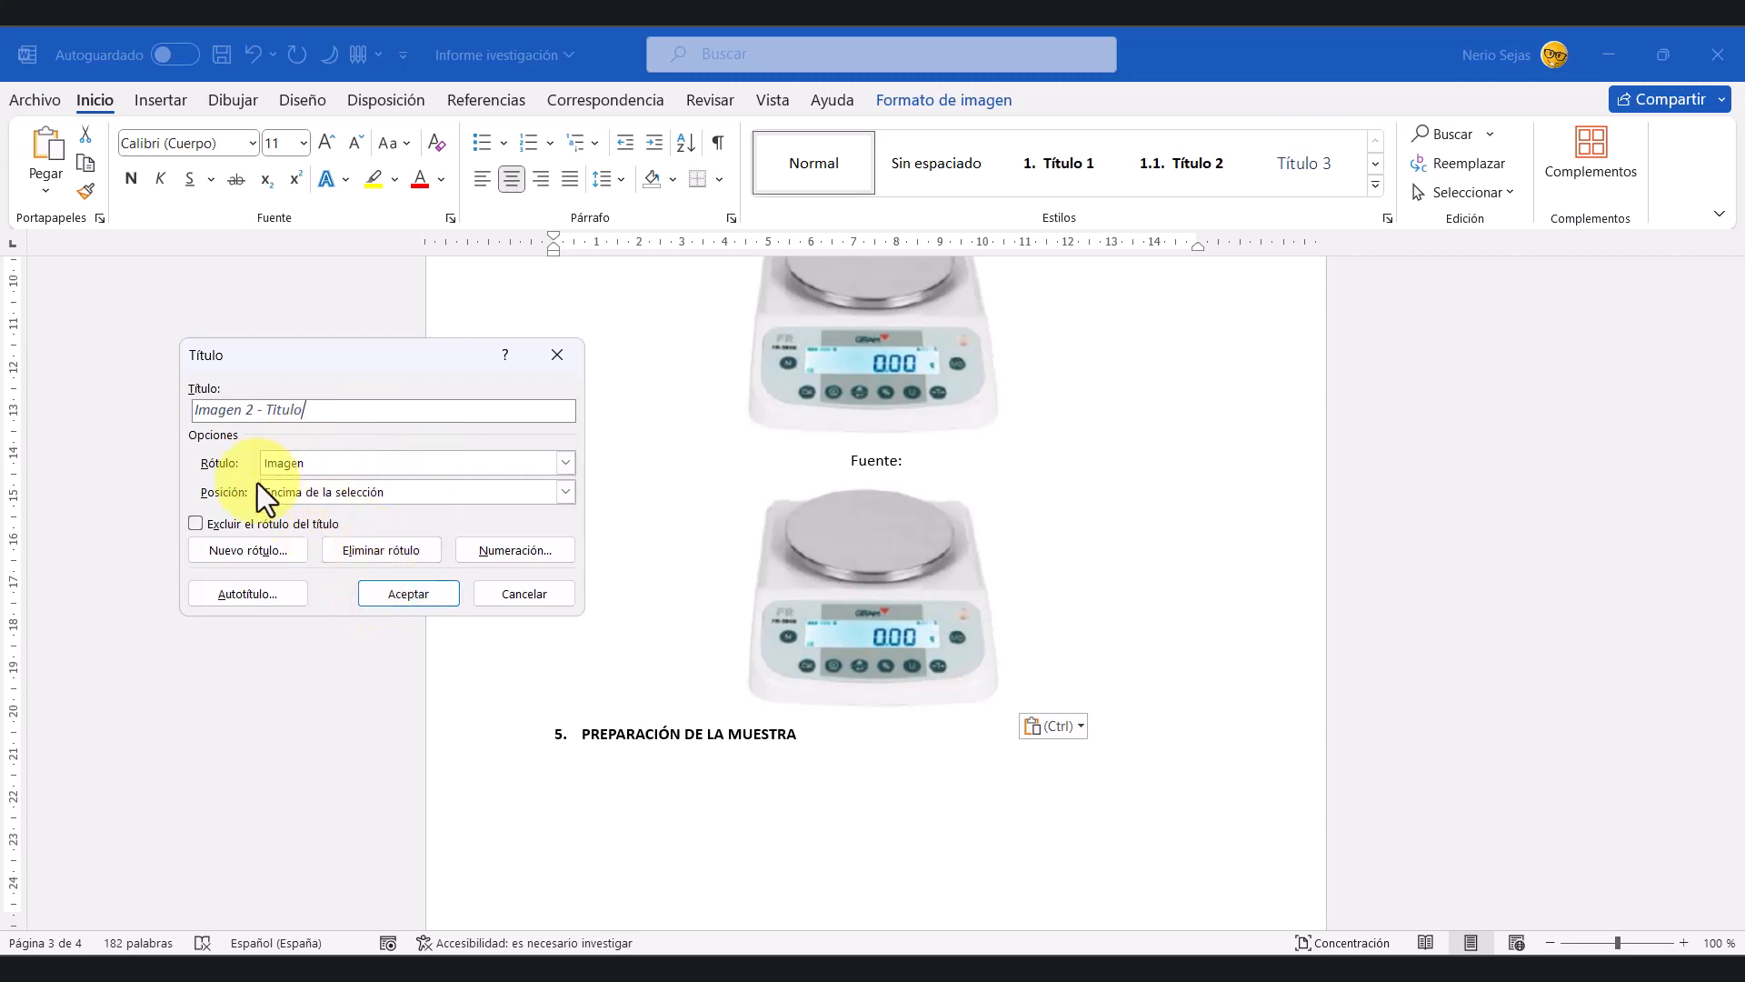
left_click(409, 594)
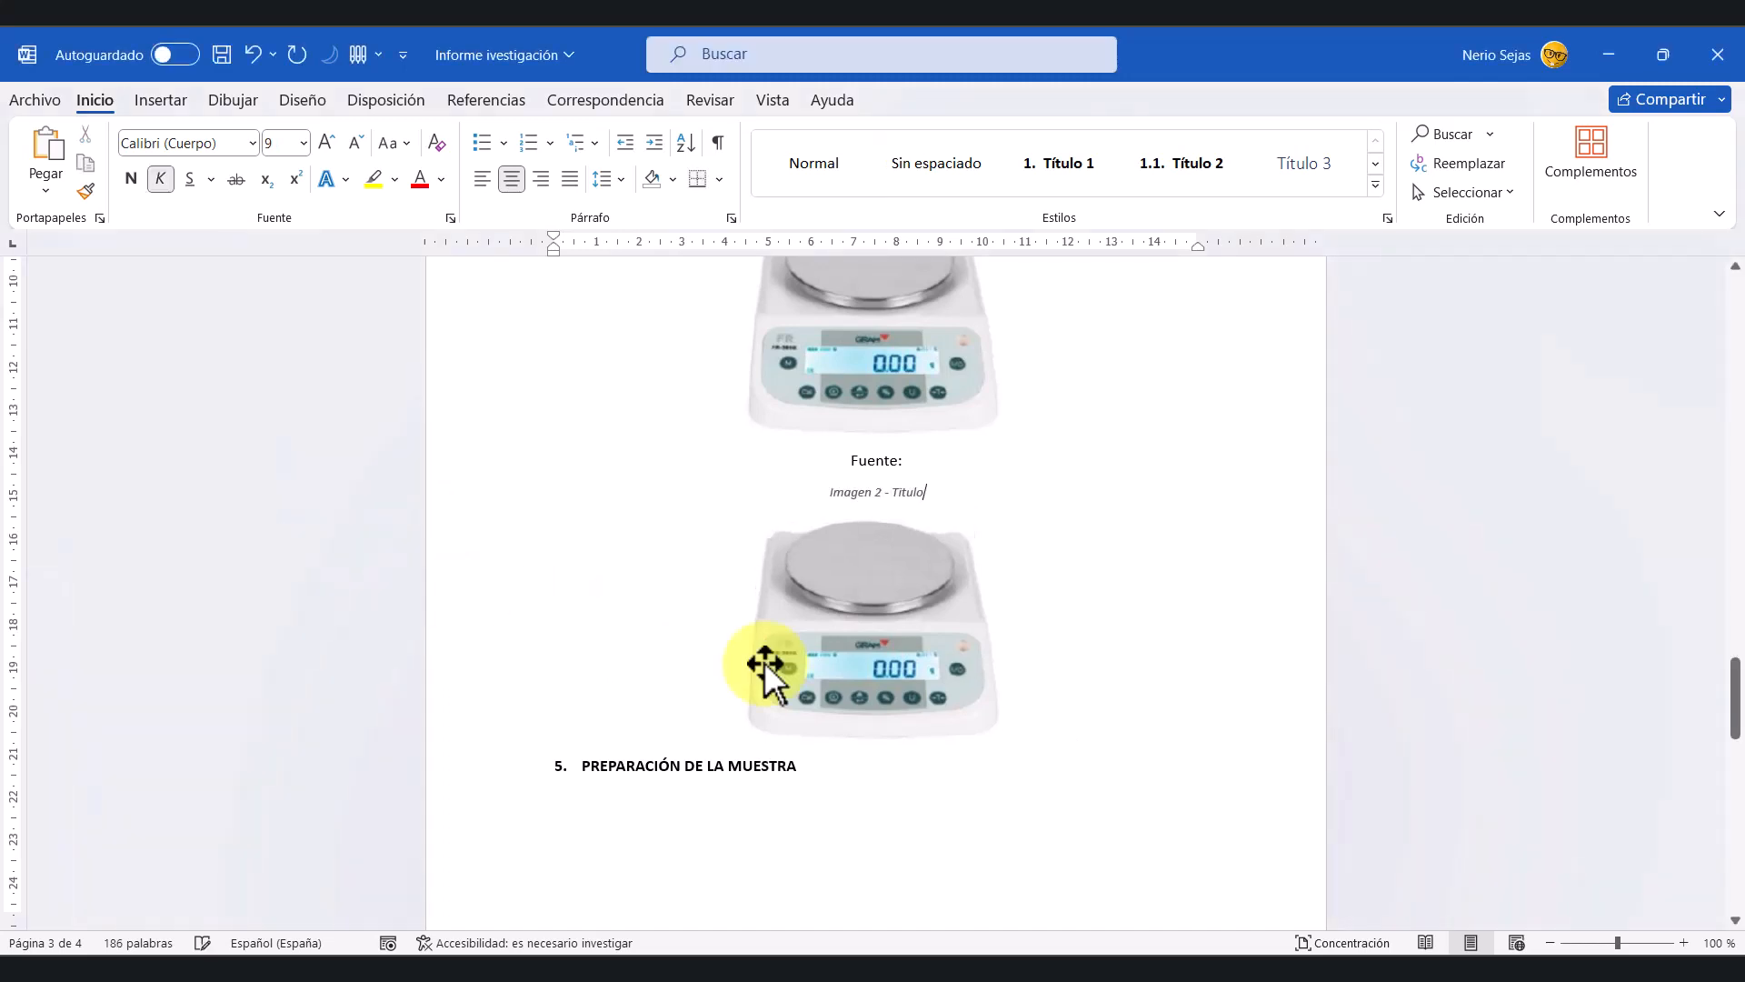
Step: Compare the captions of both scale pictures and look over the organization chart and results table further down
left_click_drag(936, 499, 788, 495)
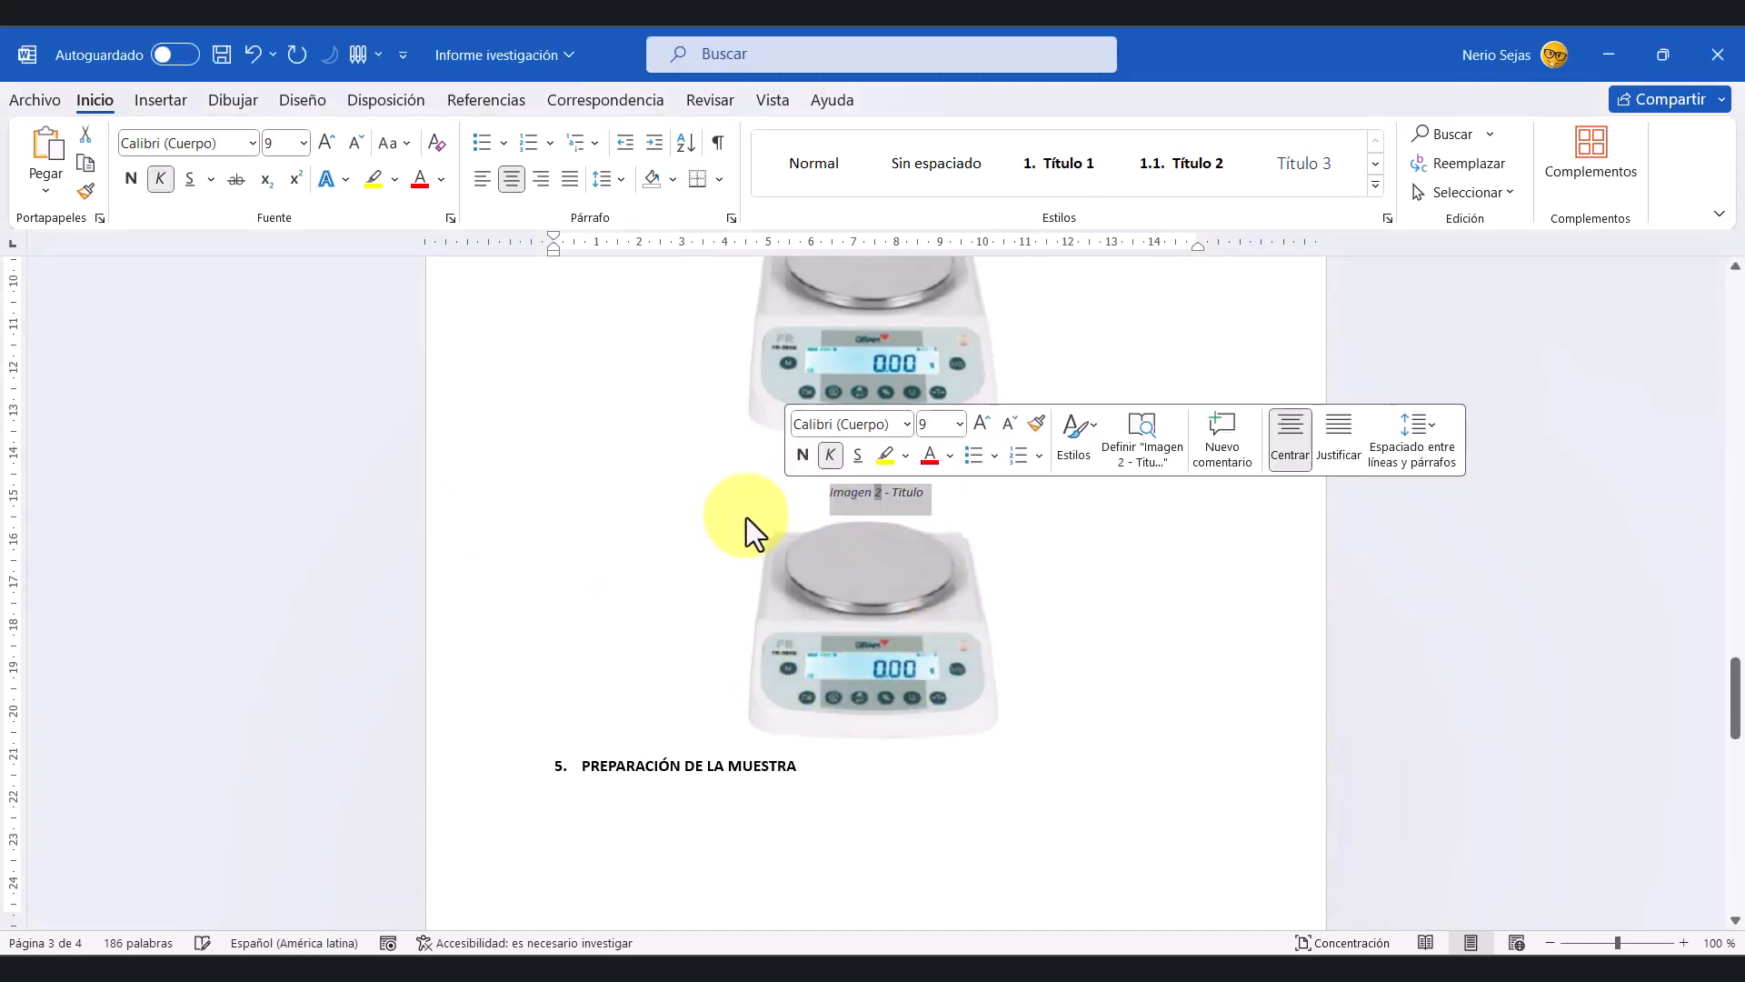
left_click(934, 691)
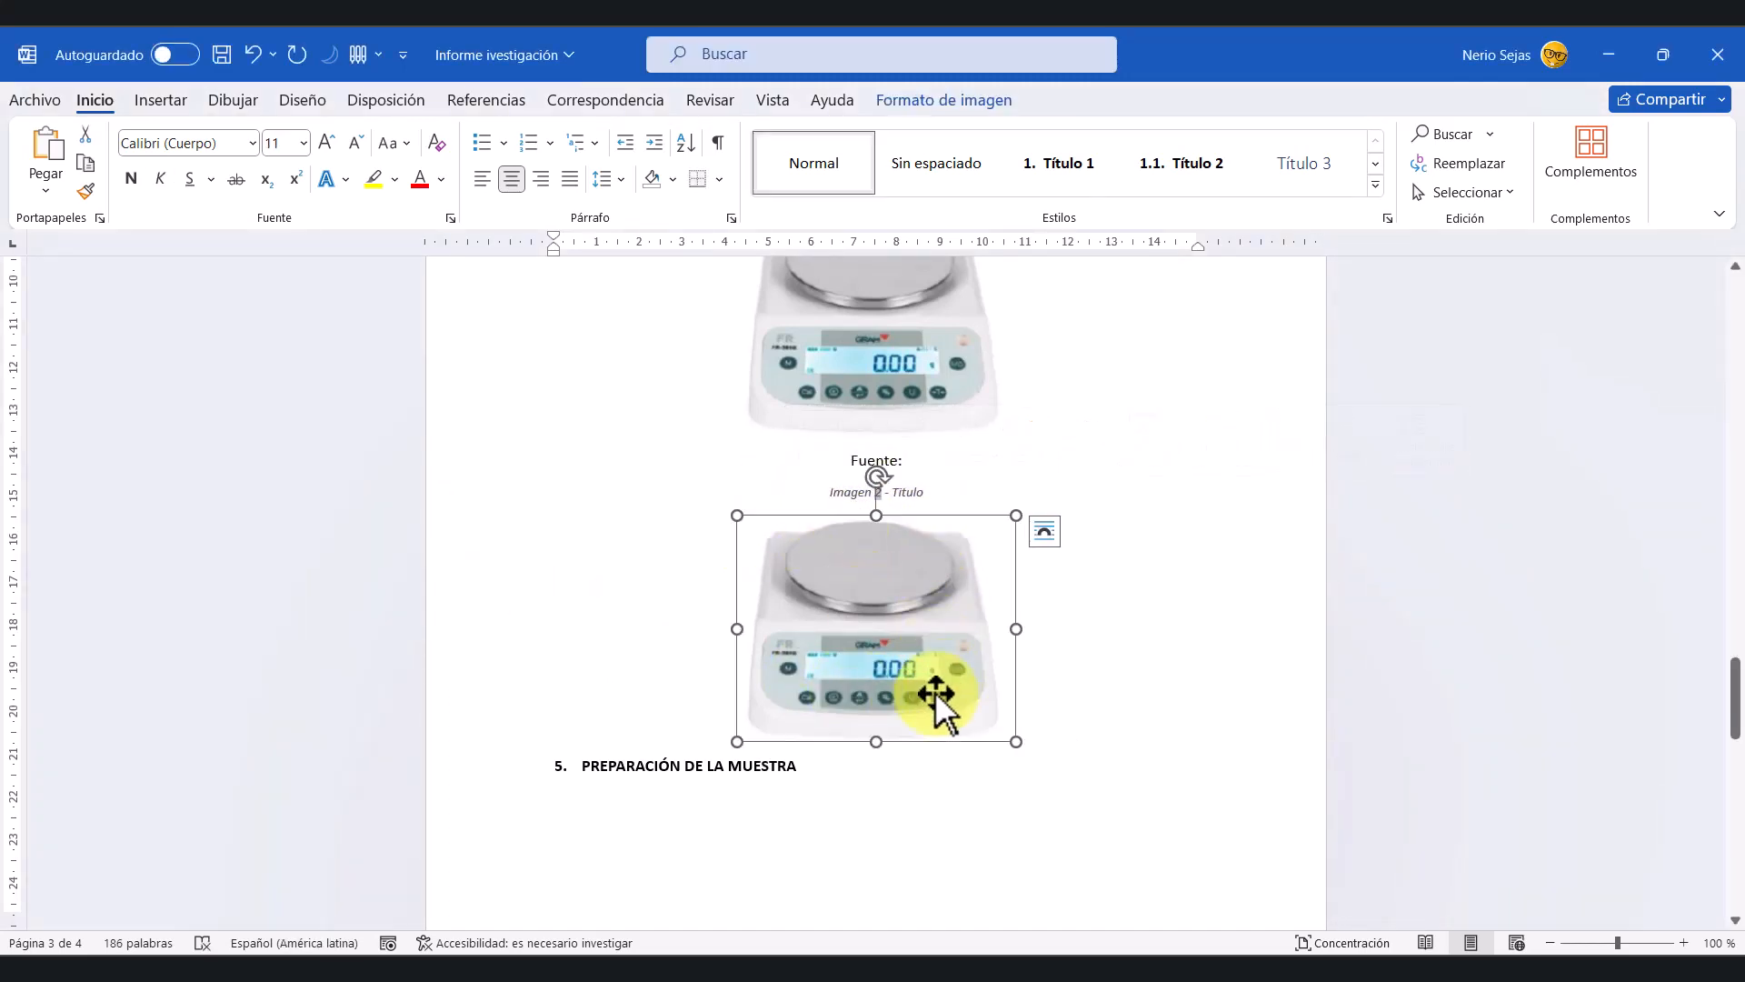
scroll(914, 635, "up", 4)
scroll(853, 549, "down", 4)
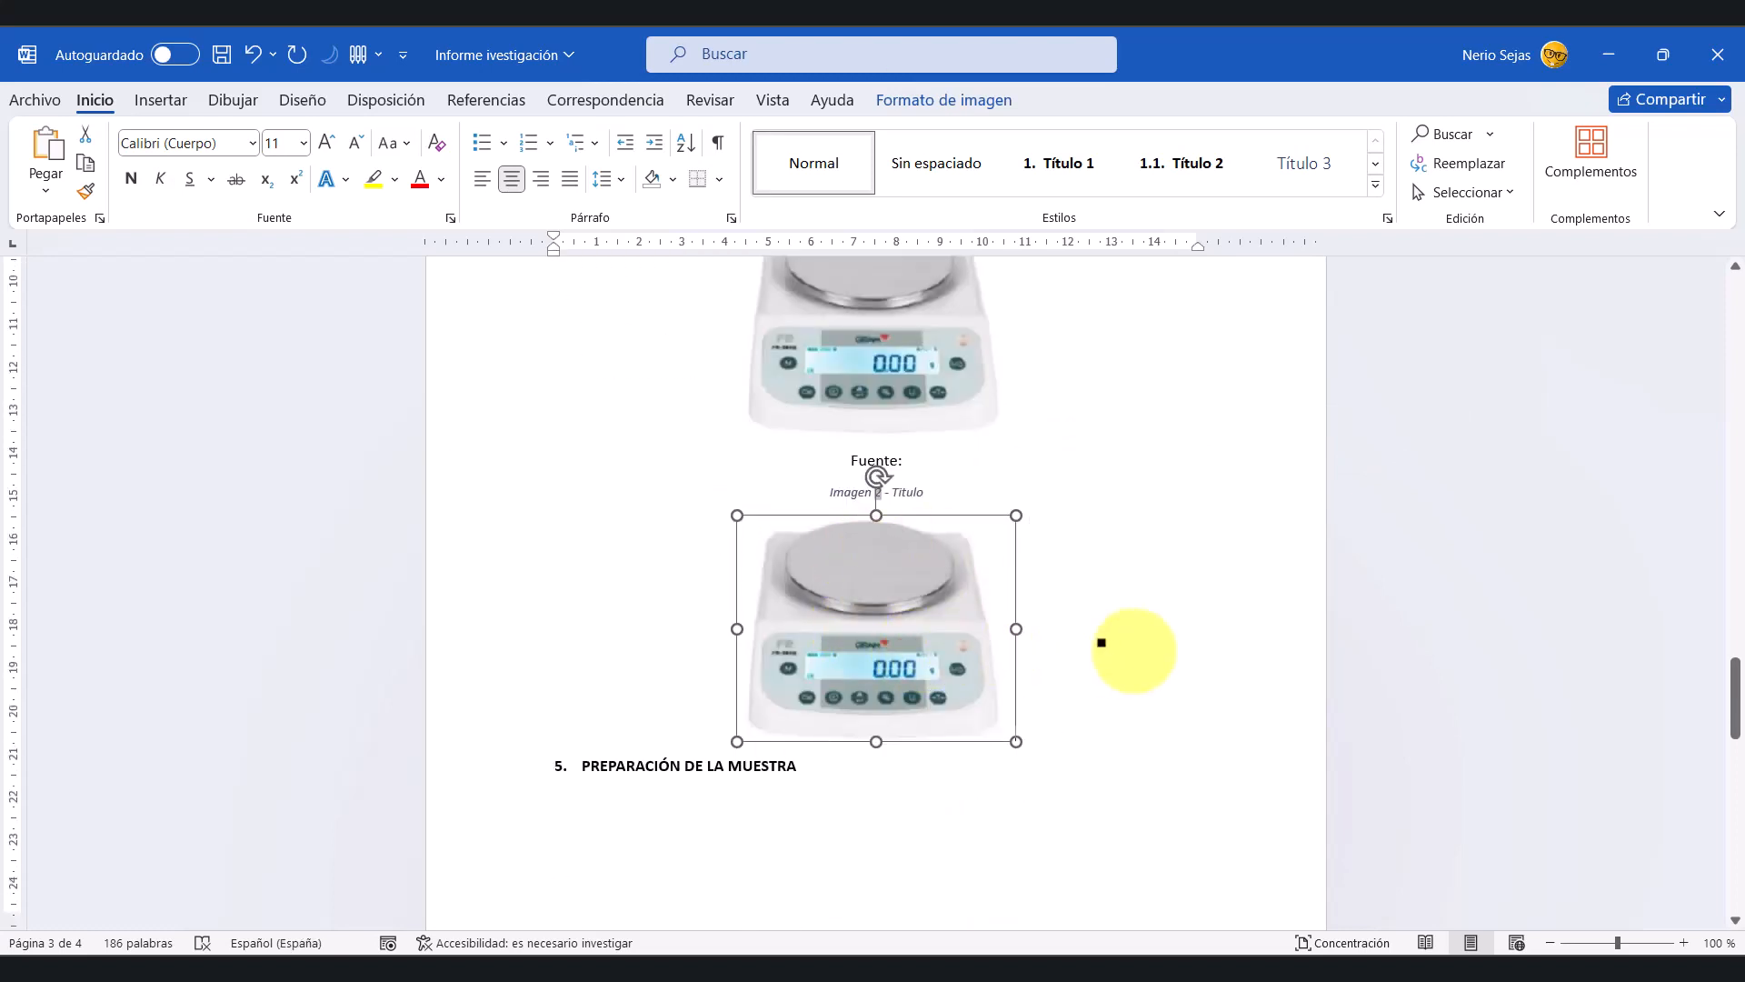
key("Delete")
scroll(943, 698, "down", 4)
scroll(943, 700, "down", 4)
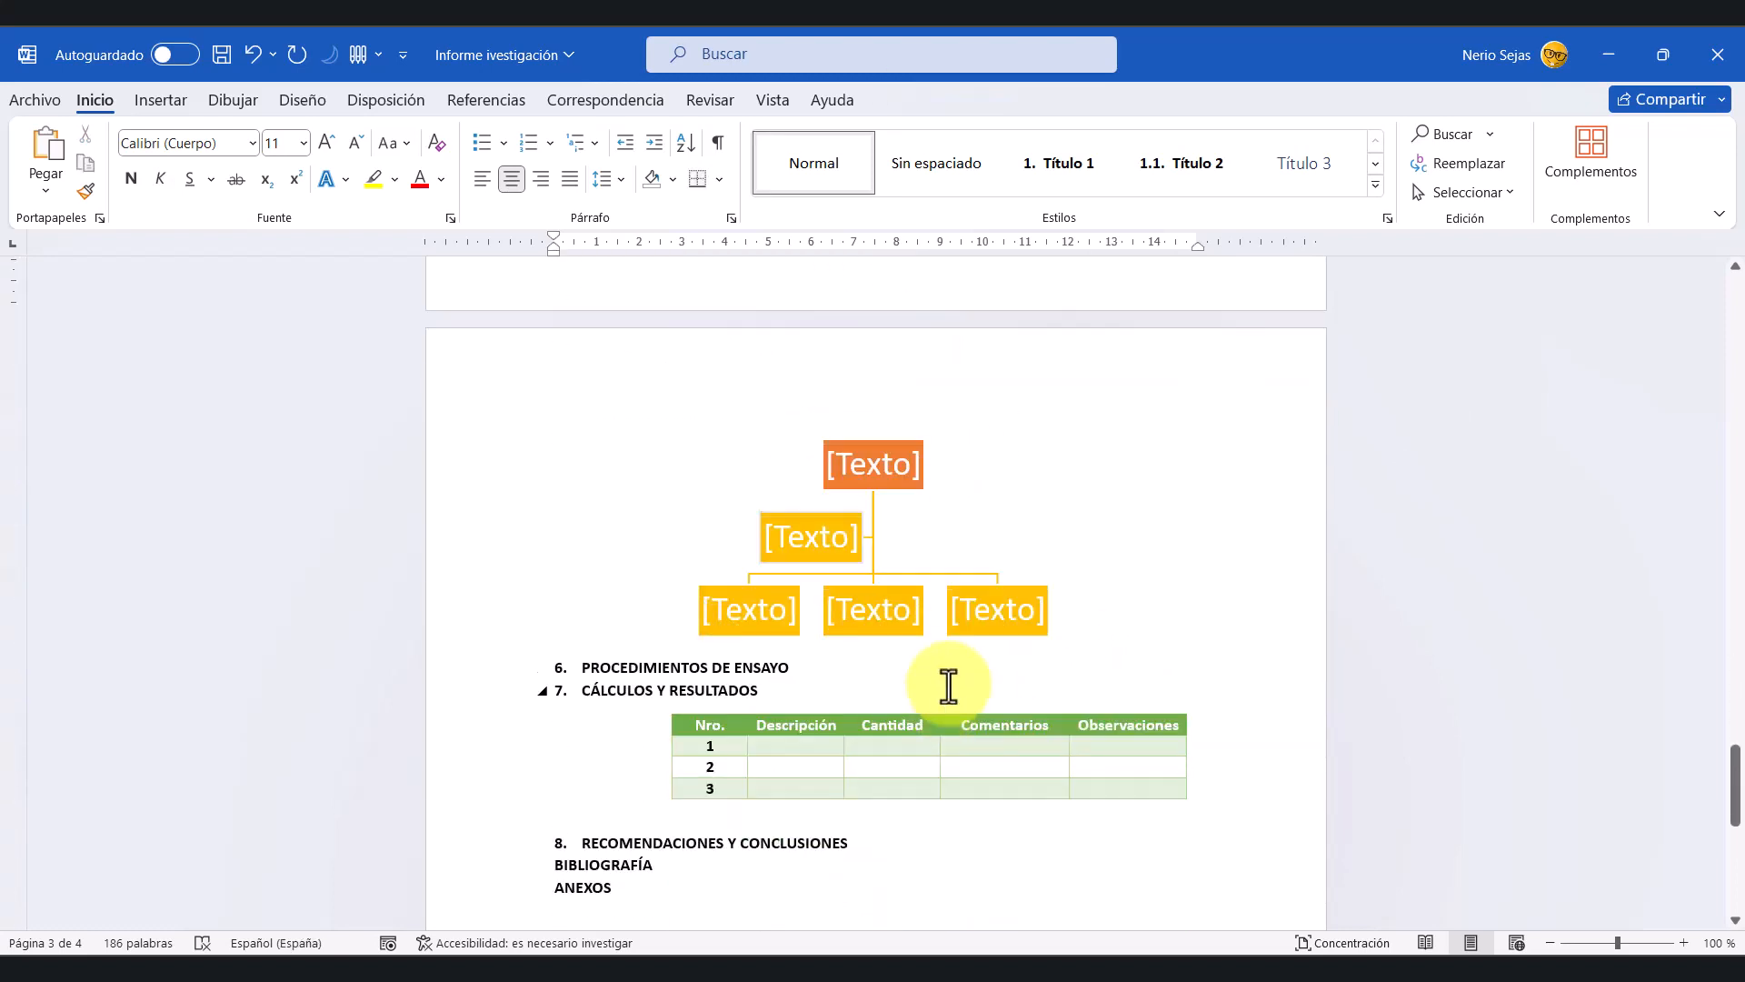
Step: Start a caption for the organization chart and create a new caption label named "Figura"
left_click(873, 571)
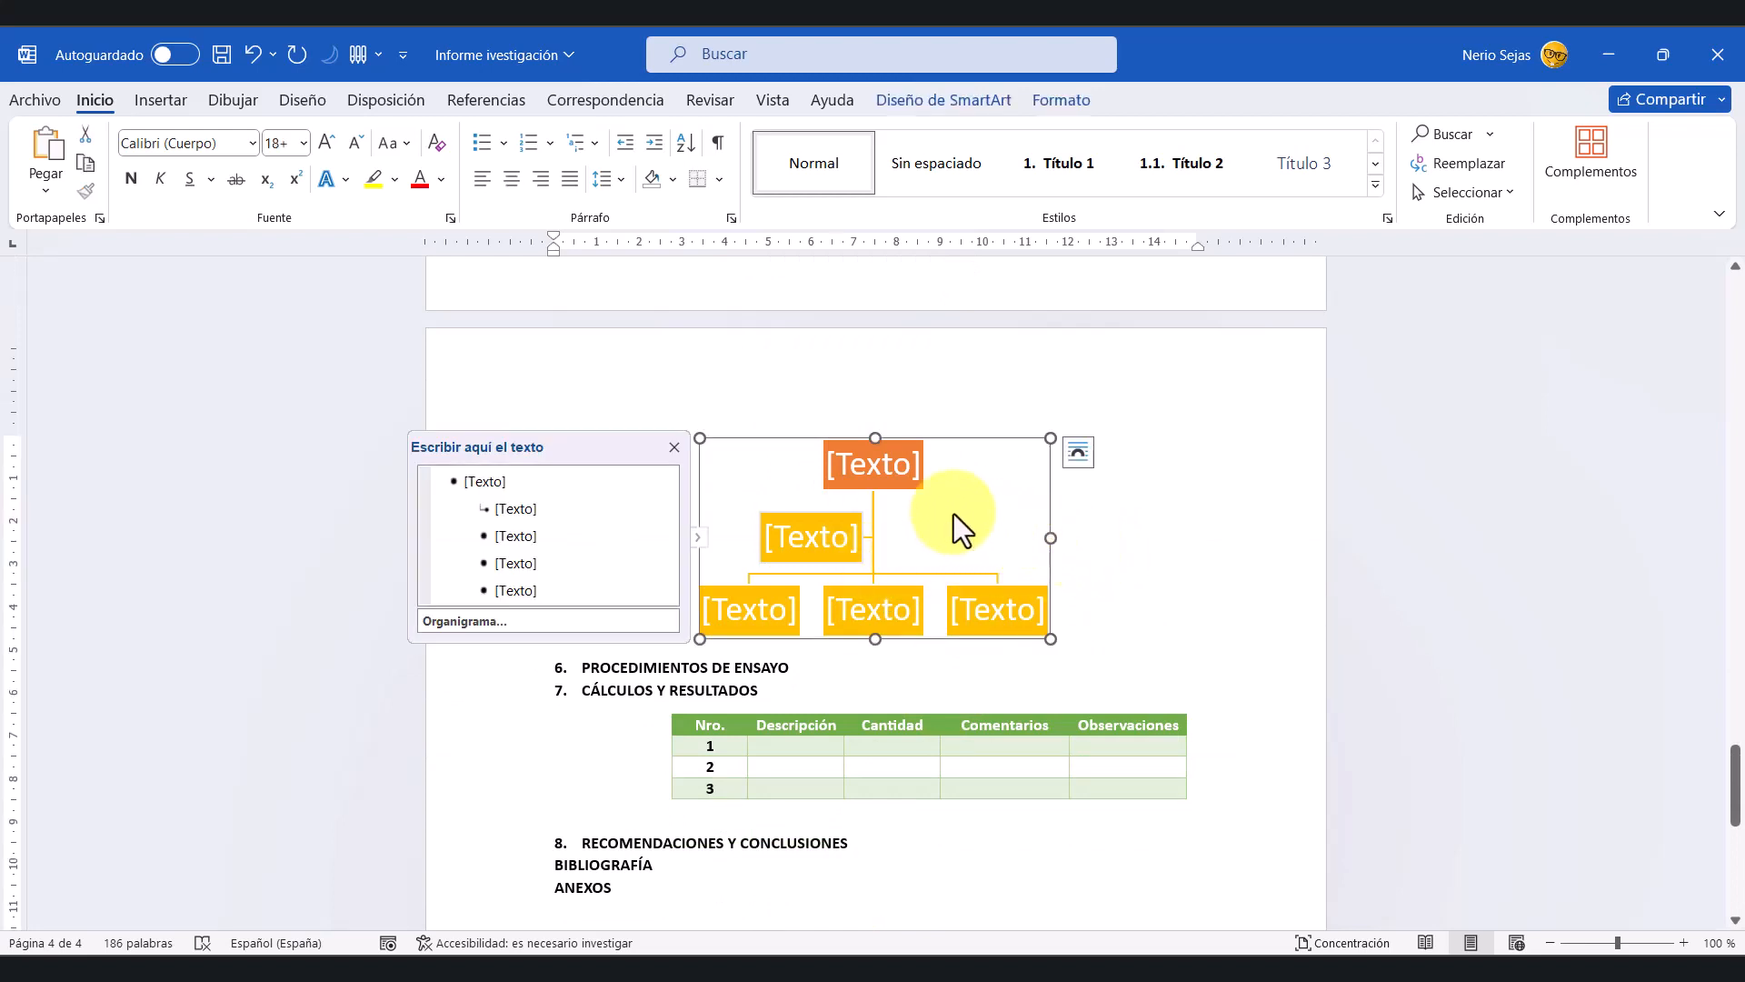
right_click(1016, 482)
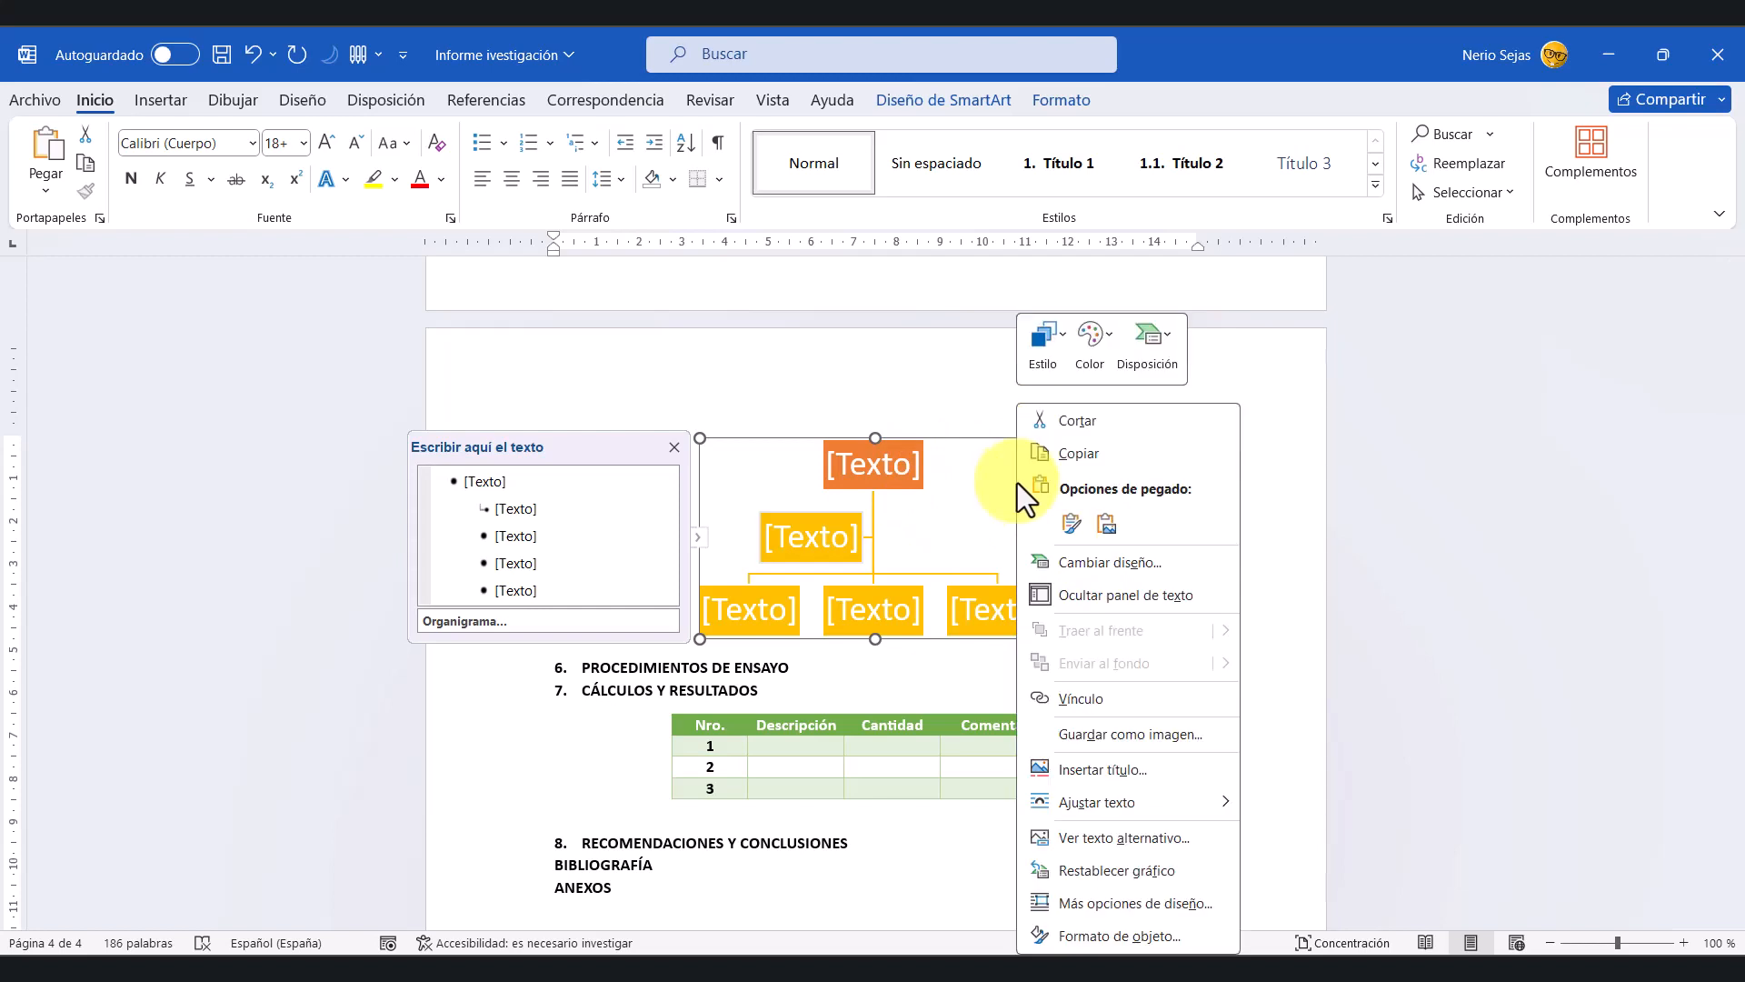
left_click(1116, 770)
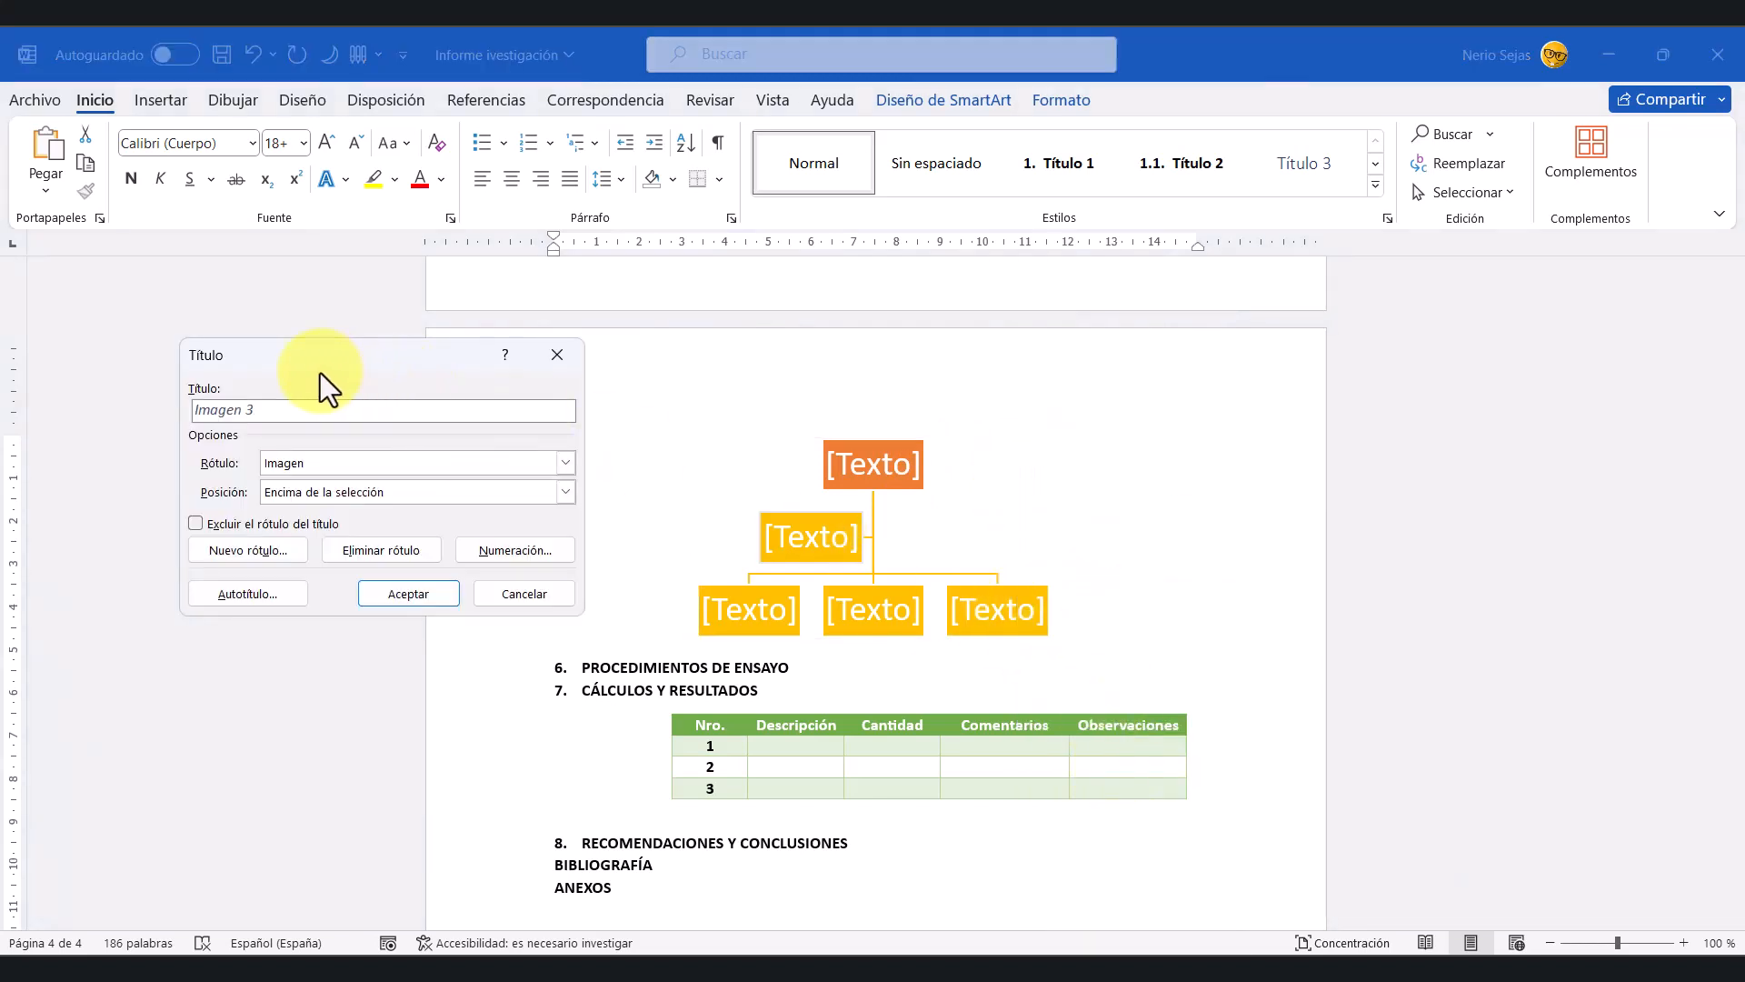
left_click(565, 463)
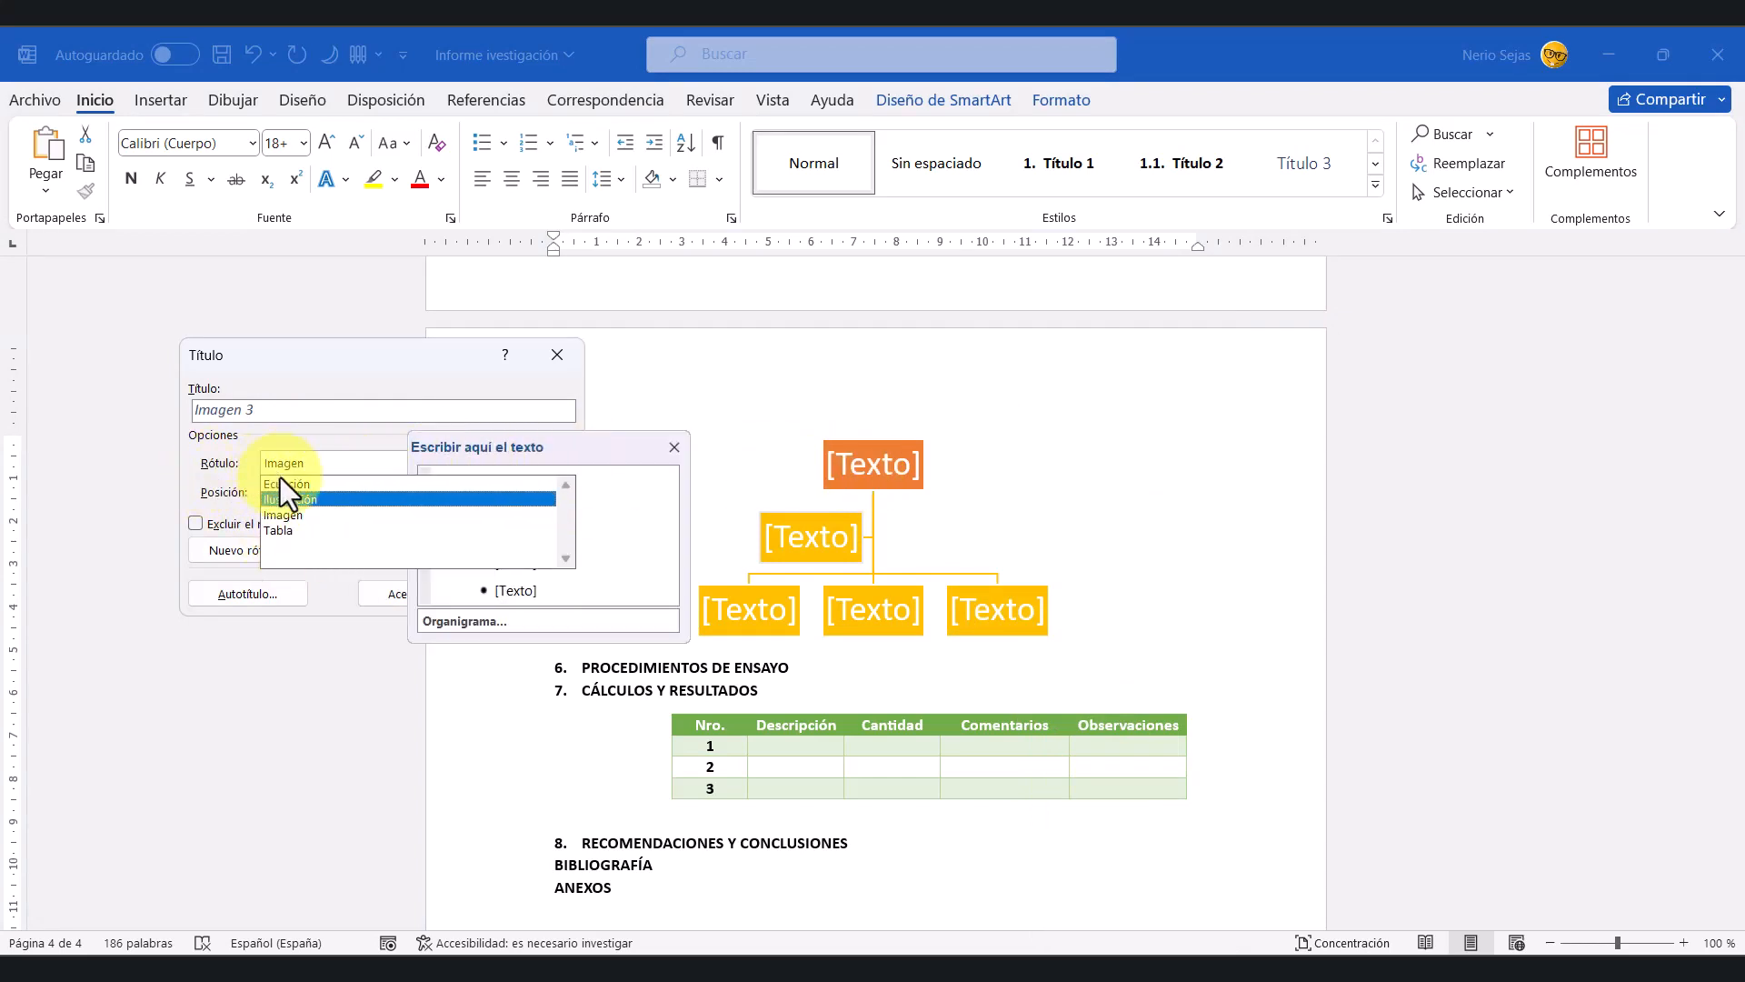
left_click(177, 472)
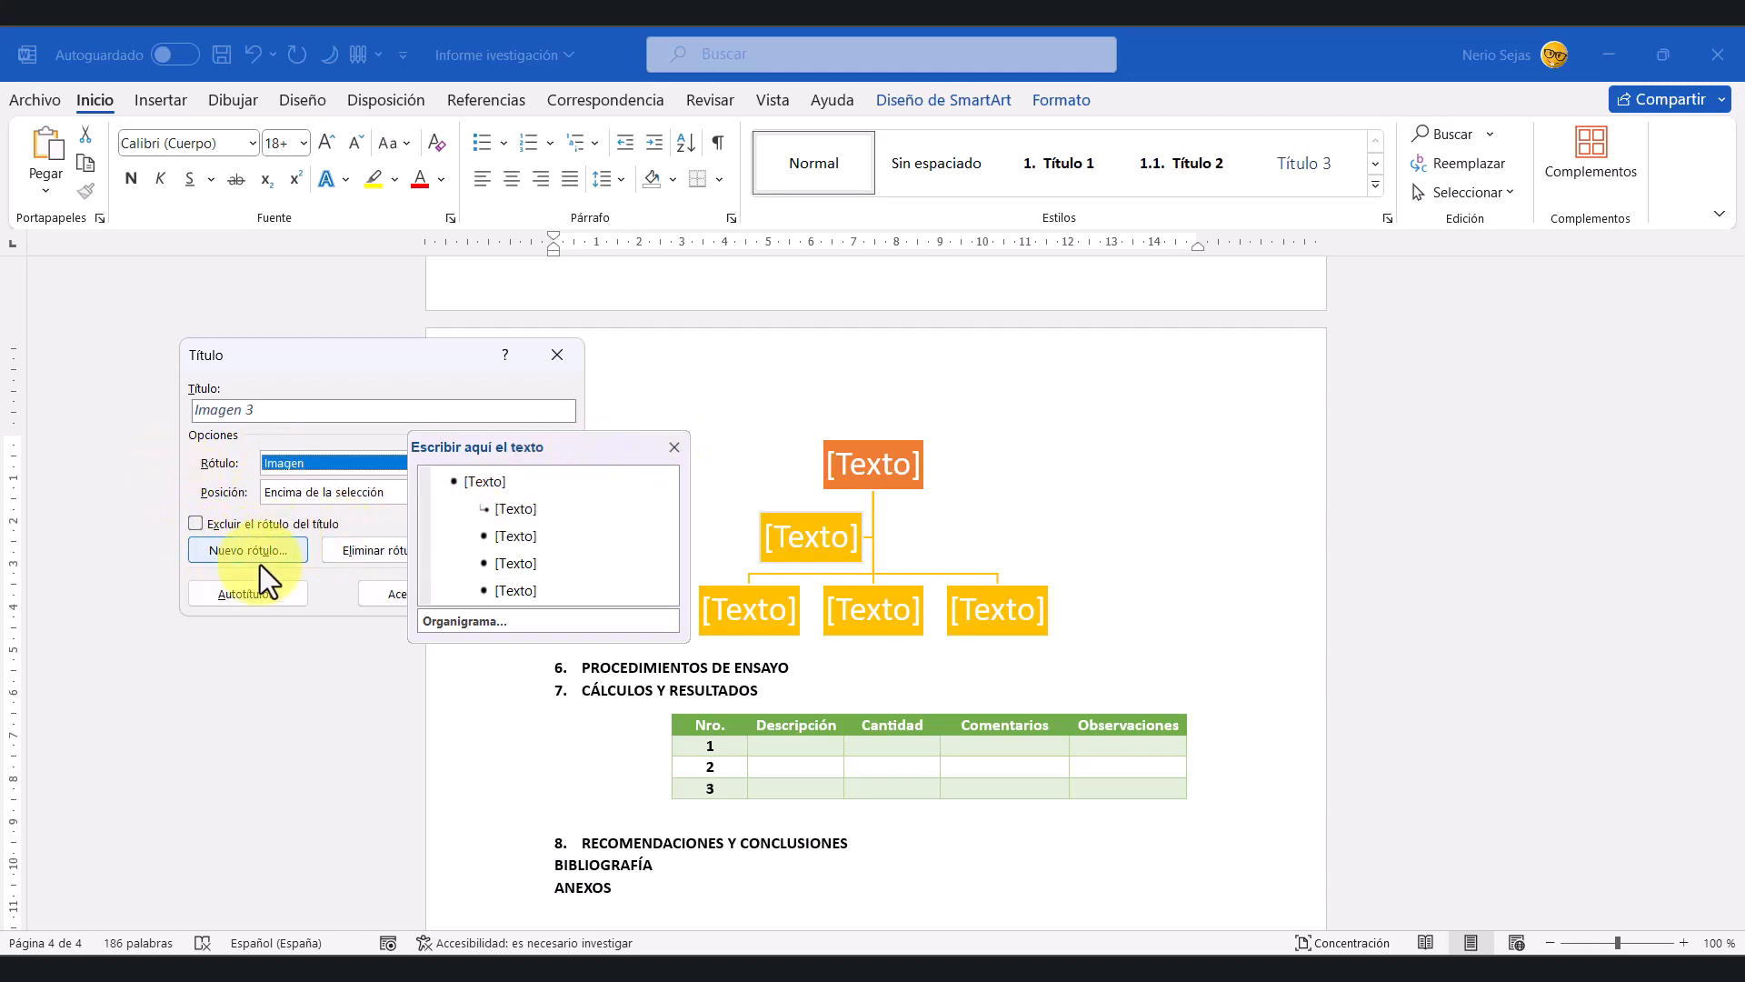
left_click_drag(369, 362, 1099, 360)
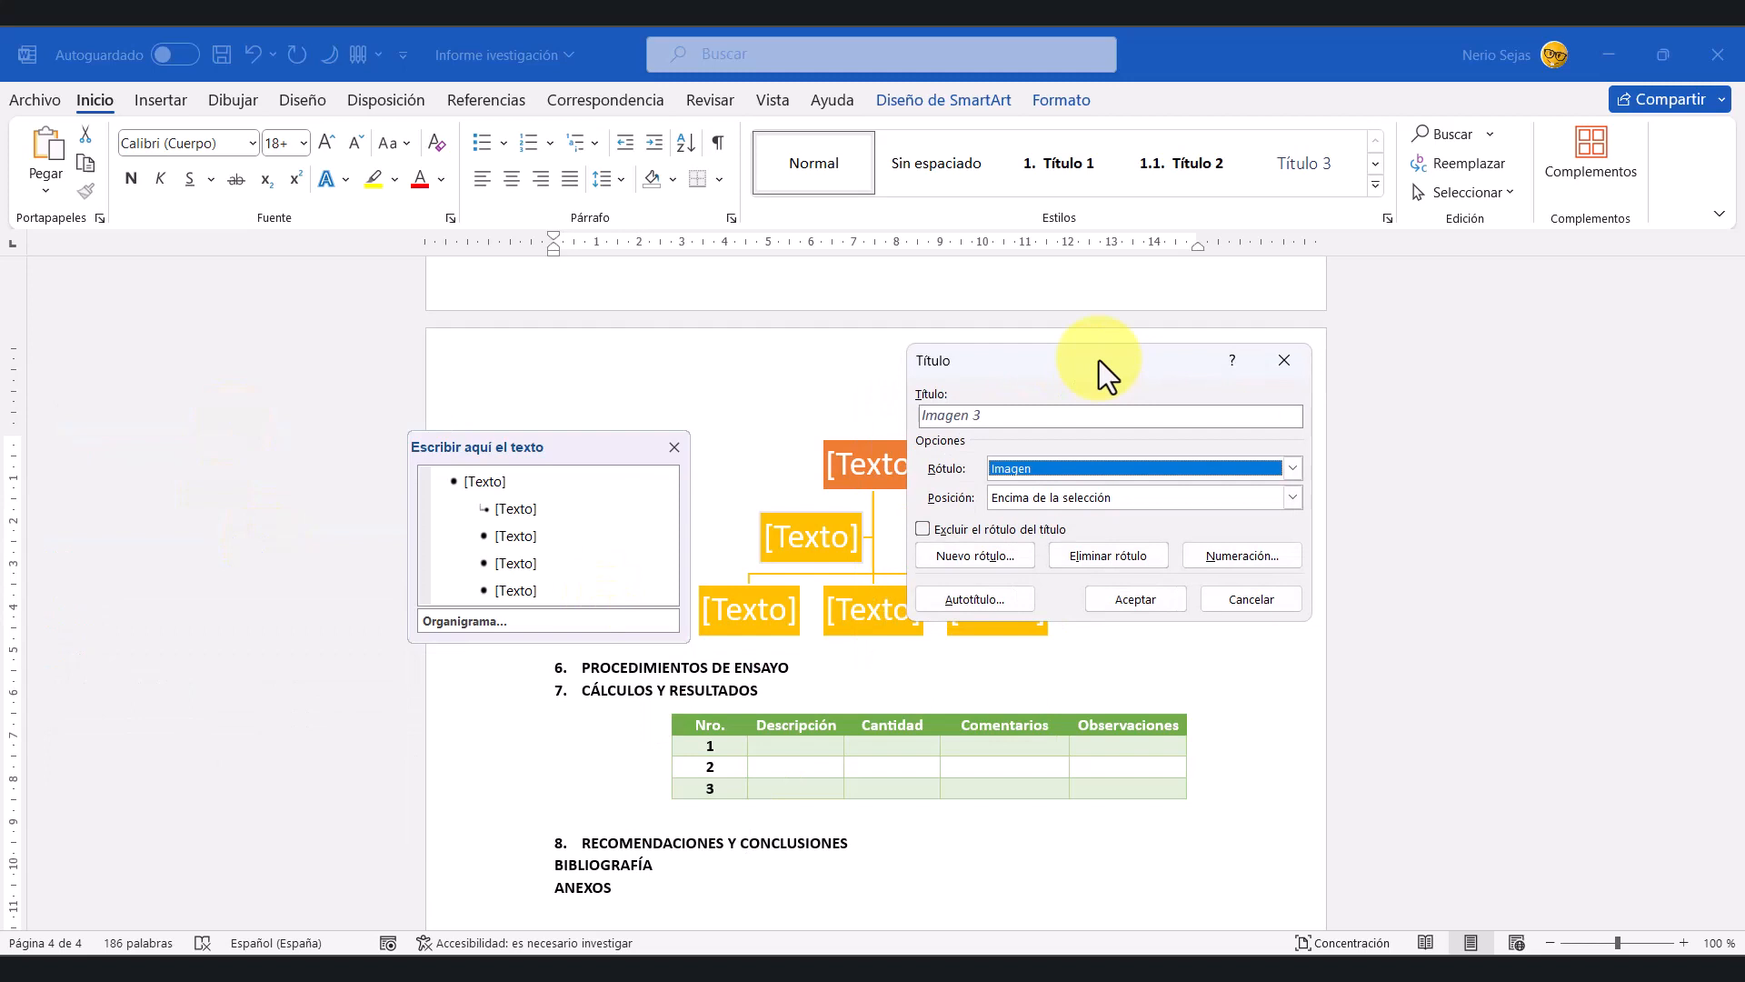
left_click(958, 554)
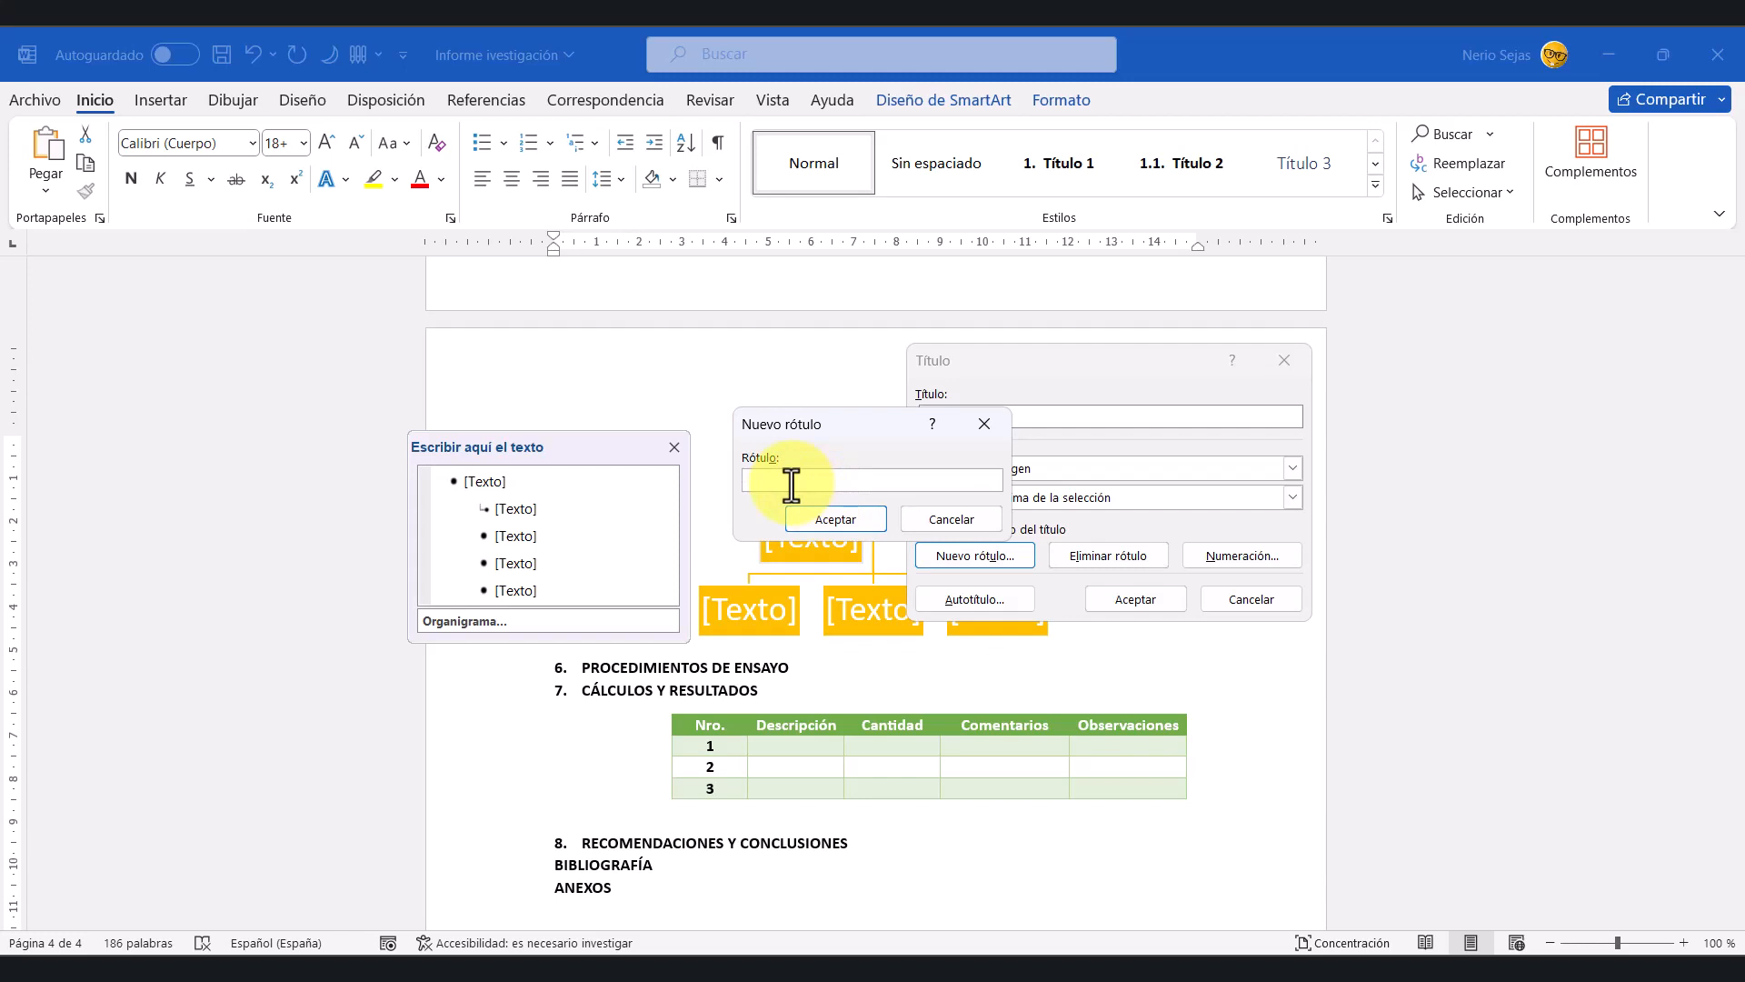
type("Figura")
left_click(838, 520)
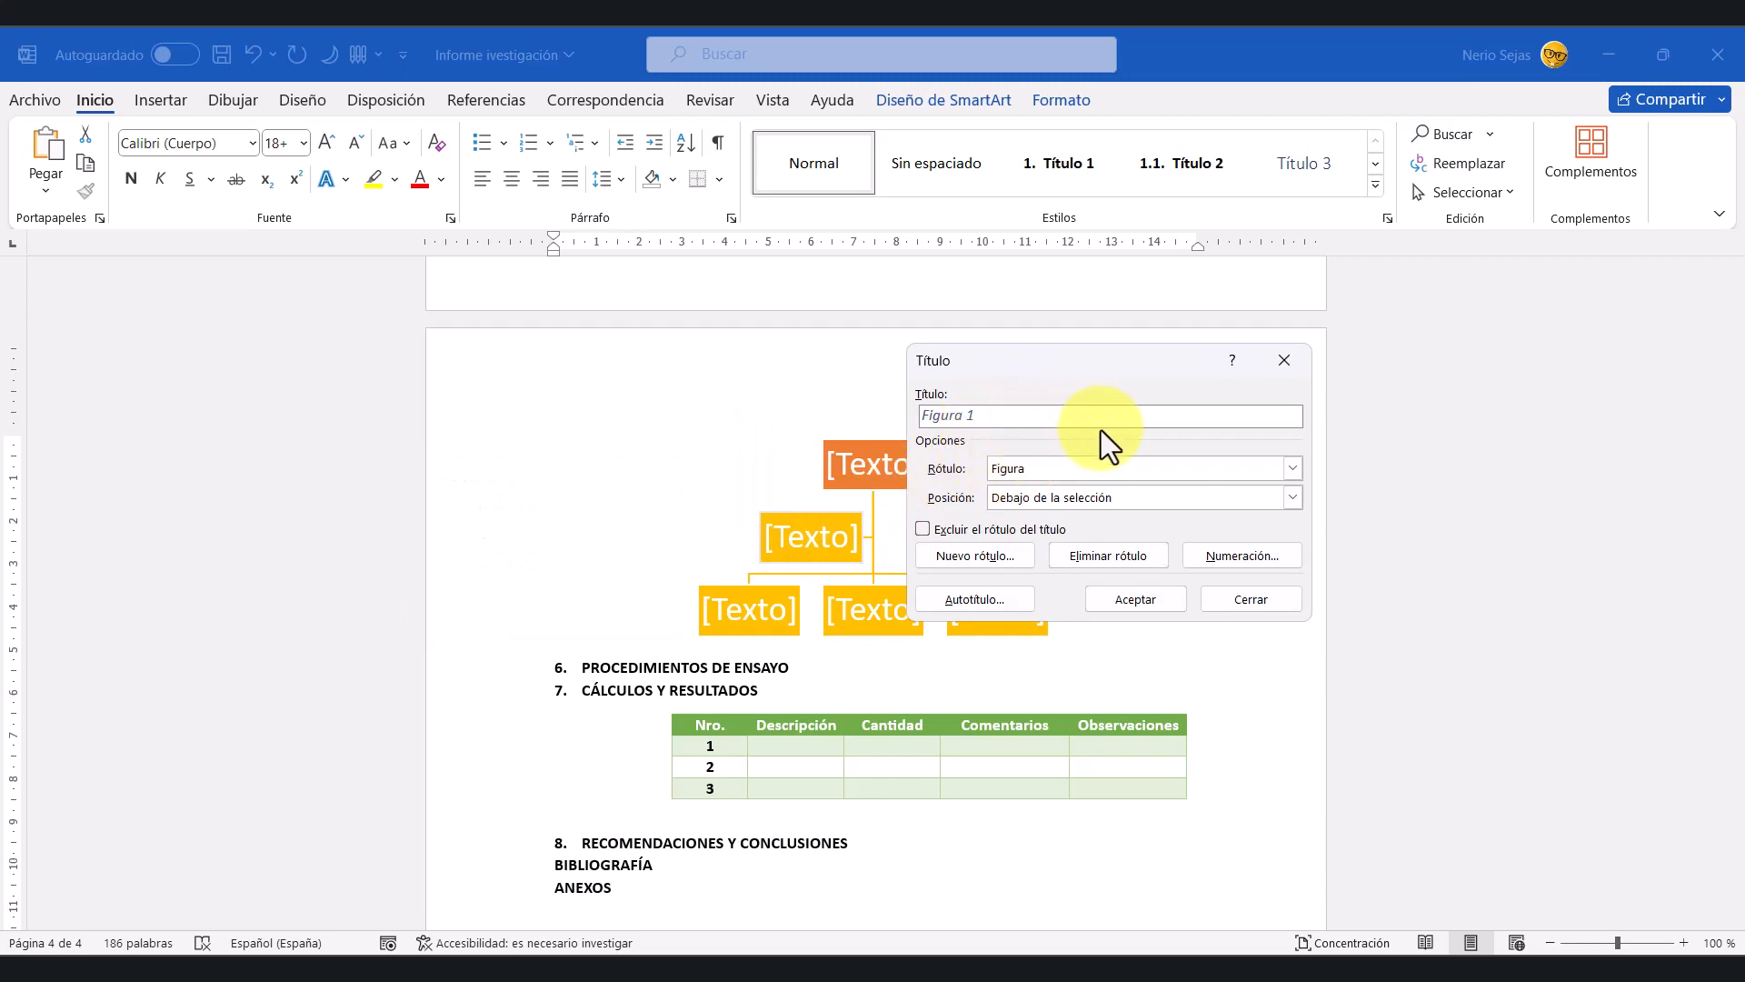
Step: Complete the caption as "Figura 1 - Esquema" and insert it above the organization chart (Encima de la selección)
type("- ")
type("Org")
key("BackSpace")
key("BackSpace")
key("BackSpace")
type("Esquema")
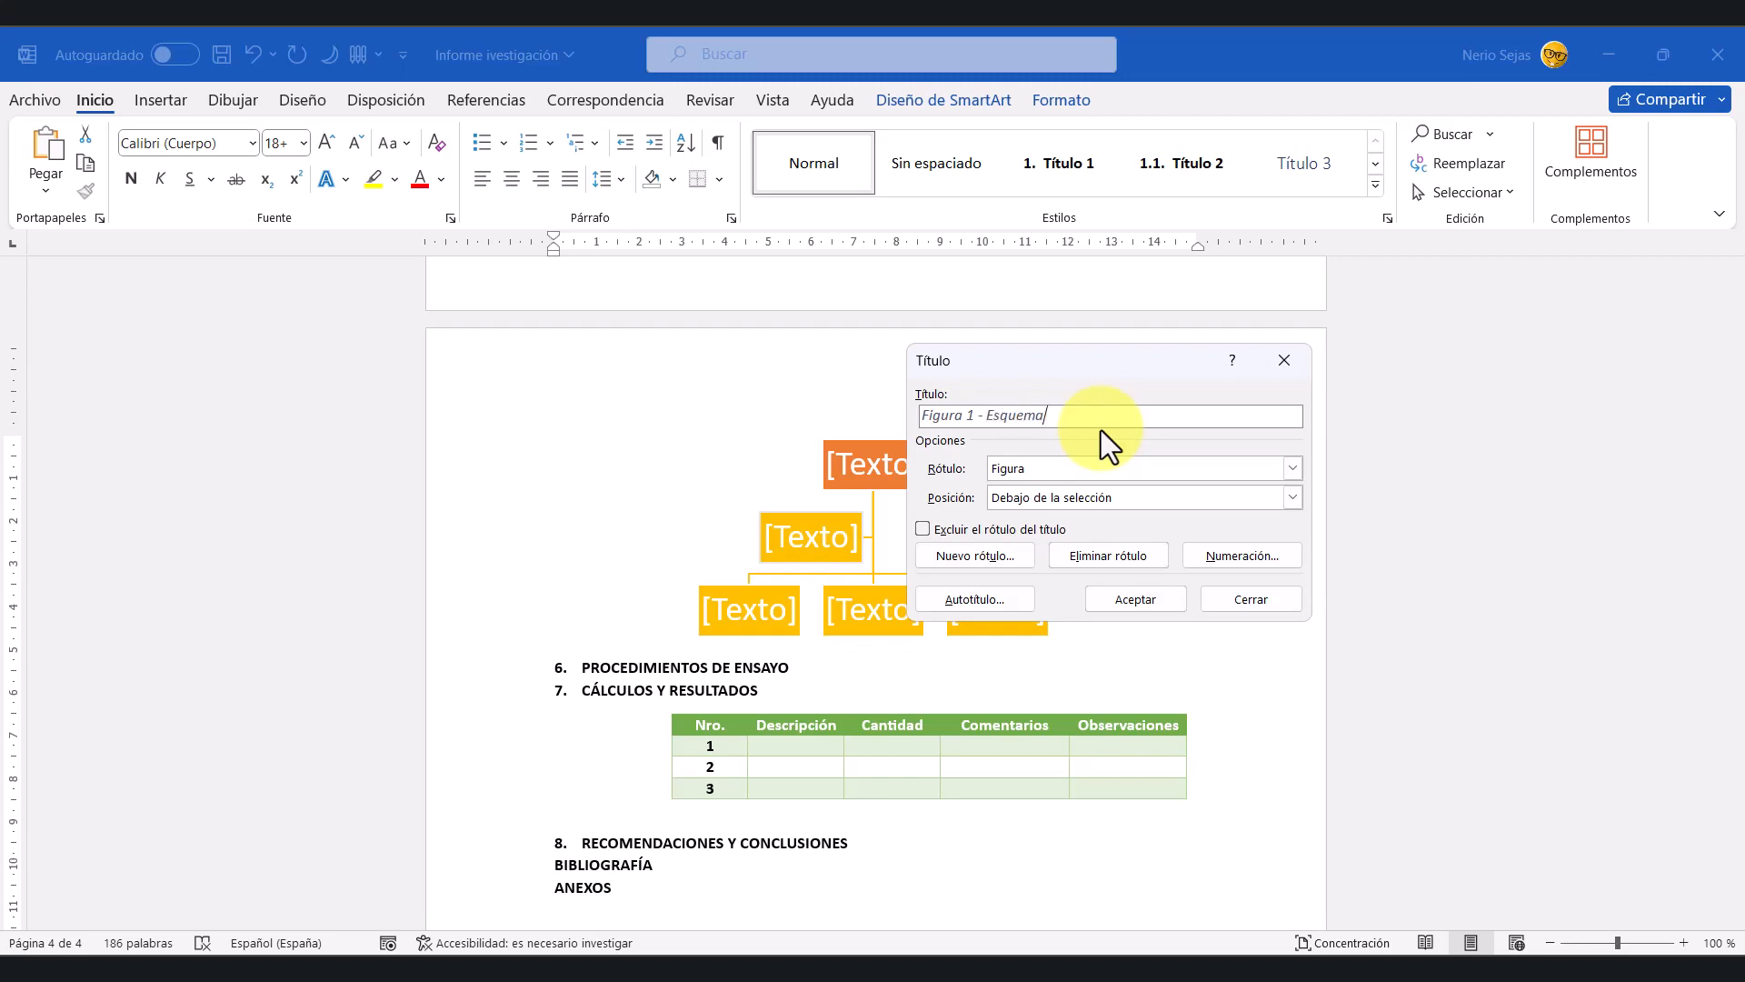
left_click(1082, 507)
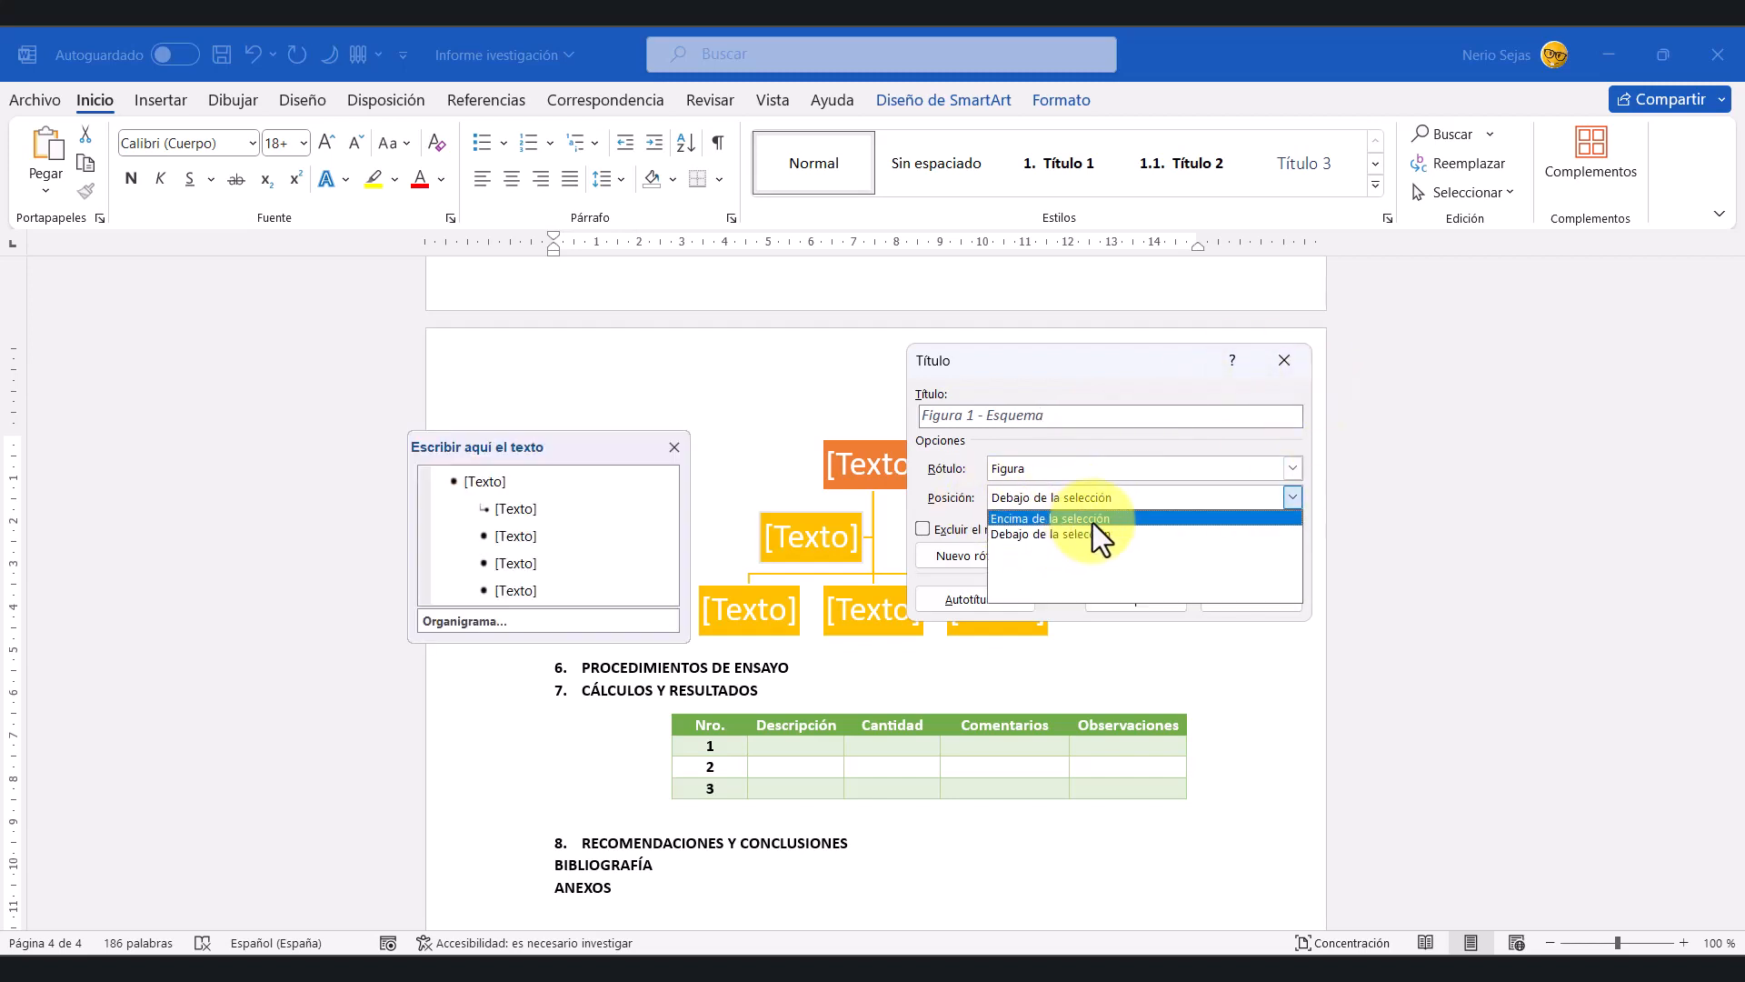
left_click(1089, 518)
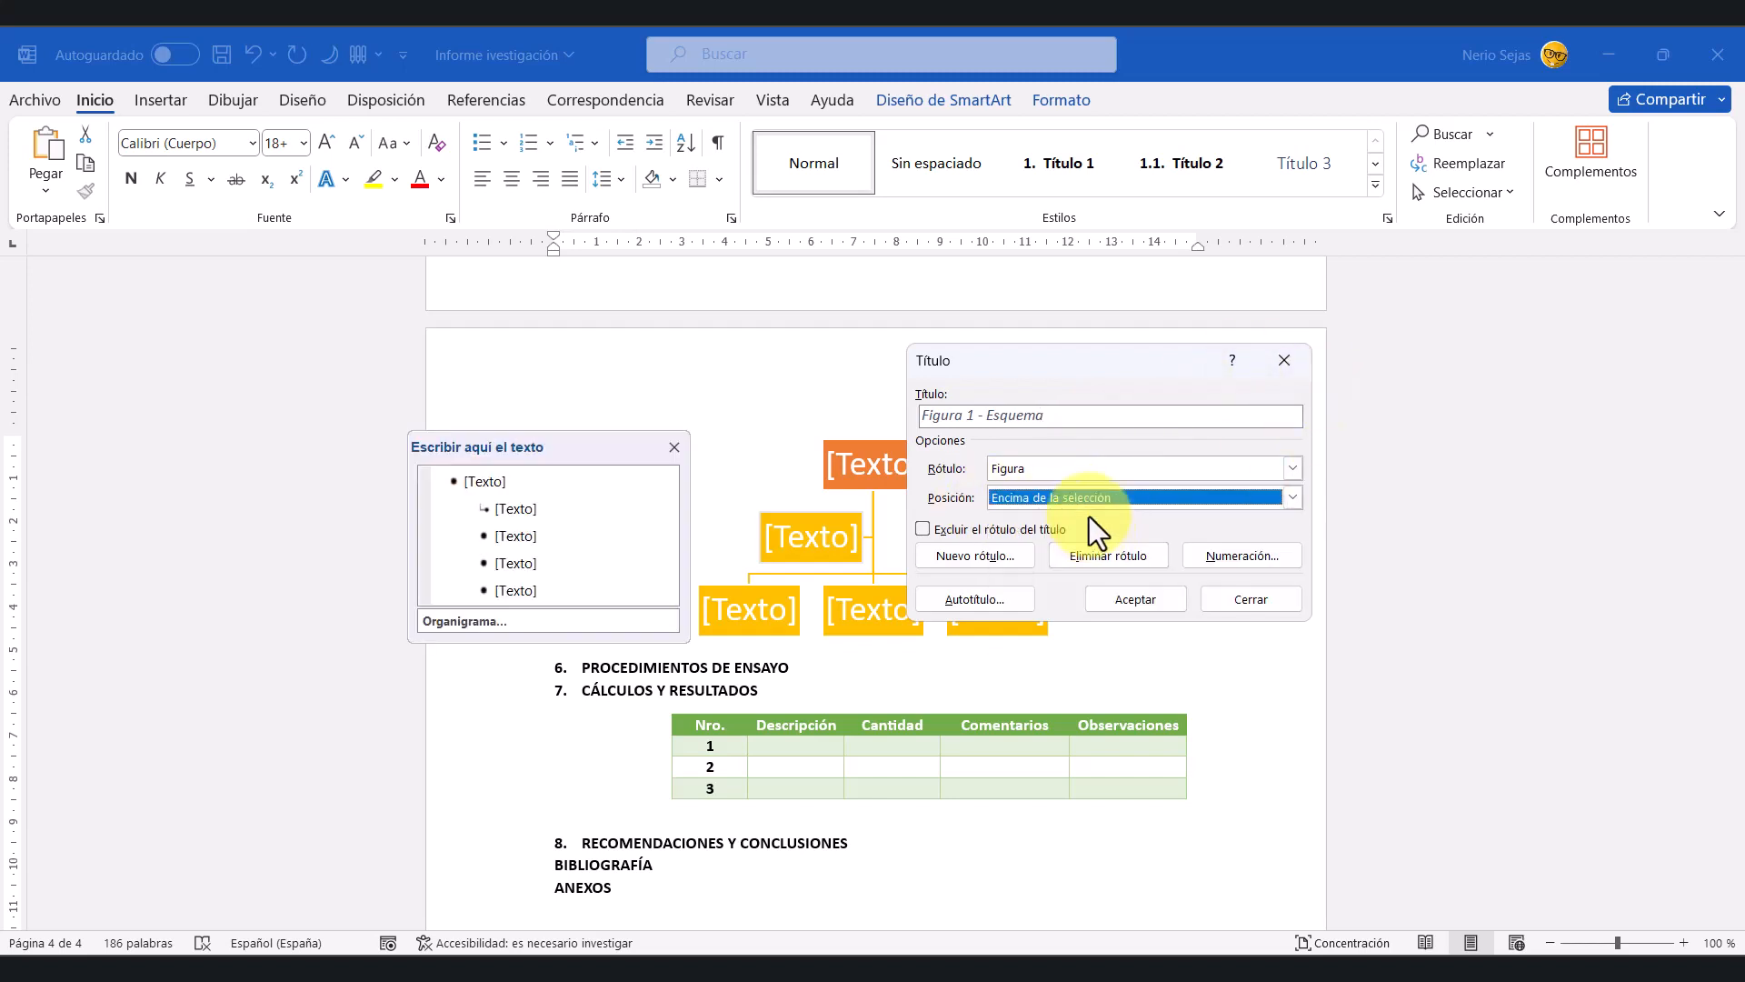
left_click(1142, 597)
Step: Increase the font size of the caption "Figura 1 - Esquema" to 11
left_click_drag(954, 445, 803, 449)
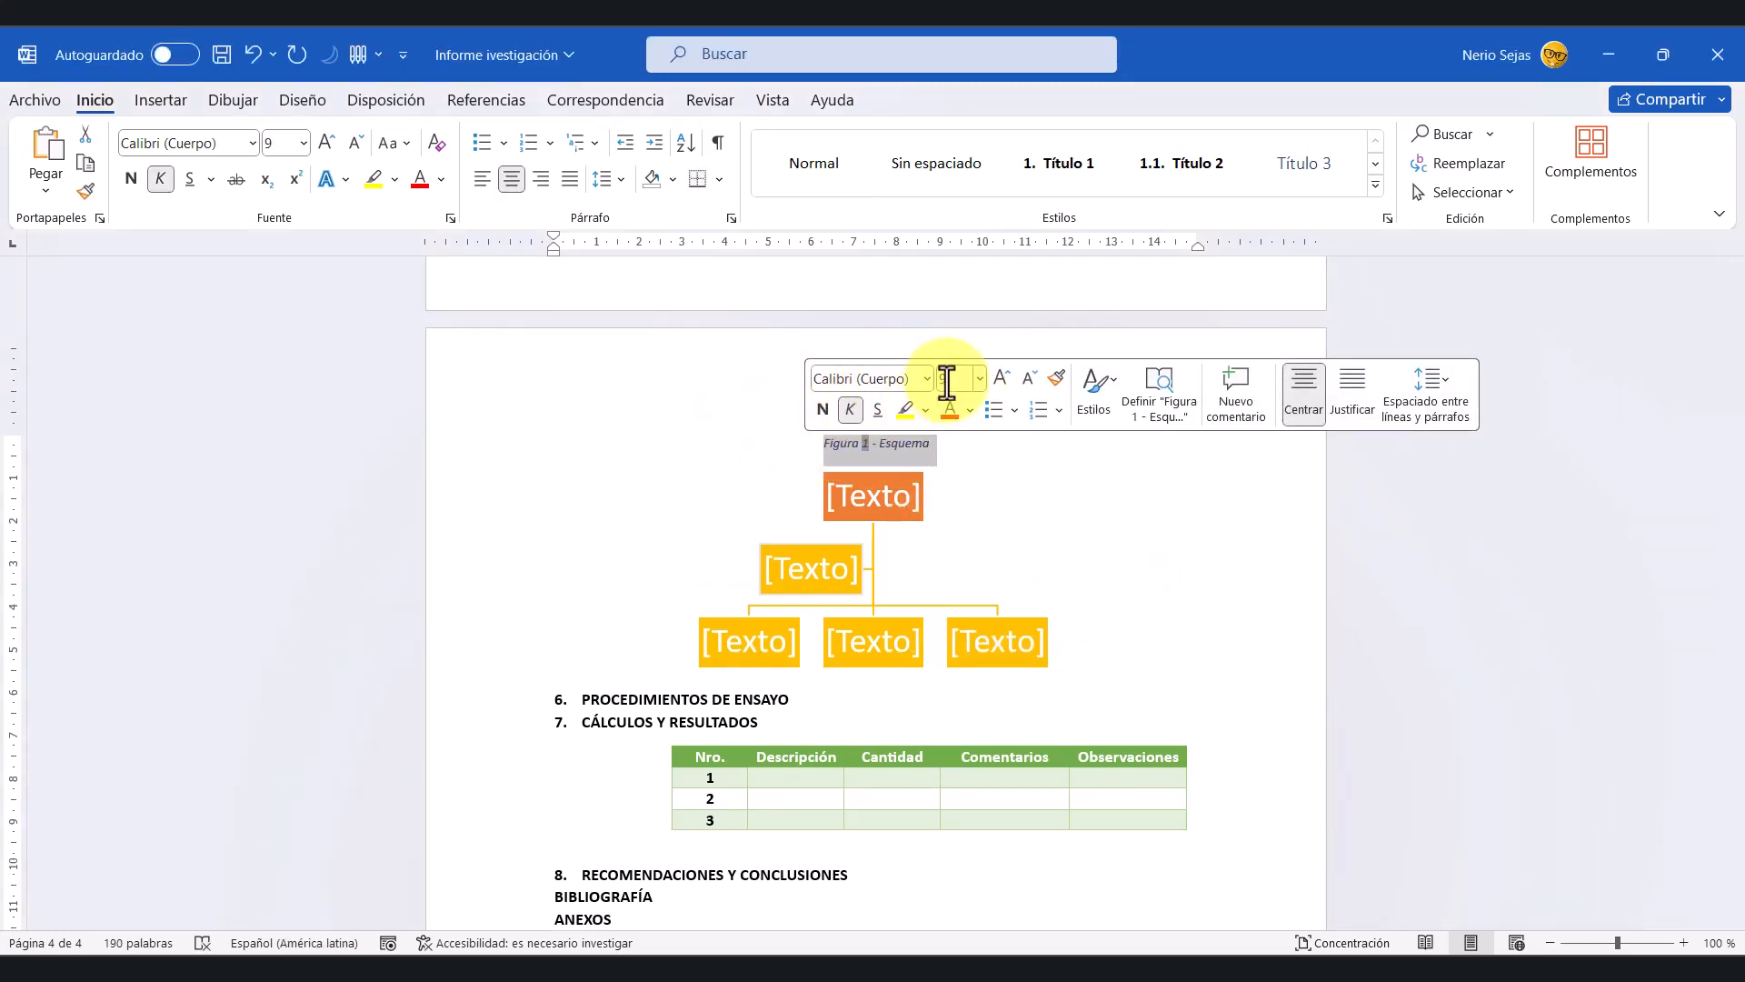
left_click(1001, 378)
left_click(1001, 378)
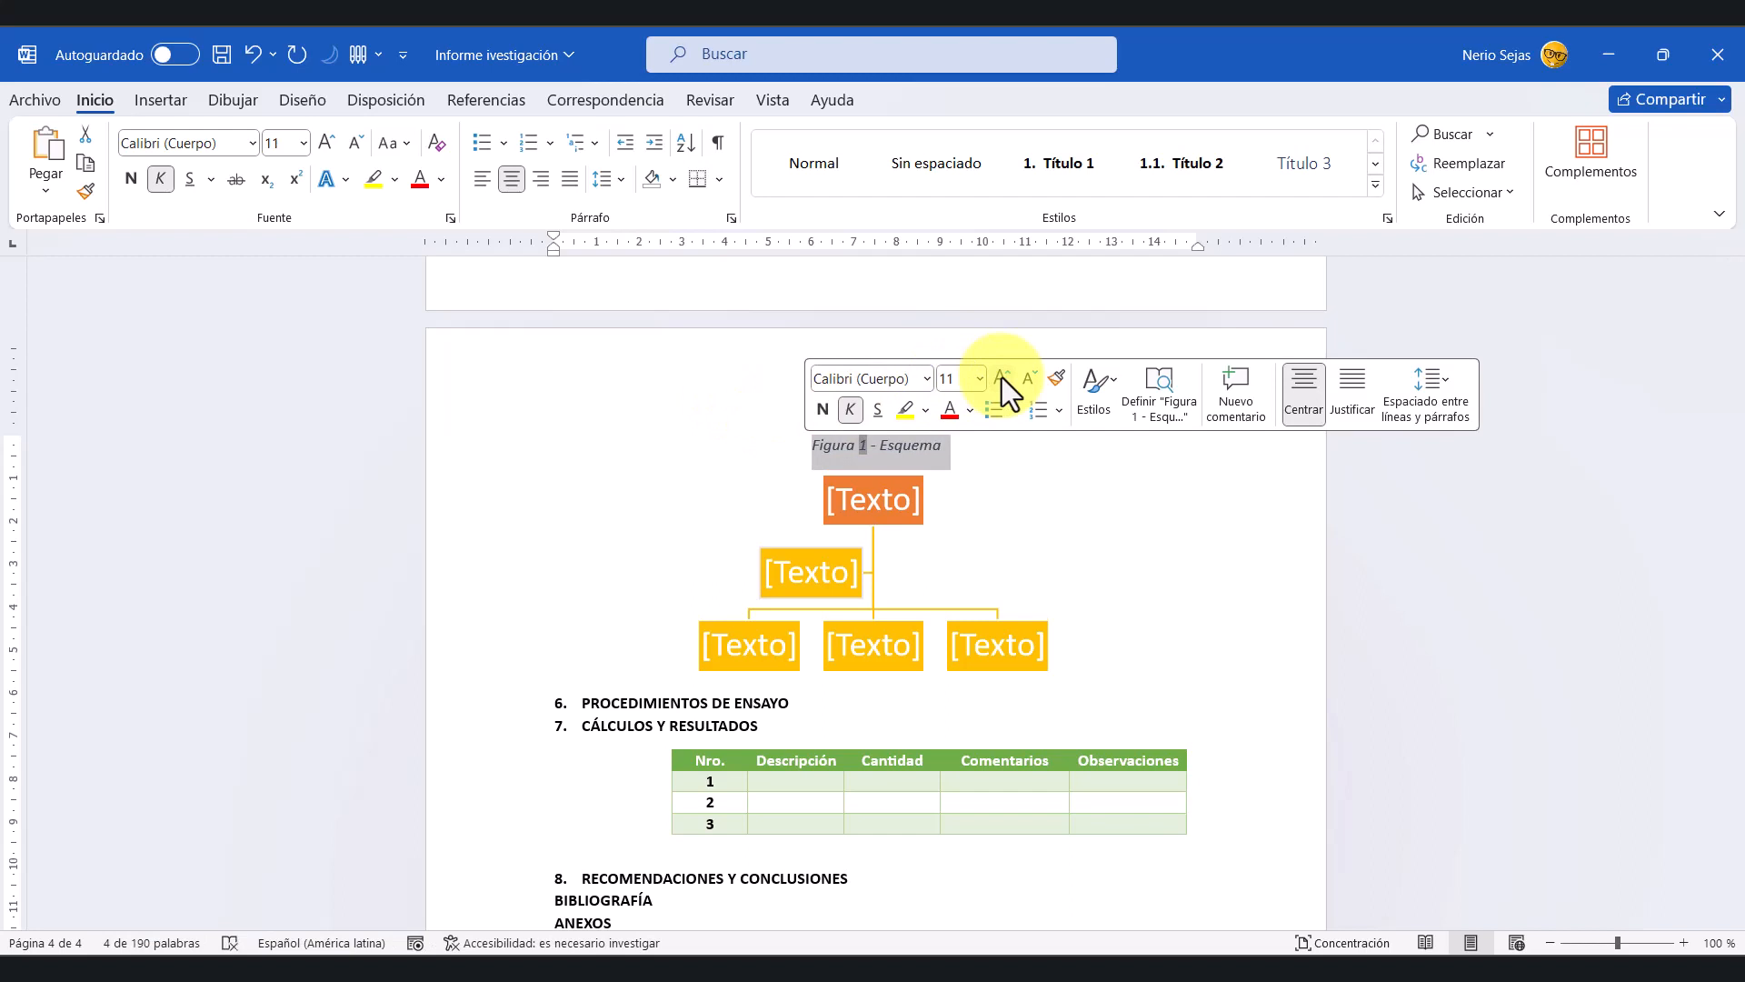
left_click(1044, 450)
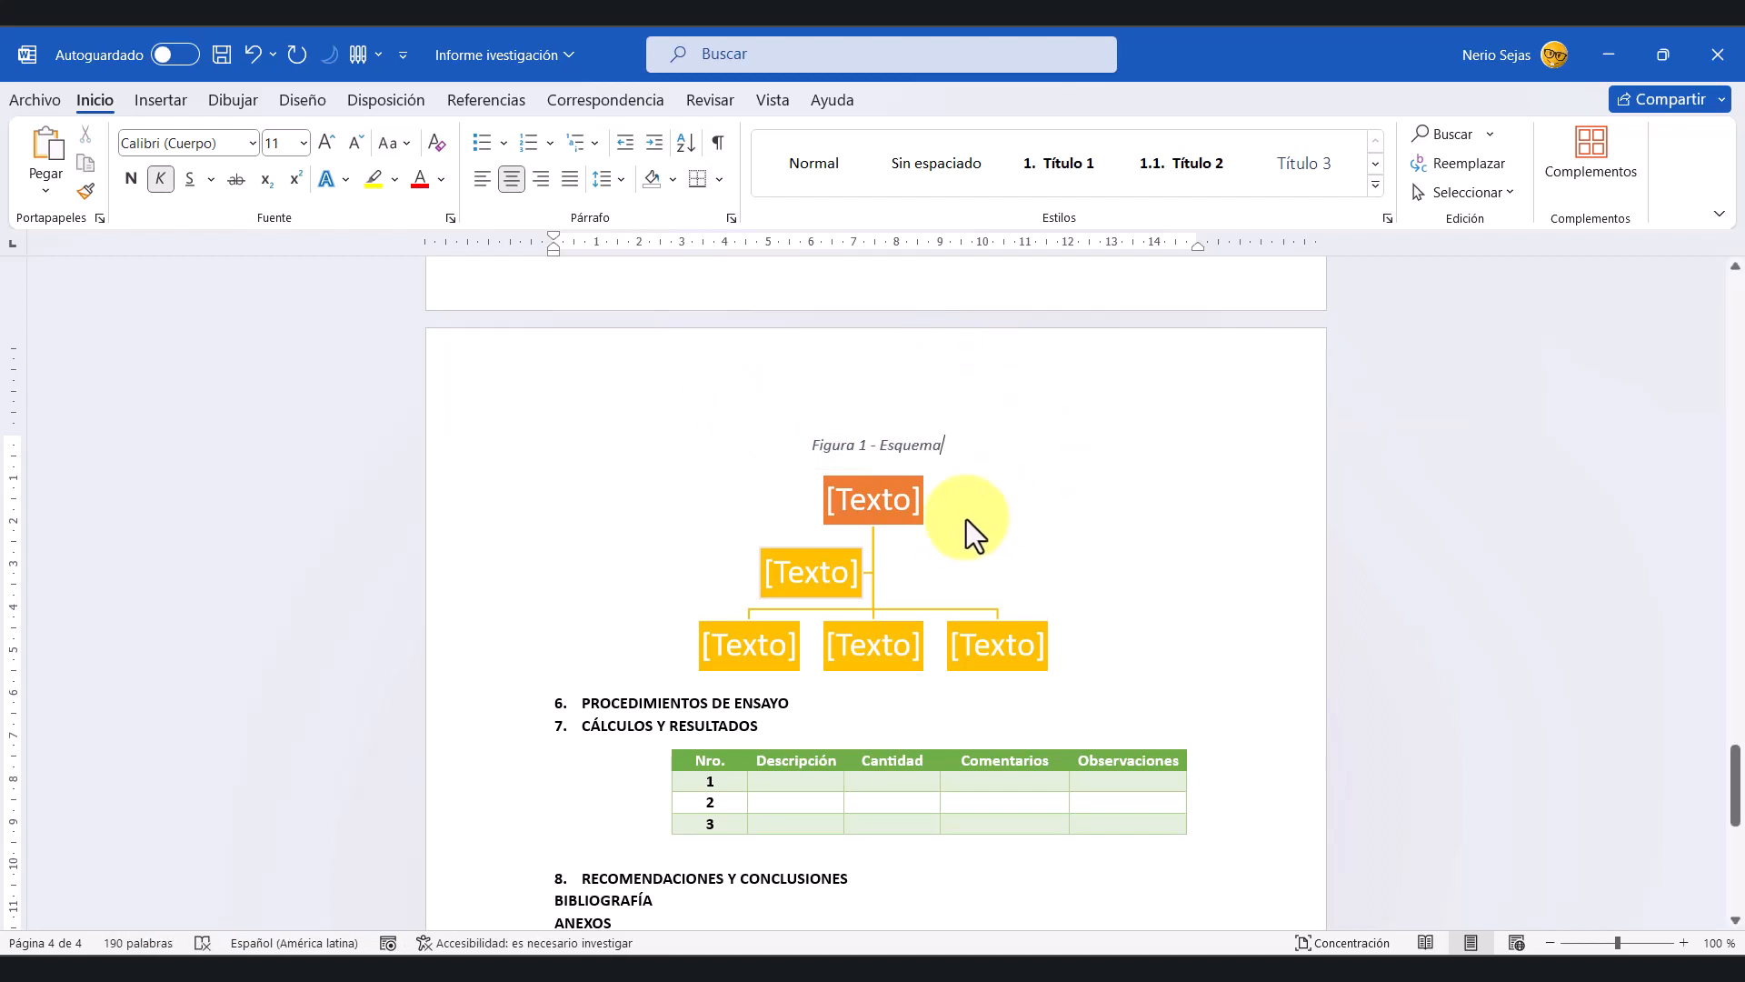
Step: Add the source line "Fuente: Elaboración propia" beneath the organization chart, correcting the misspelled word with the spelling suggestion
left_click(888, 617)
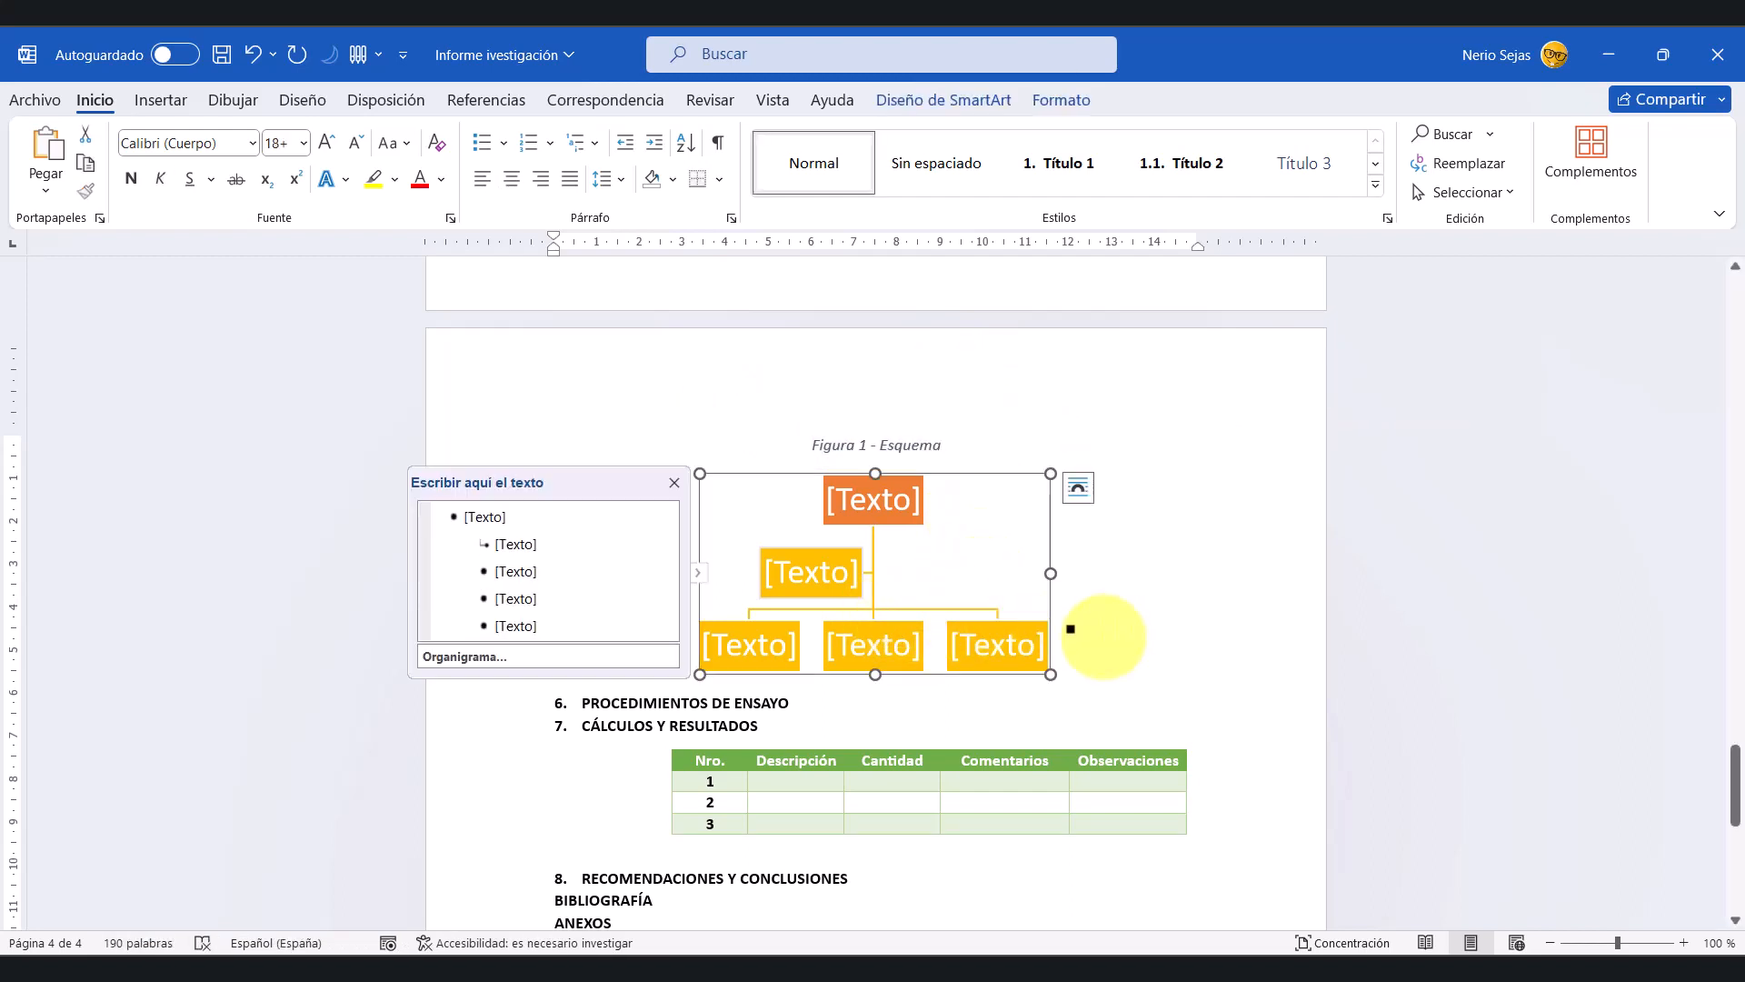
left_click(1071, 628)
key("Return")
type("F")
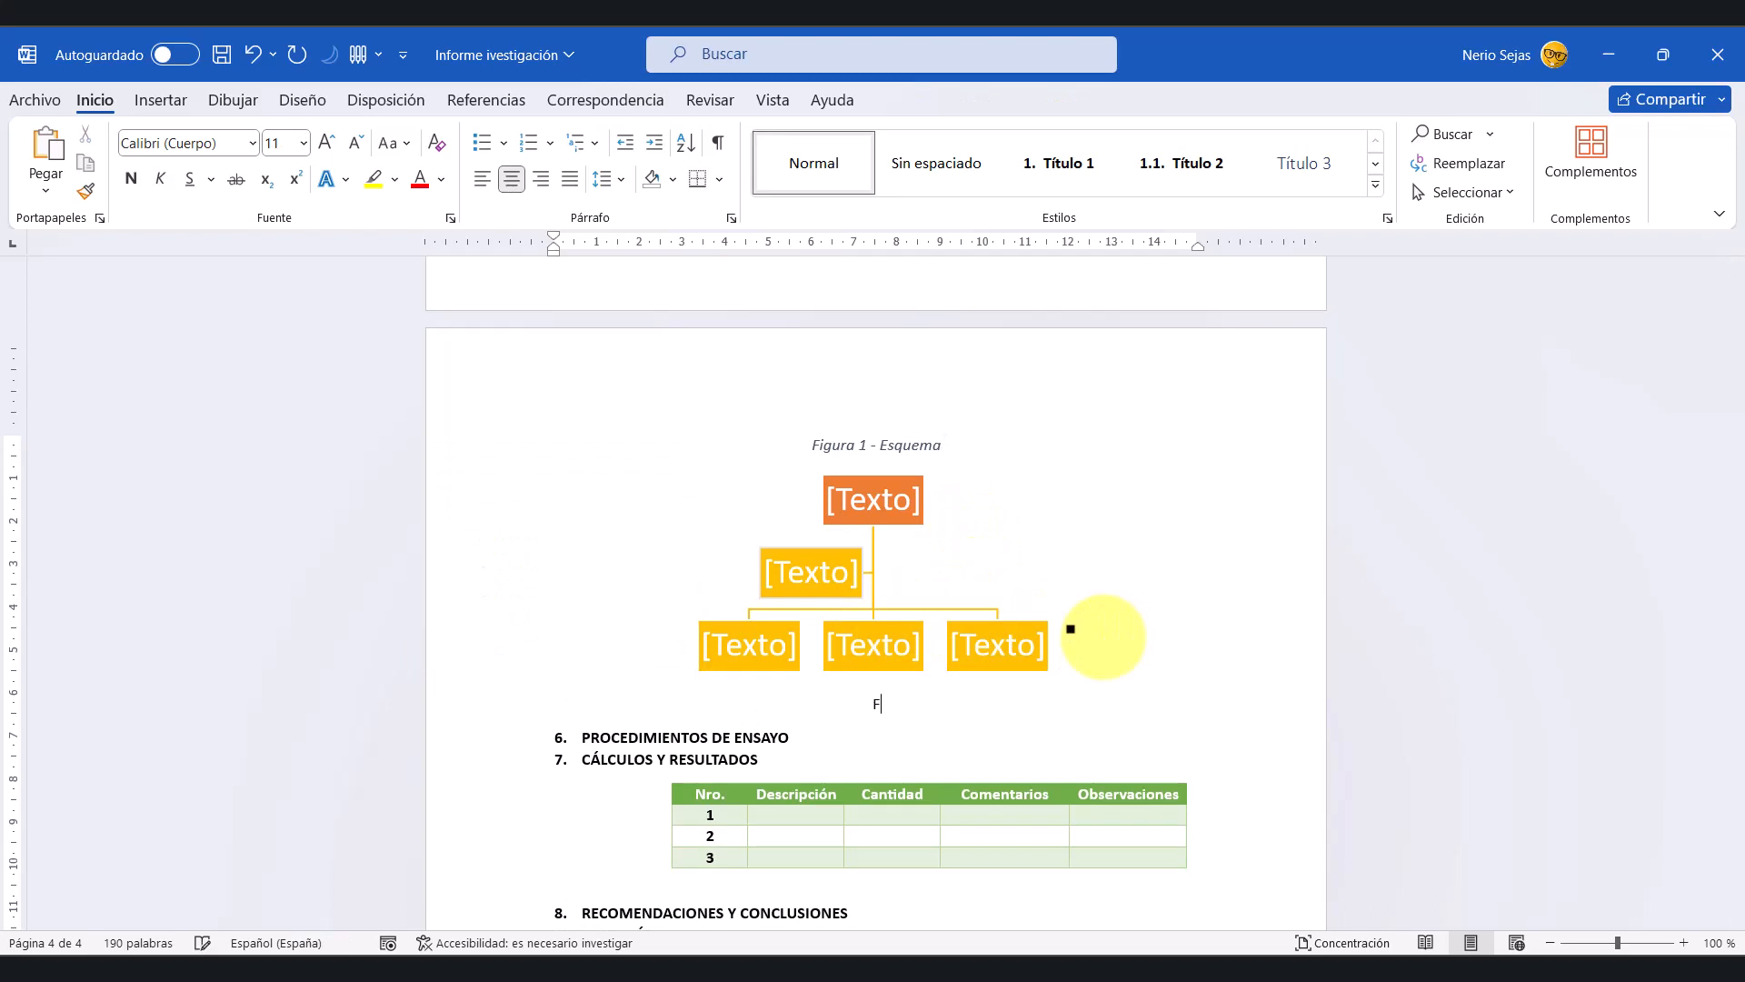
type("uente: Elbaracion propia")
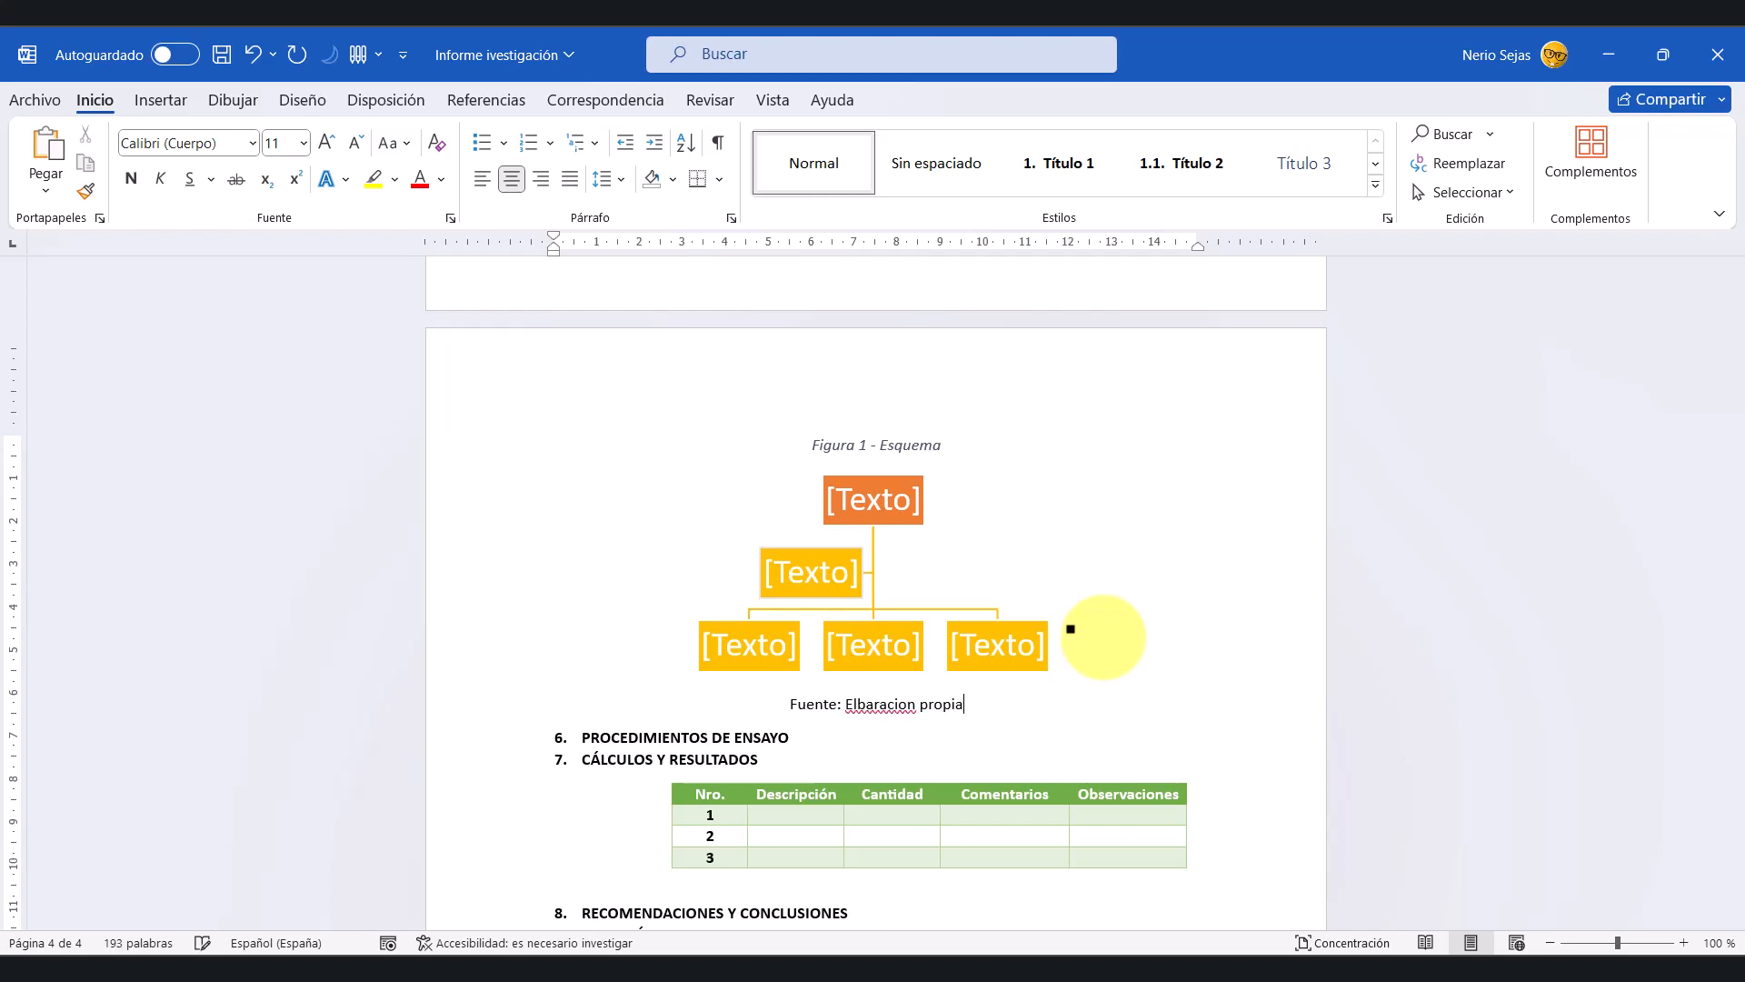
right_click(896, 705)
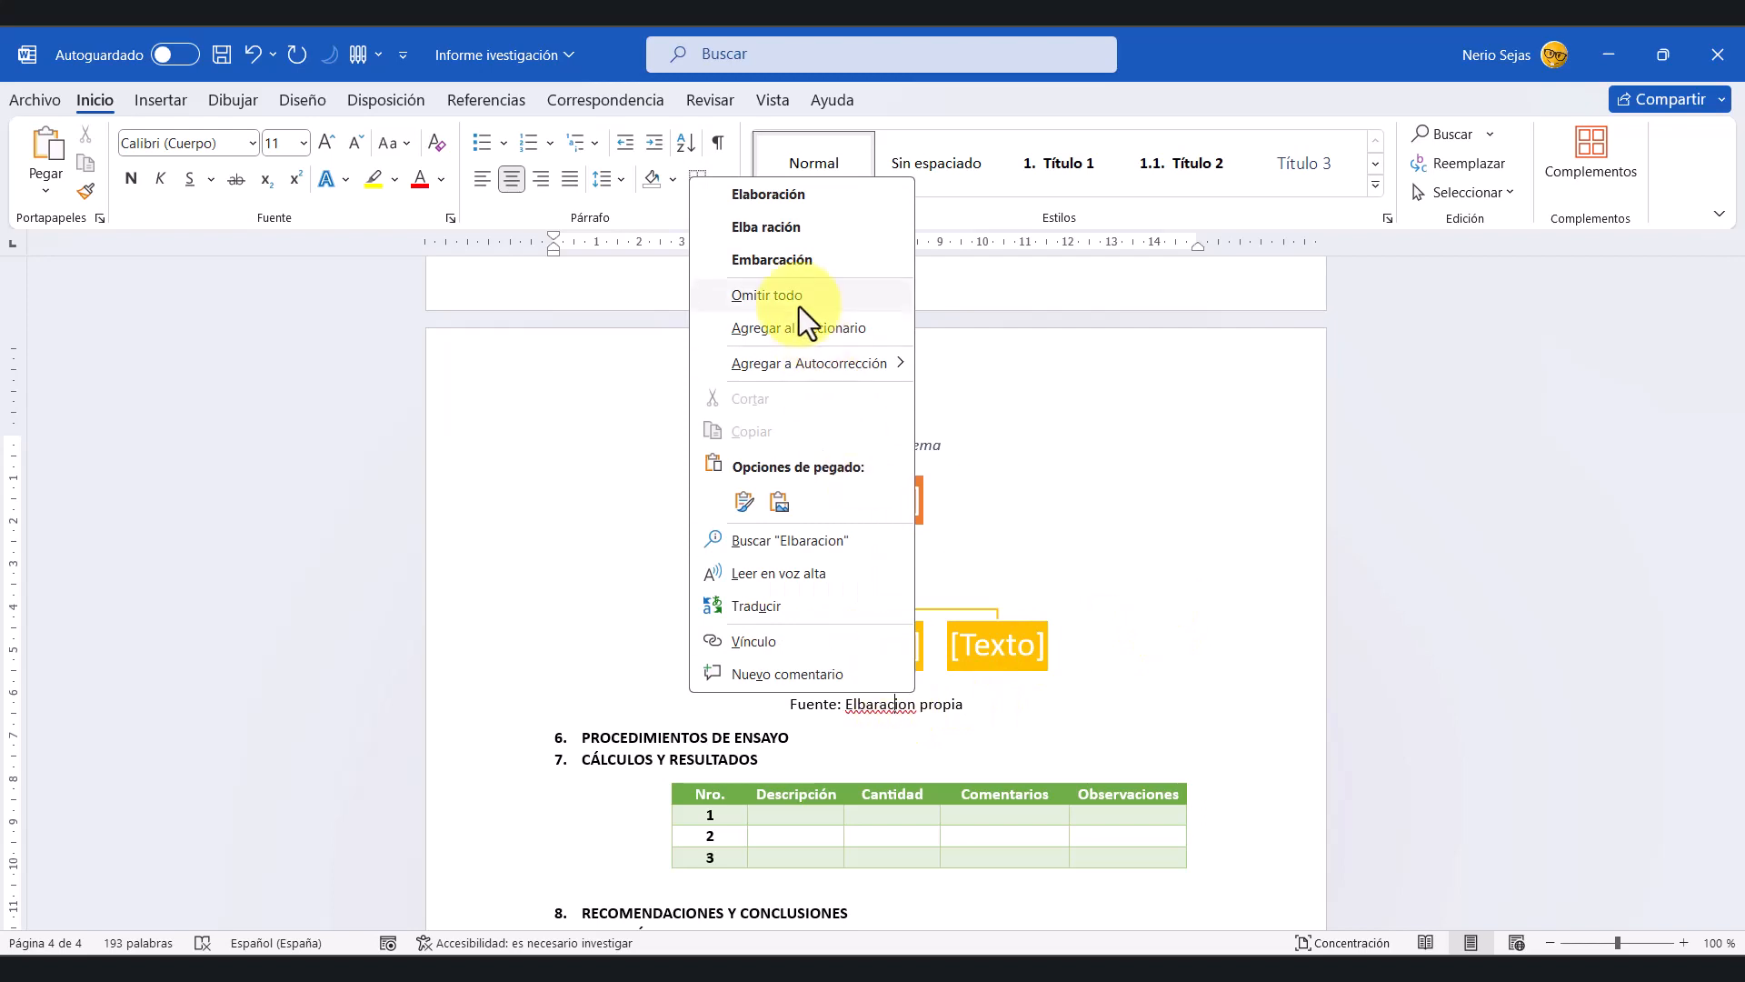
left_click(769, 195)
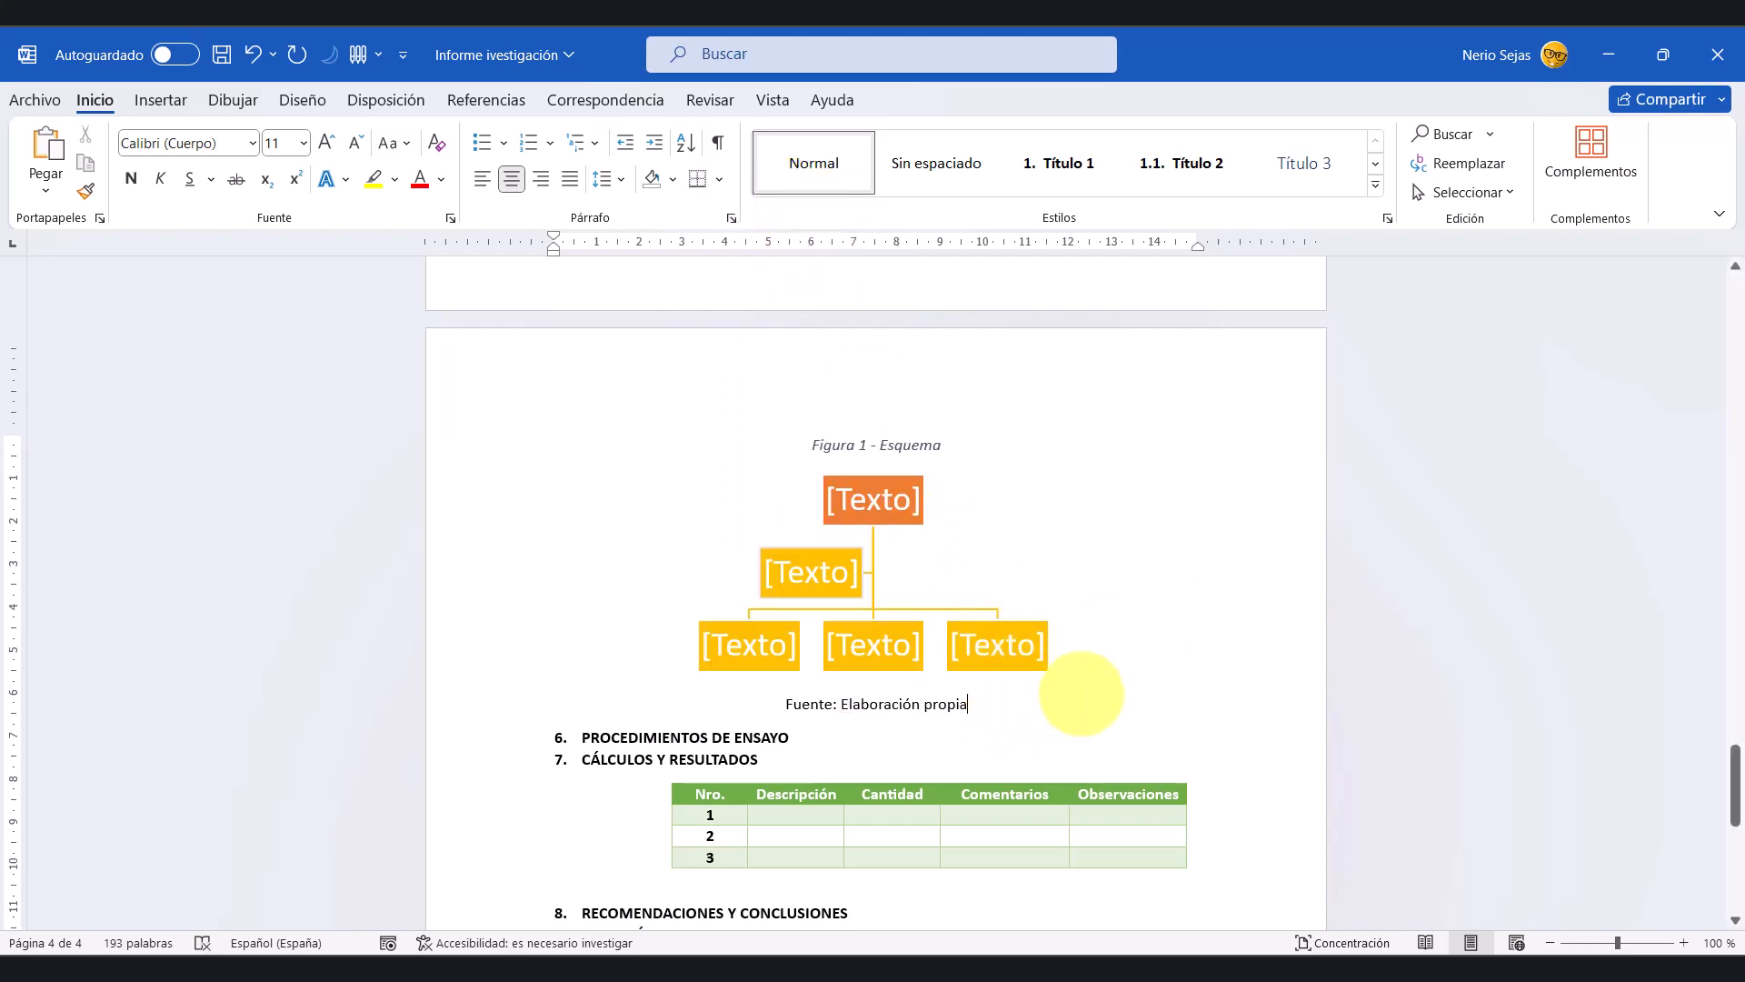
left_click(839, 709)
left_click_drag(856, 708, 966, 709)
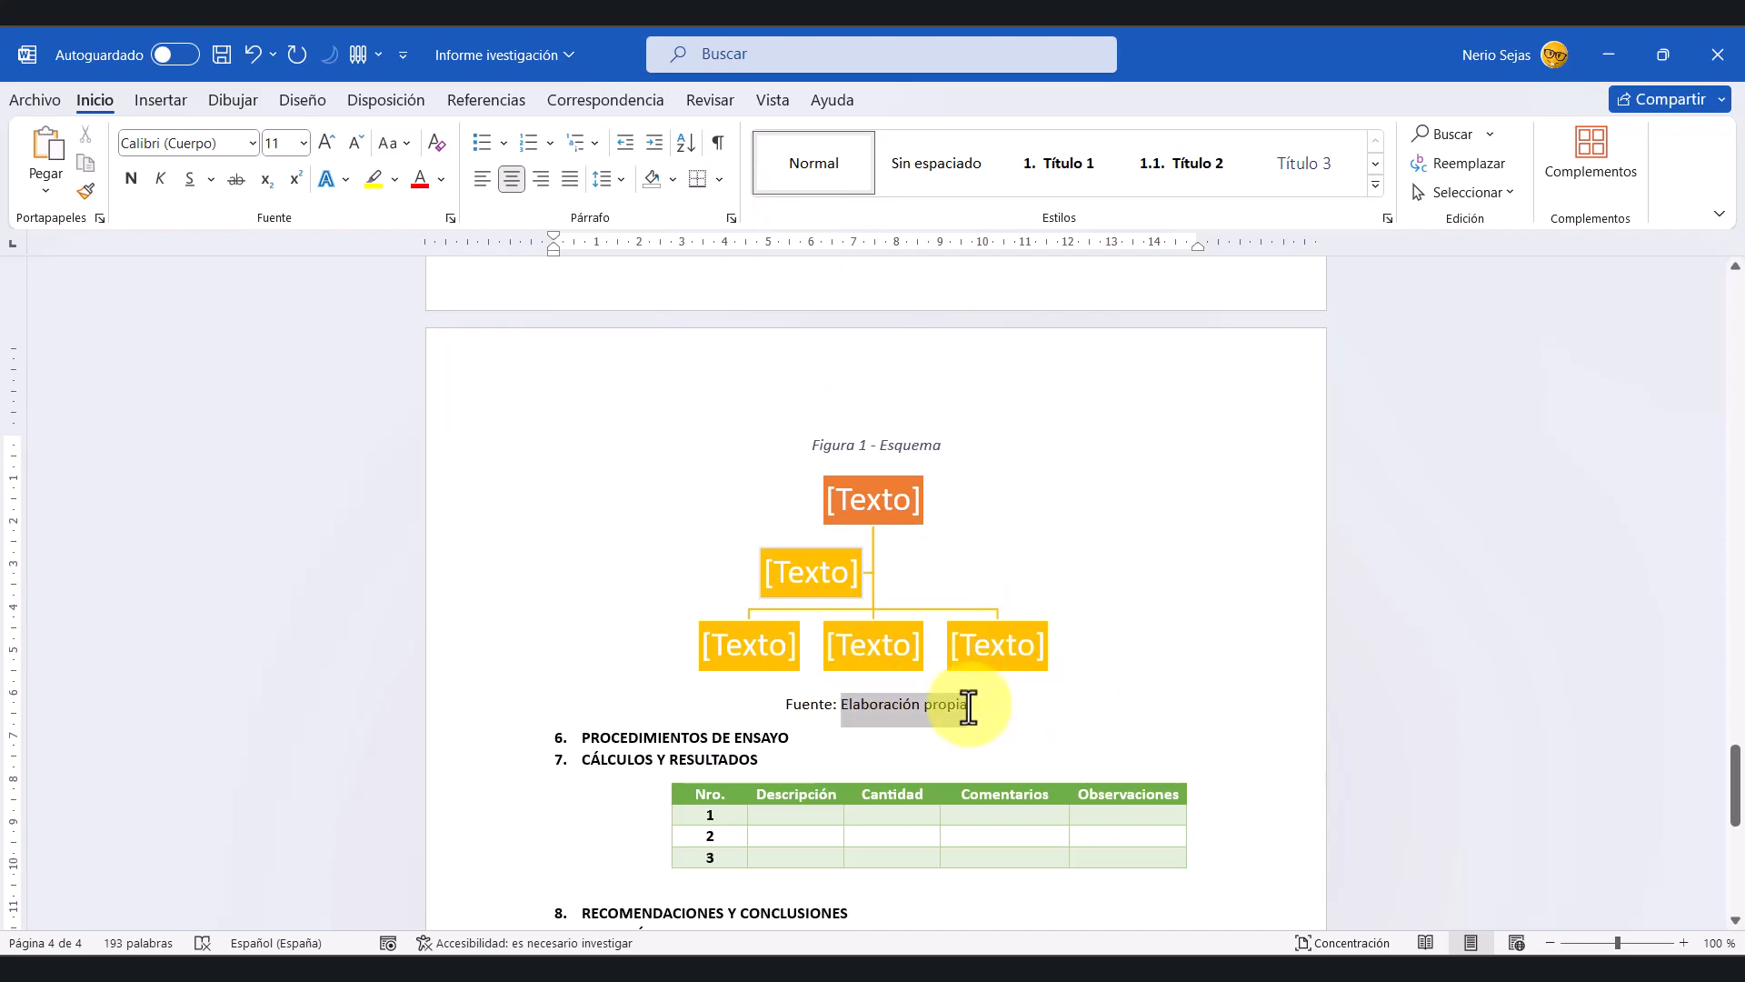
left_click(1162, 743)
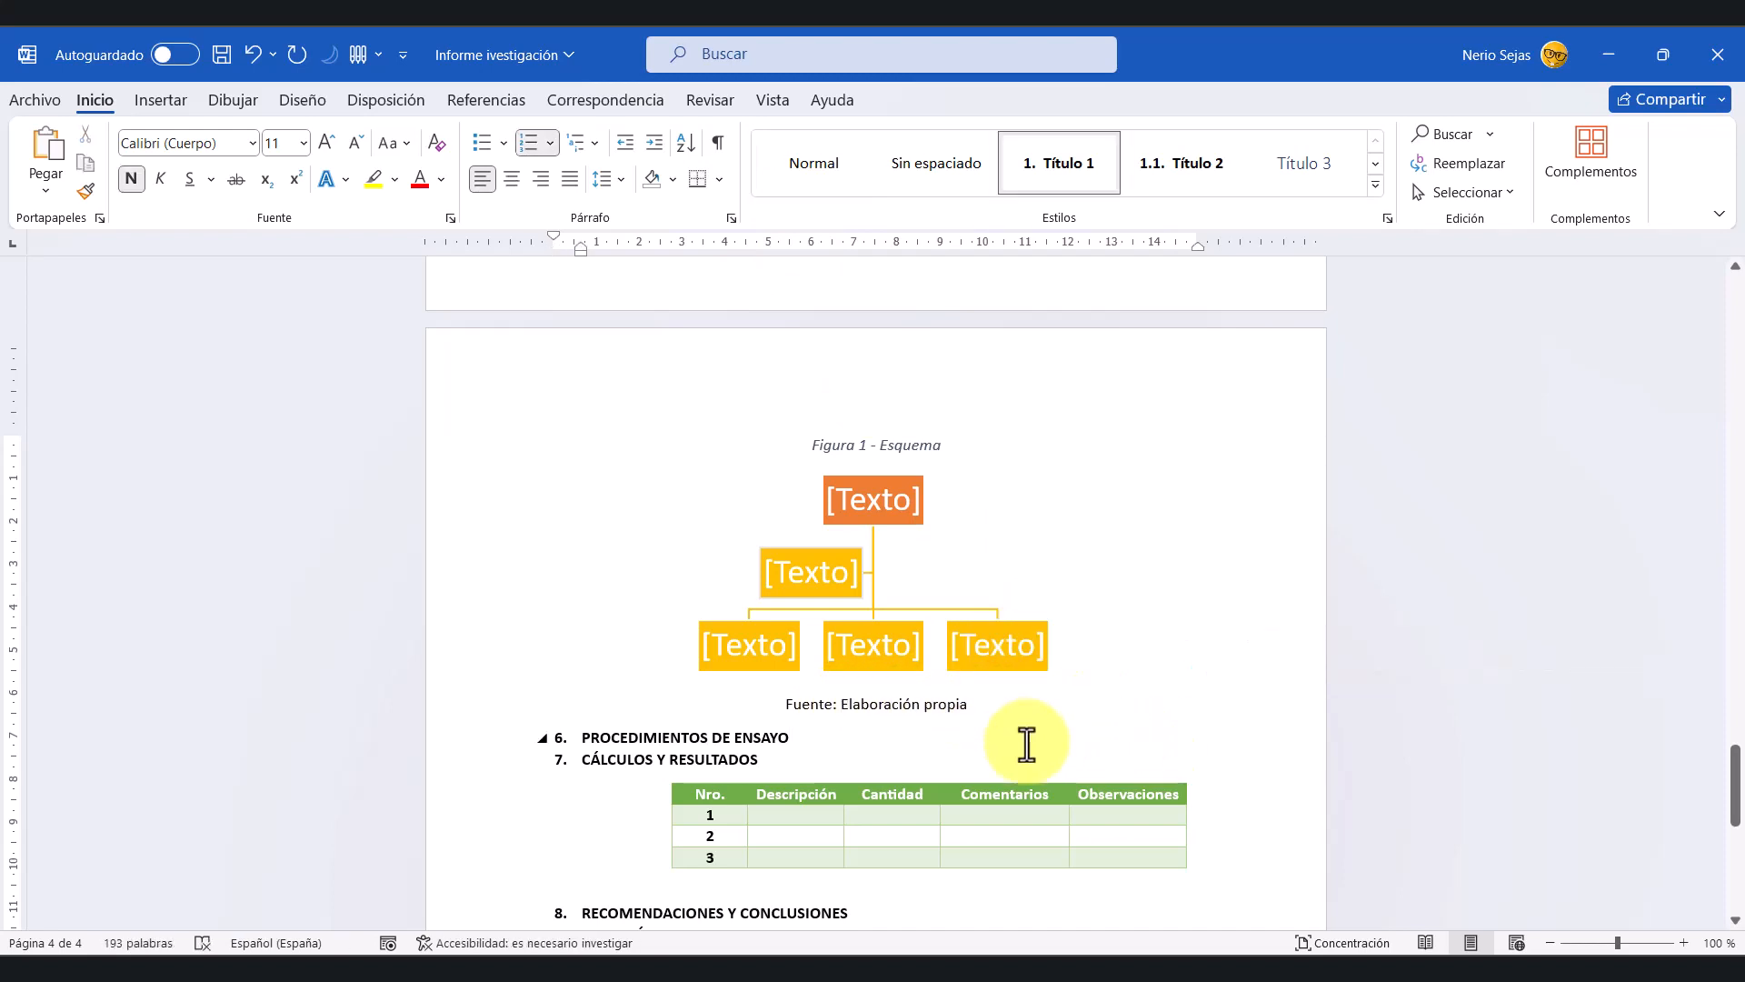
scroll(1018, 739, "down", 2)
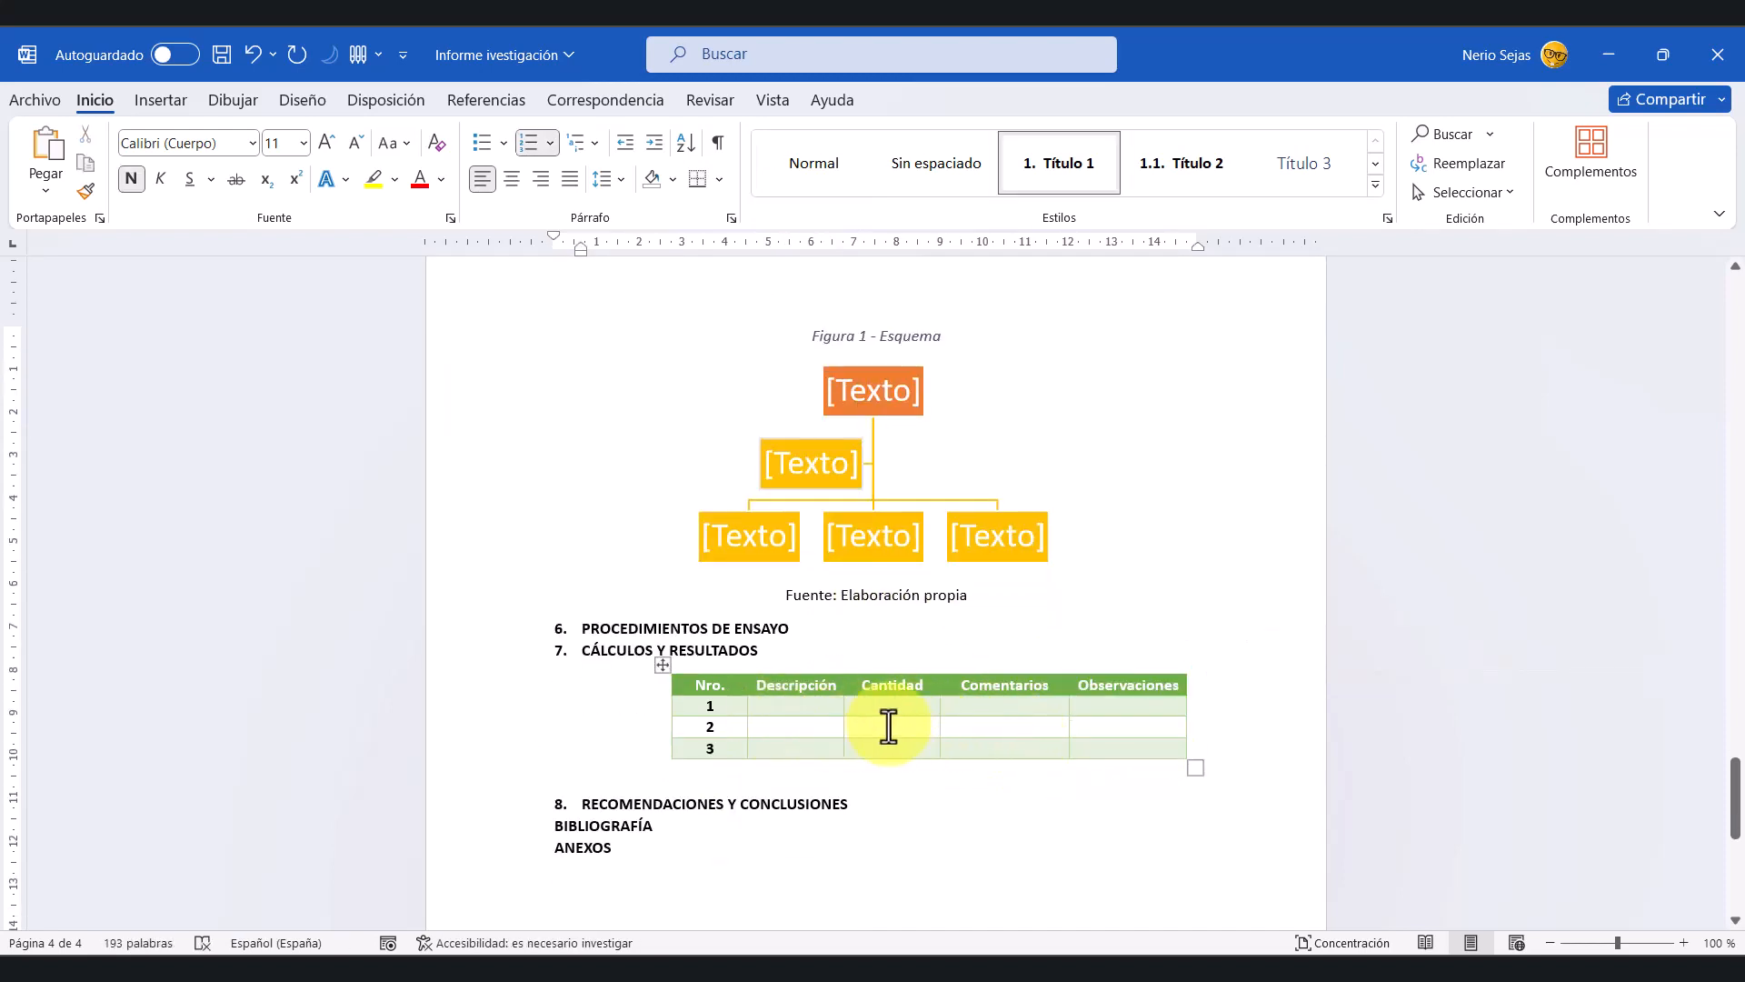
left_click(830, 724)
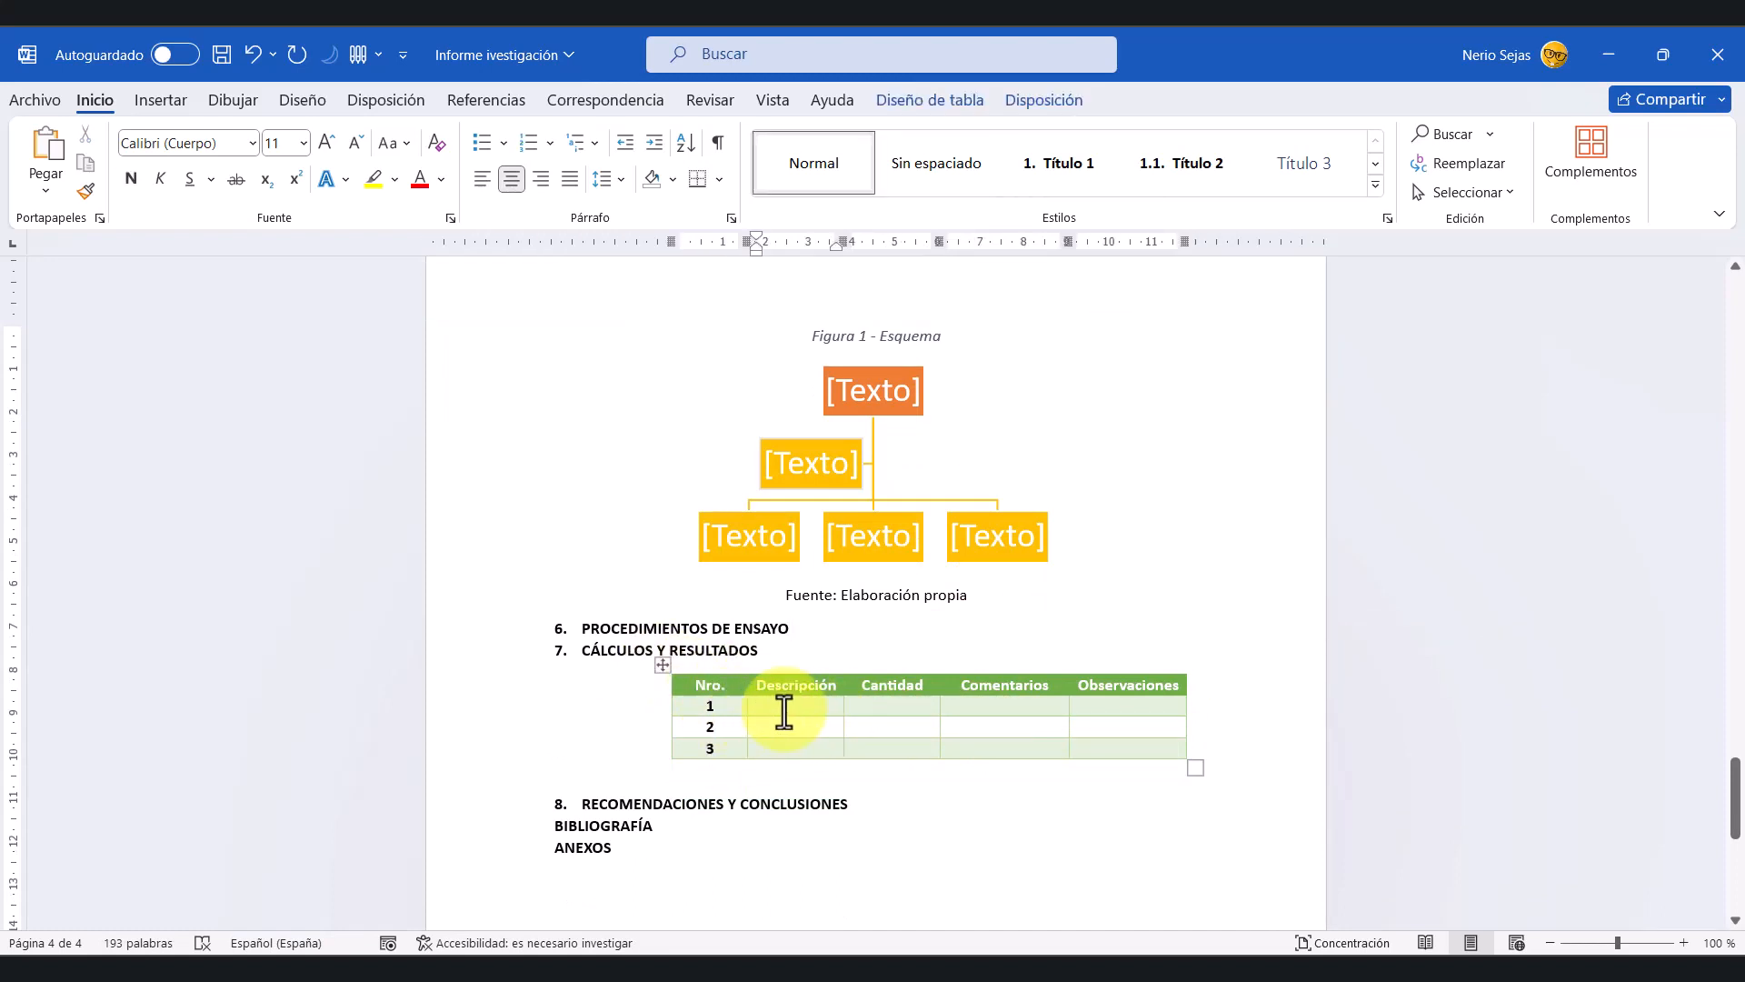
right_click(865, 730)
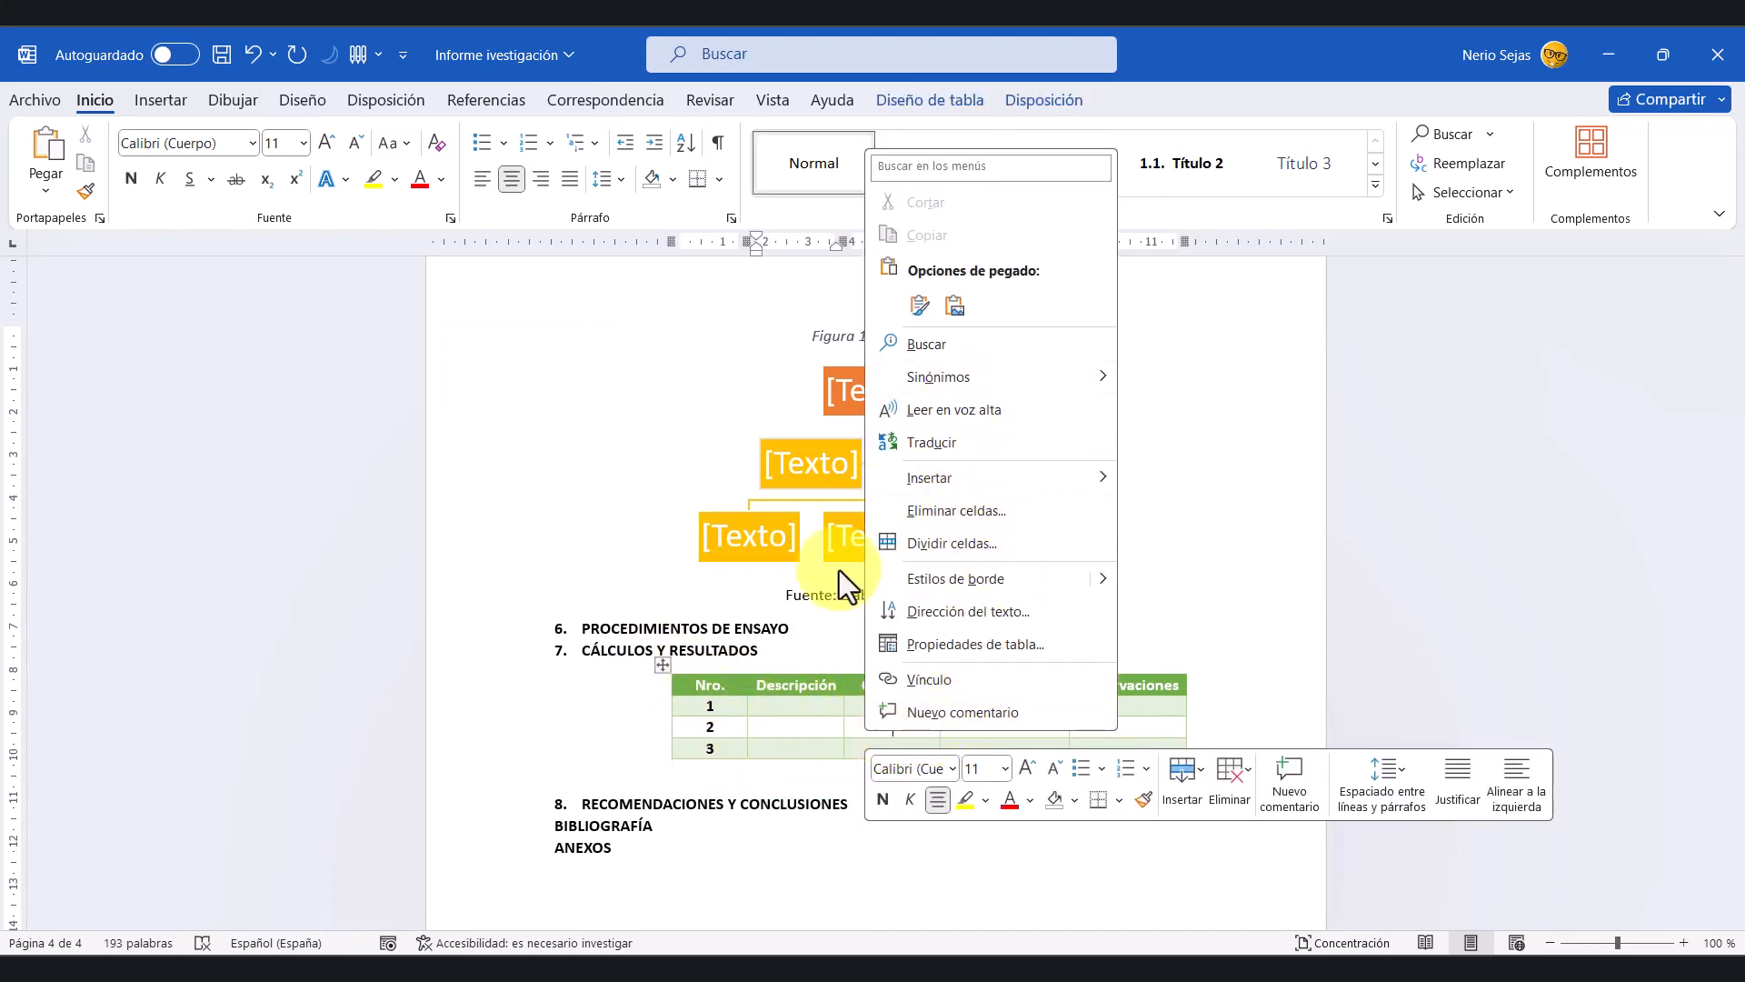
left_click(773, 734)
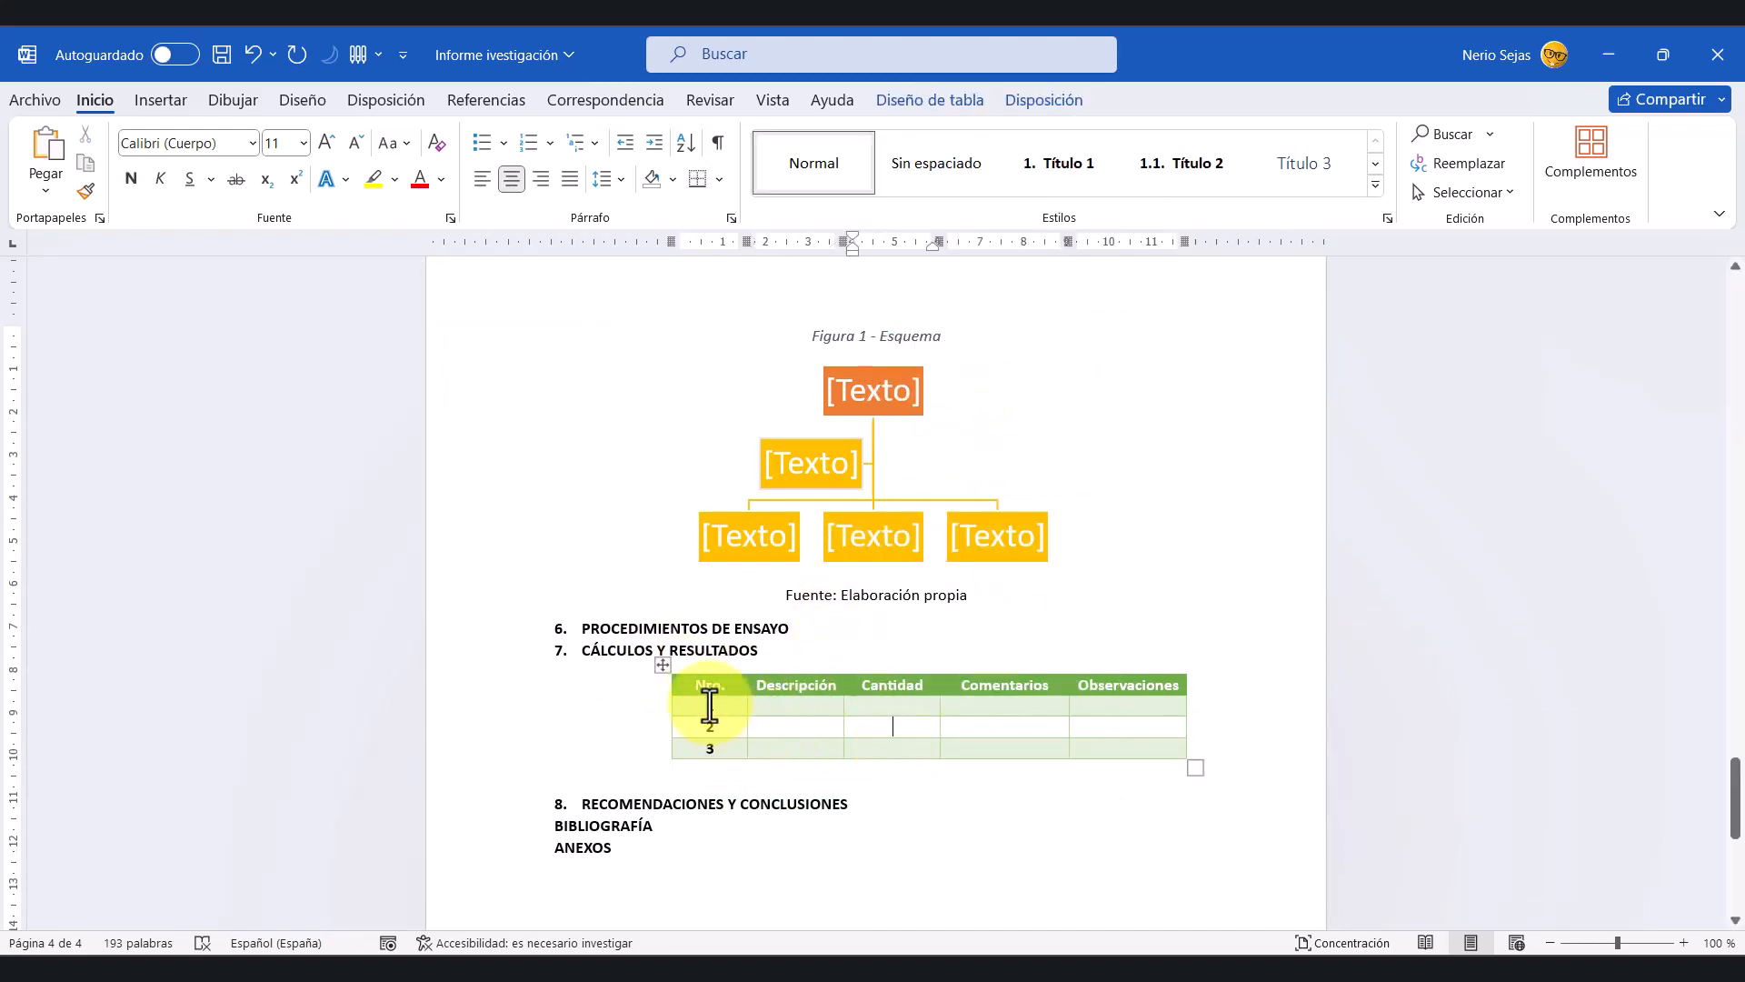
Step: Insert the caption "Tabla 1 - Datos geologicos" with the Tabla label above the whole table under CÁLCULOS Y RESULTADOS
left_click(658, 661)
right_click(920, 717)
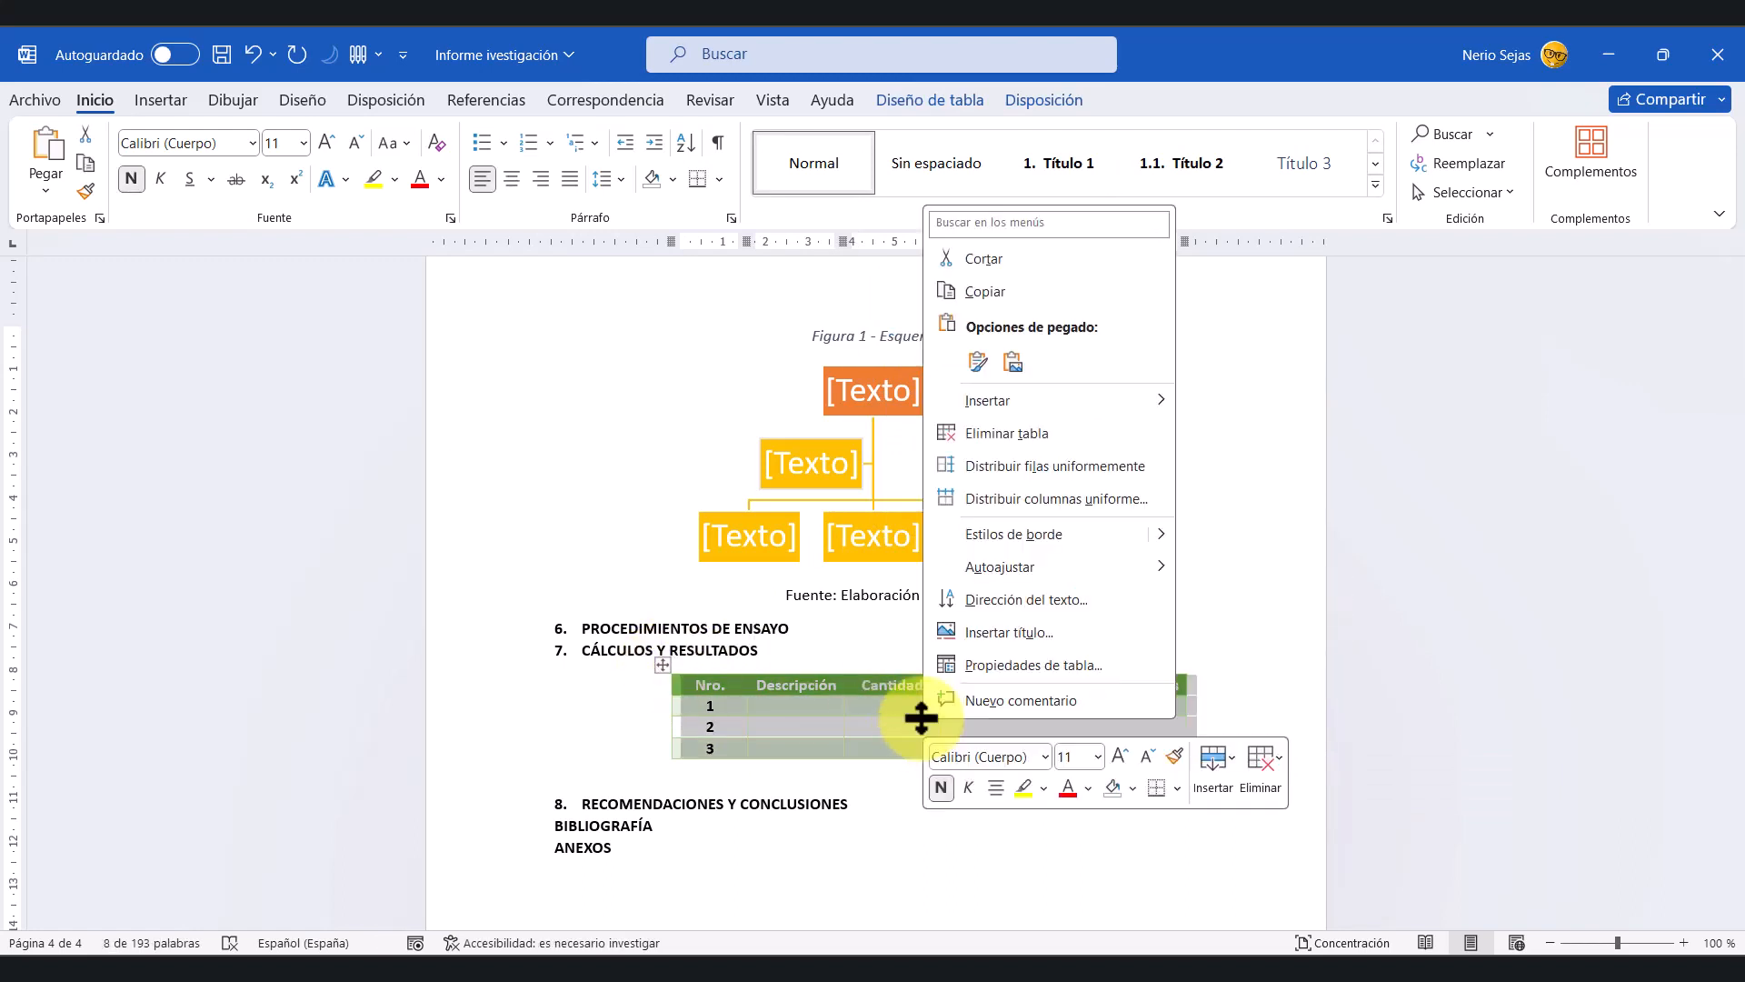
left_click(998, 632)
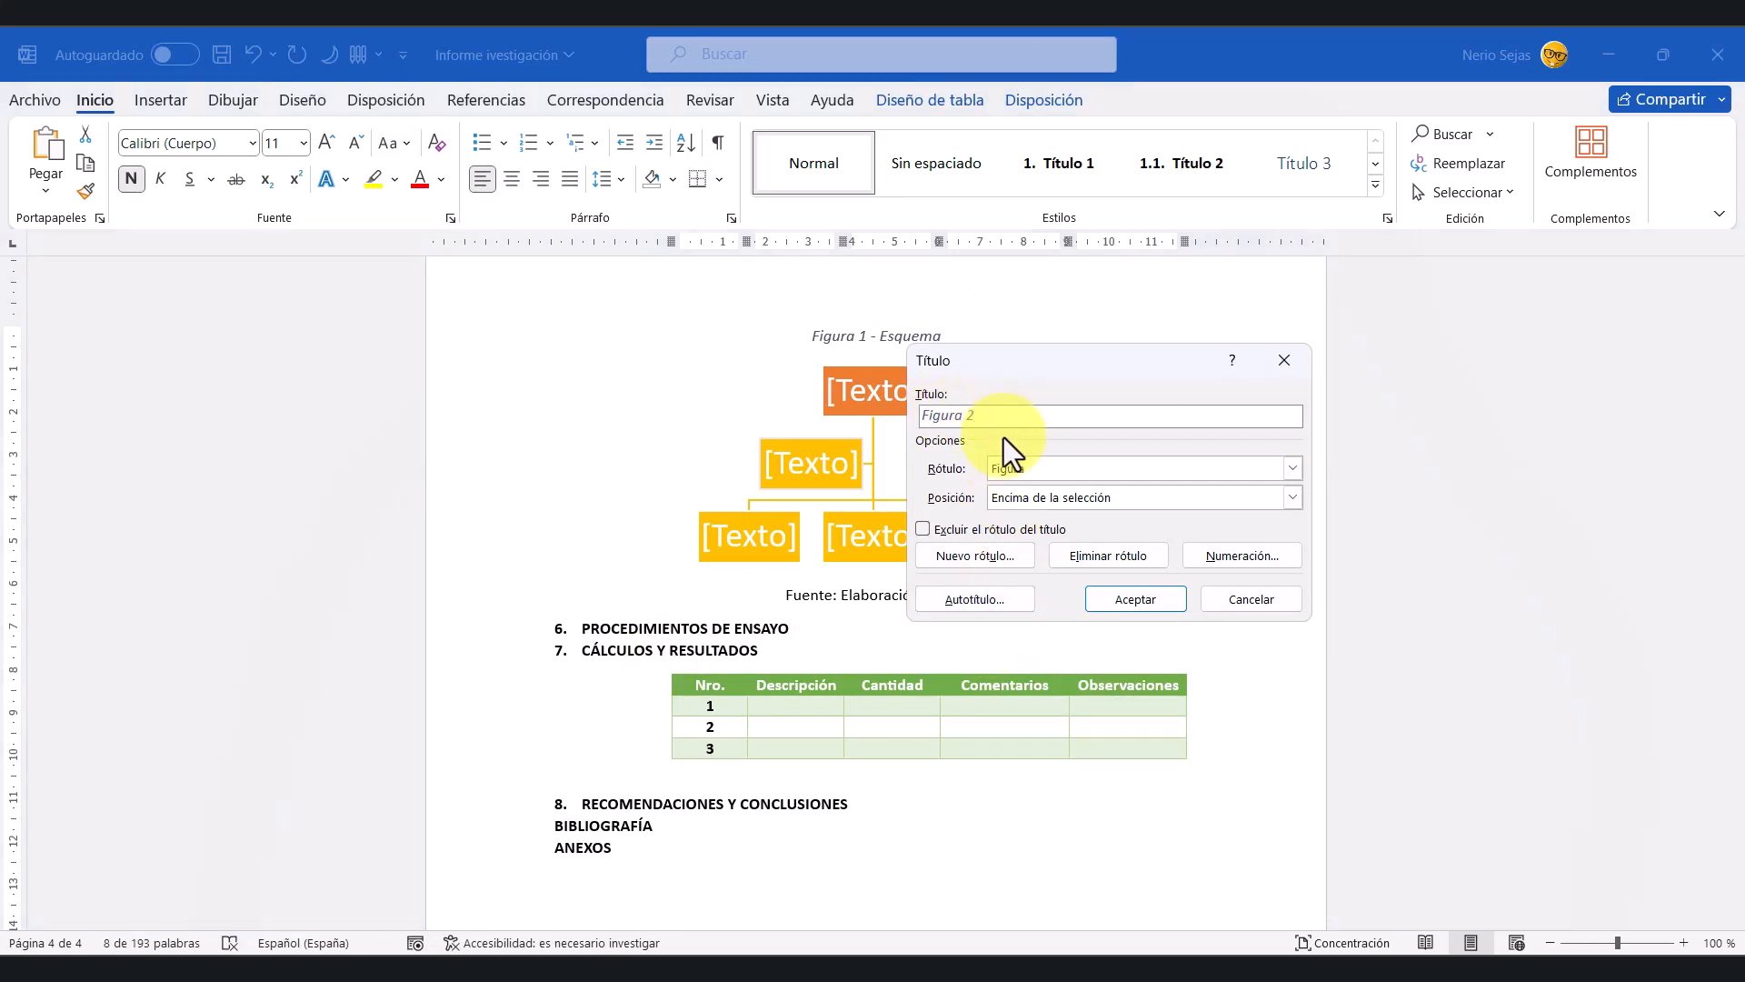
left_click(1293, 469)
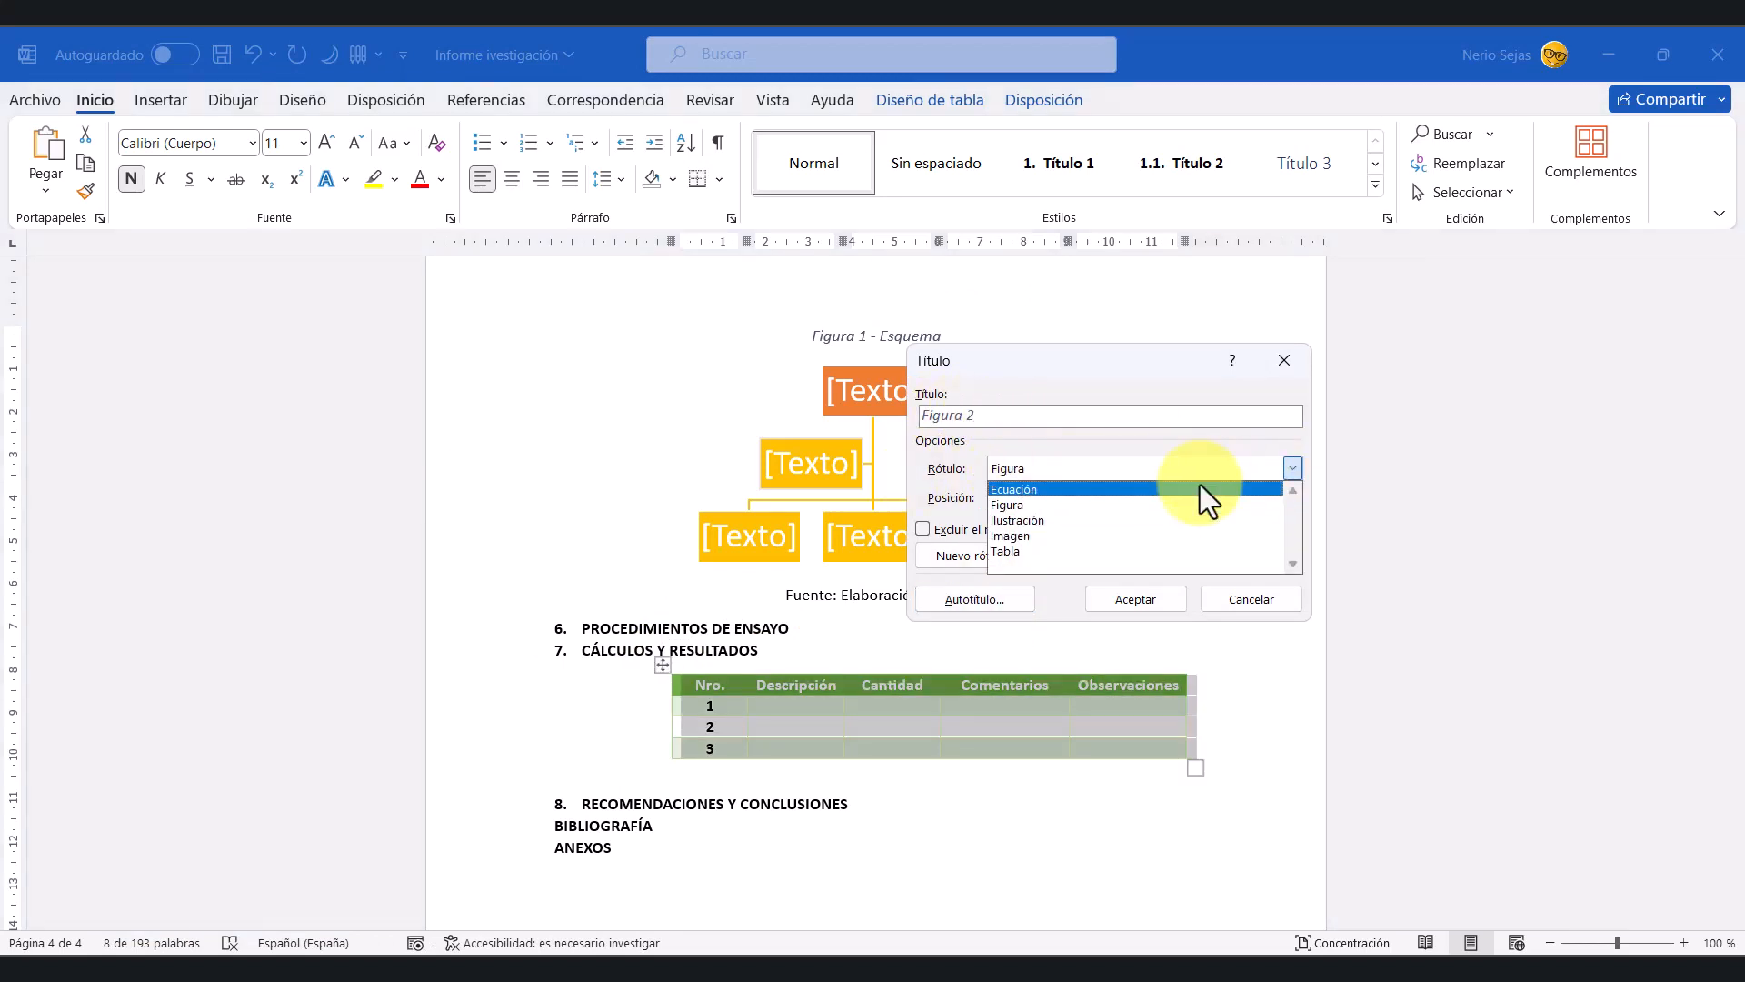
left_click(1011, 552)
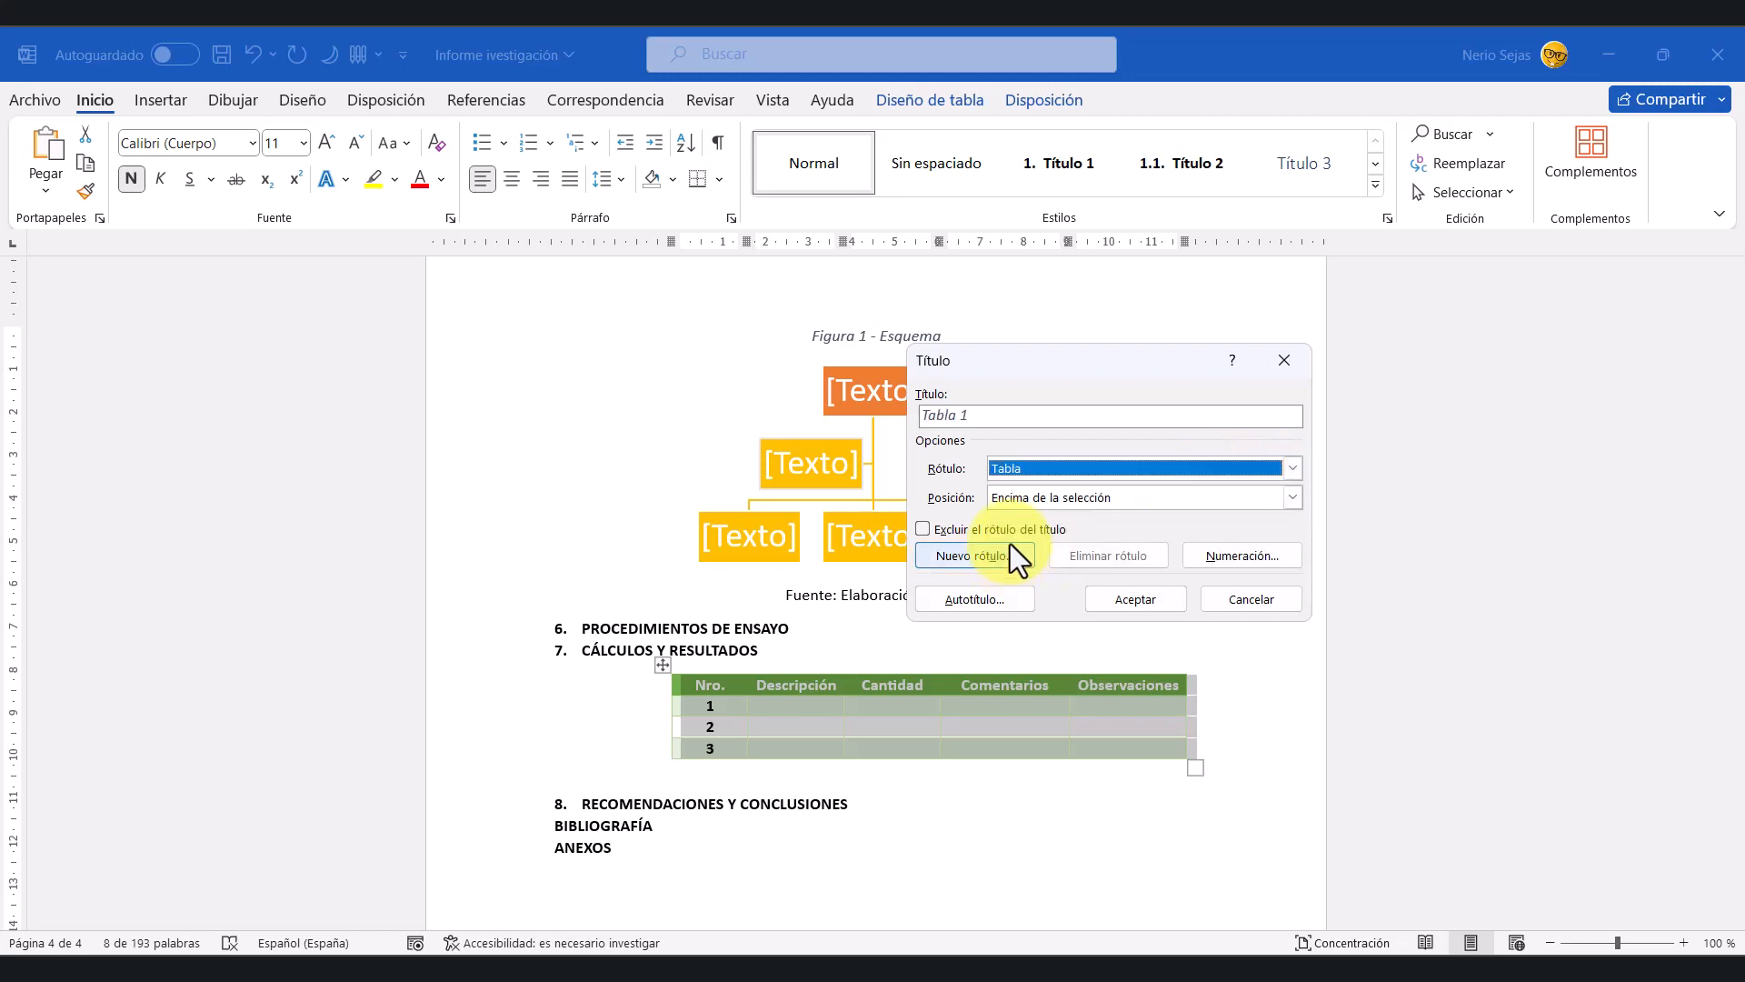
left_click(1036, 416)
type("-")
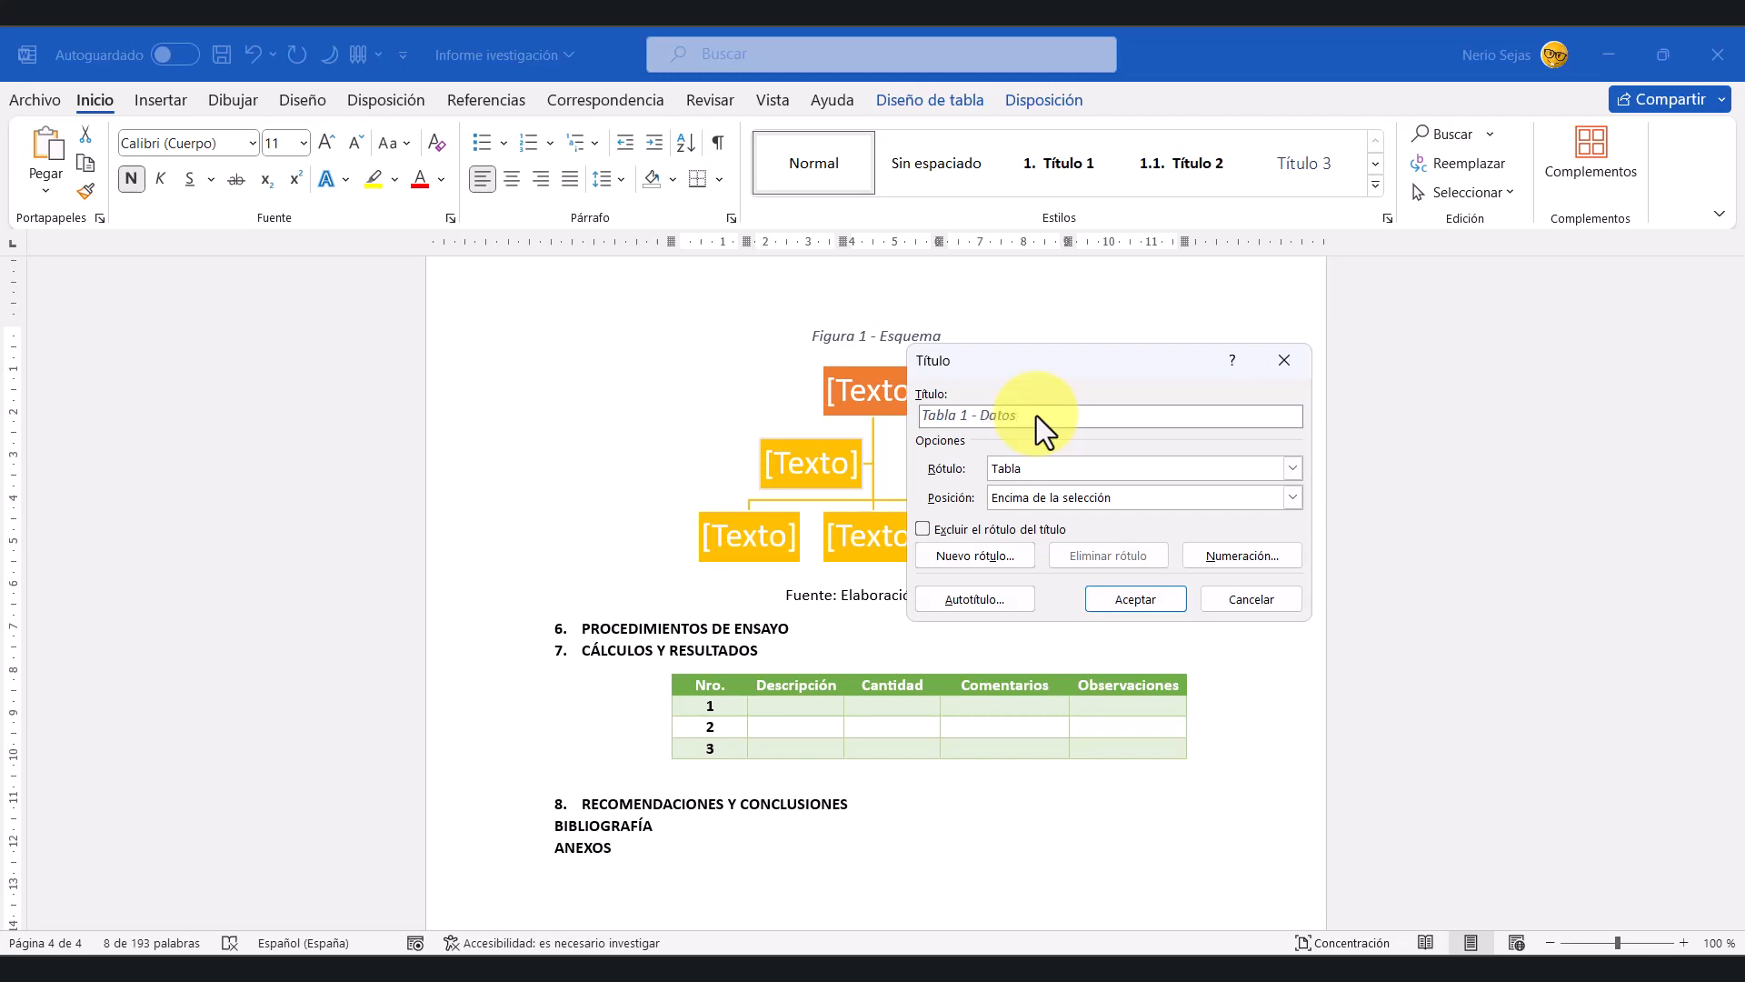
type("Datos geologicos")
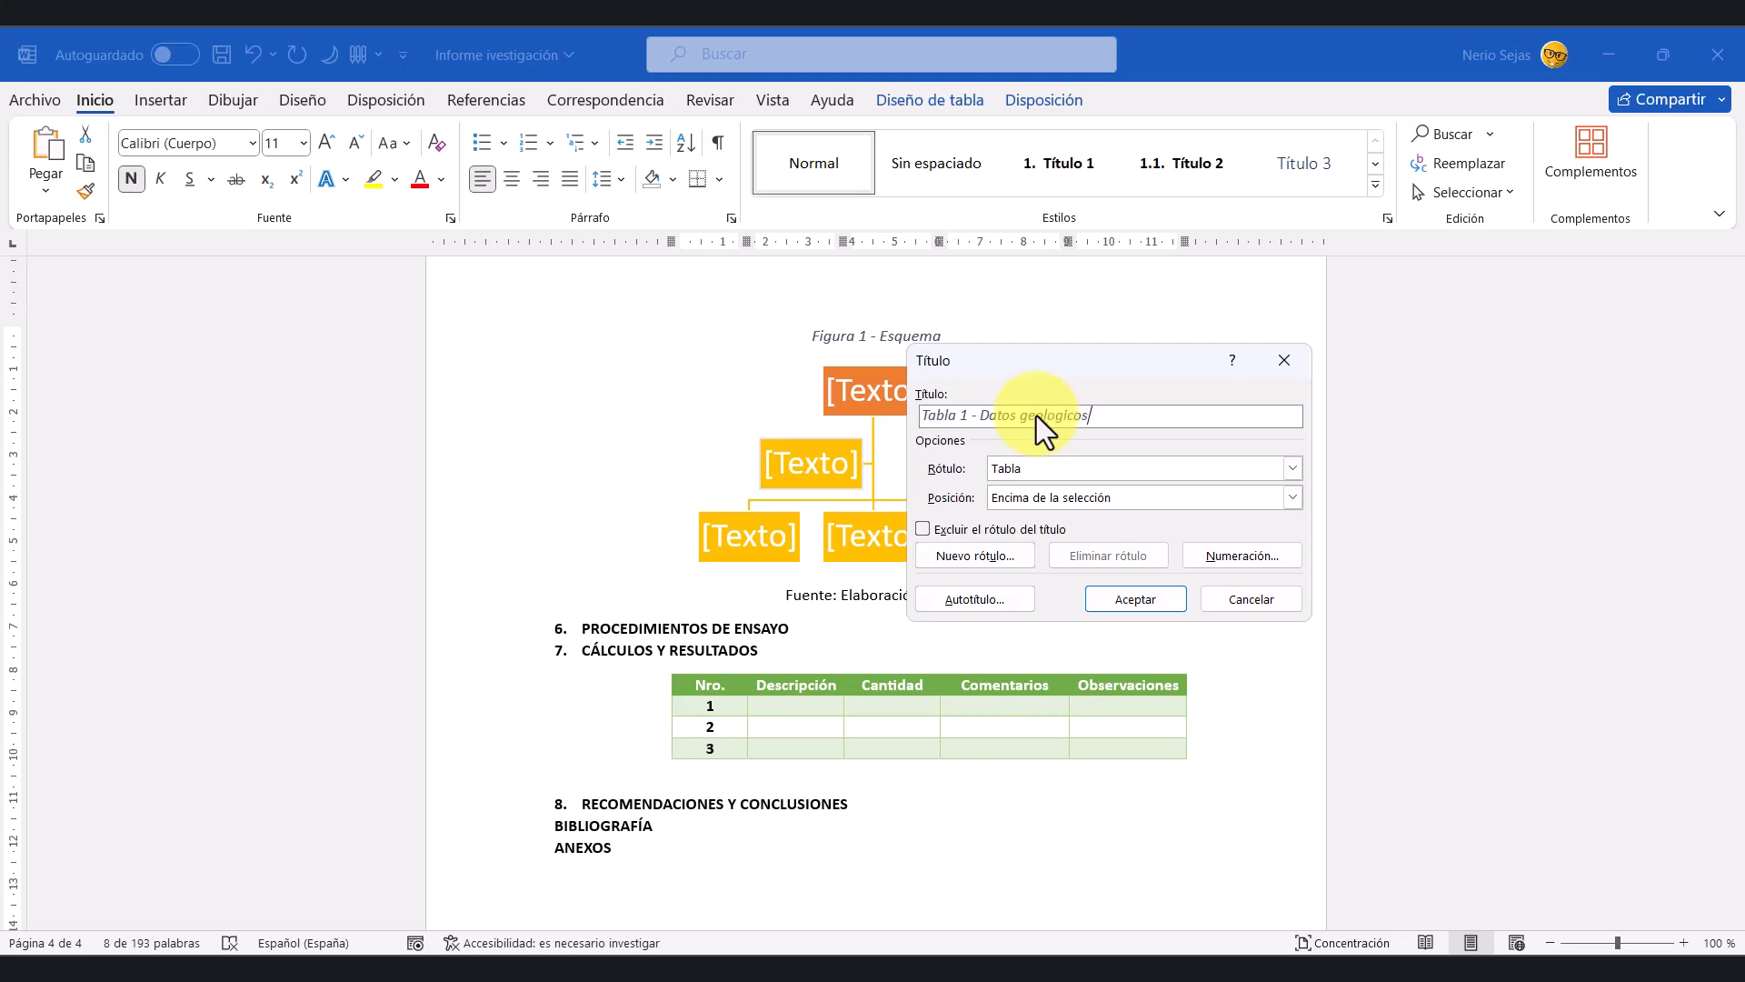
left_click(1128, 599)
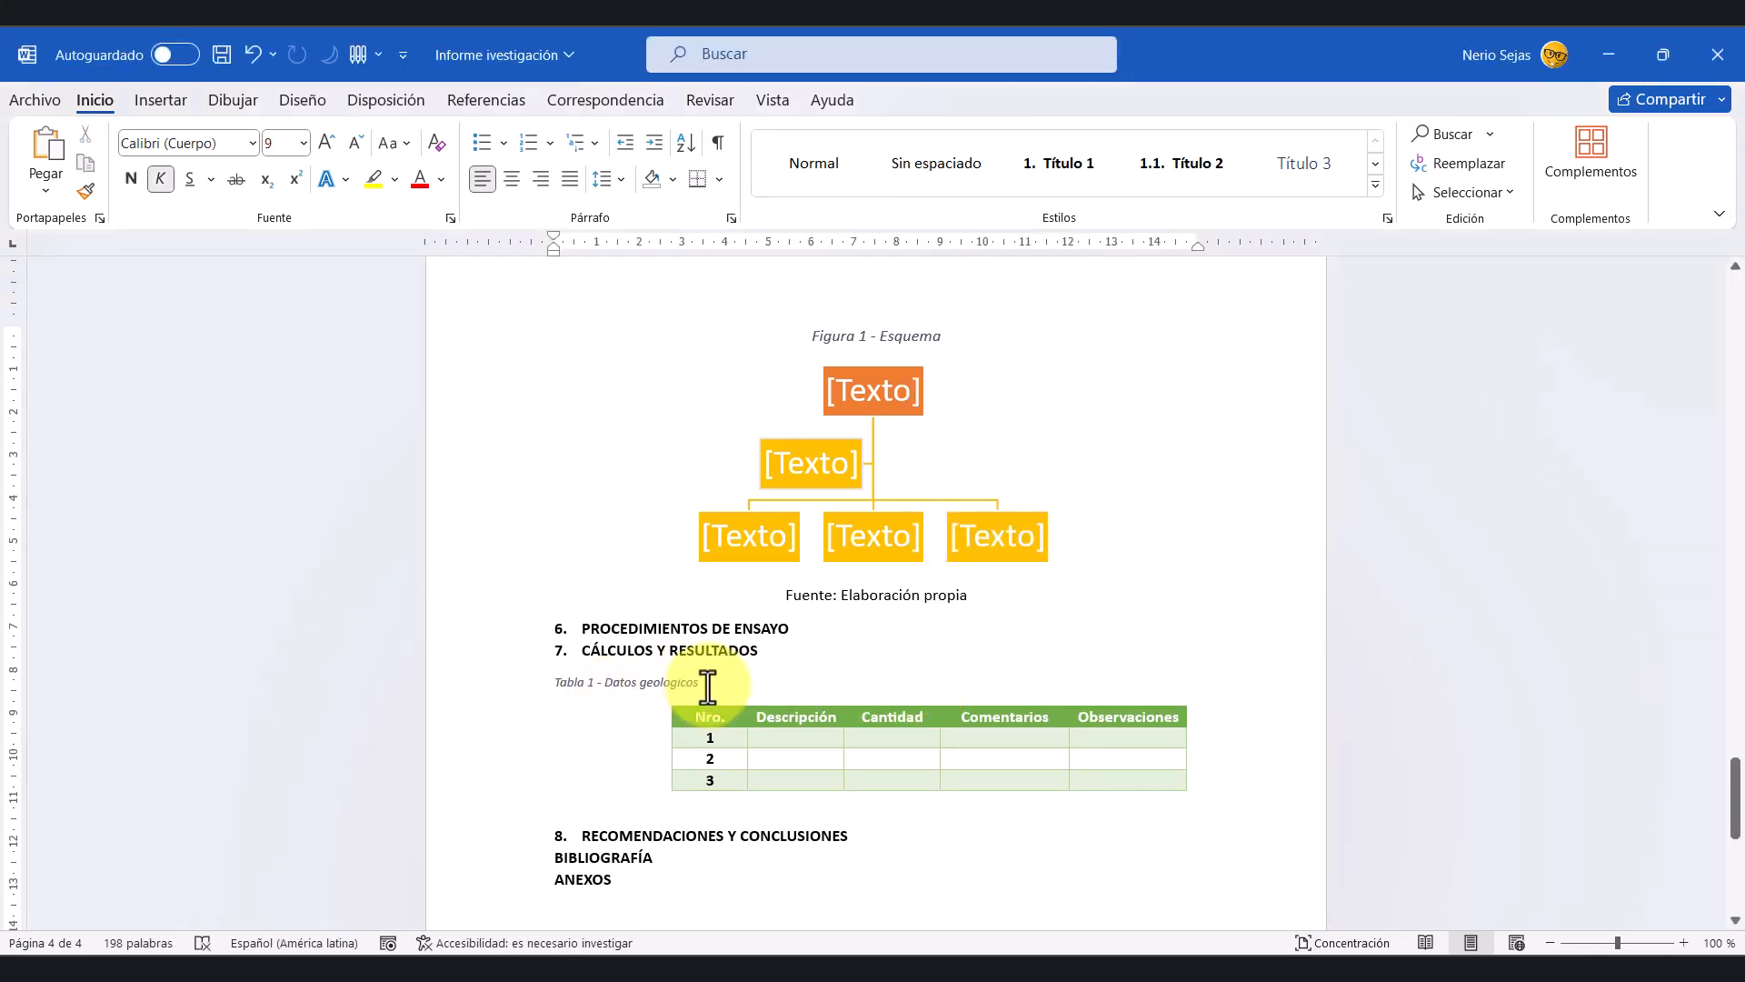
Step: Center the caption "Tabla 1 - Datos geologicos" and increase its font size to 12
left_click(512, 178)
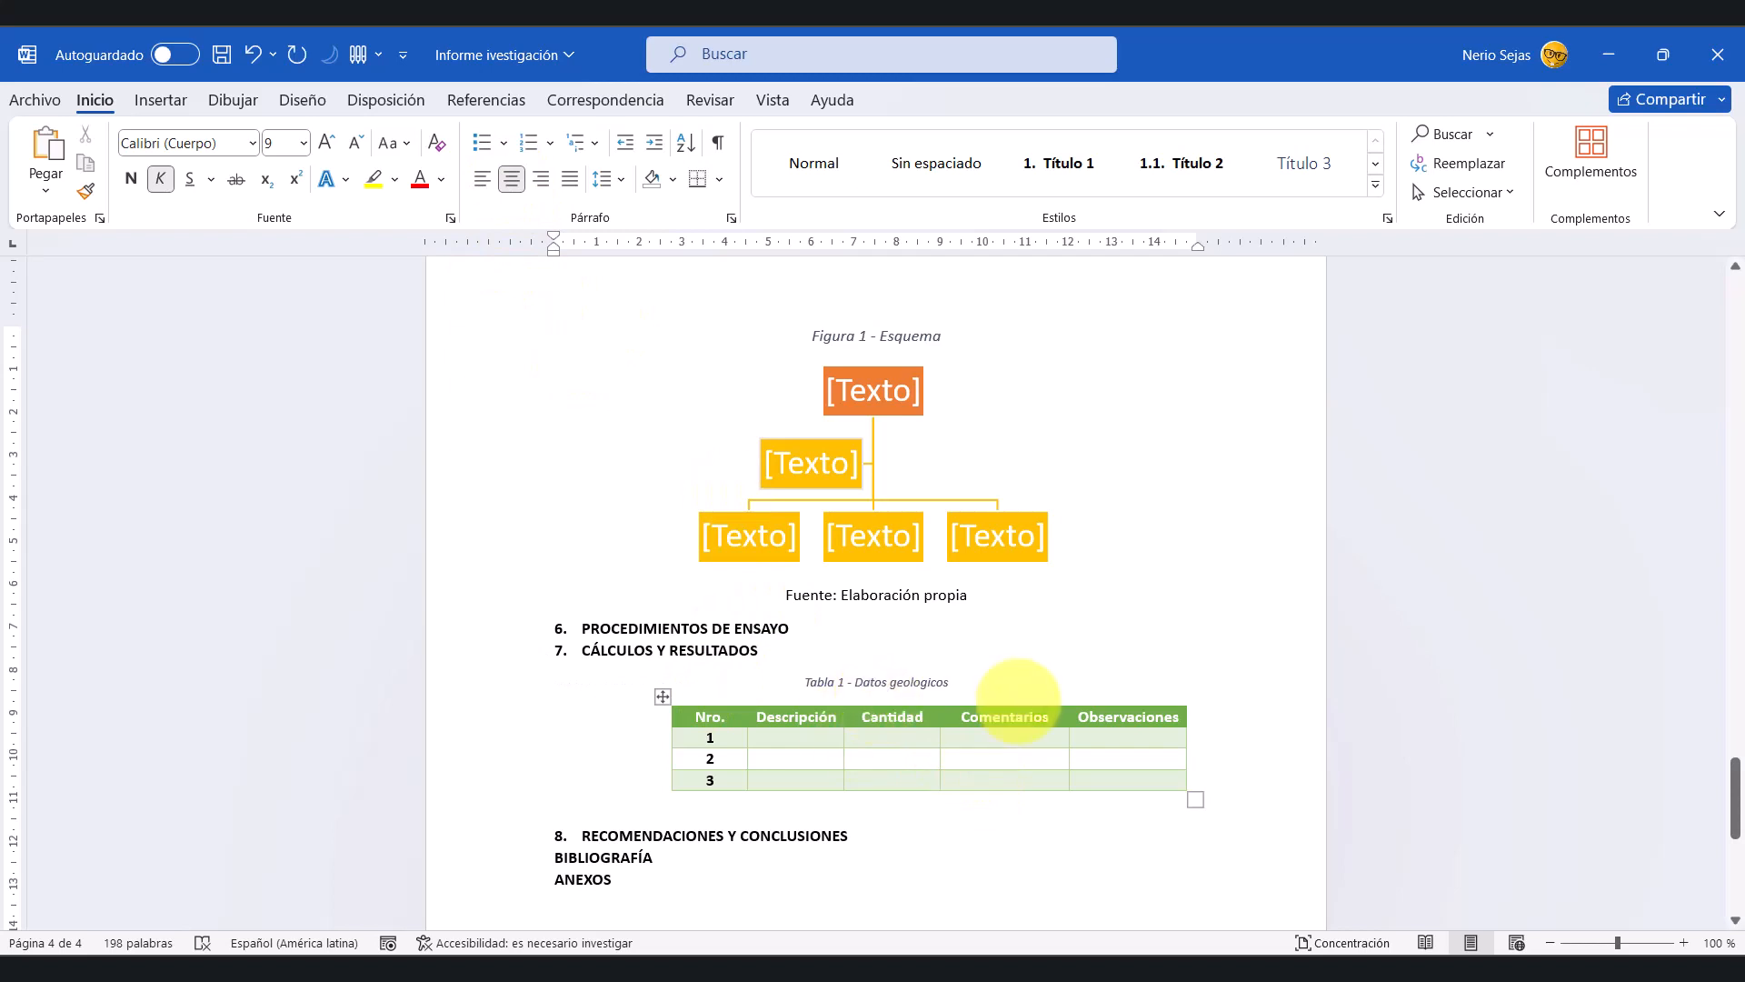
triple_click(830, 682)
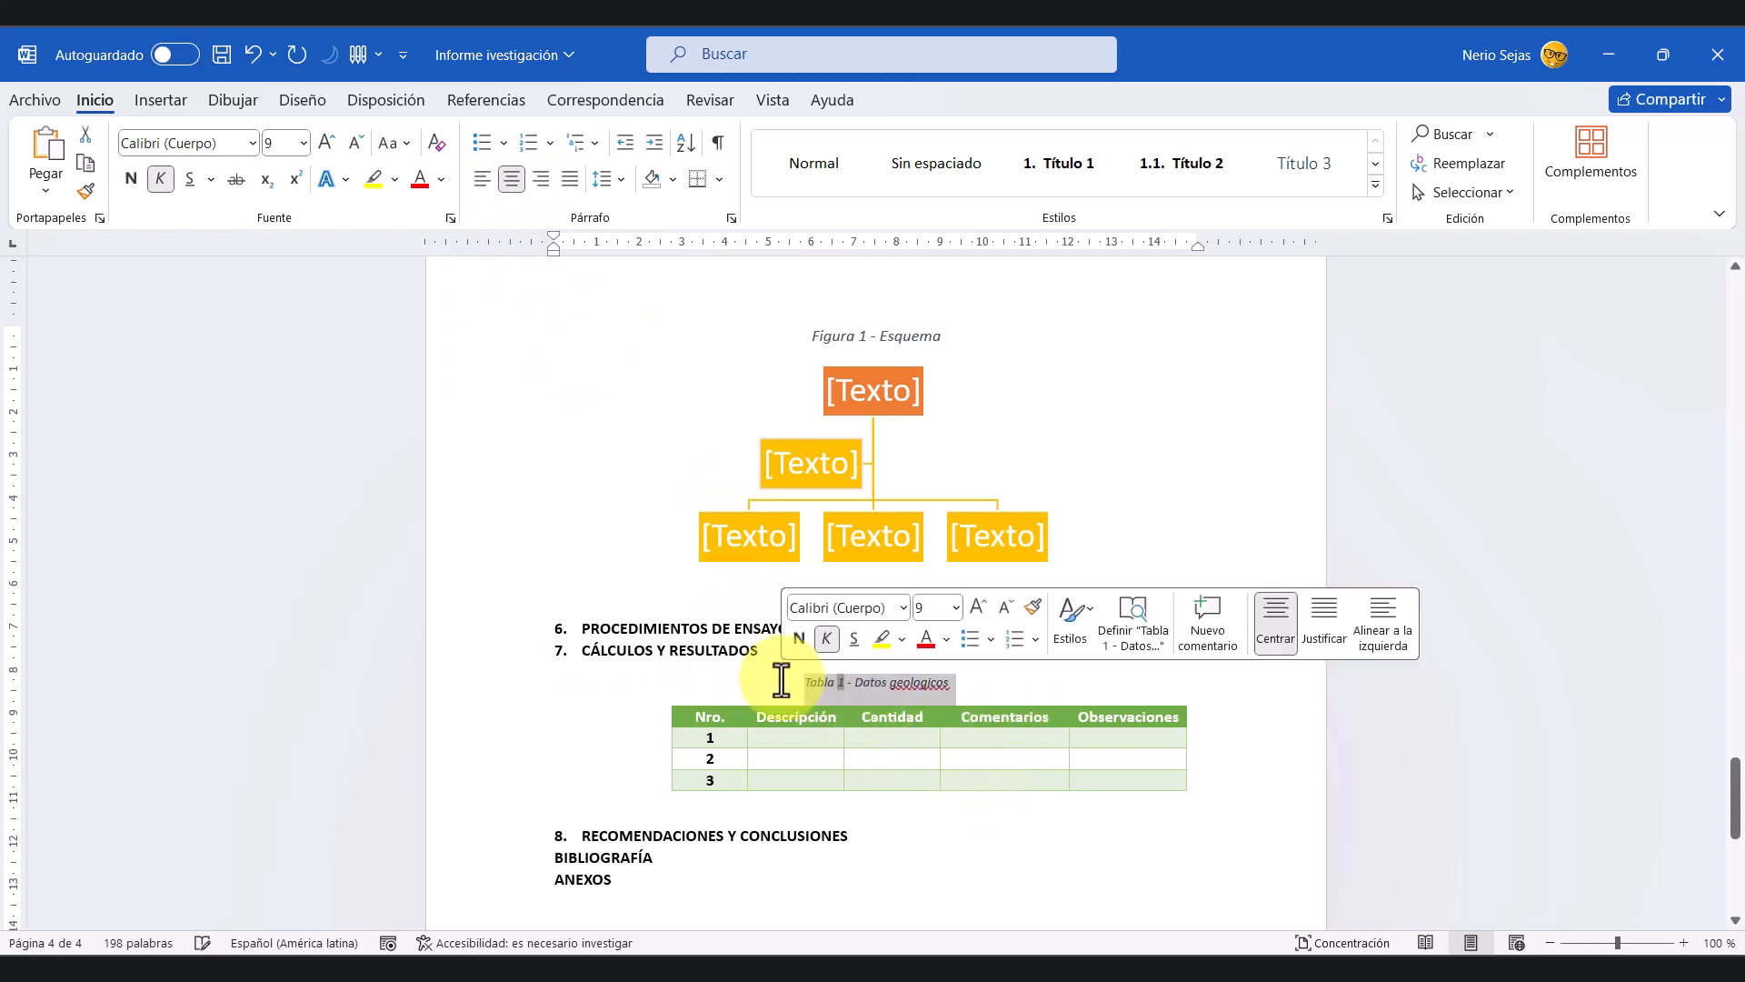
left_click(977, 608)
left_click(977, 607)
left_click(977, 607)
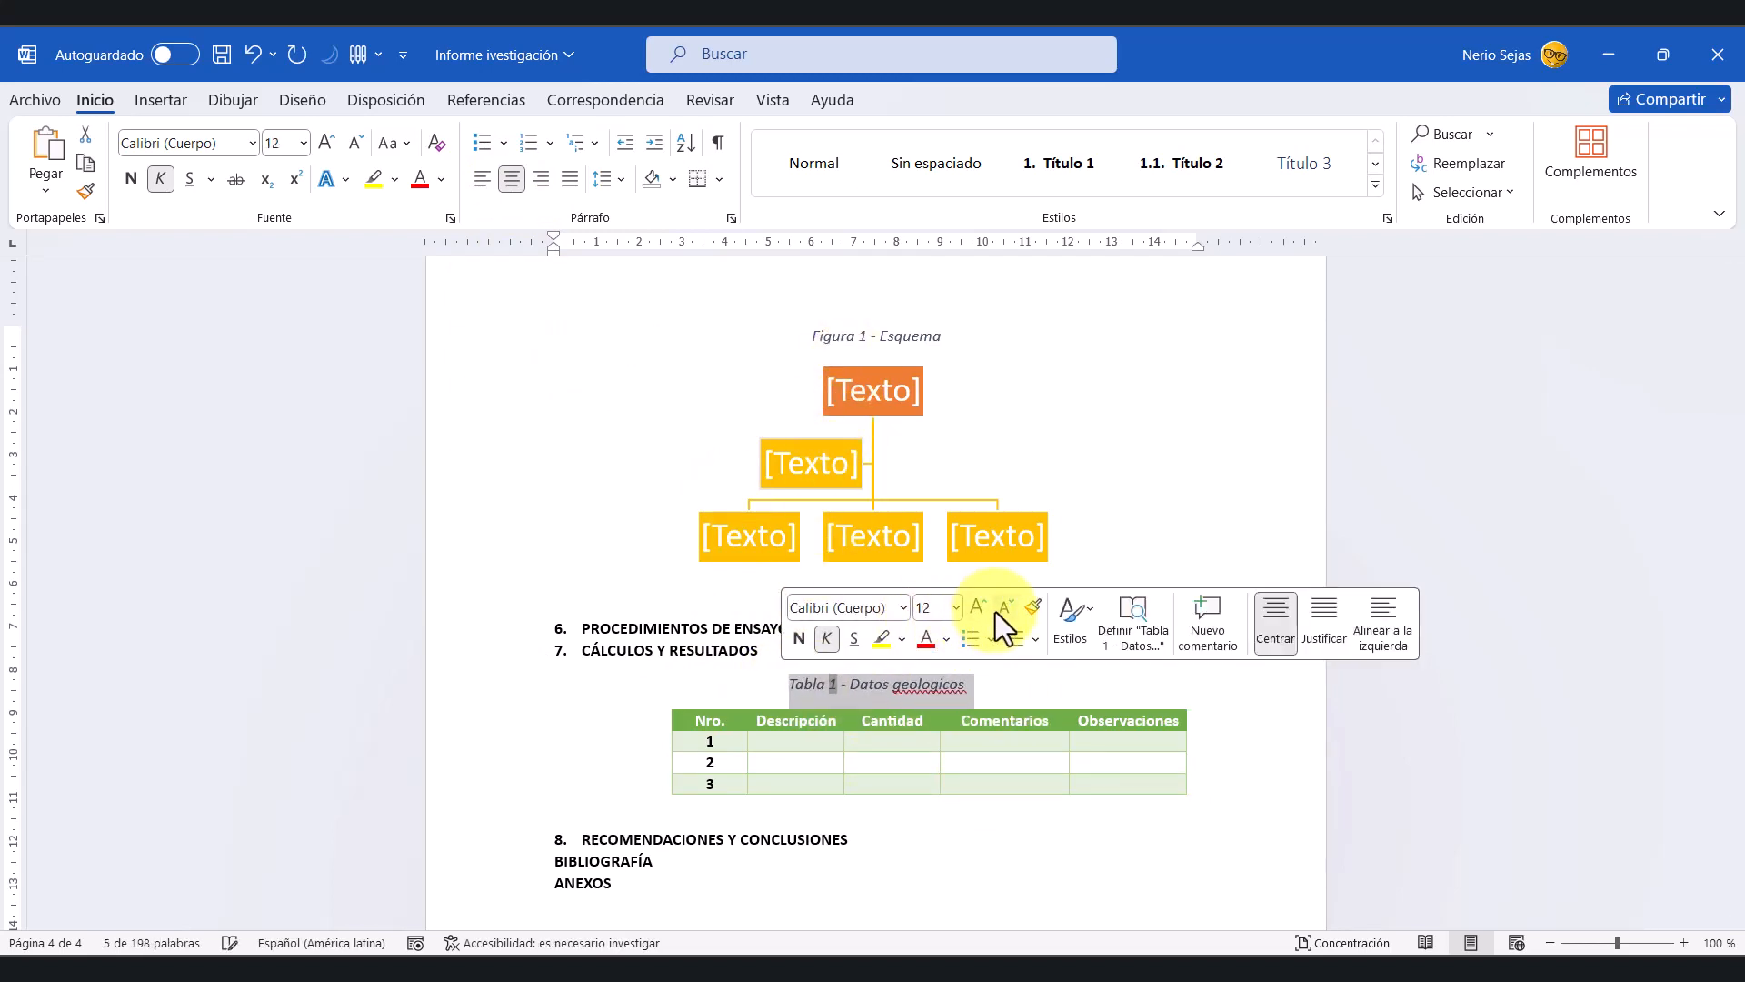
Step: Correct the misspelled word in the Tabla 1 caption to "geológicos" using the spelling suggestion
left_click(1025, 684)
right_click(935, 688)
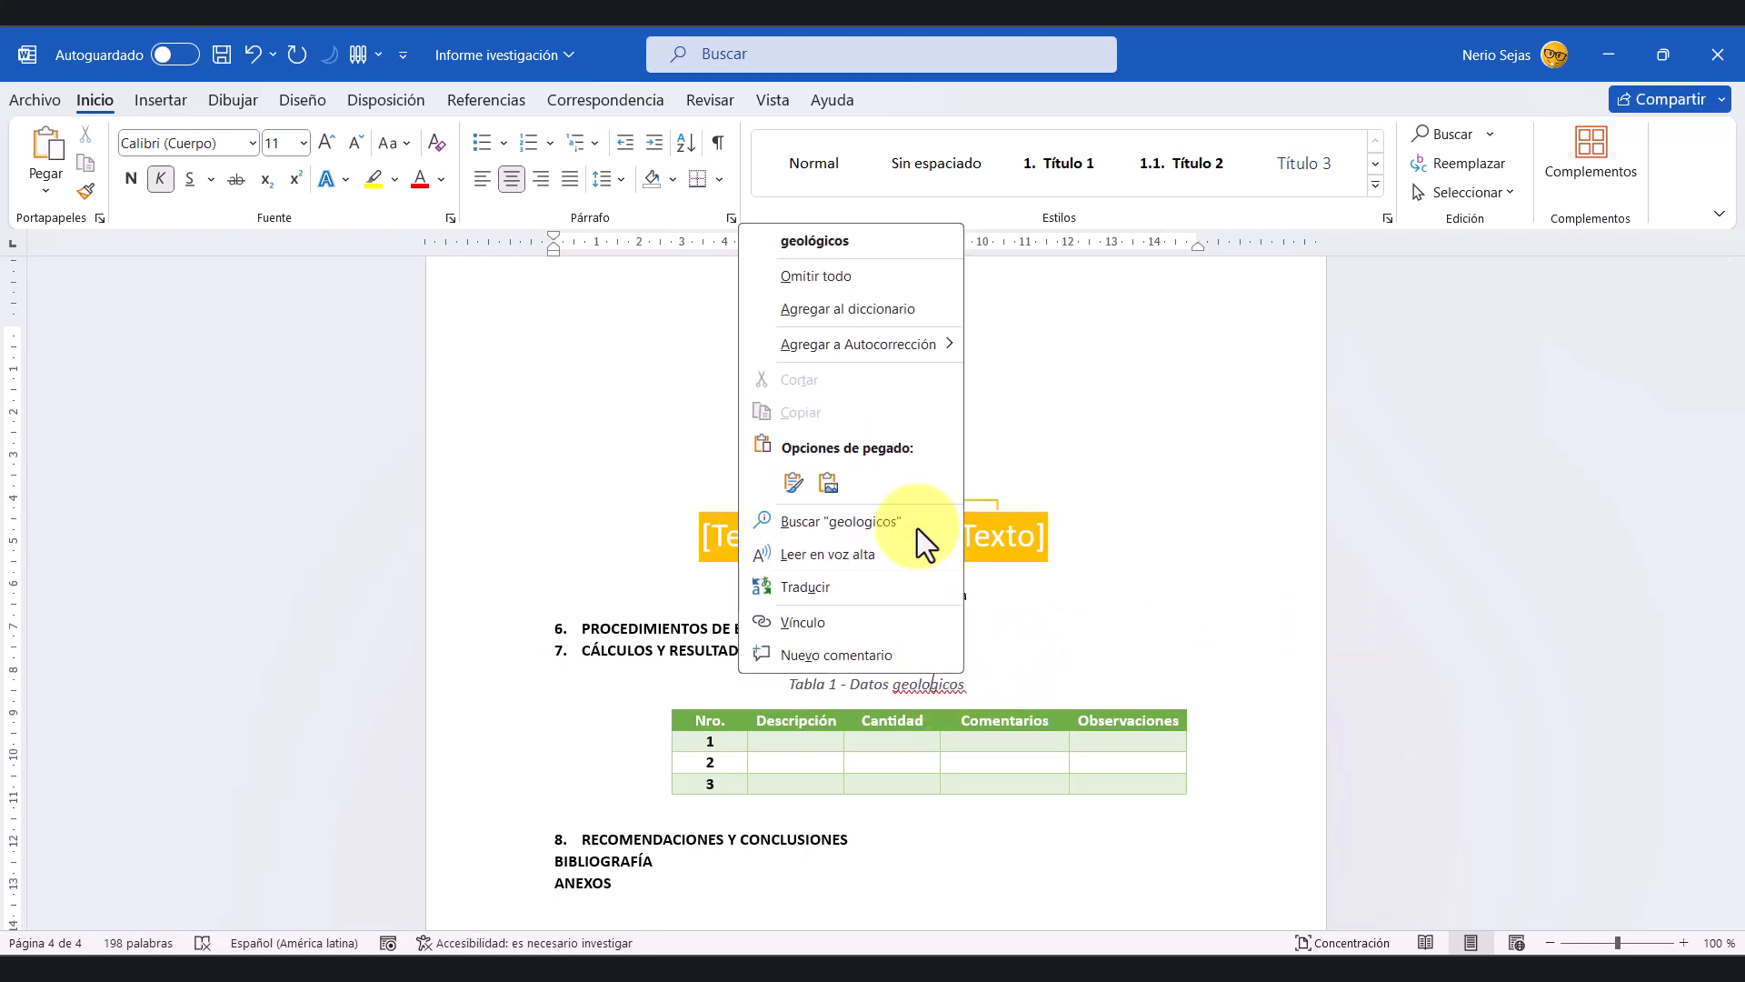
left_click(842, 246)
left_click(1245, 794)
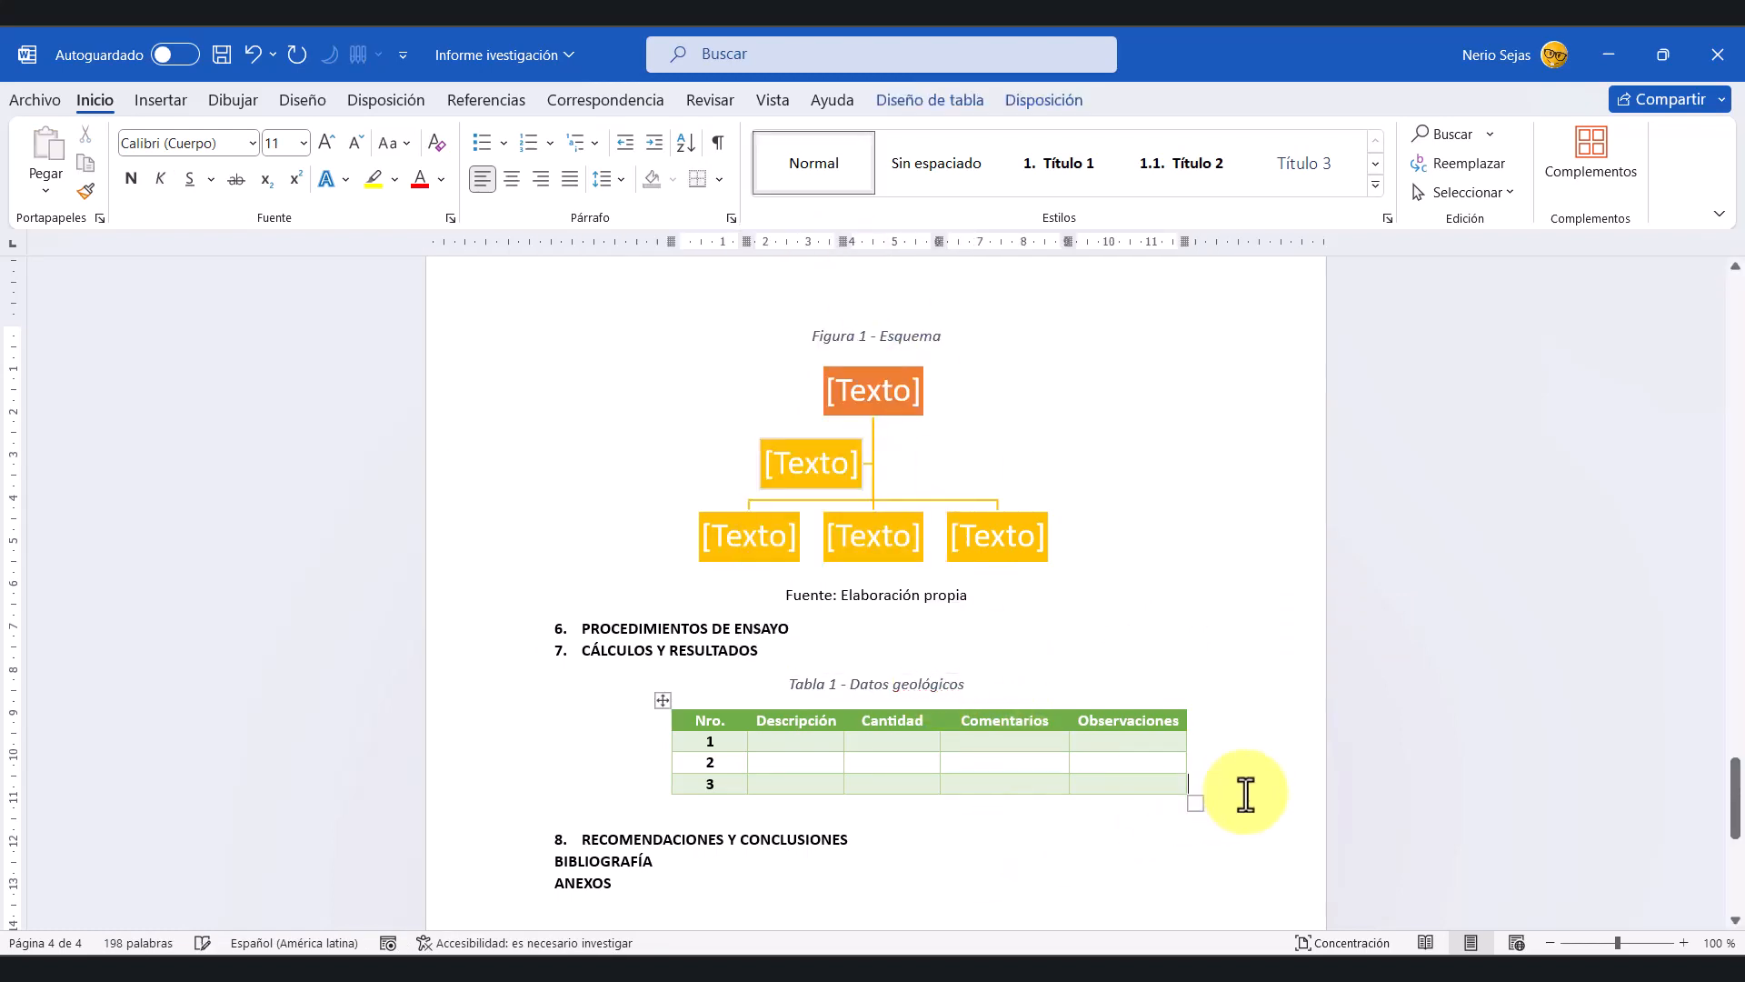
key("Return")
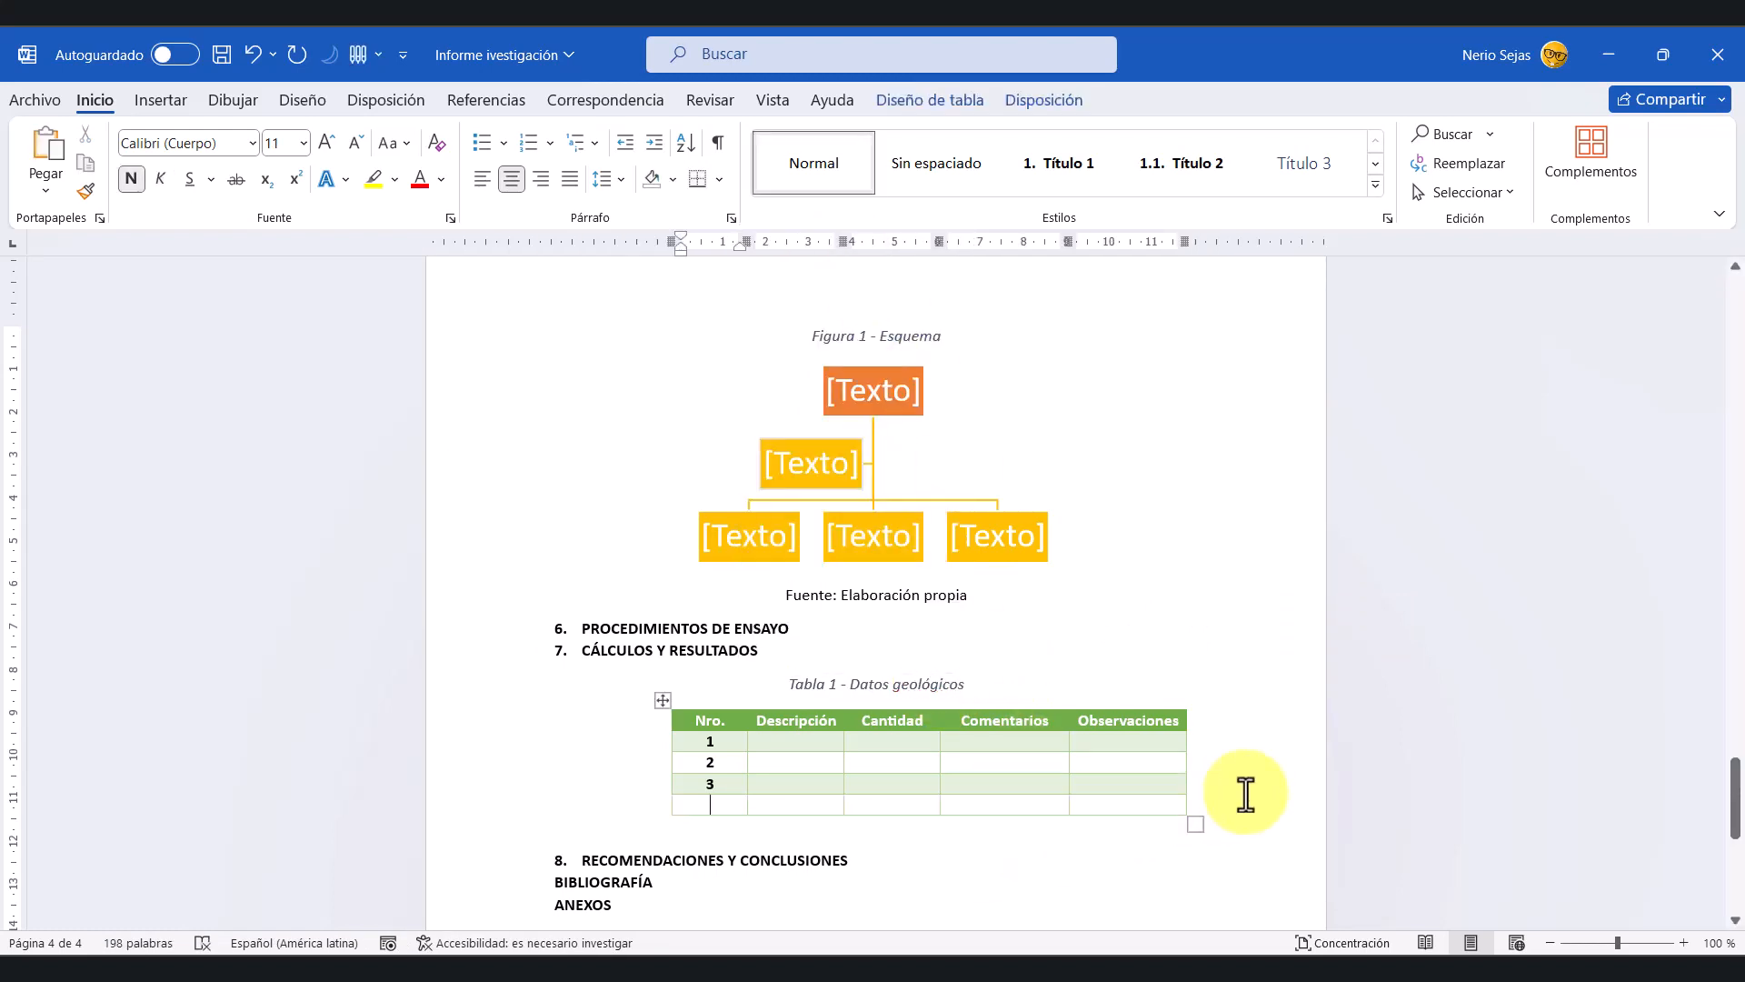
key("ctrl+z")
Step: Add the centered source line "Fuente: Elaboración propia" directly beneath the table, fixing the misspelled word with the spelling suggestion
left_click(892, 807)
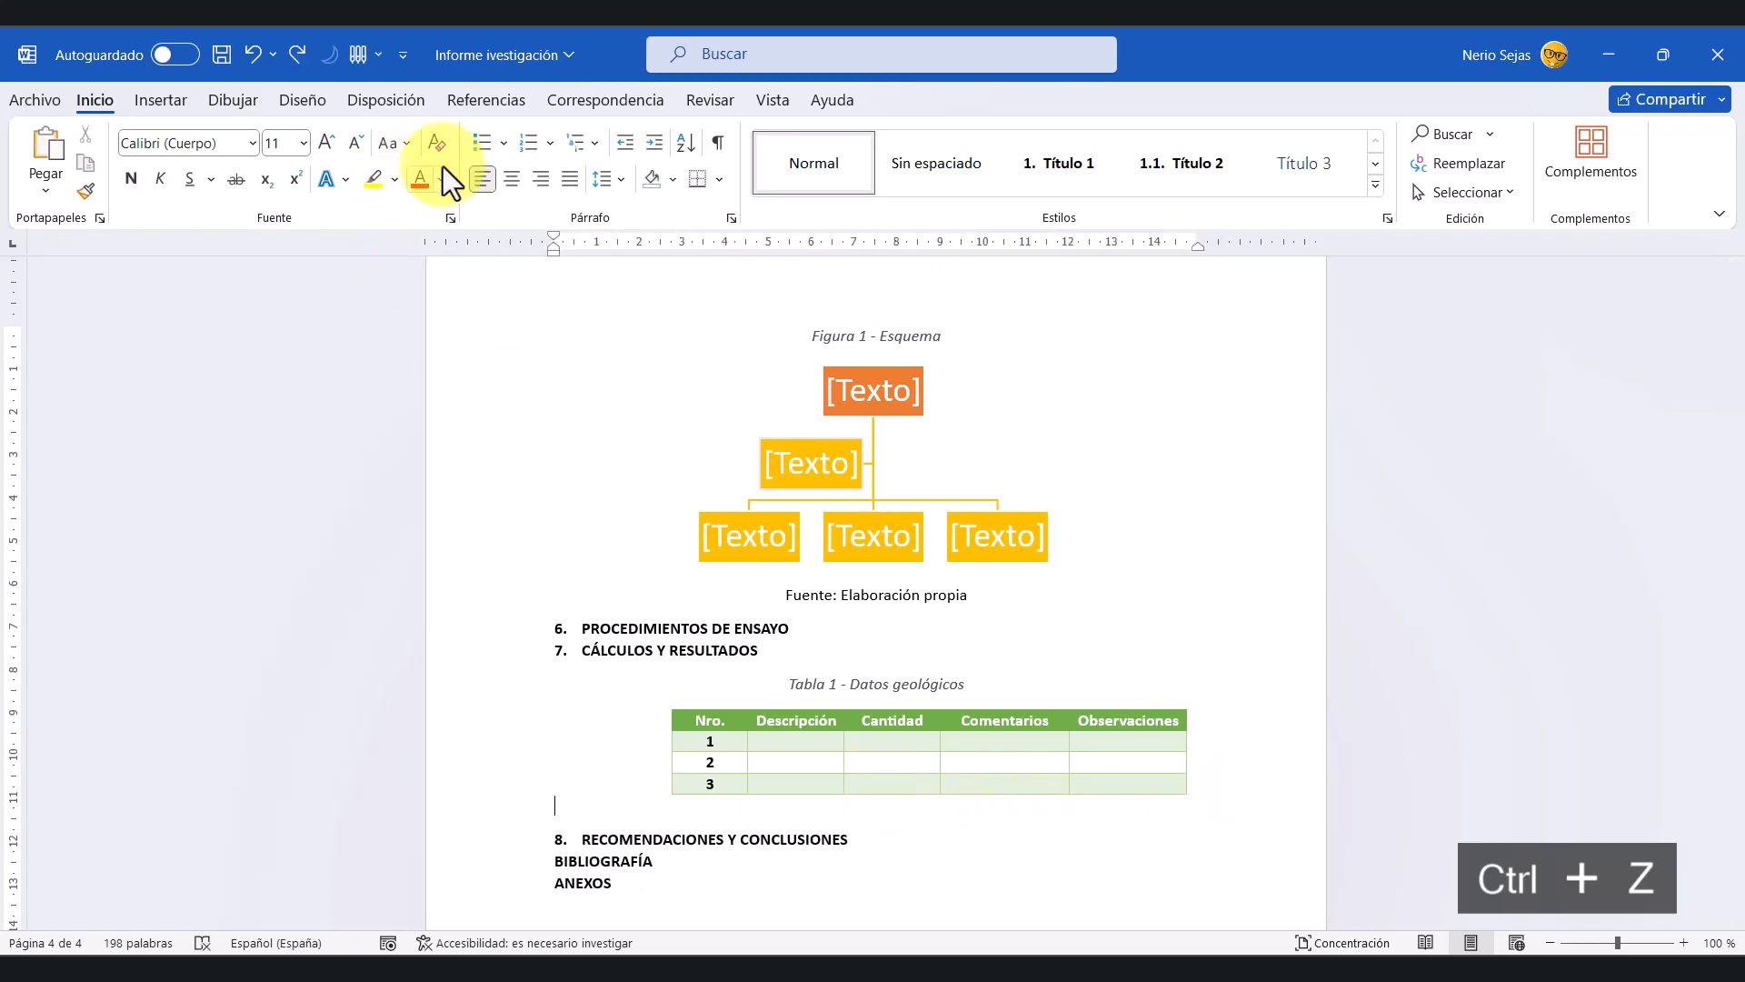
left_click(518, 186)
type("Fu")
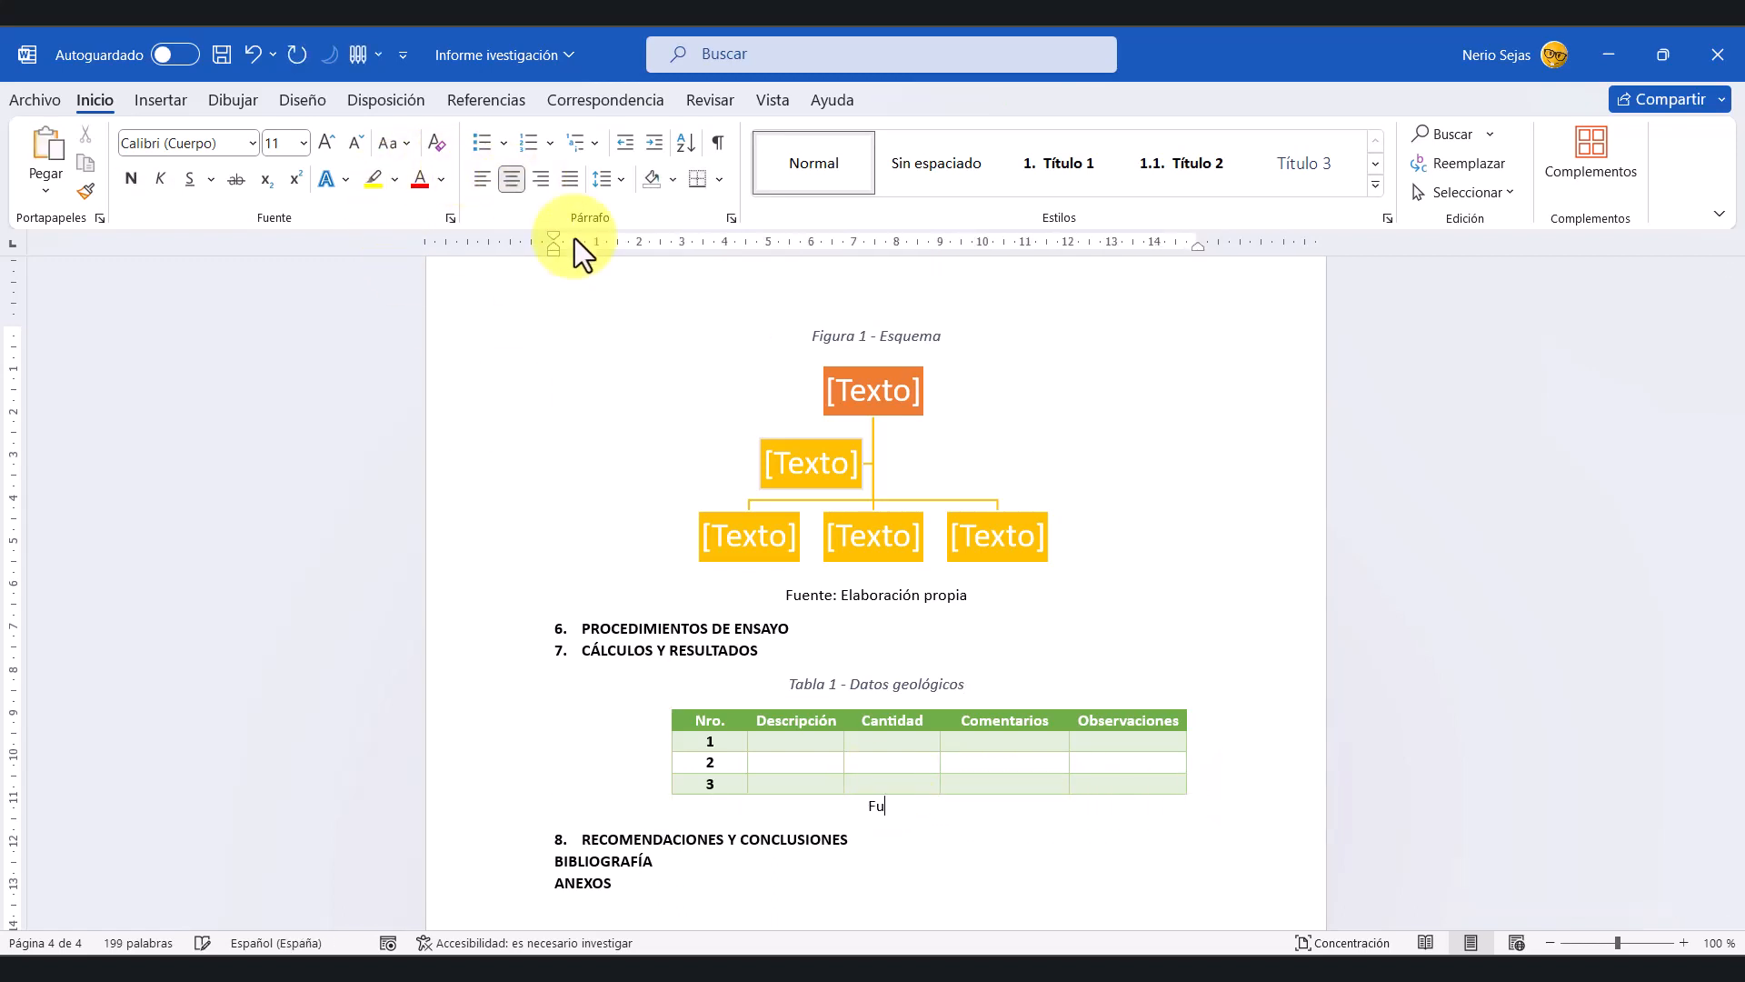
type("ente: Elbaracion propia")
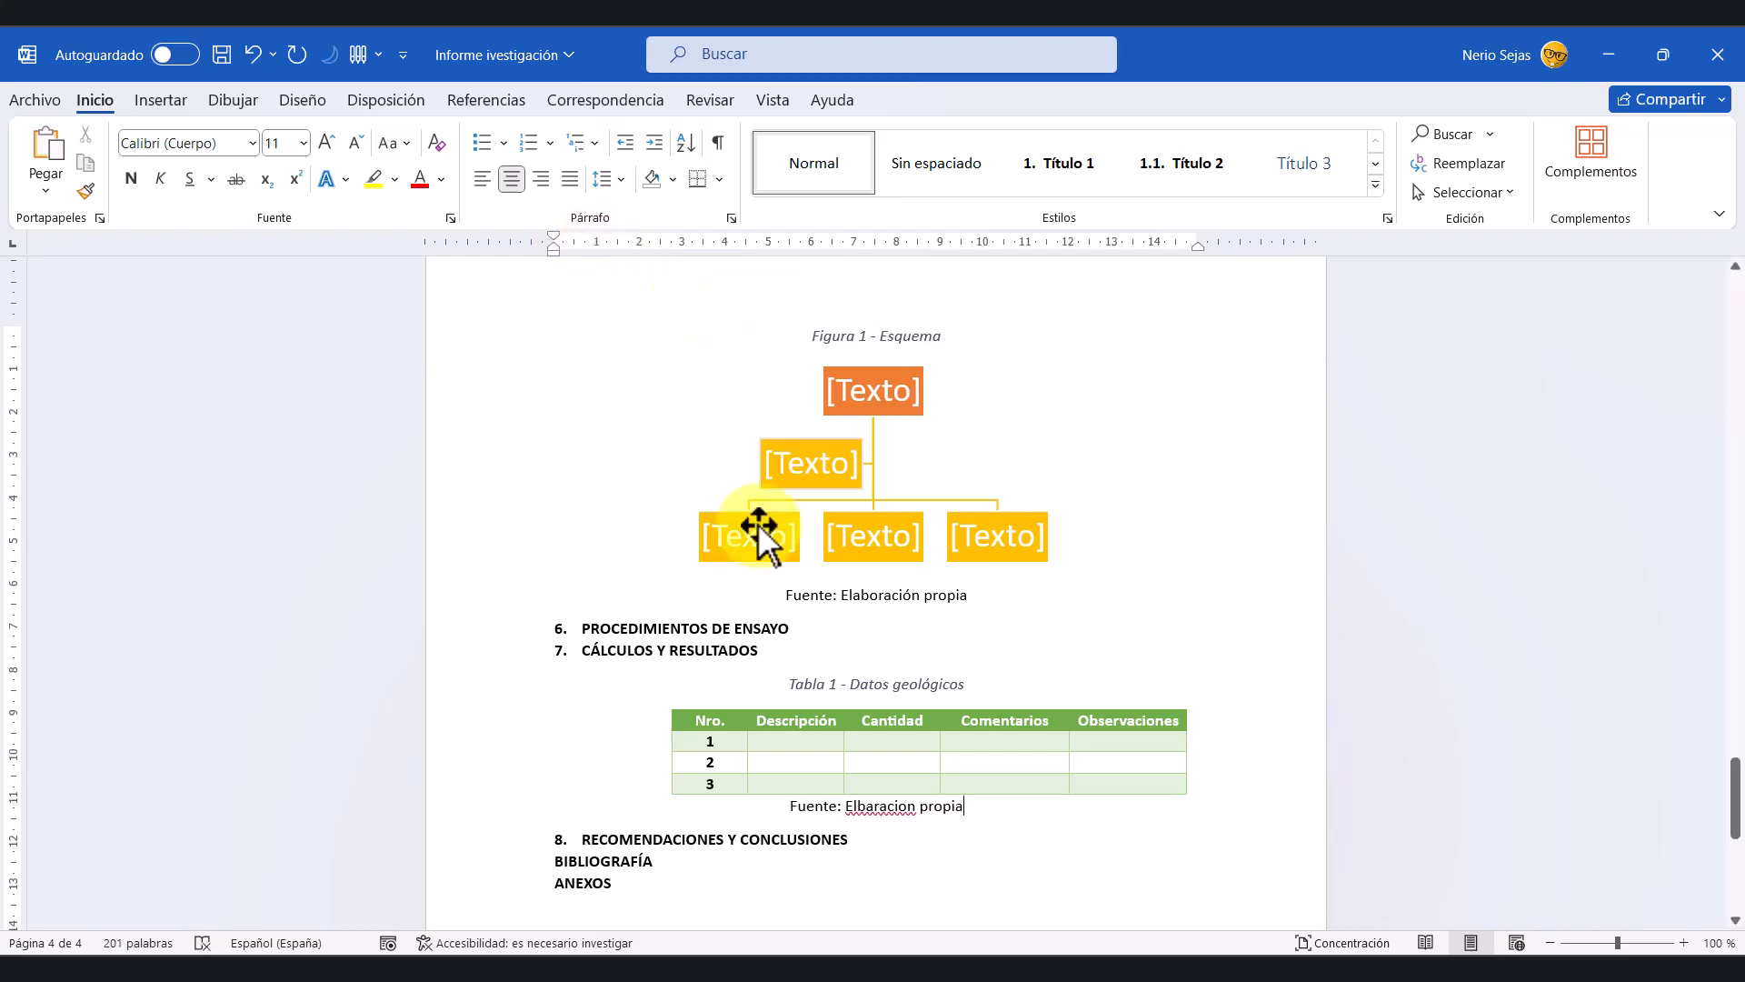
right_click(886, 807)
left_click(798, 230)
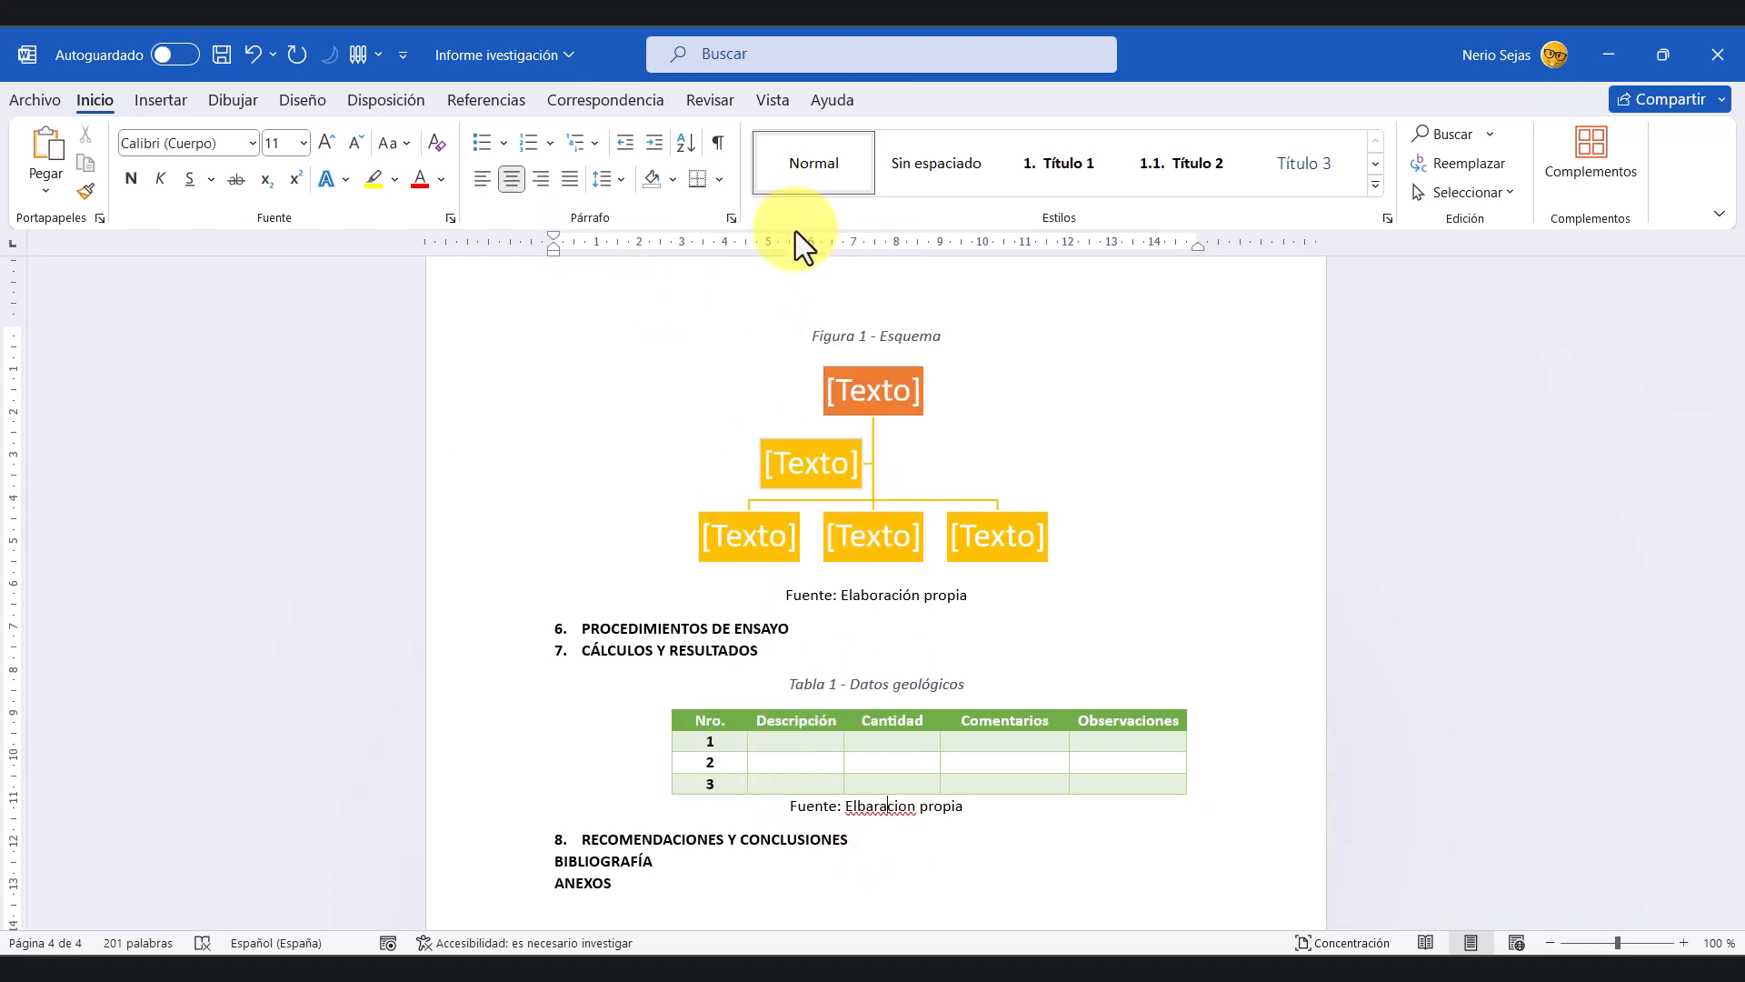
Step: Review the captions and source lines of the figures and the table throughout the report
scroll(1048, 812, "down", 2)
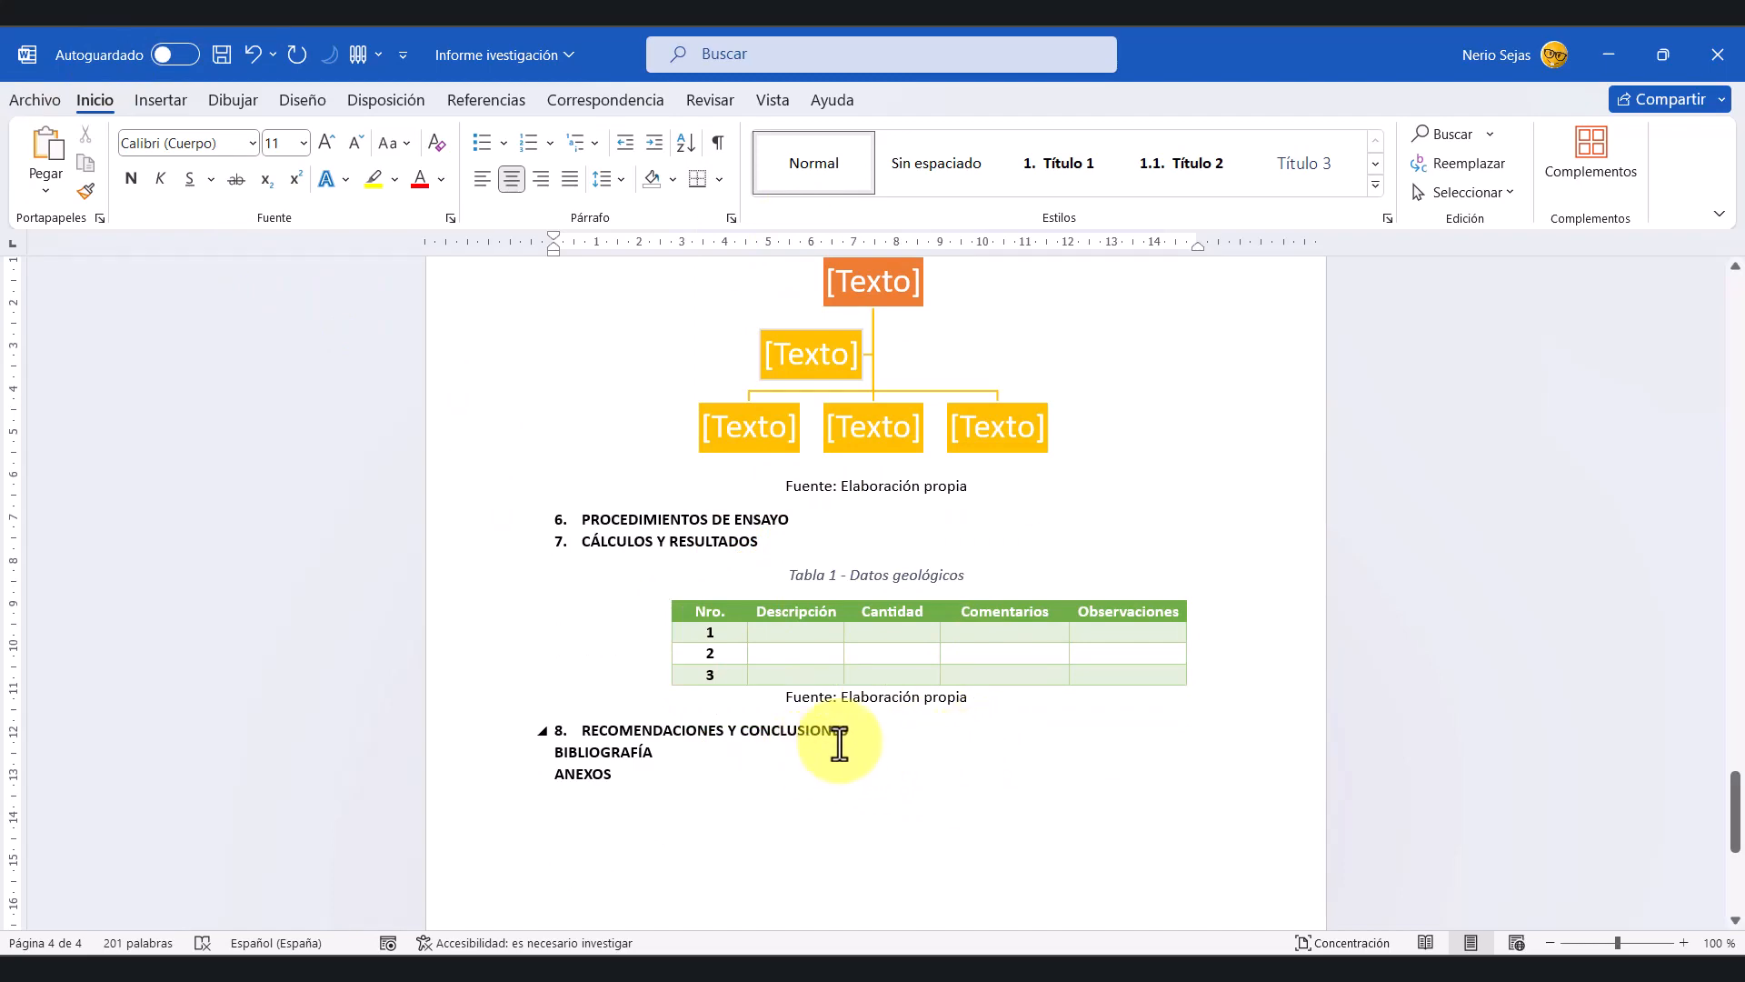
left_click(994, 767)
scroll(986, 768, "up", 4)
scroll(962, 769, "up", 15)
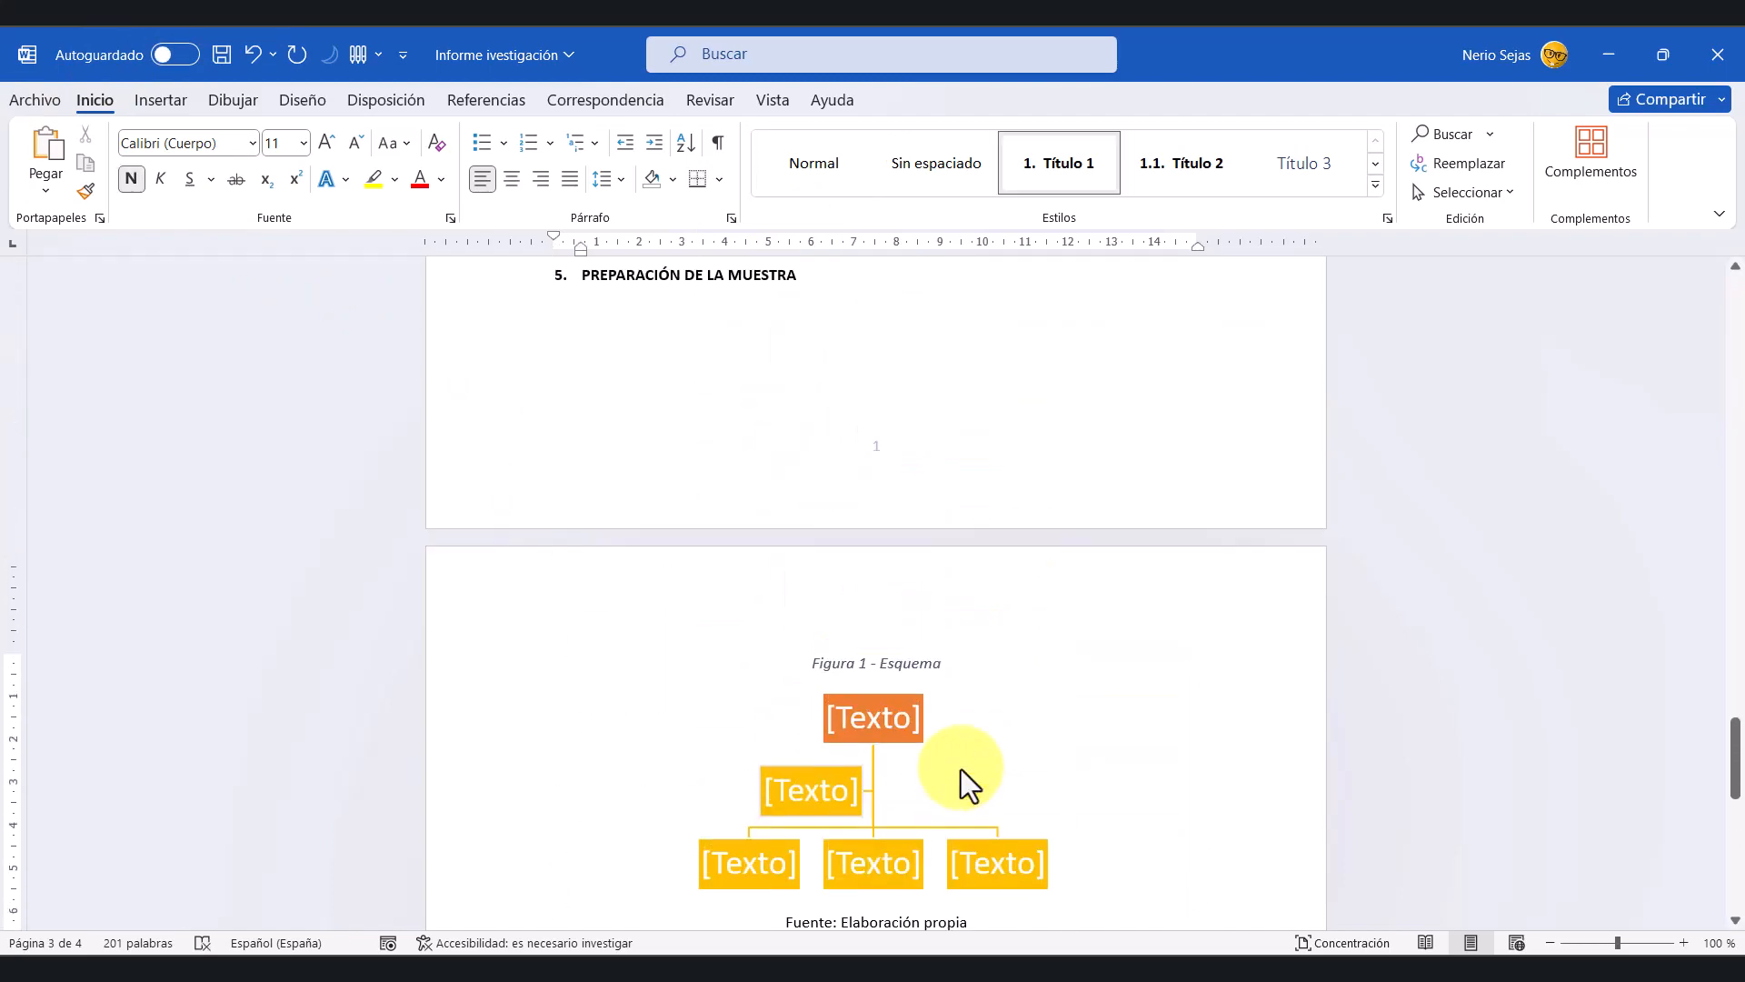
scroll(963, 722, "down", 20)
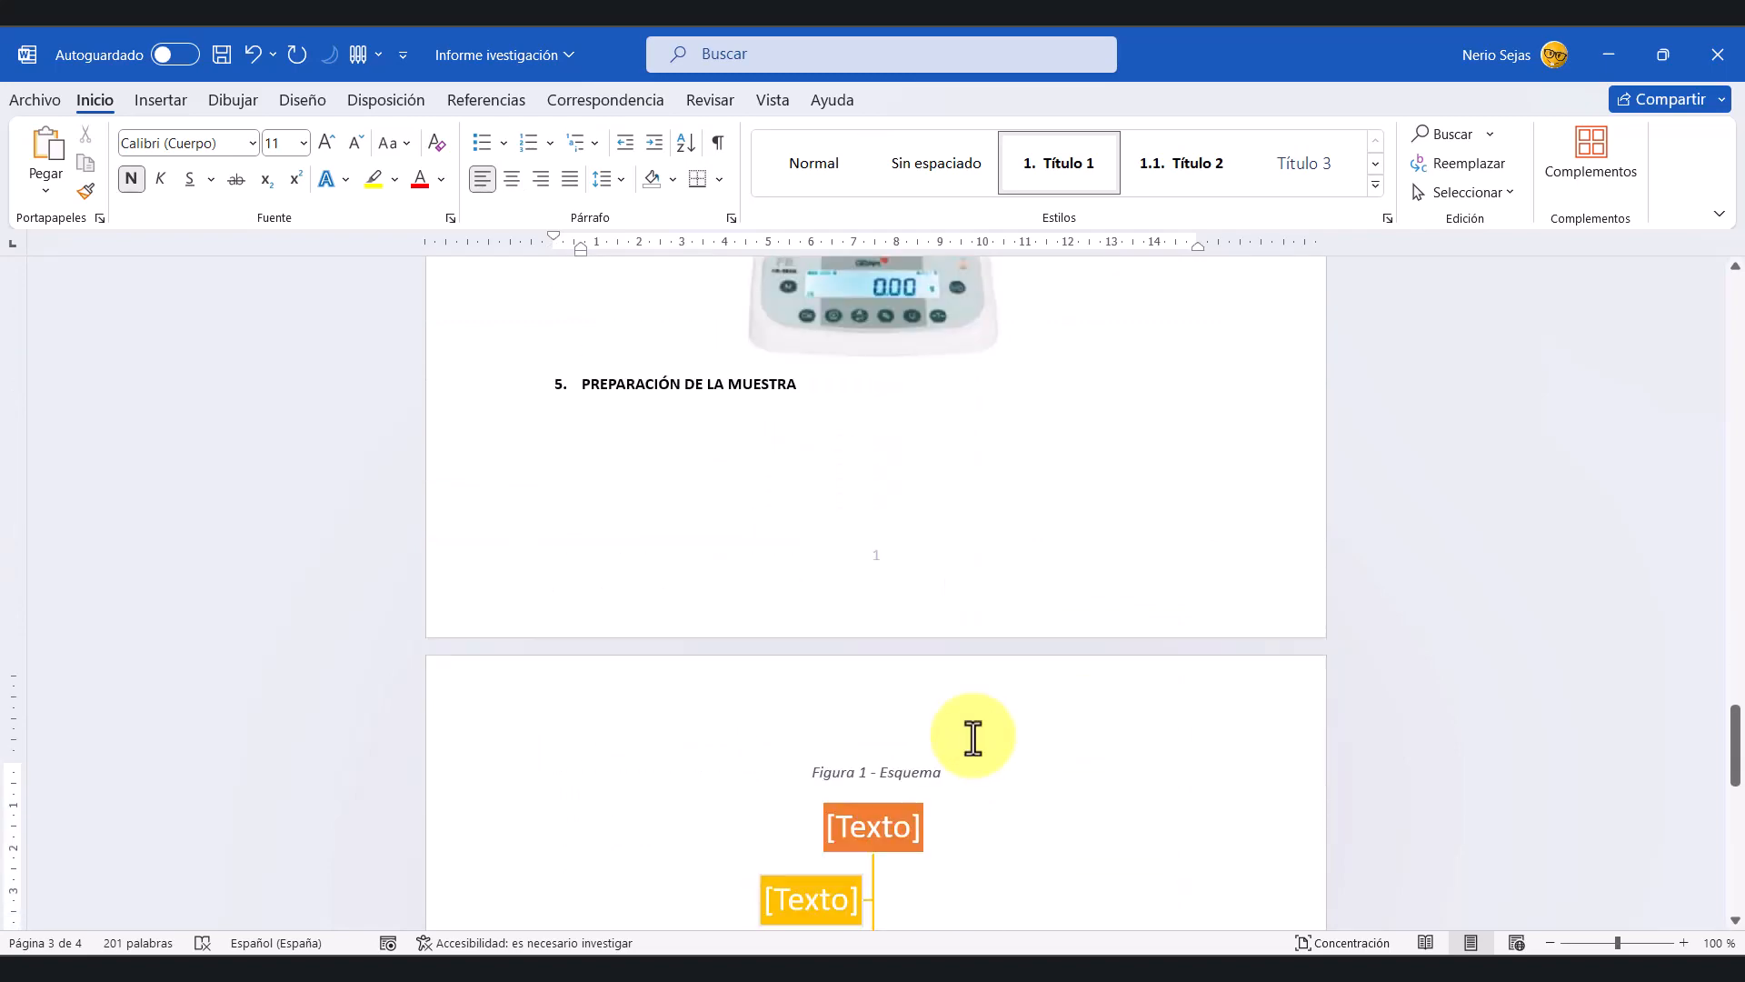
scroll(950, 804, "up", 20)
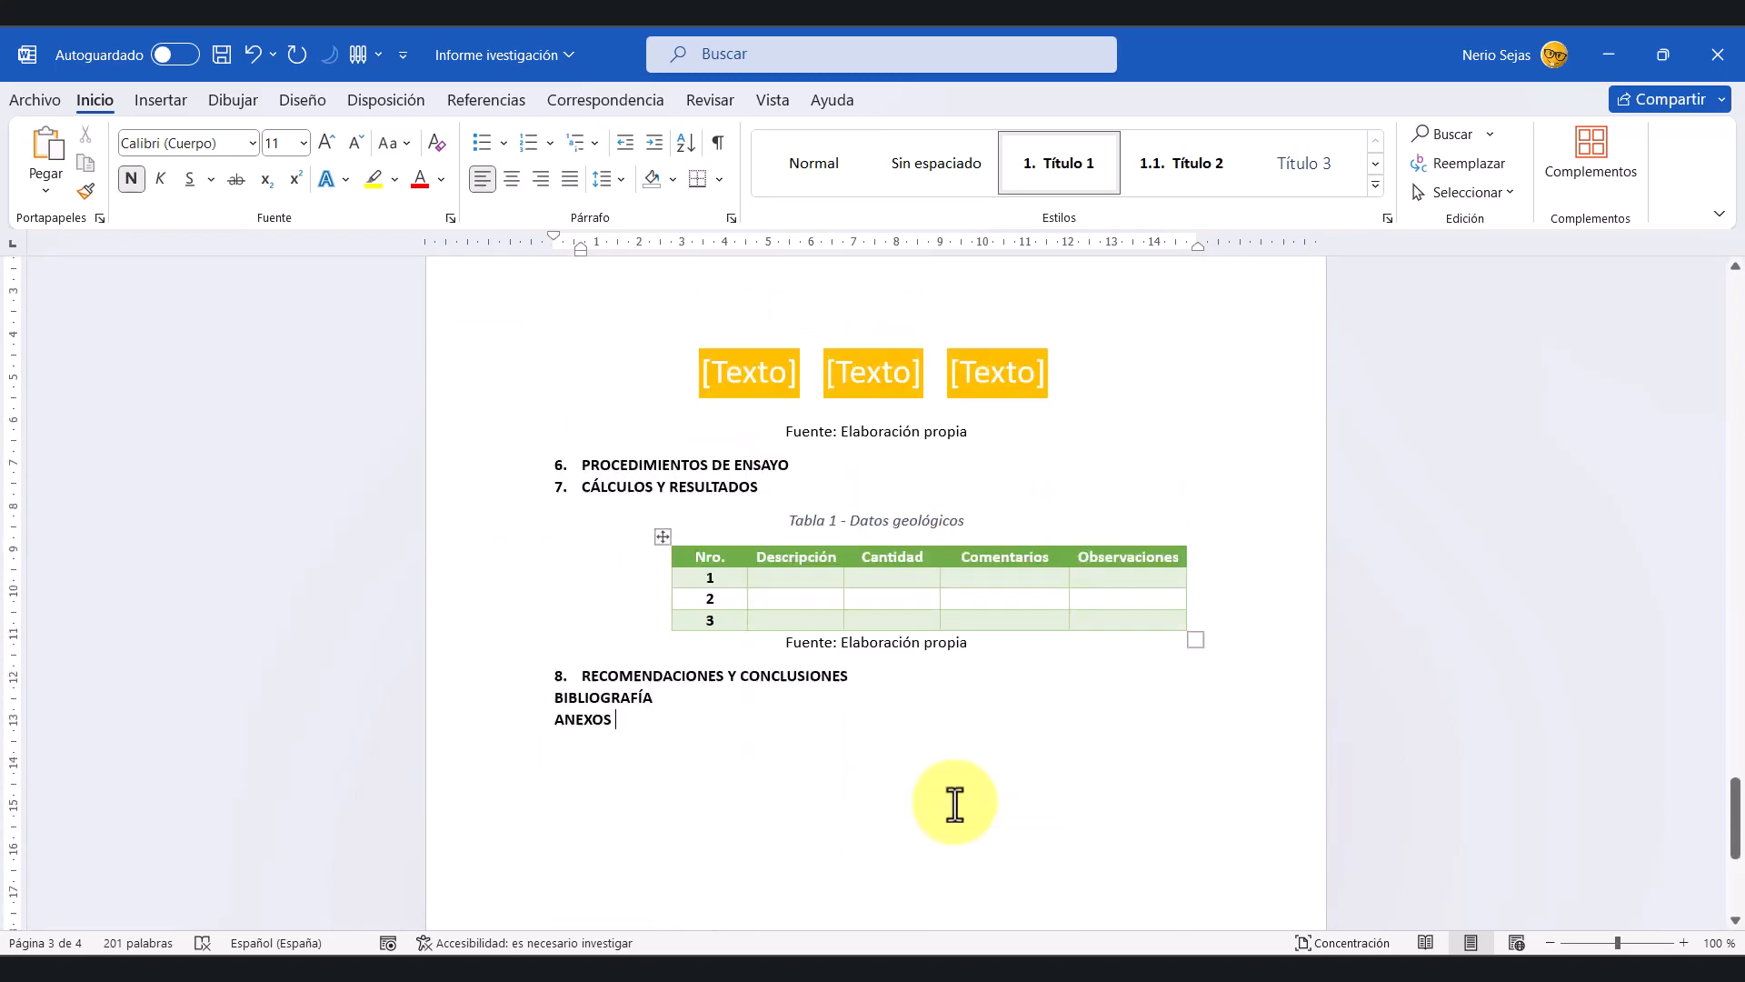
scroll(950, 798, "up", 12)
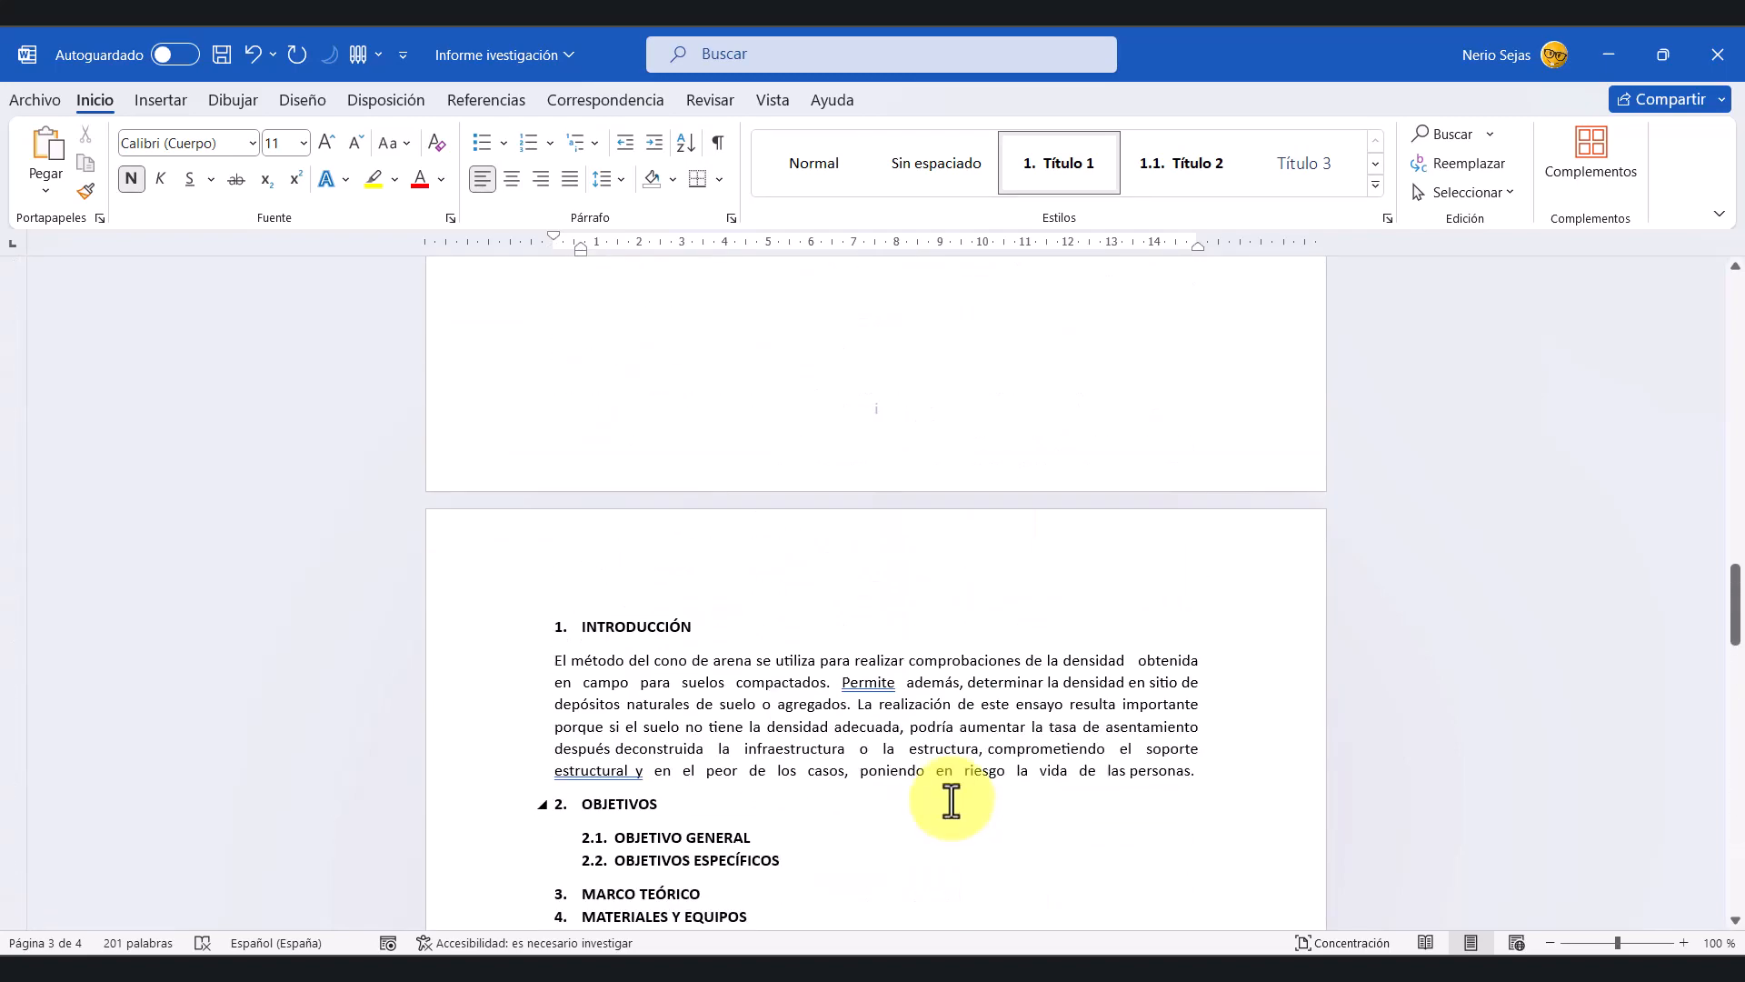
Step: Add empty lines below the Índice until a new page starts before the INTRODUCCIÓN section
left_click(1286, 811)
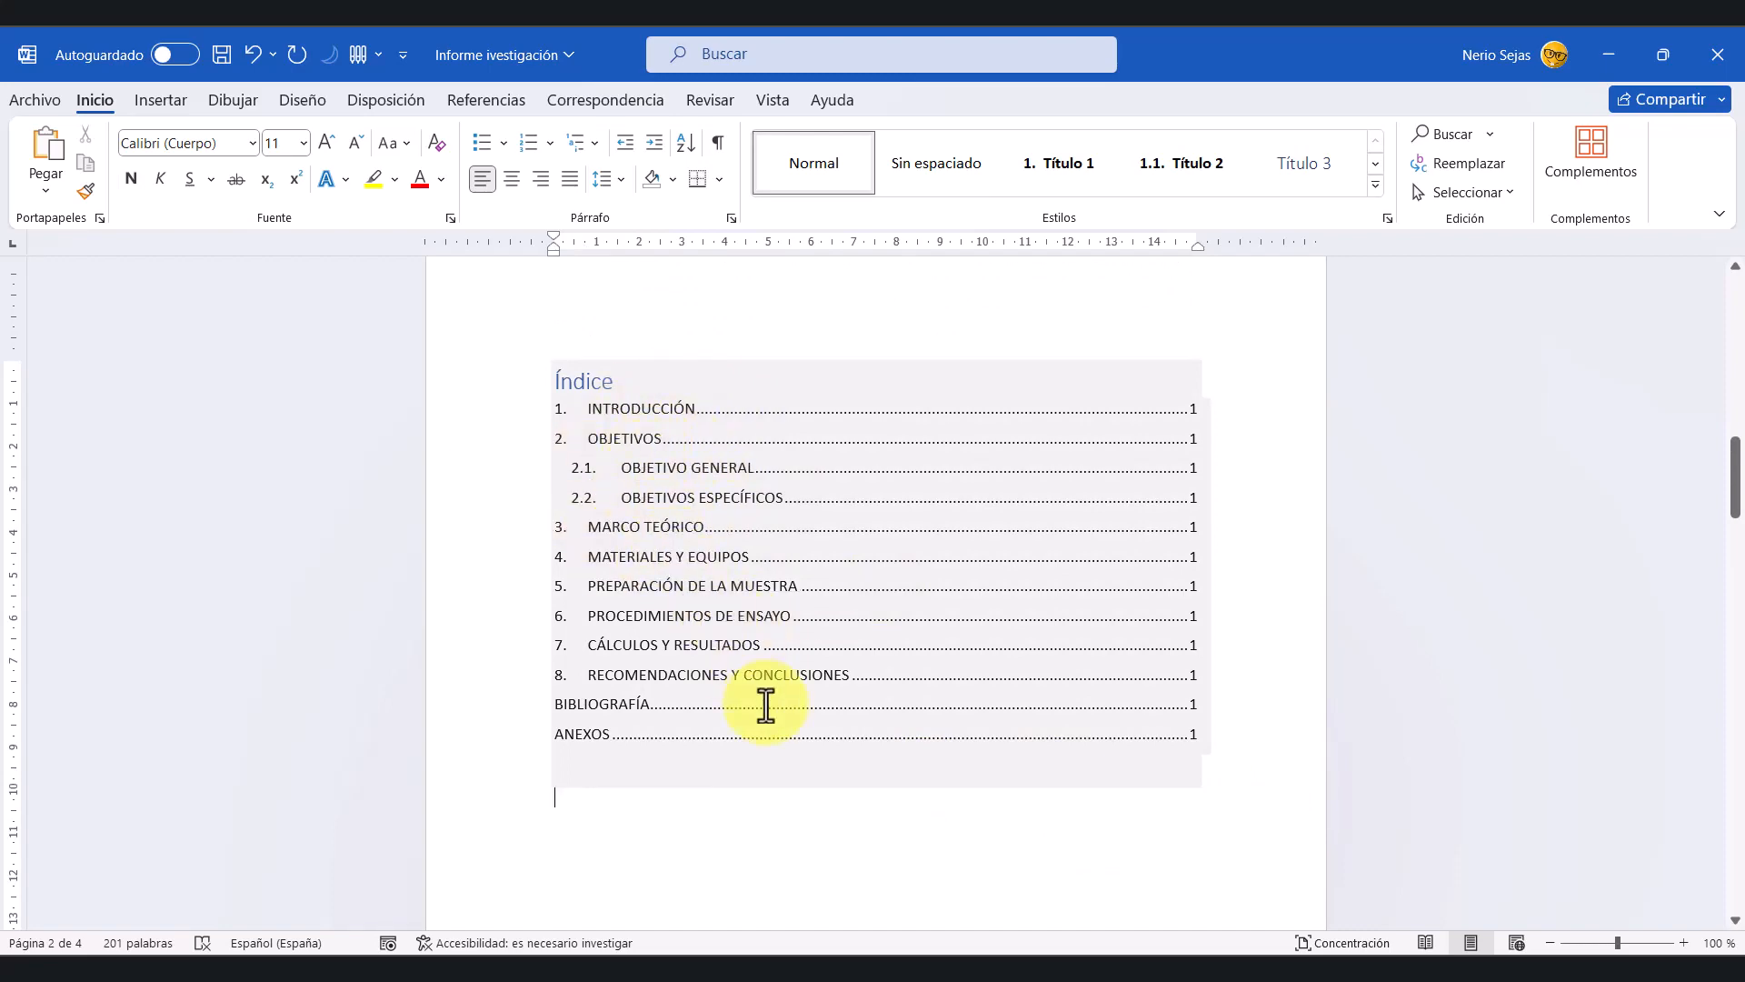
scroll(767, 705, "down", 3)
scroll(771, 705, "down", 3)
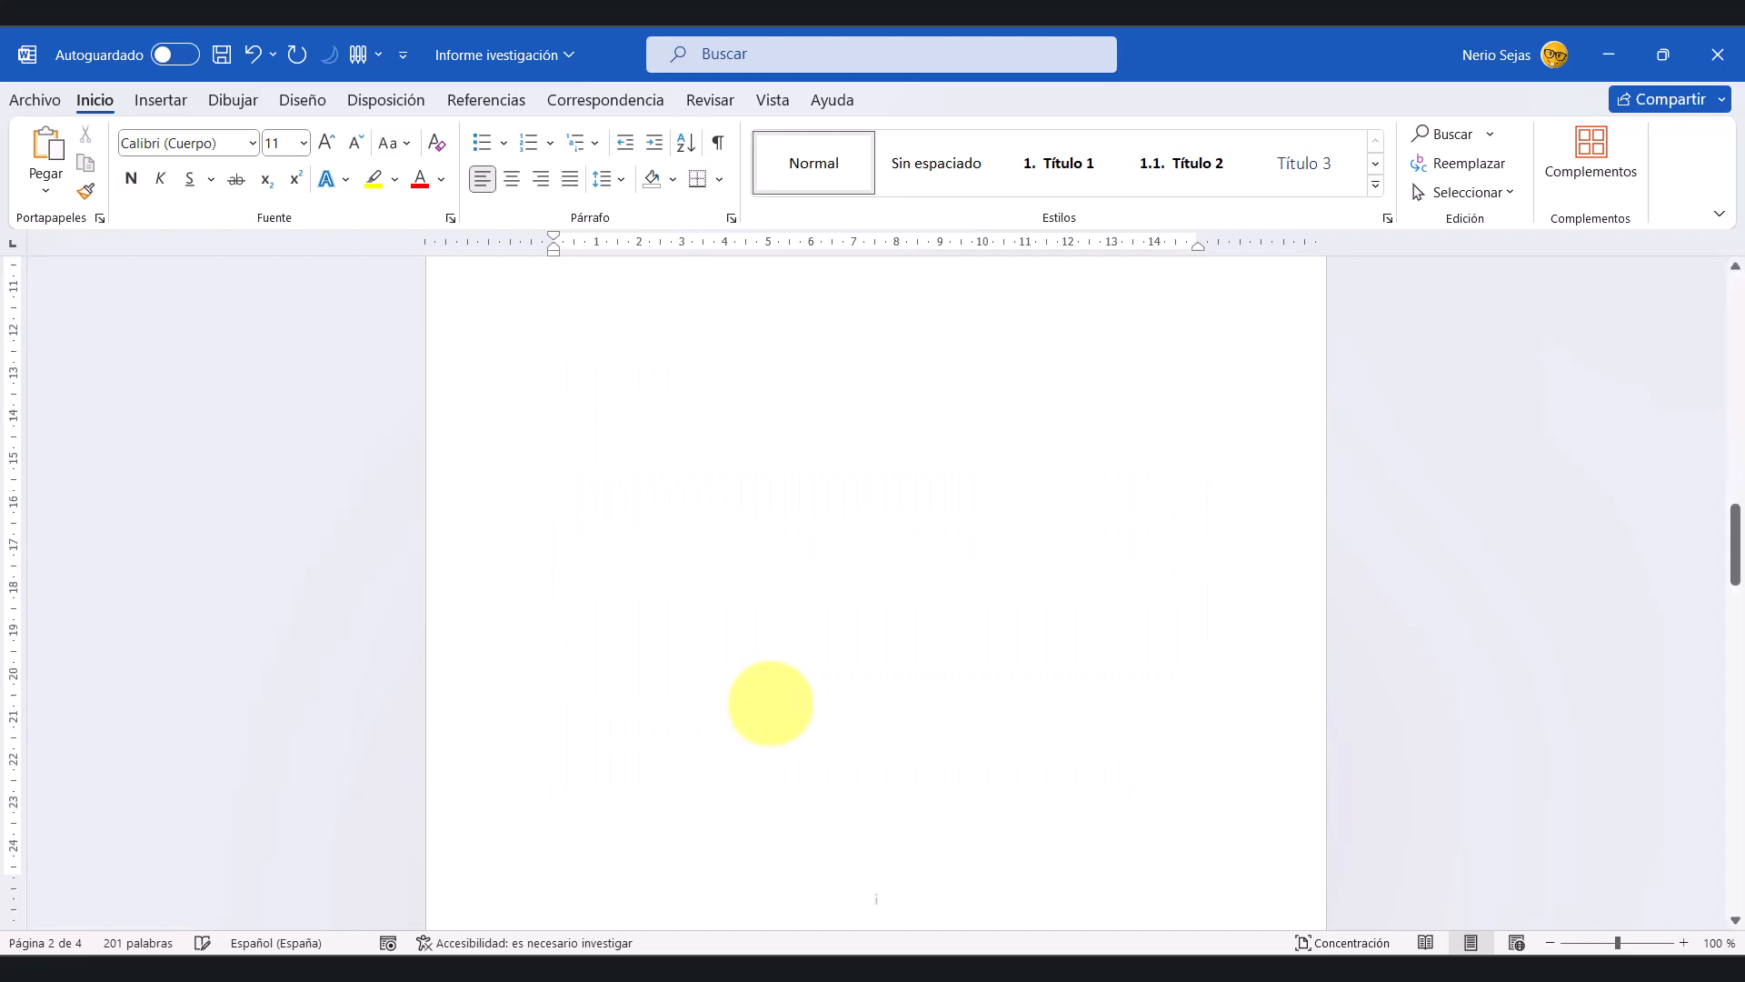
scroll(771, 703, "down", 3)
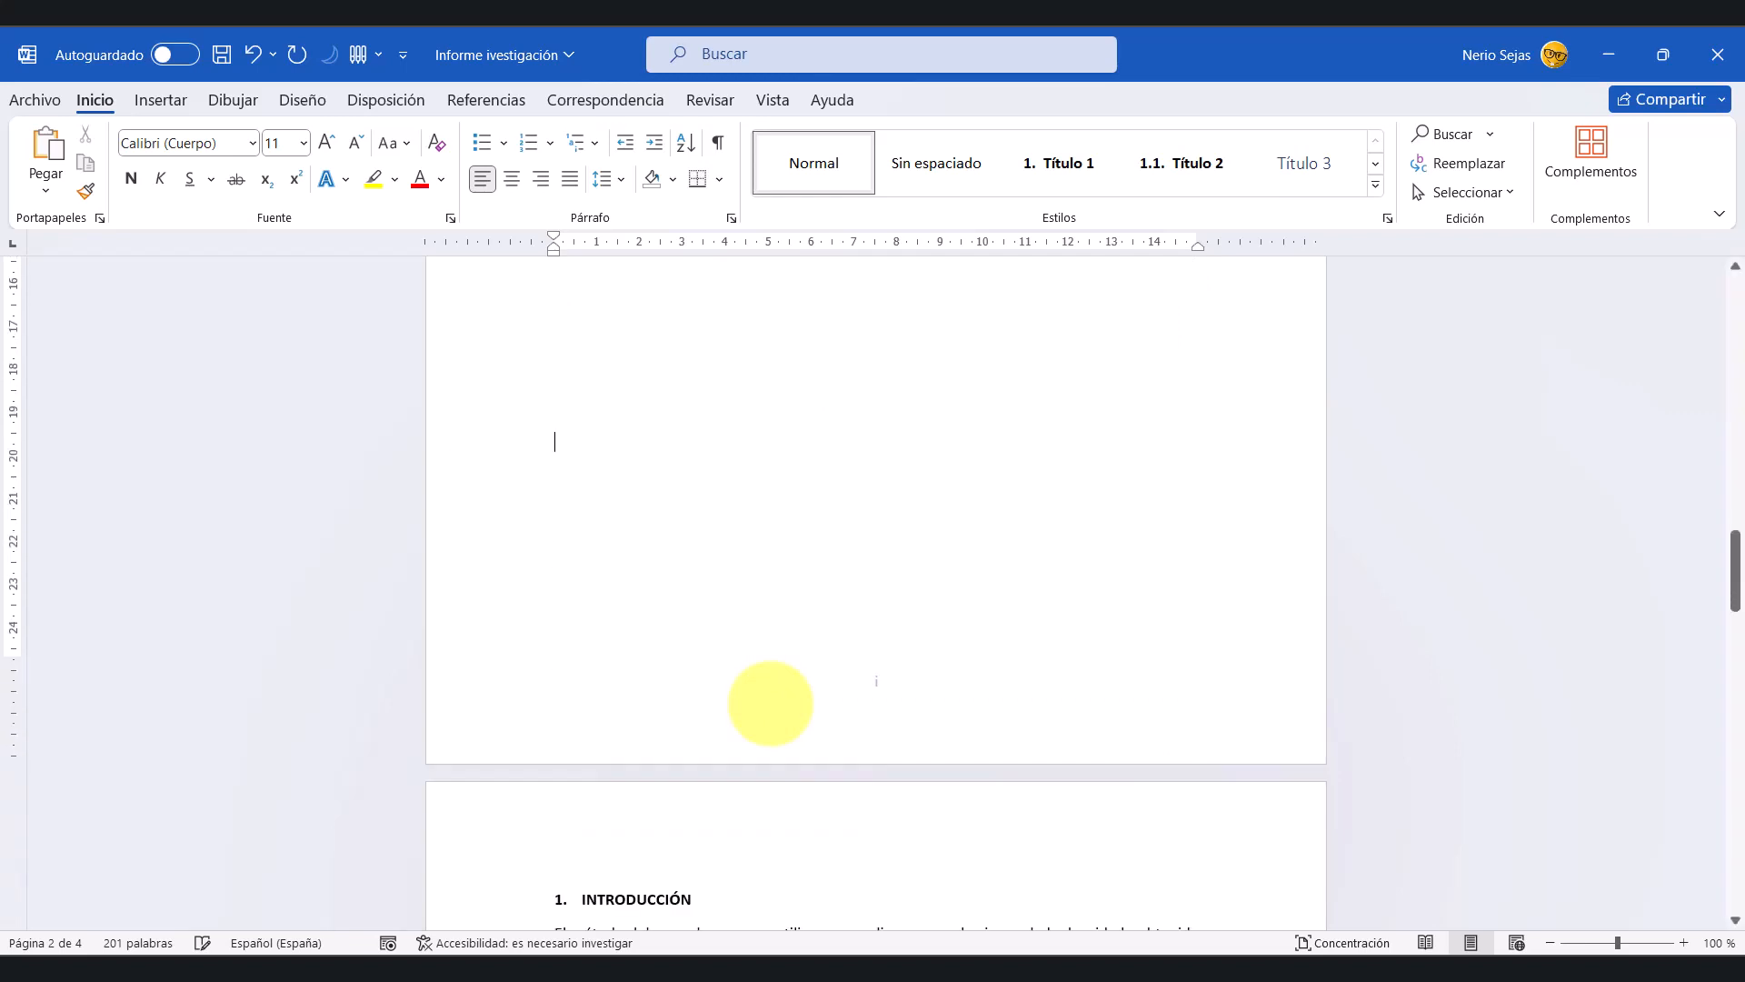
key("Return")
key("Return")
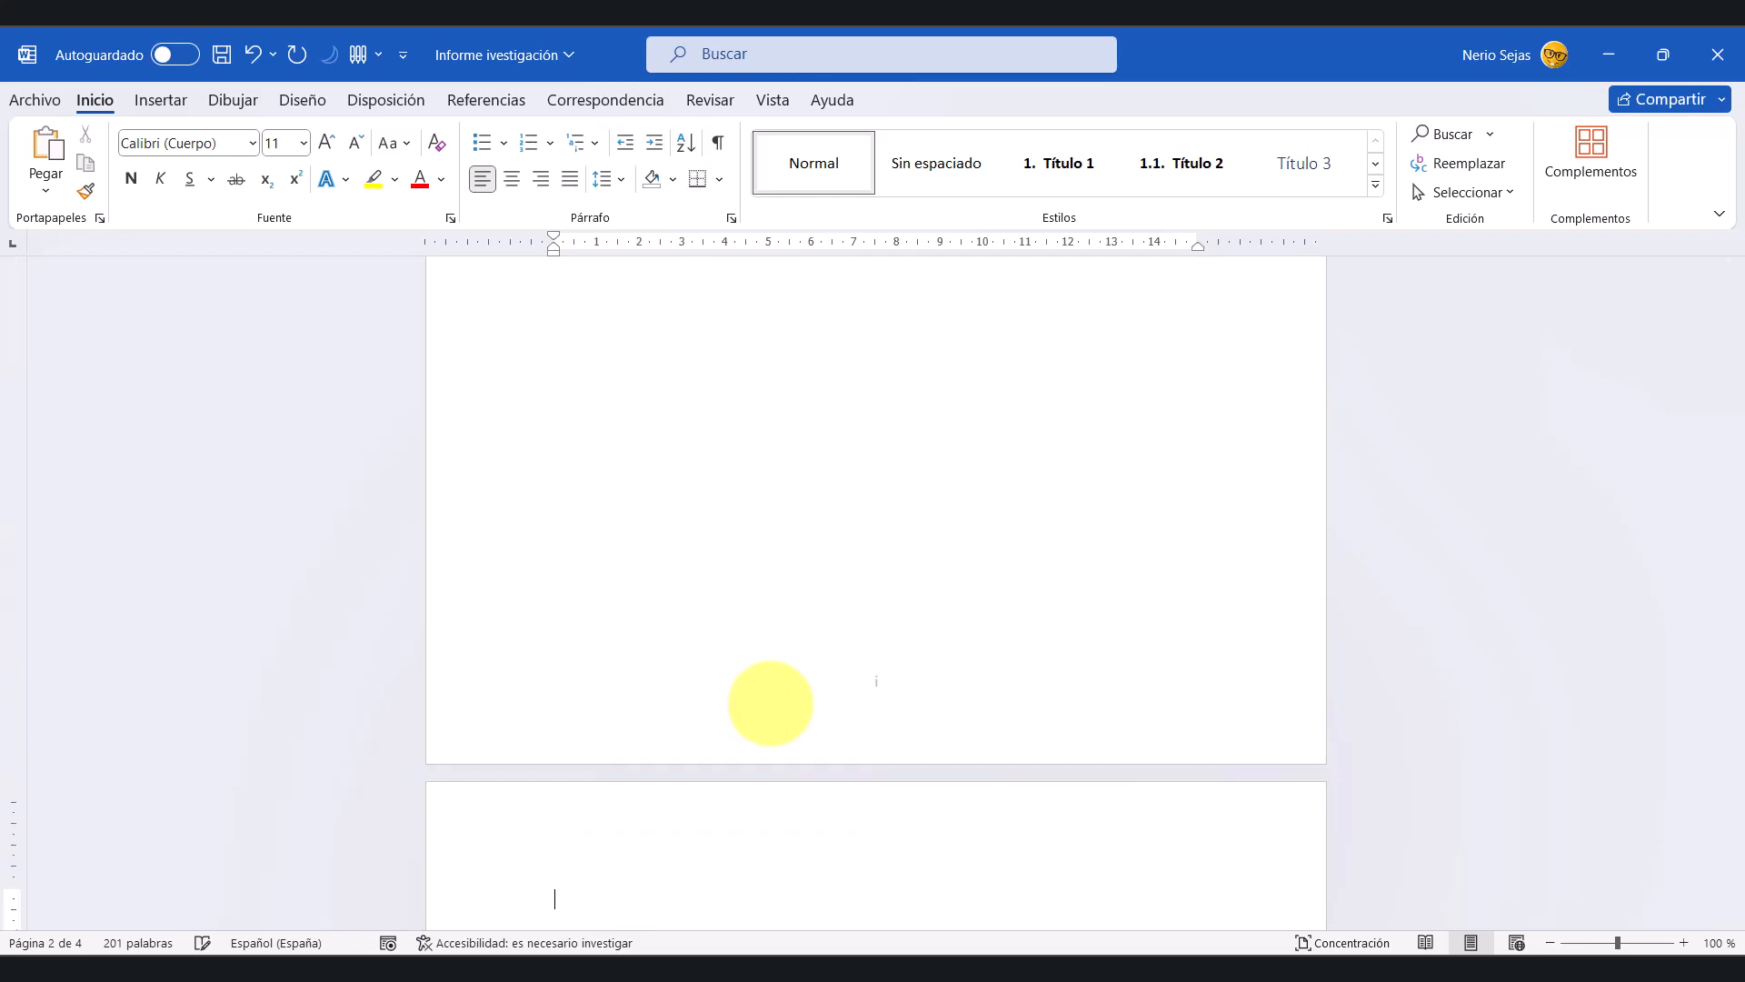
Step: Write the headings "Imágenes", "Figuras" and "Tablas" on the new page, leaving an empty line beneath each
scroll(799, 697, "down", 5)
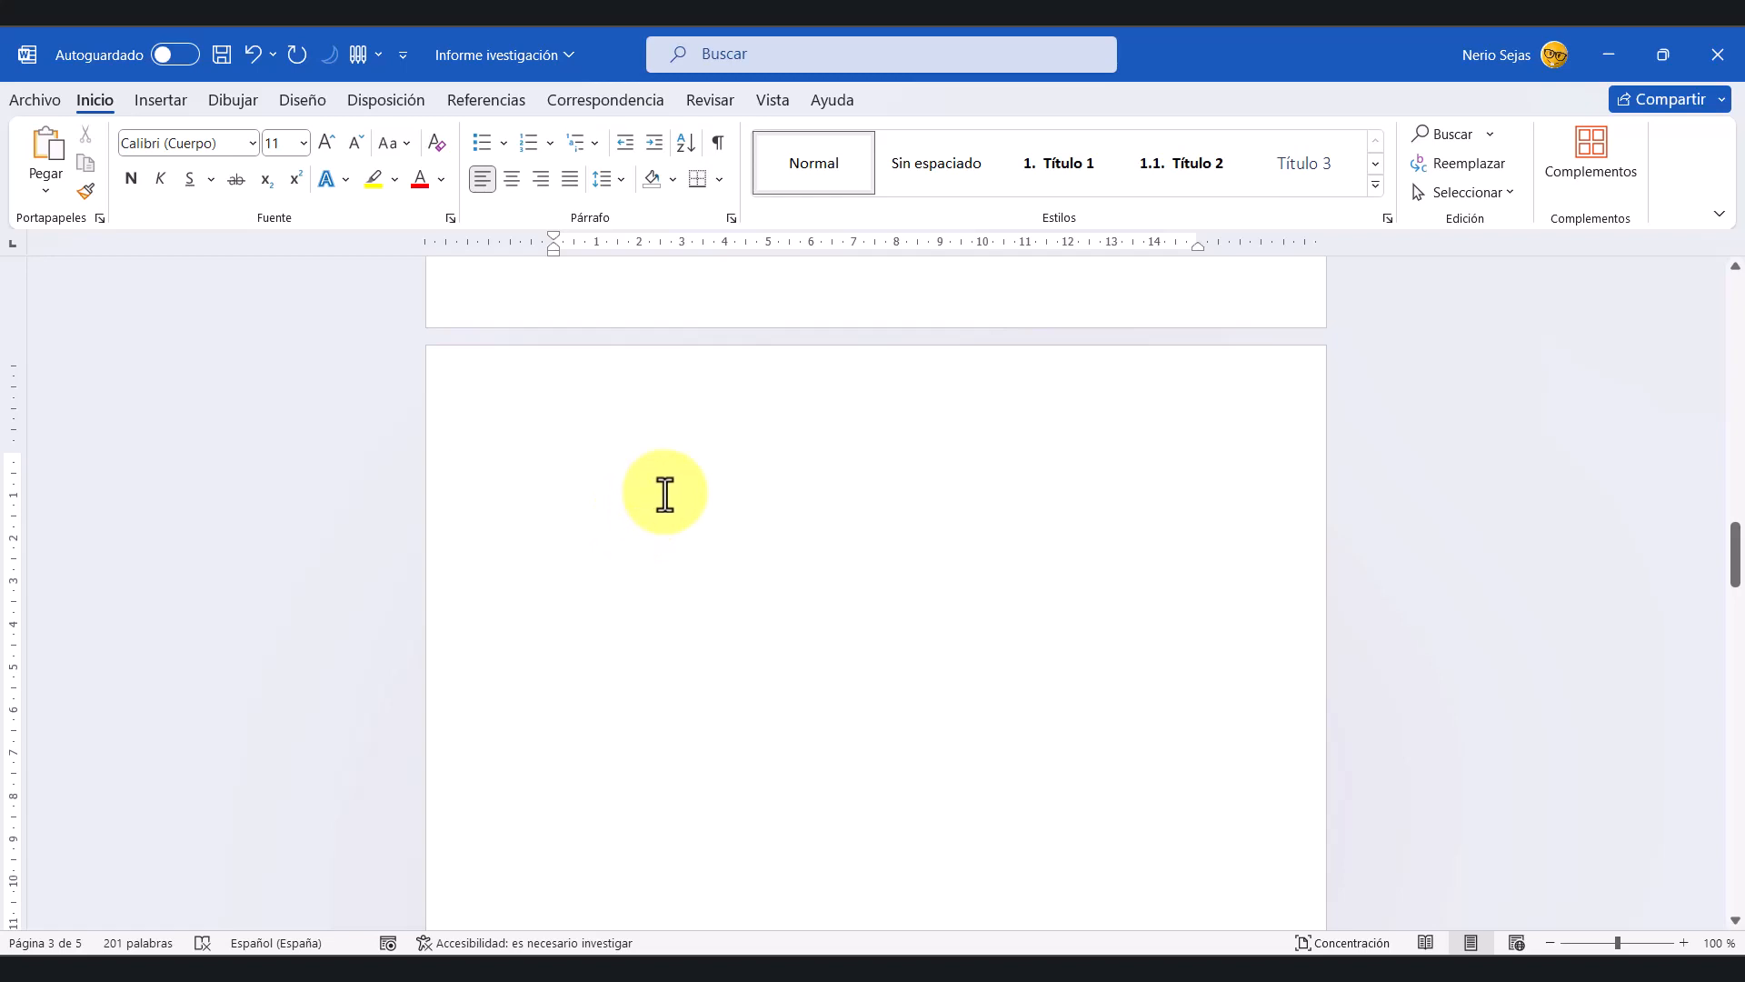
type("Imágenes")
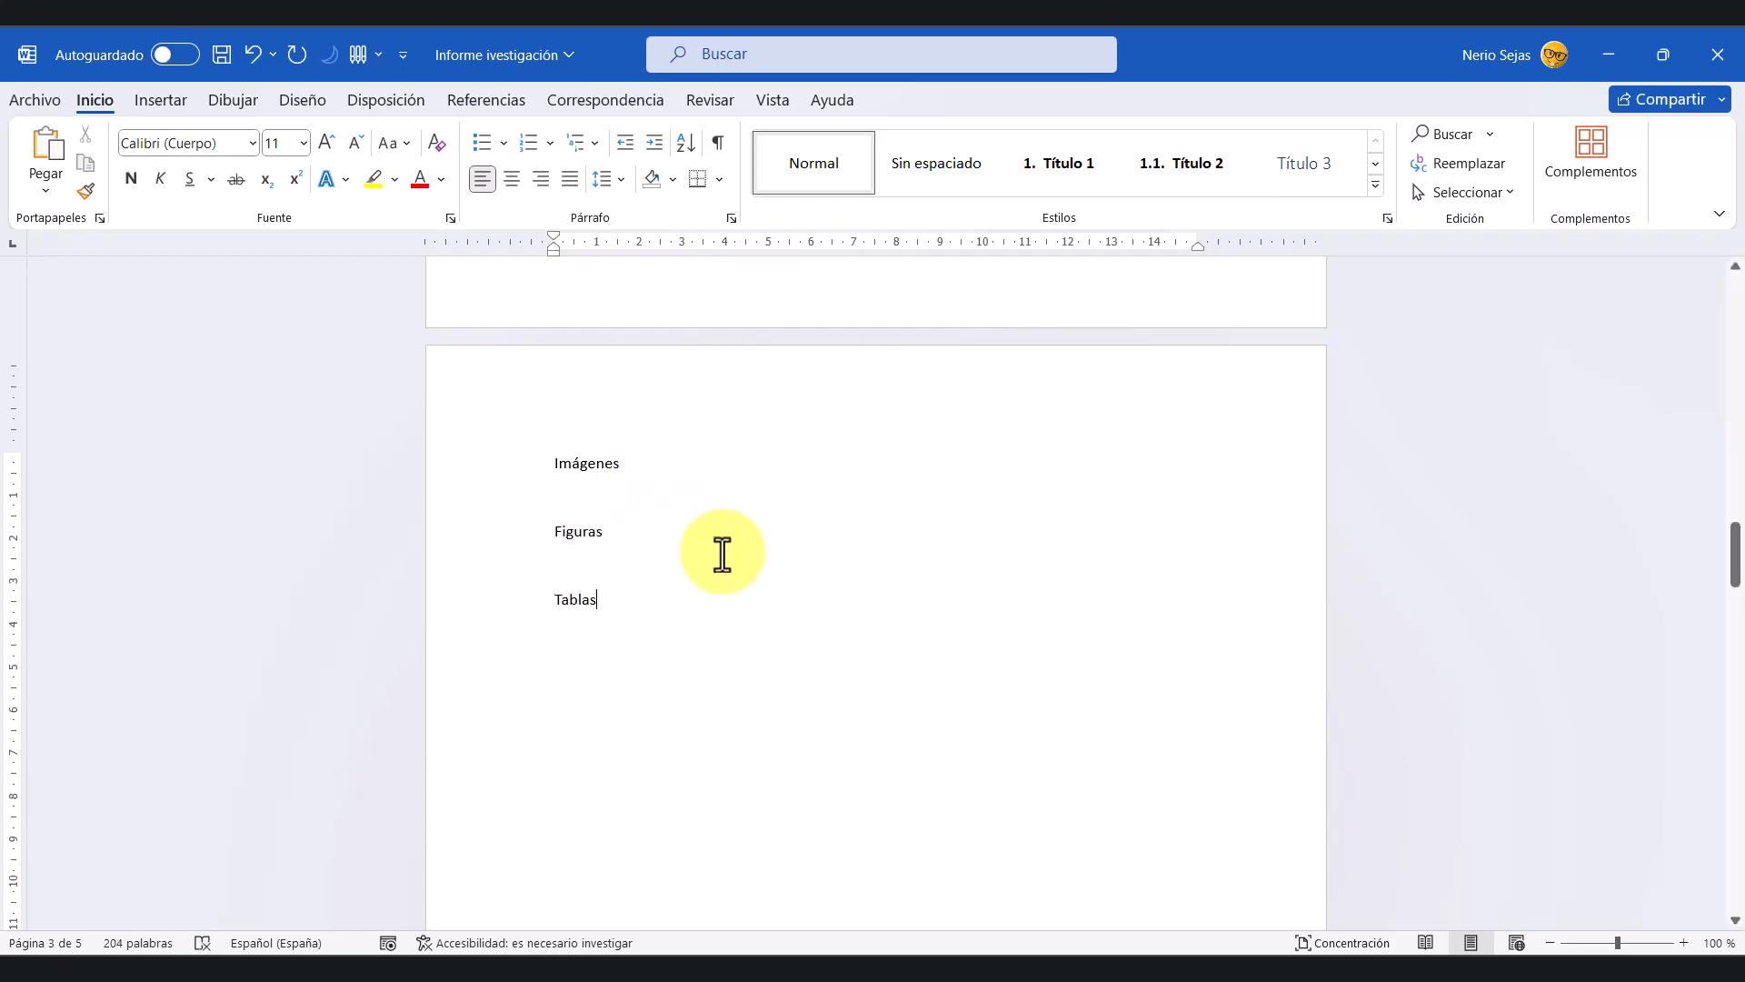
key("Return")
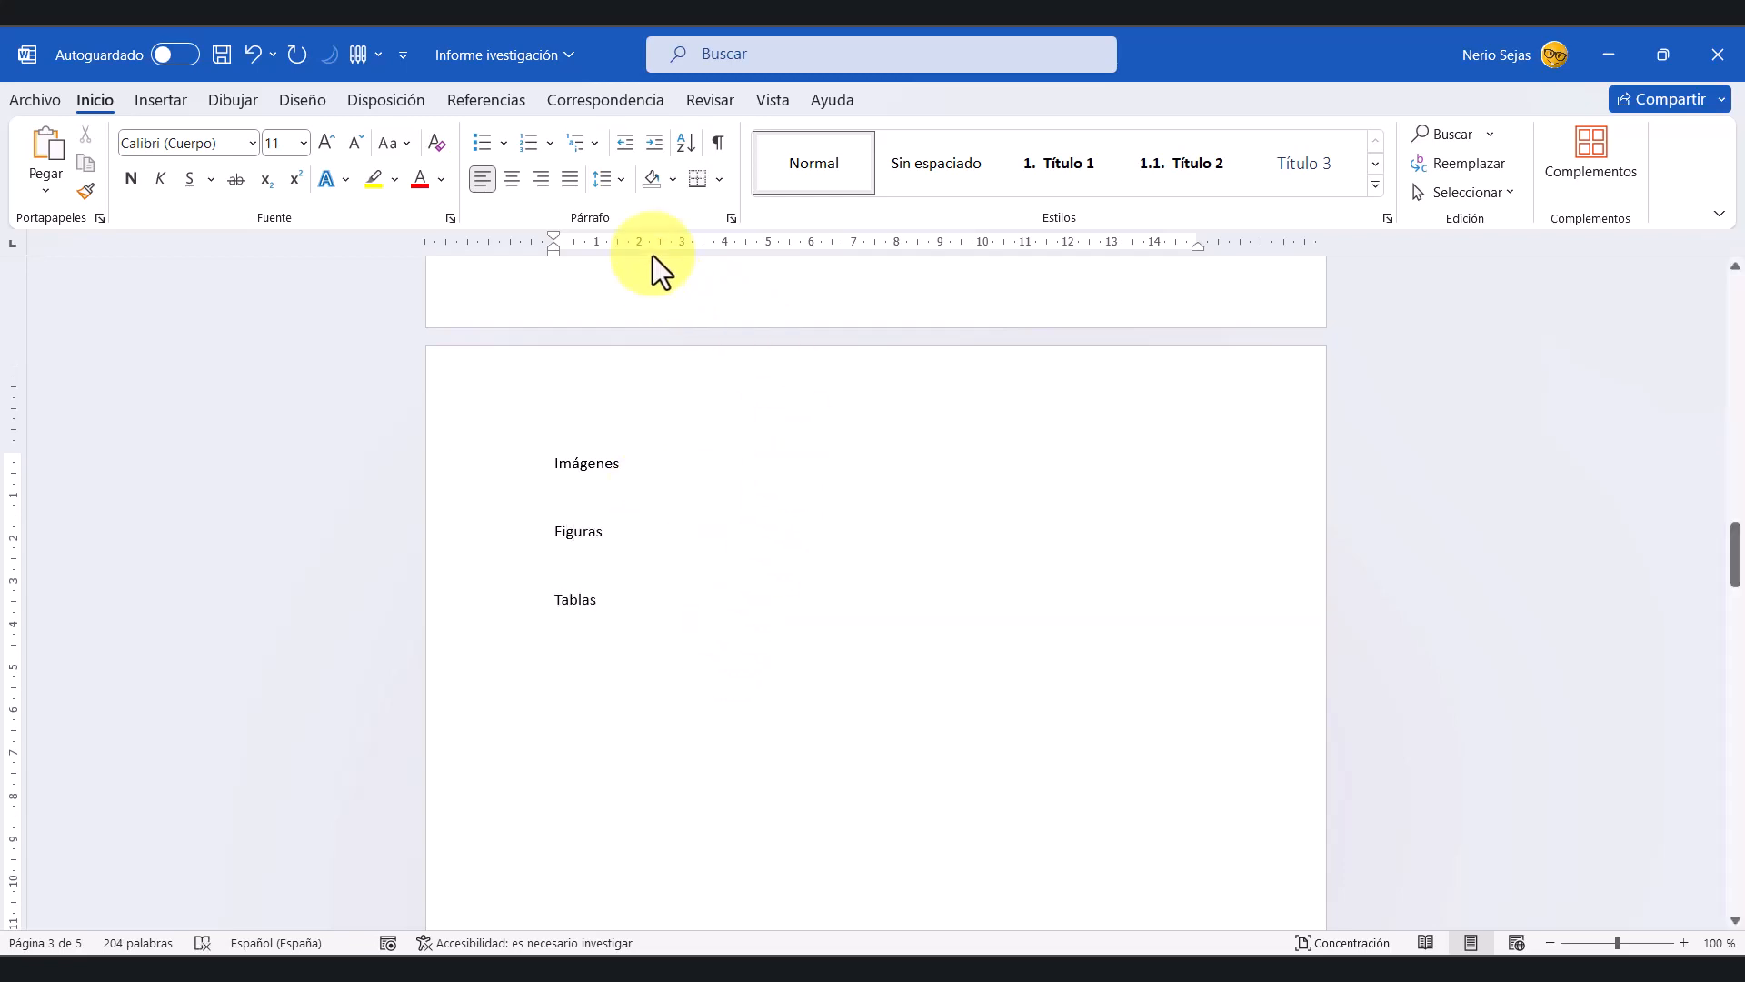
Step: Examine the caption options for the first electronic balance picture under MATERIALES Y EQUIPOS, without inserting a caption
left_click(488, 102)
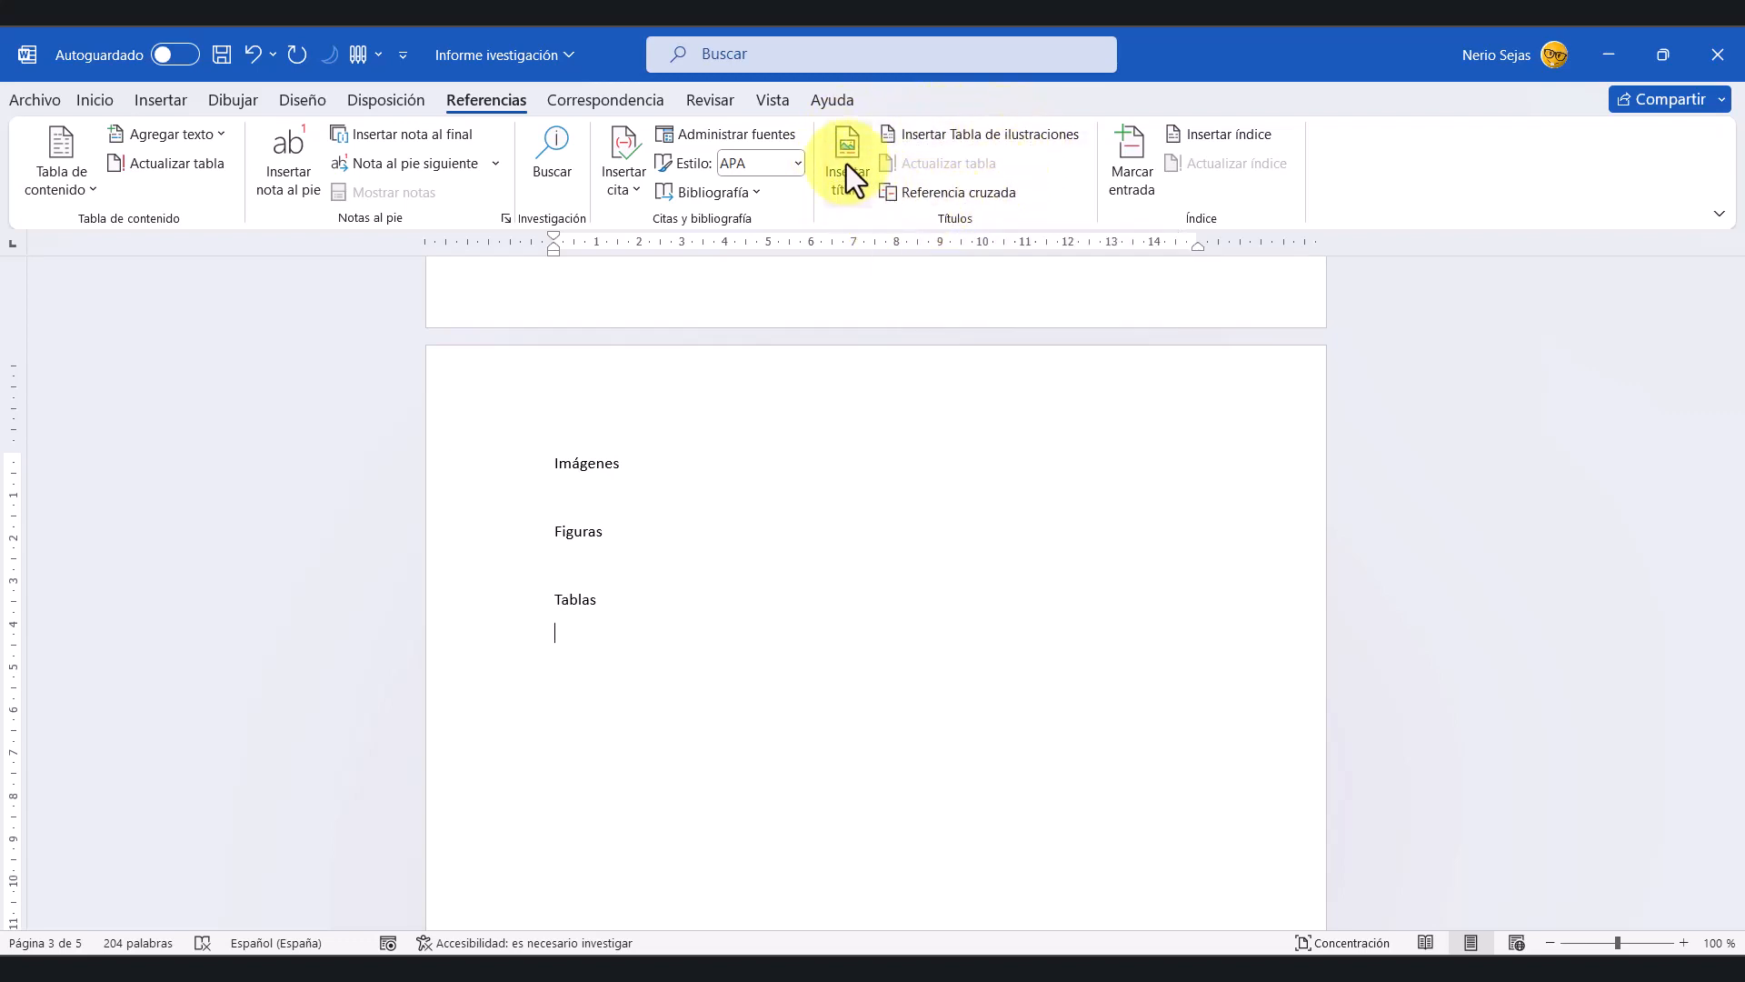
scroll(886, 554, "up", 10)
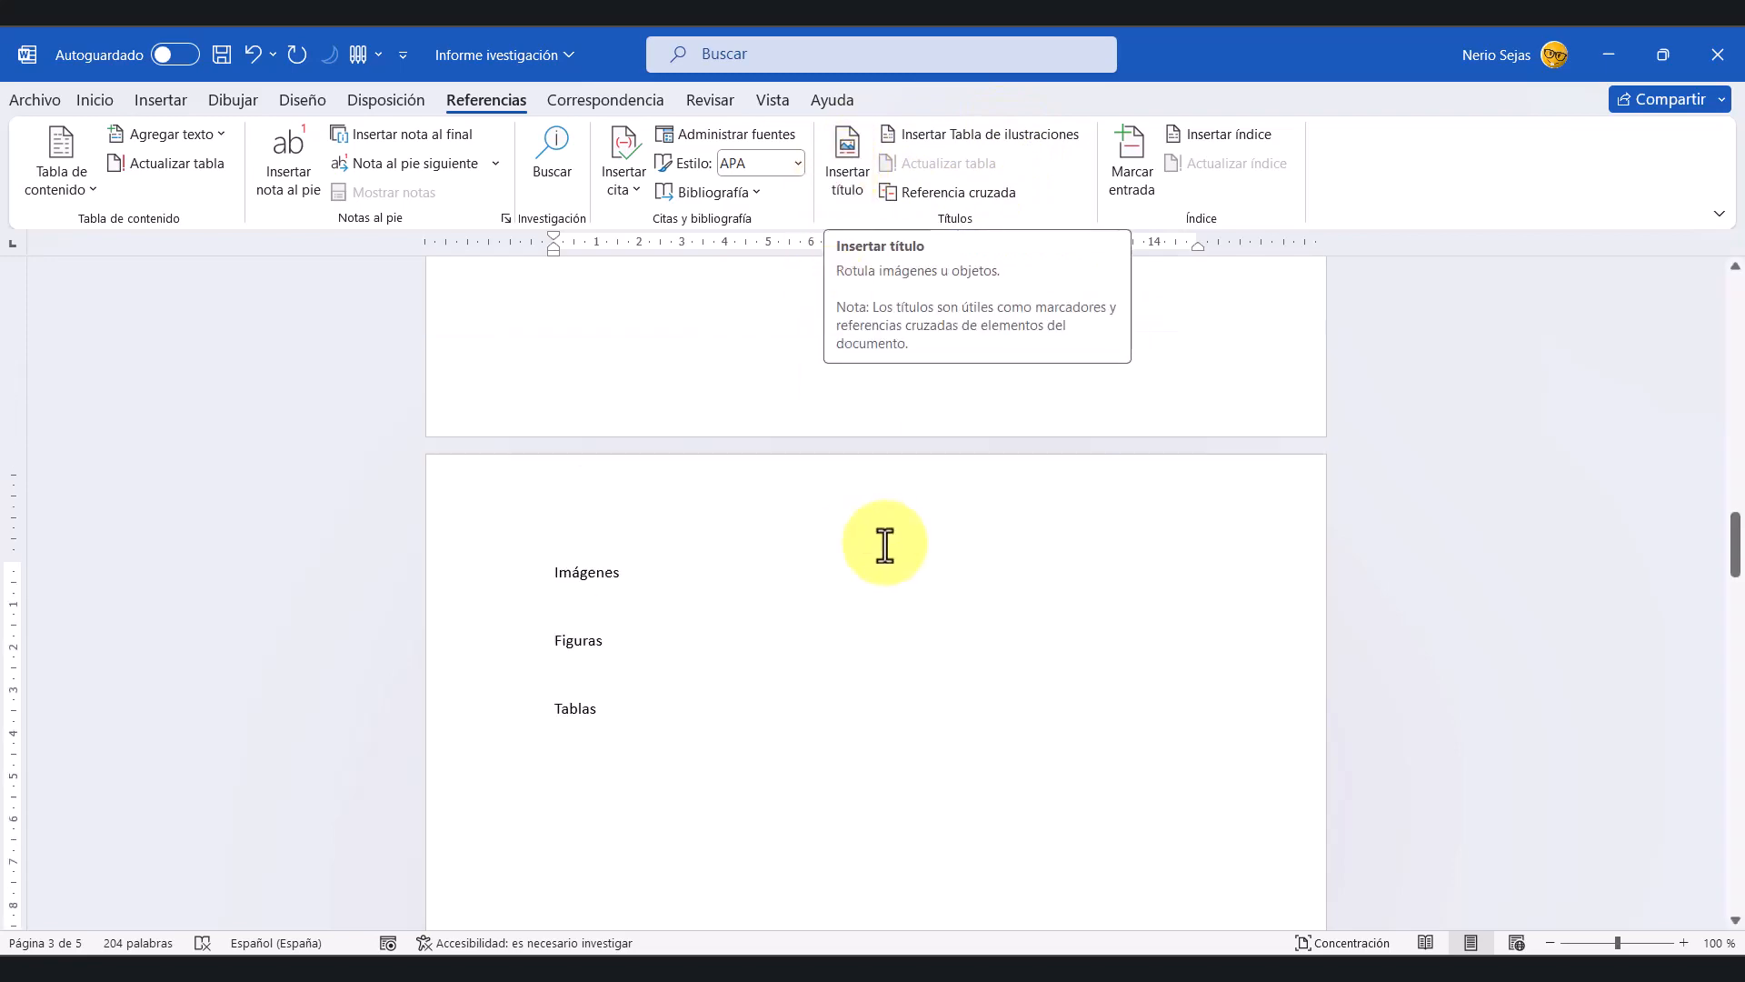
scroll(894, 591, "up", 5)
scroll(894, 591, "down", 12)
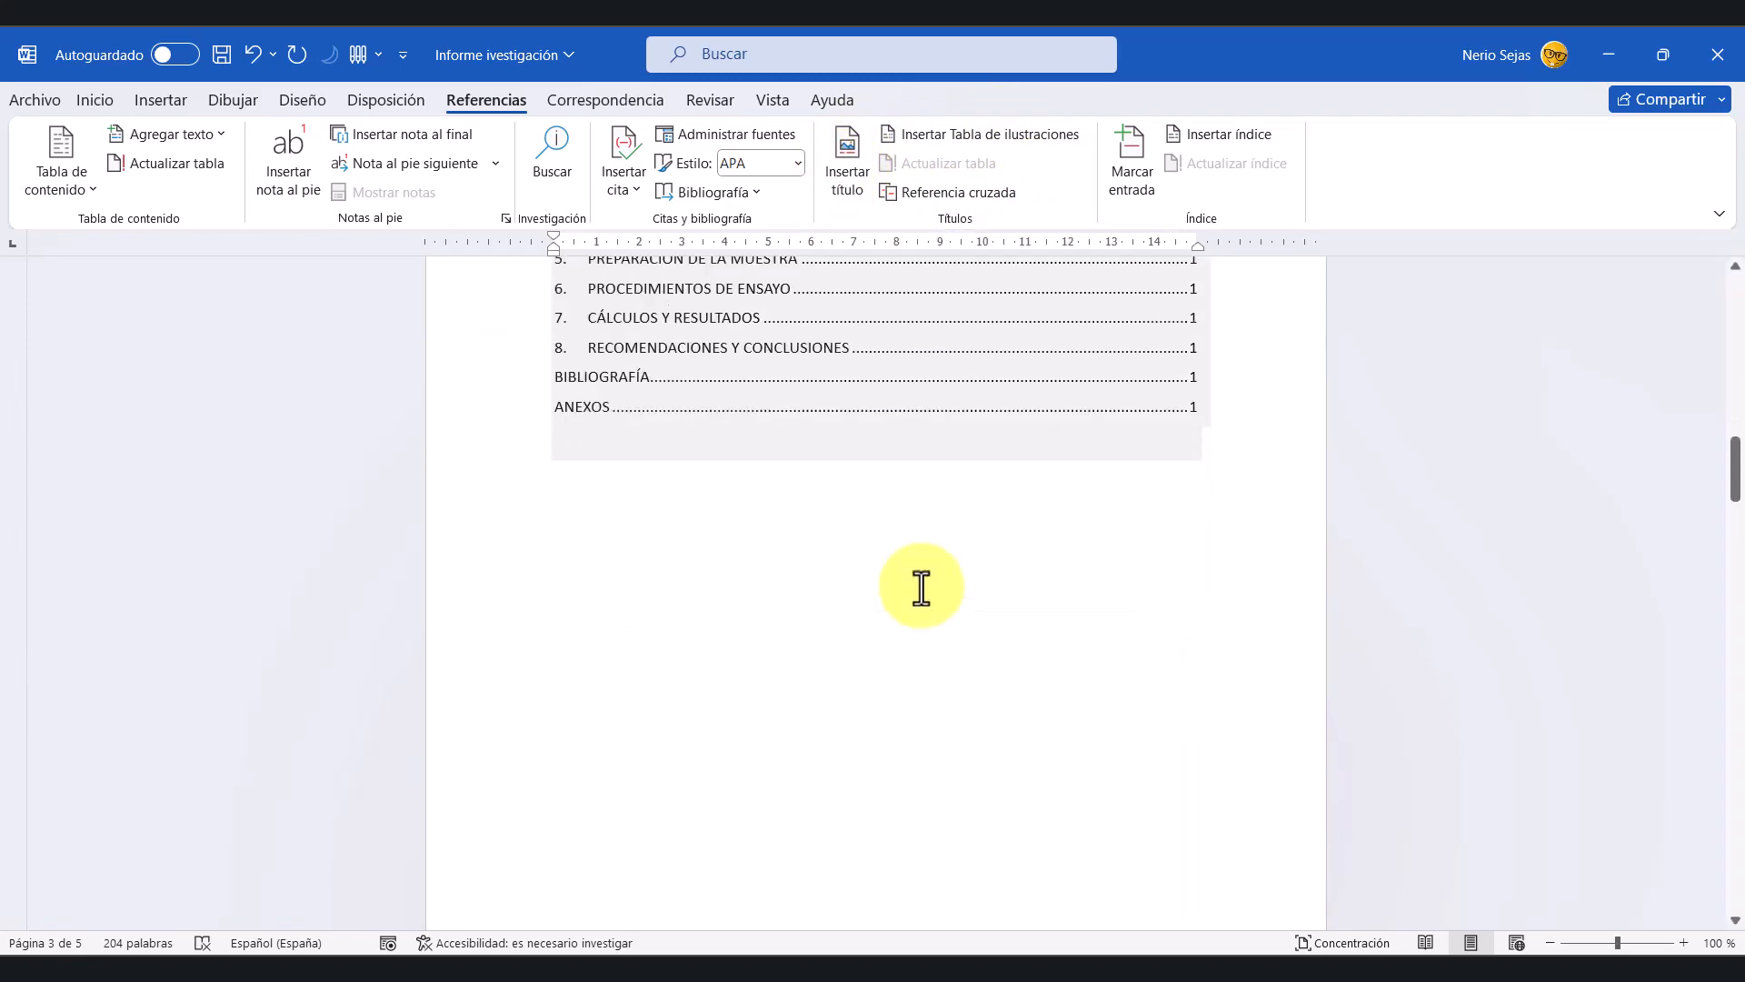
scroll(919, 592, "down", 15)
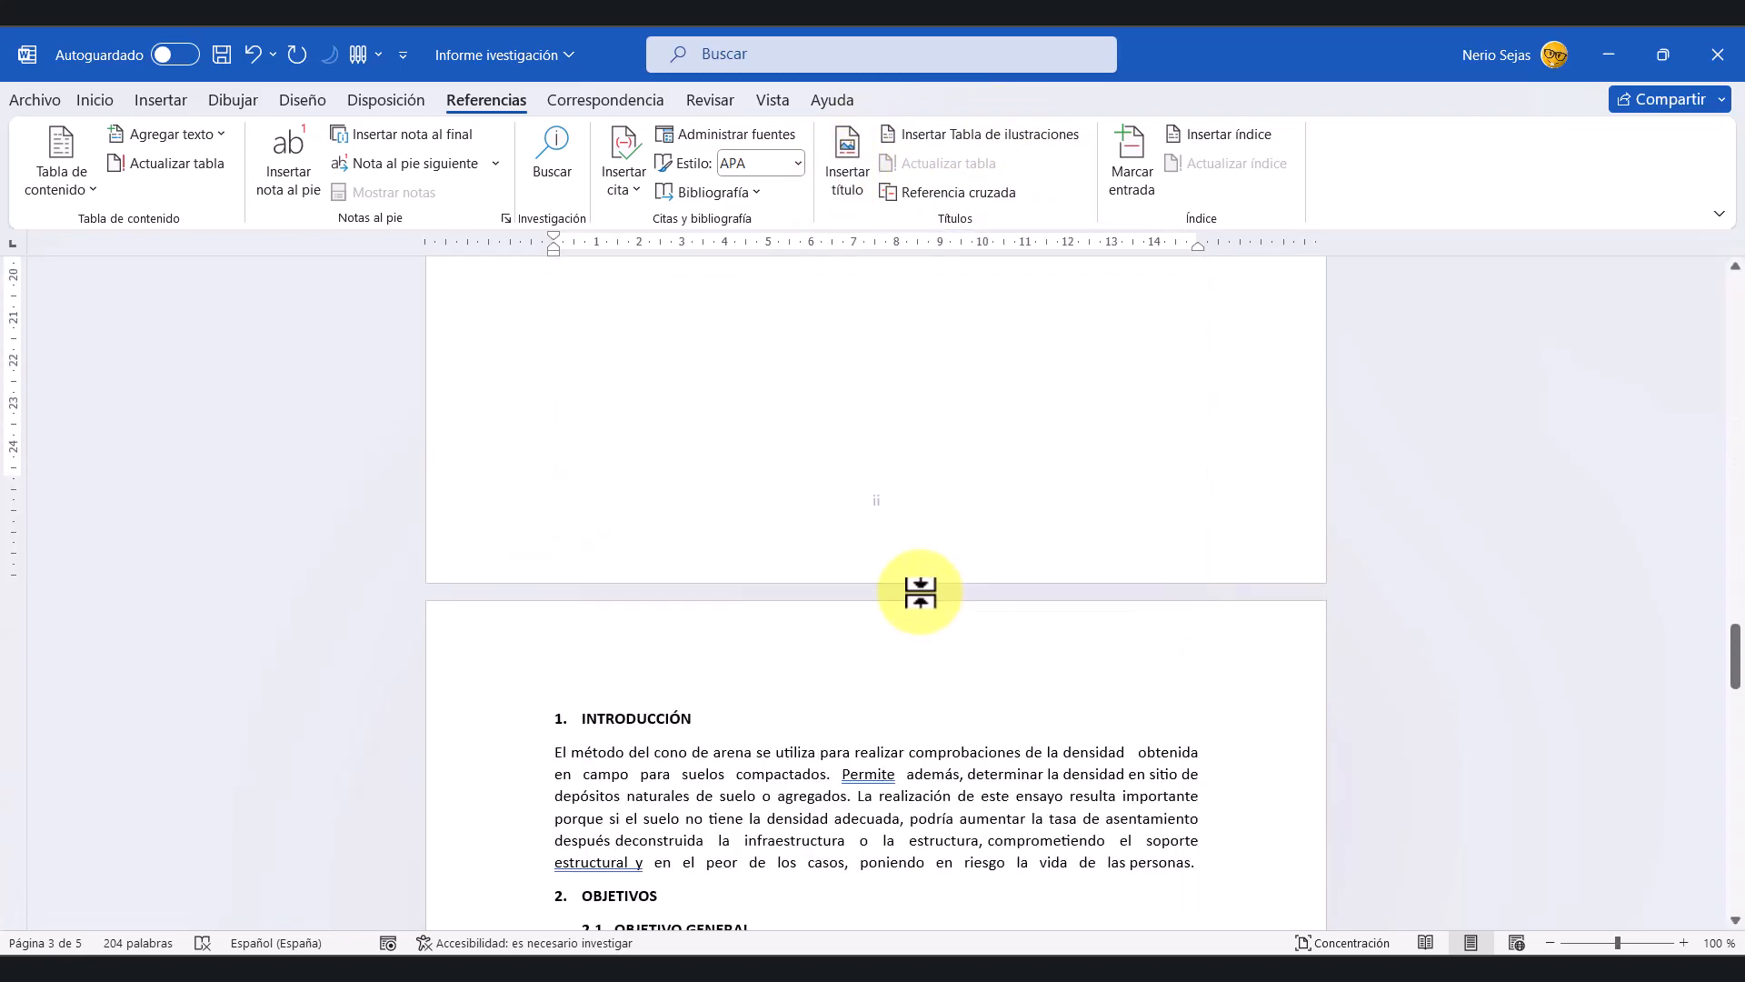
left_click(910, 490)
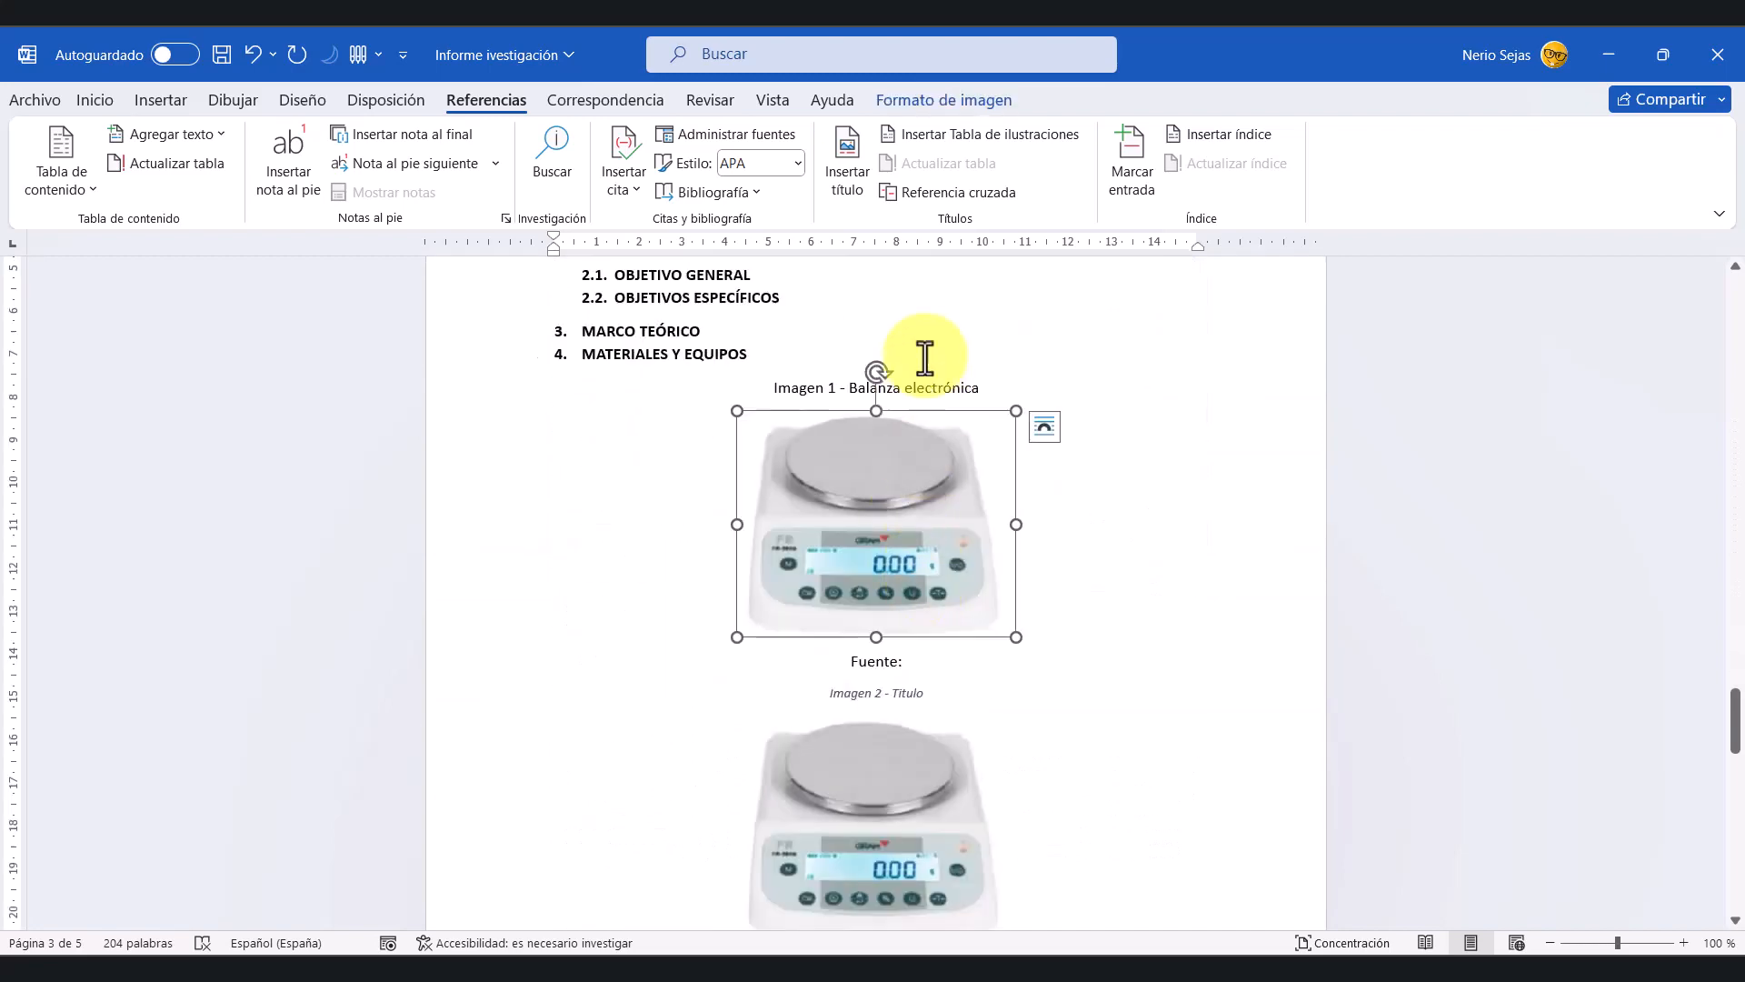
left_click(841, 150)
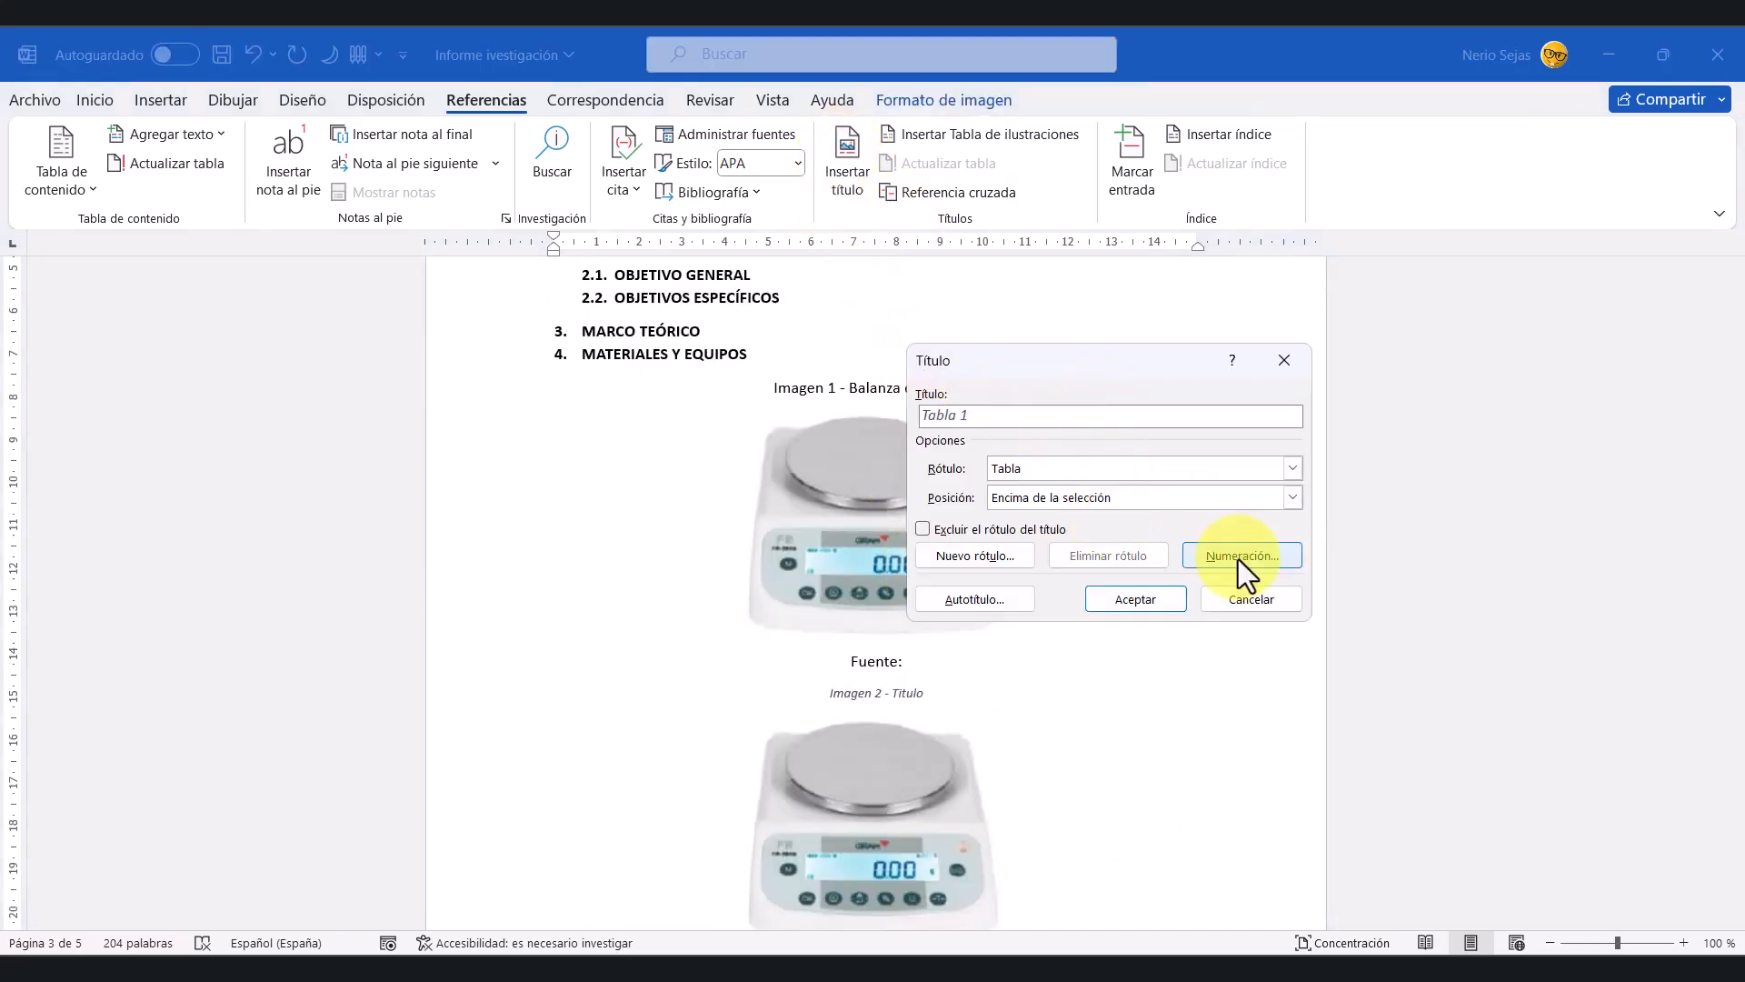
left_click(1264, 598)
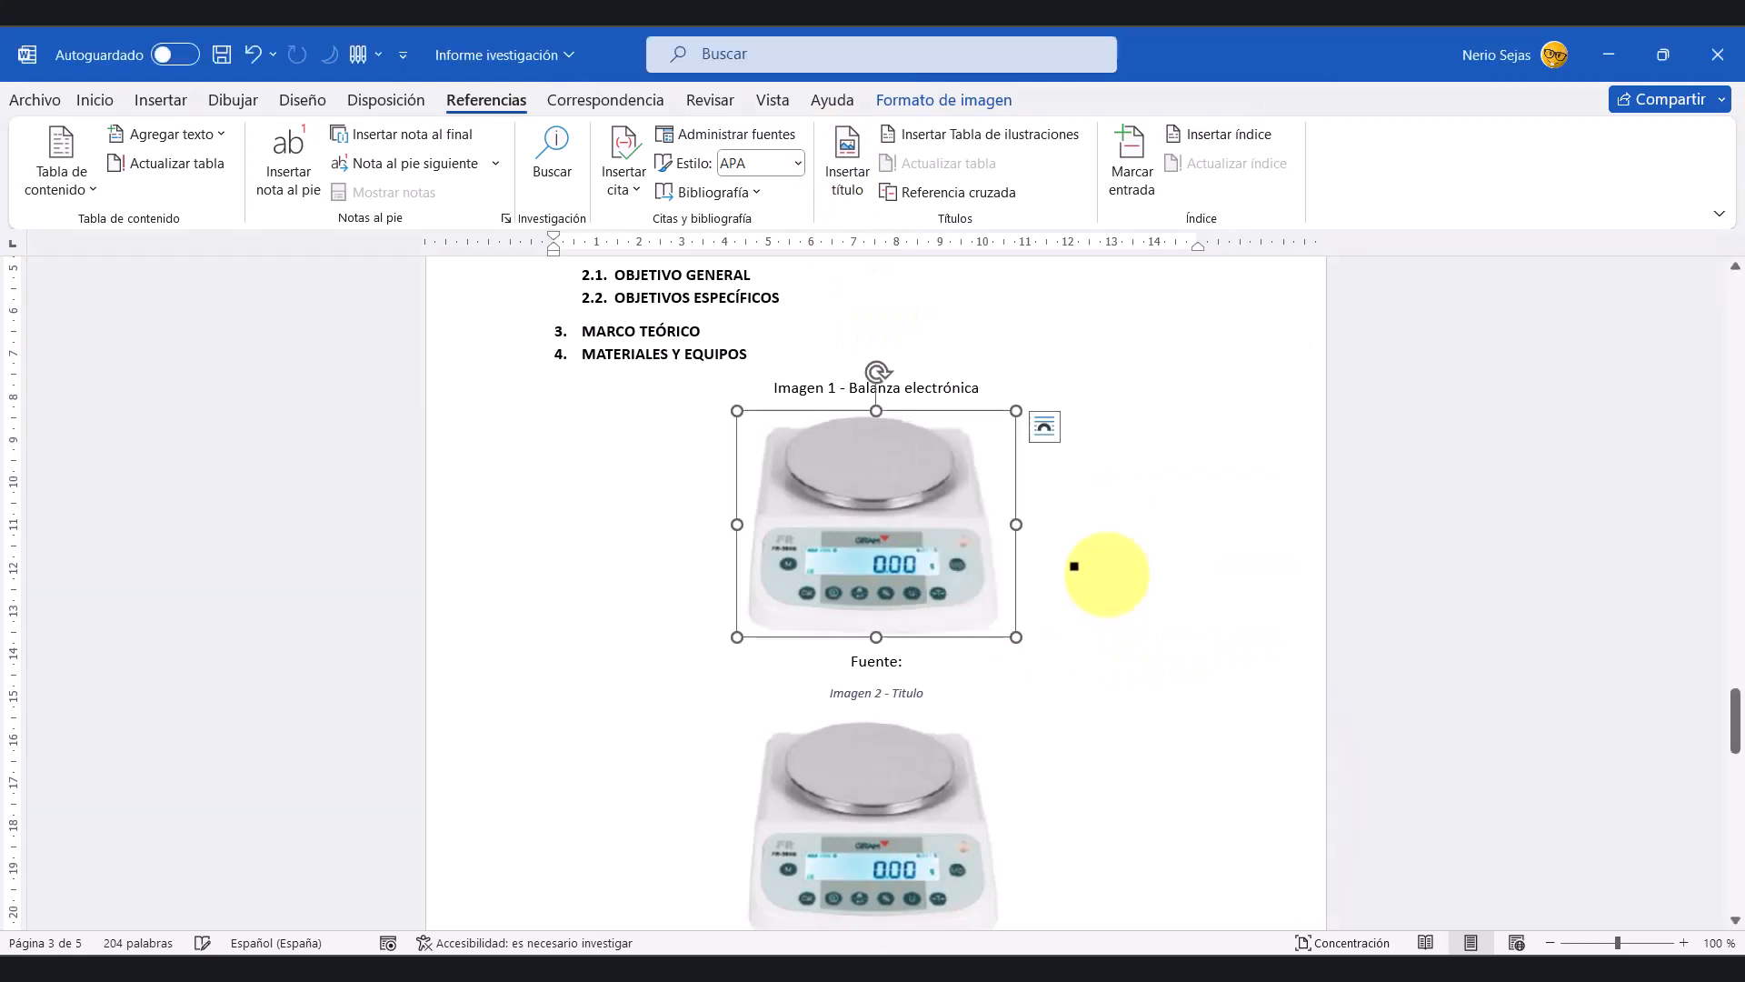
right_click(874, 520)
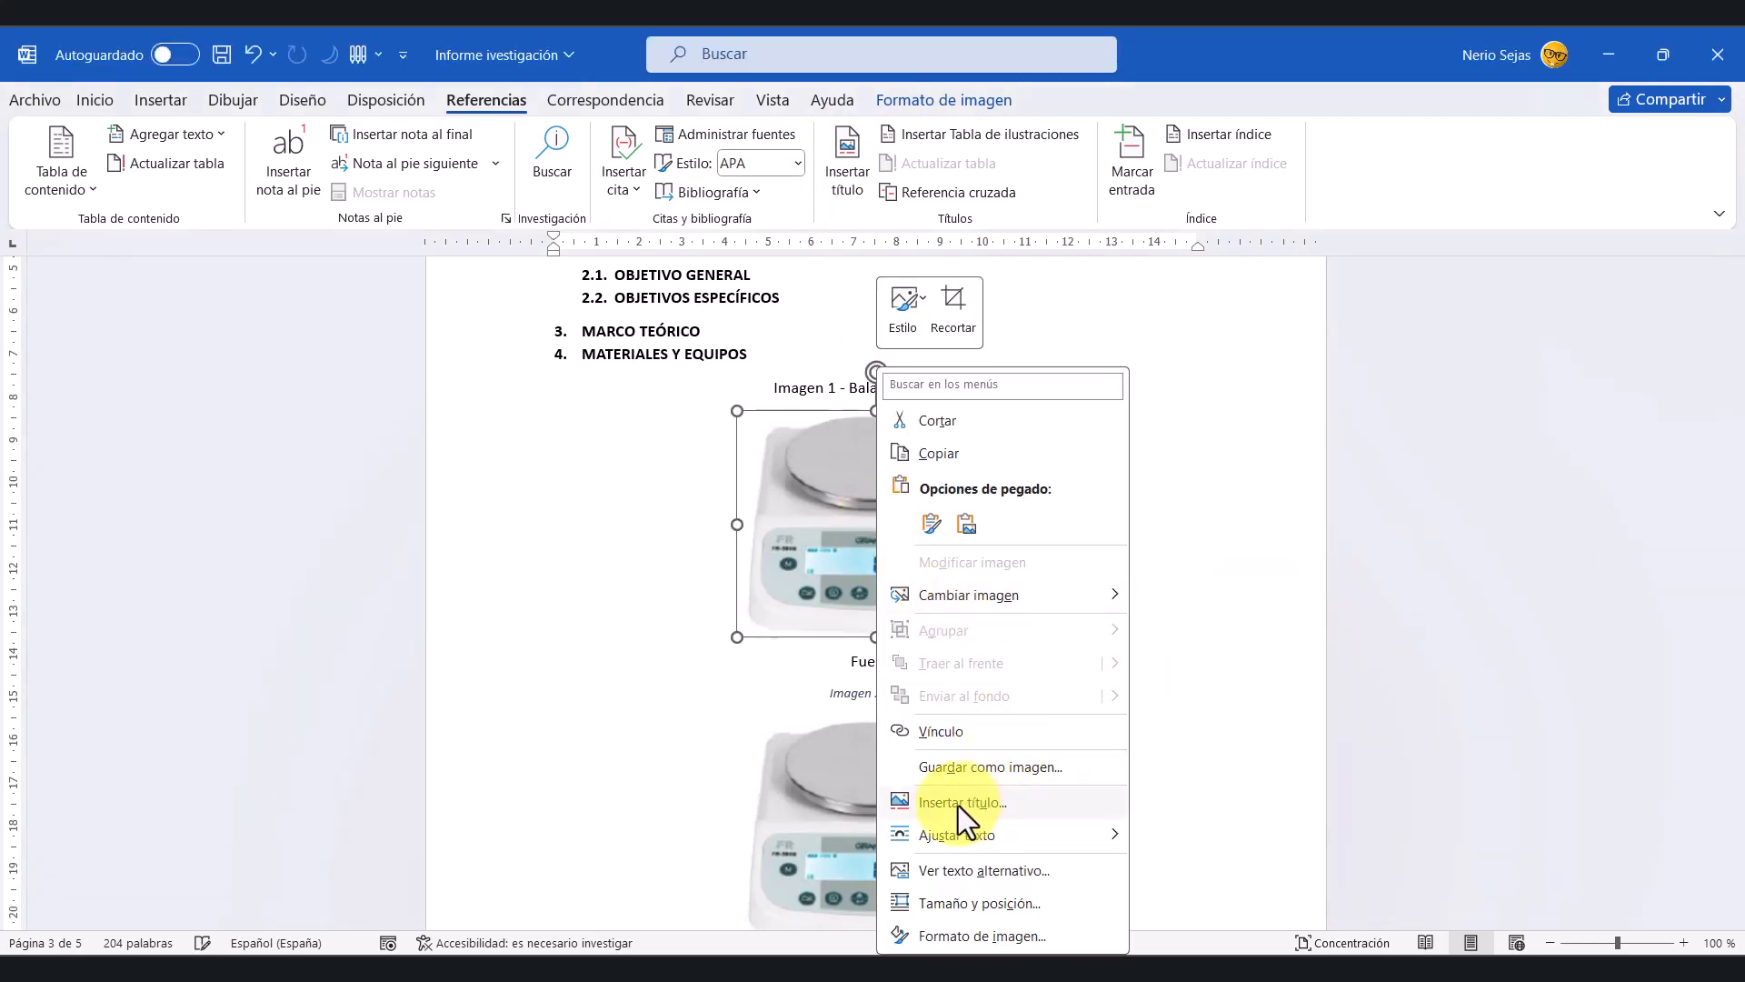
left_click(1231, 609)
scroll(888, 580, "up", 2)
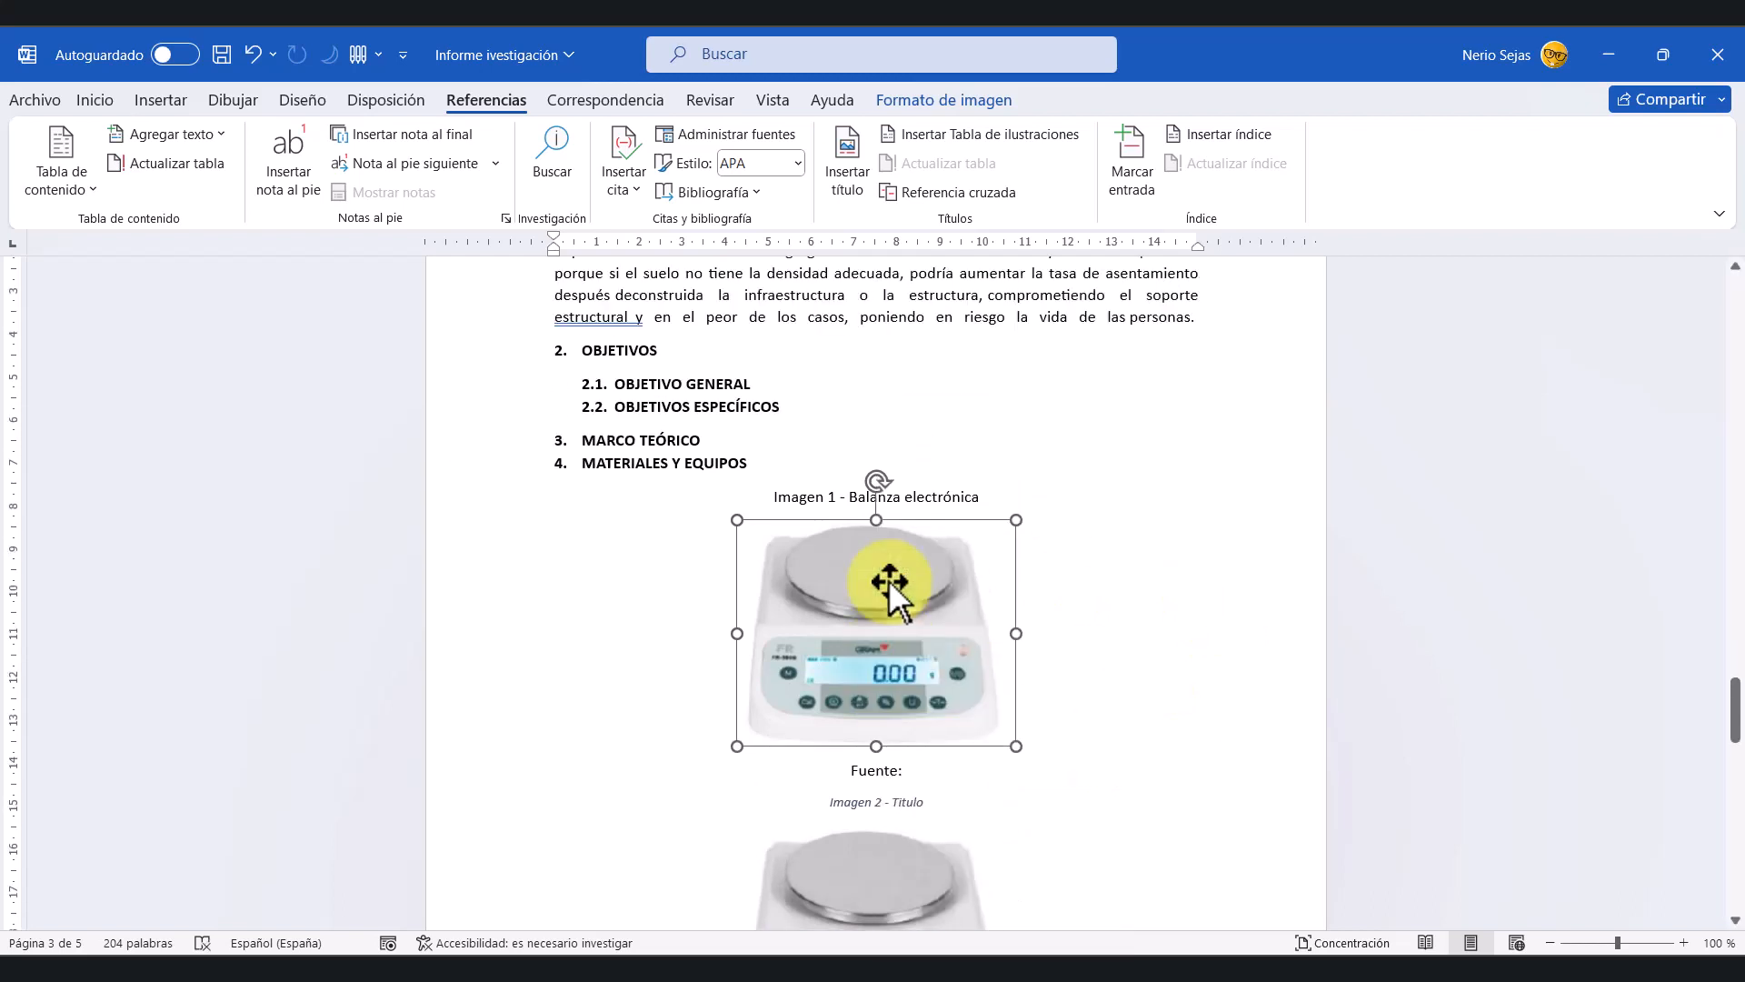
left_click(1209, 565)
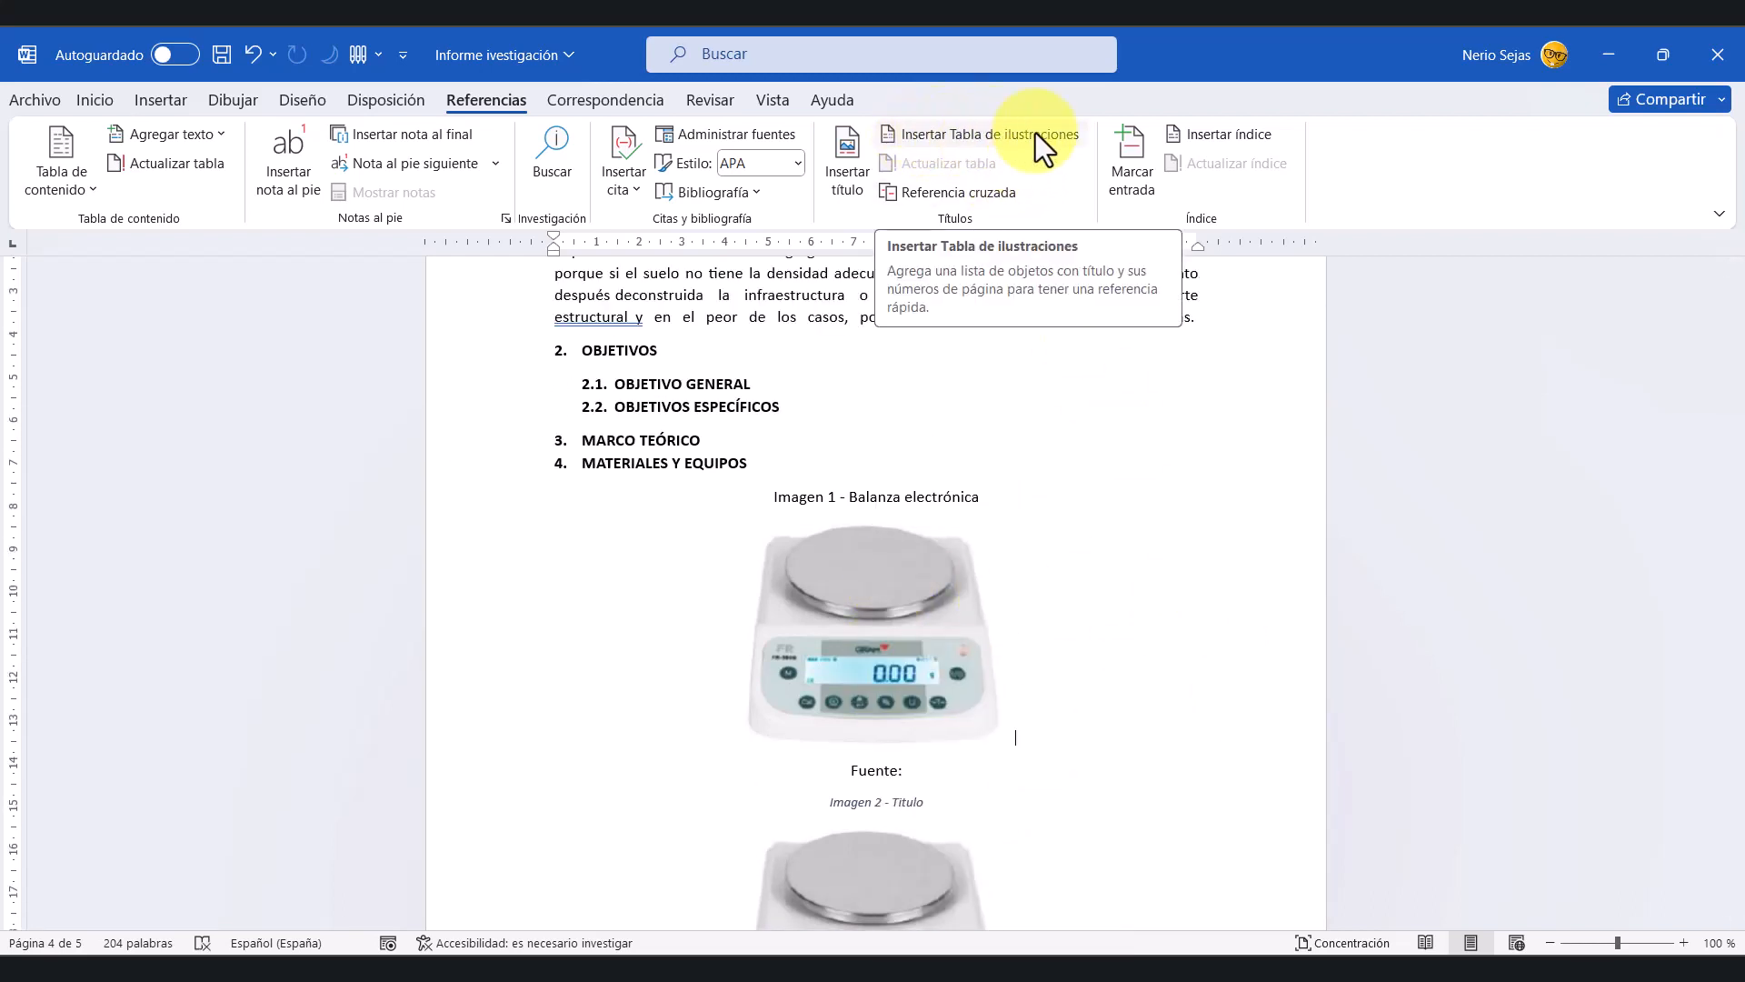
Step: Make the headings Imágenes, Figuras and Tablas on the page after the Índice bold
scroll(827, 623, "up", 15)
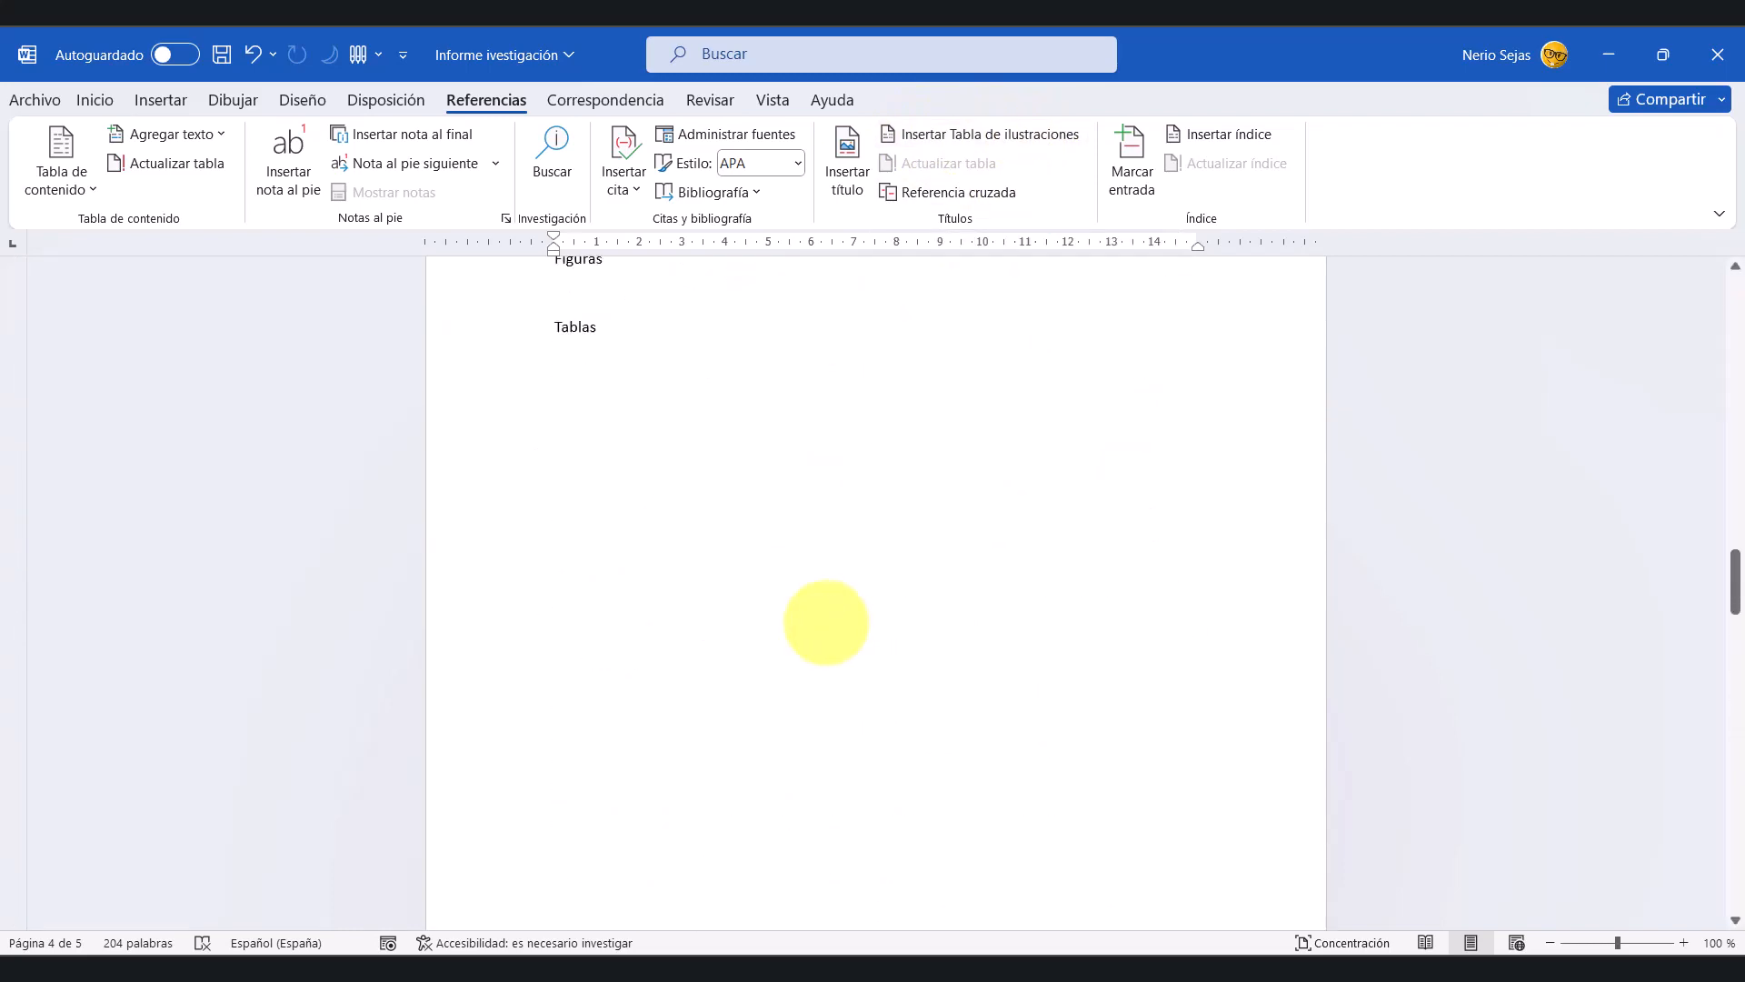
scroll(826, 624, "up", 3)
left_click(585, 497)
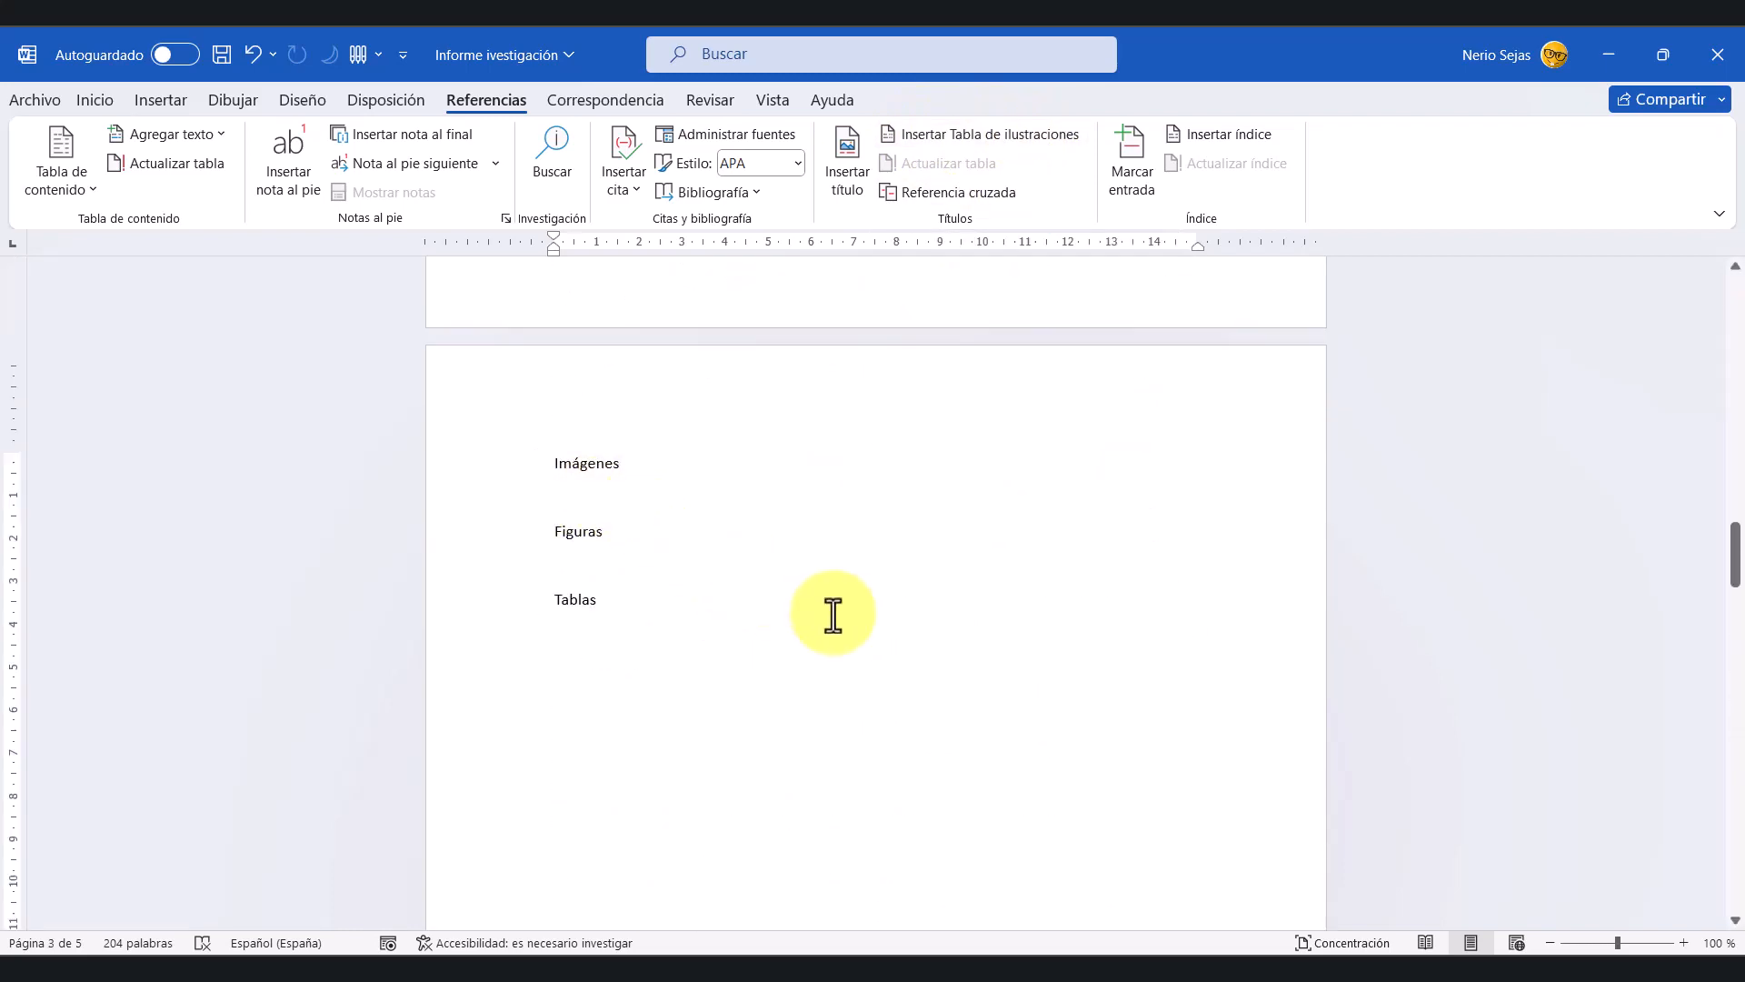
left_click_drag(631, 592, 499, 452)
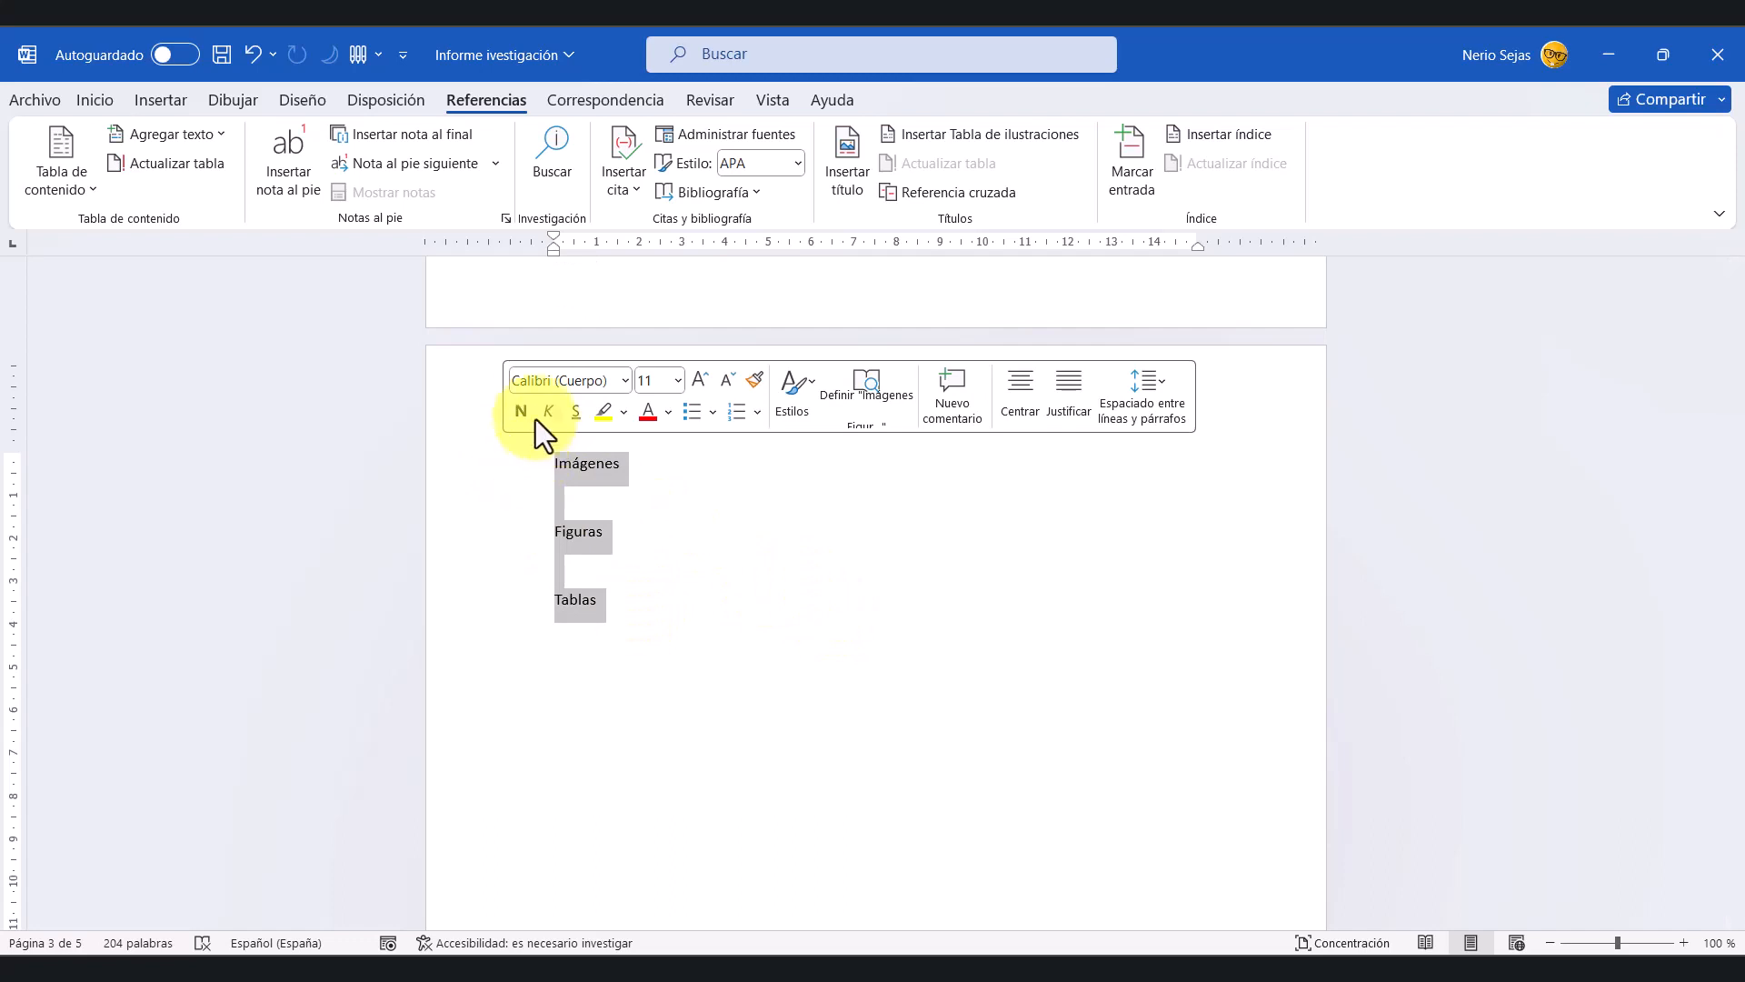
left_click(530, 414)
Step: Turn off bold on the empty lines beneath the Imágenes, Figuras and Tablas headings
left_click(582, 502)
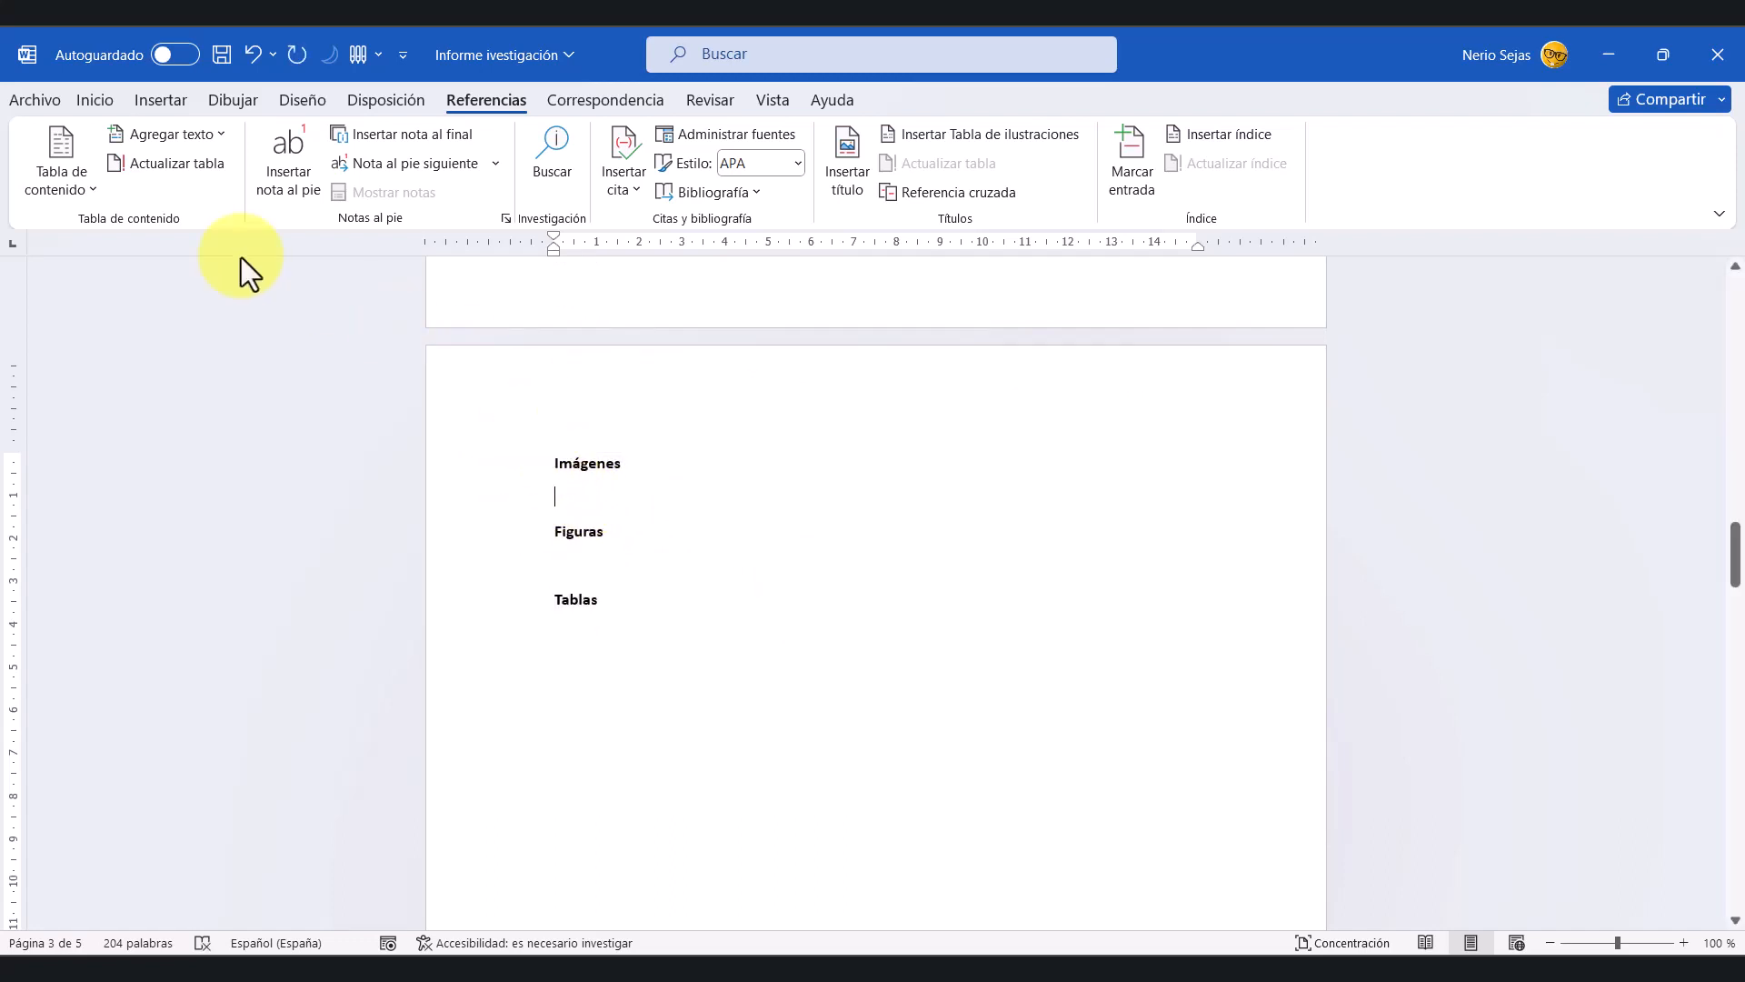
left_click(97, 102)
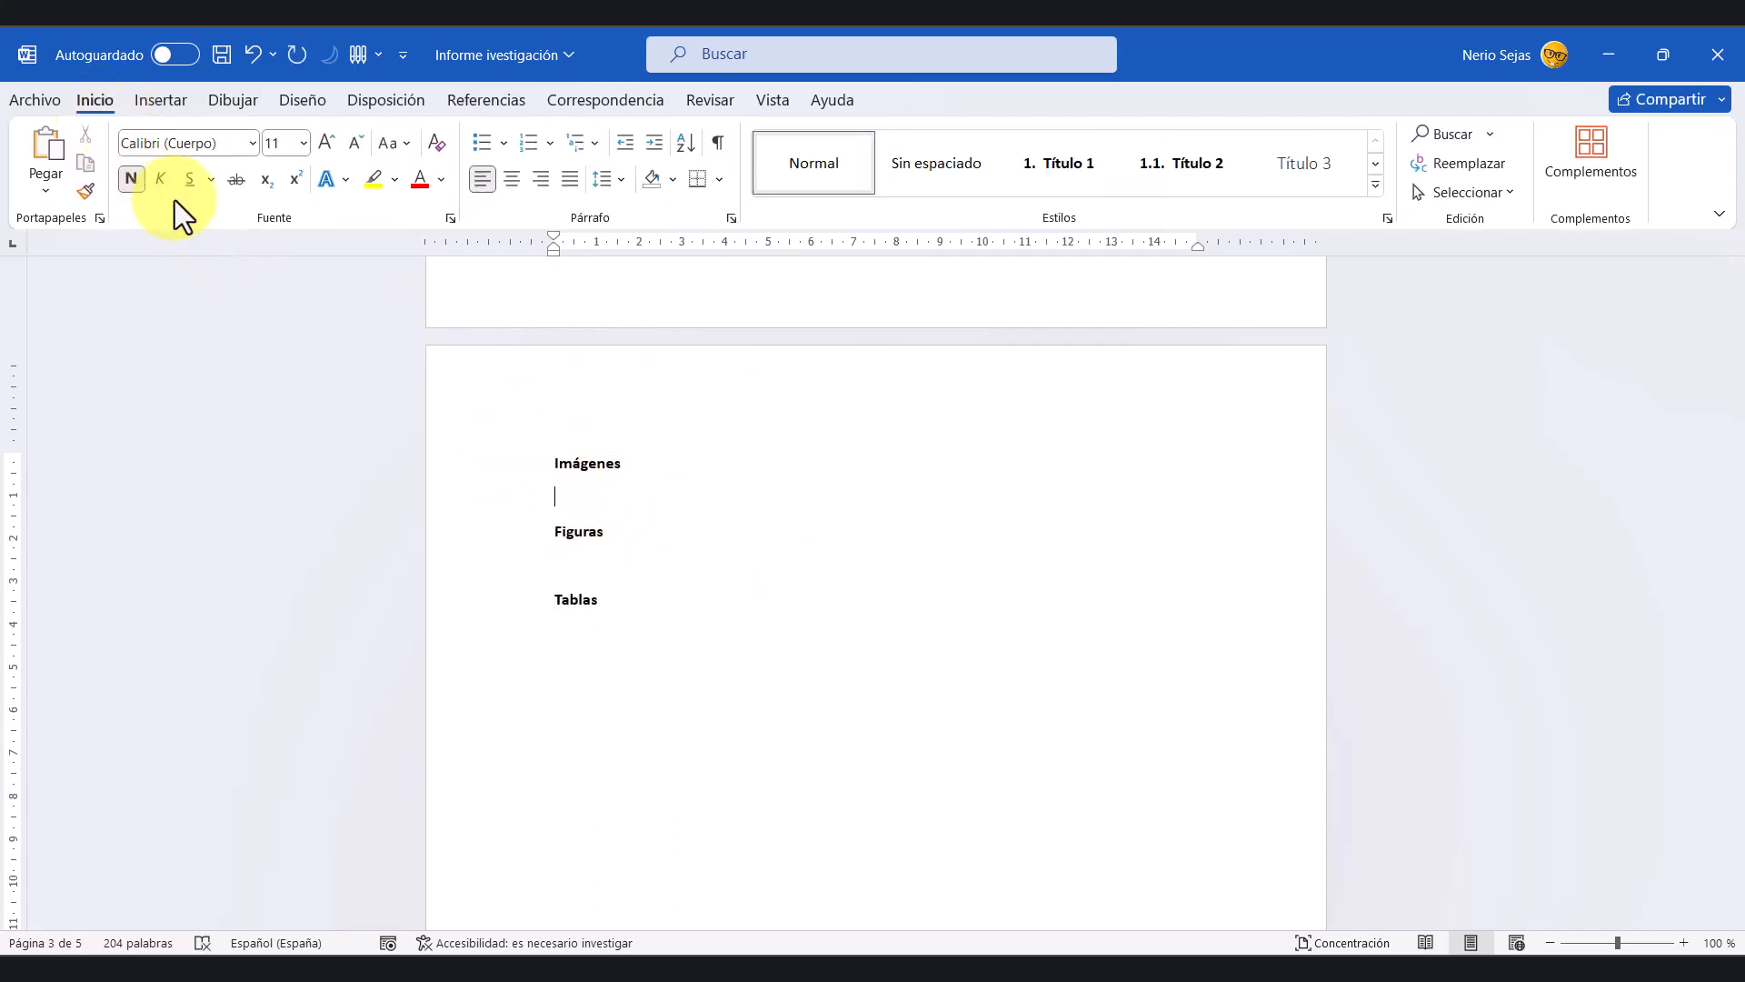
left_click(565, 566)
left_click(573, 684)
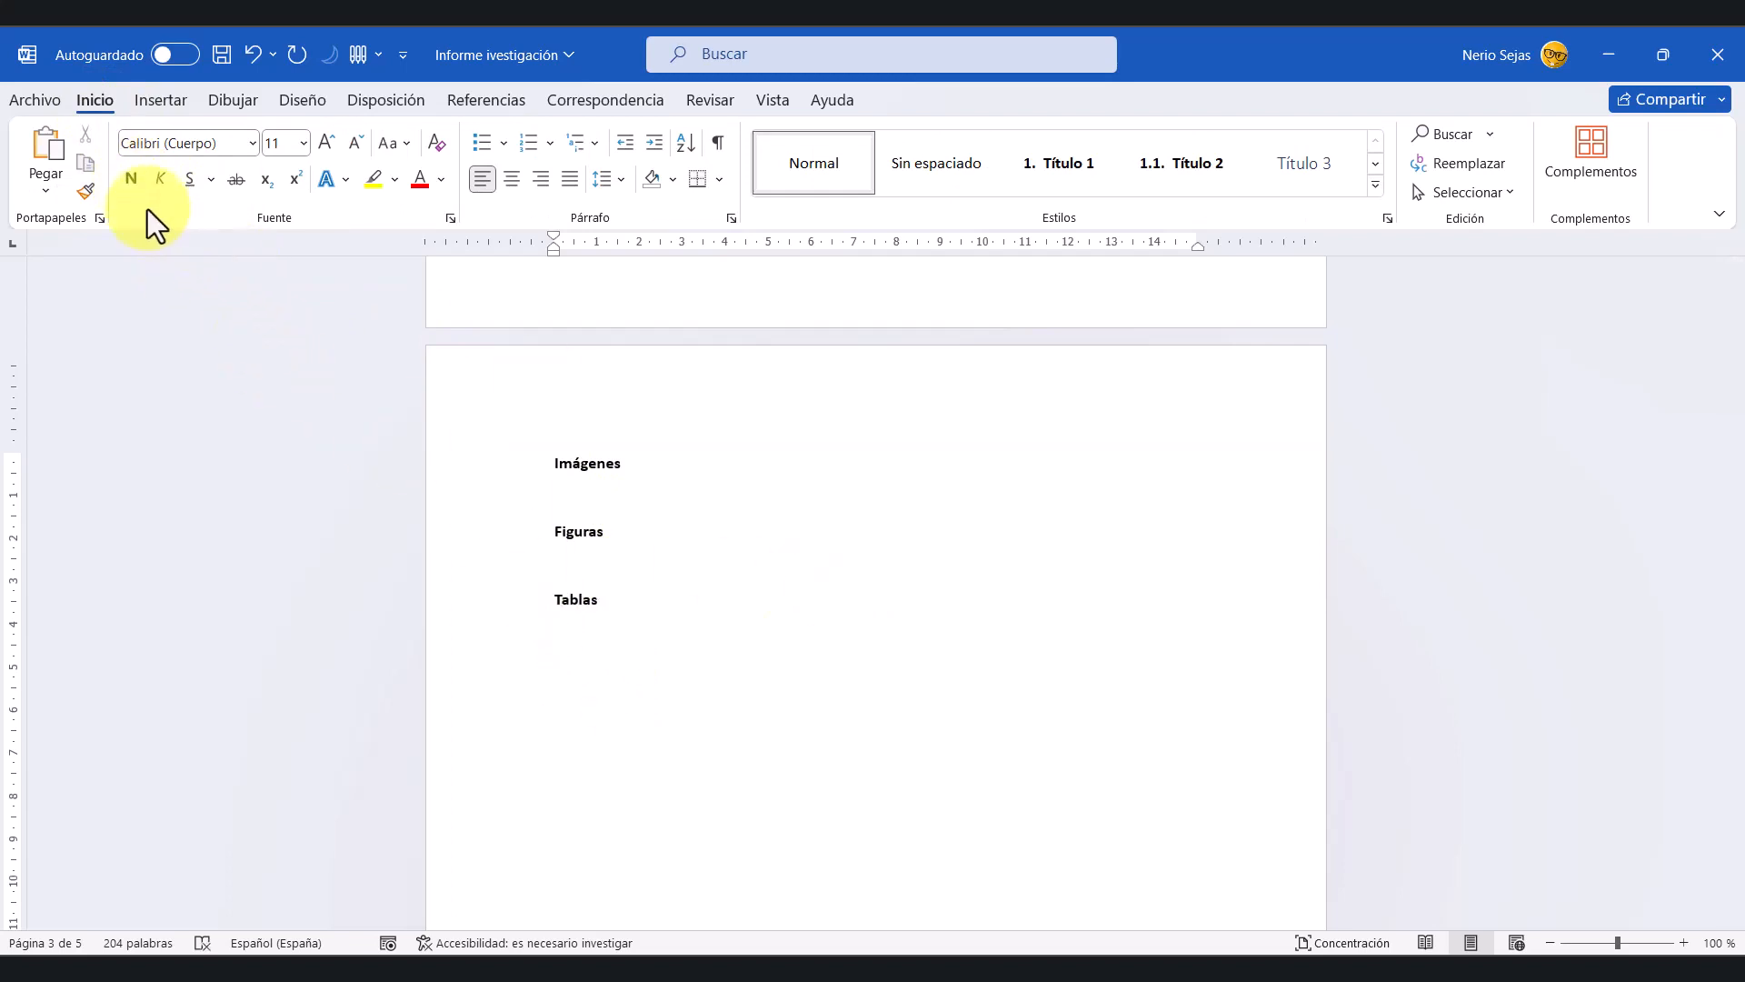
Step: Insert a table of illustrations with the caption label Imagen on the empty line beneath the Imágenes heading
left_click(603, 495)
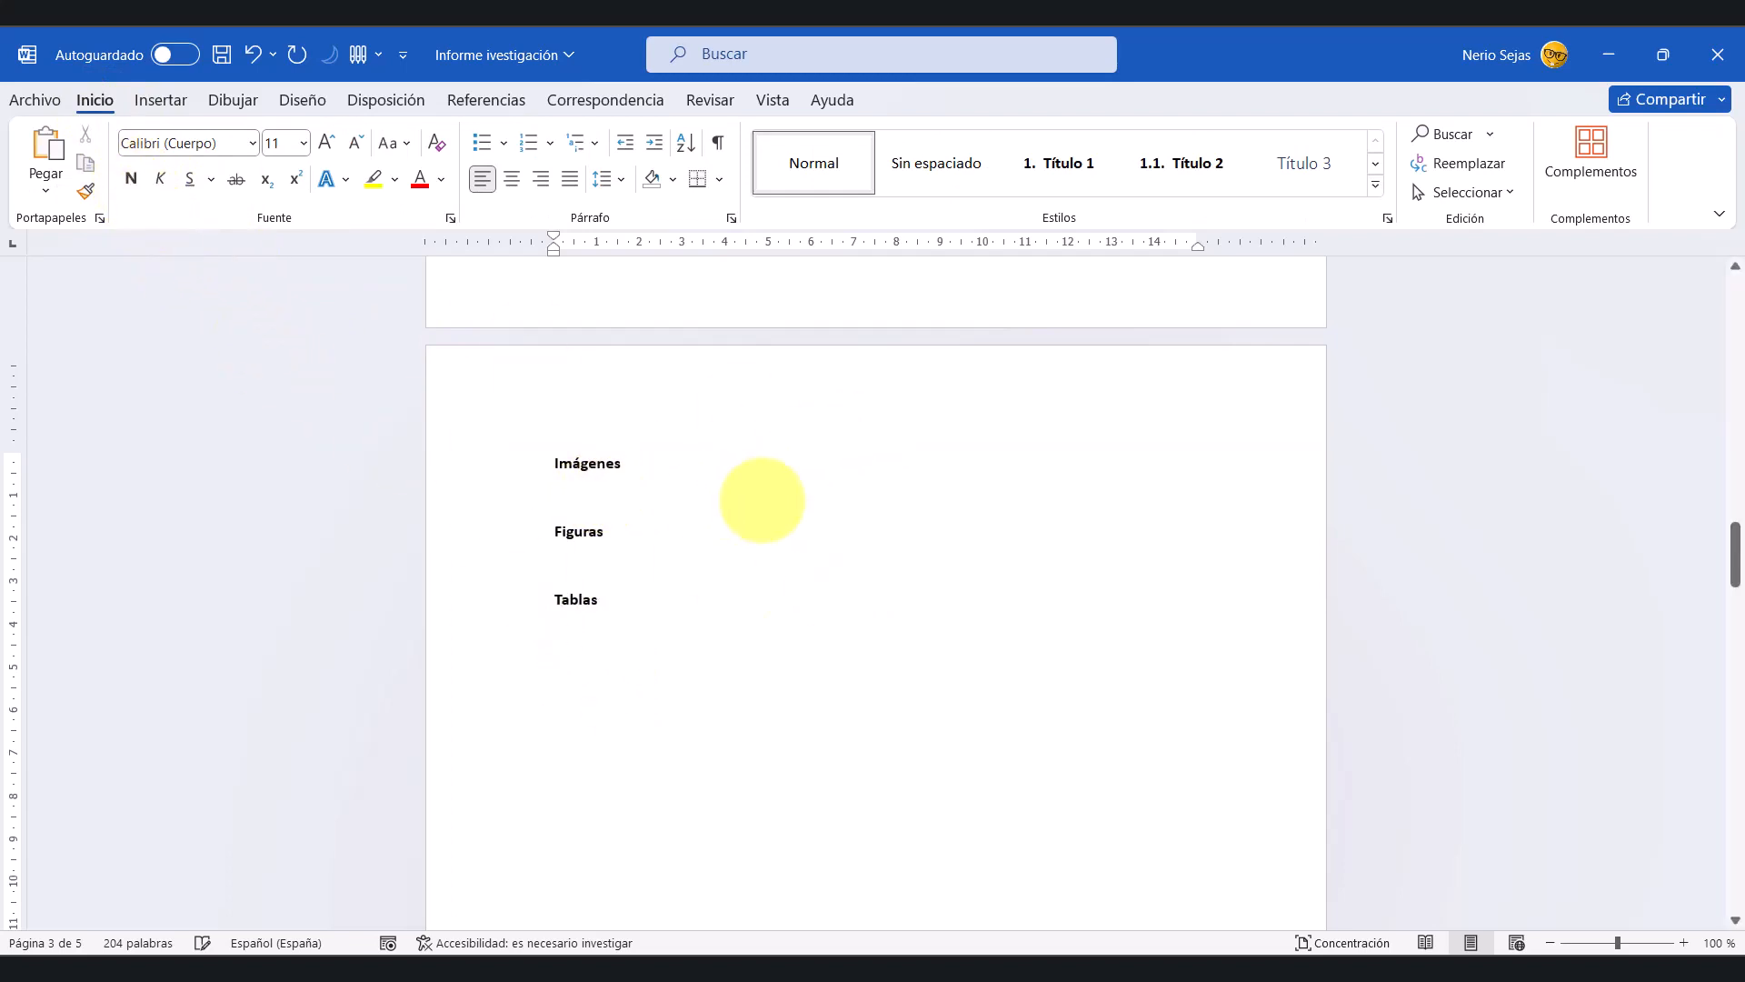
left_click(507, 104)
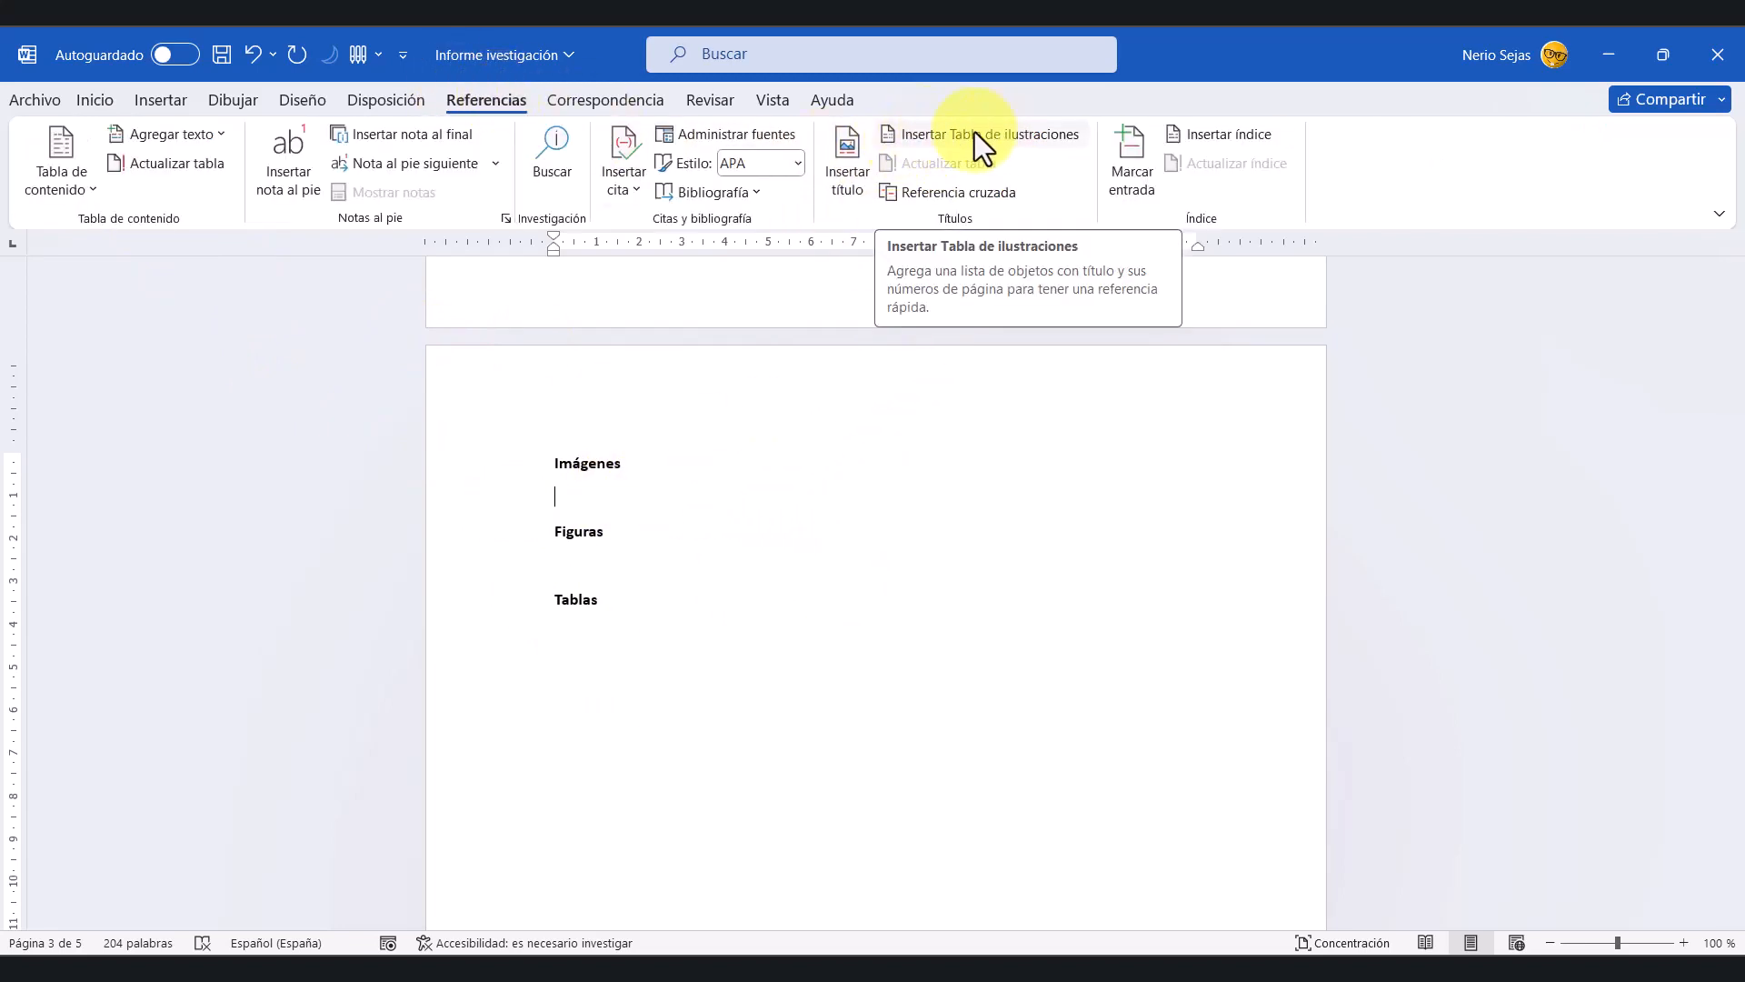
left_click(1007, 134)
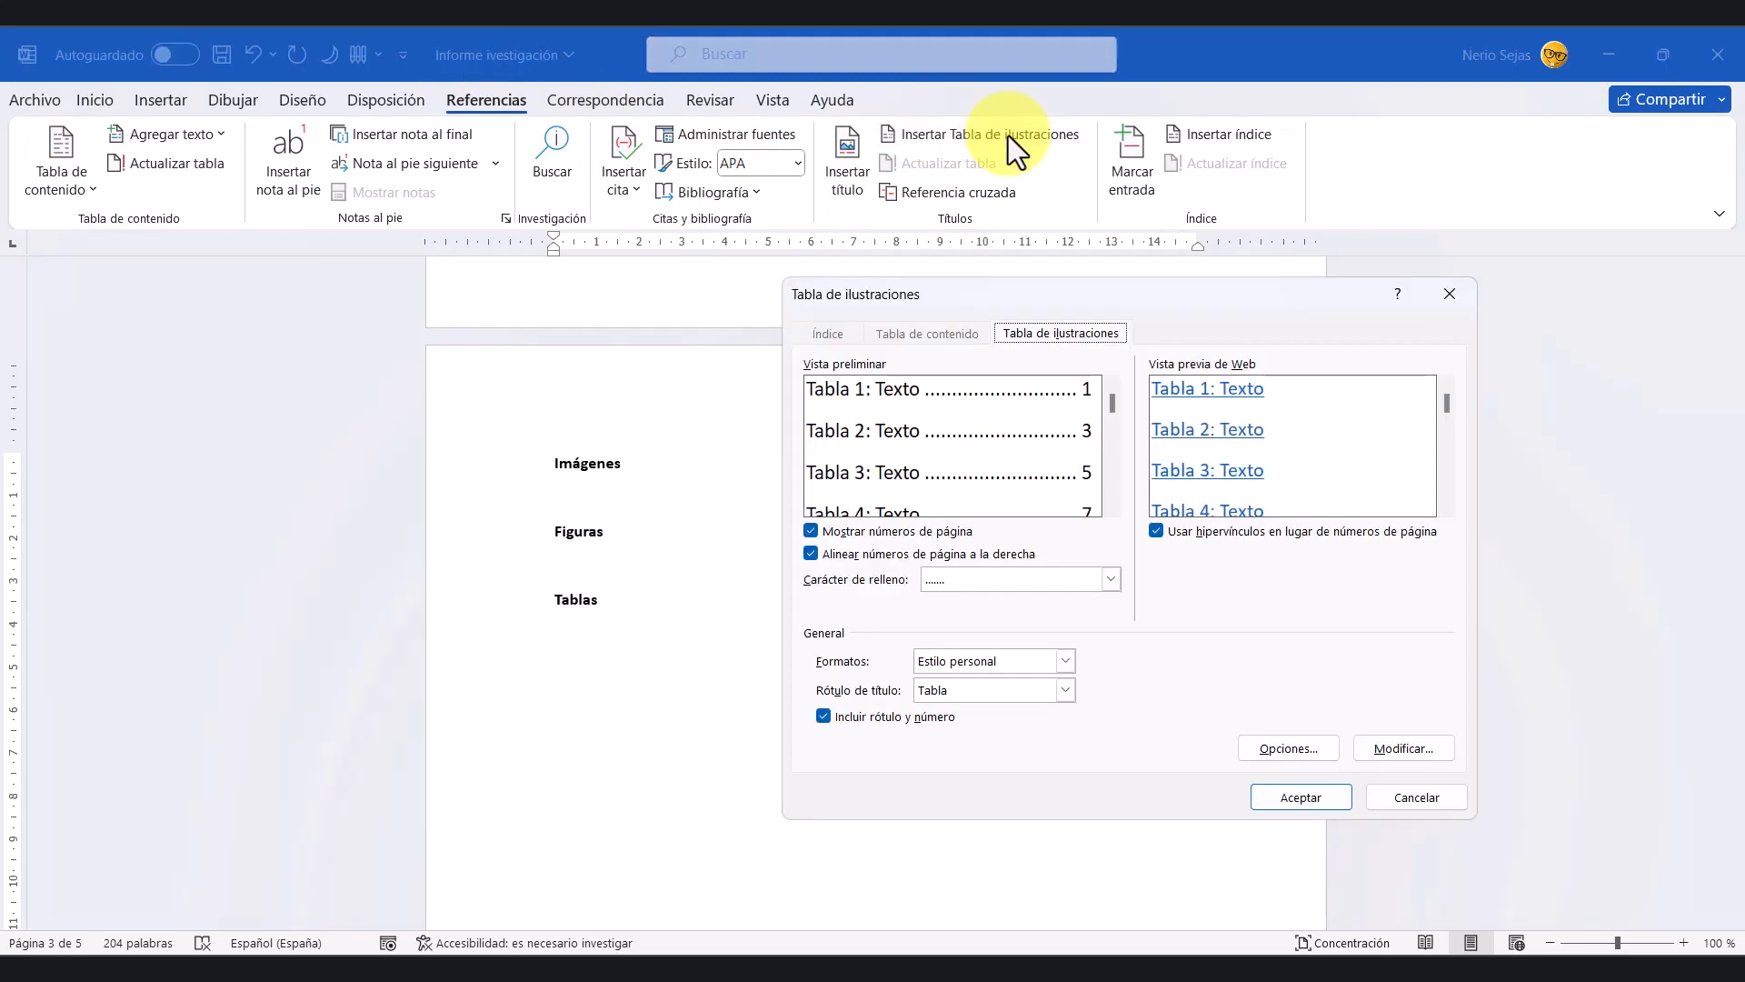
left_click_drag(1125, 297, 1257, 258)
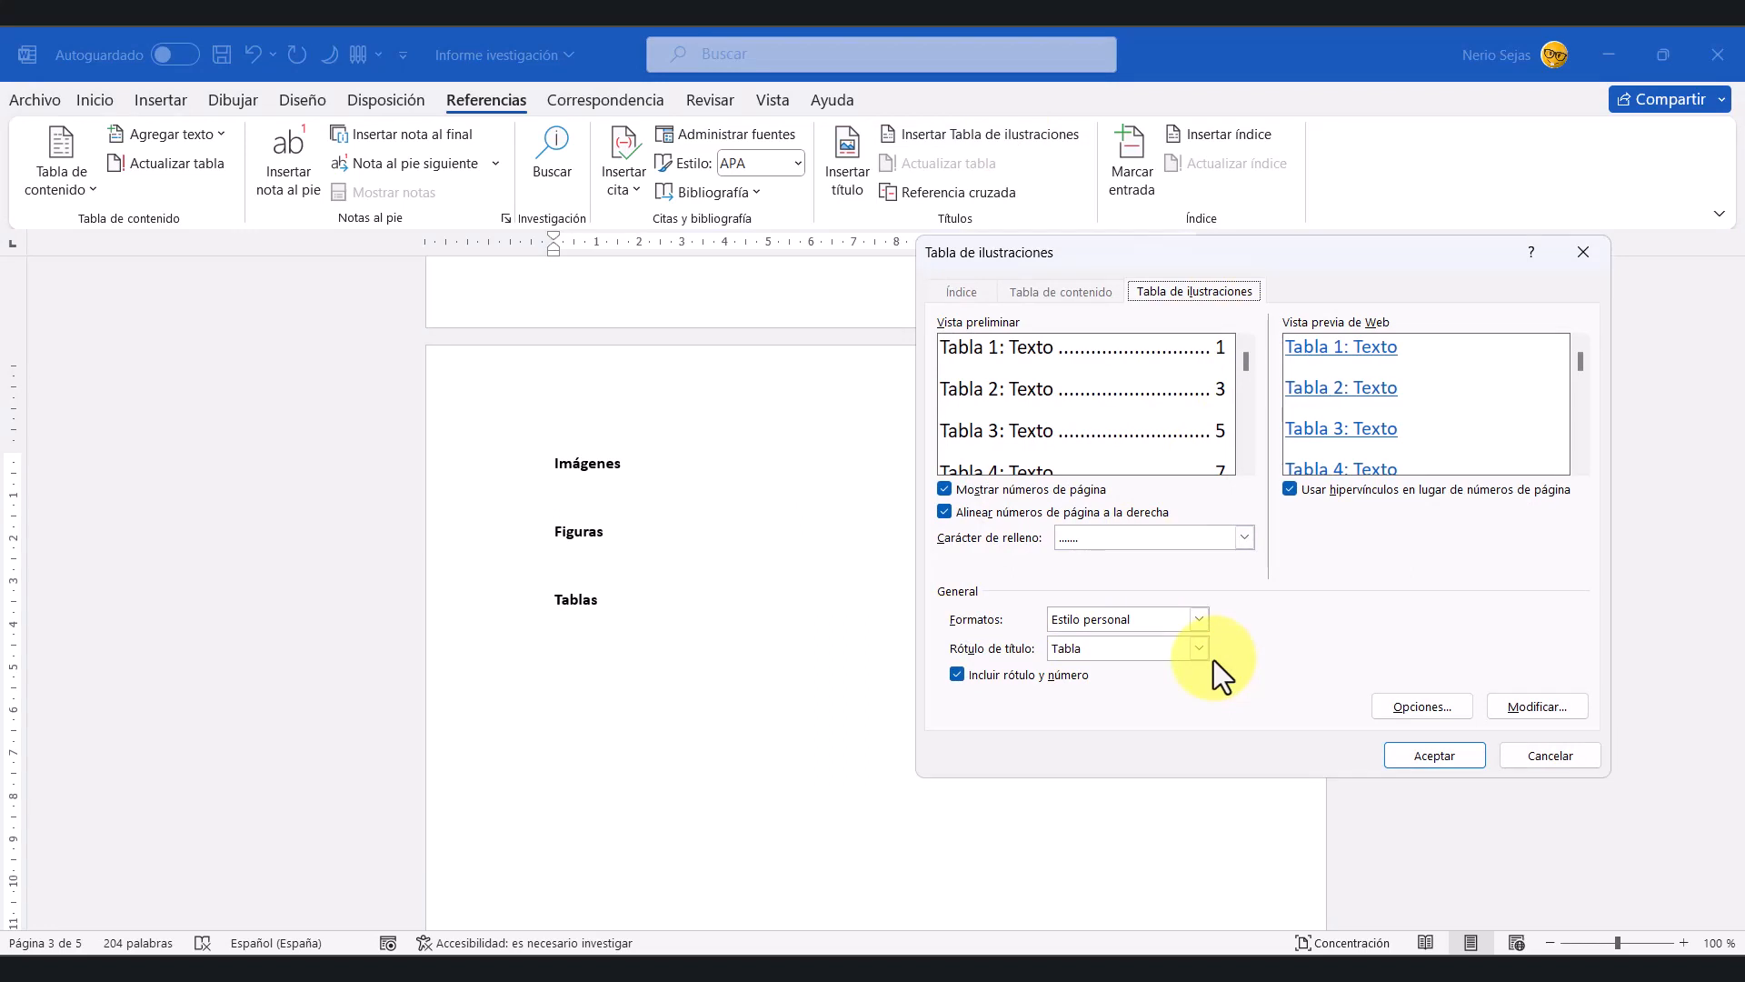
key("ctrl+1")
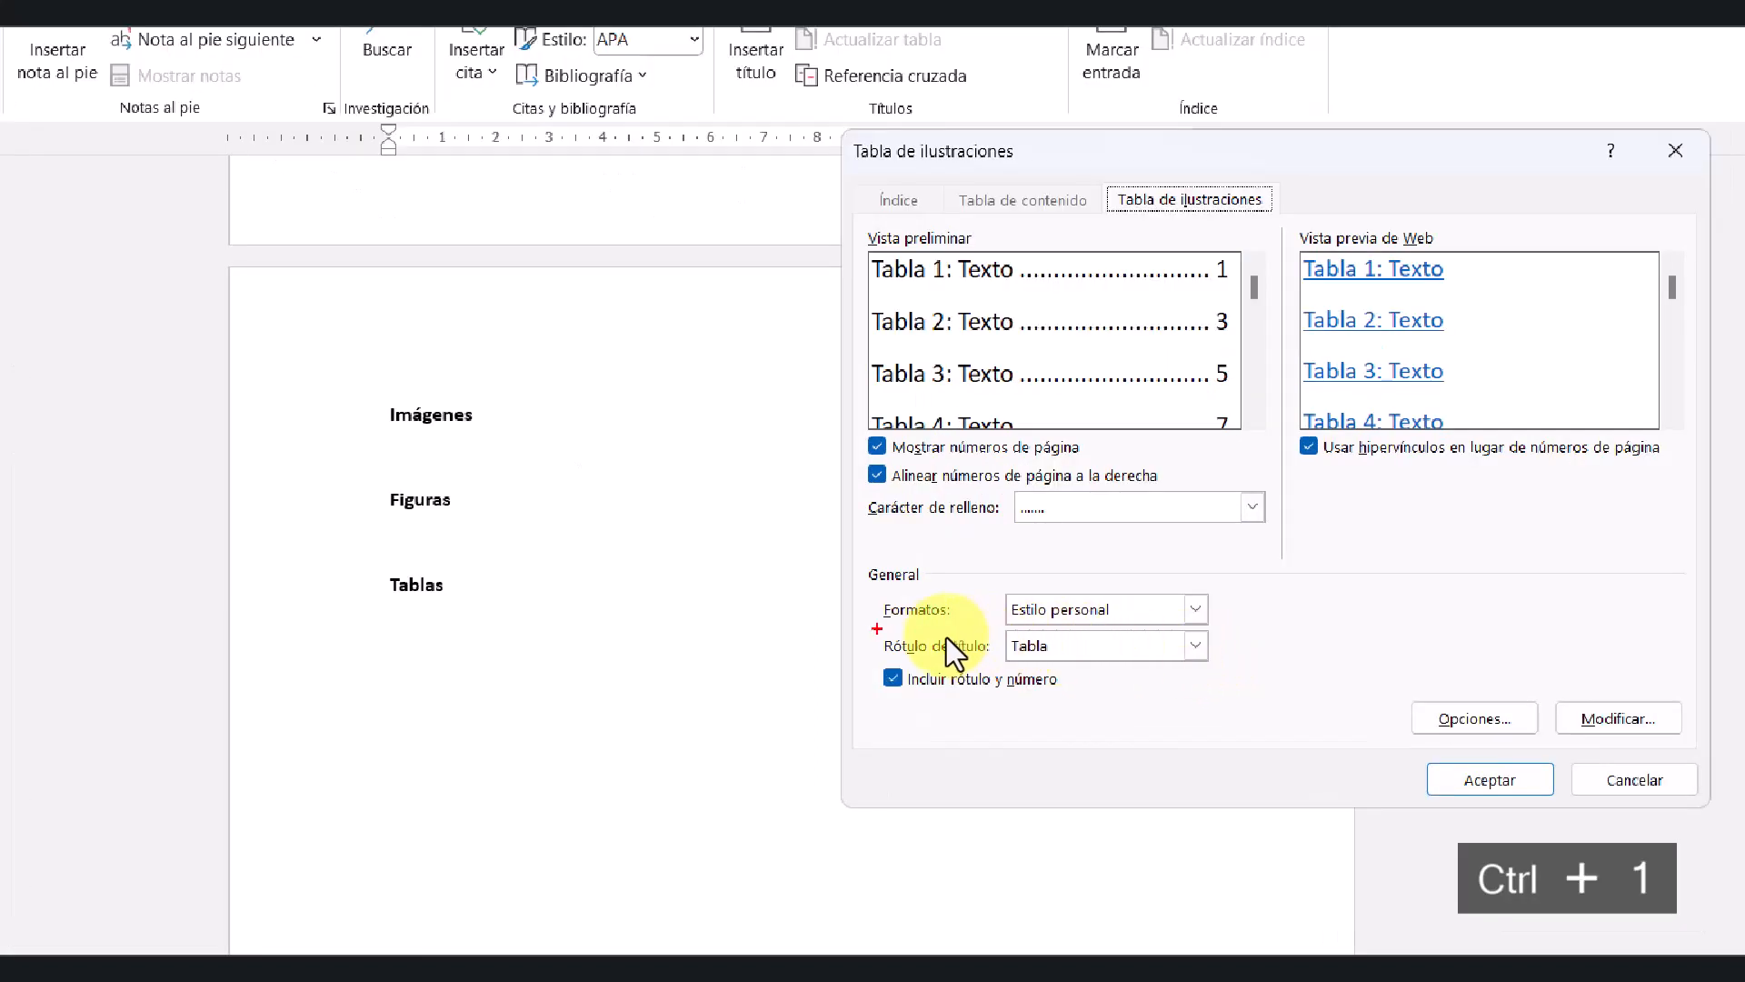
left_click_drag(874, 627, 1240, 663)
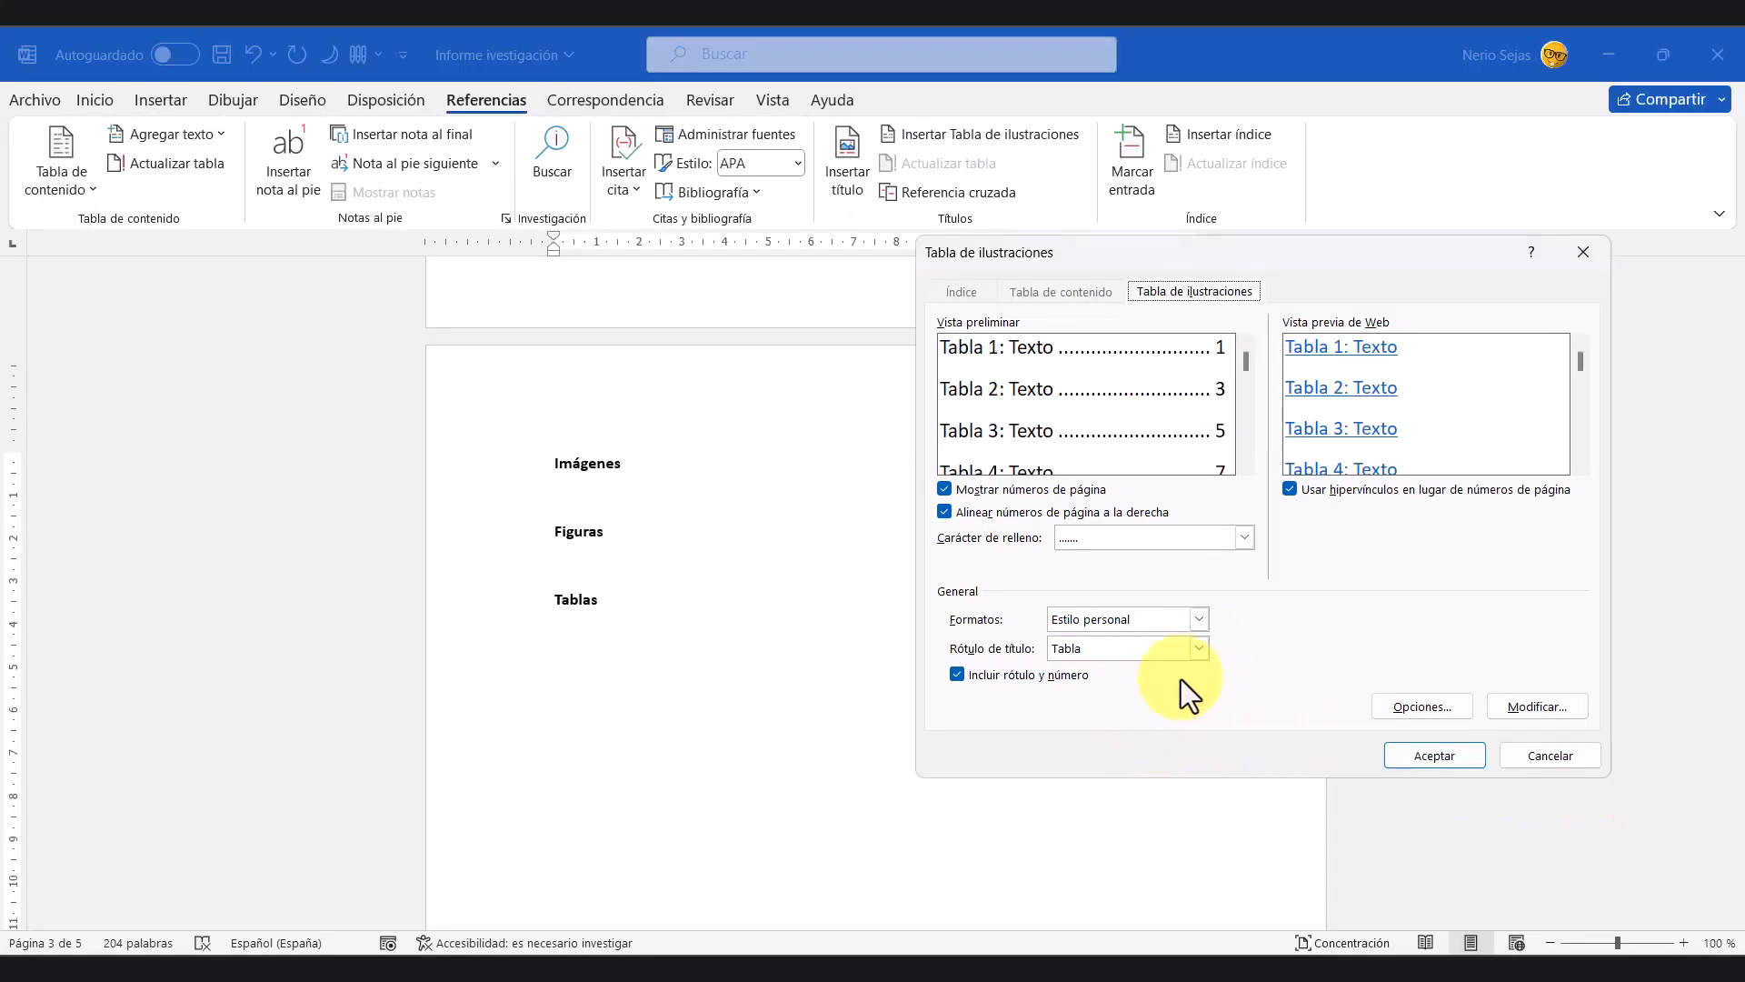
left_click(1199, 648)
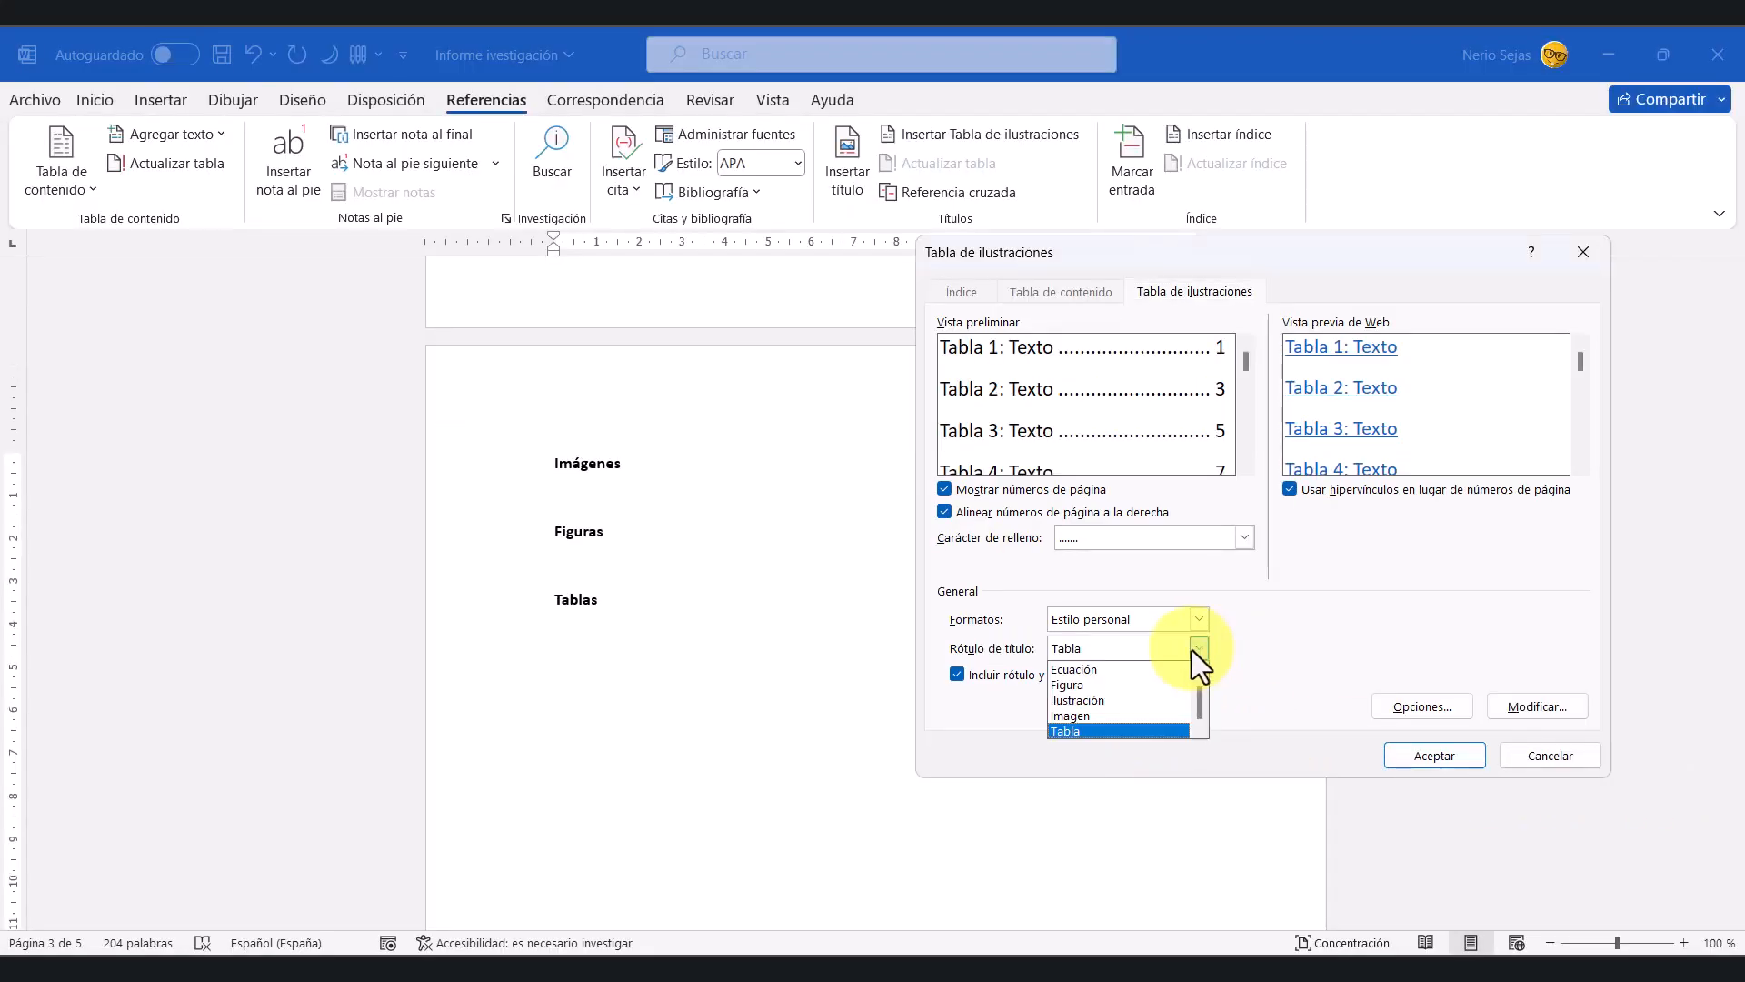
left_click(1101, 716)
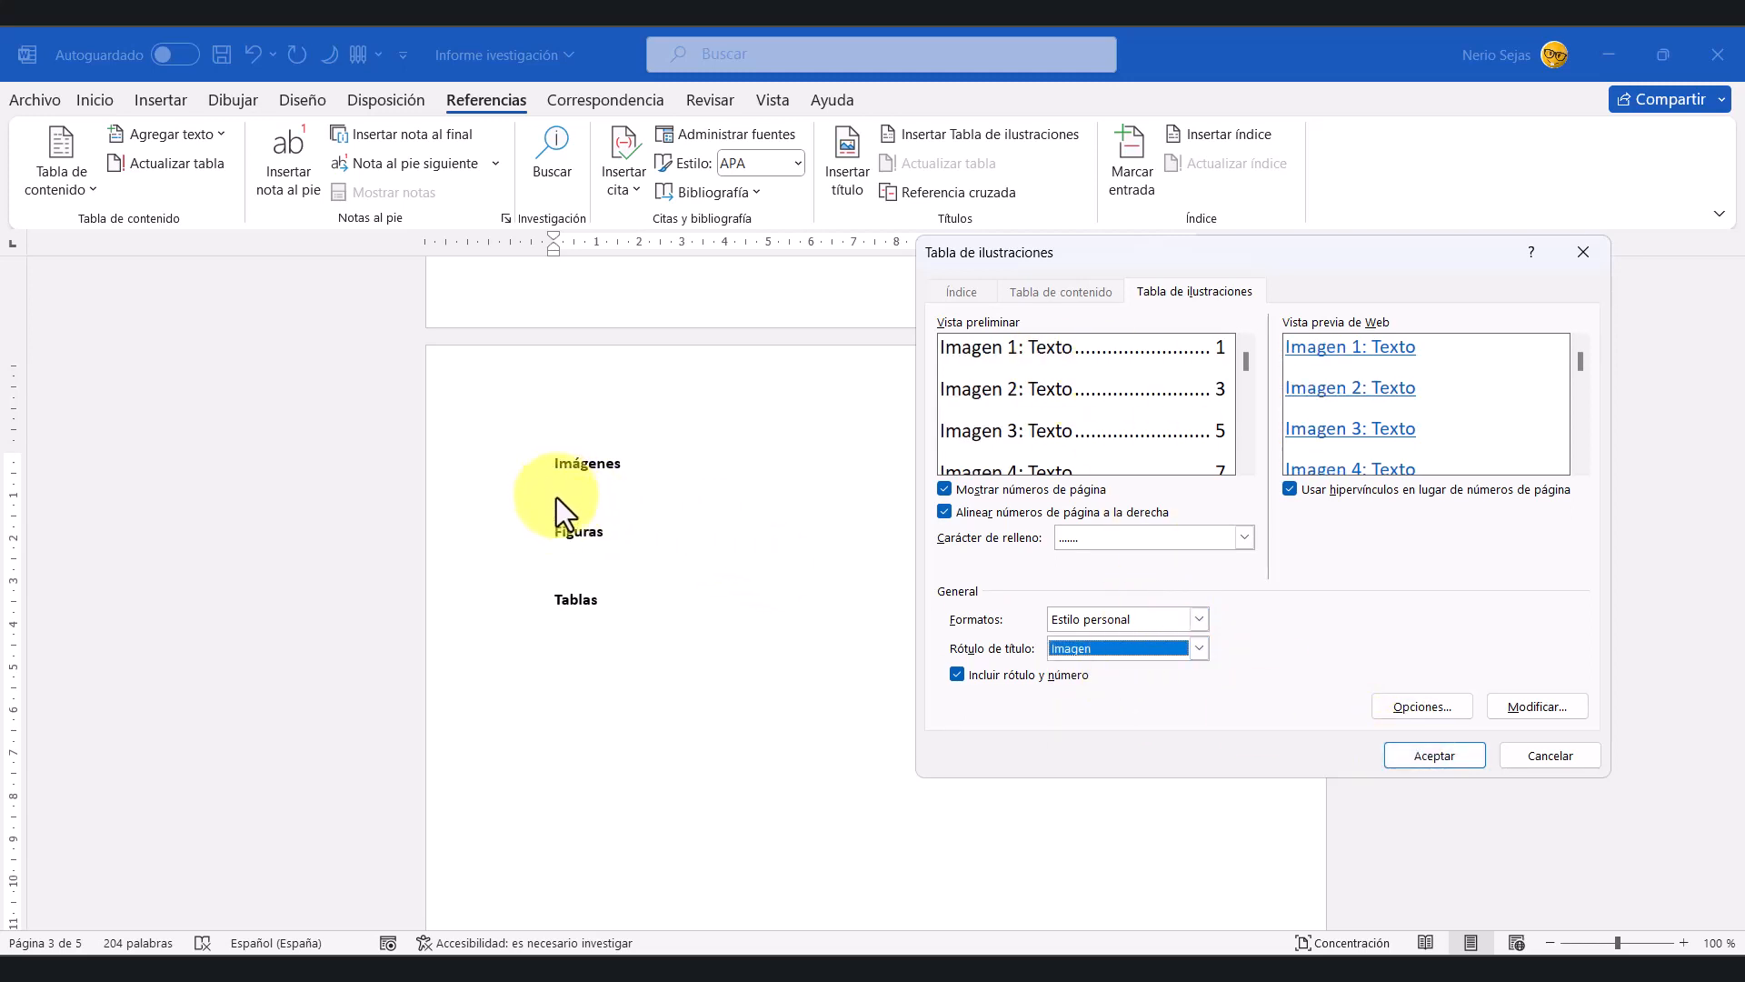
left_click(1425, 754)
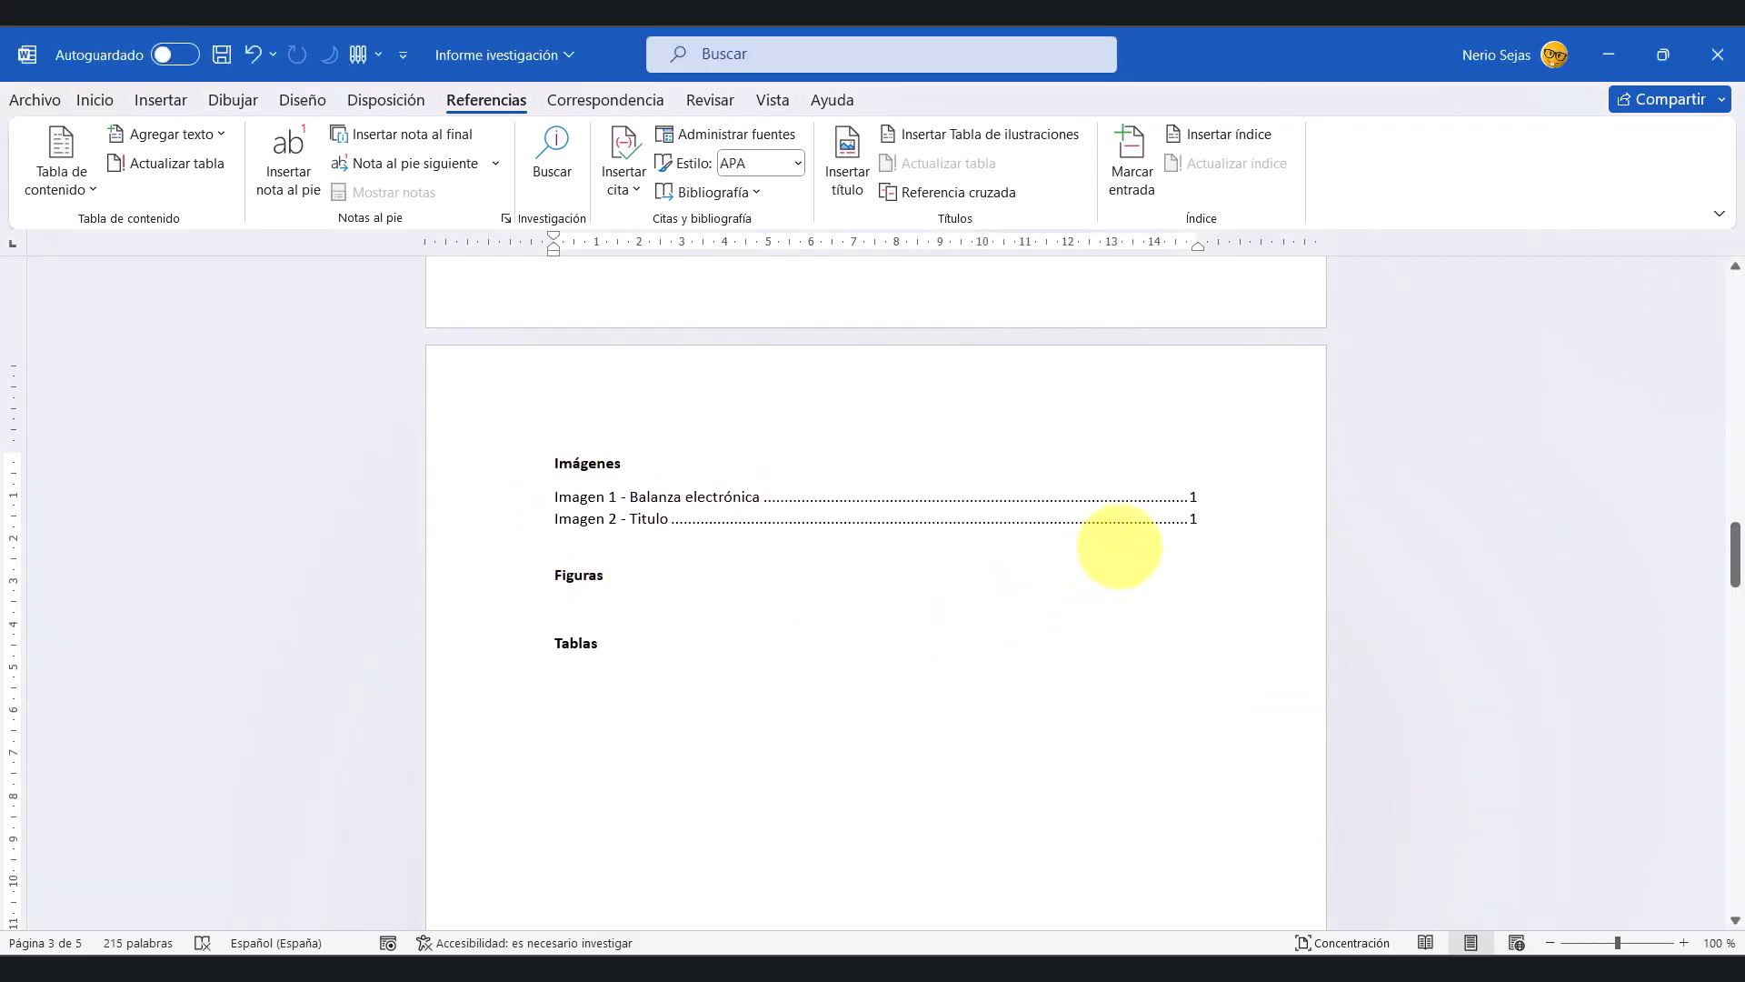
Step: Insert a table of illustrations with the caption label Figura on the empty line beneath the Figuras heading
left_click(577, 611)
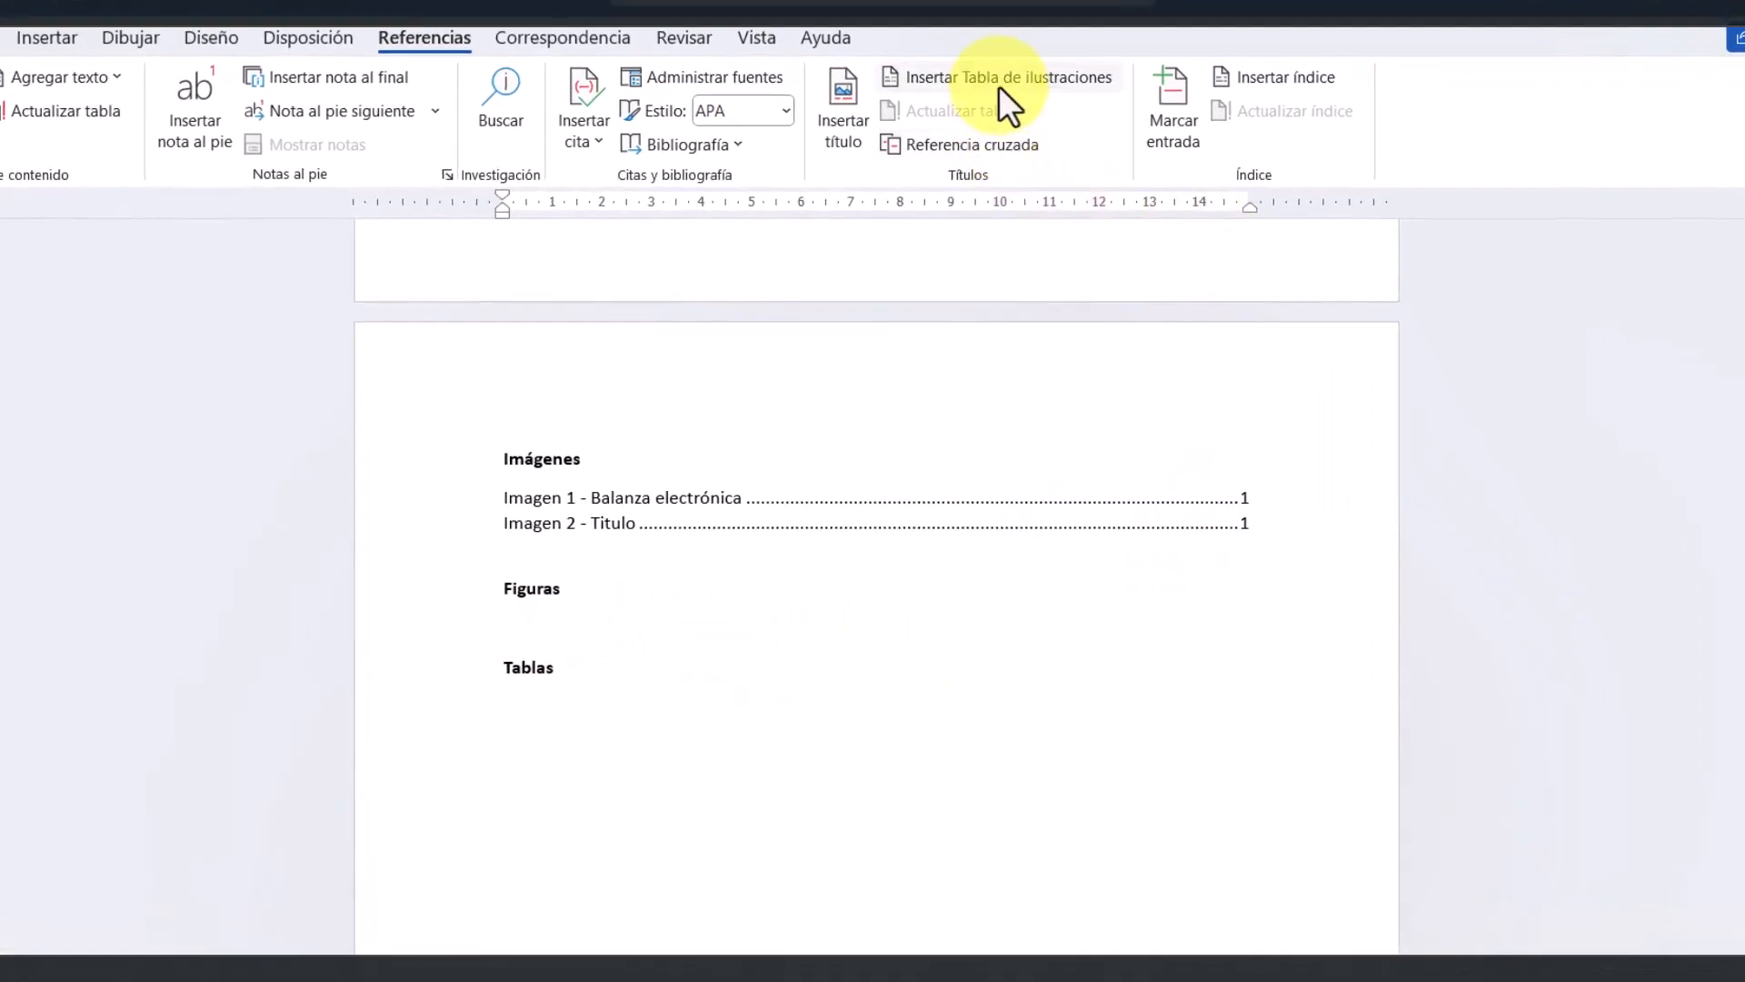
left_click(999, 83)
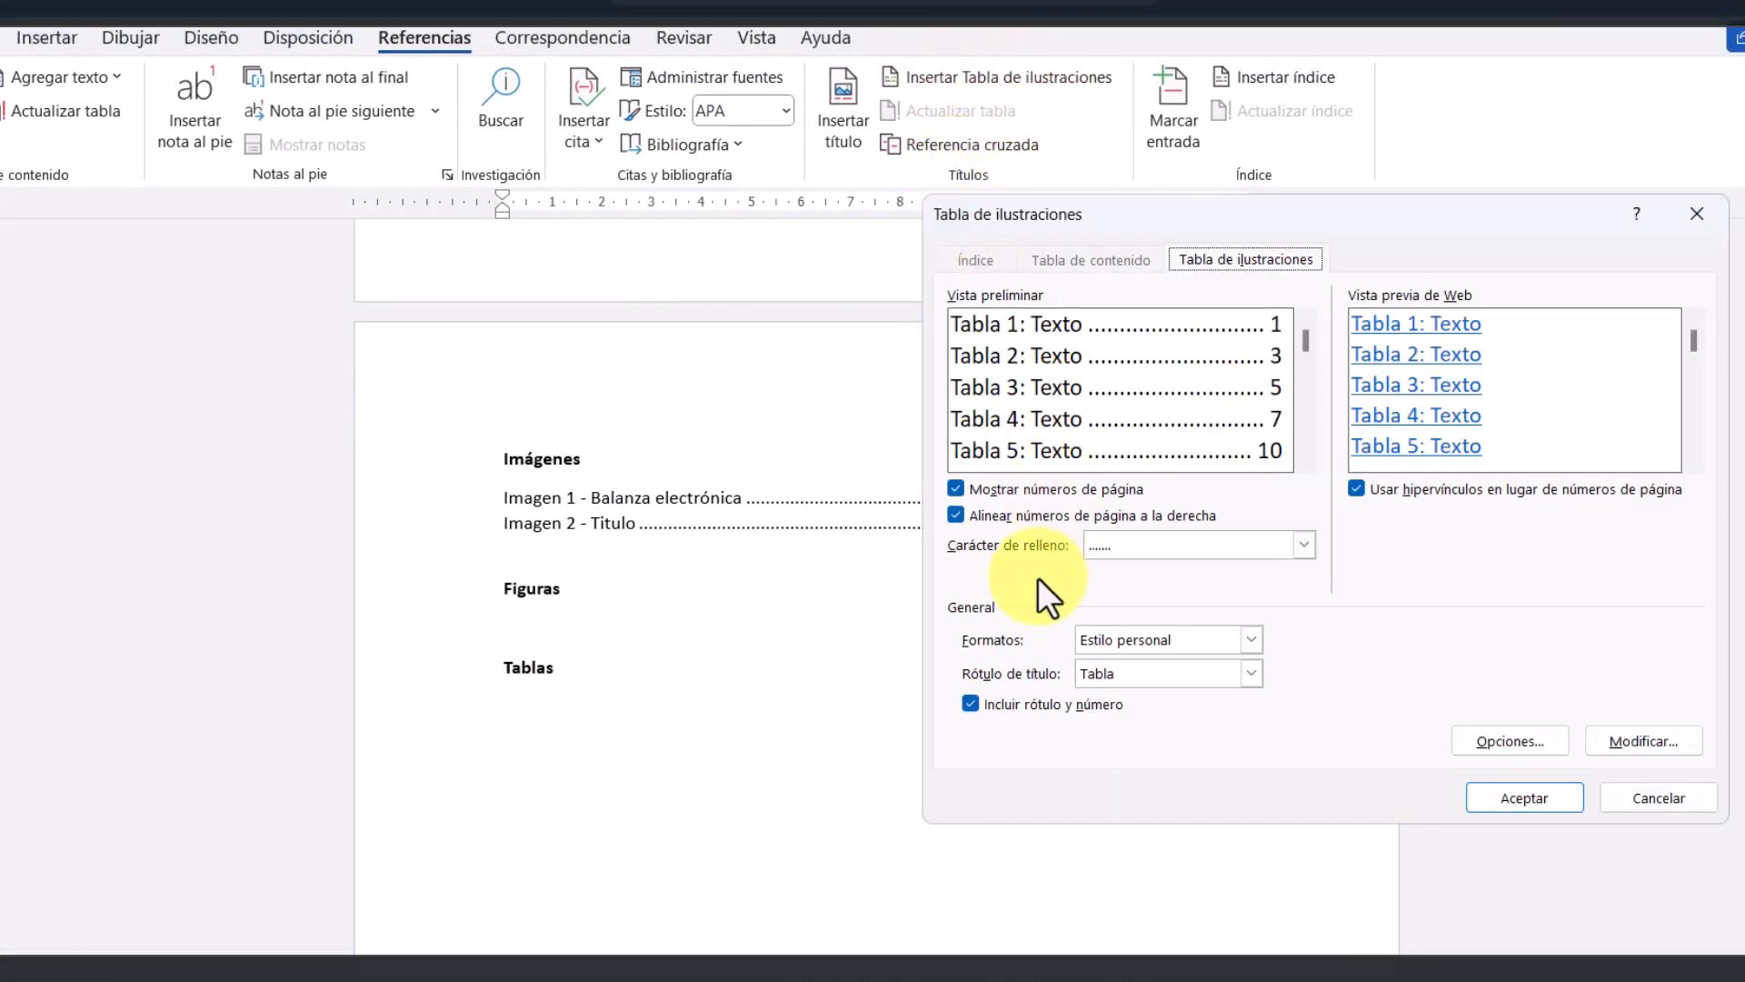
left_click(1250, 672)
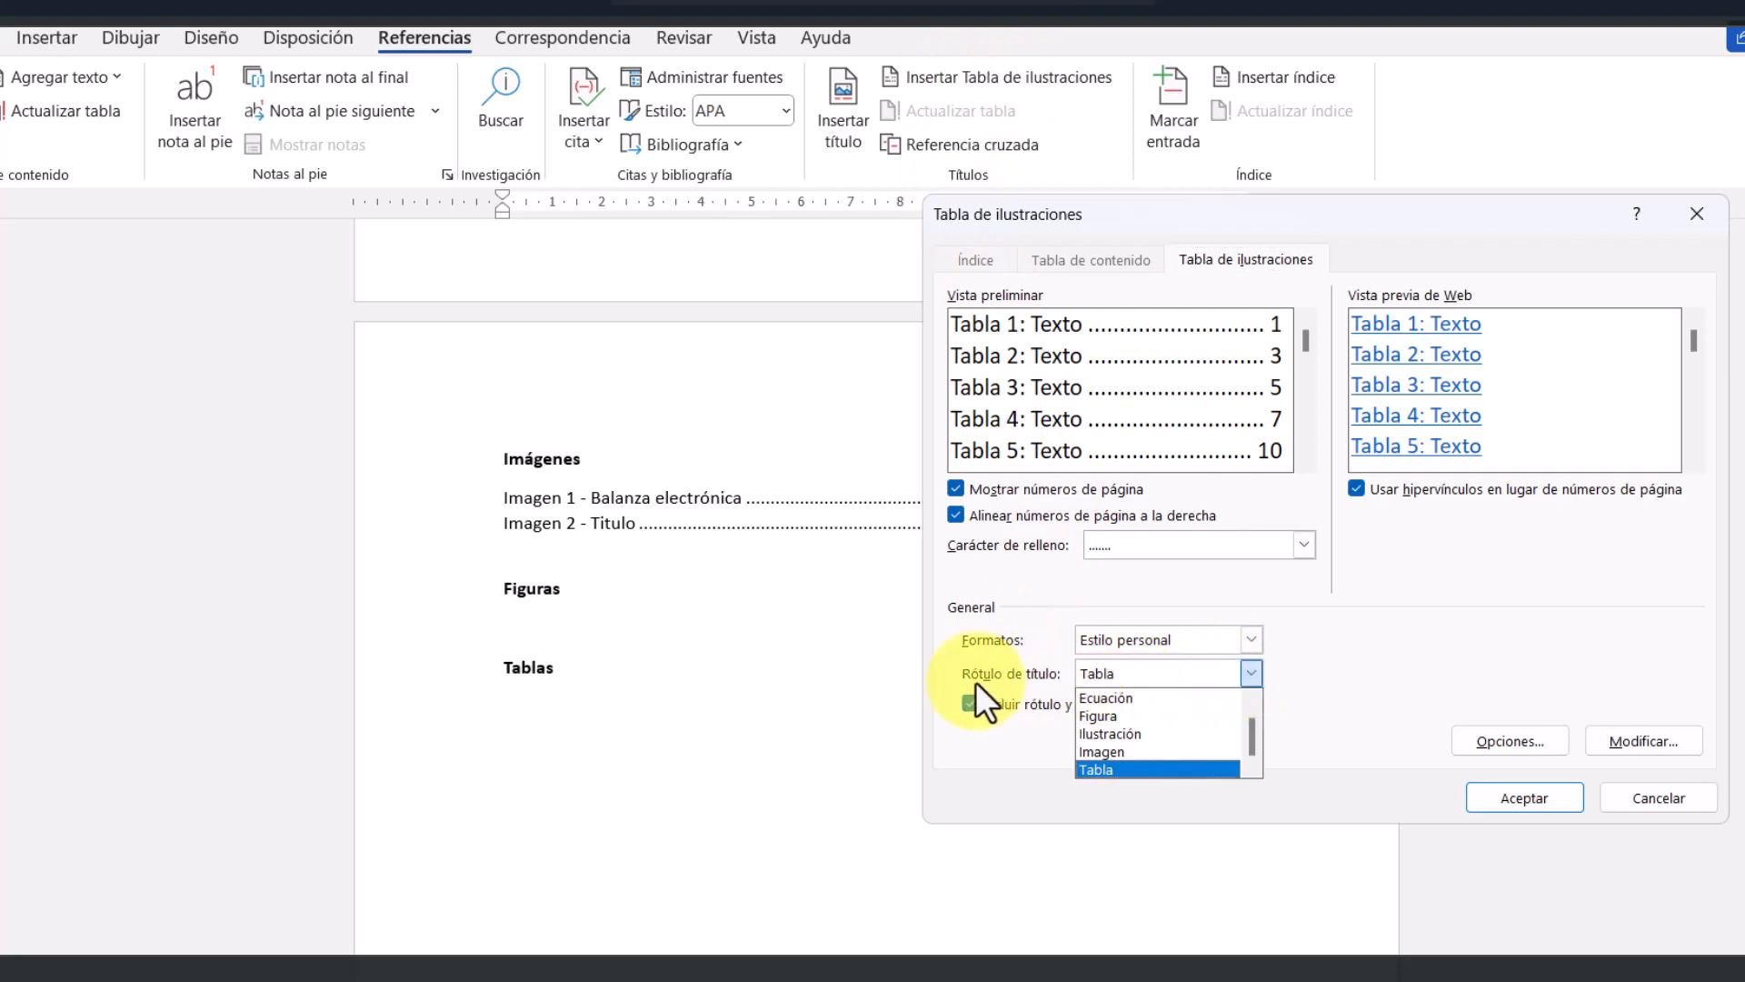
left_click(1111, 722)
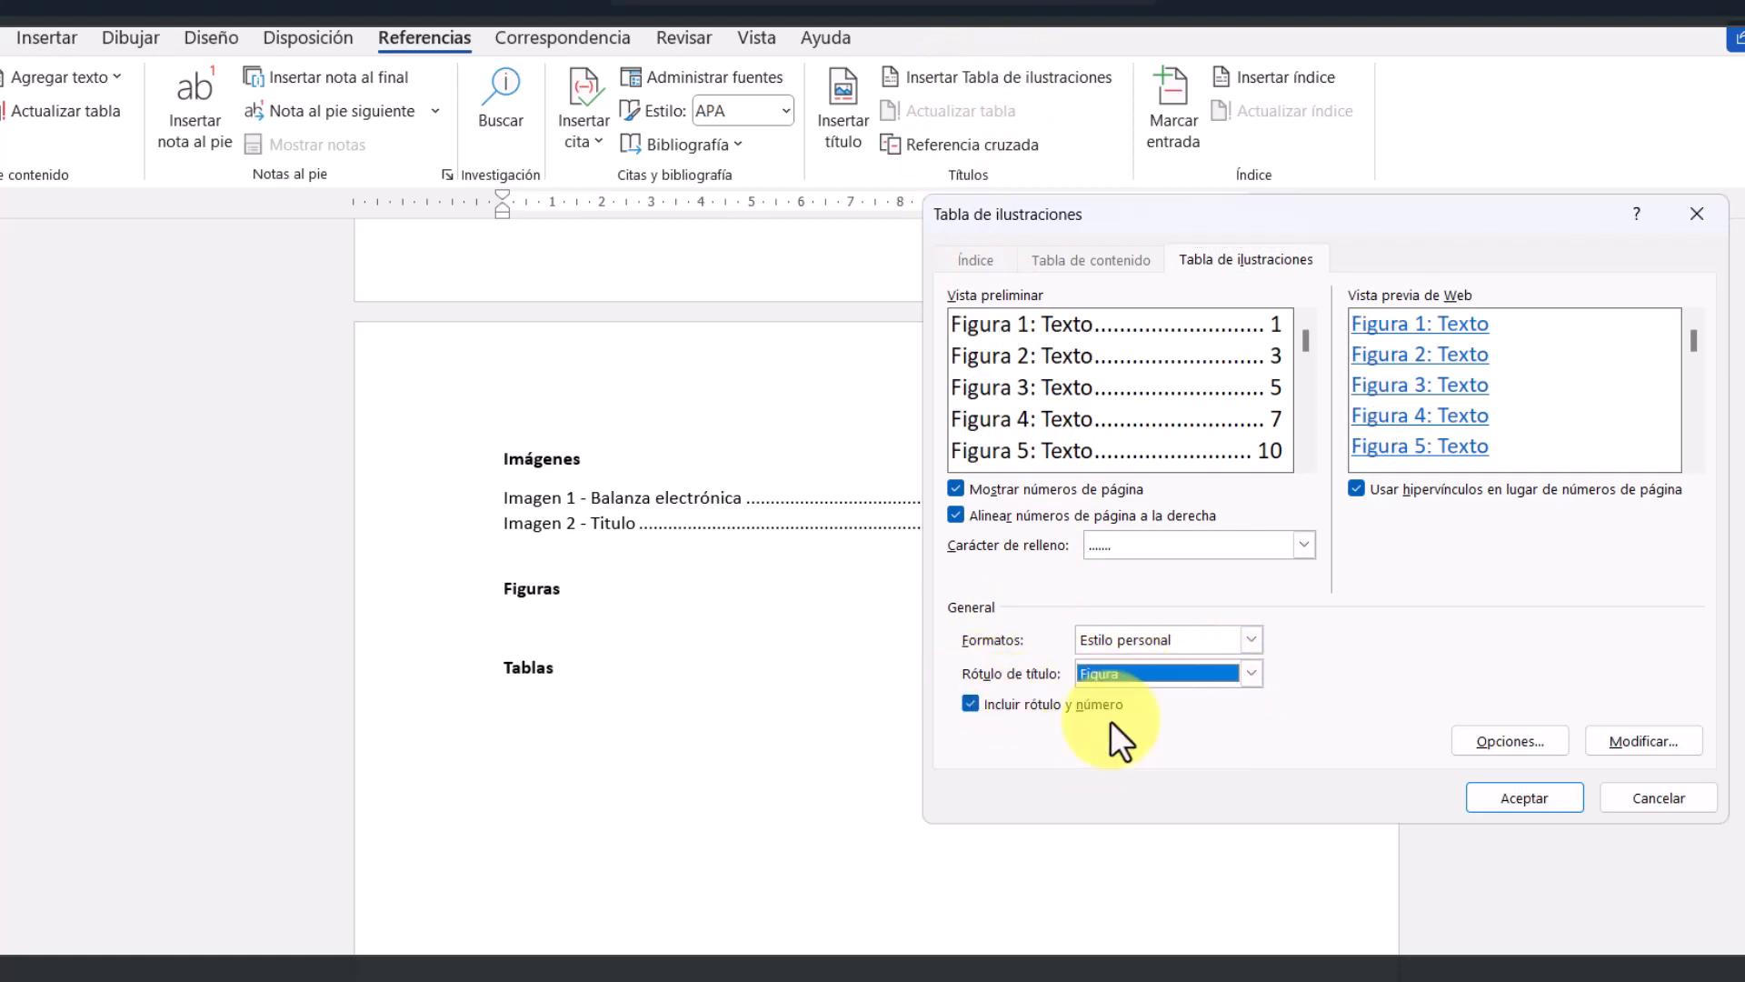
left_click(1514, 796)
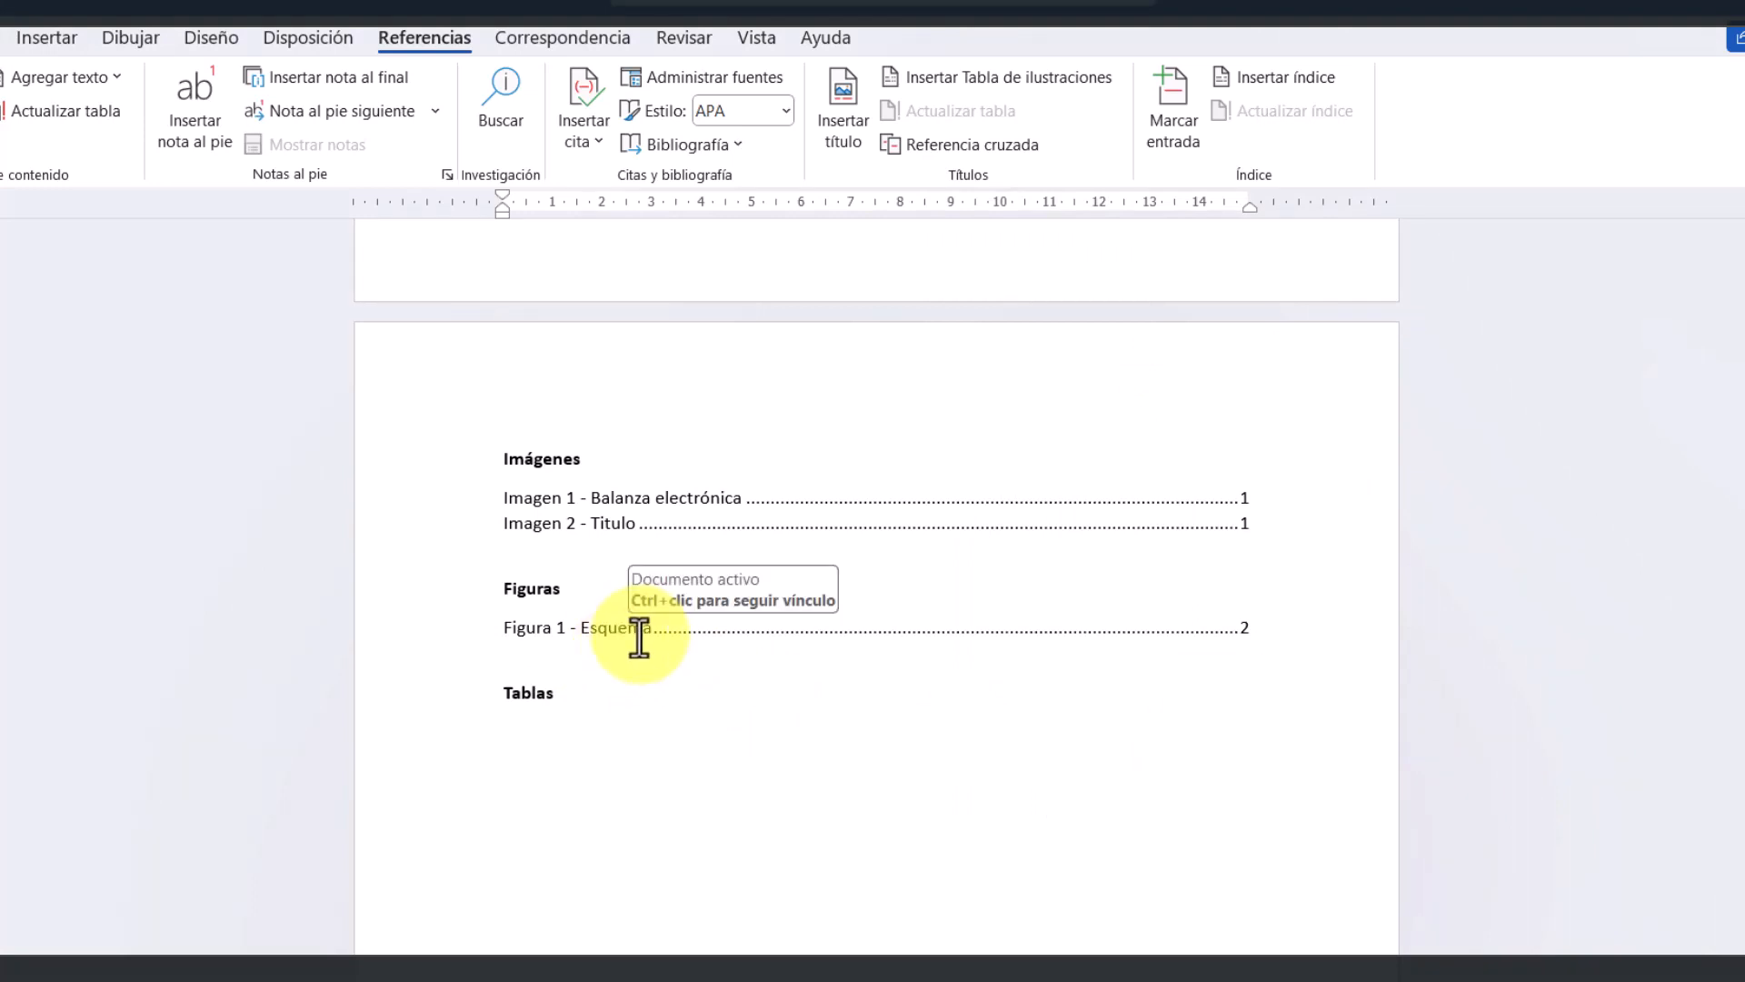
Step: Insert a table of illustrations with the caption label Tabla beneath the Tablas heading, leaving an empty line above it
left_click(556, 731)
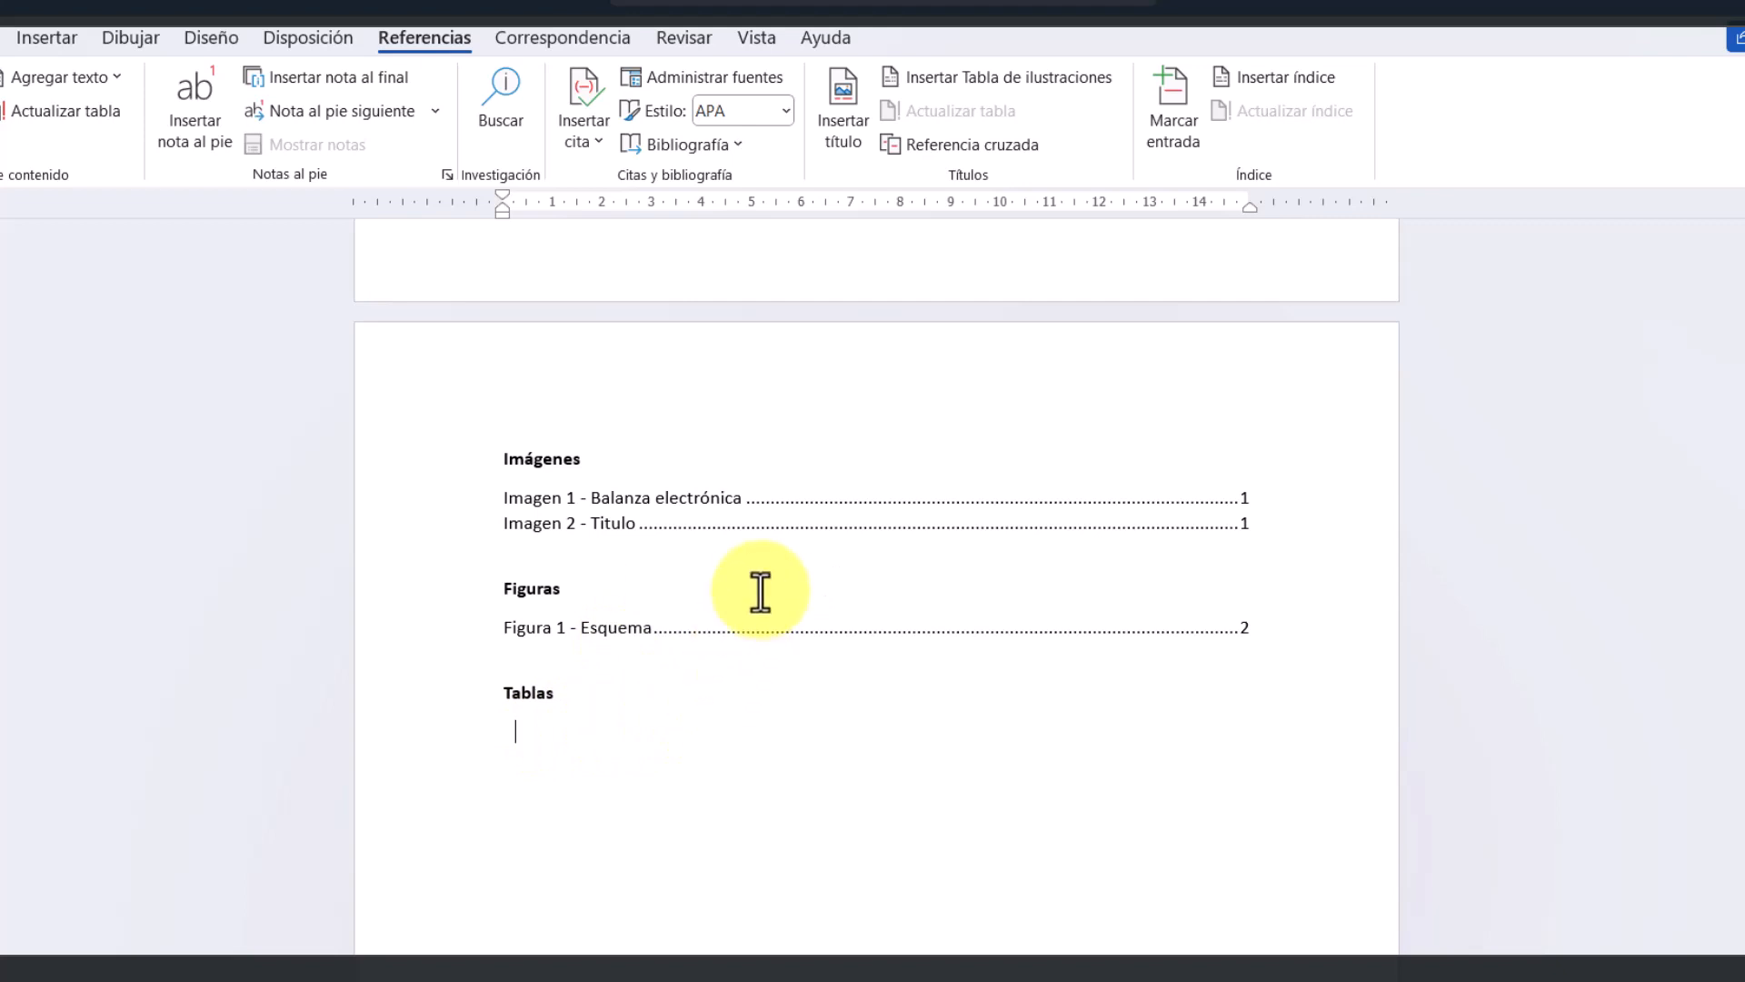
key("Return")
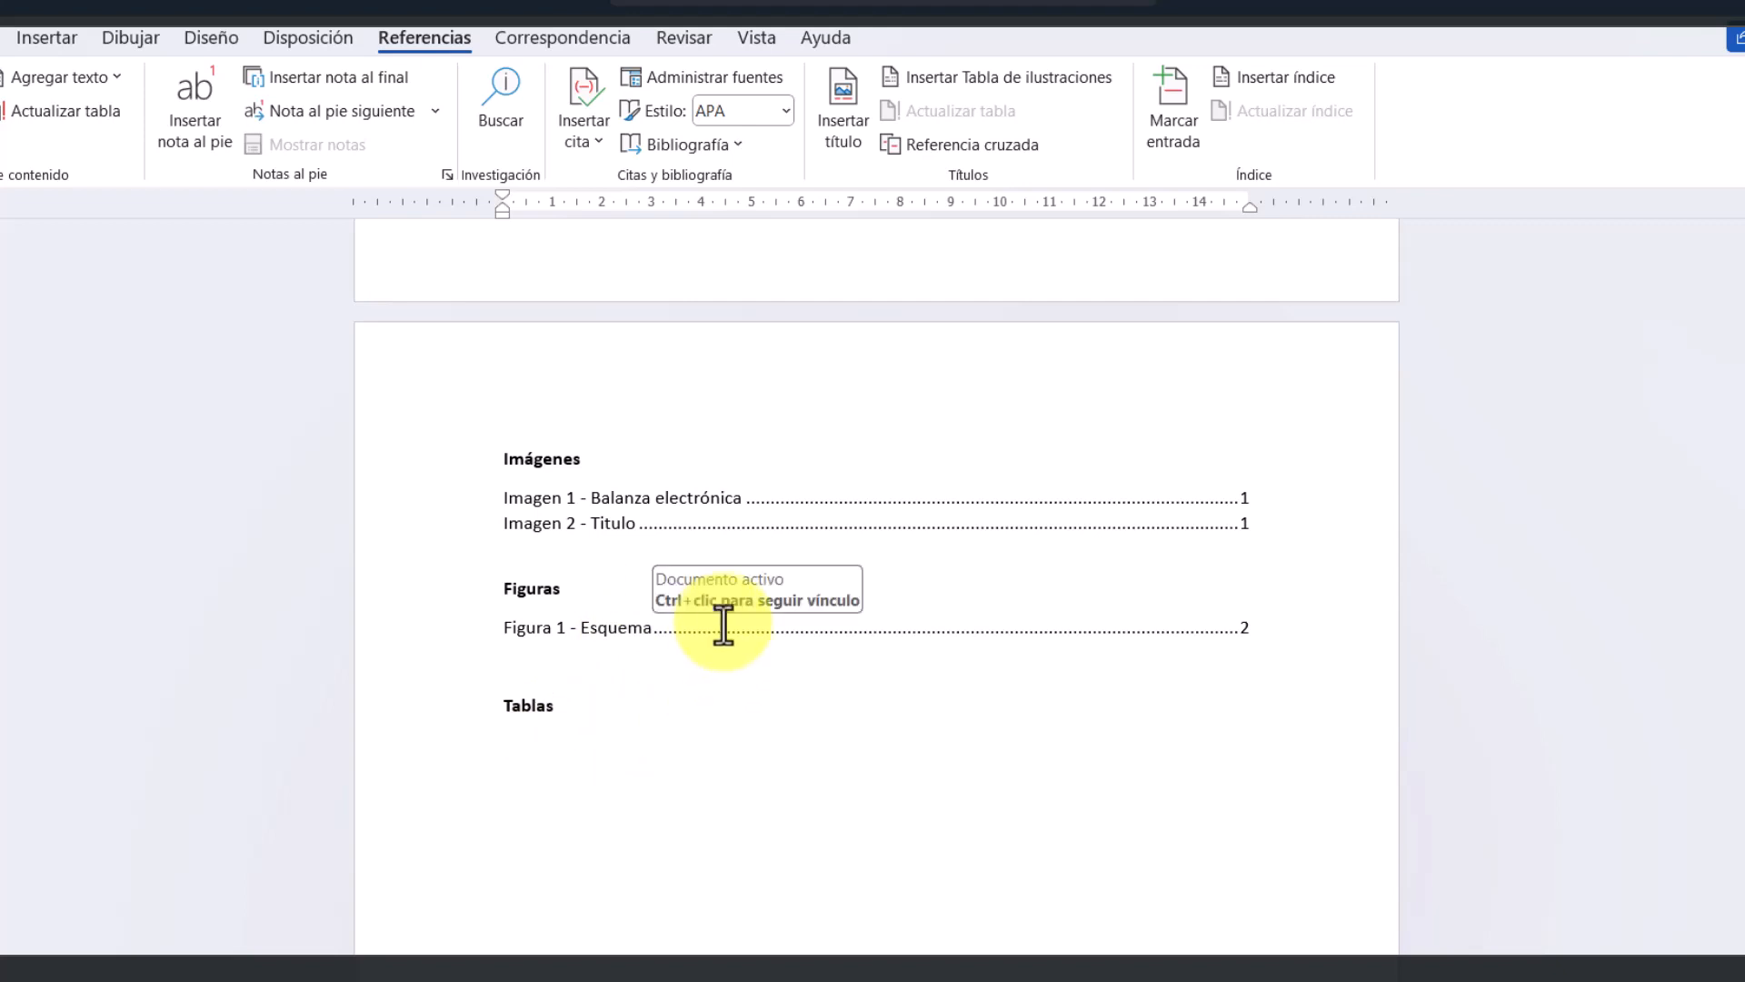
left_click(973, 80)
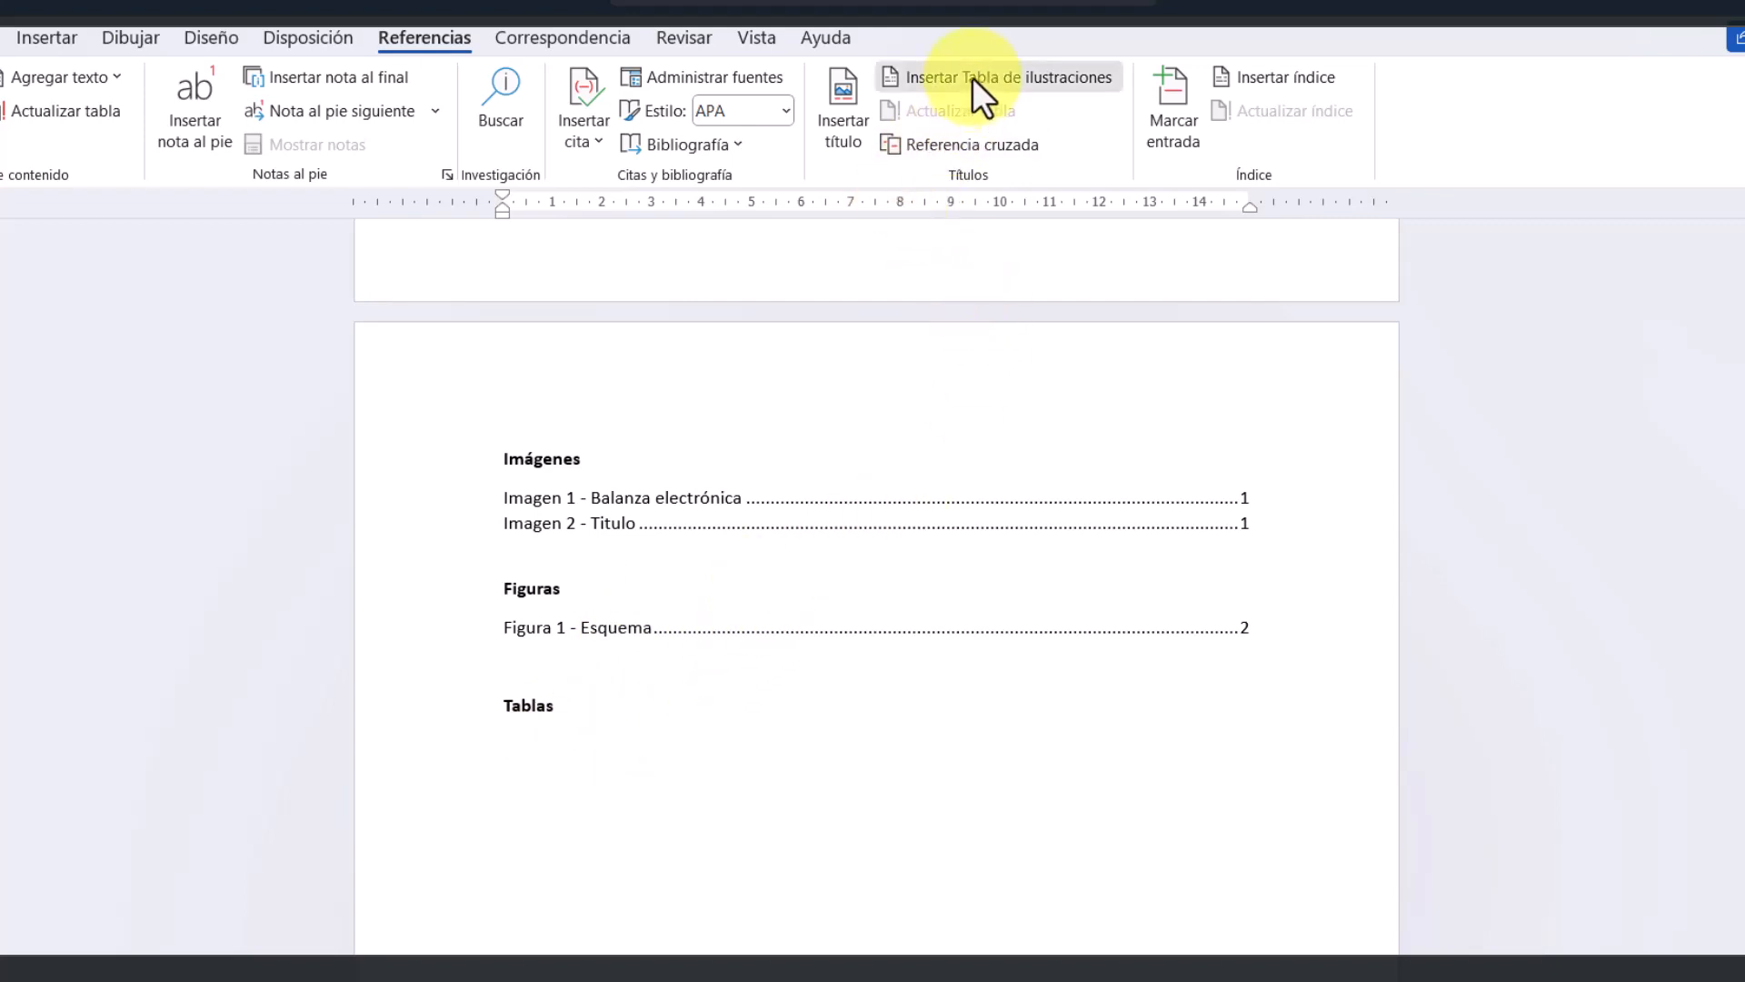
left_click(1252, 673)
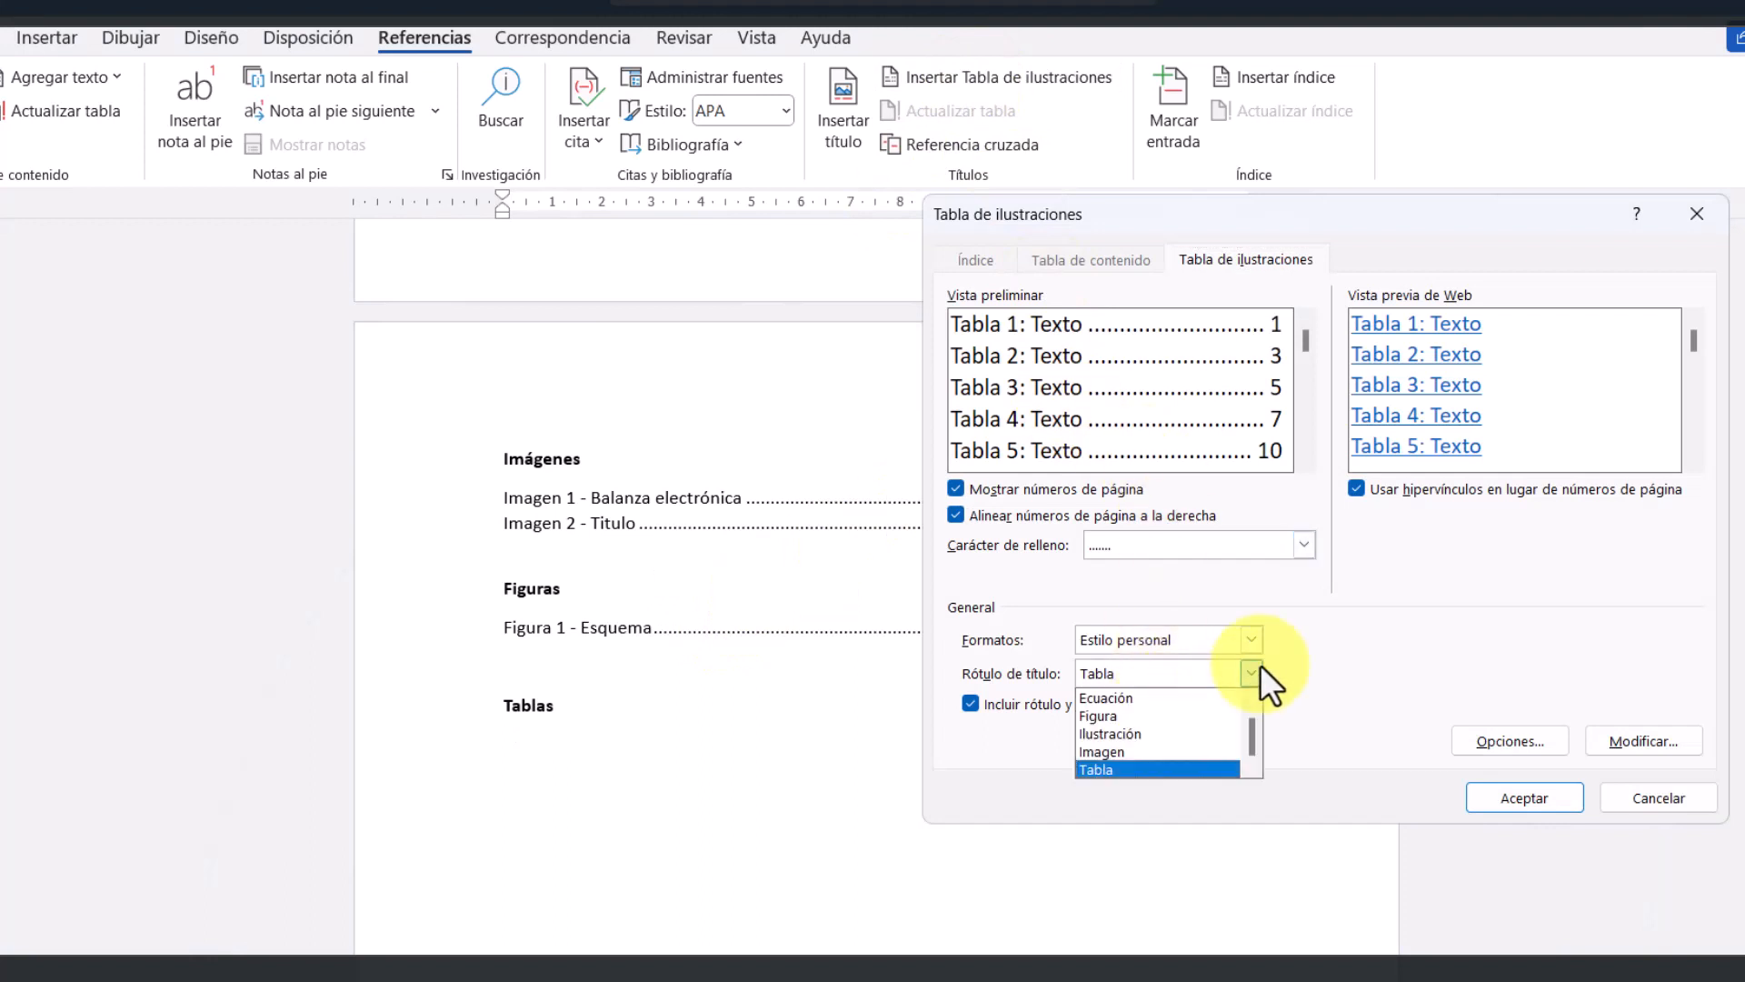
left_click(1131, 768)
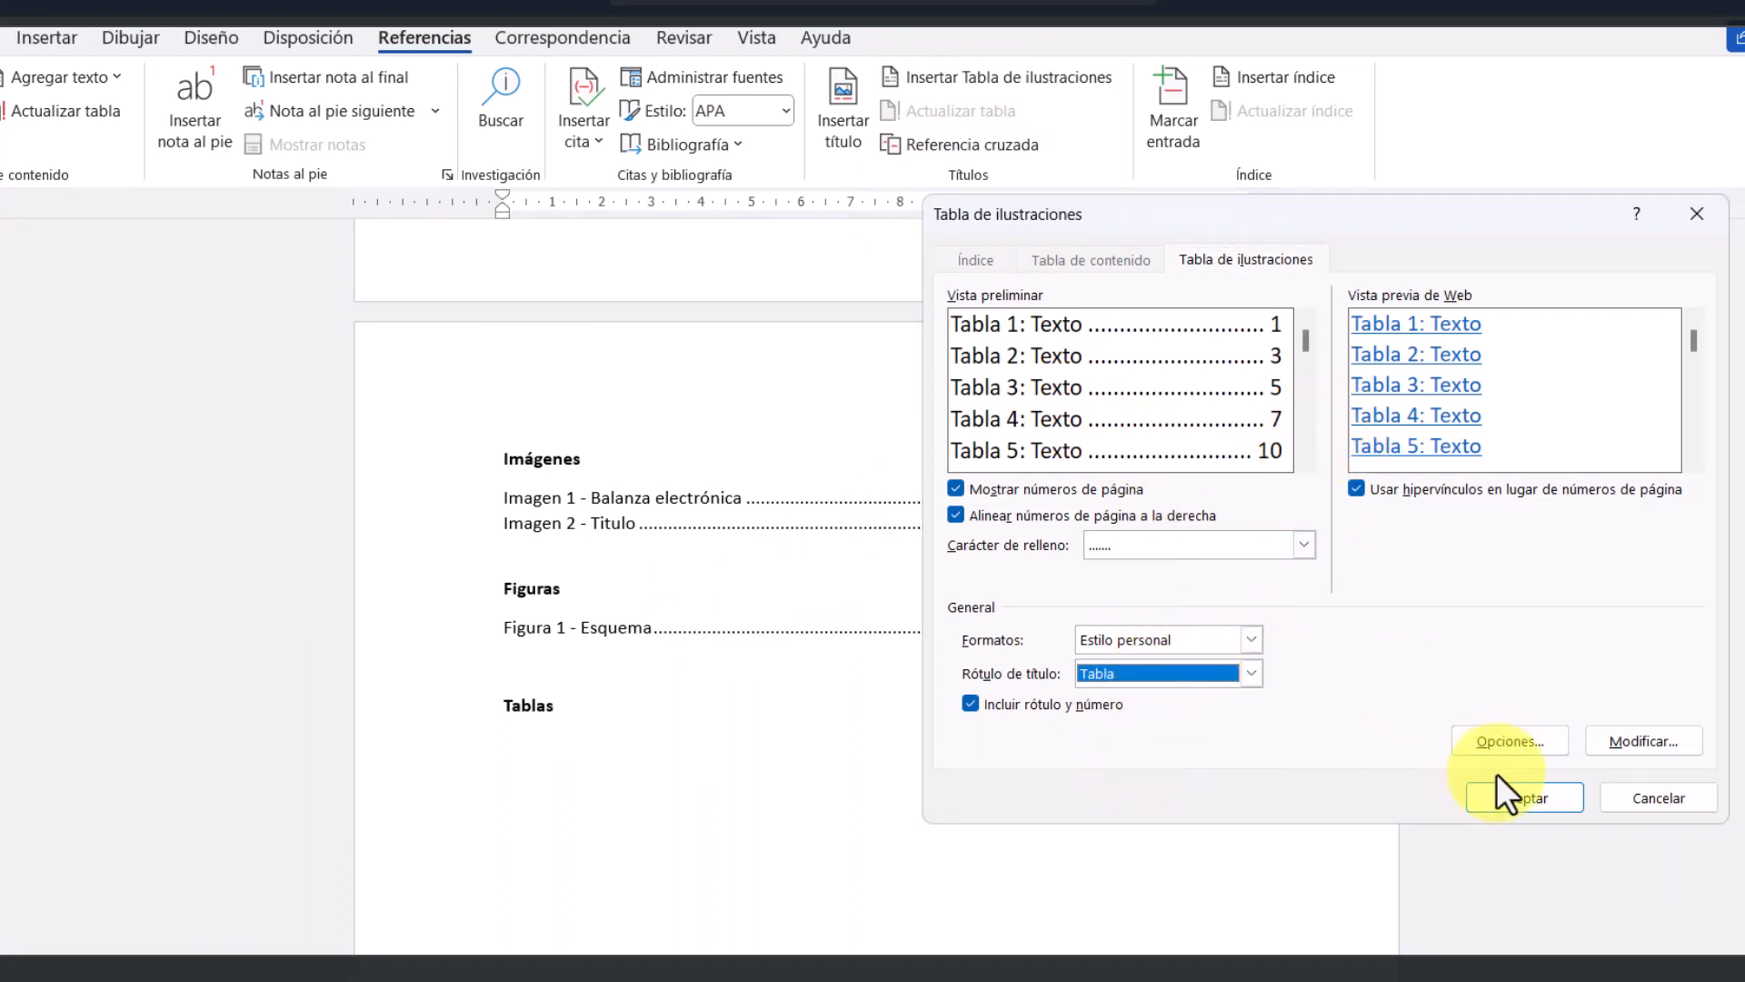
left_click(1511, 796)
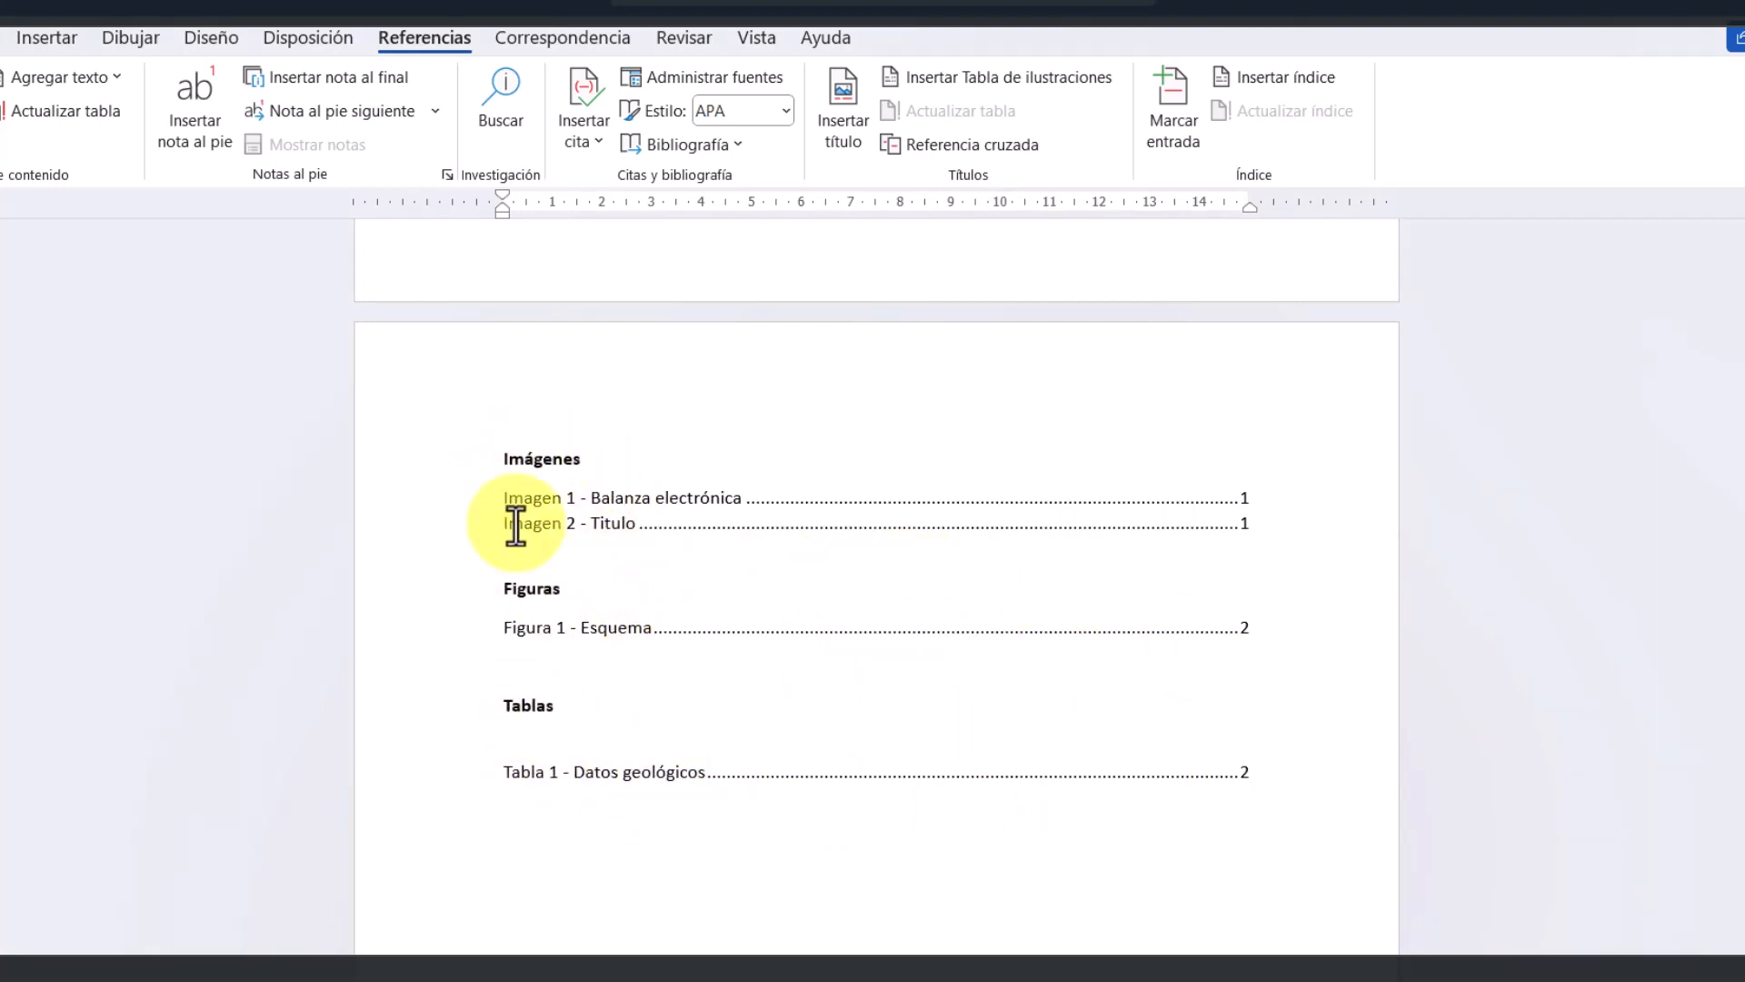
Step: Change the Imágenes heading to "Índice de Imágenes"
left_click(500, 459)
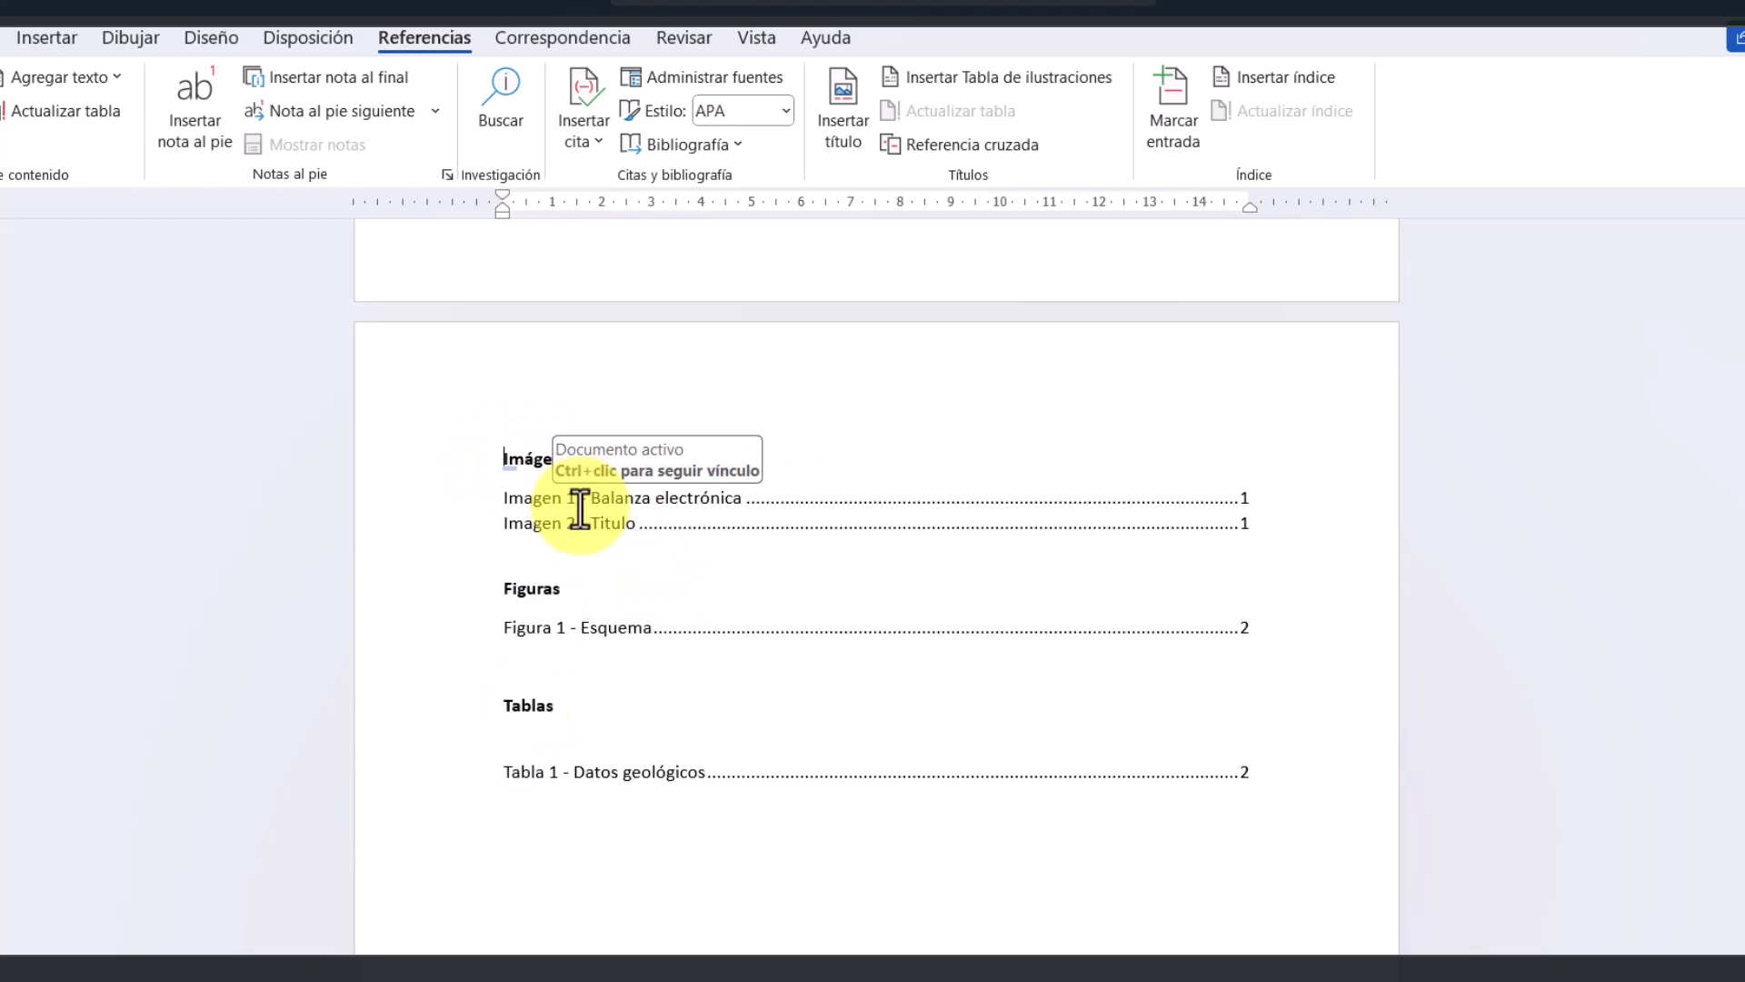
type("ndi")
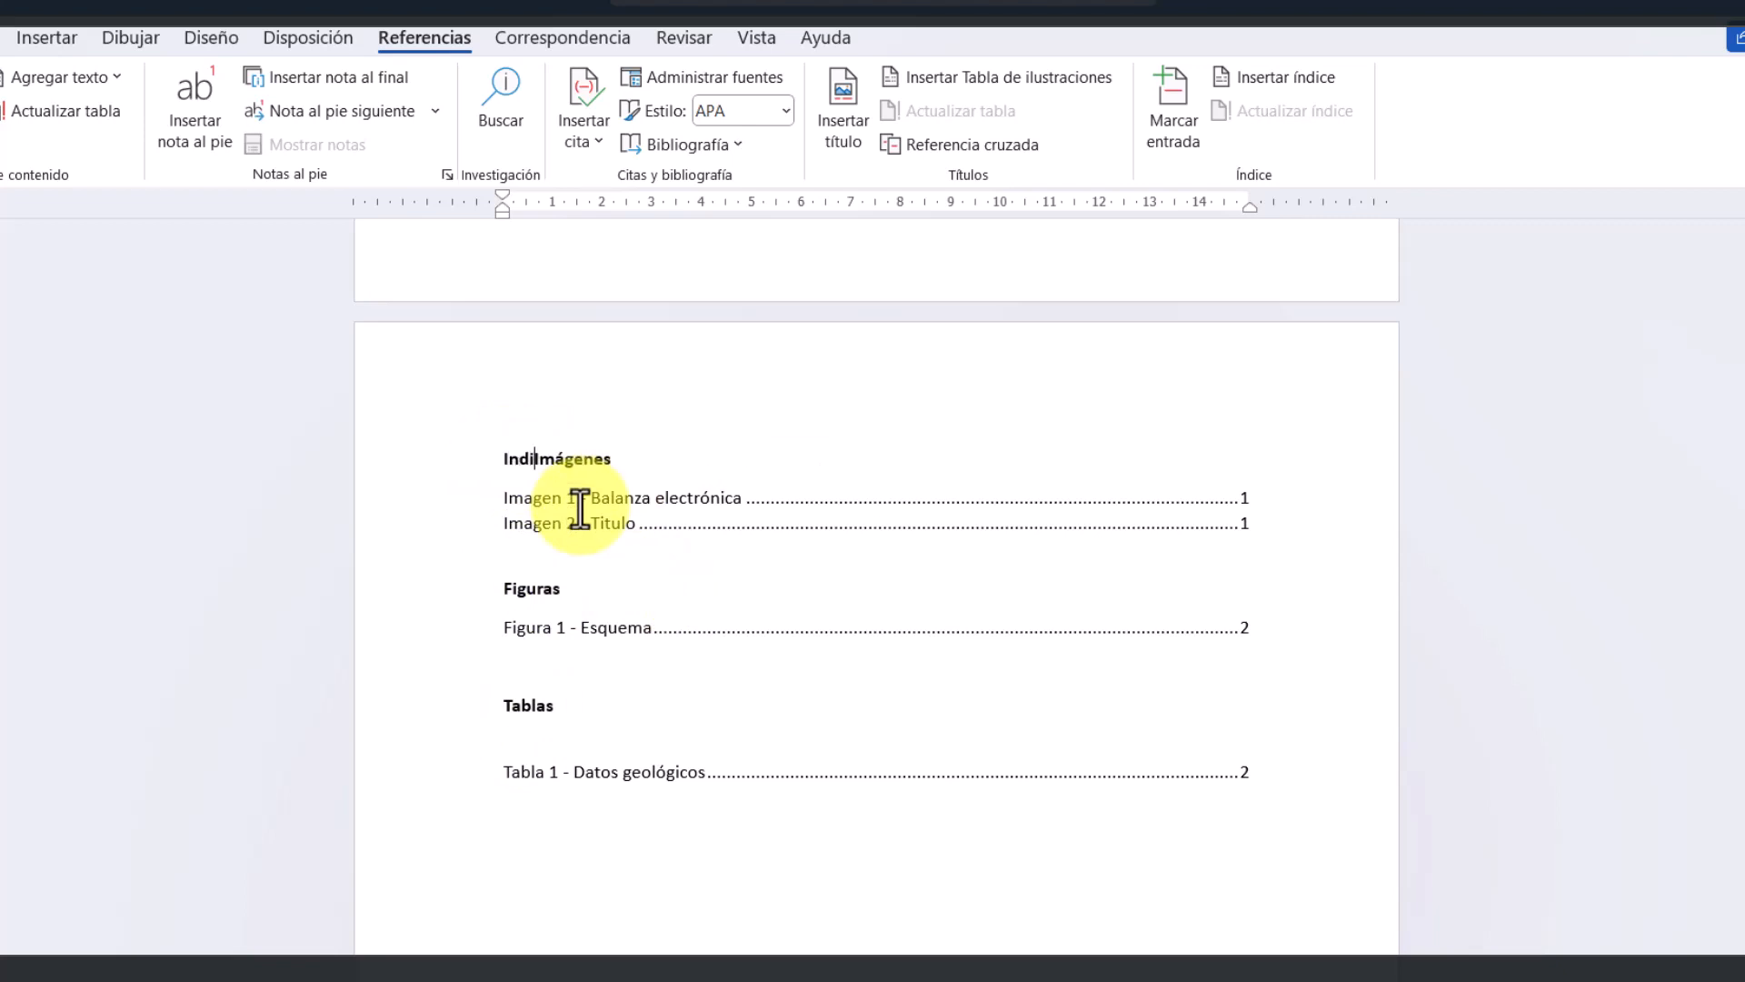
type("ce de")
right_click(535, 459)
left_click(319, 380)
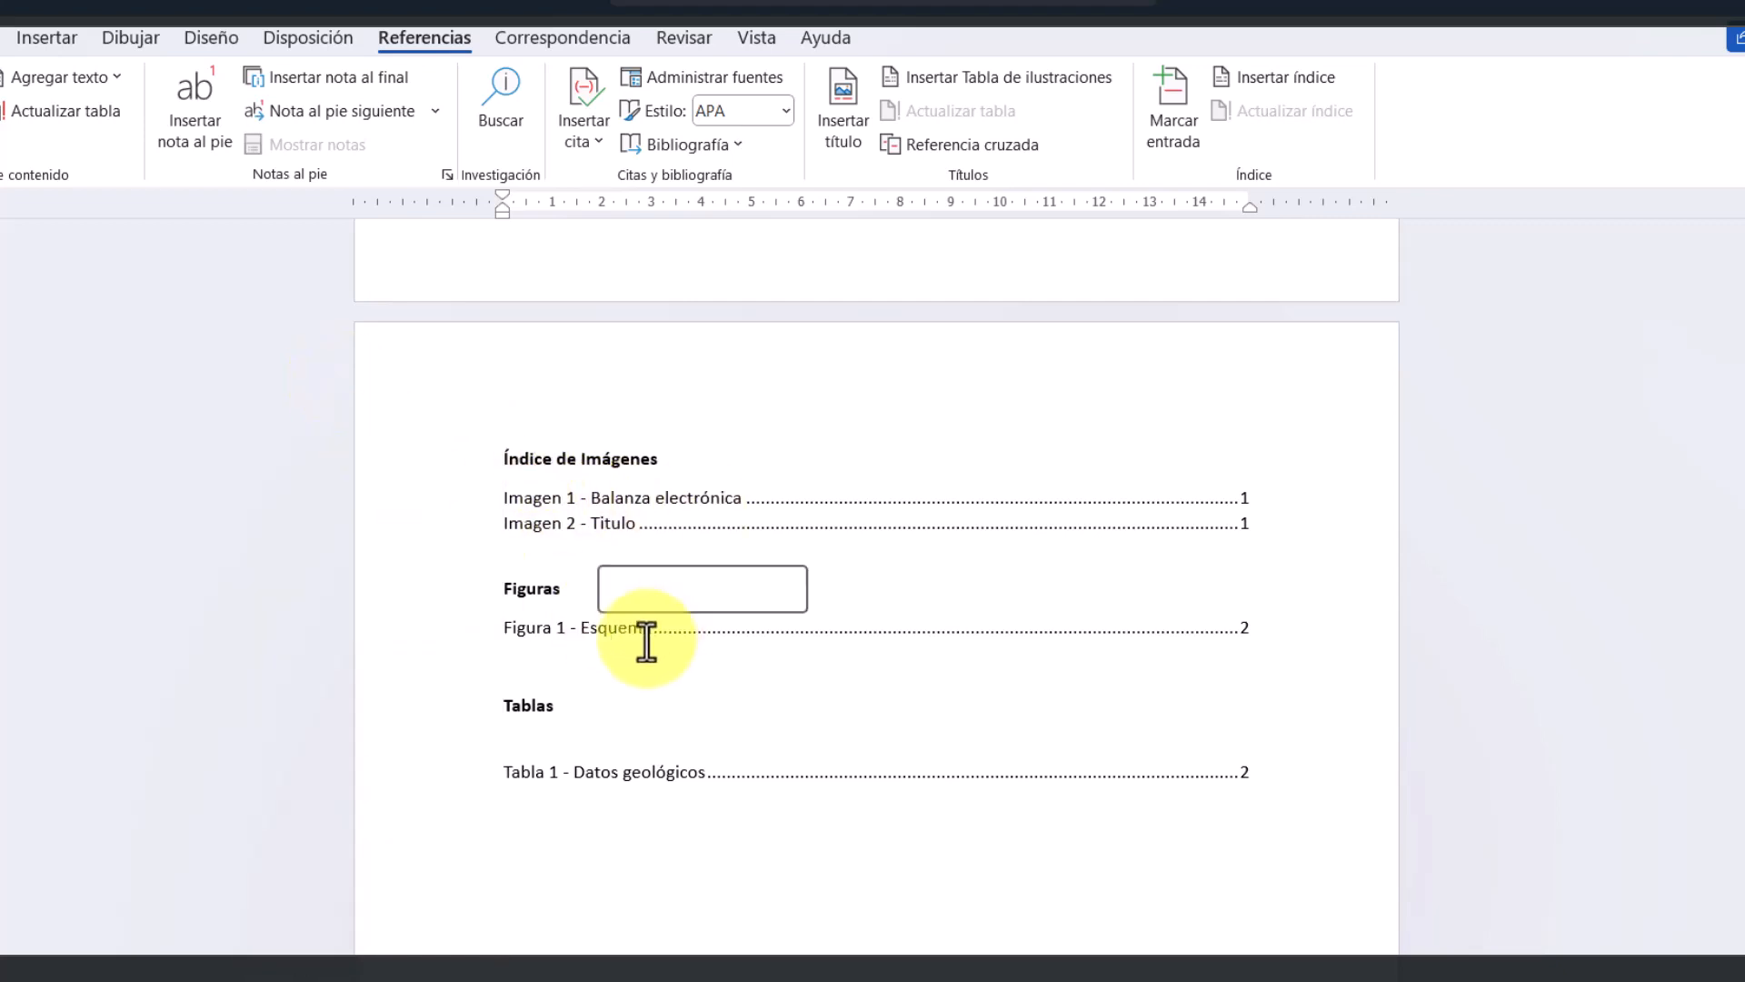
Step: Copy the word "Índice" from the first heading and paste it in front of the Figuras and Tablas headings
double_click(526, 459)
key("ctrl+c")
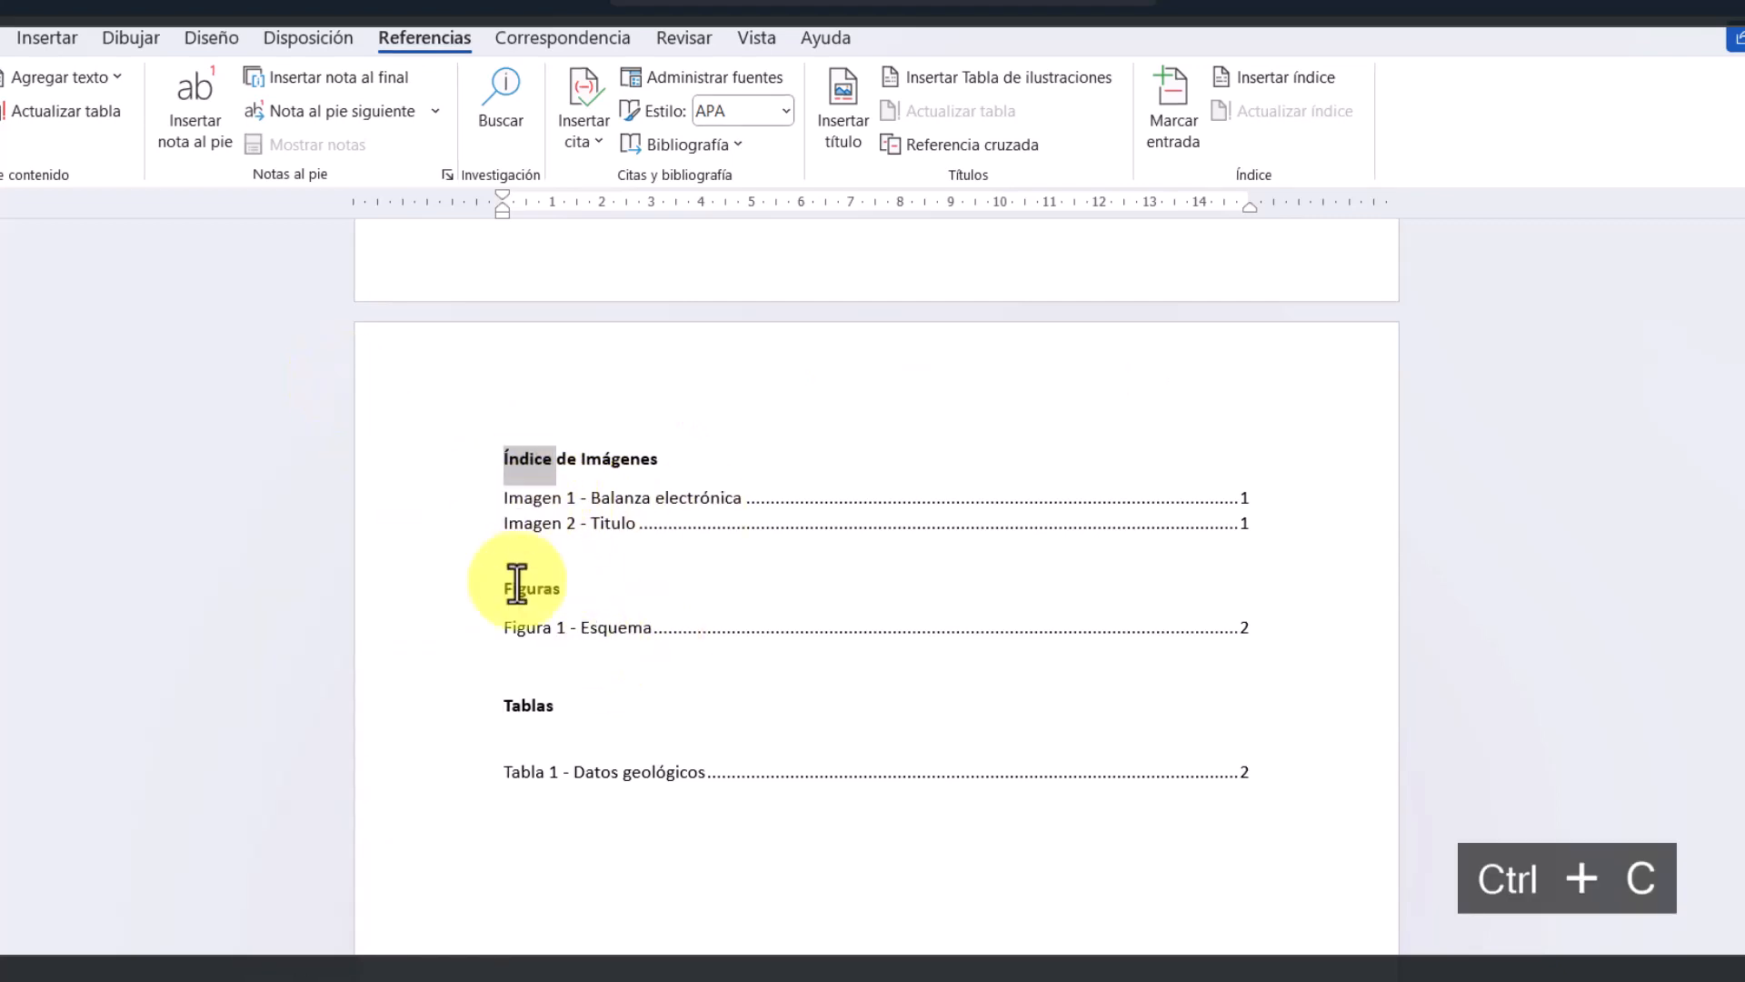
left_click(555, 575)
key("ctrl+v")
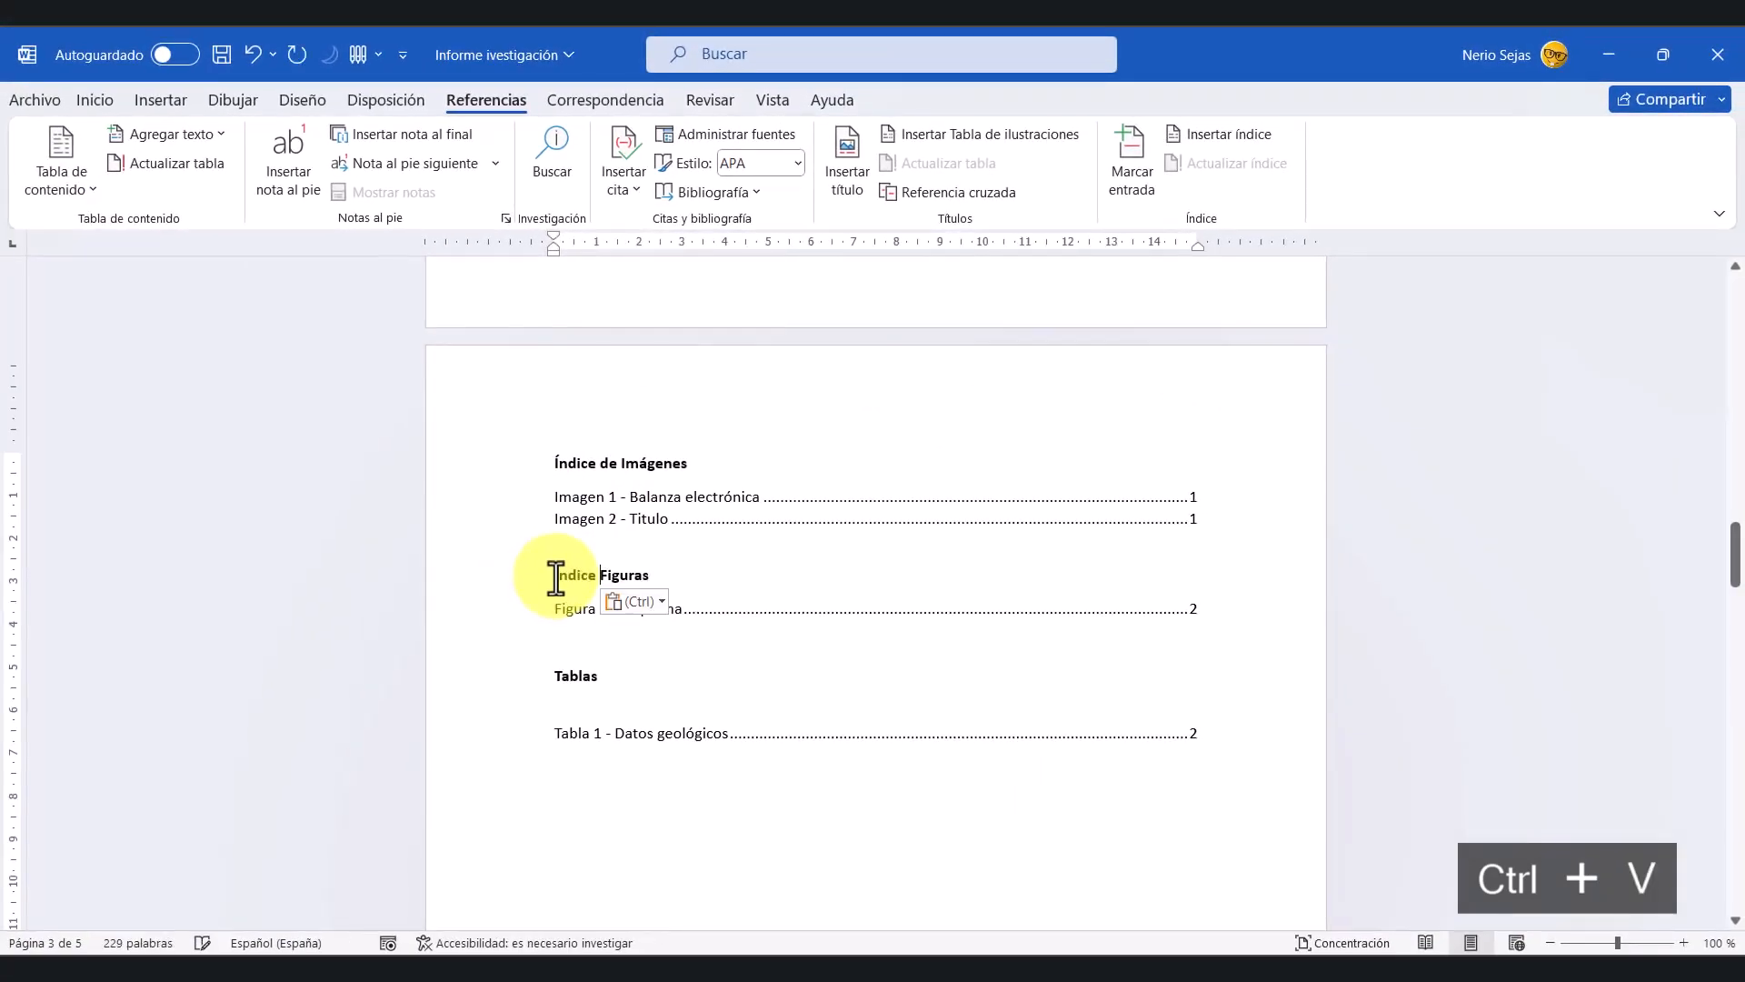
left_click(557, 675)
key("ctrl+v")
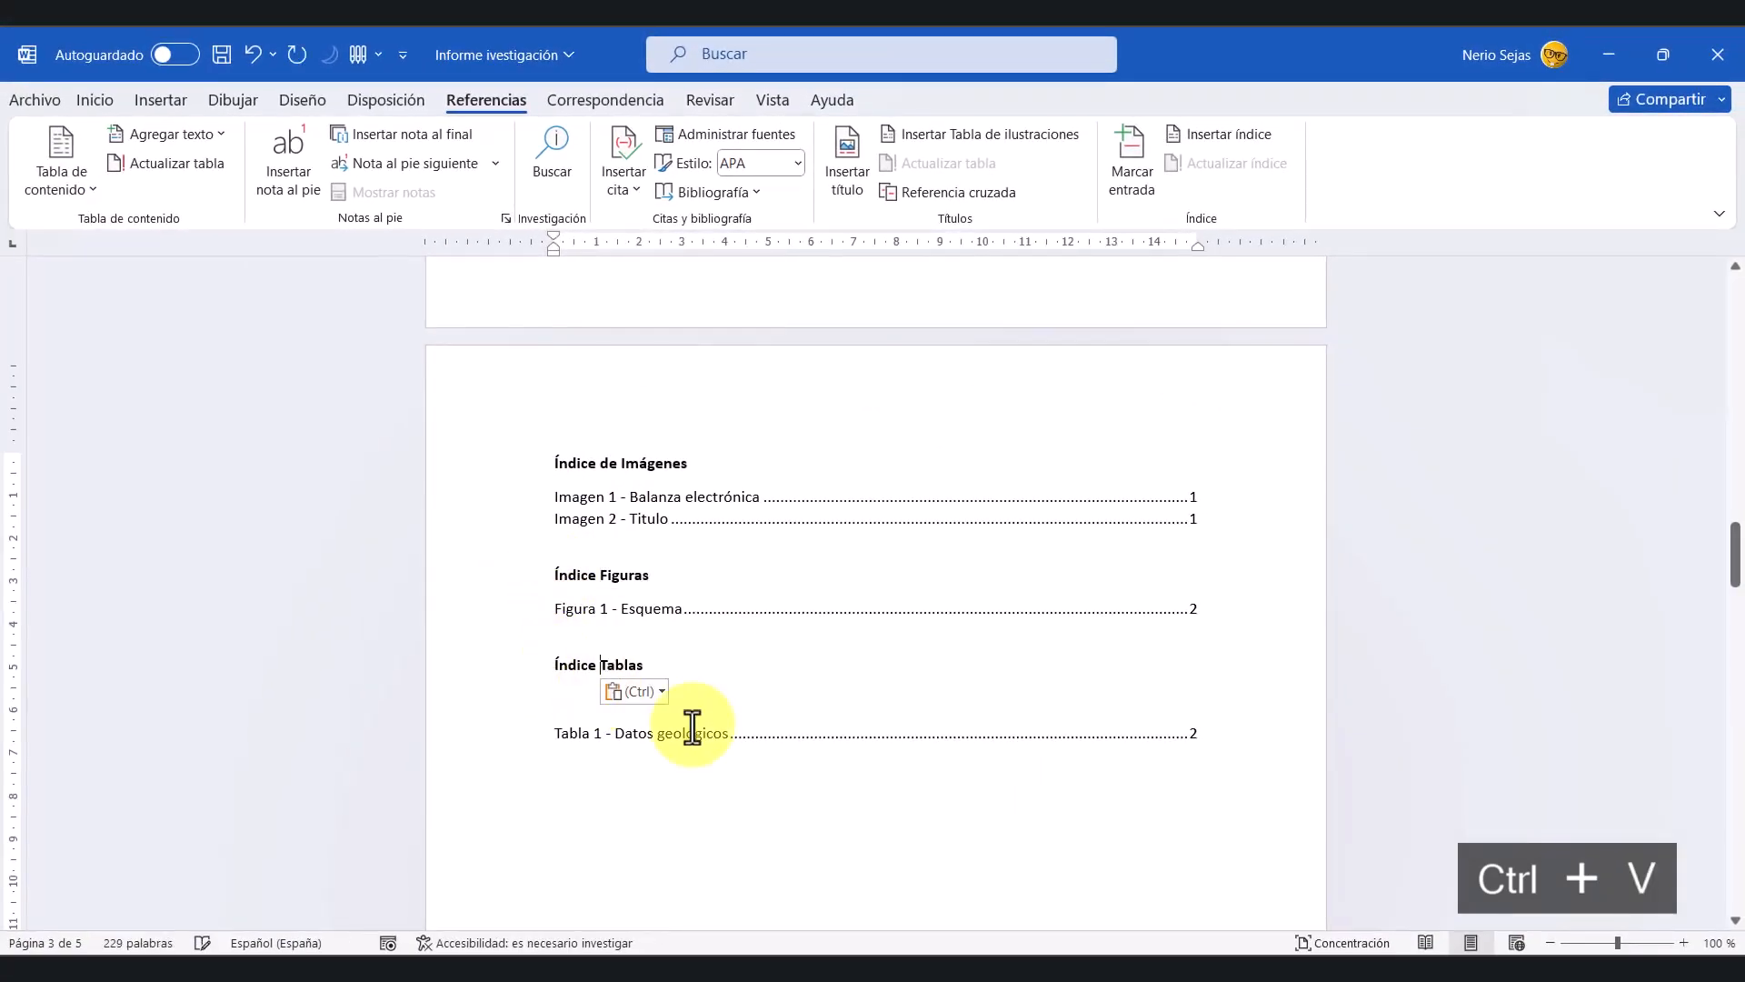
Step: Review the captions of the report's pictures, diagram and table, examining the caption option and caption text of the table under CÁLCULOS Y RESULTADOS
left_click(816, 733)
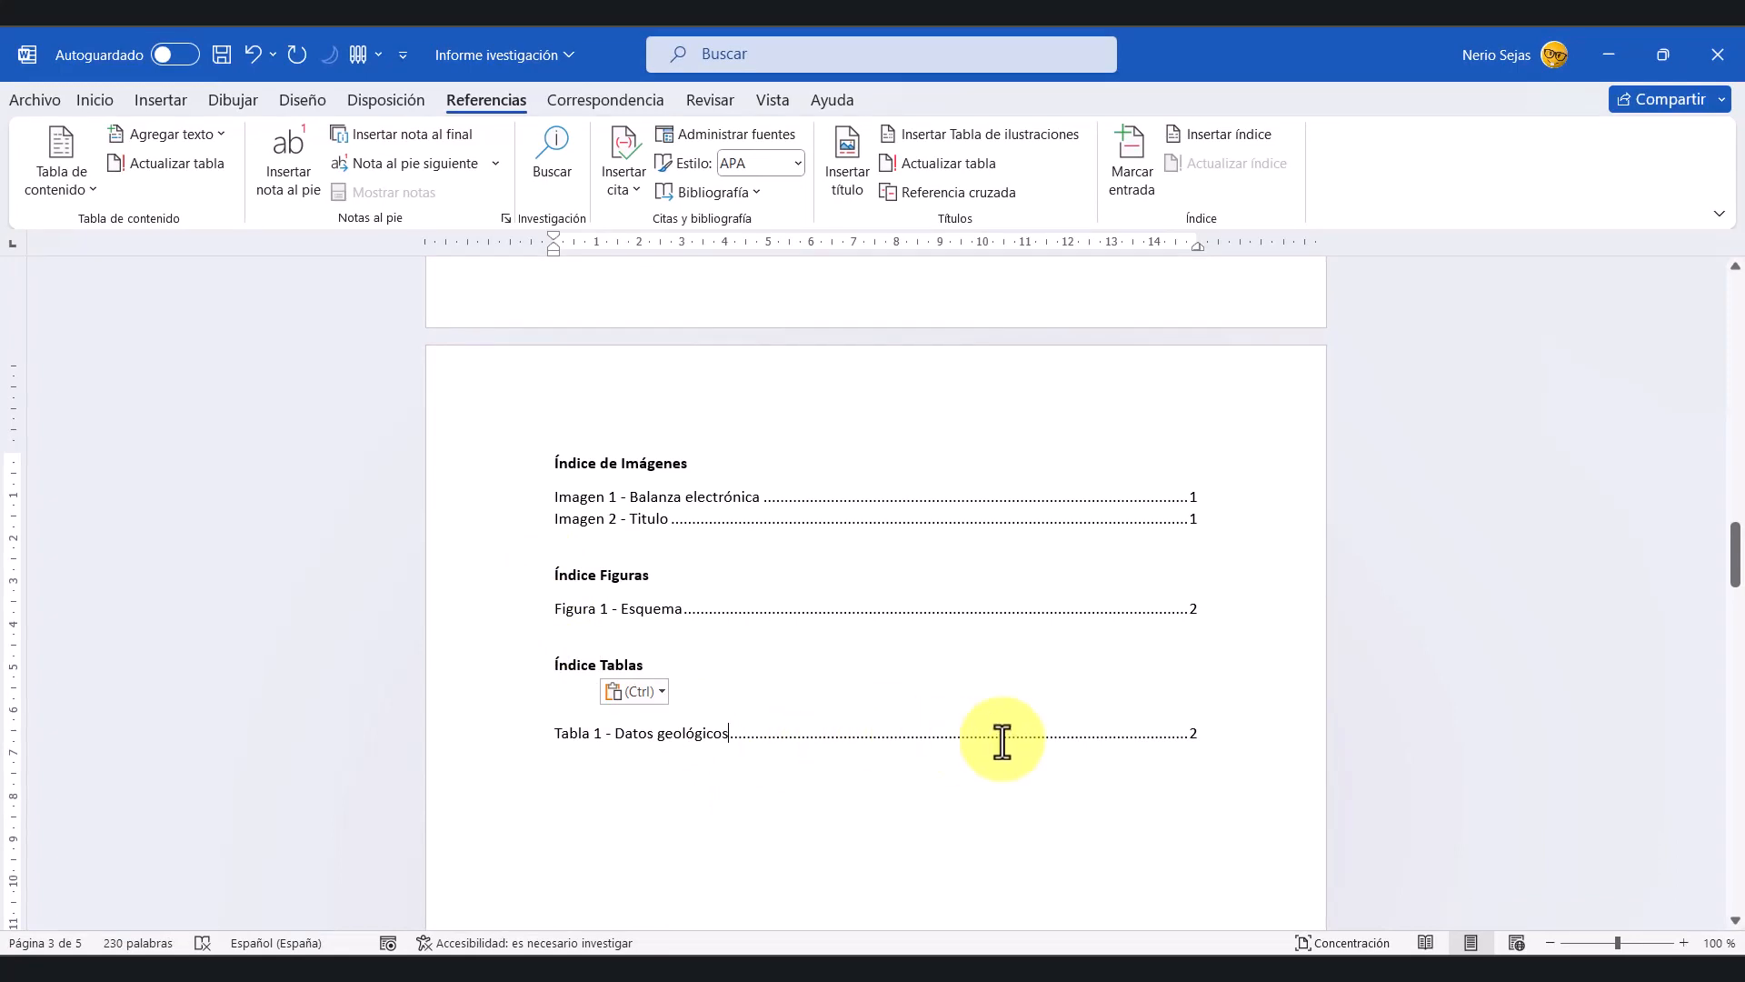
scroll(868, 683, "down", 3)
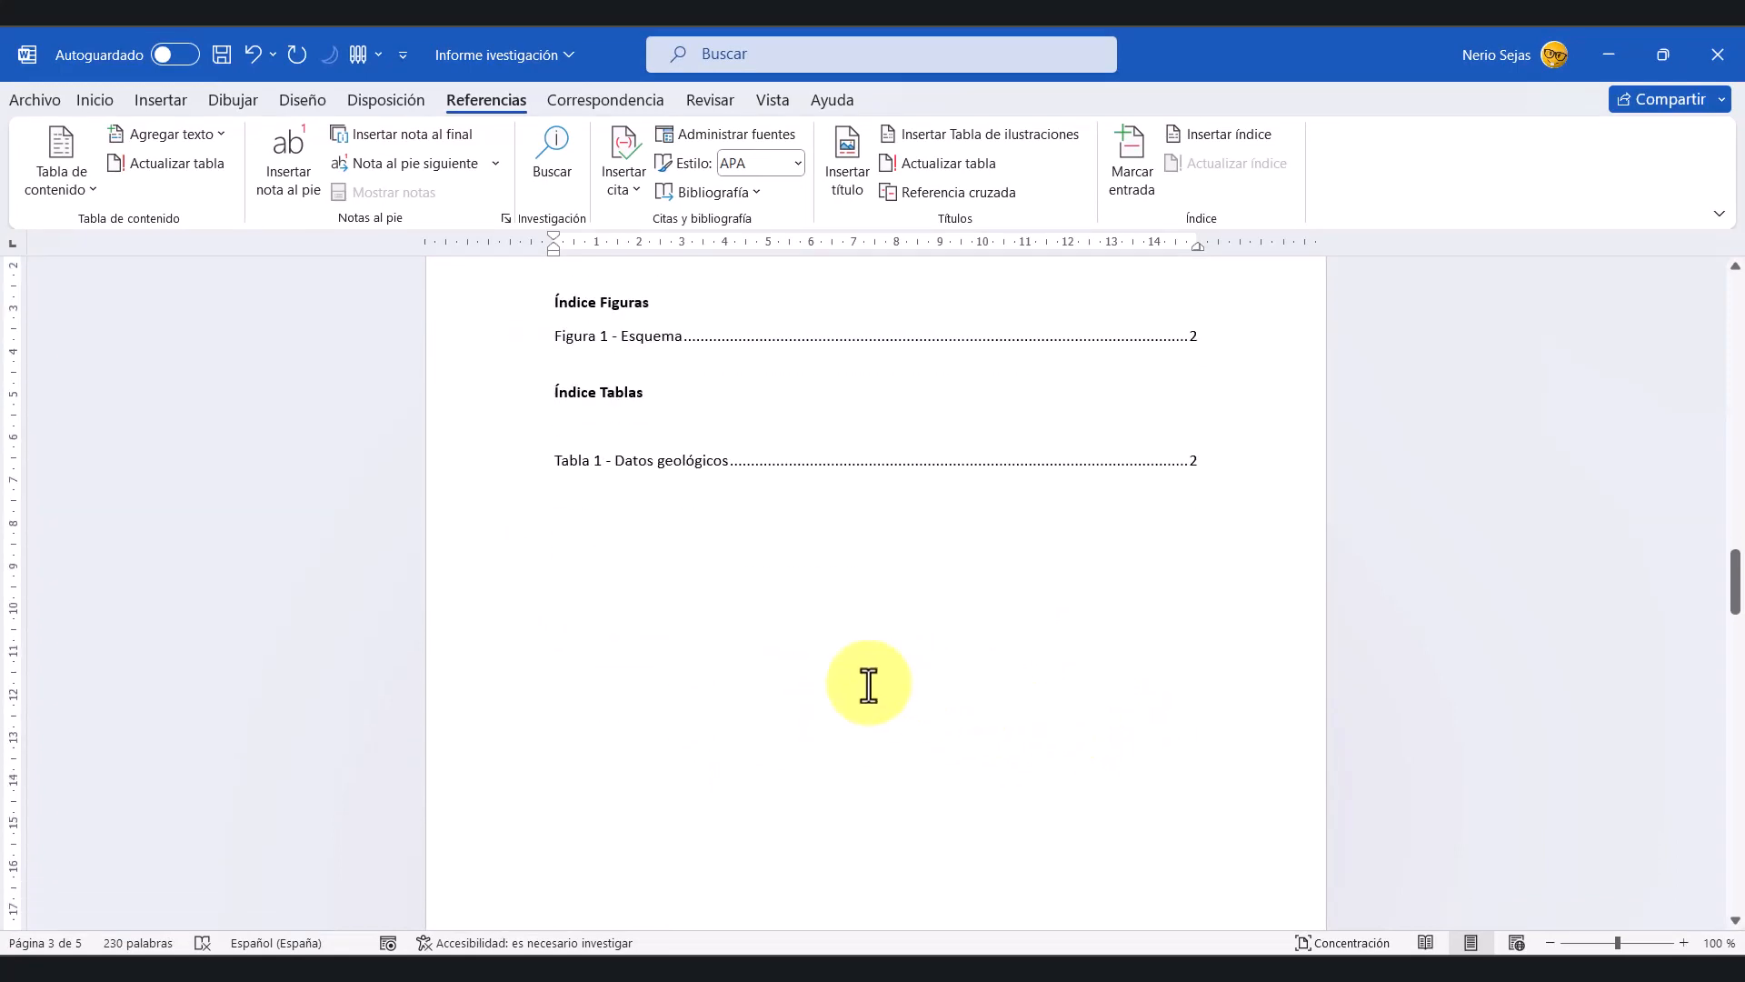
scroll(868, 684, "down", 12)
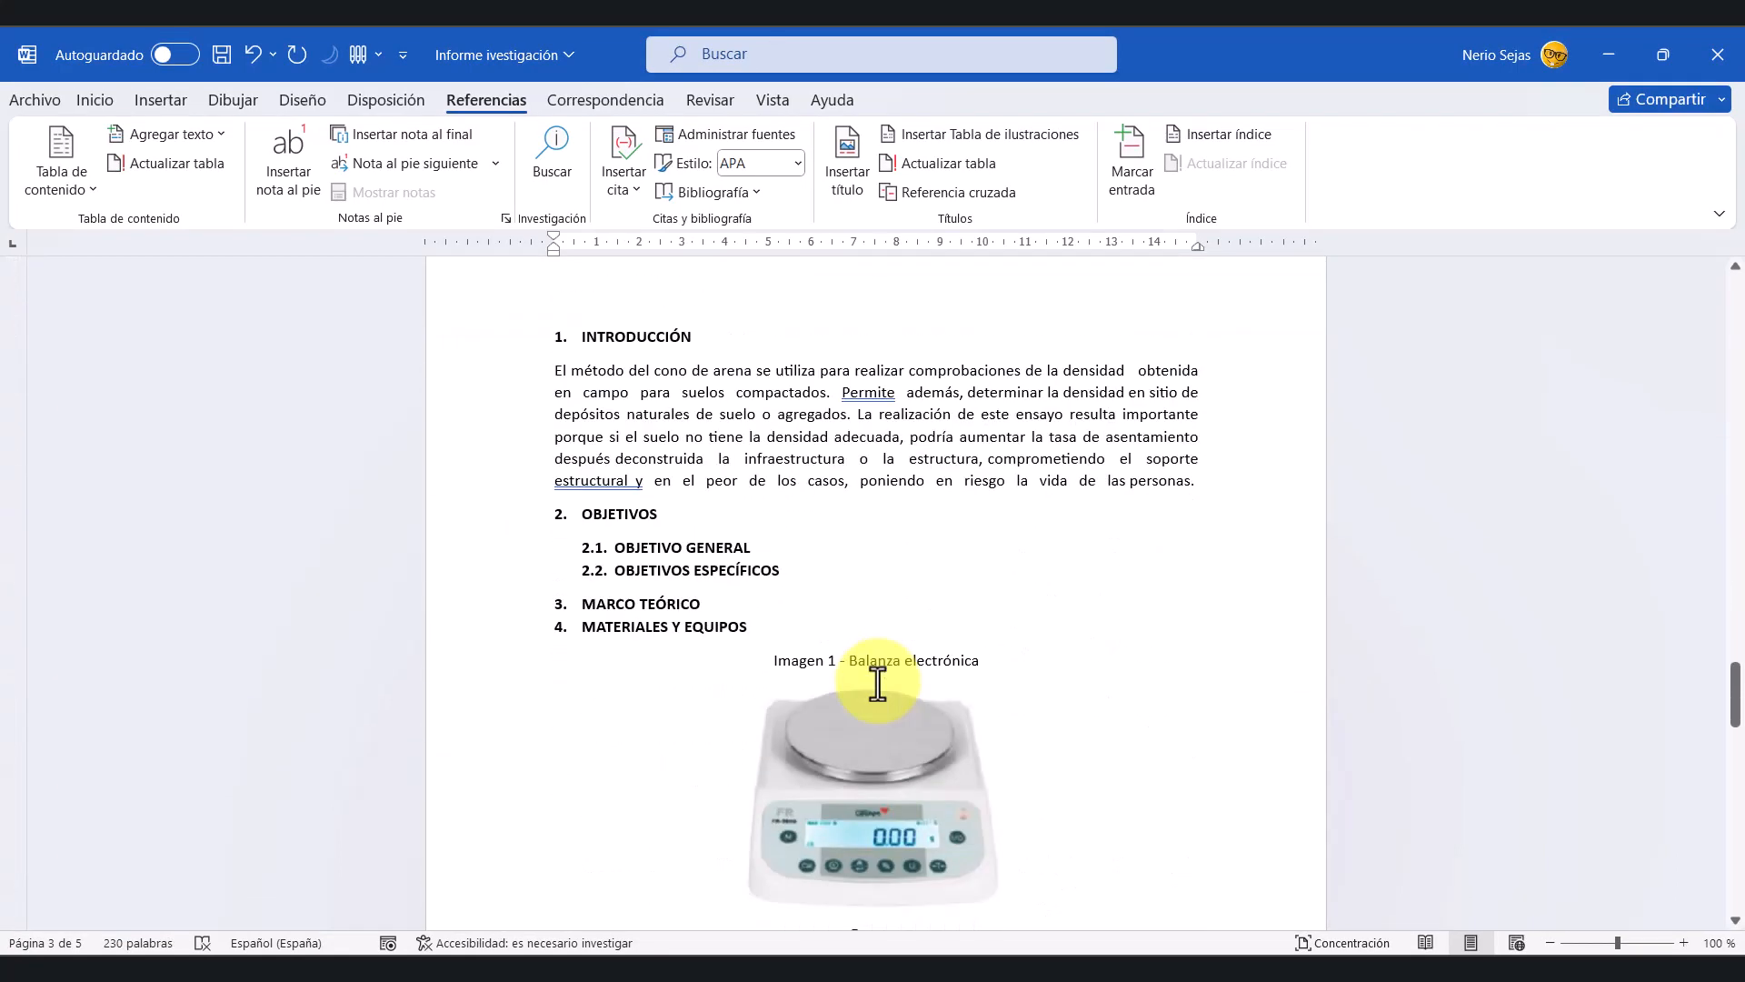
scroll(877, 683, "down", 12)
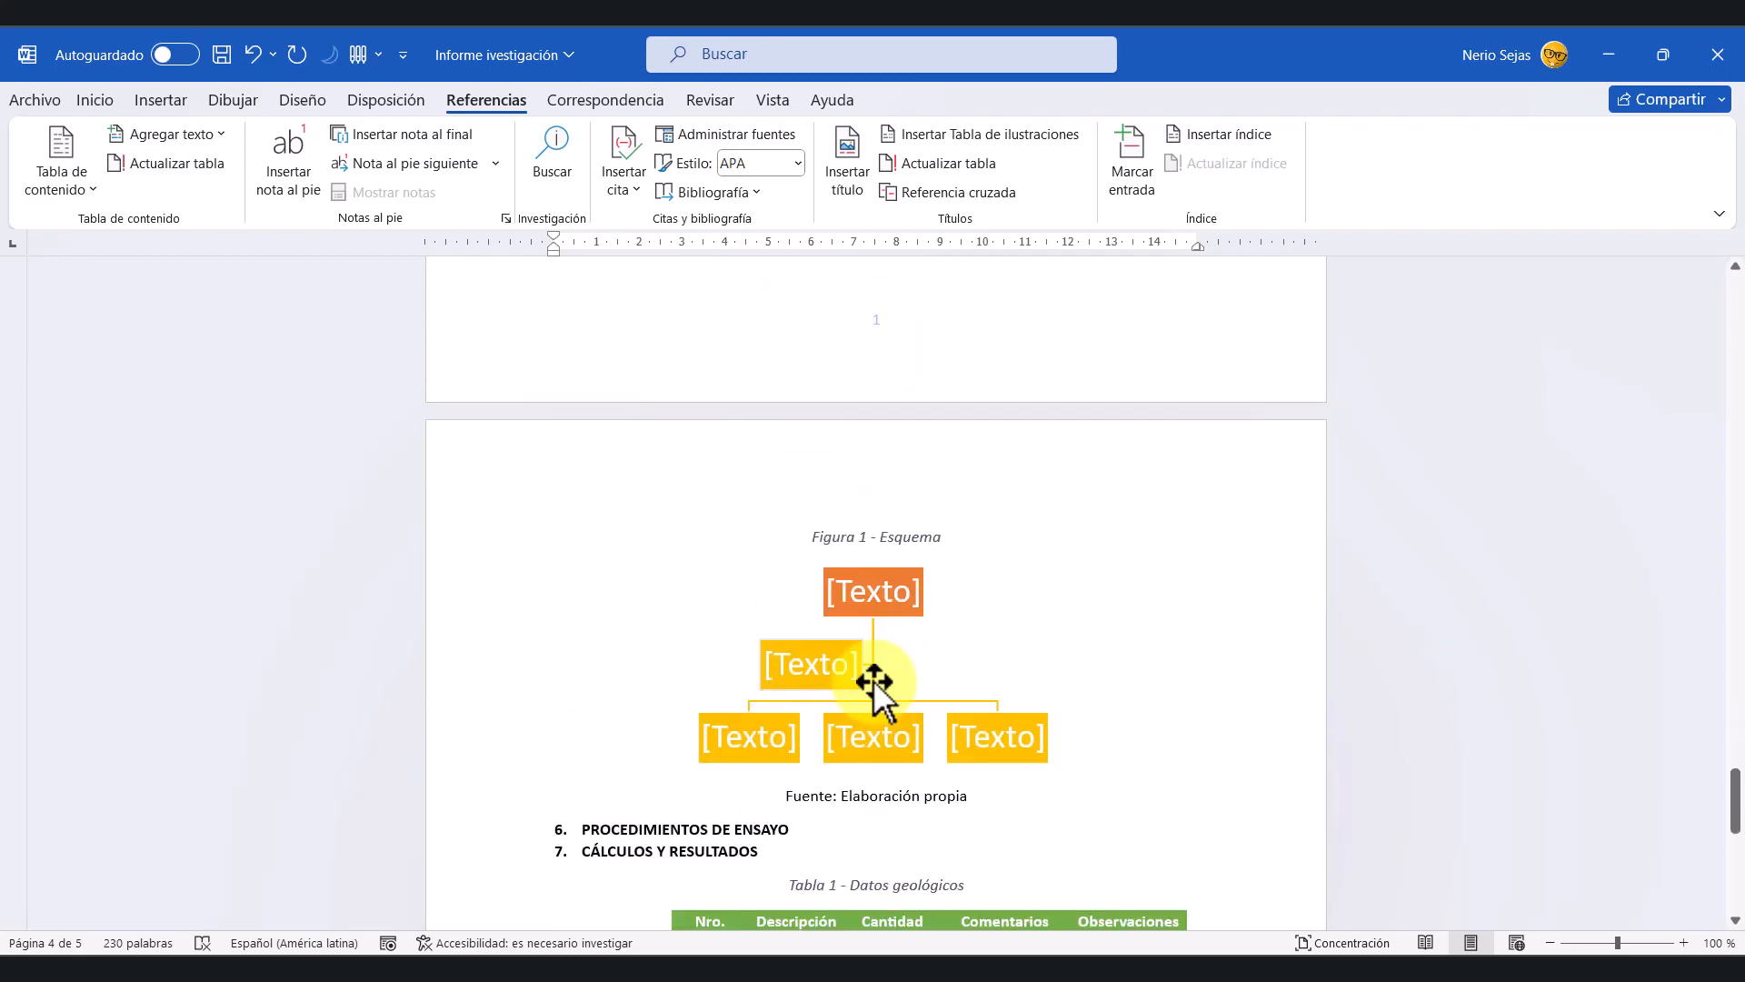
scroll(872, 679, "down", 3)
left_click(915, 686)
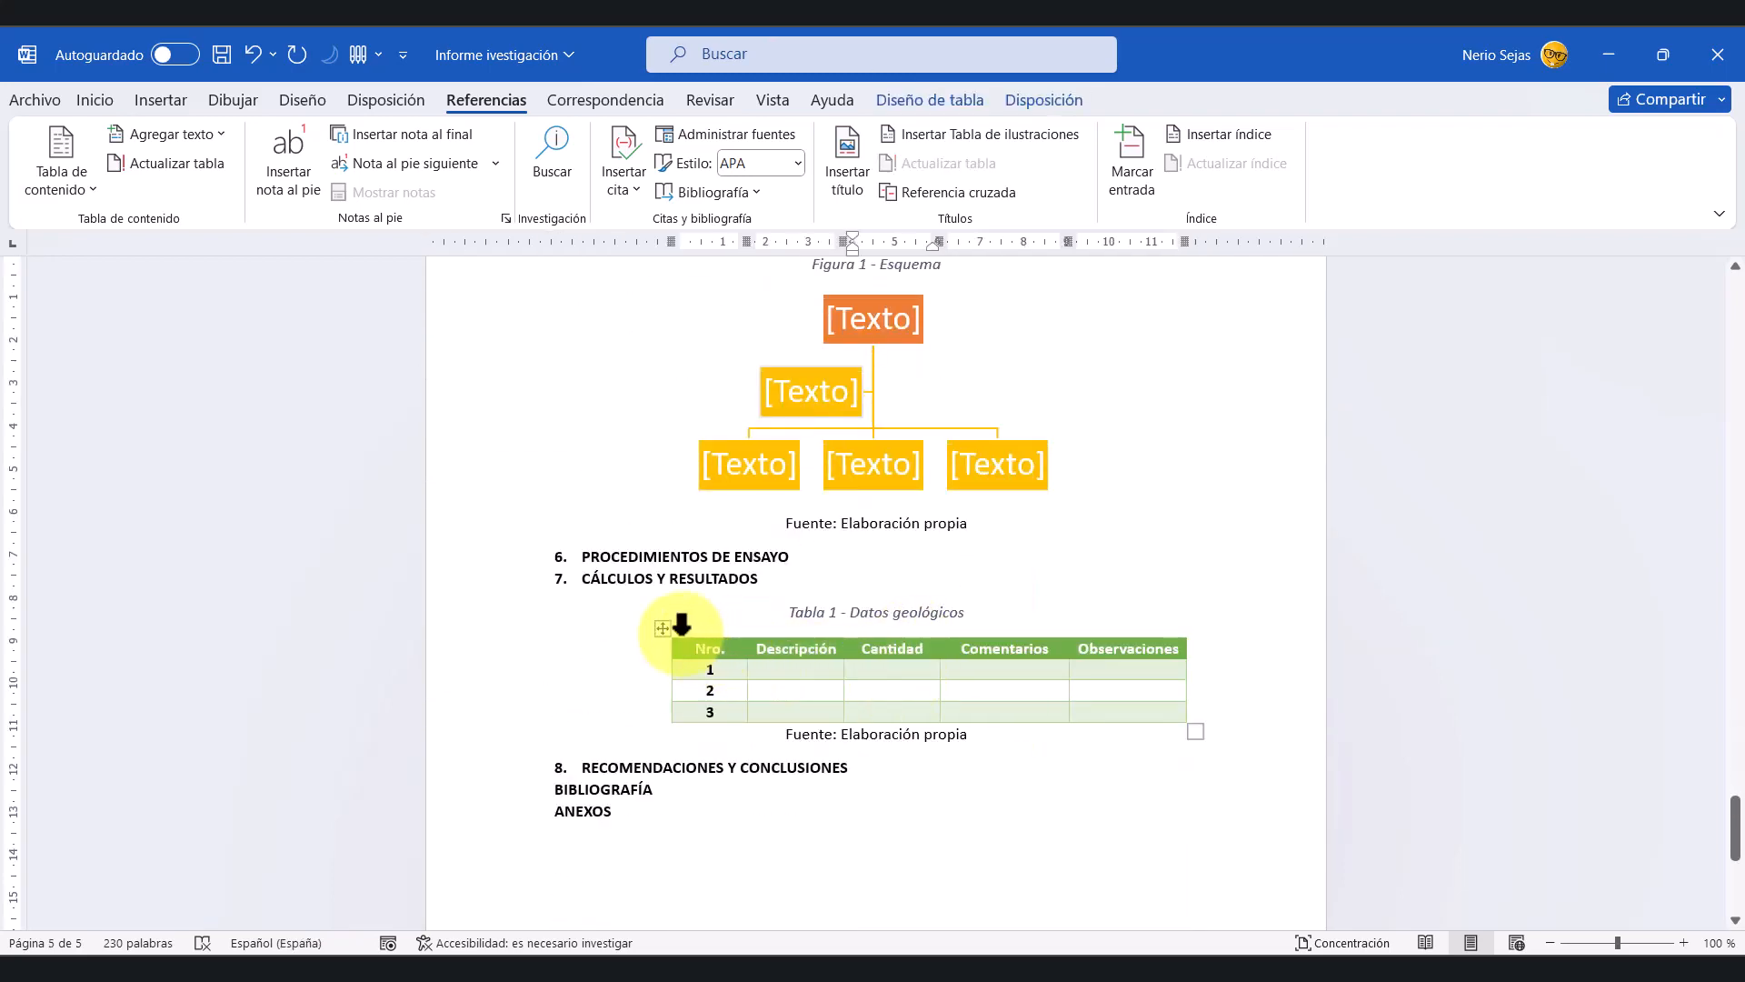
left_click(663, 627)
right_click(927, 696)
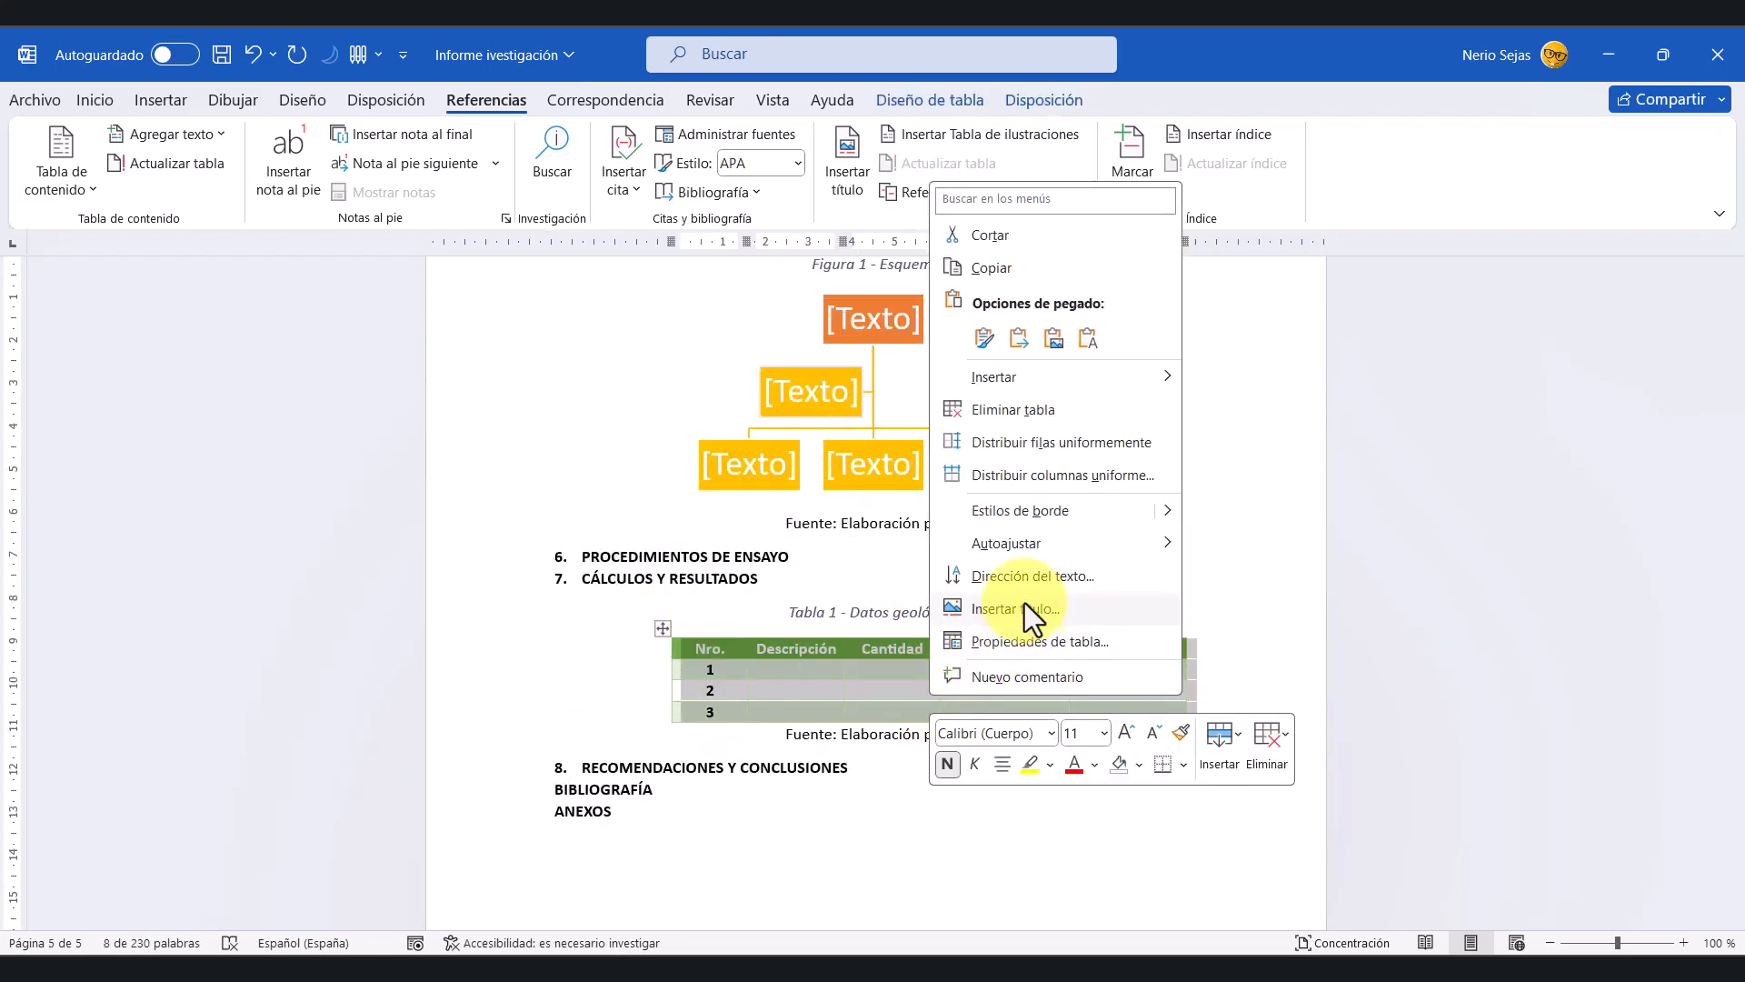
left_click(853, 614)
left_click_drag(789, 614, 969, 613)
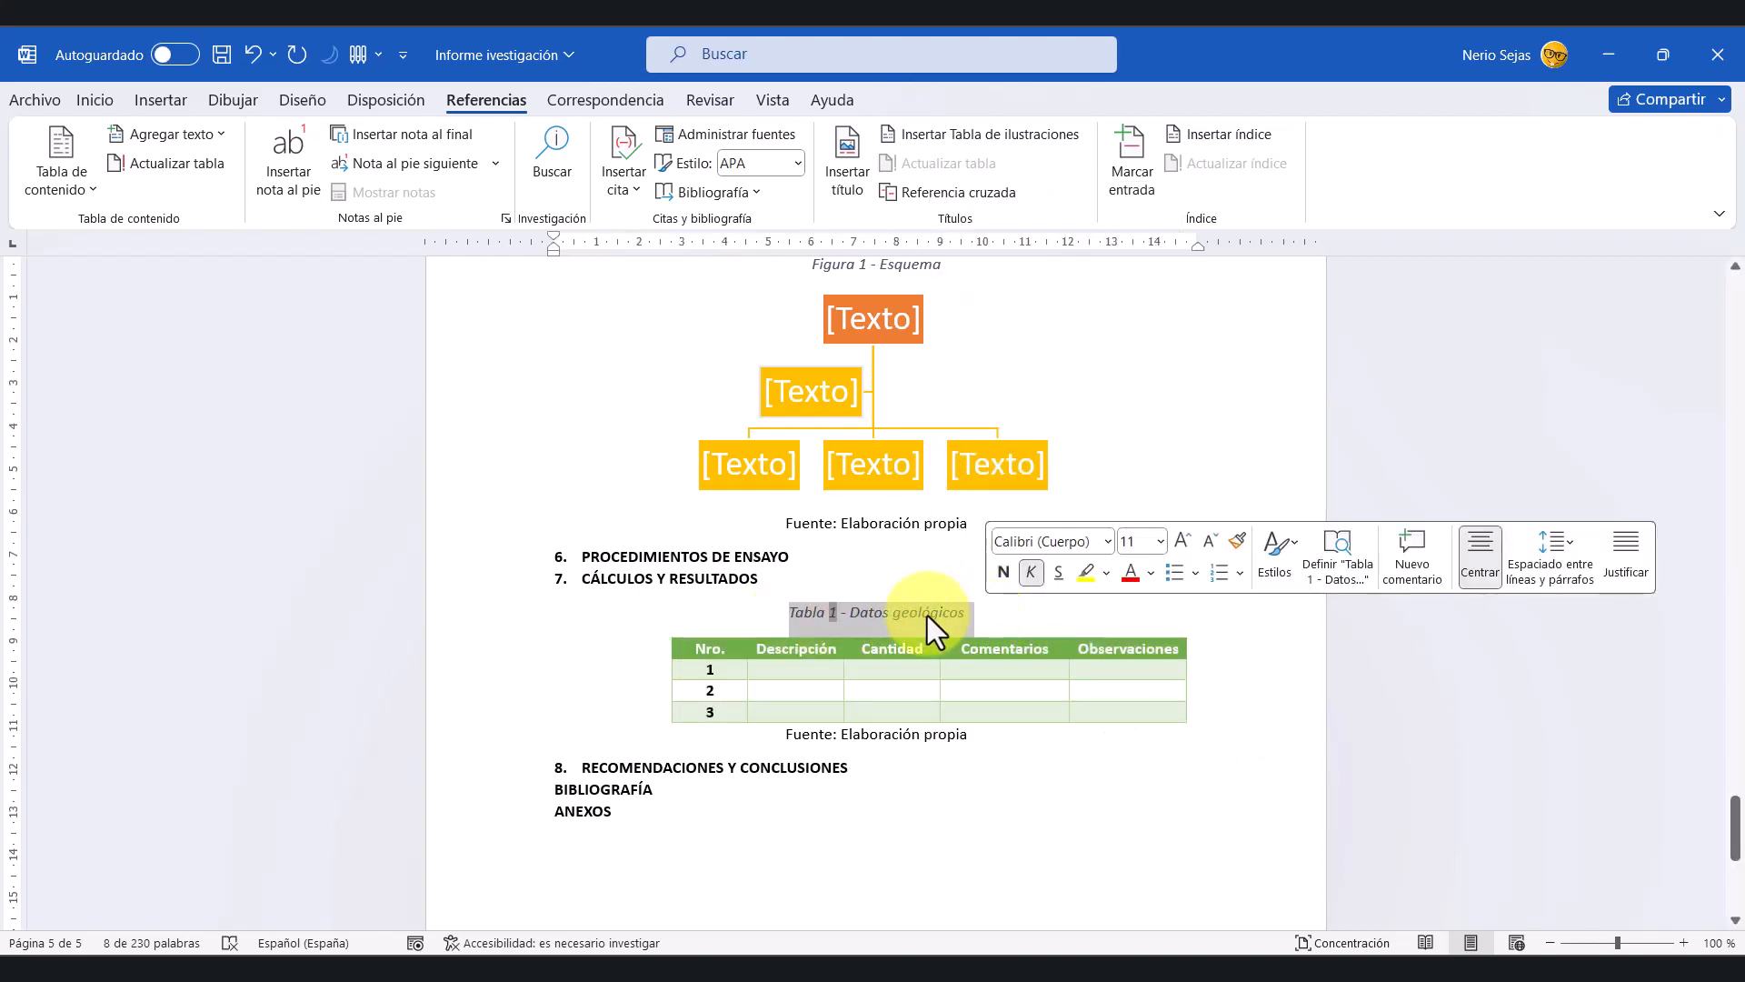
left_click(963, 666)
scroll(964, 663, "up", 20)
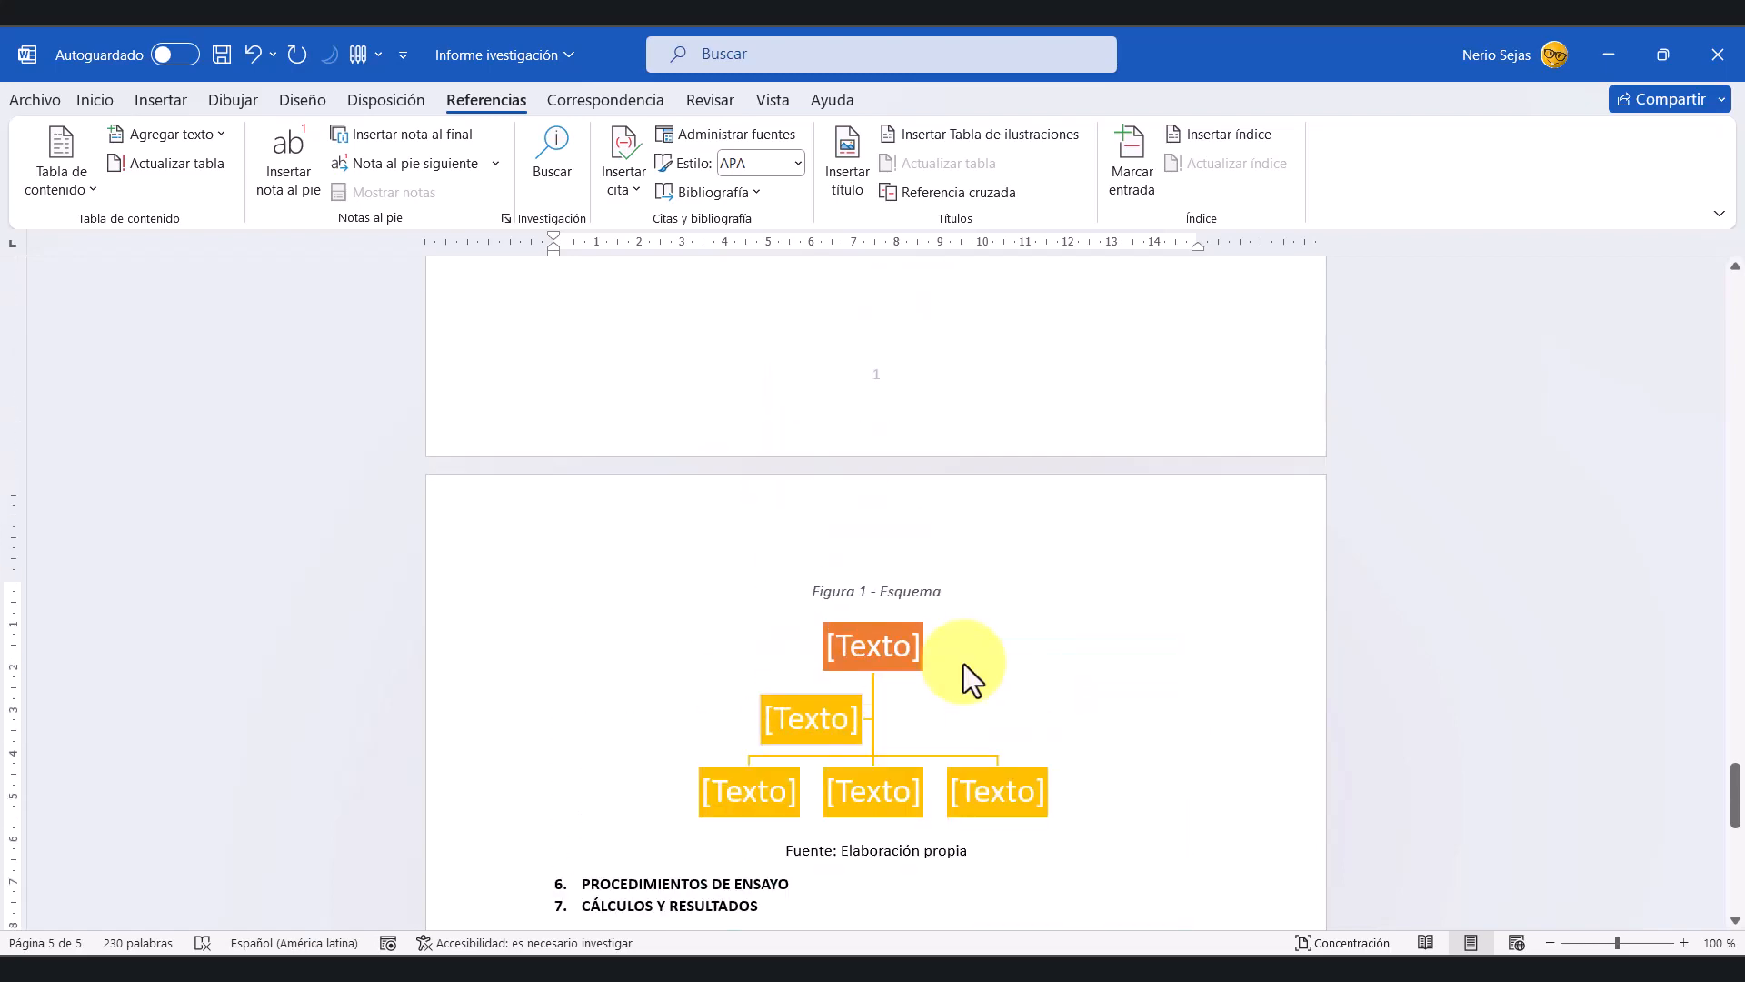
scroll(964, 664, "up", 20)
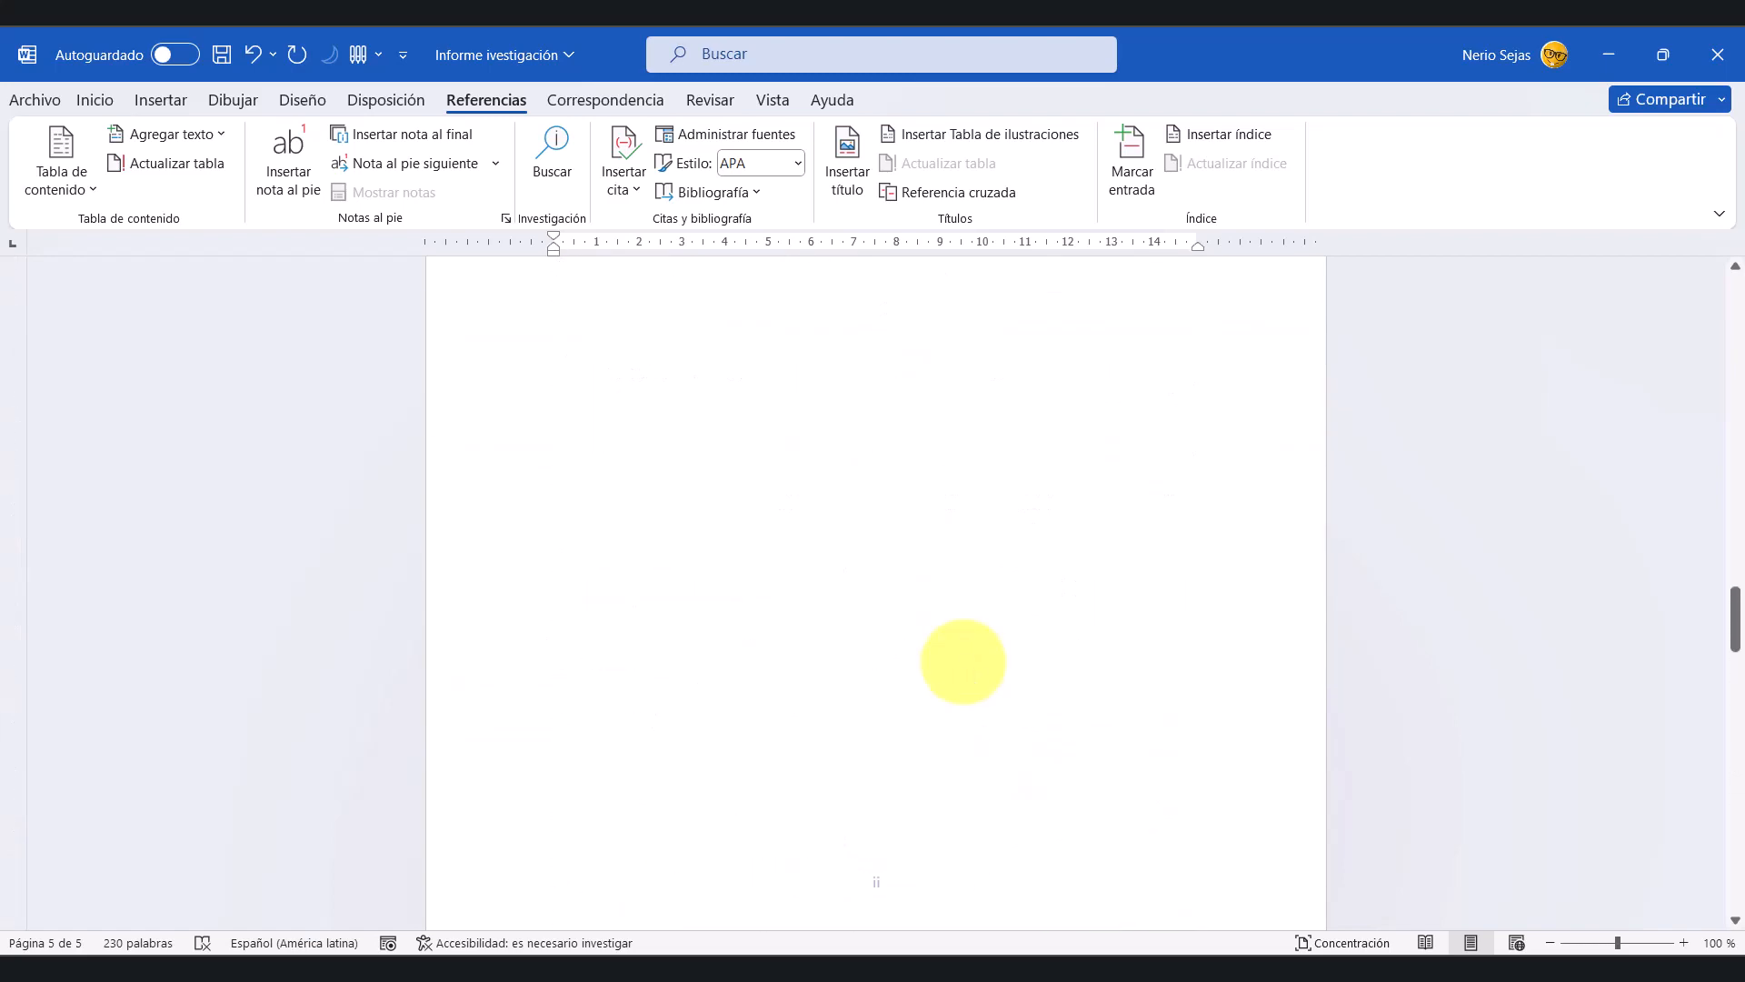
Step: Update only the page numbers of the table of contents on the Índice page
scroll(880, 722, "up", 12)
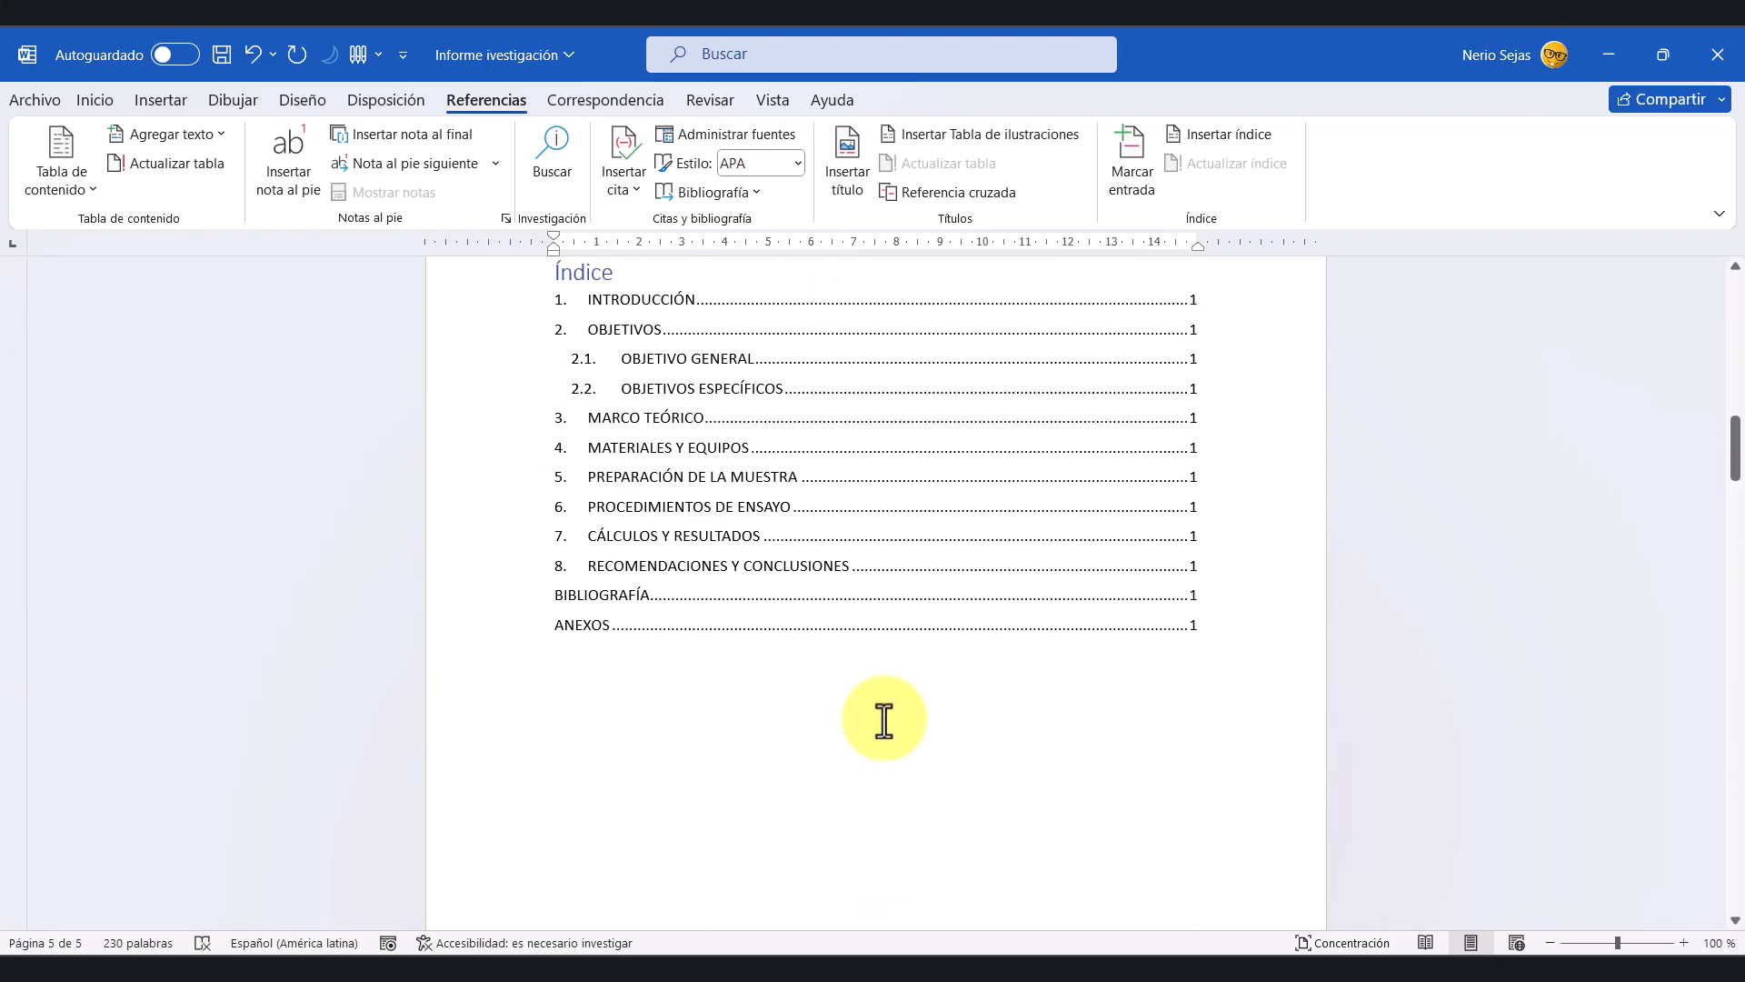
left_click(687, 691)
scroll(1119, 698, "down", 3)
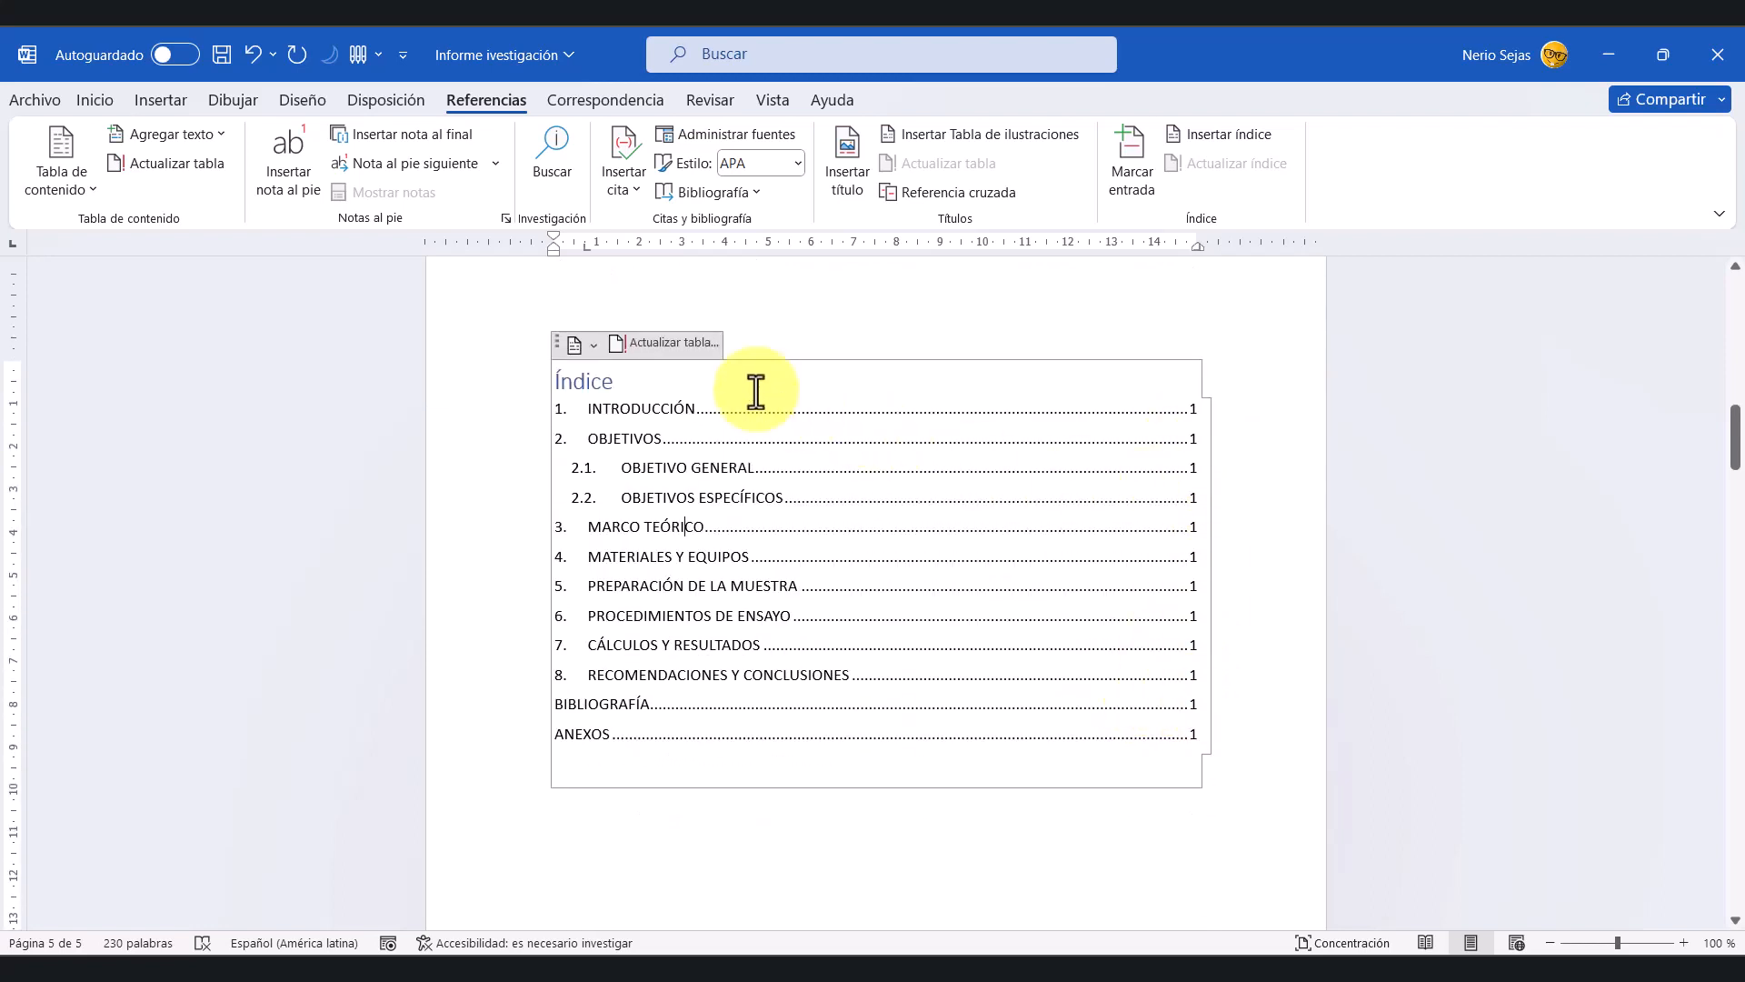
left_click(669, 502)
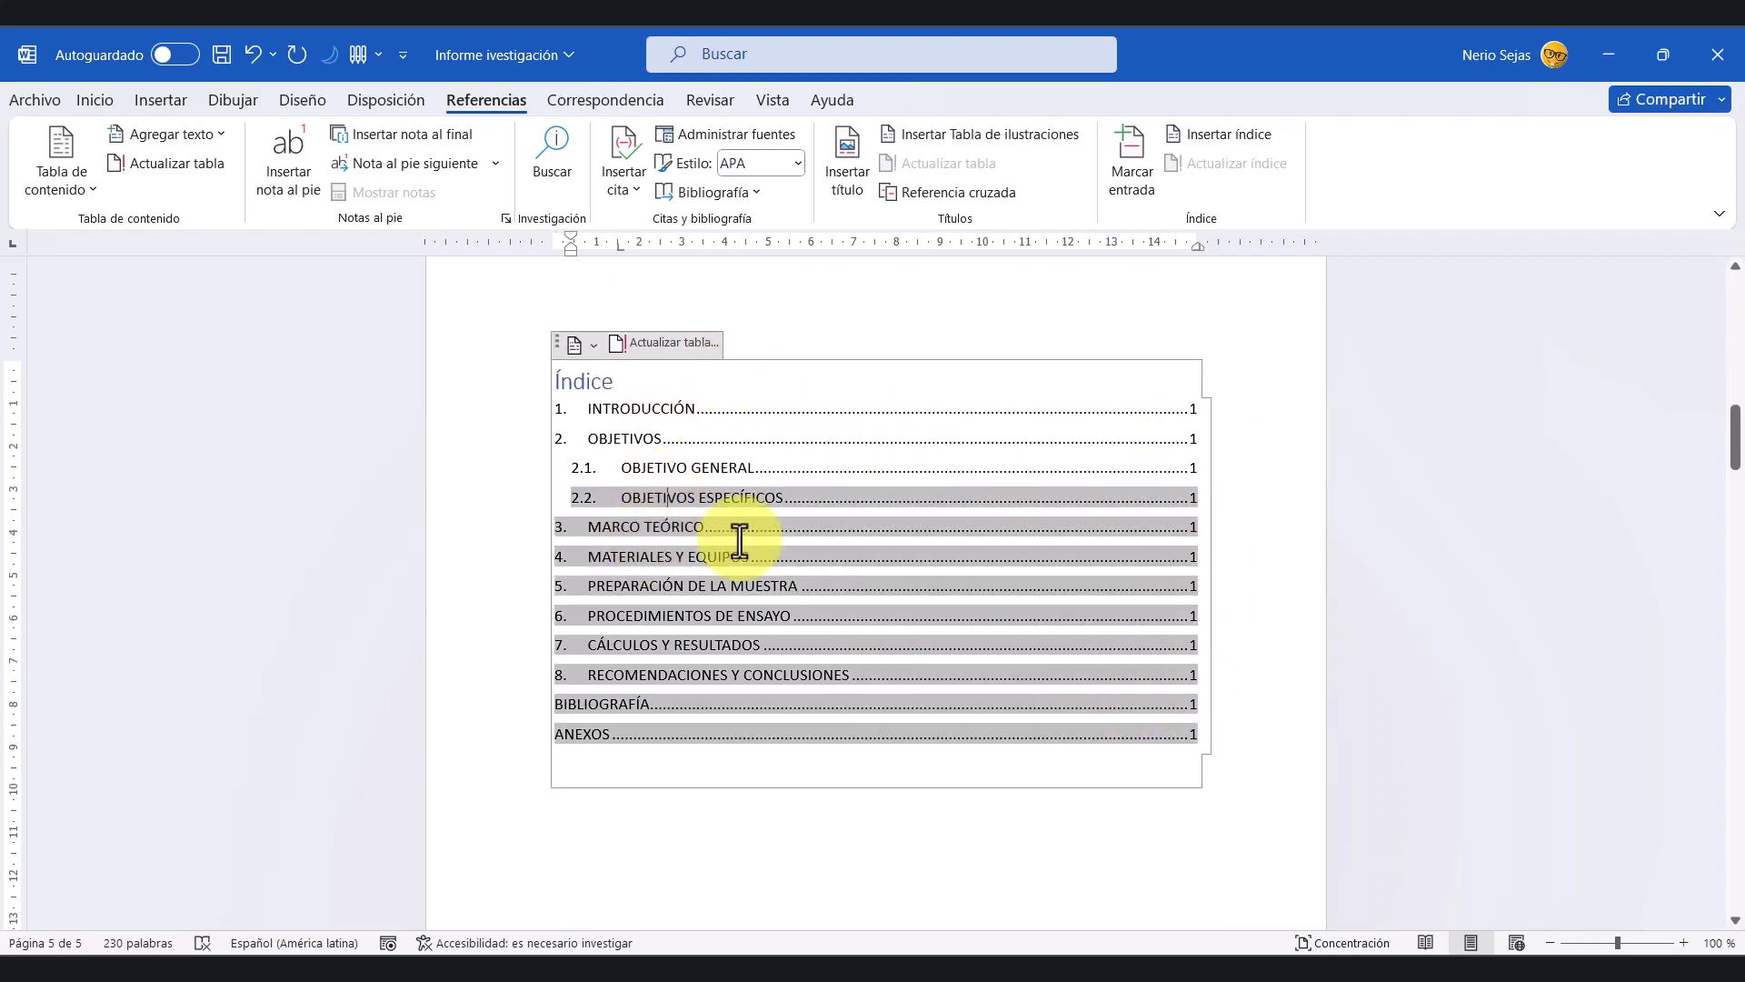
left_click(668, 340)
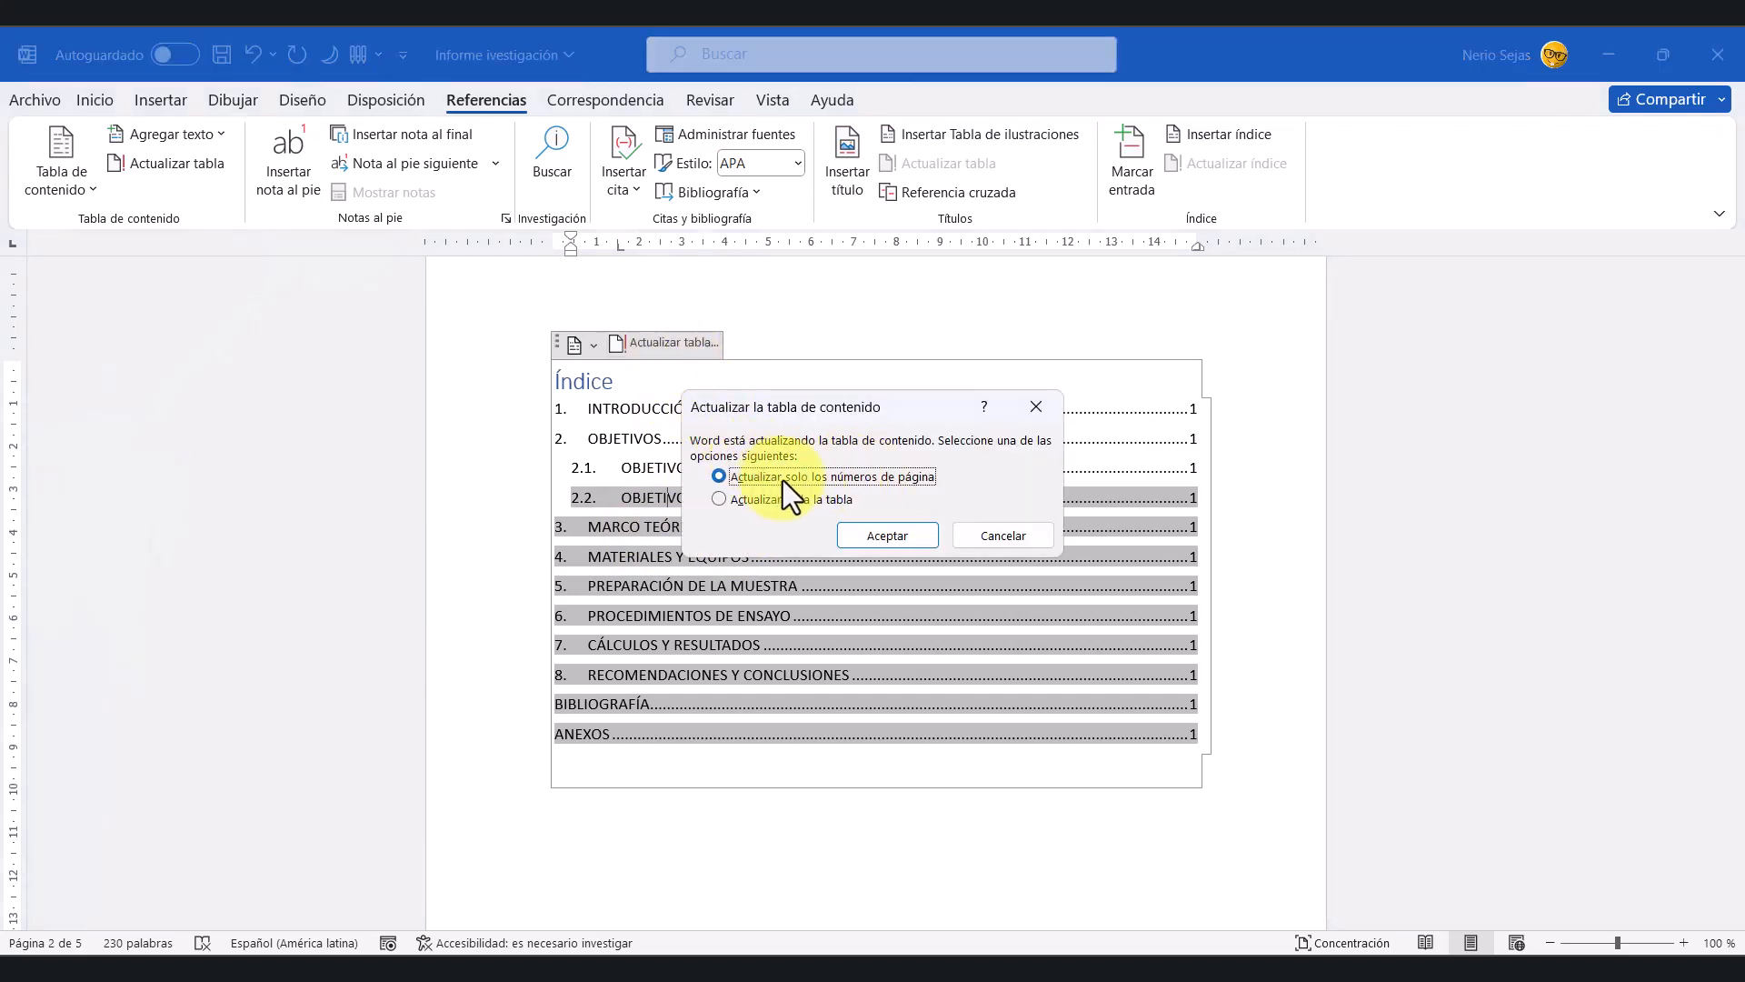
left_click(886, 533)
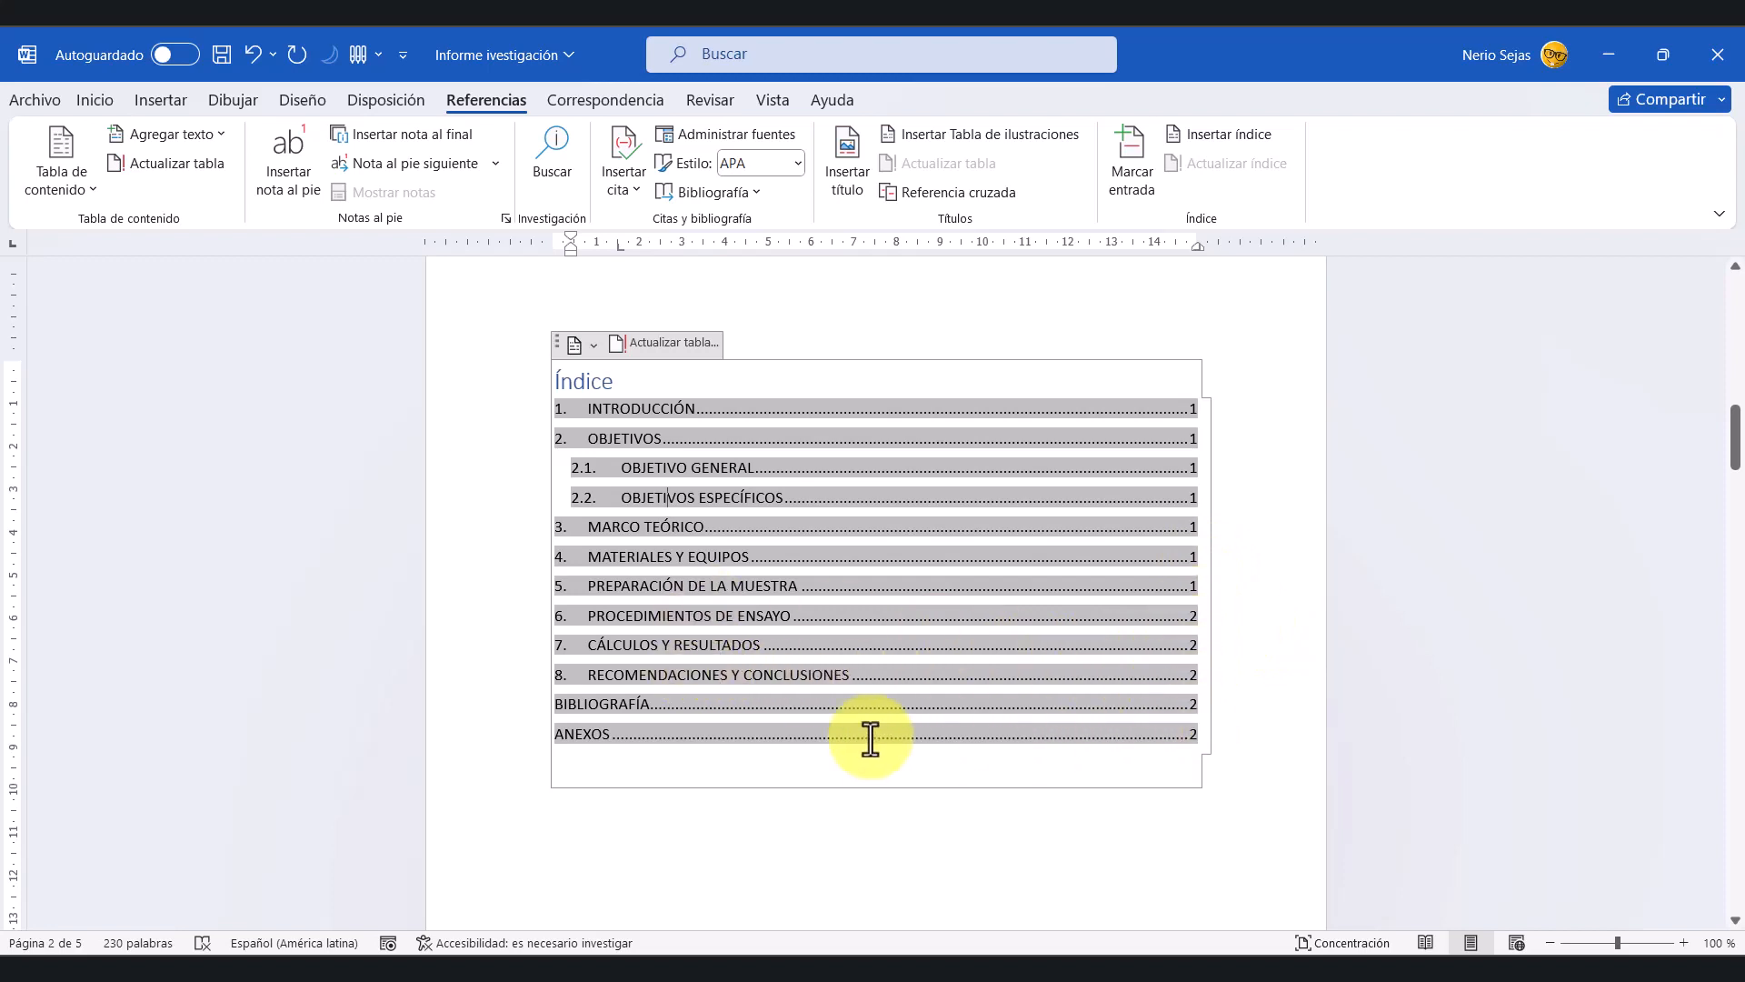
Step: Insert an empty line between the BIBLIOGRAFÍA and ANEXOS headings at the end of the report
scroll(814, 736, "down", 3)
scroll(831, 737, "down", 15)
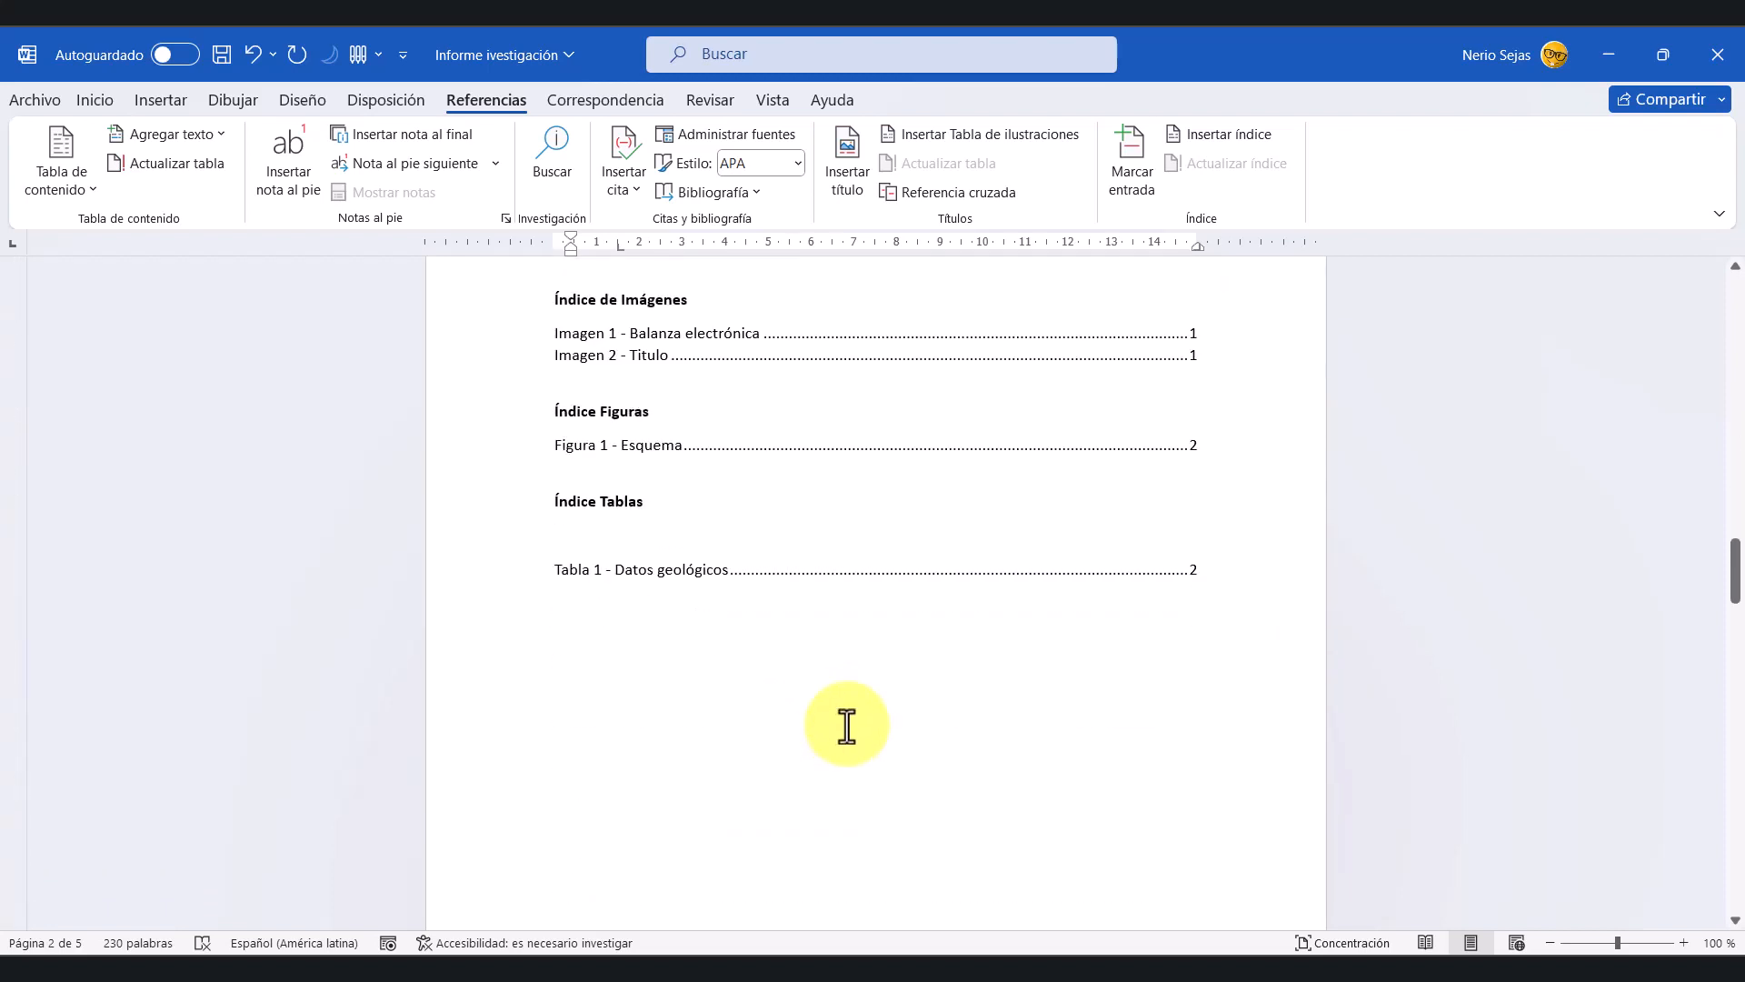
scroll(859, 724, "down", 3)
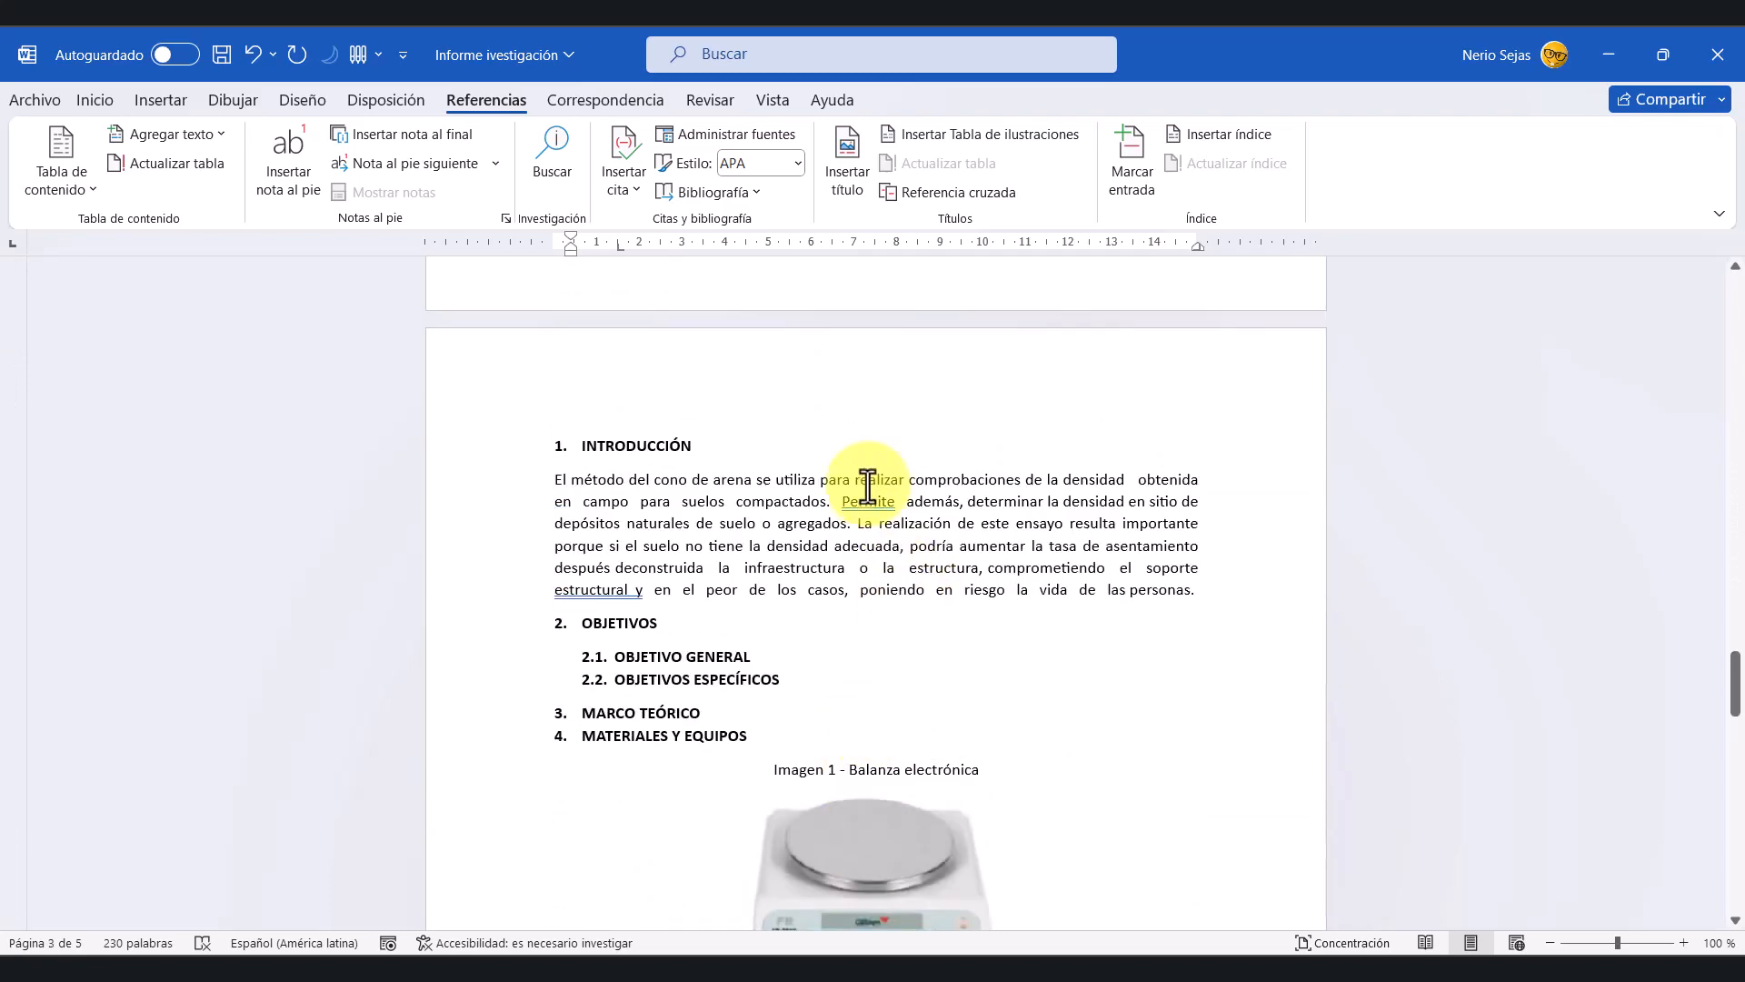
left_click(897, 501)
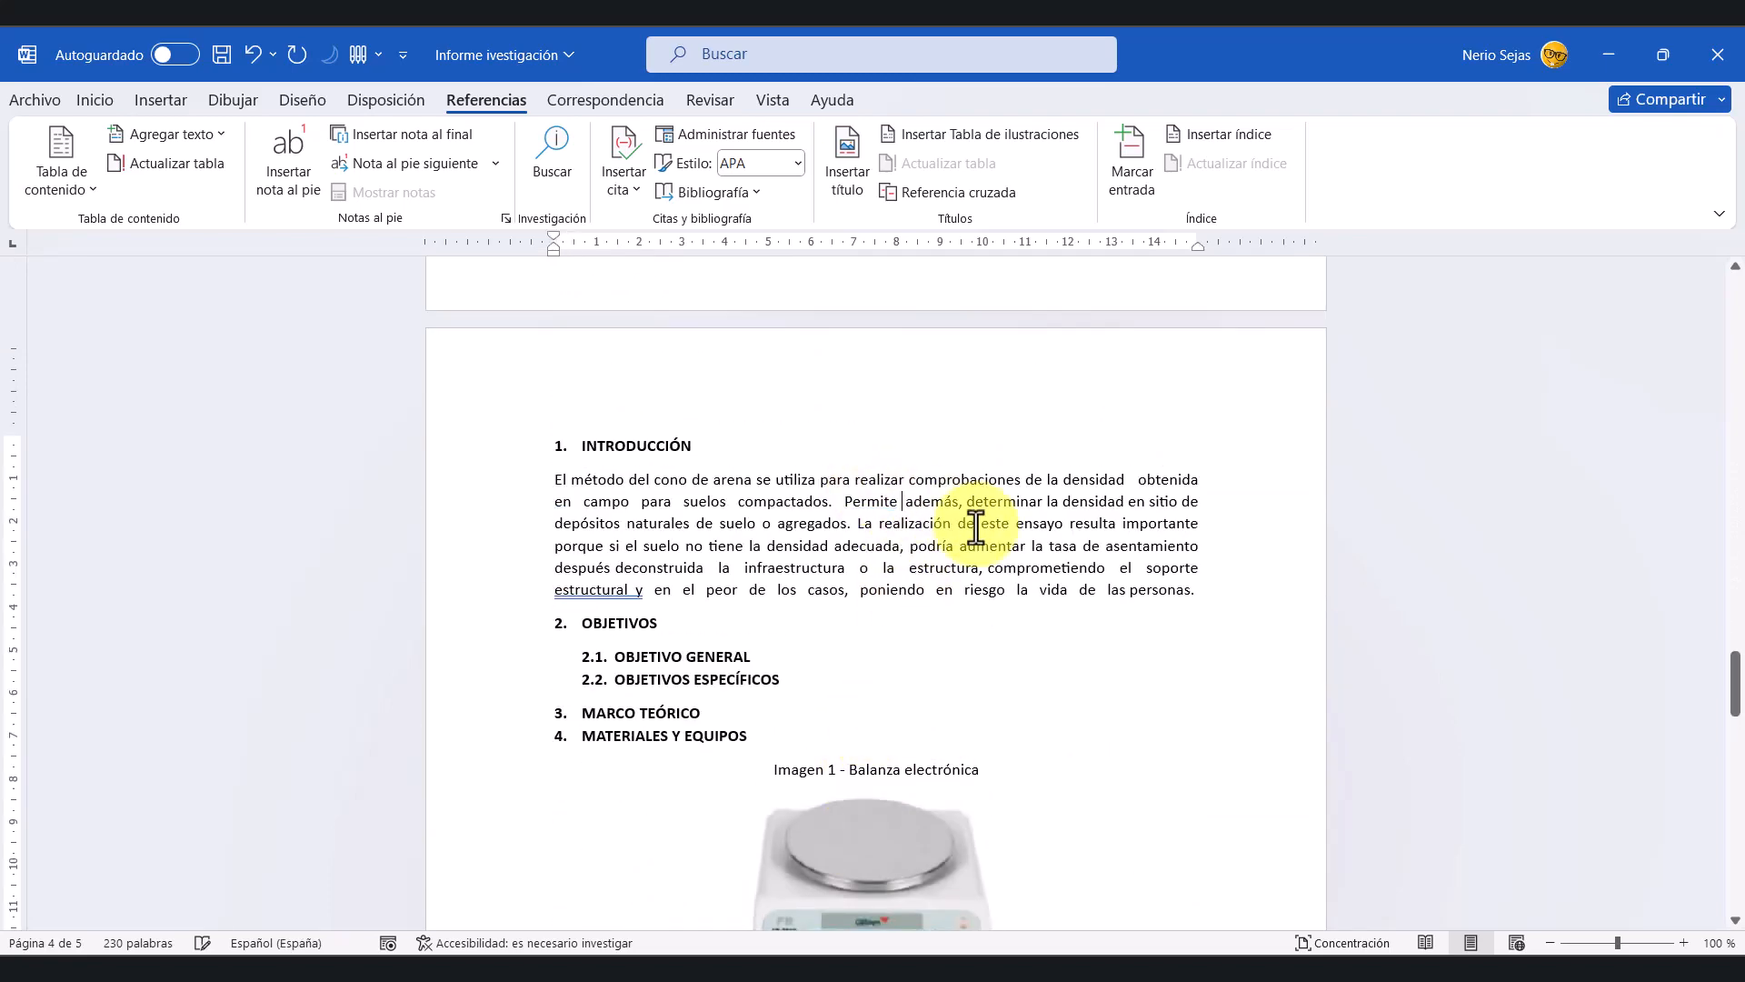
scroll(873, 618, "down", 5)
scroll(862, 634, "down", 15)
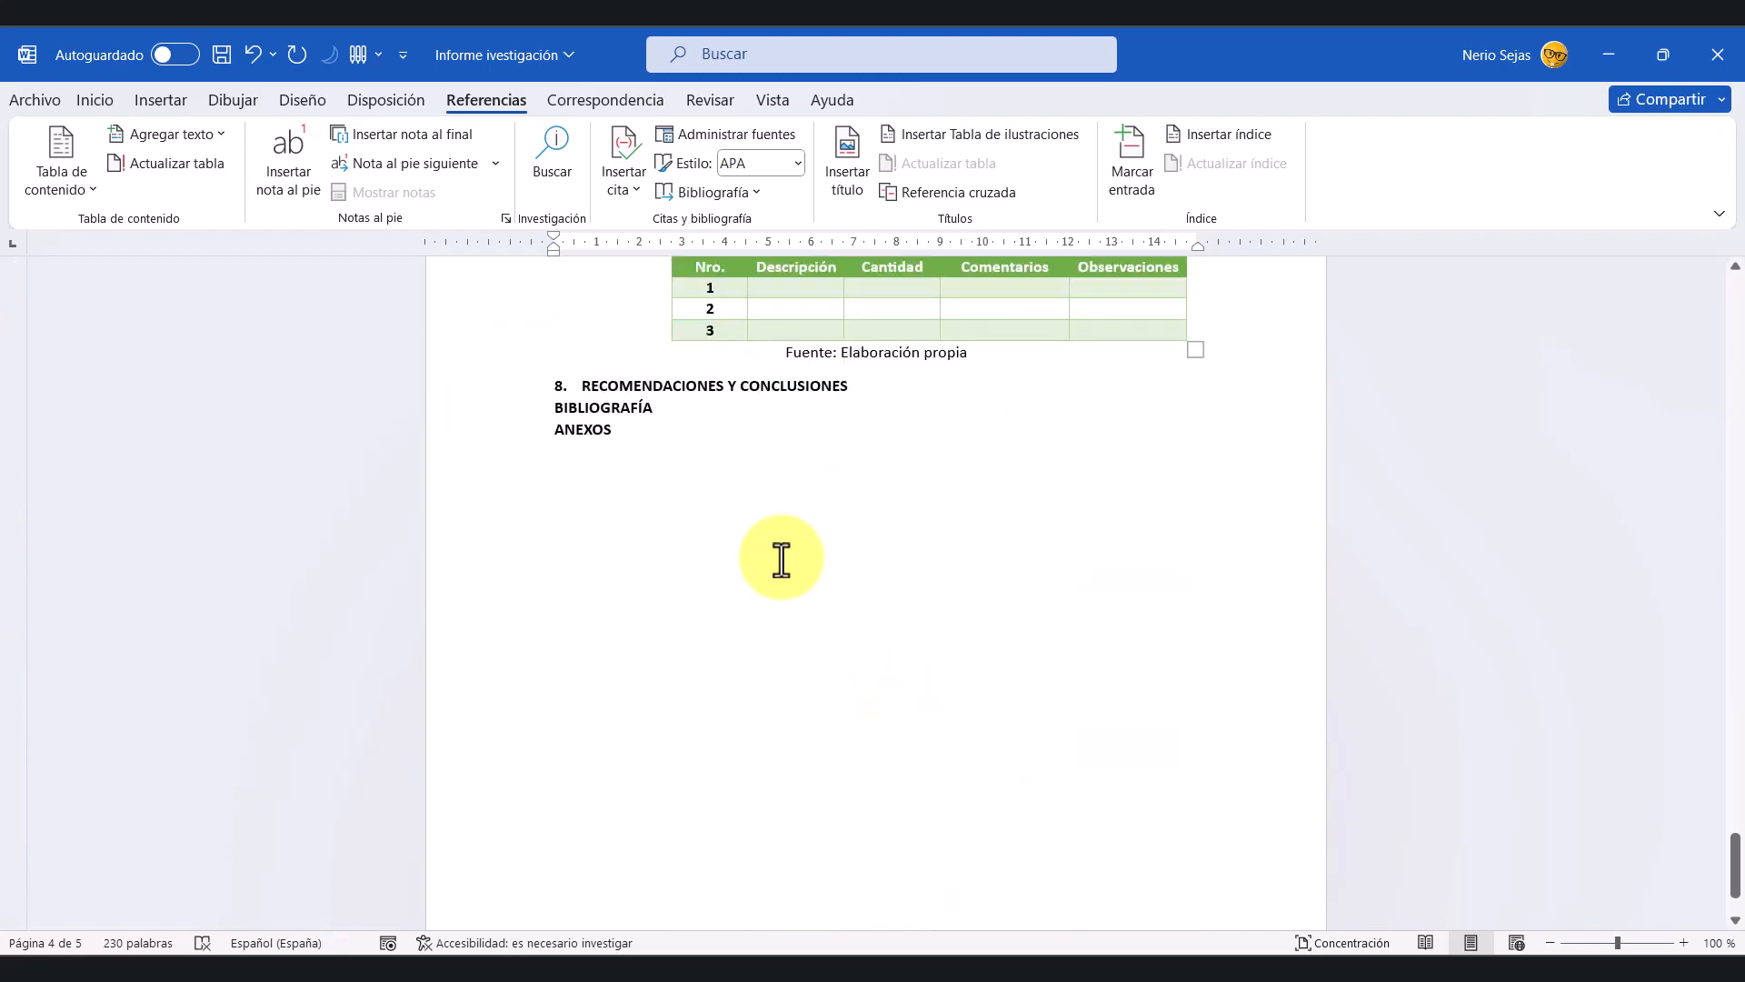
left_click(894, 514)
key("Return")
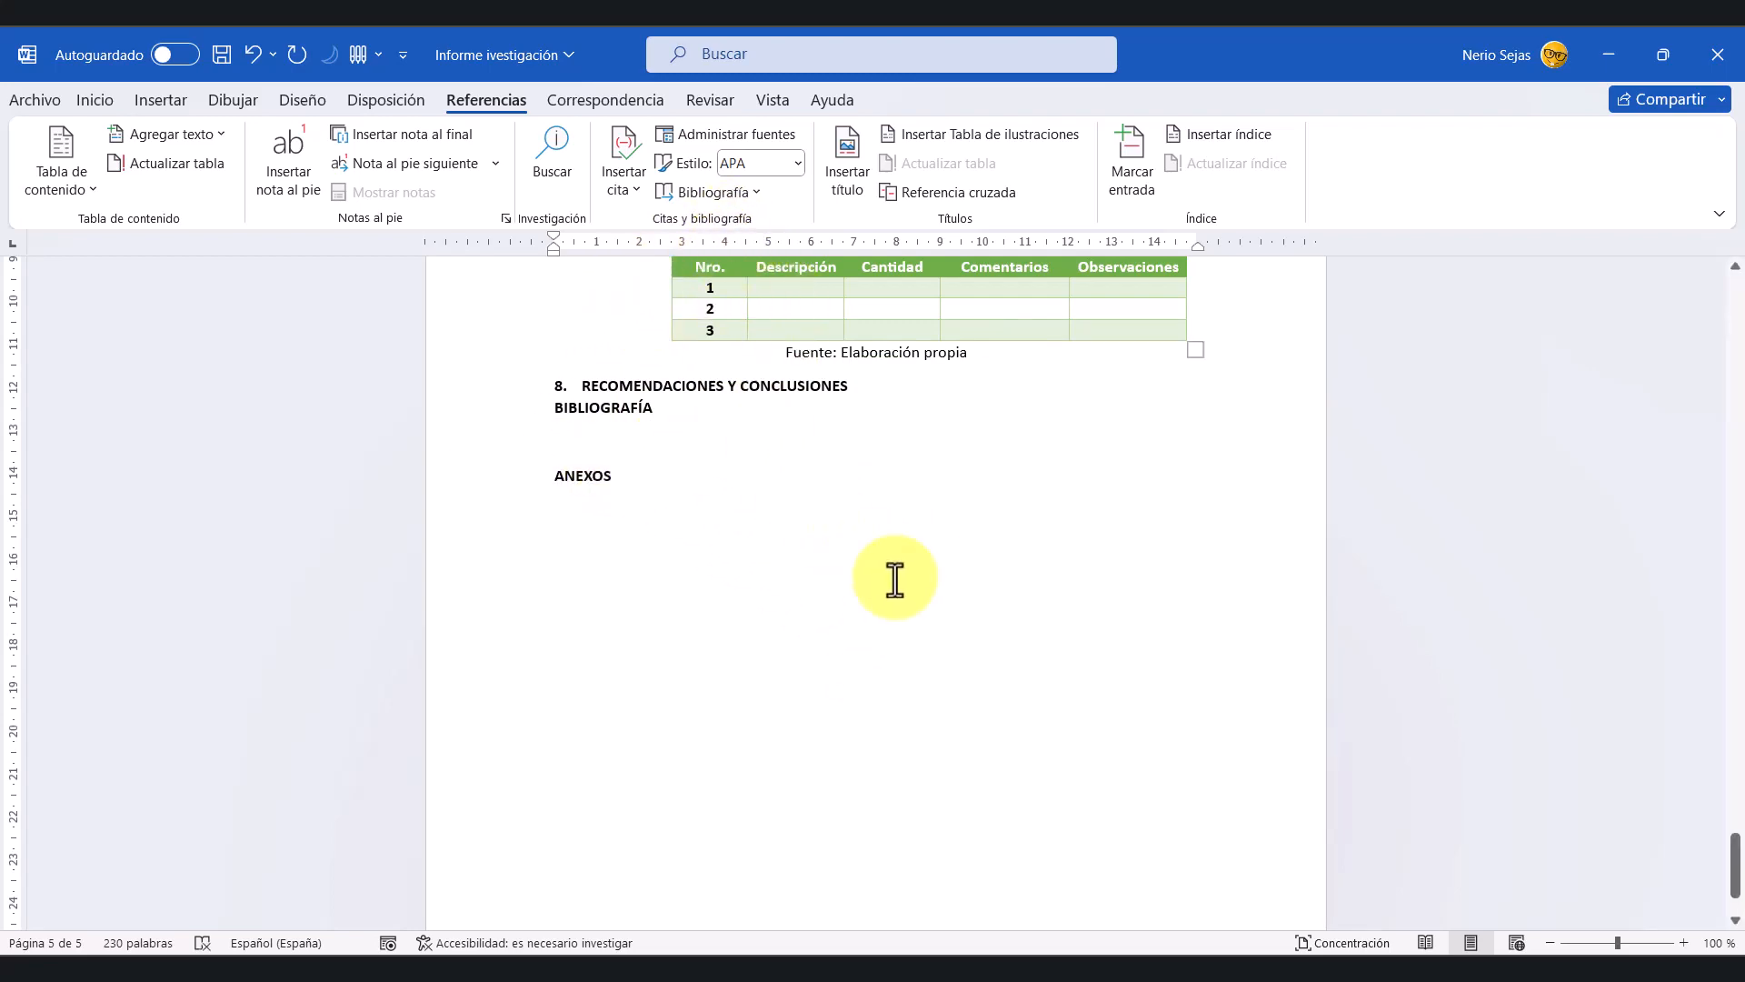
Step: Review the report's body from the INTRODUCCIÓN paragraph down to the BIBLIOGRAFÍA section
scroll(895, 573, "up", 3)
scroll(909, 557, "up", 10)
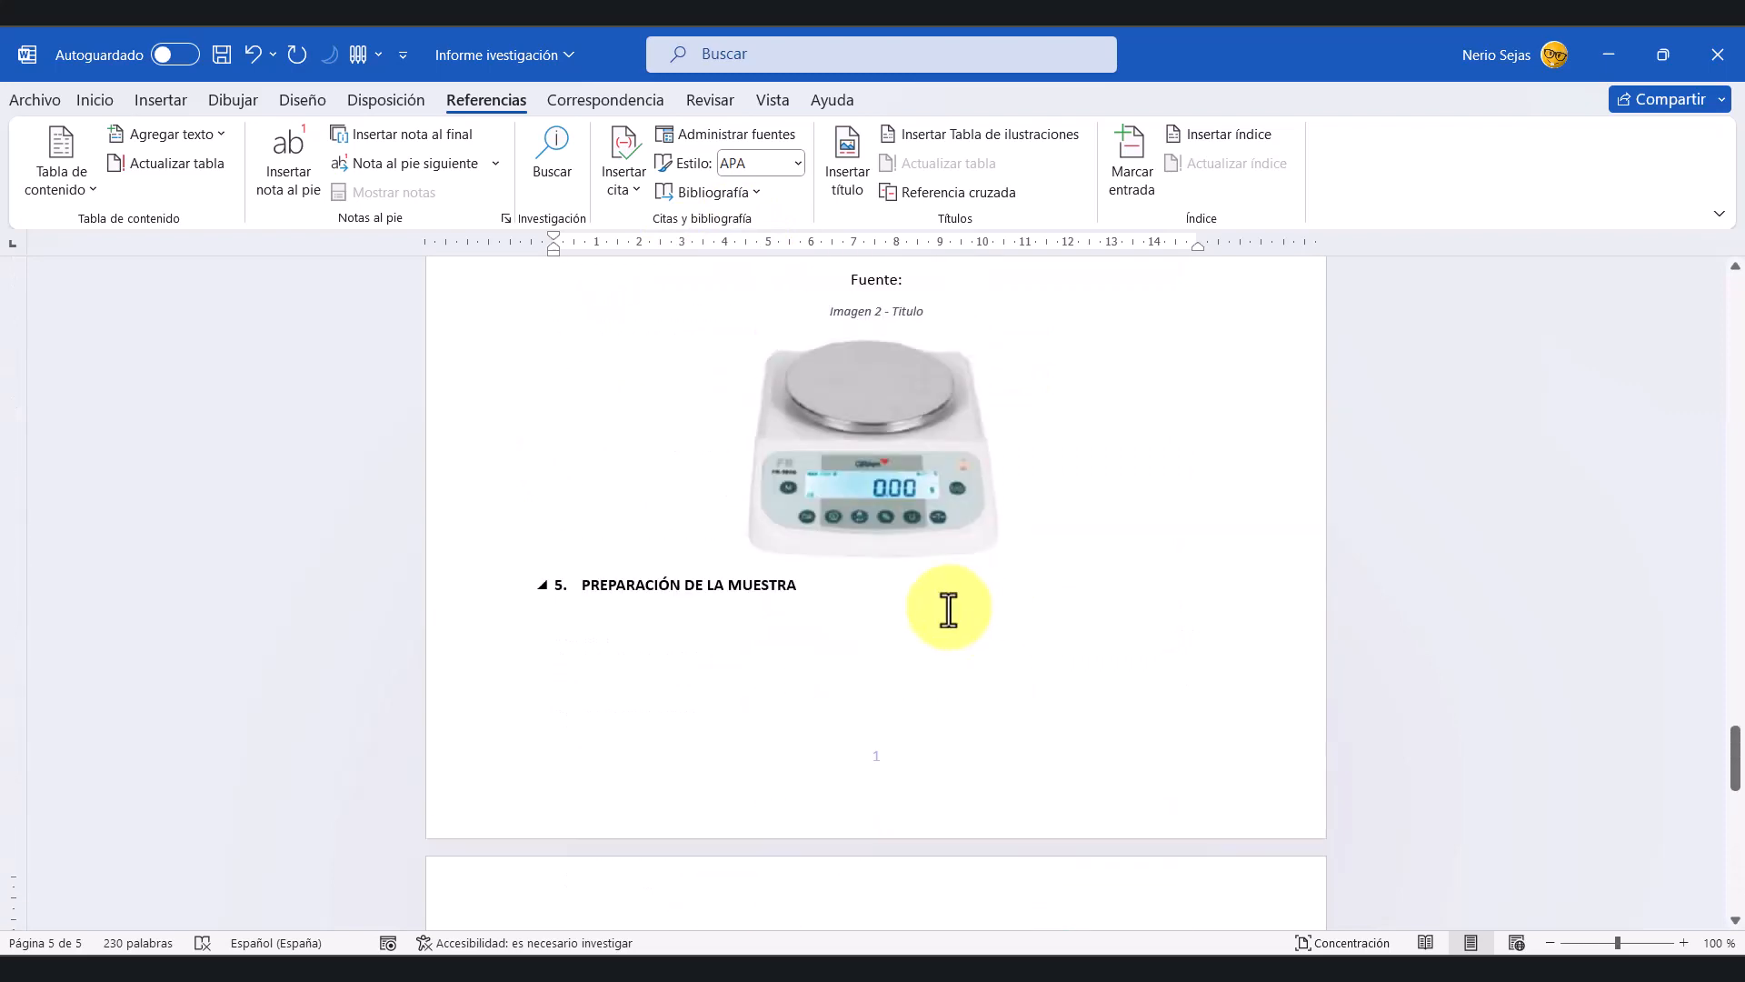
scroll(863, 591, "up", 3)
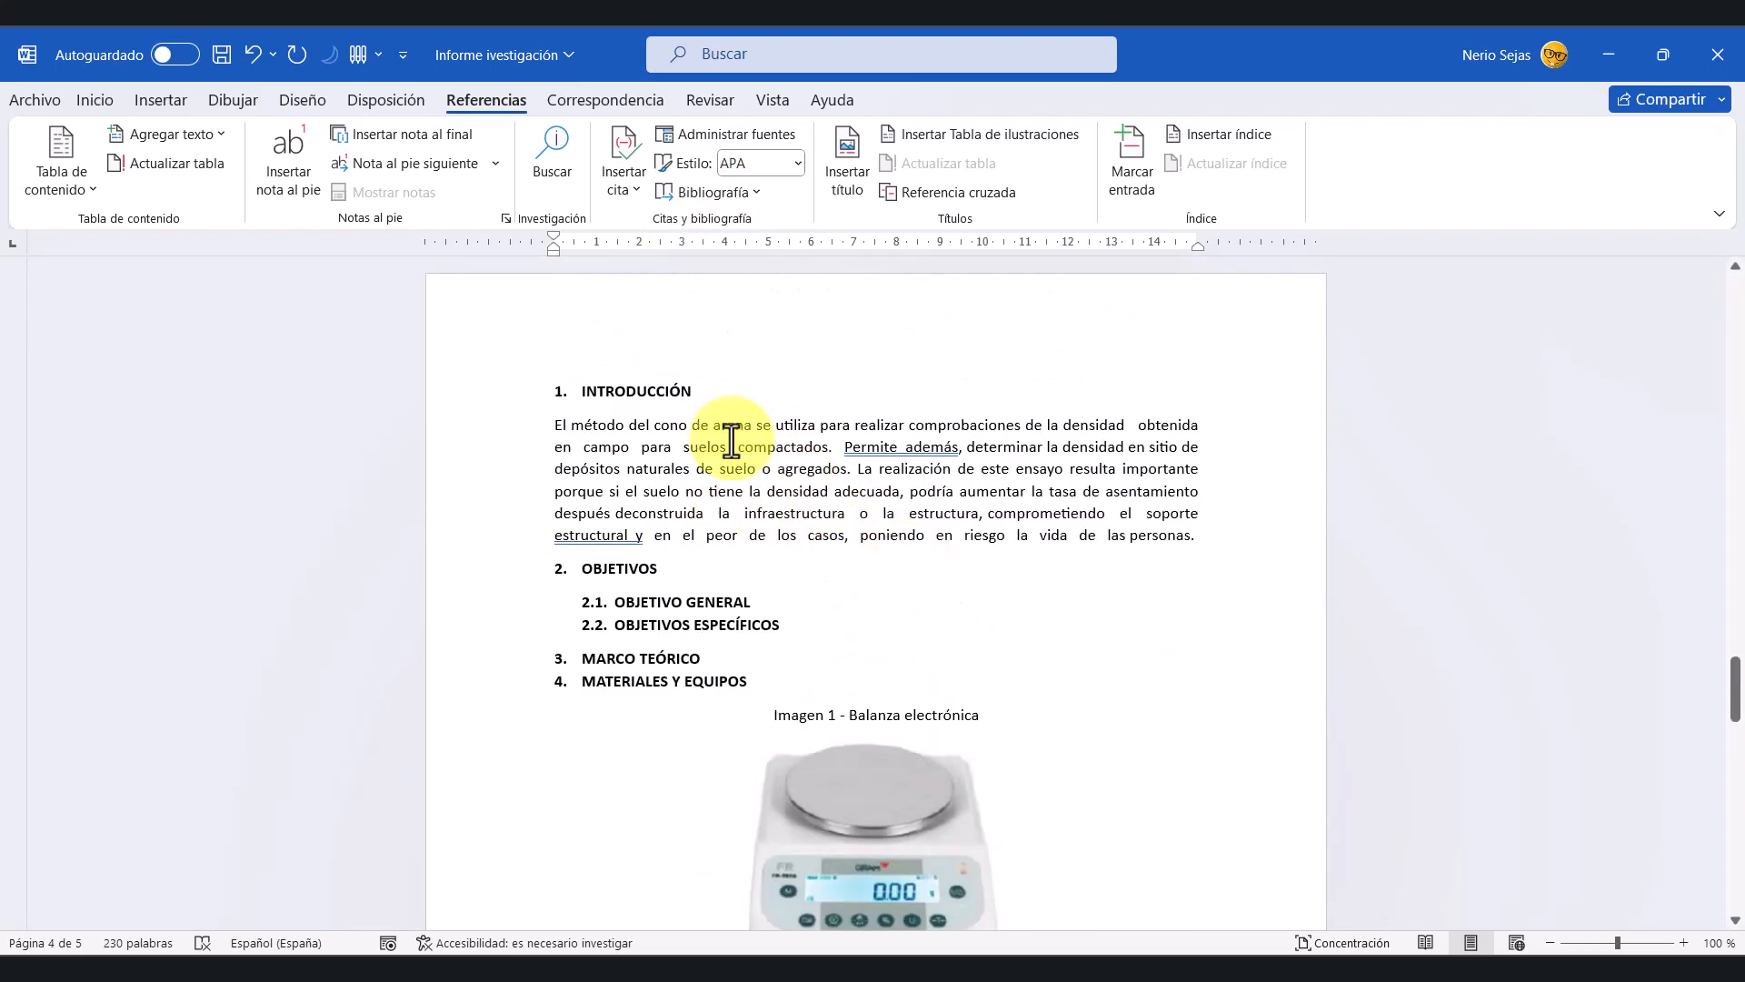
left_click(860, 459)
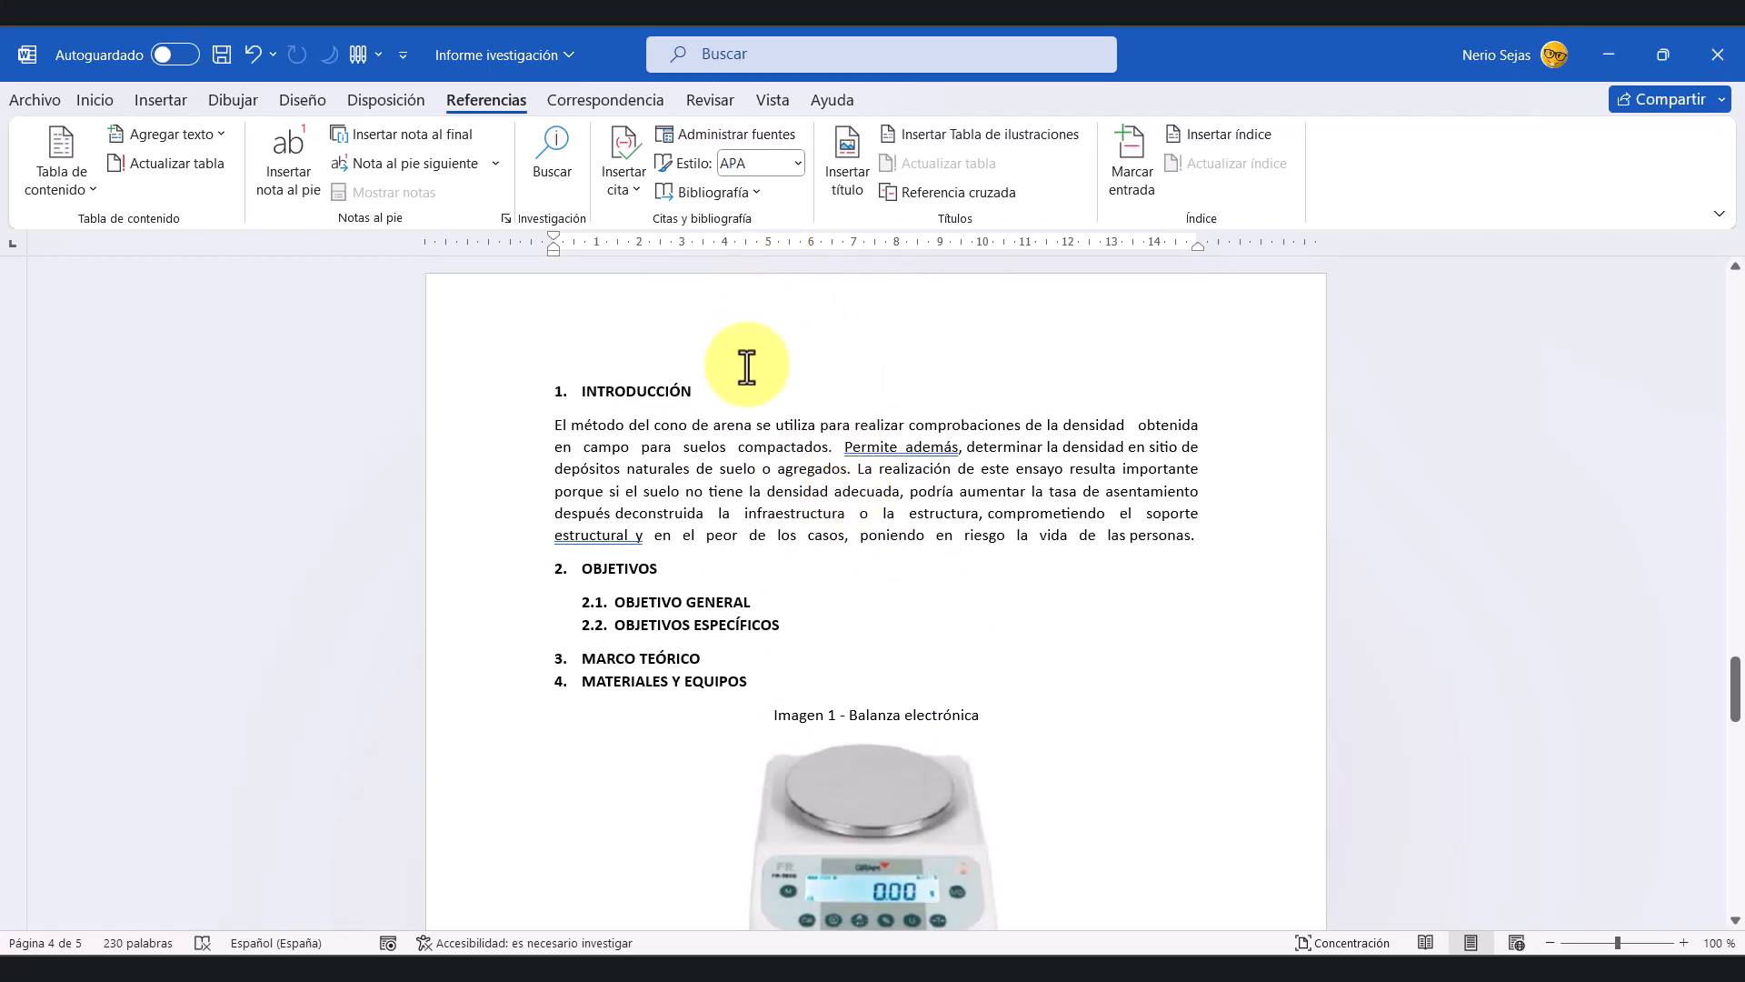
scroll(741, 511, "down", 6)
scroll(772, 532, "down", 12)
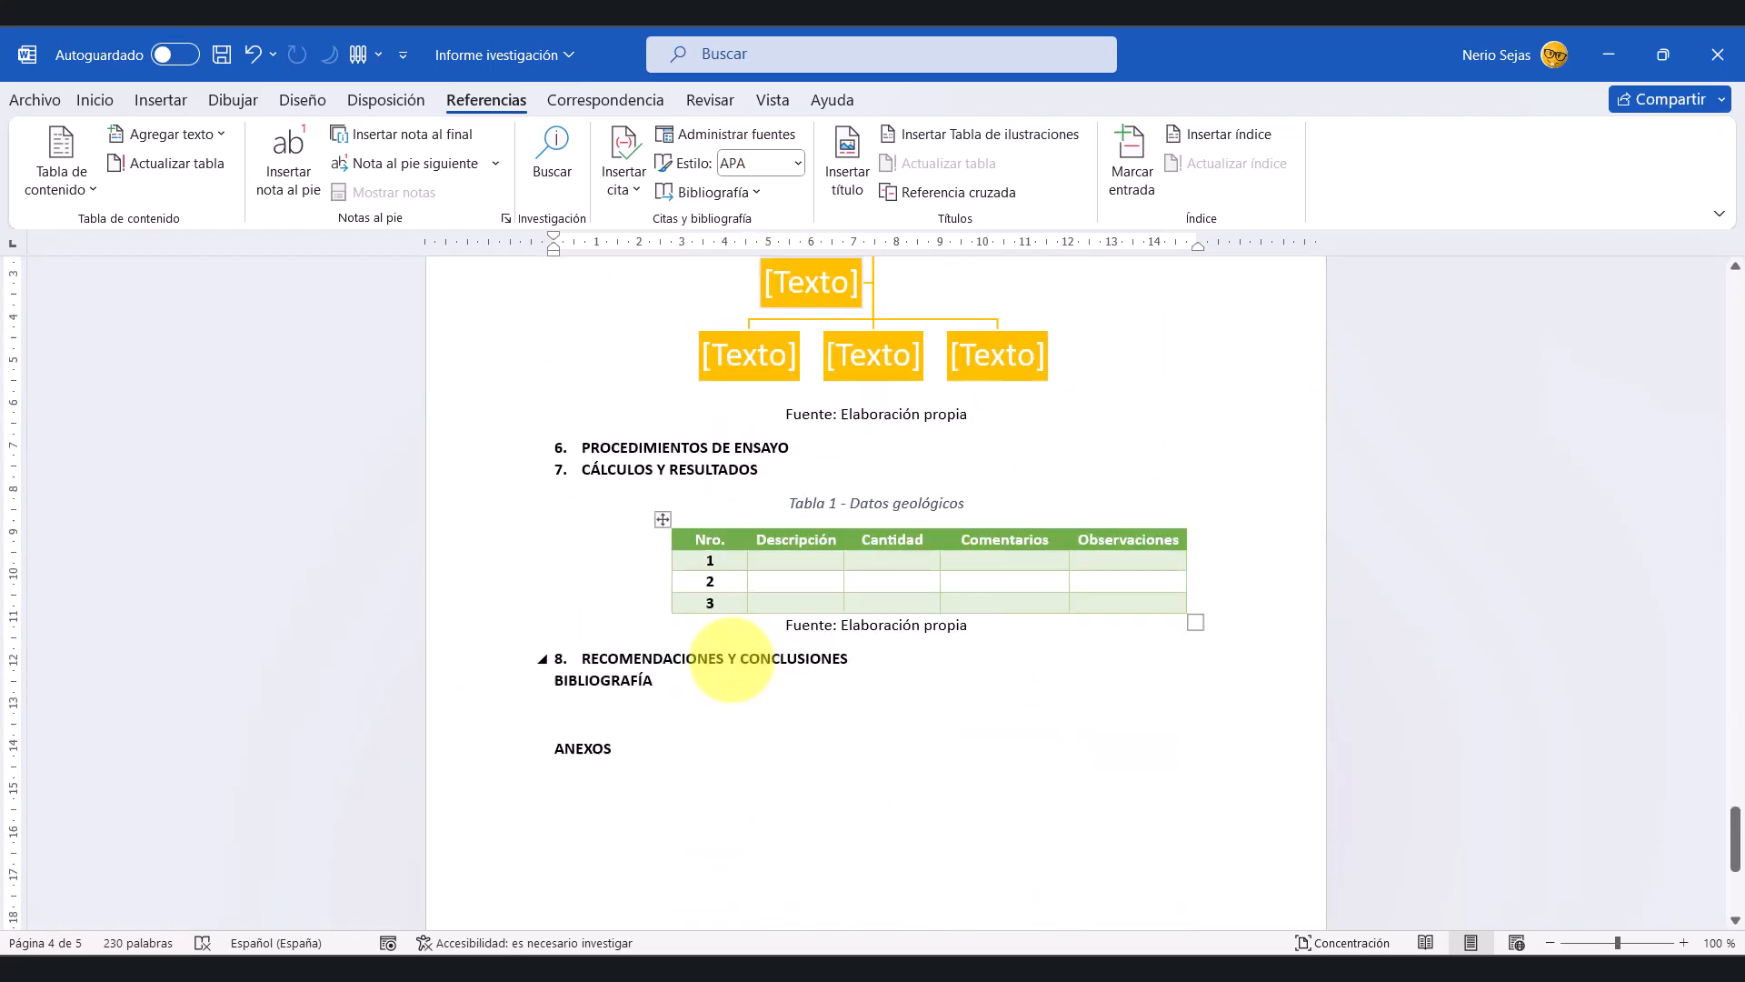
scroll(727, 651, "up", 2)
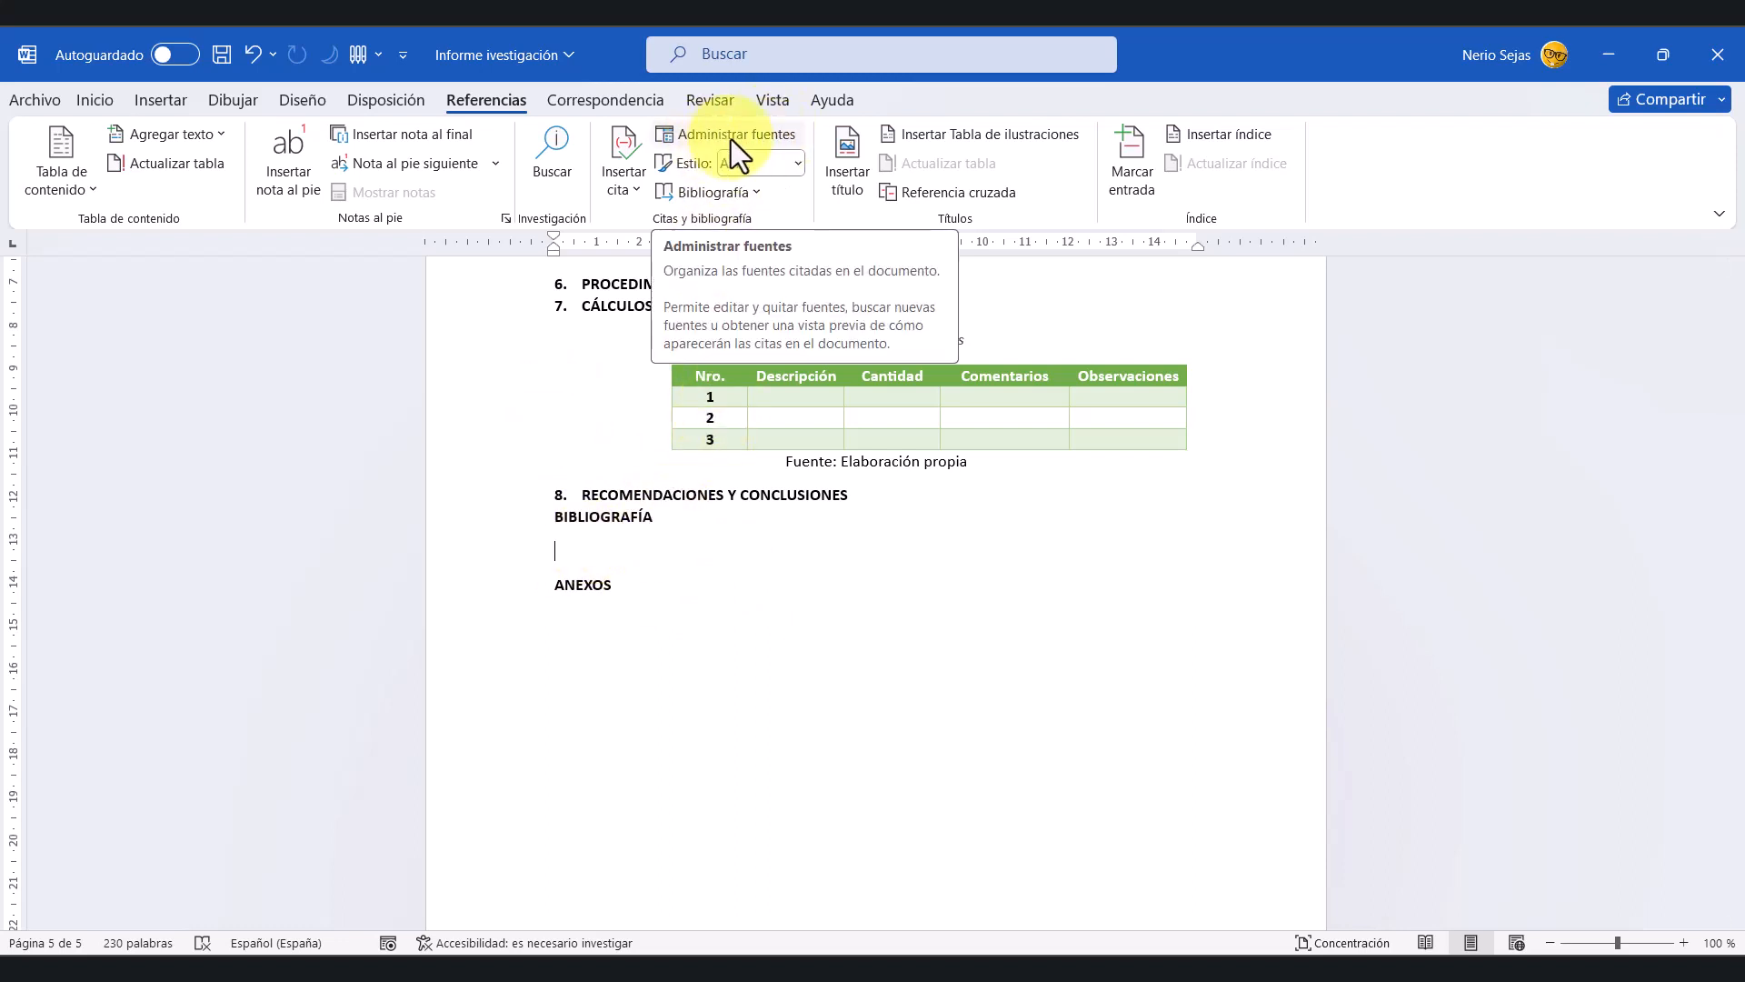
Step: Start a new bibliographic source in the source manager with Libro as its source type
left_click(89, 100)
left_click(479, 96)
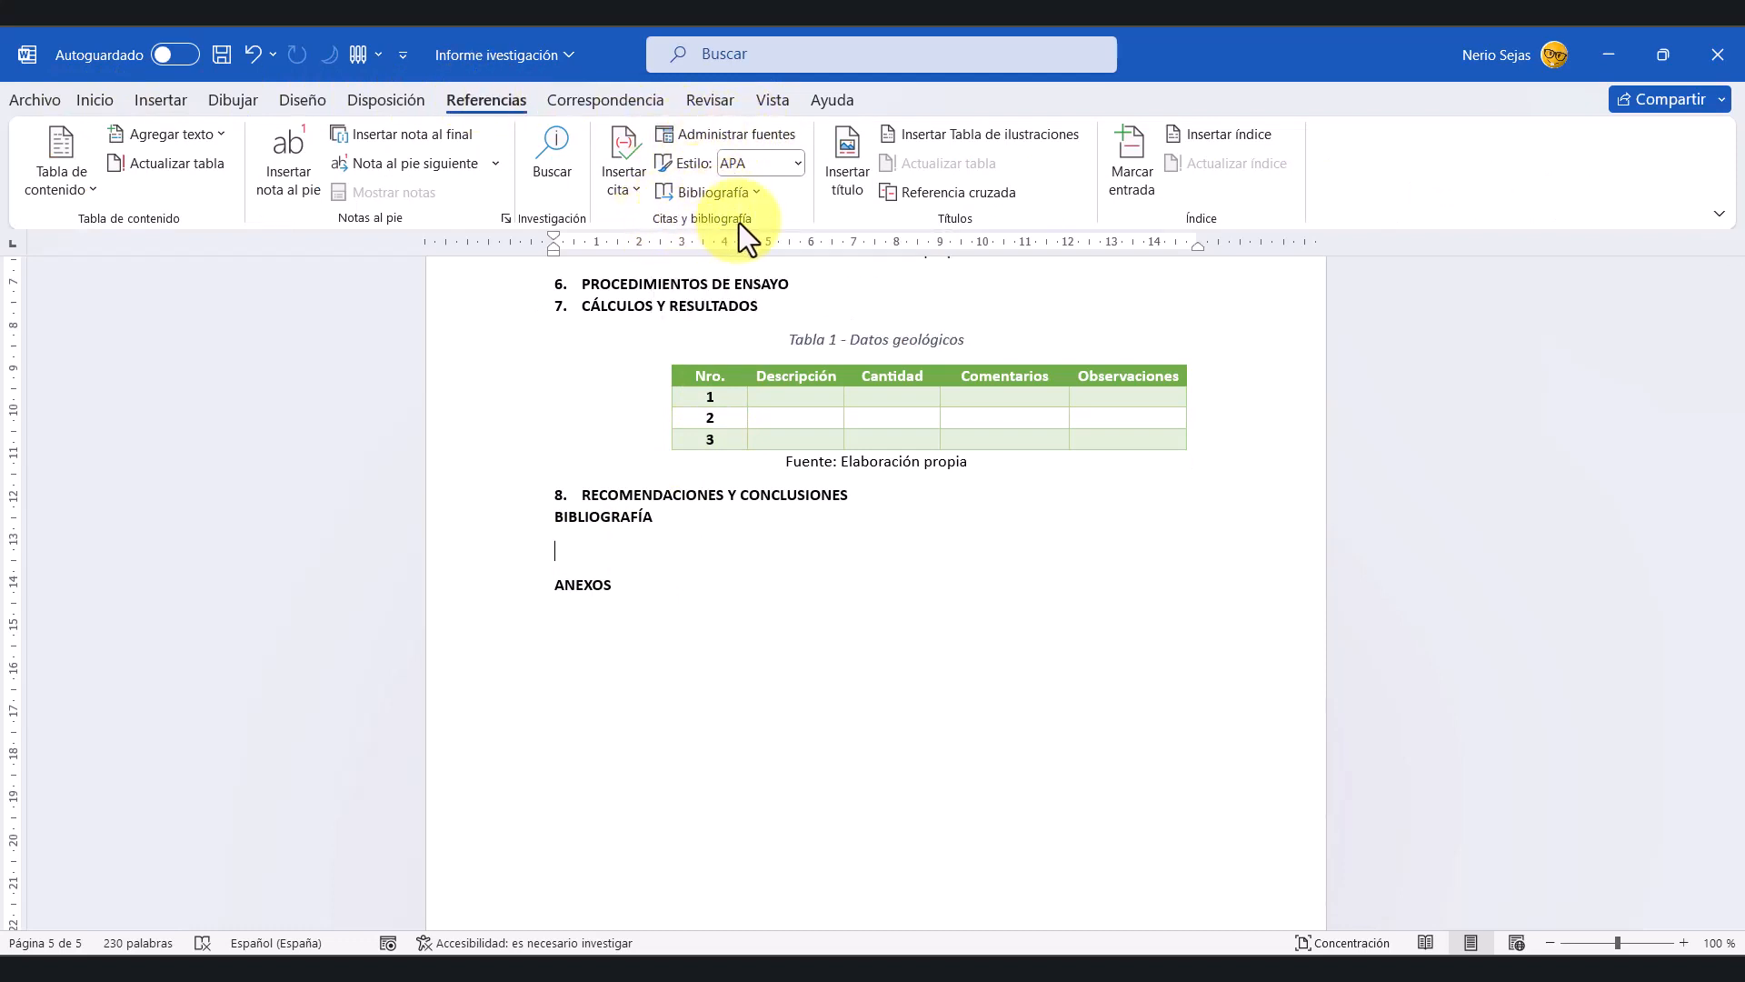
left_click(707, 134)
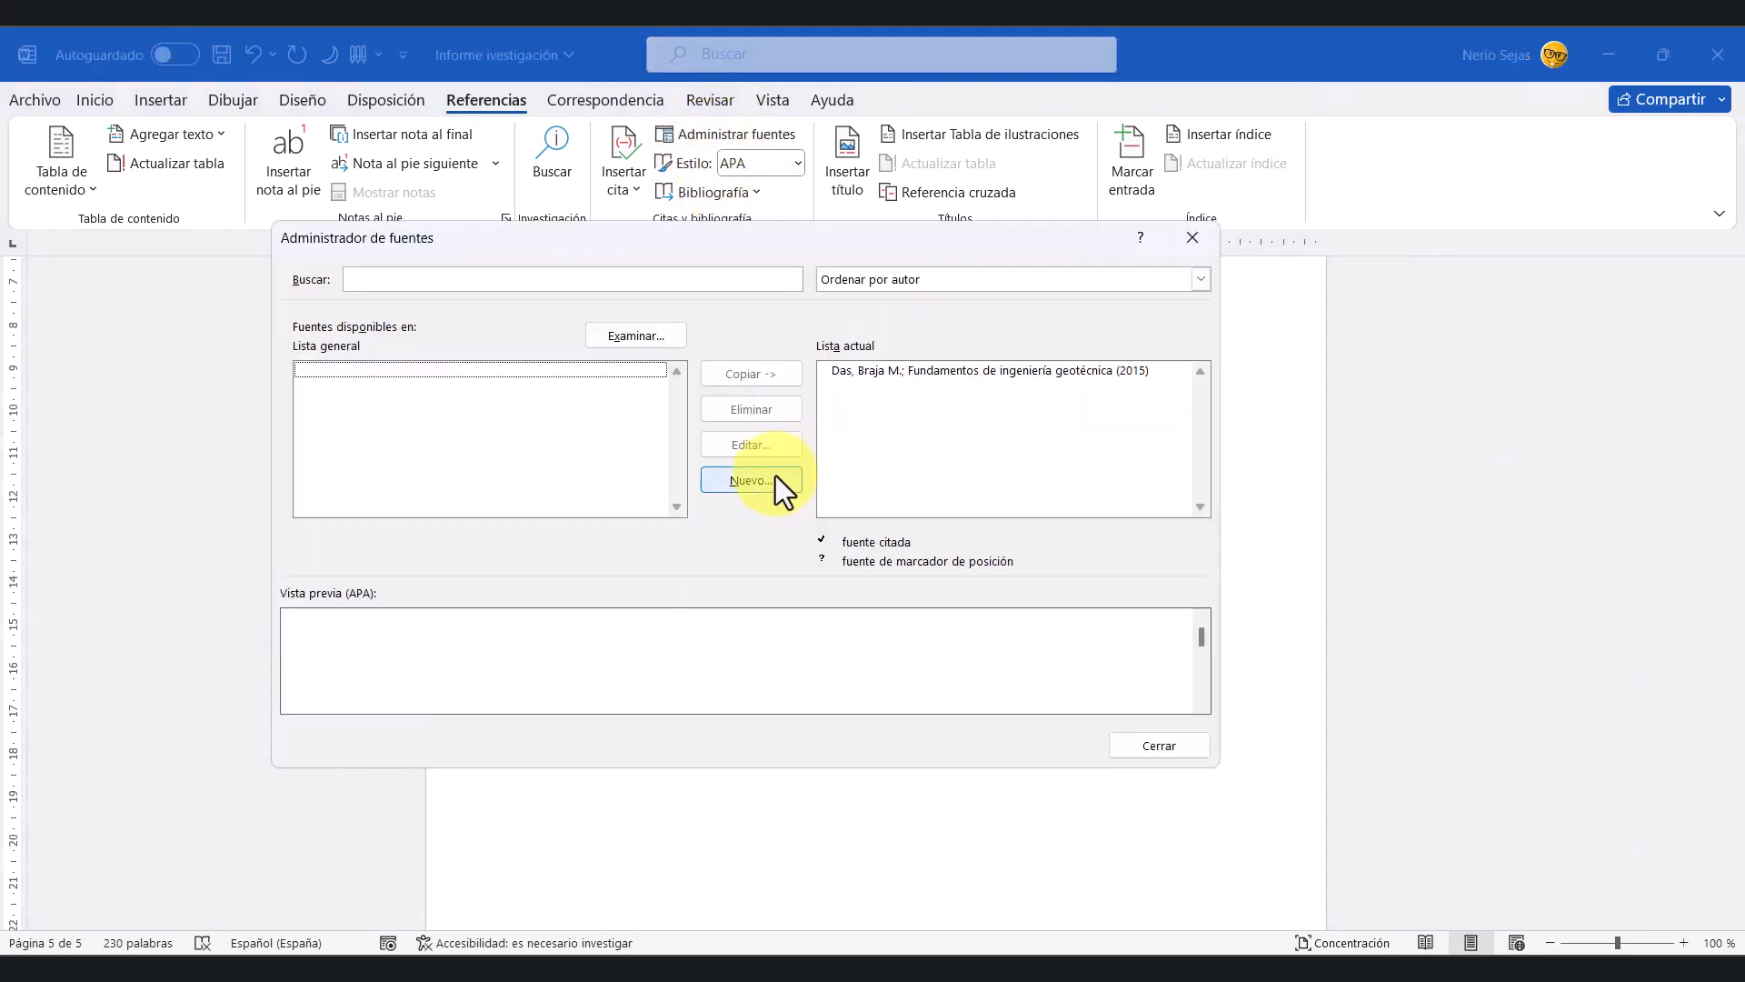
left_click_drag(722, 256, 945, 340)
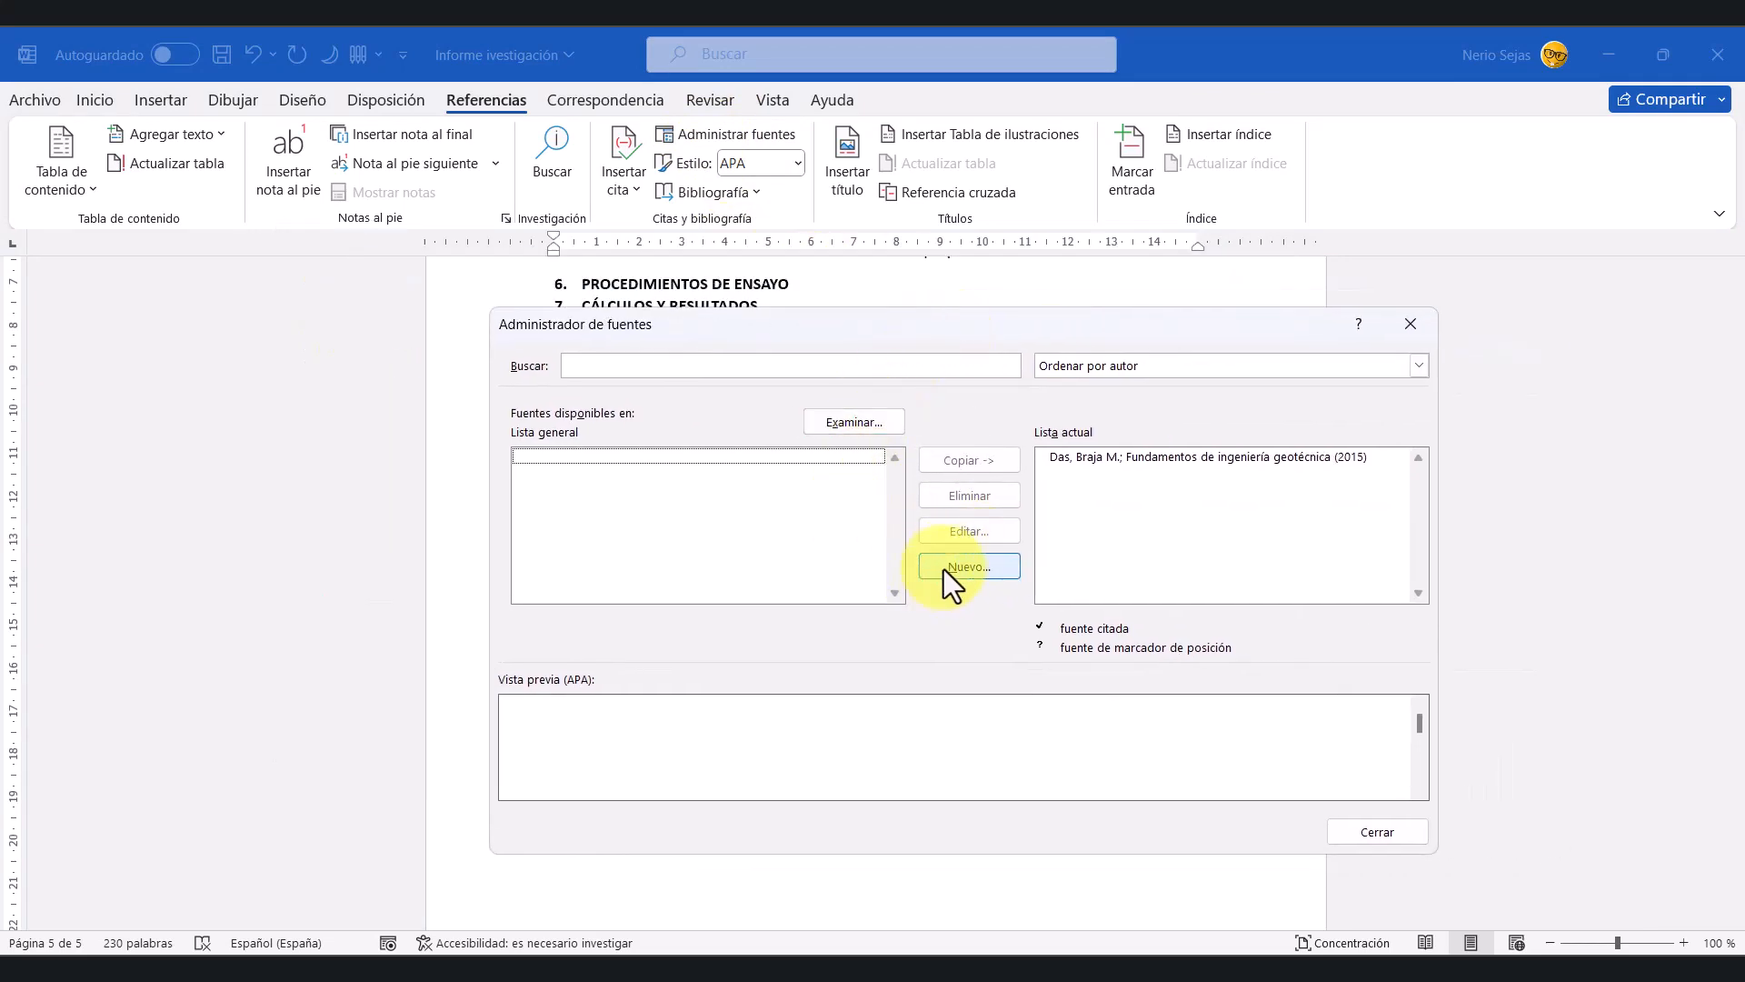
left_click(967, 565)
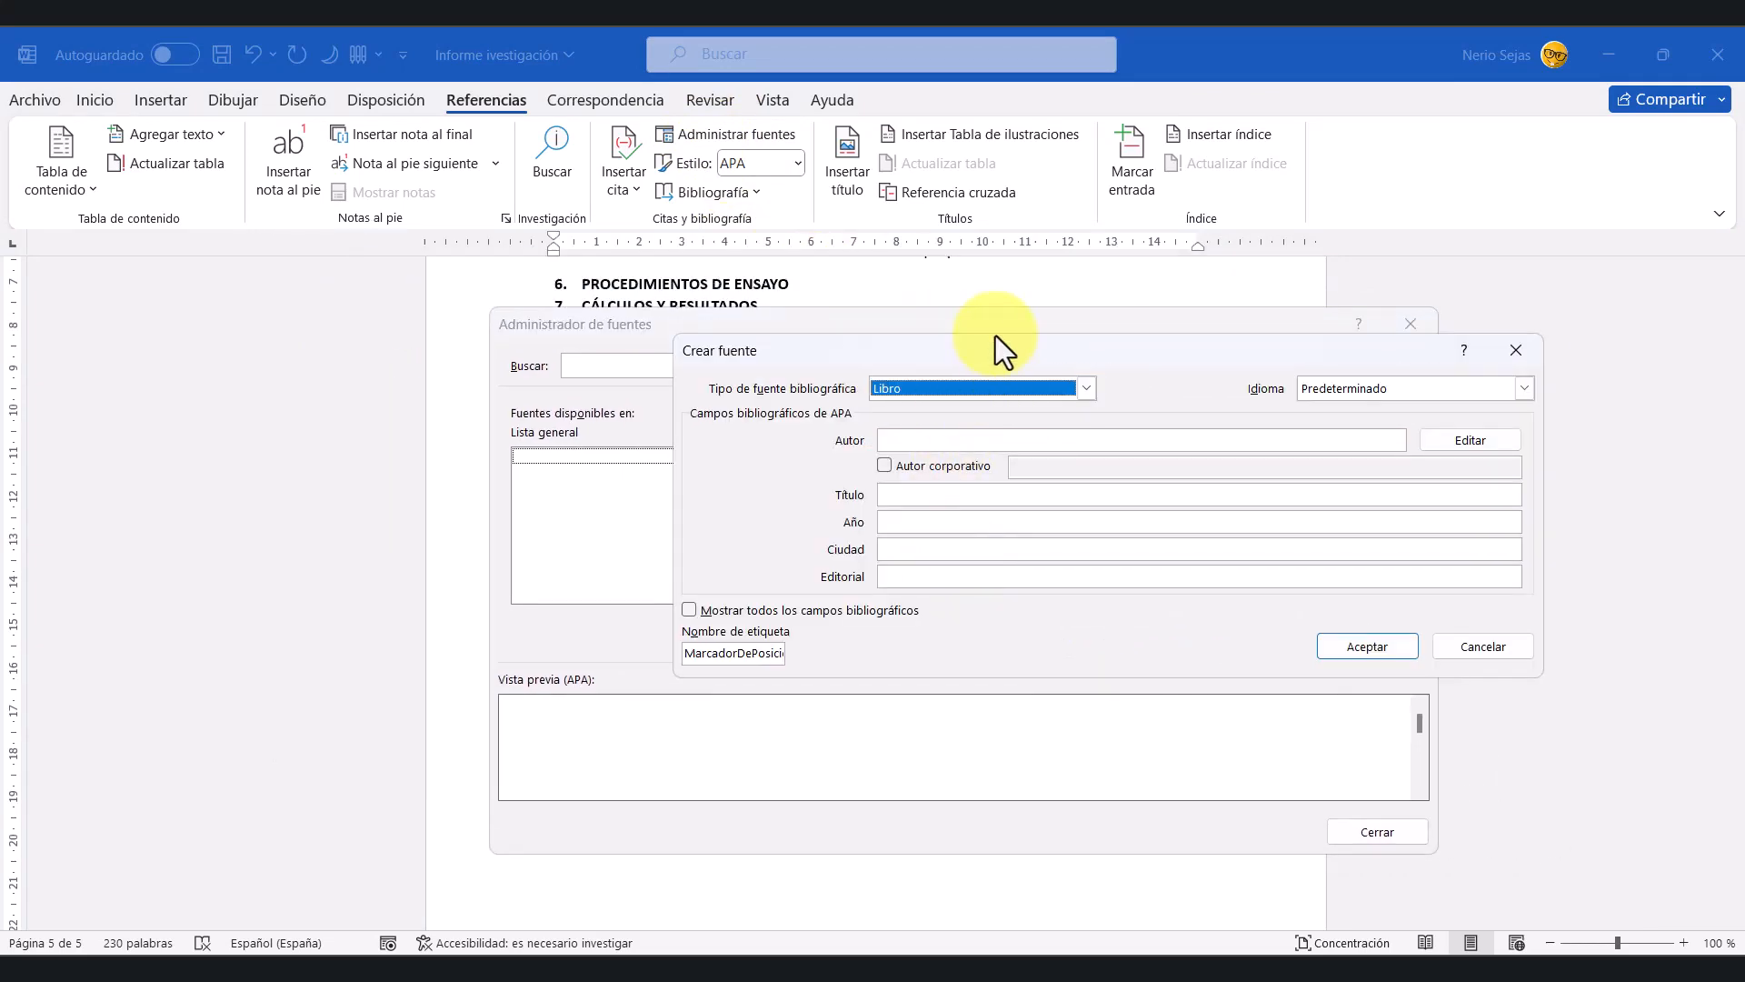
left_click_drag(1001, 345, 855, 386)
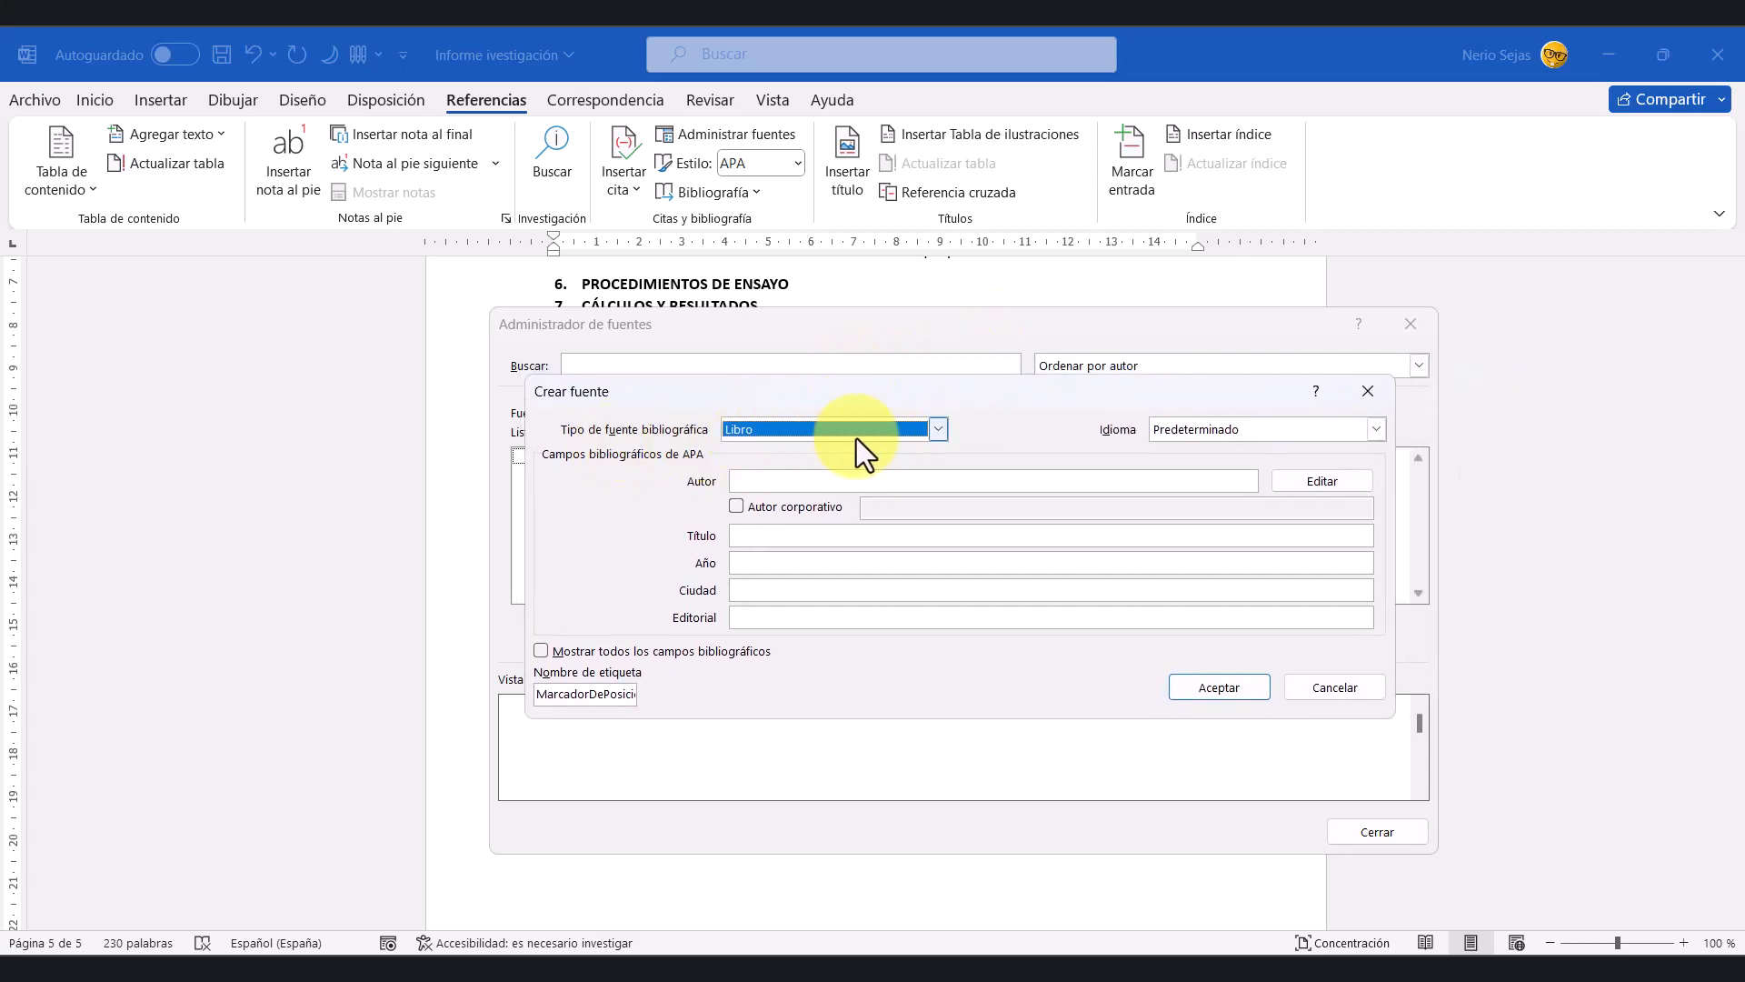
left_click(938, 430)
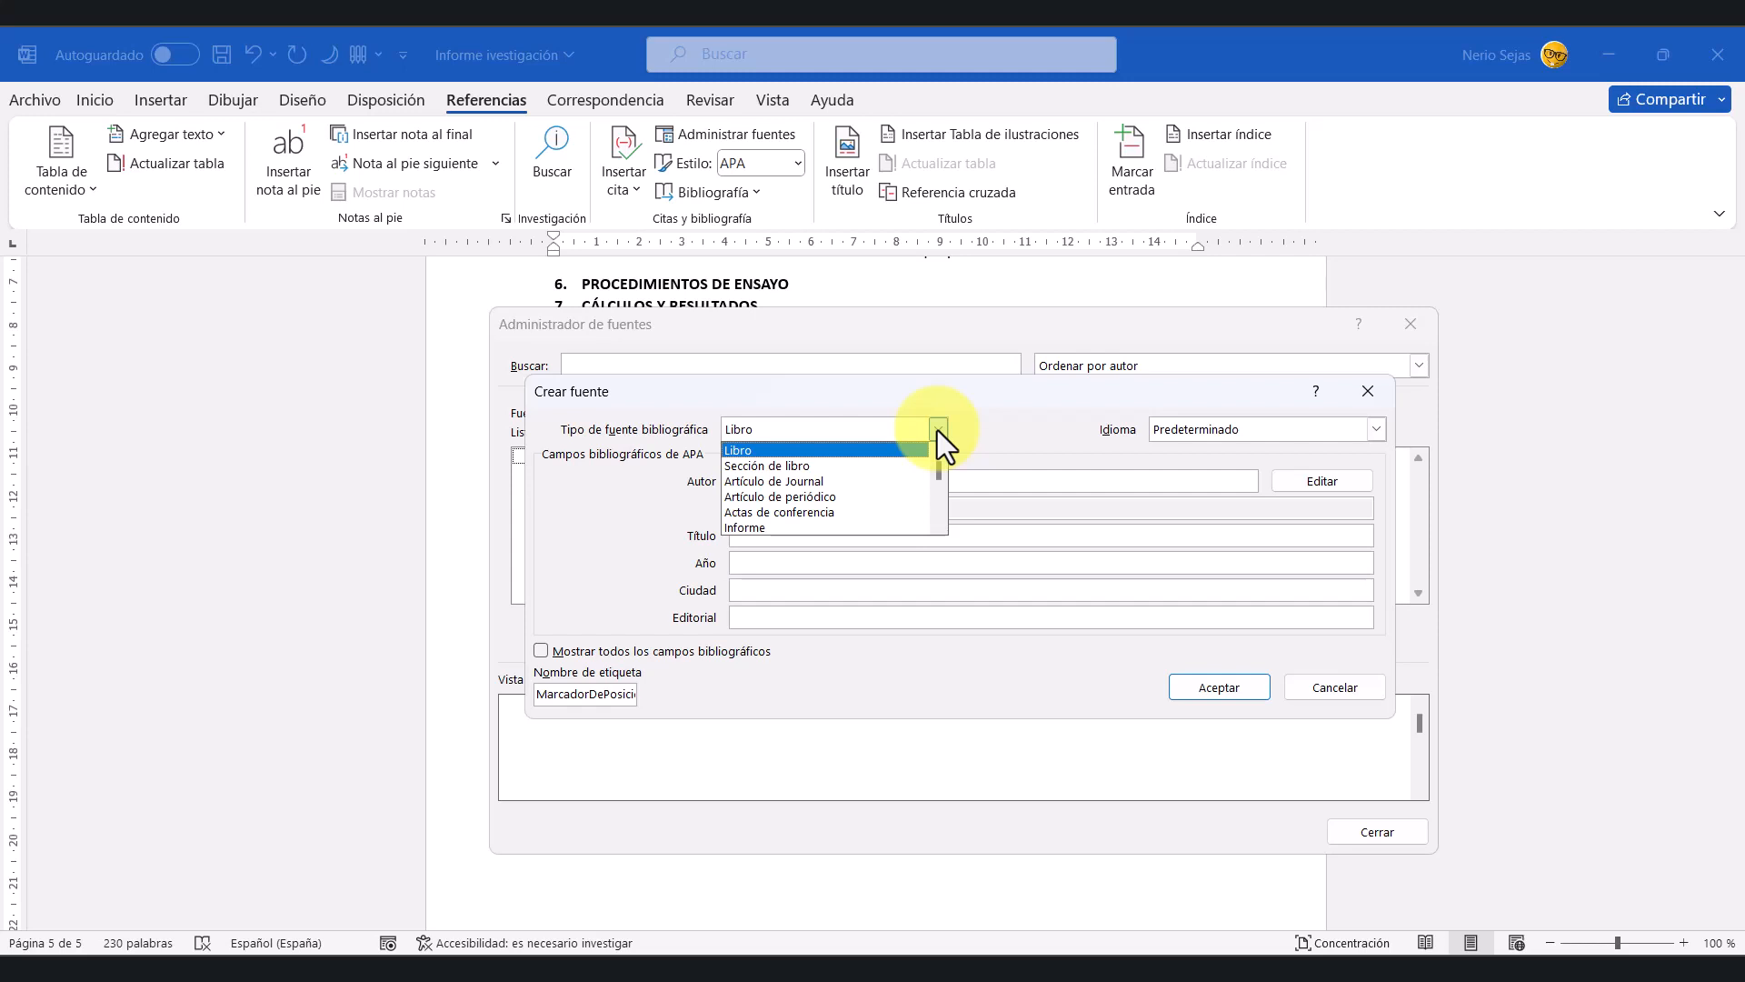
left_click(733, 450)
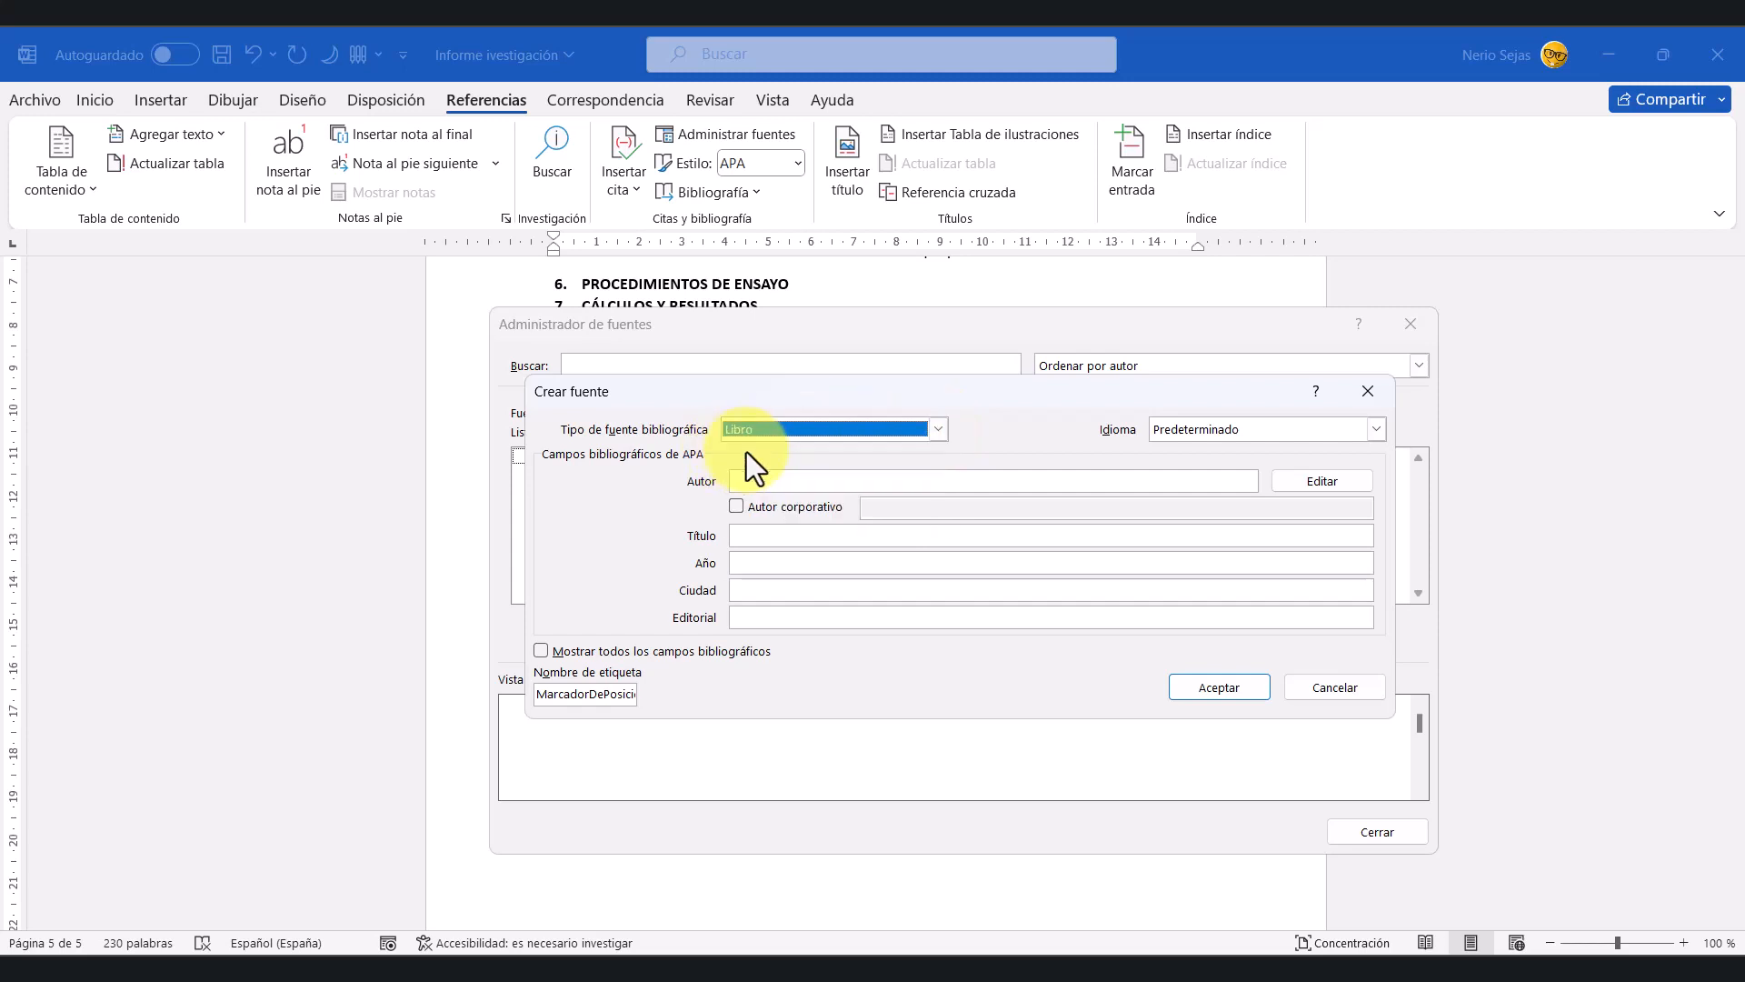
Step: Examine the APA fields of the new book source, briefly expanding the form to all bibliographic fields
left_click(773, 482)
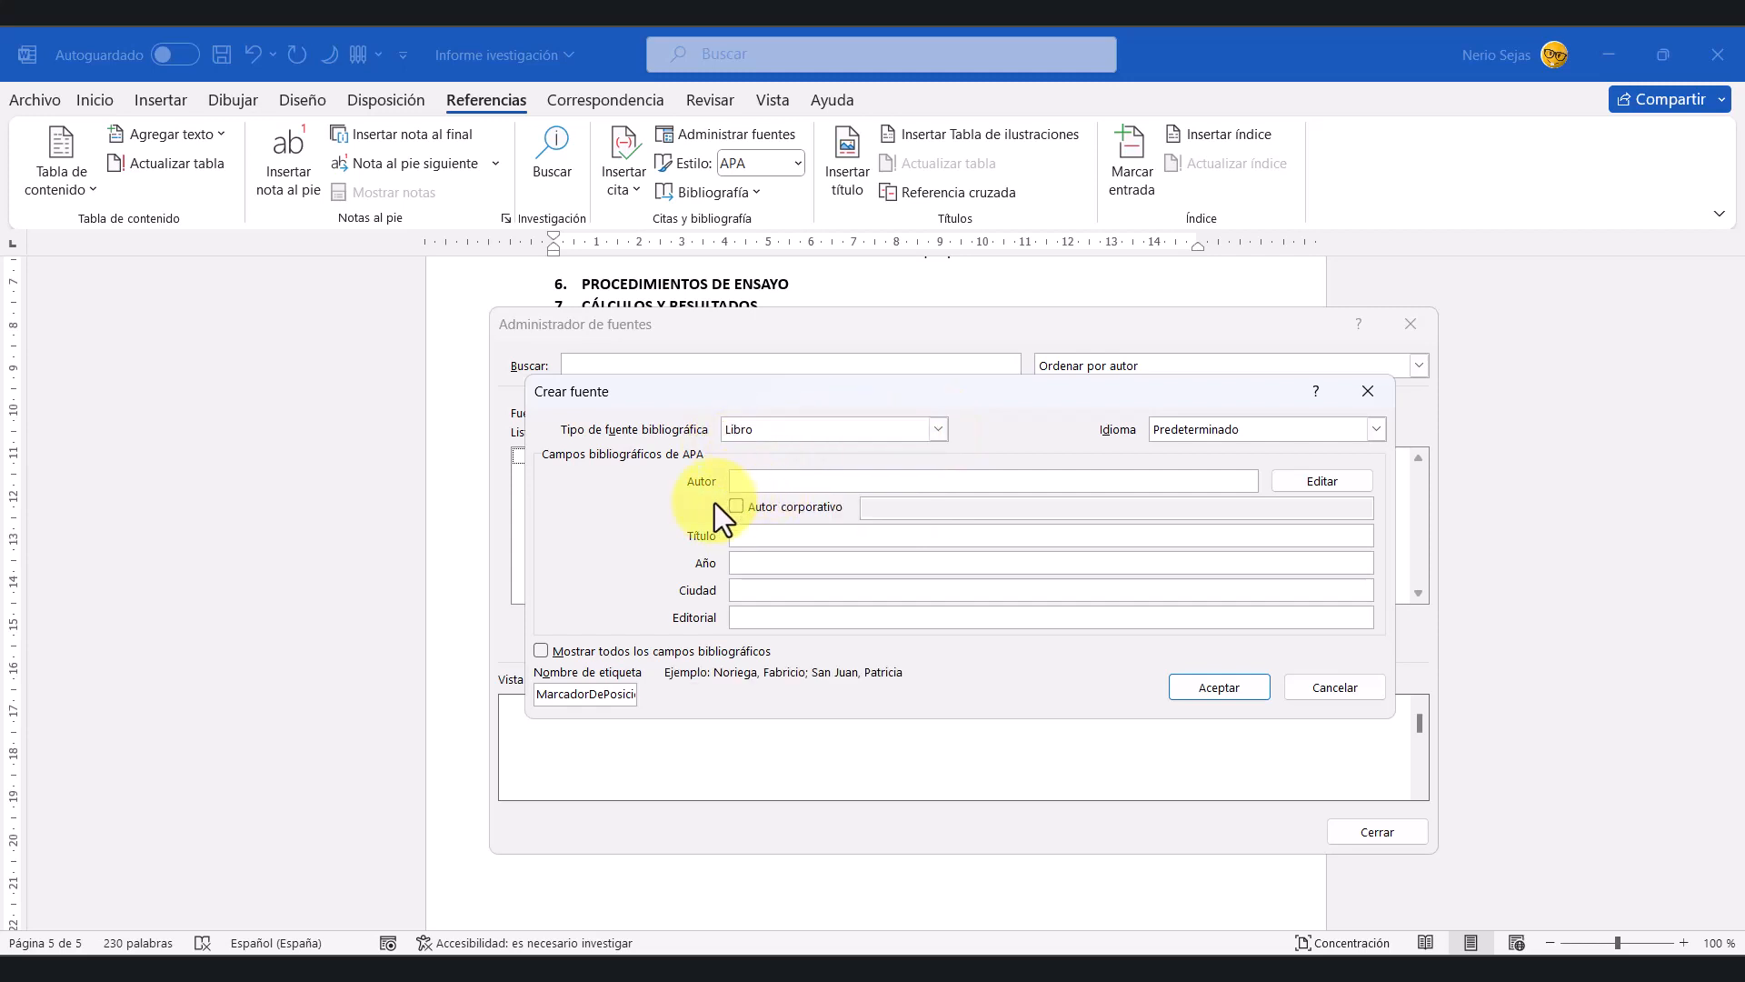
left_click(739, 538)
left_click(744, 564)
left_click(747, 591)
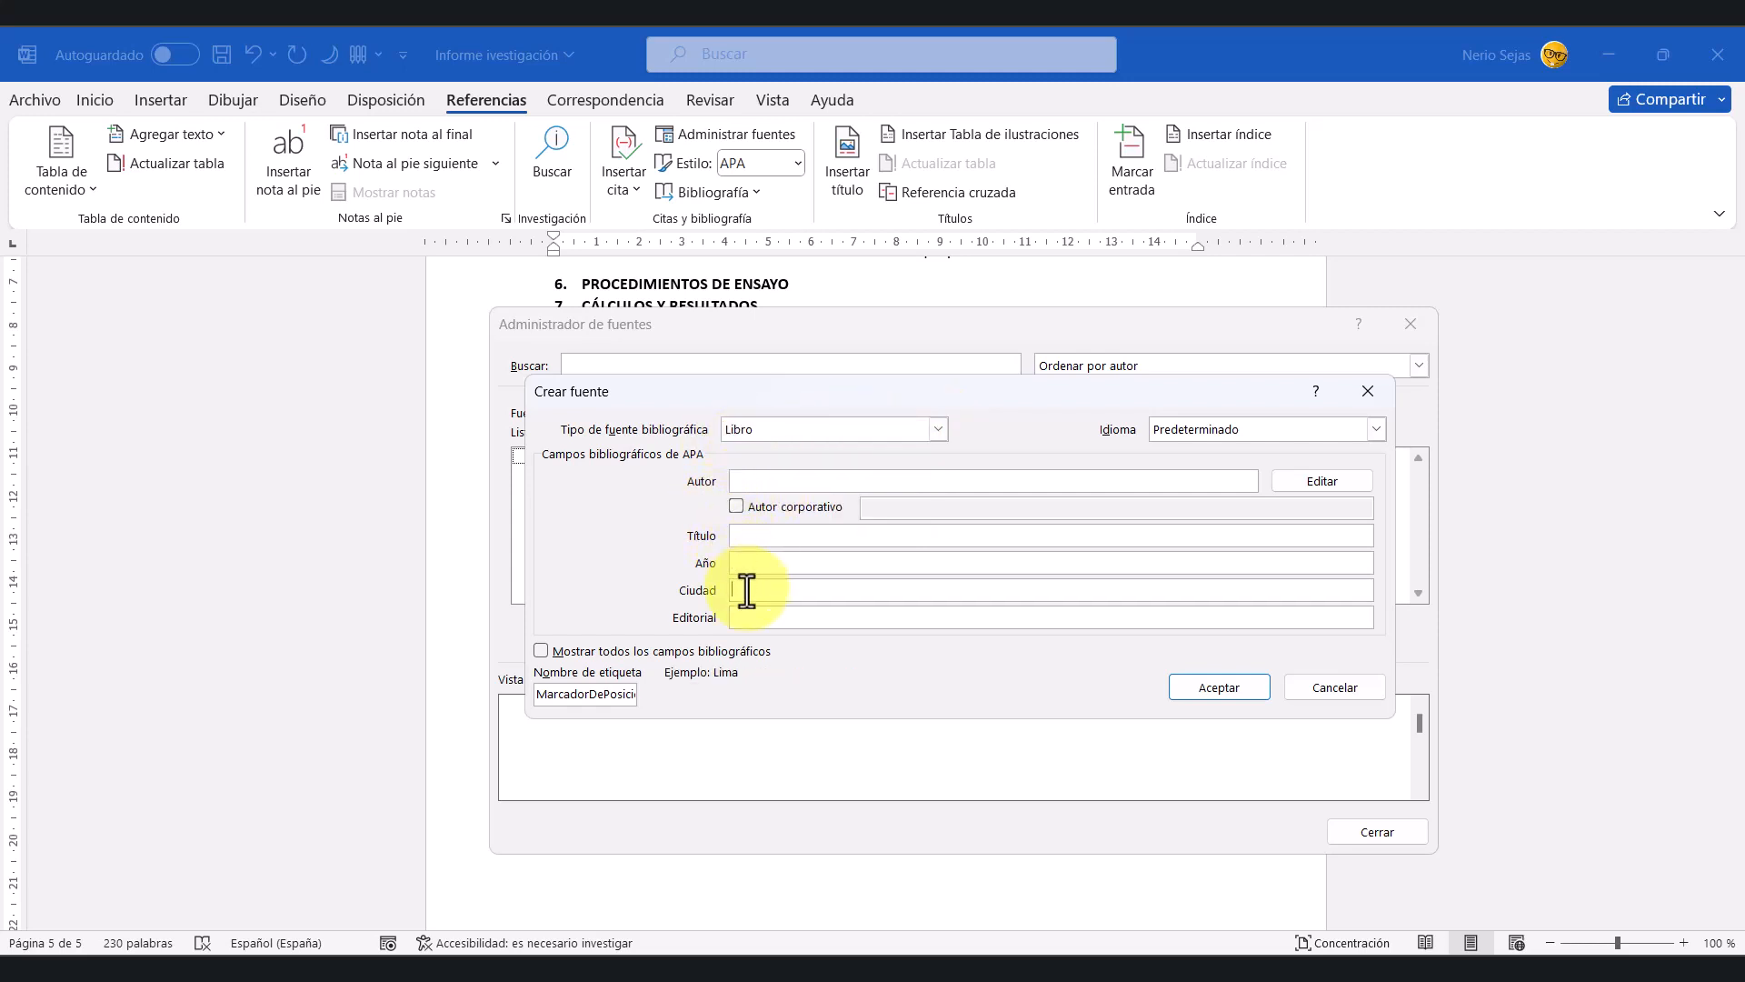
left_click(747, 618)
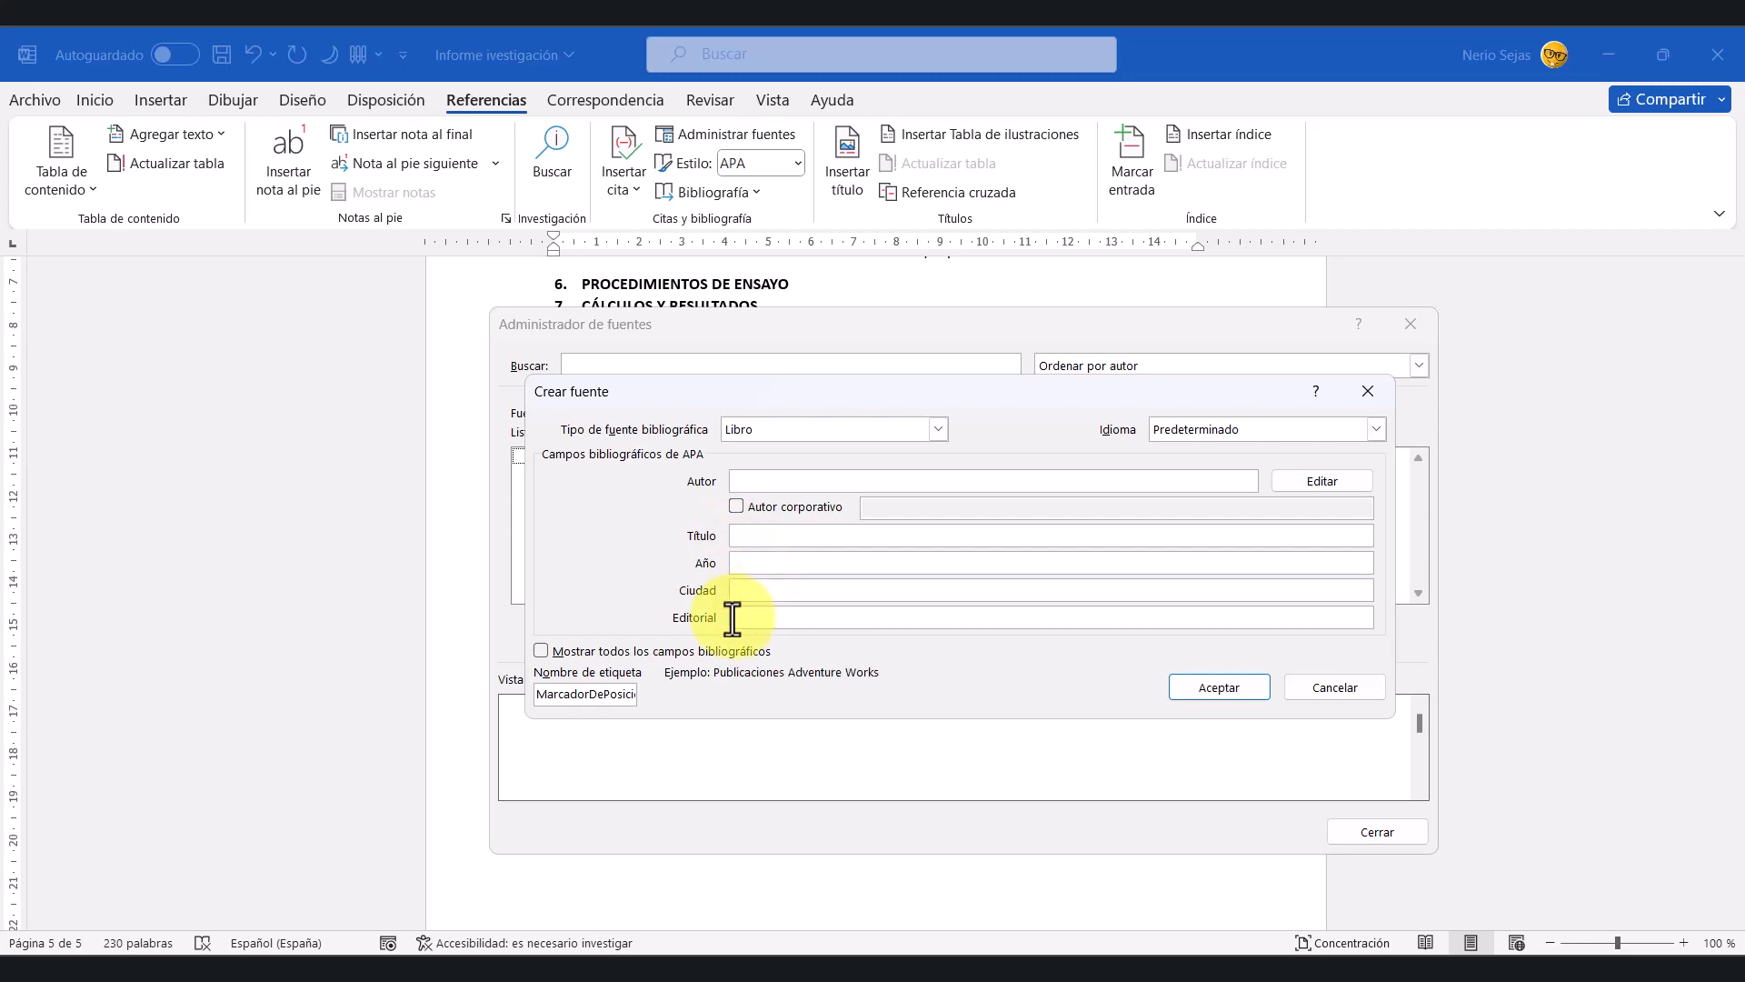
left_click(542, 652)
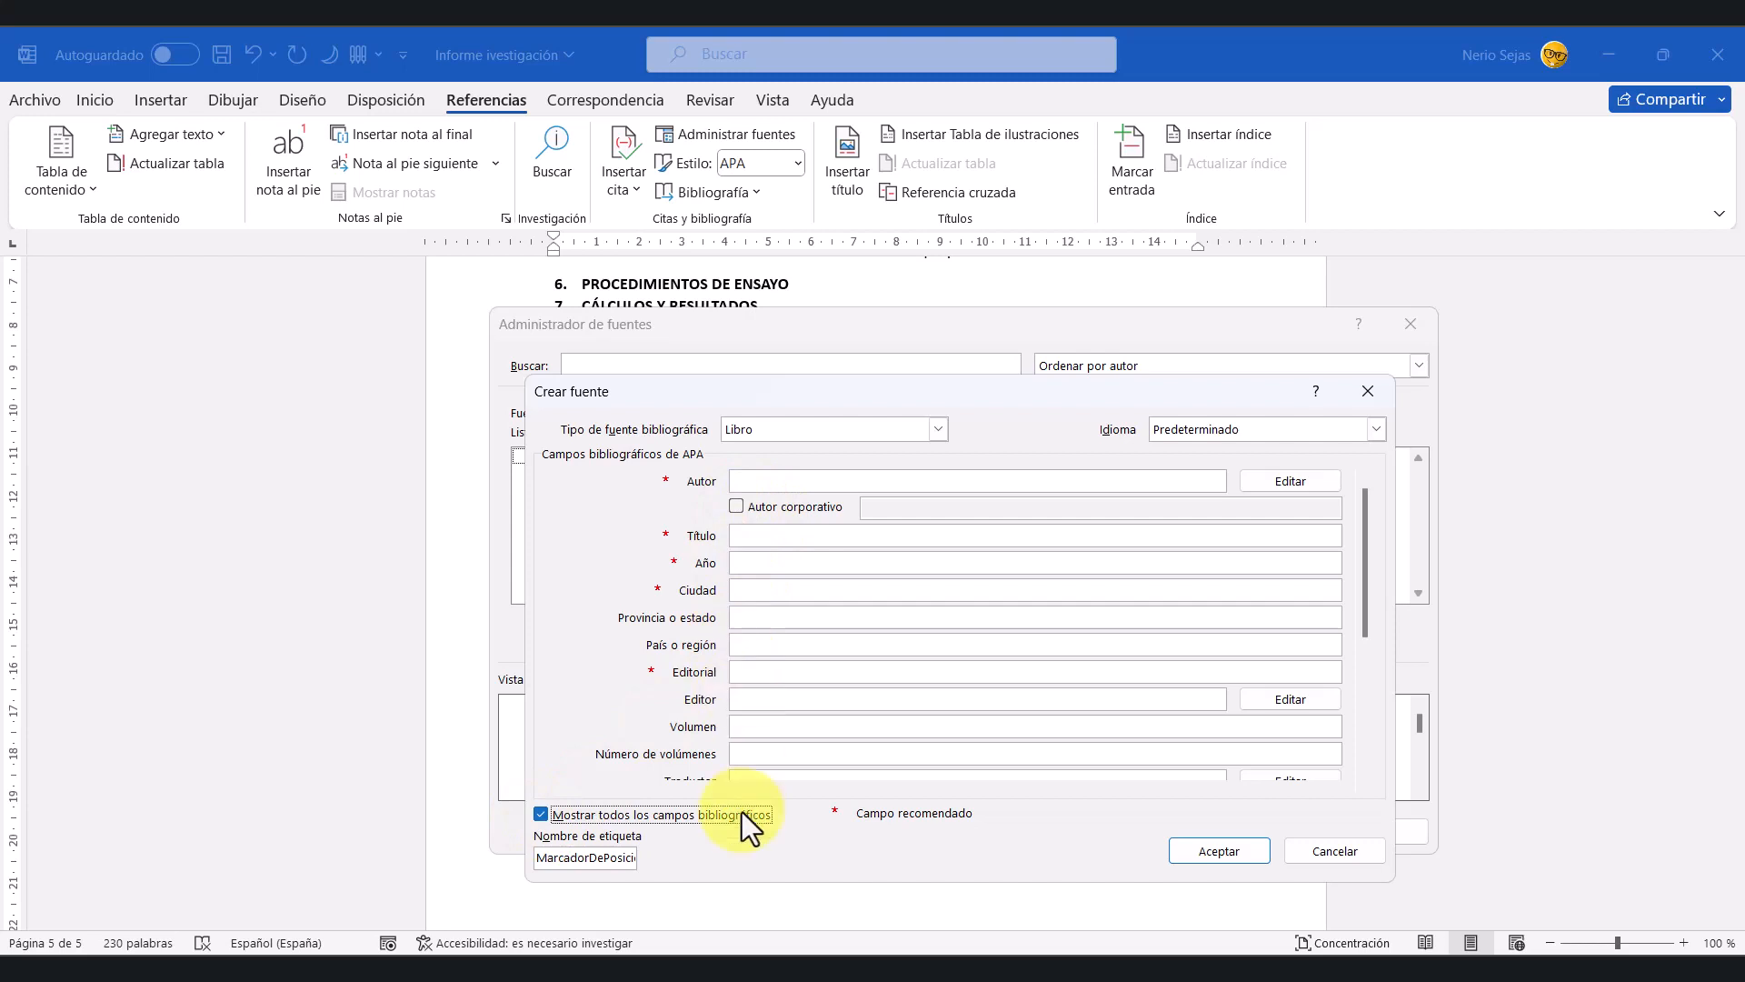
left_click(540, 815)
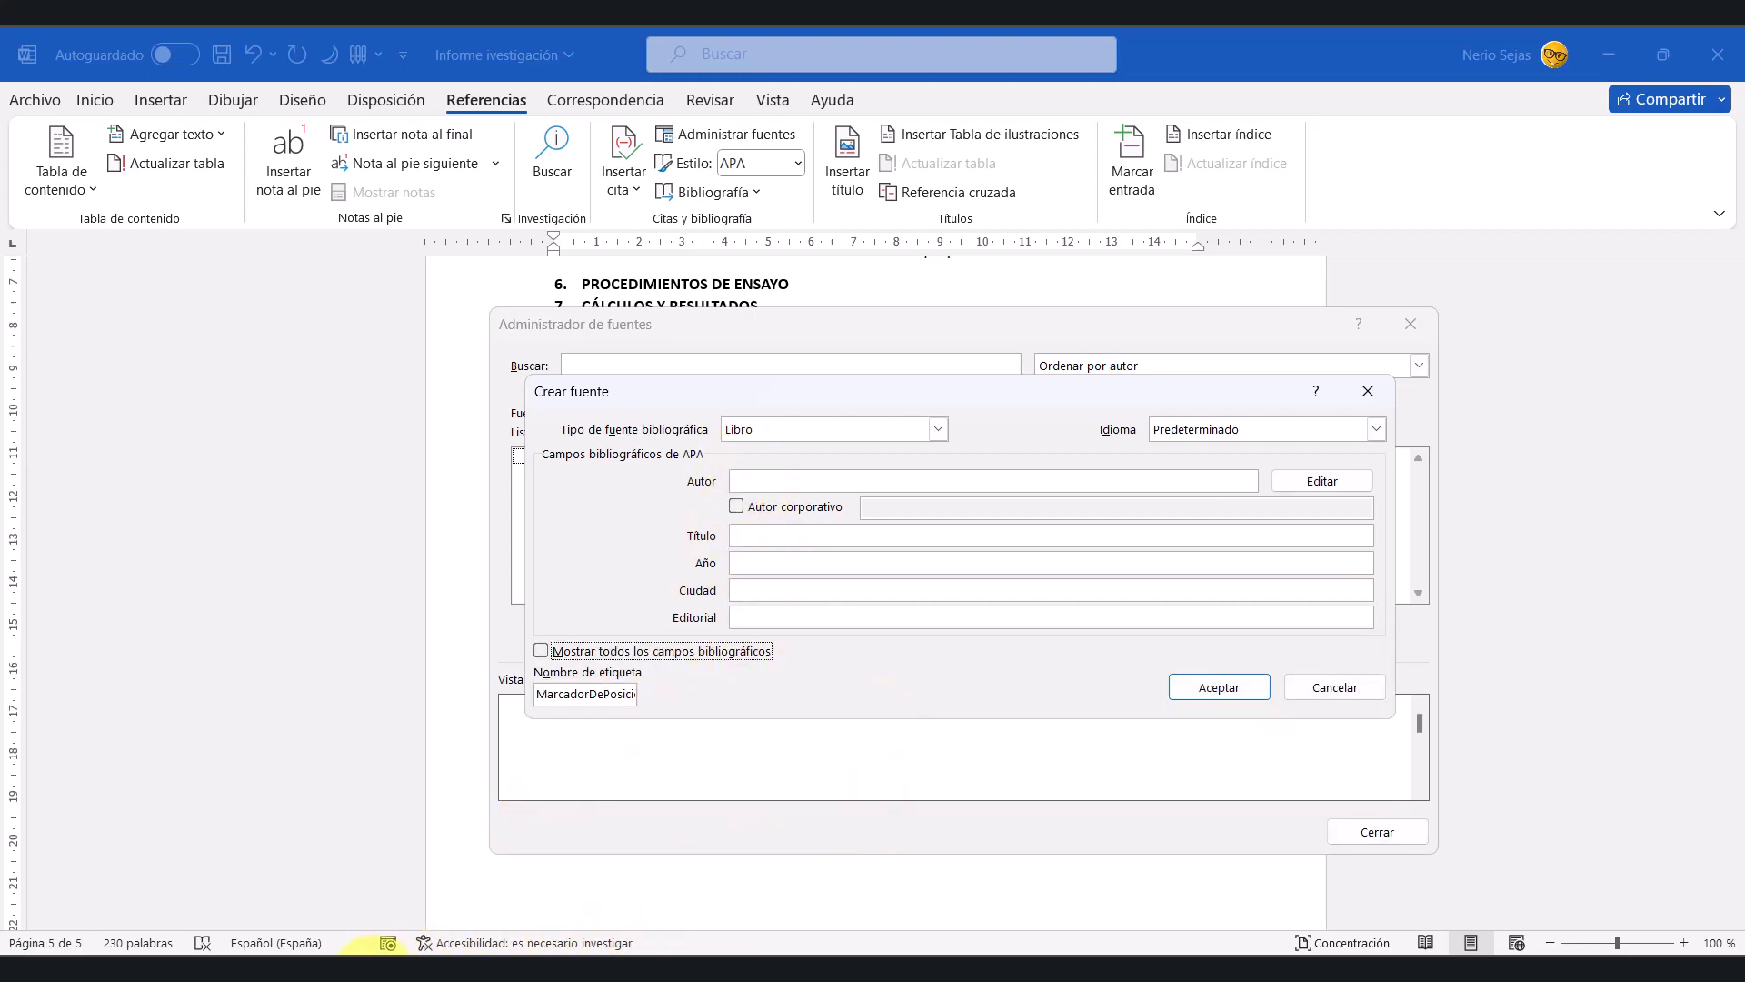
Step: Switch to the browser and bring up the title page of the Fundamentos de Ingeniería Geotécnica PDF
left_click(334, 970)
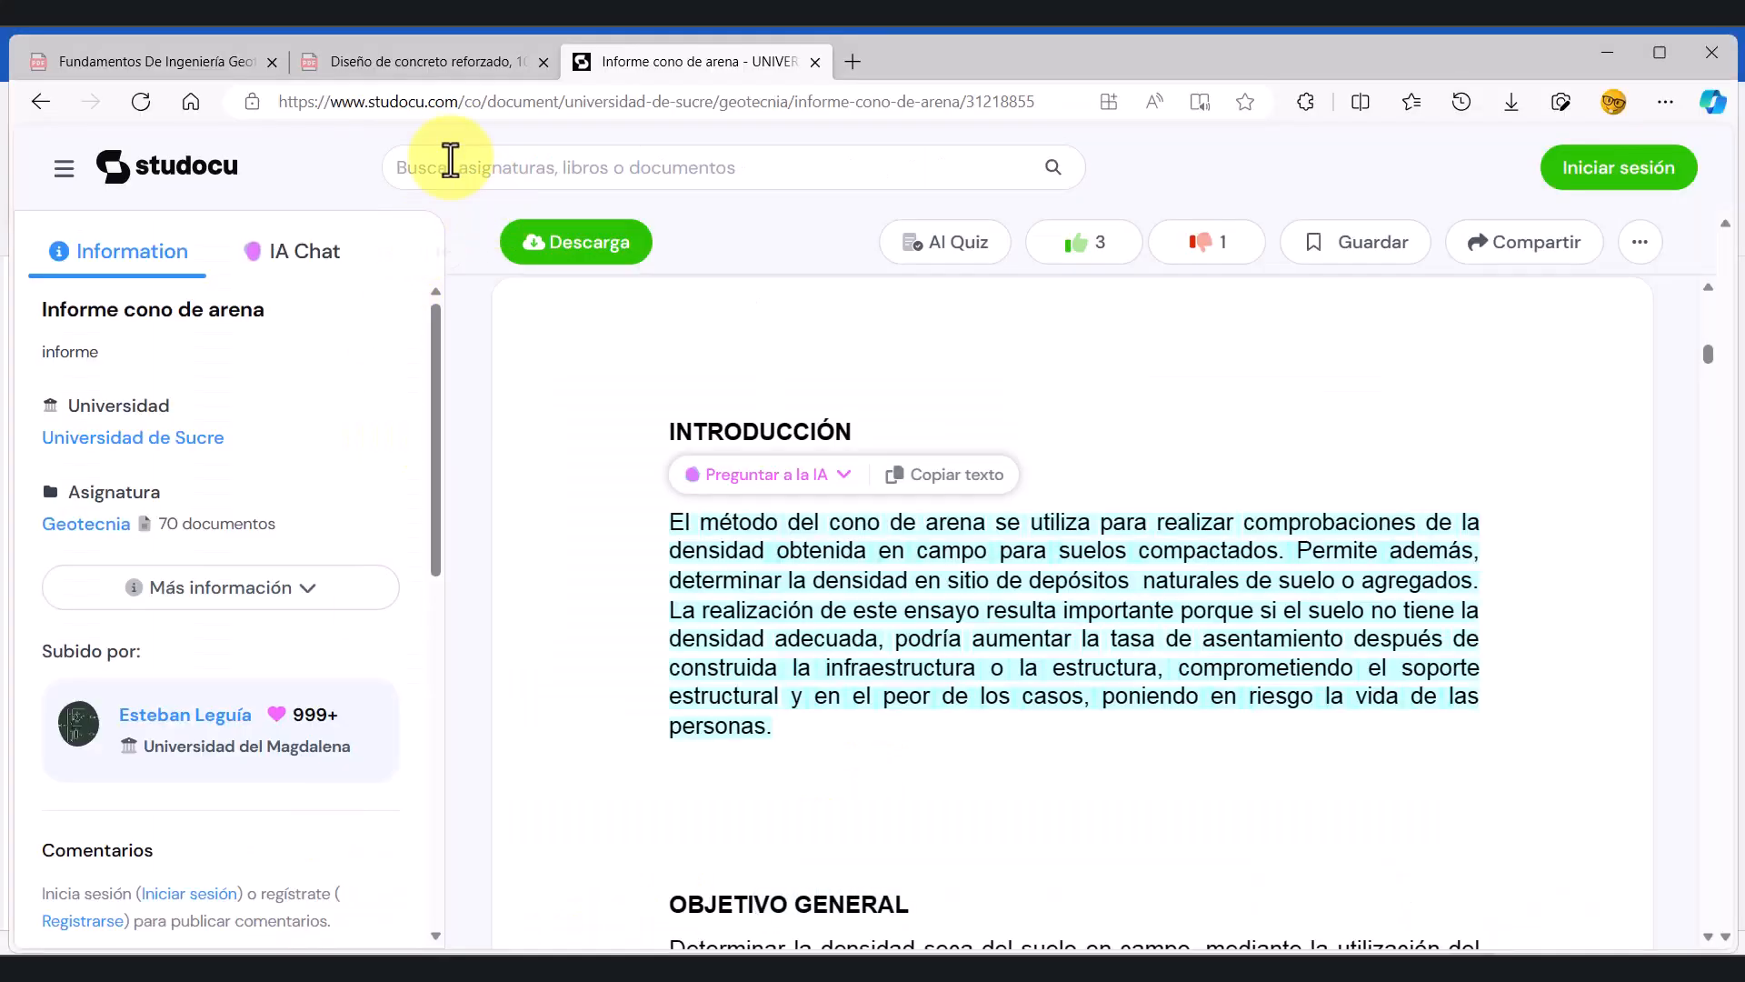
left_click(177, 68)
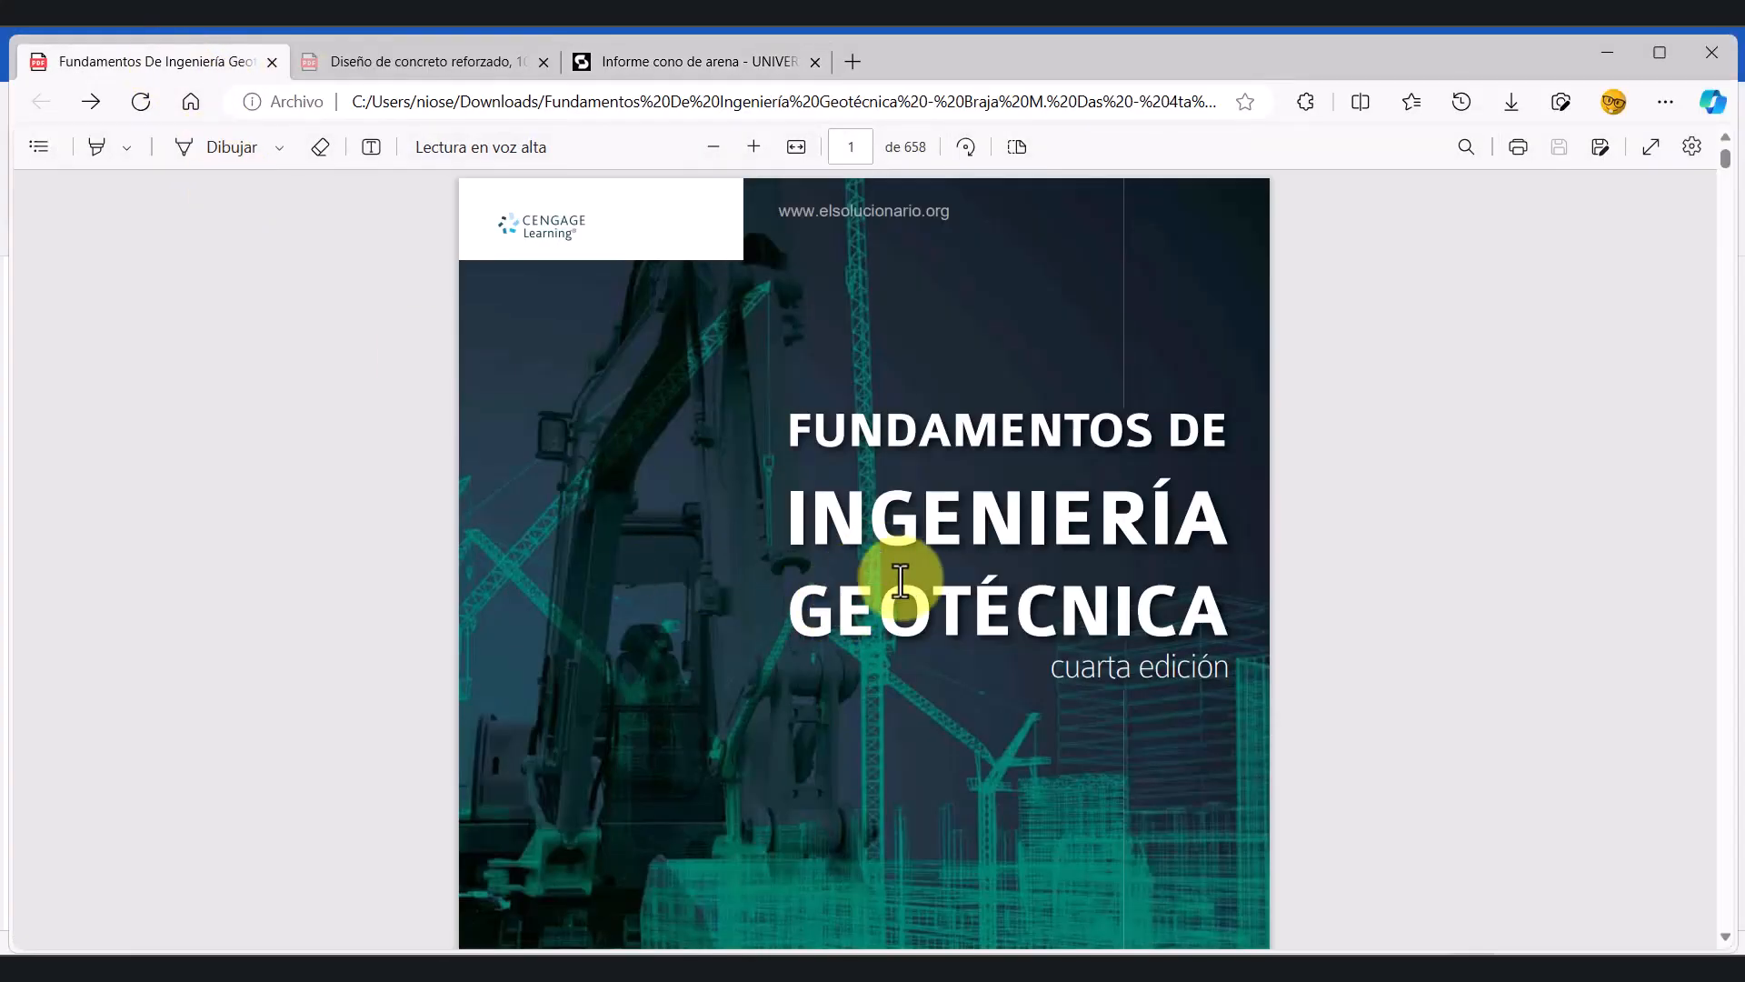
scroll(909, 582, "down", 5)
scroll(934, 587, "up", 5)
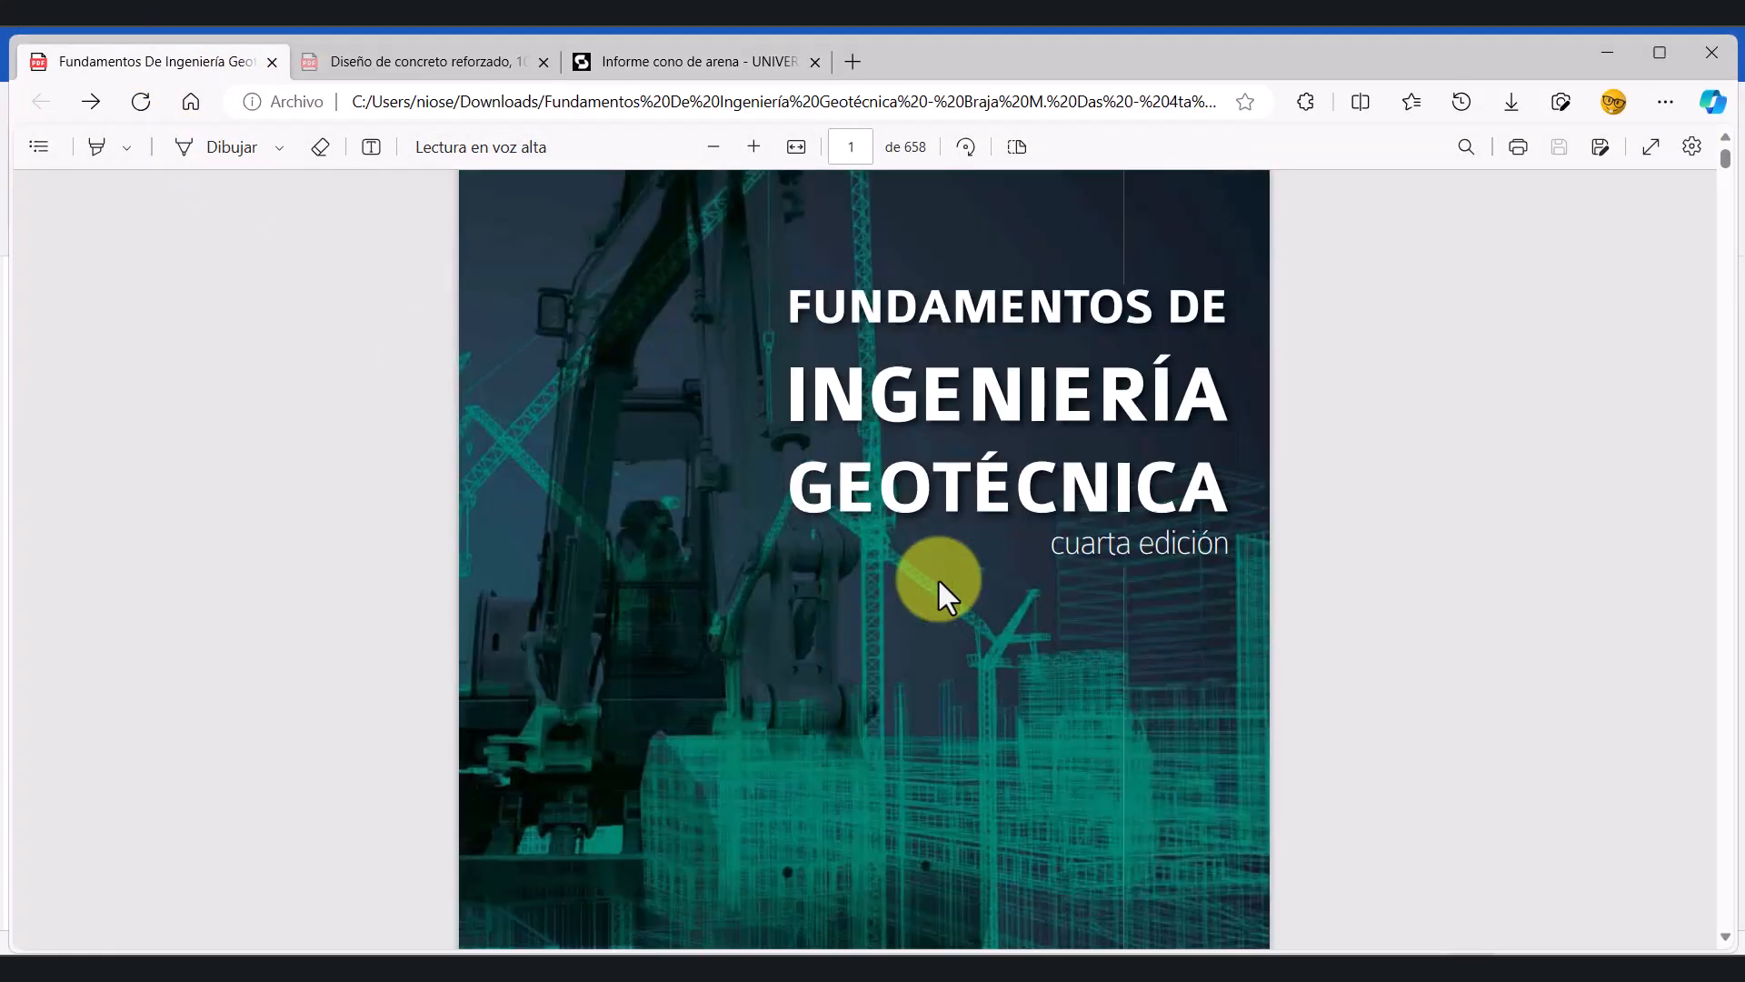
scroll(886, 550, "down", 5)
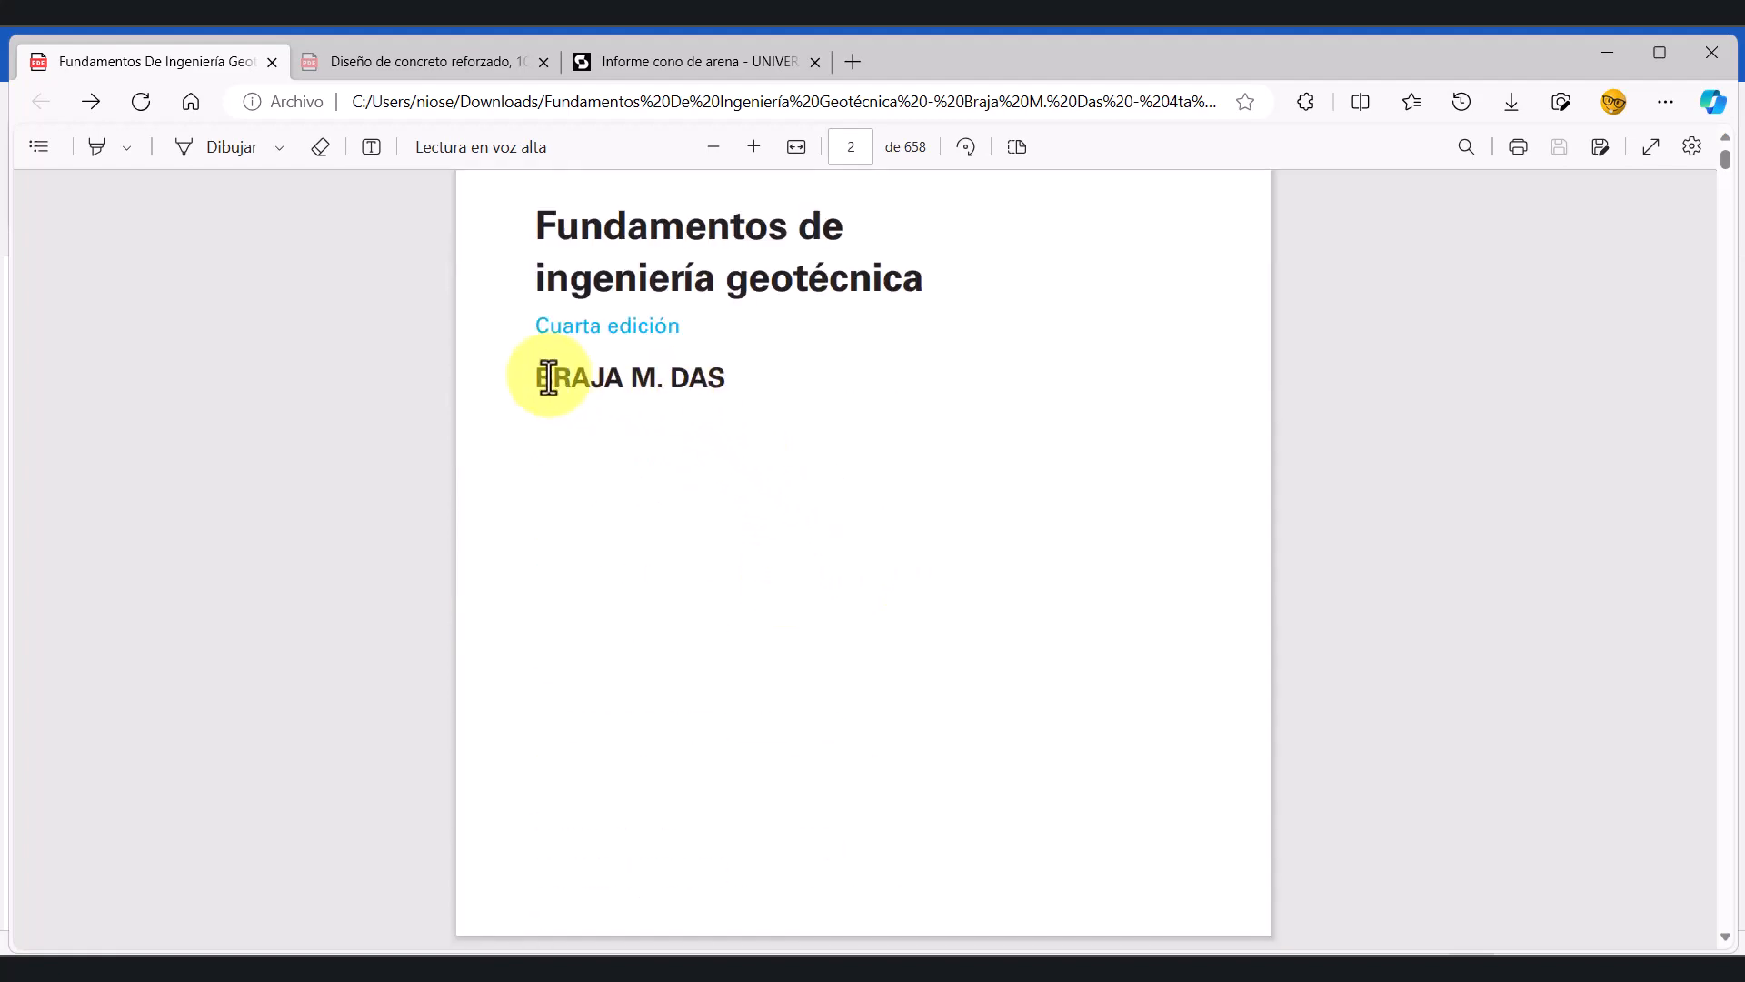
Step: Copy the author's name from the book's title page and paste it into the Autor field of Word's new source
left_click(478, 978)
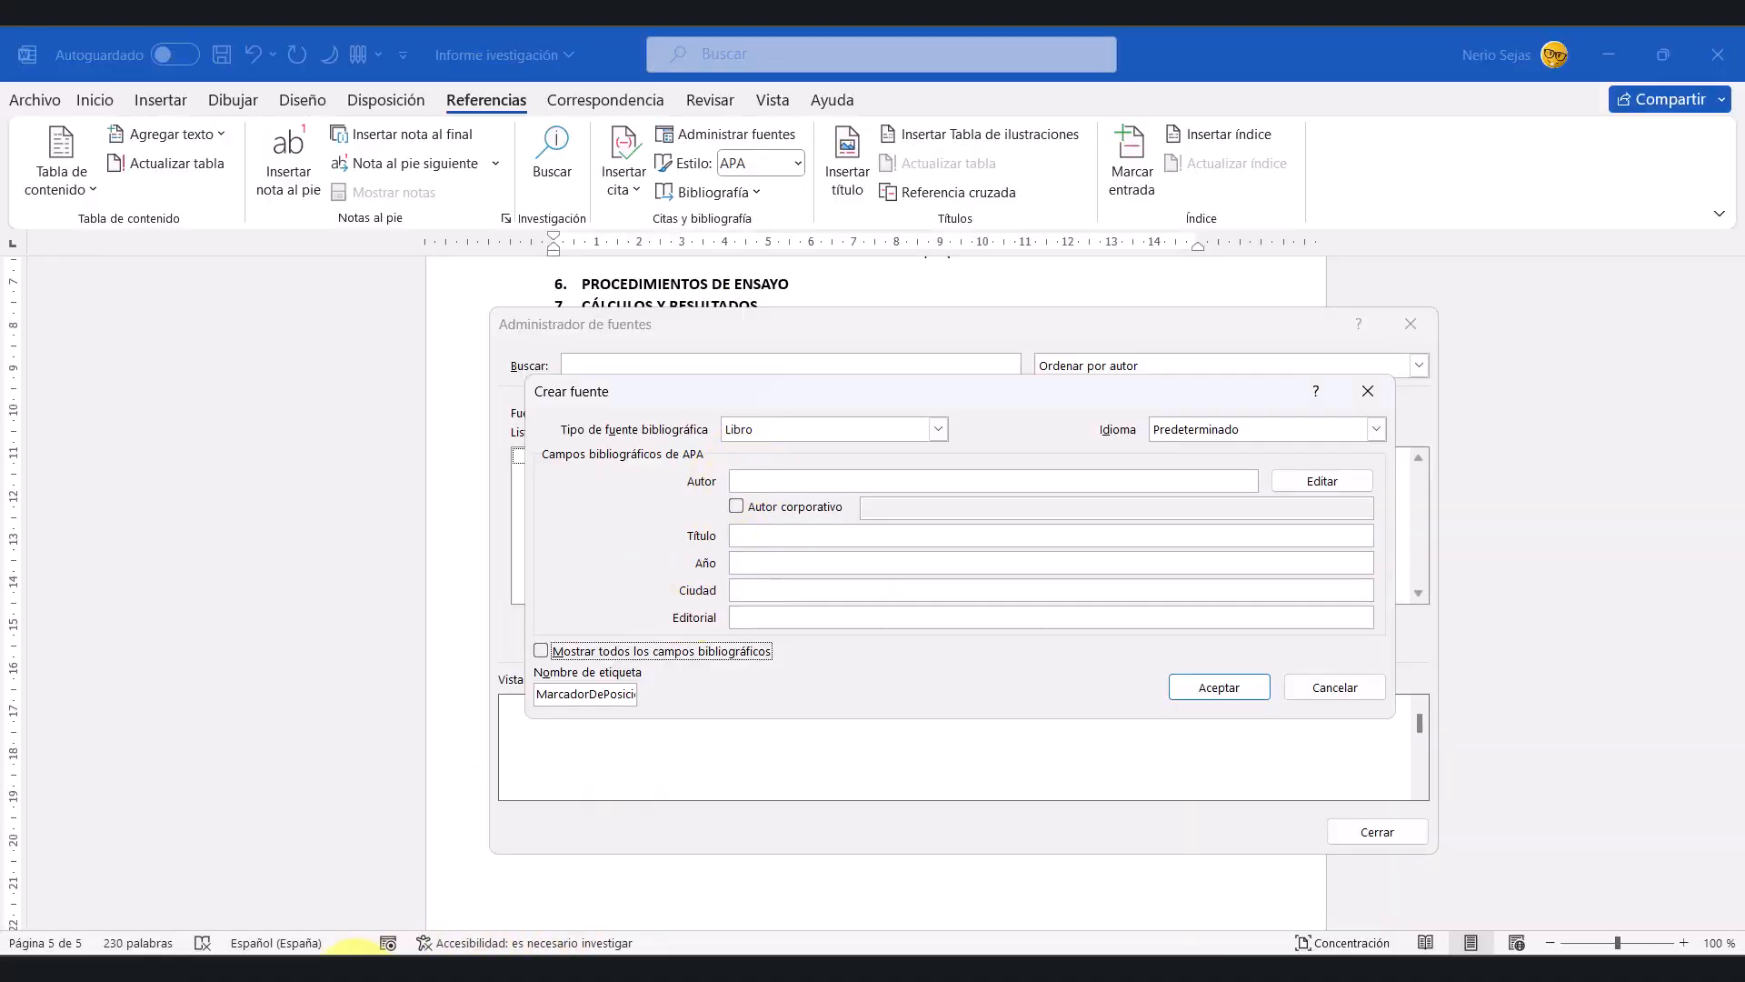
left_click(335, 974)
left_click_drag(535, 377, 720, 375)
key("ctrl+c")
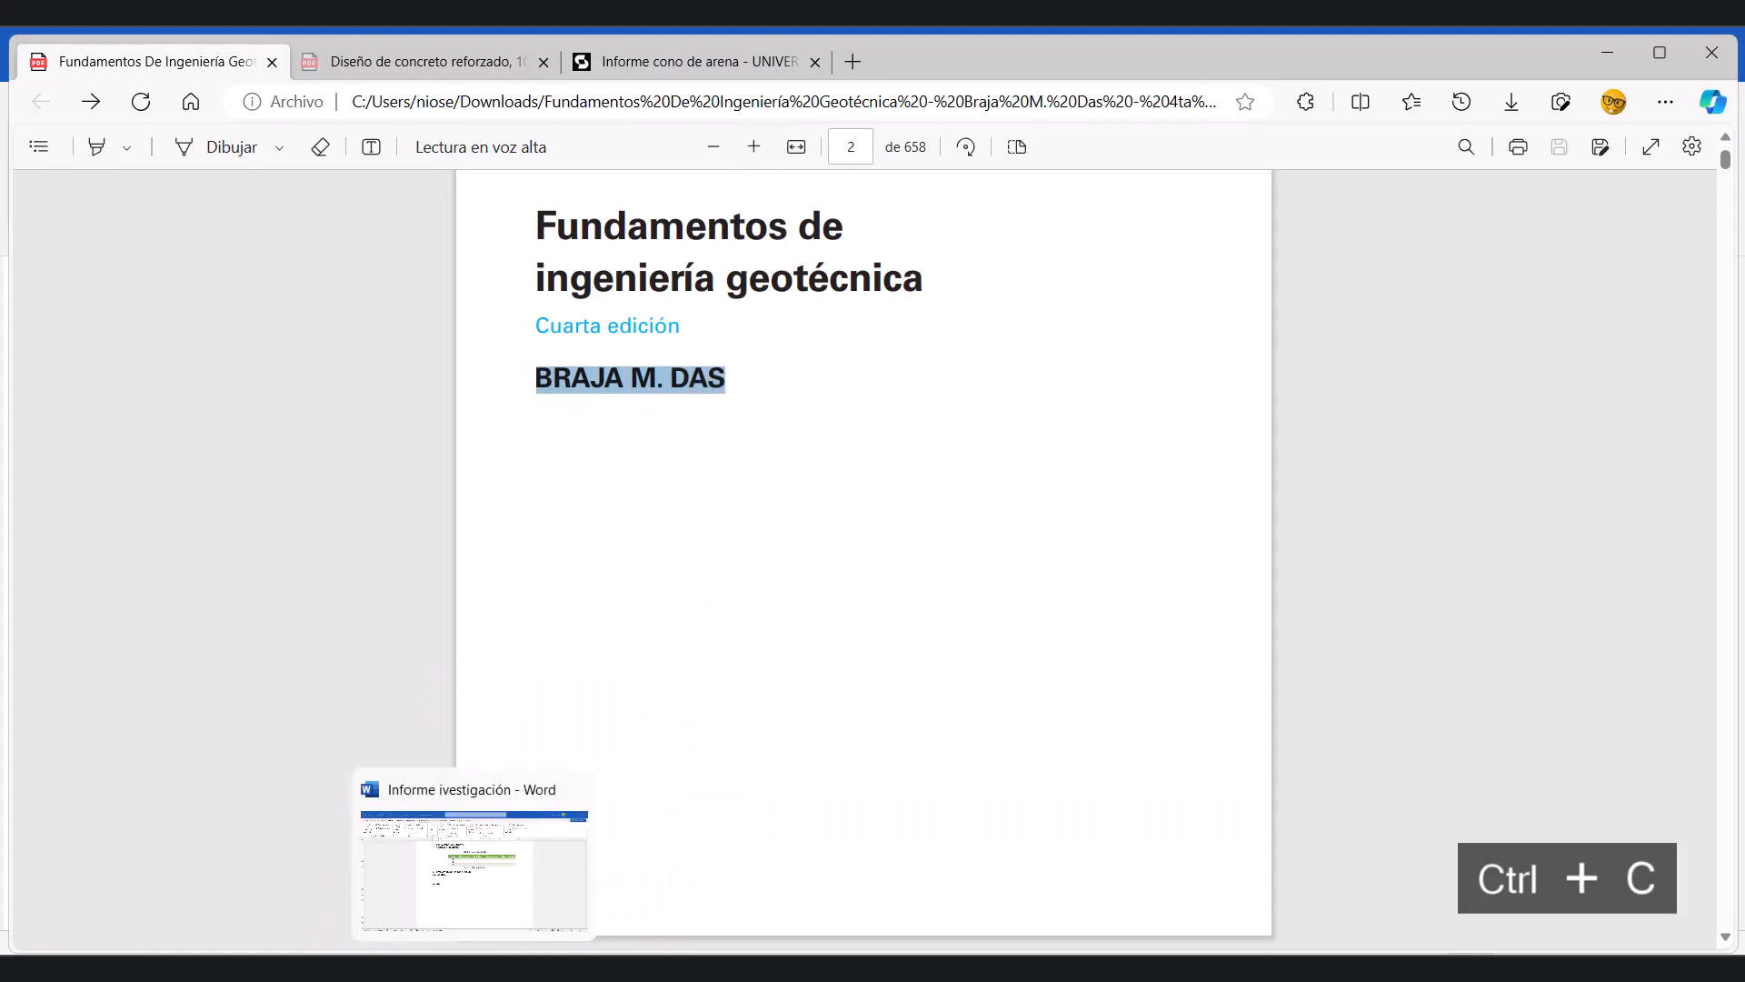
left_click(468, 864)
left_click(798, 479)
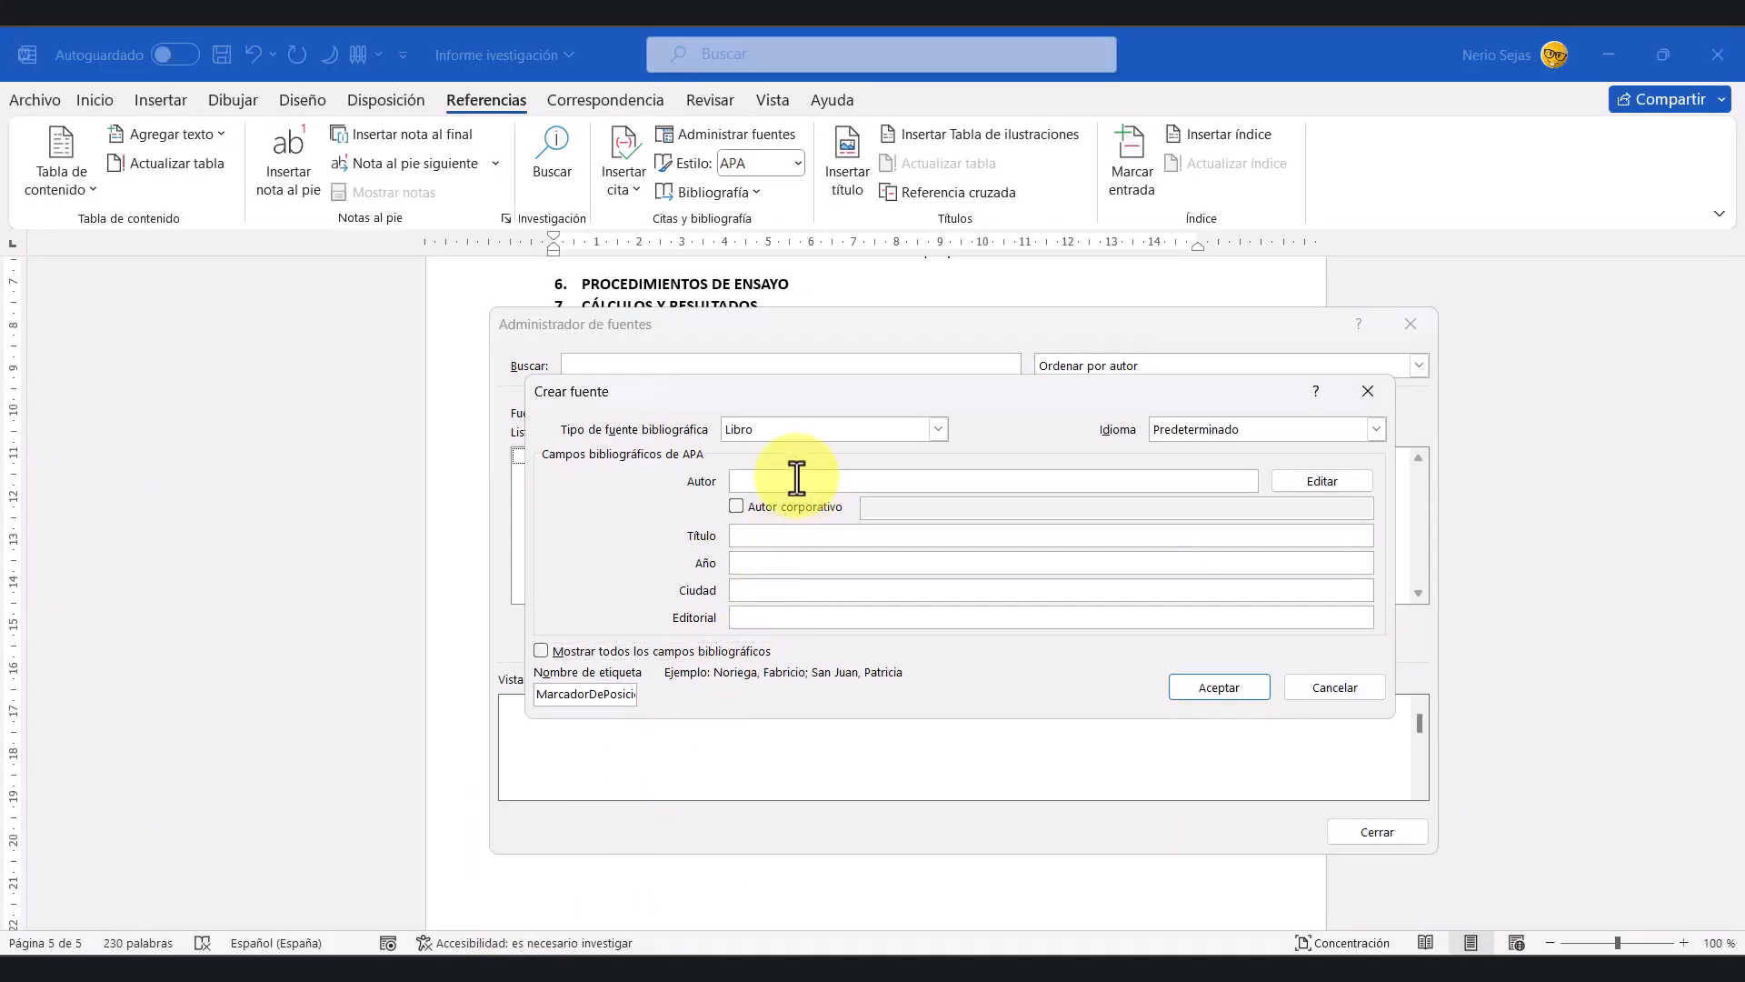
key("ctrl+v")
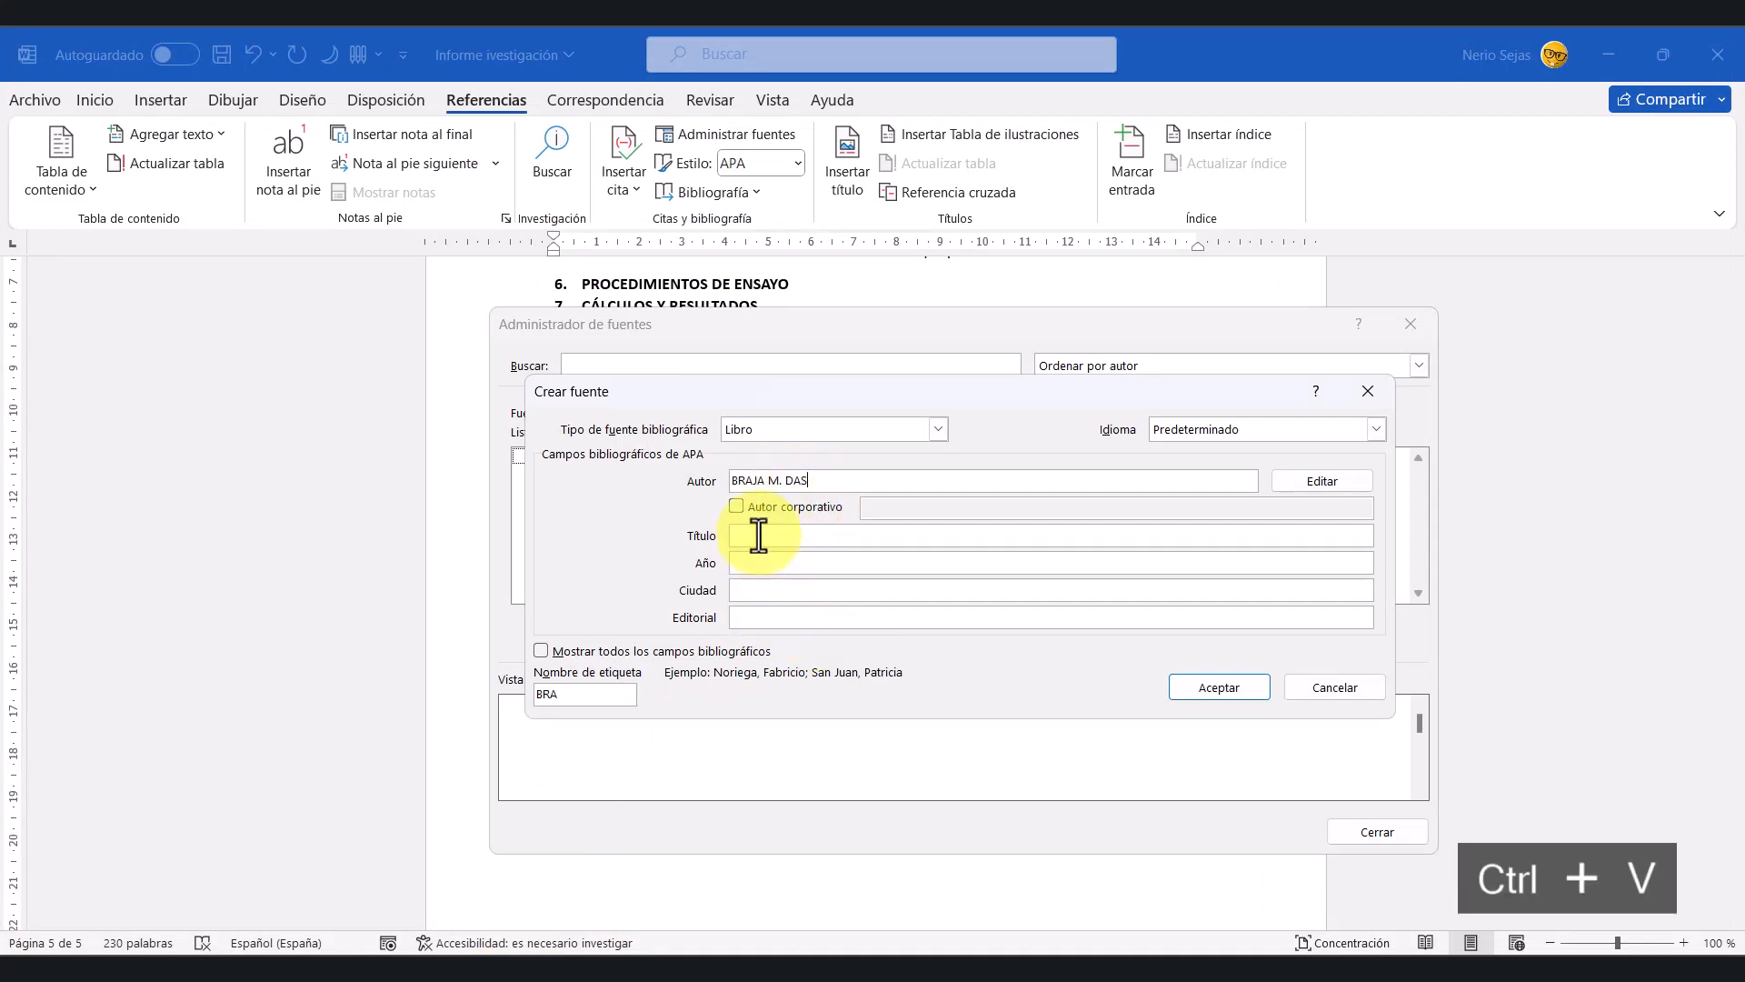
Step: Try to fill the new source's Título field by copying the two-line title from the book PDF's title page
mouse_move(318, 964)
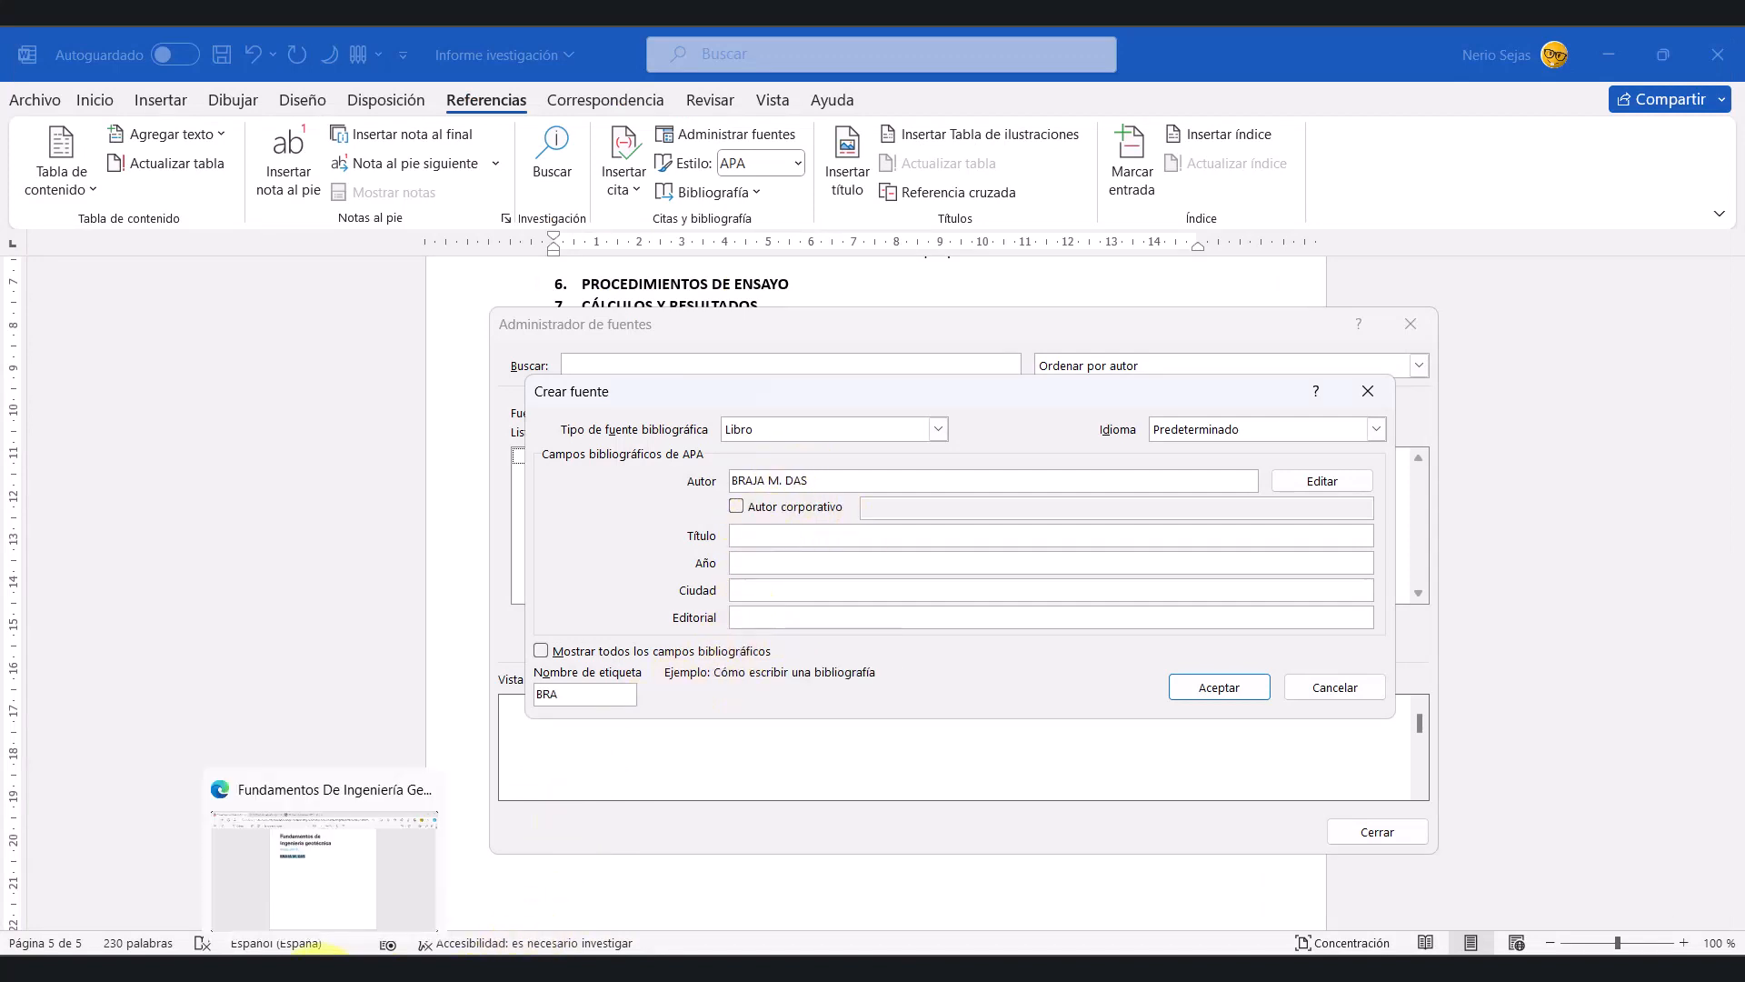
left_click(247, 866)
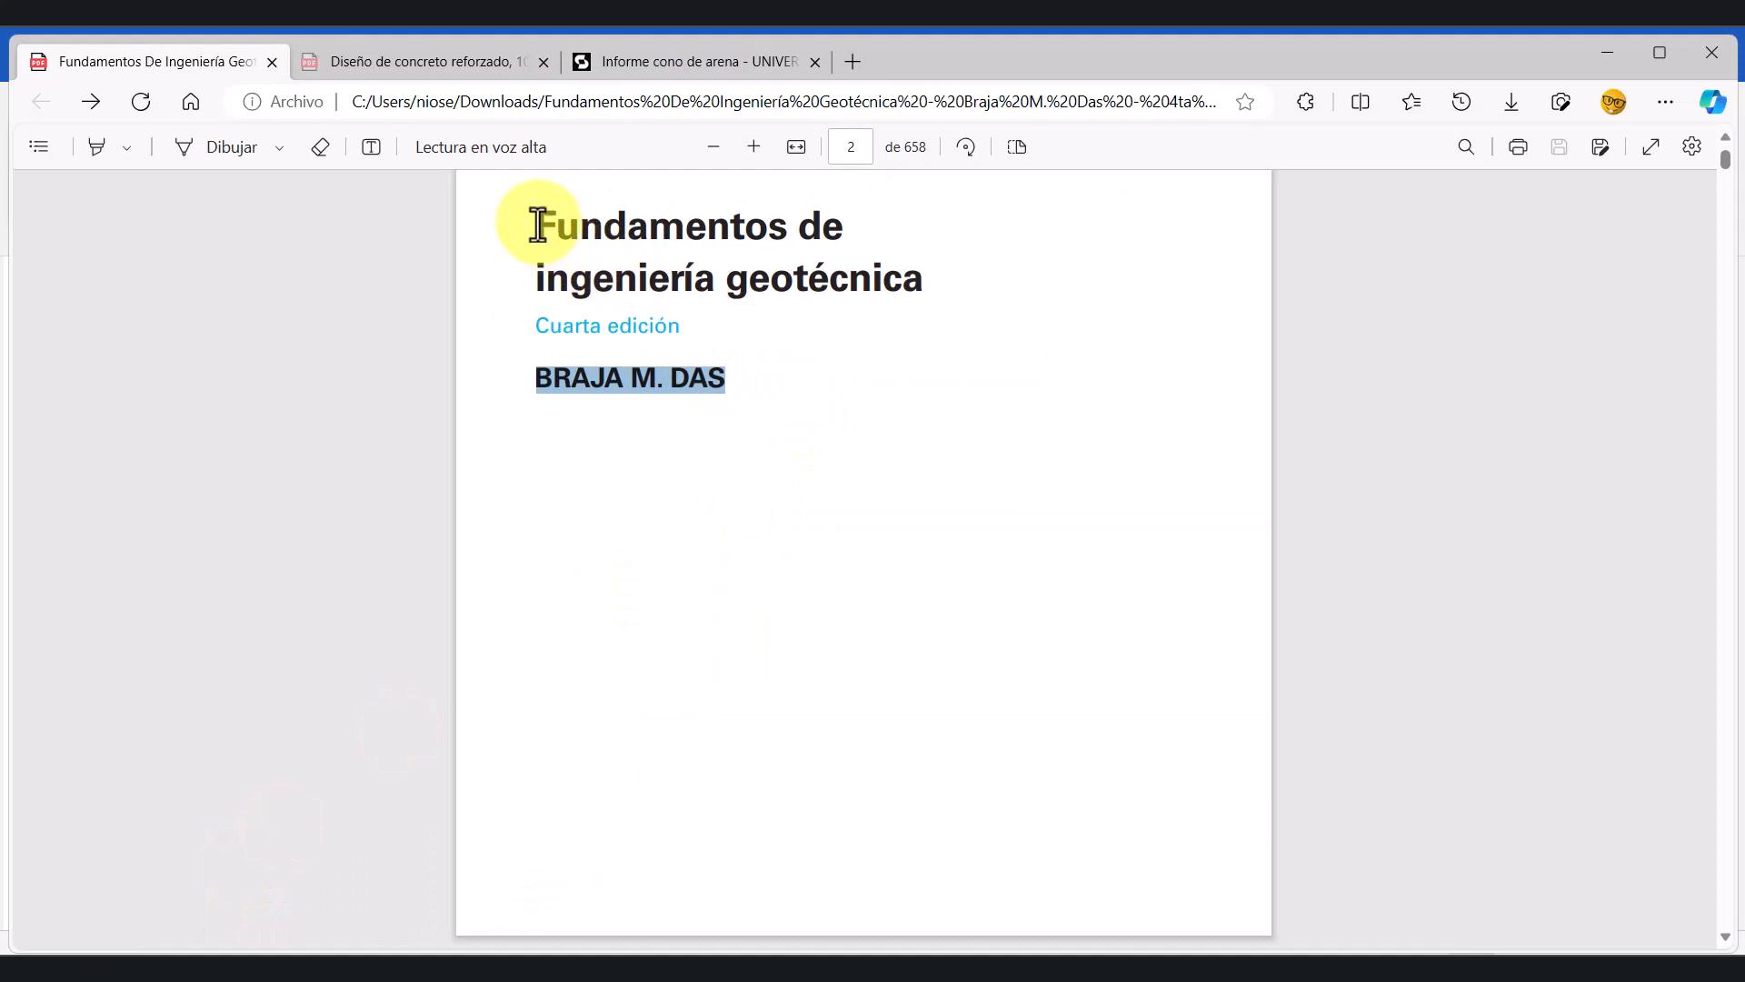
left_click_drag(534, 223, 918, 273)
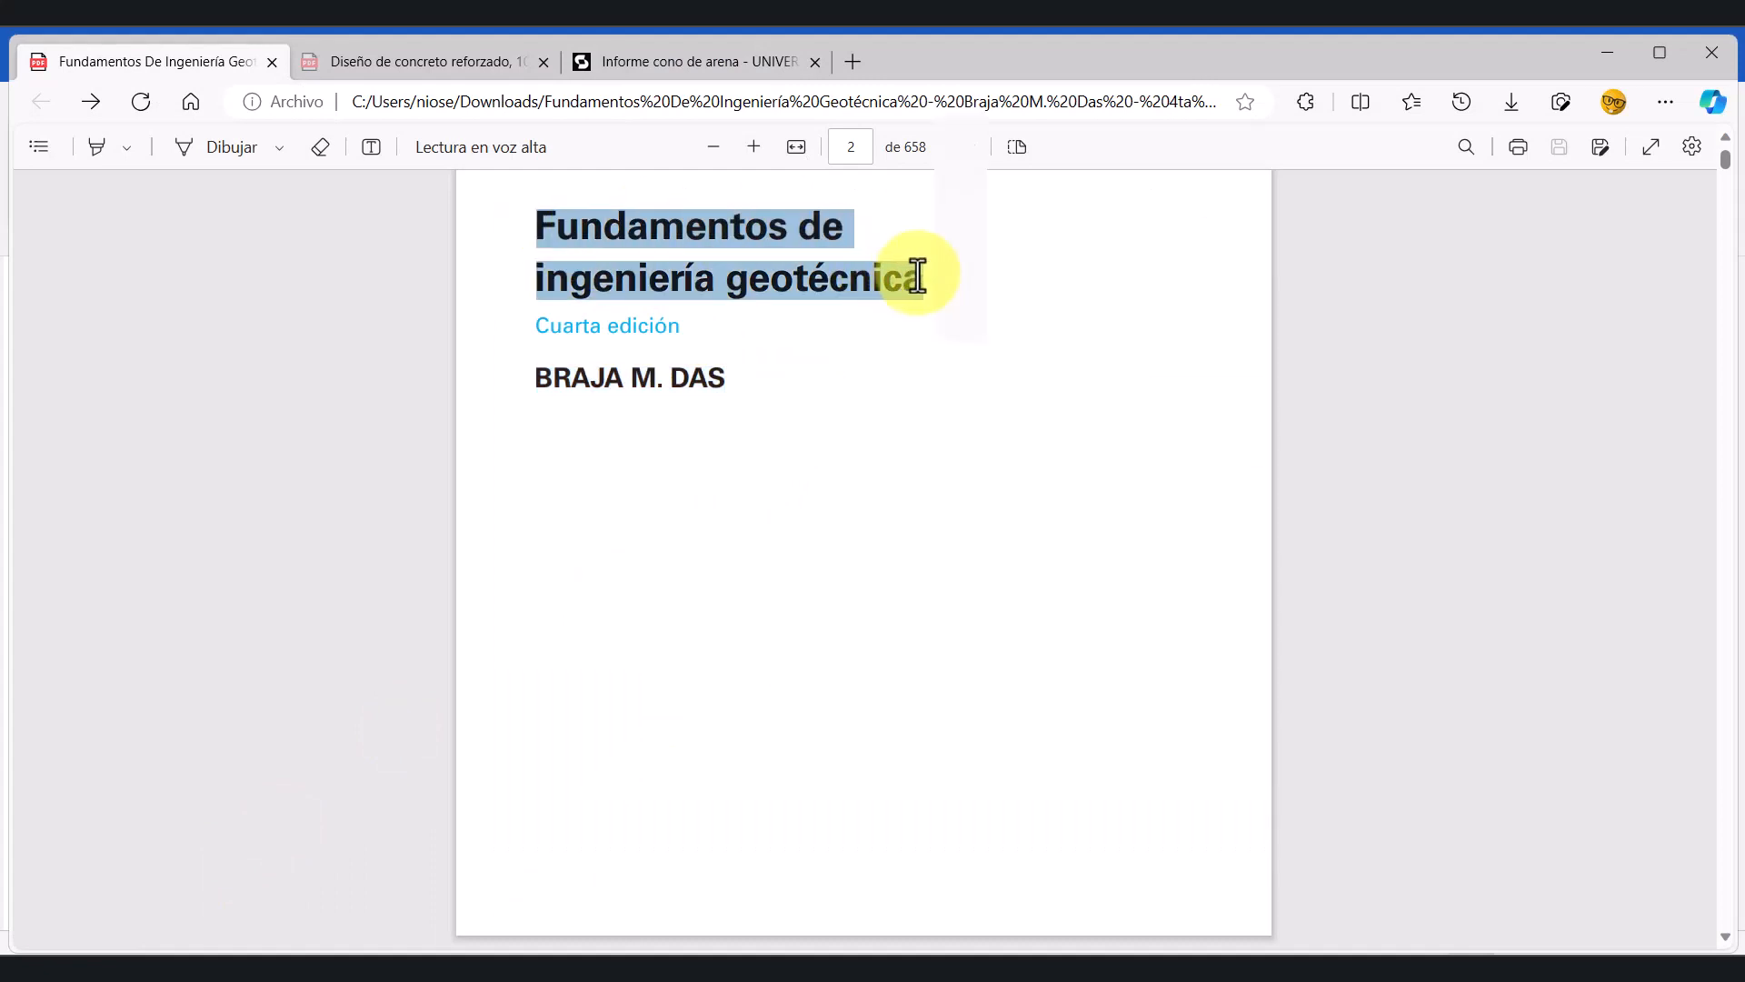
key("ctrl+c")
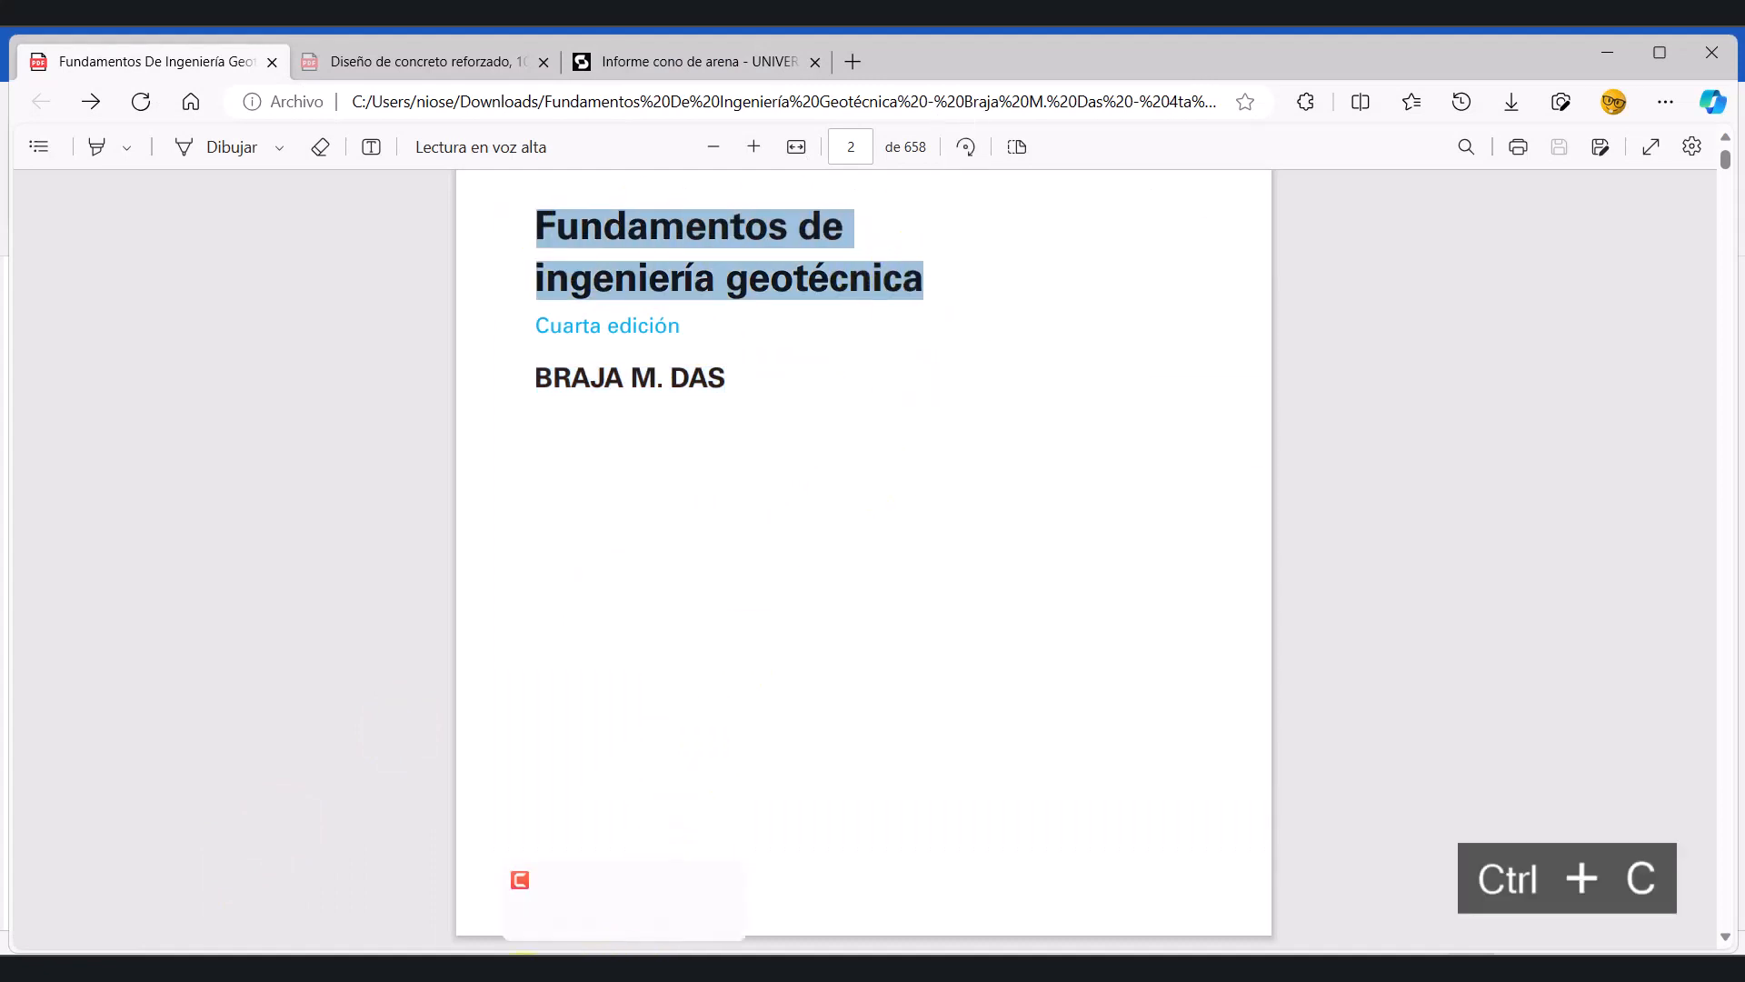
left_click(483, 902)
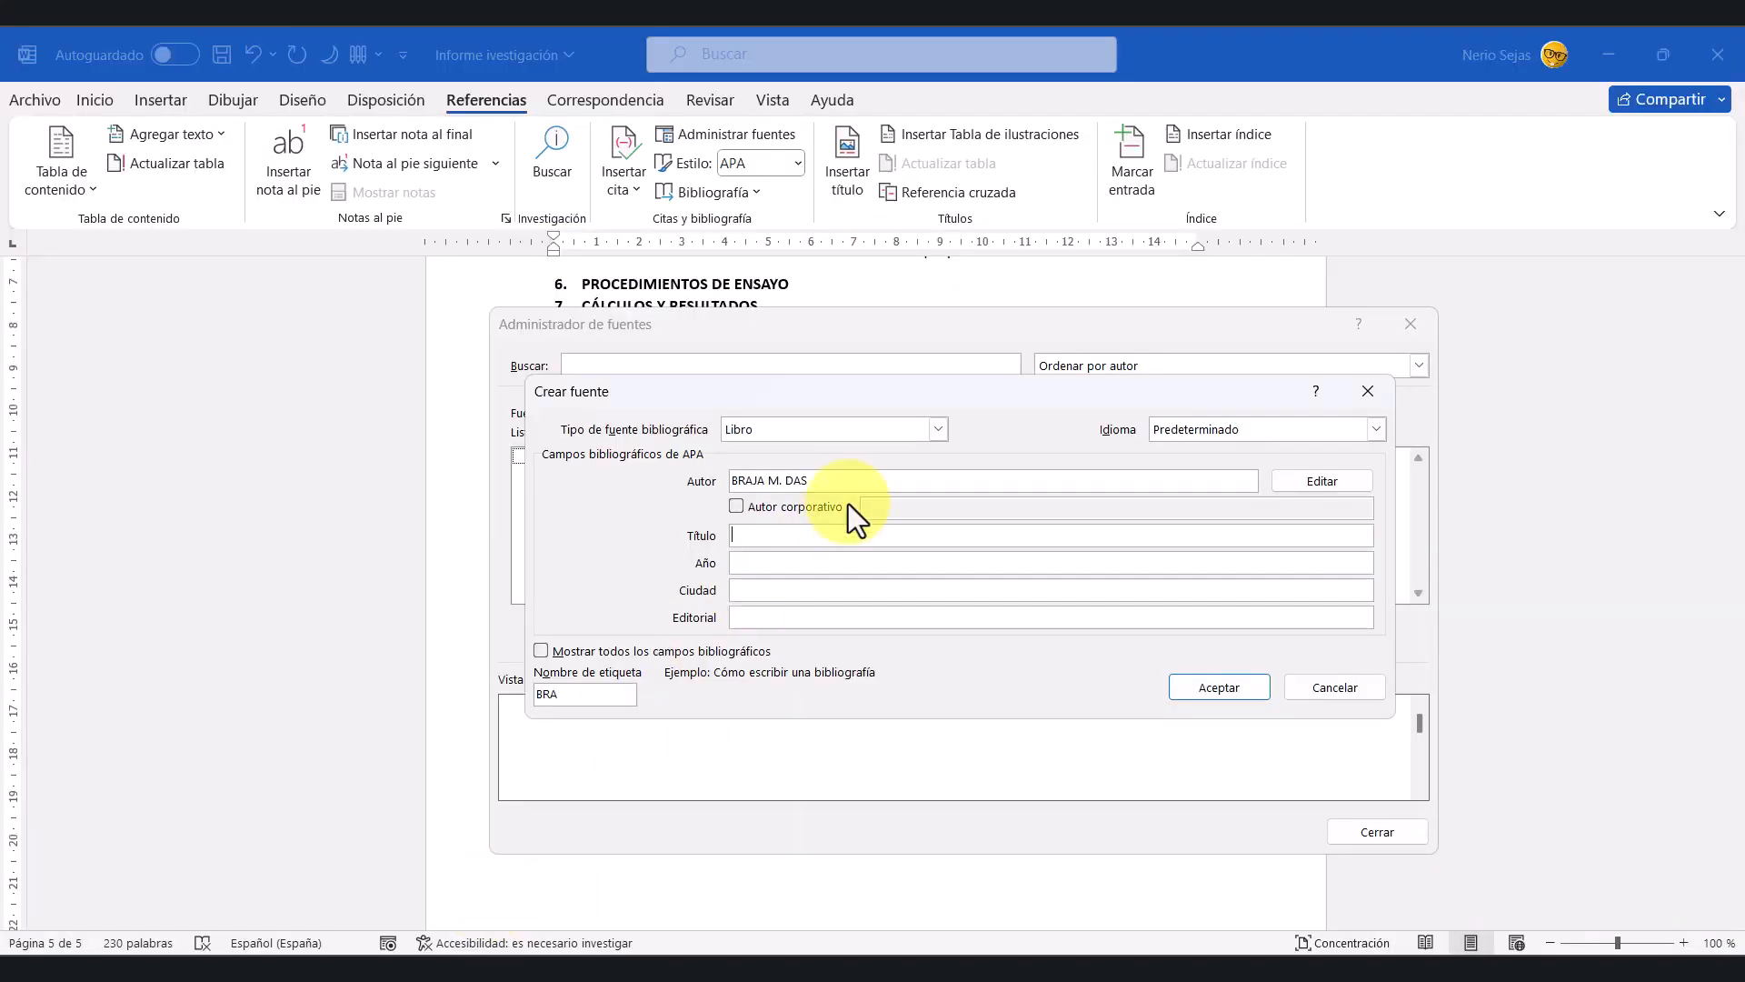
left_click(783, 543)
key("ctrl+v")
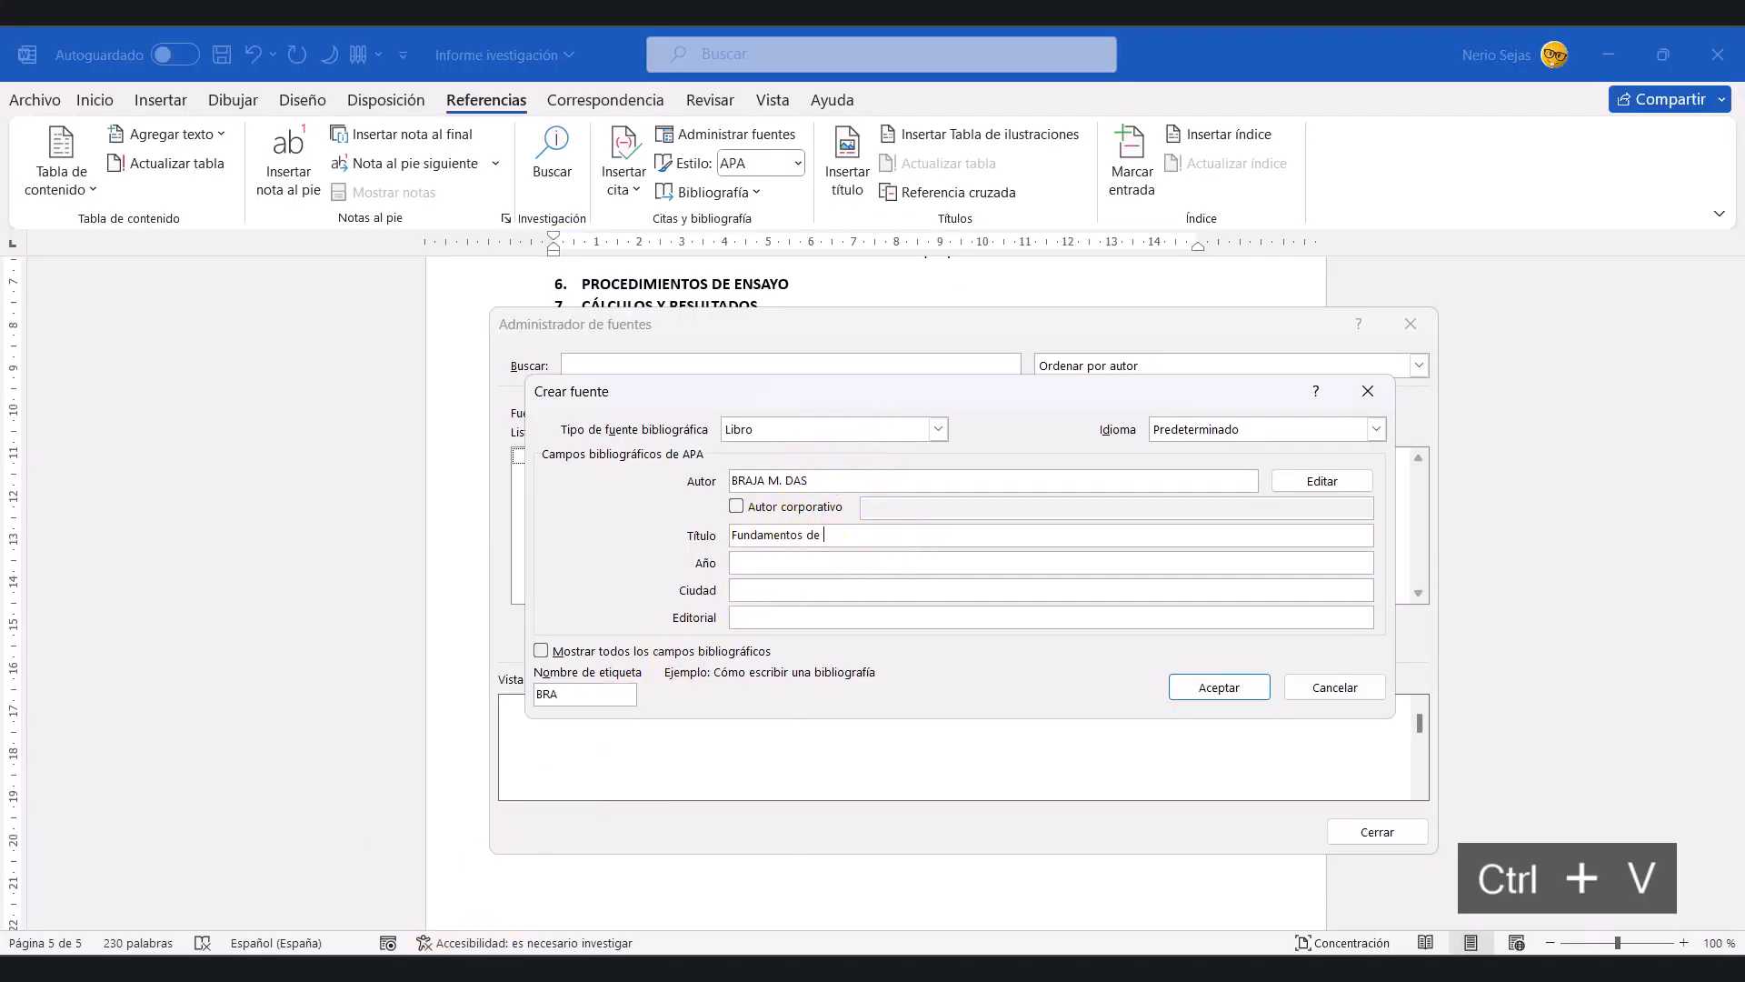
Step: Copy the one-line title from the PDF's credits page and replace Word's Título entry with "Fundamentos de ingeniería geotécnica"
left_click(384, 943)
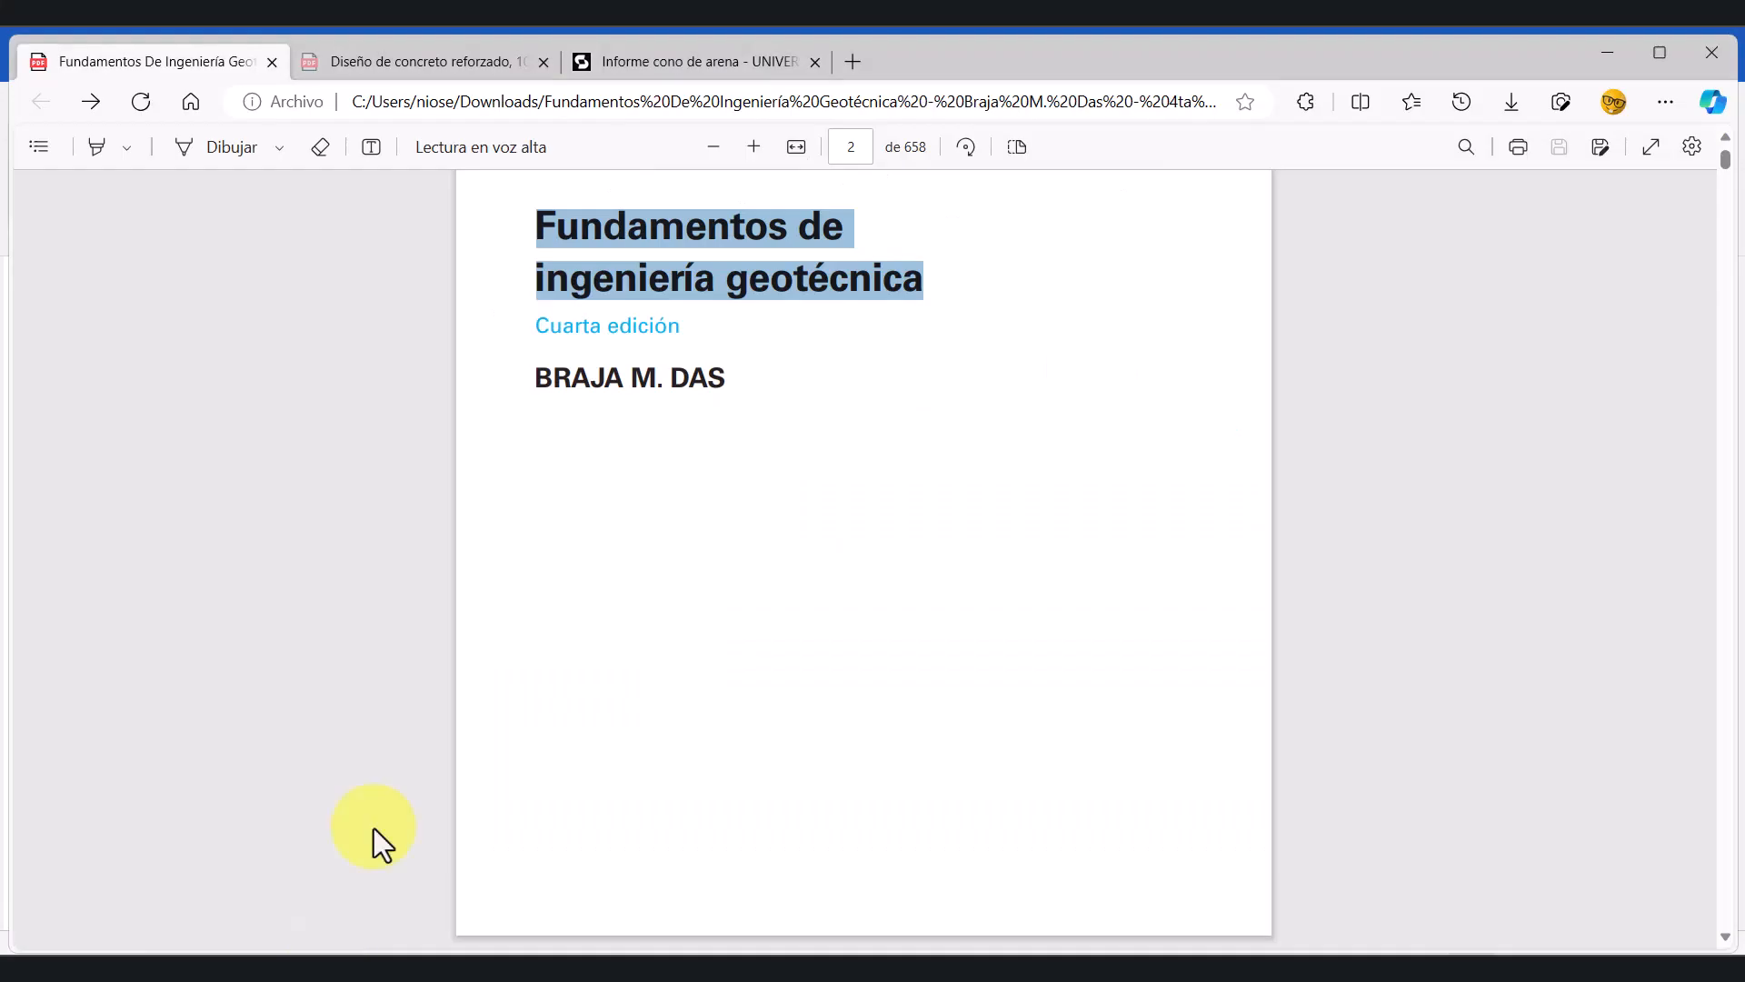
scroll(782, 504, "down", 15)
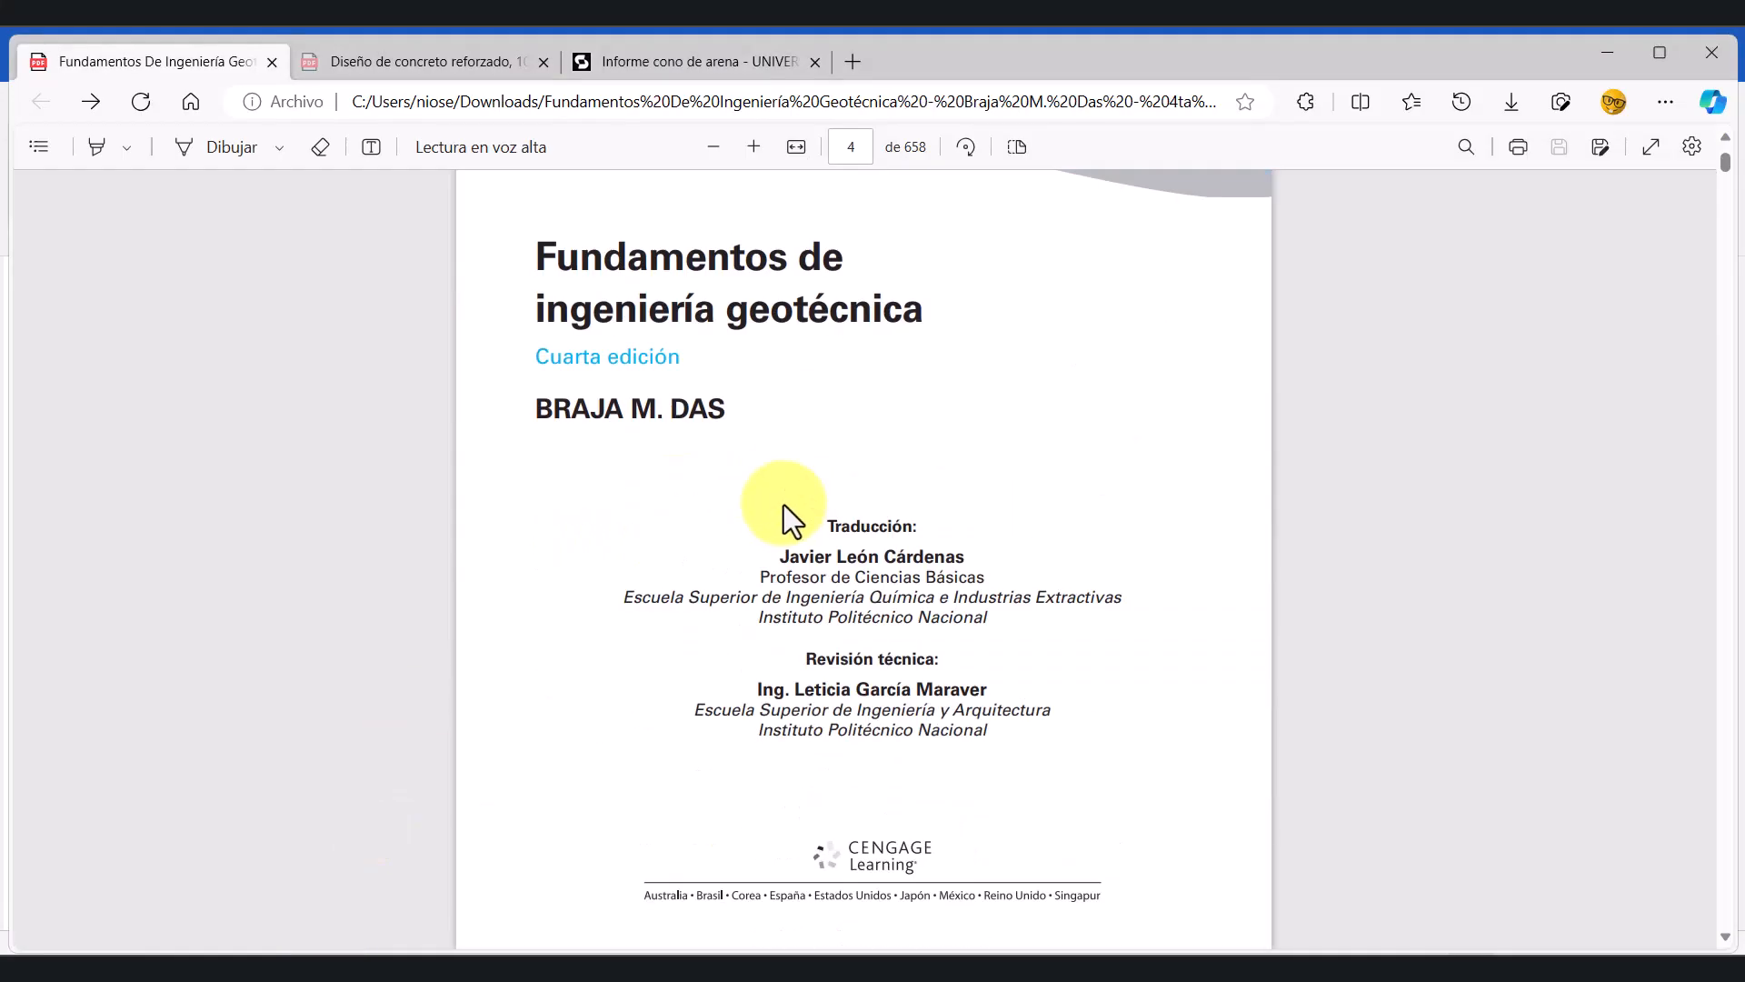
scroll(782, 500, "down", 12)
scroll(822, 474, "up", 3)
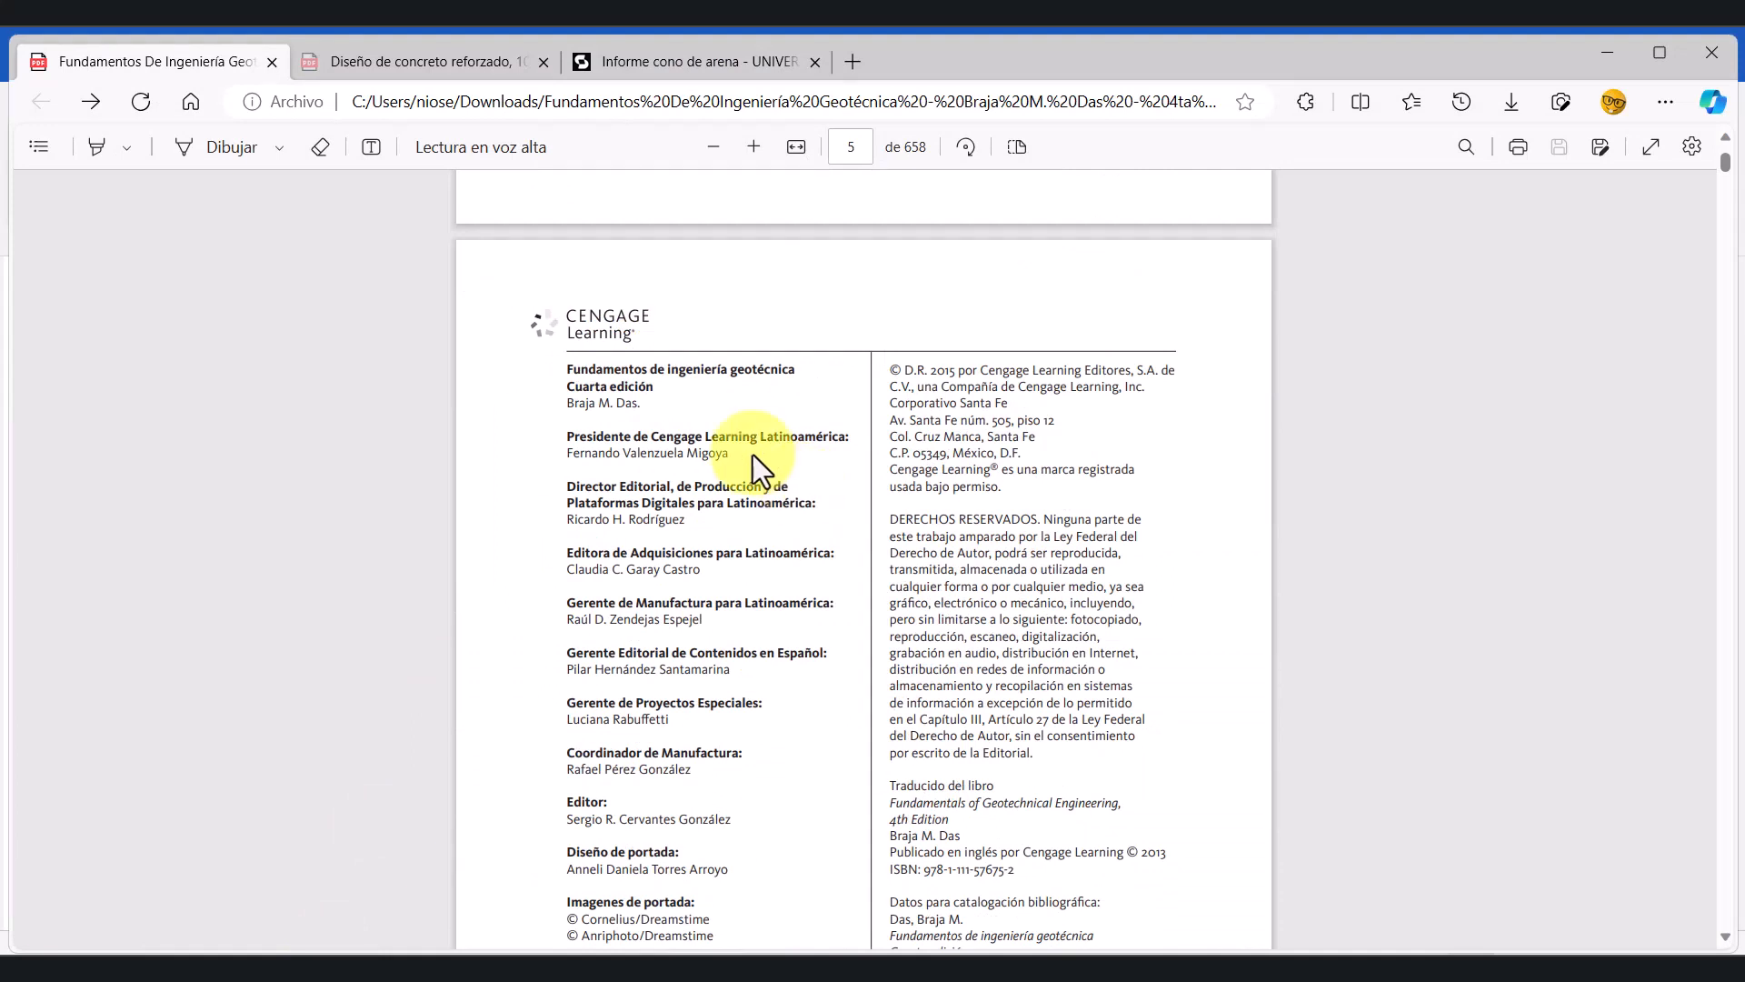
left_click_drag(562, 369, 798, 367)
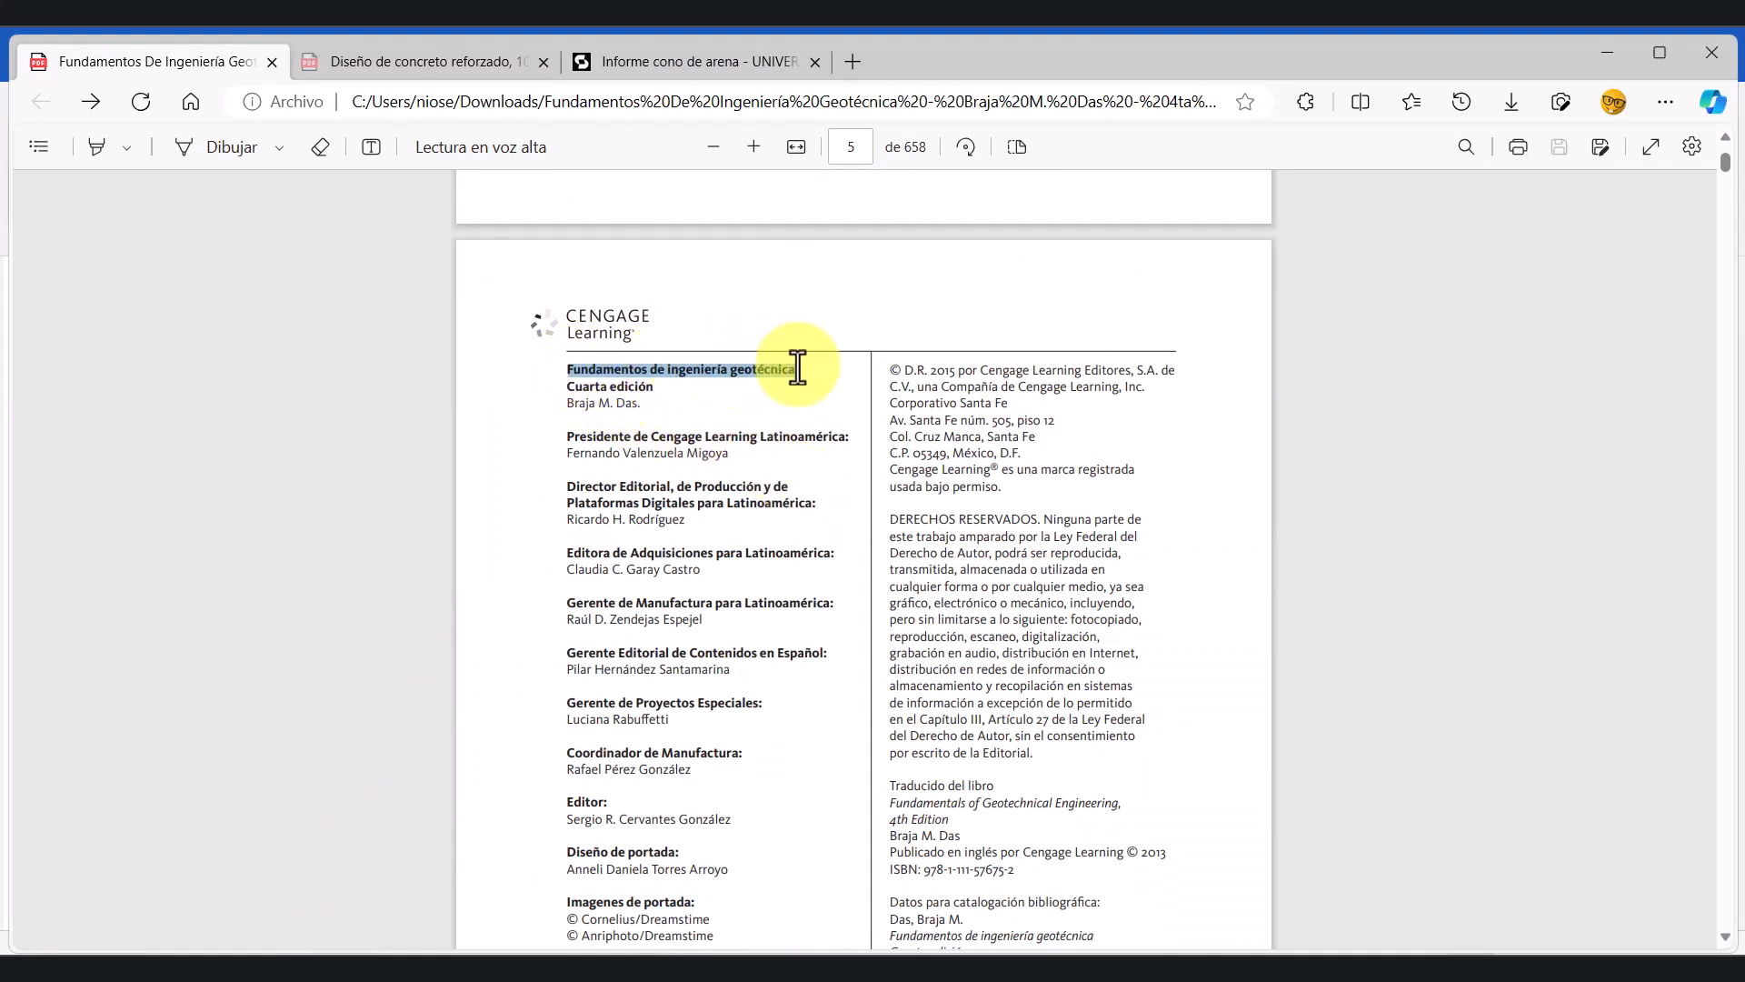
key("ctrl+c")
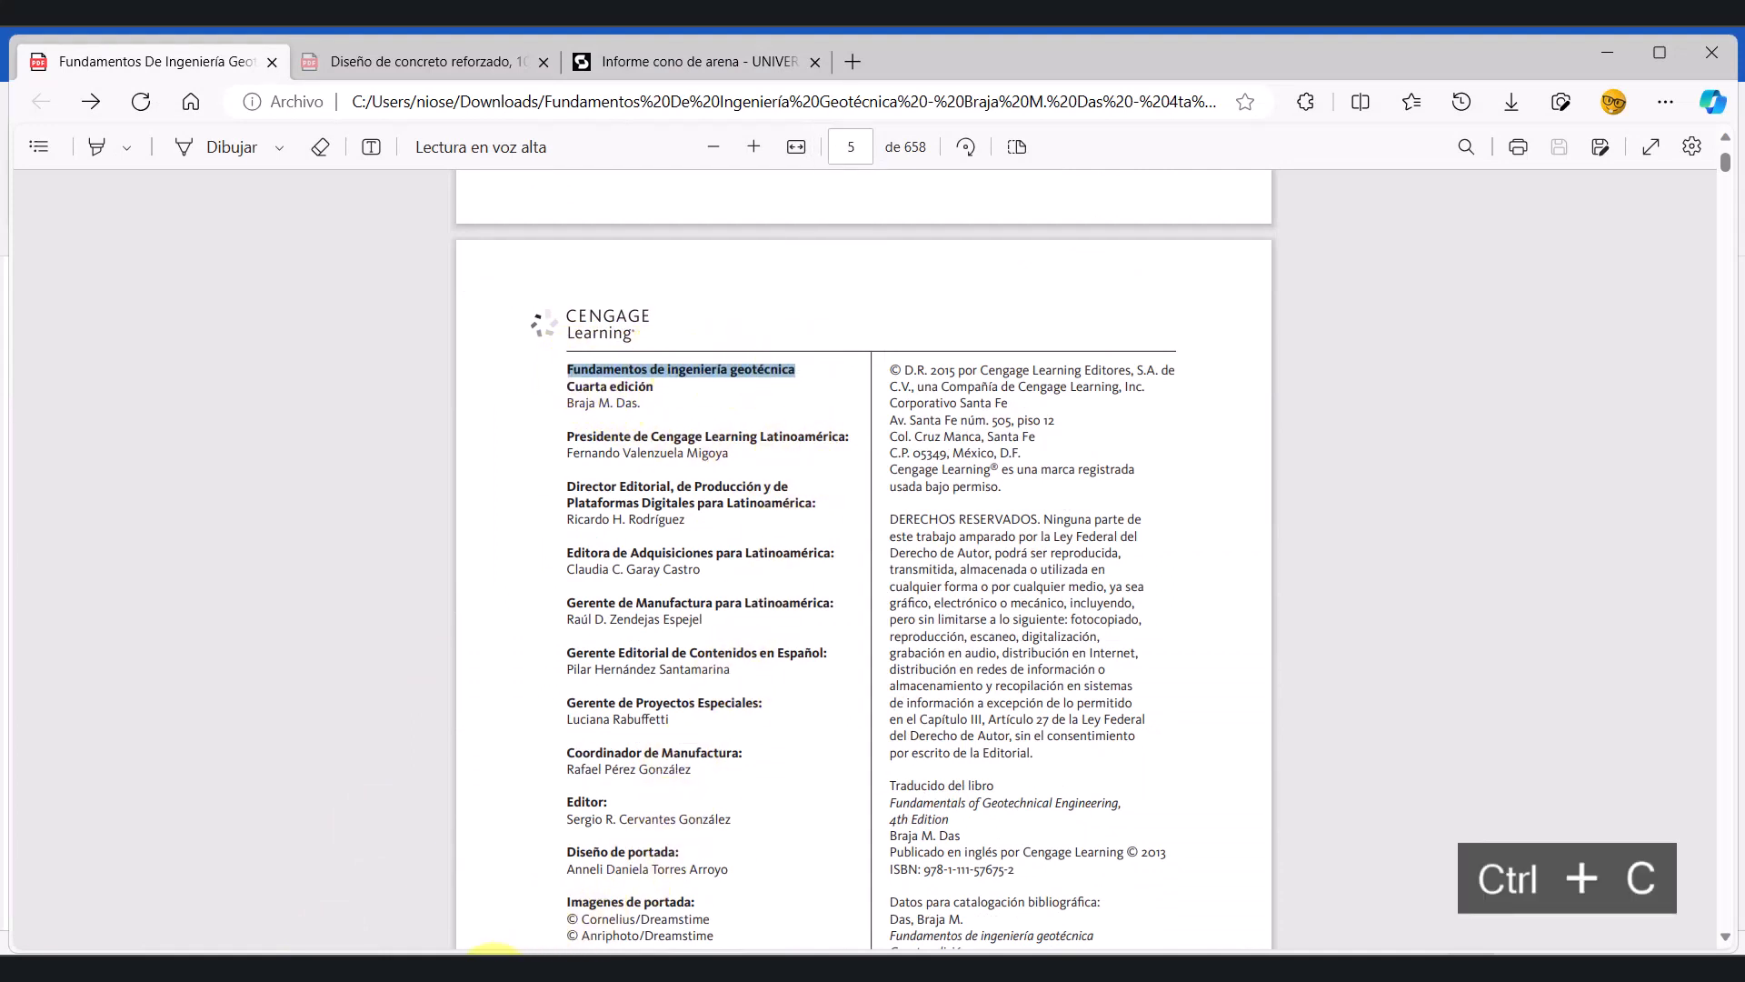
mouse_move(495, 950)
left_click(476, 912)
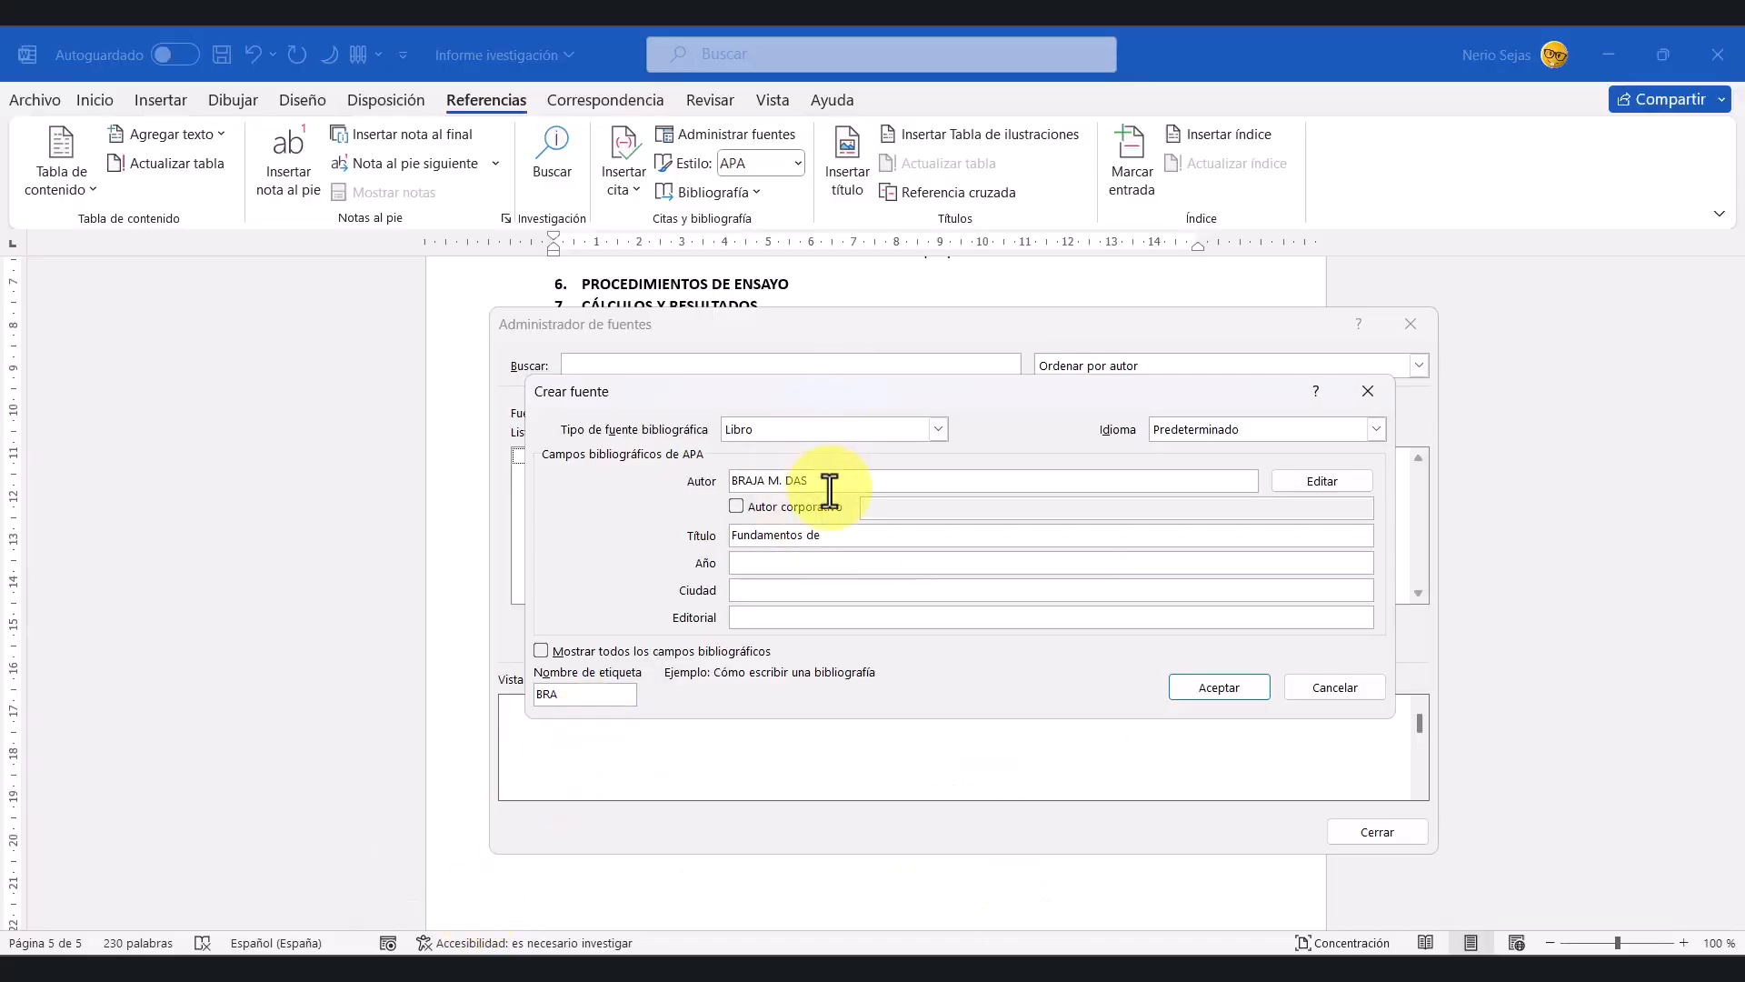
left_click_drag(841, 538, 616, 537)
key("ctrl+v")
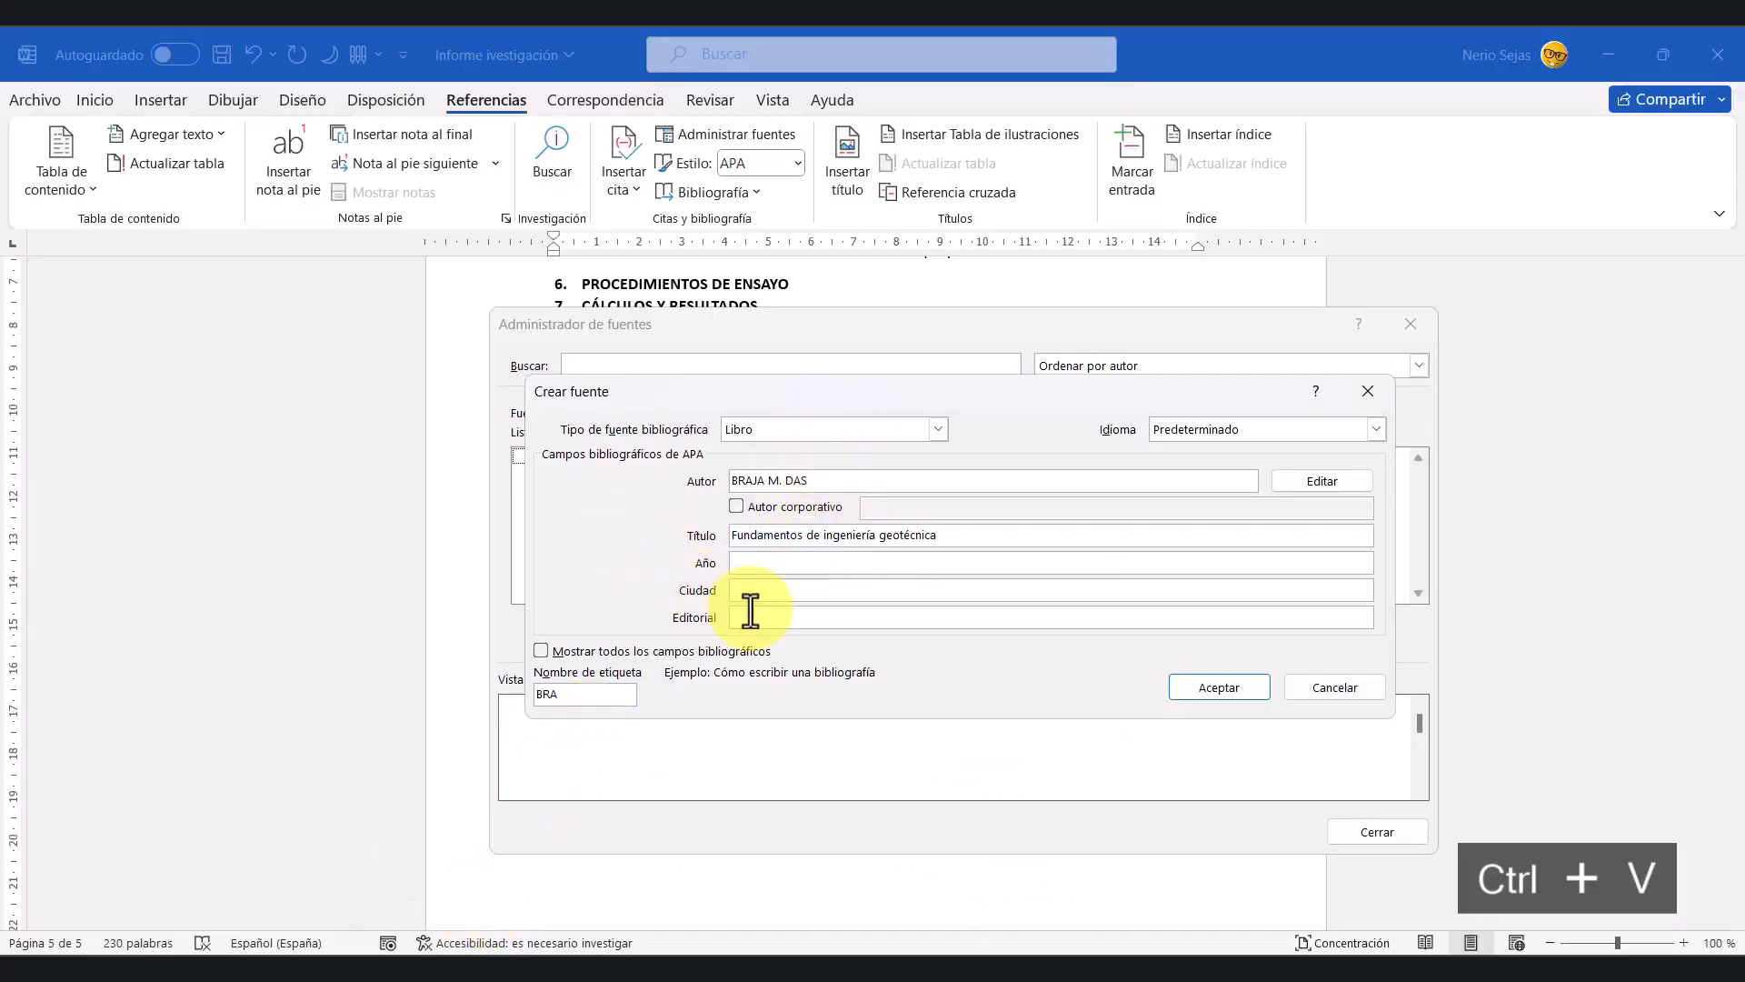
Step: Find the publication year on the PDF's credits page and set the source's Año to 2015 and Ciudad to Mexico
left_click(751, 563)
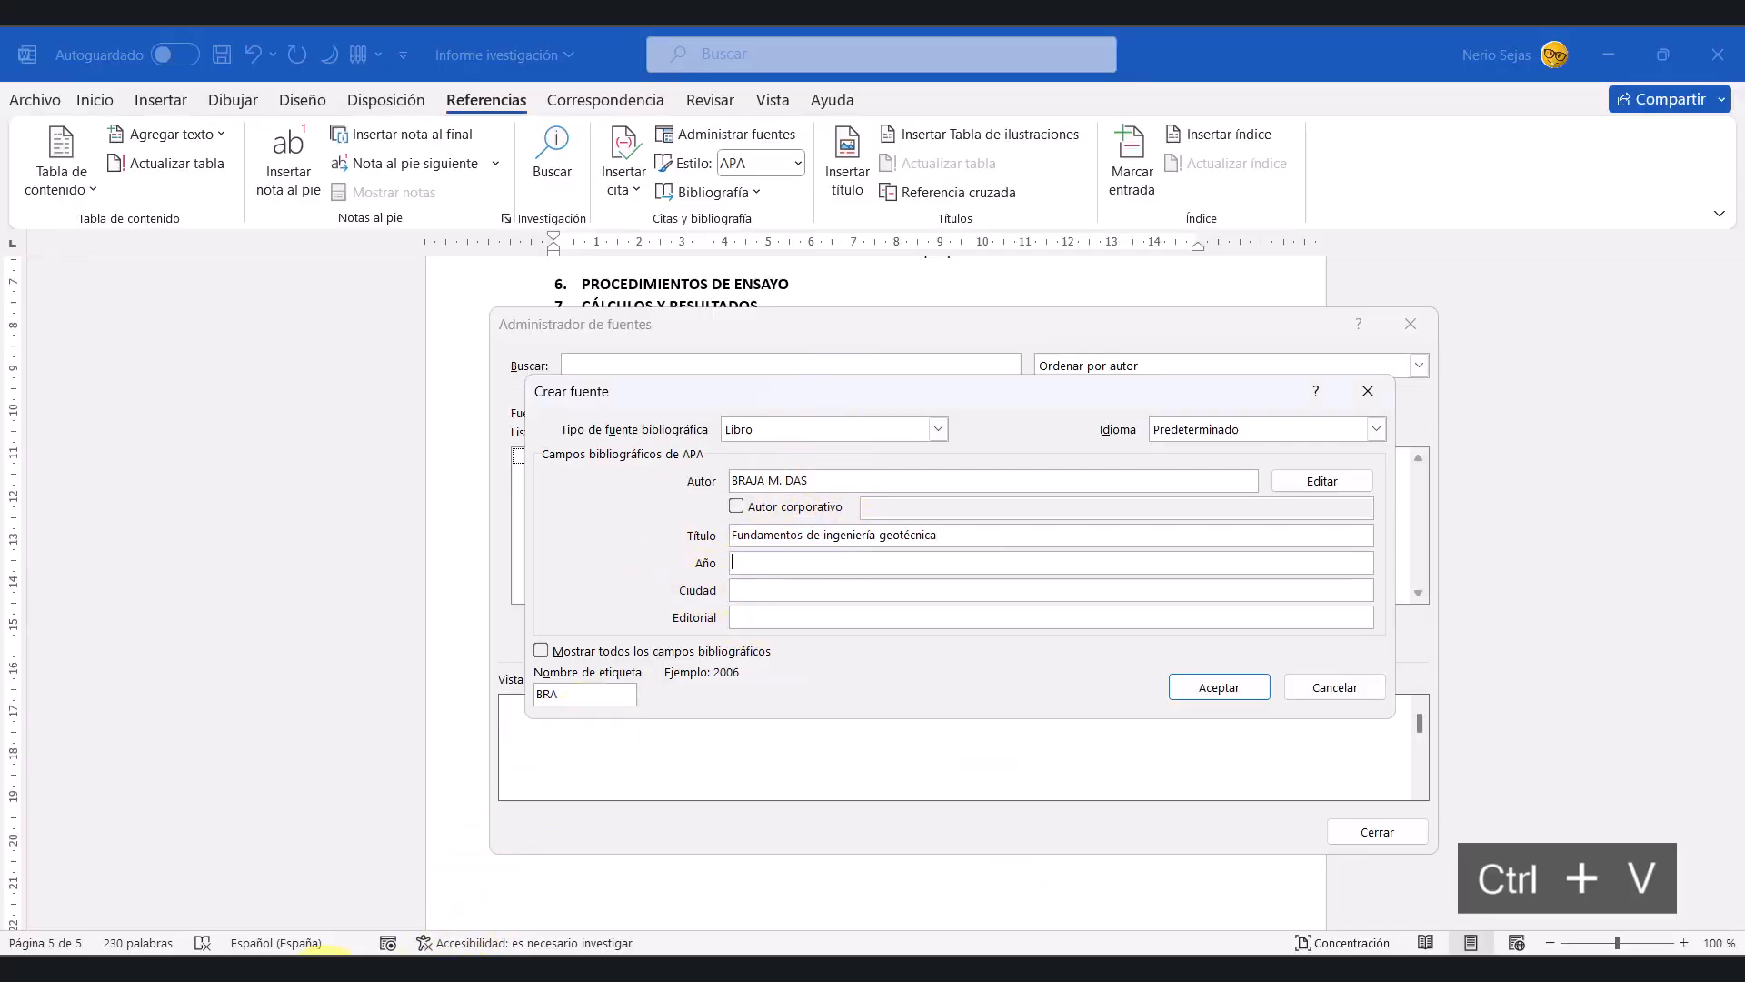
left_click(325, 978)
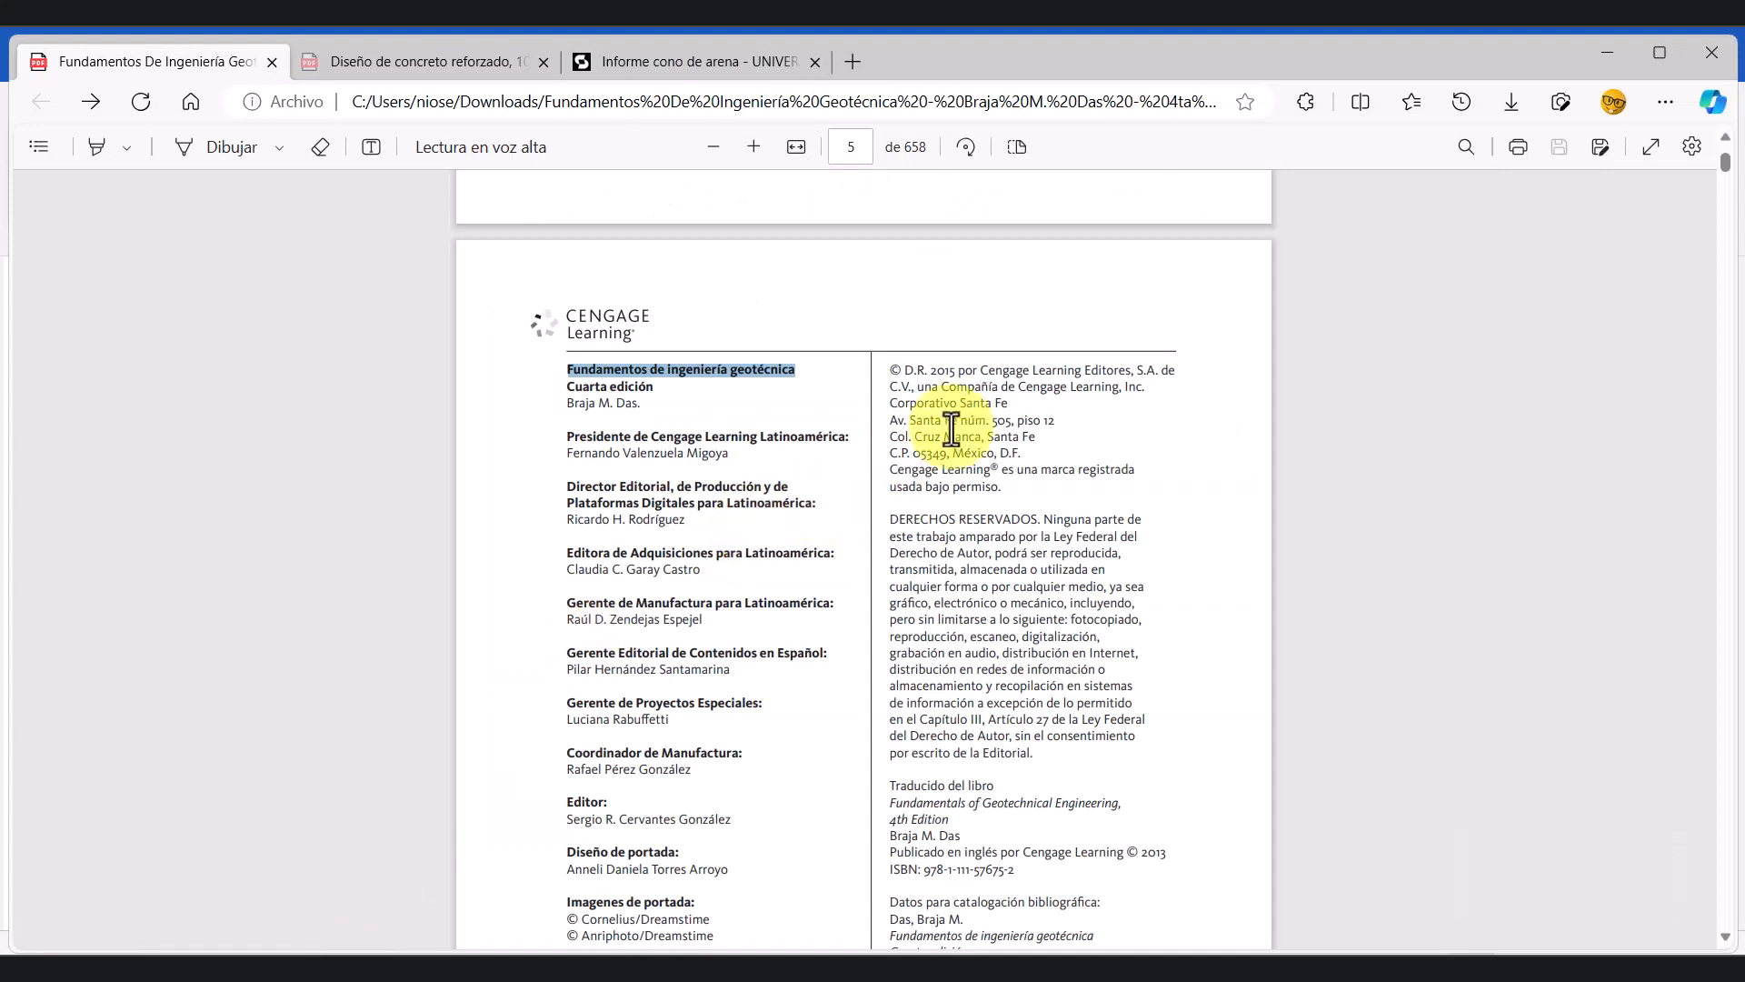
left_click_drag(924, 370, 959, 371)
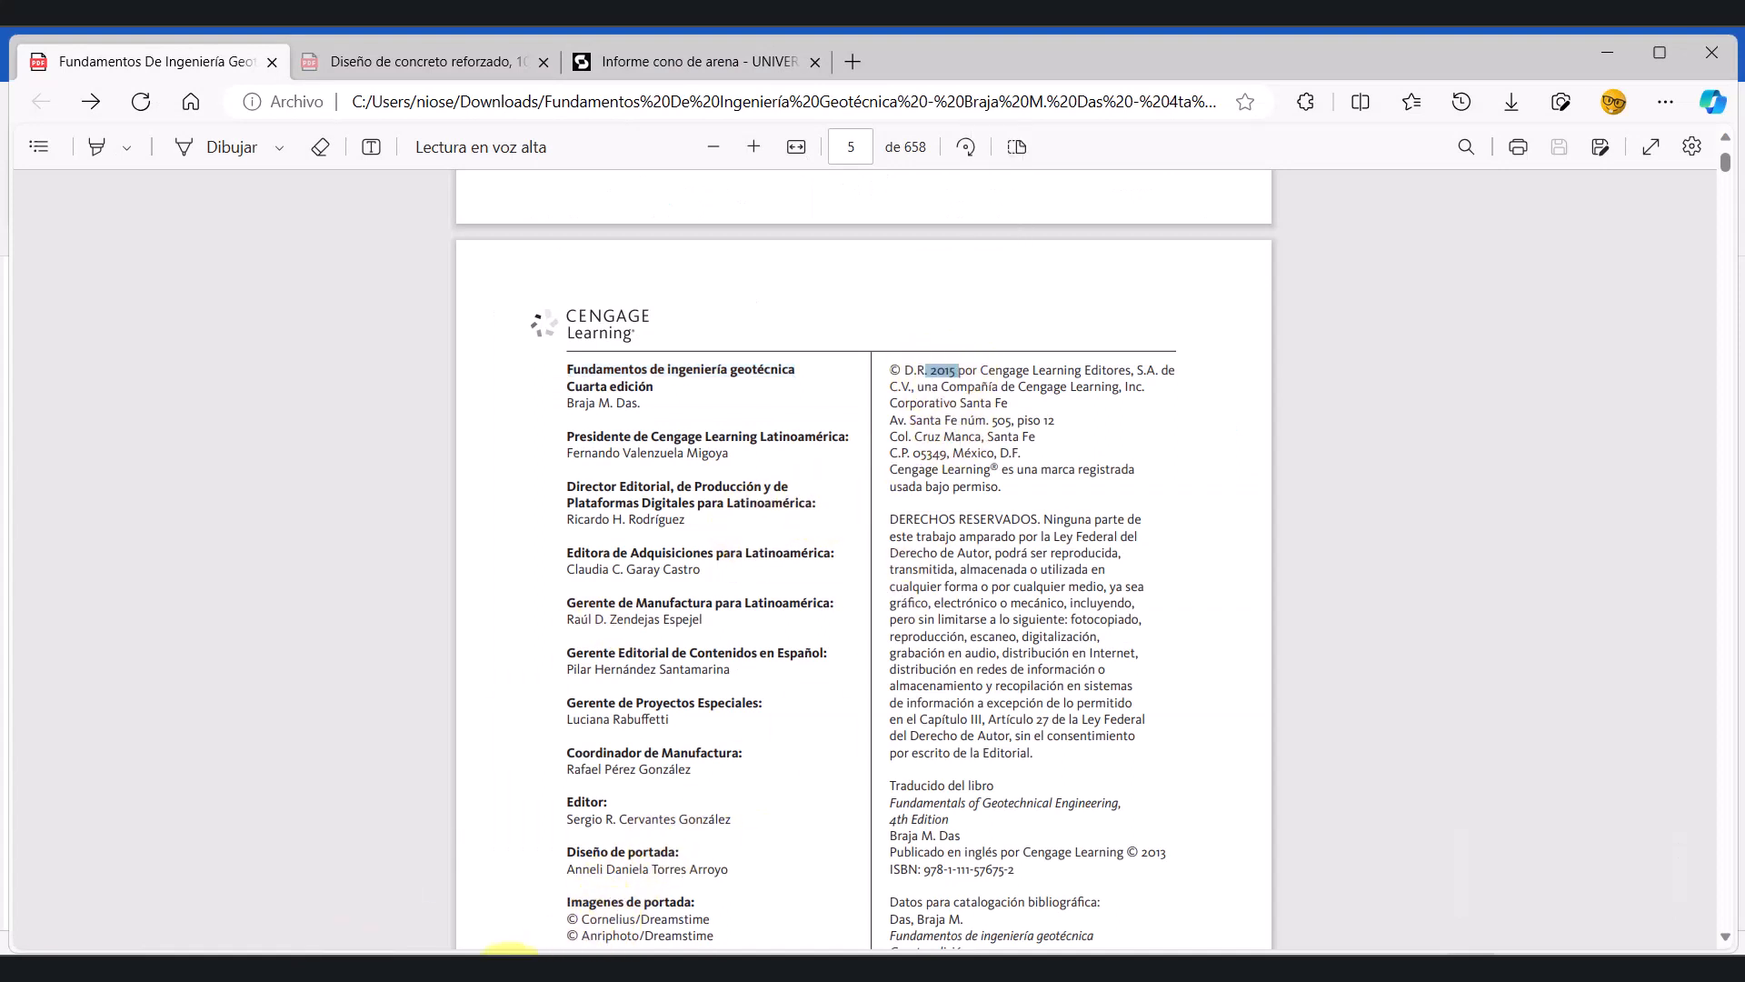
left_click(469, 977)
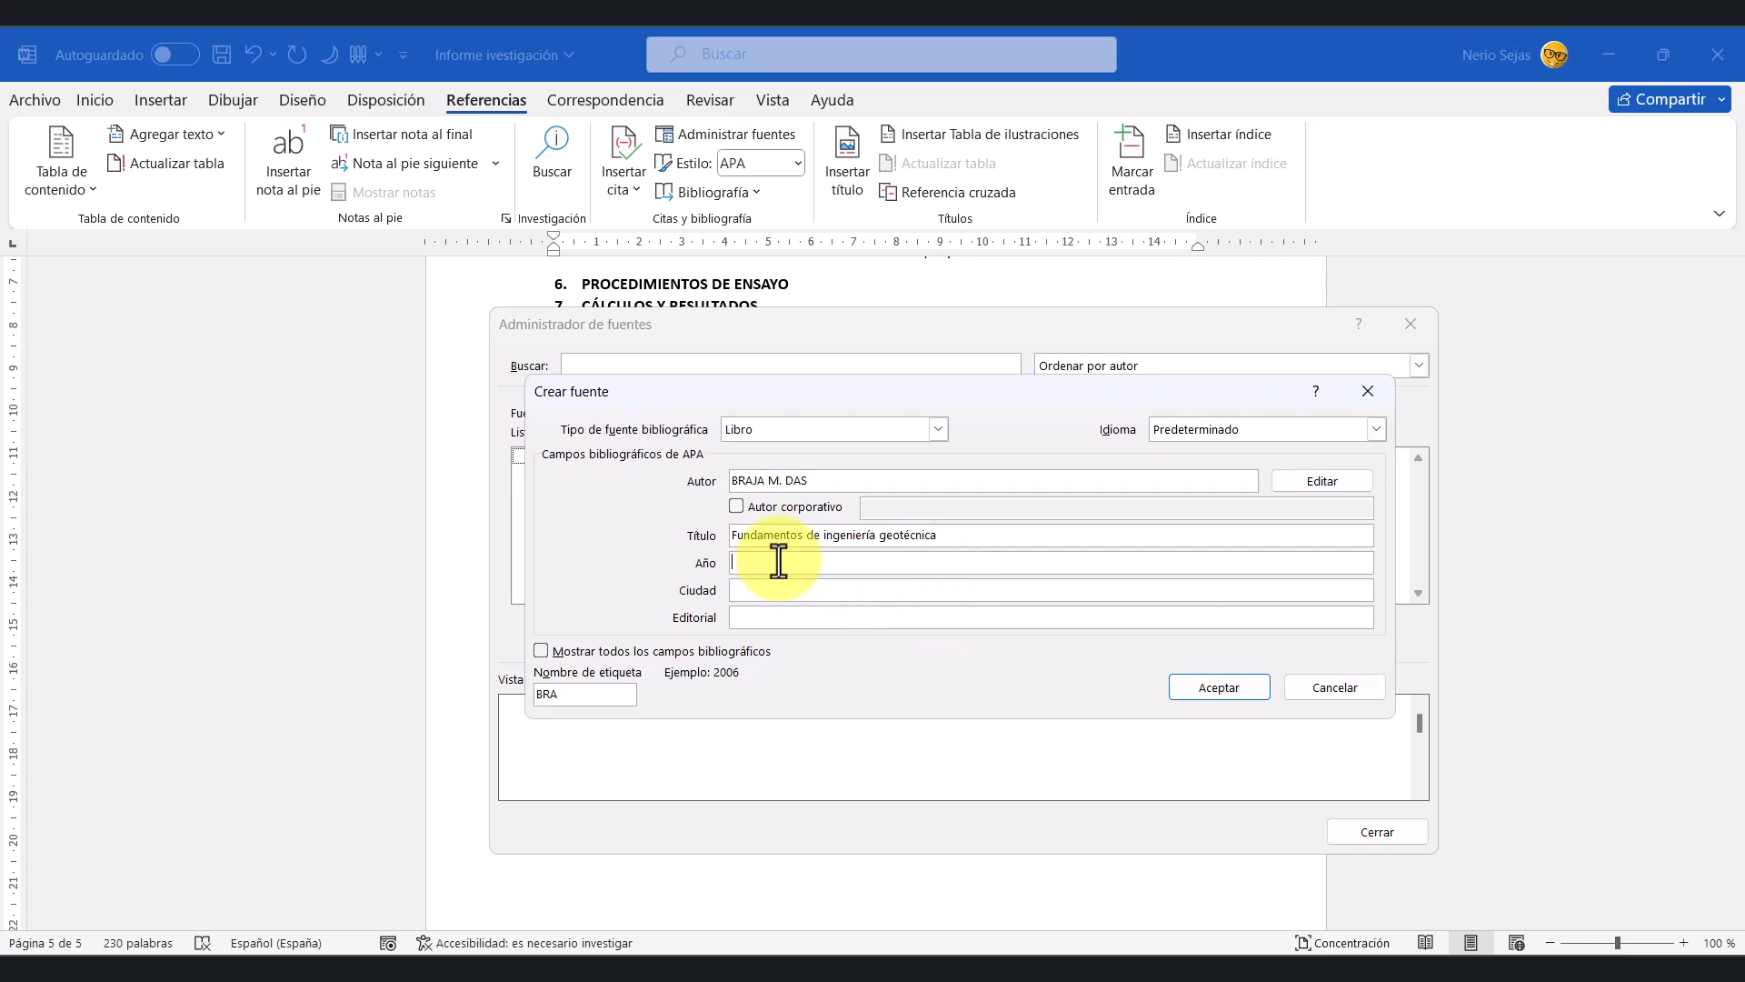
left_click(767, 591)
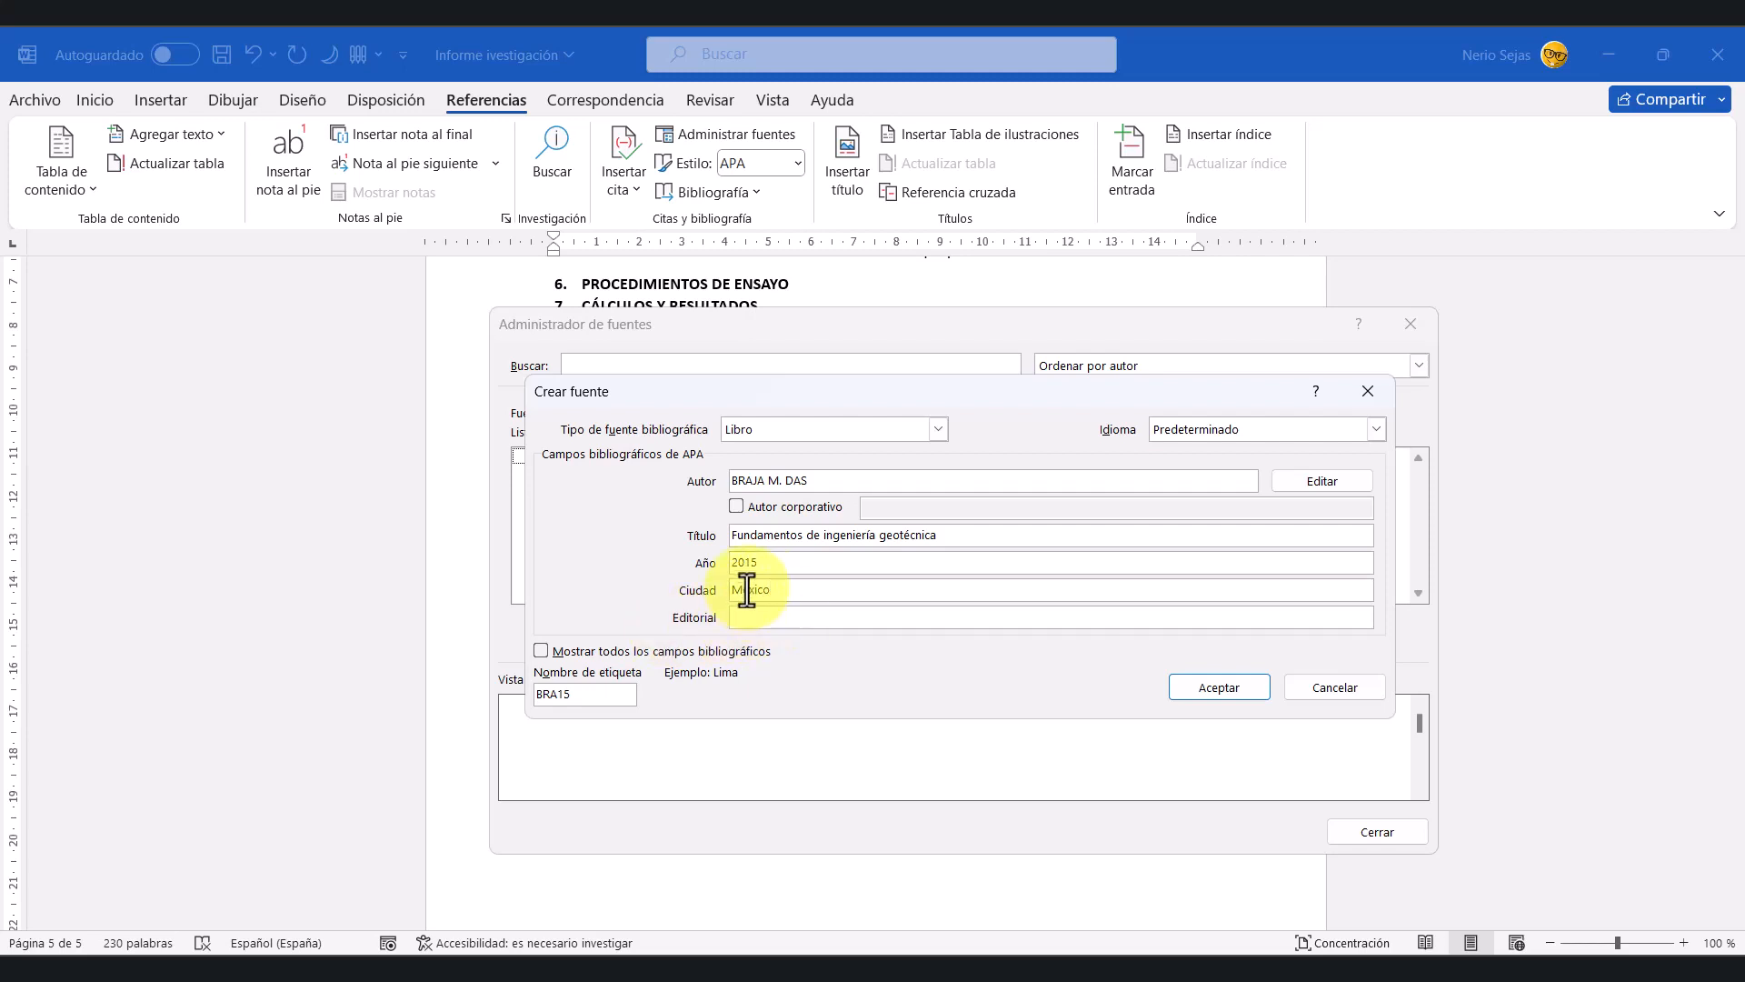
key("Tab")
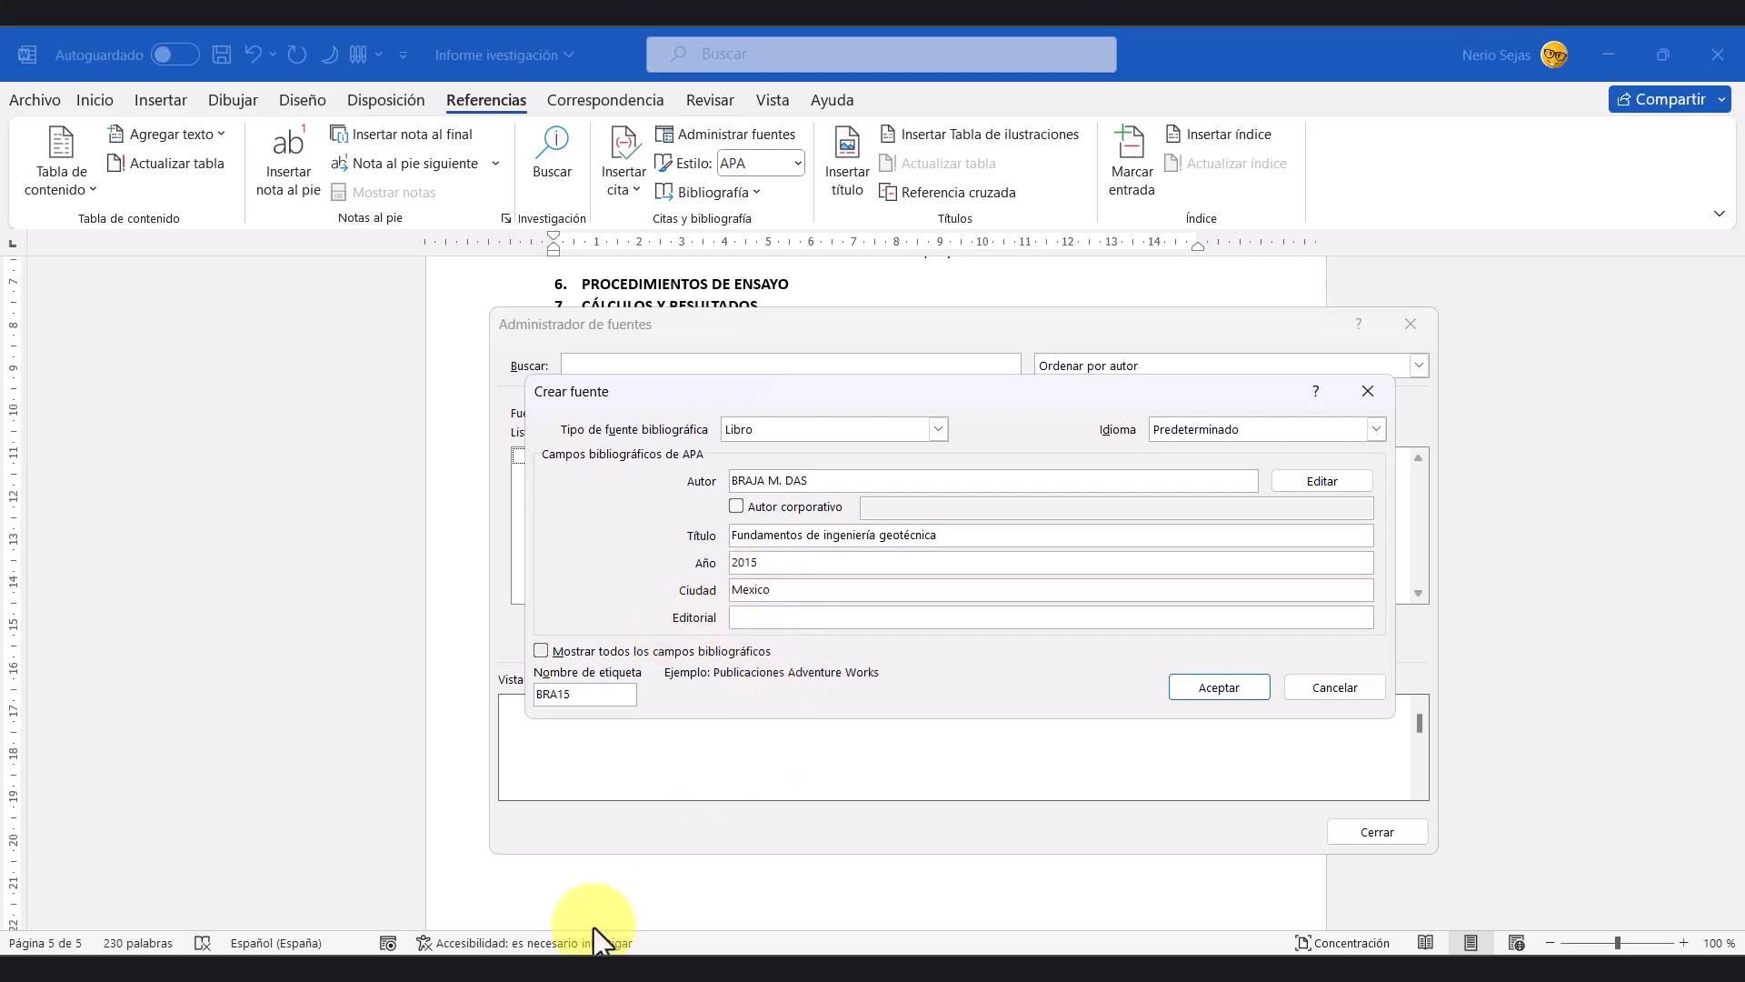
Step: Copy the publisher name Cengage Learning from the PDF's credits page and paste it into Word's Editorial field
left_click(334, 976)
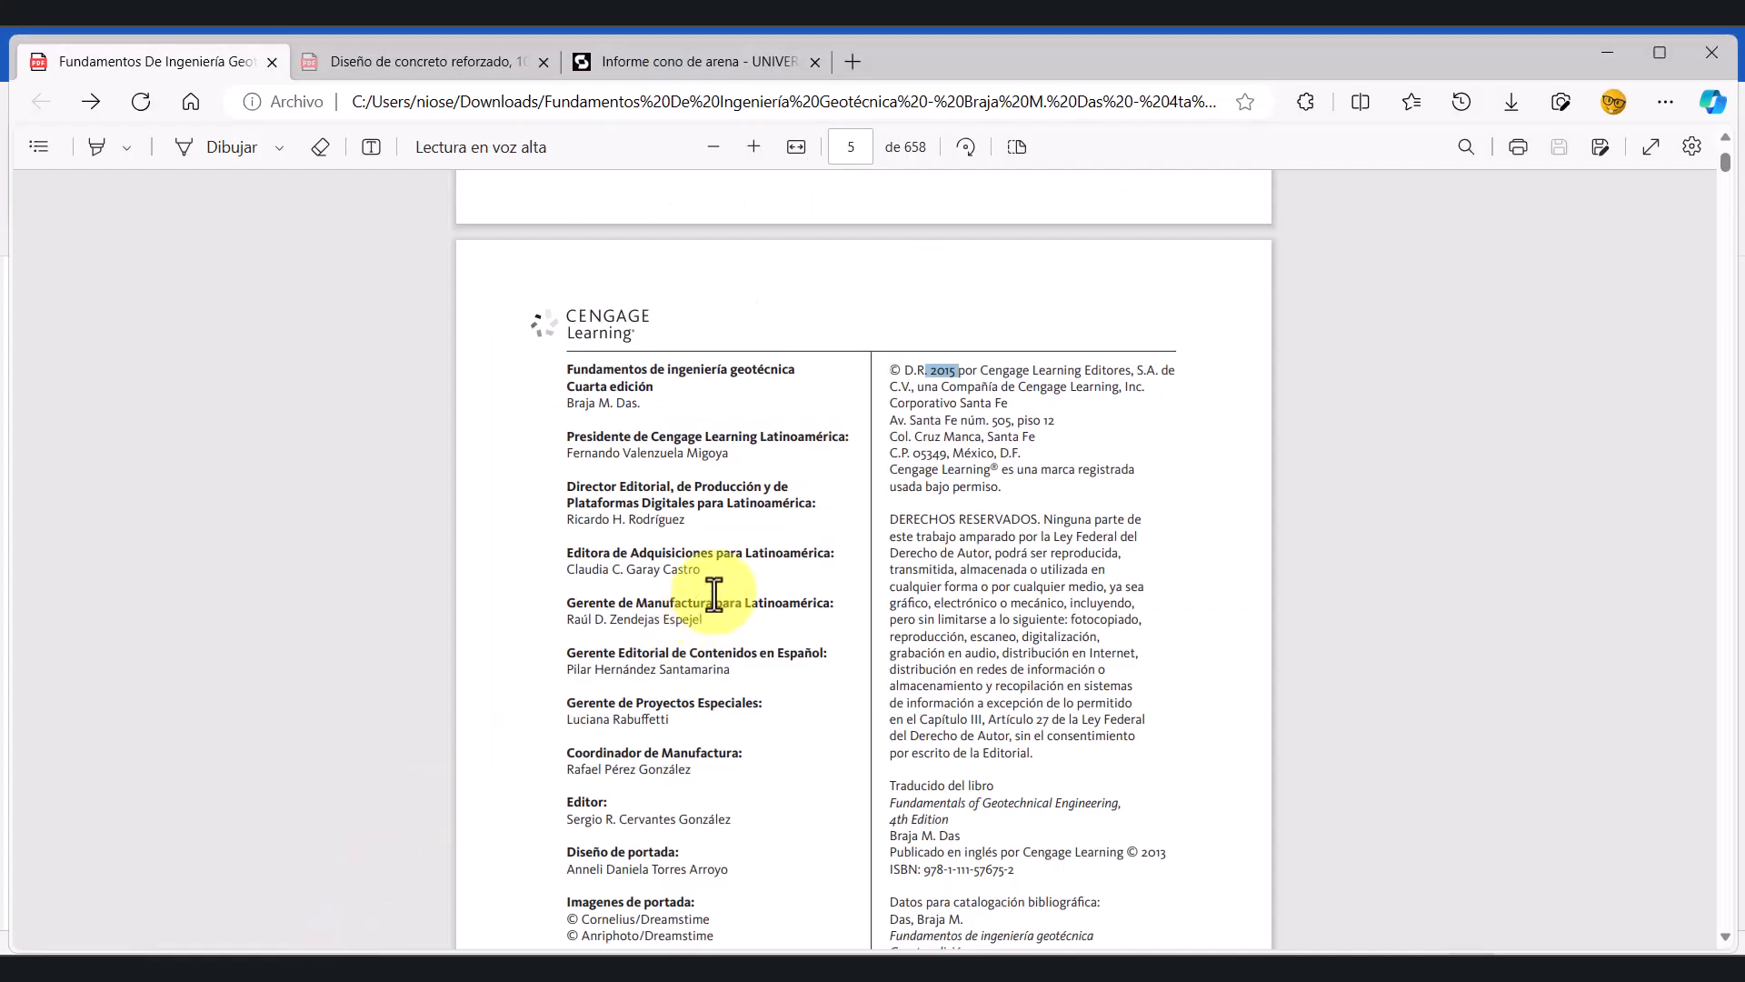
scroll(926, 473, "down", 3)
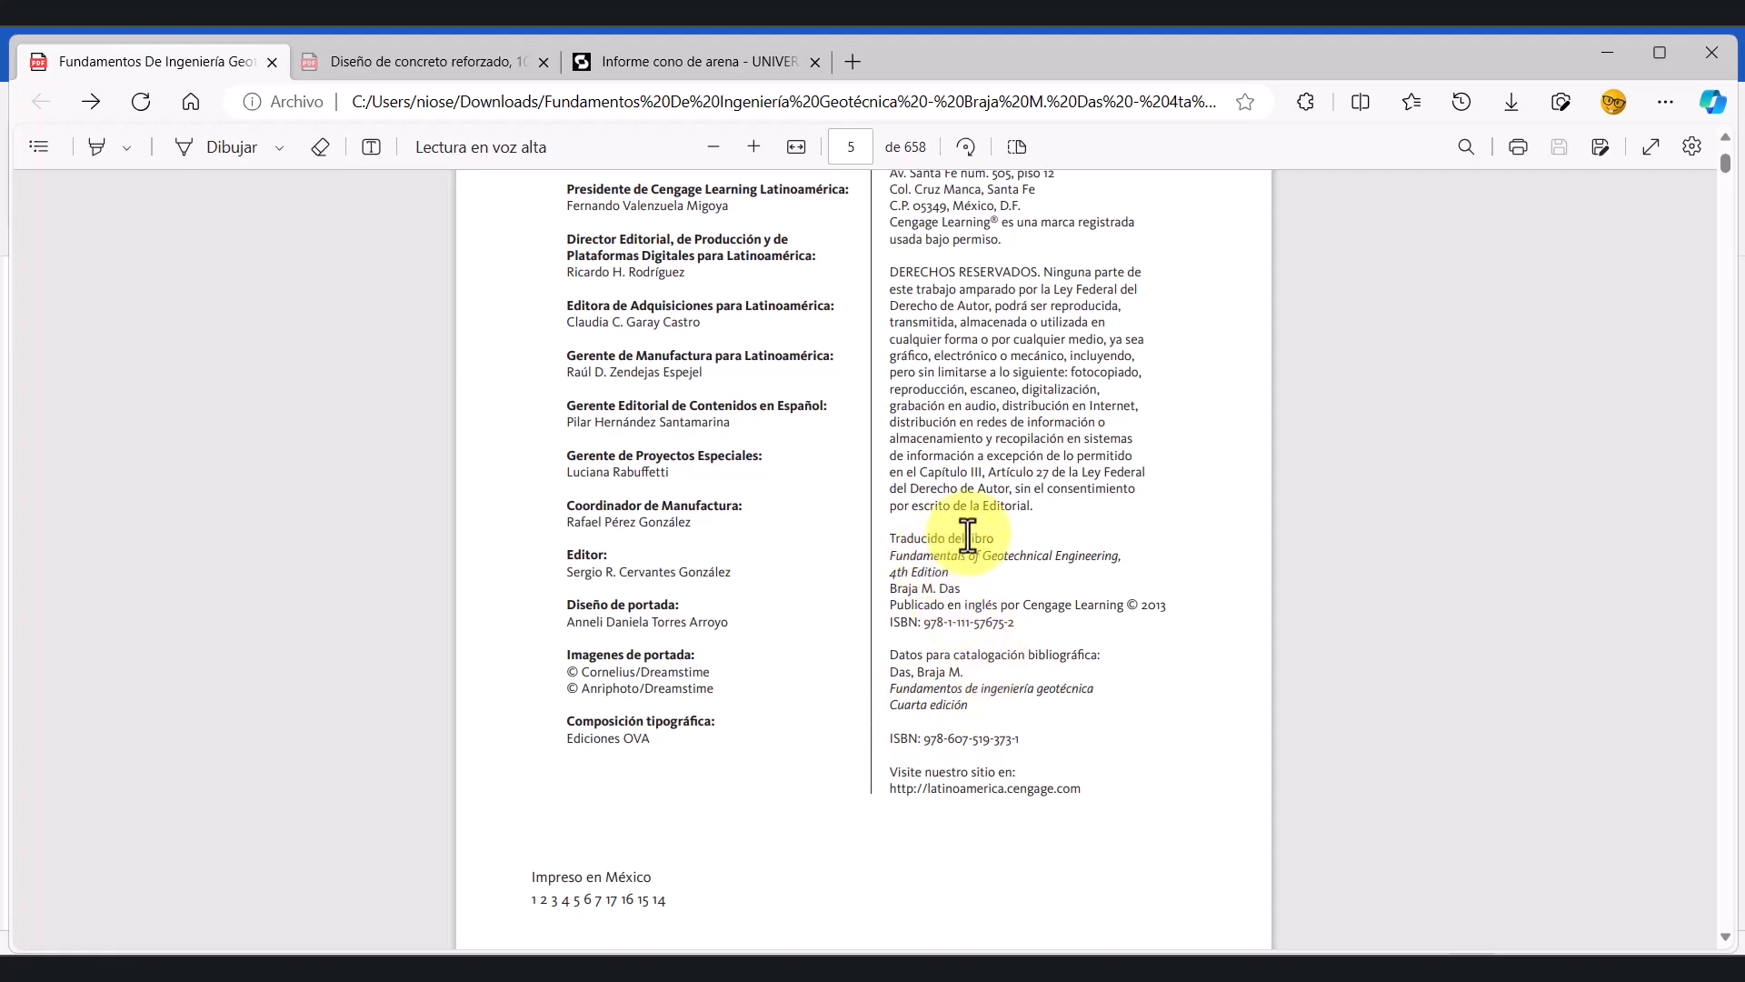
scroll(946, 545, "up", 1)
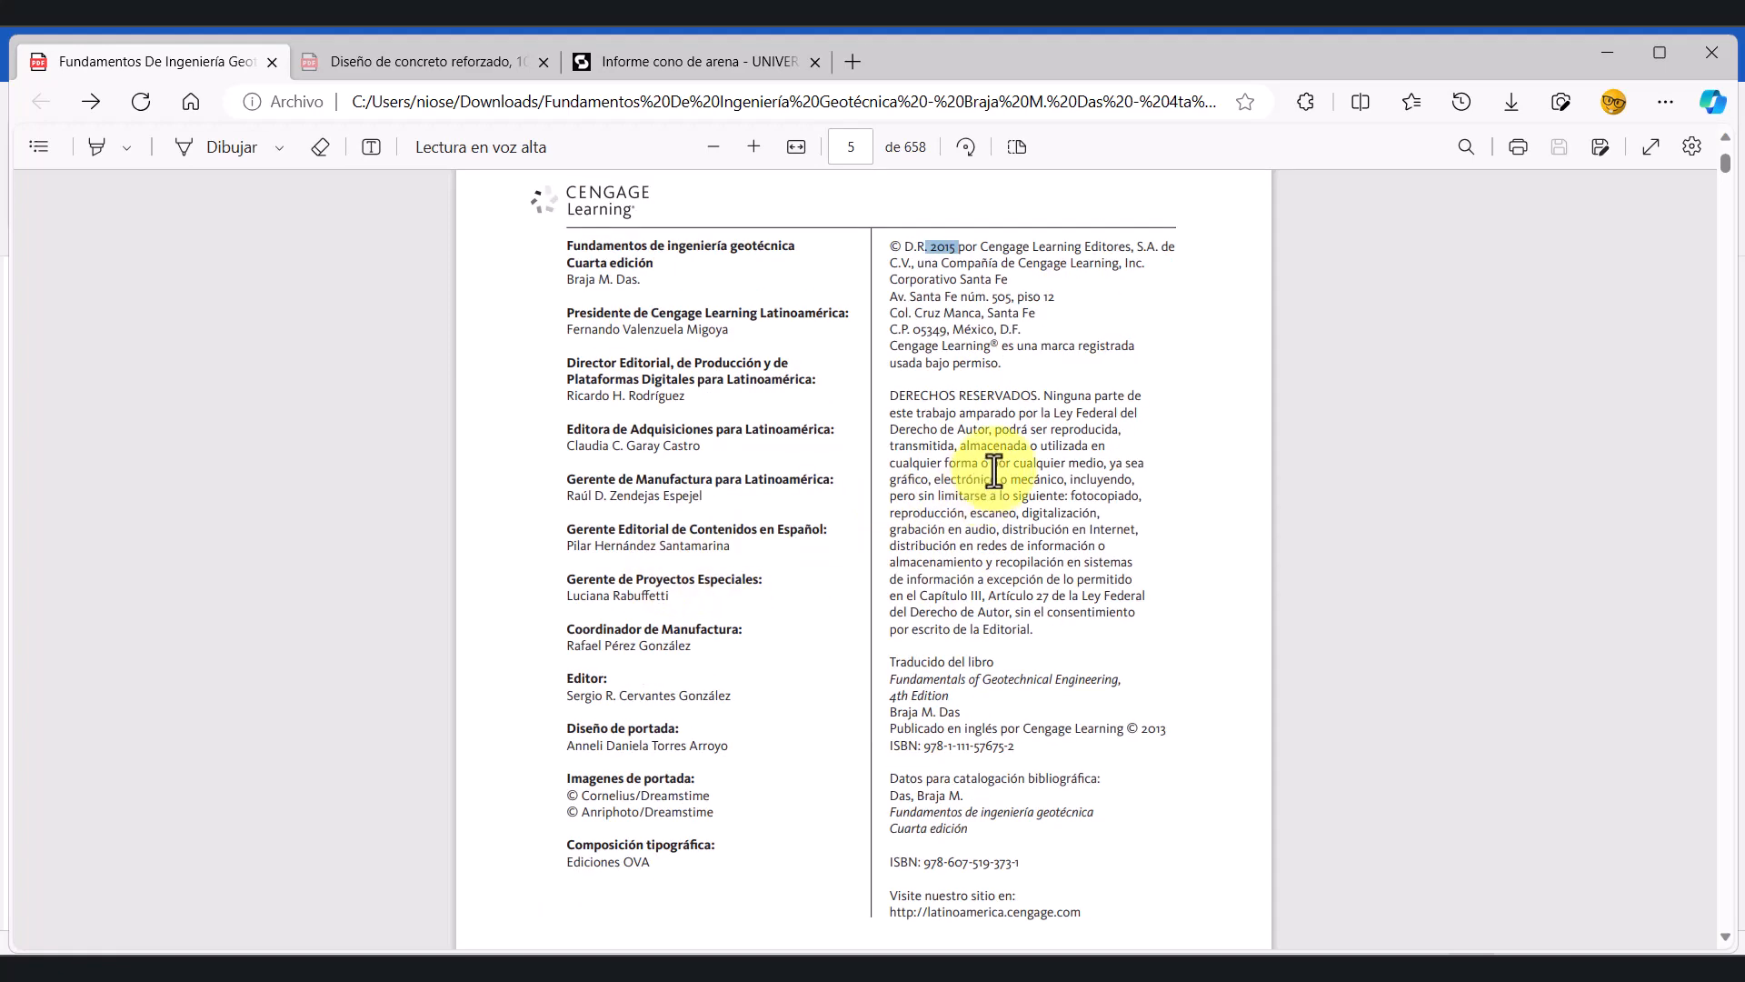
left_click_drag(886, 349, 992, 346)
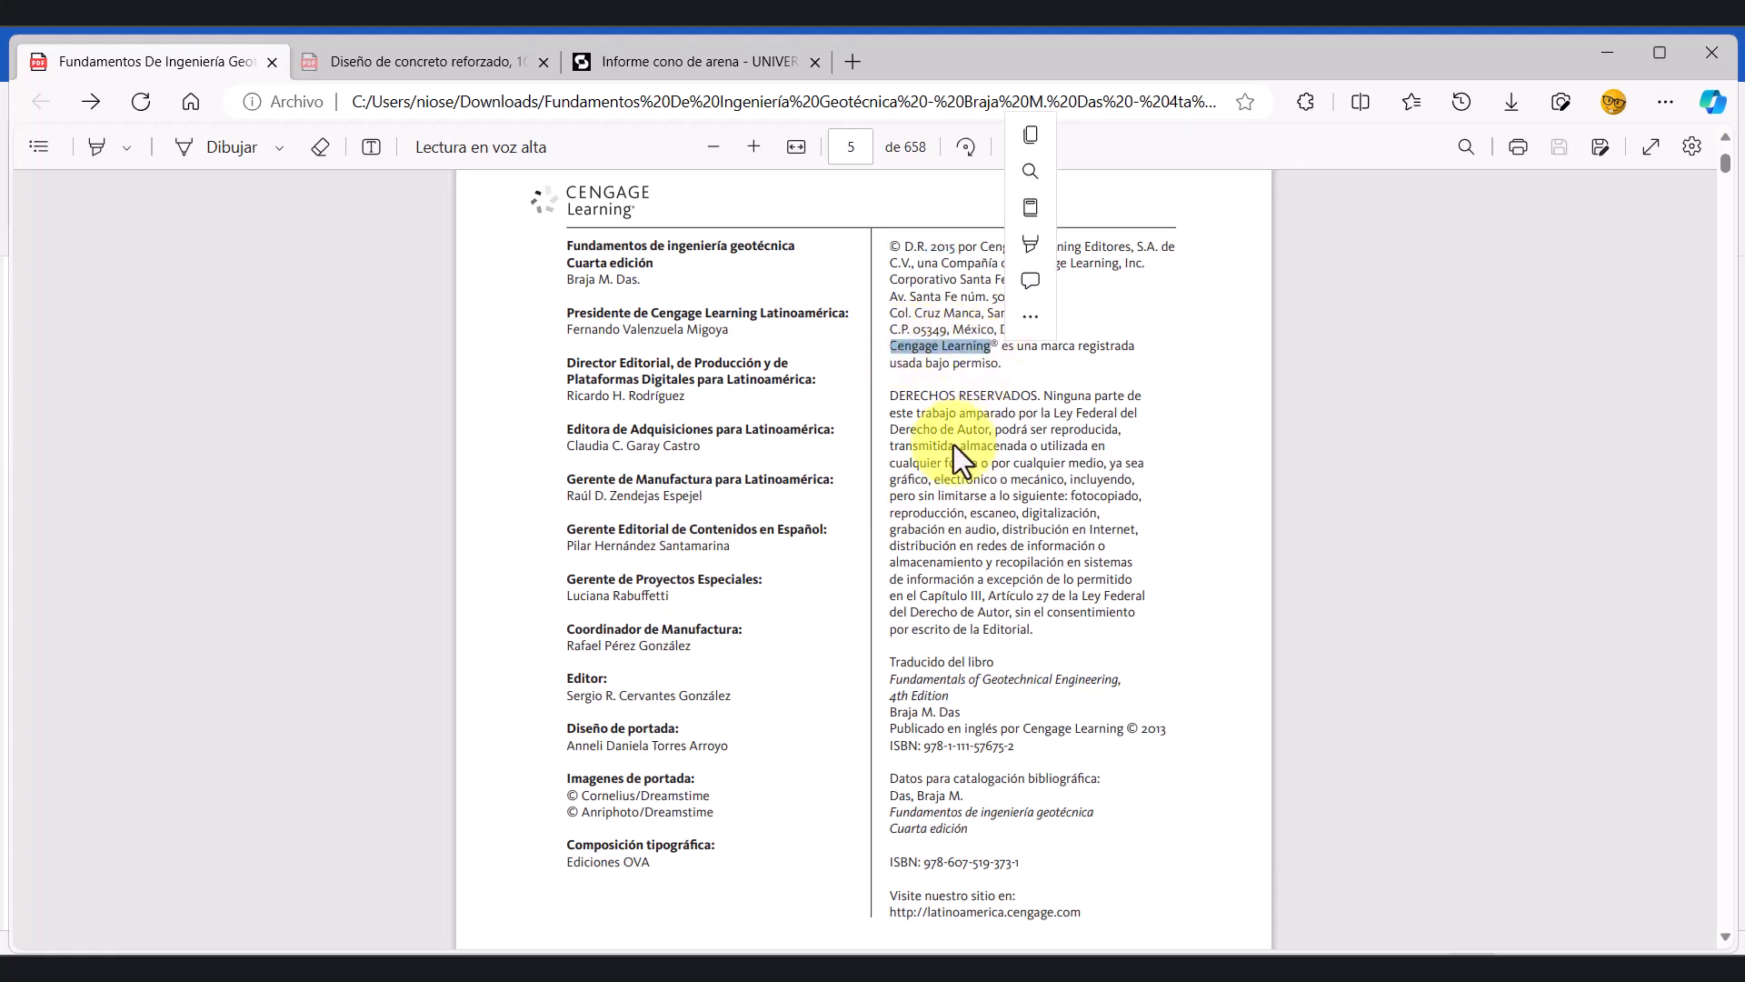
key("ctrl+c")
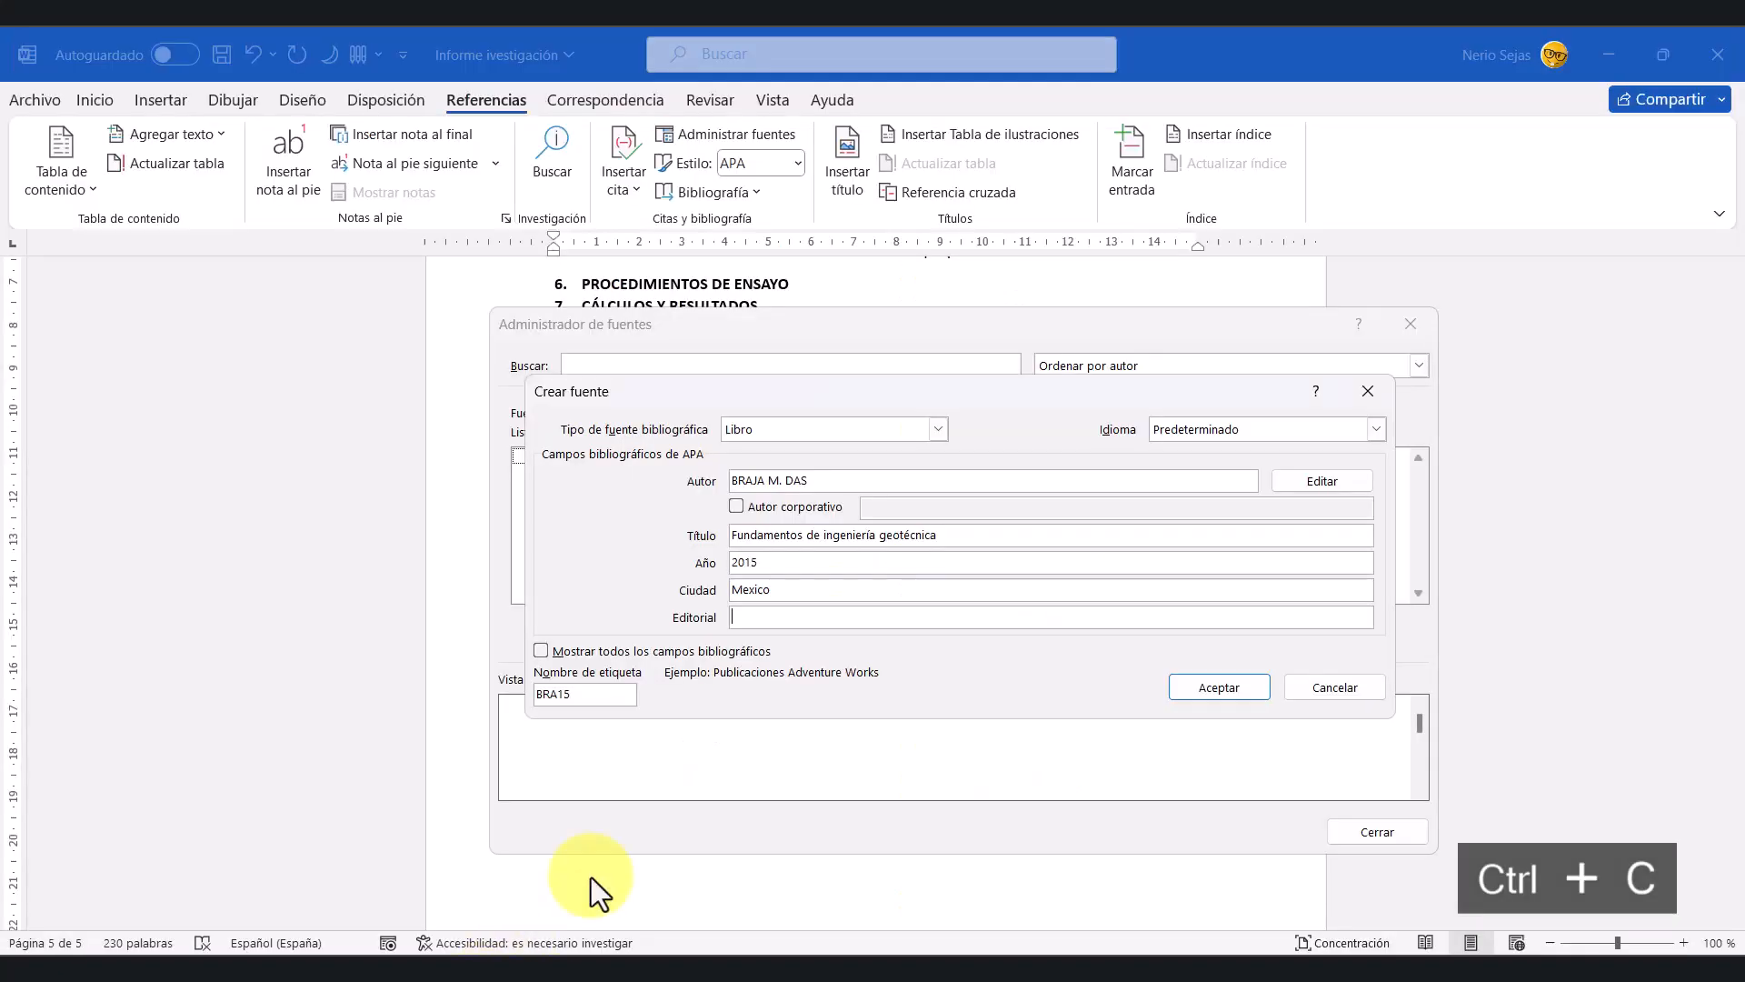
left_click(757, 619)
key("ctrl+v")
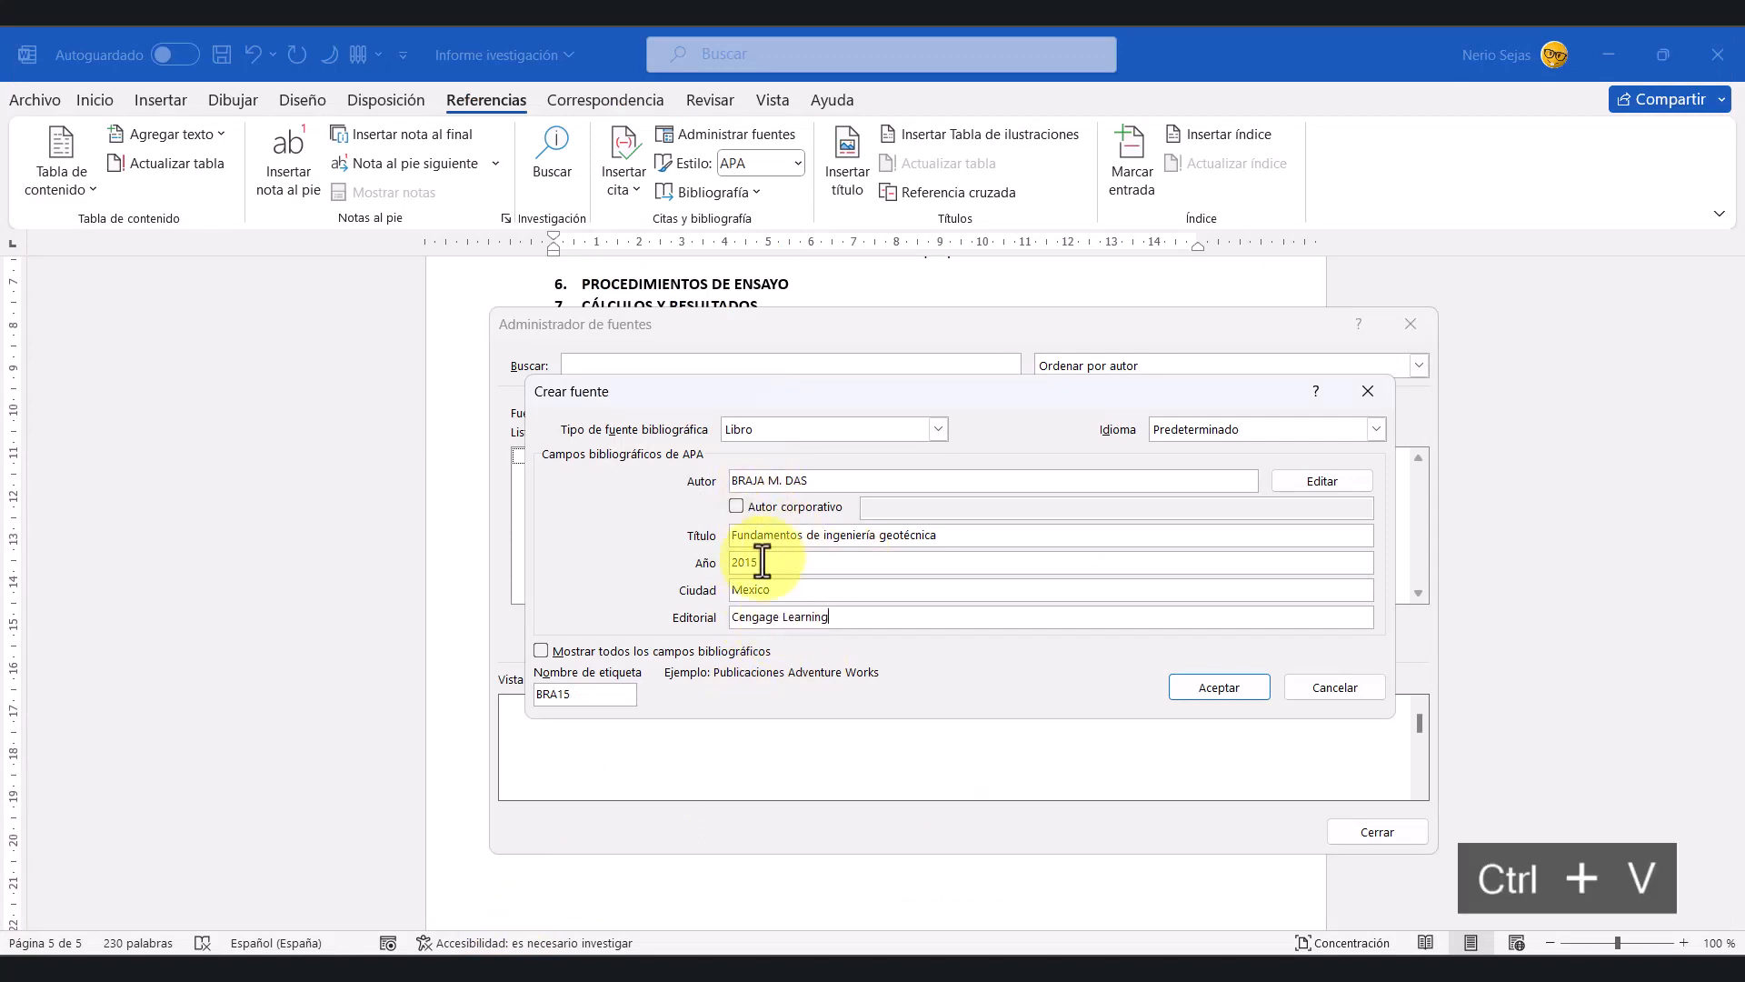
Step: Show all bibliographic fields, set Edición to "Cuarta", and save the new book source
left_click(540, 651)
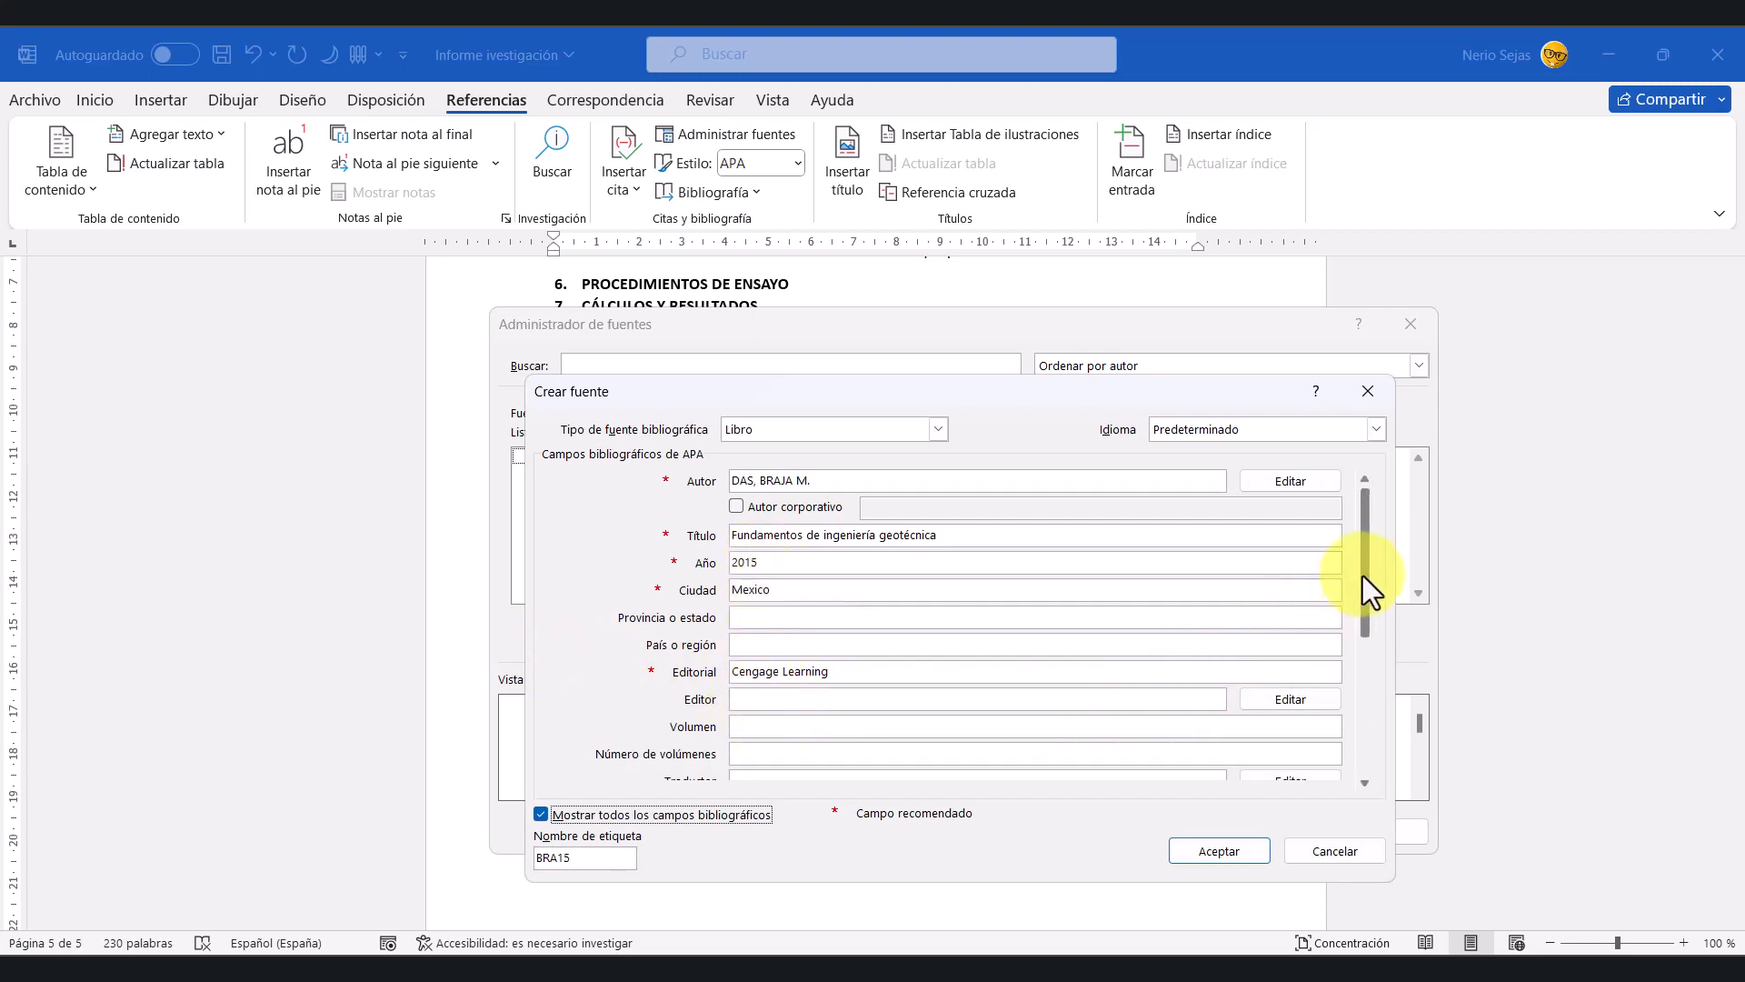
left_click_drag(1365, 575, 1365, 650)
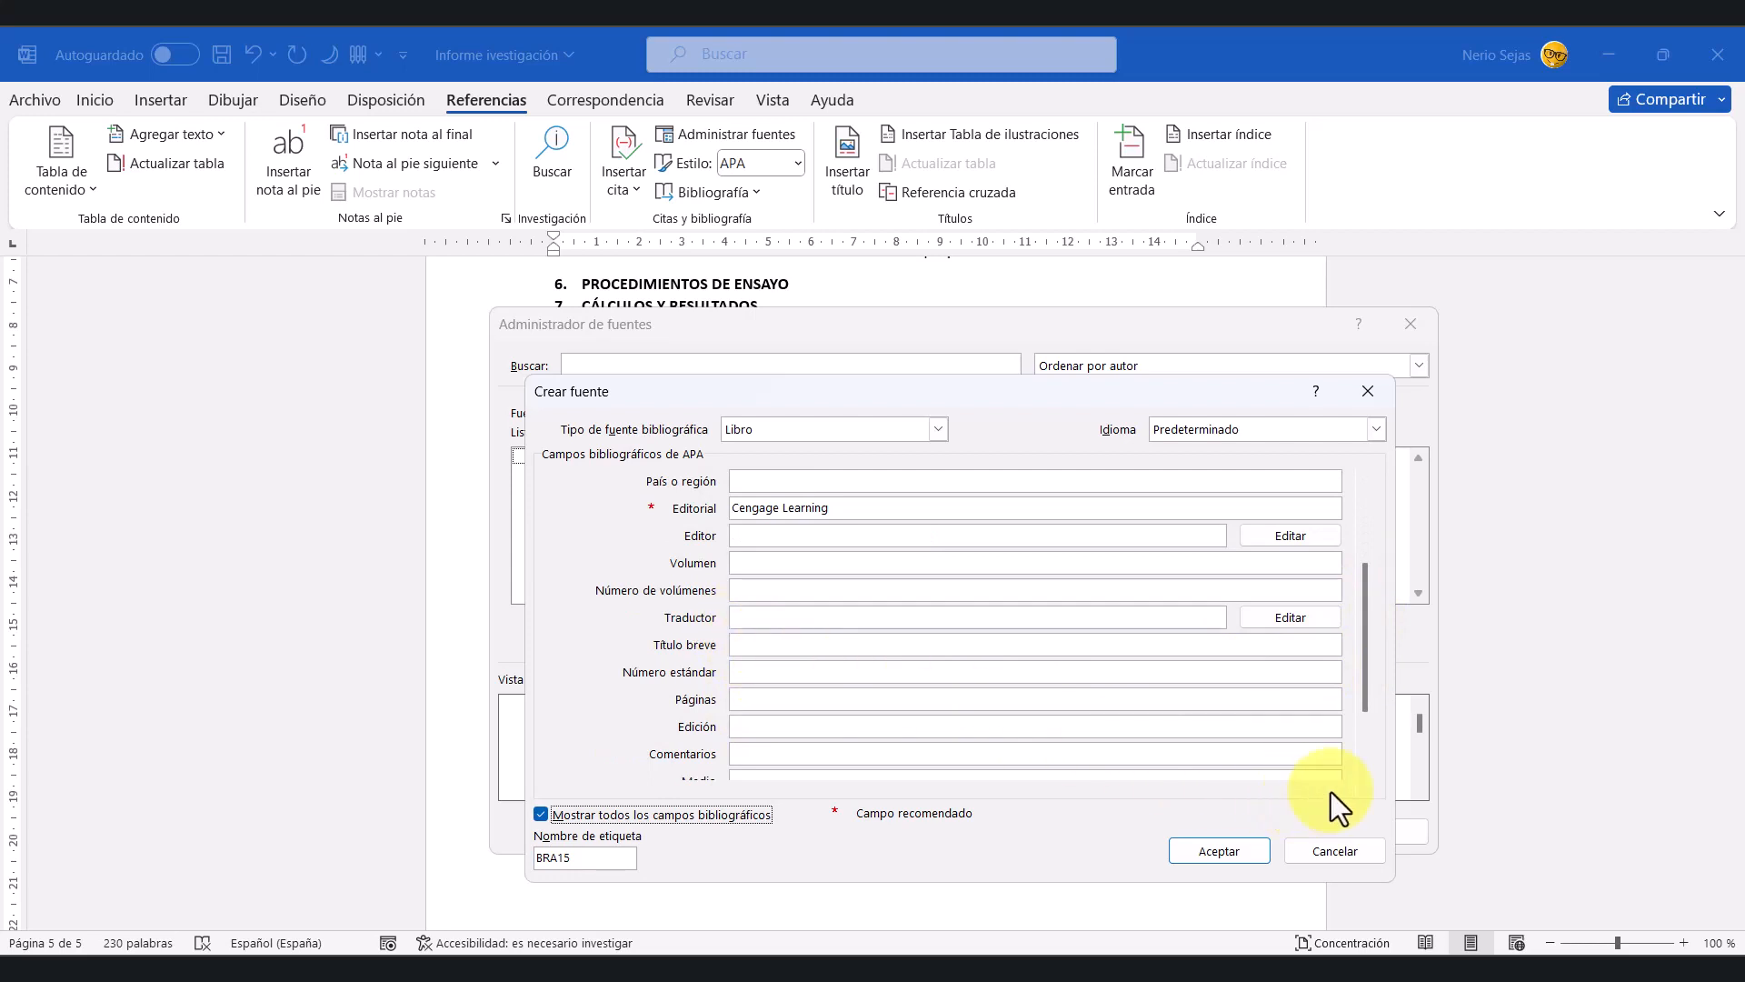
left_click(1365, 782)
left_click(1364, 783)
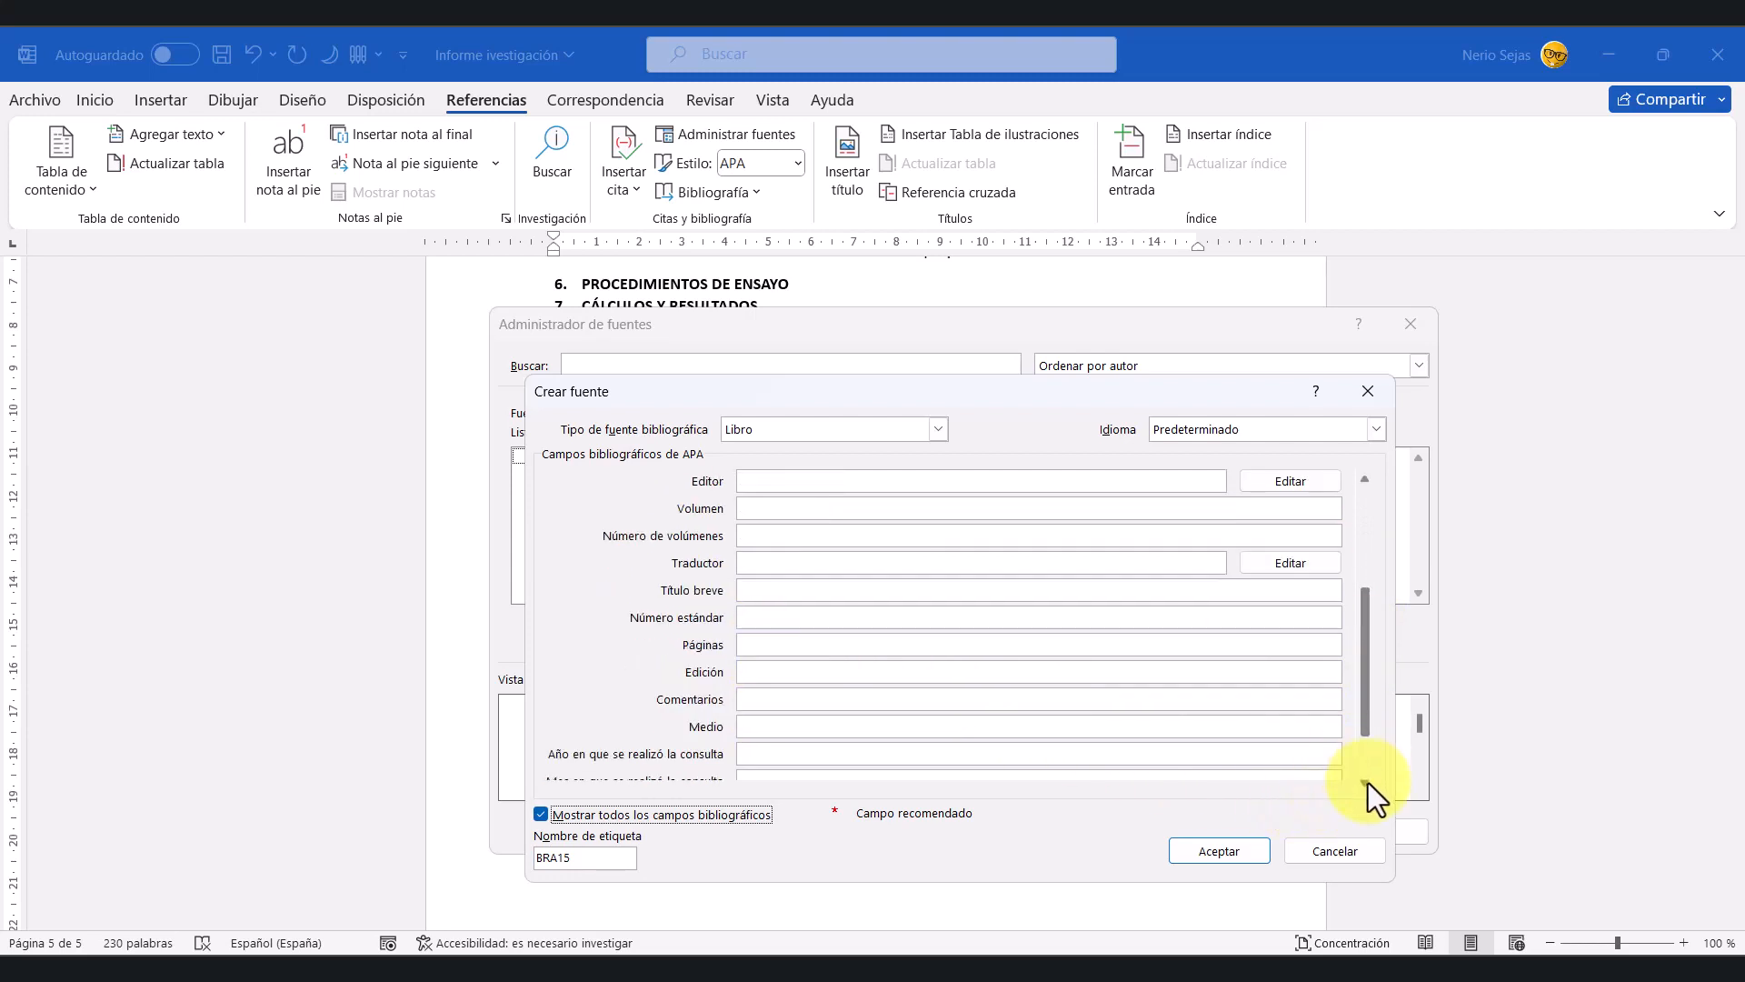
left_click(756, 677)
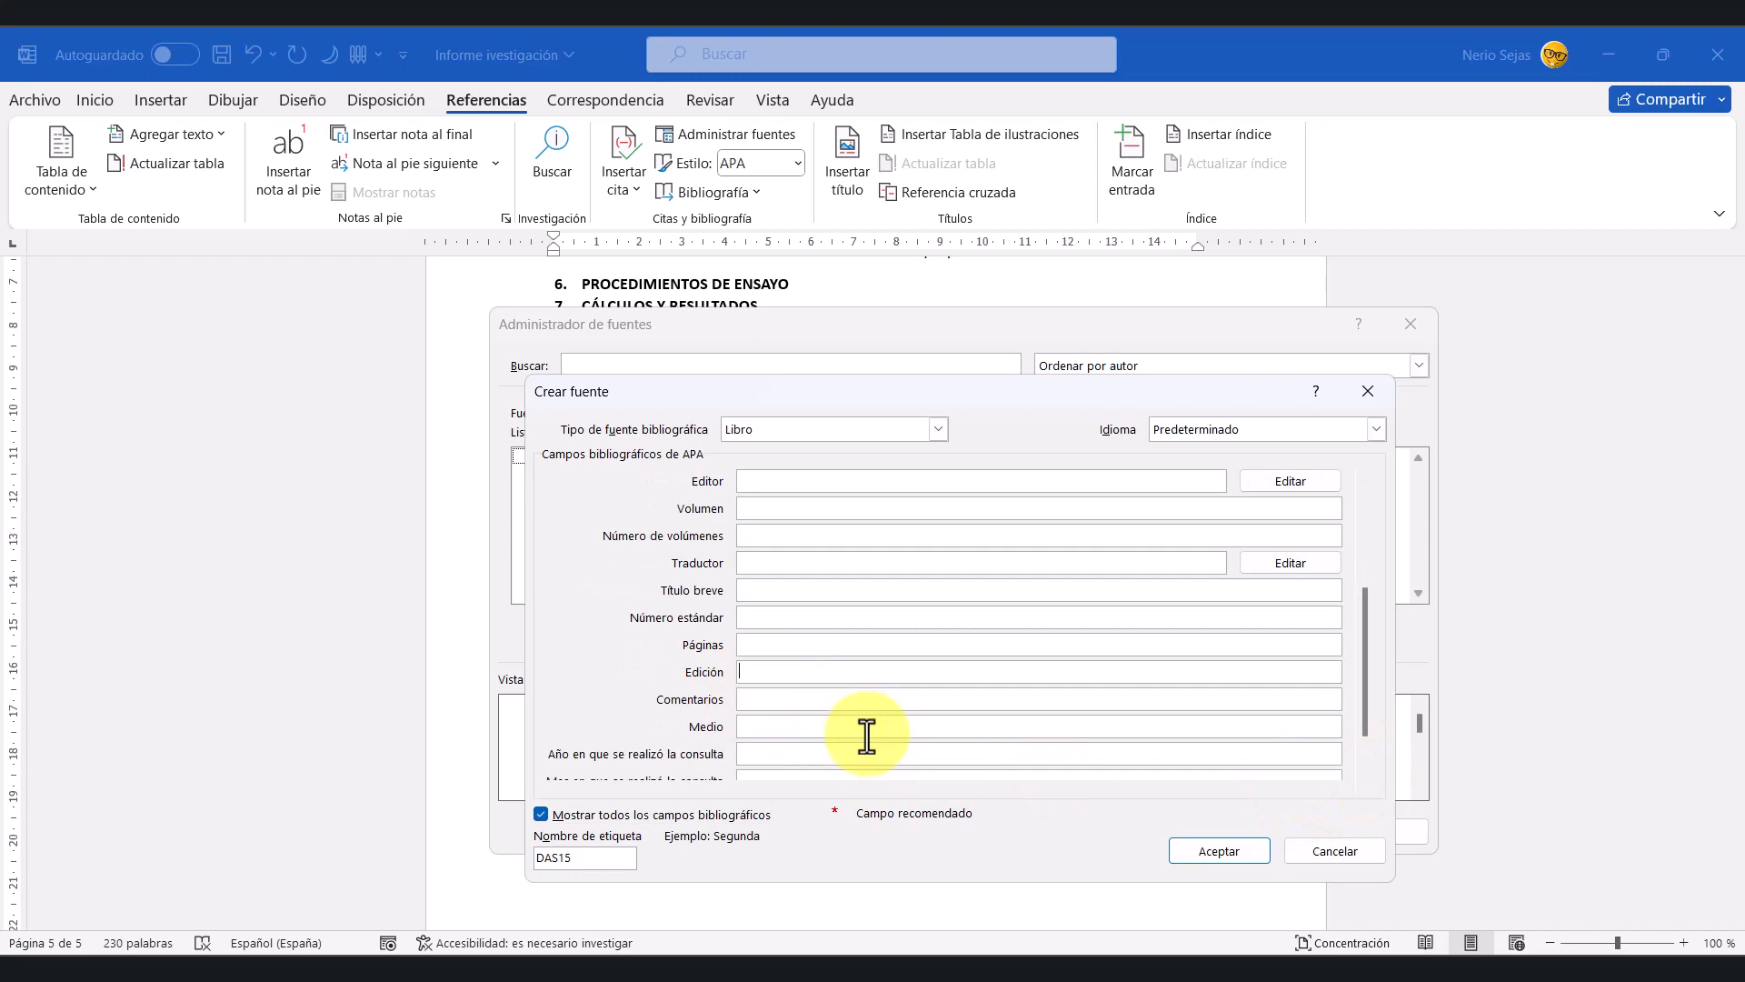
type("Cu")
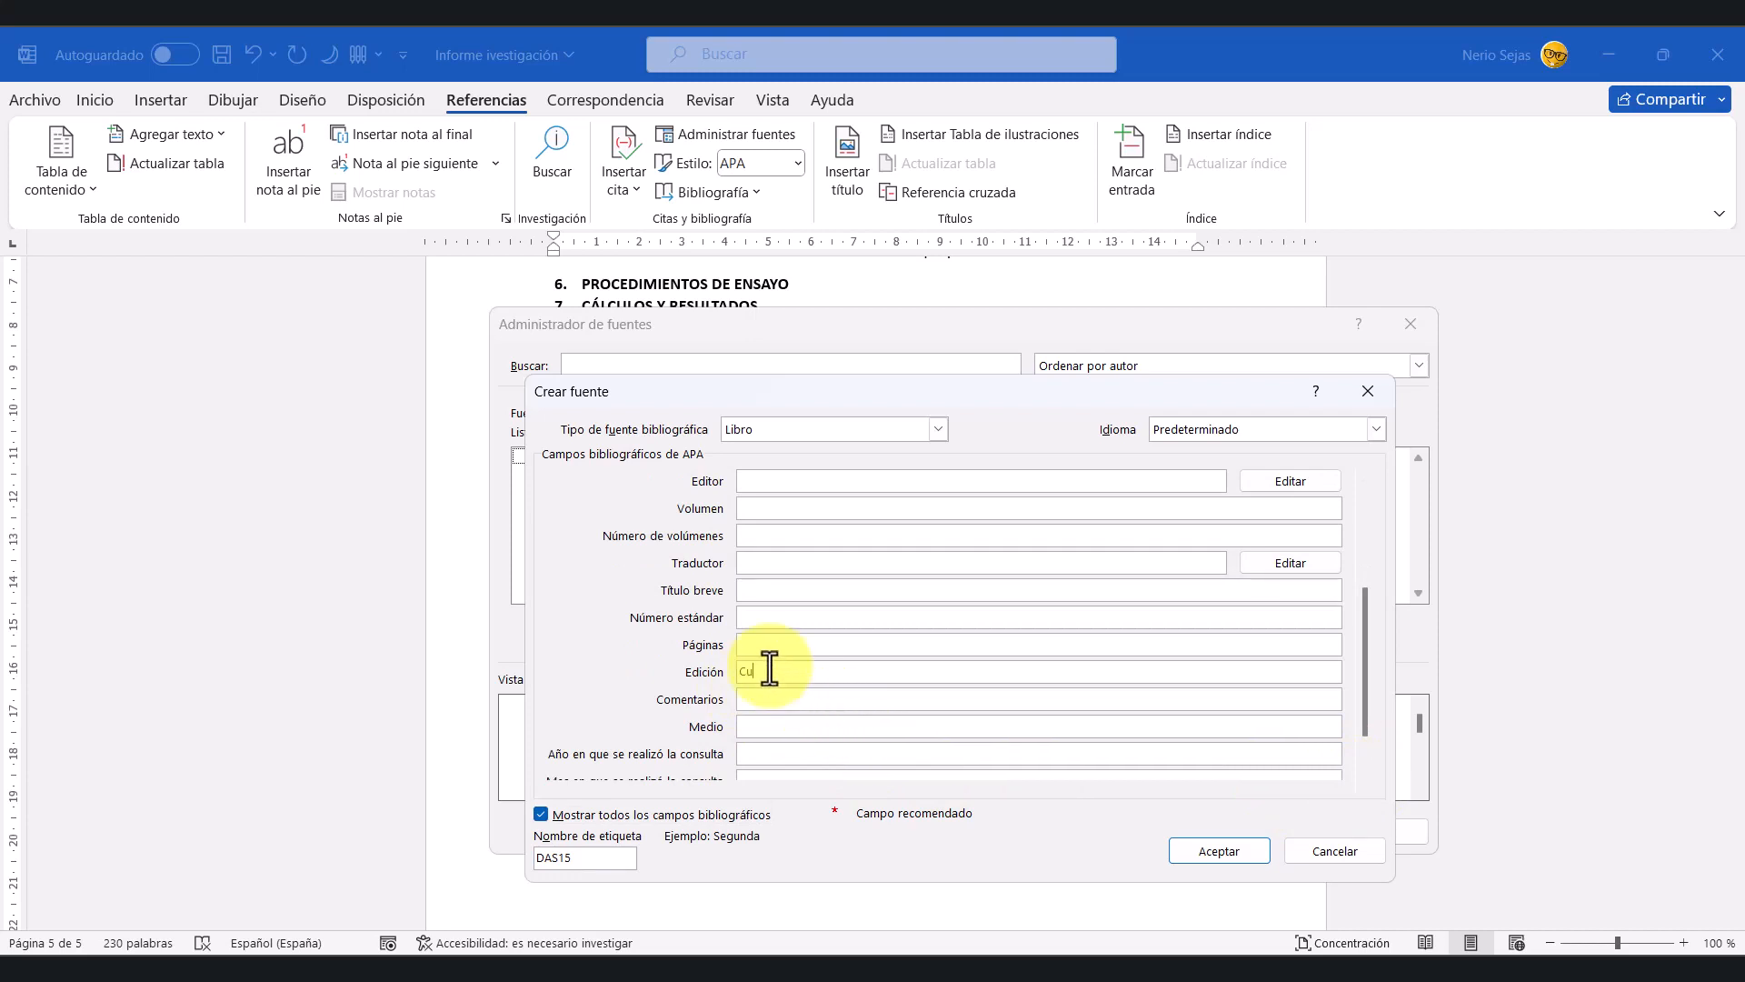
type("arta")
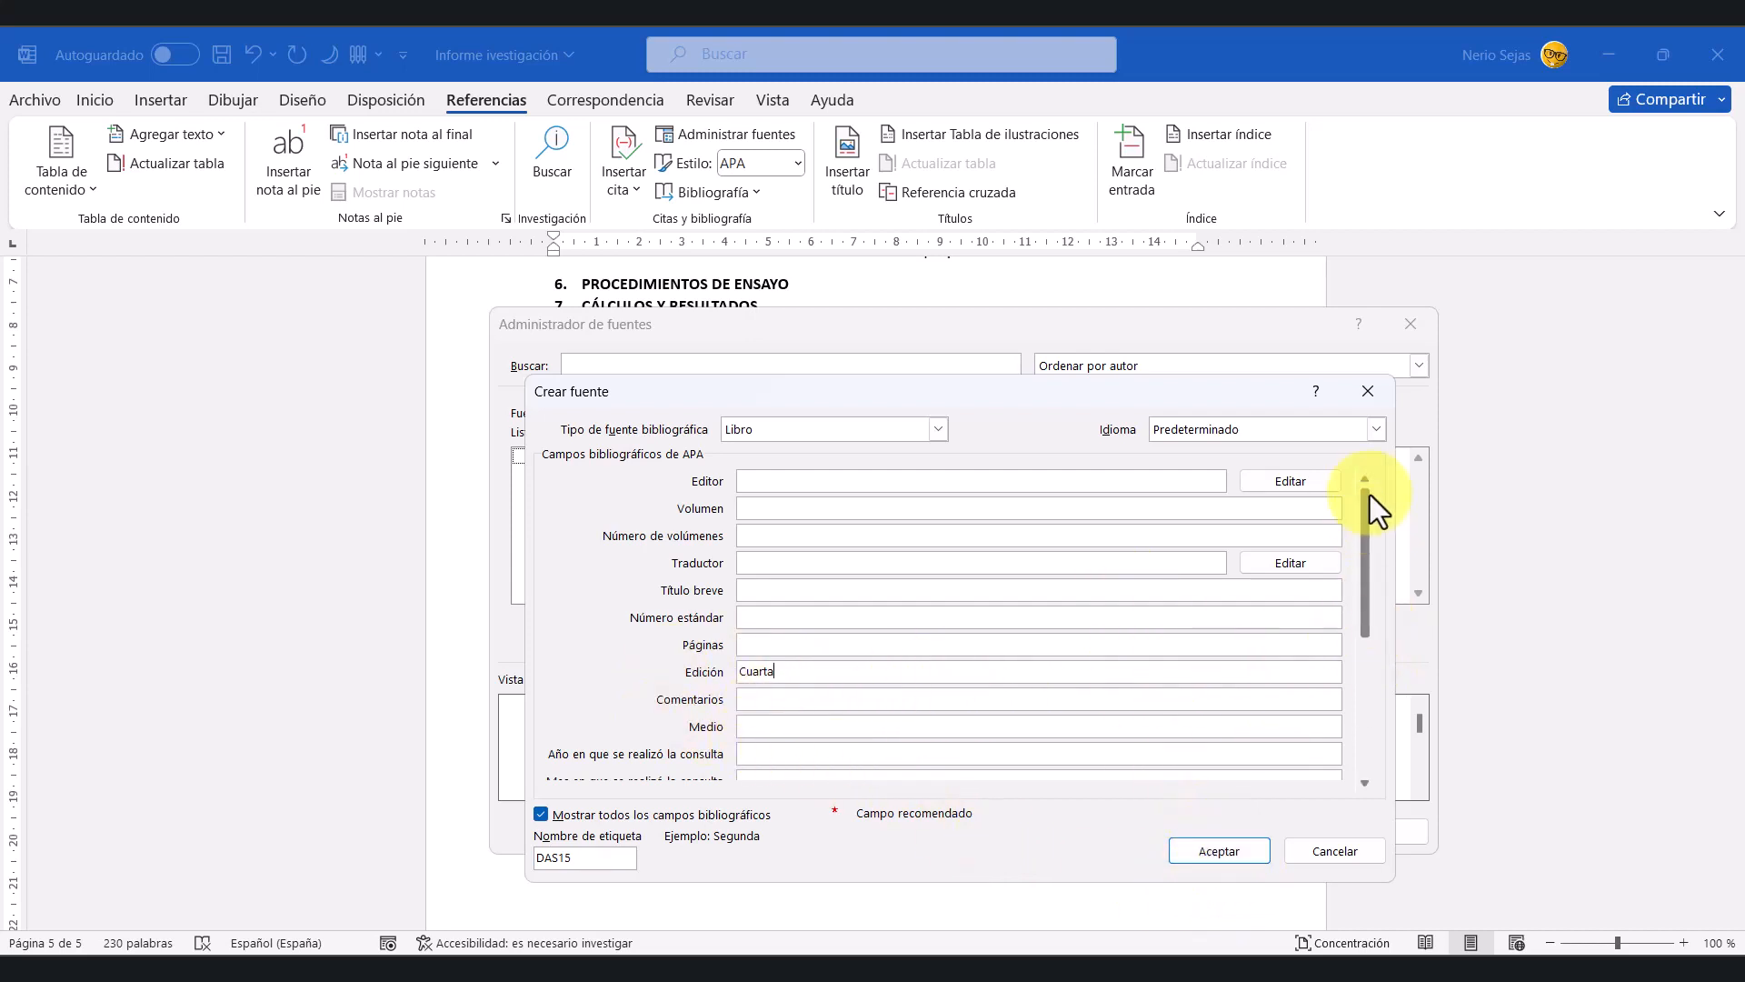
left_click_drag(1371, 611, 1360, 749)
left_click(1210, 864)
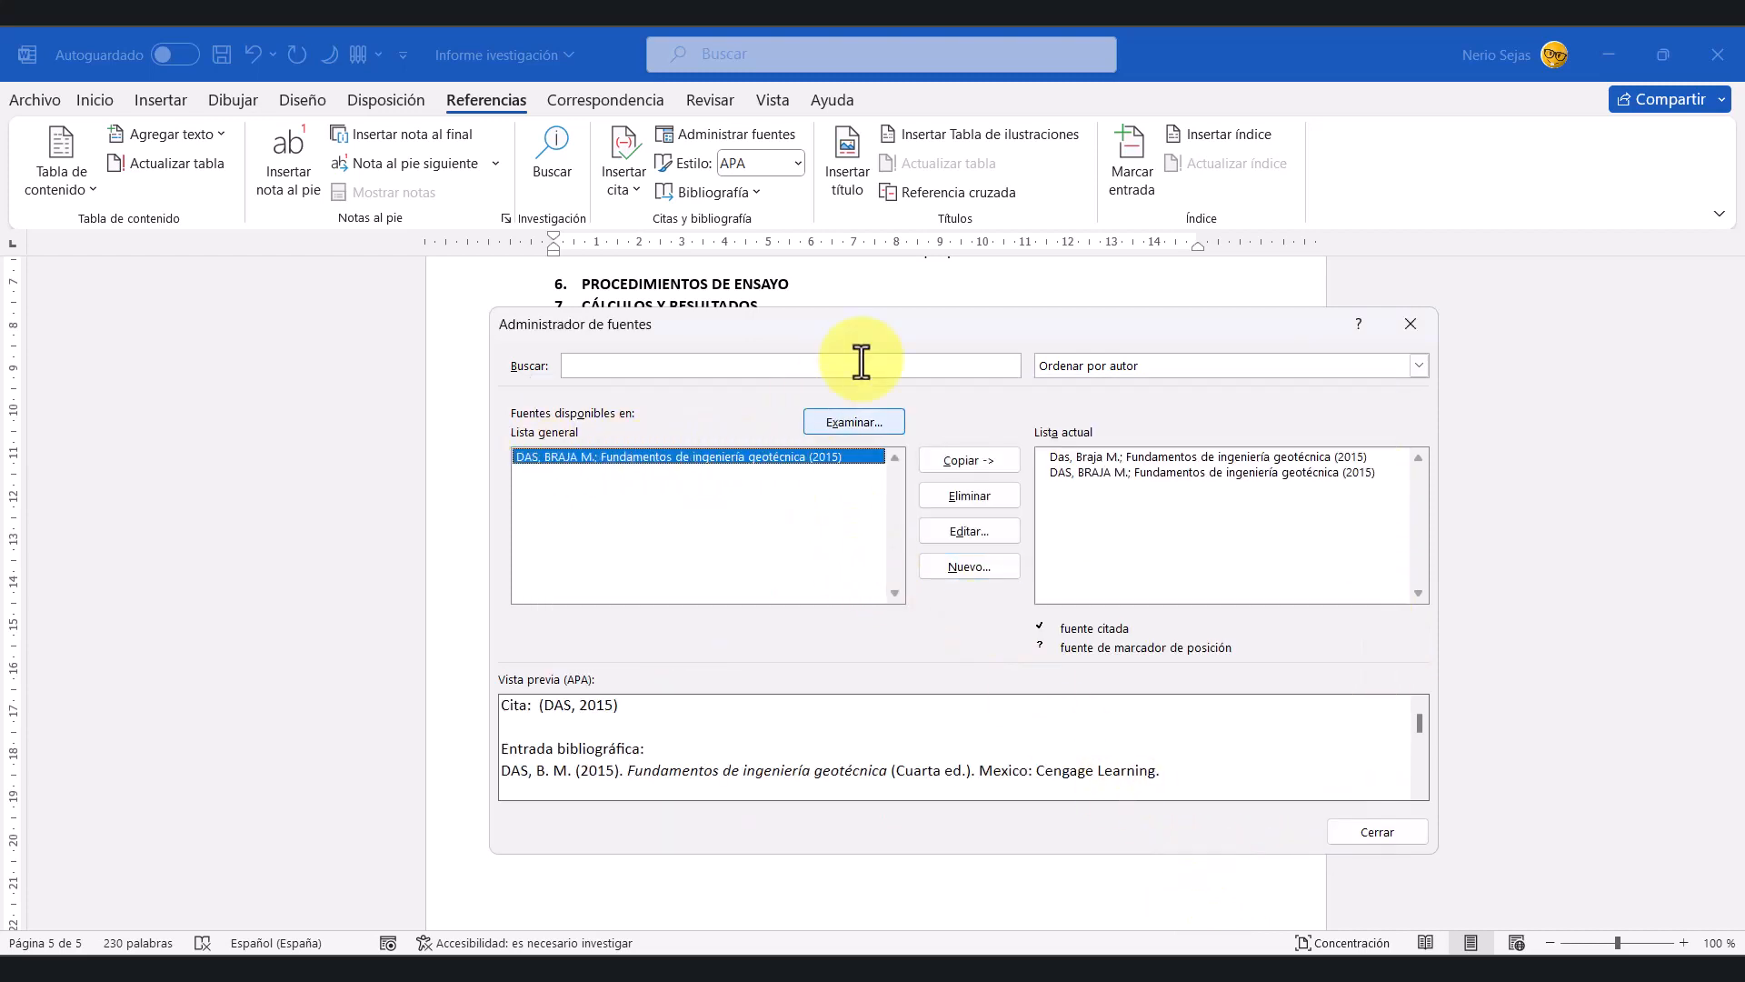
Step: Reposition the source manager window, then switch to the browser and bring up the Diseño de concreto reforzado PDF
left_click_drag(888, 348, 733, 372)
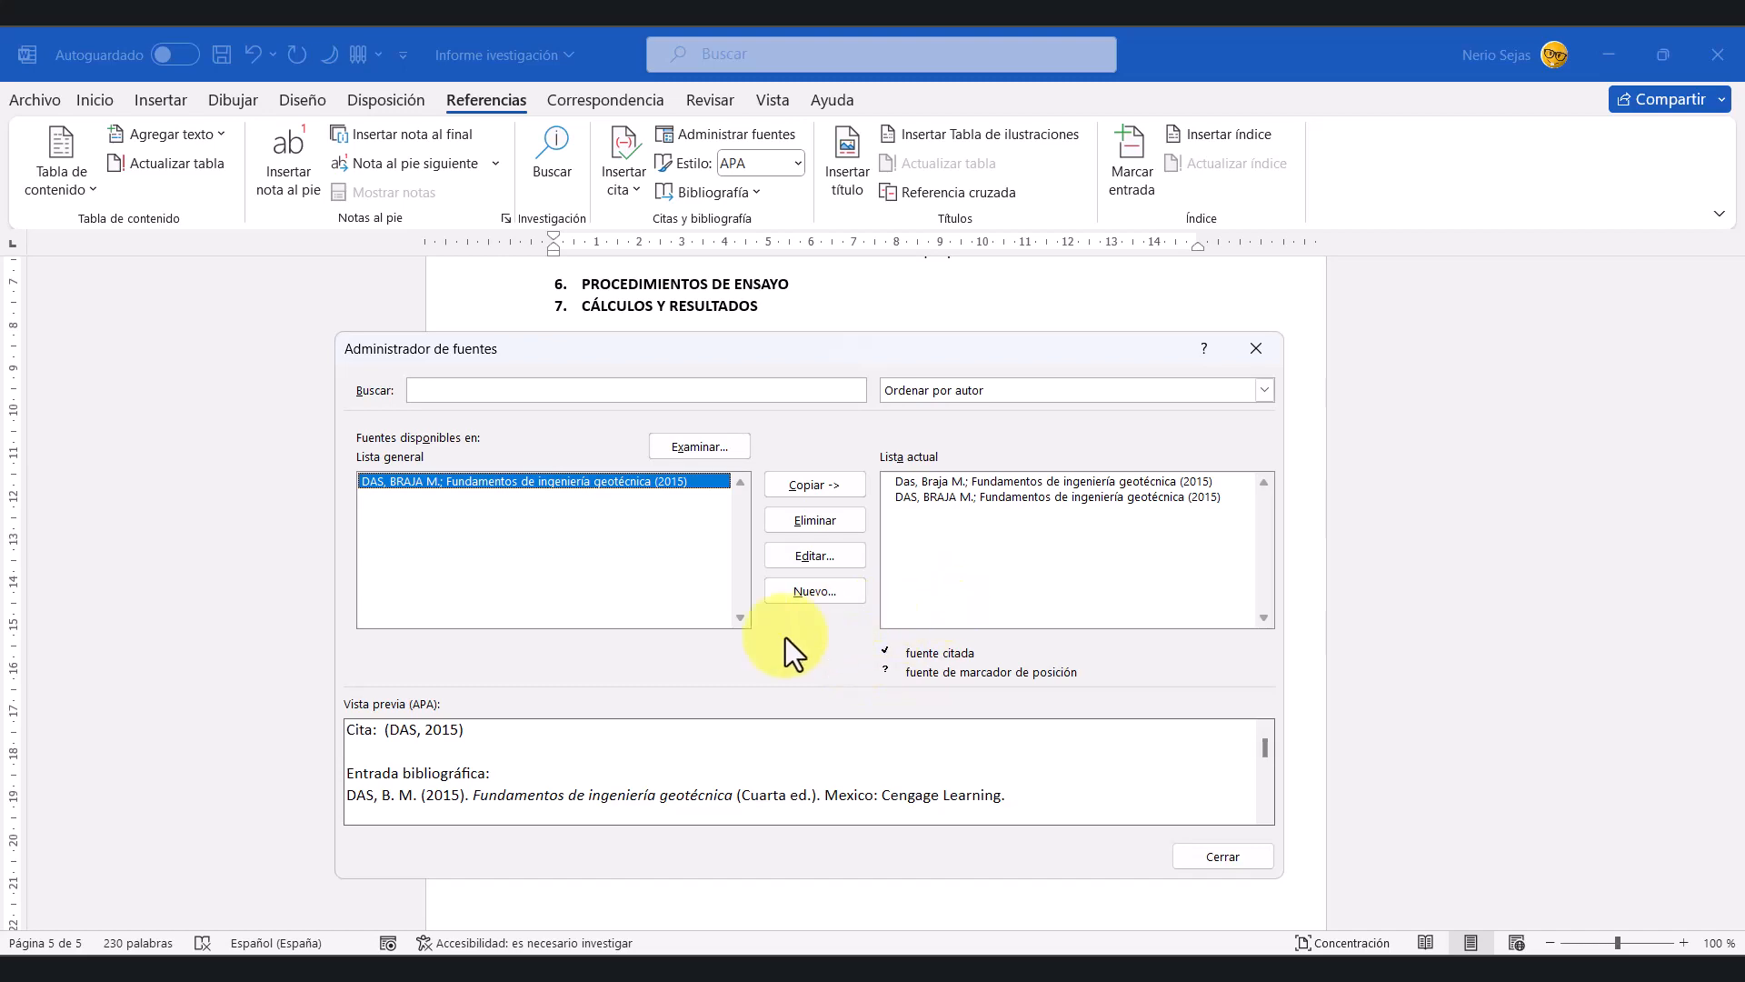
left_click(322, 980)
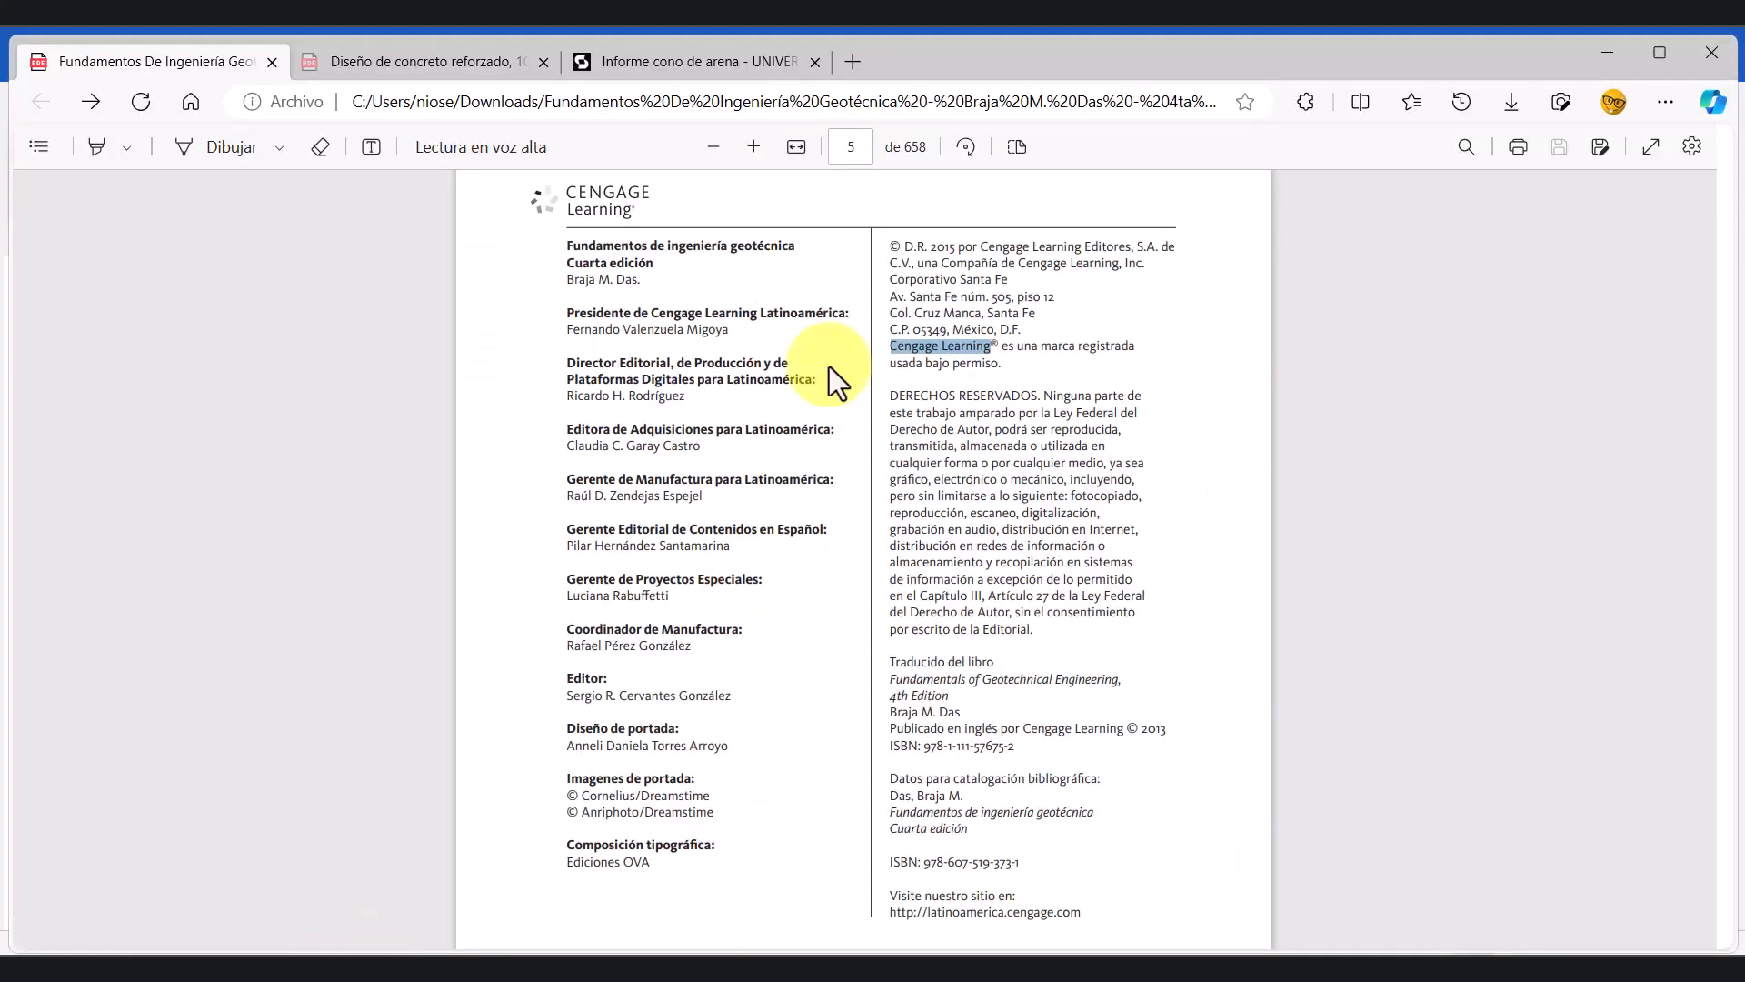
left_click(444, 60)
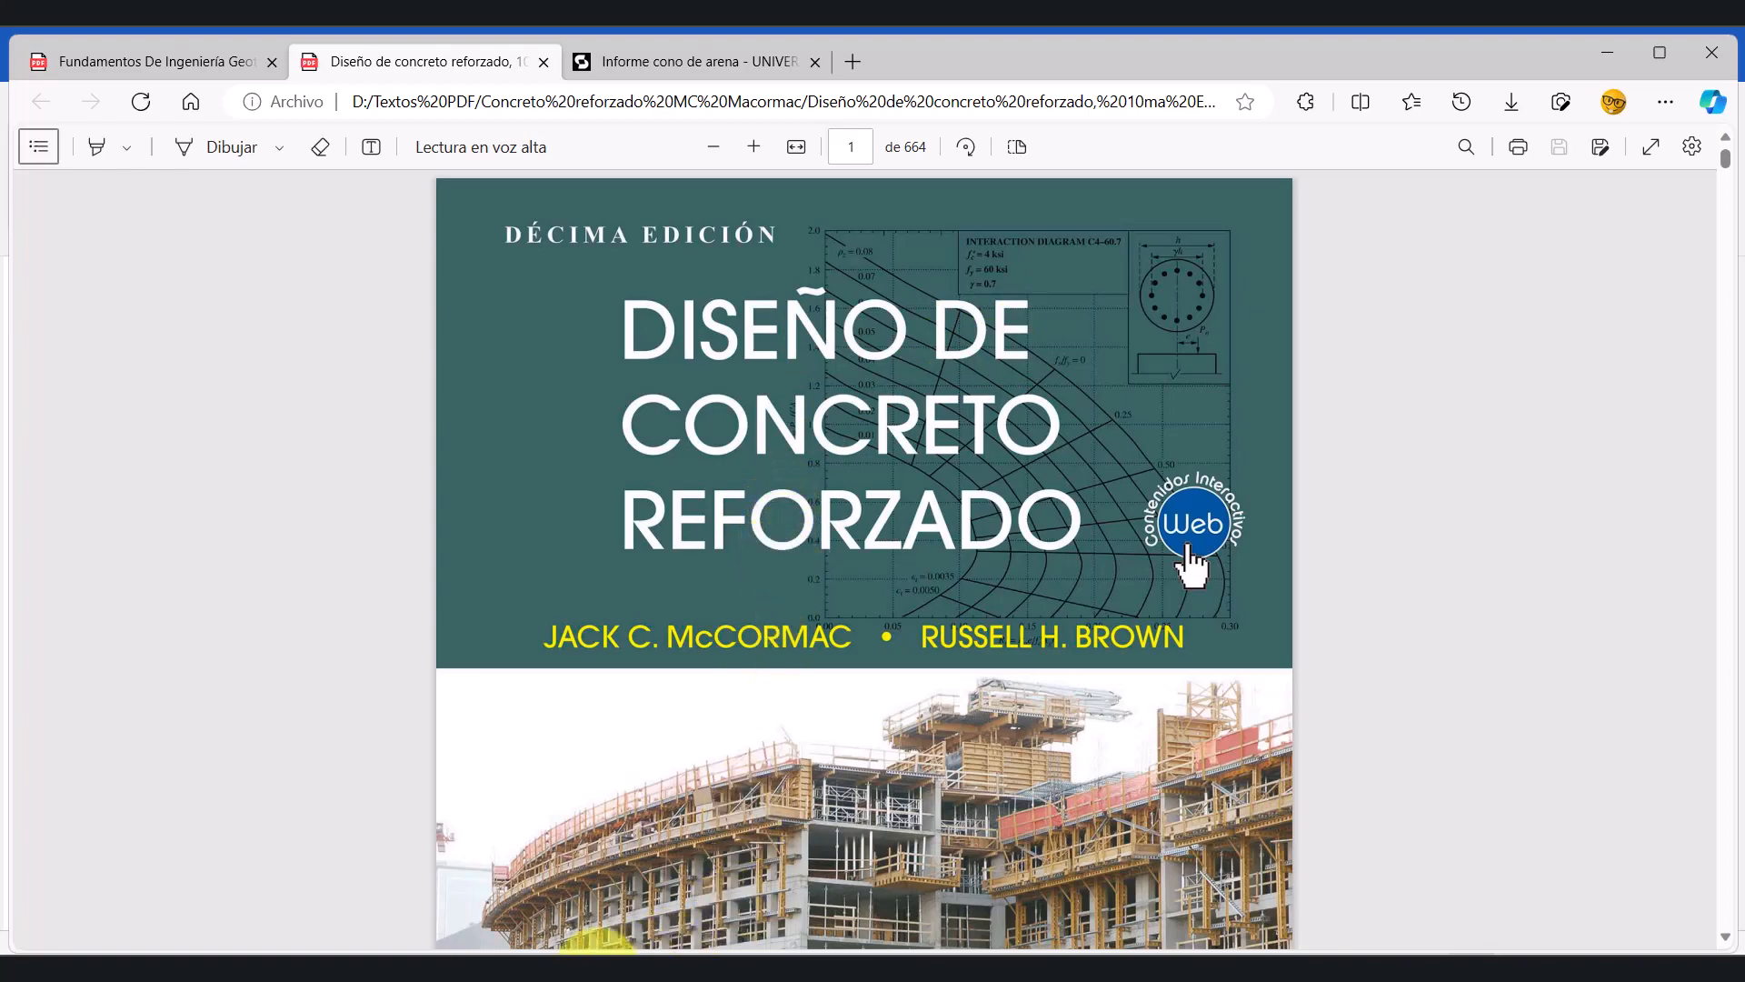
Step: Switch back to Word and start a new book source in the source manager
left_click(514, 966)
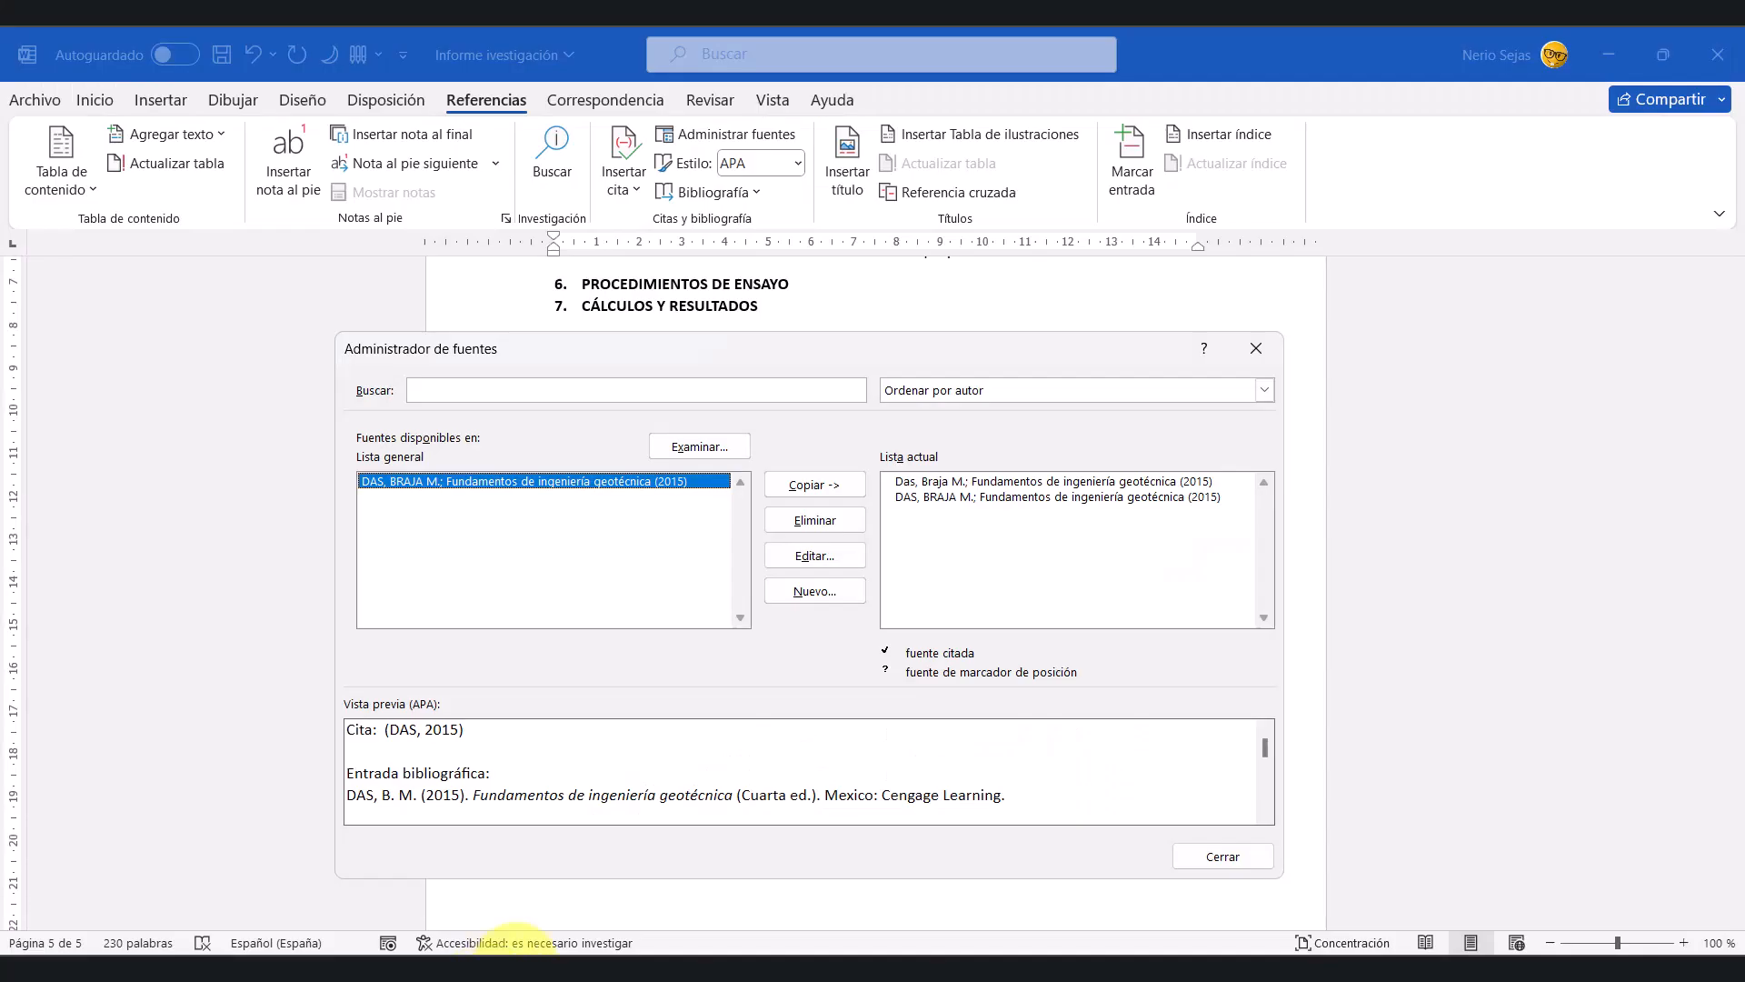
left_click(815, 591)
left_click(768, 481)
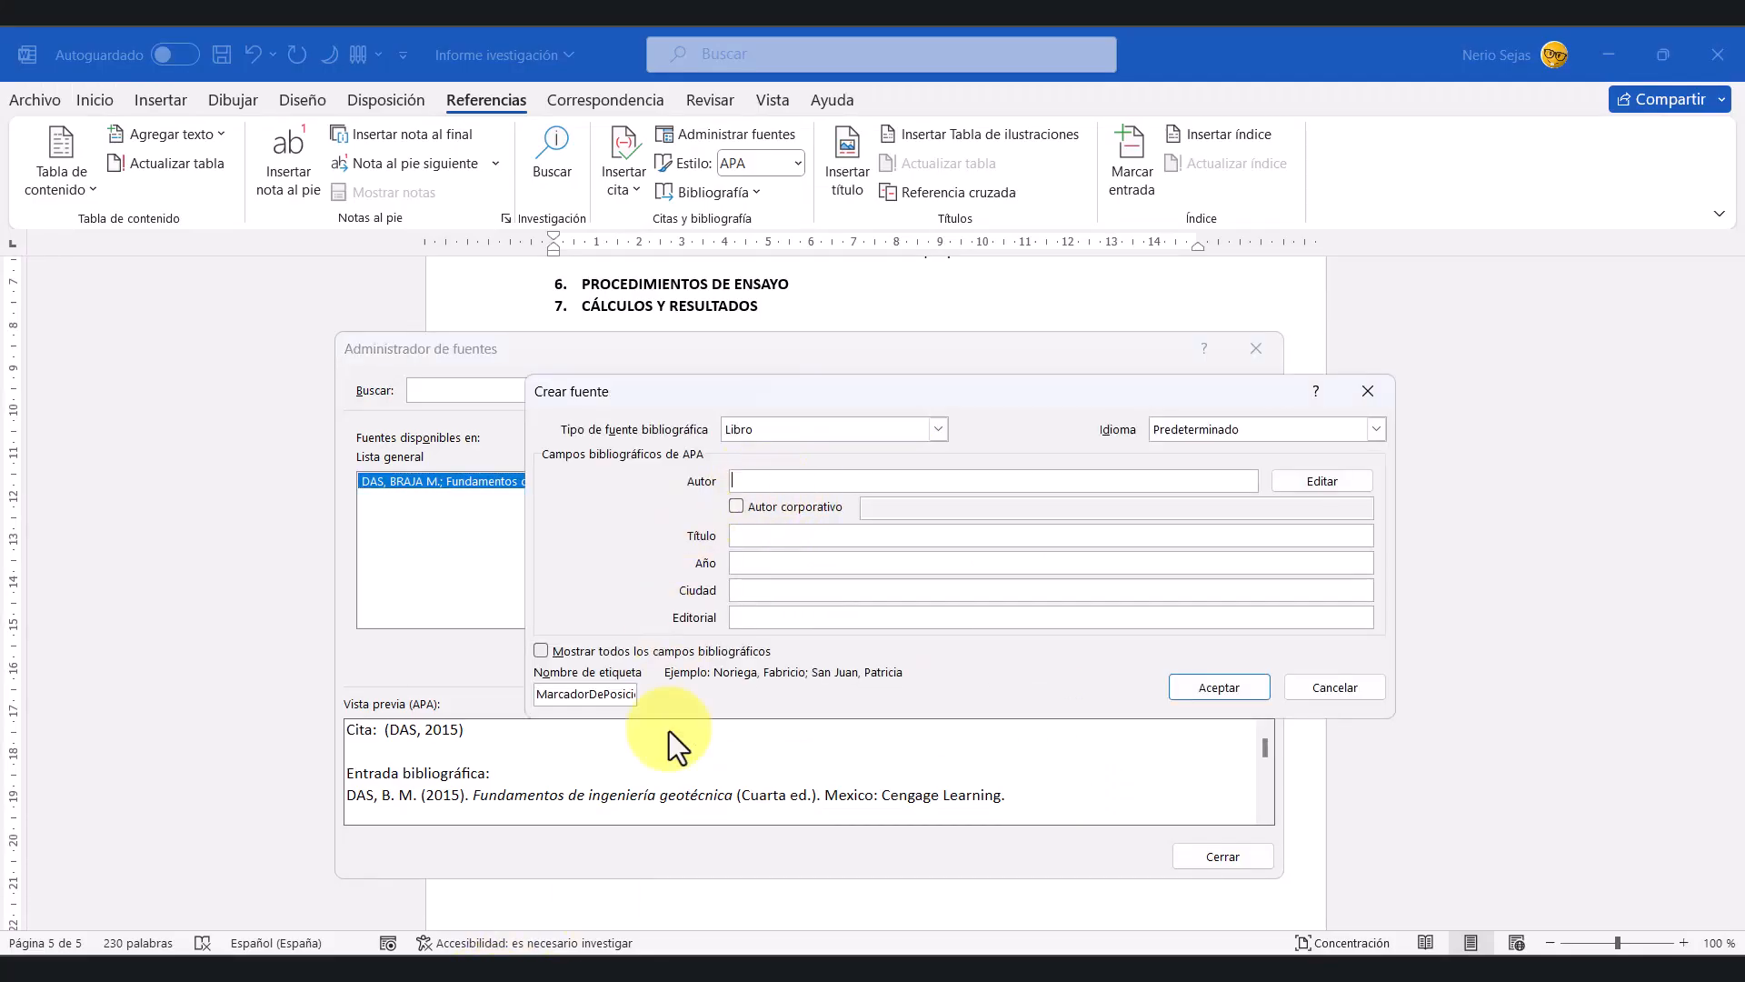
Step: Copy the two-line book title from the concrete PDF's title page and paste it into the new source's Título field in Word
left_click(391, 963)
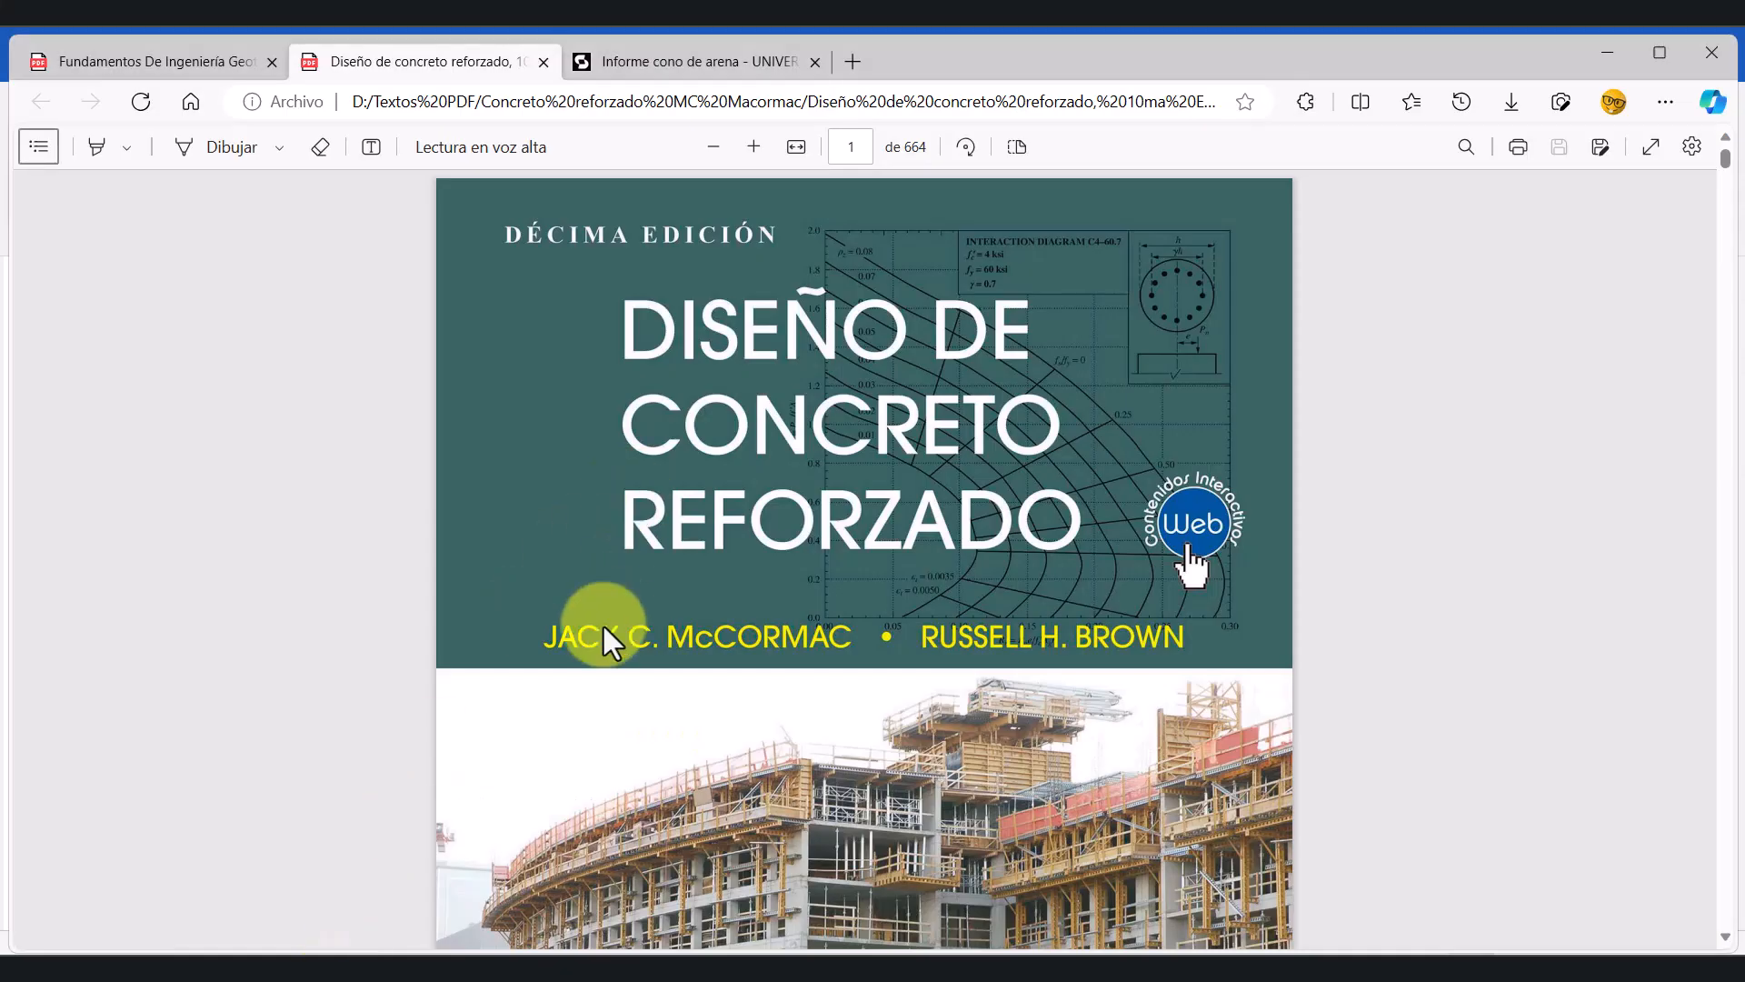
scroll(1087, 636, "down", 3)
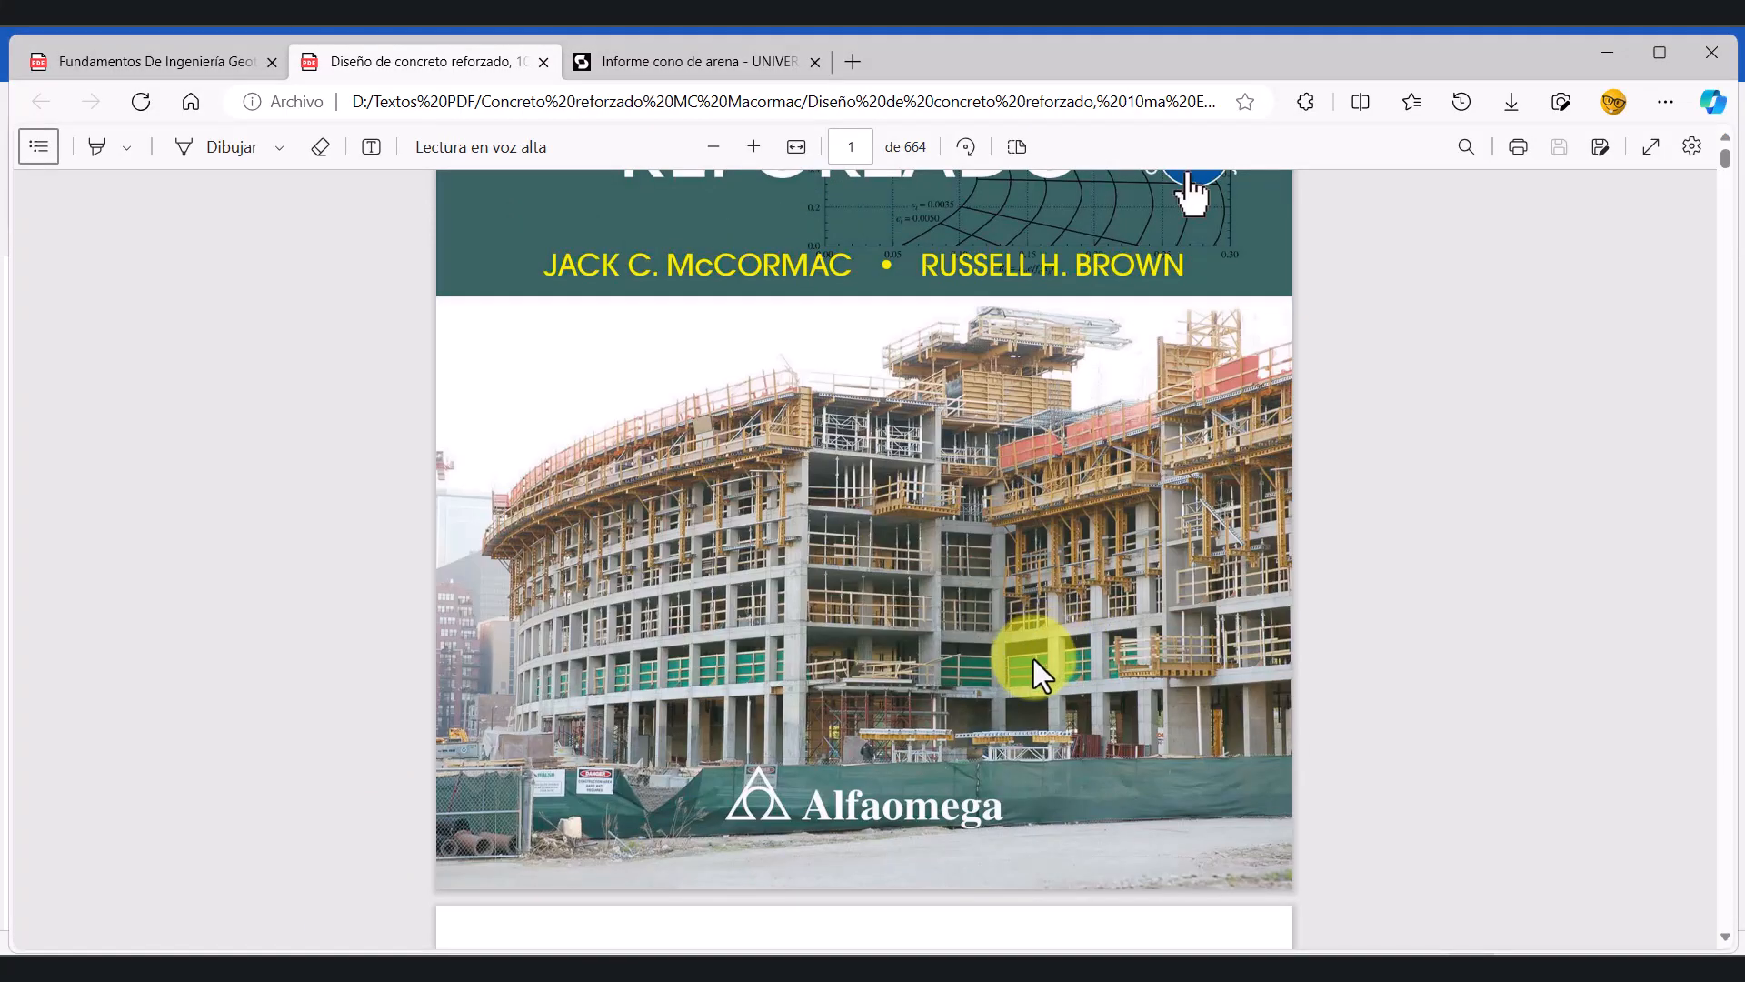
scroll(1033, 658, "down", 15)
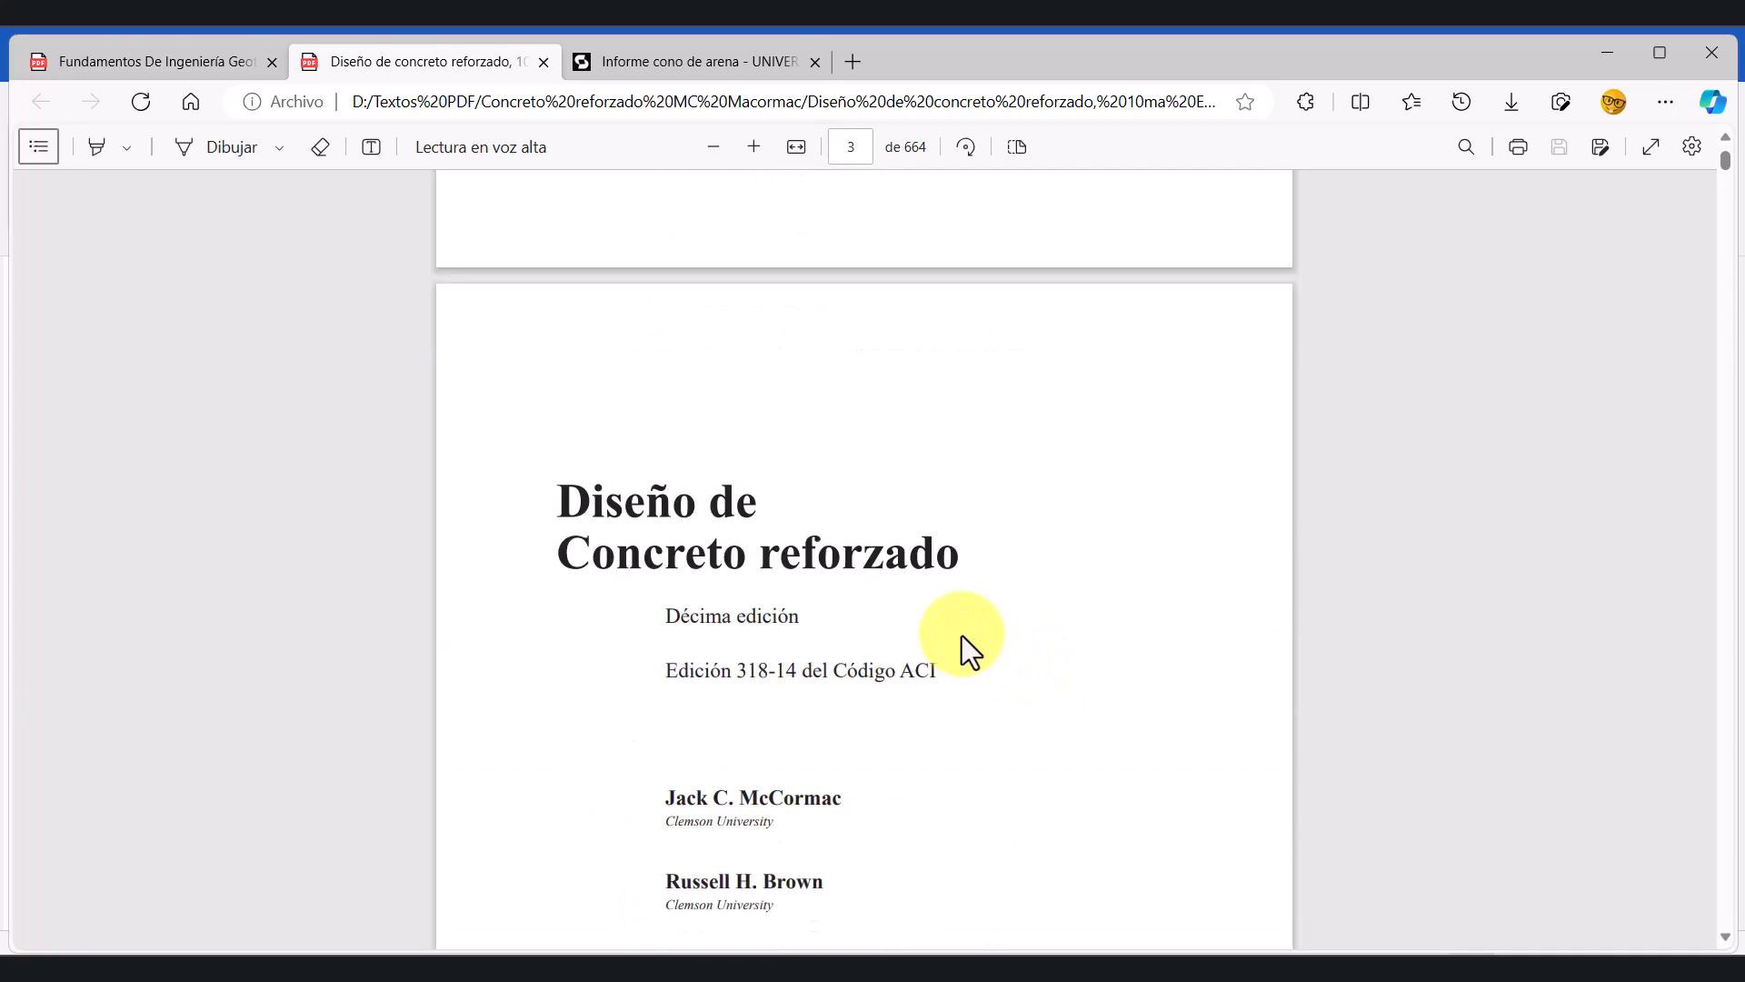
scroll(961, 635, "down", 4)
scroll(941, 655, "up", 3)
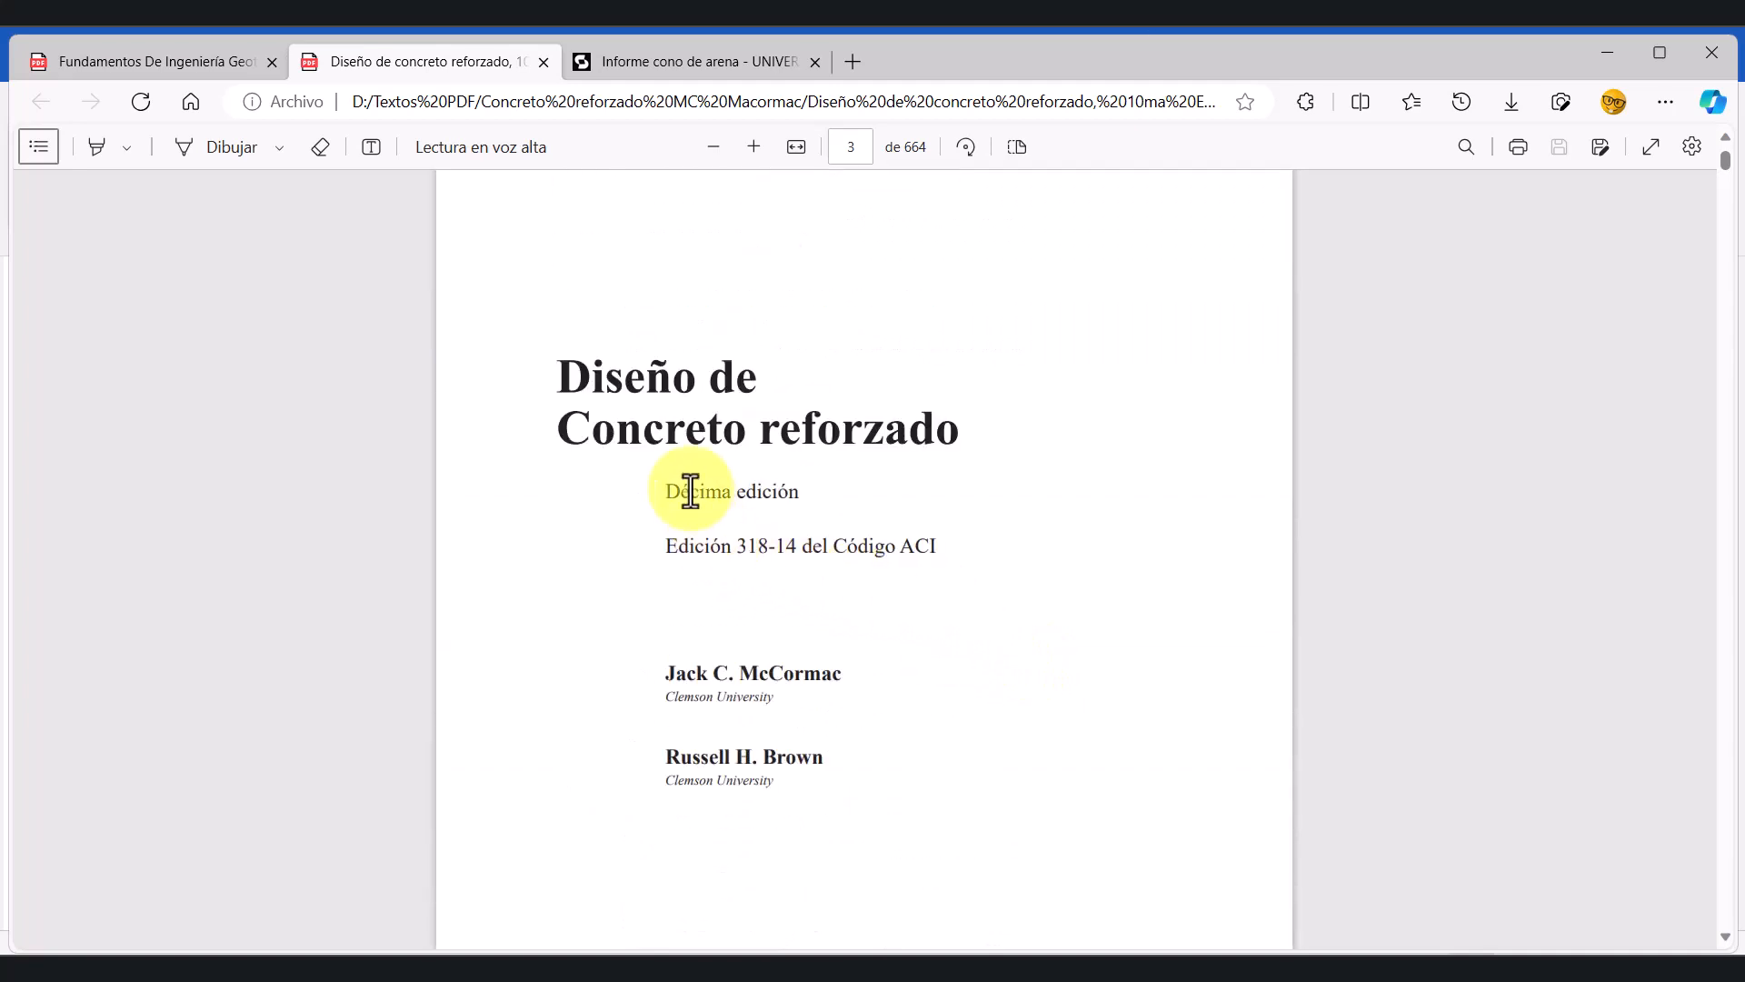
left_click_drag(560, 373, 960, 432)
key("ctrl+c")
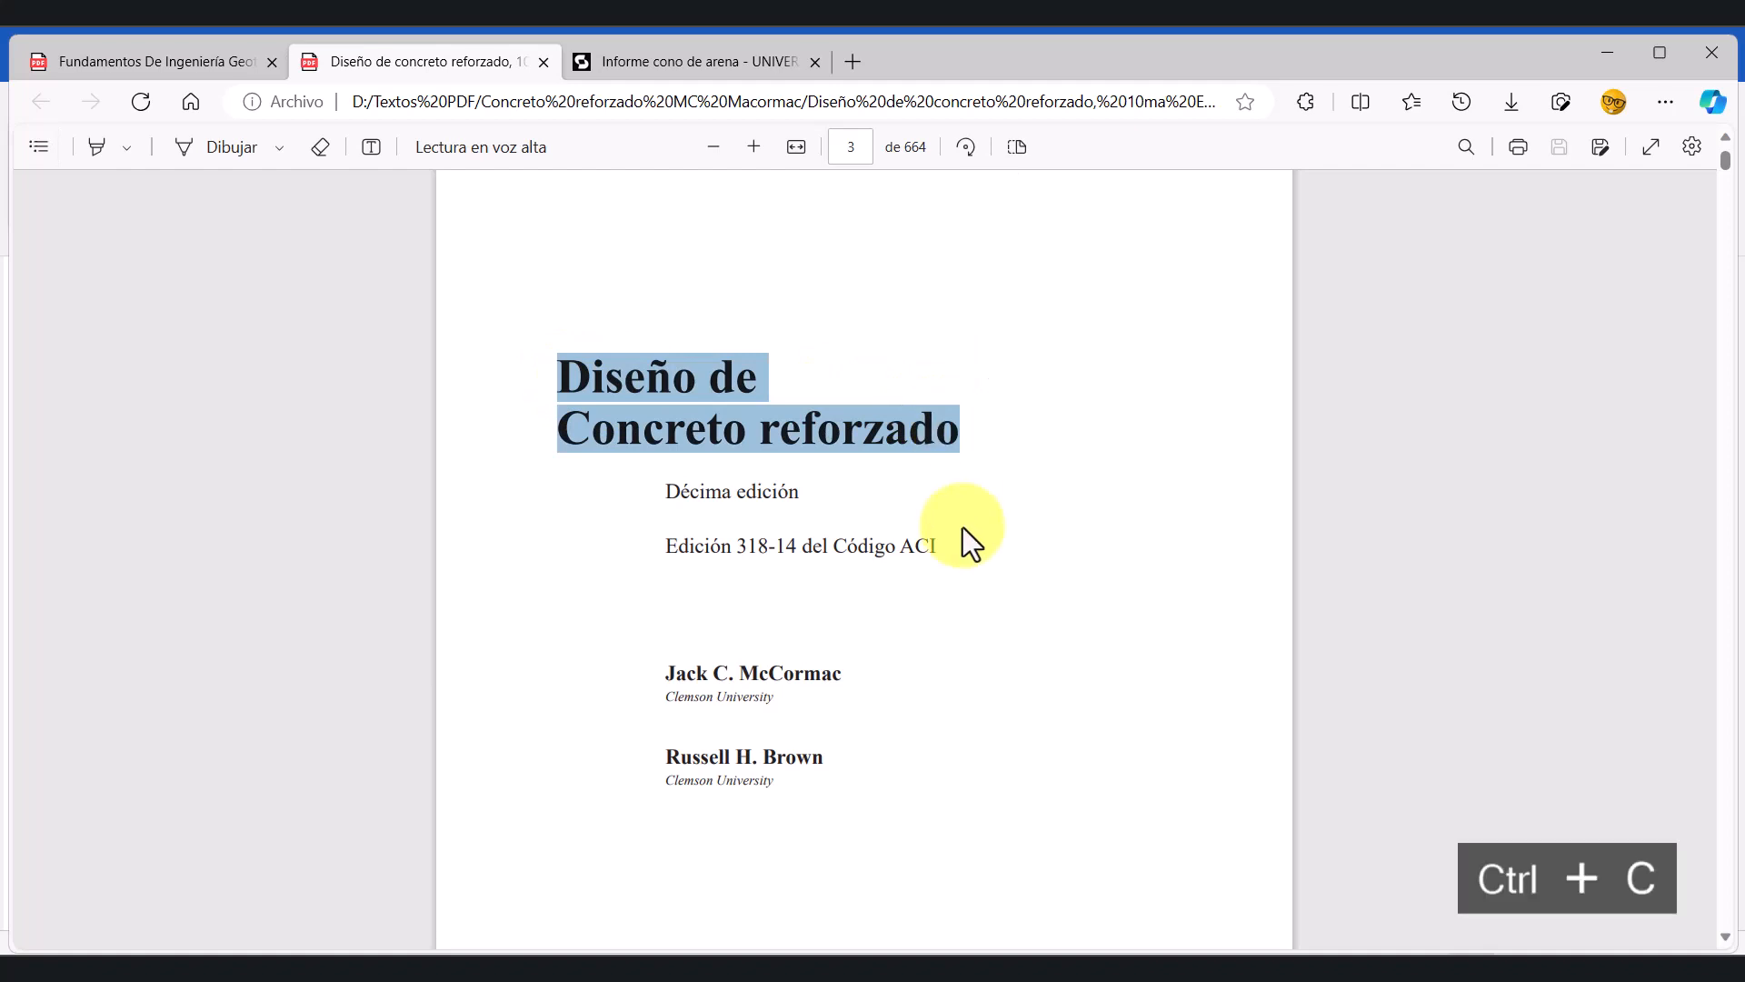
left_click(468, 950)
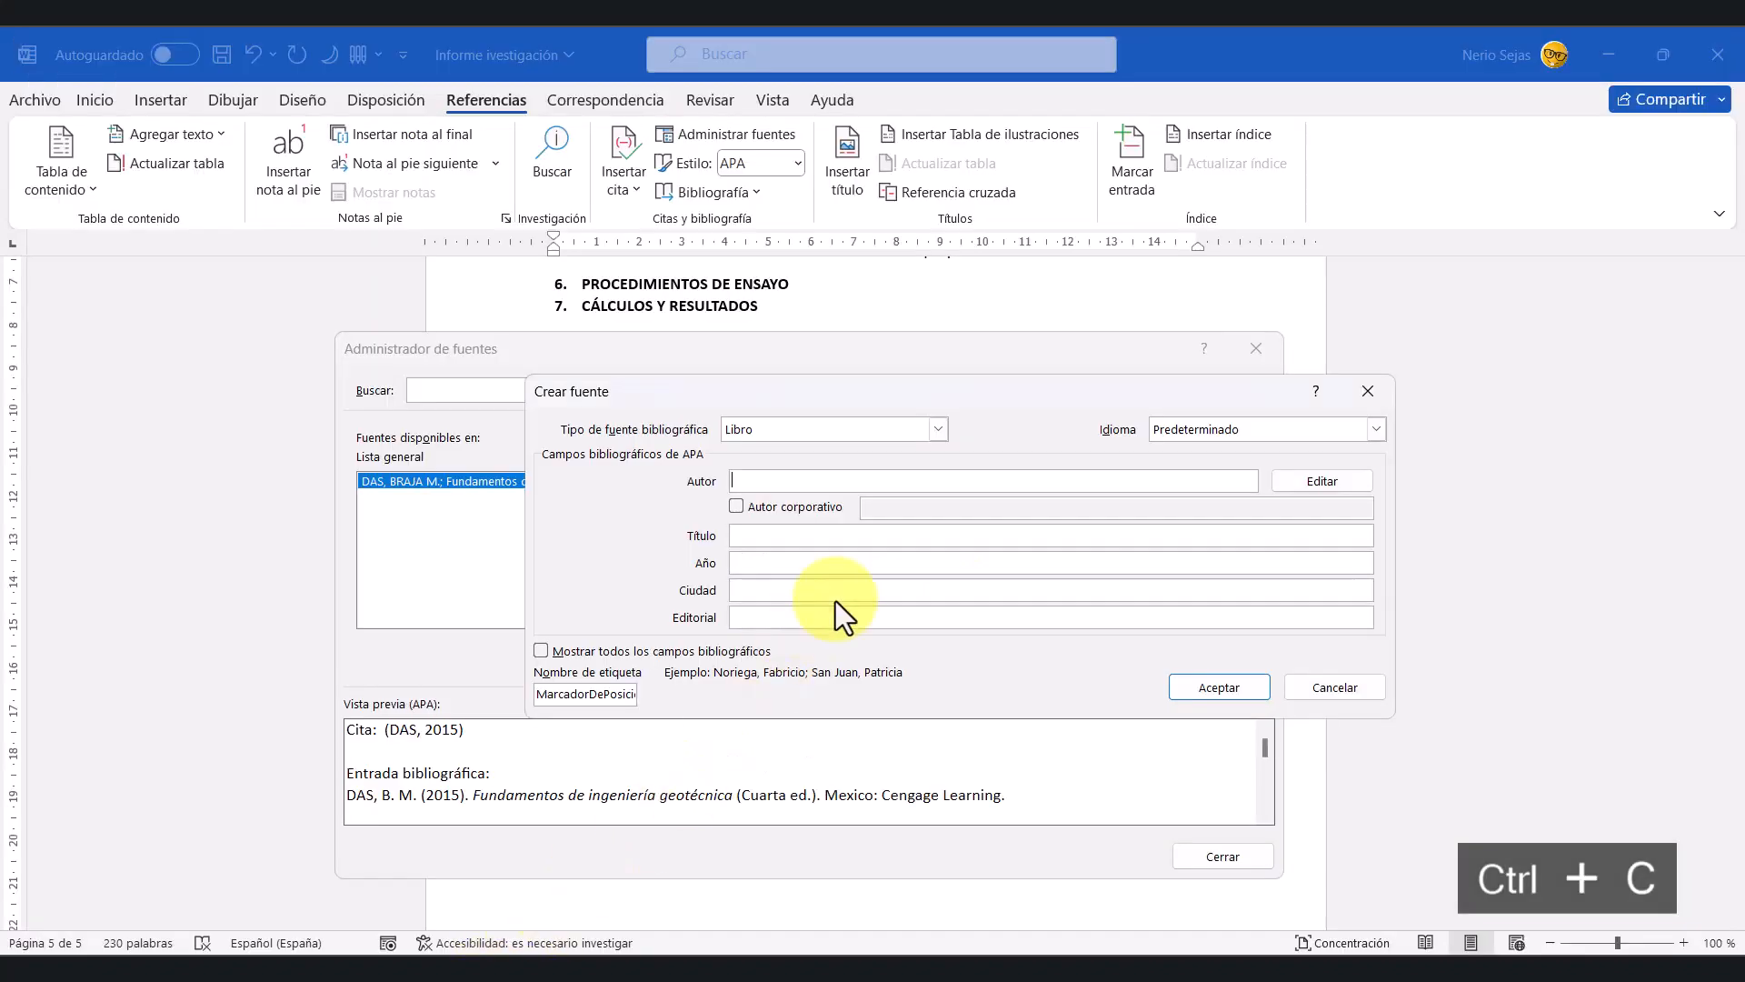
left_click(761, 545)
key("ctrl+v")
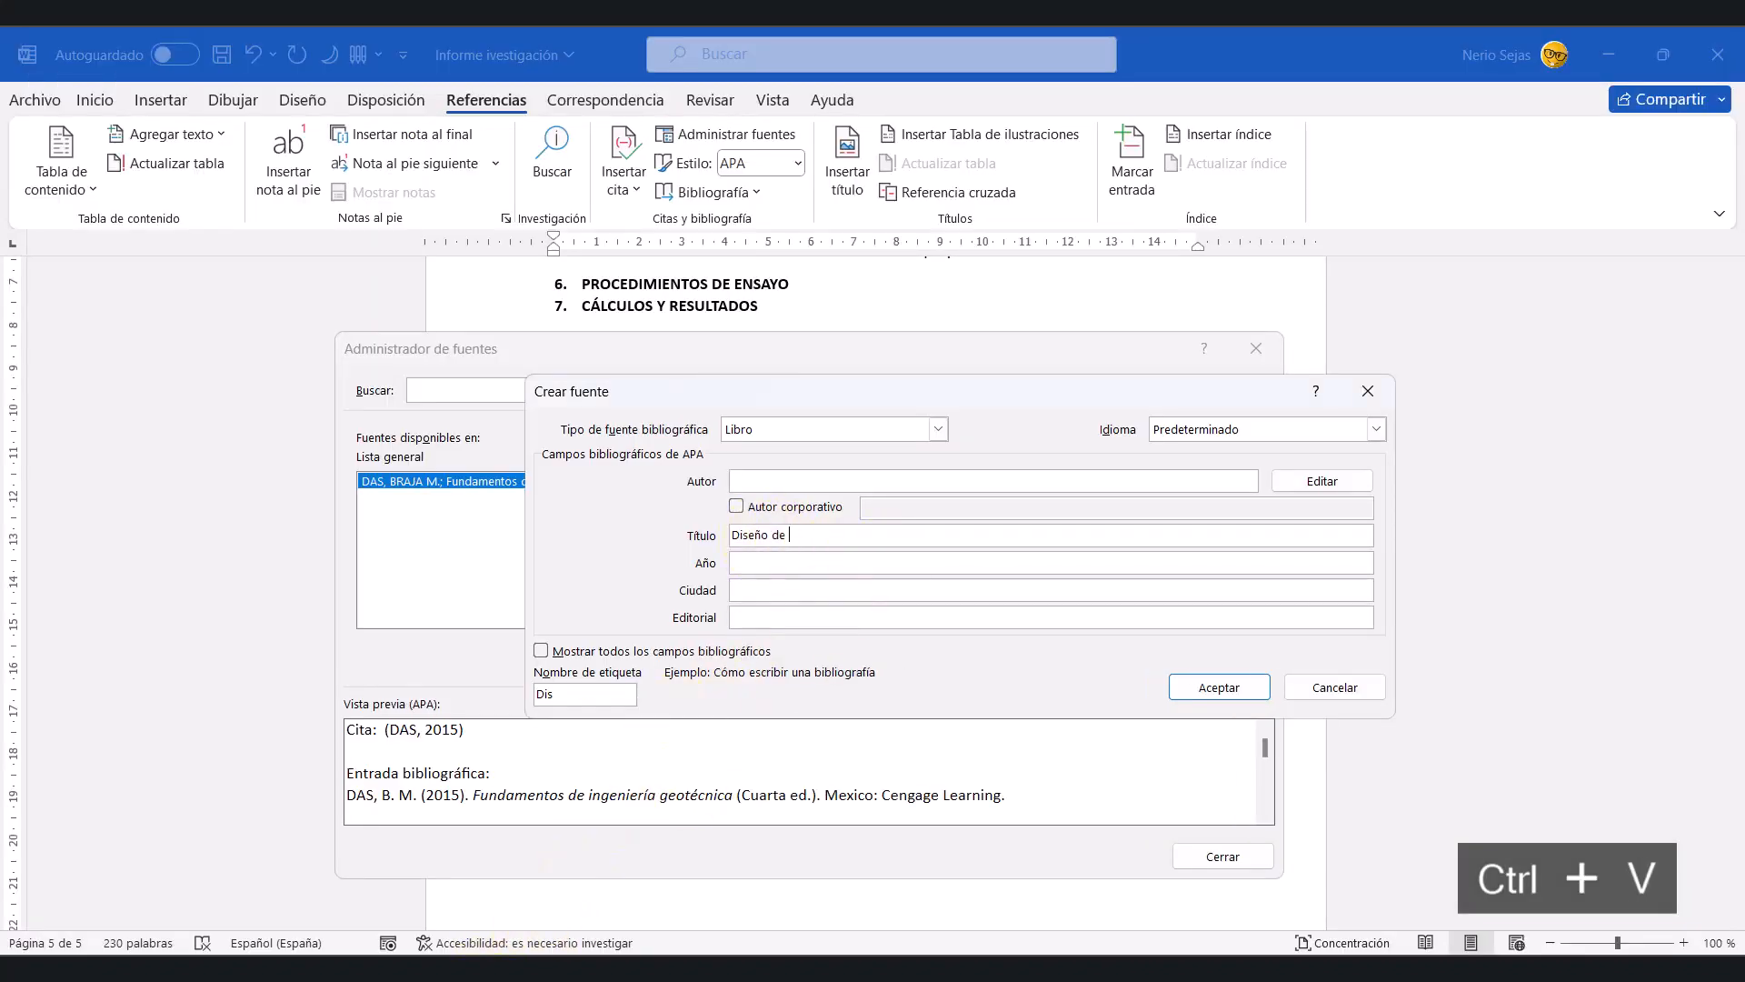
Step: Copy "Concreto reforzado" from the PDF's title page and append it to the Título field in Word to read "Diseño de Concreto reforzado"
left_click(355, 950)
left_click_drag(558, 425, 954, 443)
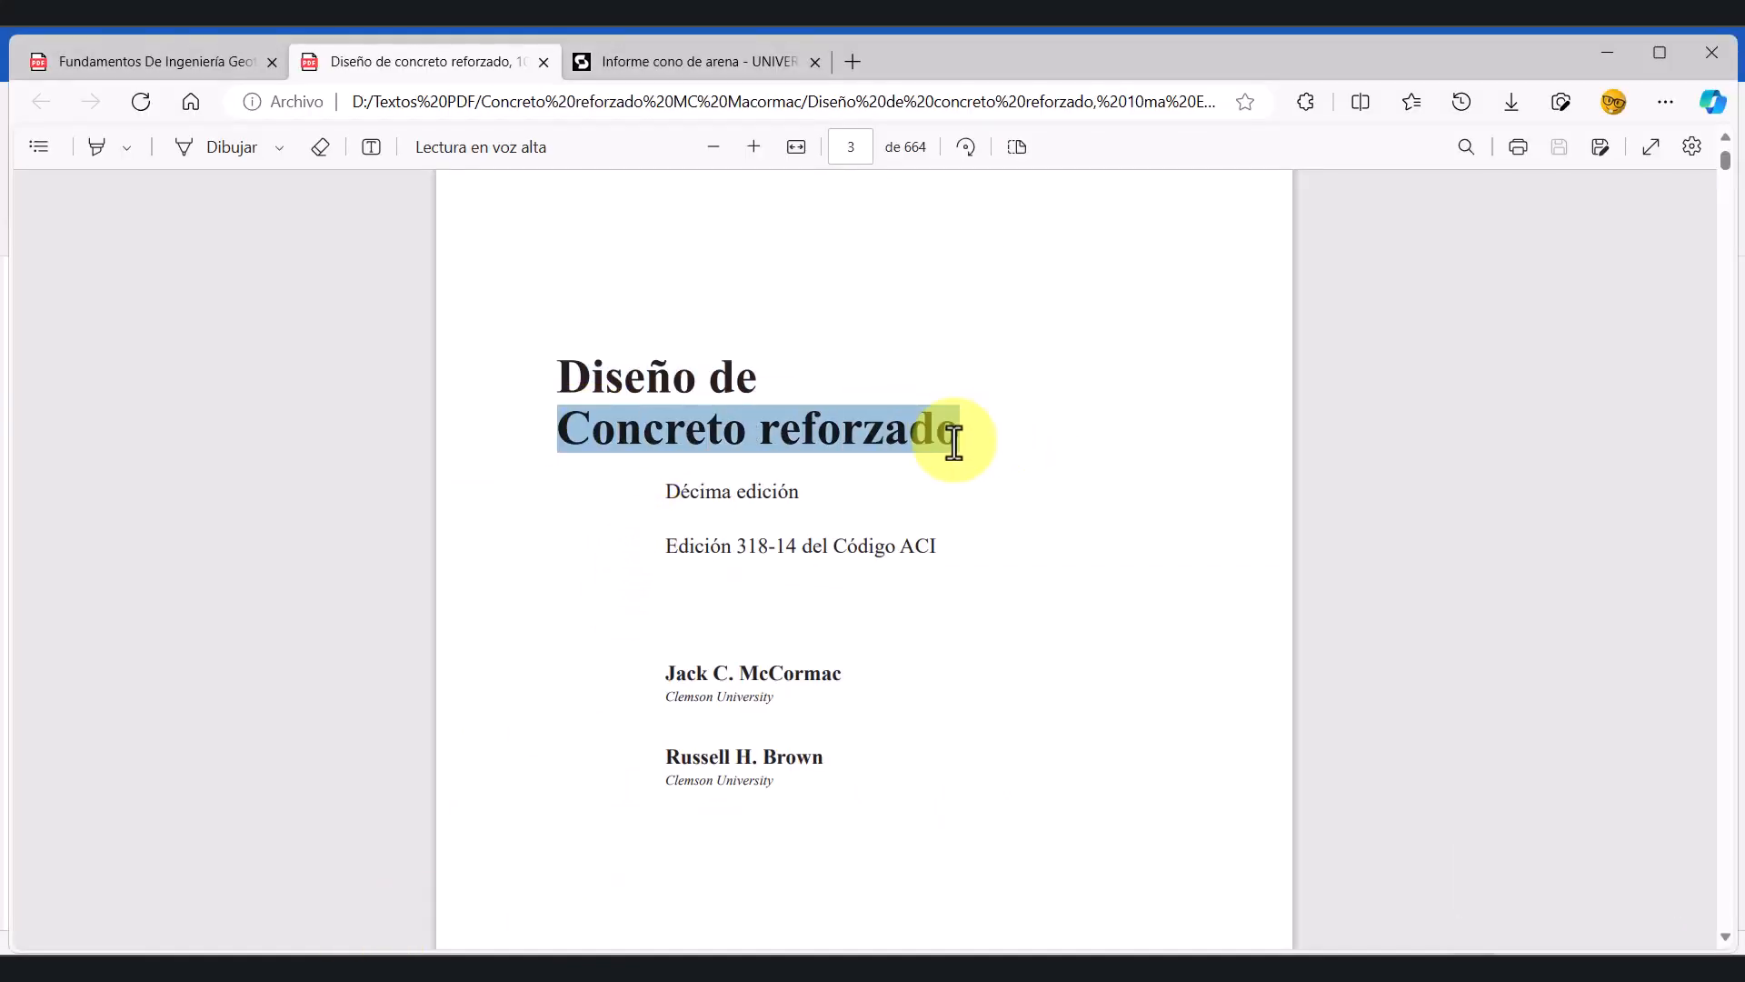
key("ctrl+c")
left_click(500, 944)
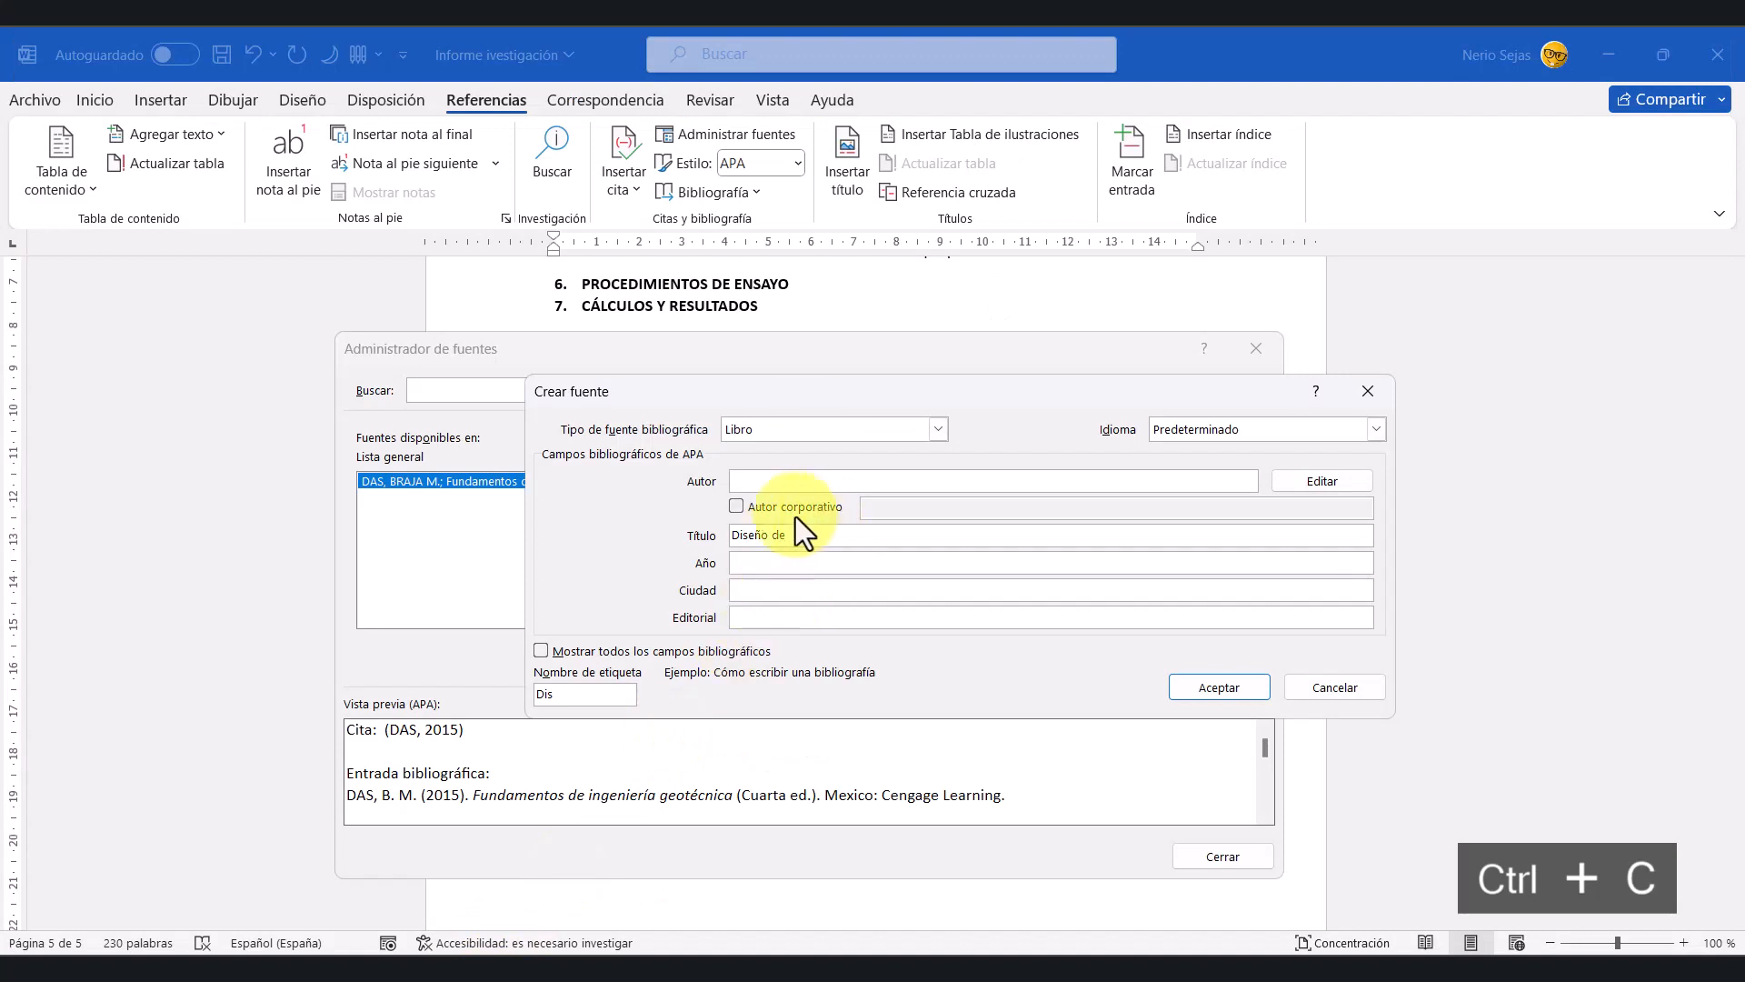
left_click(837, 536)
key("ctrl+v")
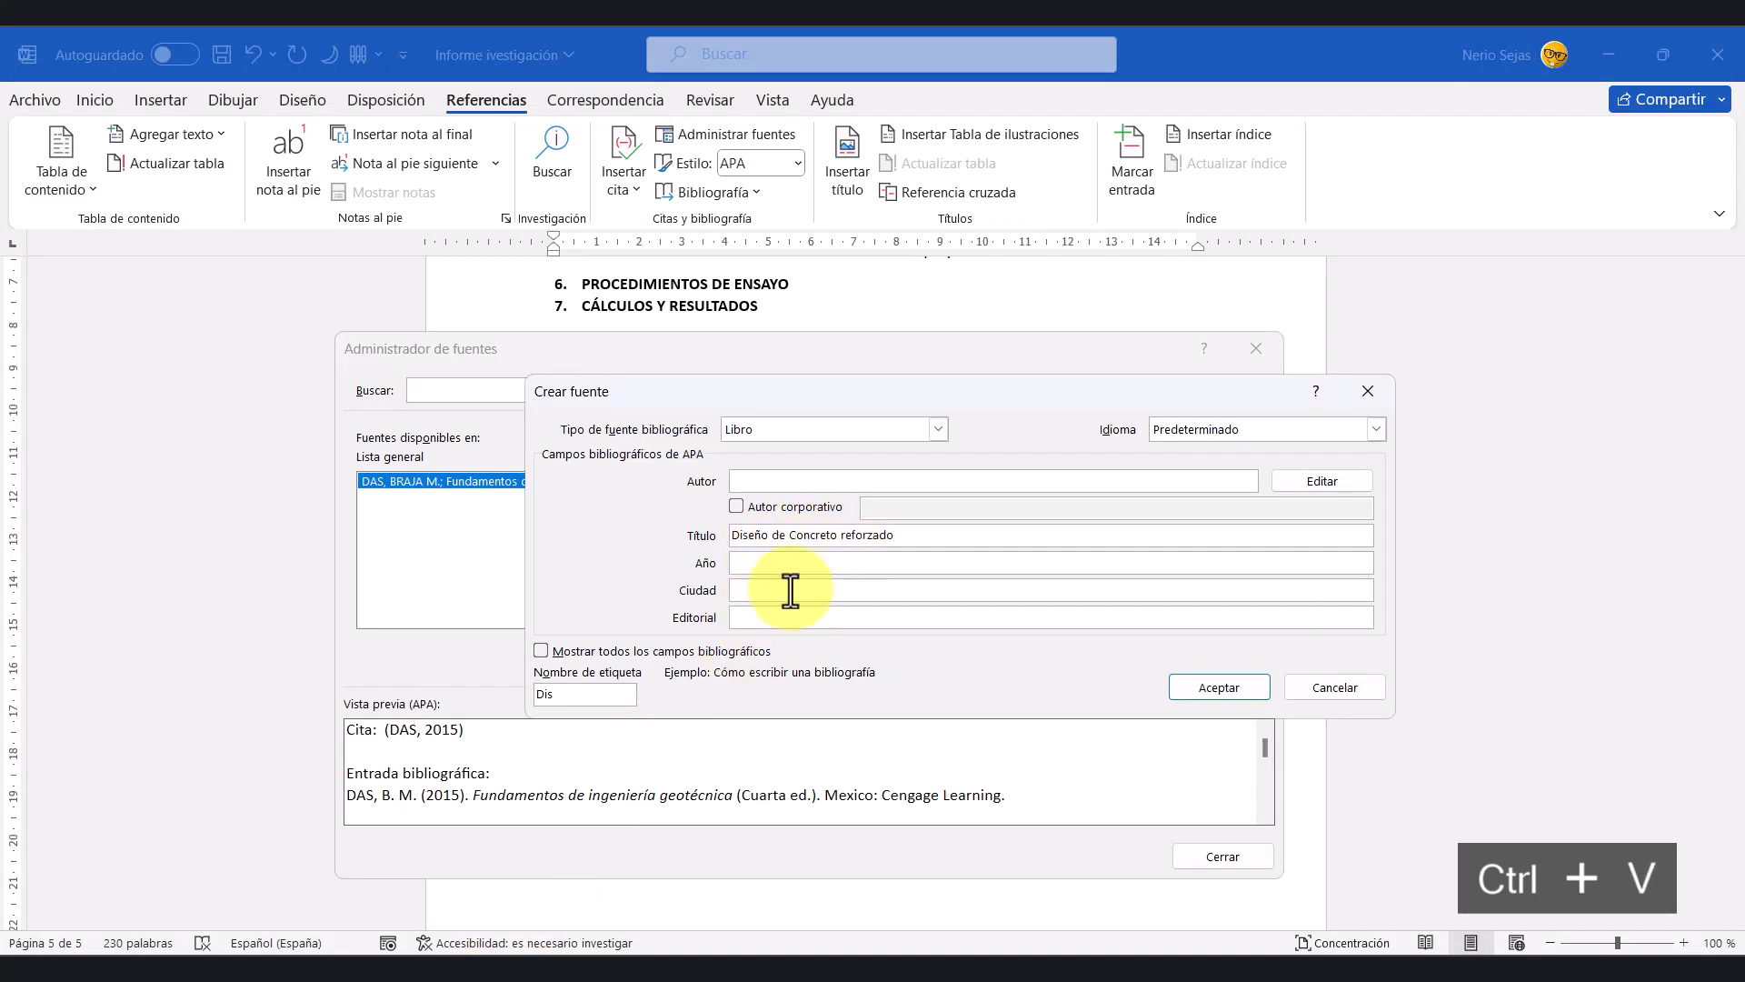
Step: Copy the first author's name from the PDF's title page into Word's Autor field and add a semicolon after it
left_click(375, 949)
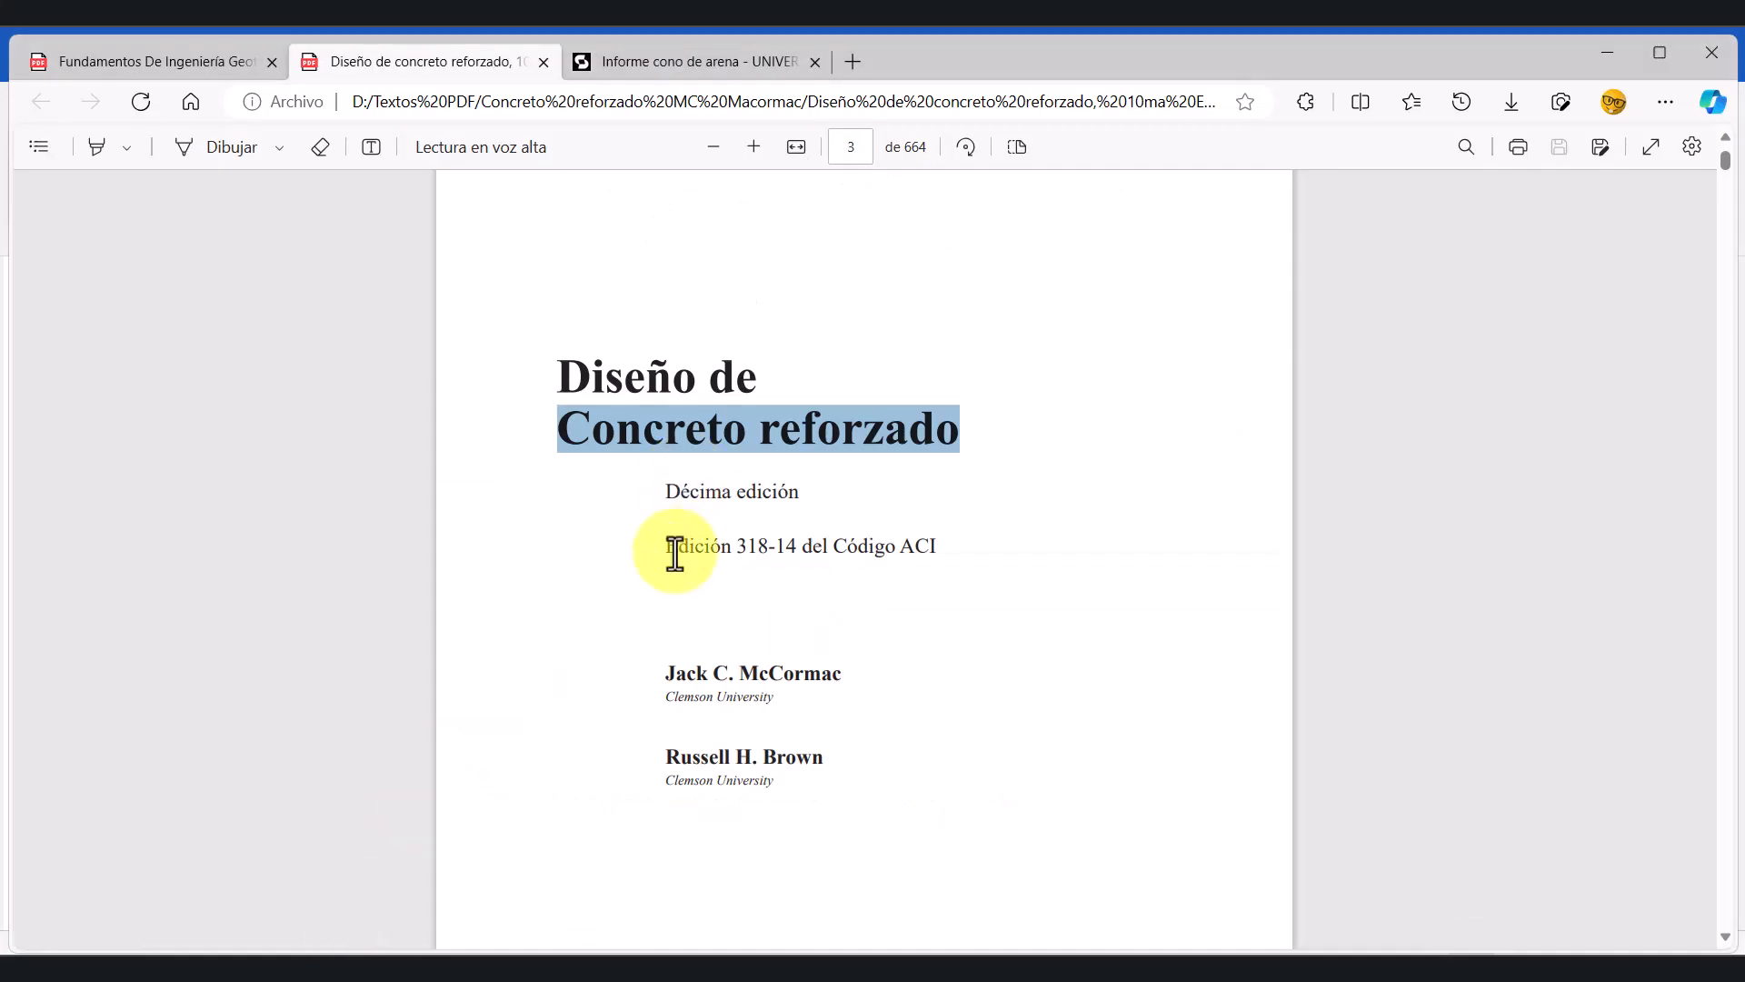
left_click_drag(668, 677, 840, 680)
key("ctrl+c")
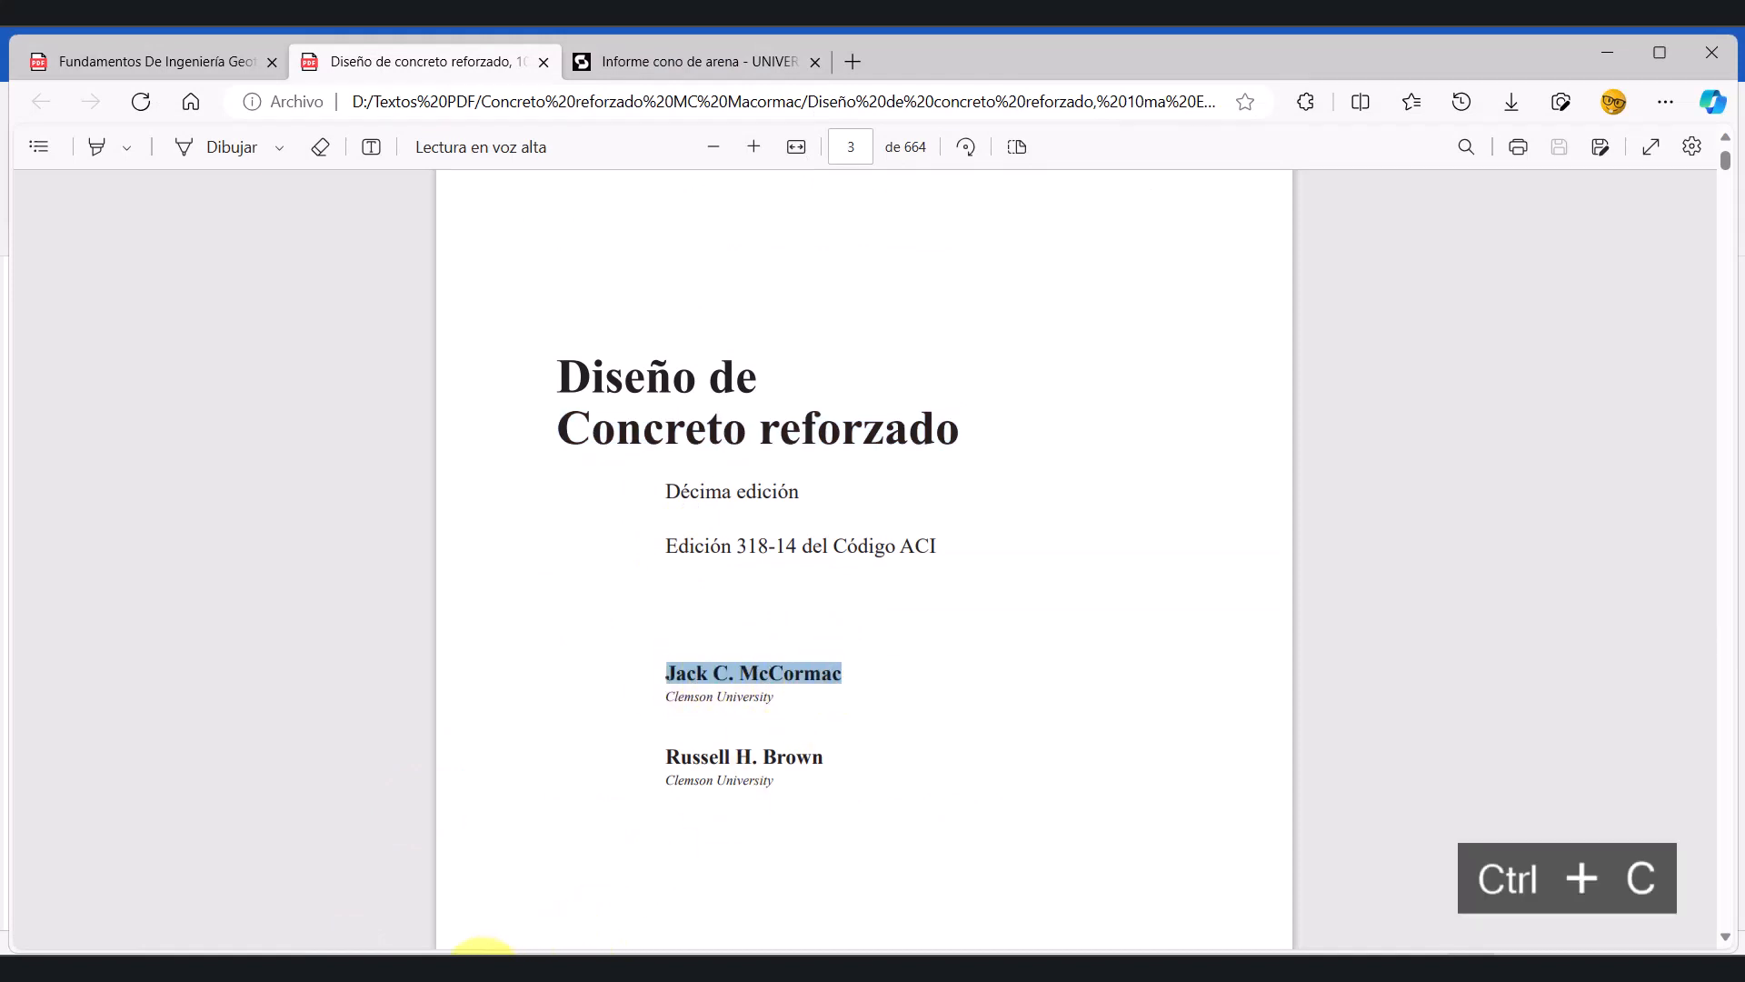
left_click(482, 949)
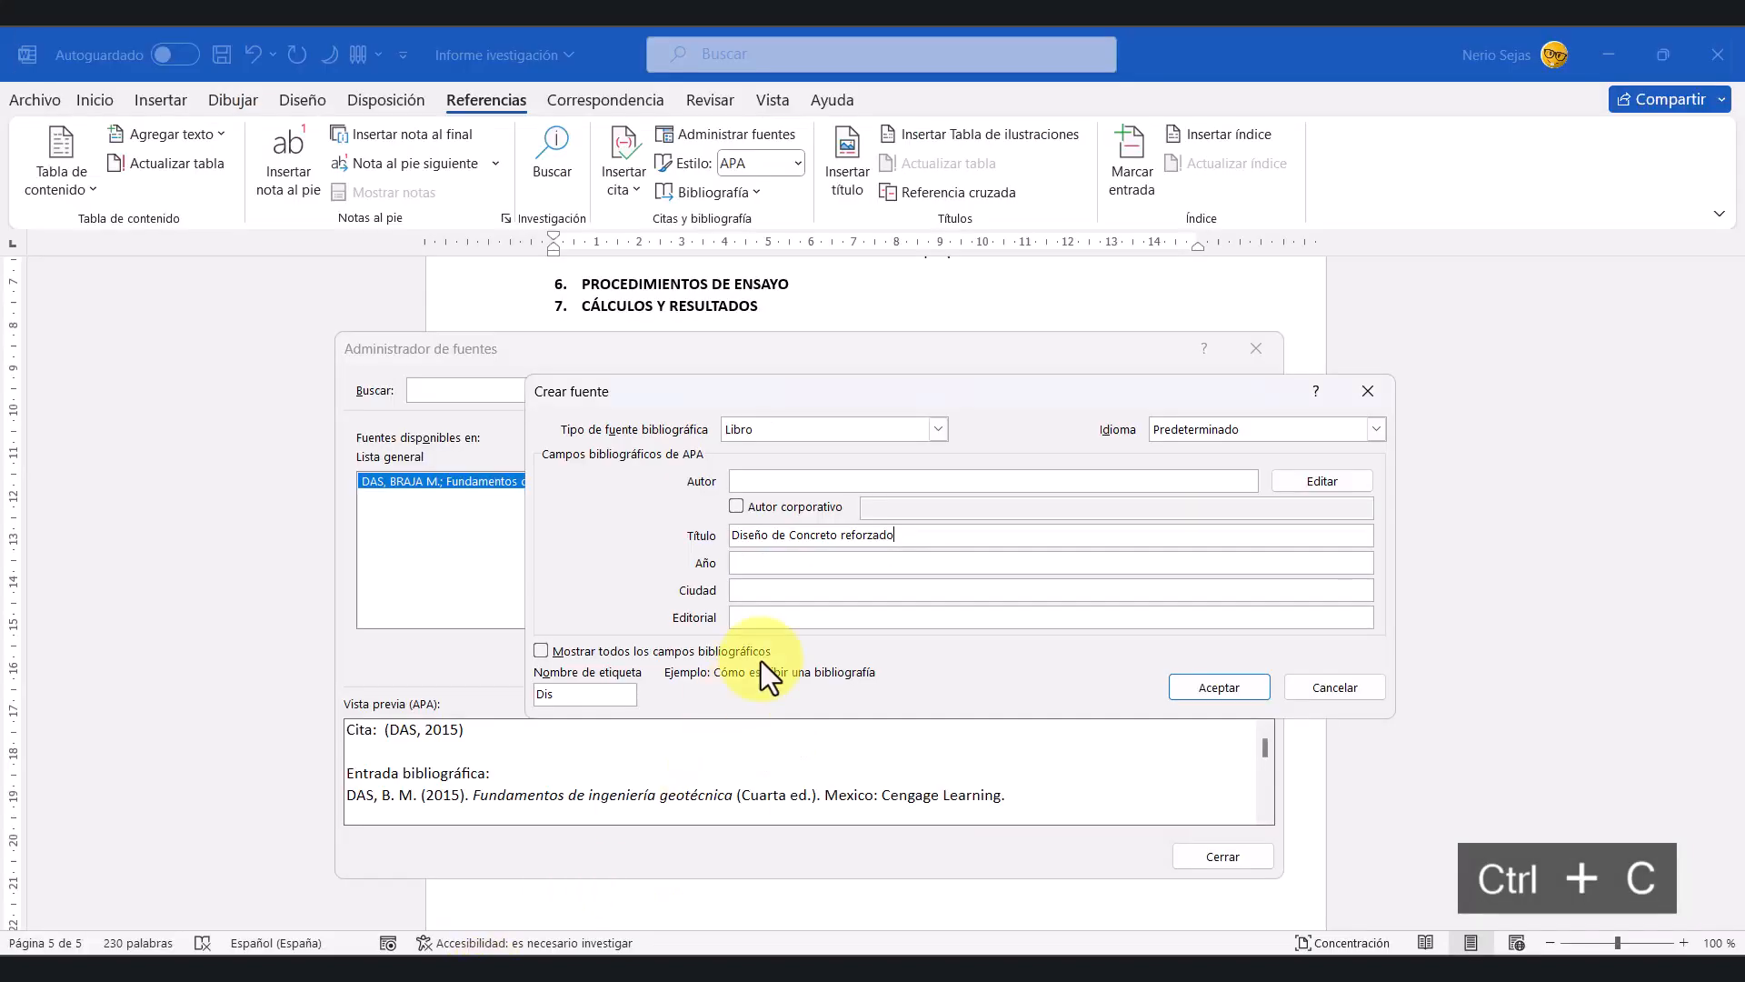
left_click(769, 481)
key("ctrl+v")
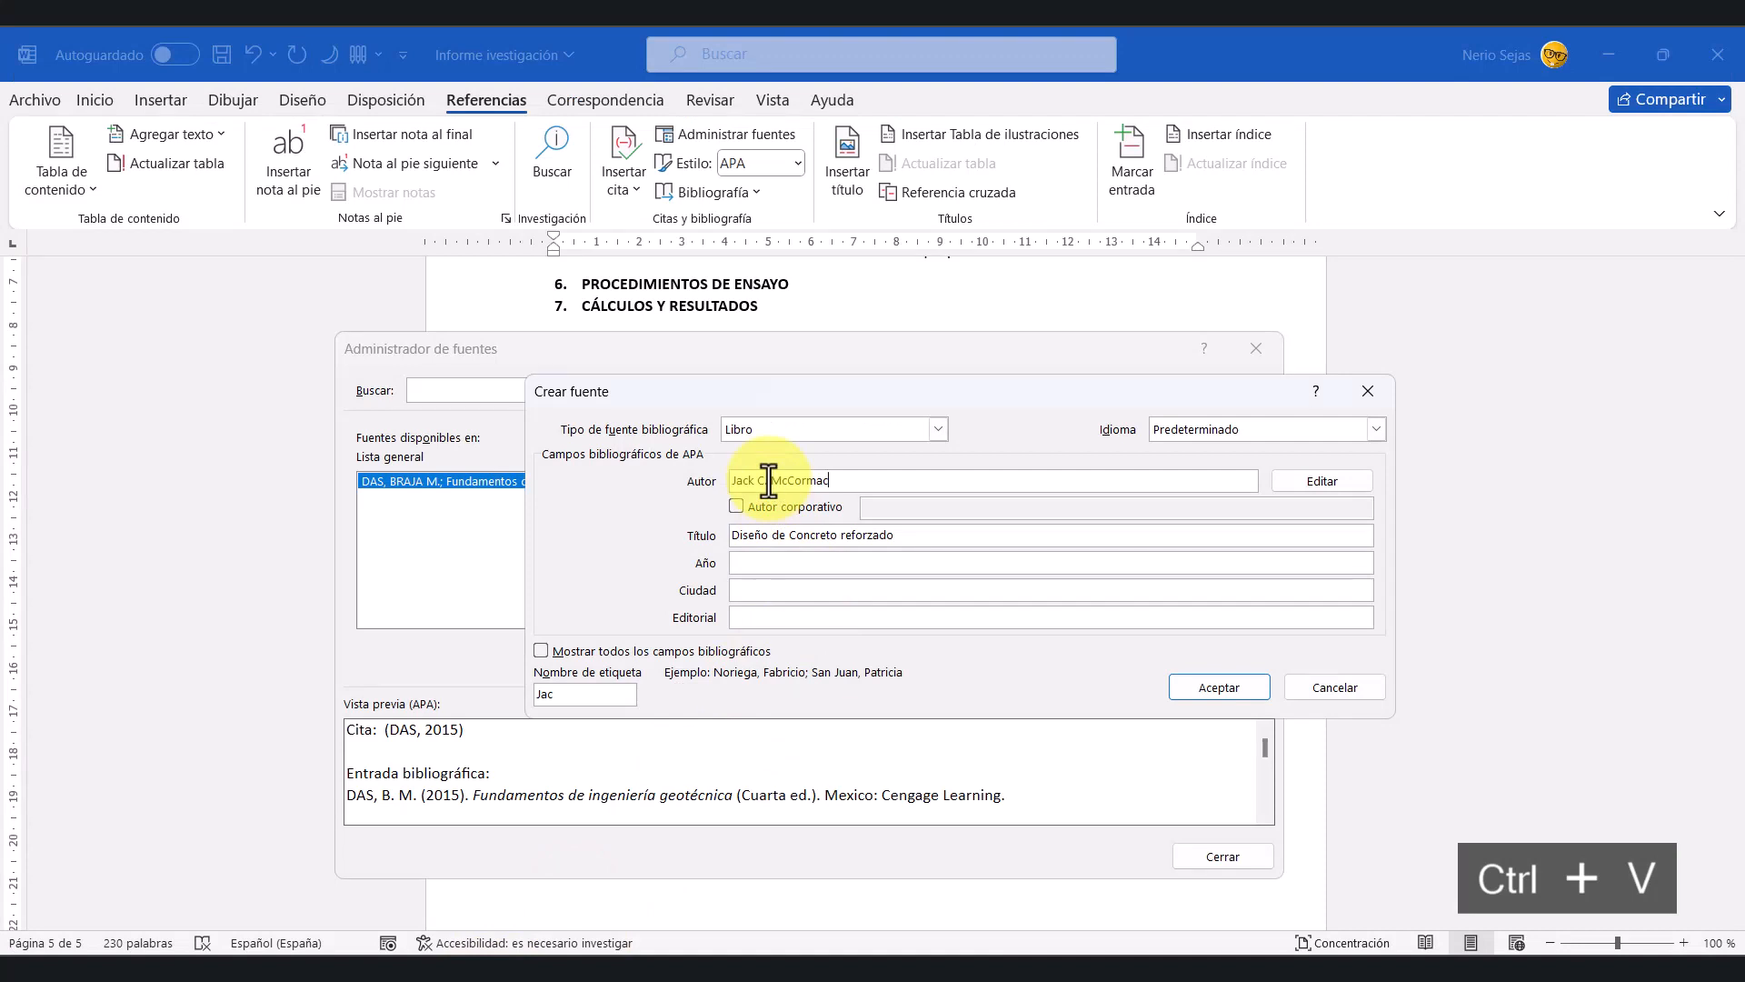
type(";")
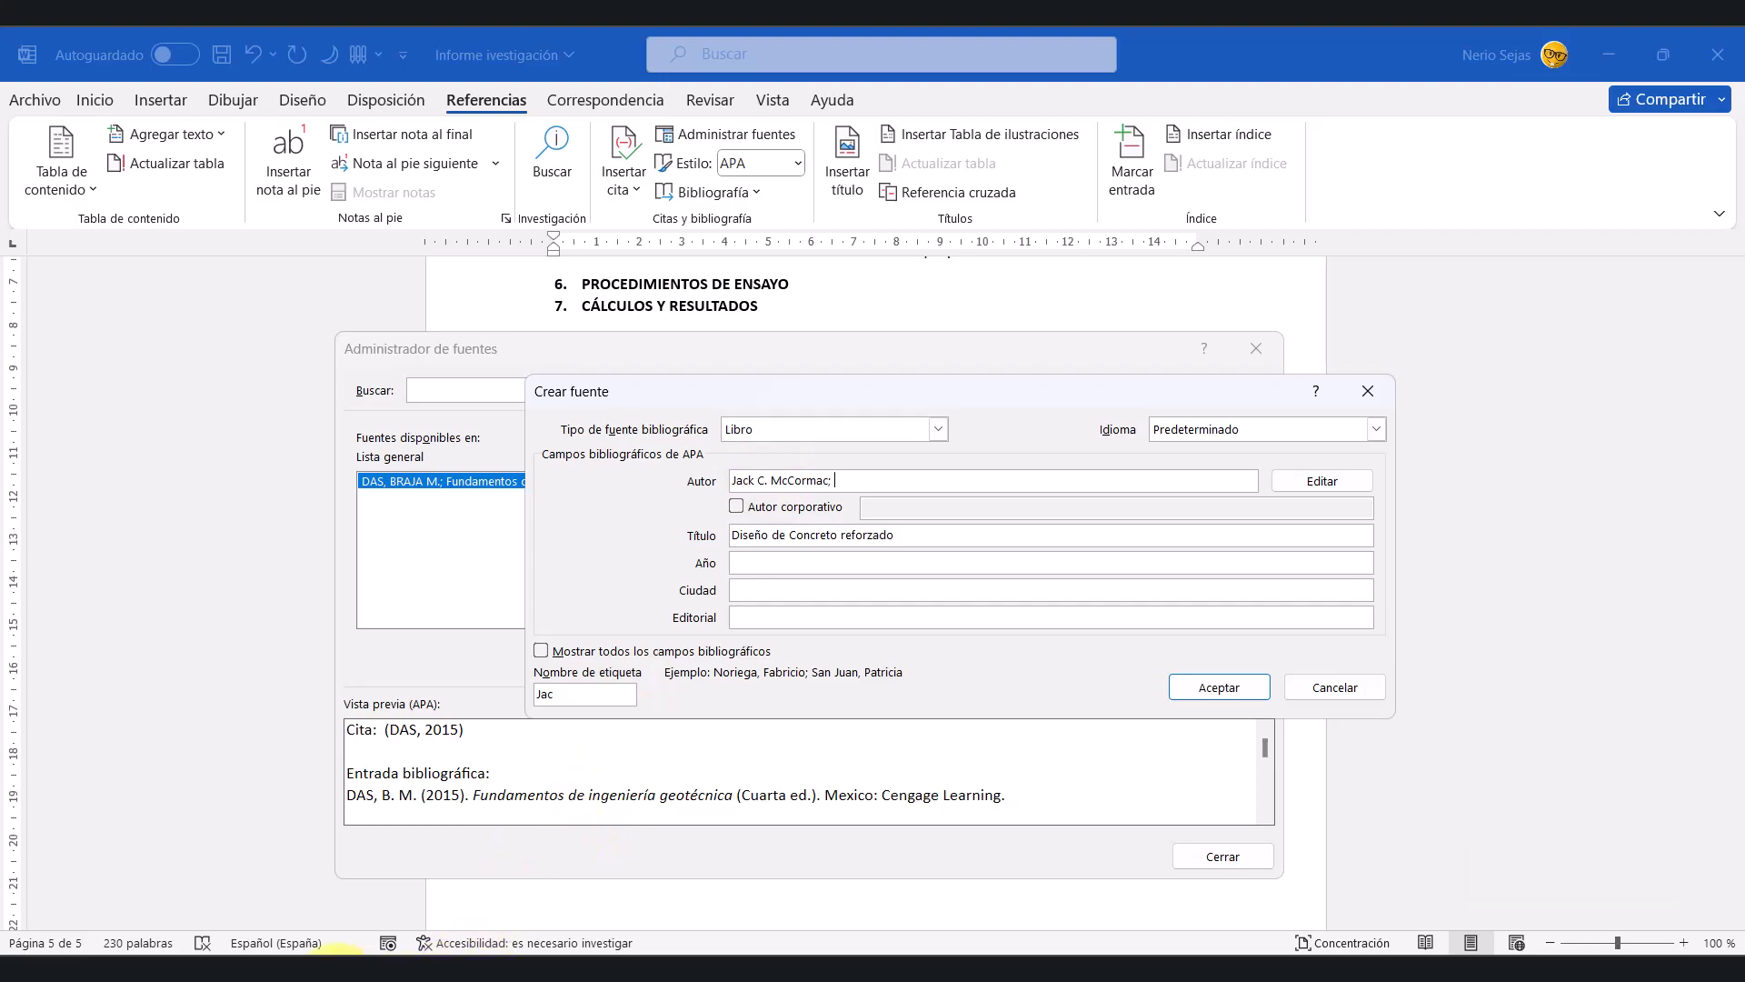
Step: Copy the second author's name from the PDF's title page and paste it after the semicolon in Word's Autor field
left_click(459, 945)
left_click_drag(666, 755, 822, 756)
key("ctrl+c")
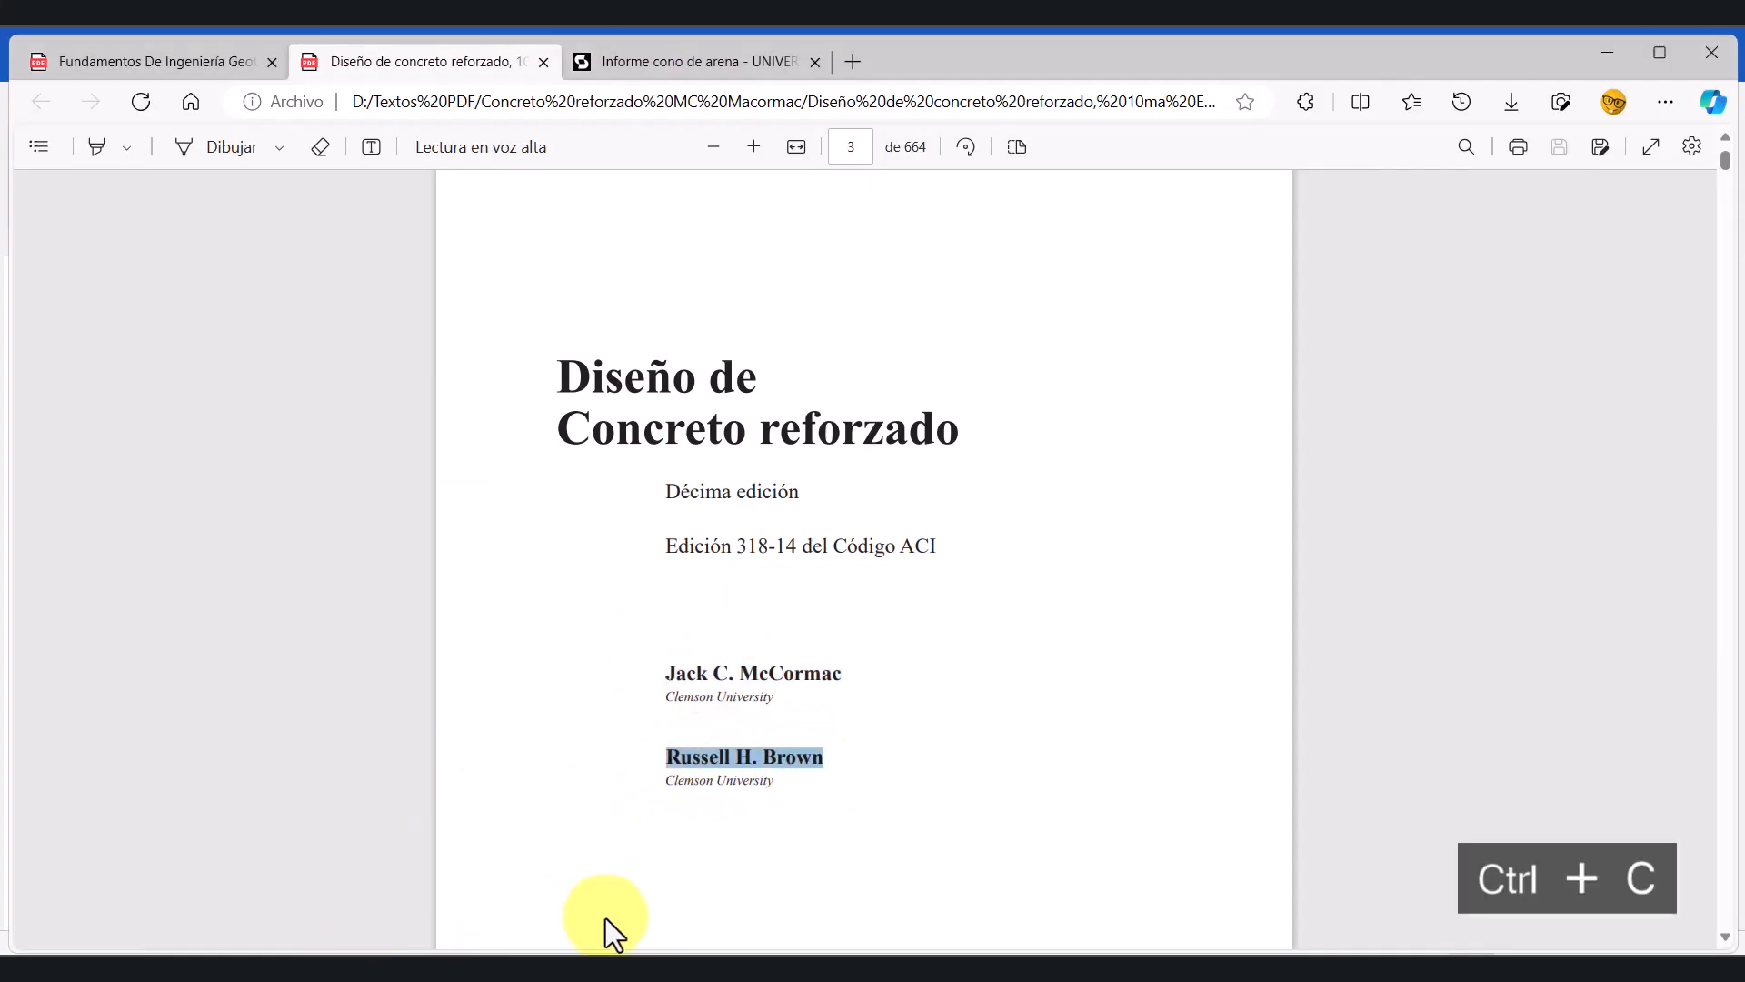
left_click(461, 945)
key("ctrl+v")
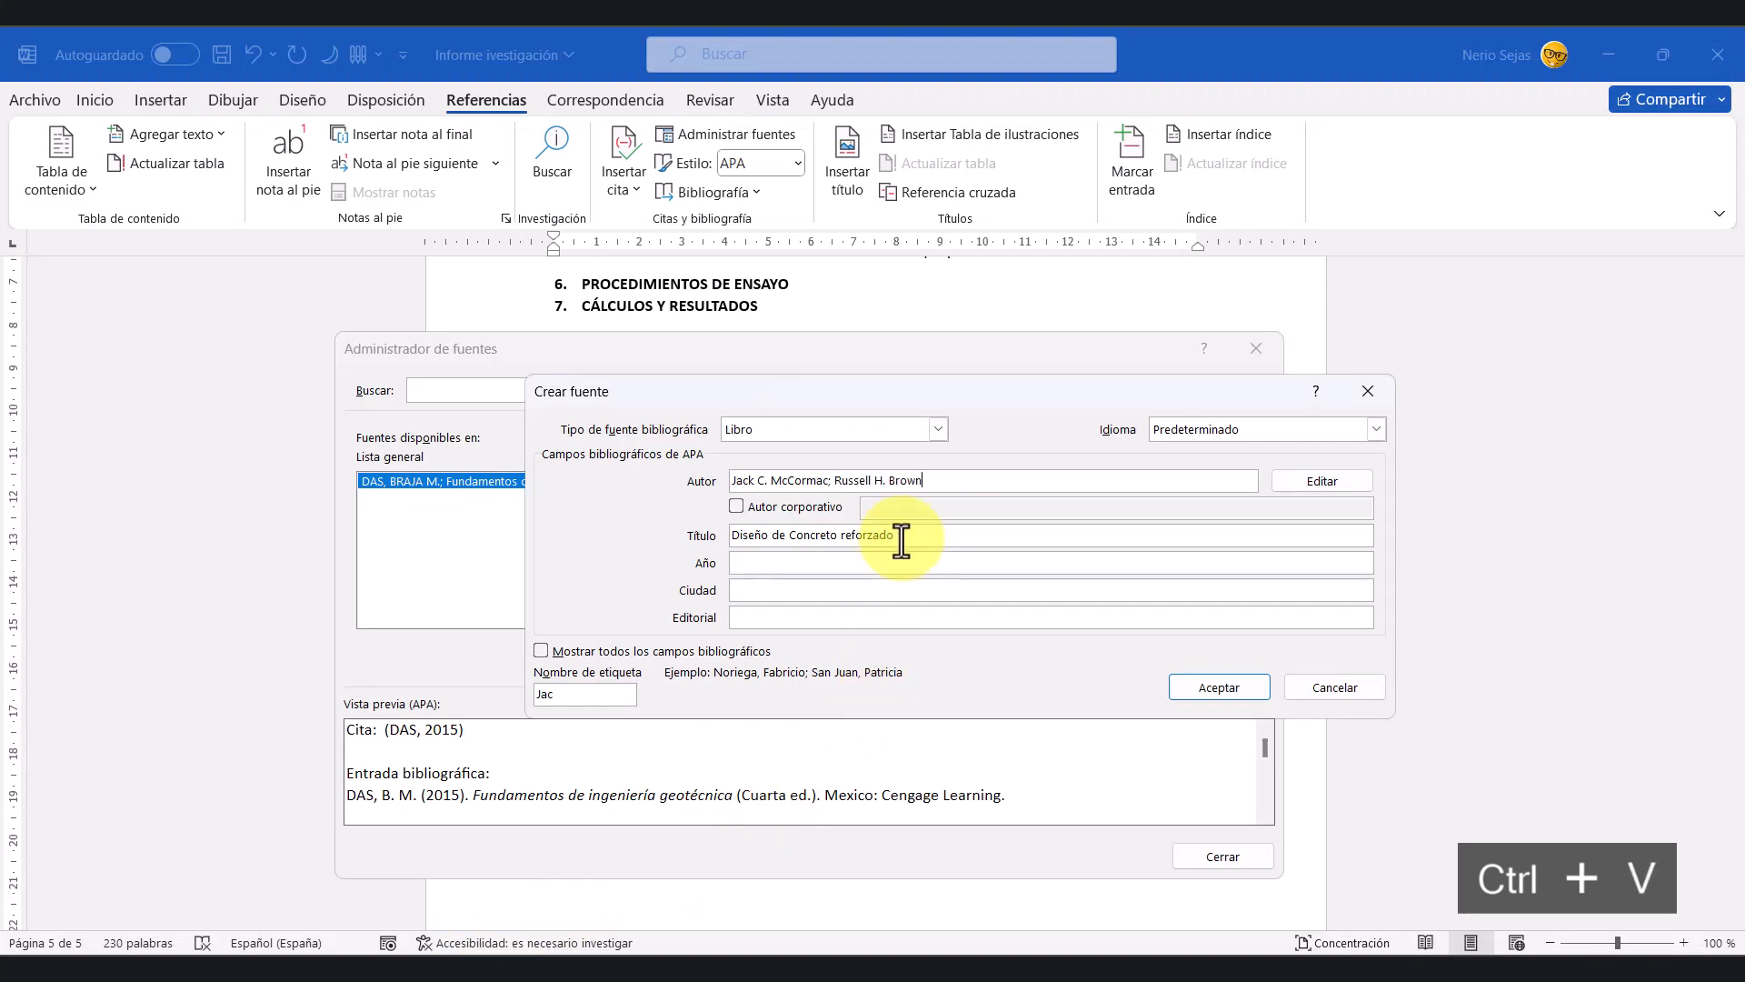
Step: Check the PDF's title page for the year, then set the source's Año to 2015 and Ciudad to Mexico in Word
left_click(798, 566)
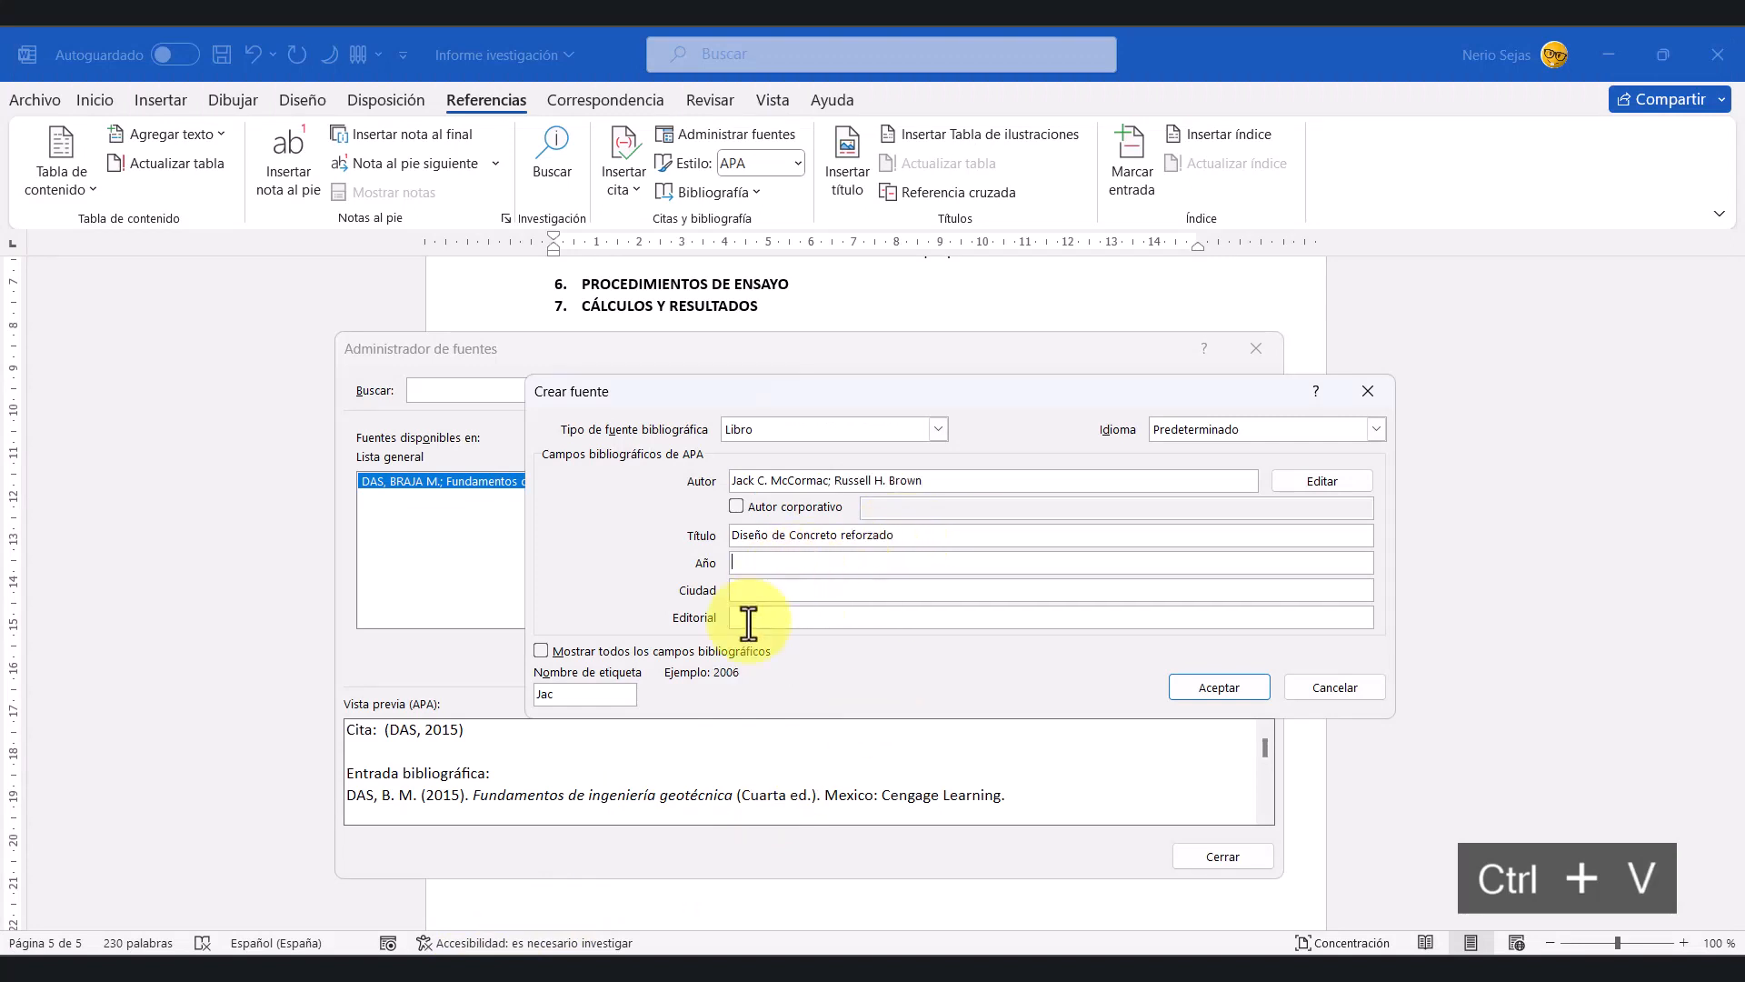
left_click(346, 951)
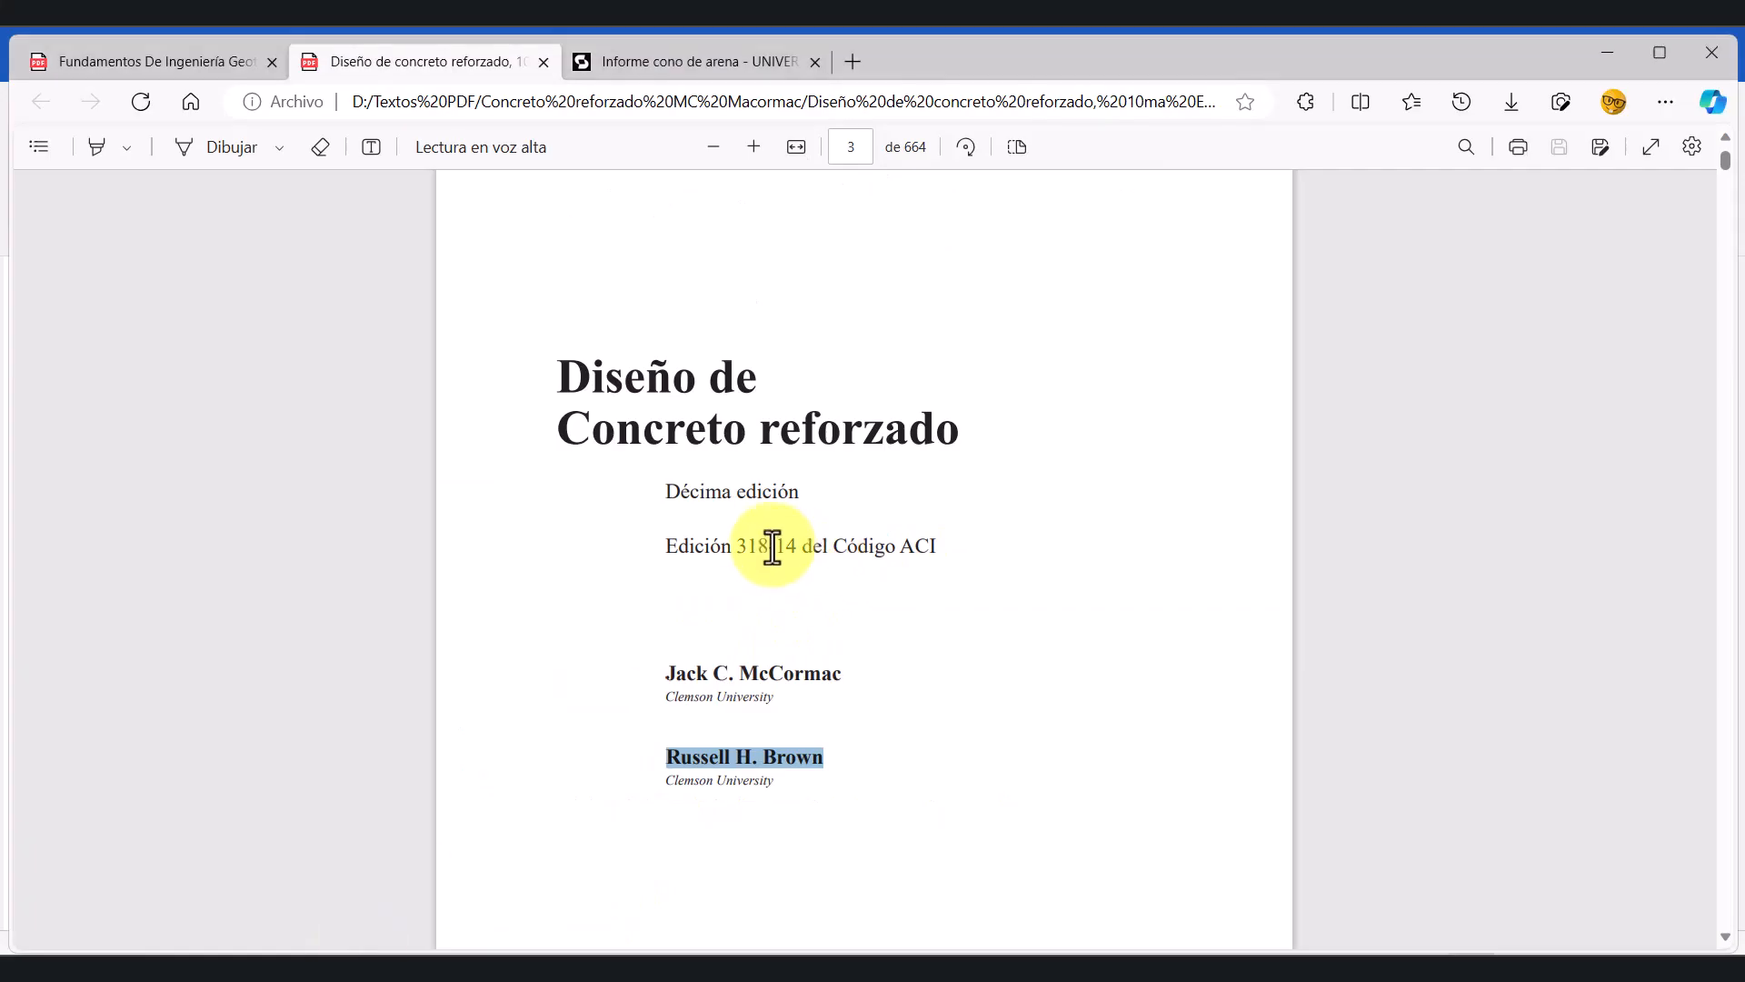
scroll(857, 545, "down", 1)
key("alt+Tab")
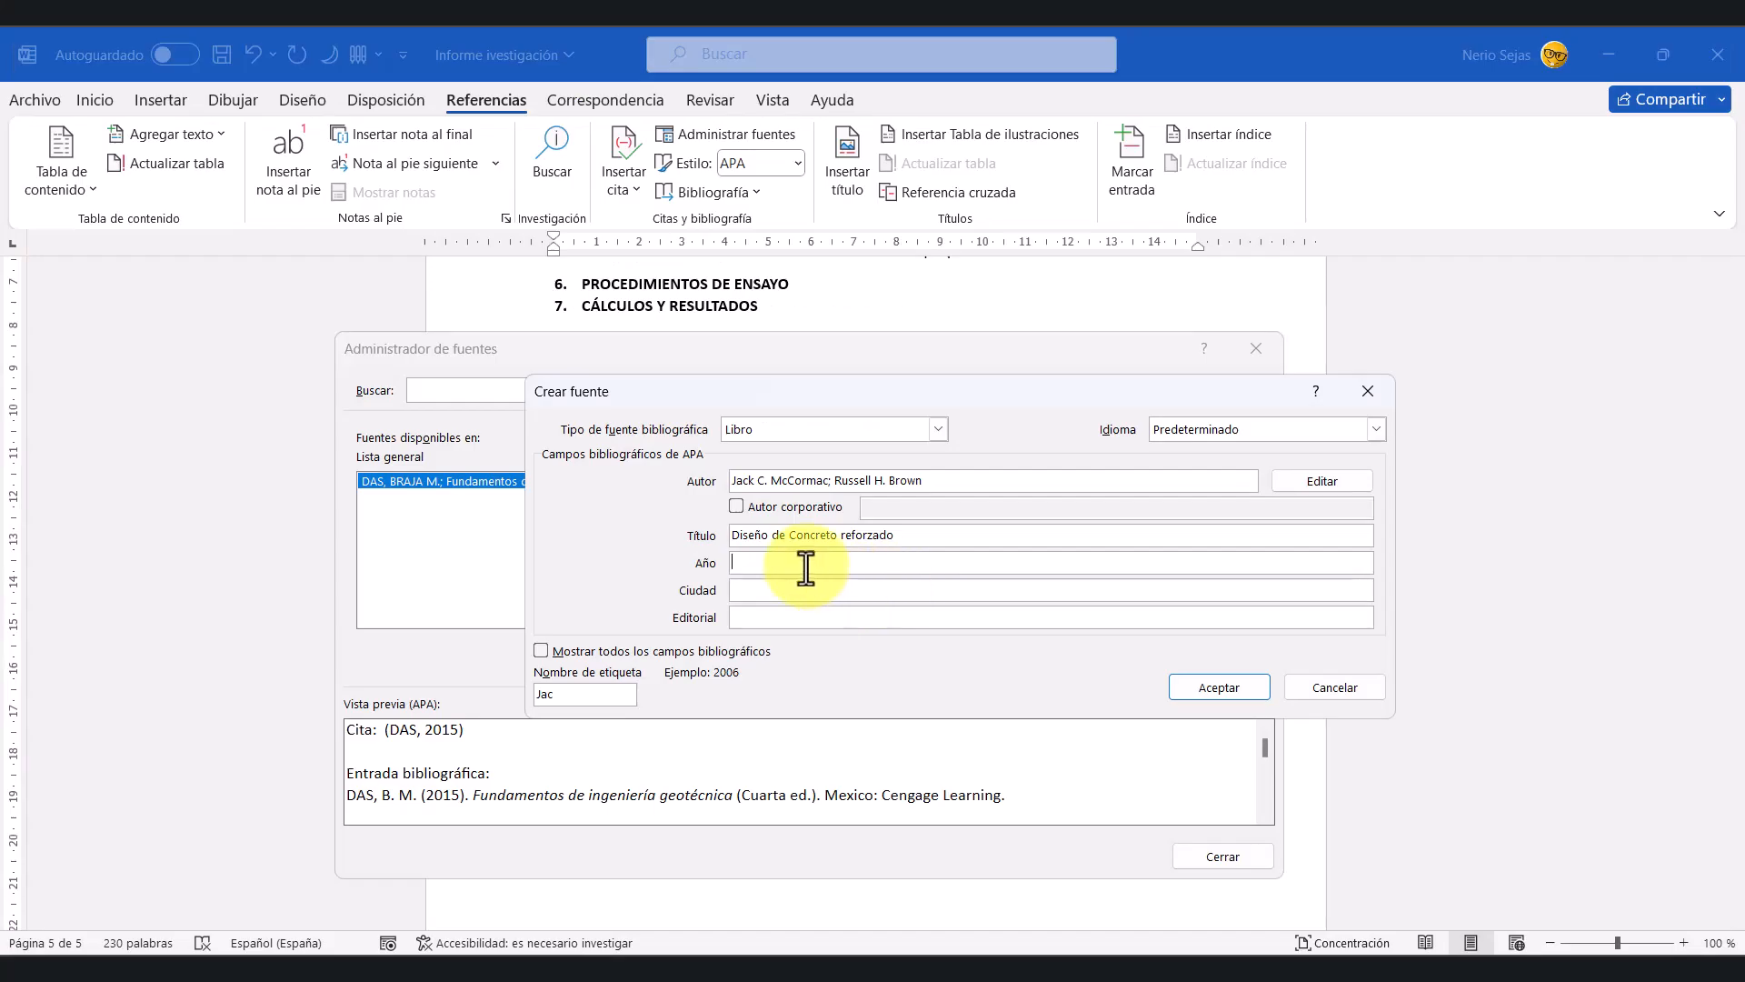
type("2015")
left_click(790, 591)
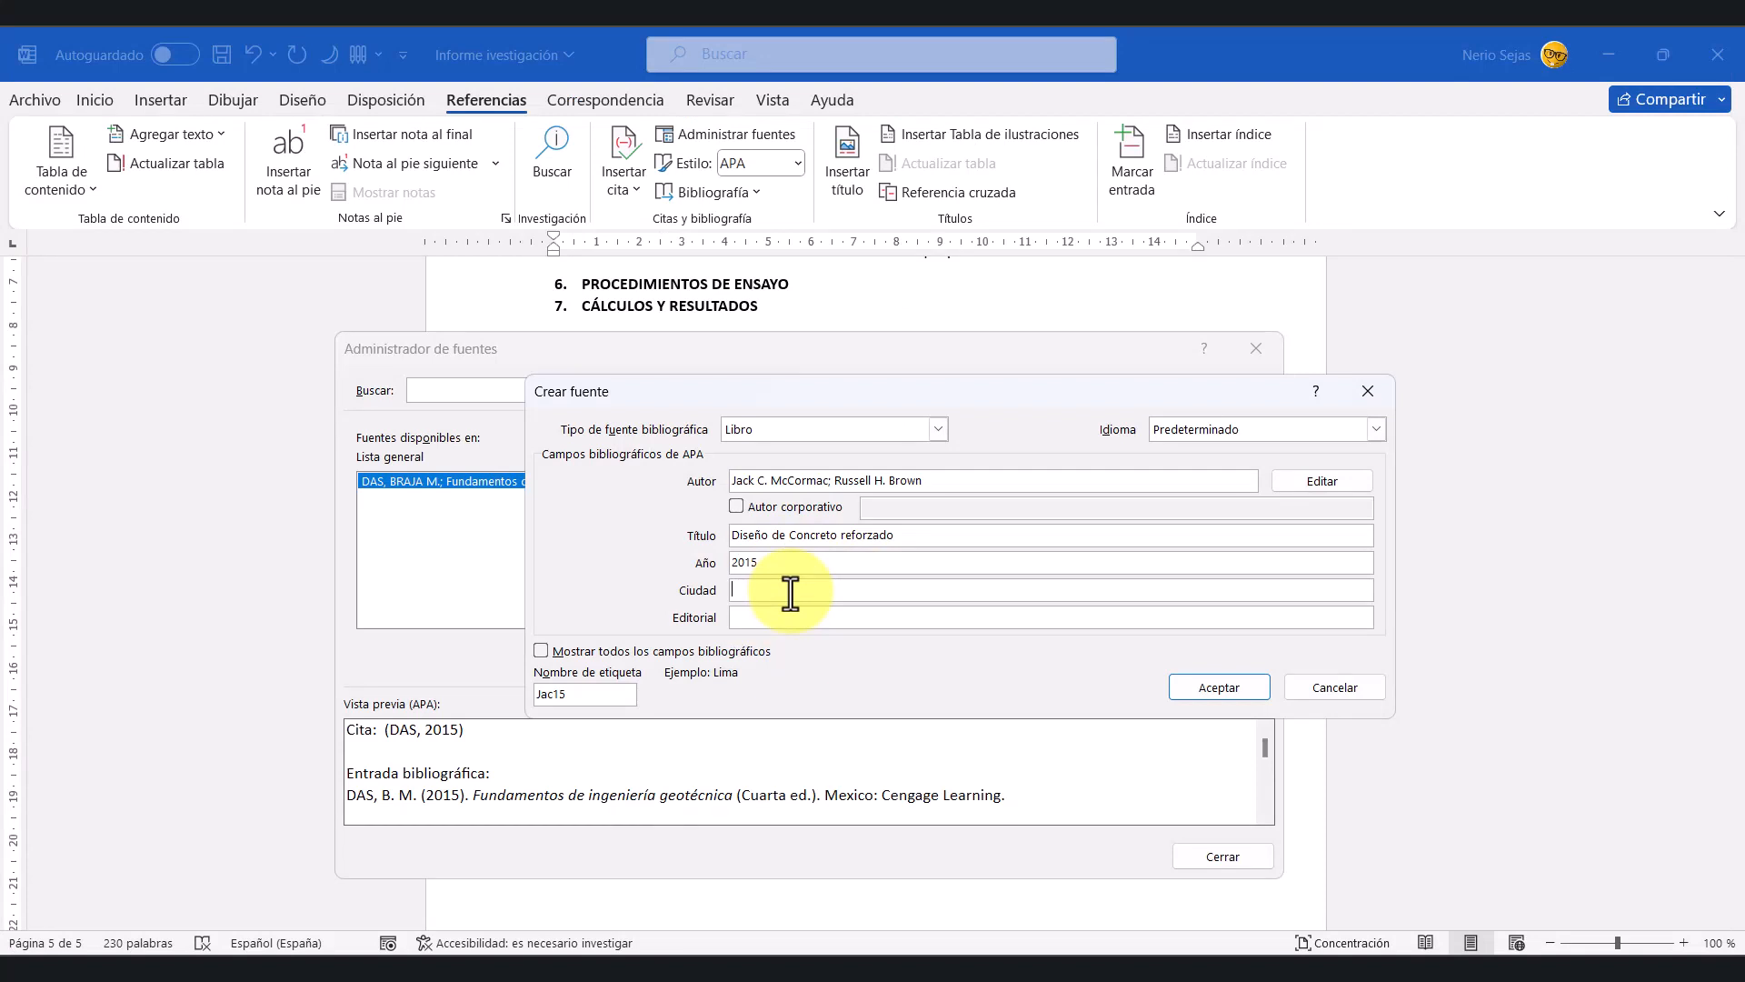
type("Mexixo")
key("BackSpace")
key("BackSpace")
type("co")
Step: Copy the publisher name Alfaomega from the PDF's credits page and paste it into Word's Editorial field
left_click(782, 617)
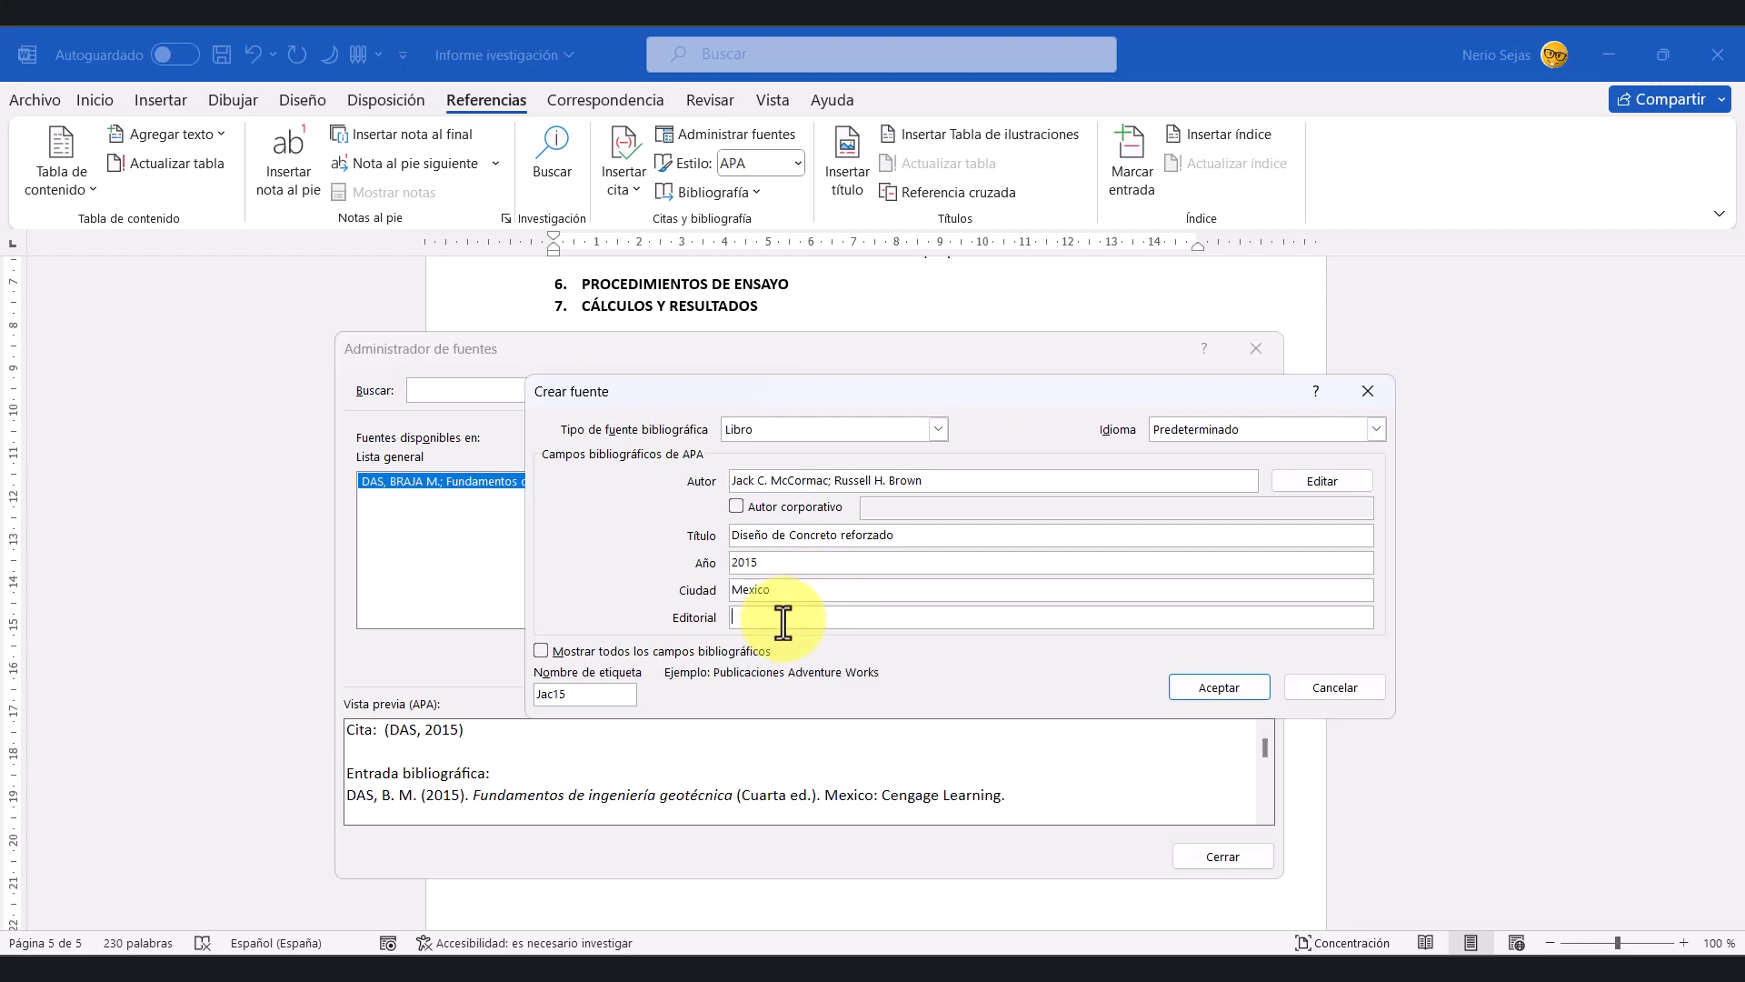
left_click(323, 969)
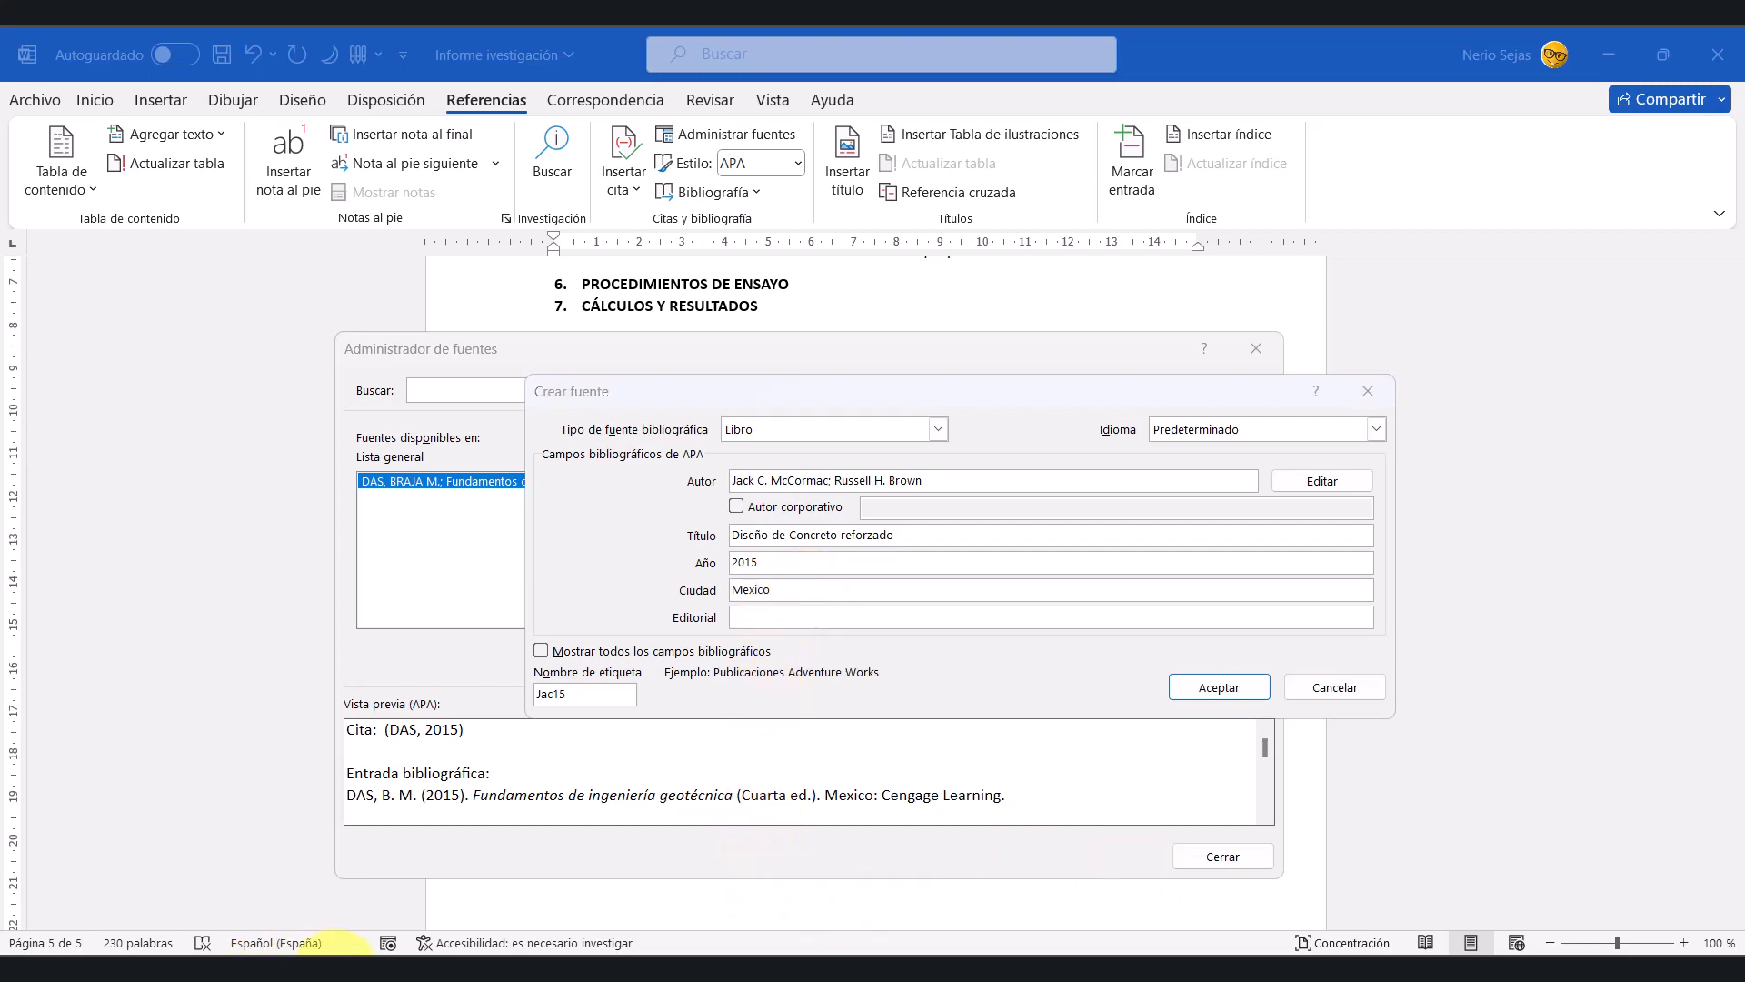
scroll(873, 577, "up", 10)
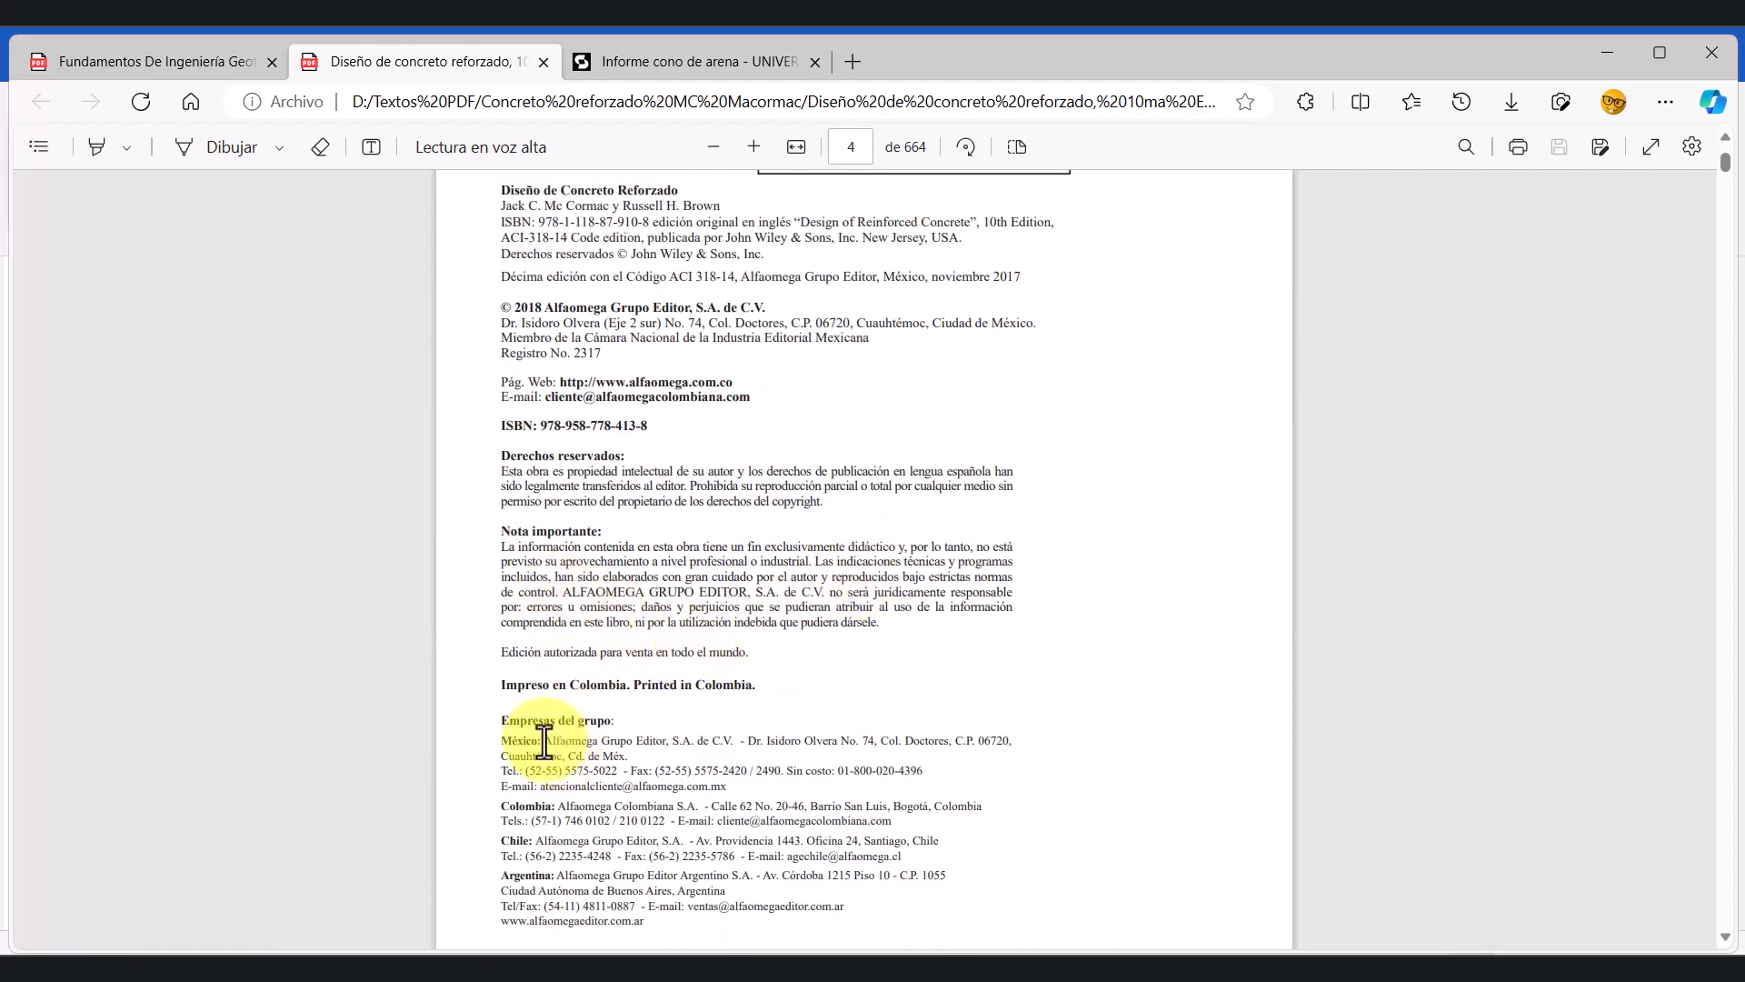
left_click_drag(544, 740, 596, 742)
key("ctrl+c")
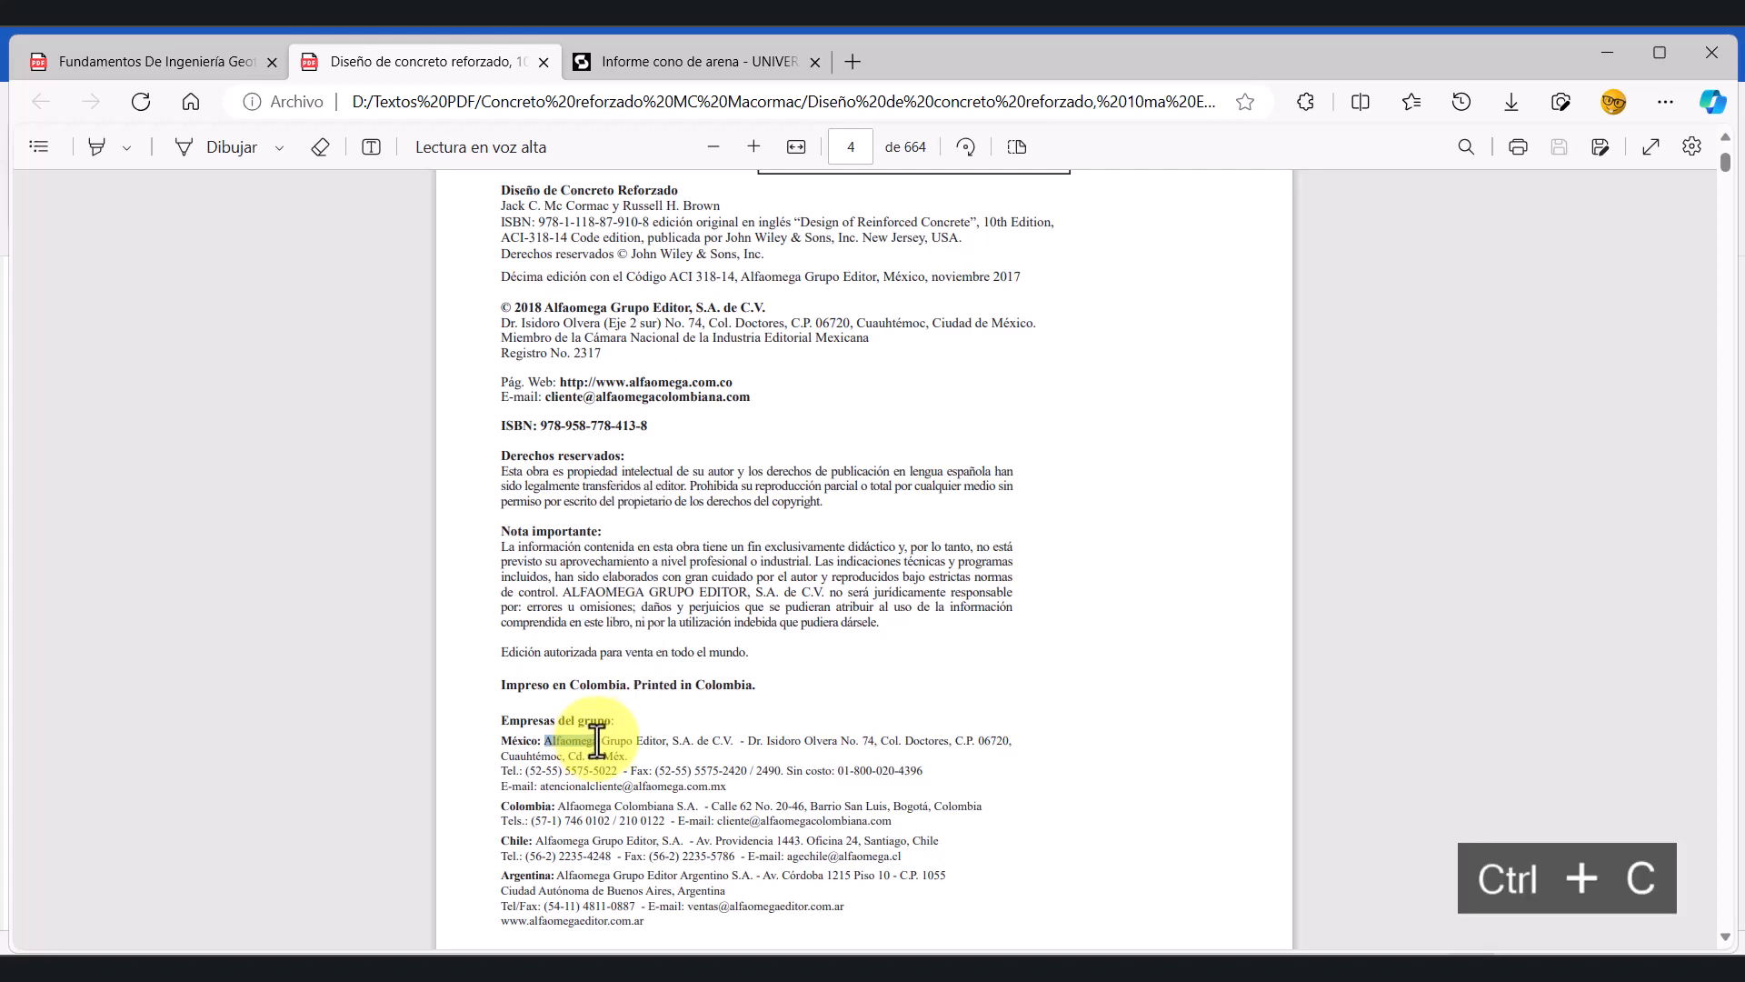
key("alt+Tab")
left_click(817, 620)
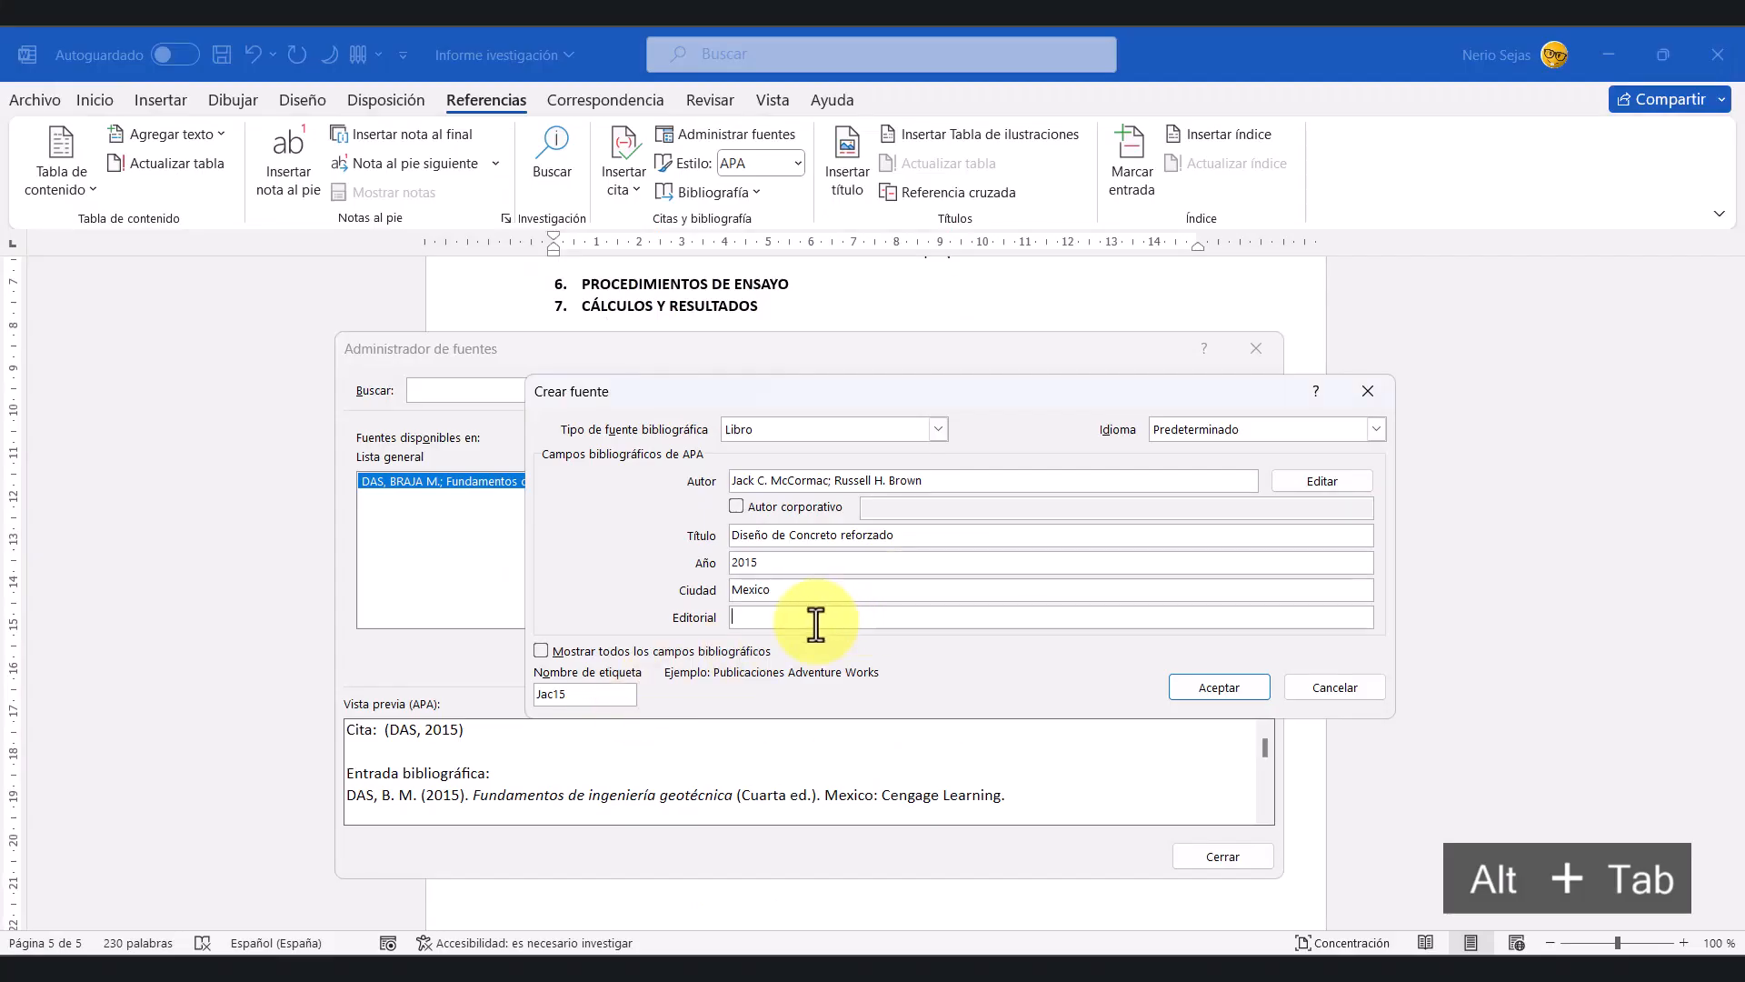
key("ctrl+v")
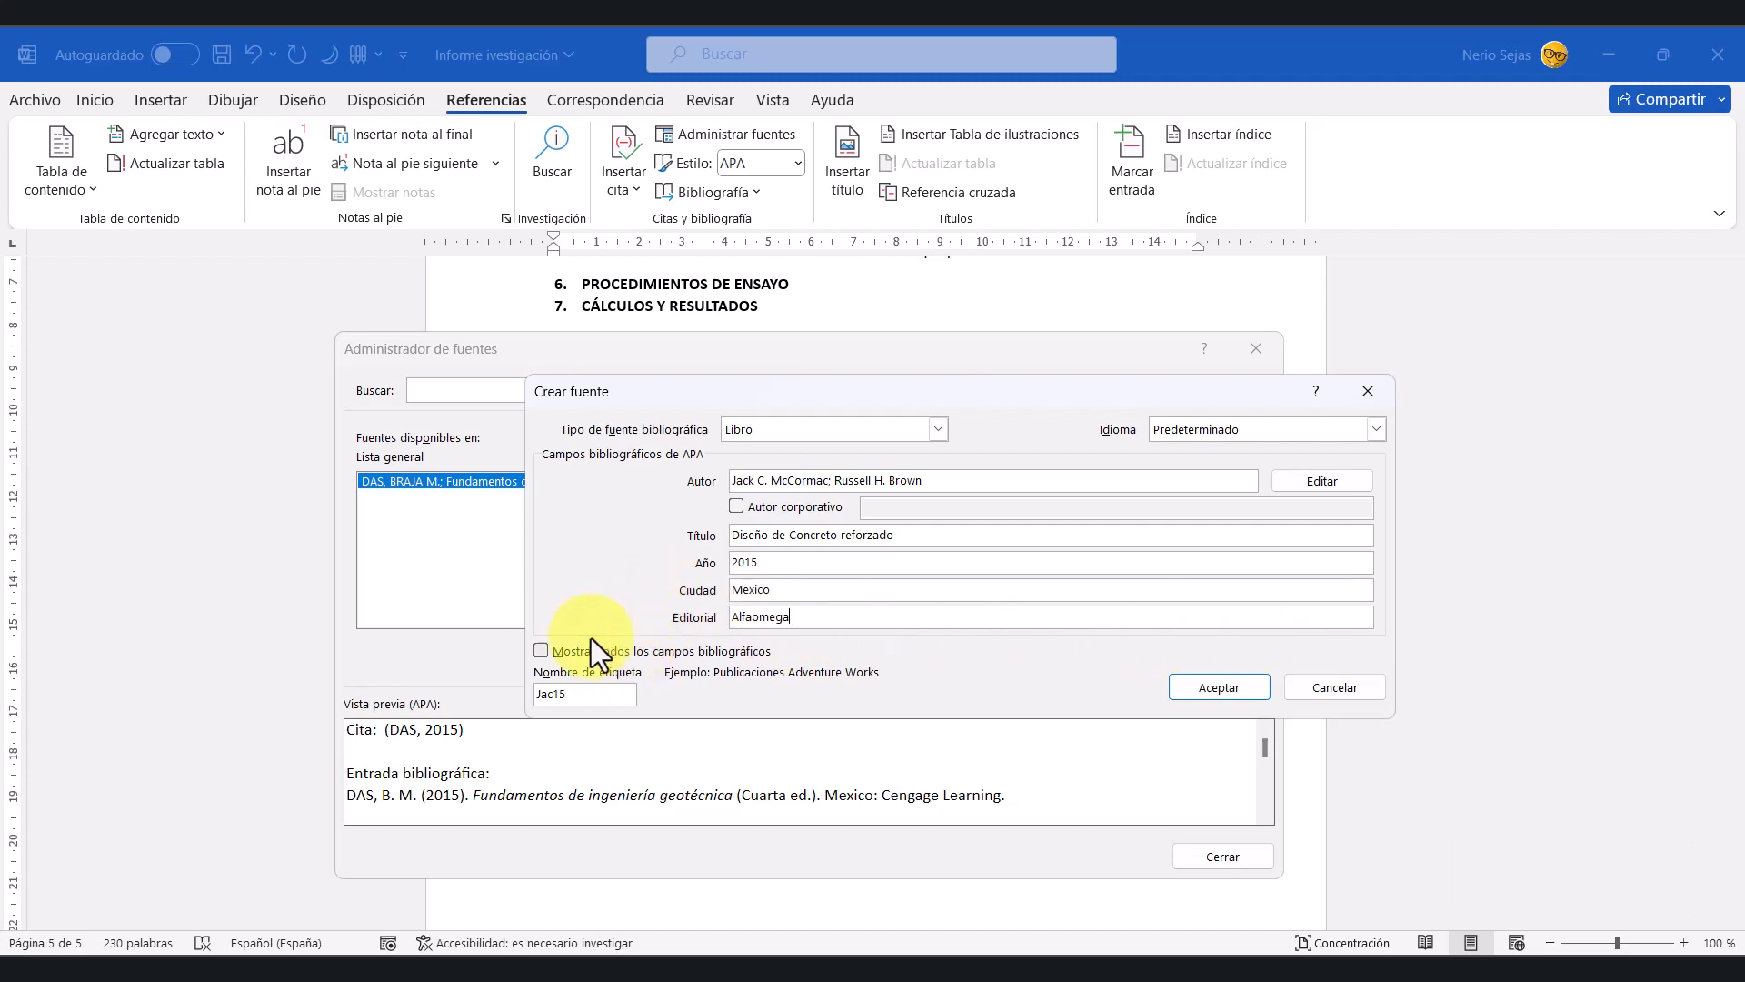
Step: Show all bibliographic fields, set Edición to "Décima", and save the concrete design book source
left_click(542, 650)
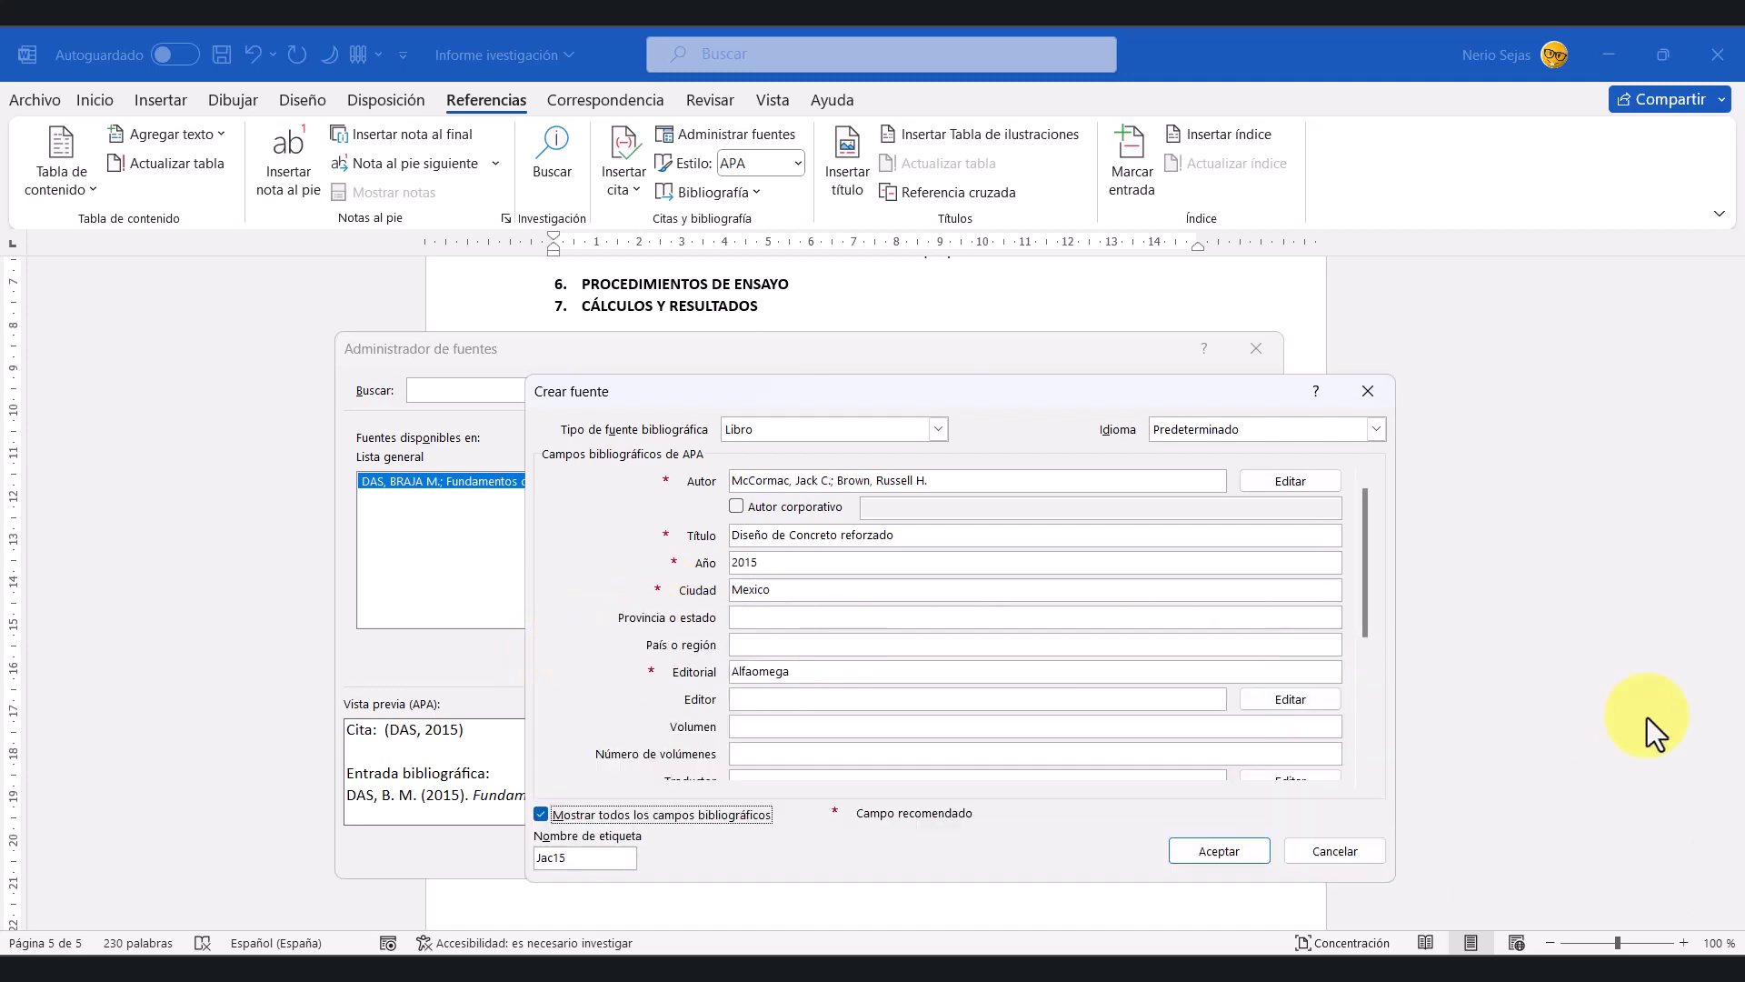
left_click_drag(1365, 592, 1361, 685)
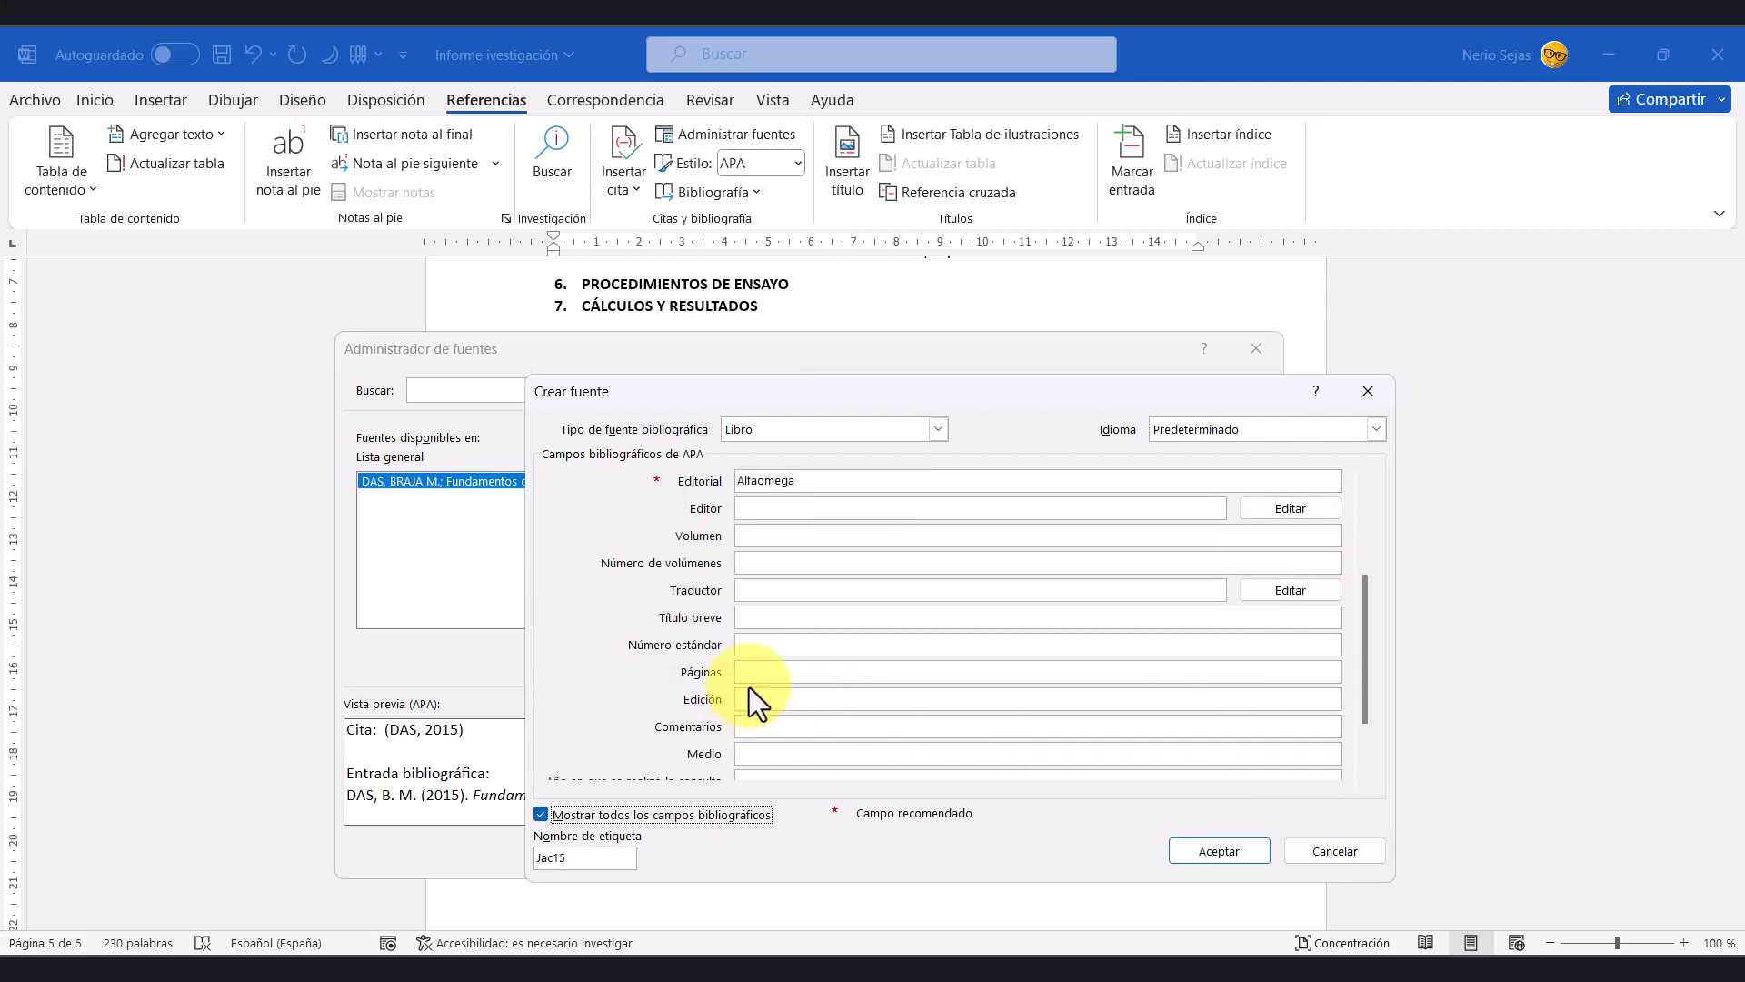
left_click(755, 697)
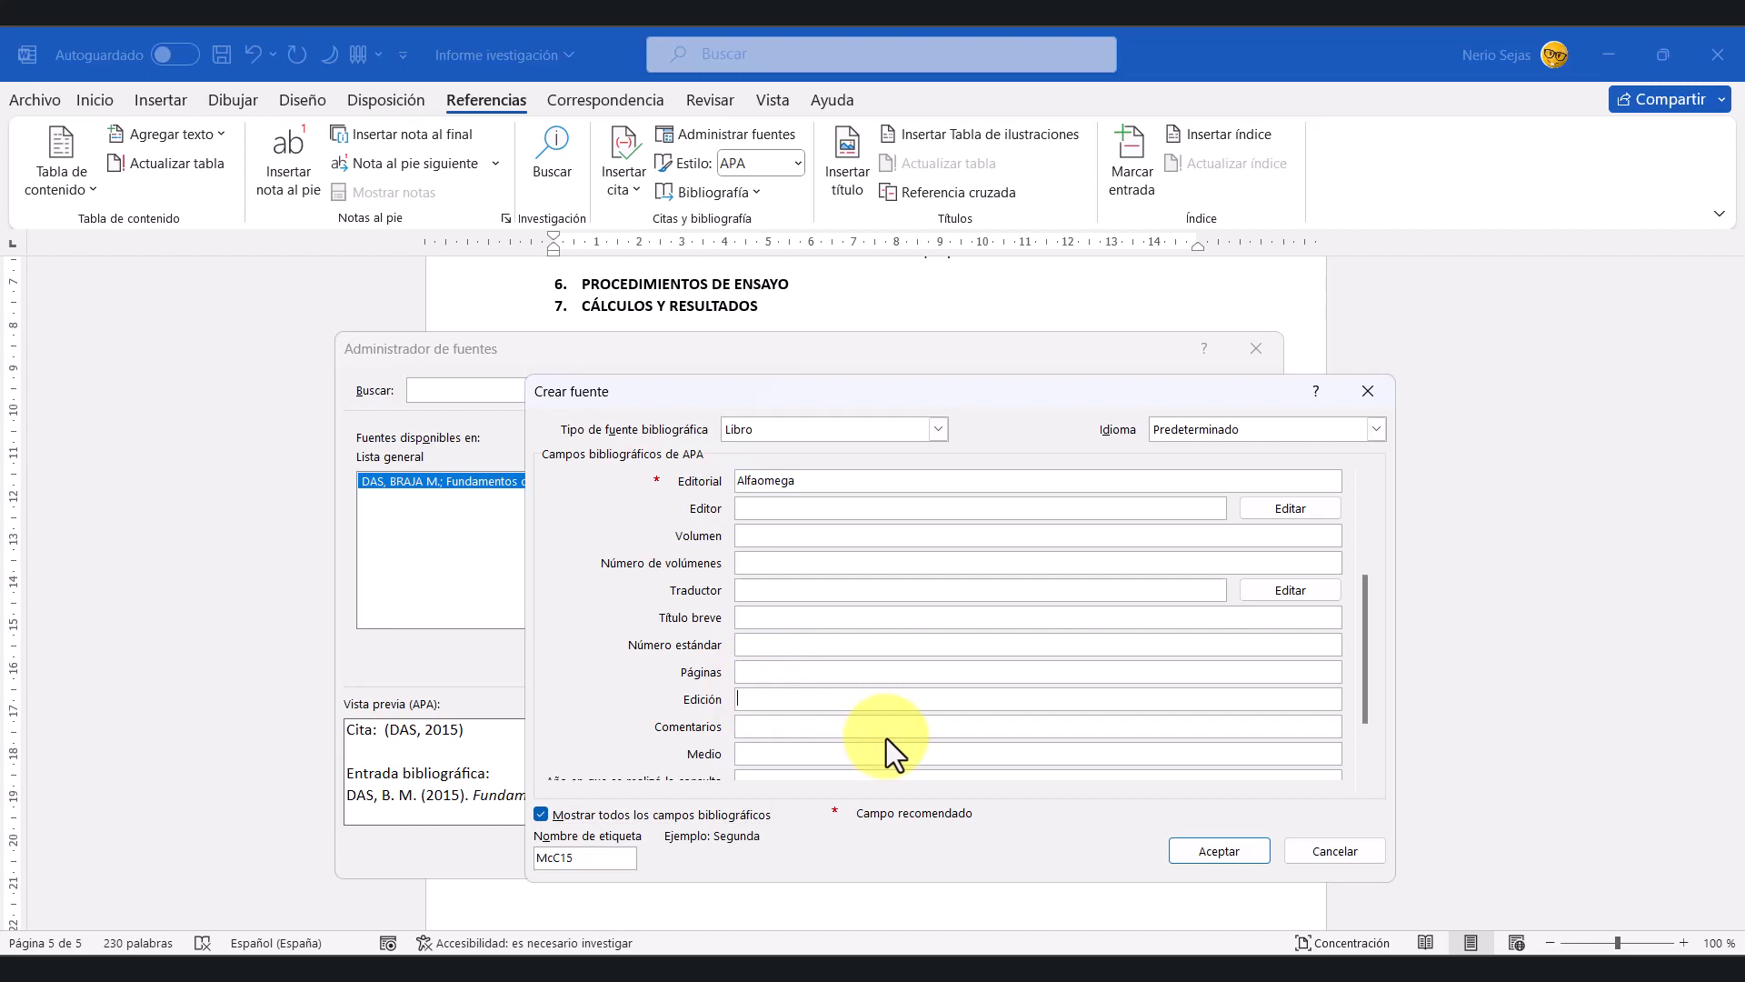
type("Décima")
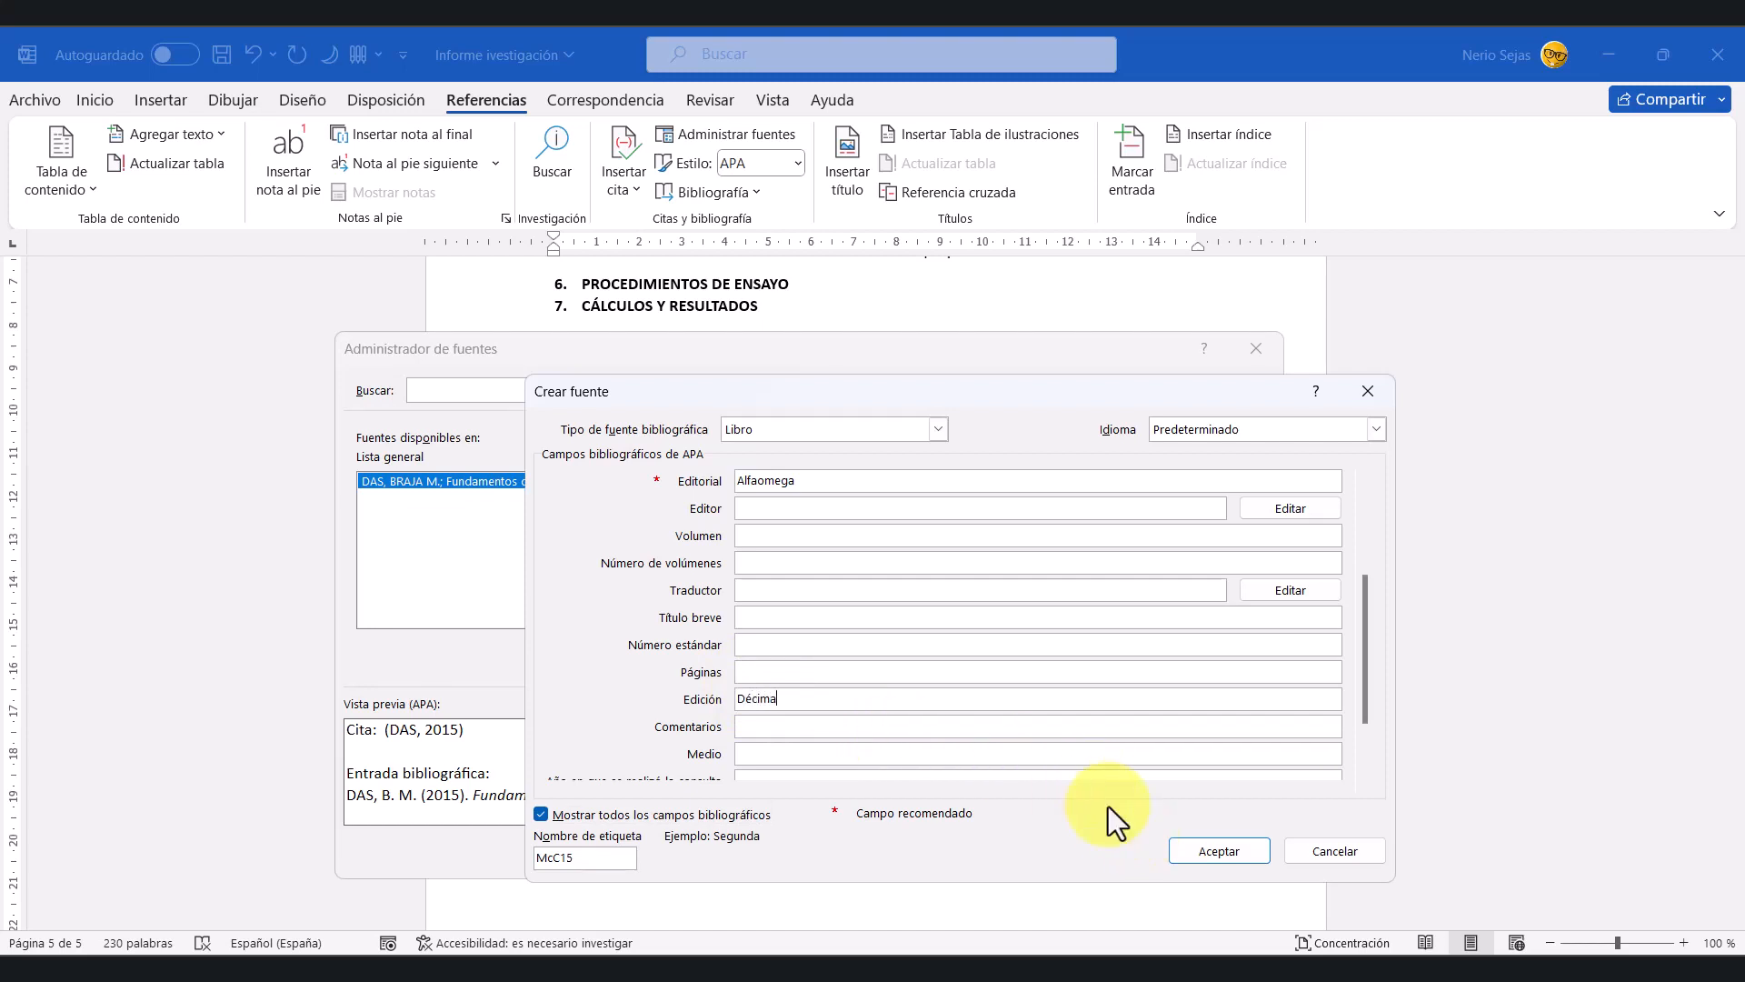
left_click(1219, 852)
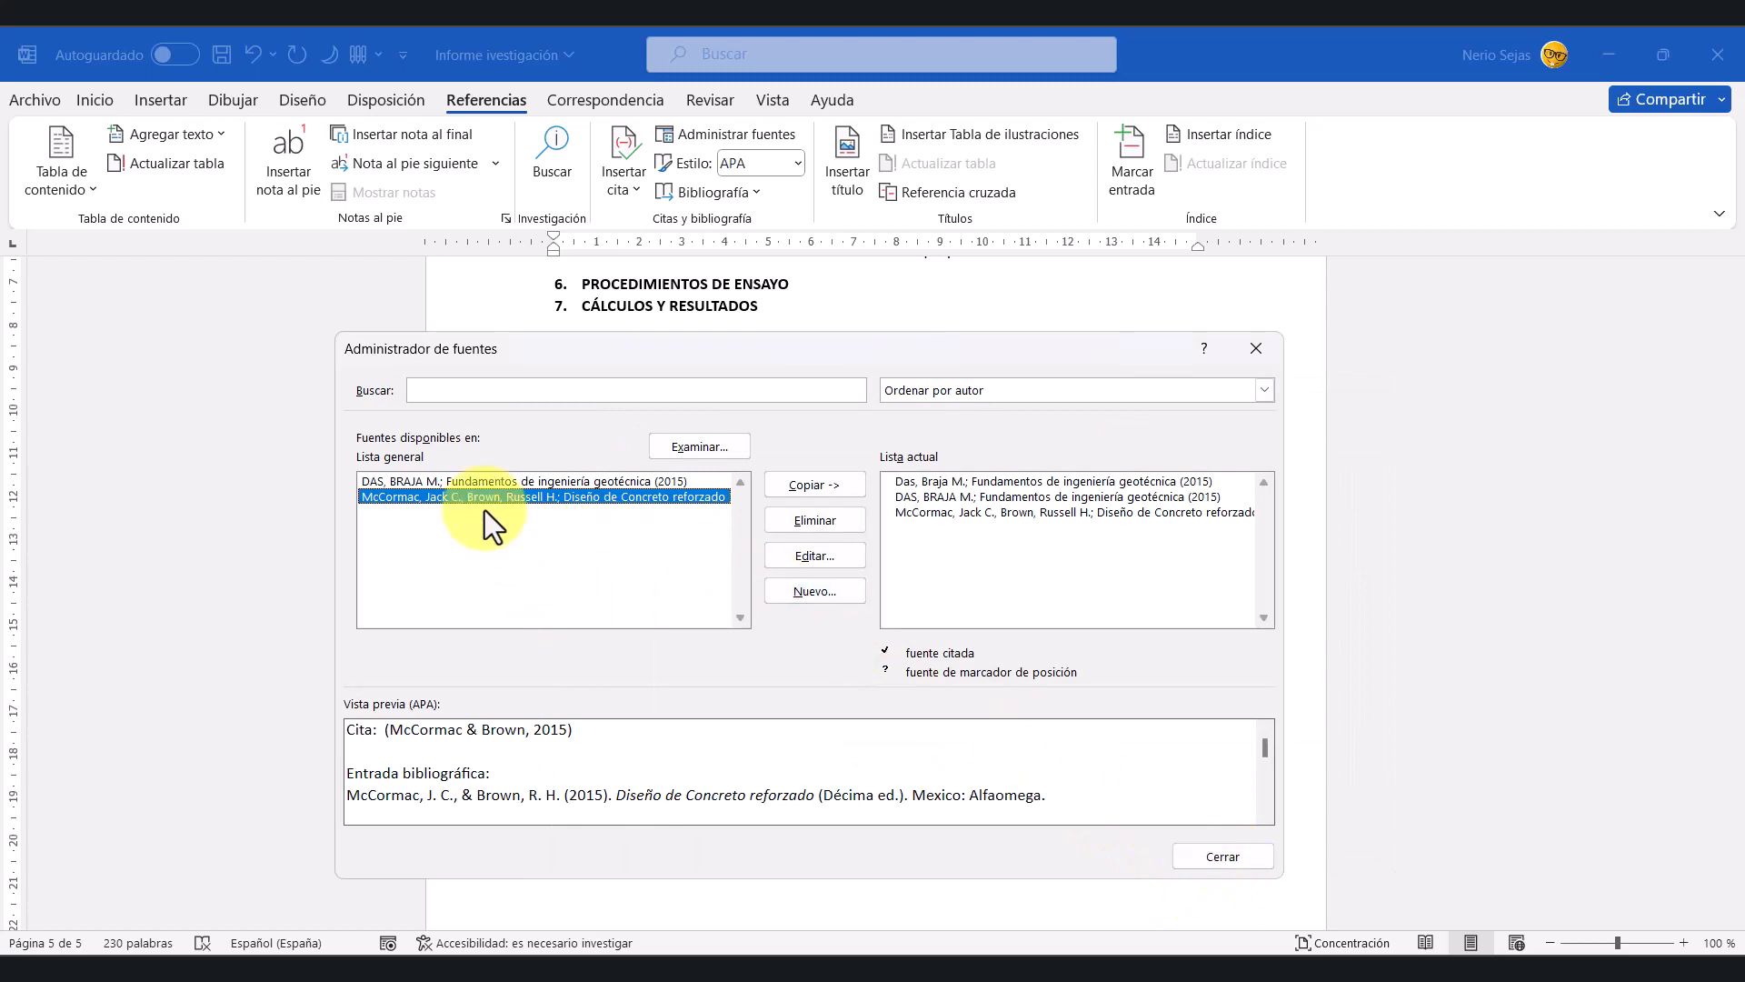
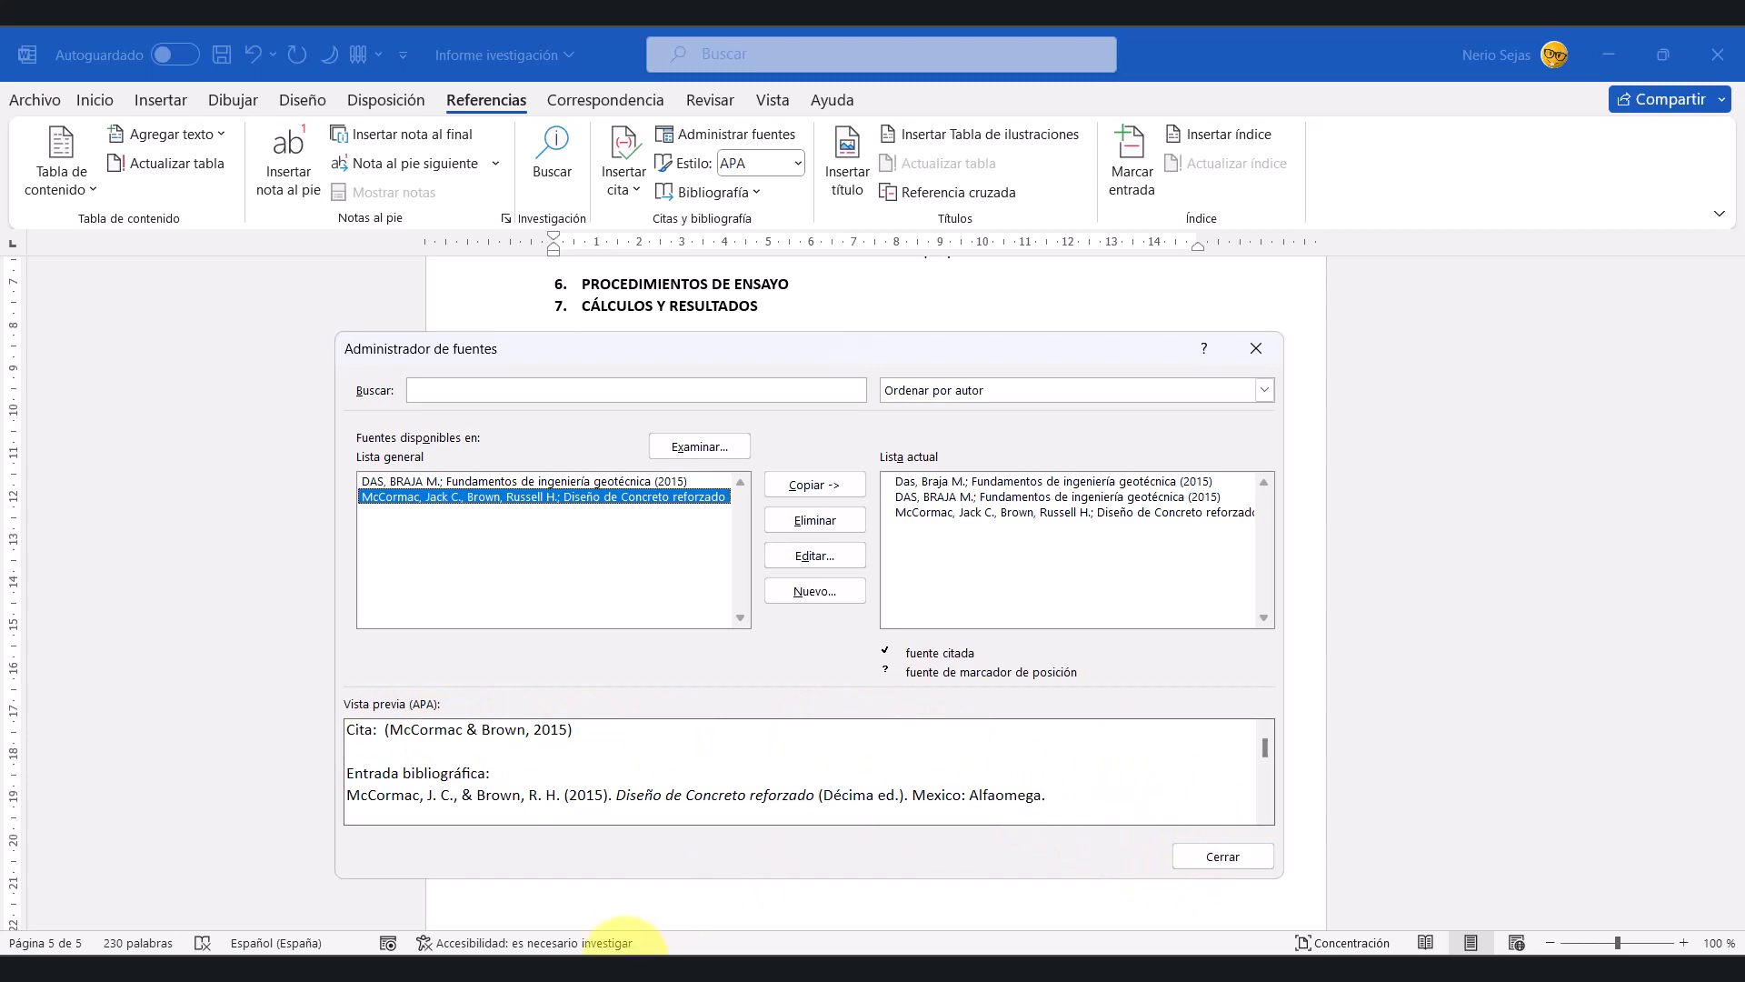
left_click(794, 591)
left_click(941, 429)
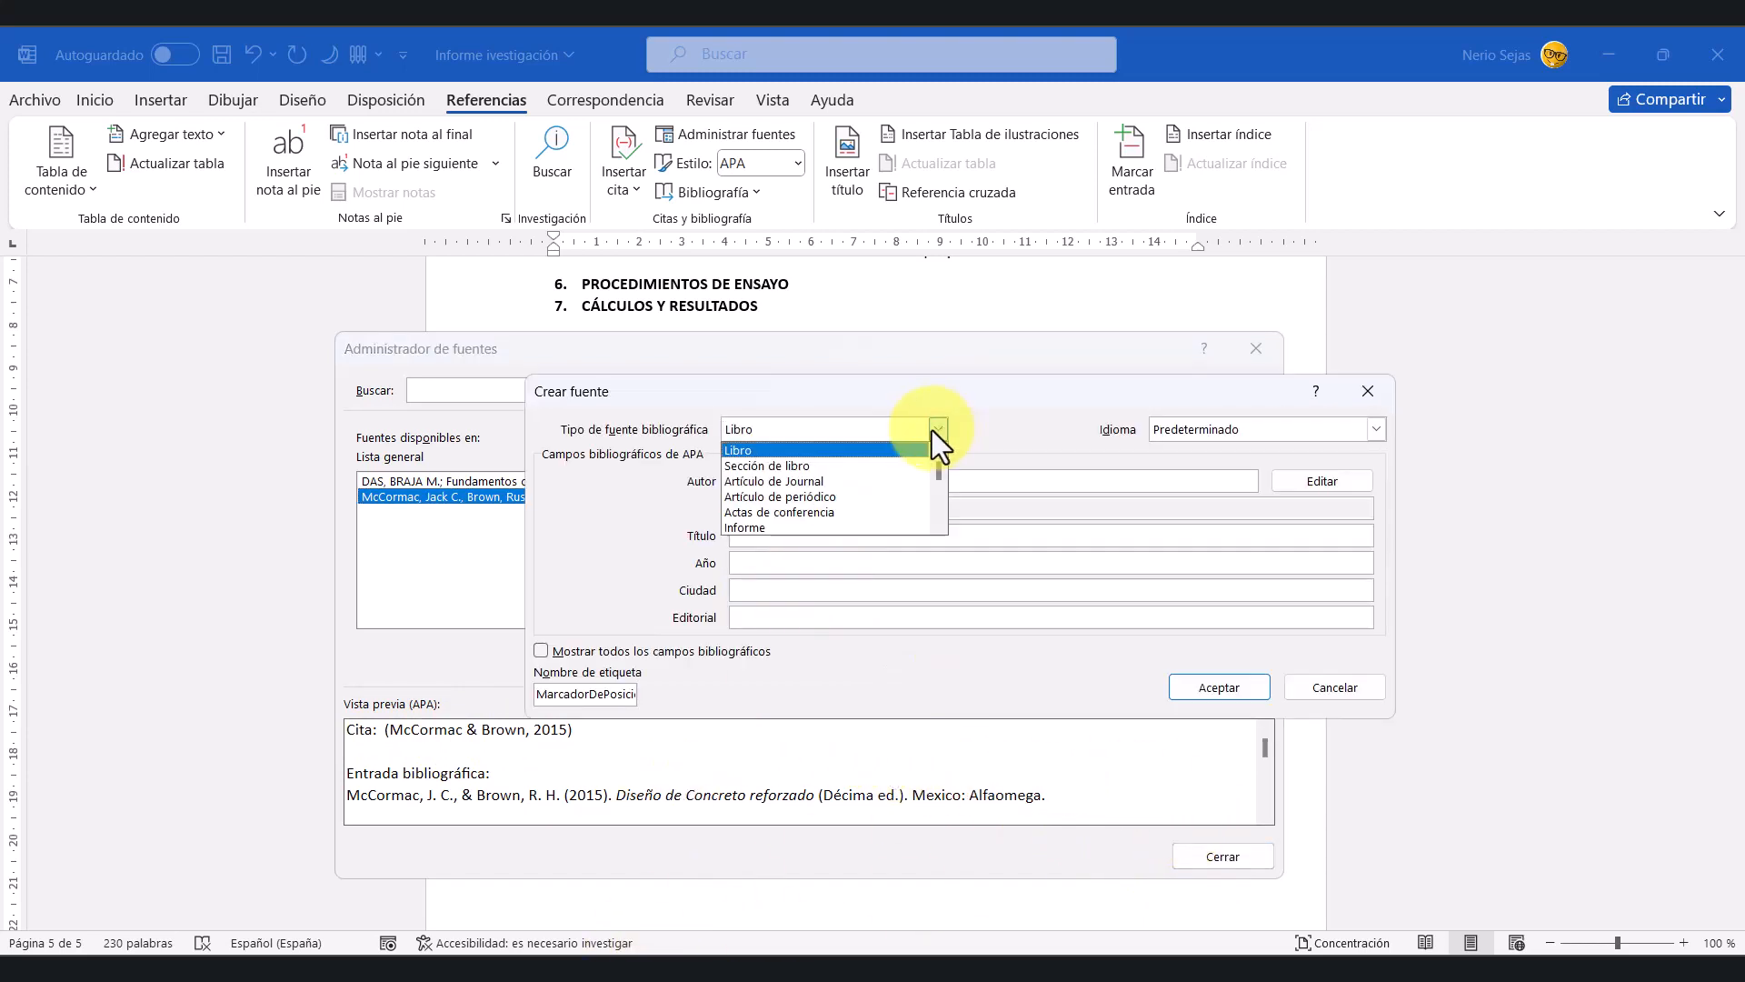
left_click(759, 527)
left_click(761, 538)
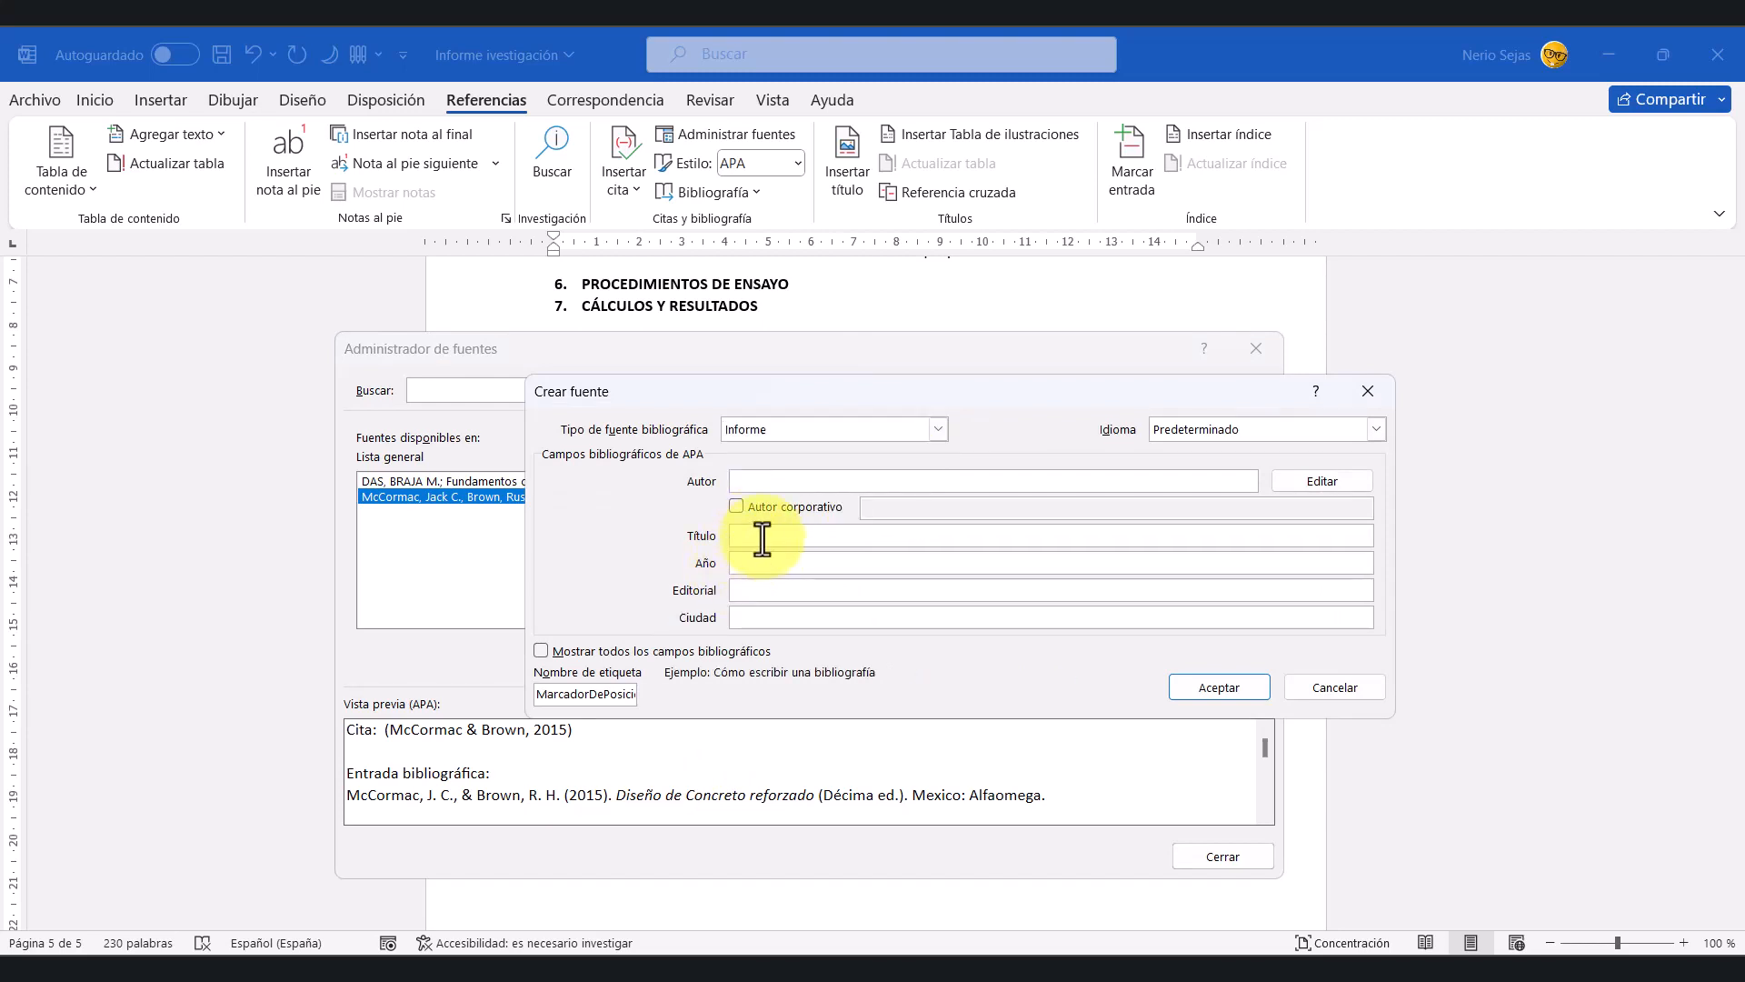
left_click(752, 564)
left_click(741, 591)
left_click(773, 616)
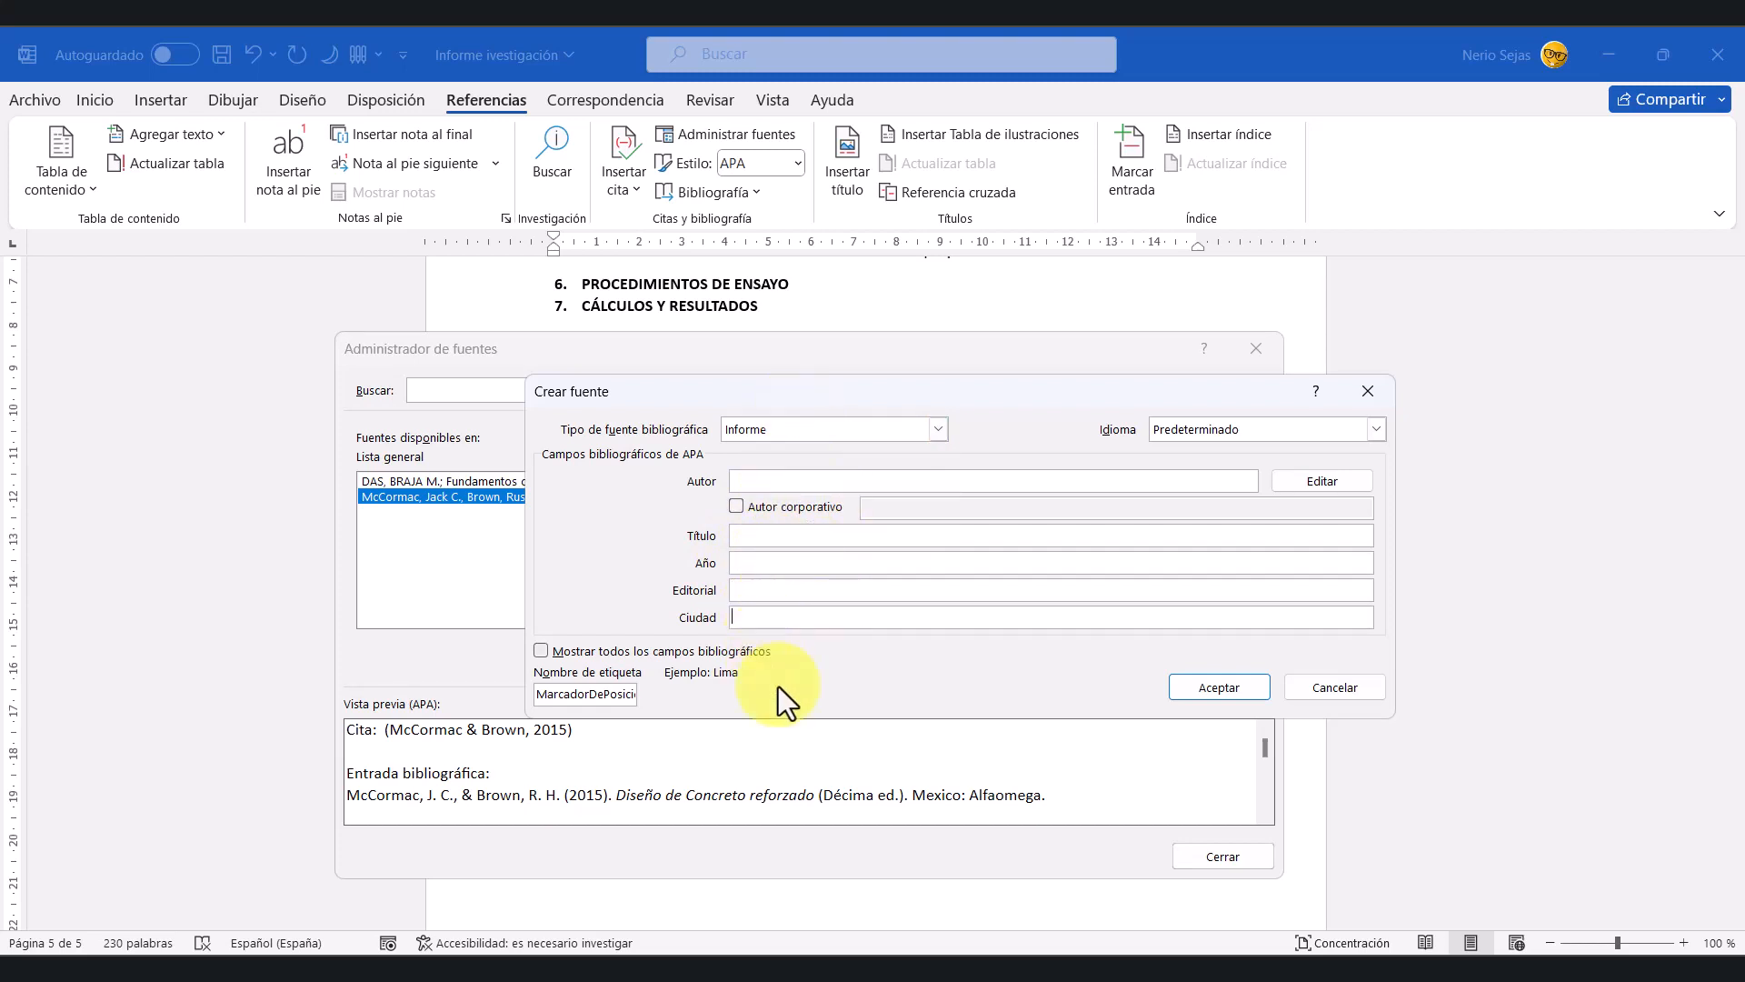
left_click(307, 968)
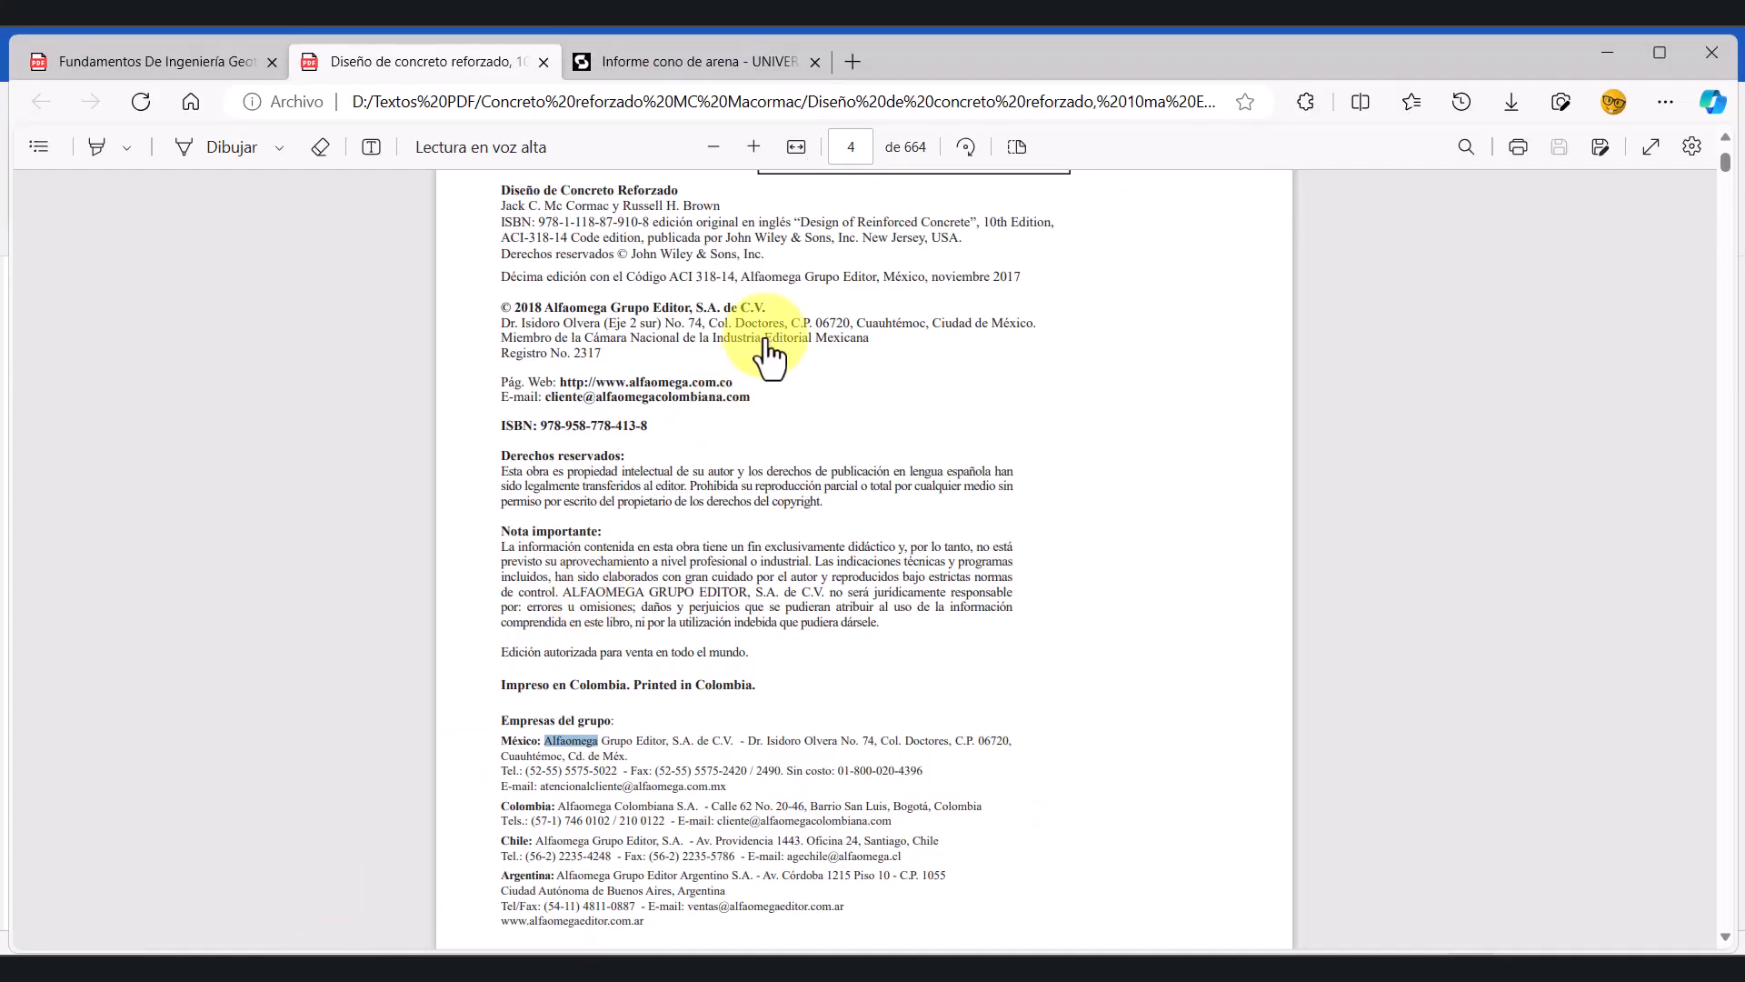
left_click(684, 62)
scroll(831, 558, "up", 5)
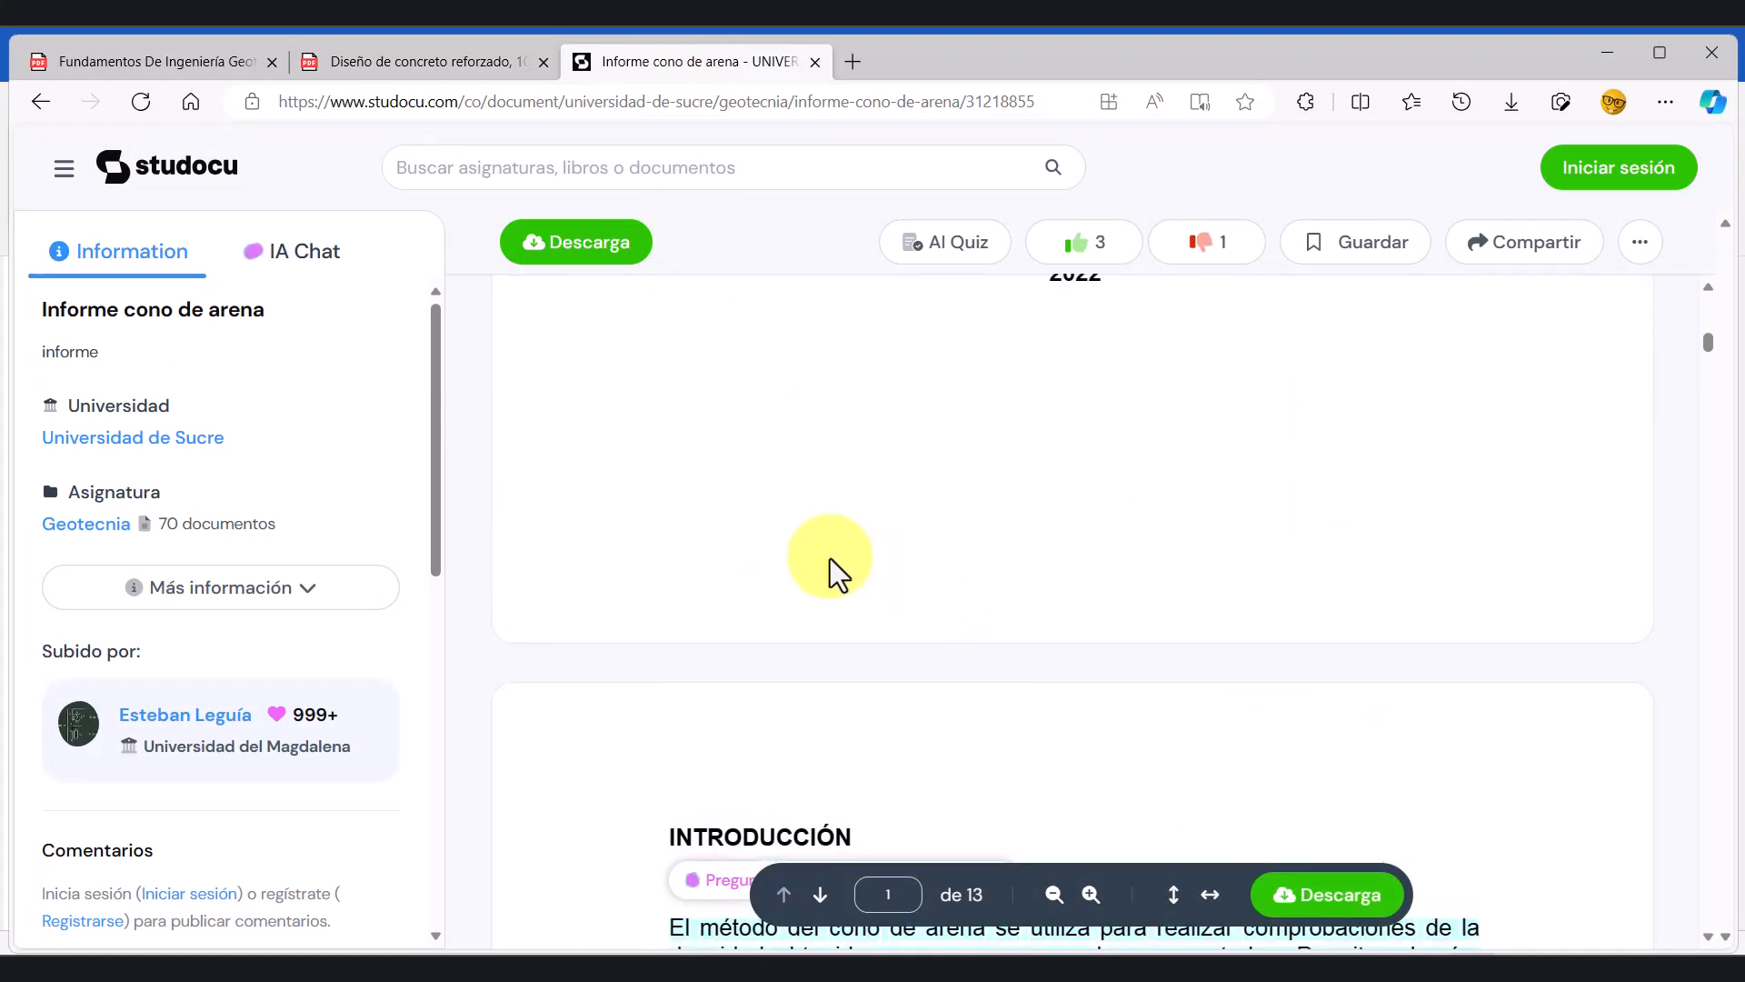
scroll(791, 509, "up", 10)
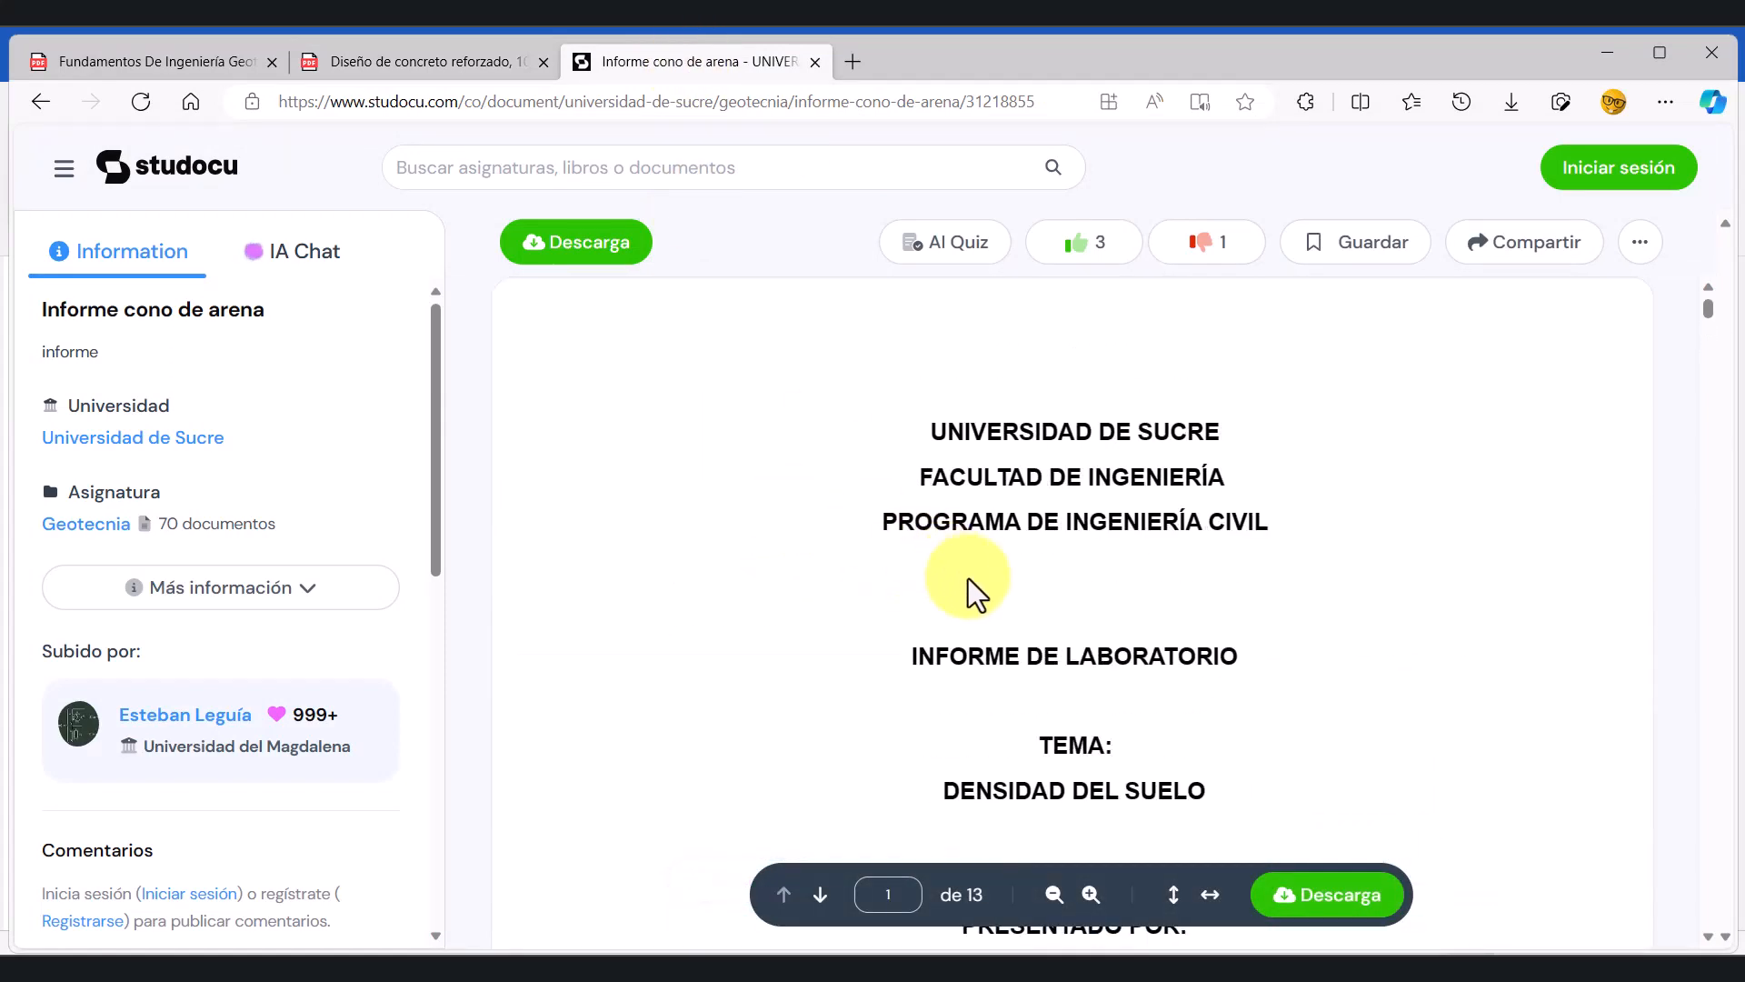
scroll(1016, 604, "down", 2)
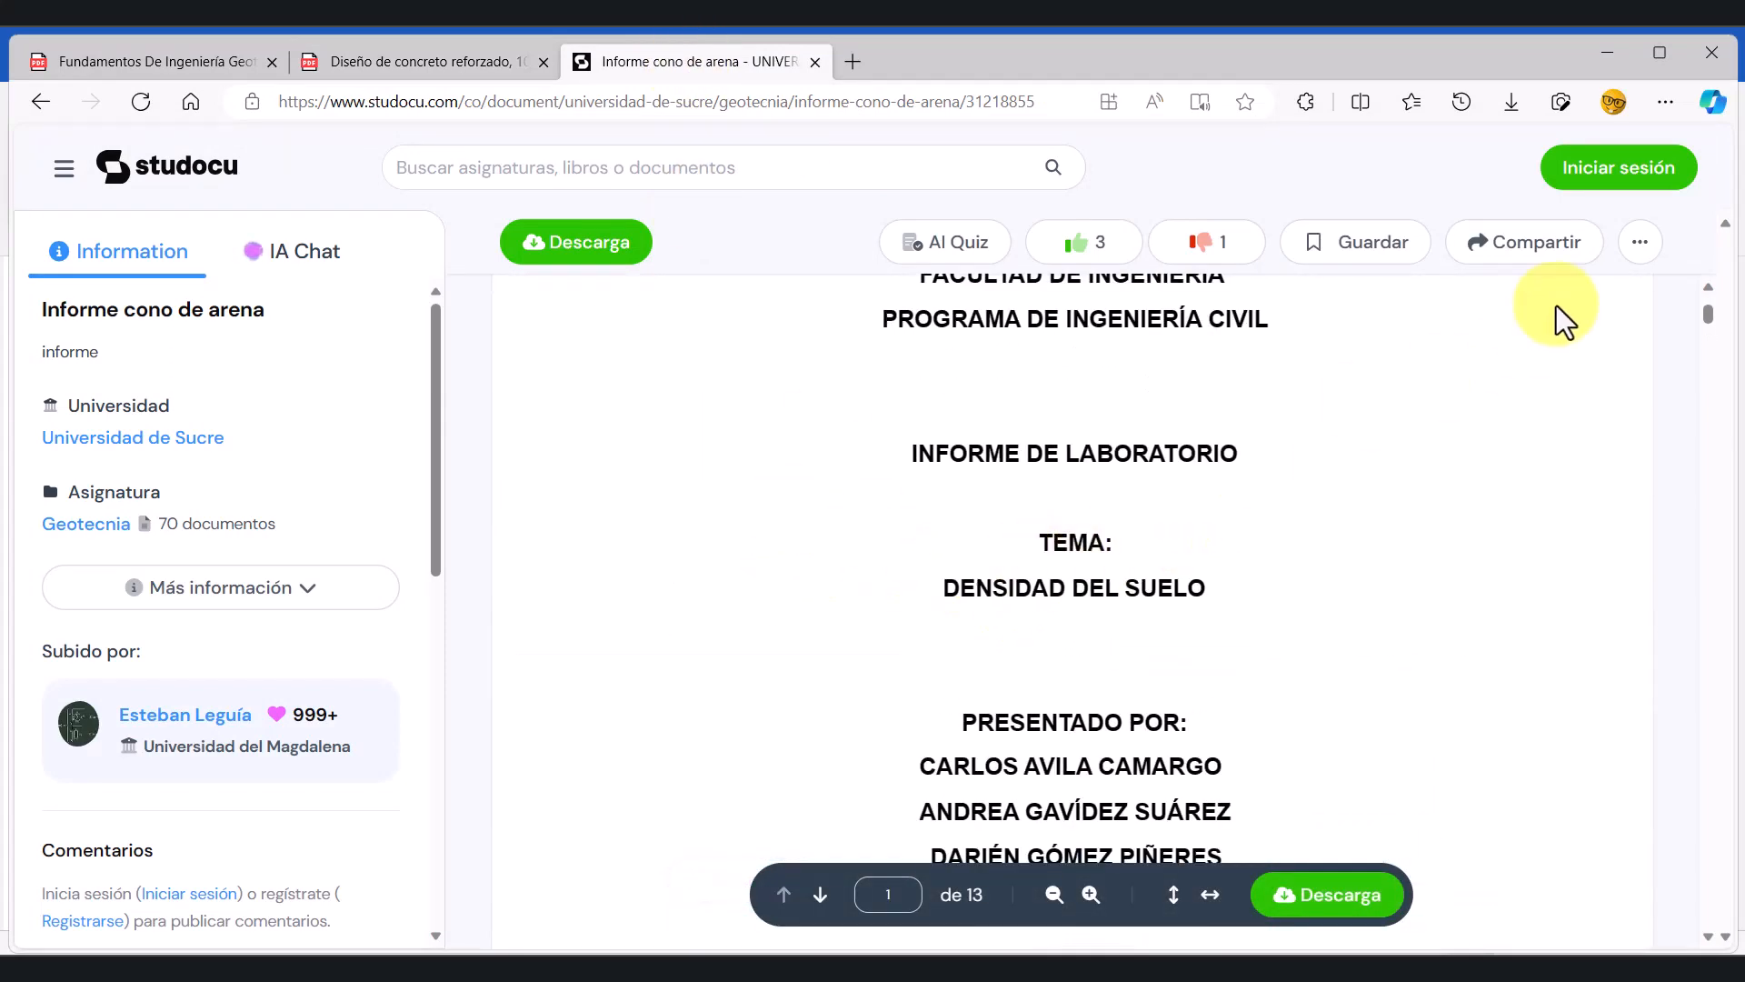
left_click(1607, 53)
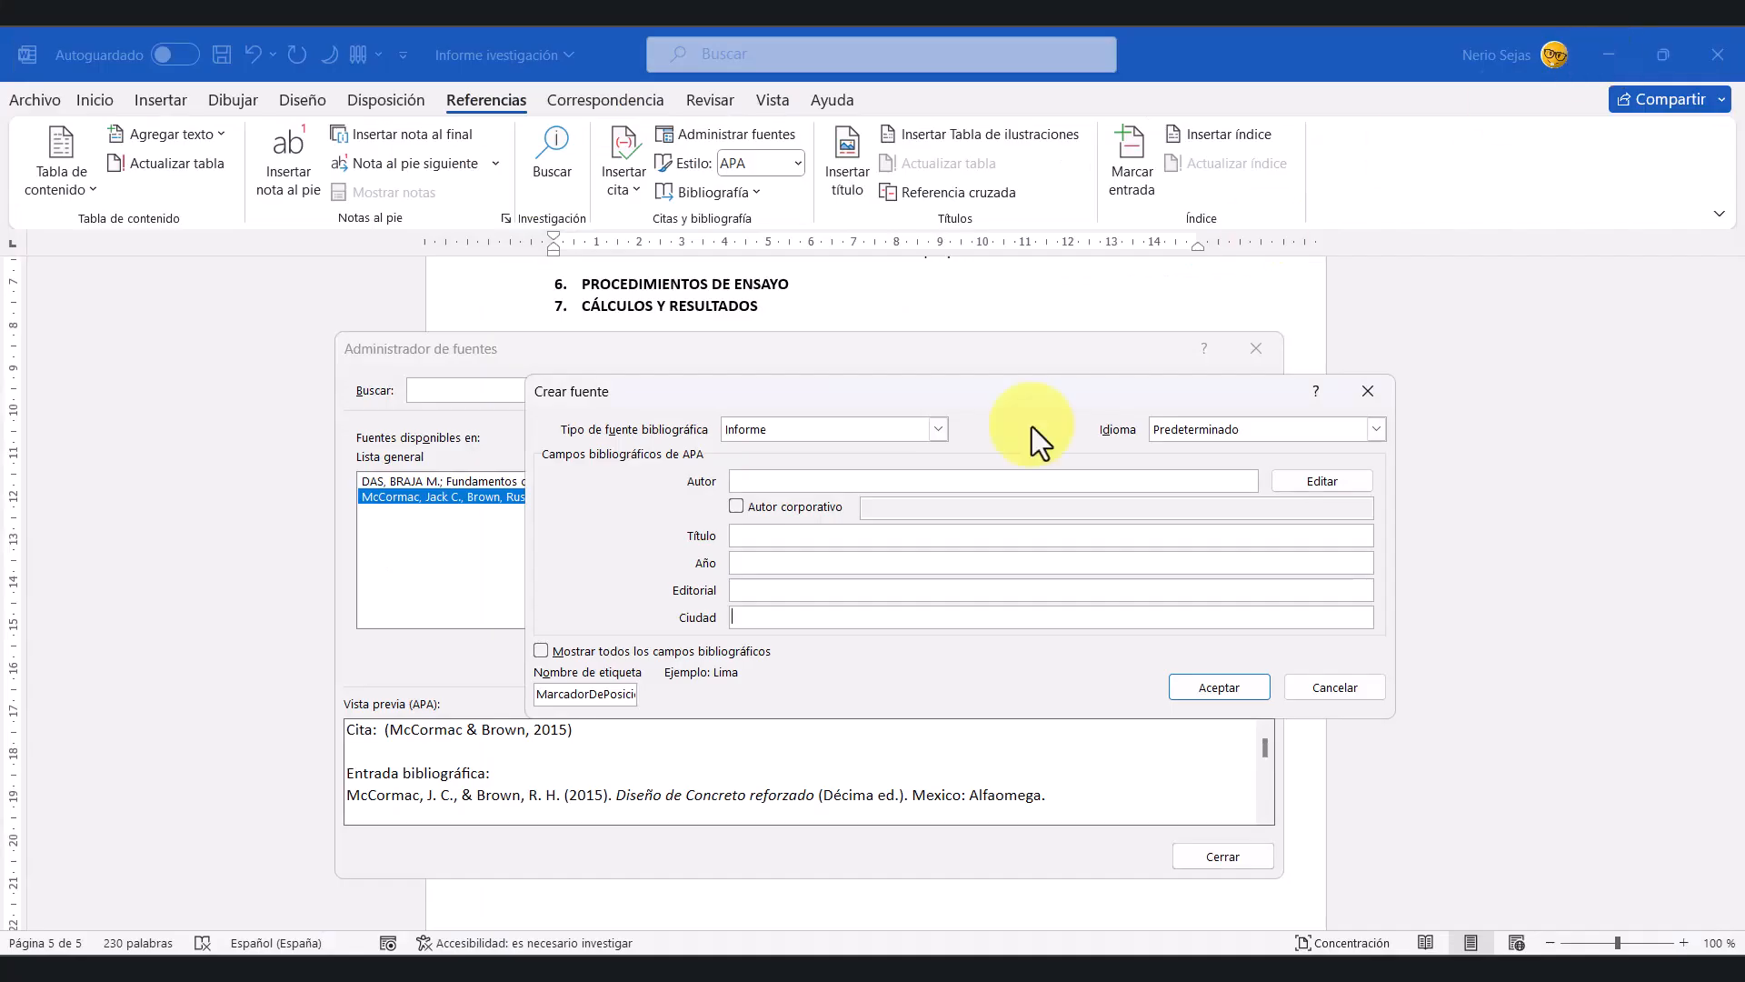
left_click(1335, 687)
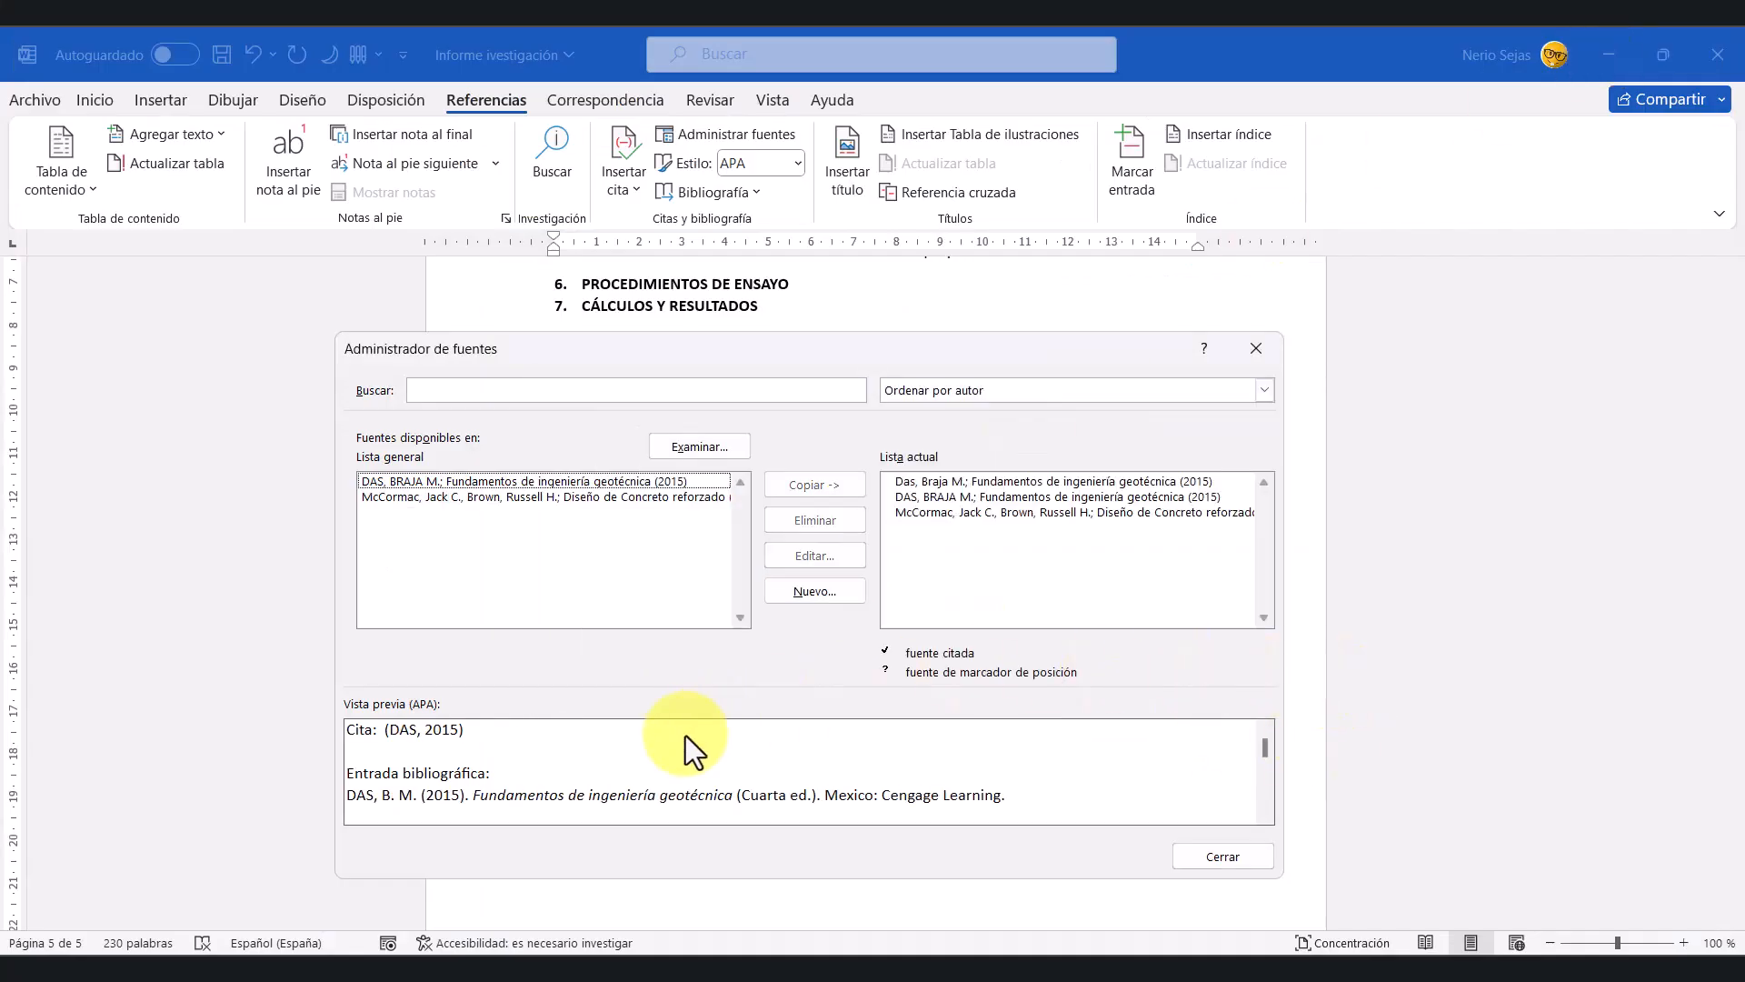
Step: Close the source manager and insert the built-in Bibliografía block under the BIBLIOGRAFÍA heading
left_click(1213, 854)
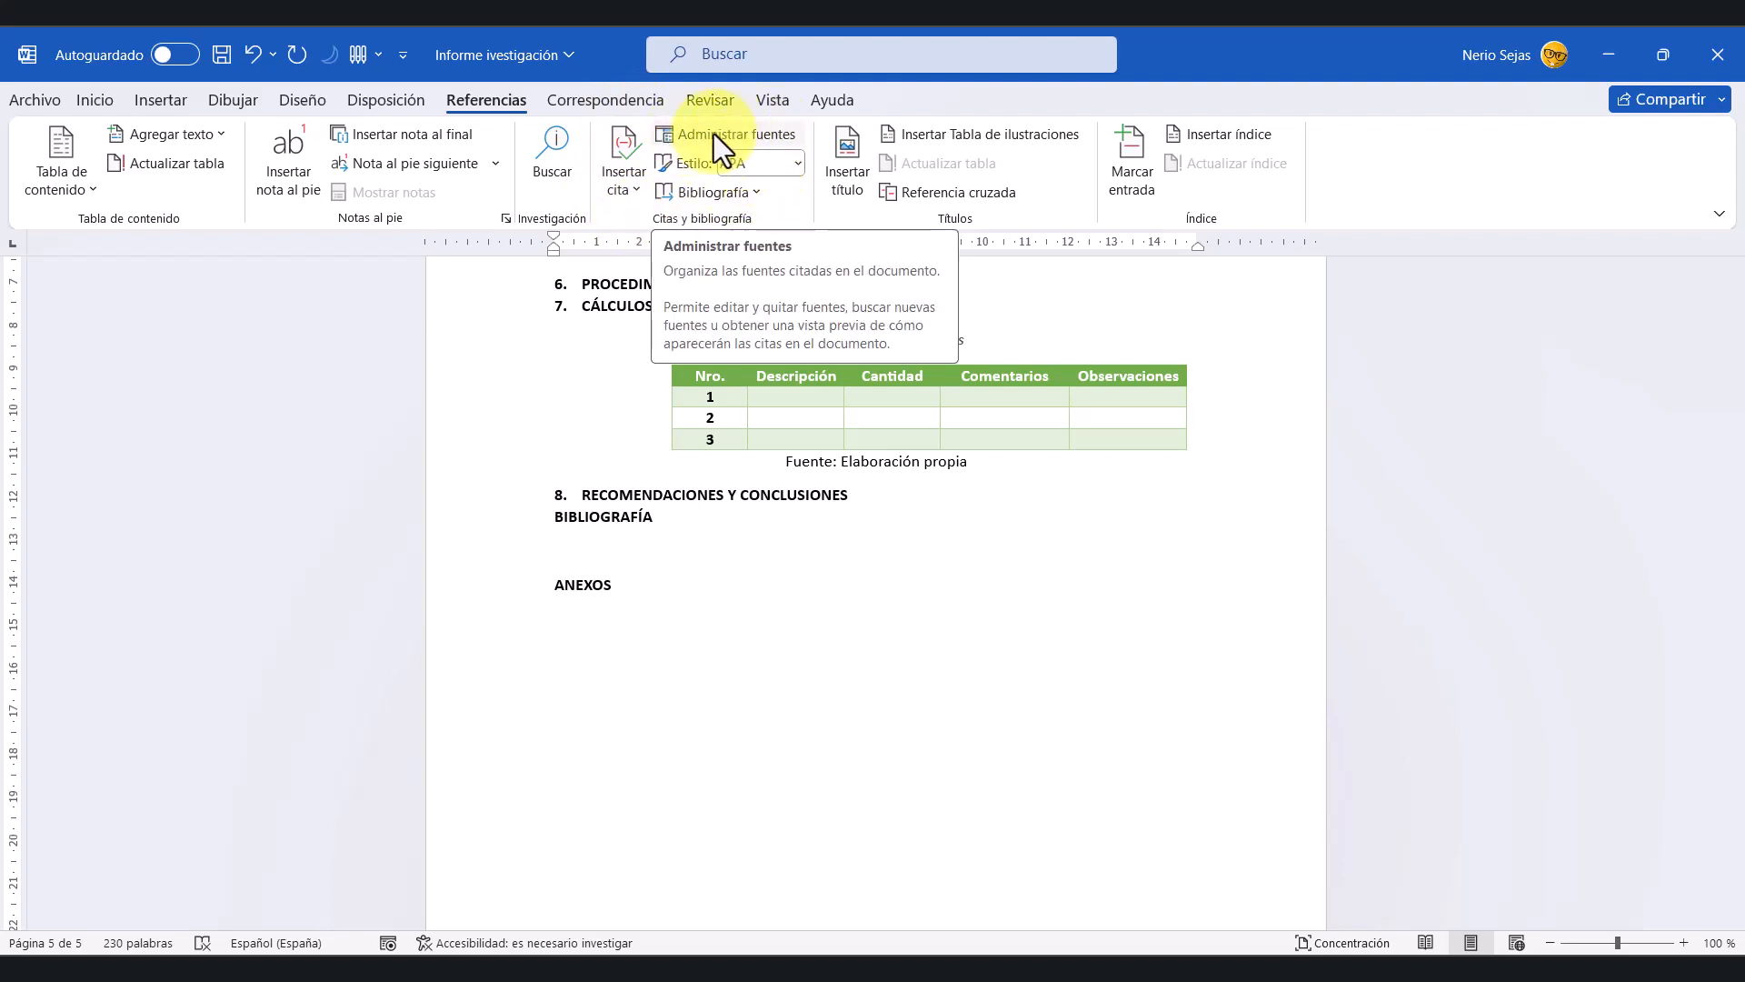
left_click(744, 190)
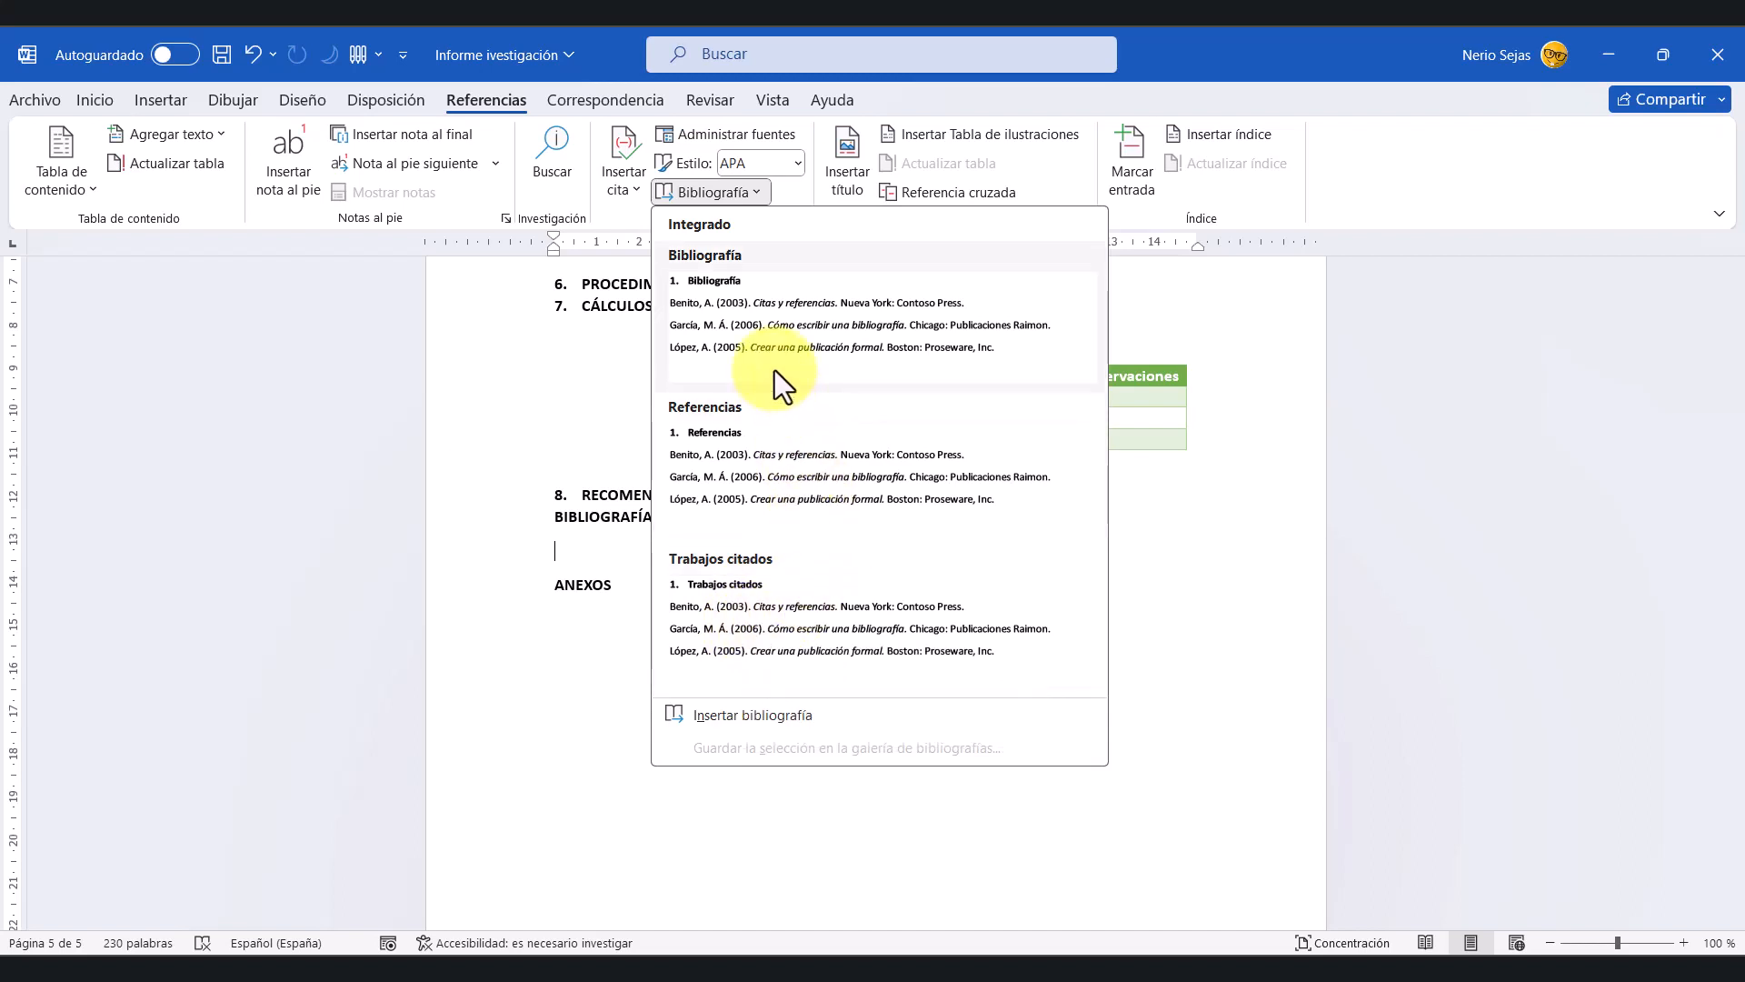
left_click(794, 307)
left_click(626, 573)
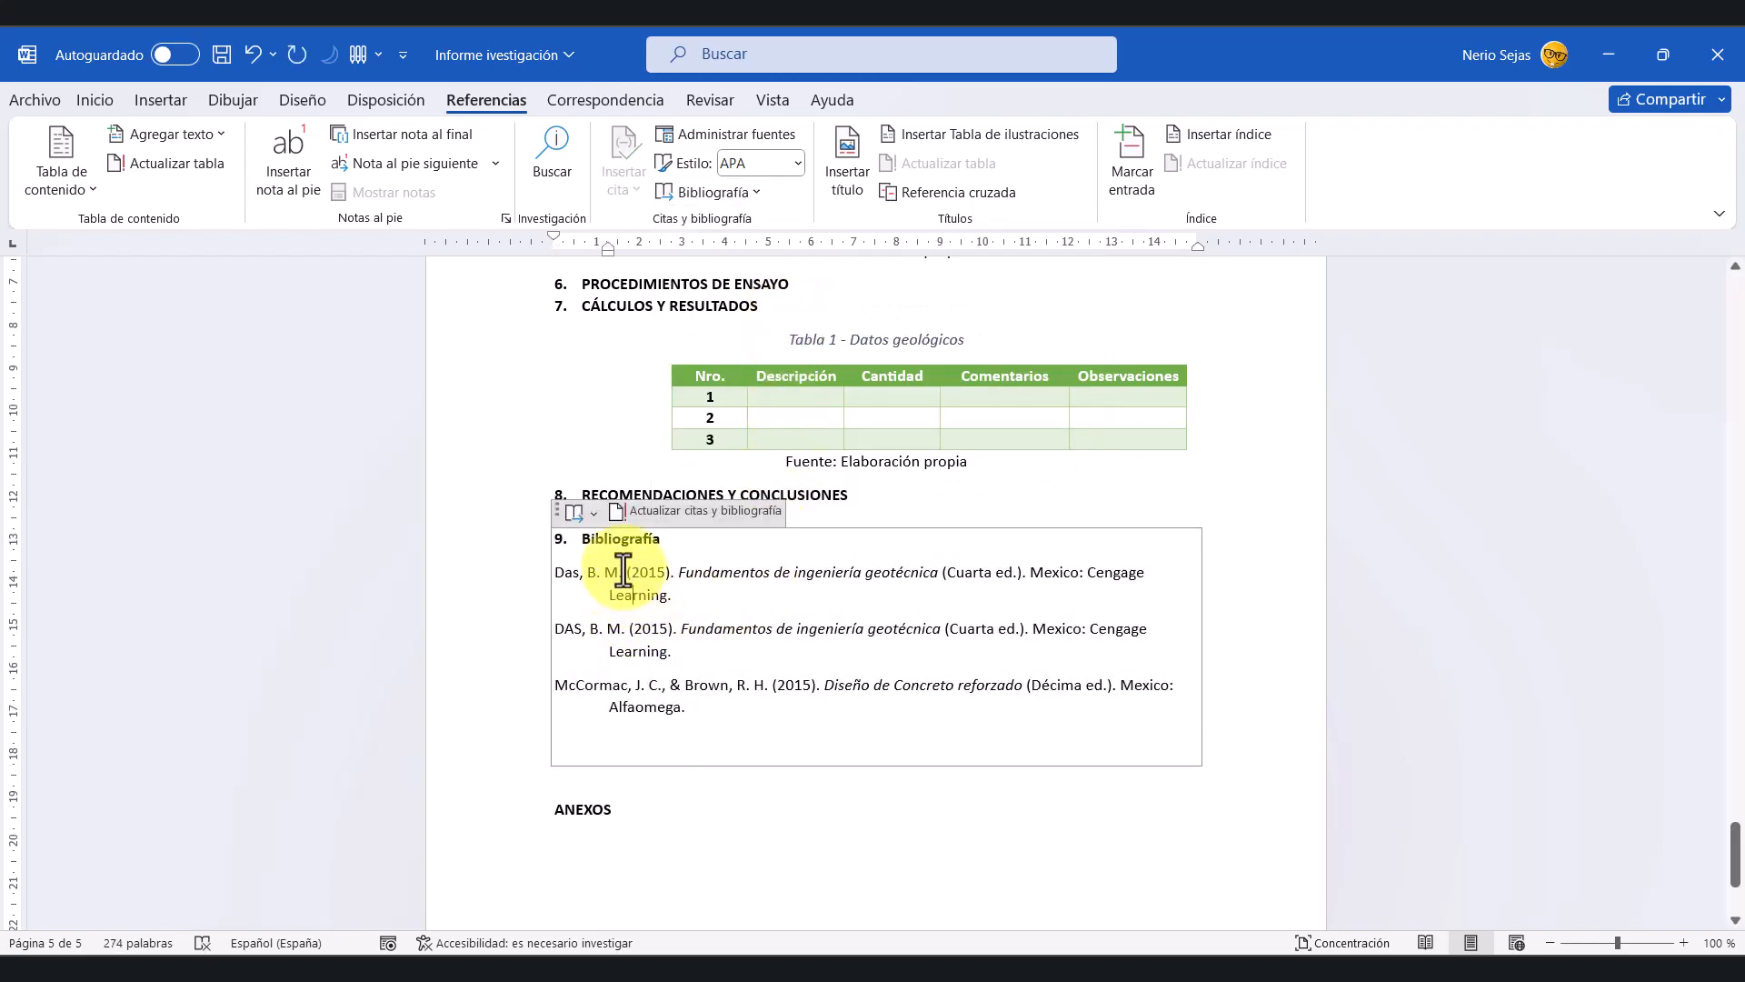
Step: Delete the numbered "Bibliografía" title from the inserted block, keeping the blank line above the first entry and its formatting
left_click(661, 543)
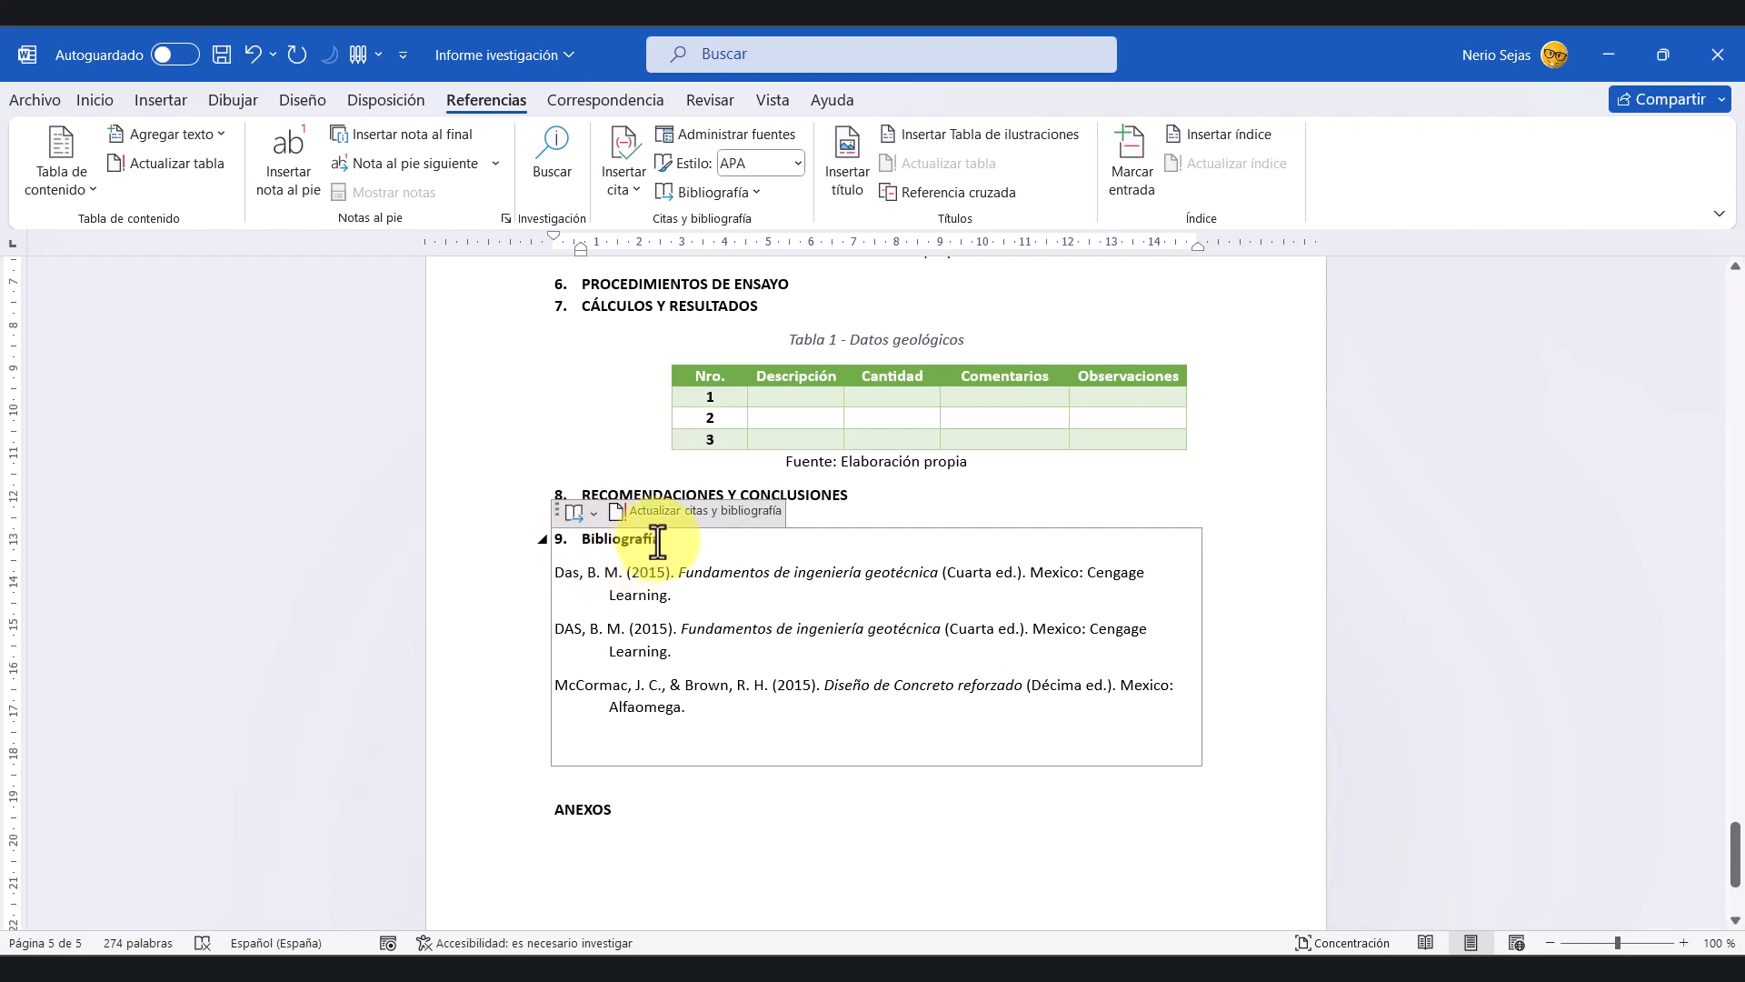
key("BackSpace")
key("BackSpace")
key("BackSpace")
key("BackSpace")
key("BackSpace")
key("BackSpace")
key("BackSpace")
key("BackSpace")
key("BackSpace")
key("BackSpace")
key("BackSpace")
key("BackSpace")
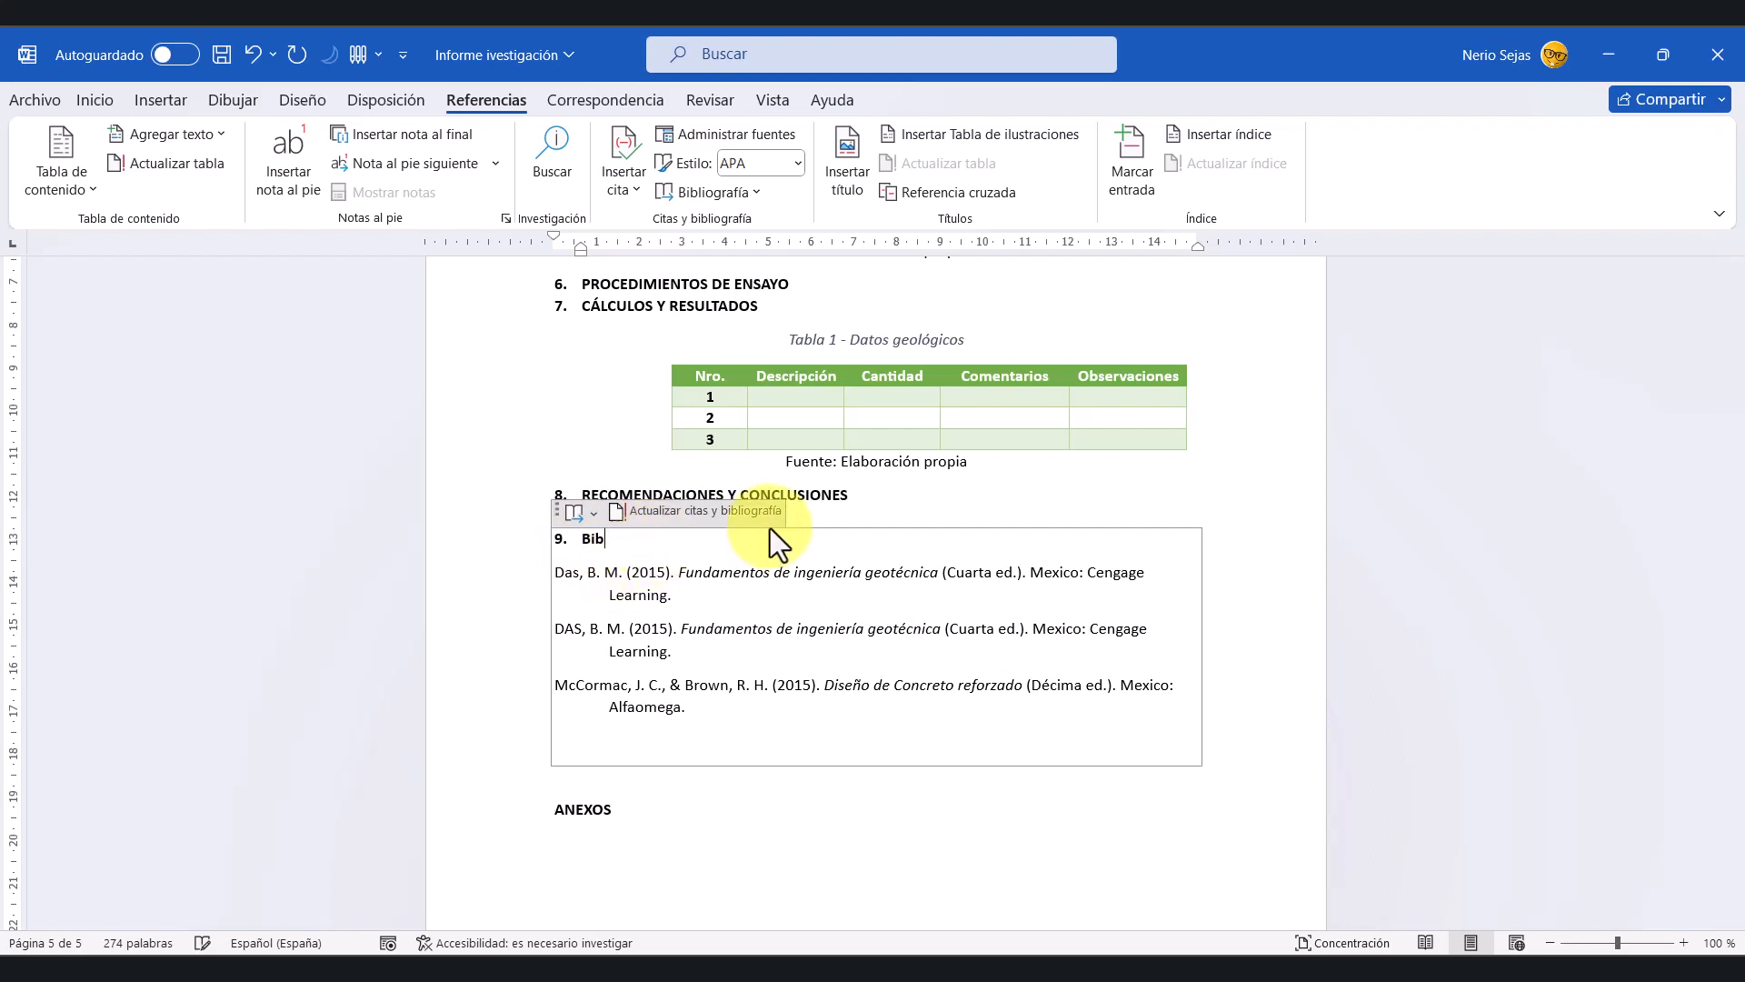
key("BackSpace")
key("Delete")
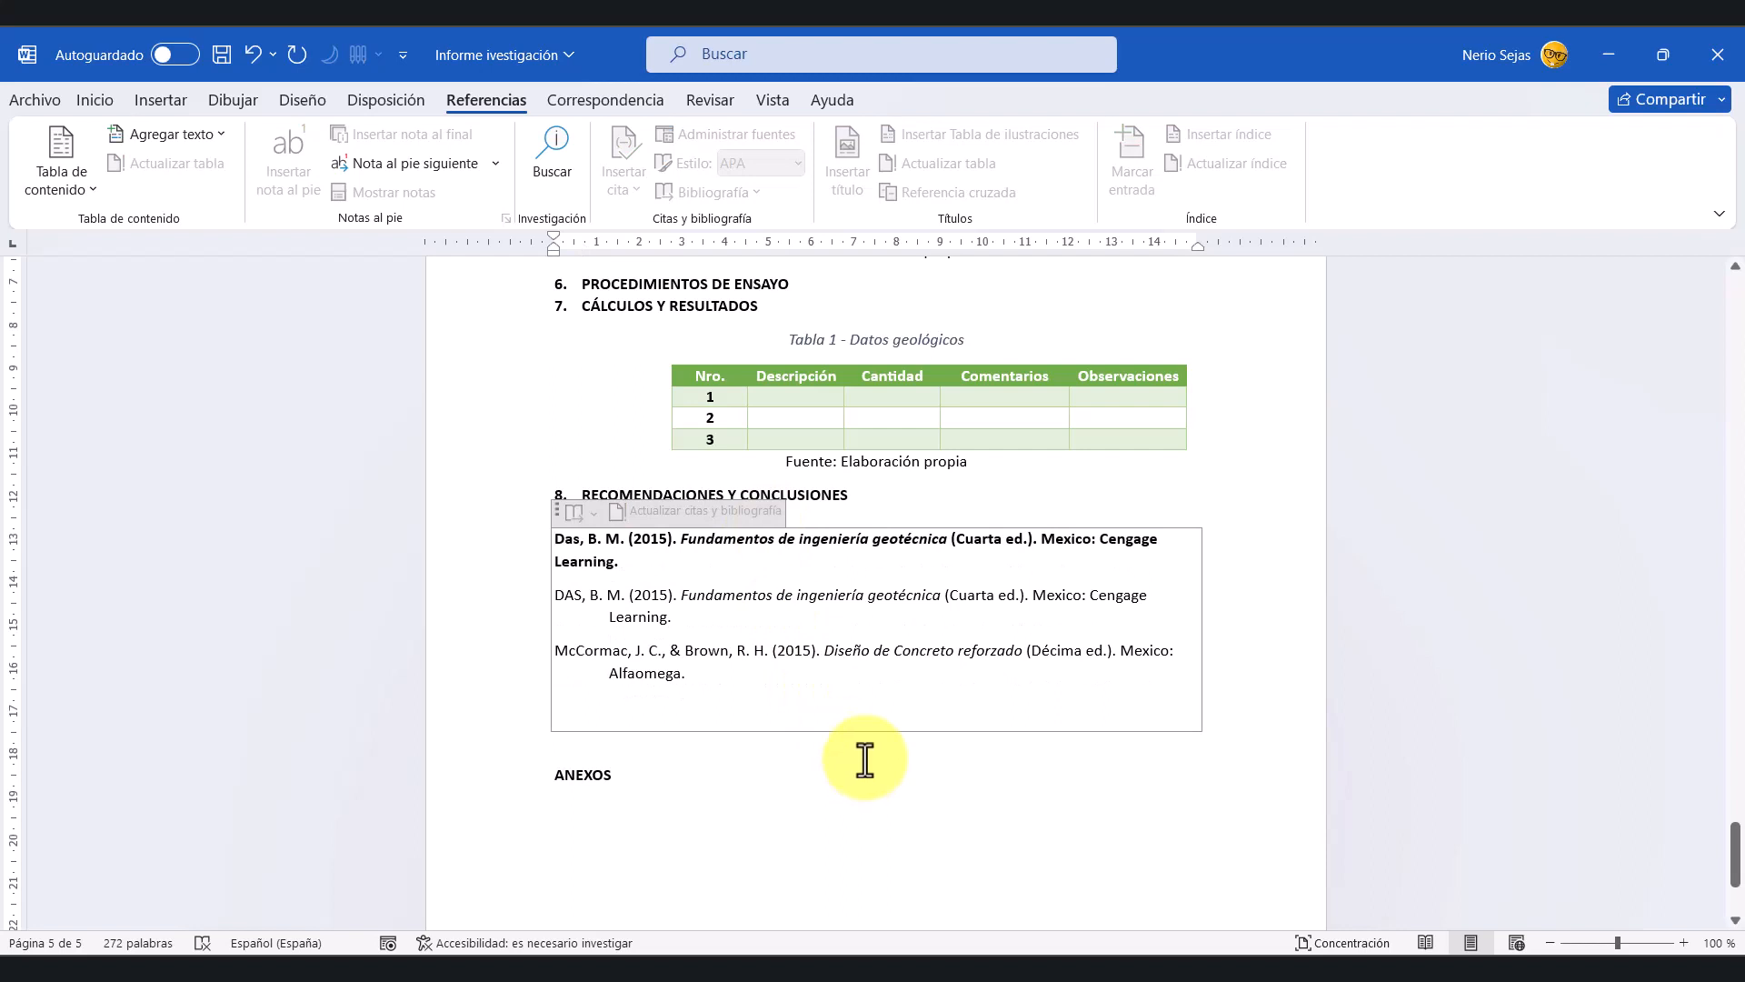
key("ctrl+z")
key("ctrl+z")
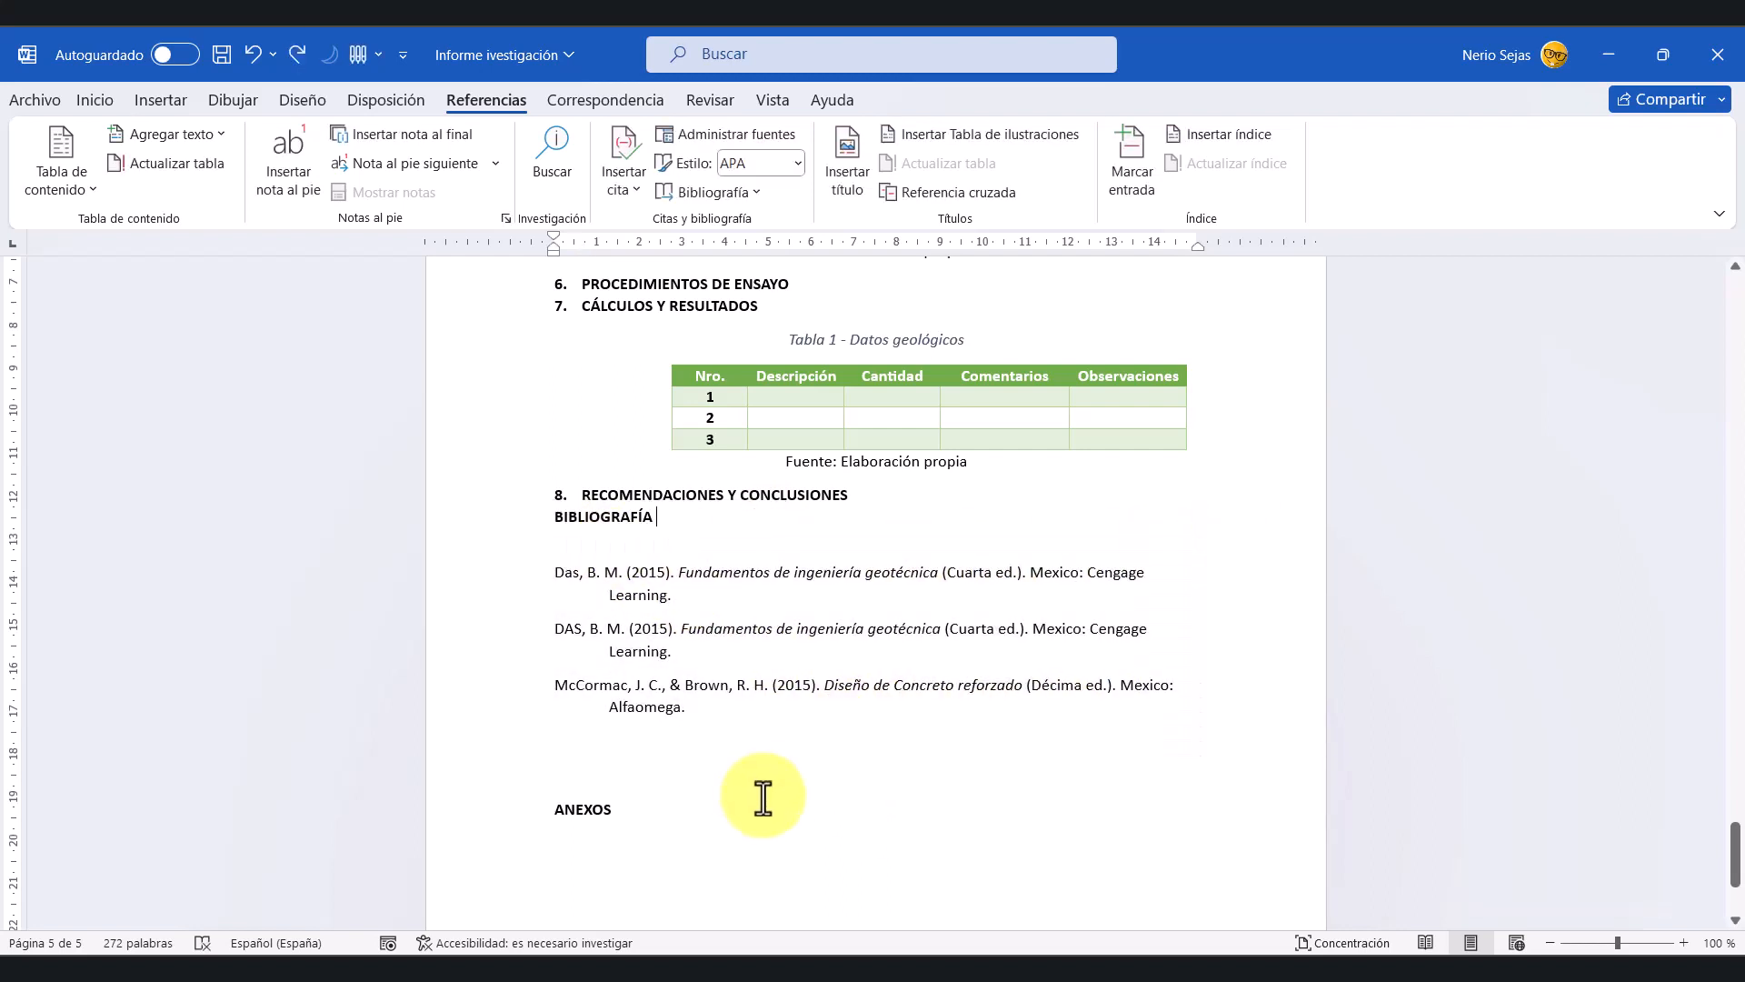
Step: Compare the two Fundamentos de ingeniería geotécnica sources in the document's current source list, then close the source manager
left_click(837, 639)
left_click(662, 650)
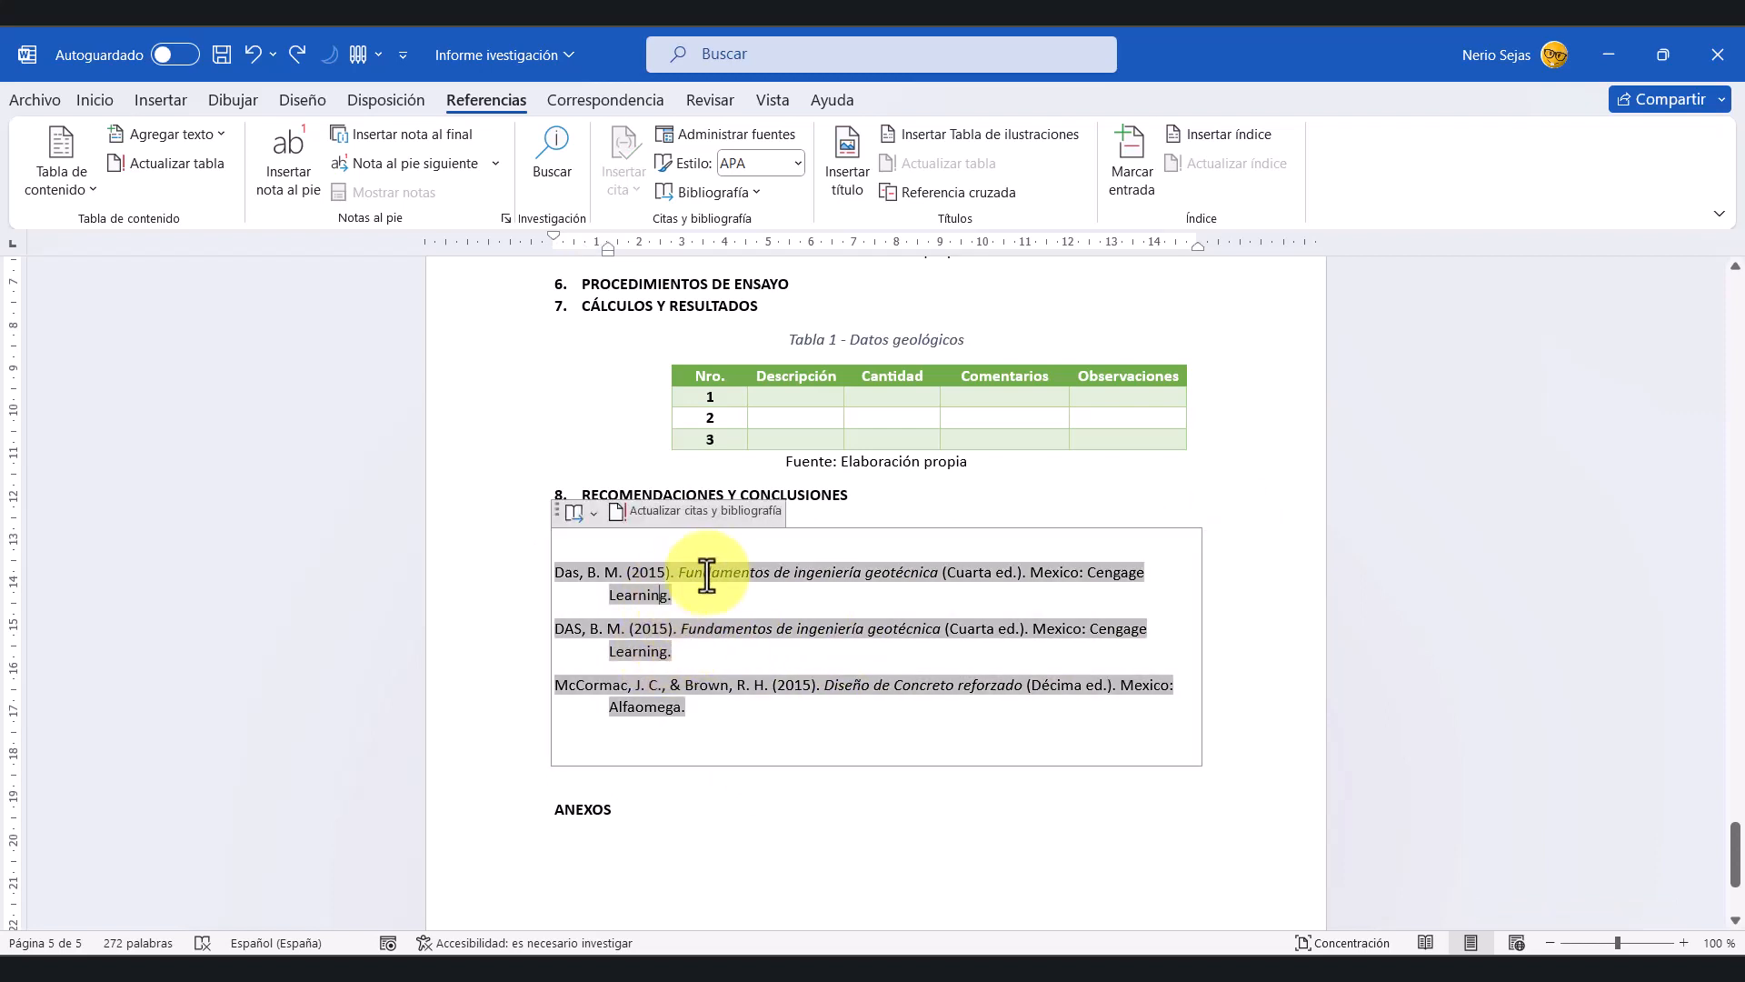
left_click(739, 731)
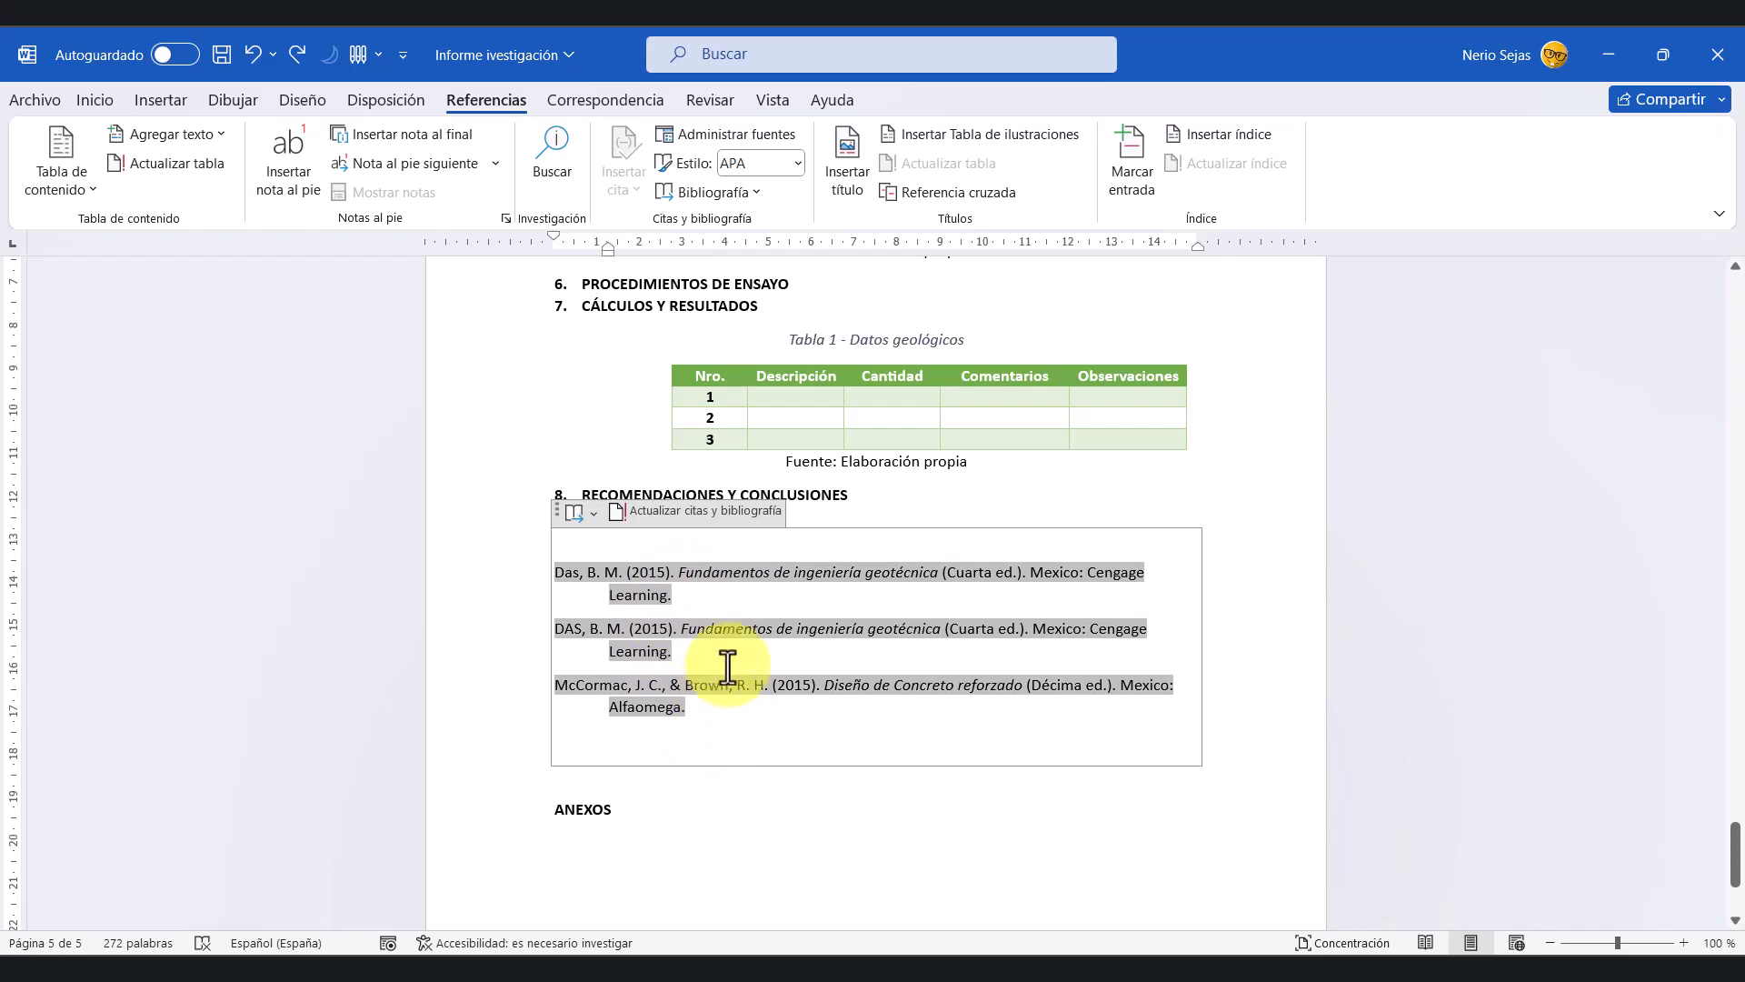
left_click(734, 132)
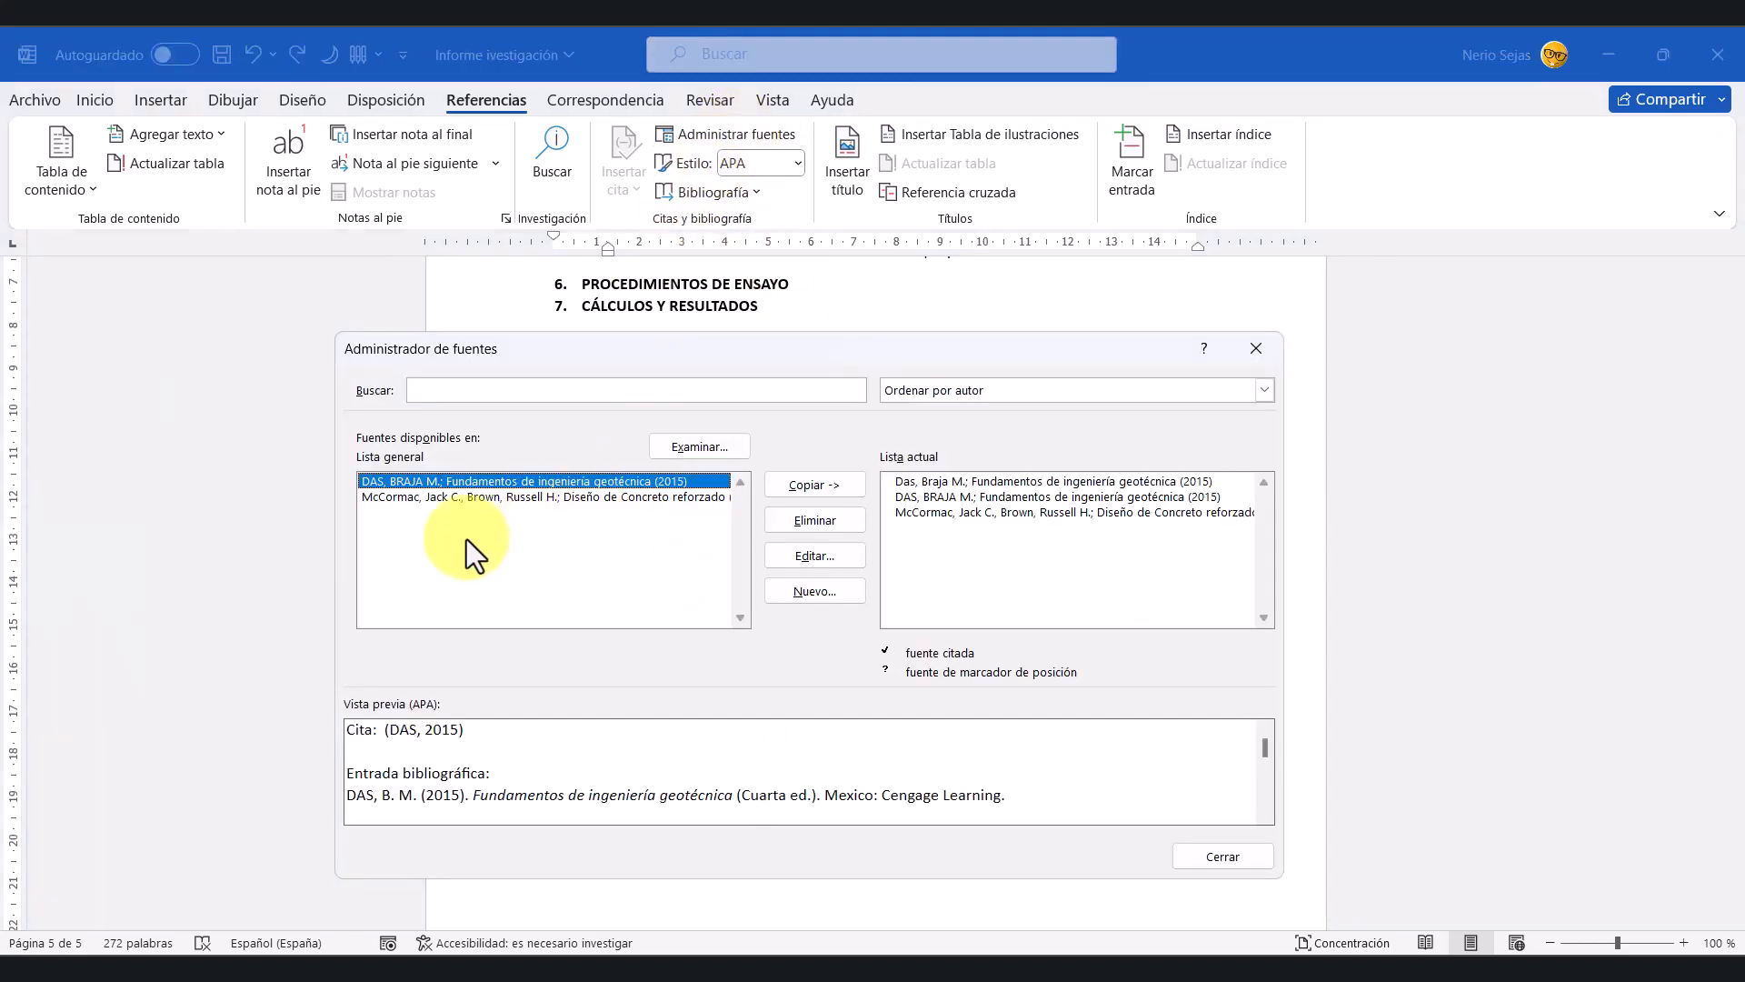
left_click(985, 480)
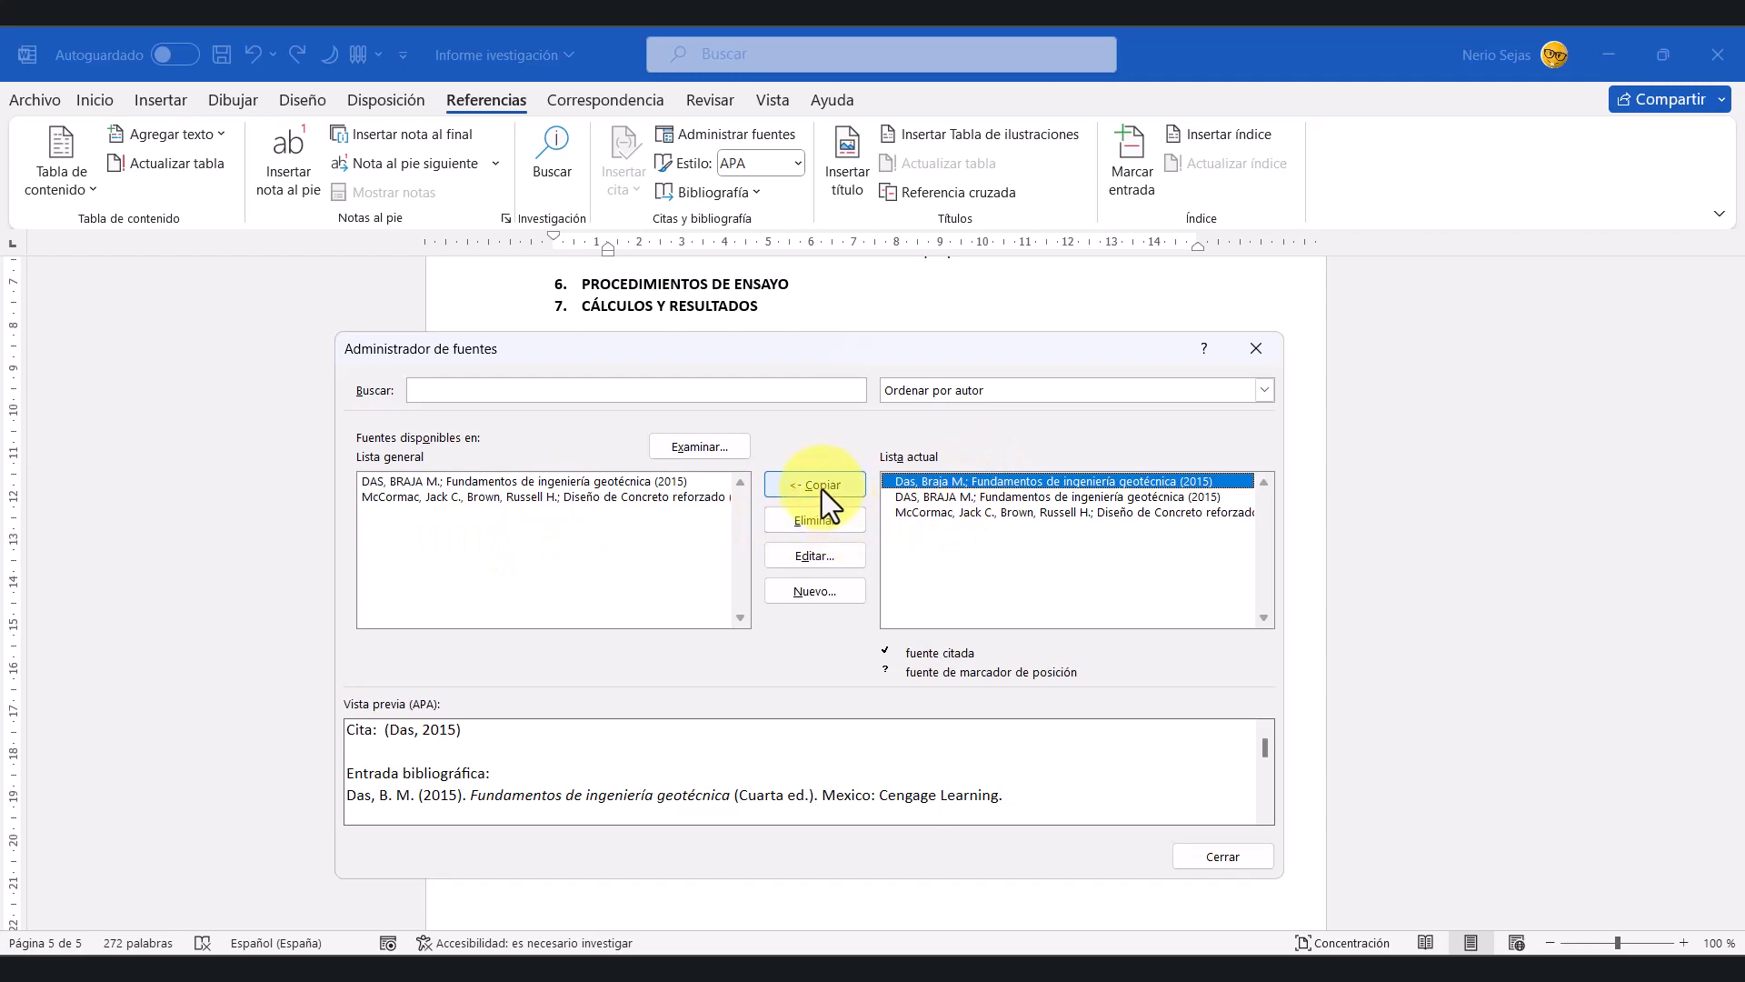
left_click(968, 495)
left_click(978, 483)
left_click(973, 492)
left_click(974, 482)
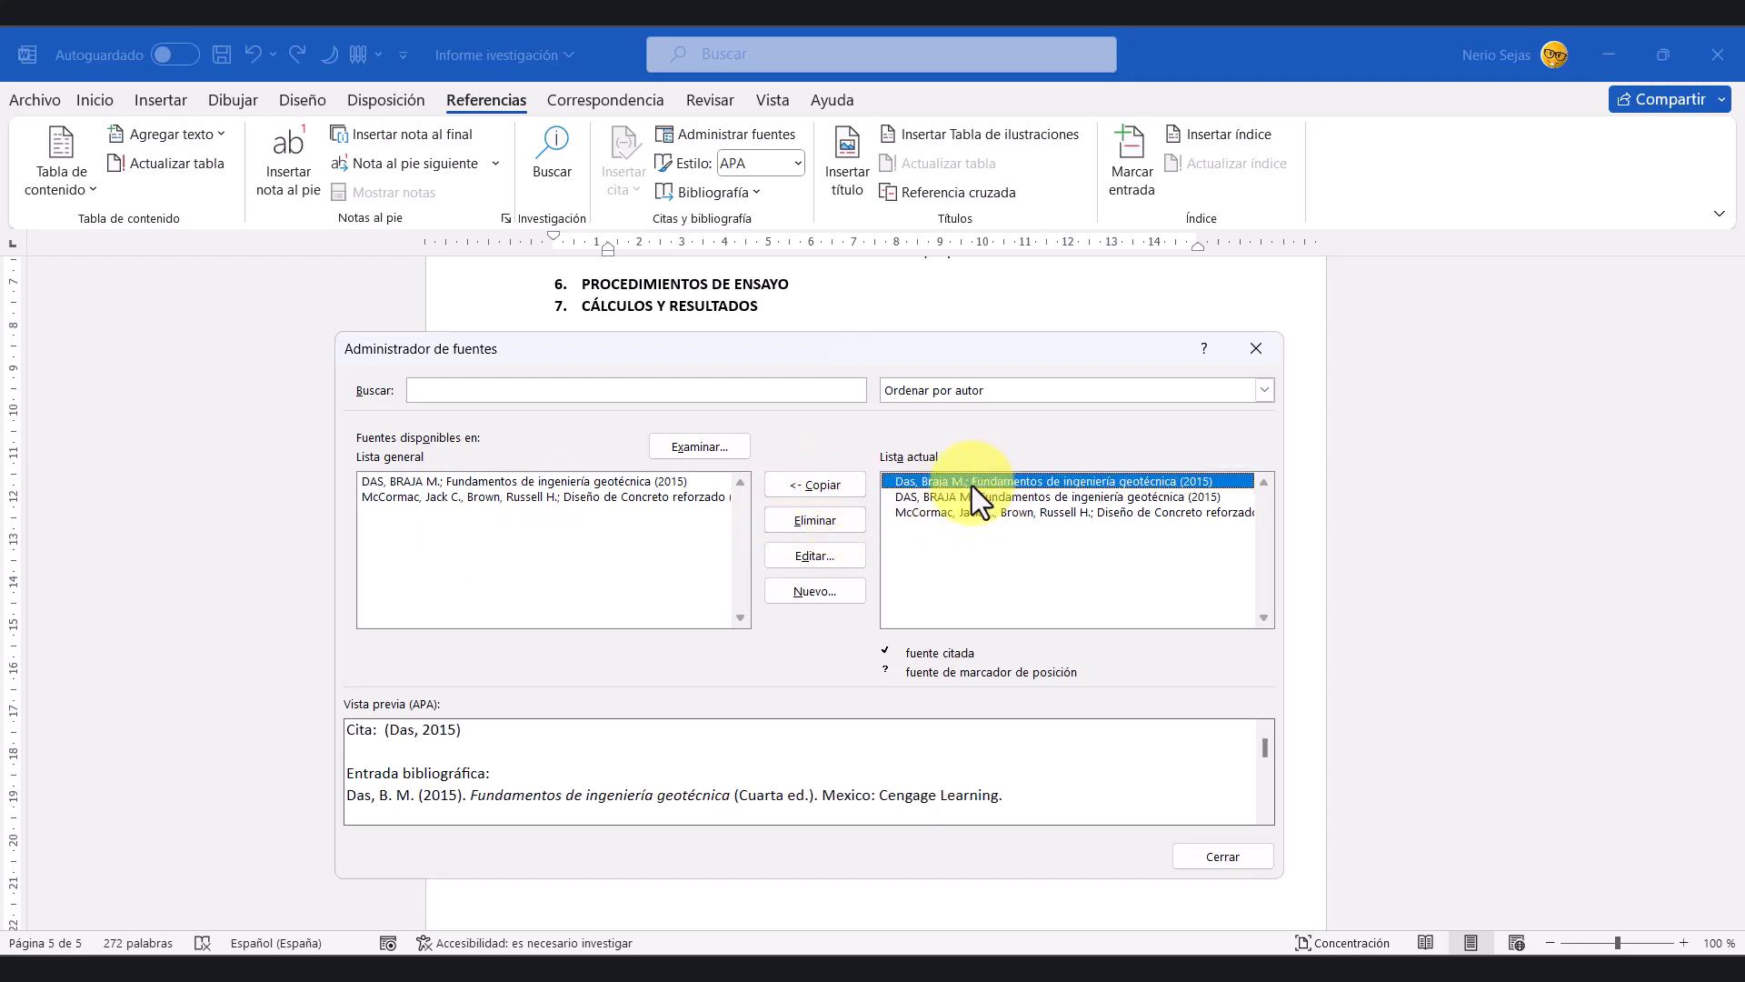
left_click(963, 496)
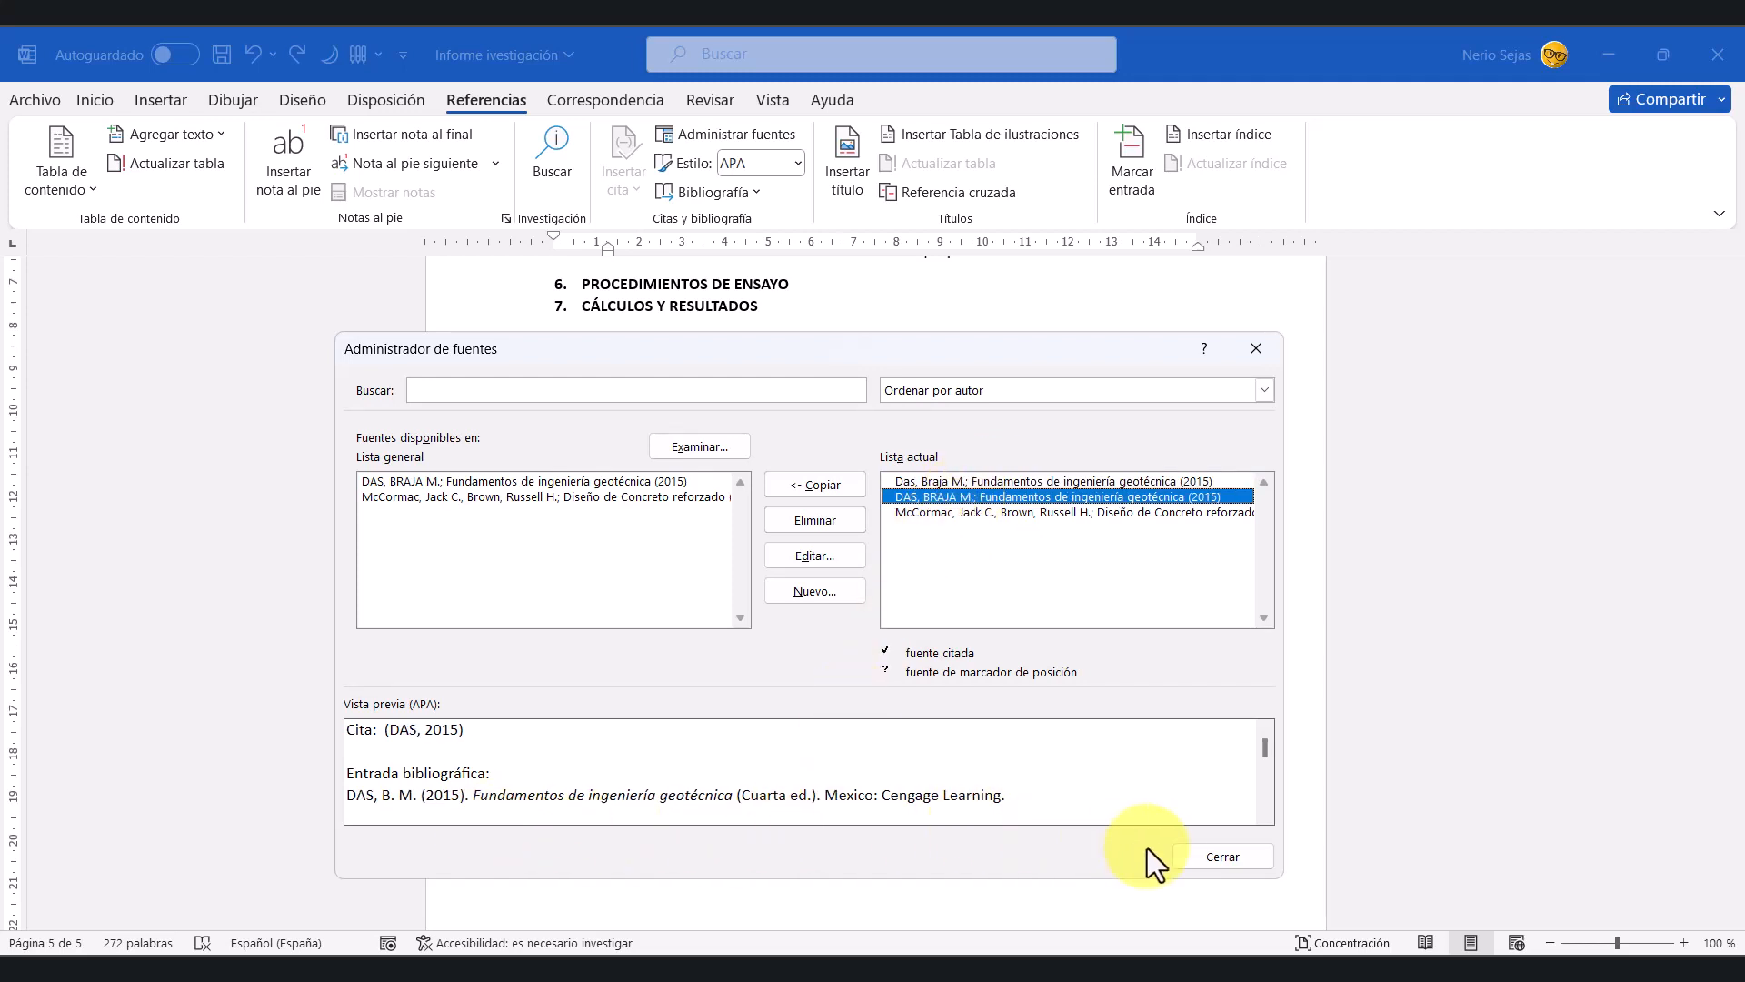
left_click(1222, 858)
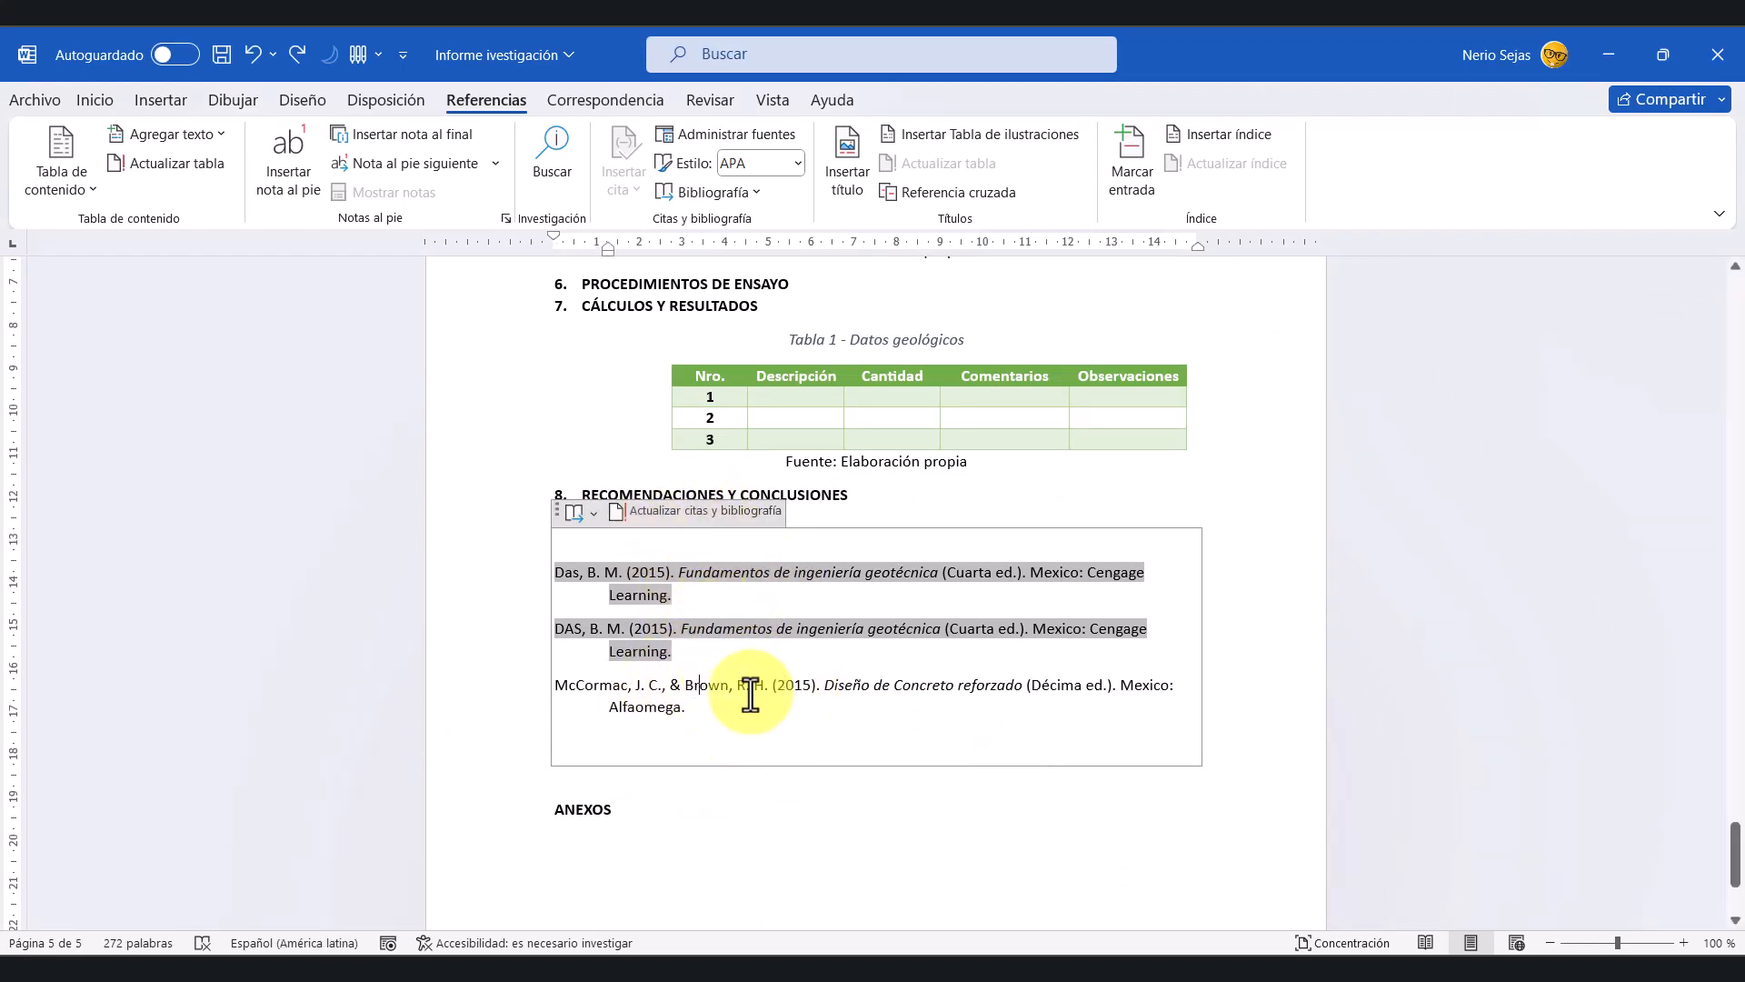
left_click(728, 689)
left_click(669, 510)
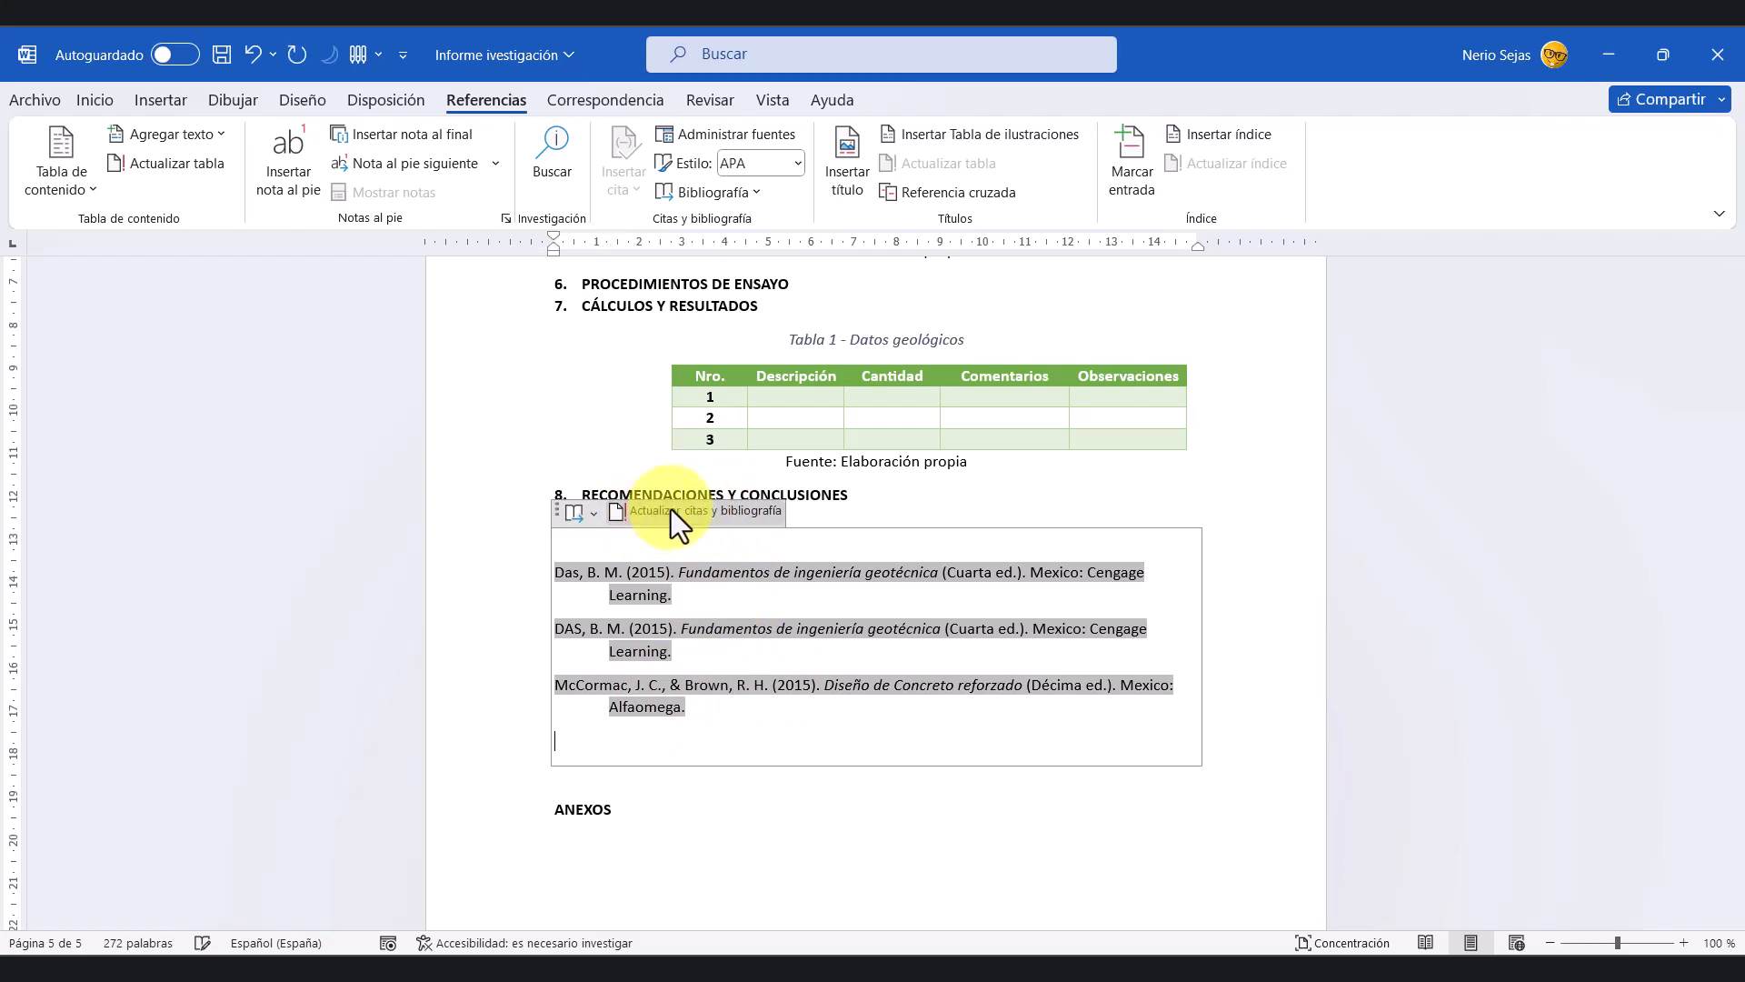
left_click(768, 769)
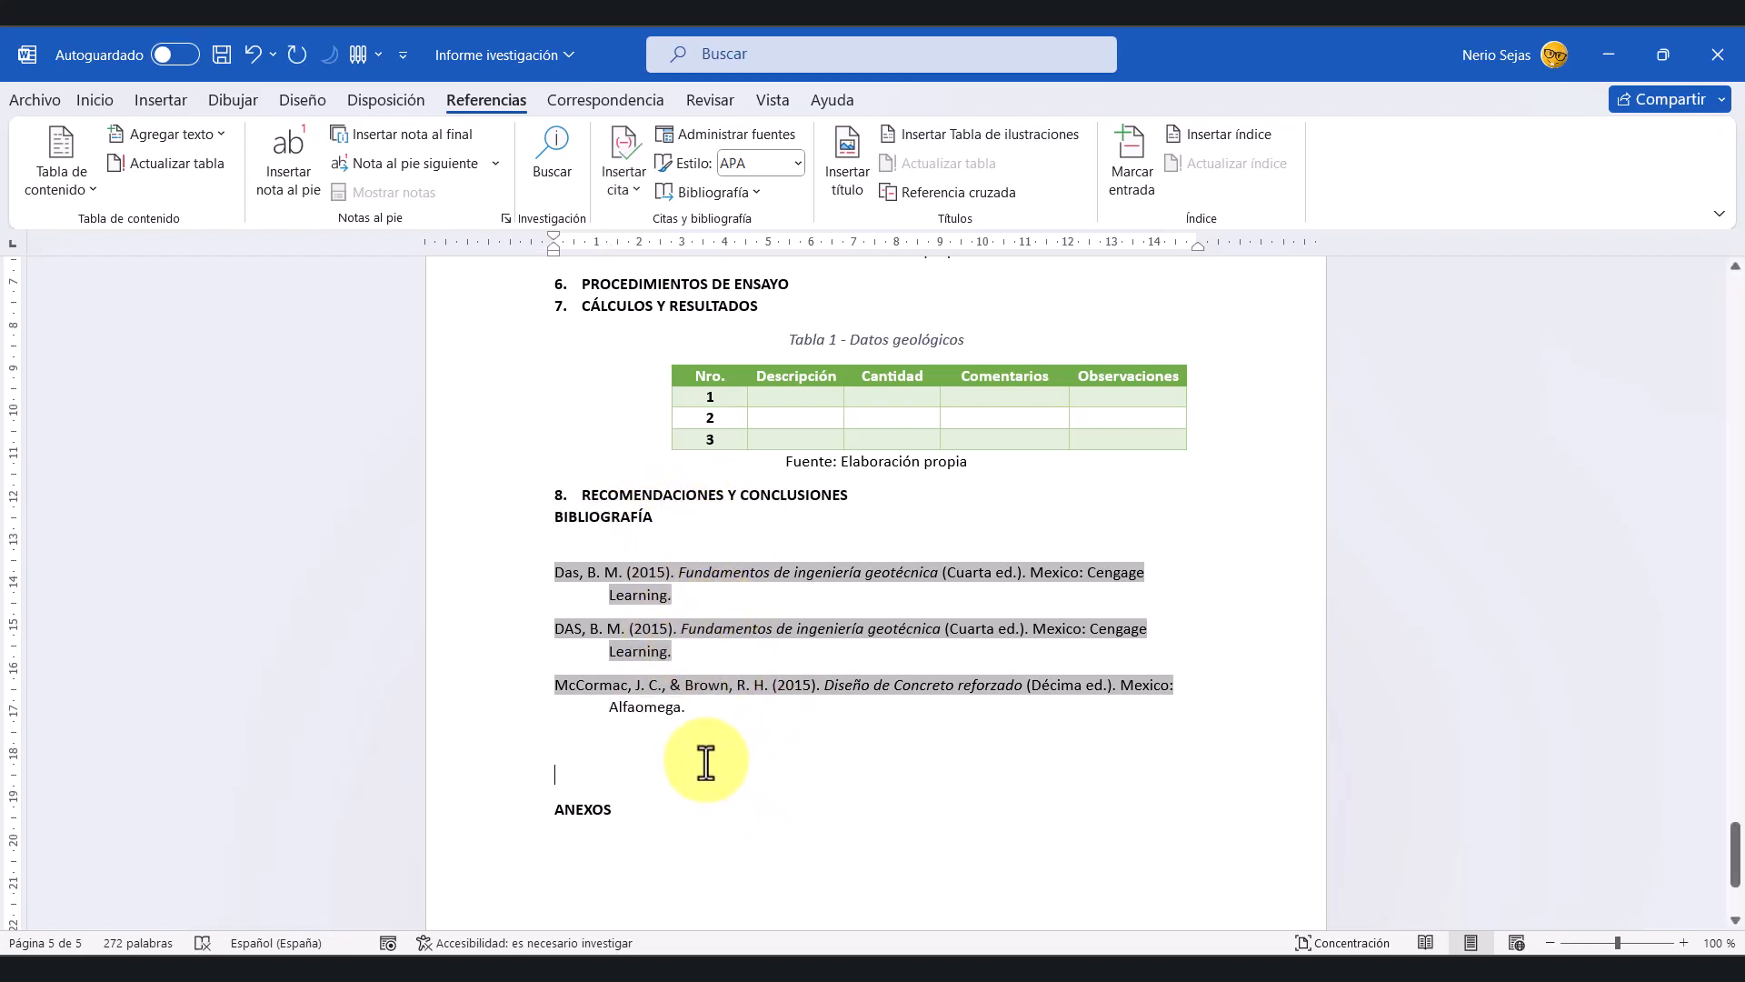
key("Up")
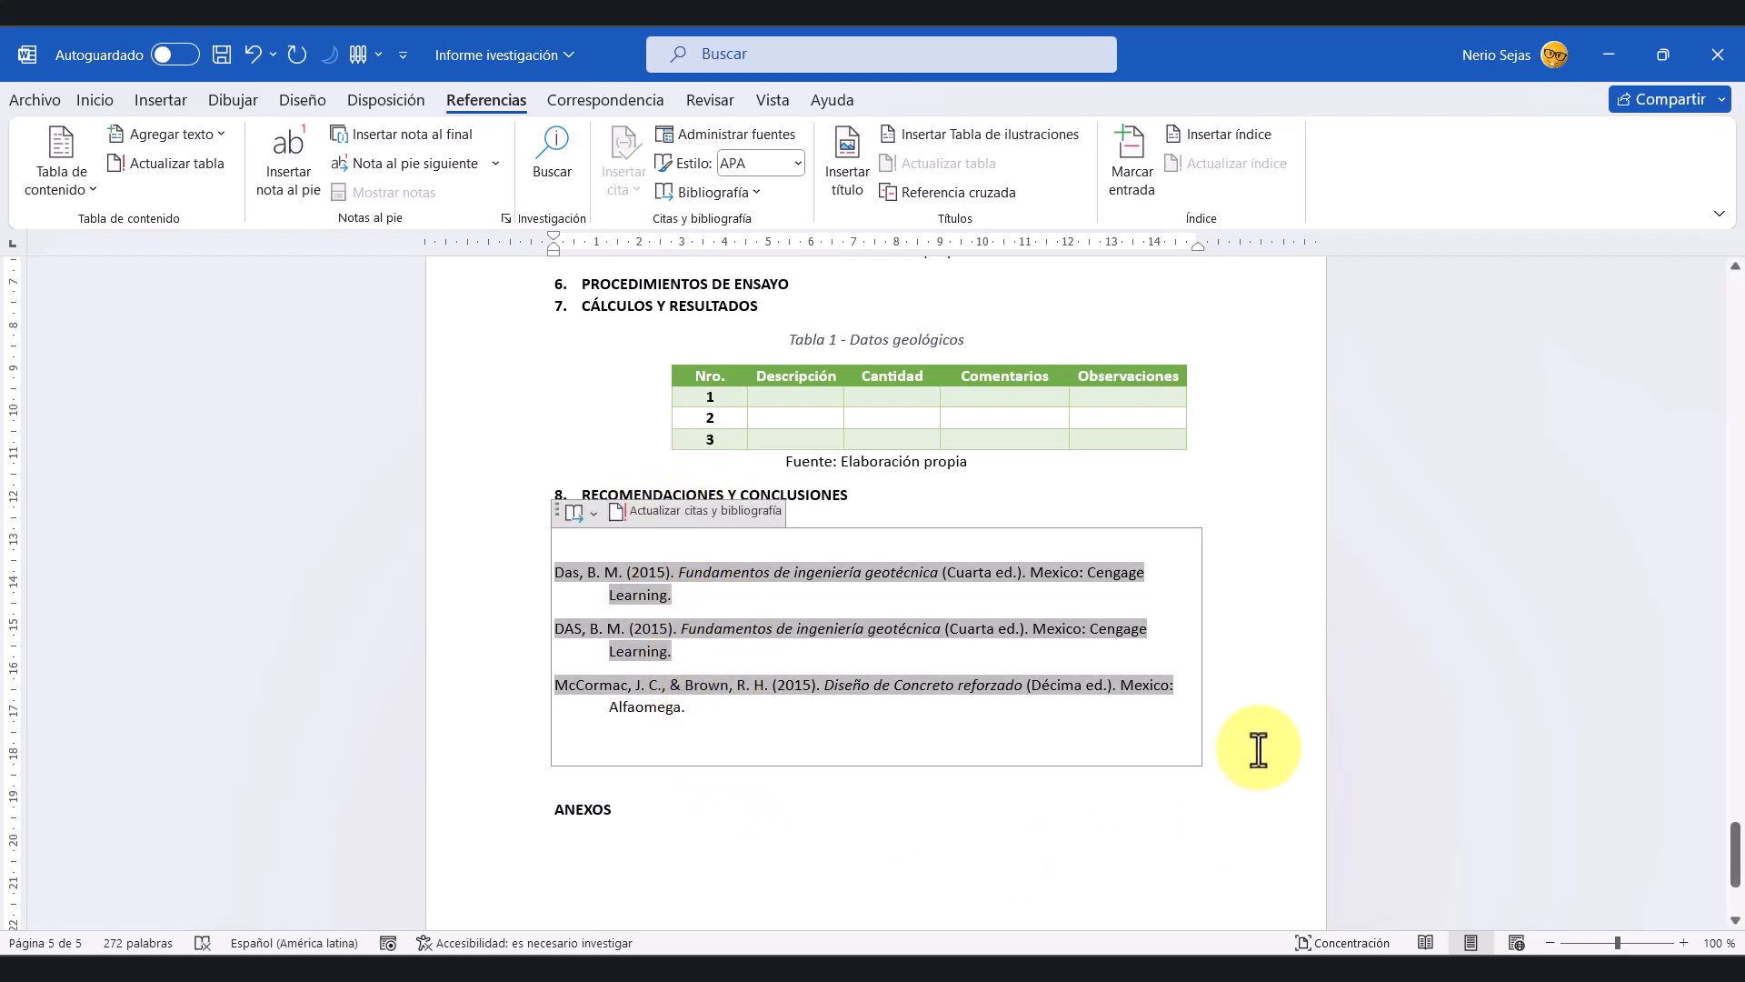
left_click(827, 809)
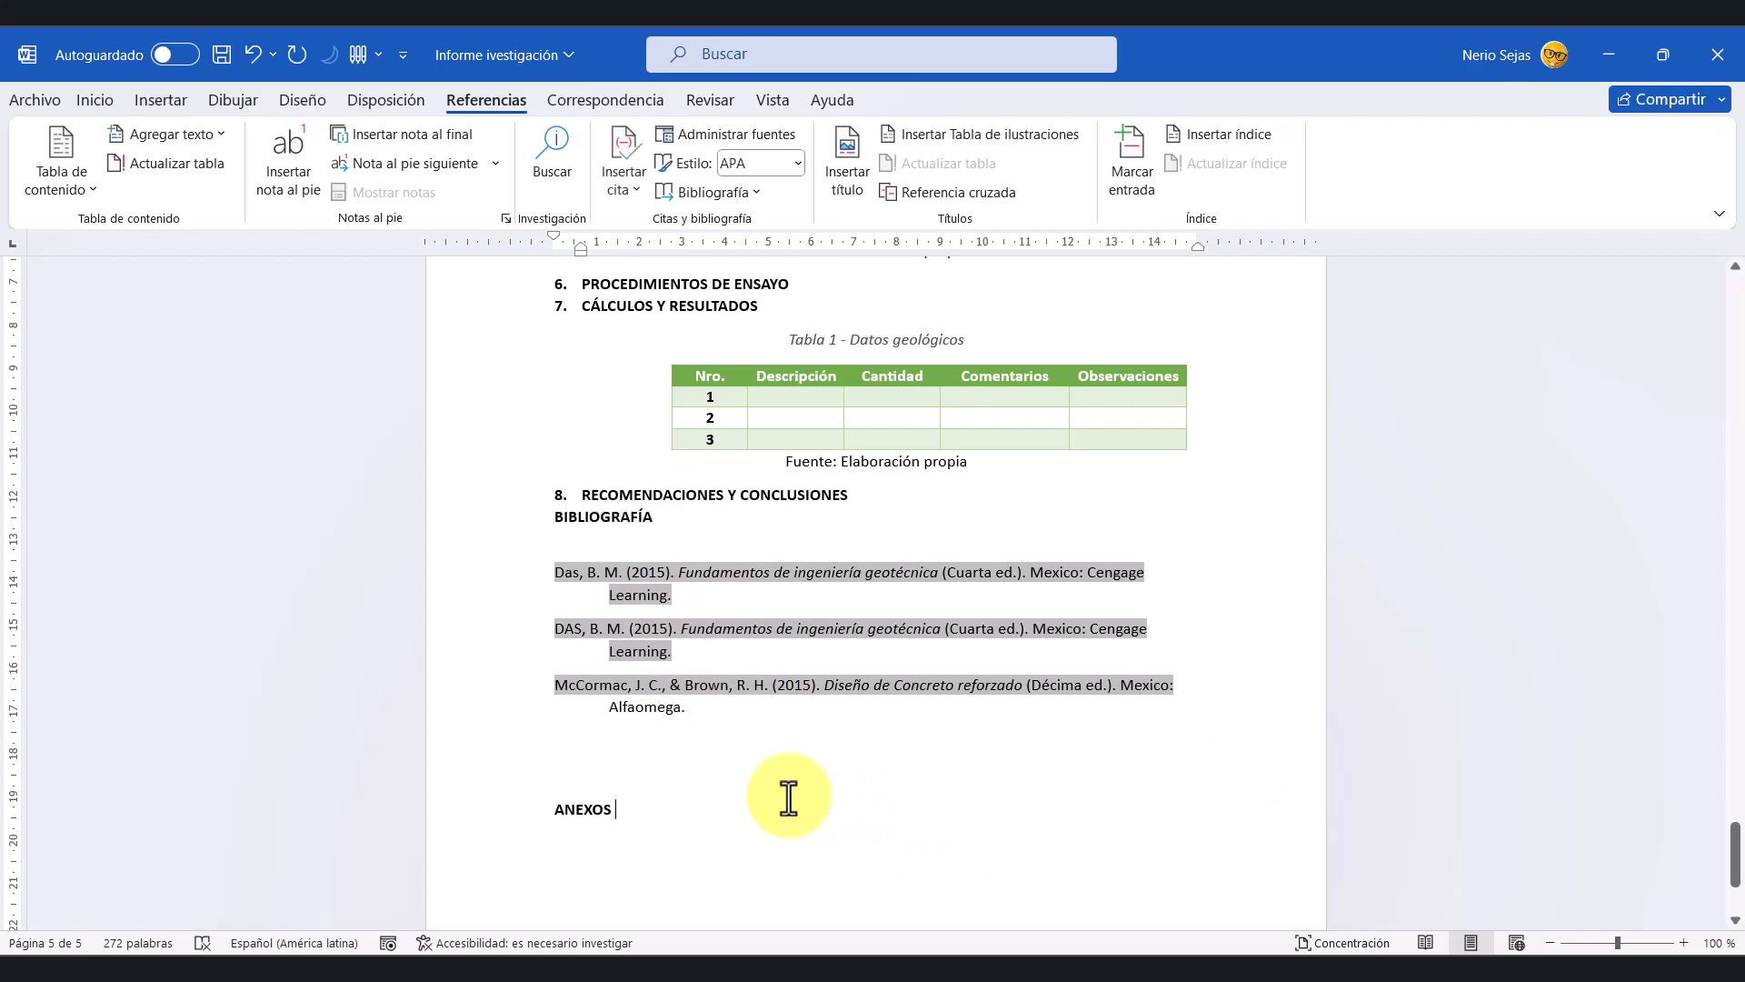
left_click(639, 573)
Step: Add an empty body paragraph beneath the "3. MARCO TEÓRICO" heading
scroll(712, 729, "up", 15)
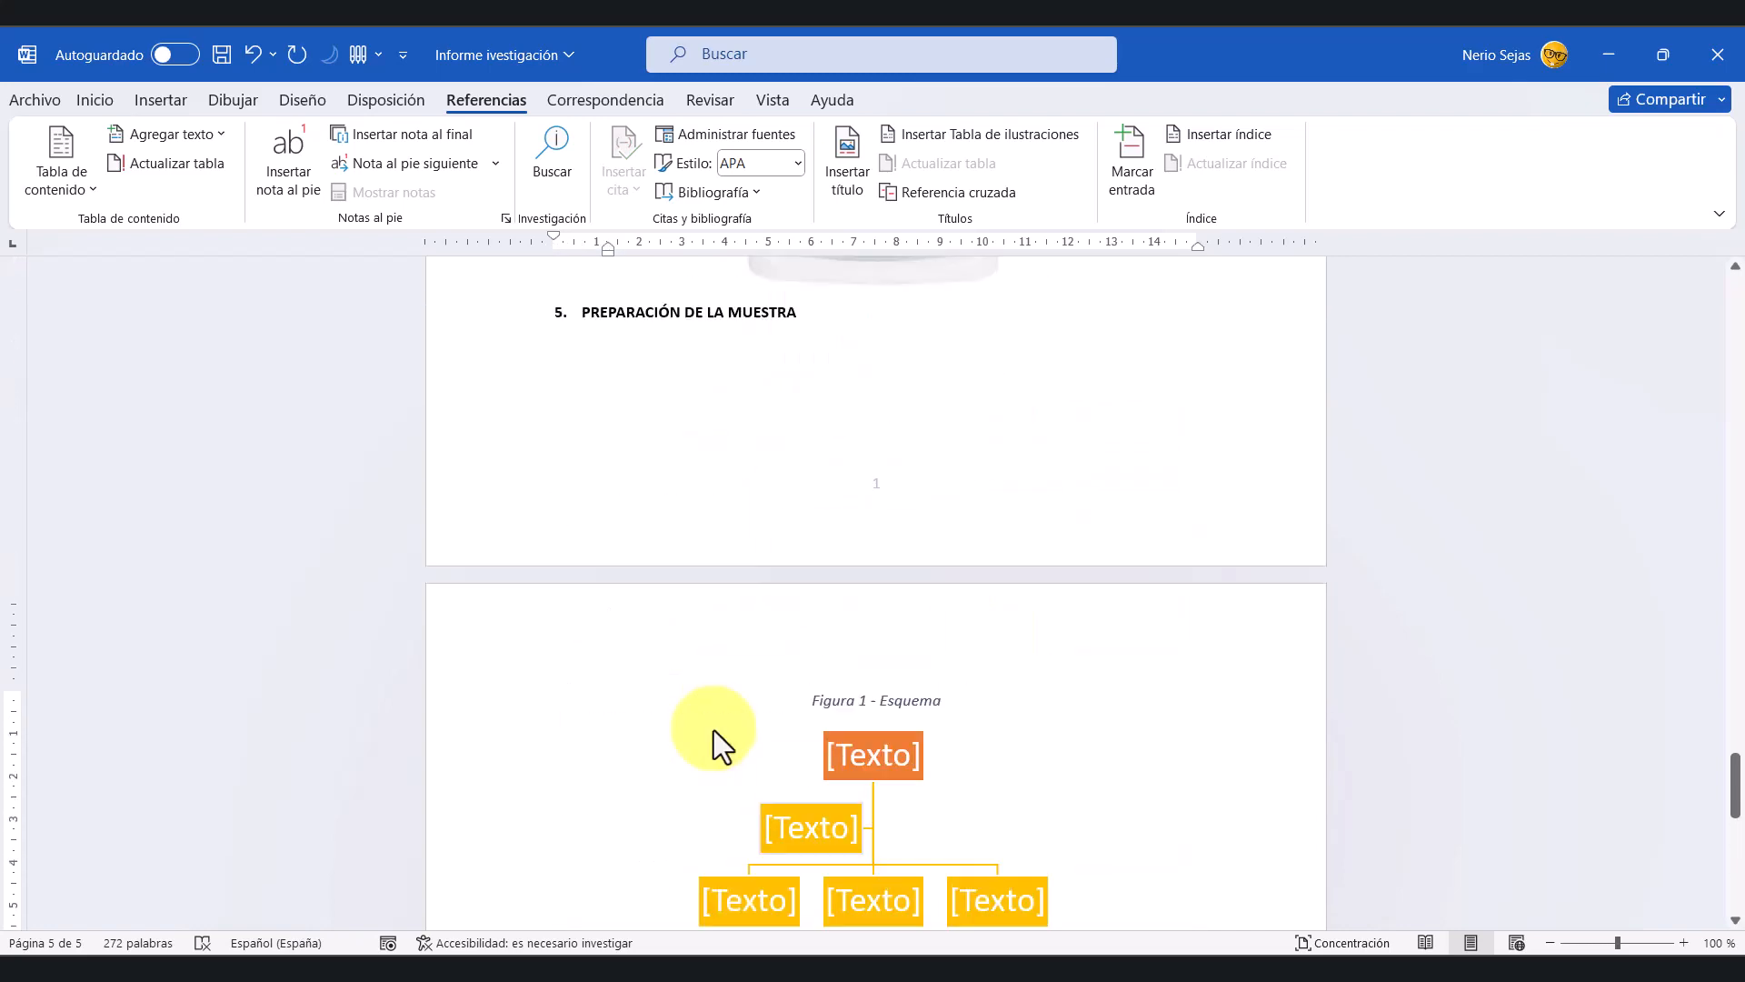
scroll(713, 729, "up", 7)
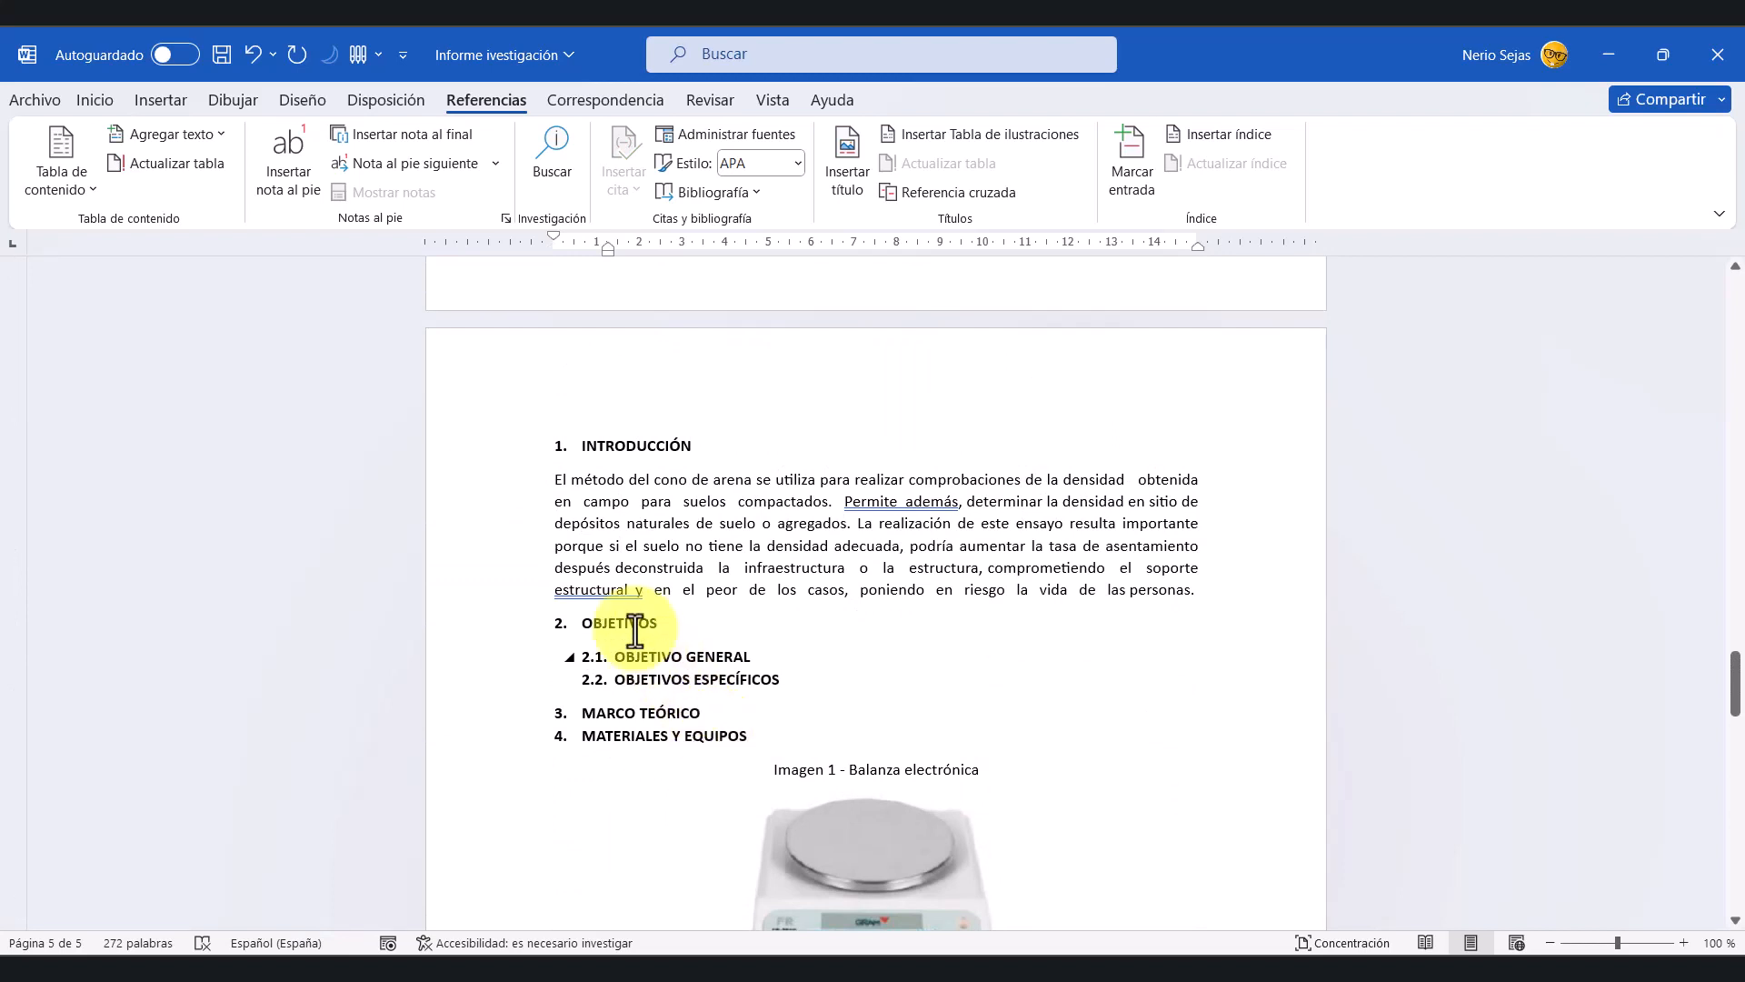
left_click(651, 522)
left_click_drag(552, 481, 662, 627)
left_click(678, 626)
left_click(777, 656)
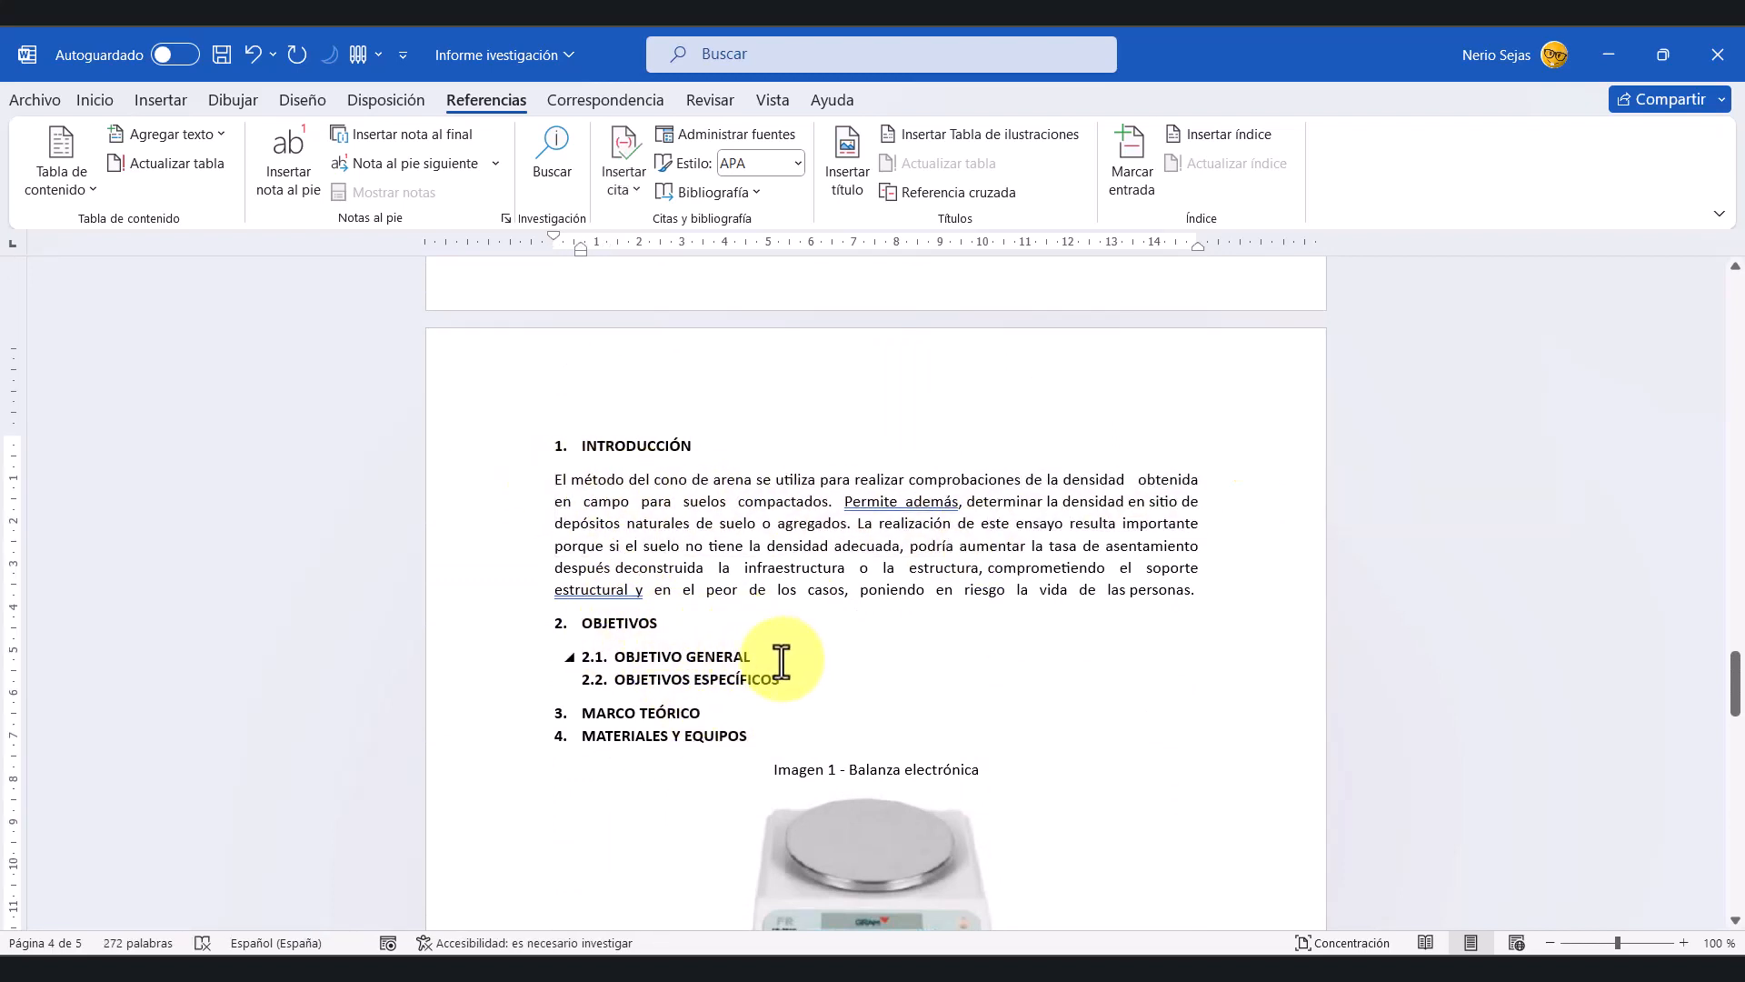
scroll(704, 709, "down", 1)
left_click(741, 657)
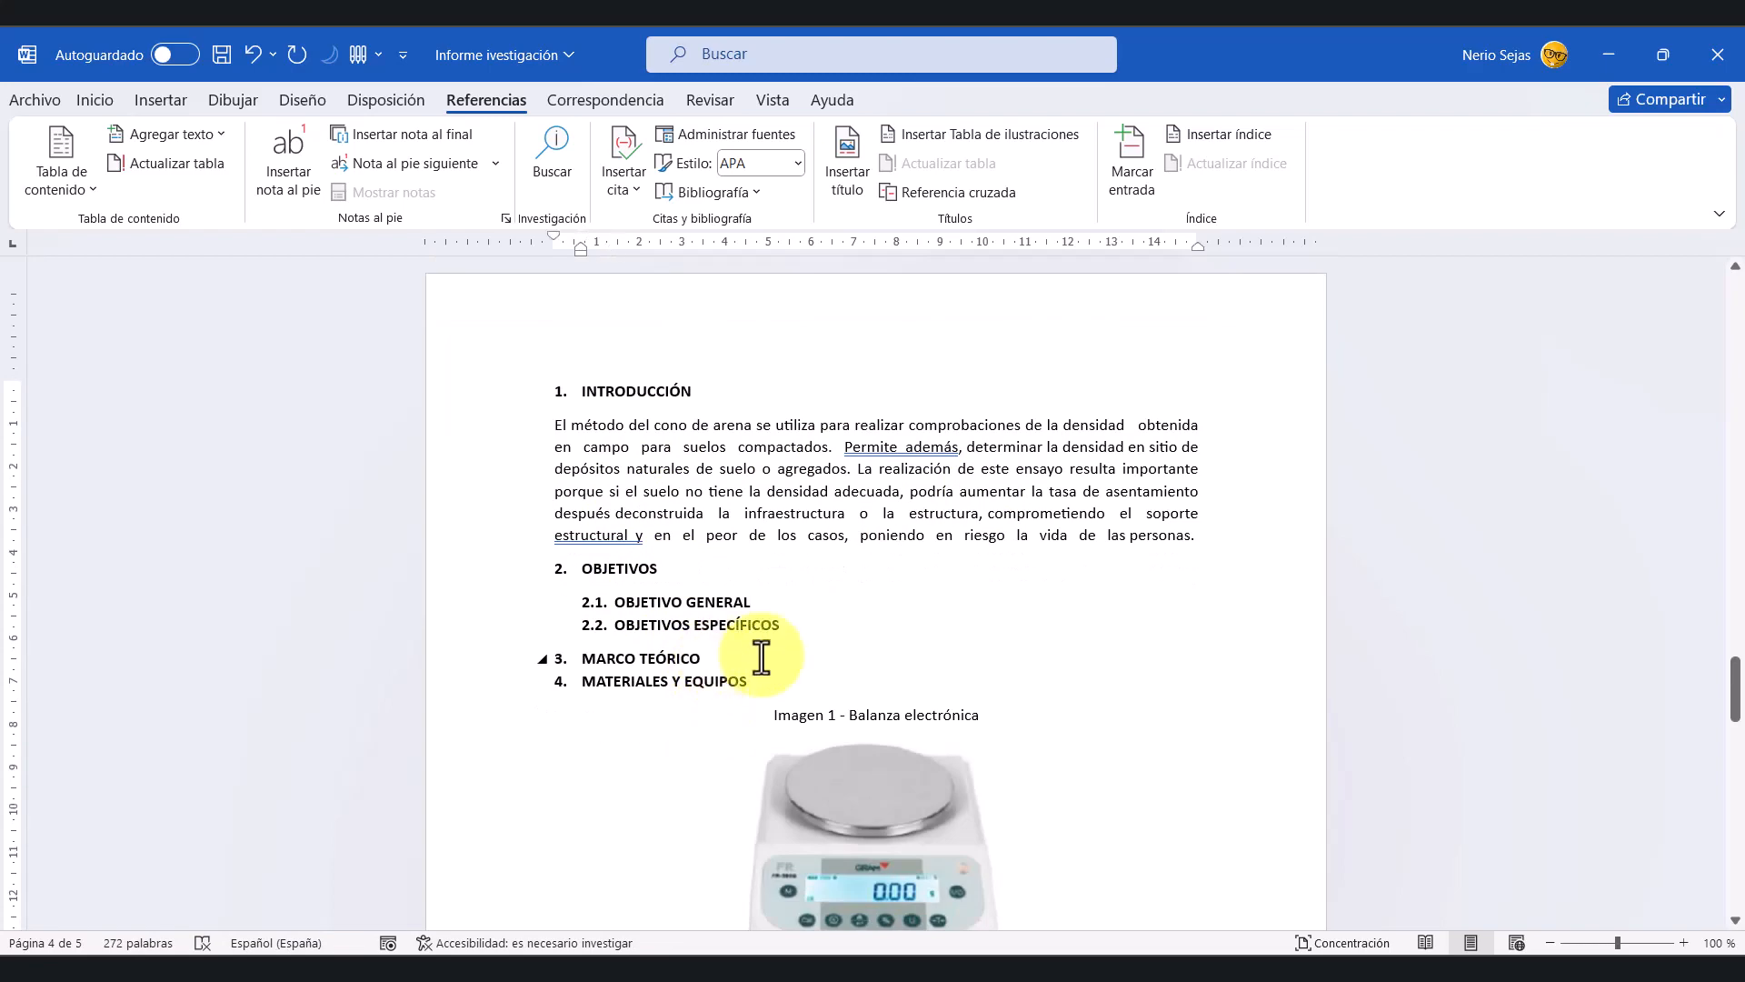
key("Return")
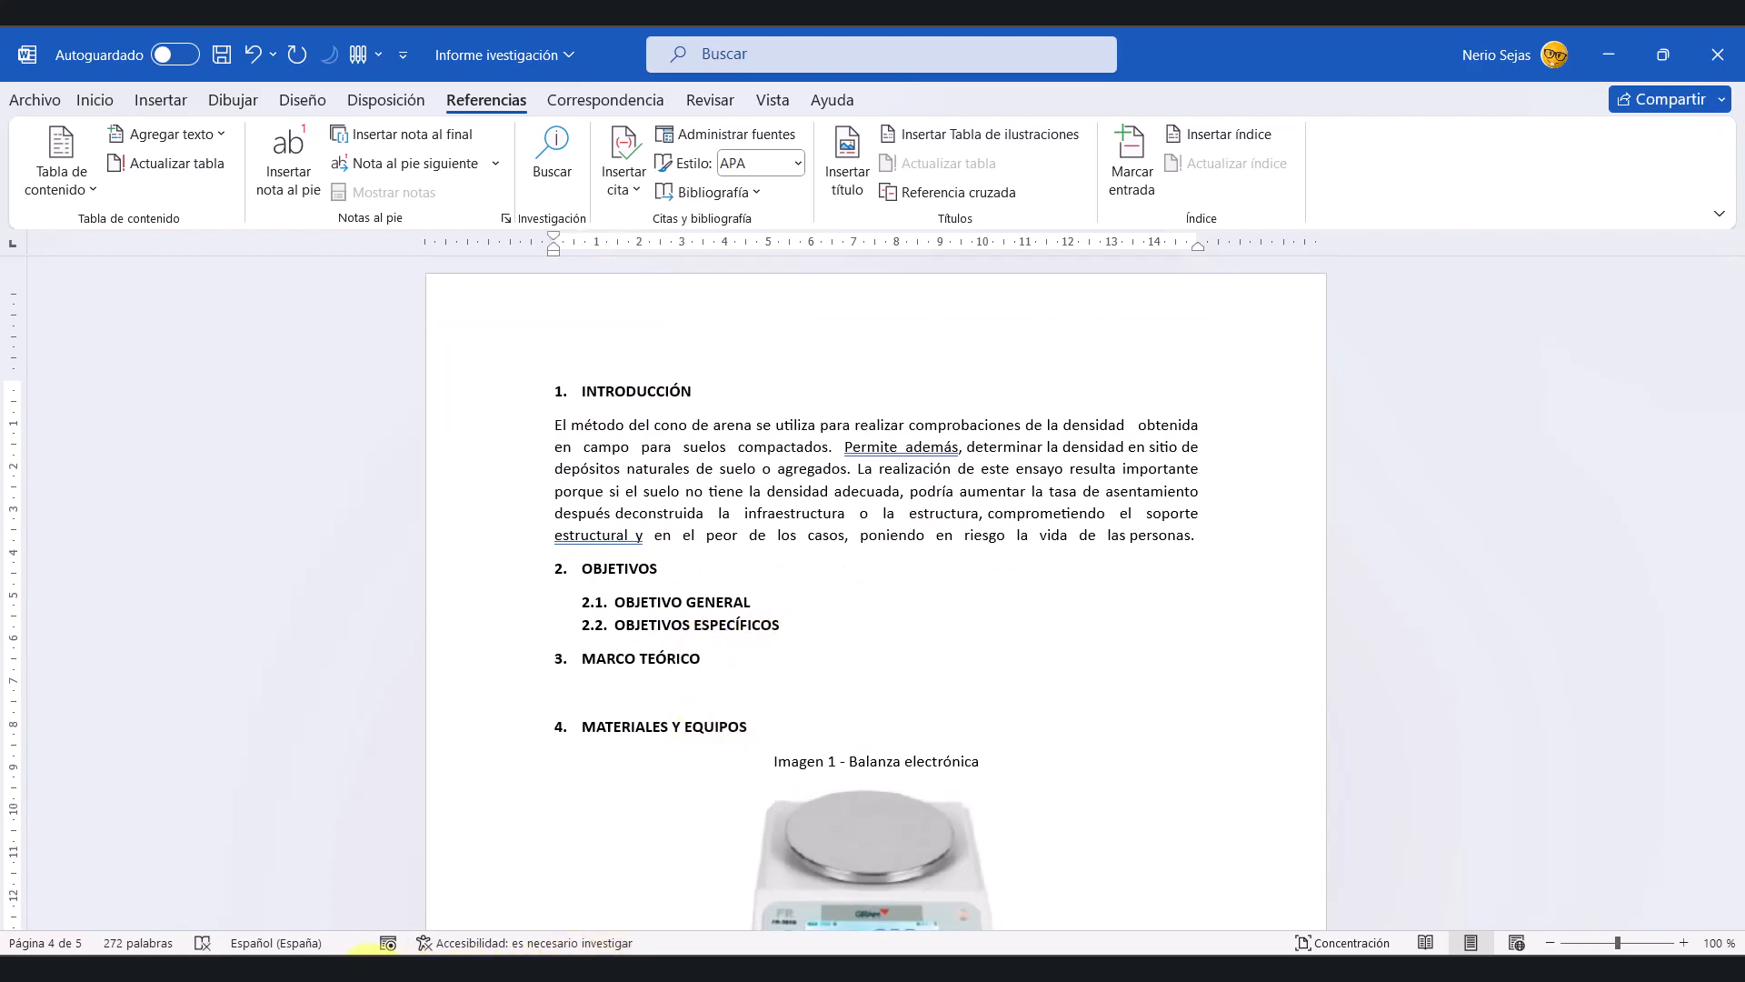
Step: Switch to the browser and copy the first lines of section 10.8 in the Fundamentos De Ingeniería Geotécnica PDF, up to "esfuerzo desviador"
left_click(359, 966)
scroll(982, 556, "down", 1)
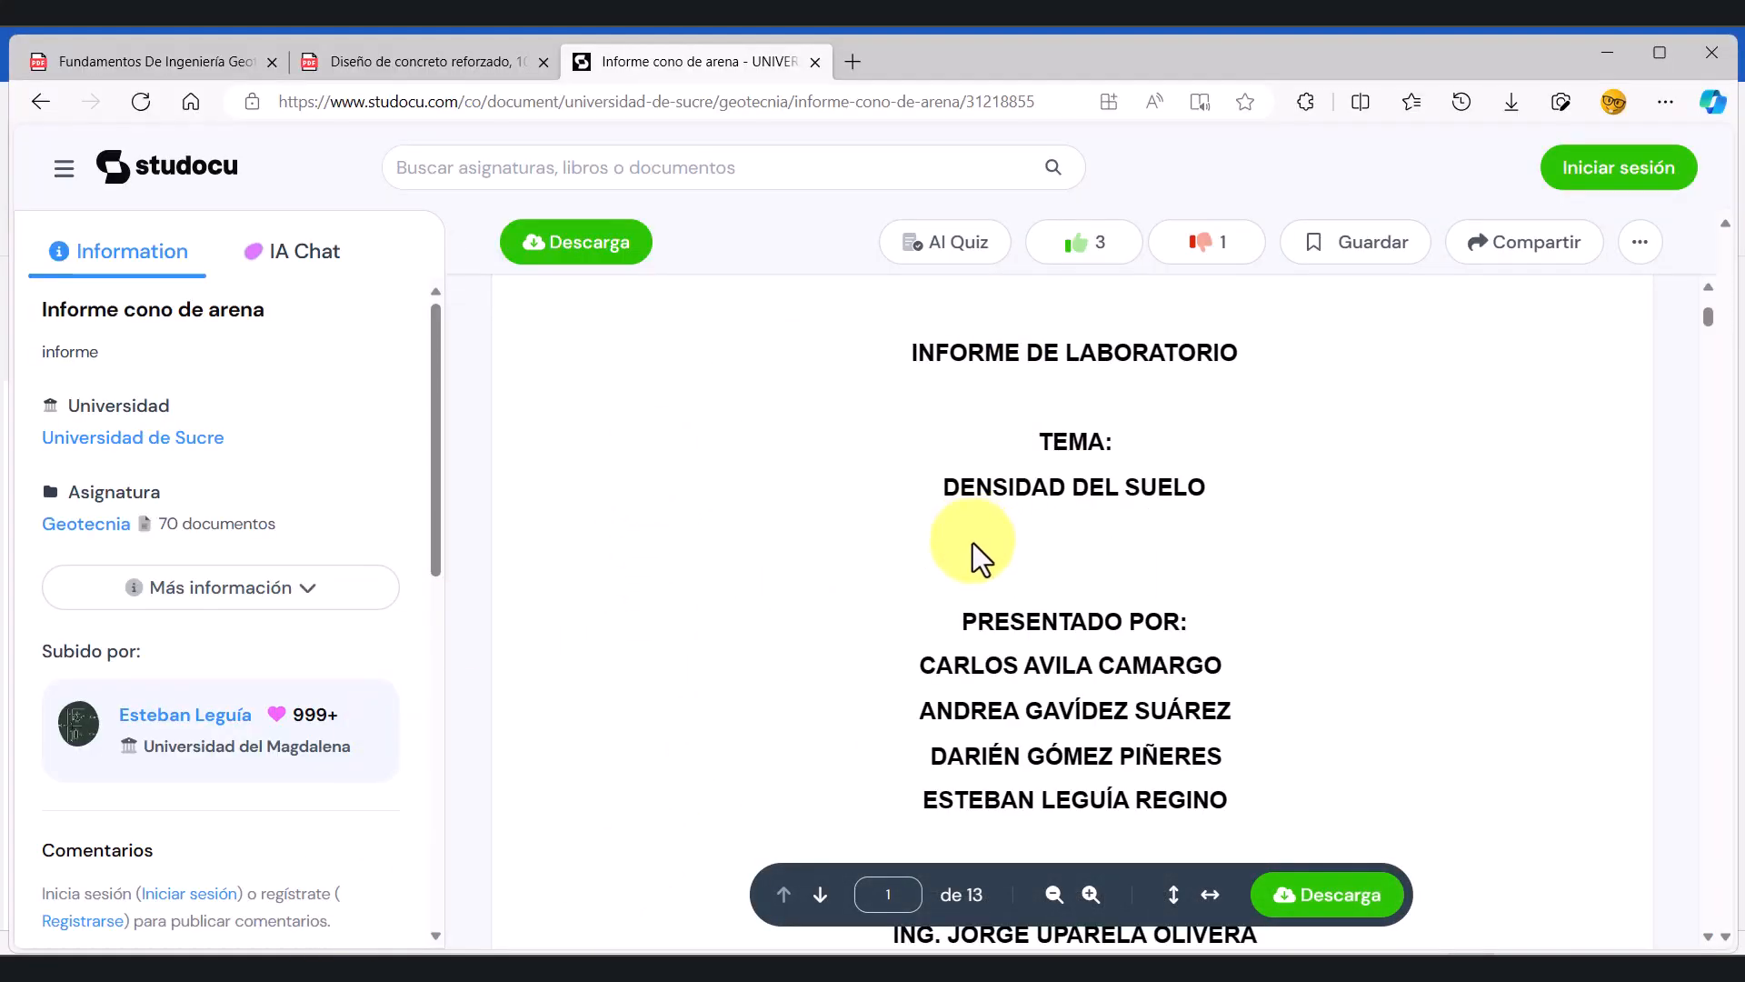
left_click(134, 61)
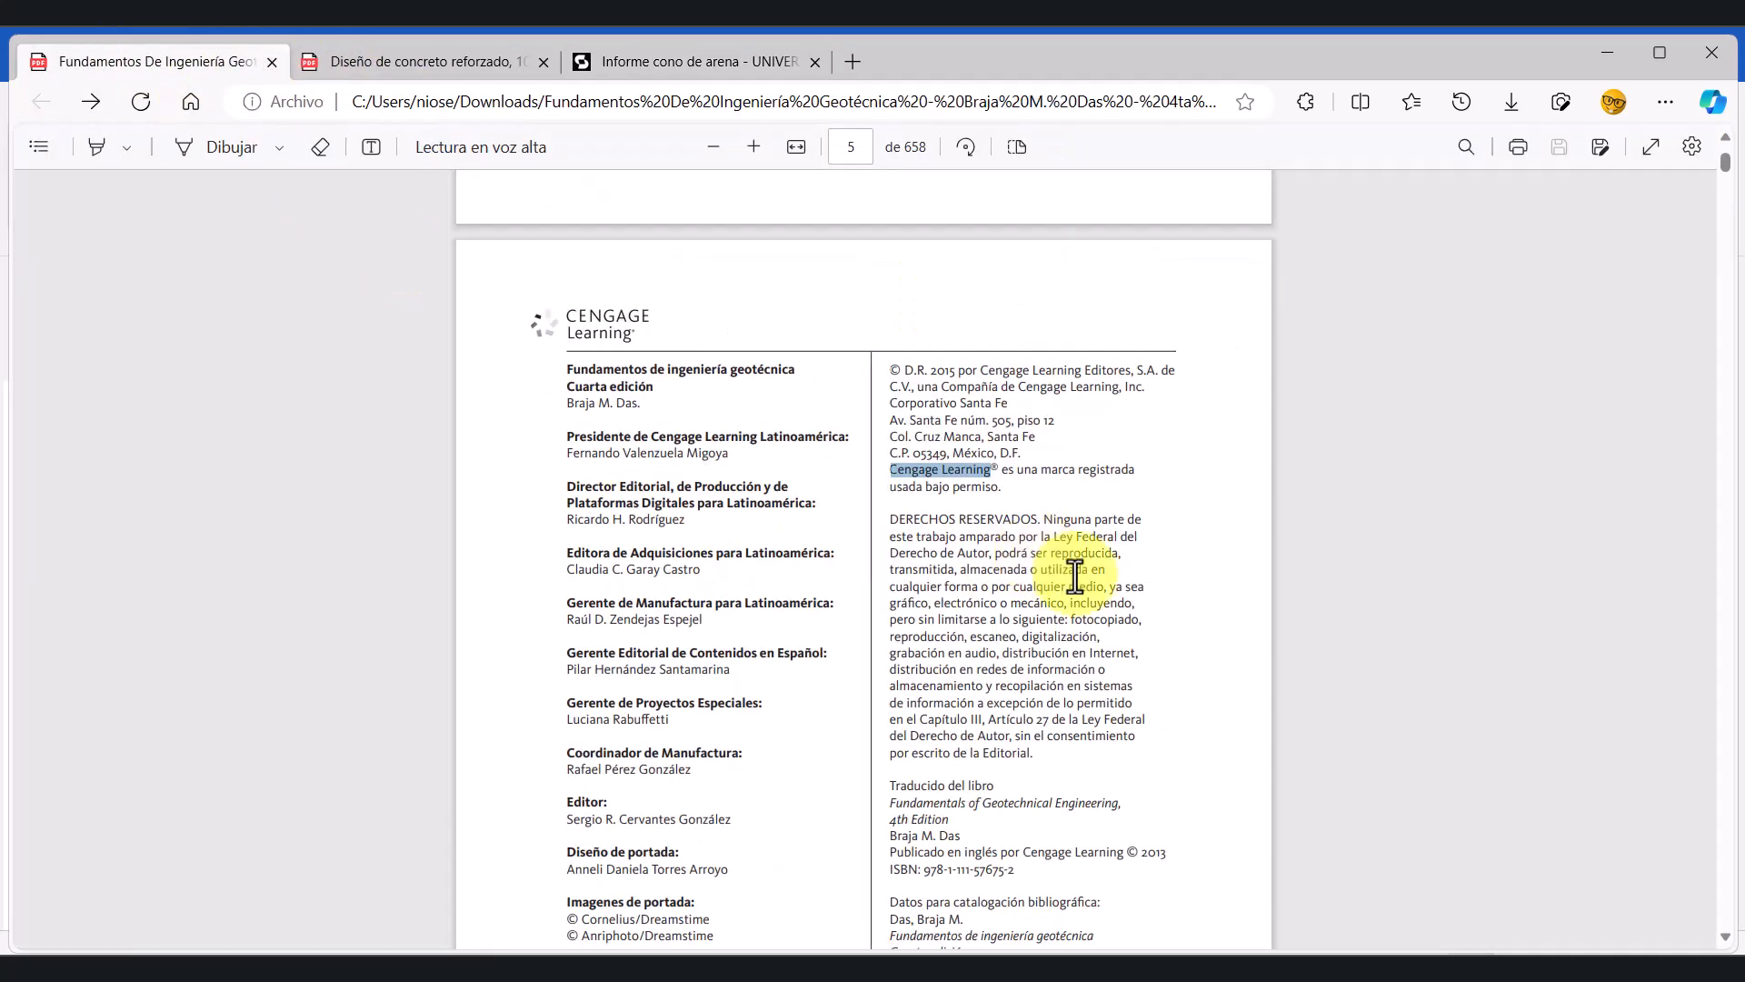
scroll(1489, 477, "up", 3)
scroll(1371, 553, "down", 20)
scroll(936, 664, "down", 15)
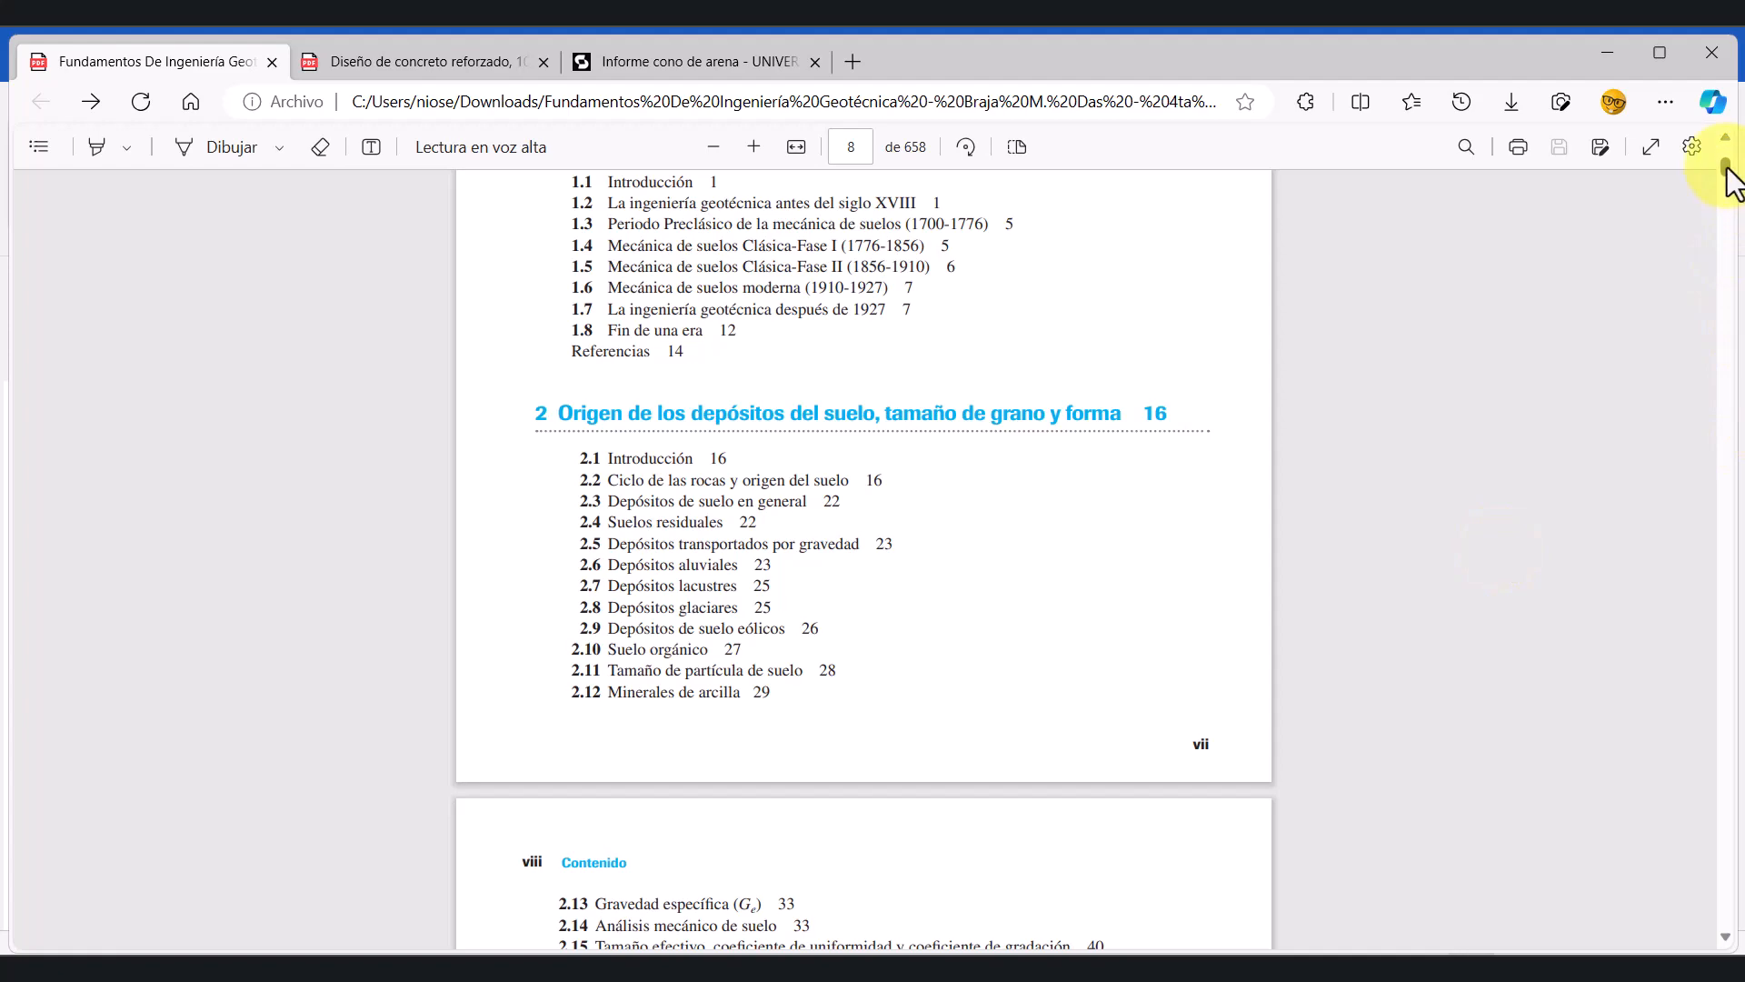
left_click_drag(1727, 182, 1709, 491)
scroll(1000, 509, "up", 5)
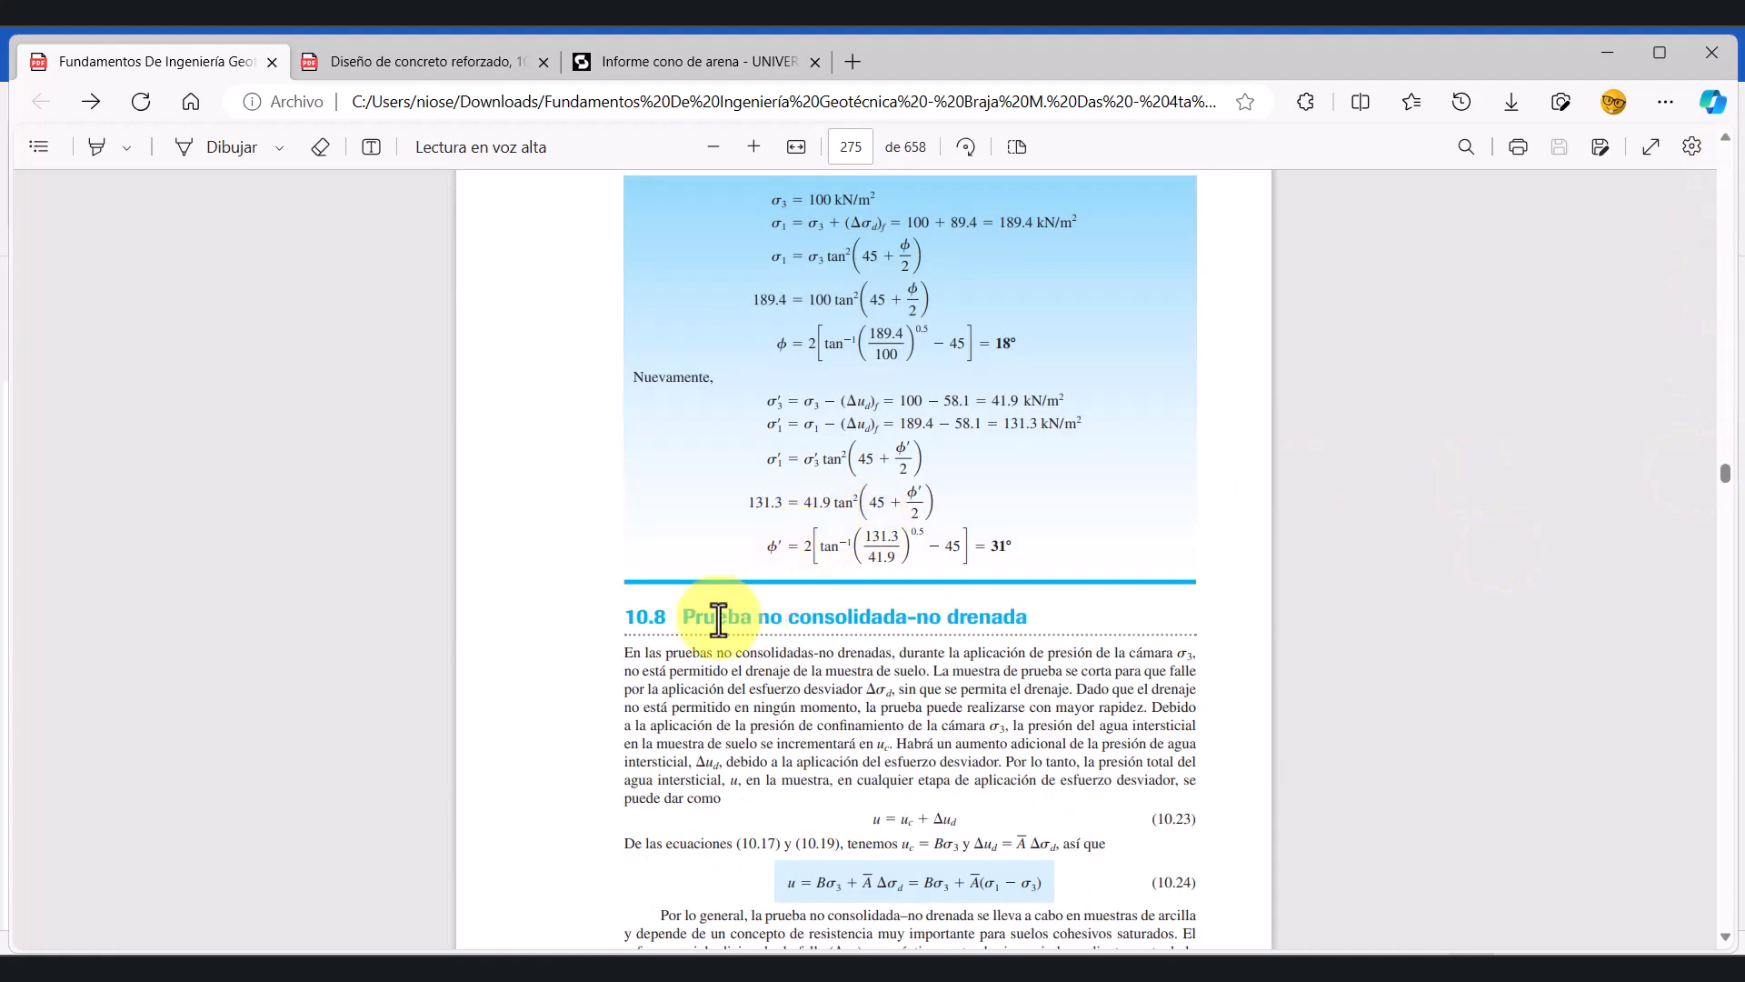
scroll(718, 621, "down", 3)
left_click_drag(620, 406, 863, 441)
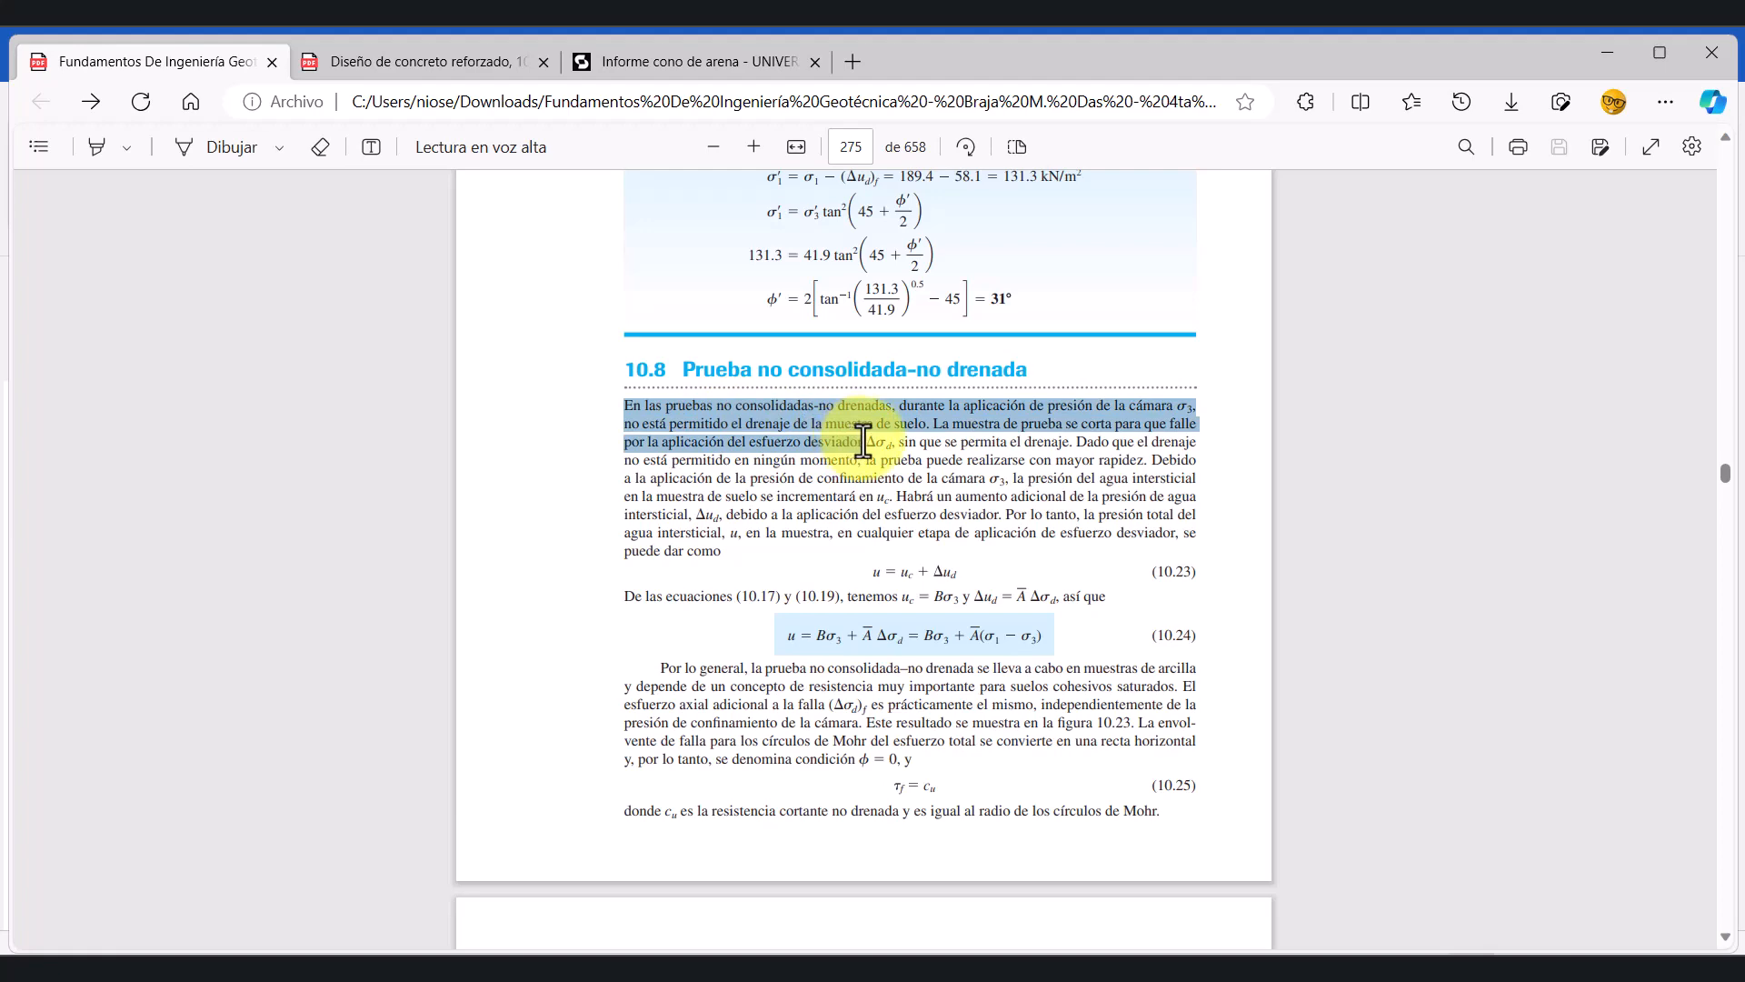
key("ctrl+c")
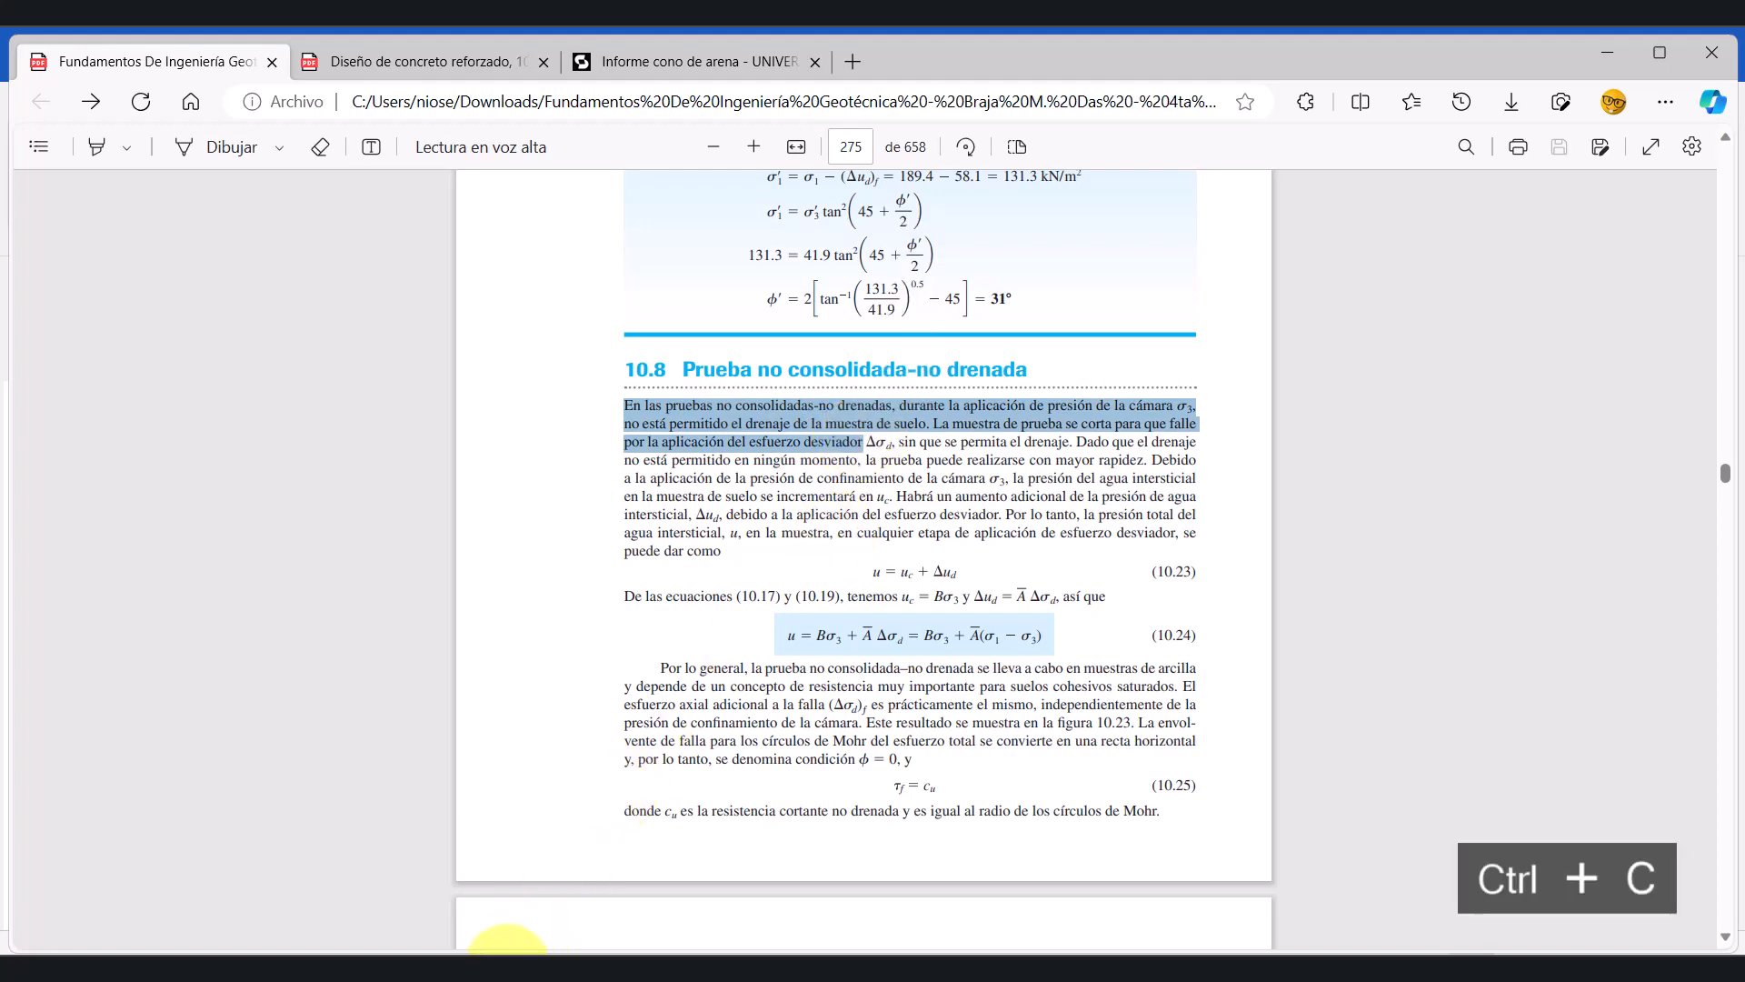
Step: Switch to Word, paste the copied passage under "3. MARCO TEÓRICO", and join its broken lines into one paragraph ending with a period
left_click(468, 918)
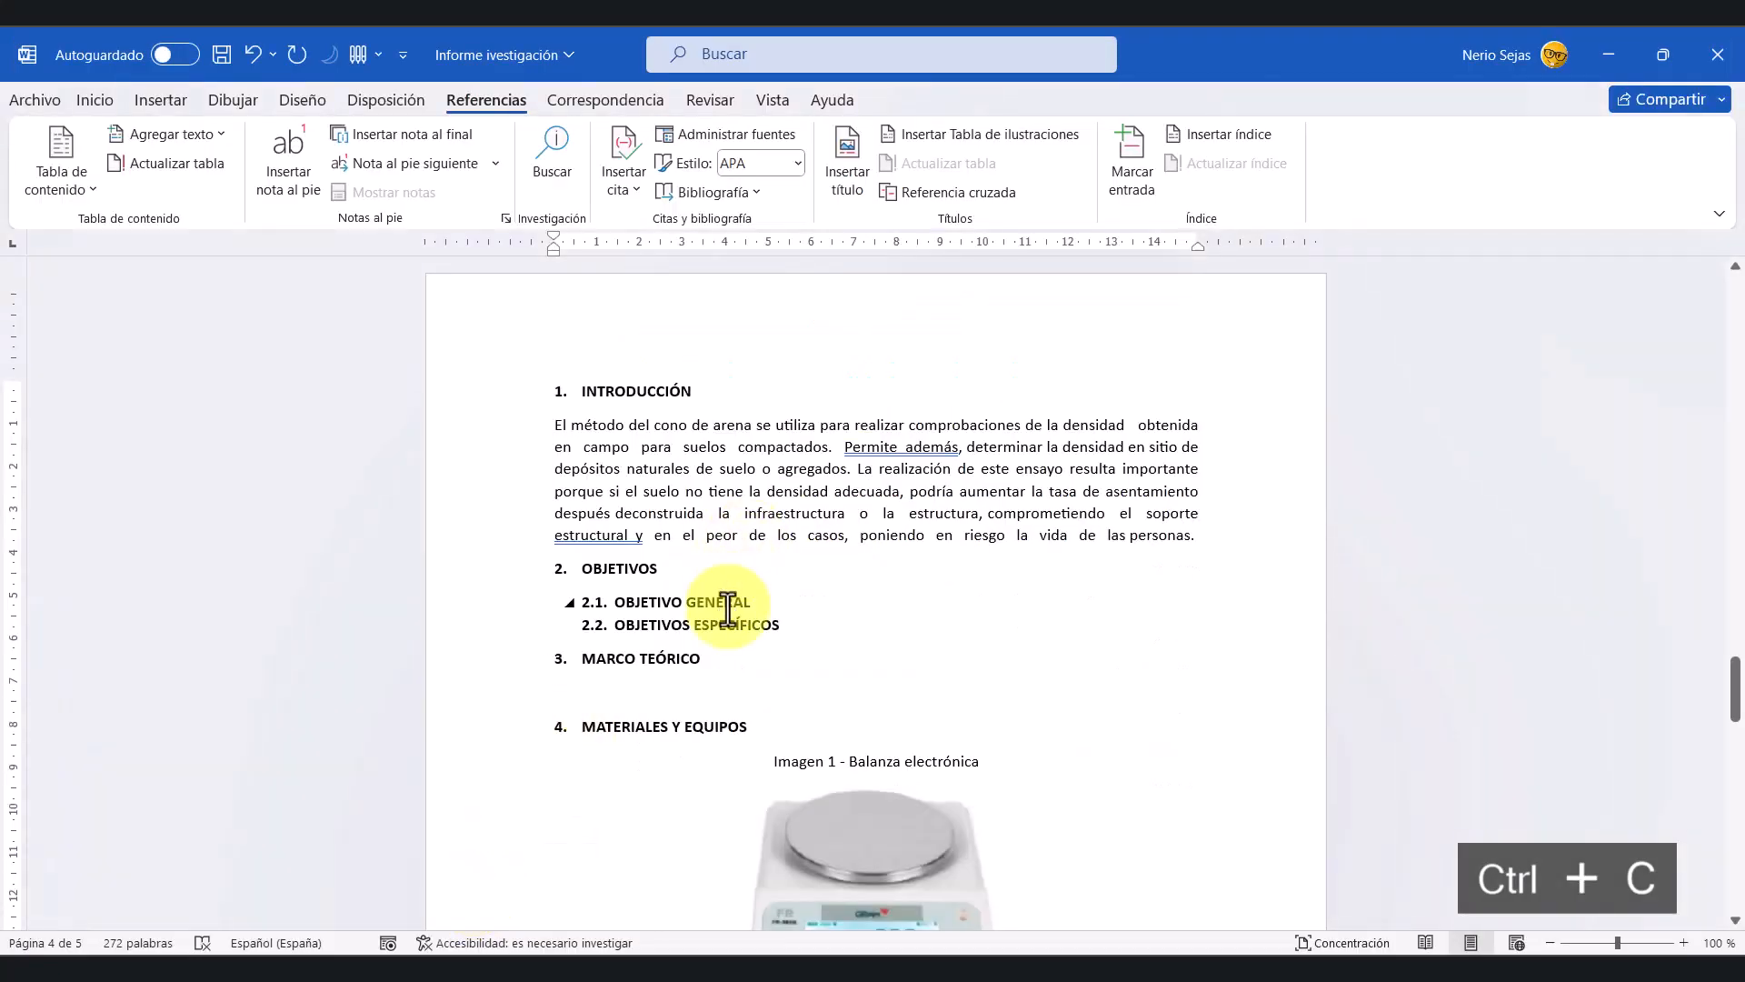
right_click(554, 692)
left_click(683, 398)
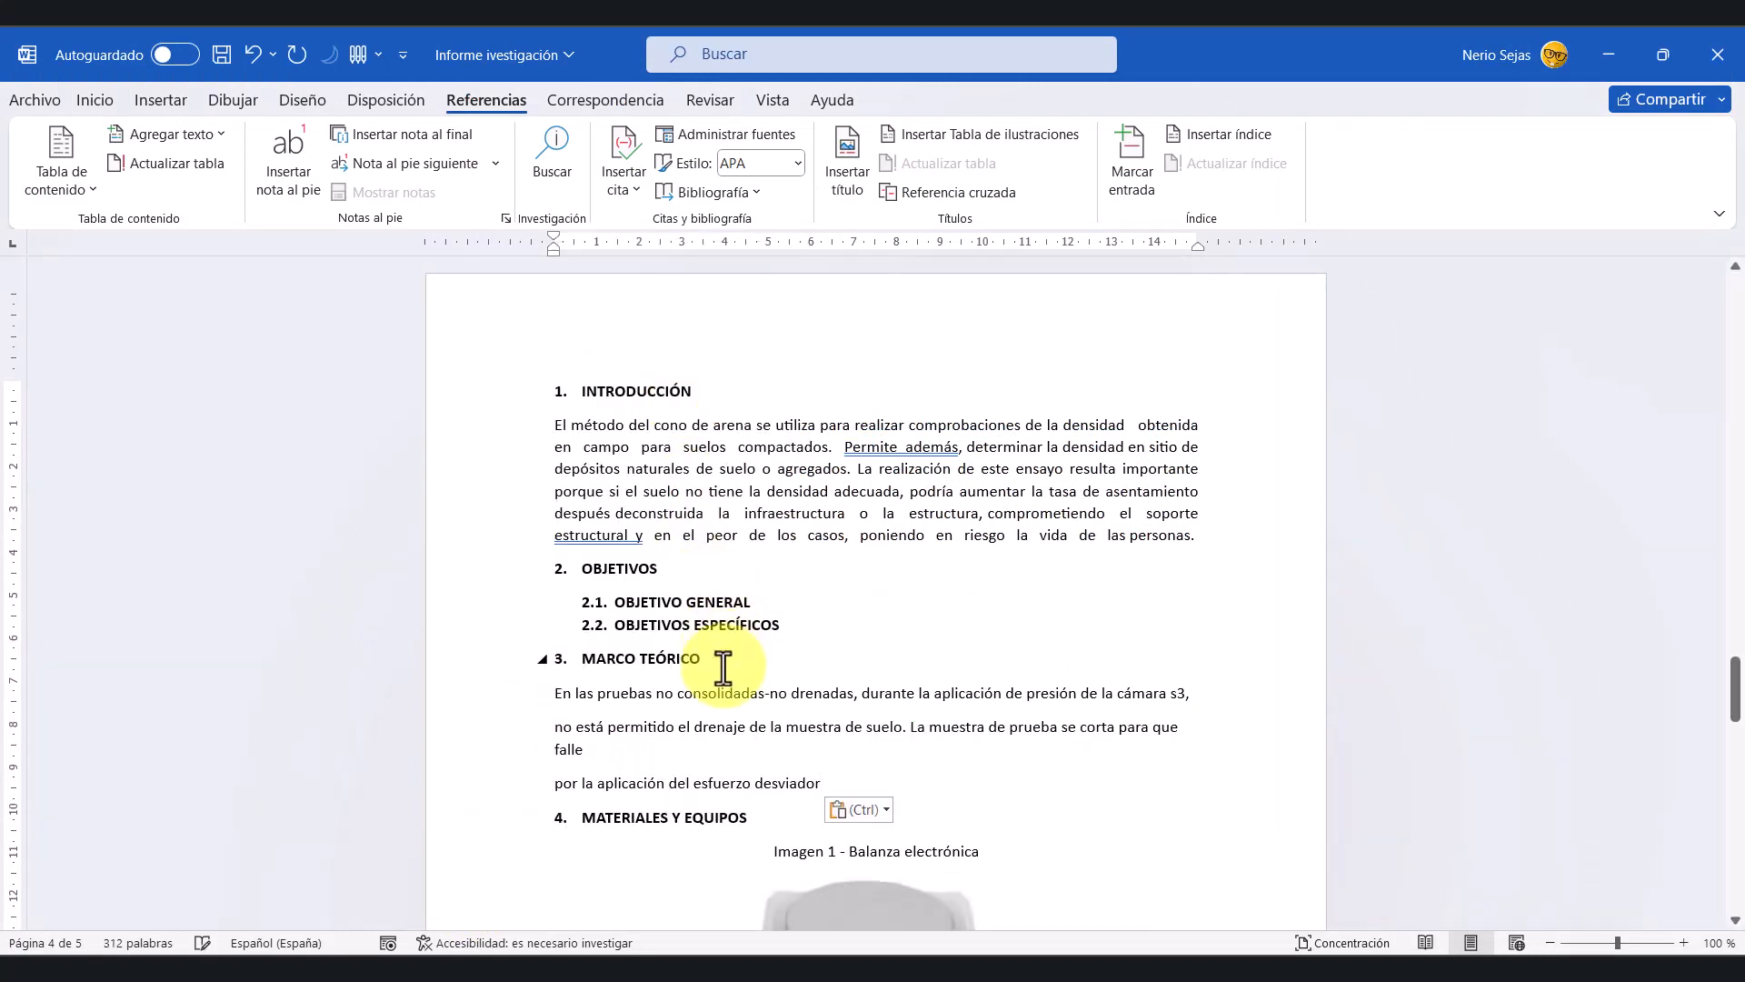
left_click(654, 758)
key("Delete")
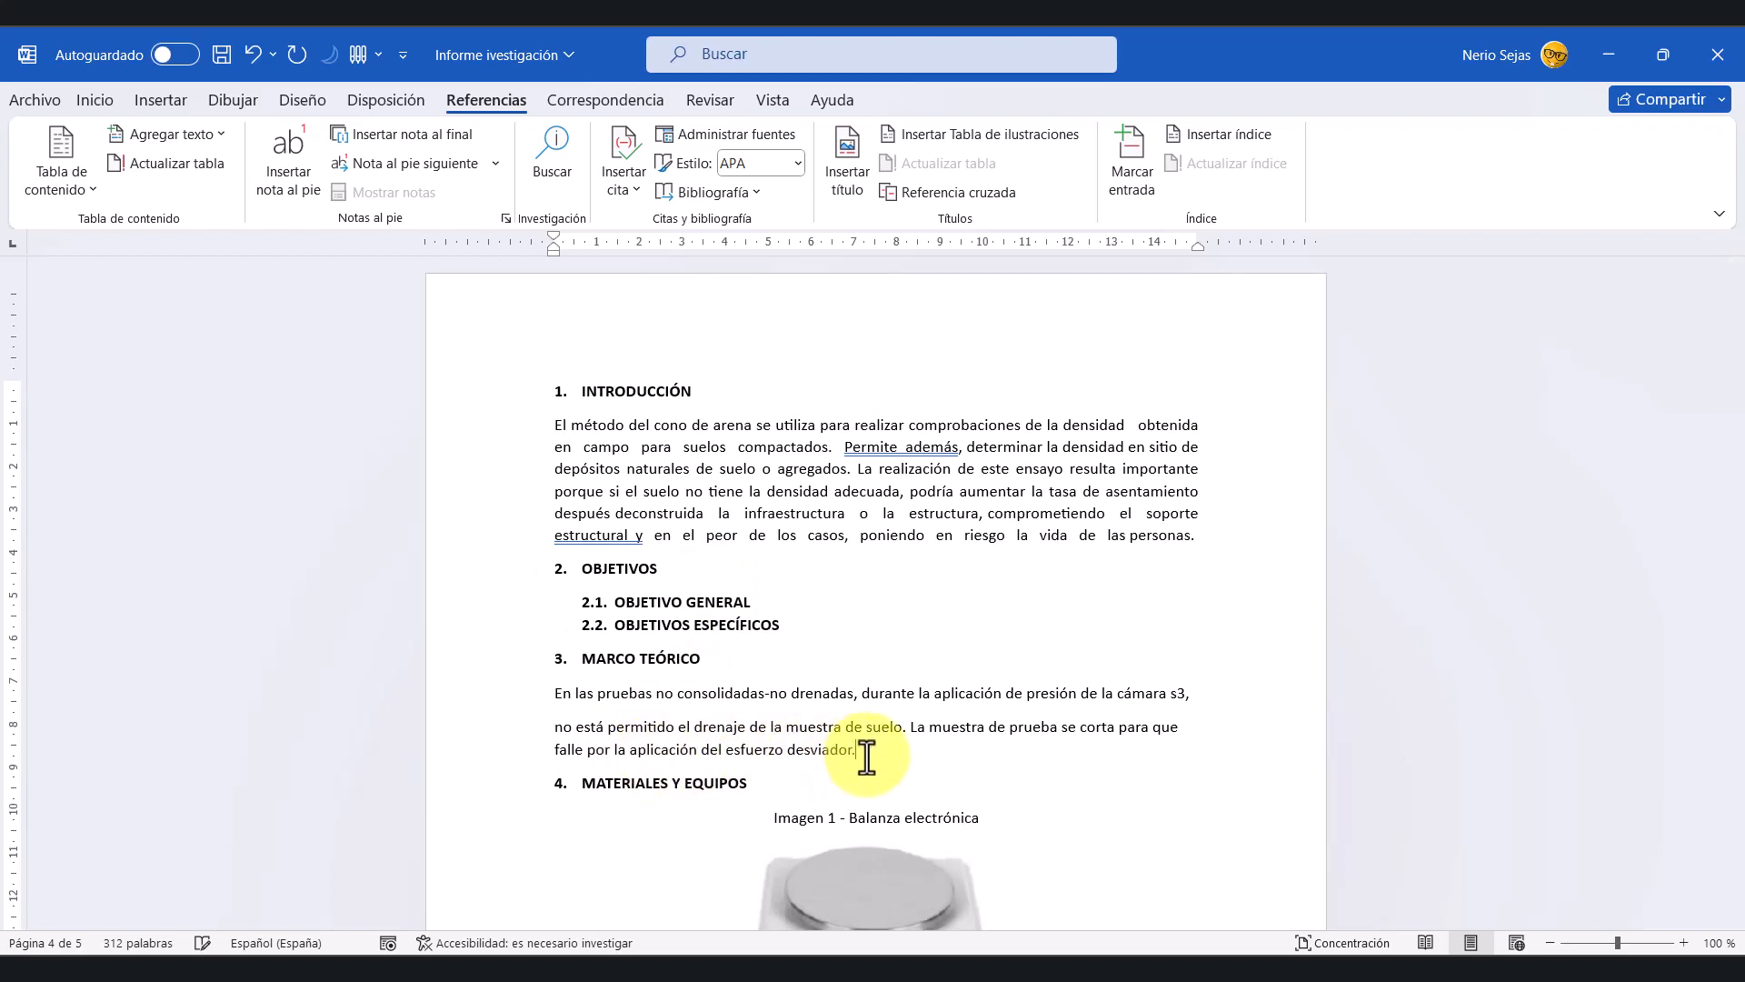
left_click(1222, 693)
key("Delete")
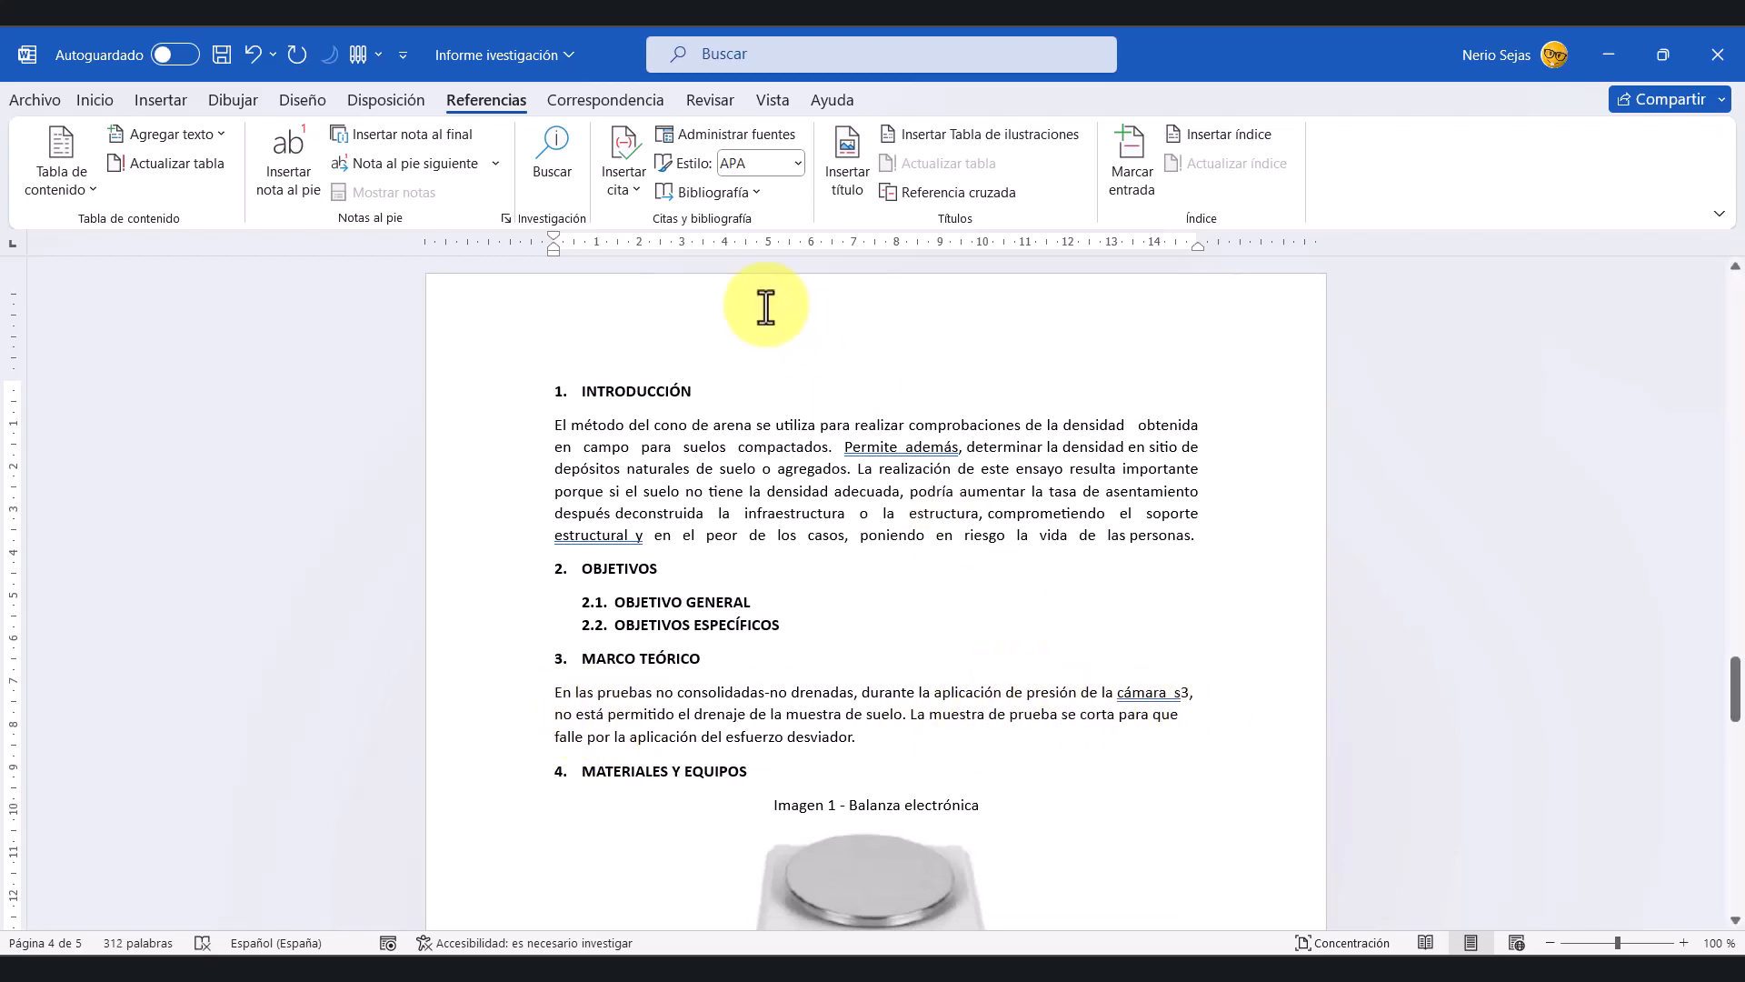
Step: Justify the Marco Teórico paragraph and remove the extra space before "s3"
left_click(102, 104)
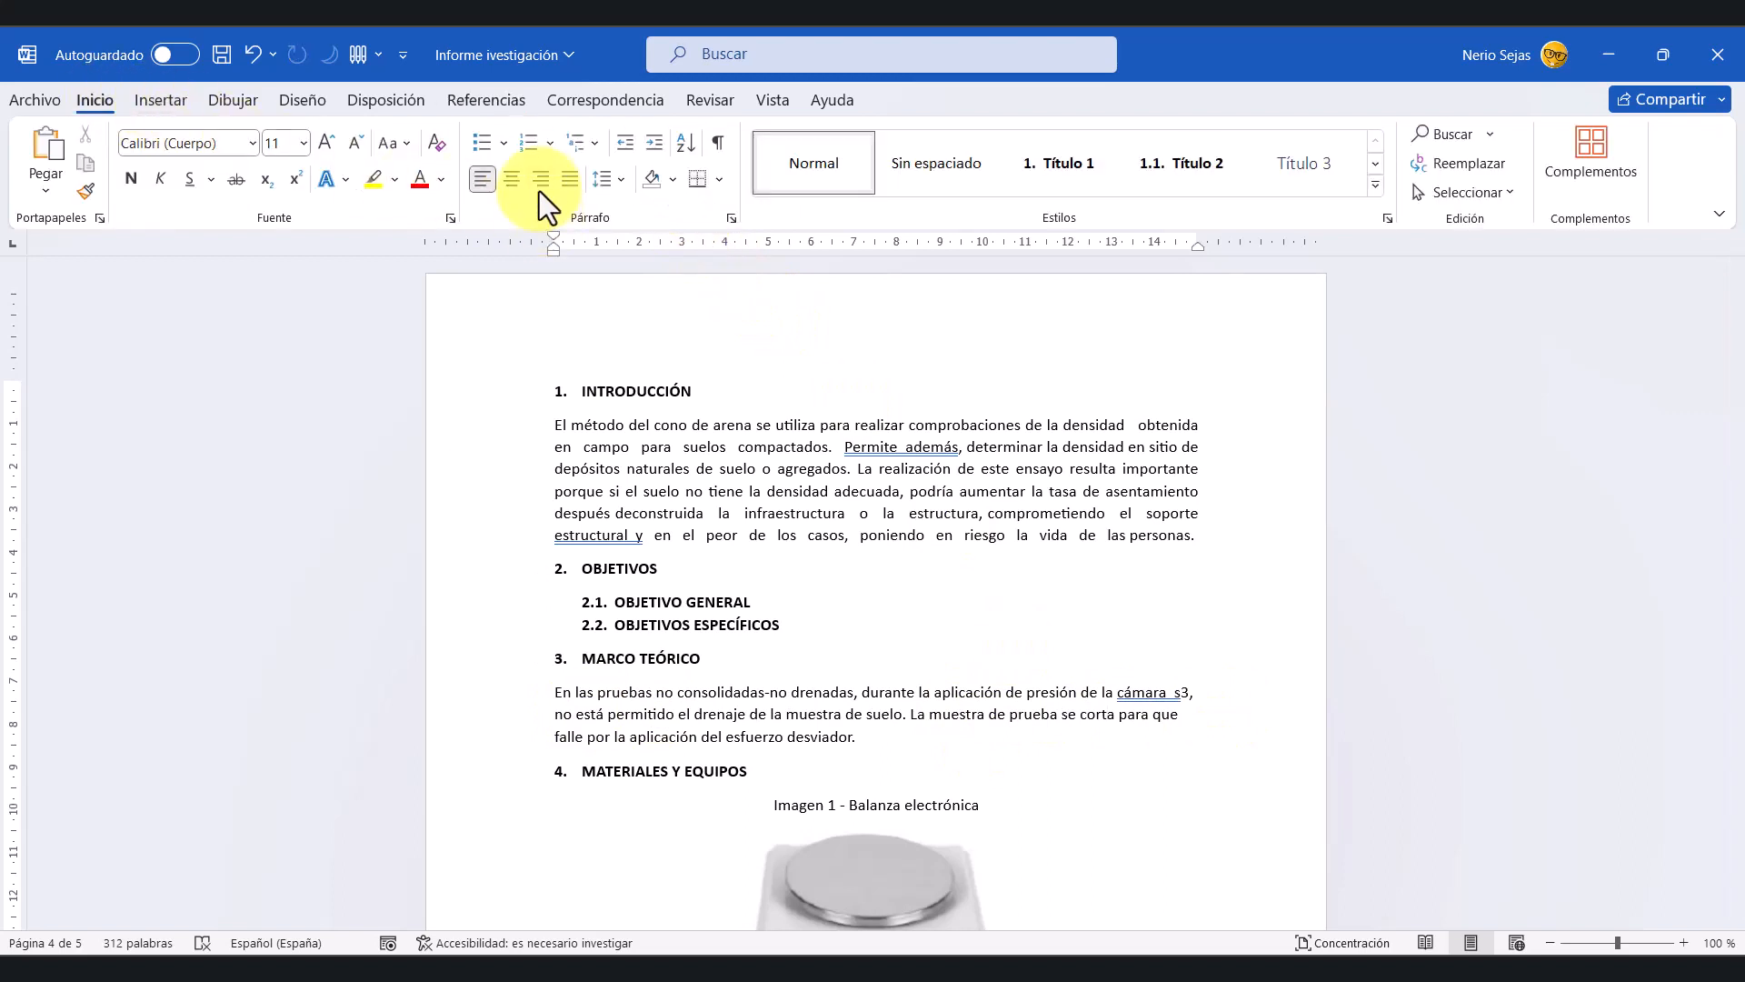
left_click(569, 180)
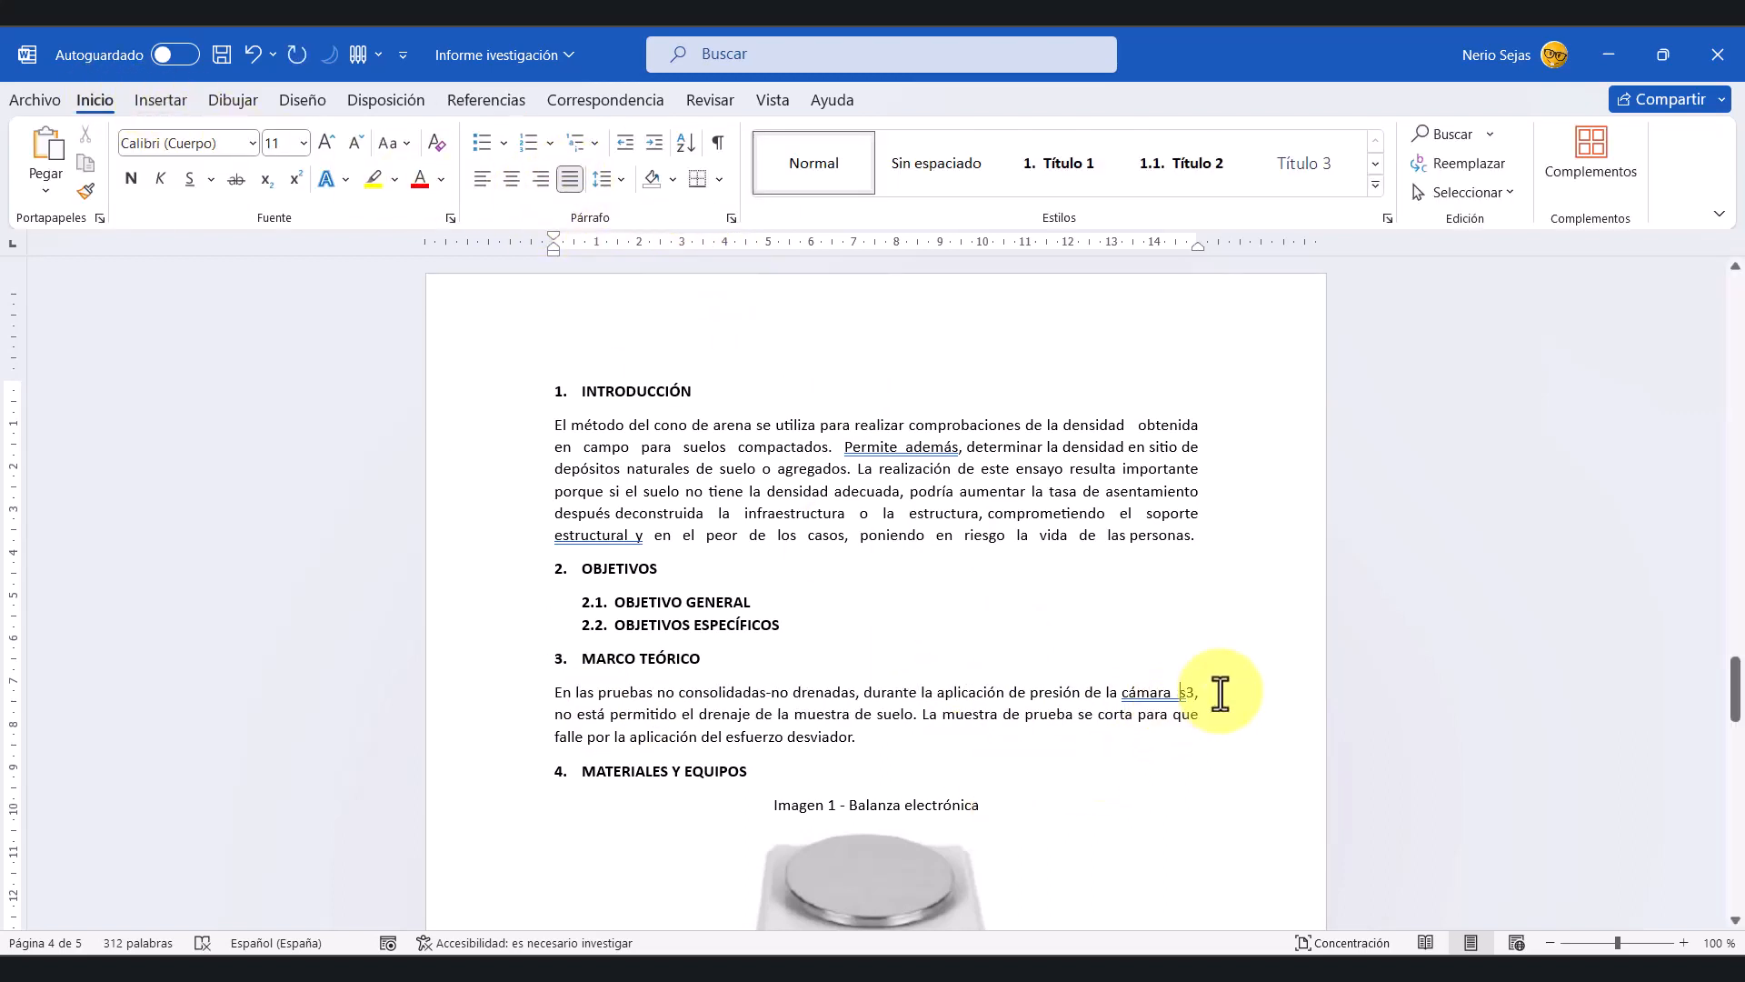
key("BackSpace")
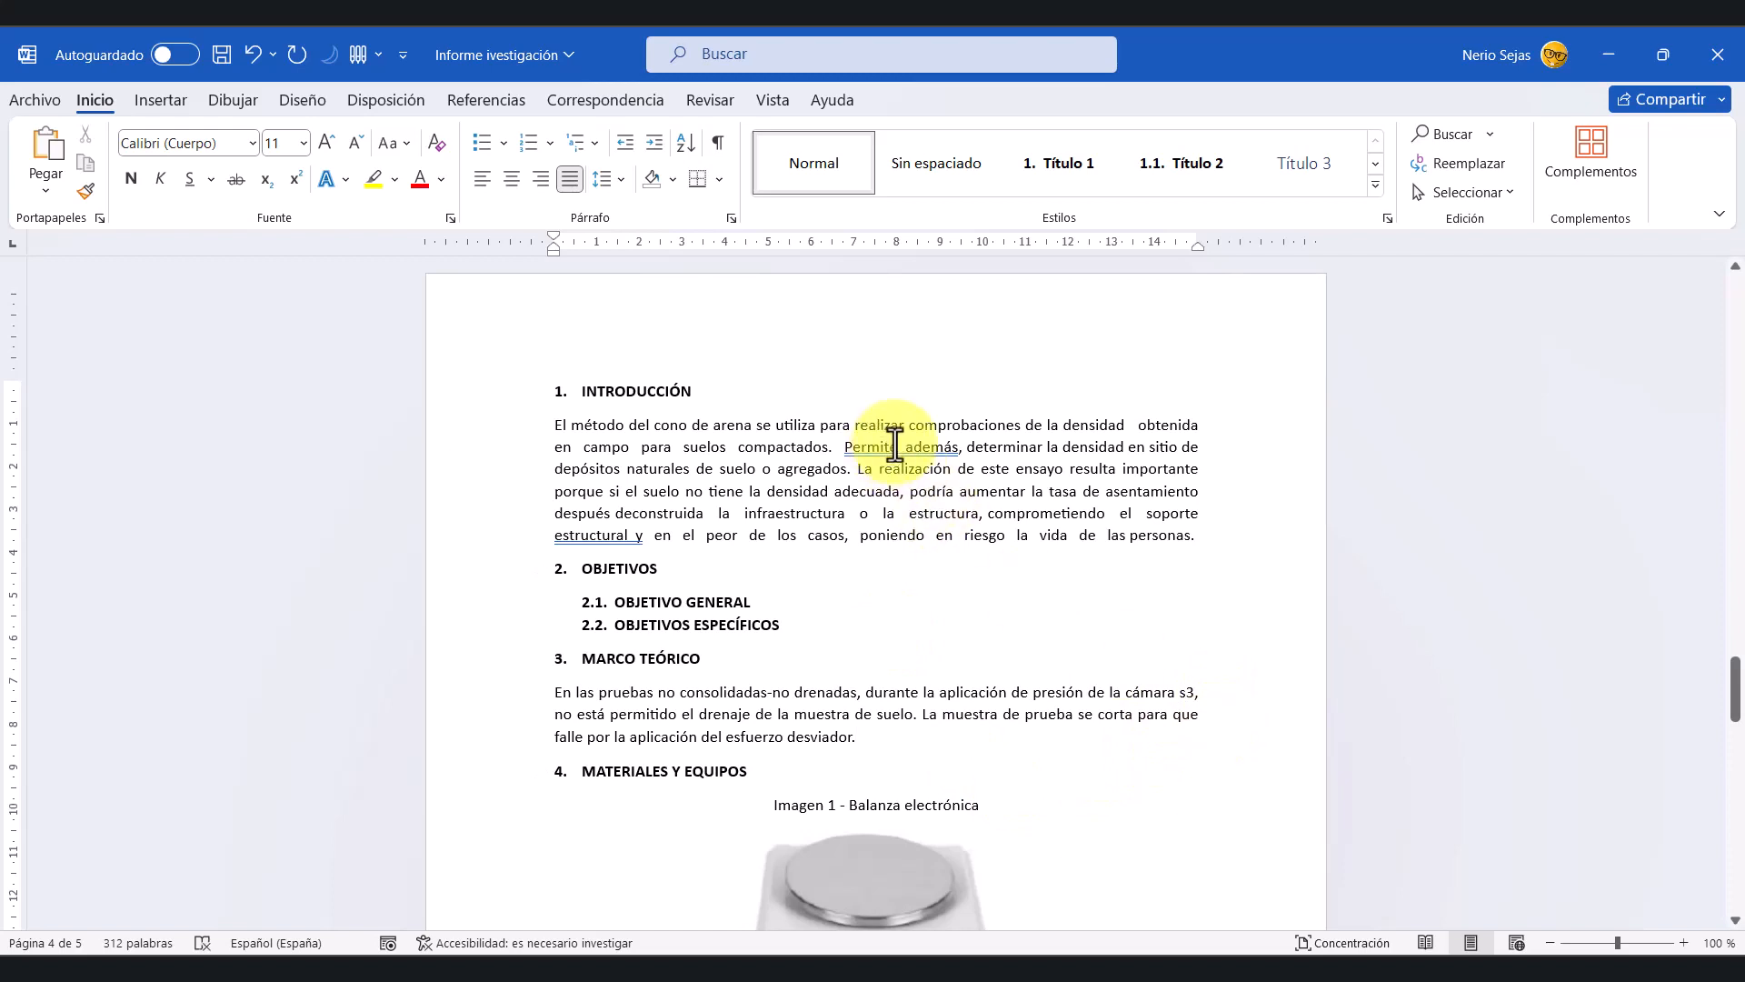
Step: Remove the extra spaces in the Introducción before "además", between "estructural" and "y", and after "casos,"
key("BackSpace")
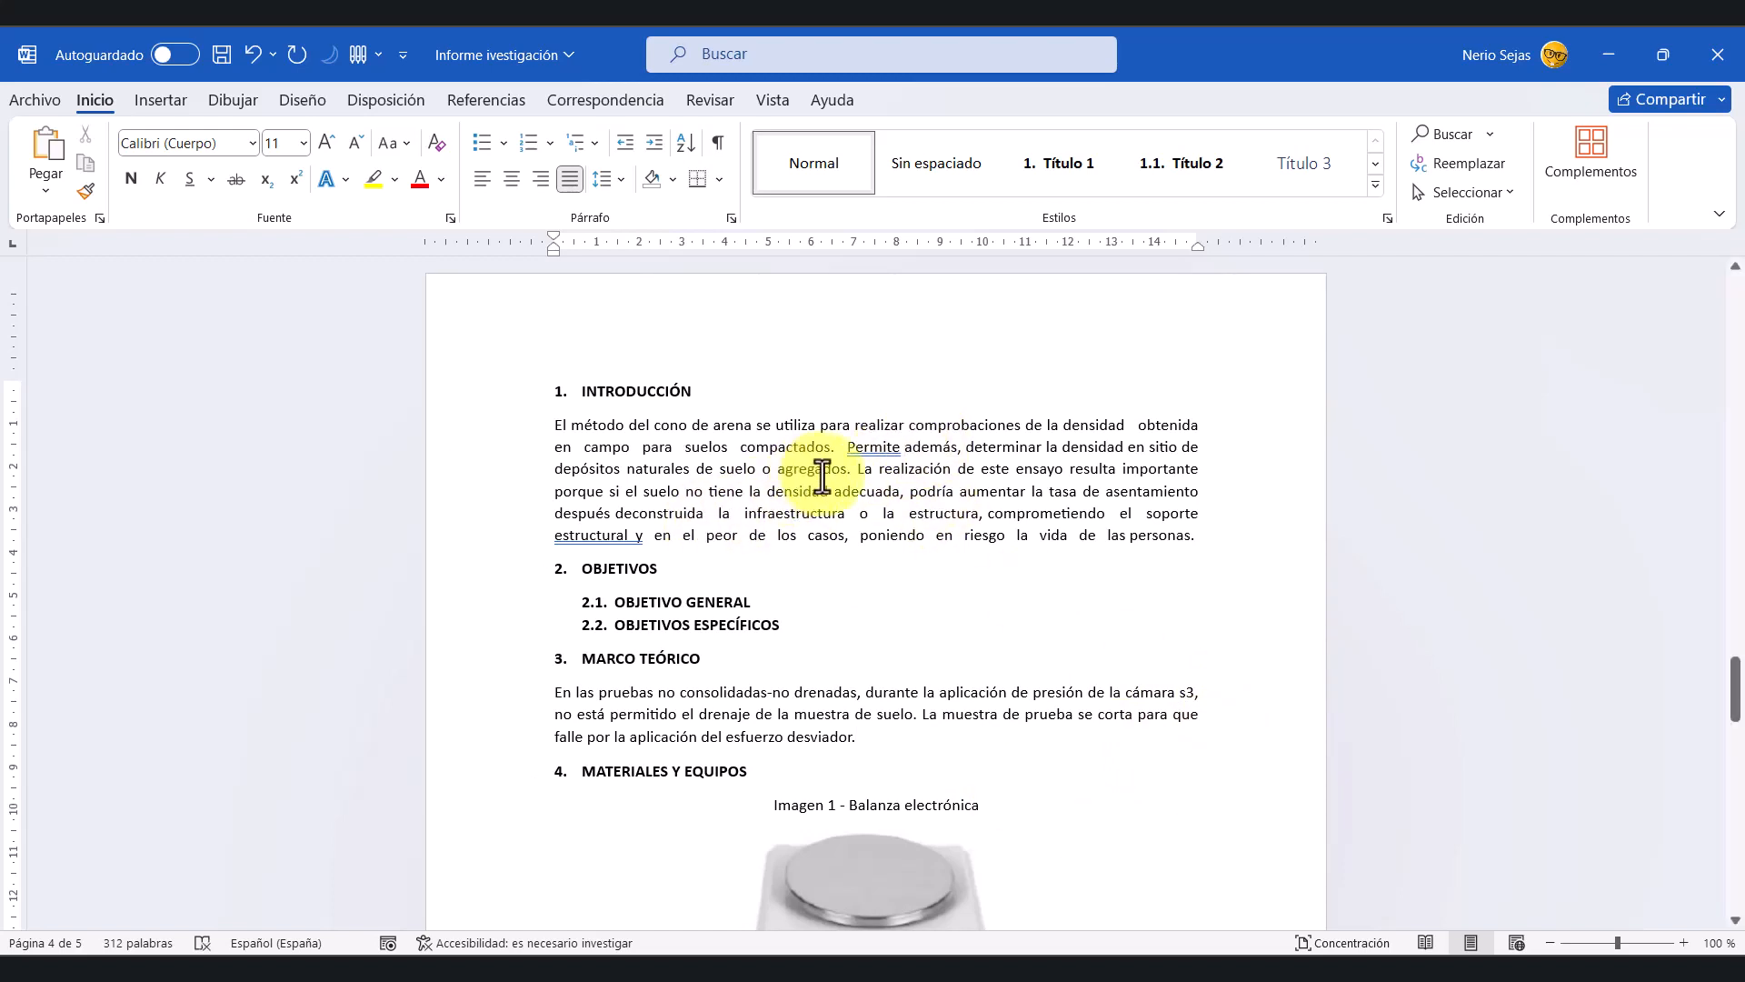
left_click(634, 534)
key("BackSpace")
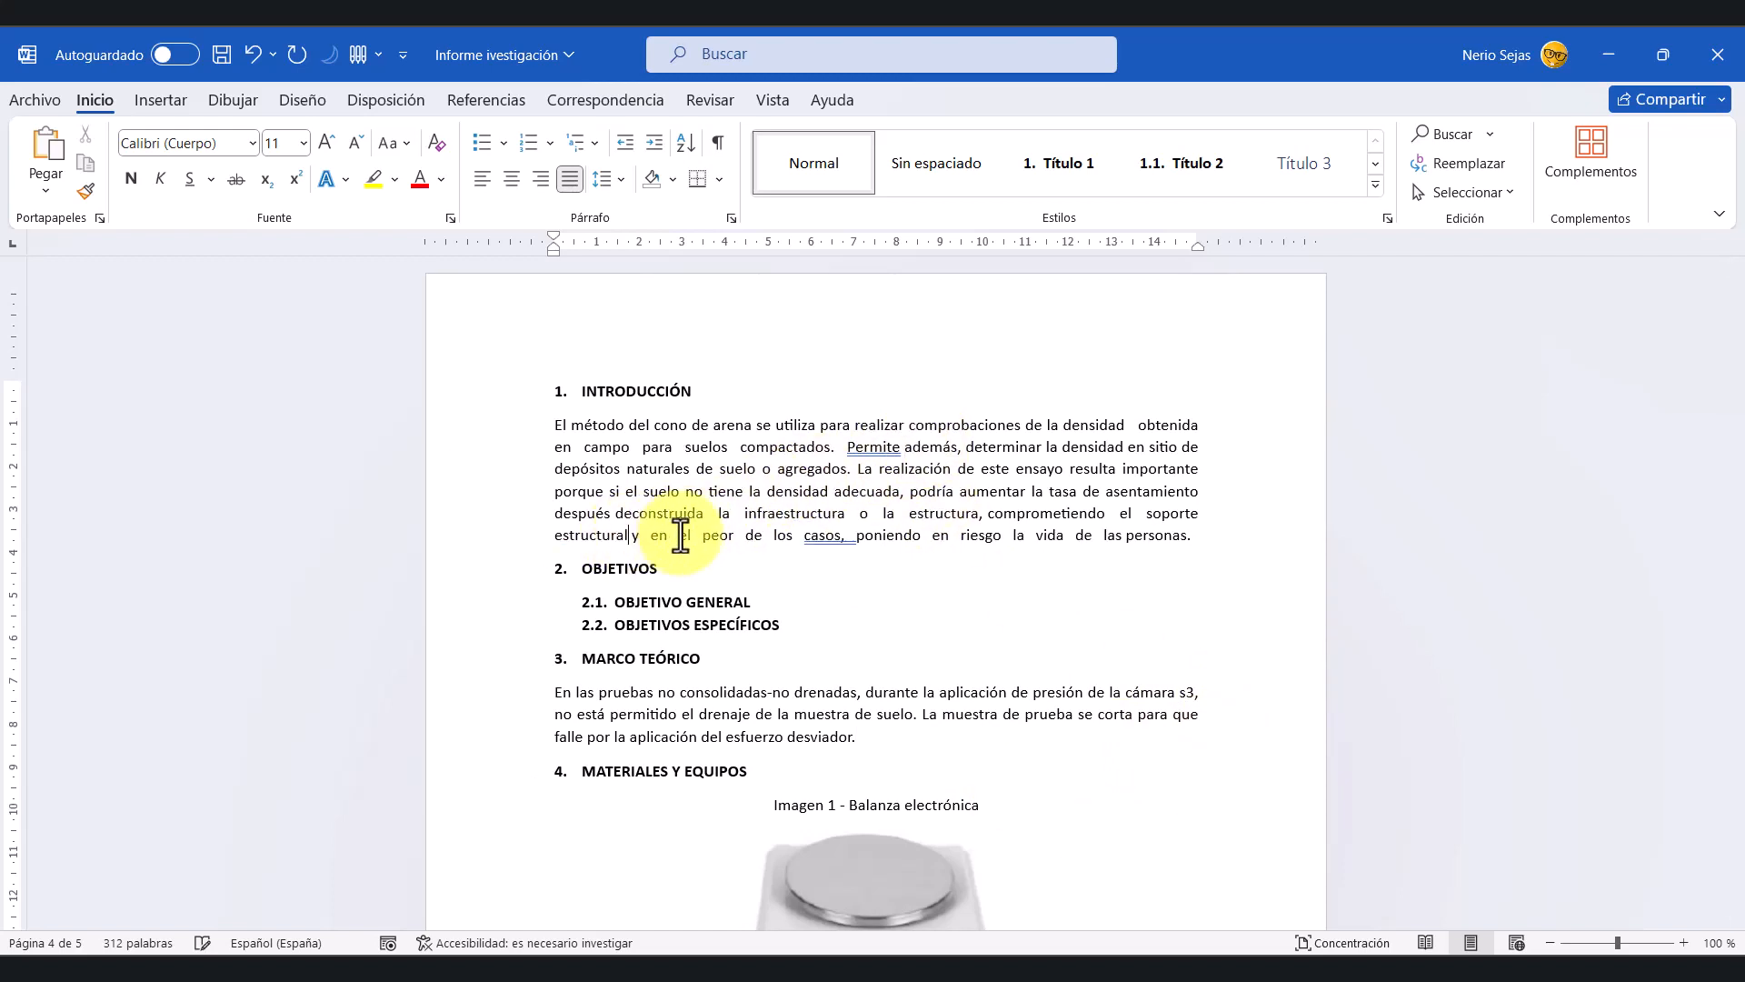
left_click(850, 535)
key("BackSpace")
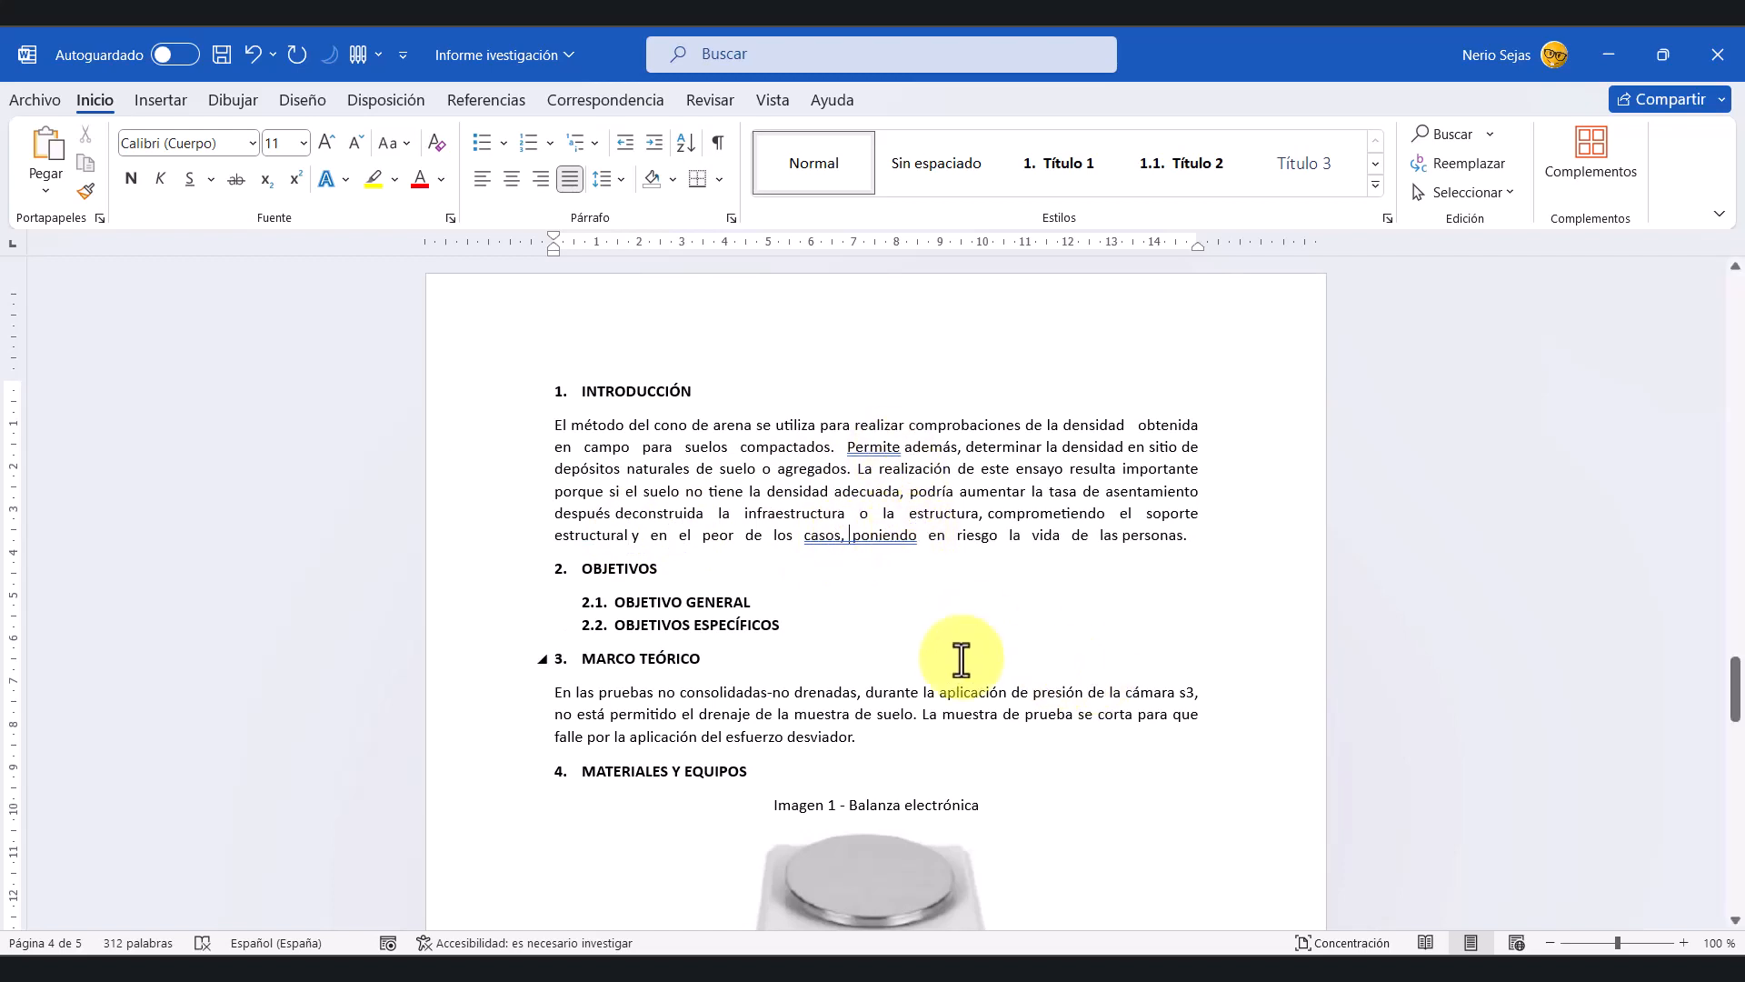
Step: Insert a citation of the second listed Fundamentos de ingeniería geotécnica (2015) source after "desviador", with no space before the paragraph's final period
left_click(911, 659)
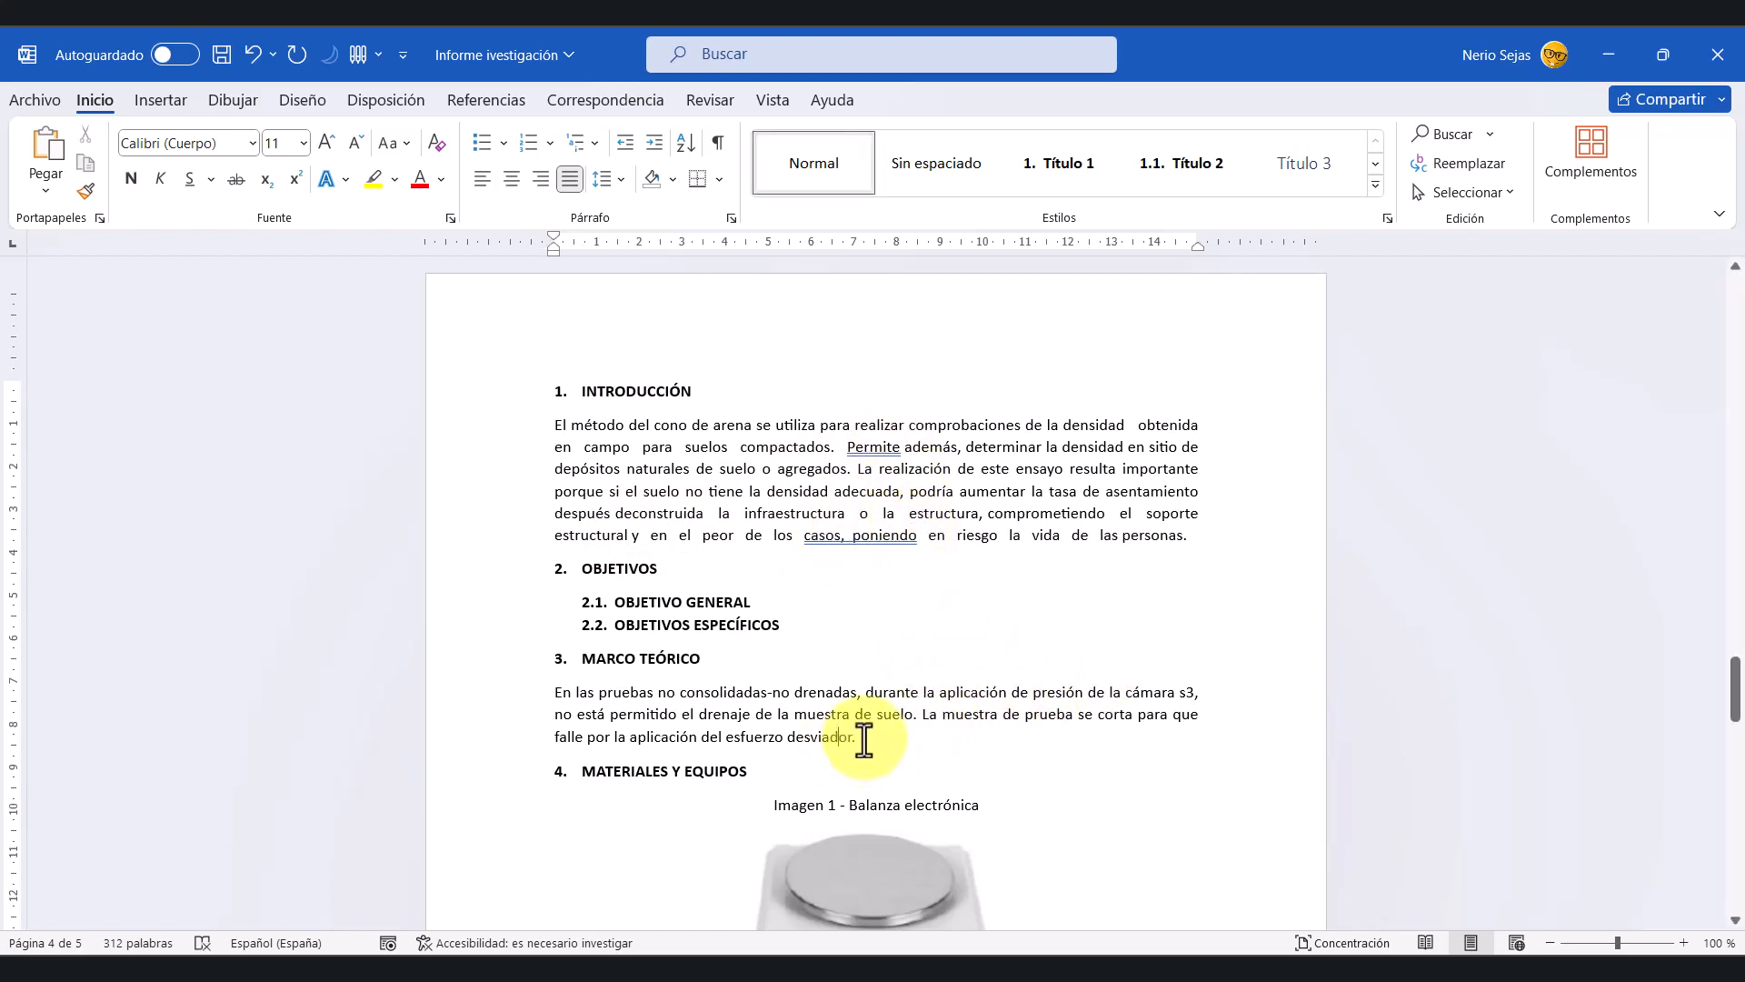
left_click_drag(864, 728, 558, 706)
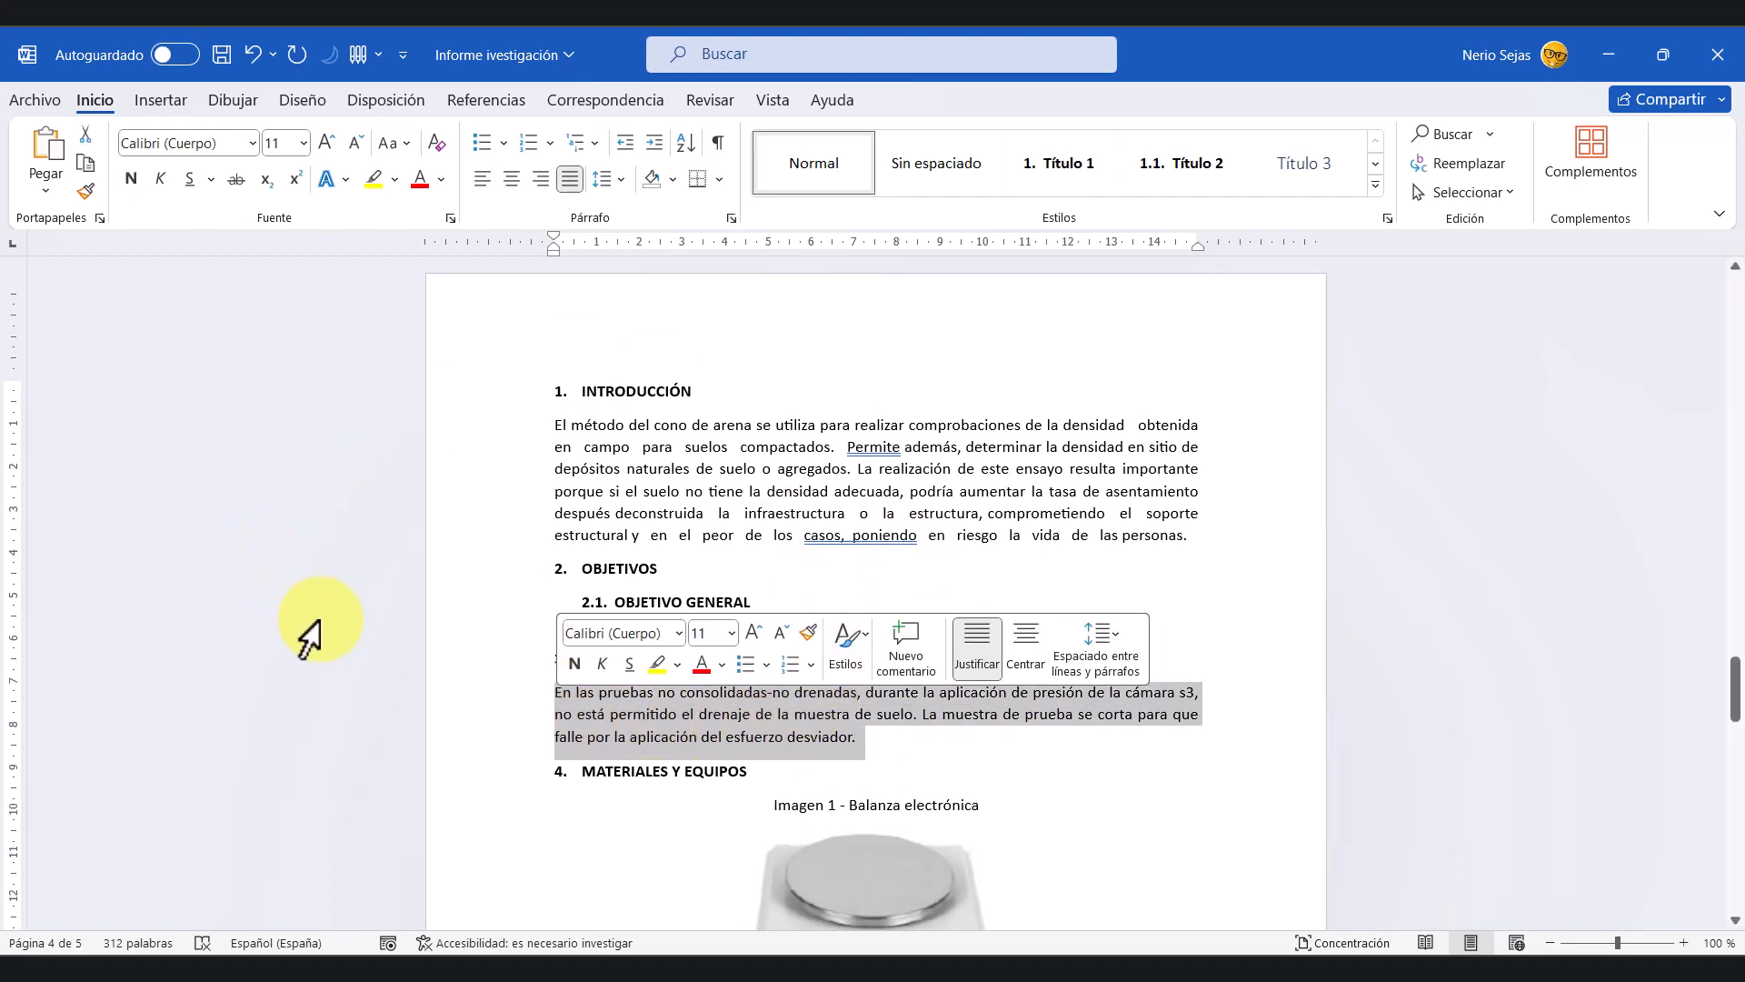
left_click(856, 742)
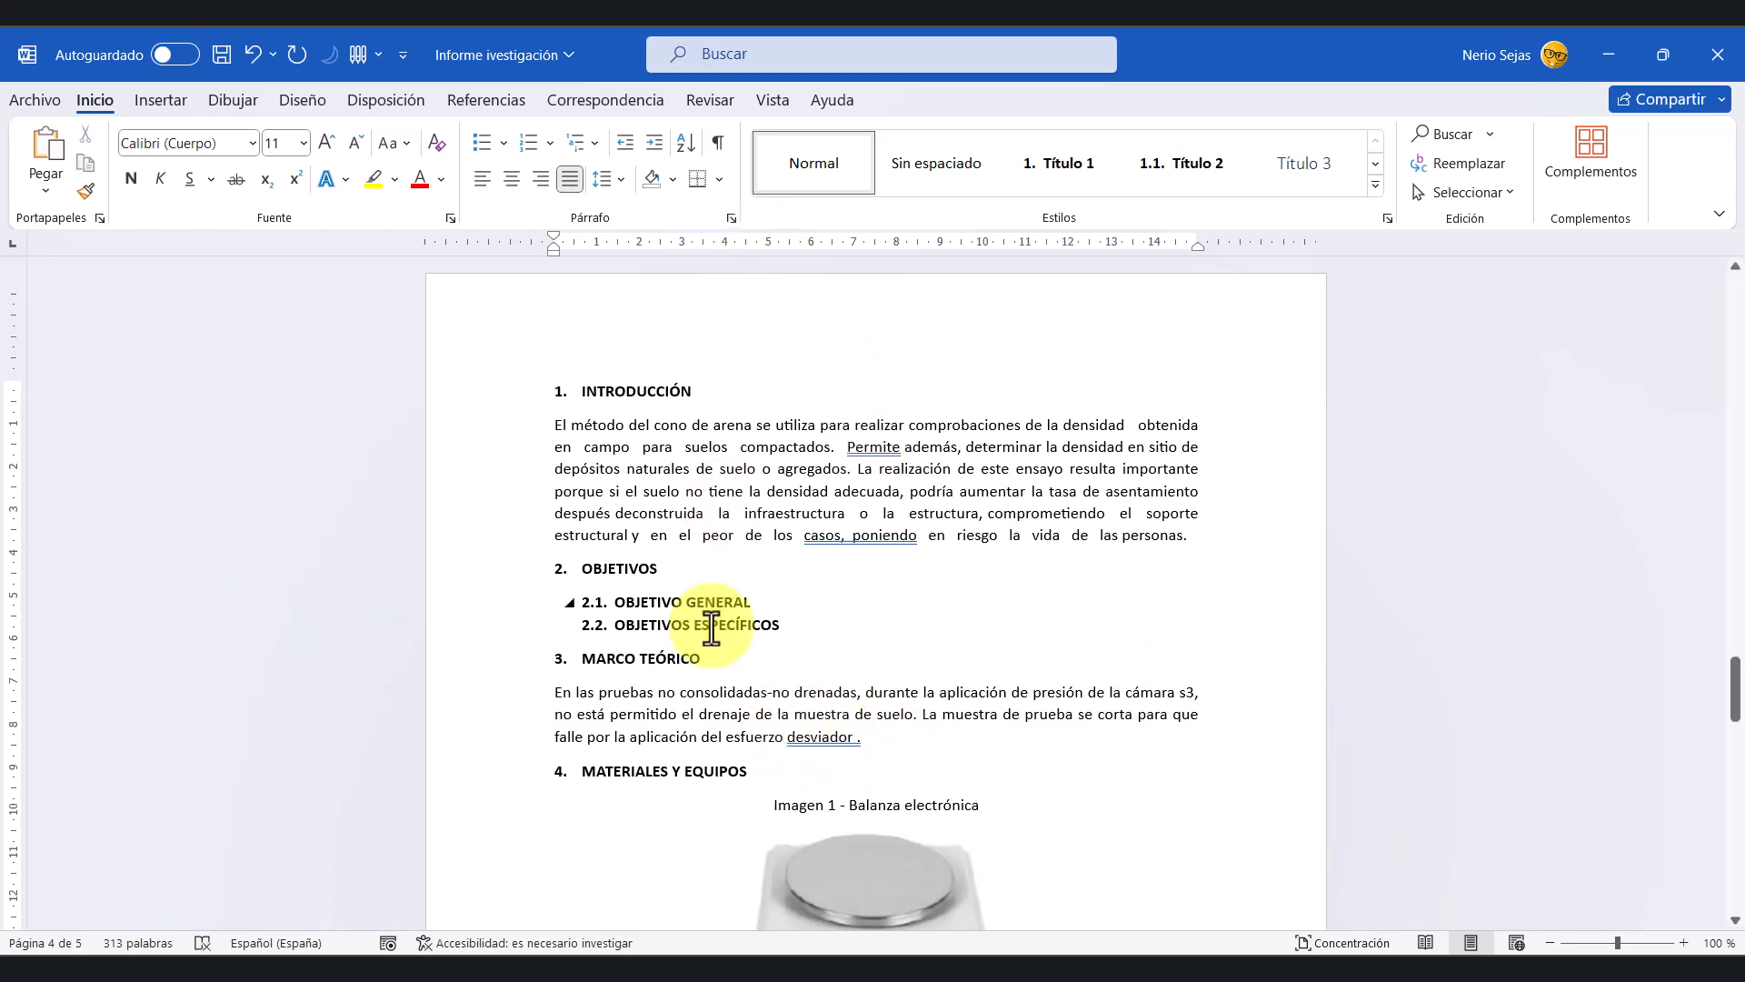
left_click_drag(555, 697, 841, 728)
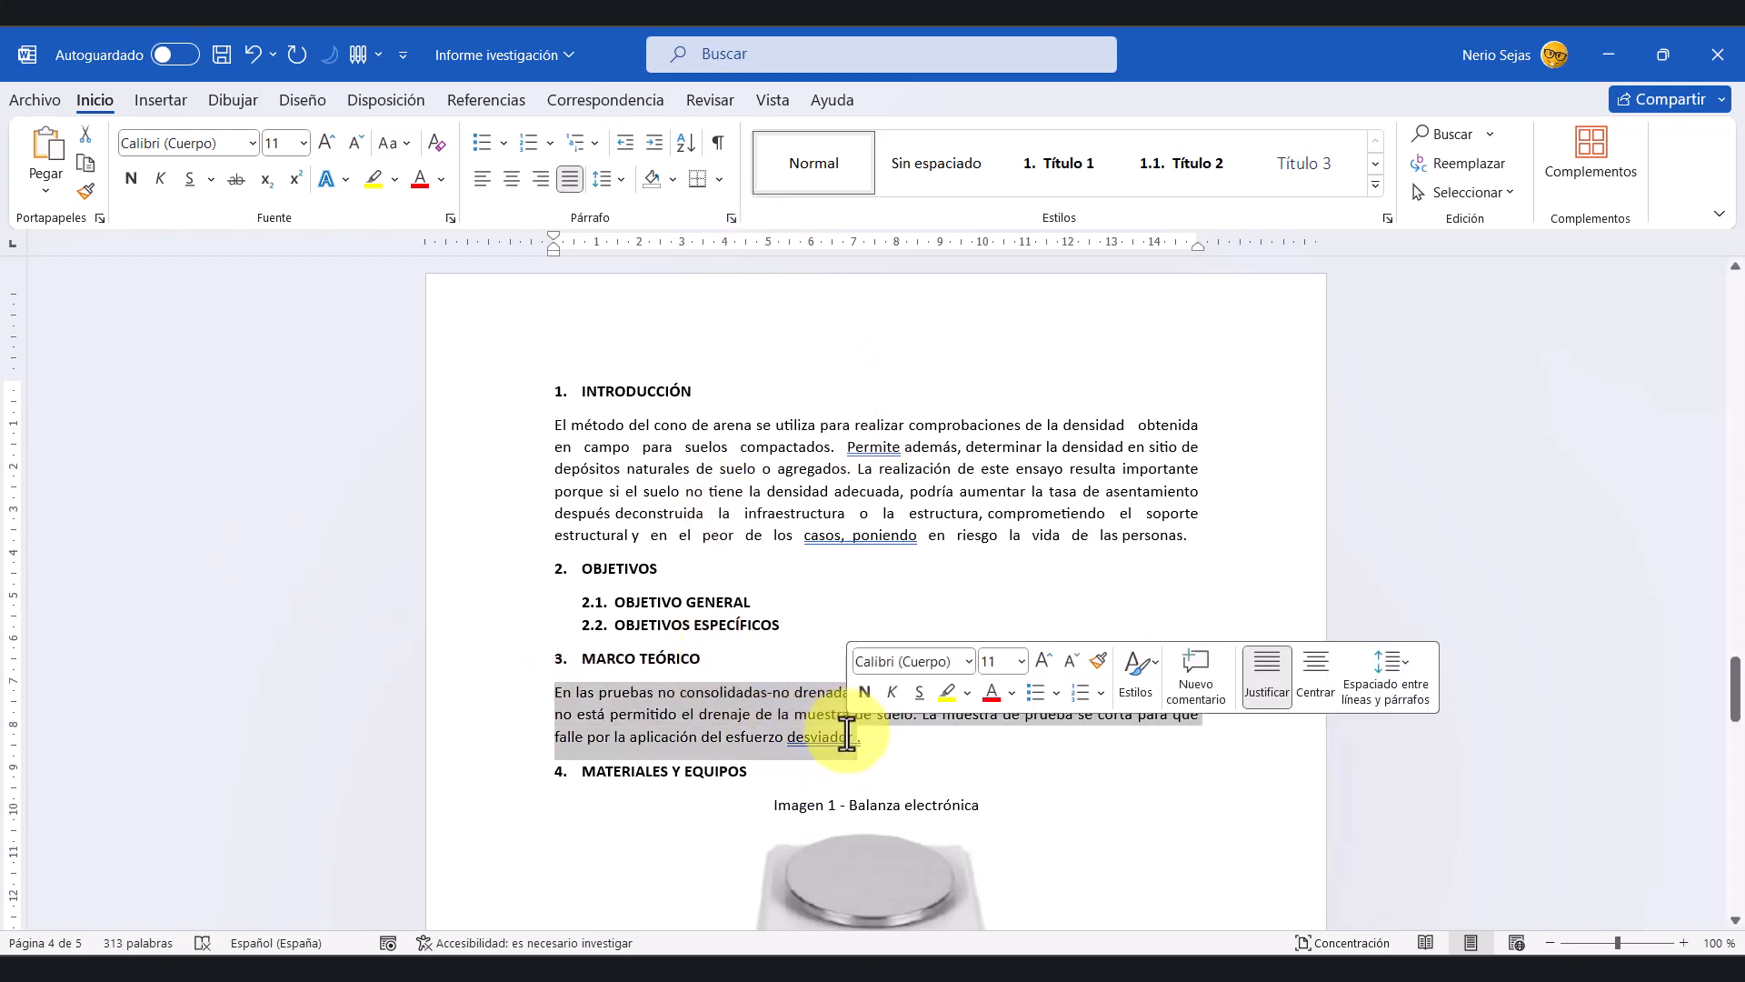
left_click(852, 748)
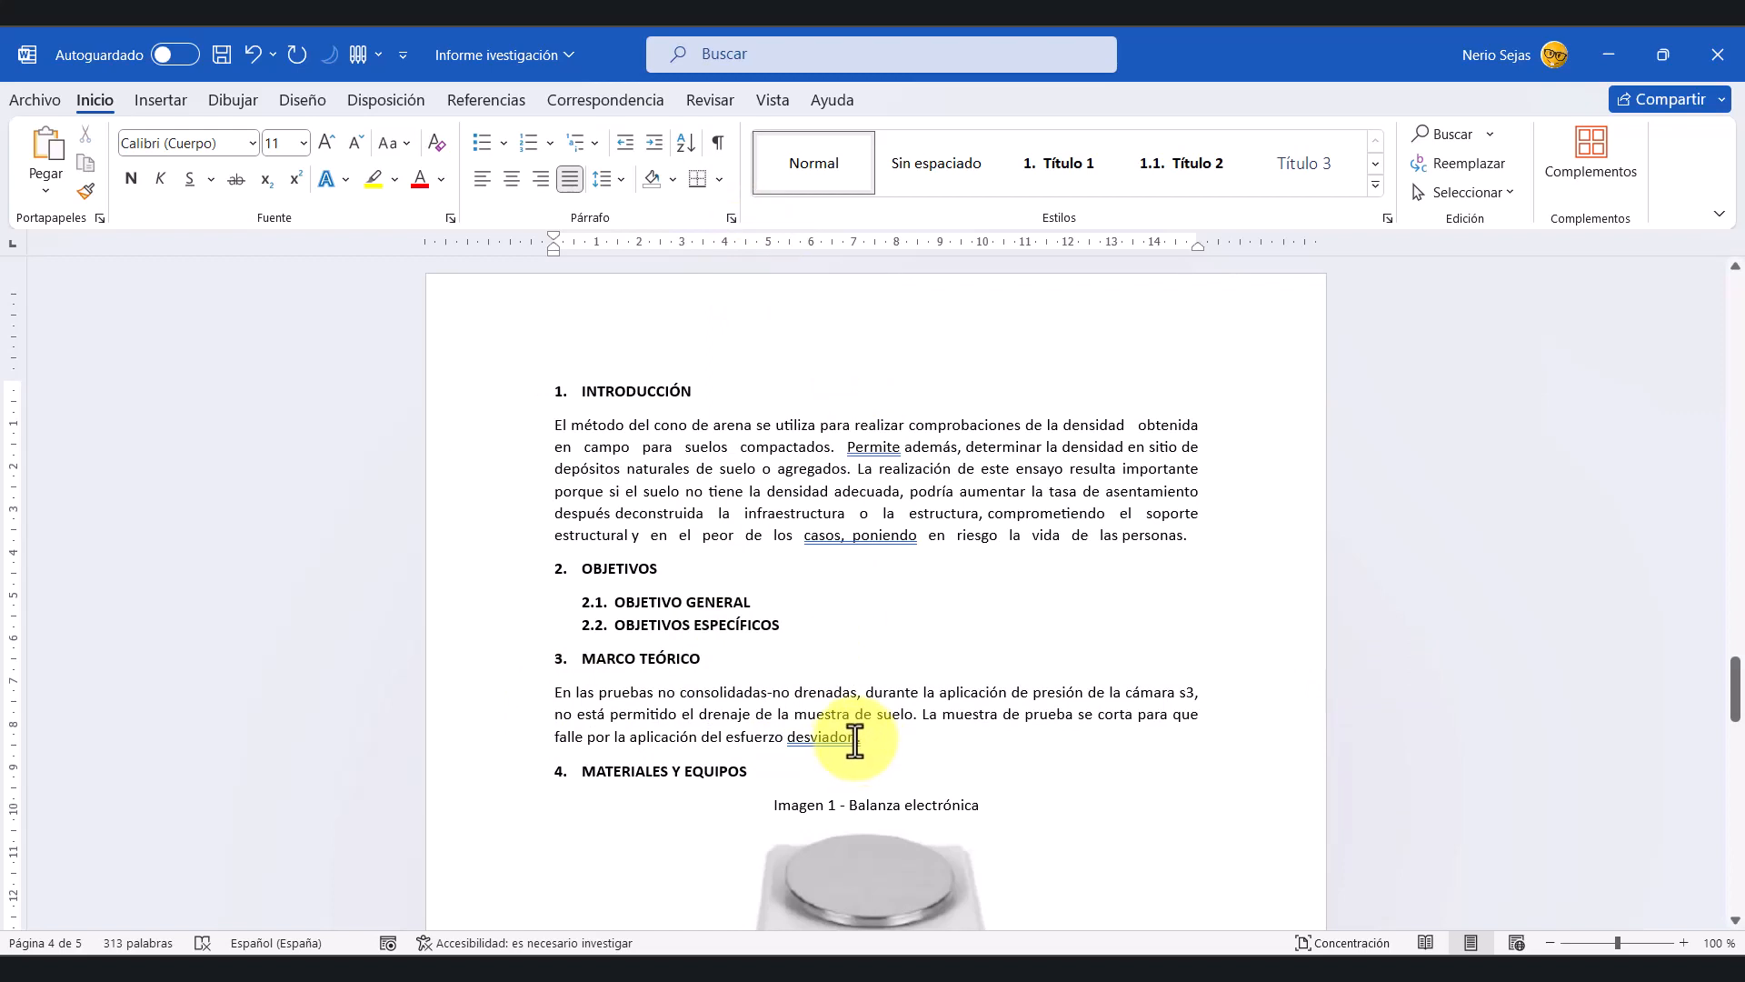
left_click(491, 102)
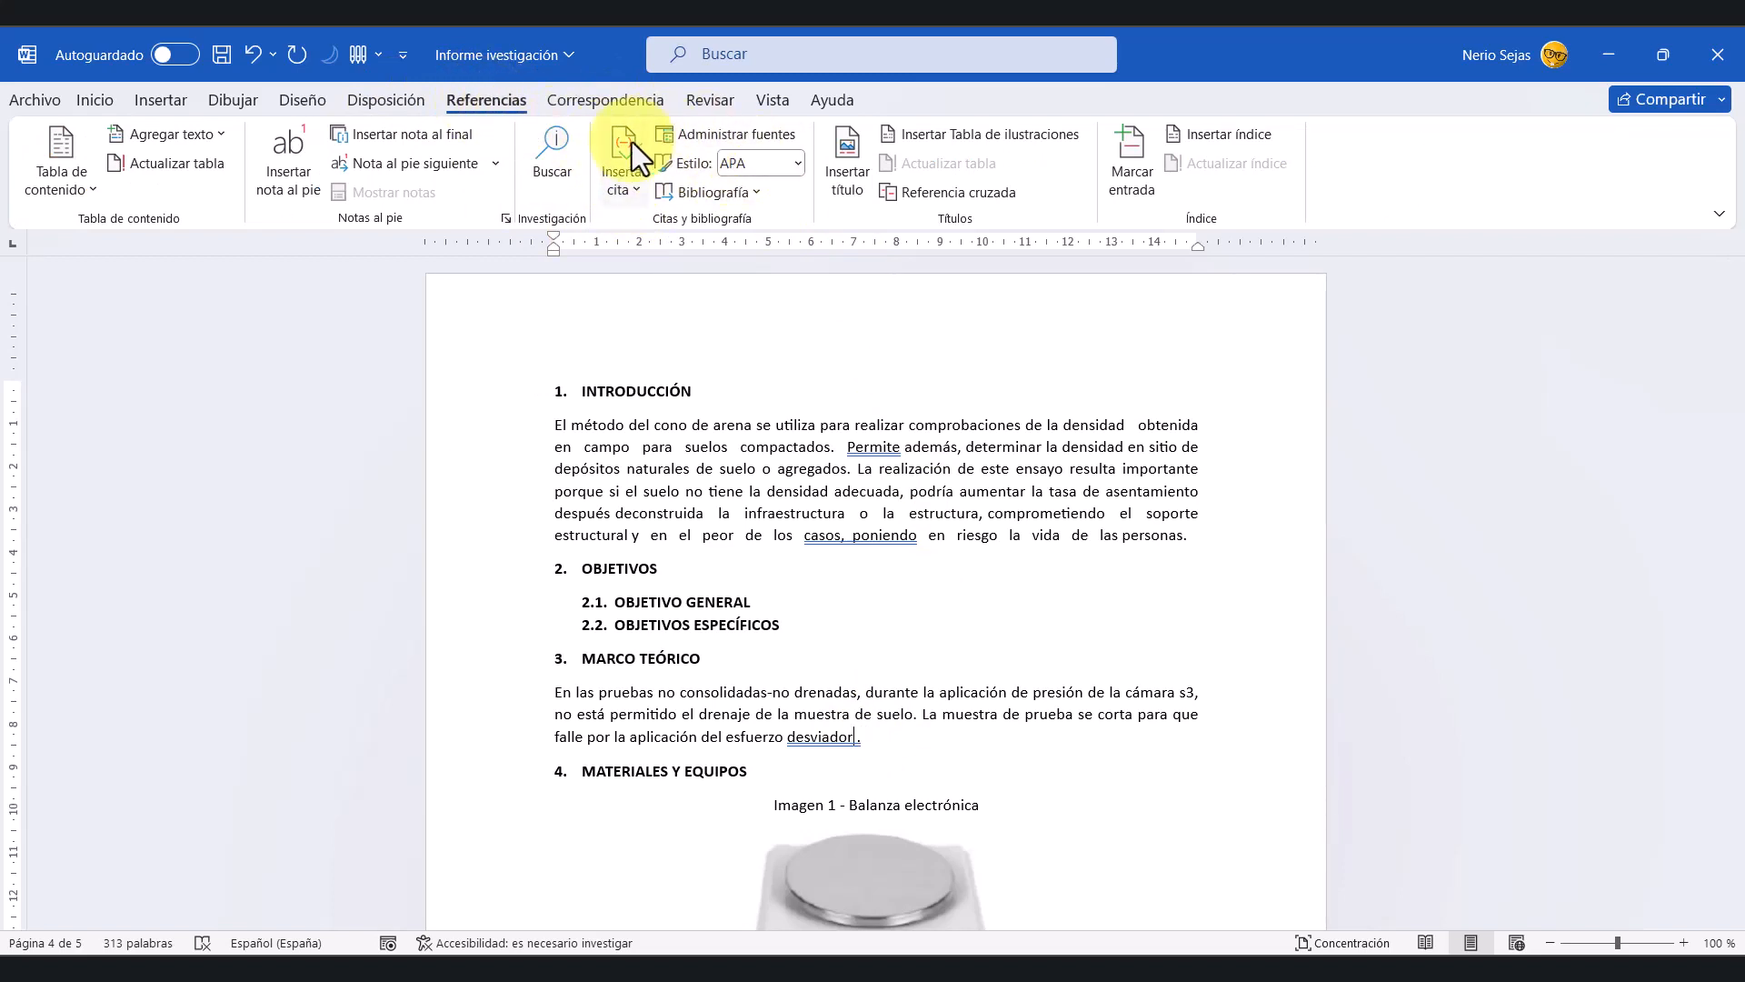
left_click(642, 191)
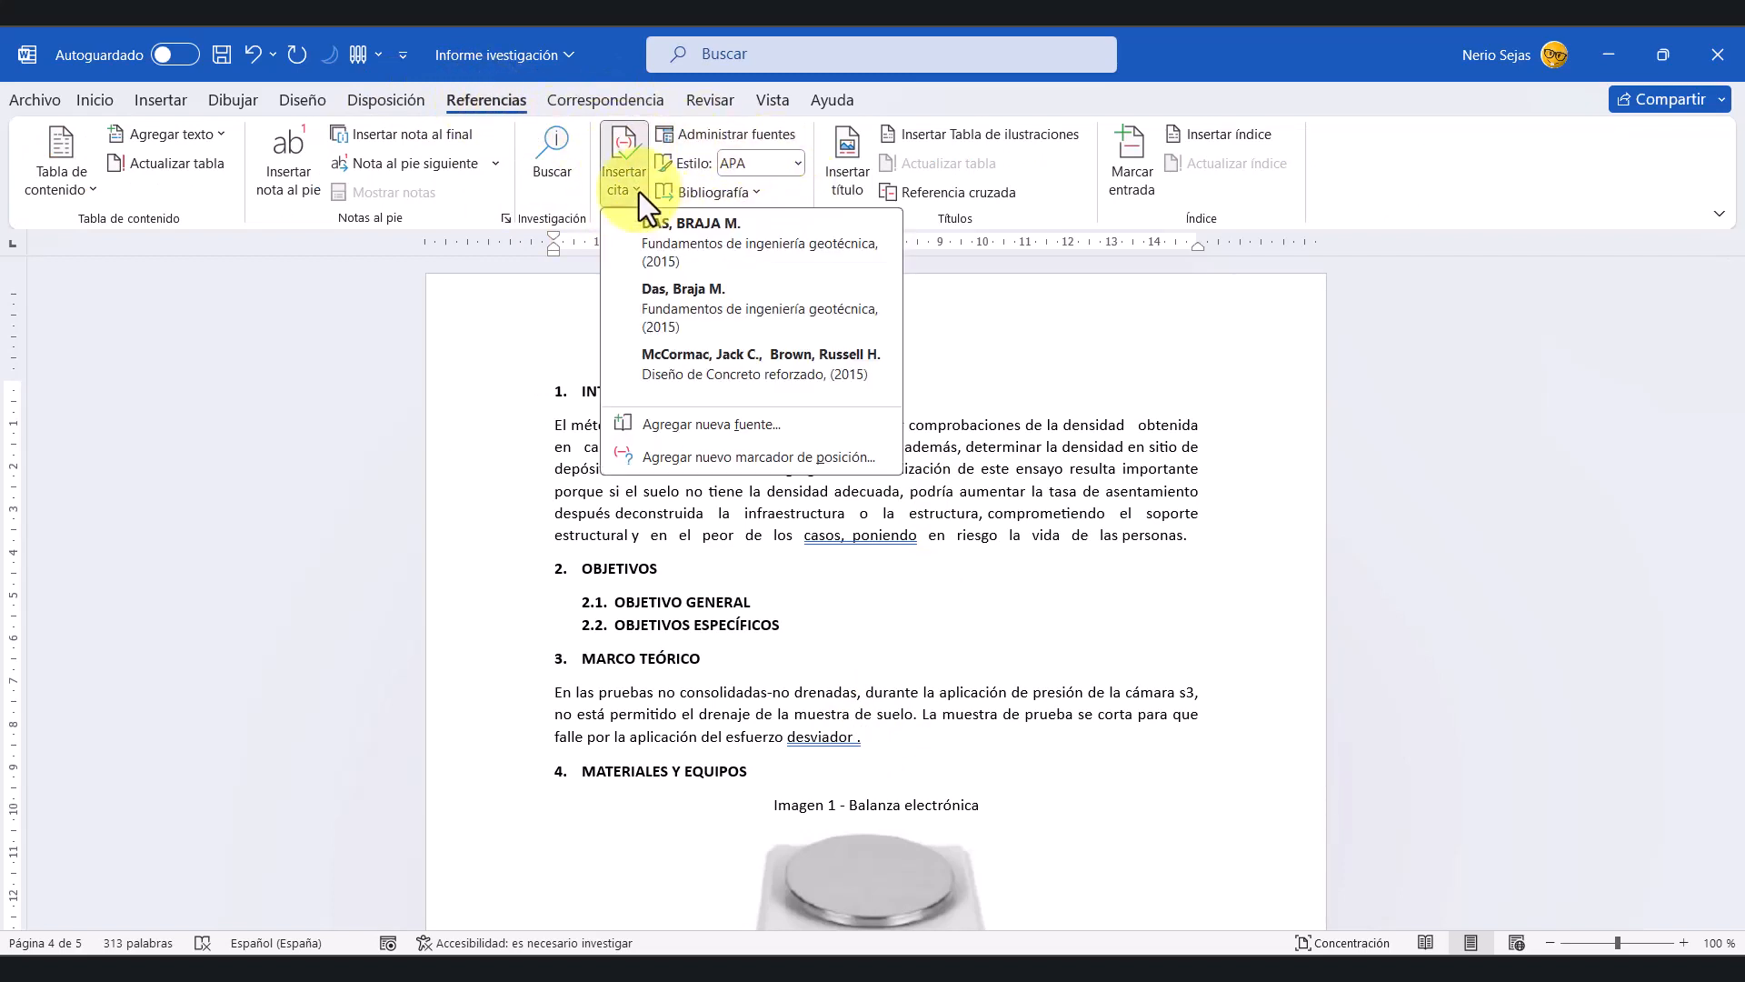
left_click(690, 298)
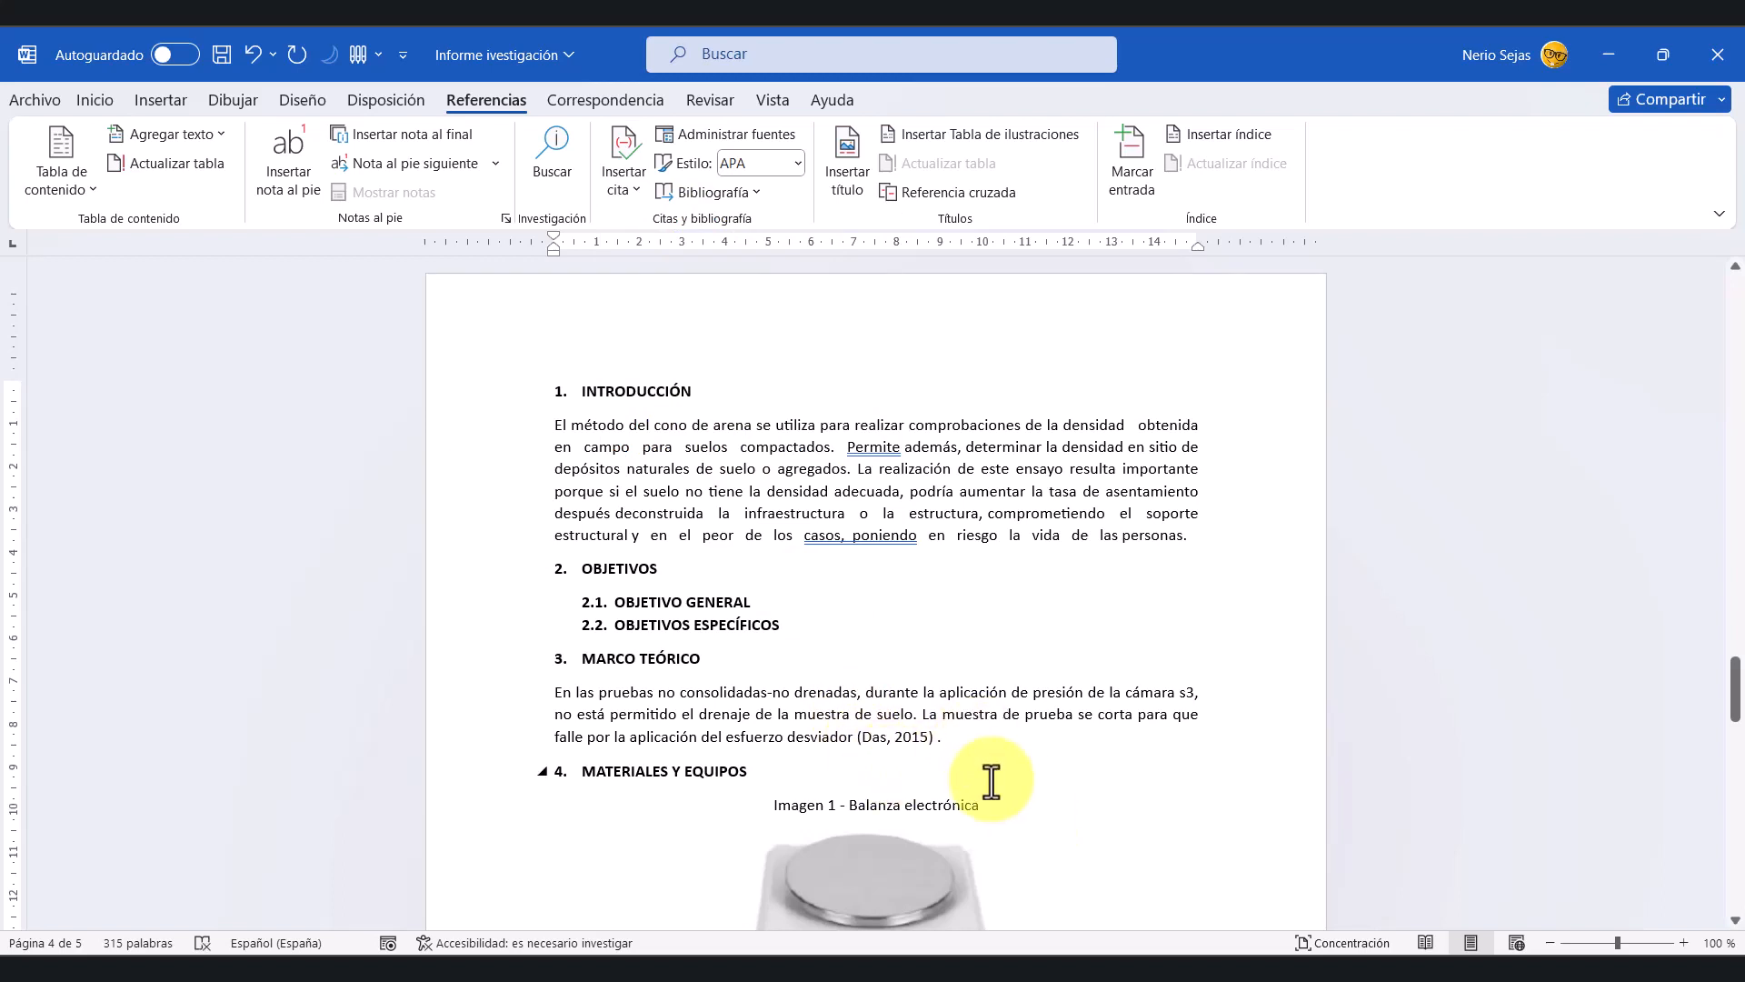
key("BackSpace")
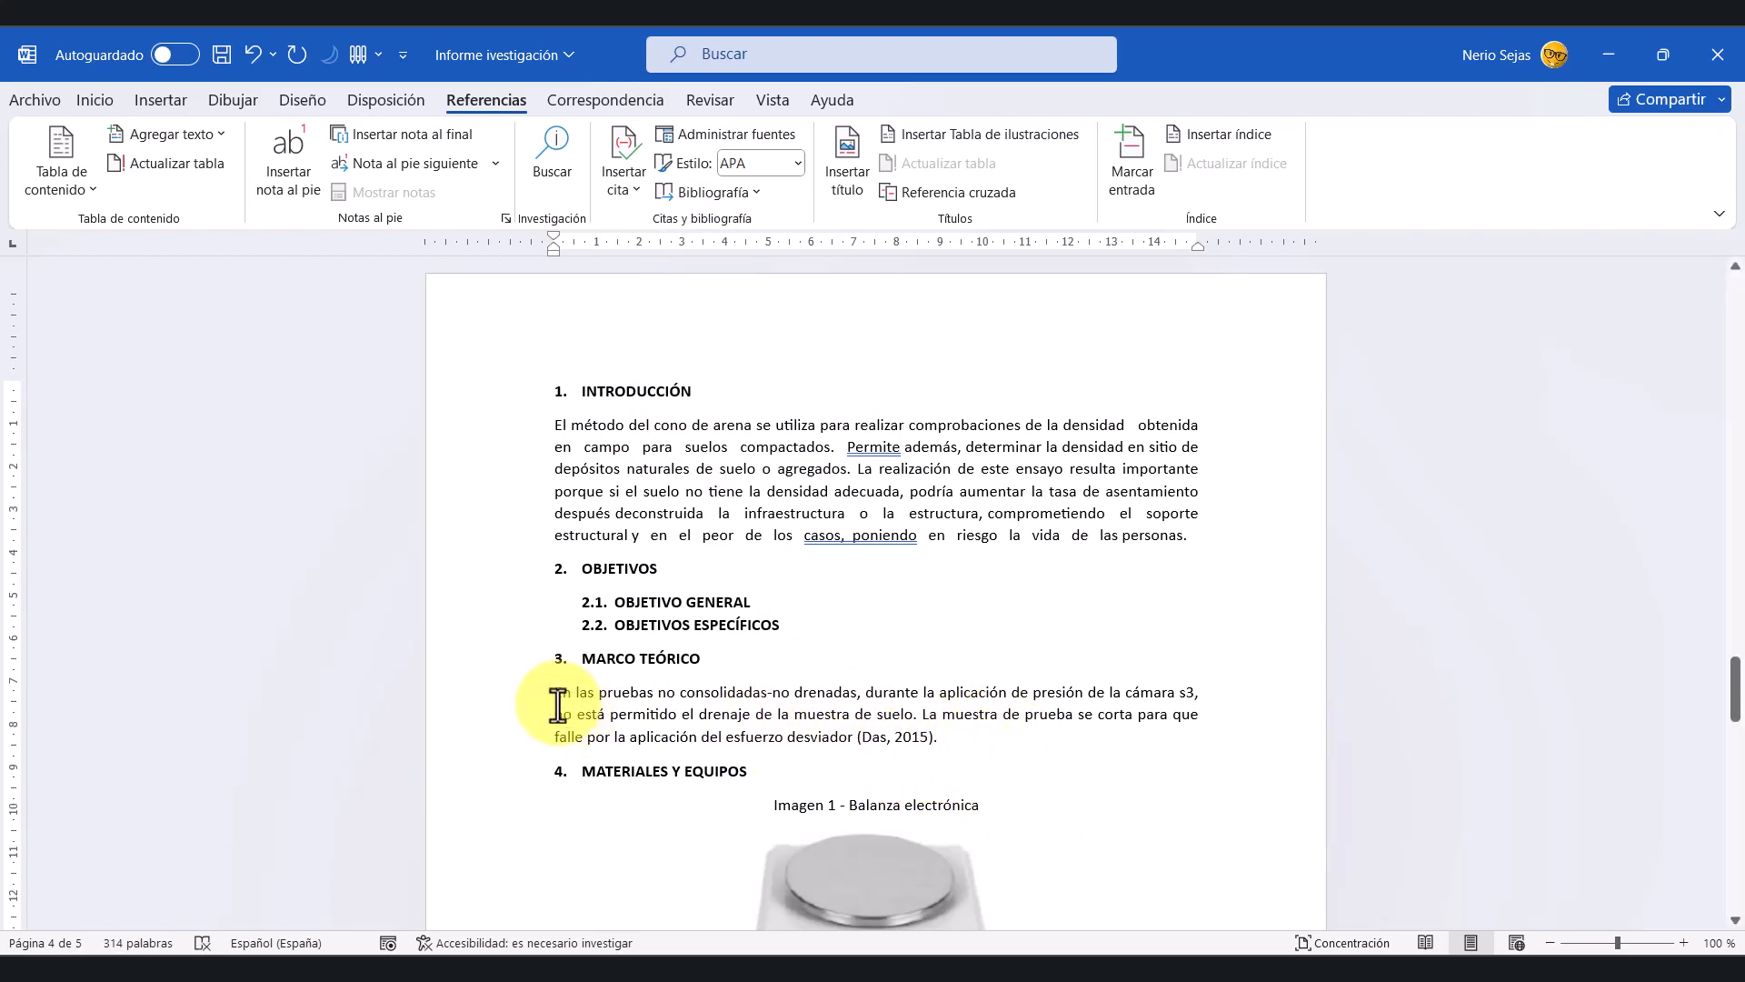
left_click_drag(558, 694, 848, 740)
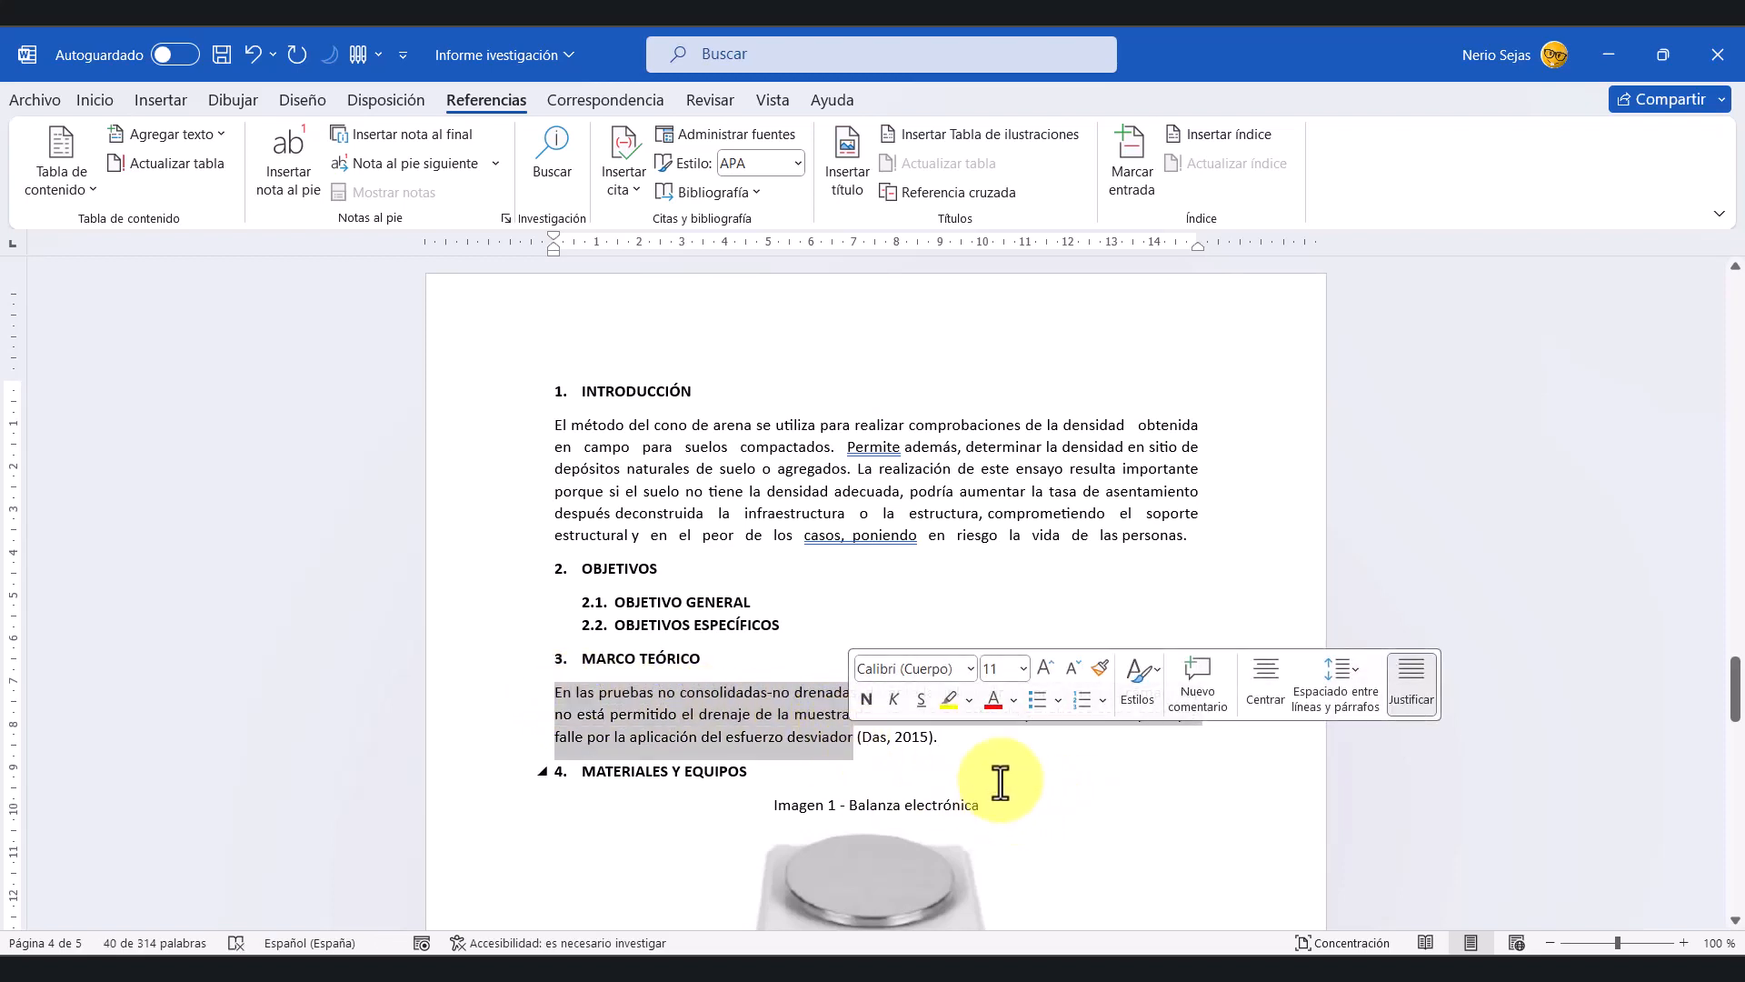
left_click(880, 736)
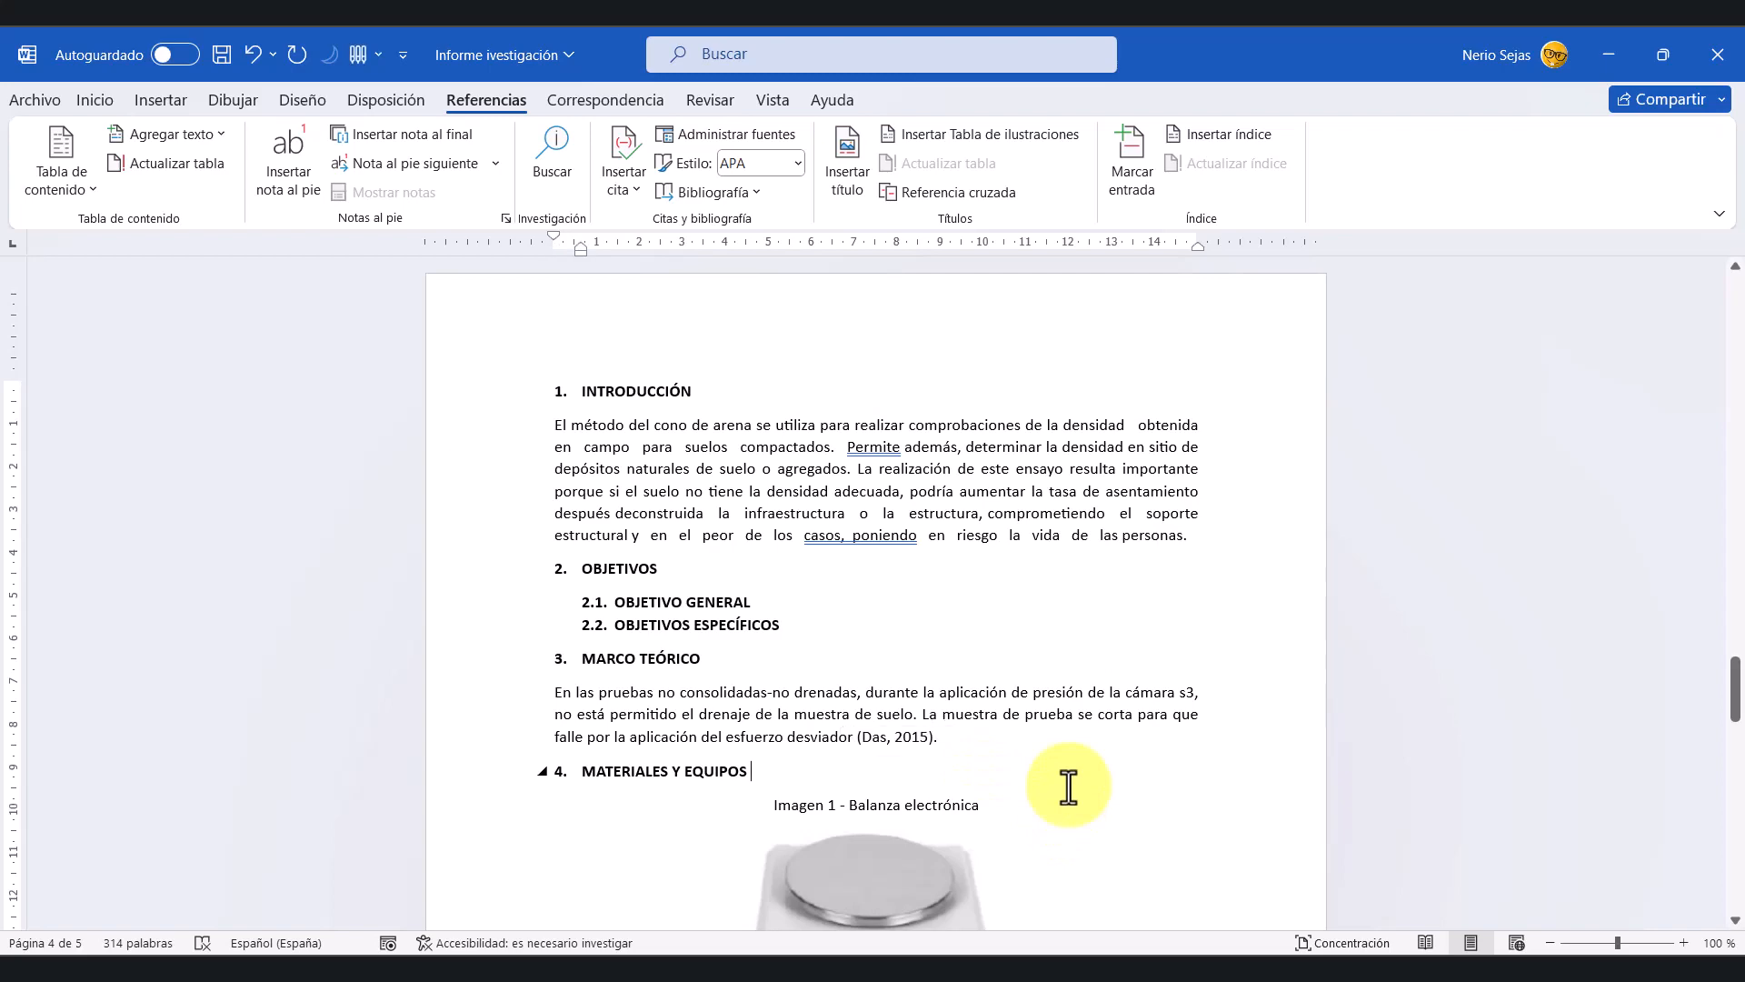
Step: Save the report document
scroll(1018, 780, "down", 6)
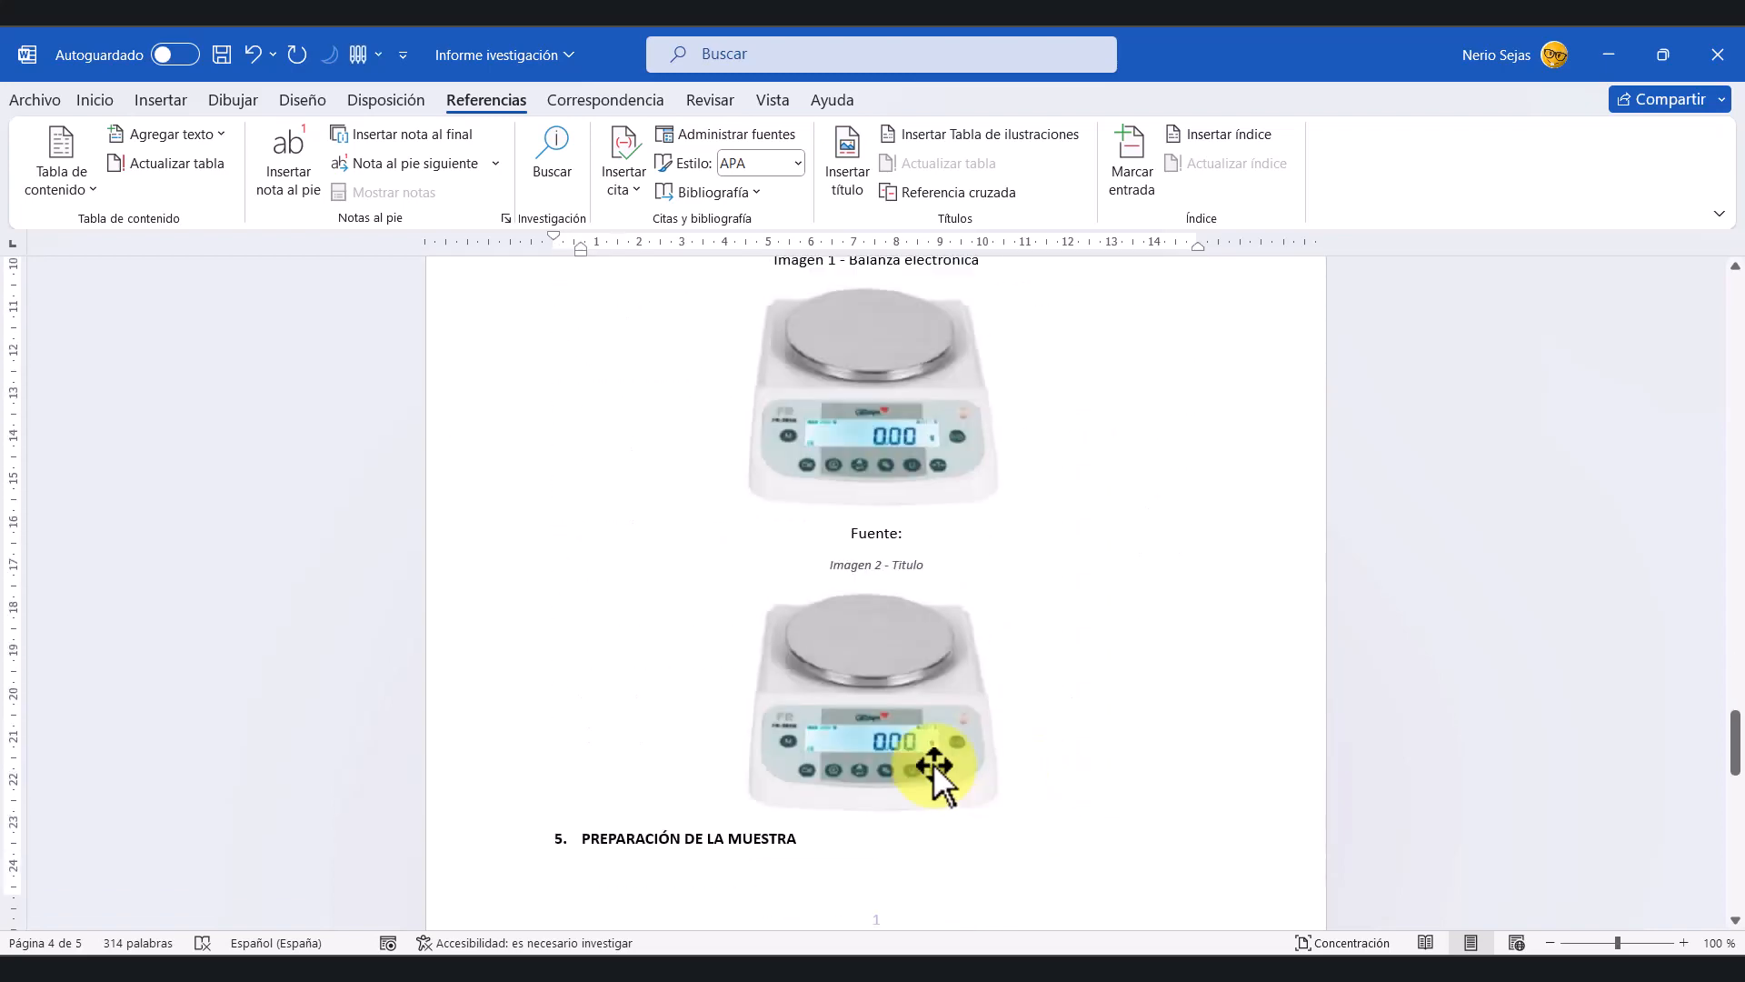
scroll(932, 761, "up", 1)
left_click(220, 55)
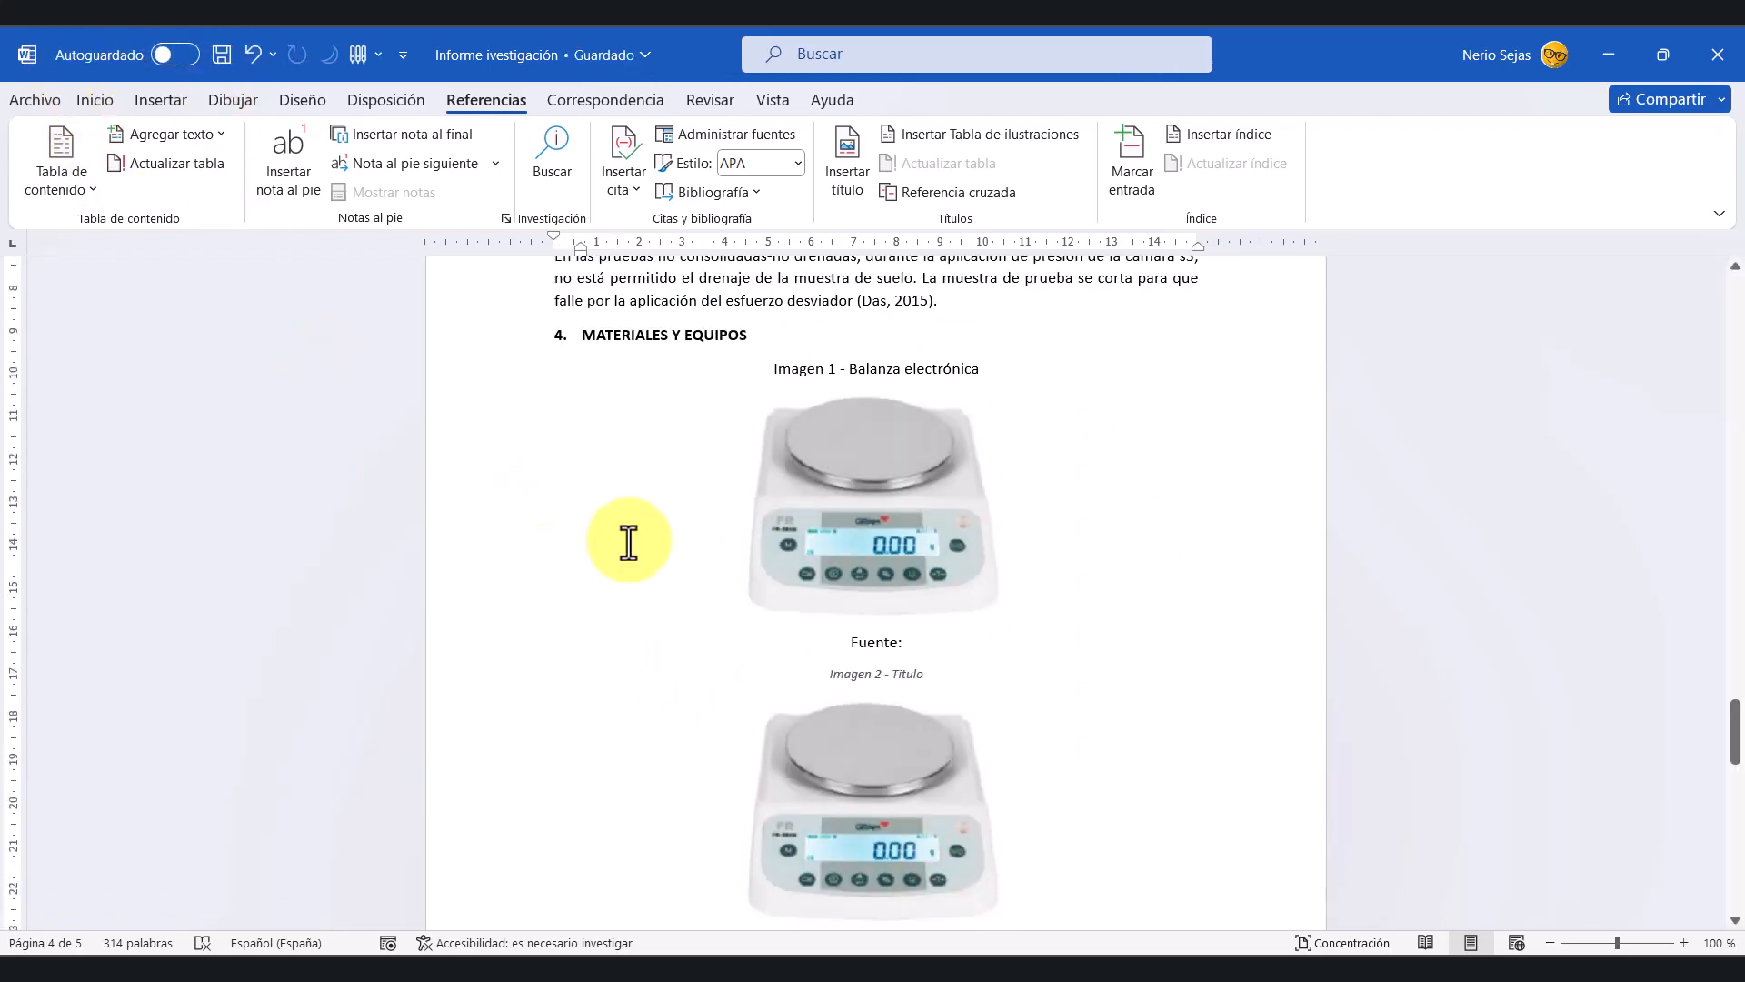
Step: Review the whole report from its first page through the indexes and numbered sections to the bibliography and annexes
scroll(806, 584, "up", 4)
scroll(807, 582, "up", 14)
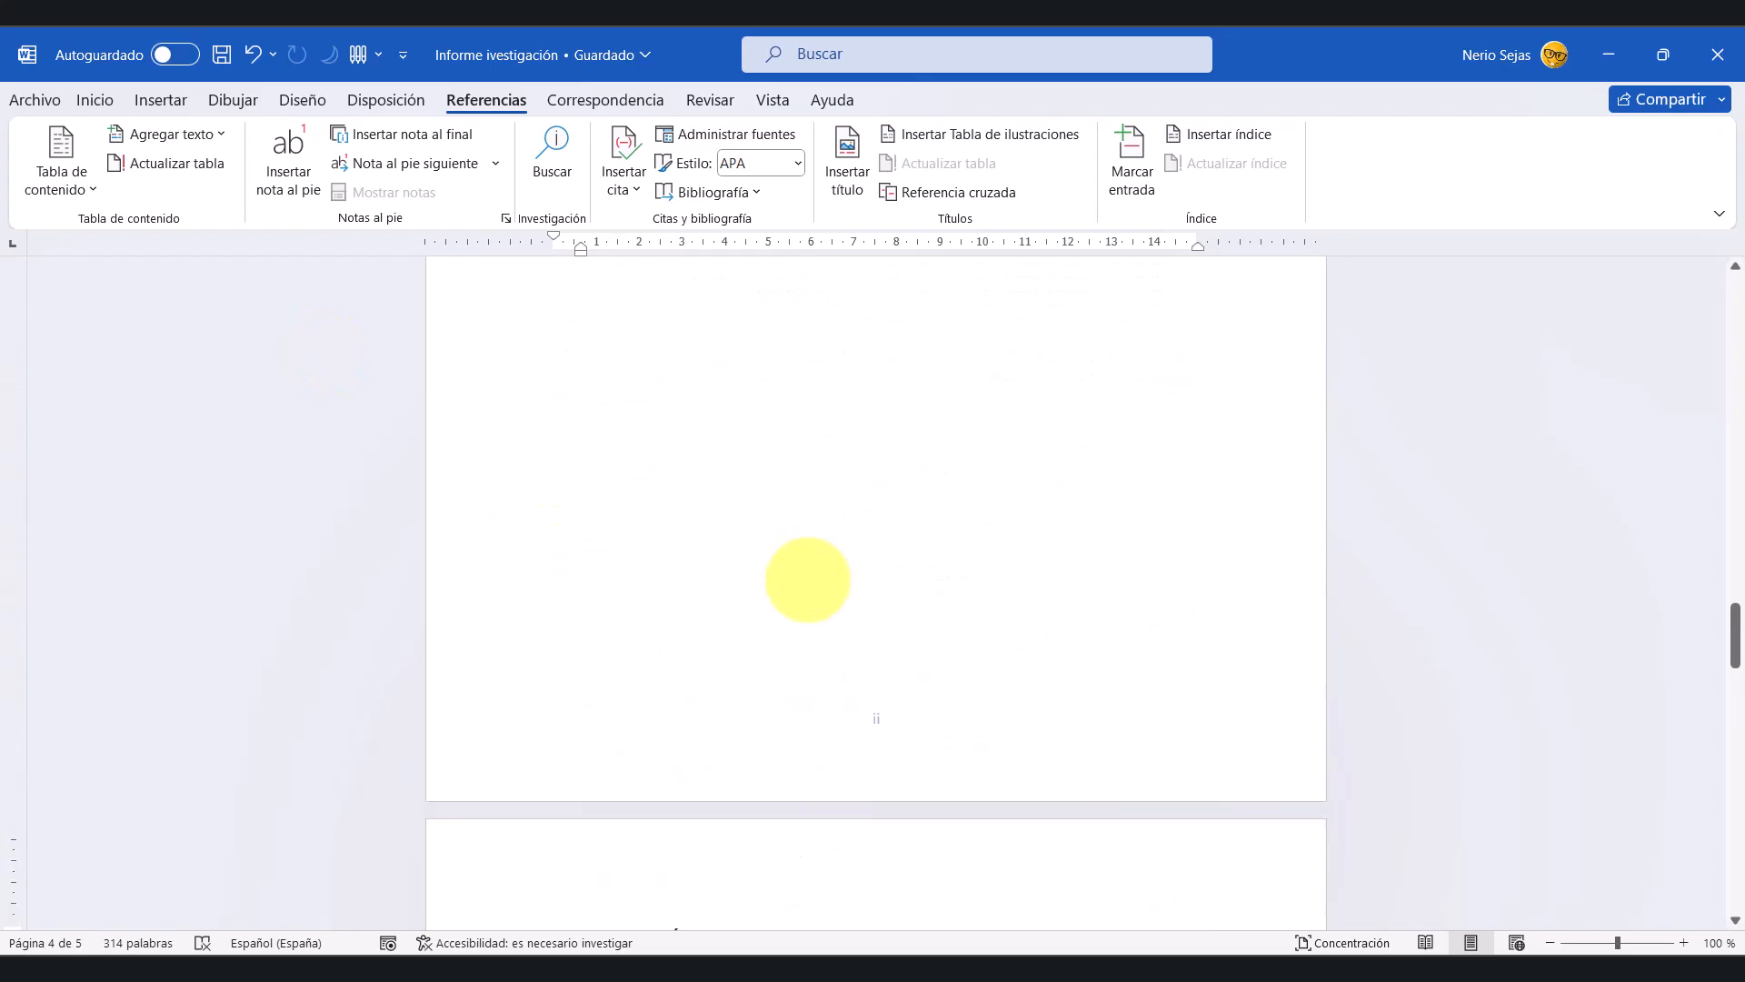
scroll(823, 636, "up", 10)
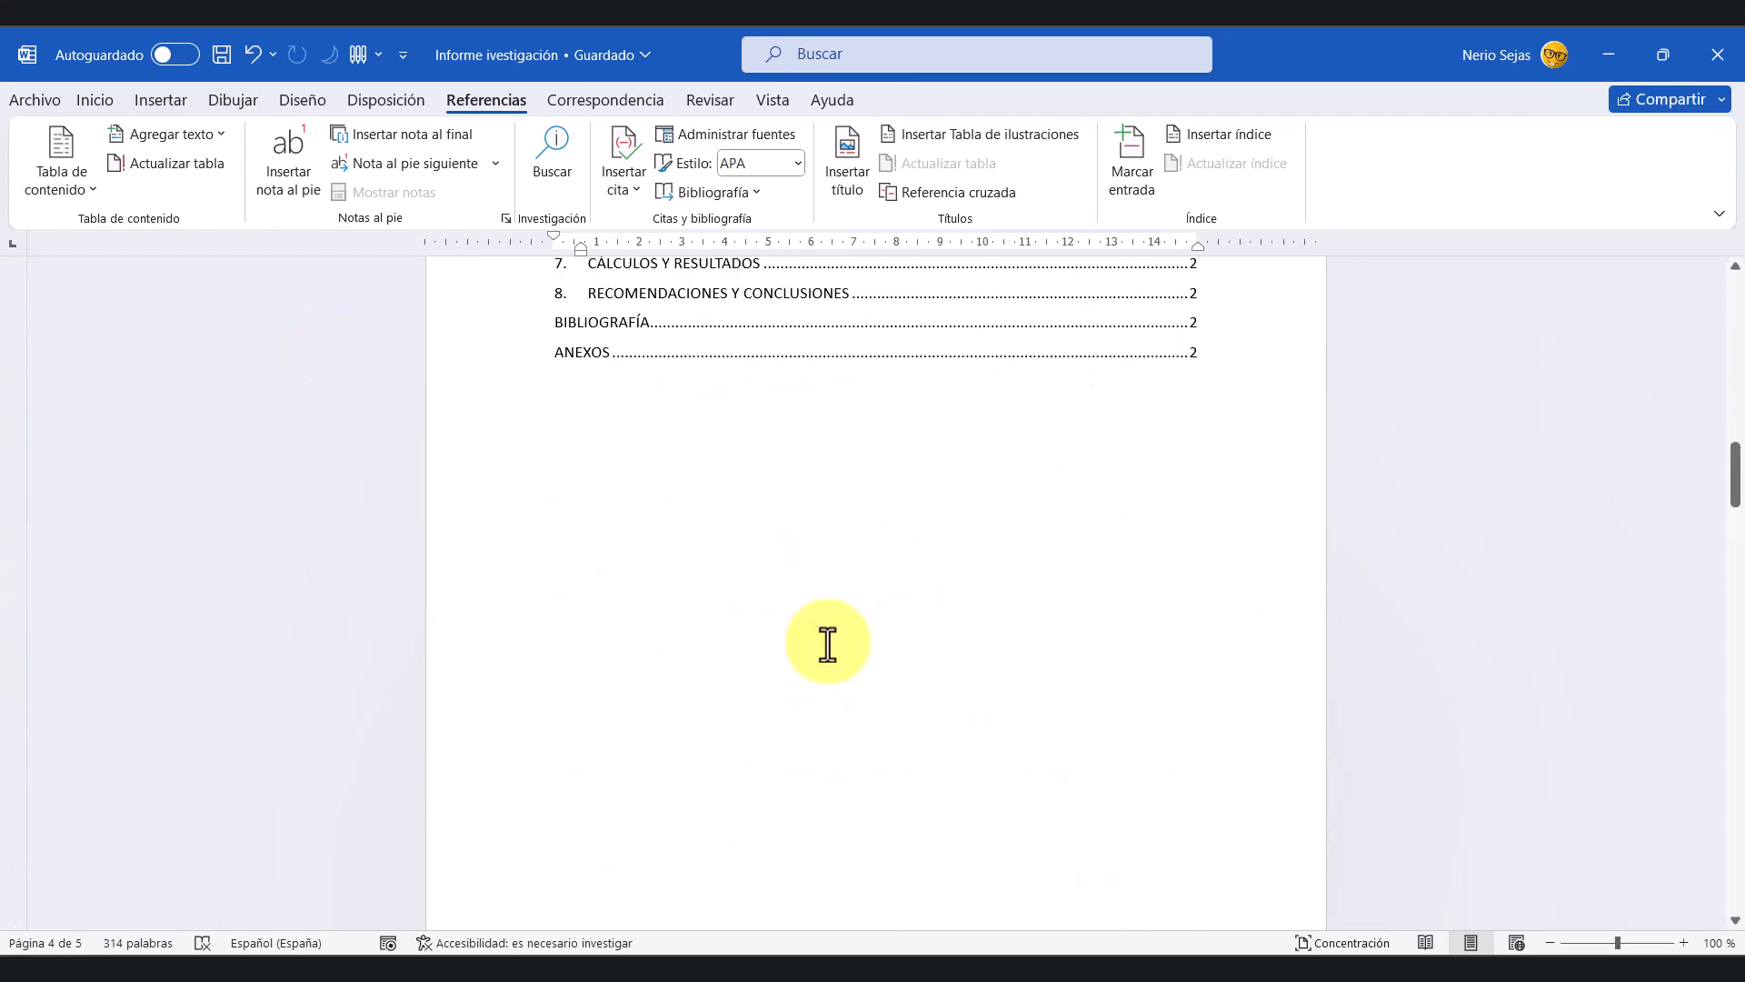
scroll(827, 641, "up", 20)
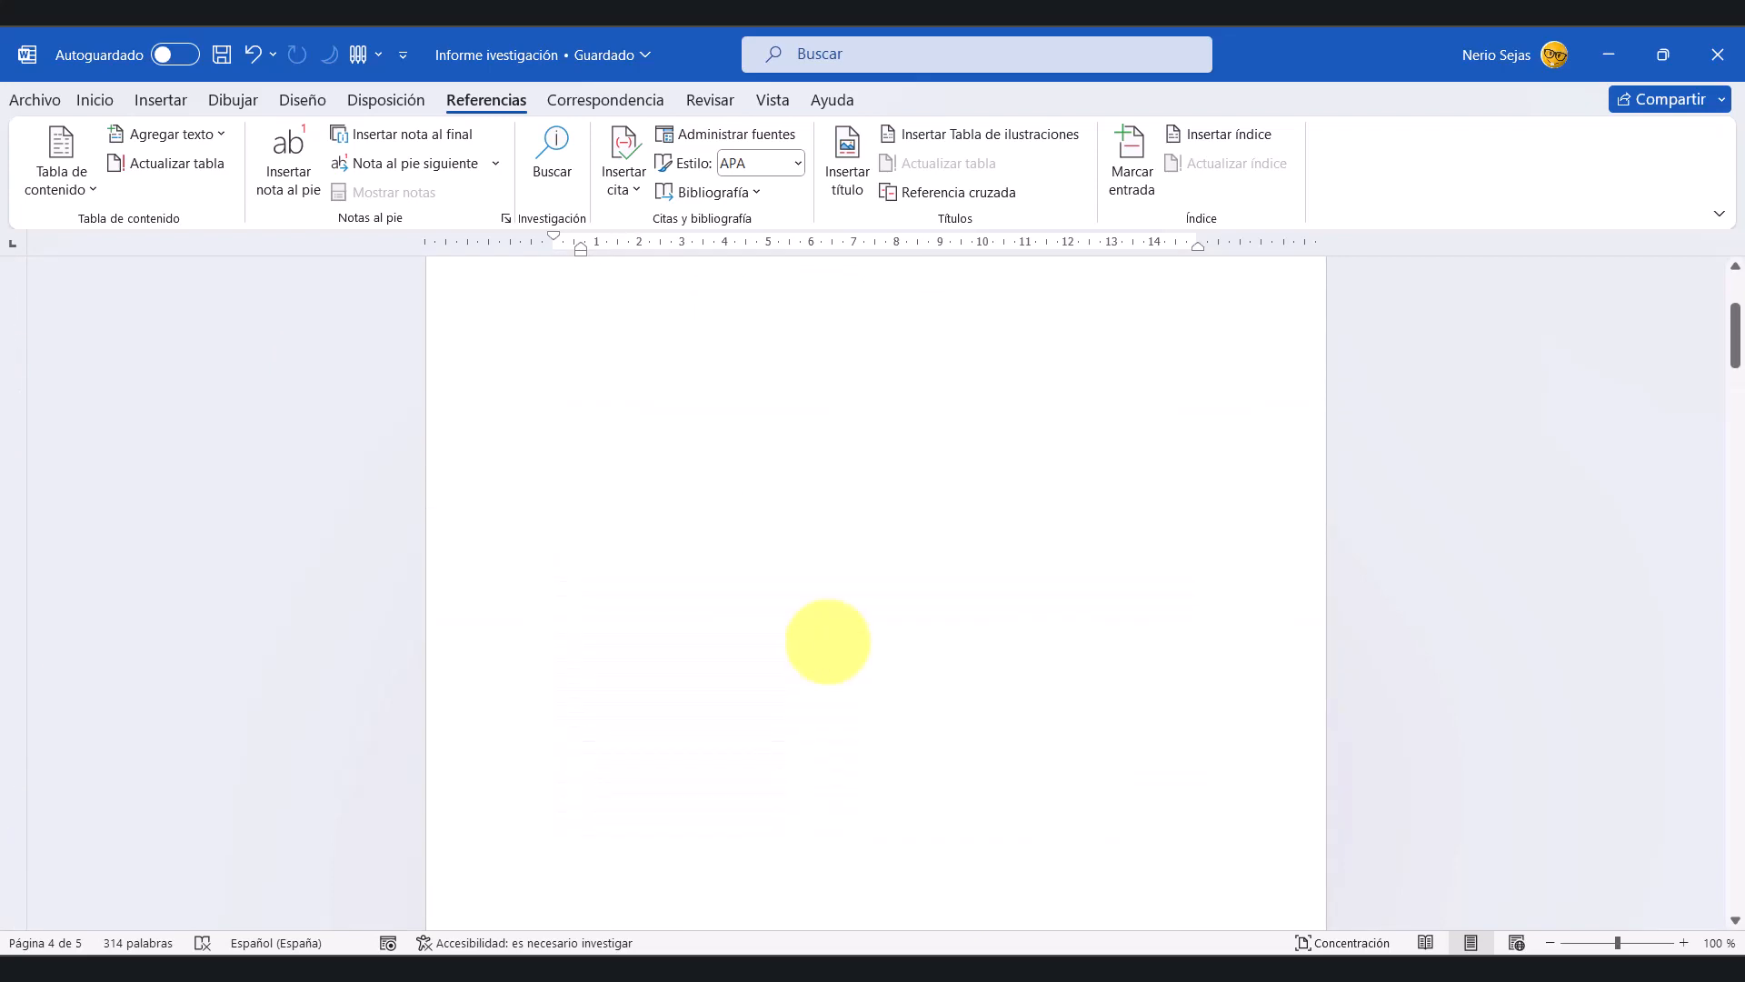
scroll(800, 609, "down", 20)
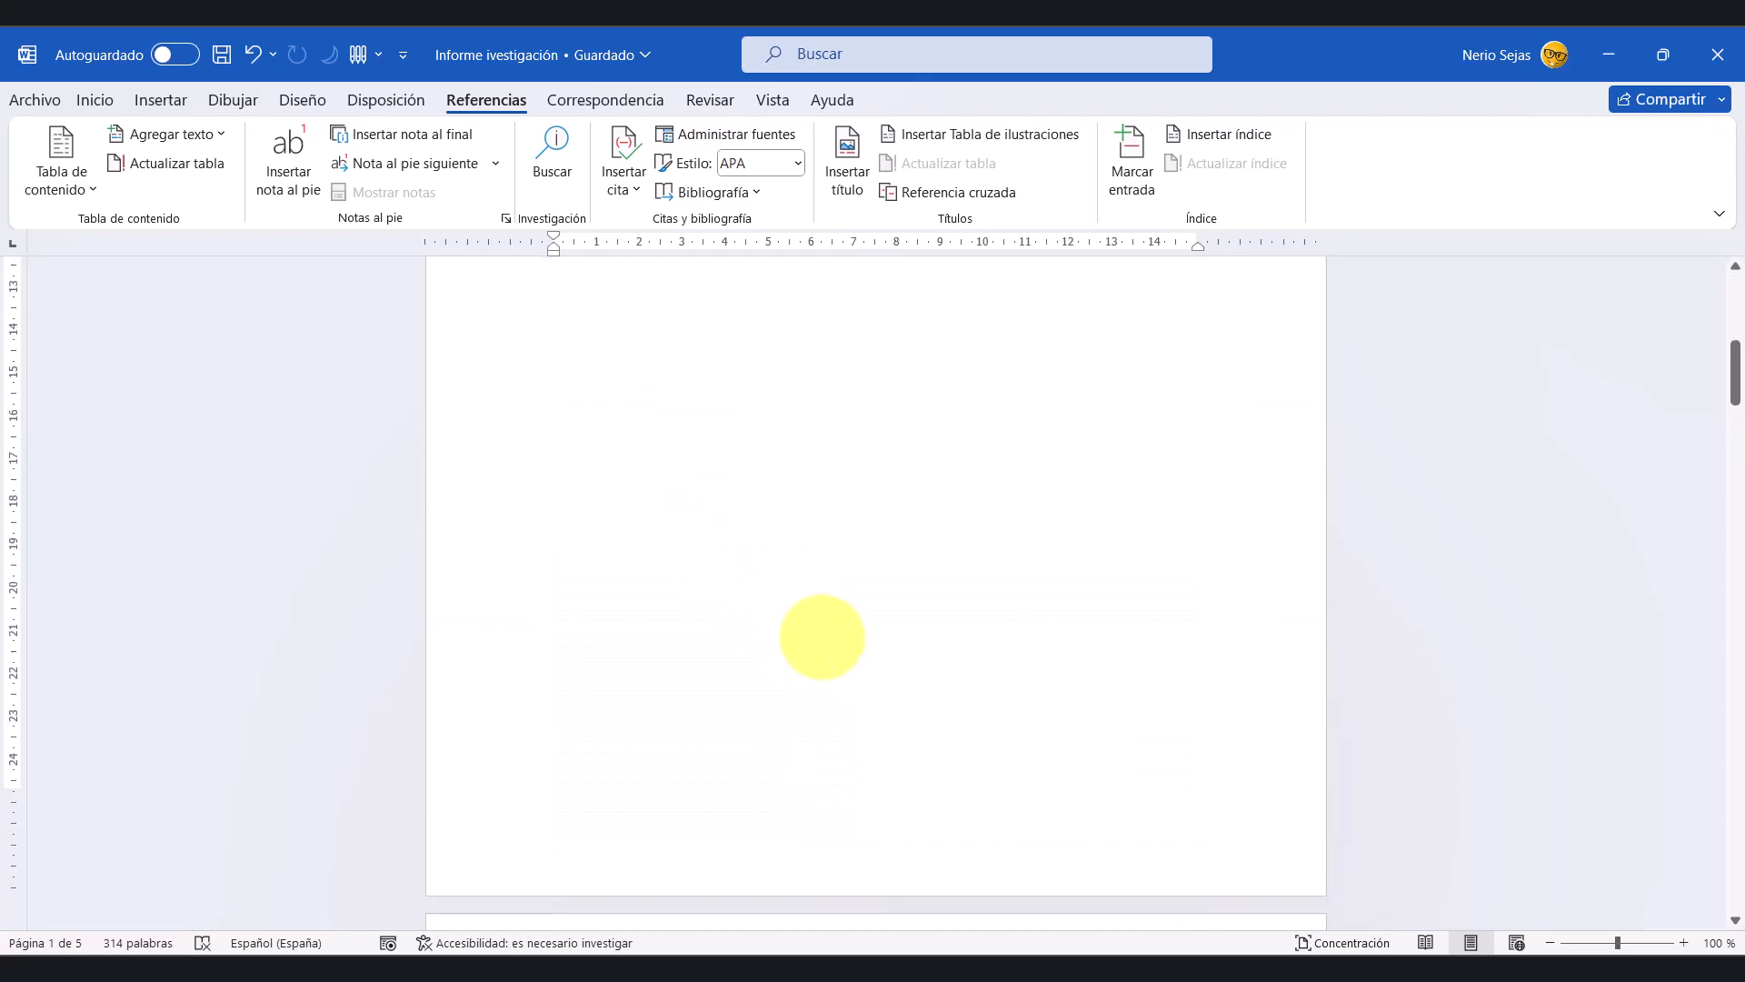
scroll(860, 682, "down", 20)
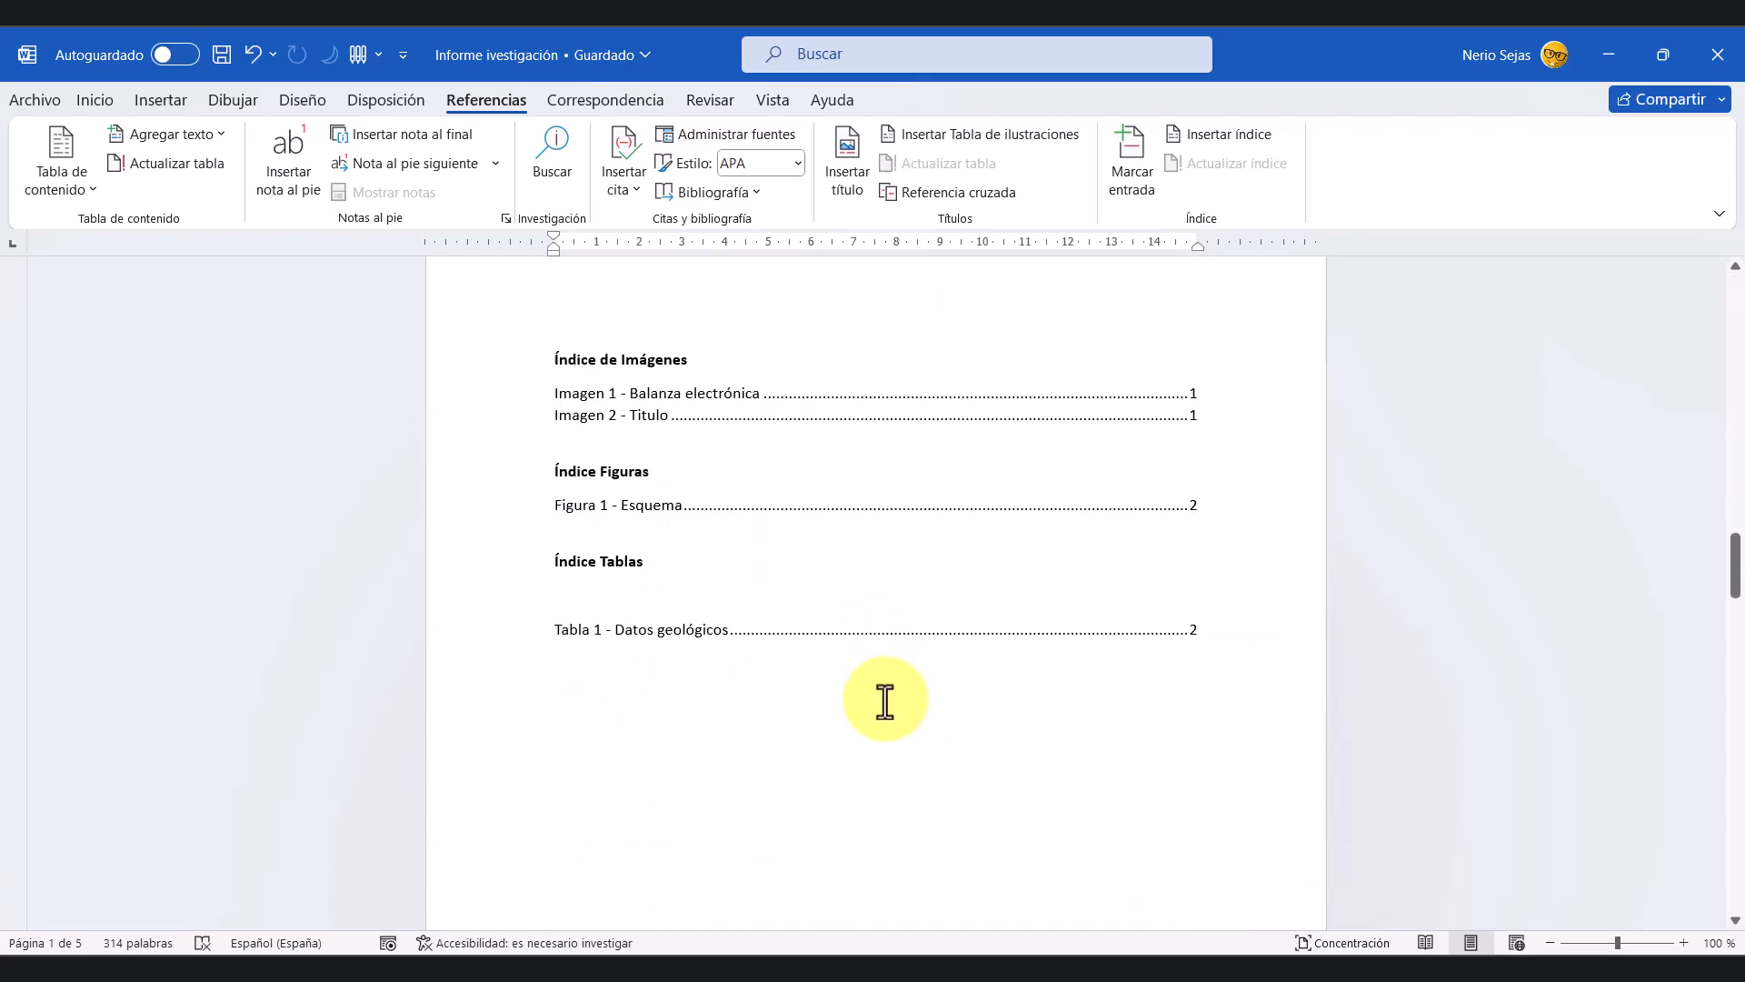
scroll(881, 701, "down", 20)
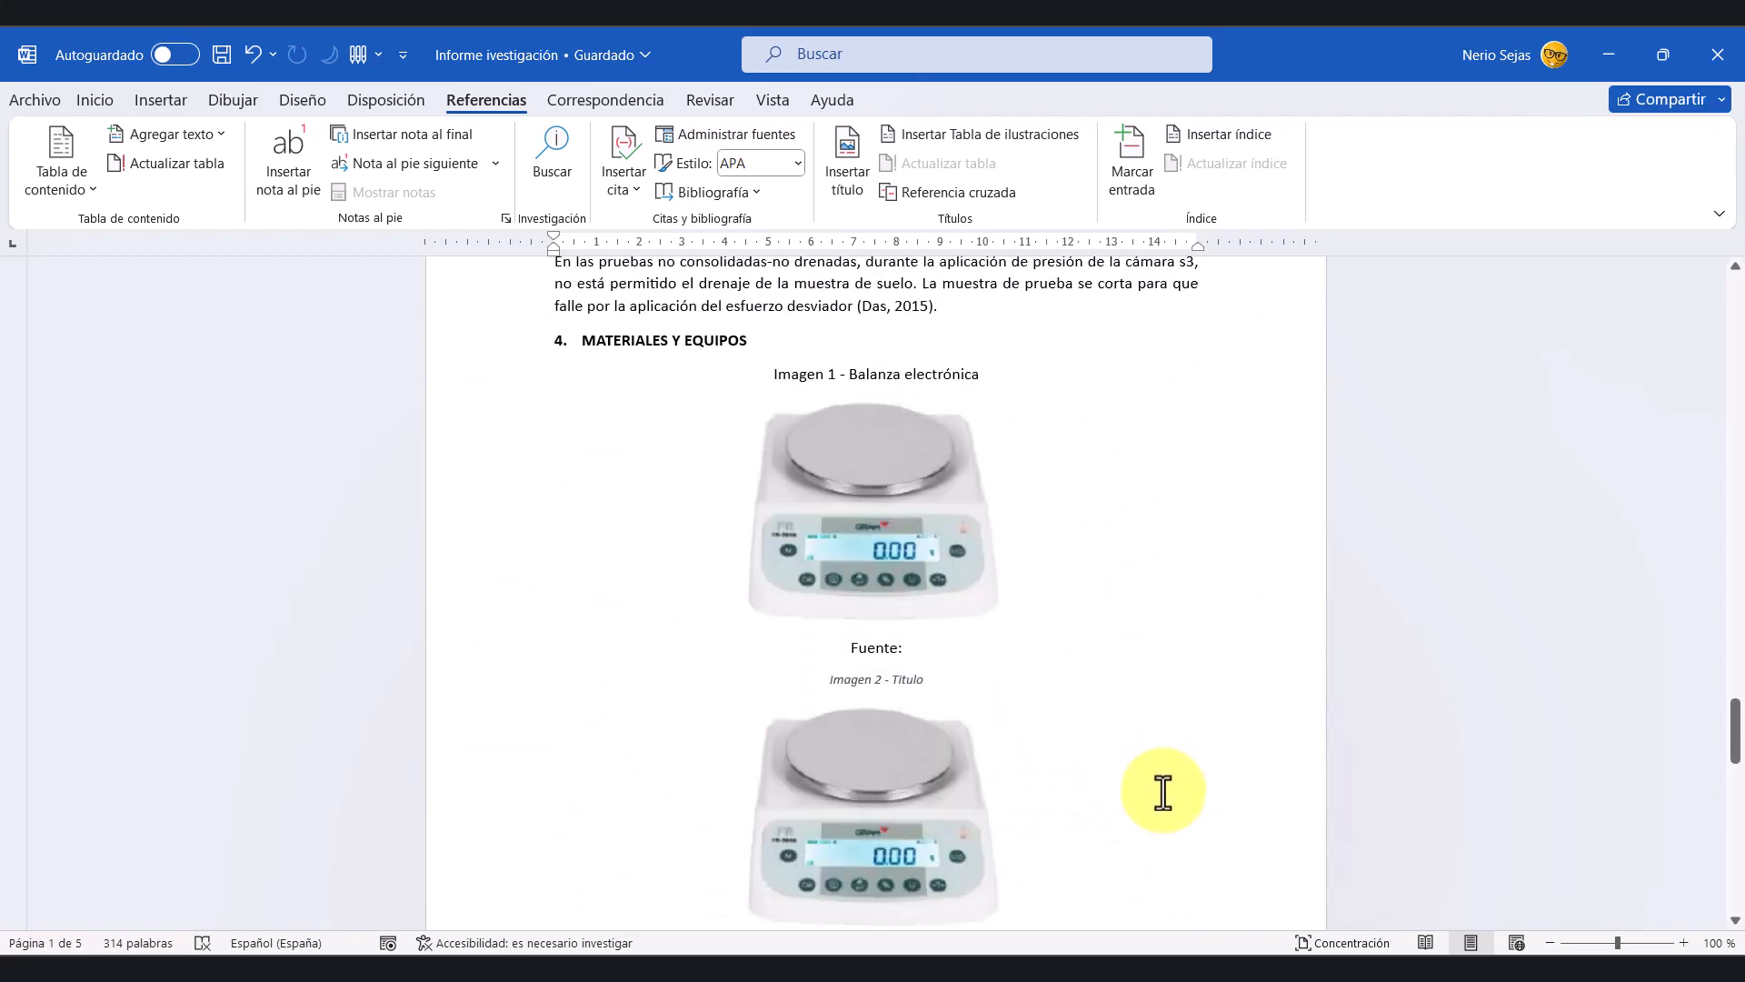
scroll(1000, 773, "down", 5)
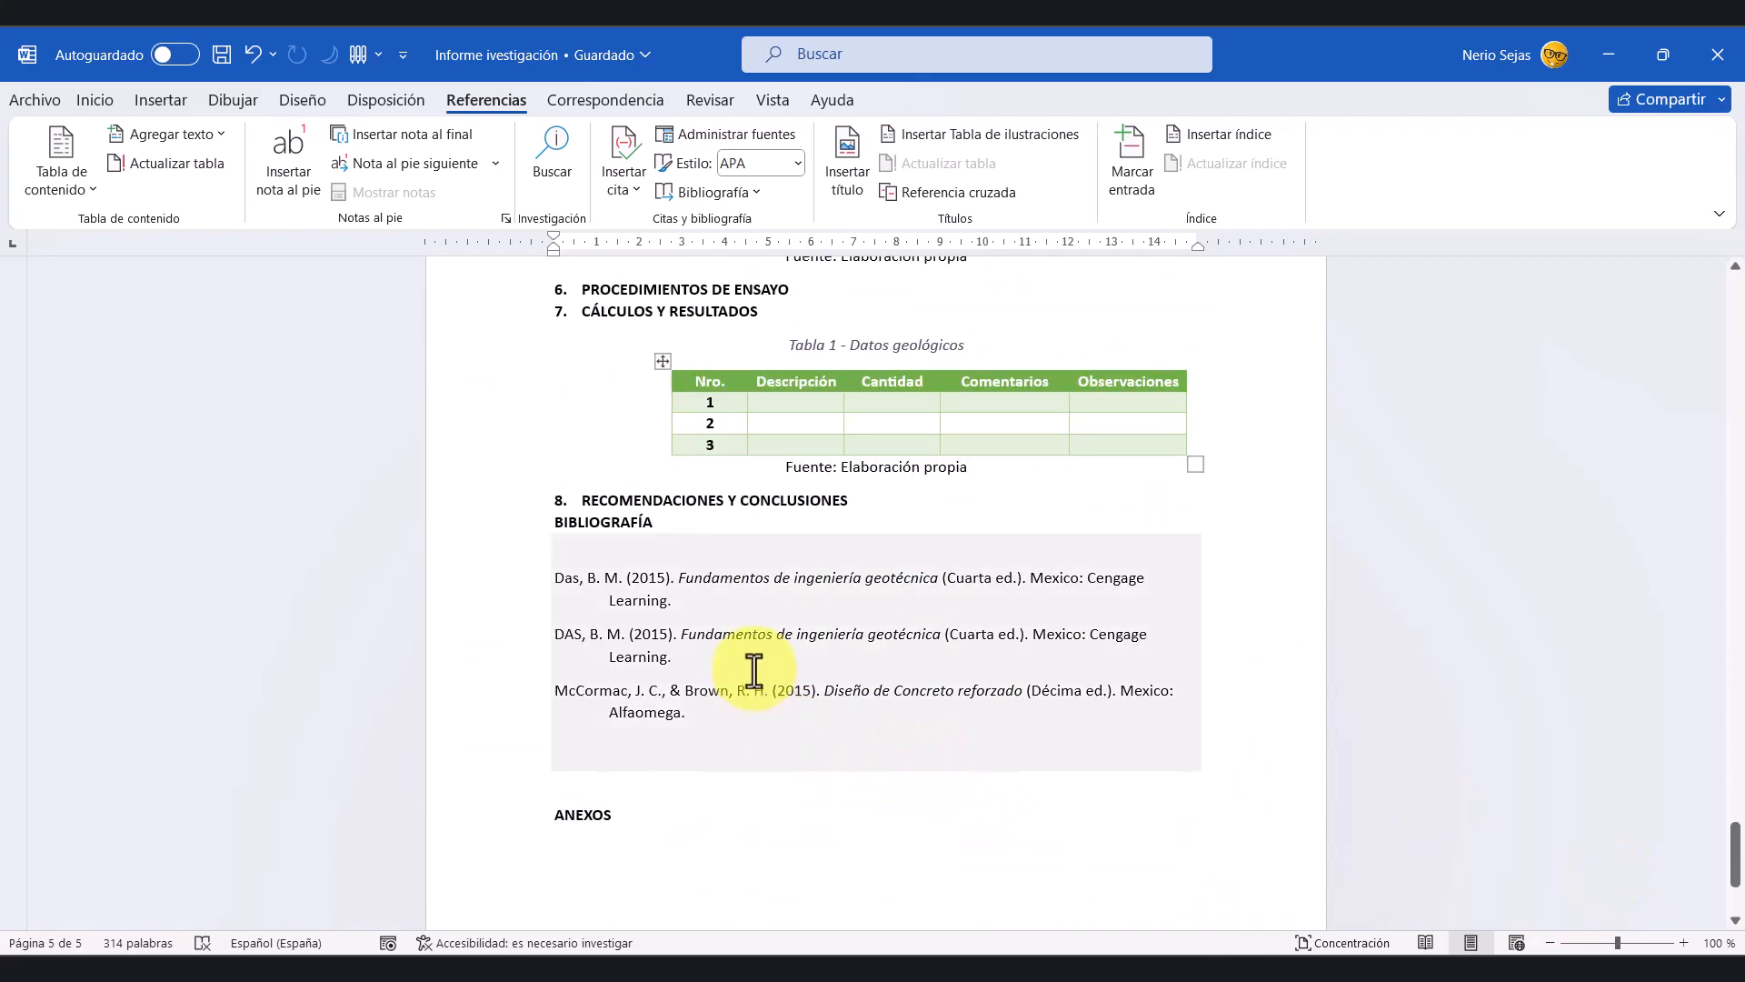
left_click(755, 670)
left_click(924, 826)
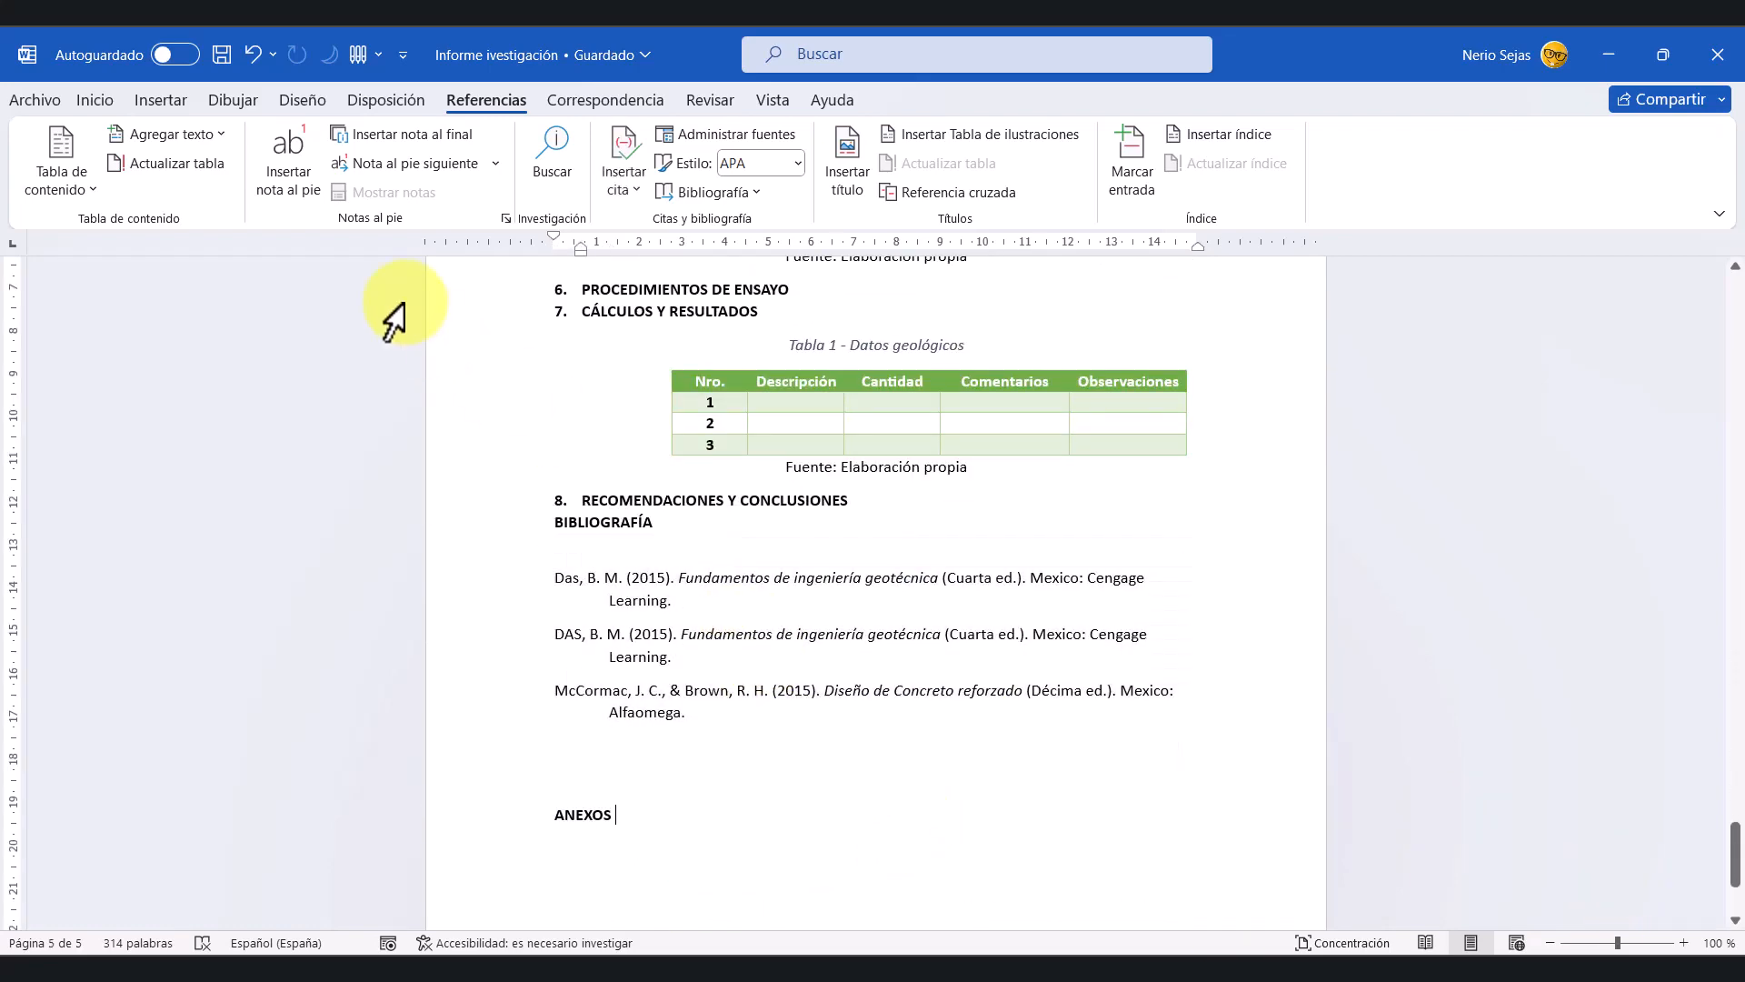